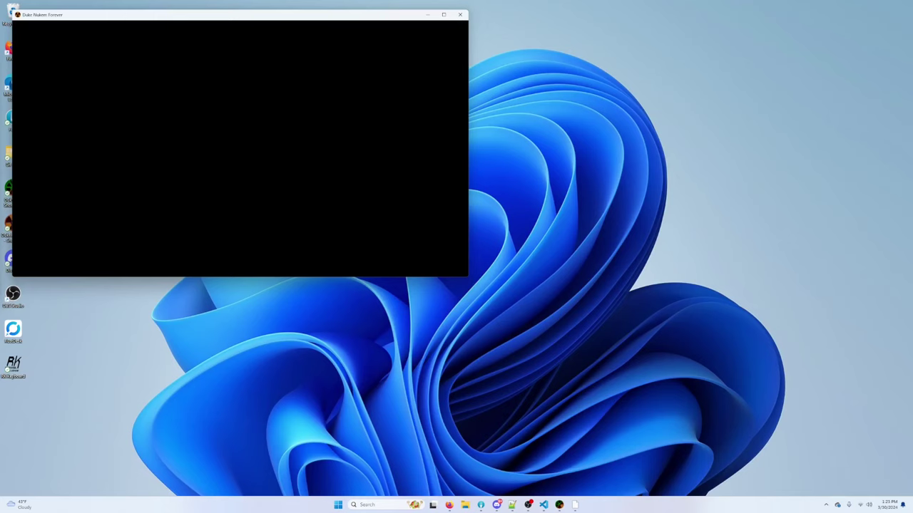
# Step: Apply the allammo cheat, walk down the red-carpeted hallway to the rubble-blocked doors, and equip the shotgun
pyautogui.press('w')
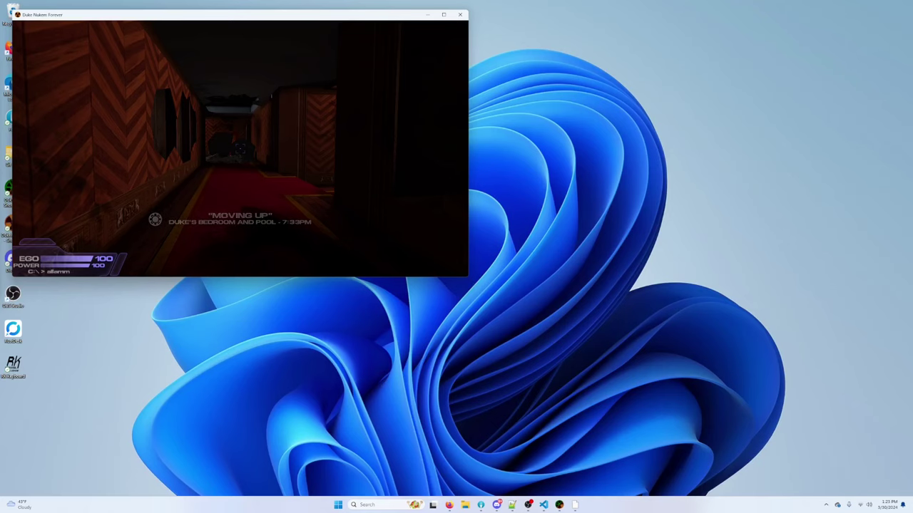
pyautogui.press('w')
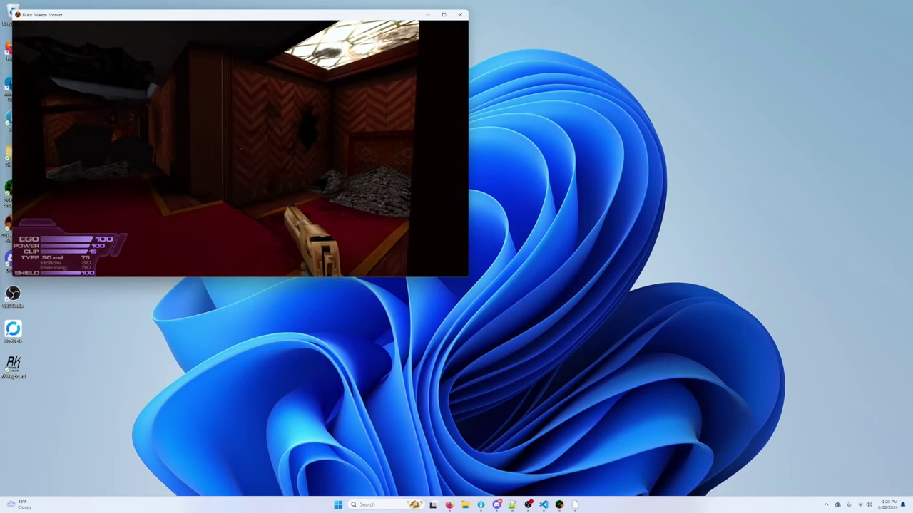
pyautogui.press('3')
pyautogui.press('w')
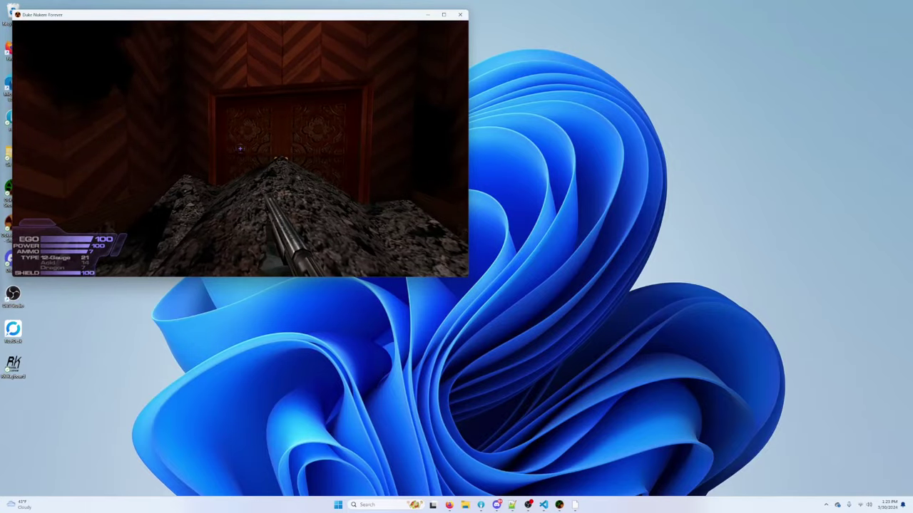
# Step: Enable ghost mode to pass through the rubble-blocked doors onto the outdoor terrace, and disable ghost mode there
pyautogui.press('Return')
pyautogui.press('w')
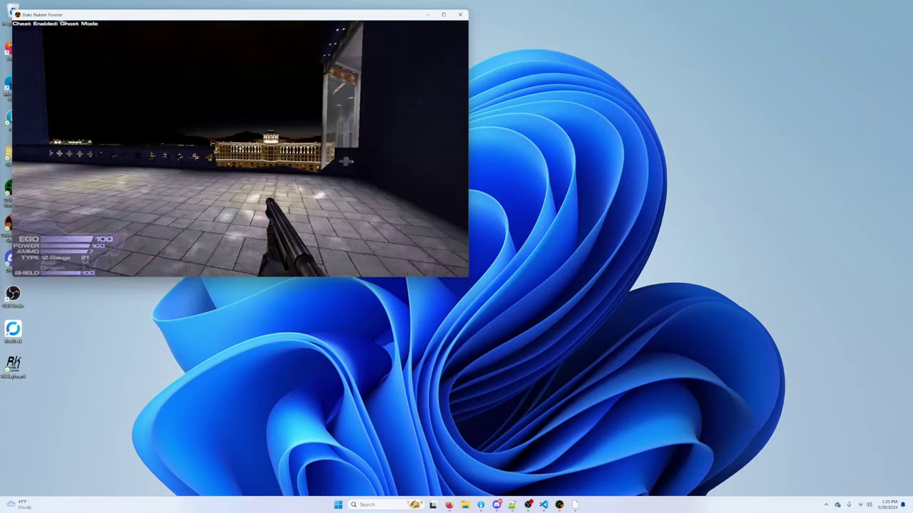
pyautogui.press('Tab')
pyautogui.press('Up')
pyautogui.press('Return')
# Step: Walk across the terrace along the parapet to the end overlooking the glass-walled palm balcony
pyautogui.press('w')
pyautogui.press('a')
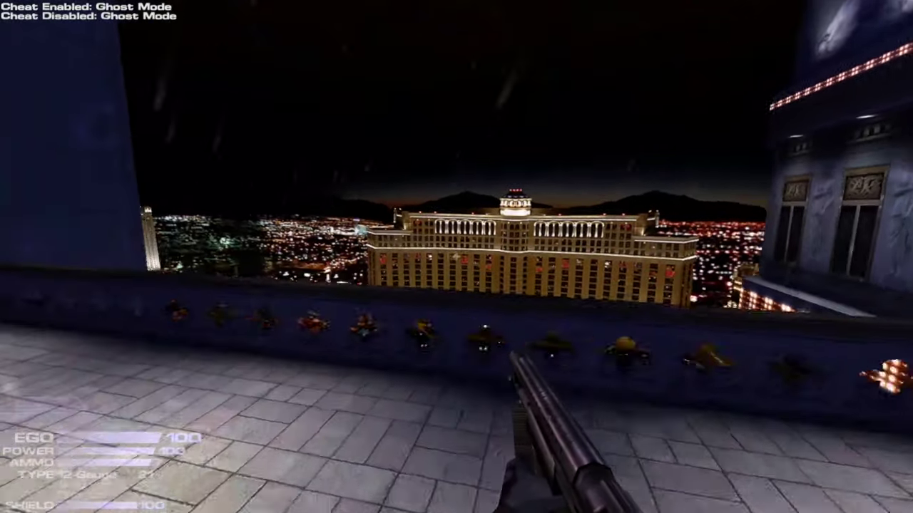
pyautogui.press('w')
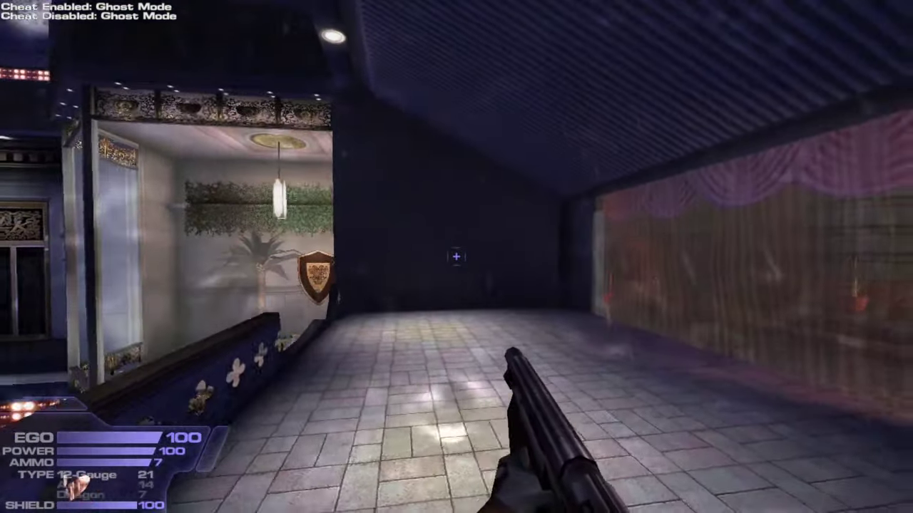
pyautogui.press('w')
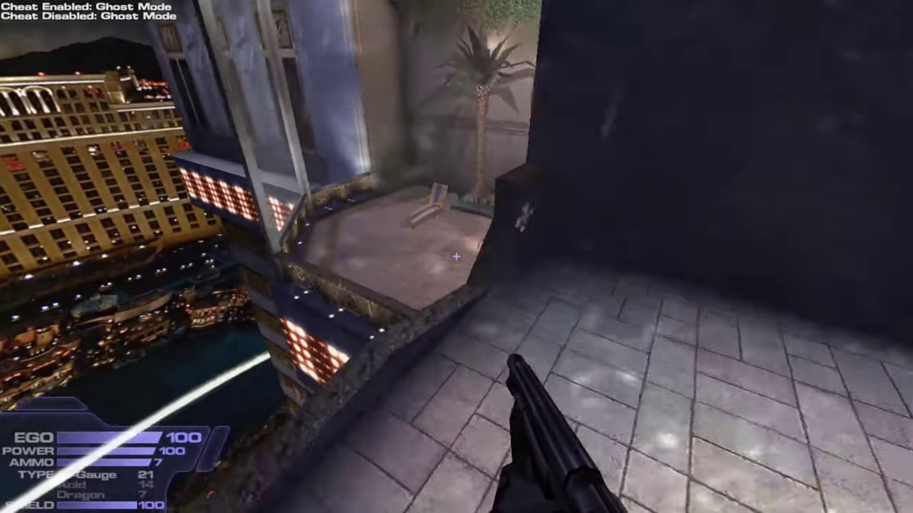
# Step: Enter the palm balcony and shoot out its tall glass panes with the shotgun
pyautogui.click(456, 256)
pyautogui.press('w')
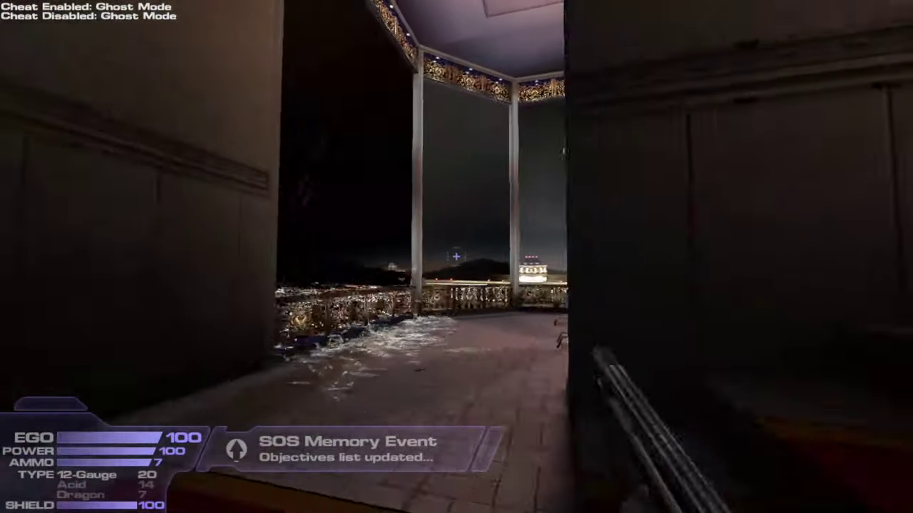
pyautogui.press('w')
pyautogui.click(456, 256)
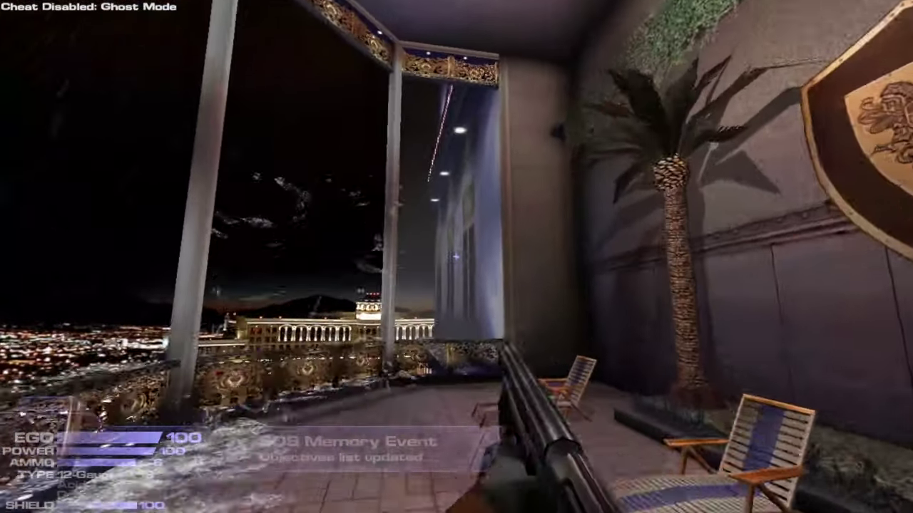
pyautogui.press('w')
pyautogui.click(456, 256)
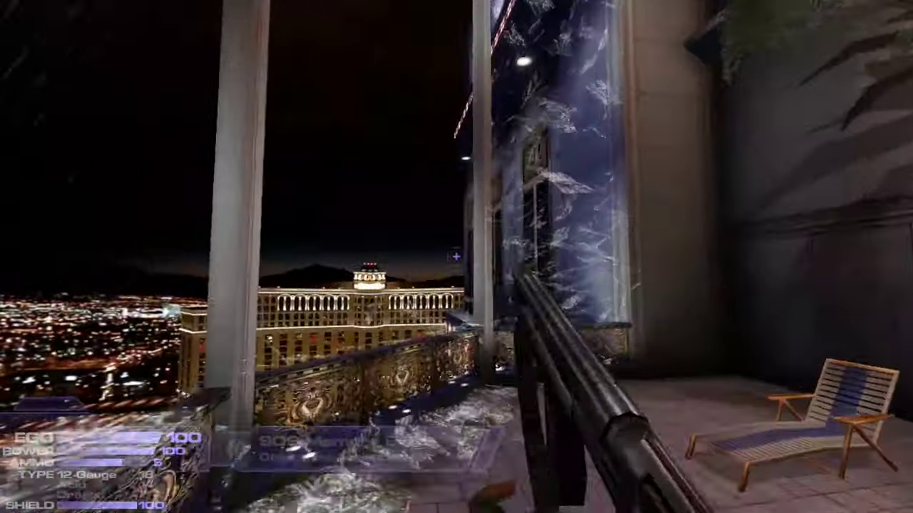
# Step: Jump over the balcony railing and follow the building's outer ledge back to the terrace
pyautogui.press('w')
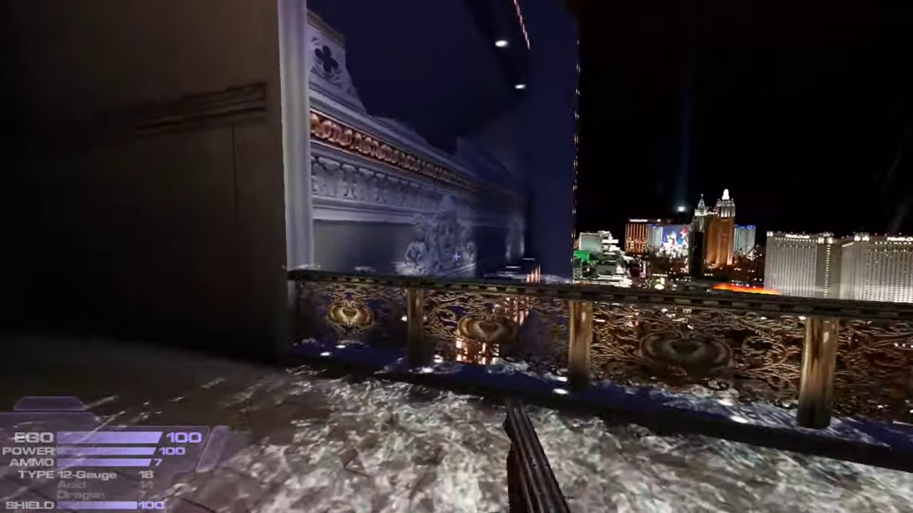
pyautogui.press('space')
pyautogui.press('w')
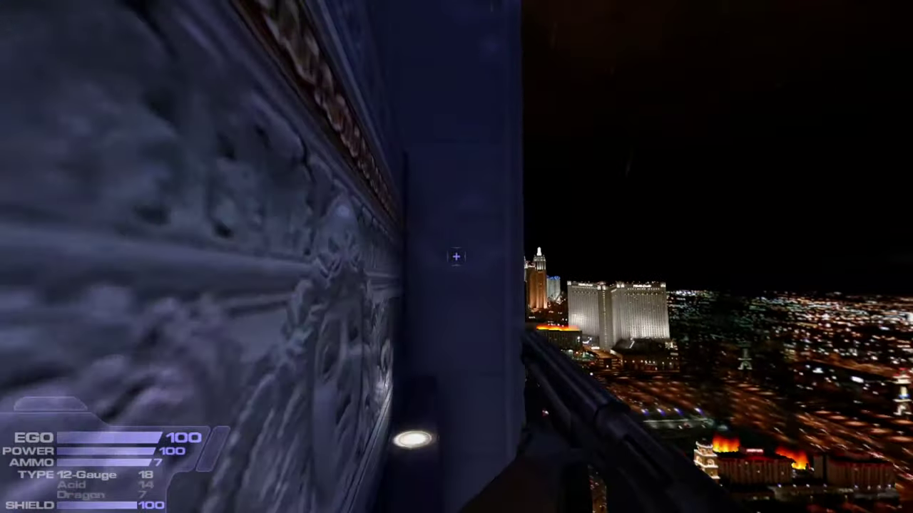
pyautogui.press('w')
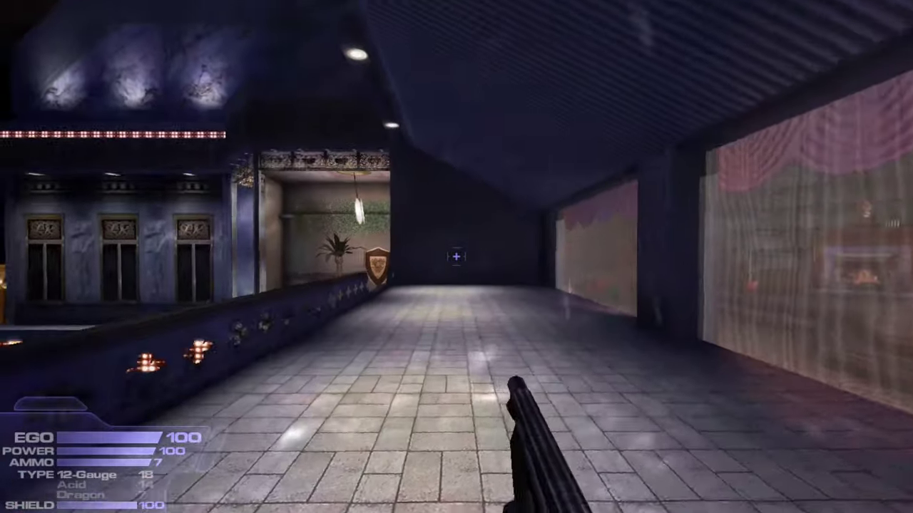
# Step: Shoot out the large curtained windows along the terrace with the shotgun
pyautogui.press('w')
pyautogui.click(457, 257)
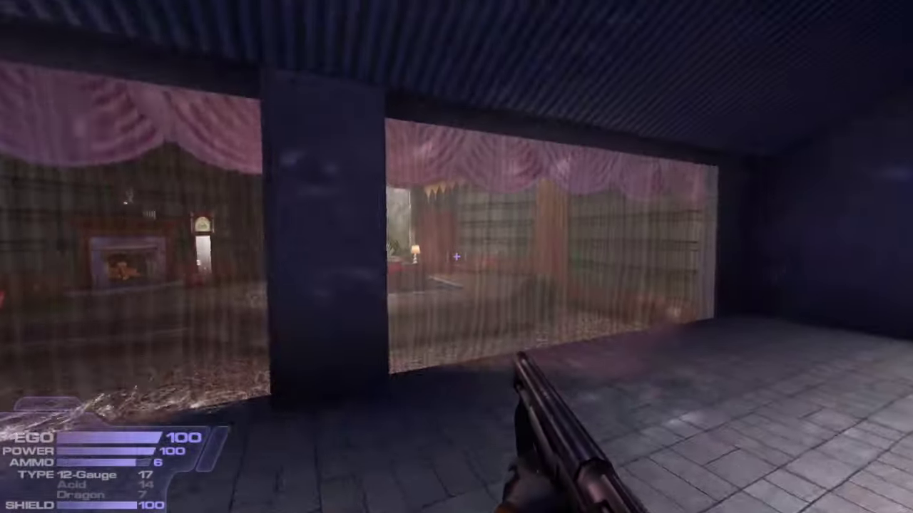
pyautogui.press('w')
pyautogui.click(456, 257)
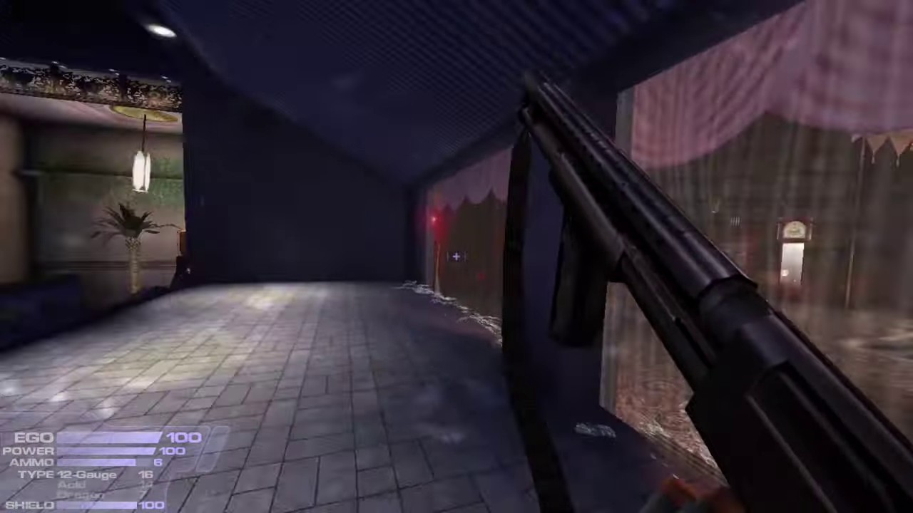
# Step: Step through the broken window into the curtained room and look back out at the terrace
pyautogui.press('w')
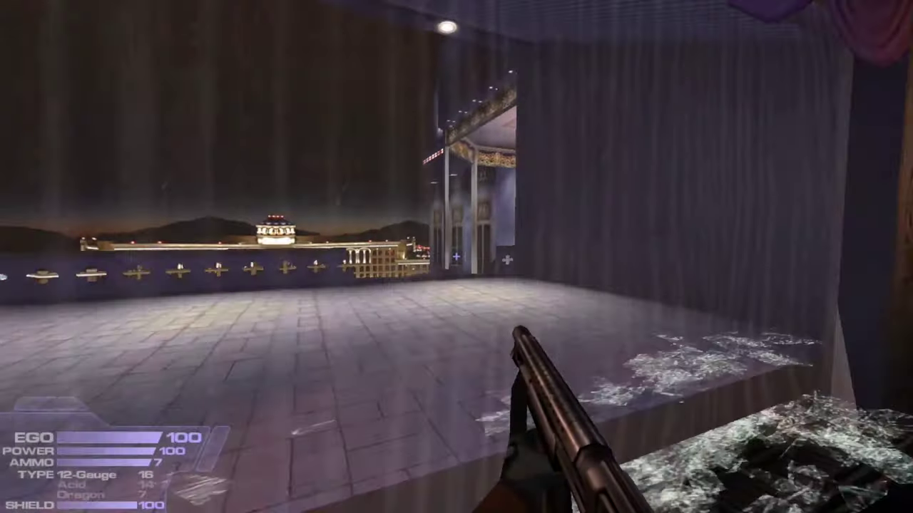
pyautogui.press('s')
pyautogui.press('w')
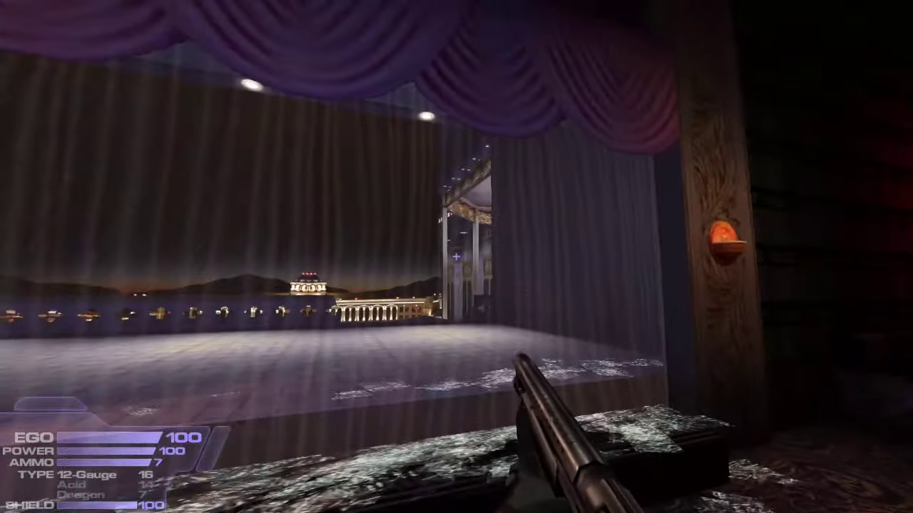
pyautogui.press('s')
# Step: Leave the playtest through the game menu, accepting the Duke profile but declining the relaunch
pyautogui.press('Escape')
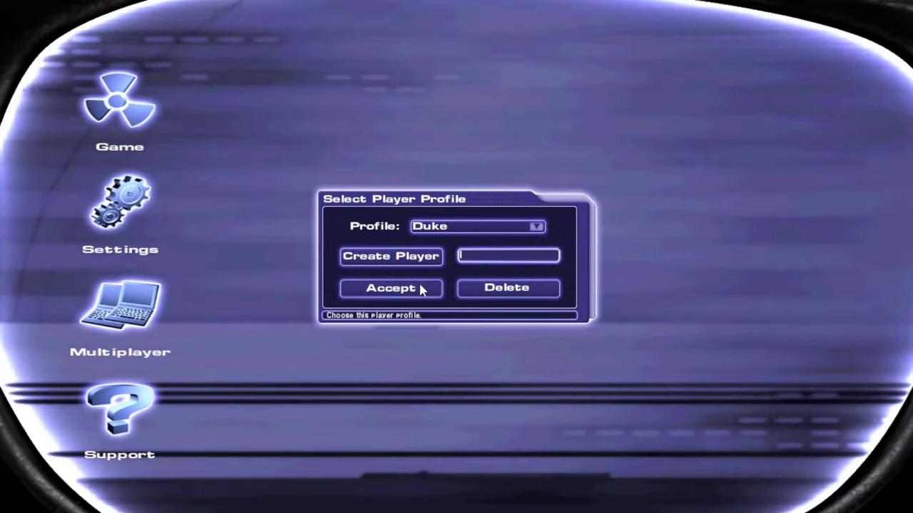
pyautogui.click(423, 289)
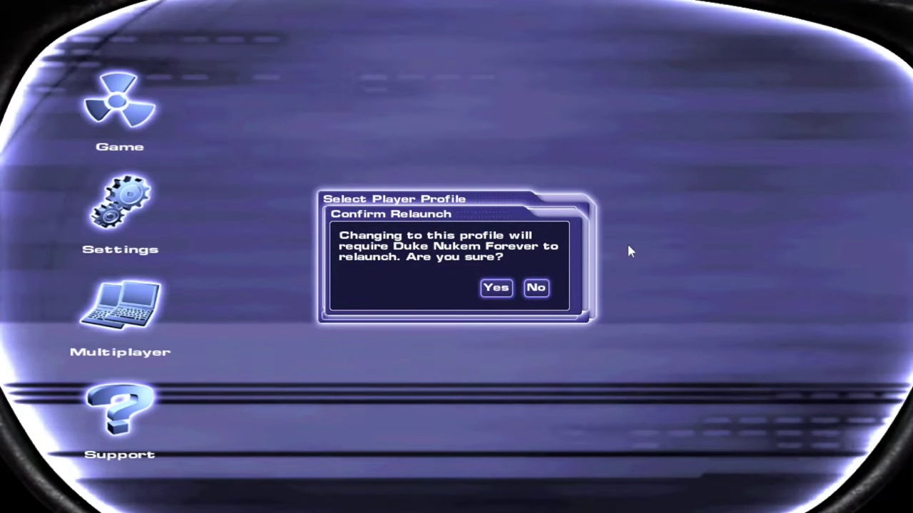
pyautogui.click(537, 287)
pyautogui.click(544, 287)
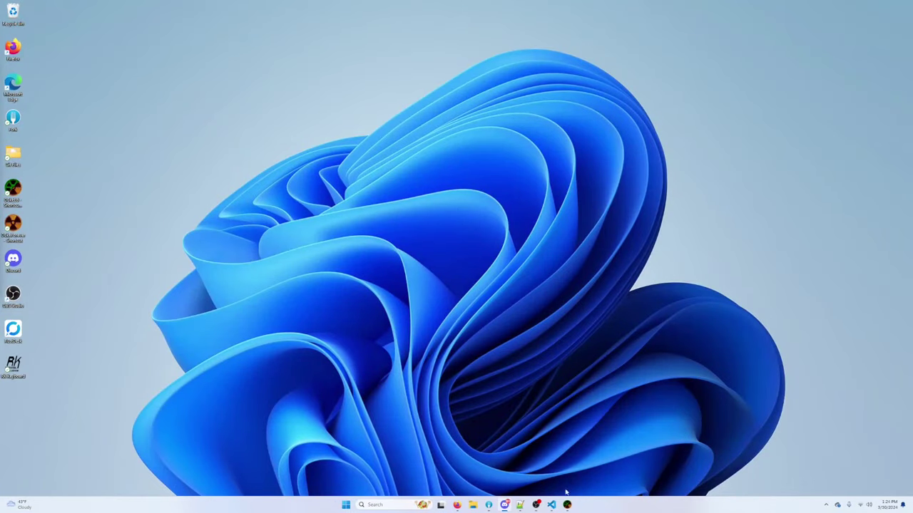
# Step: Switch to Duke's Enormous Tool and open the map !e1c1_4.dnf
pyautogui.click(567, 505)
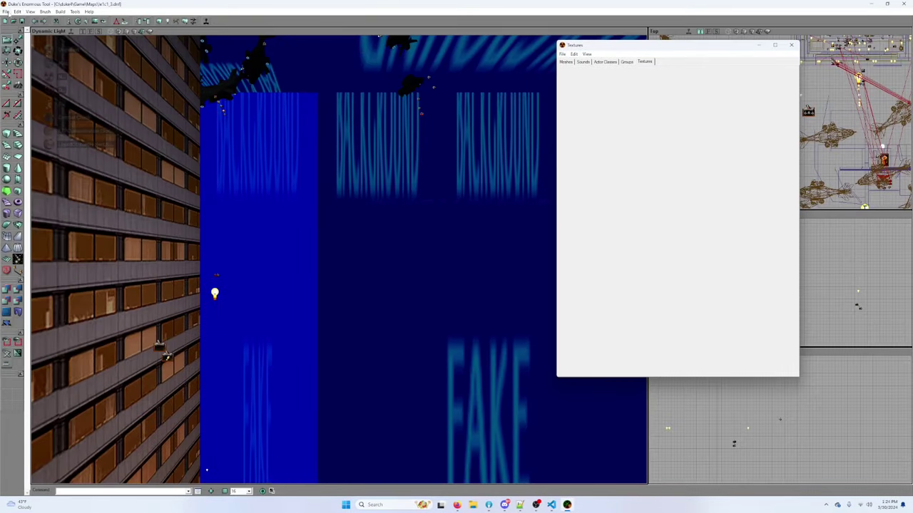
pyautogui.click(5, 11)
pyautogui.click(18, 27)
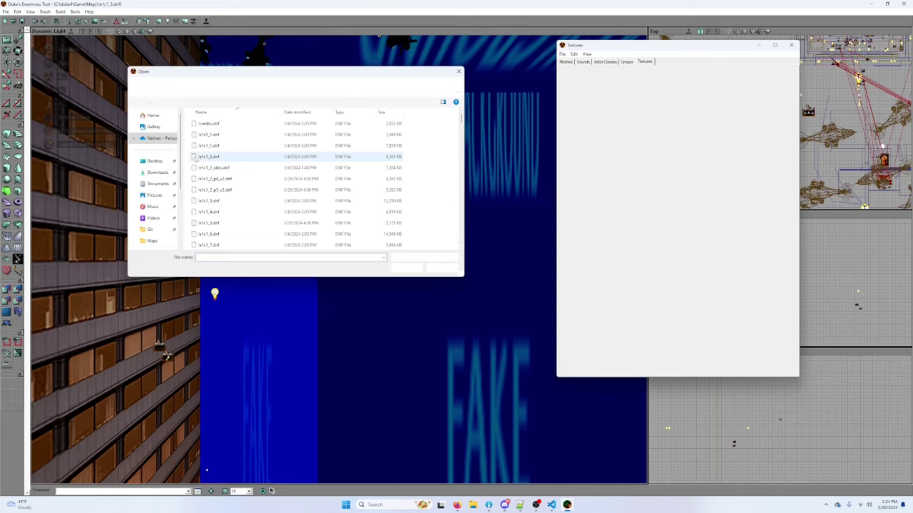
pyautogui.doubleClick(246, 212)
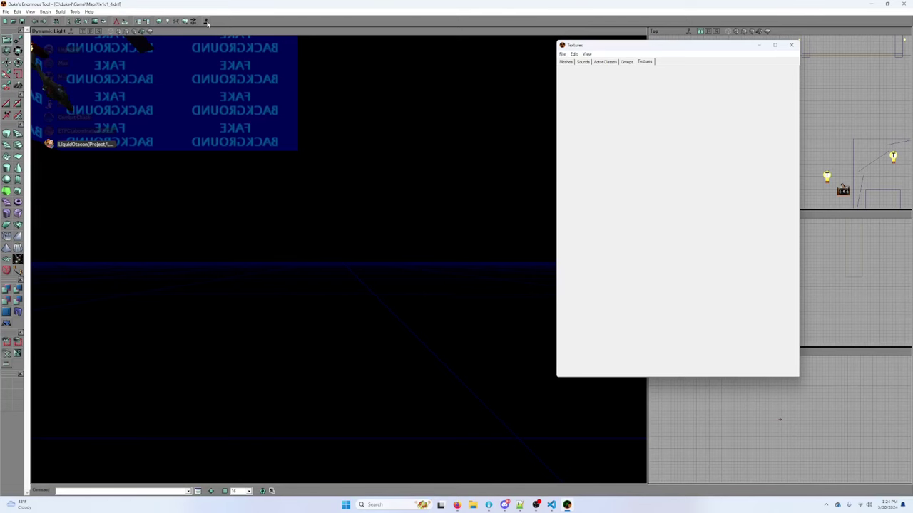
# Step: Launch a playtest of the map and complete the first-time configuration with its suggested video and detail options
pyautogui.click(206, 22)
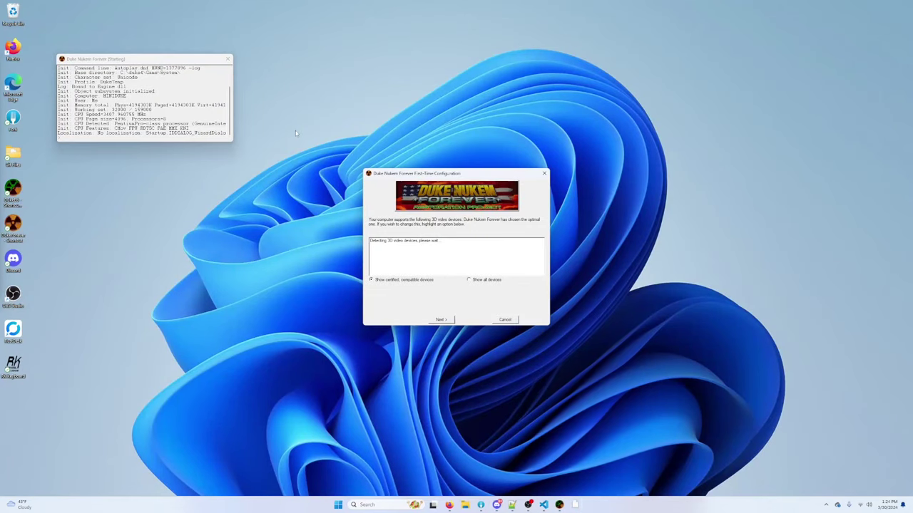
pyautogui.click(443, 320)
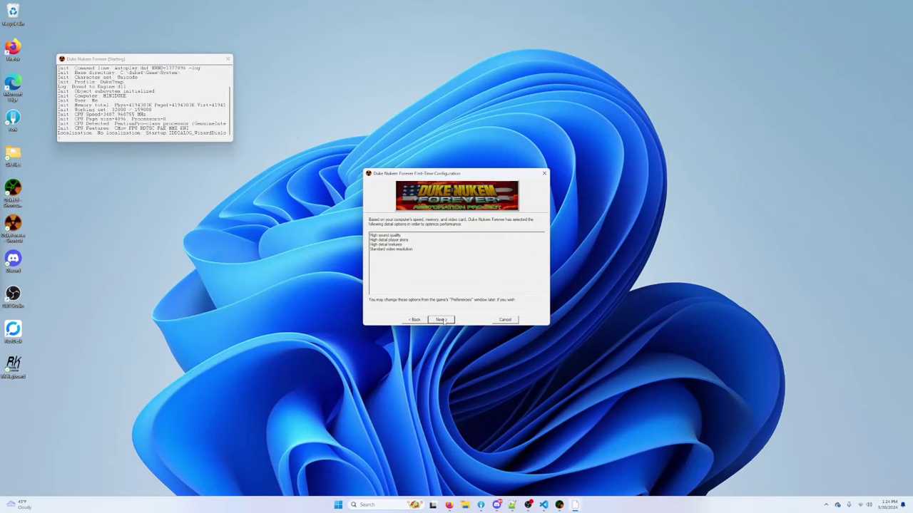
pyautogui.click(442, 320)
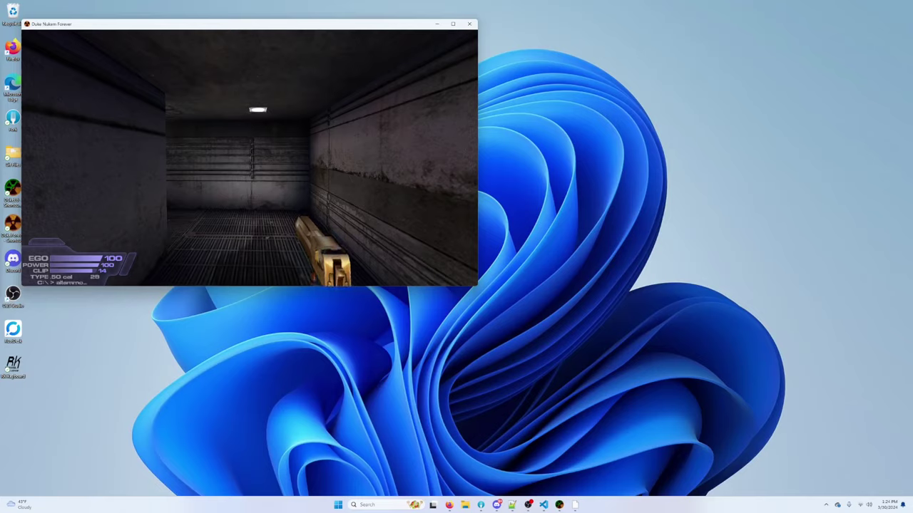
# Step: Equip the chainsaw and leave the metal corridor for the rooftop with the ventilation units
pyautogui.press('1')
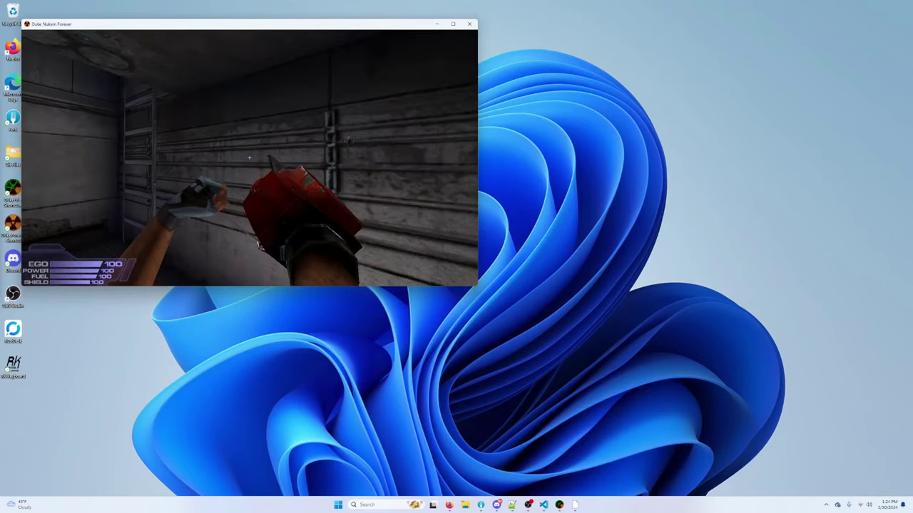
pyautogui.press('w')
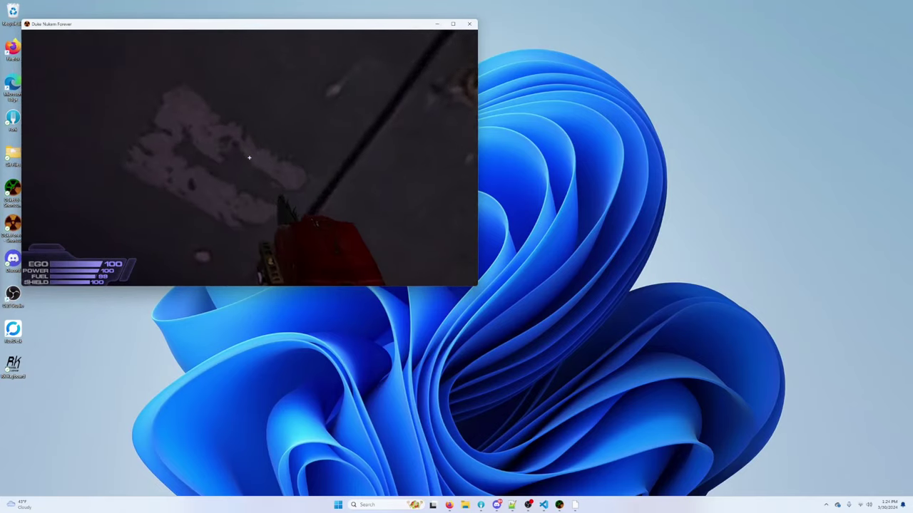
pyautogui.press('w')
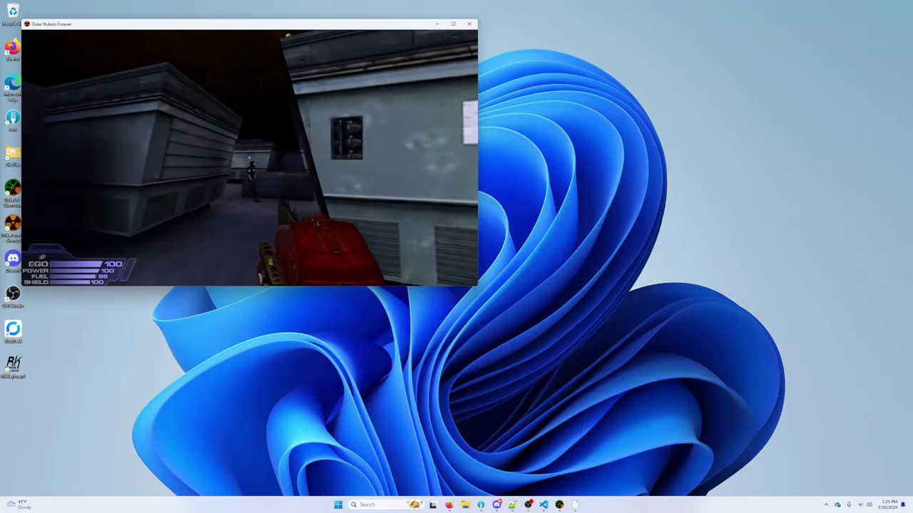
pyautogui.press('w')
pyautogui.press('s')
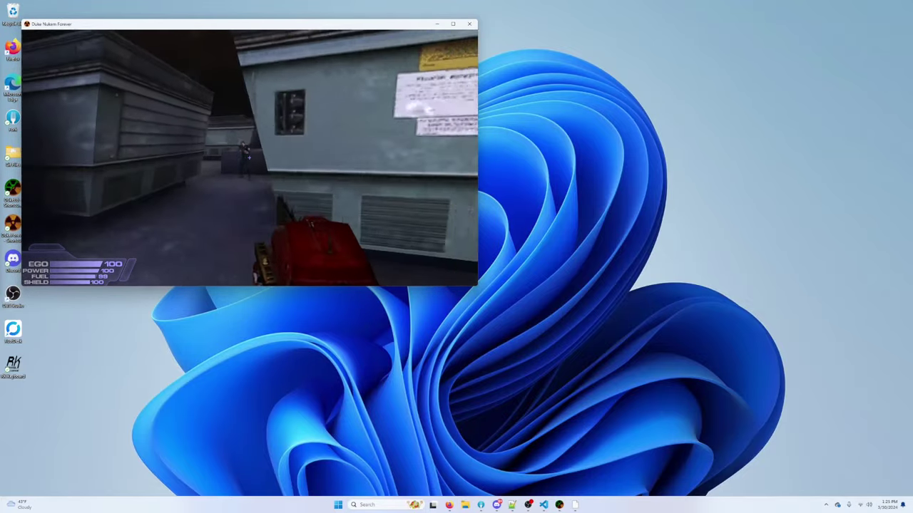
# Step: Approach the EDF soldier between the rooftop units and kill him with the chainsaw
pyautogui.press('w')
pyautogui.click(249, 158)
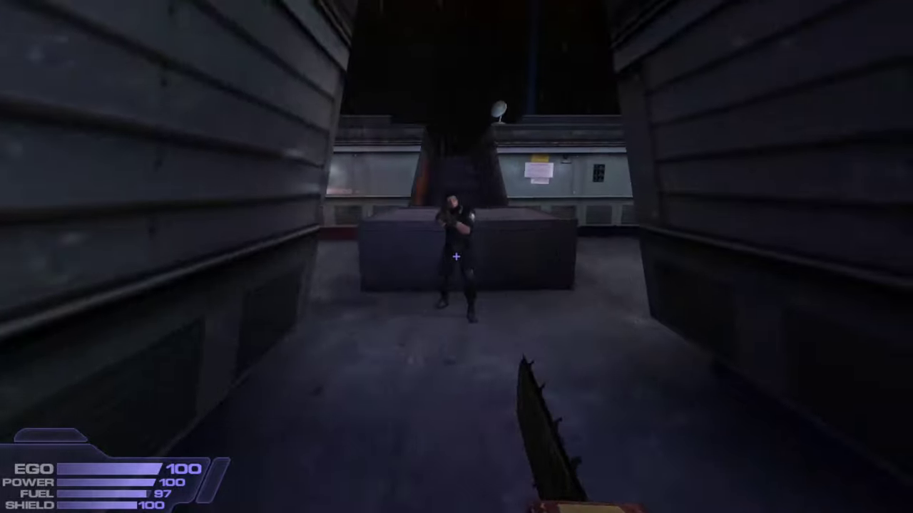
pyautogui.press('w')
pyautogui.click(456, 256)
pyautogui.click(457, 257)
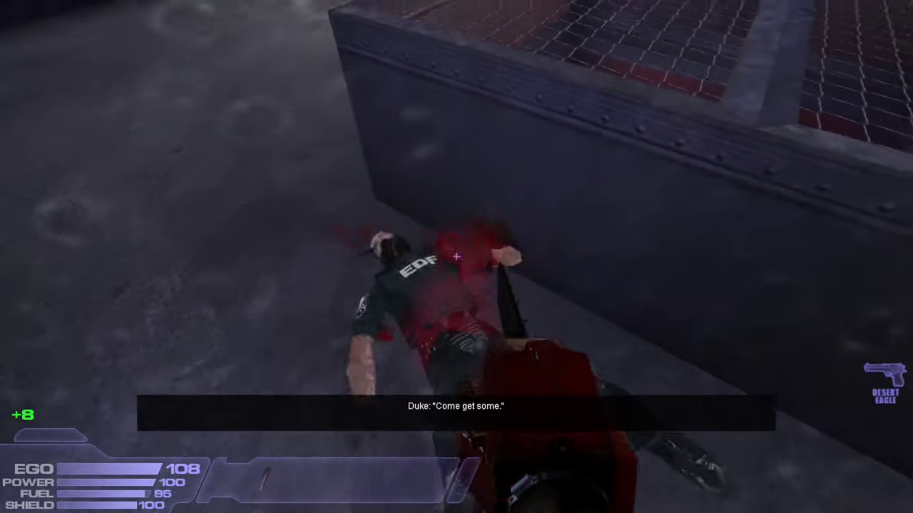
pyautogui.click(456, 257)
# Step: Move on past the rooftop ventilation units into the dark alley and select the Chainsaw again
pyautogui.press('w')
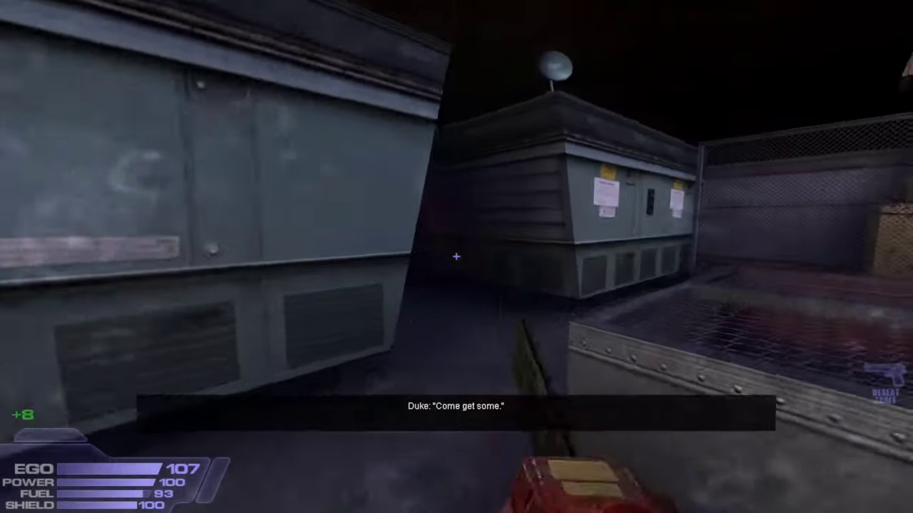
pyautogui.press('w')
pyautogui.press('2')
pyautogui.press('1')
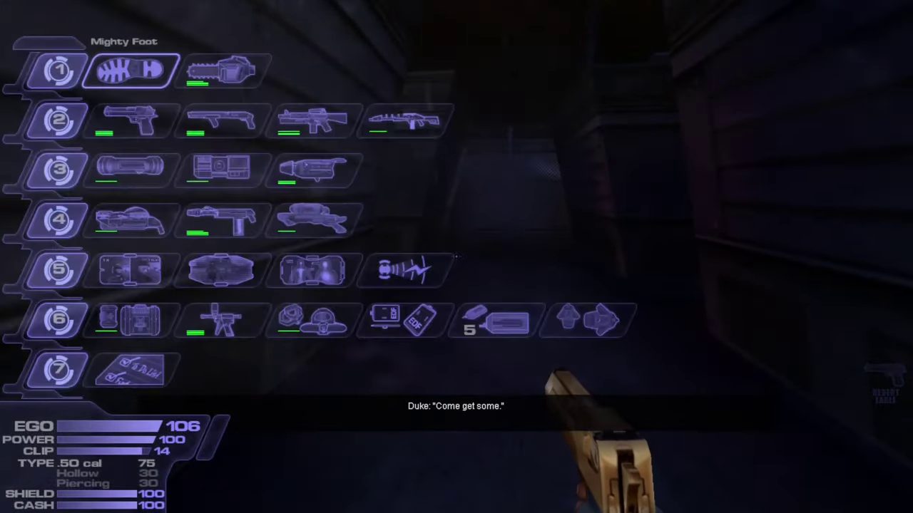
pyautogui.press('2')
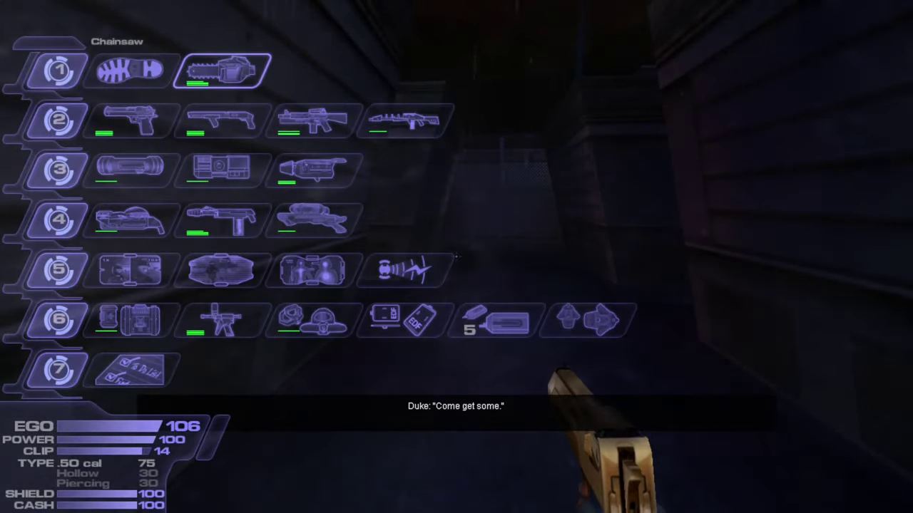
pyautogui.click(456, 256)
# Step: Charge through the dark alley and kill the EDF soldier there with the chainsaw
pyautogui.press('w')
pyautogui.click(456, 257)
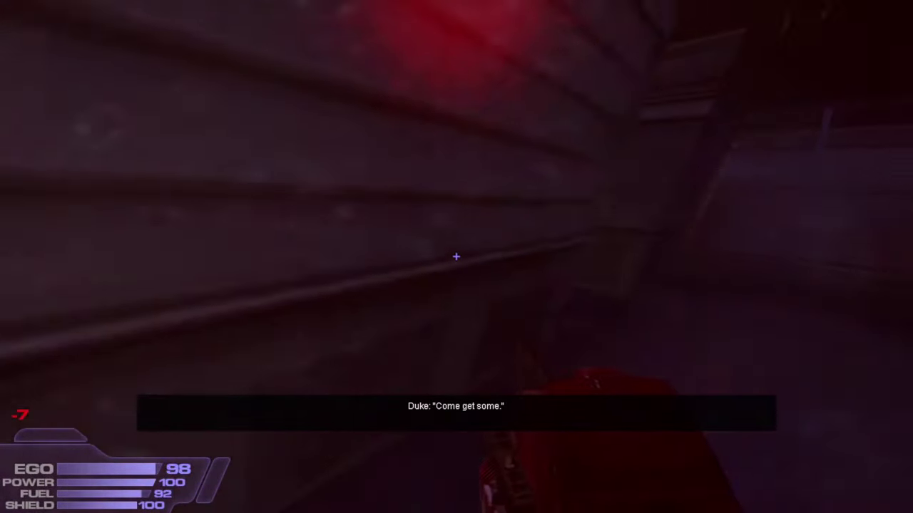
pyautogui.press('w')
pyautogui.click(456, 257)
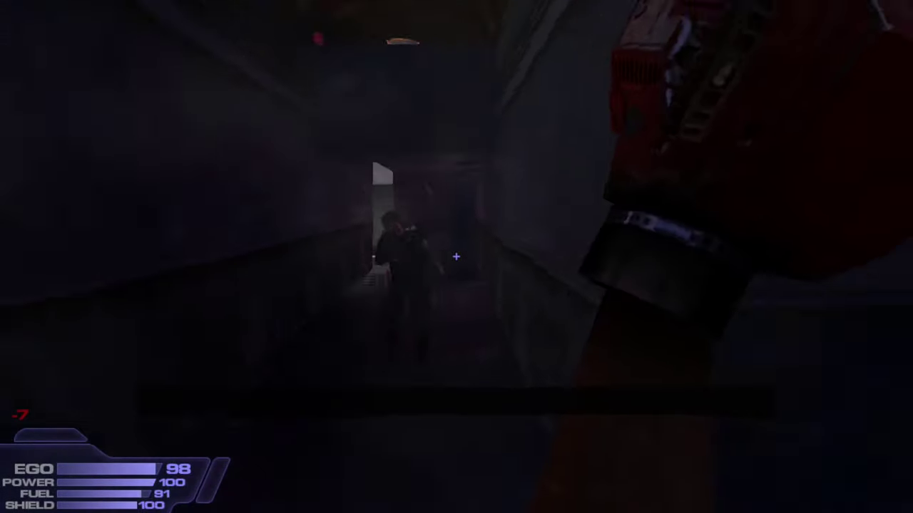
pyautogui.press('w')
pyautogui.click(456, 256)
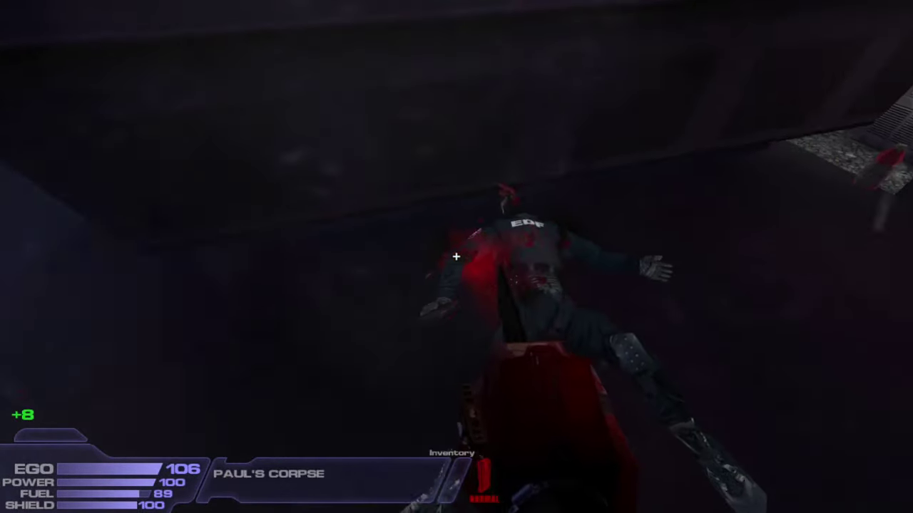
# Step: Follow the floodlit perimeter wall around the corner and kill the next EDF soldier with the chainsaw
pyautogui.press('w')
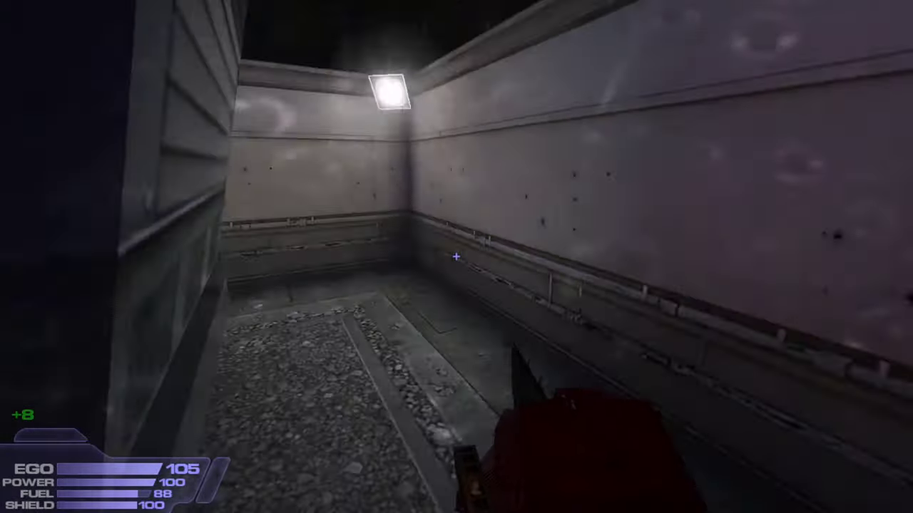
pyautogui.press('w')
pyautogui.click(457, 257)
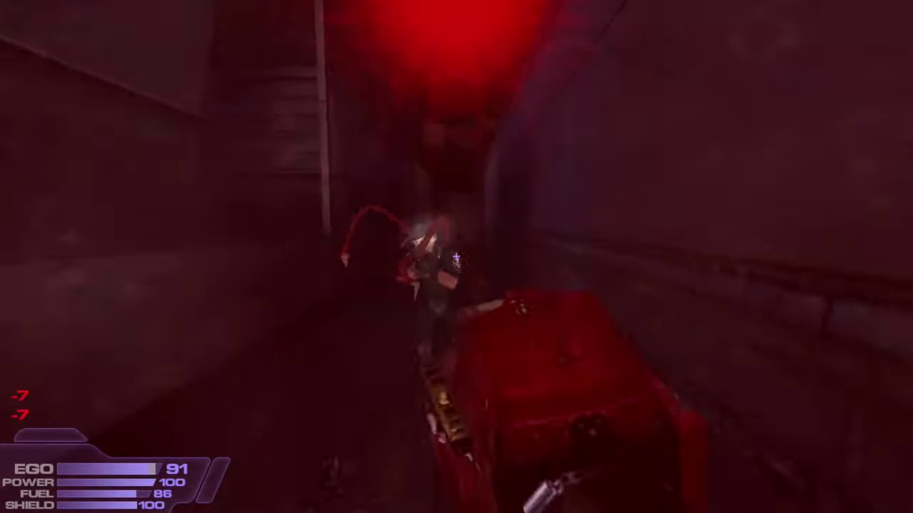
pyautogui.click(457, 256)
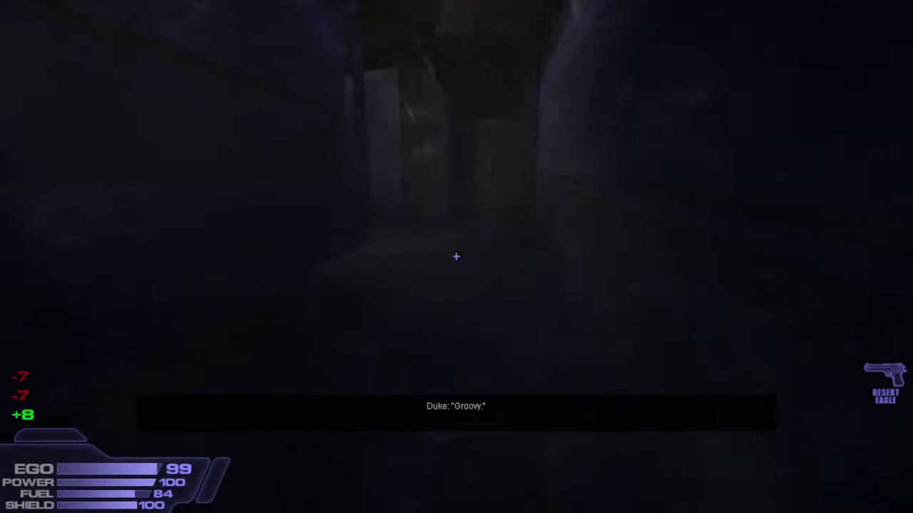
# Step: Re-equip the chainsaw and kill the EDF soldier in the gravel area between the concrete pillars
pyautogui.press('w')
pyautogui.press('2')
pyautogui.press('q')
pyautogui.click(225, 67)
pyautogui.click(457, 257)
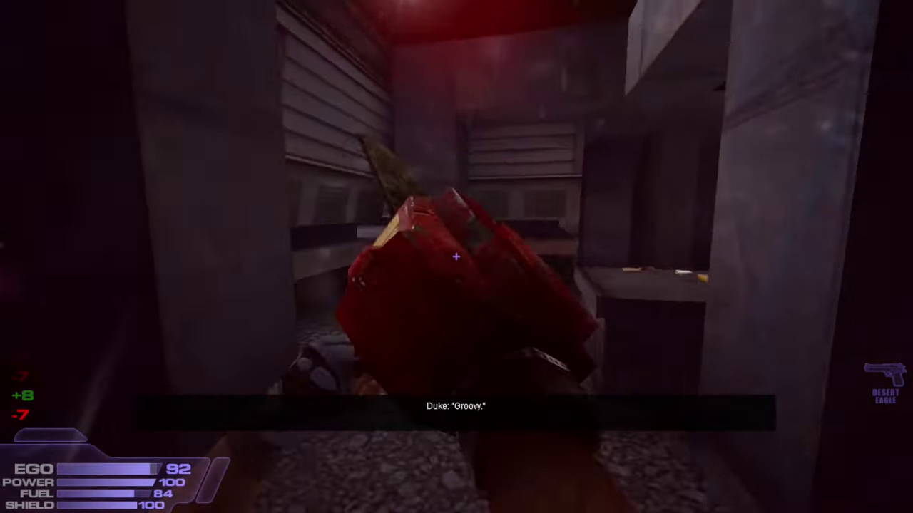
pyautogui.press('w')
pyautogui.click(456, 257)
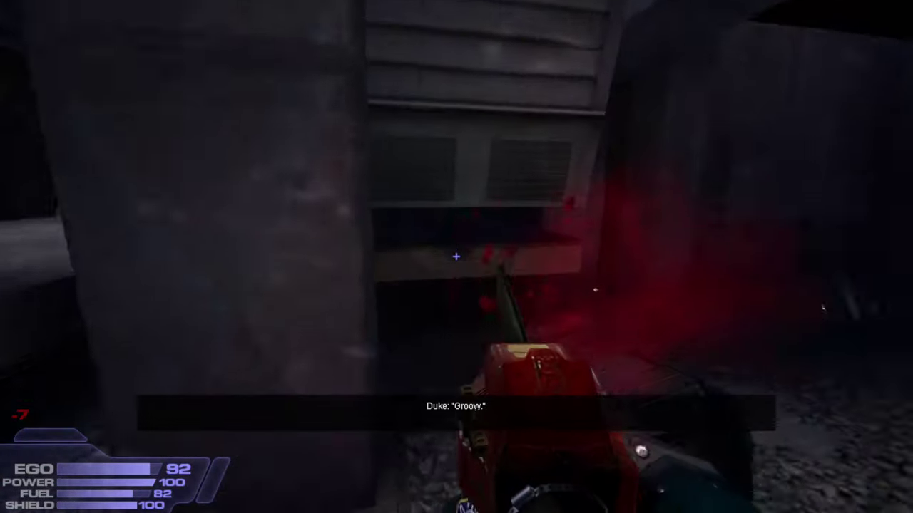
pyautogui.click(456, 257)
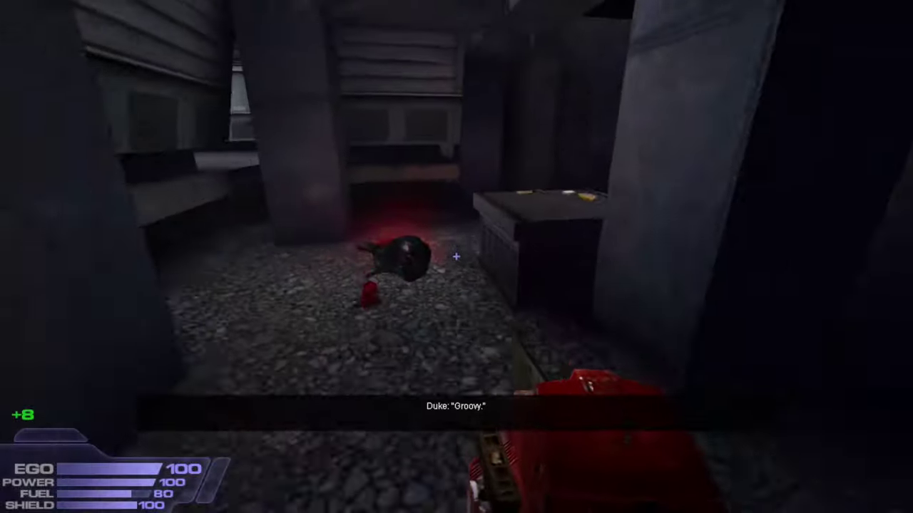
# Step: Examine the gravel area around the pillars and the metal box with items on it, keeping the chainsaw equipped
pyautogui.press('s')
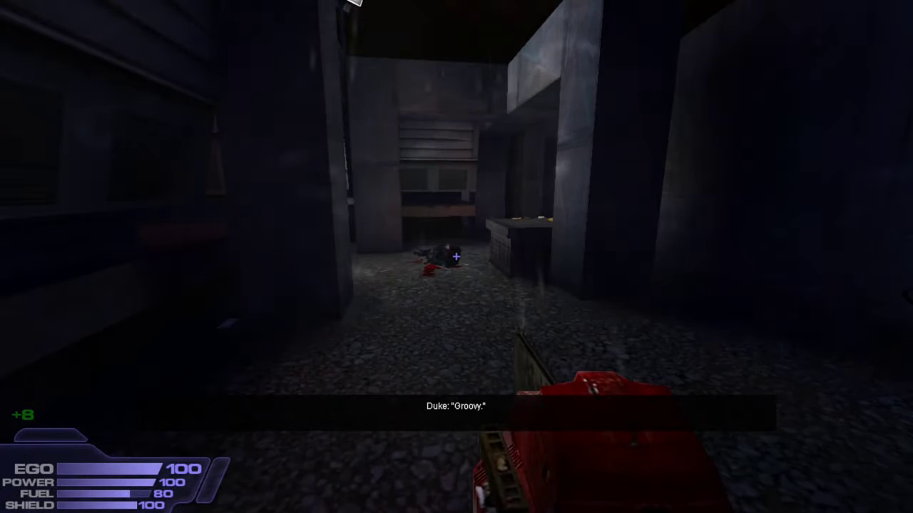
pyautogui.press('w')
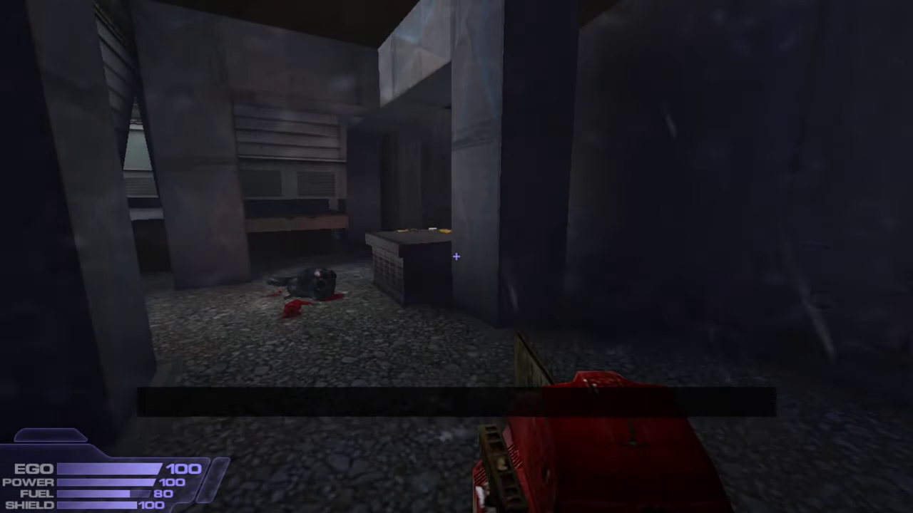
pyautogui.press('s')
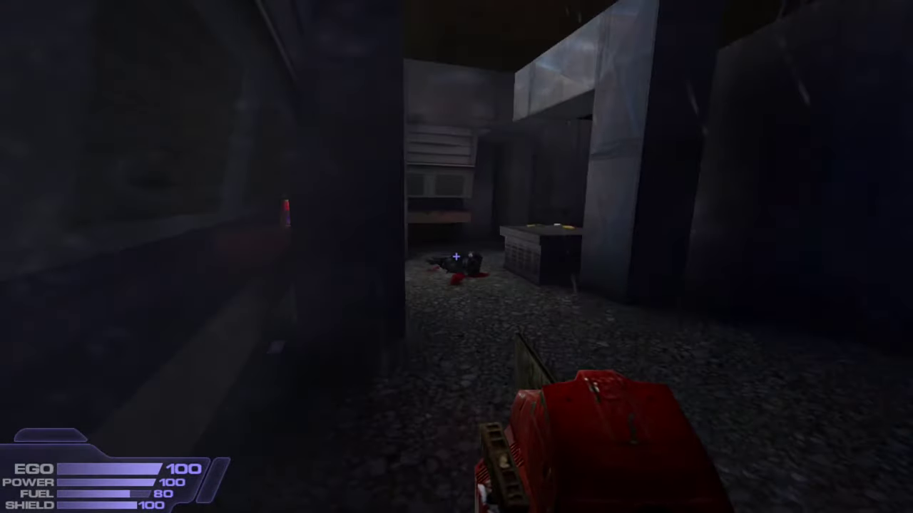
pyautogui.press('w')
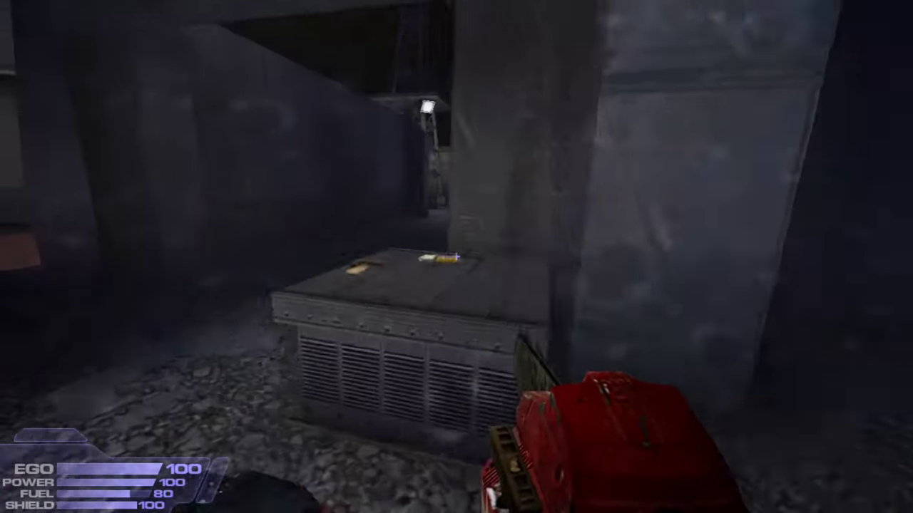
pyautogui.press('2')
pyautogui.press('s')
pyautogui.press('1')
pyautogui.click(456, 257)
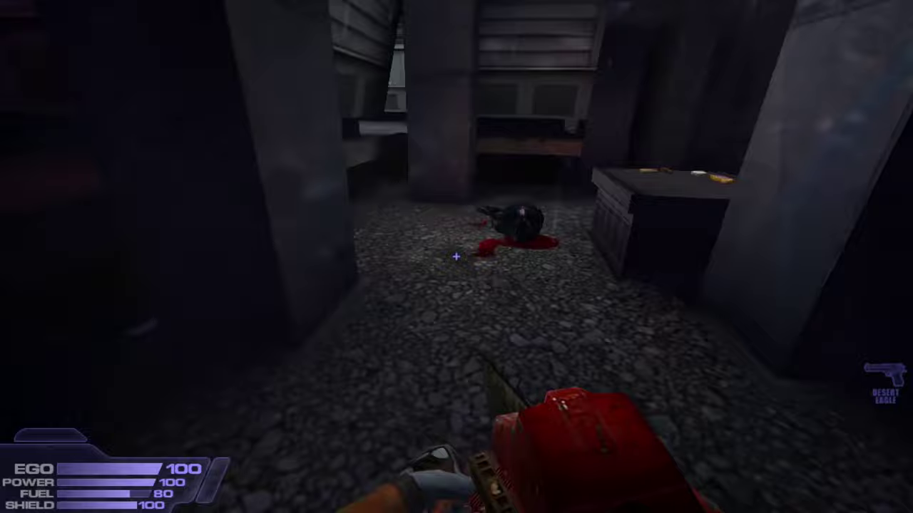
# Step: Search the dark recess beside the pillar and collect the cash lying there
pyautogui.click(456, 257)
pyautogui.press('w')
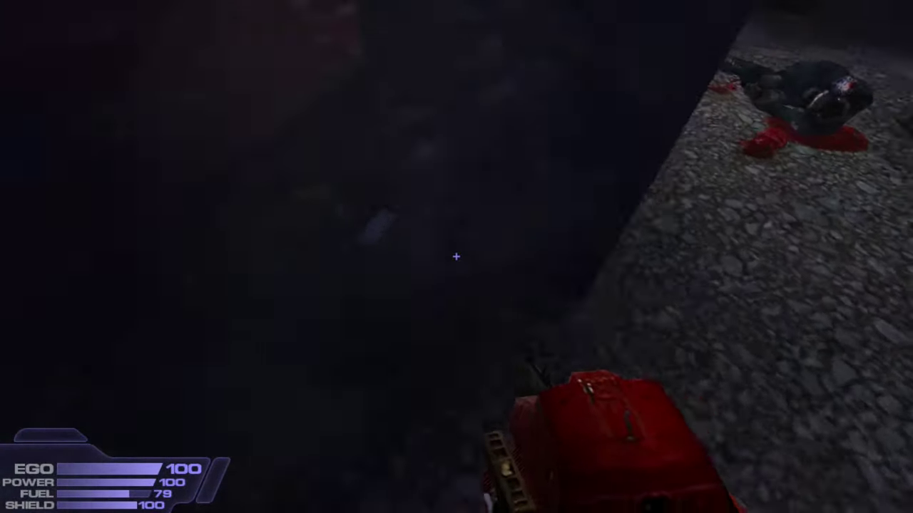
pyautogui.press('w')
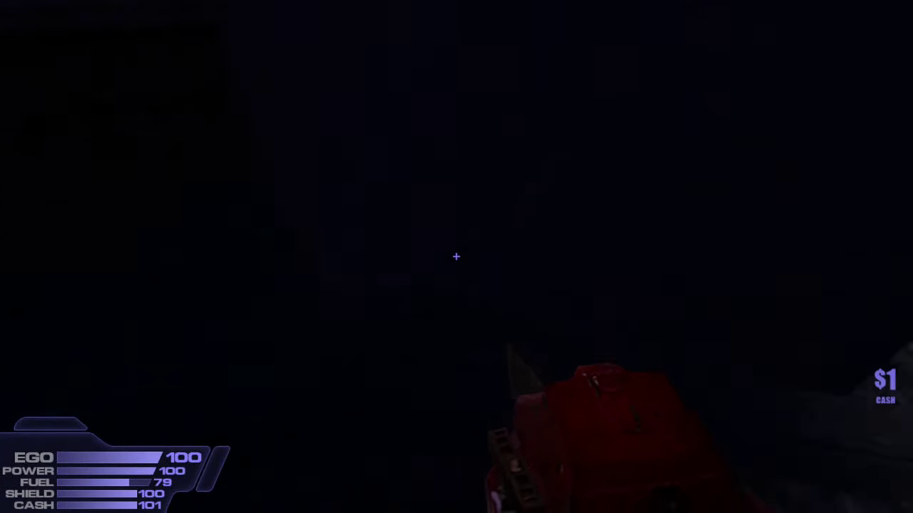
pyautogui.press('w')
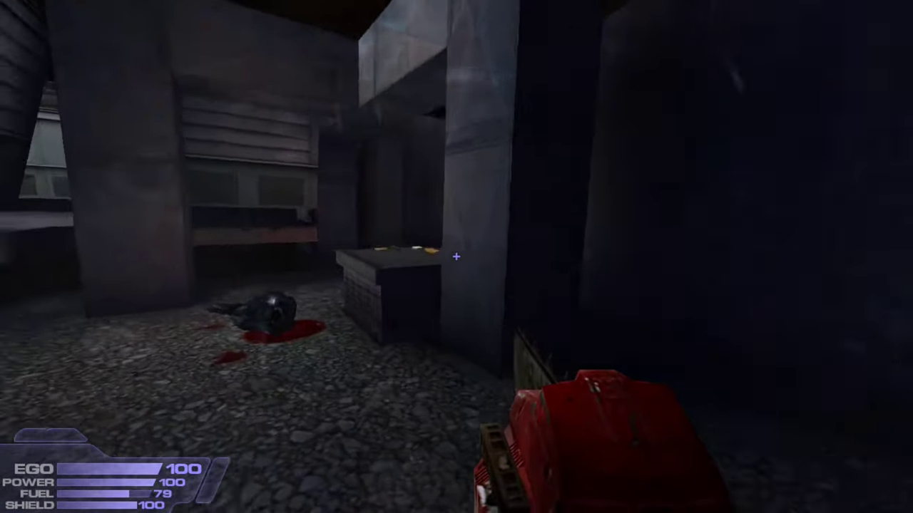
# Step: Advance from the pillars to the lattice towers and kill the EDF soldiers on the gravel with the chainsaw
pyautogui.press('s')
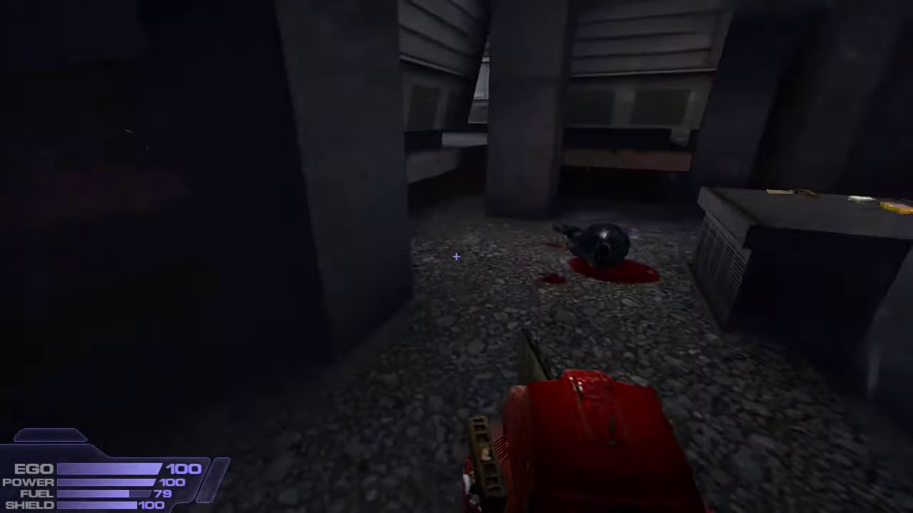
pyautogui.press('w')
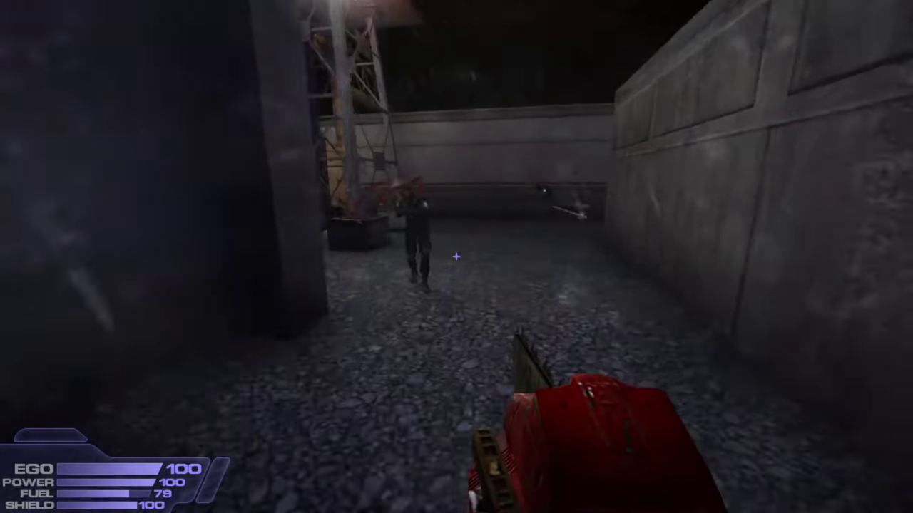
pyautogui.press('w')
pyautogui.click(456, 256)
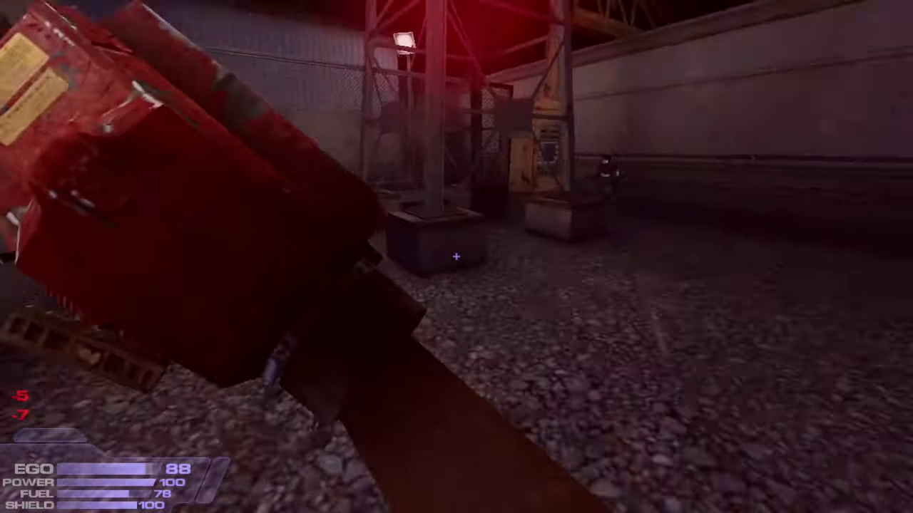
pyautogui.click(457, 257)
pyautogui.click(456, 257)
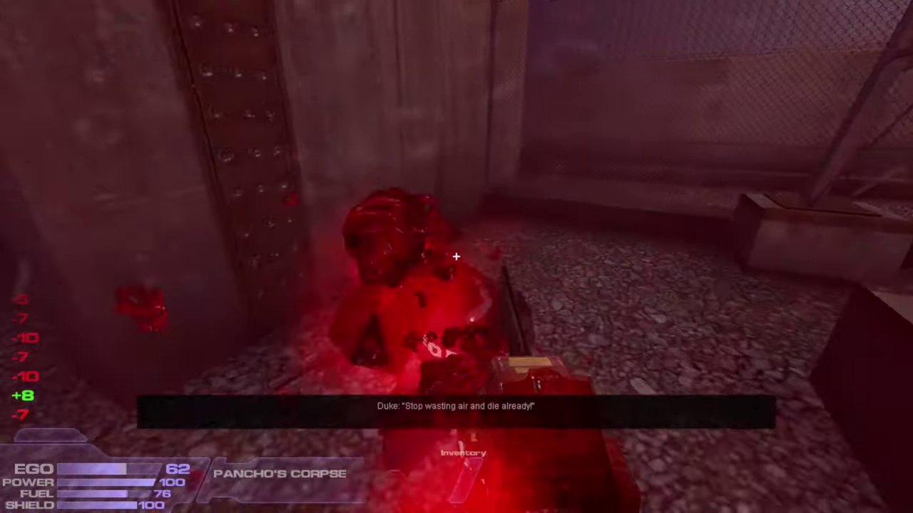
# Step: Fight the remaining EDF soldier beside the lattice tower with the chainsaw and head for the lit walkway
pyautogui.press('2')
pyautogui.press('w')
pyautogui.press('w')
pyautogui.click(456, 257)
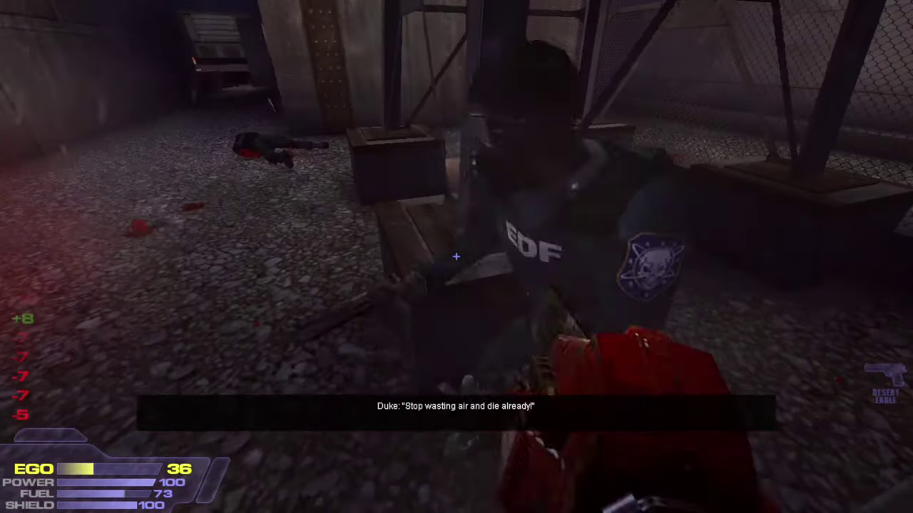
pyautogui.click(456, 256)
pyautogui.press('w')
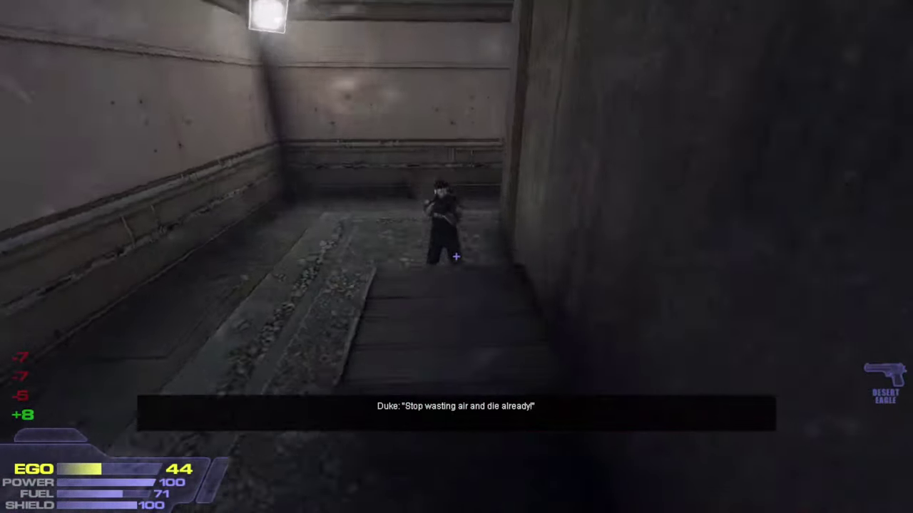
# Step: Attack the EDF soldiers along the concrete wall with the Desert Eagle and reload it
pyautogui.press('w')
pyautogui.click(456, 257)
pyautogui.click(456, 257)
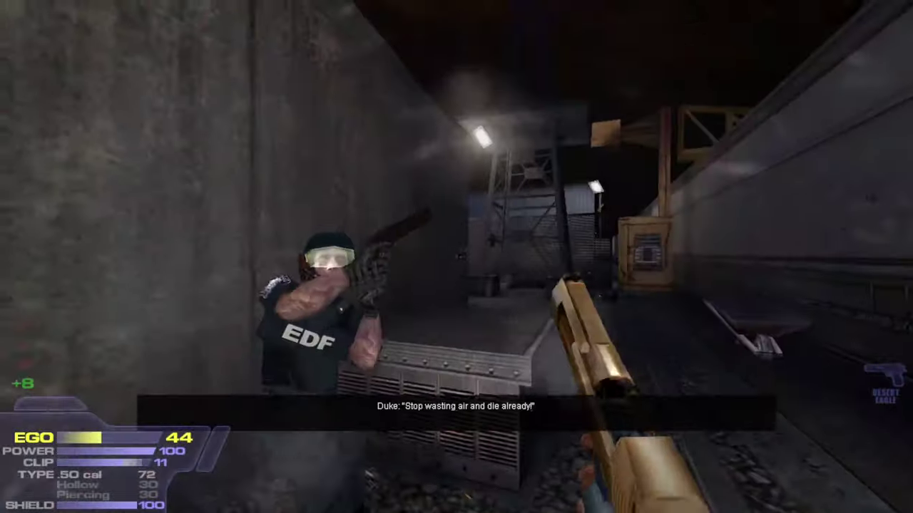
pyautogui.click(456, 257)
pyautogui.click(456, 256)
pyautogui.click(456, 257)
pyautogui.click(457, 257)
pyautogui.click(456, 257)
pyautogui.click(457, 257)
pyautogui.press('r')
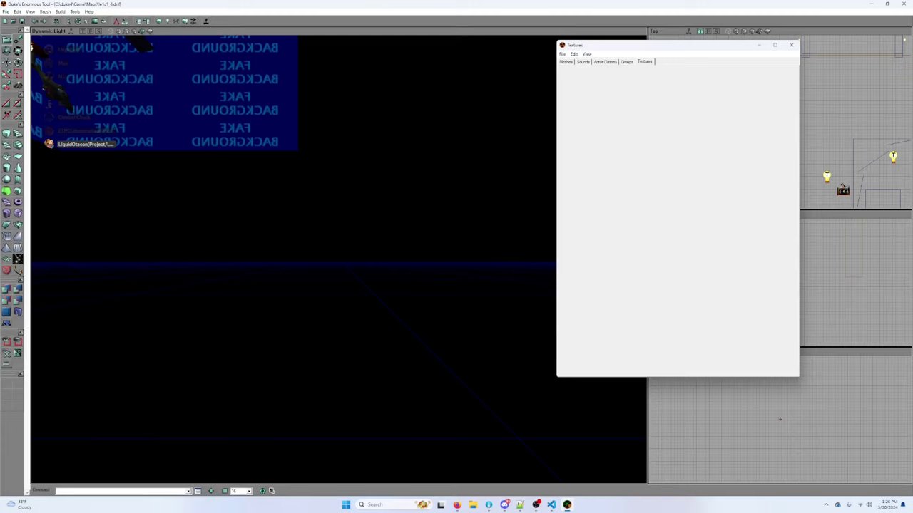
# Step: Return to Duke's Enormous Tool, browse the Maps folder and open the map !e1c2_4_LO.dnf
pyautogui.click(8, 12)
pyautogui.click(29, 29)
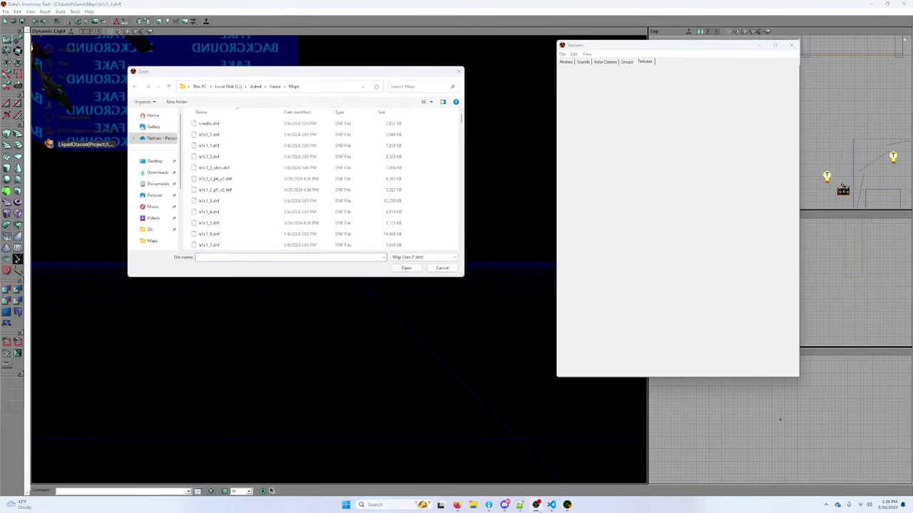
pyautogui.scroll(-5, 264, 202)
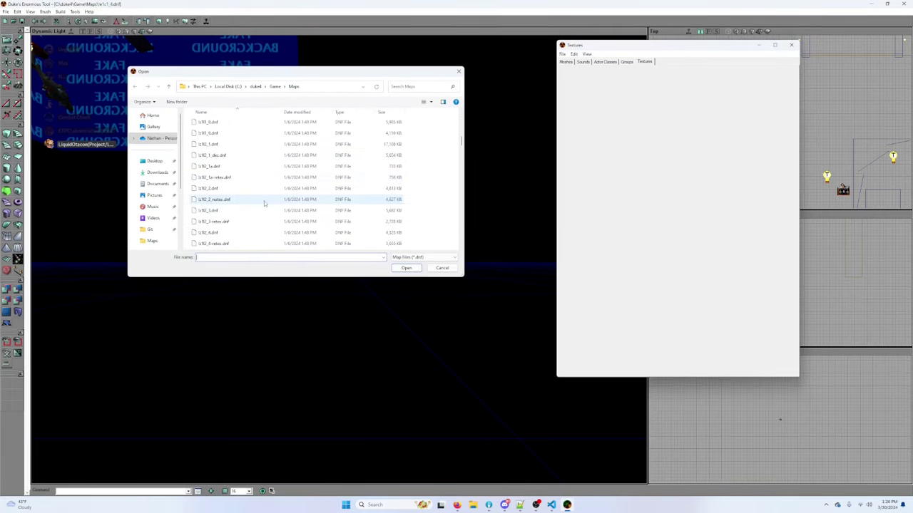
pyautogui.scroll(2, 259, 188)
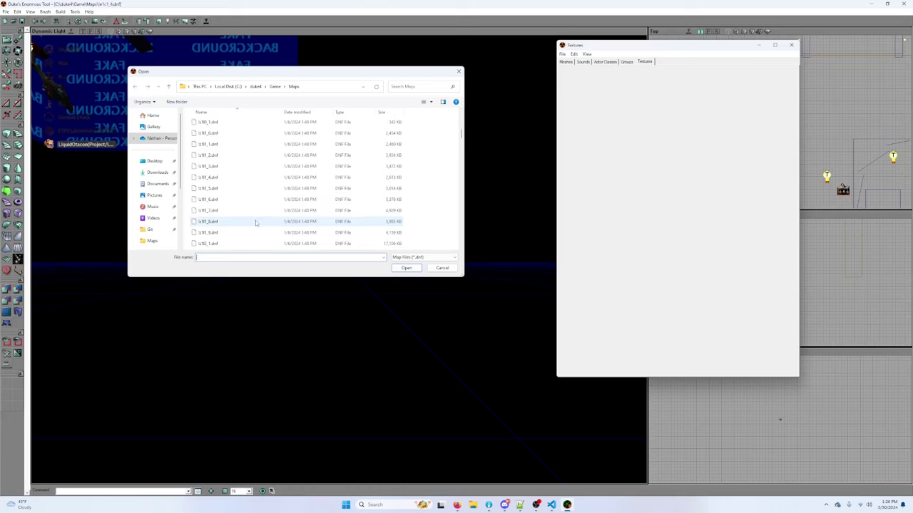
pyautogui.scroll(5, 255, 215)
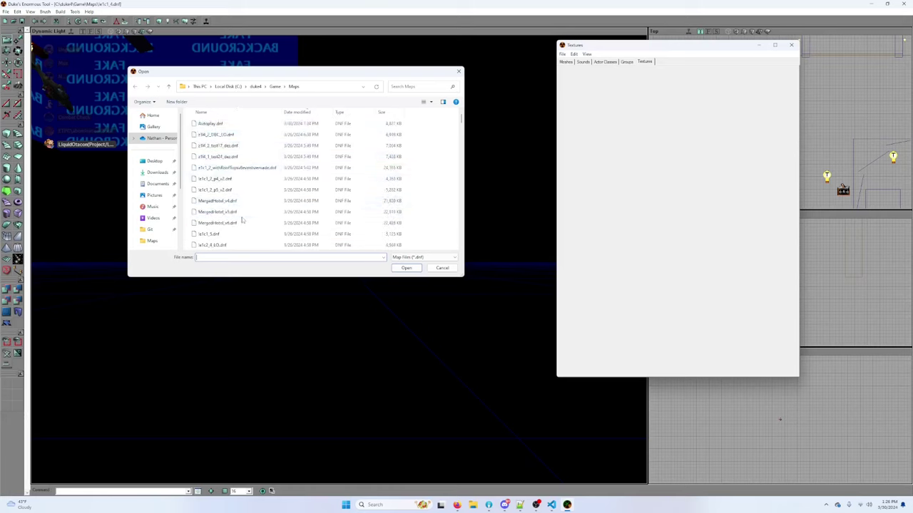
pyautogui.doubleClick(251, 246)
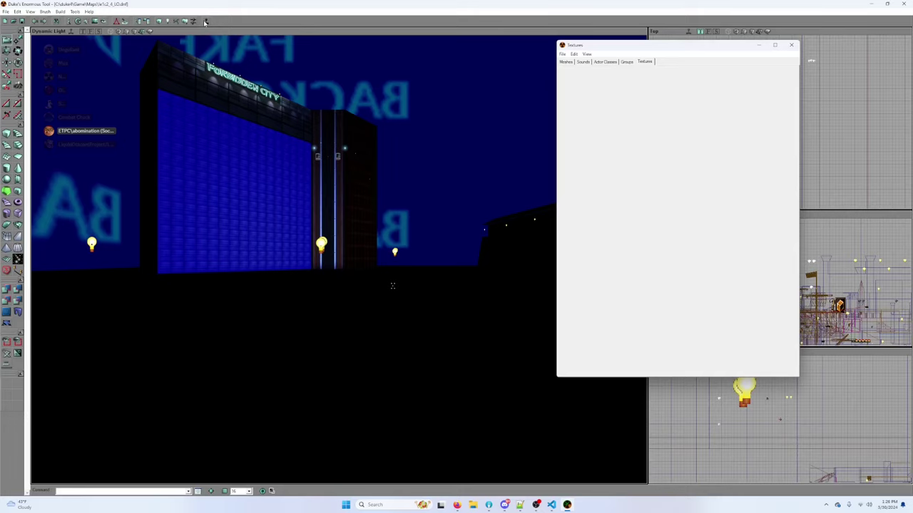
# Step: Launch a playtest of the map and complete the first-time configuration with Direct3D 8 Support and the suggested detail options
pyautogui.click(205, 22)
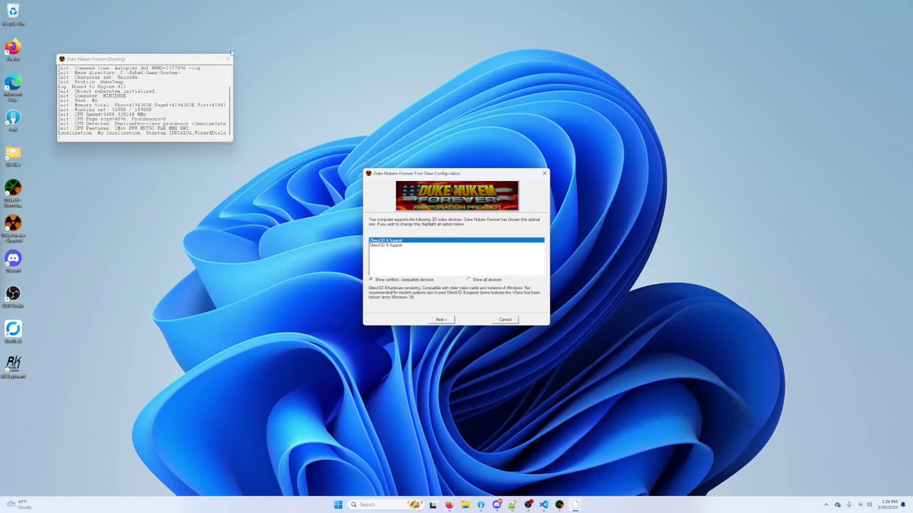
pyautogui.click(441, 319)
pyautogui.click(441, 319)
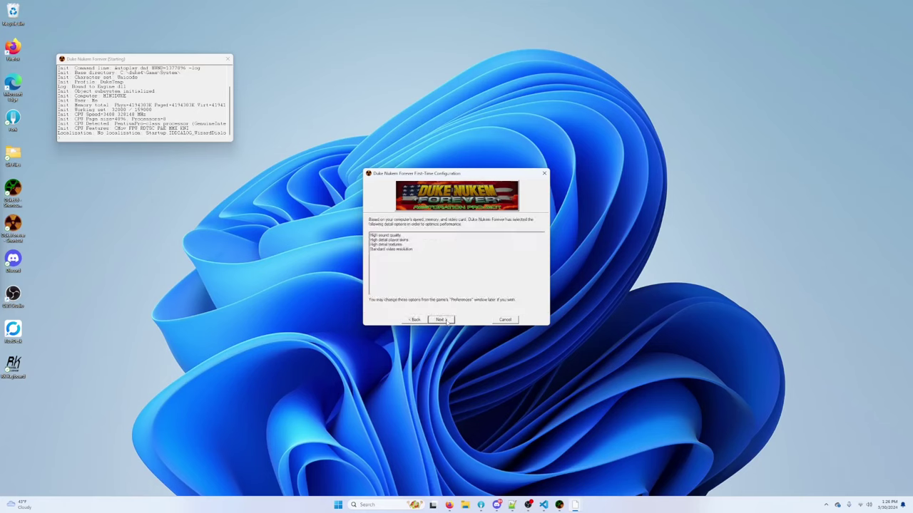
pyautogui.click(441, 320)
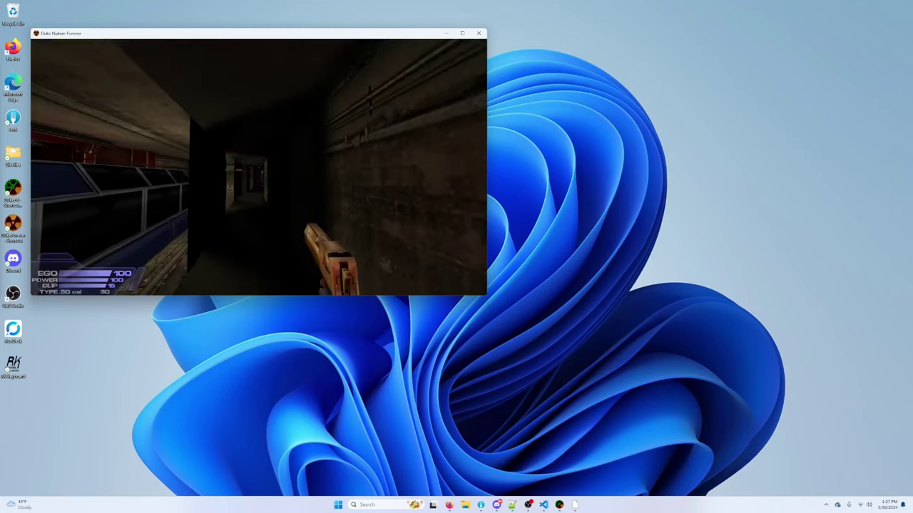
# Step: Move forward in the dark tunnel and enable the ghost cheat from the console
pyautogui.press('w')
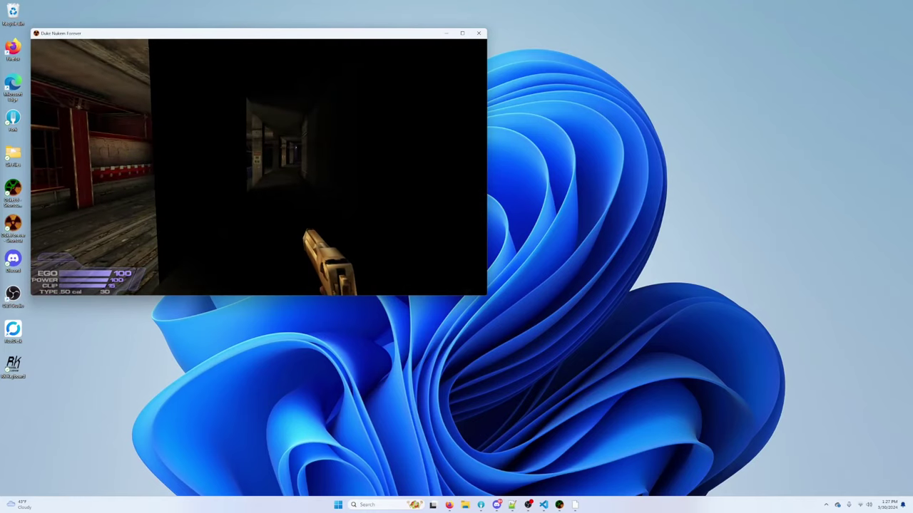
pyautogui.press('Tab')
pyautogui.write('ghost')
pyautogui.press('Return')
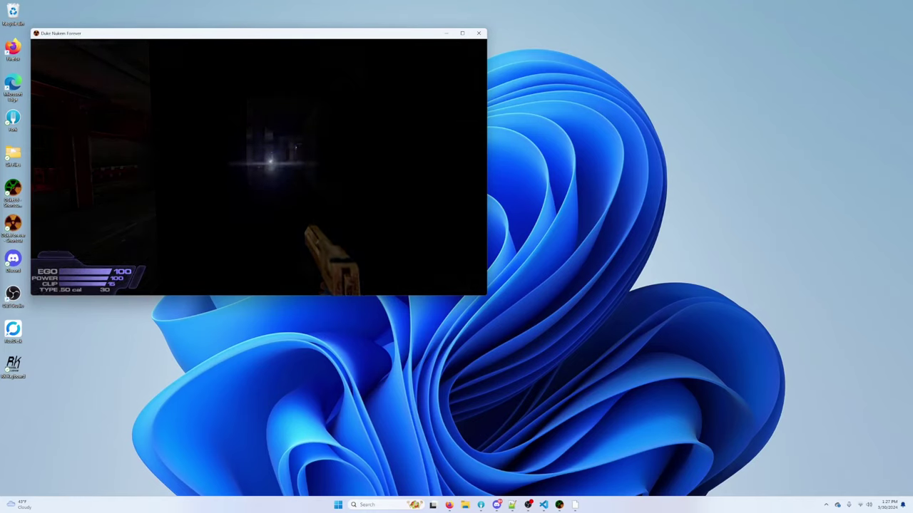
# Step: Fly through the dark void to the lit monorail station with the stone pillars, switching the game to full screen
pyautogui.press('w')
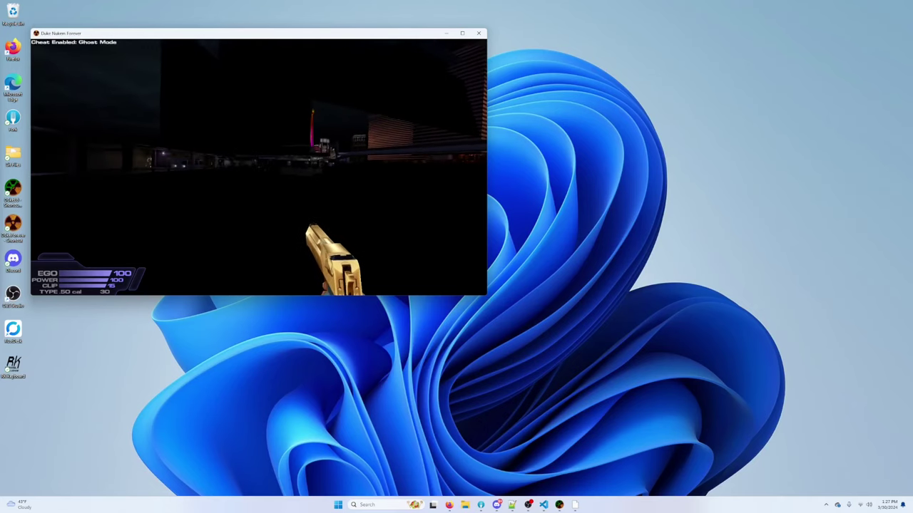
pyautogui.press('w')
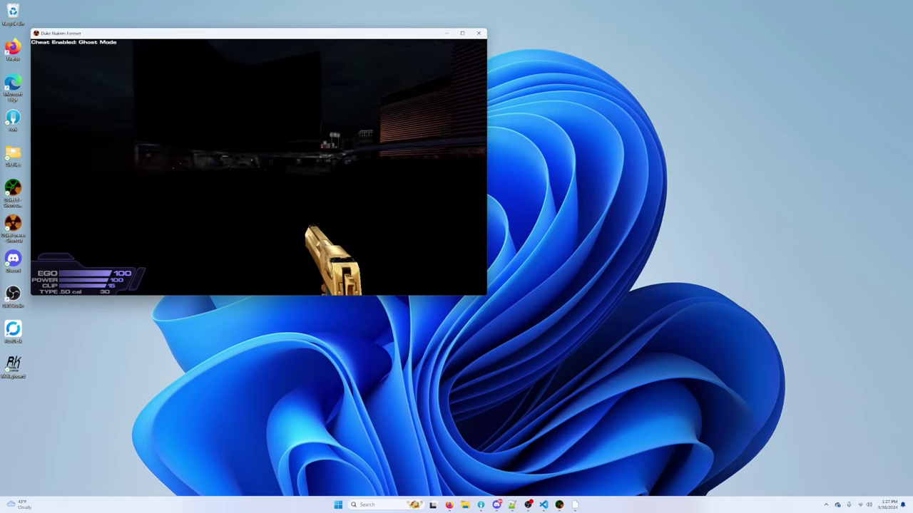
pyautogui.press('w')
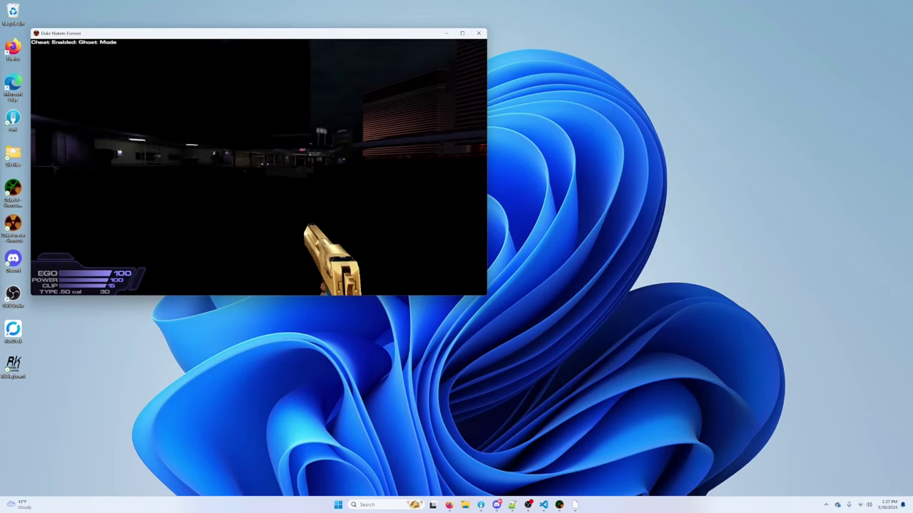
pyautogui.press('w')
pyautogui.hotkey('alt', 'Return')
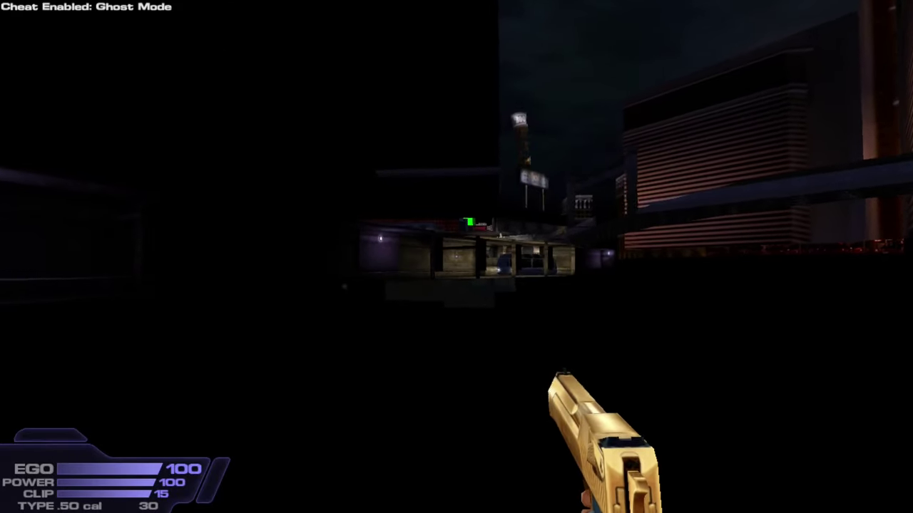
pyautogui.press('w')
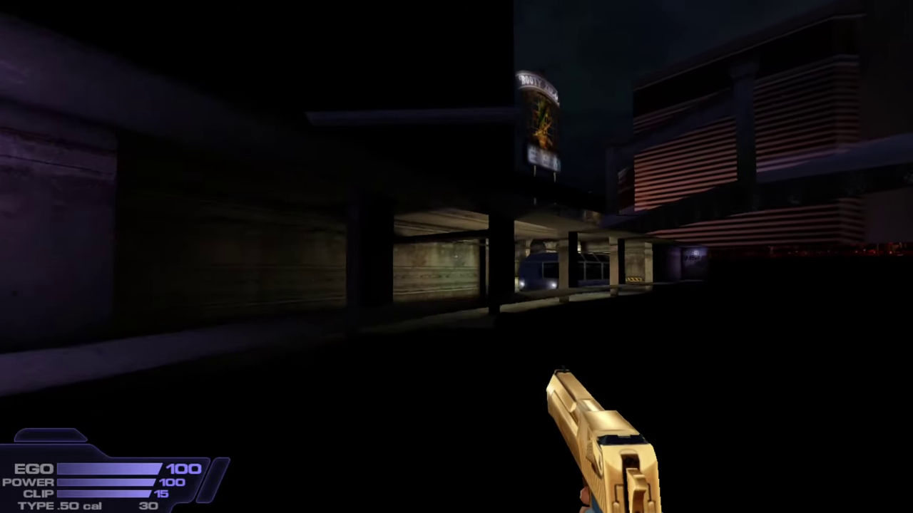
pyautogui.press('w')
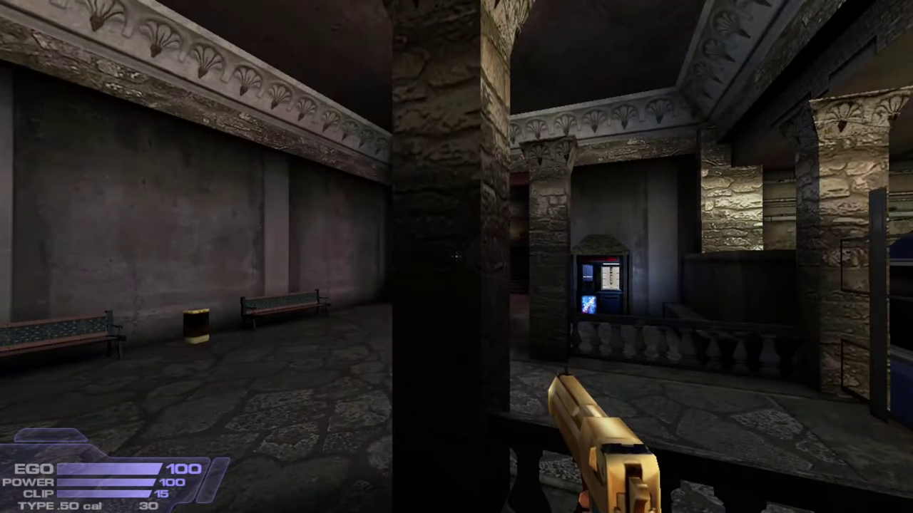
# Step: Turn ghost mode off and walk past the station benches and the Booty Island stairs into the stone alley
pyautogui.press('a')
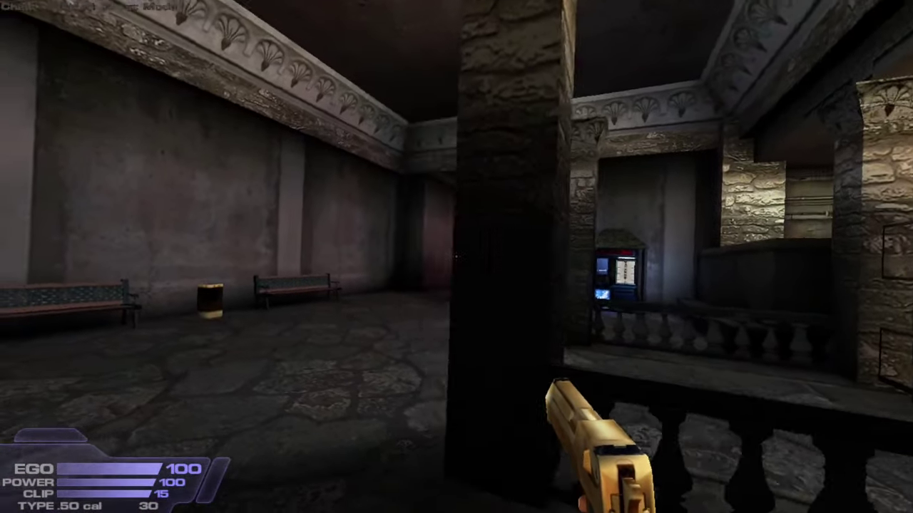
pyautogui.press('w')
pyautogui.press('w')
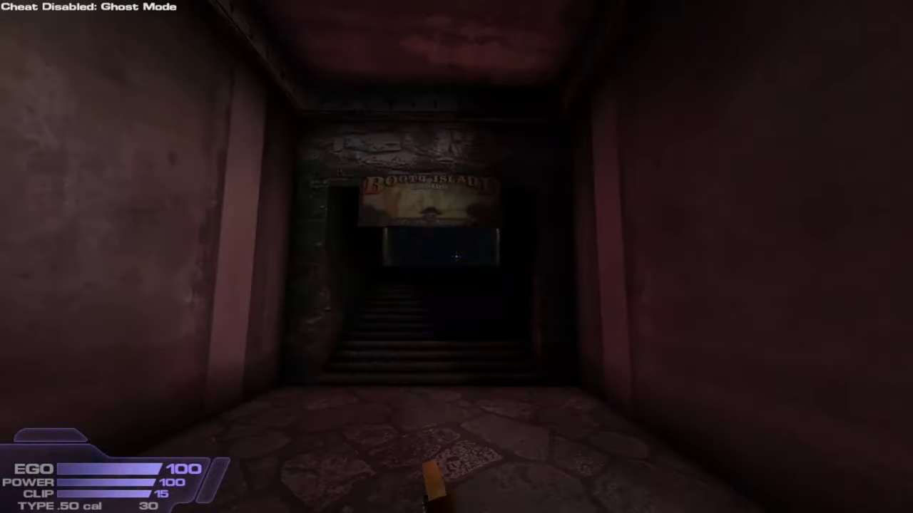
pyautogui.press('w')
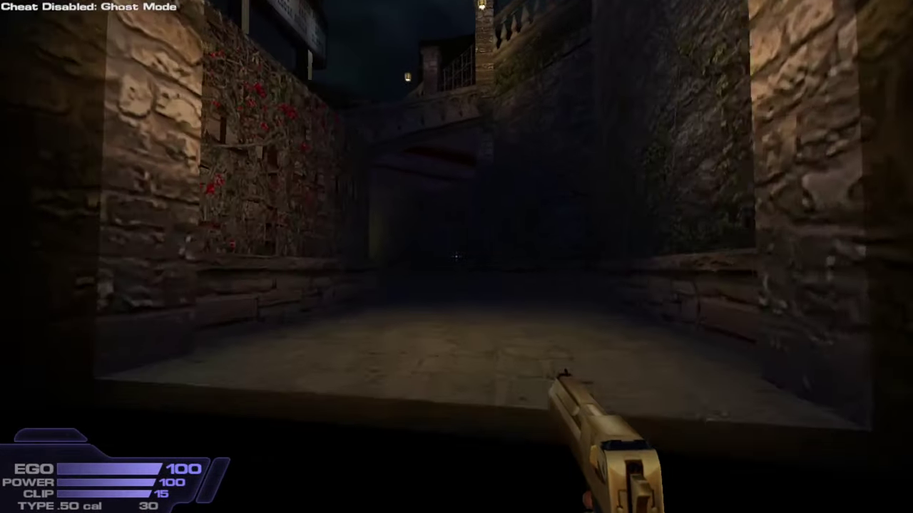
pyautogui.press('w')
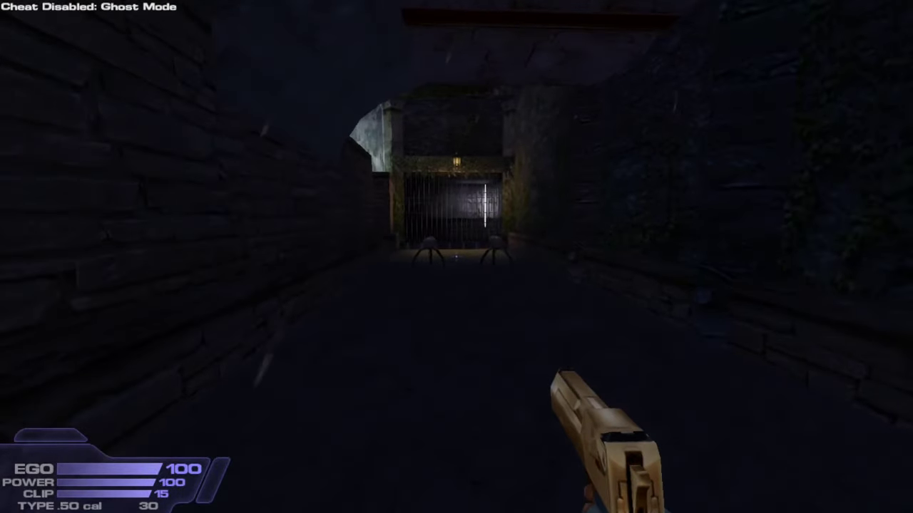
# Step: Approach the two spider-legged turrets in front of the barred gate, dodging back and forth to test their fire
pyautogui.press('w')
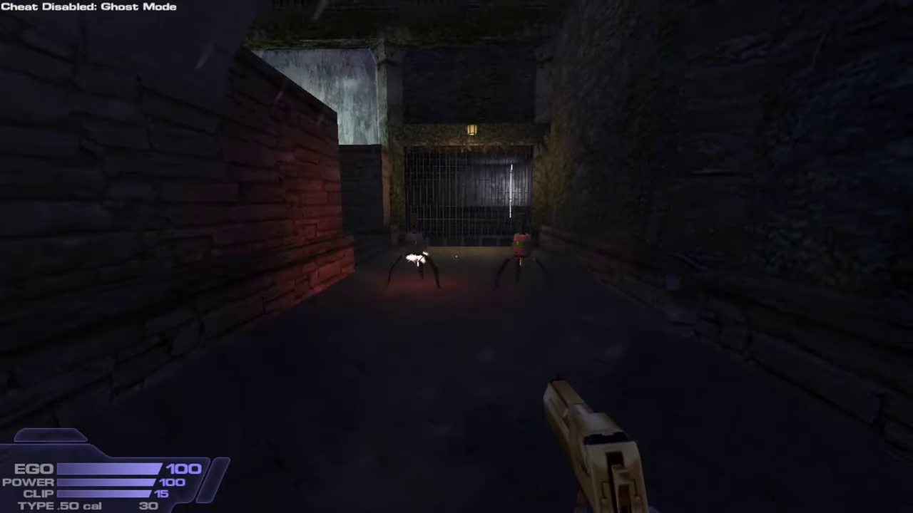
pyautogui.press('a')
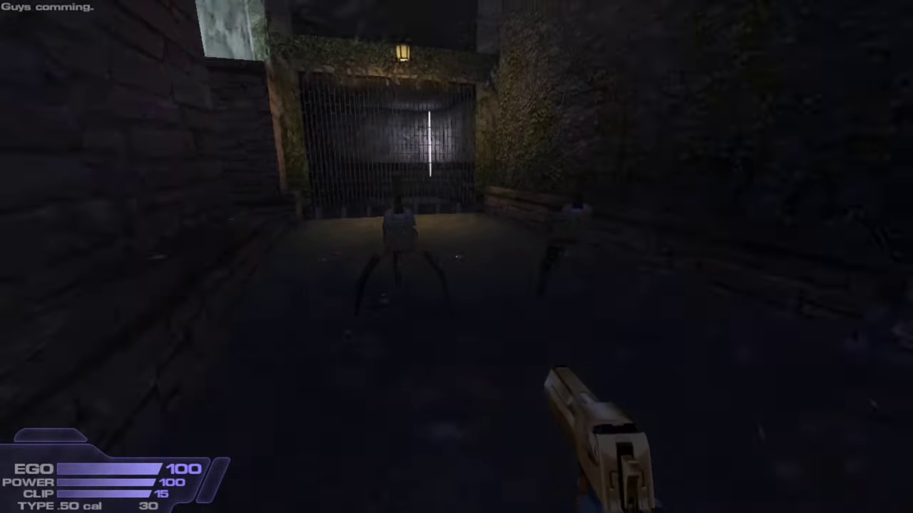
pyautogui.press('s')
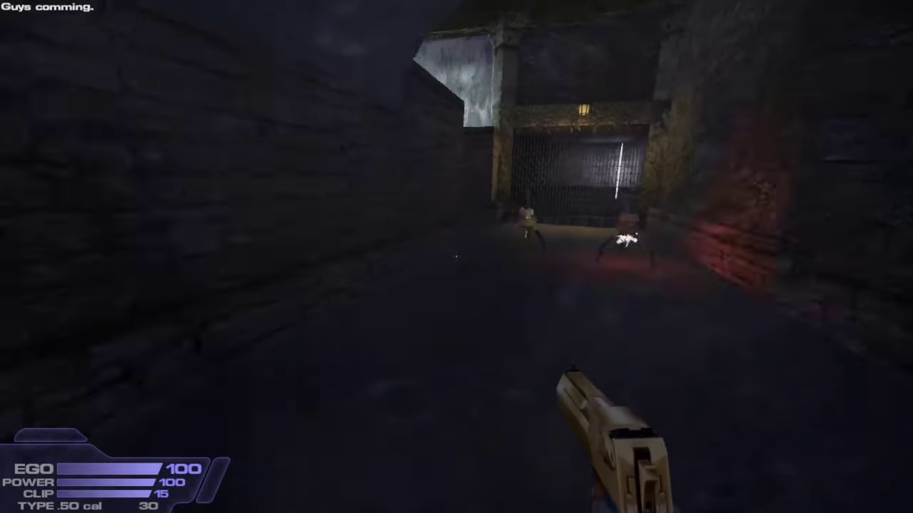
pyautogui.press('w')
pyautogui.press('d')
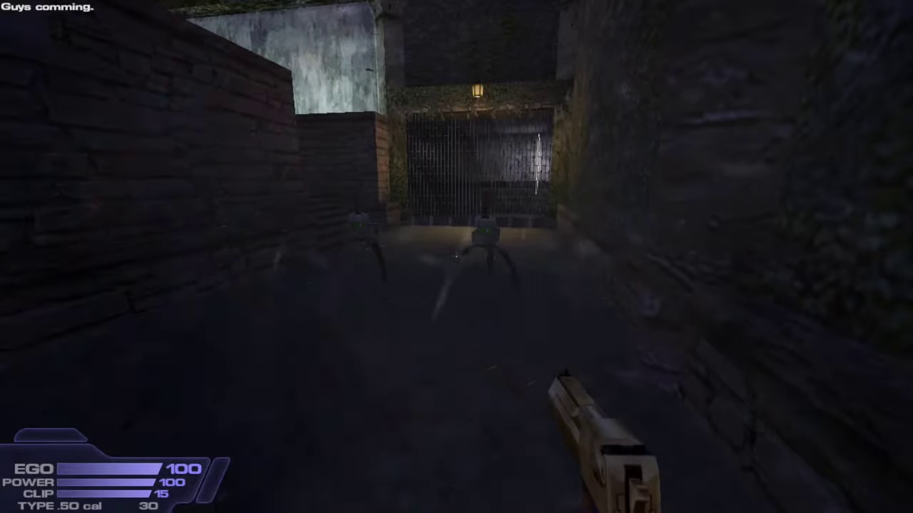
pyautogui.press('s')
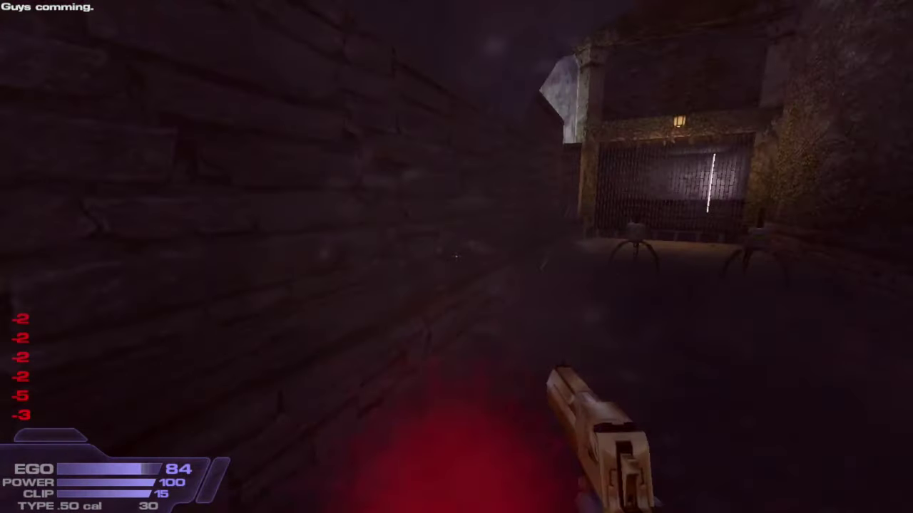
pyautogui.press('w')
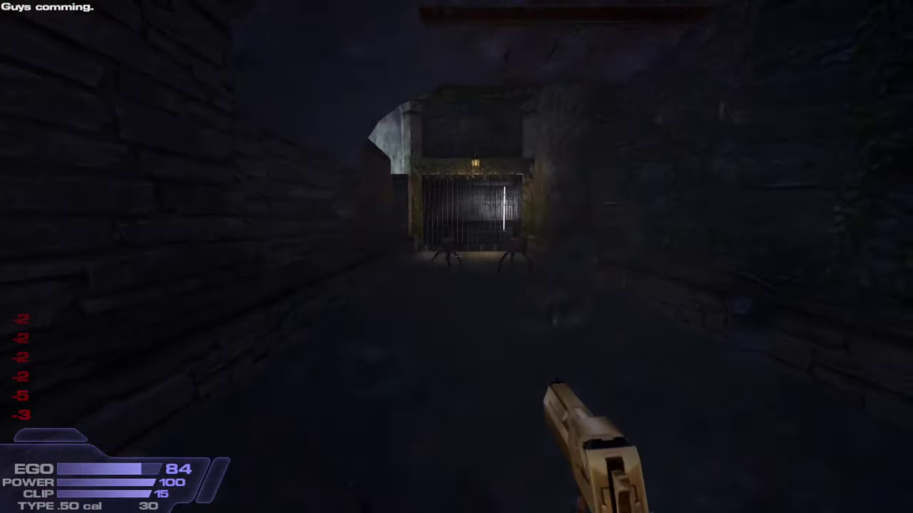
# Step: Move between the shuttered gate at the alley's other end and the two turrets to test when they attack
pyautogui.press('w')
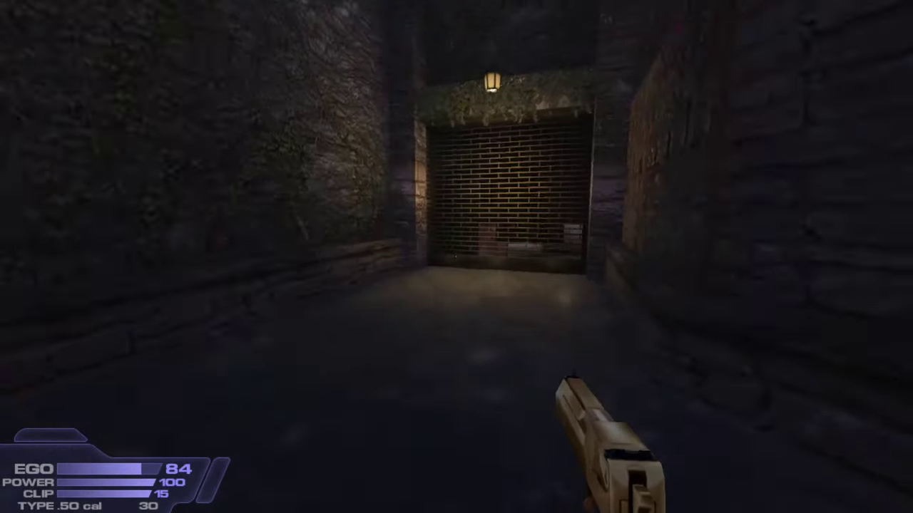
pyautogui.press('s')
pyautogui.press('a')
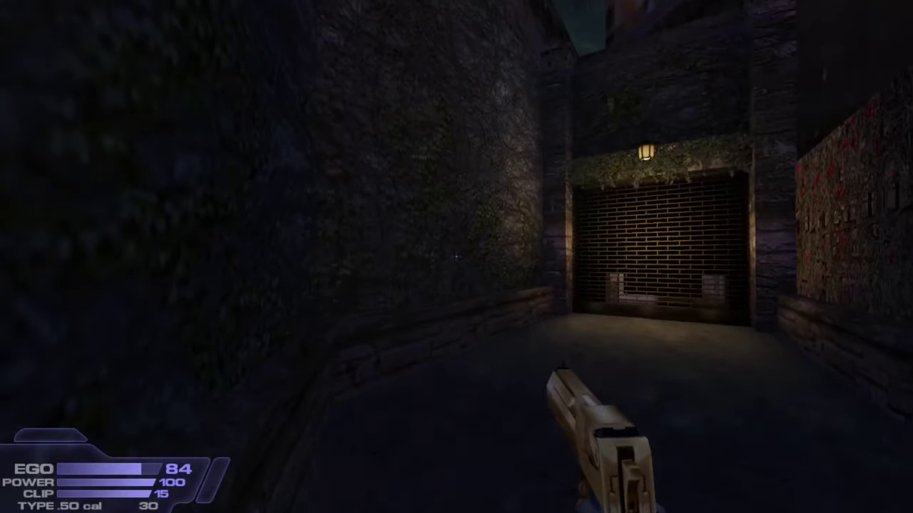
pyautogui.press('w')
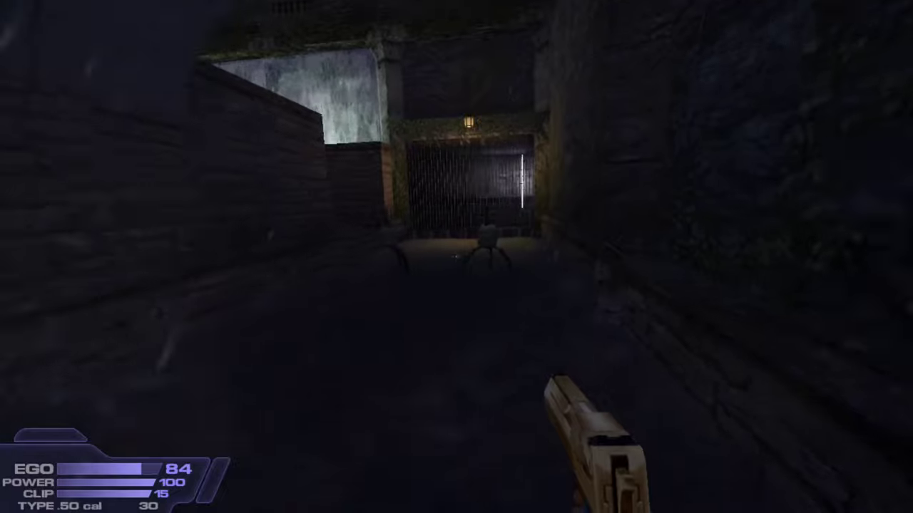
pyautogui.press('s')
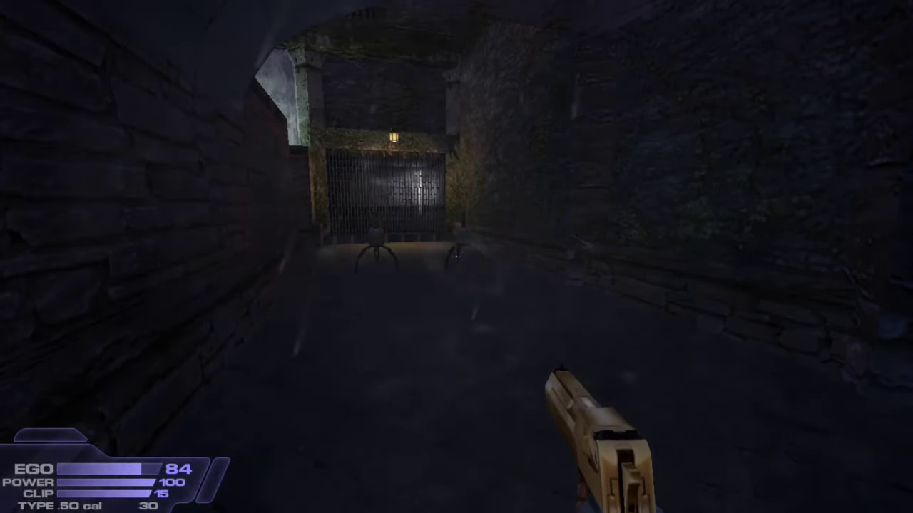
pyautogui.press('w')
pyautogui.press('s')
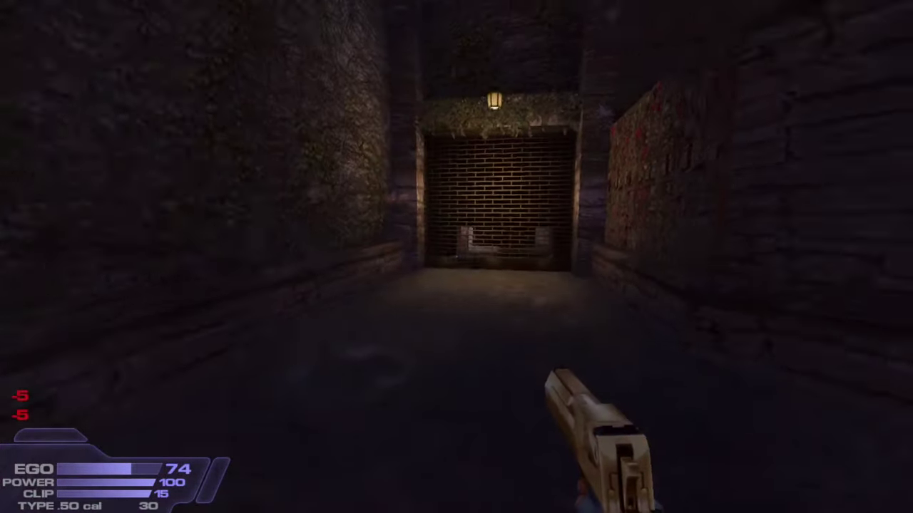
pyautogui.press('s')
pyautogui.press('w')
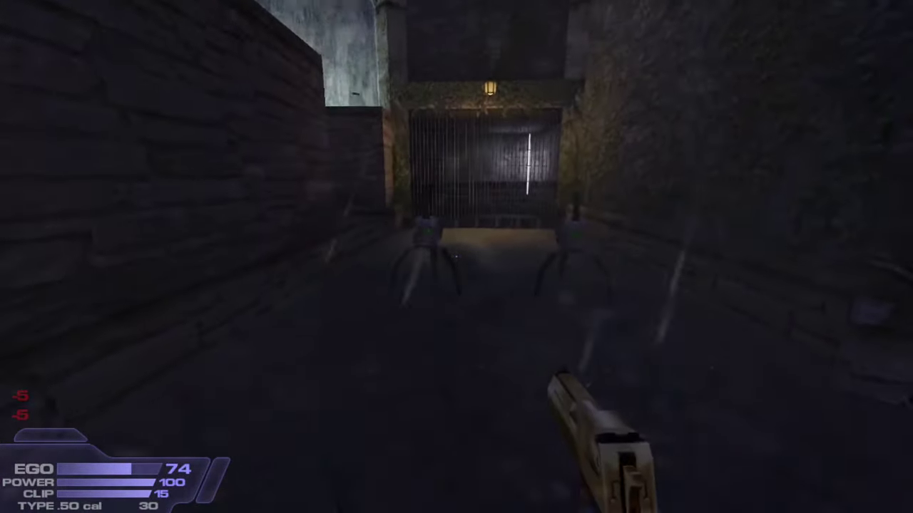
# Step: Draw the turrets' fire again by advancing and retreating in front of the barred gate
pyautogui.press('s')
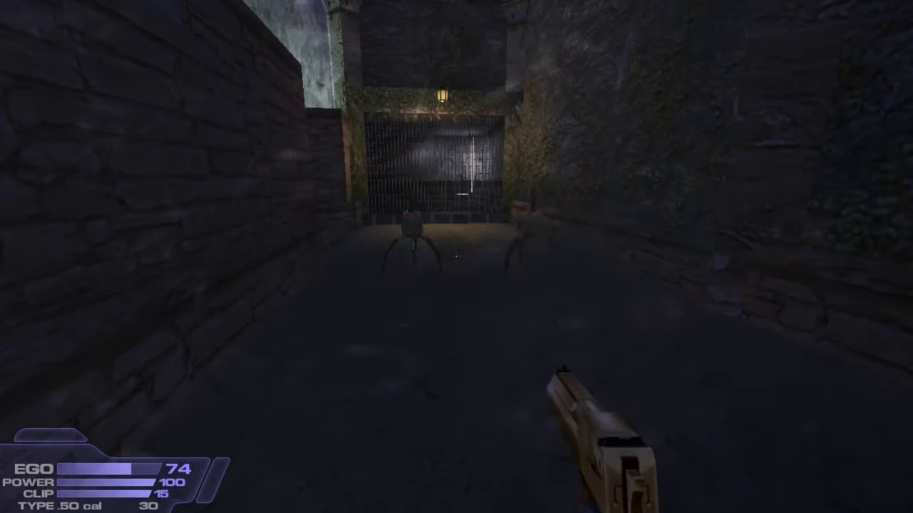
pyautogui.press('w')
pyautogui.press('d')
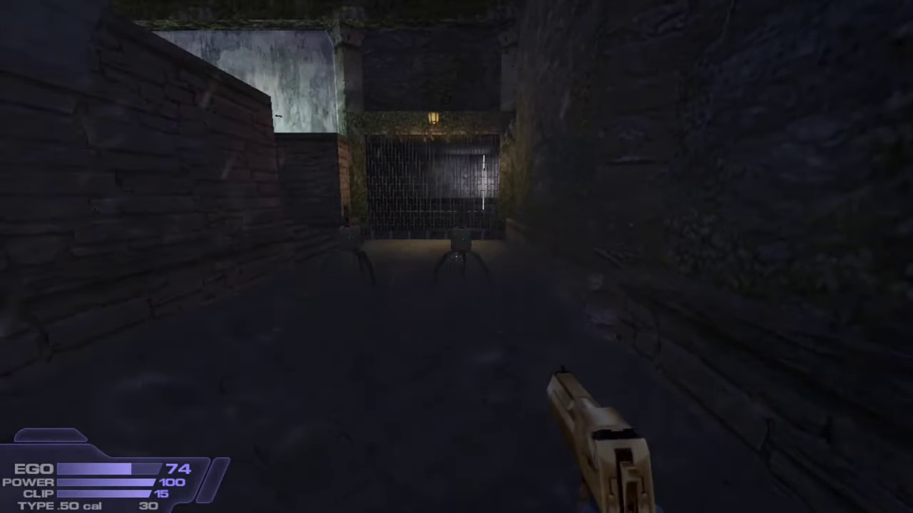
pyautogui.press('s')
pyautogui.press('w')
pyautogui.press('s')
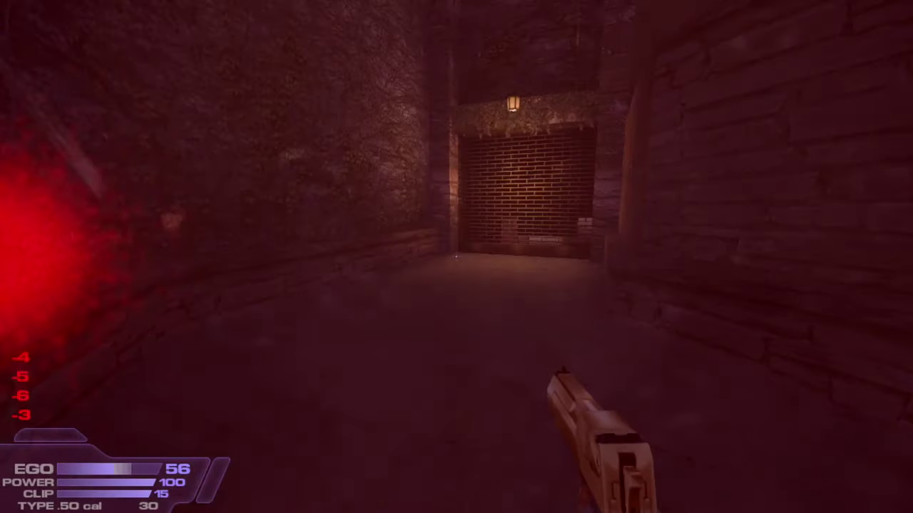
pyautogui.press('s')
pyautogui.press('w')
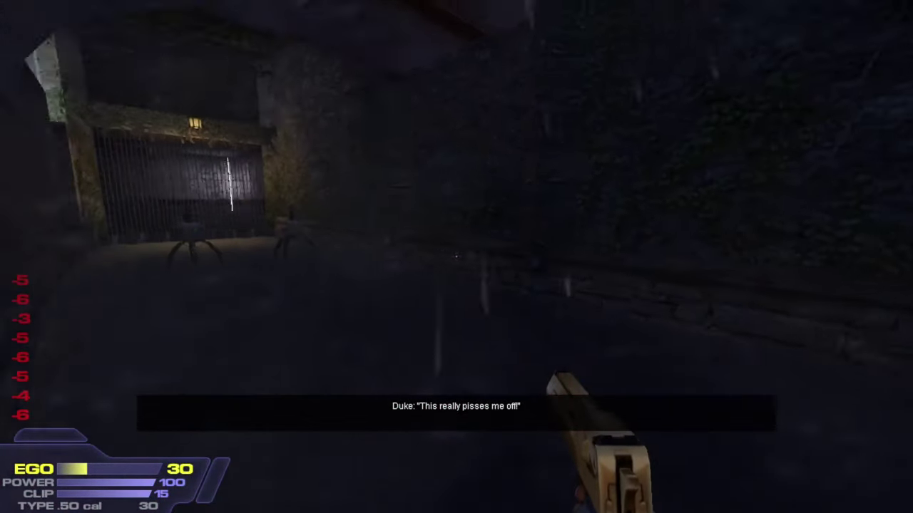
# Step: Go around through the courtyard, shoot the turrets from above with the Desert Eagle, reload and close in on them
pyautogui.press('w')
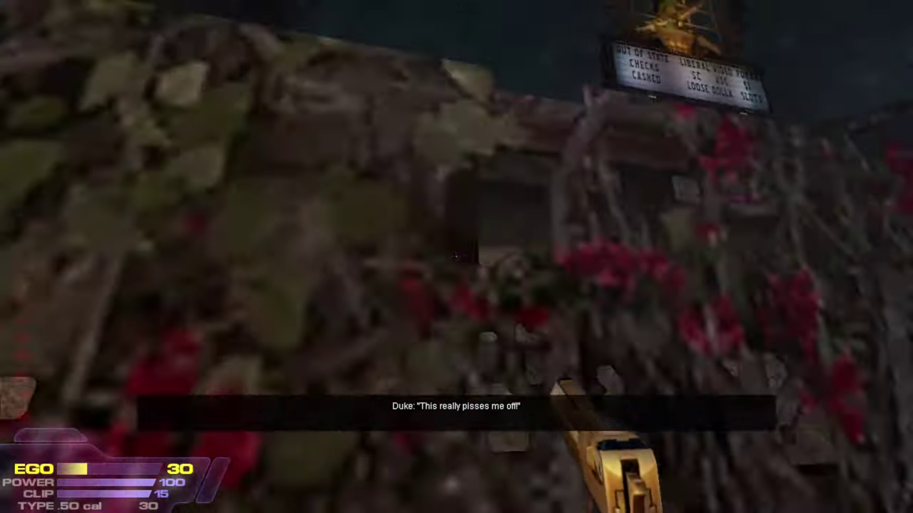
pyautogui.press('w')
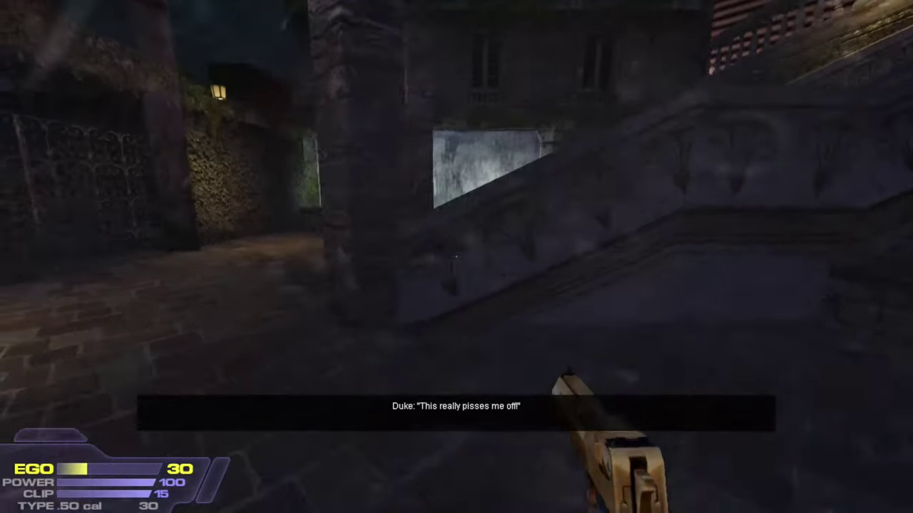
pyautogui.press('w')
pyautogui.press('space')
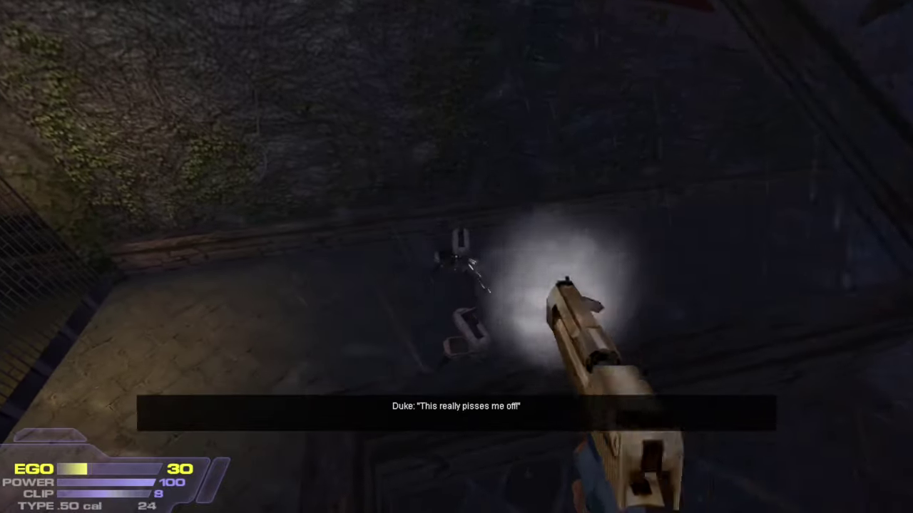
pyautogui.press('r')
pyautogui.press('w')
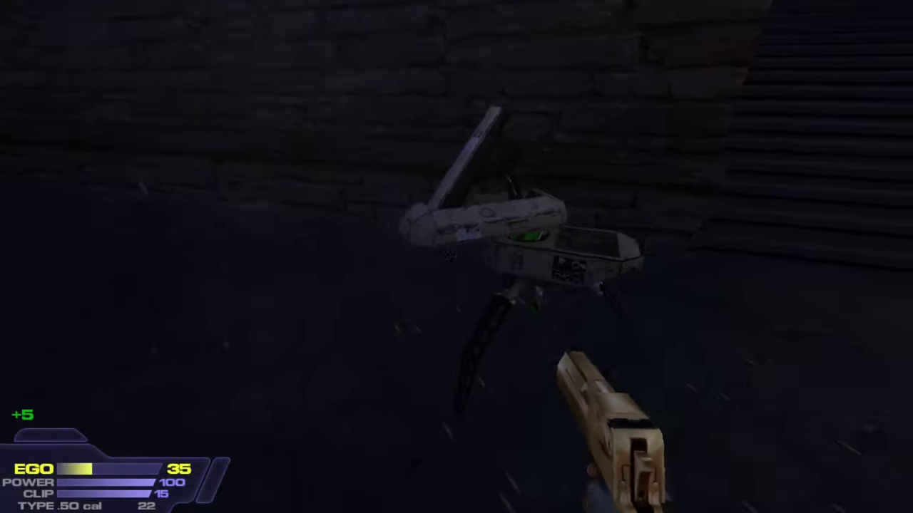
# Step: Fire five Desert Eagle shots at the spider-legged turret at close range in the alley
pyautogui.click(457, 257)
pyautogui.click(456, 257)
pyautogui.click(456, 257)
pyautogui.click(456, 257)
pyautogui.click(456, 257)
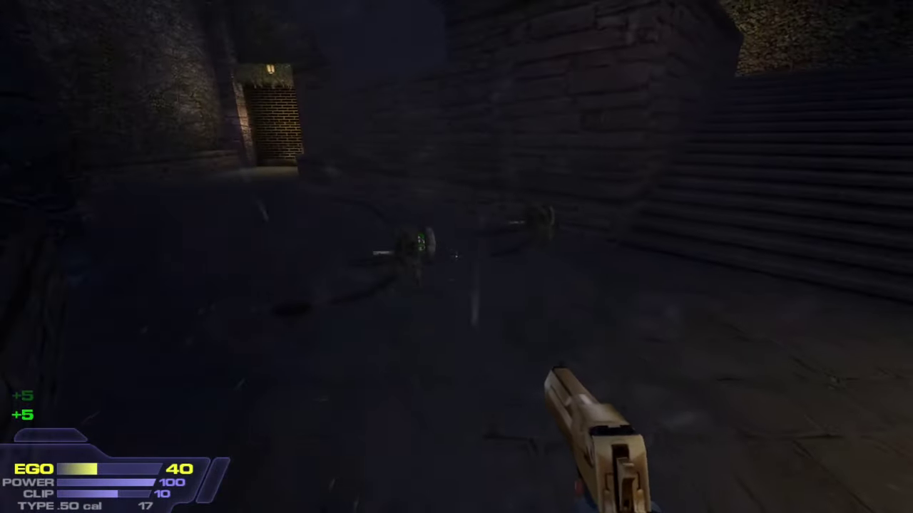
# Step: Walk past the turrets to the barred gate, look through it, and survey the alley from farther back
pyautogui.press('w')
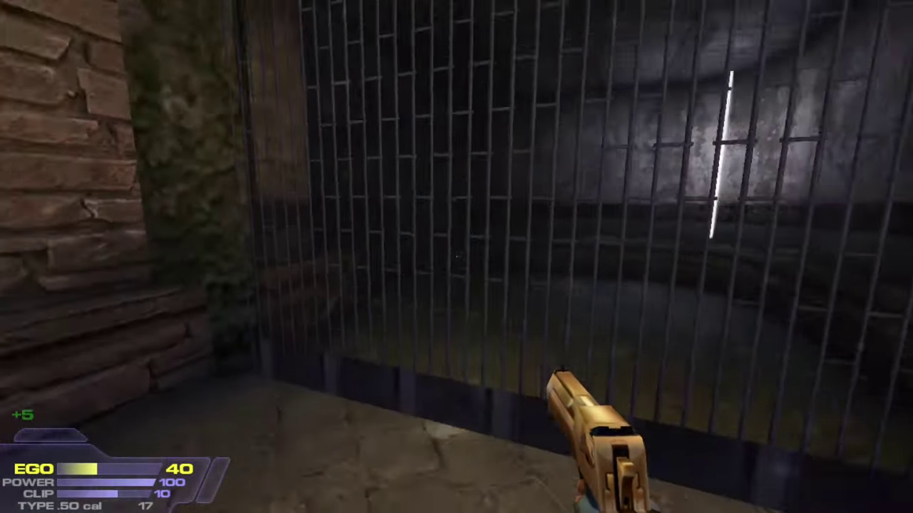
pyautogui.press('s')
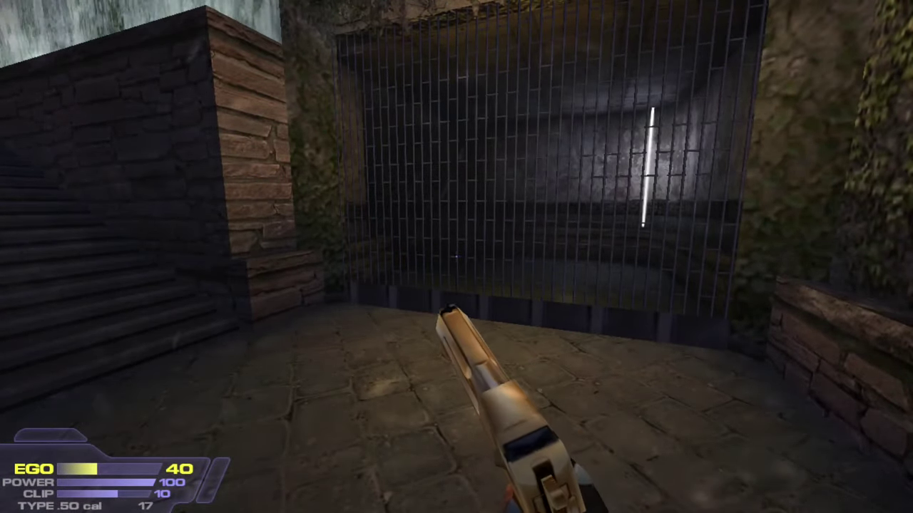
pyautogui.press('w')
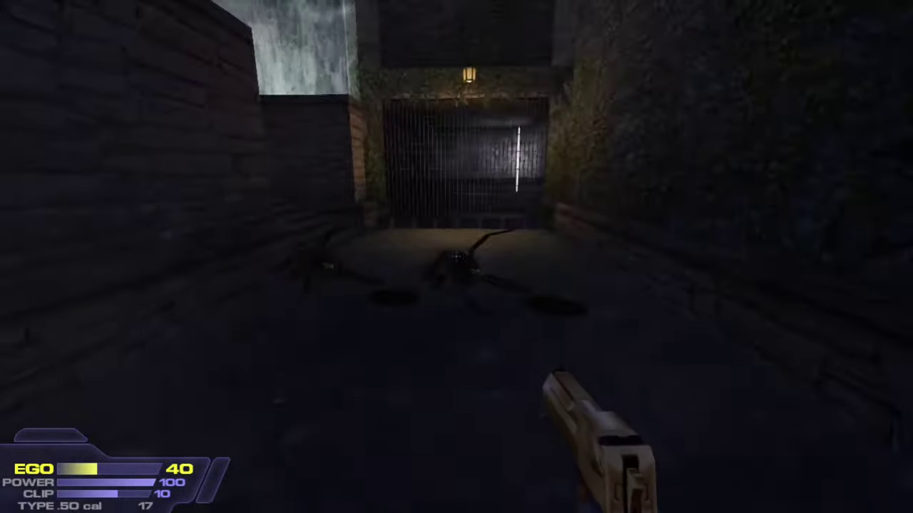
pyautogui.press('w')
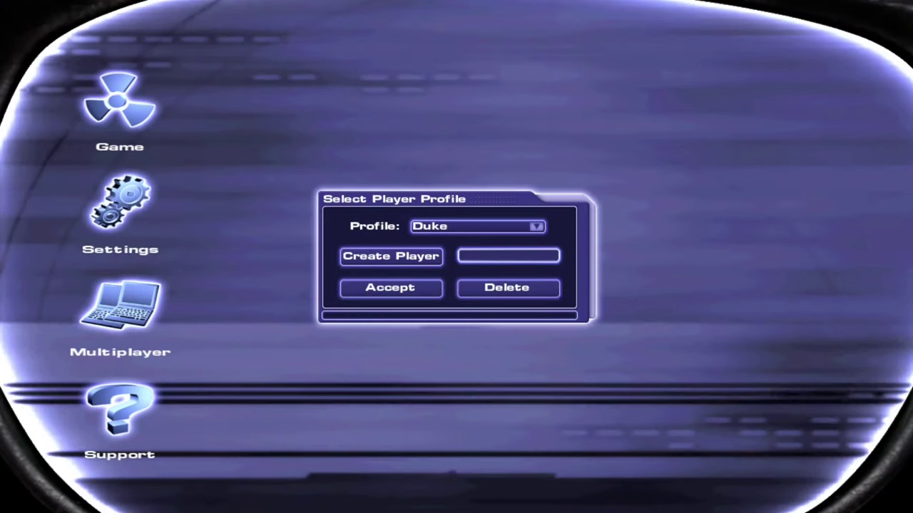
# Step: Leave the game and switch back to the level editor, Duke's Enormous Tool, with !e1c2_4_LO.dnf loaded
pyautogui.click(478, 33)
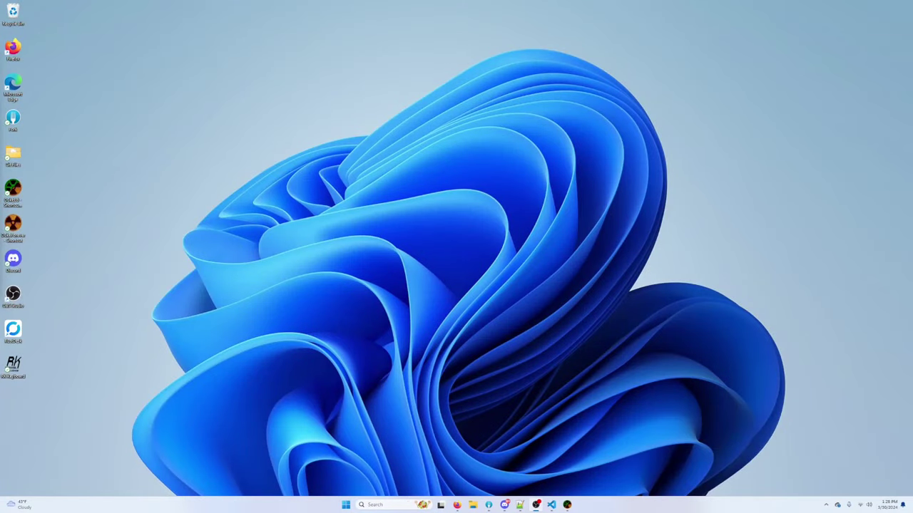
pyautogui.click(567, 505)
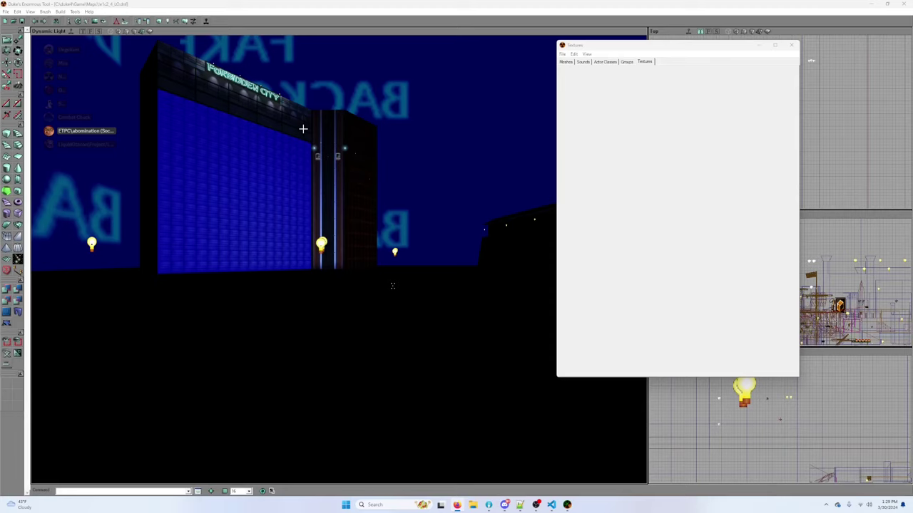
pyautogui.moveTo(378, 159); pyautogui.dragTo(517, 238, button='right')
pyautogui.moveTo(374, 159); pyautogui.dragTo(361, 216)
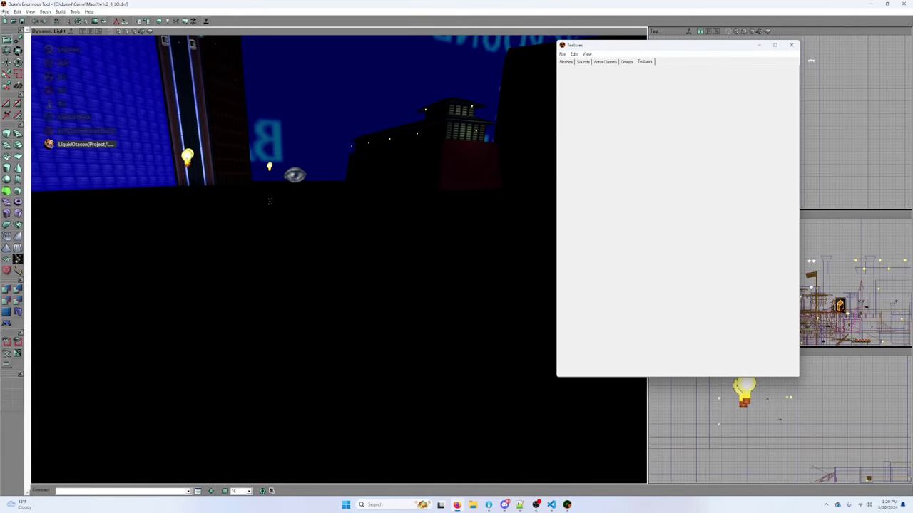
# Step: Open the map z1l4_2_DBC_LO.dnf from the Maps folder, discarding changes to the current map
pyautogui.click(5, 12)
pyautogui.click(22, 28)
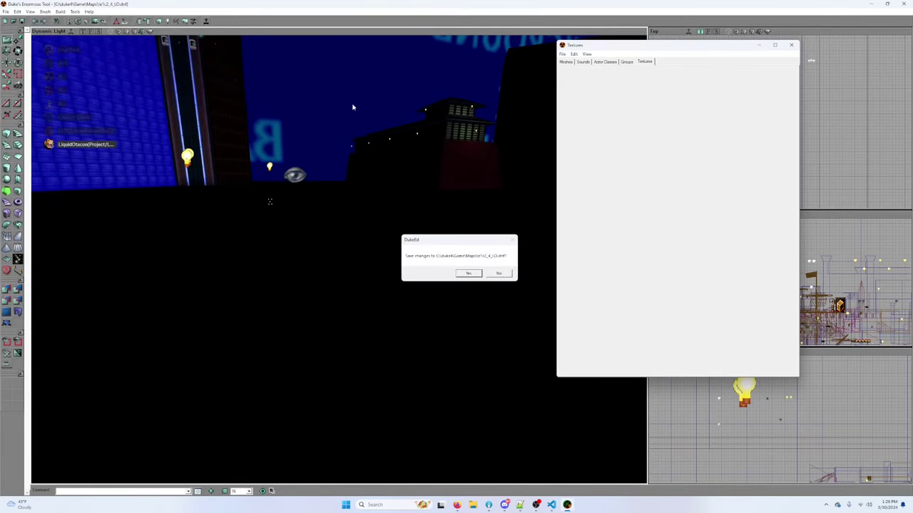
pyautogui.click(499, 273)
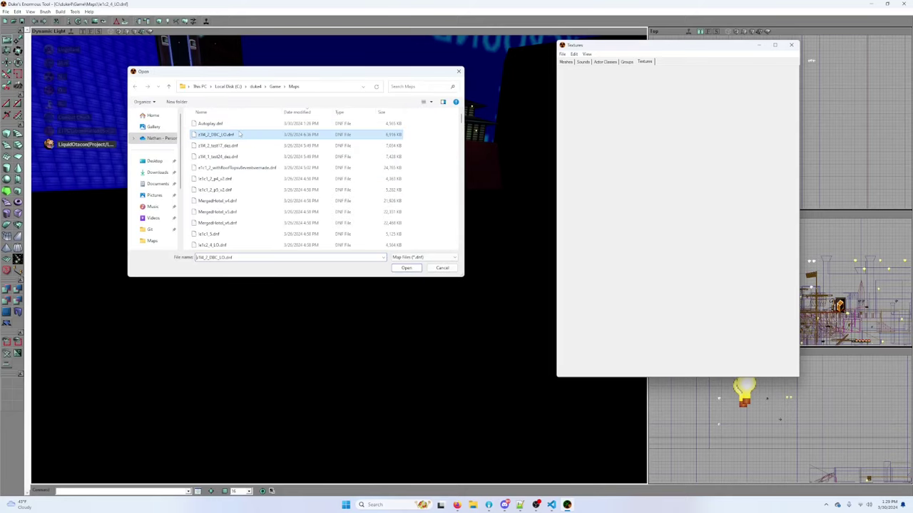
pyautogui.doubleClick(238, 134)
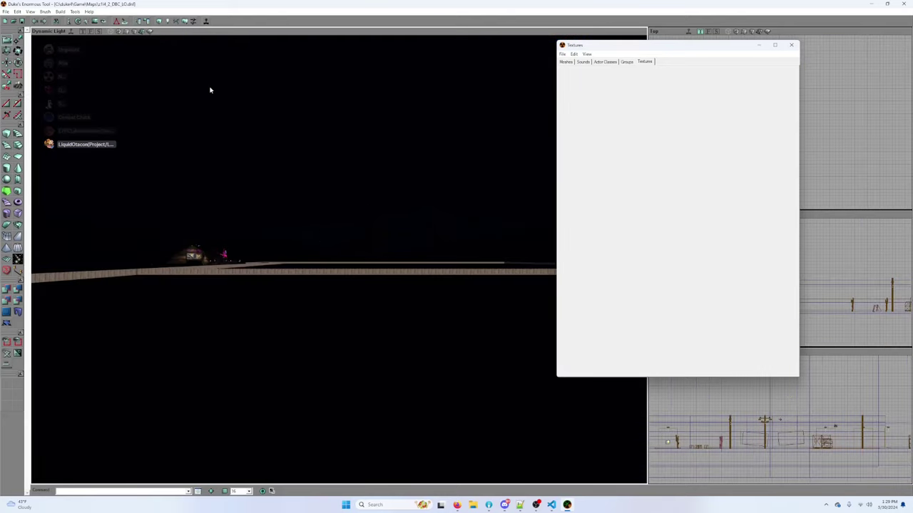
# Step: Display the perspective view textured and bring the camera into the diner
pyautogui.click(135, 32)
pyautogui.moveTo(292, 259); pyautogui.dragTo(263, 371, button='right')
pyautogui.moveTo(263, 371); pyautogui.dragTo(270, 142)
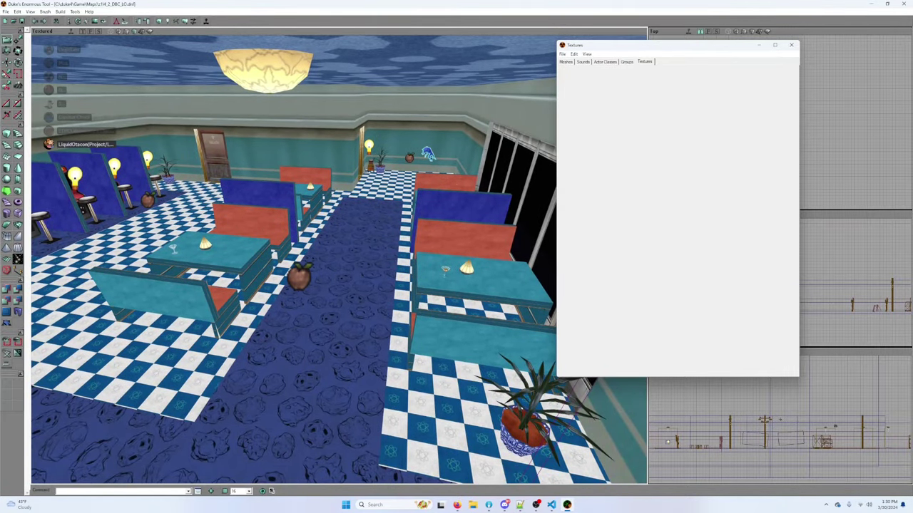
# Step: Examine the diner's serving counters, booths, wall menus and the purple-carpeted back room
pyautogui.moveTo(344, 228); pyautogui.dragTo(345, 229, button='right')
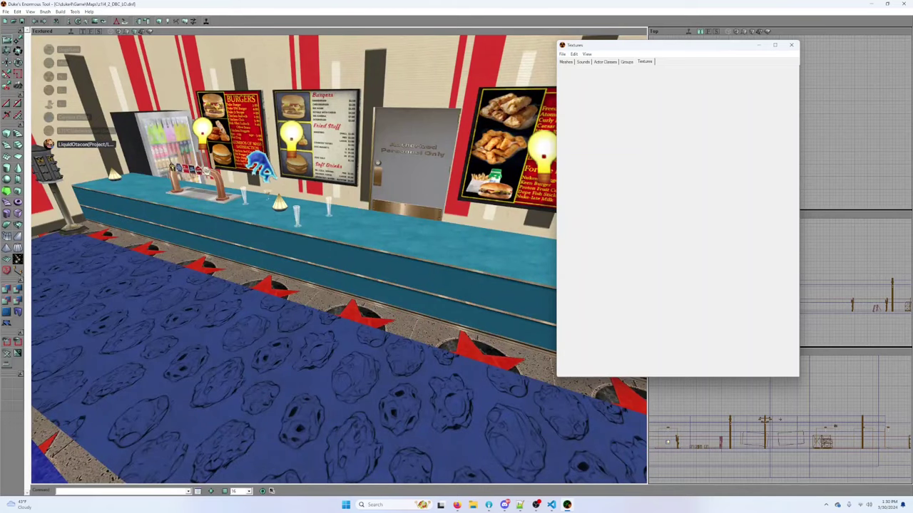
pyautogui.moveTo(339, 259); pyautogui.dragTo(336, 86)
pyautogui.press('Up')
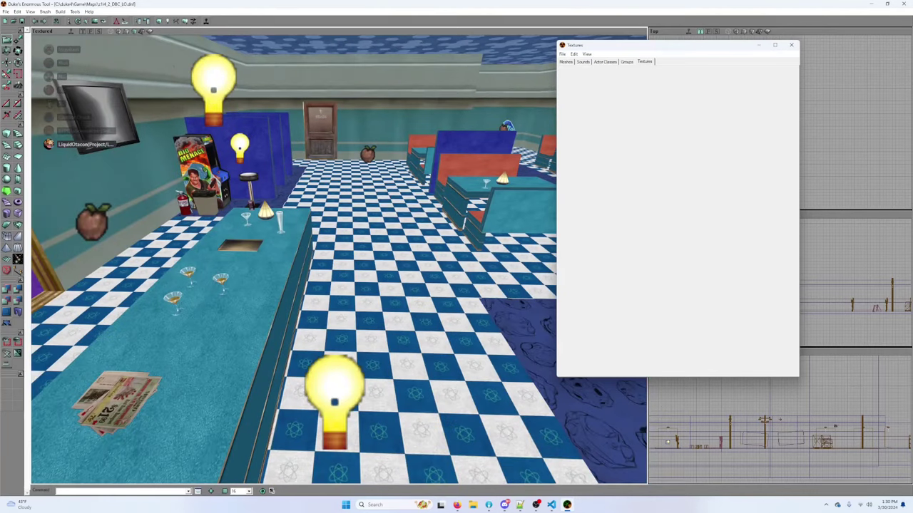
pyautogui.press('Left')
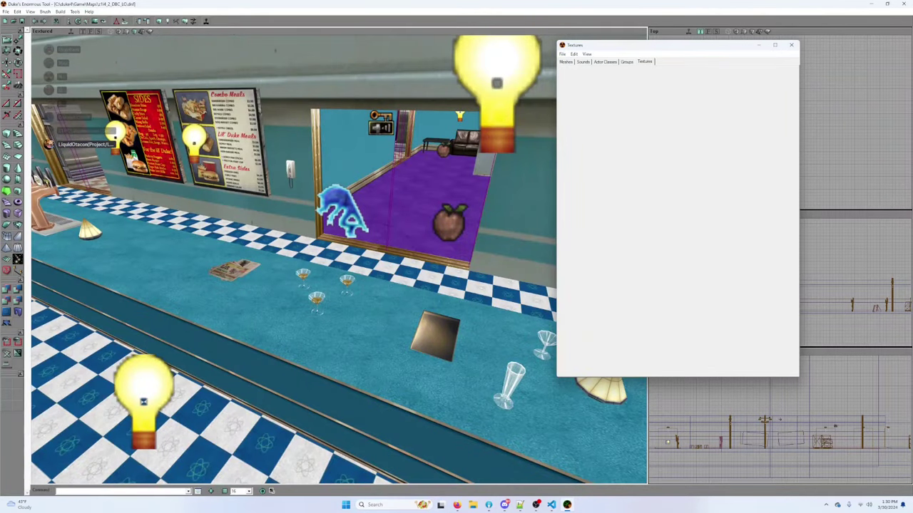
pyautogui.press('Up')
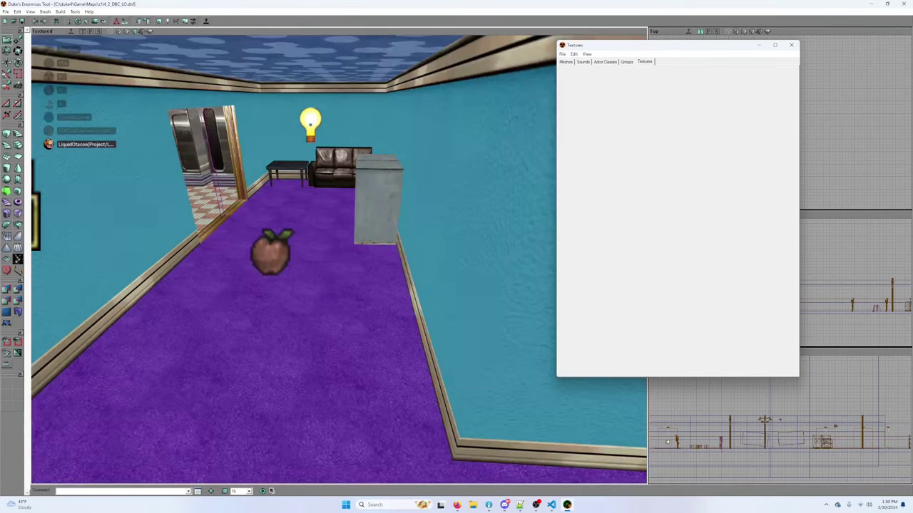
pyautogui.press('Up')
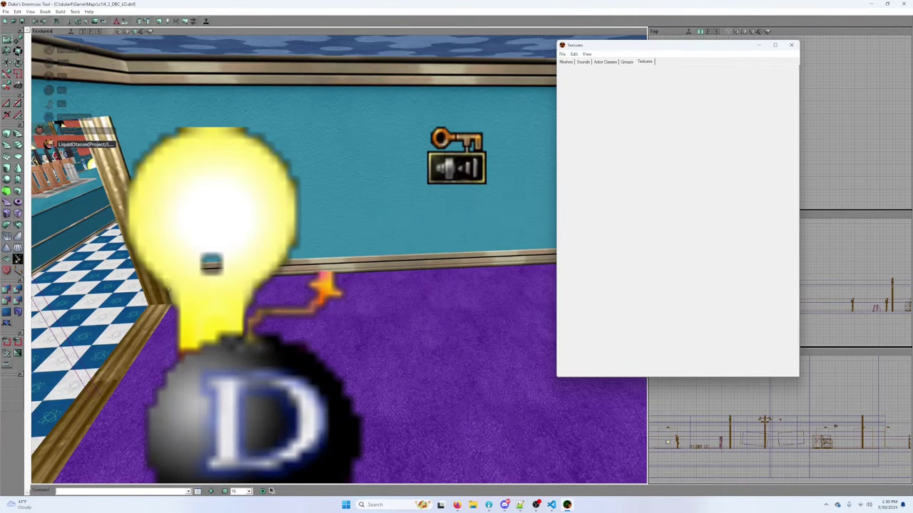
pyautogui.press('Down')
pyautogui.press('Up')
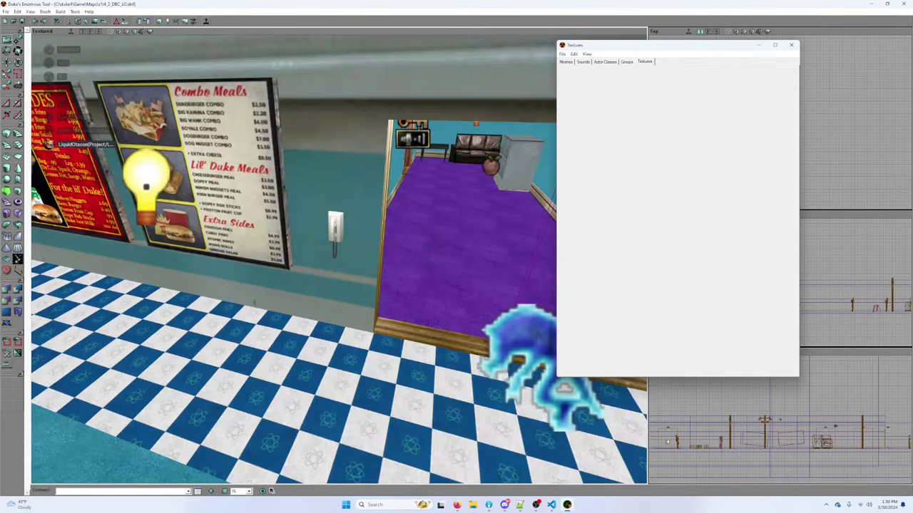
pyautogui.press('Down')
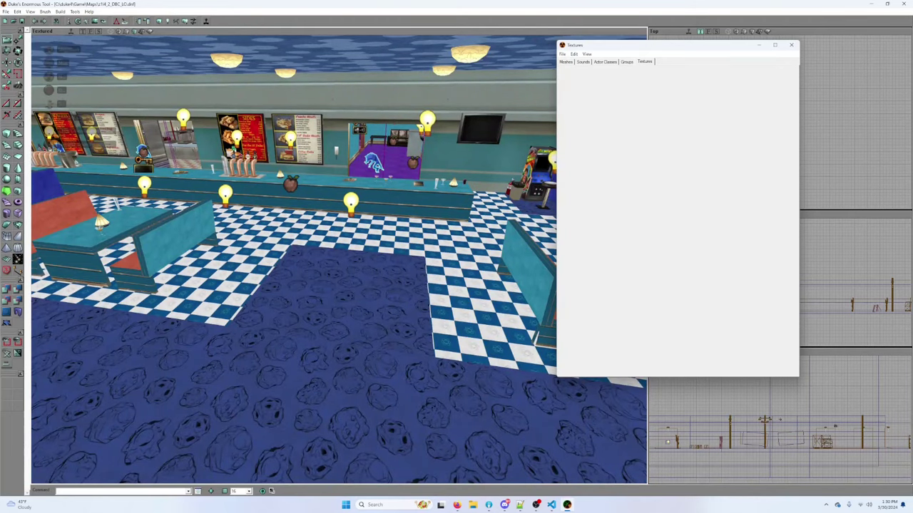
pyautogui.press('Right')
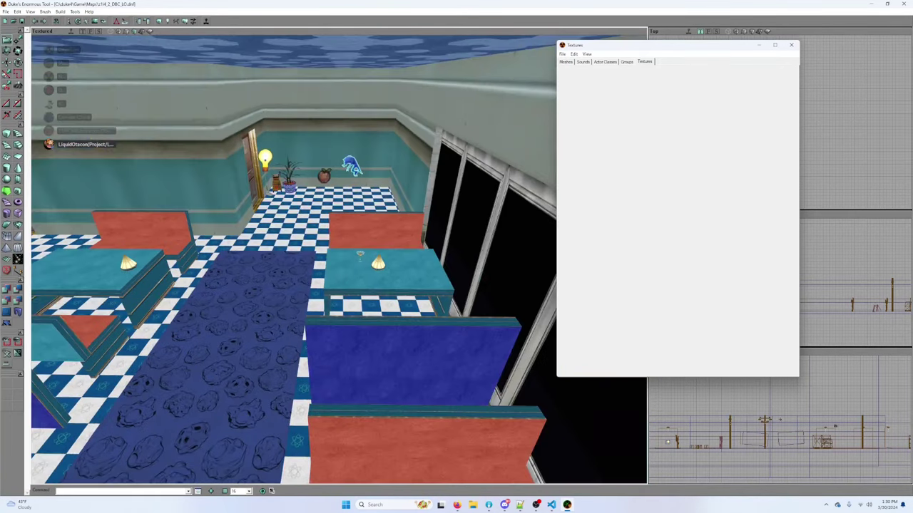
pyautogui.press('Up')
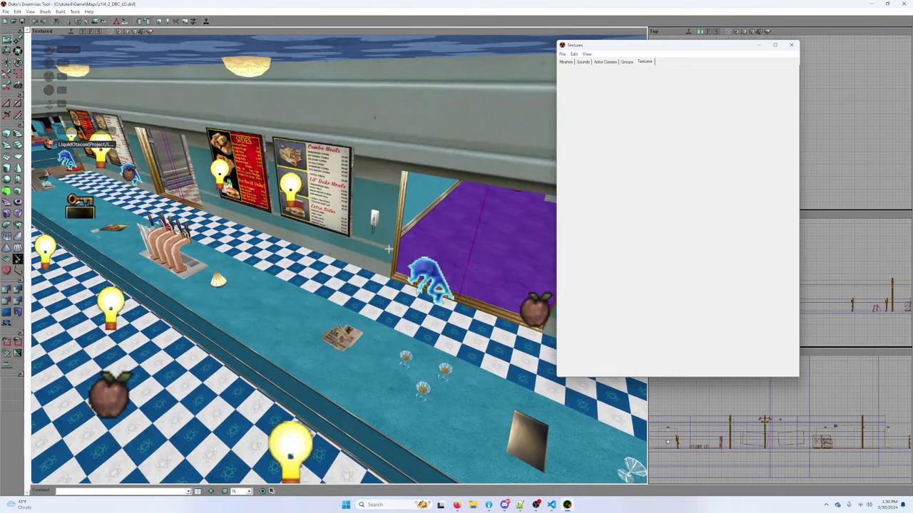
# Step: Delete the blue creature-icon actor at the doorway to the purple-carpeted room behind the counter
pyautogui.click(424, 286)
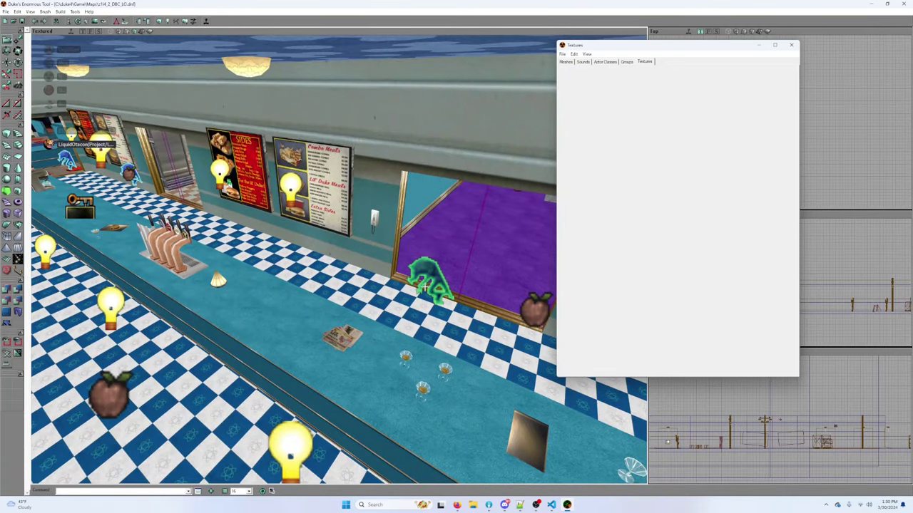
pyautogui.press('Left')
pyautogui.moveTo(382, 288); pyautogui.dragTo(395, 268)
pyautogui.click(412, 291)
pyautogui.press('Delete')
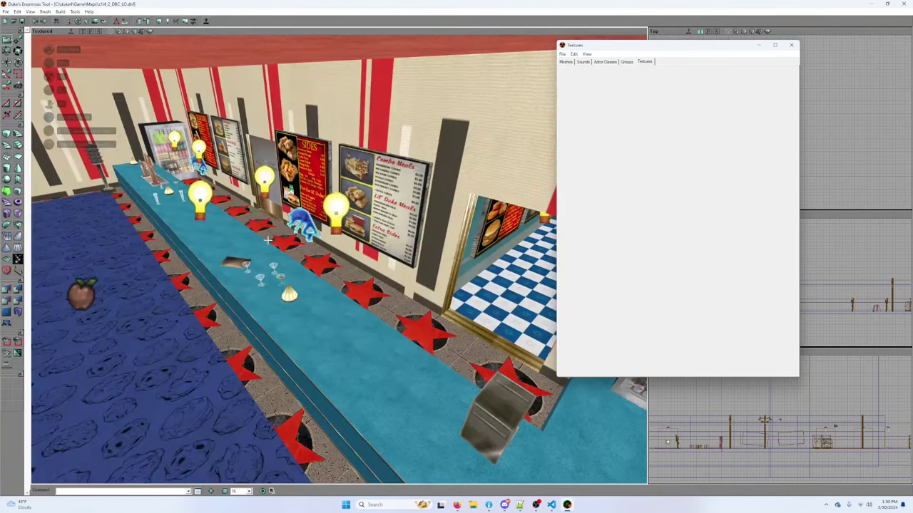
# Step: Delete the blue creature-icon actors behind the counter on the diner's red-star-floor side
pyautogui.click(291, 228)
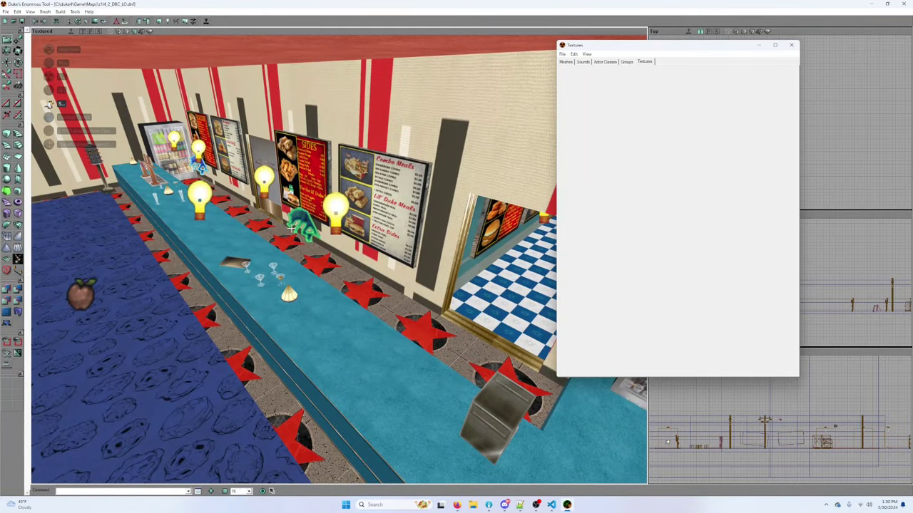
pyautogui.moveTo(291, 229); pyautogui.dragTo(366, 200)
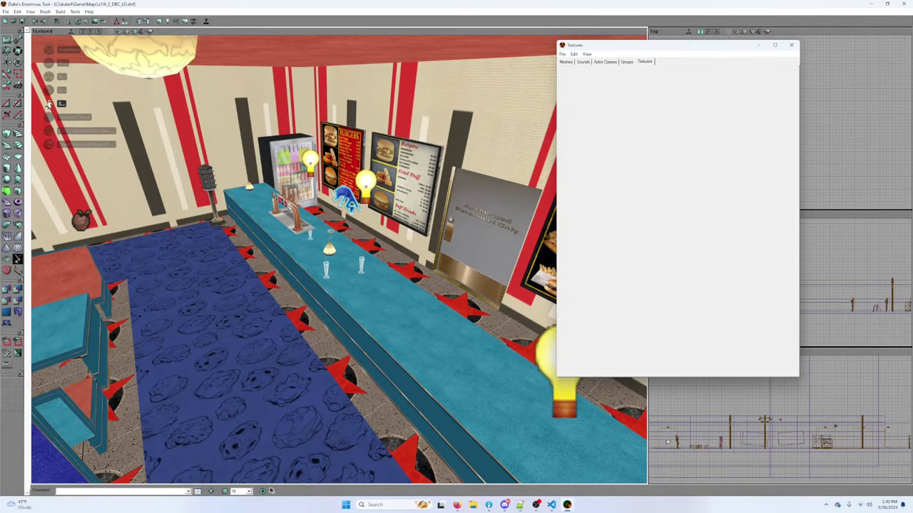
pyautogui.moveTo(339, 260); pyautogui.dragTo(442, 264)
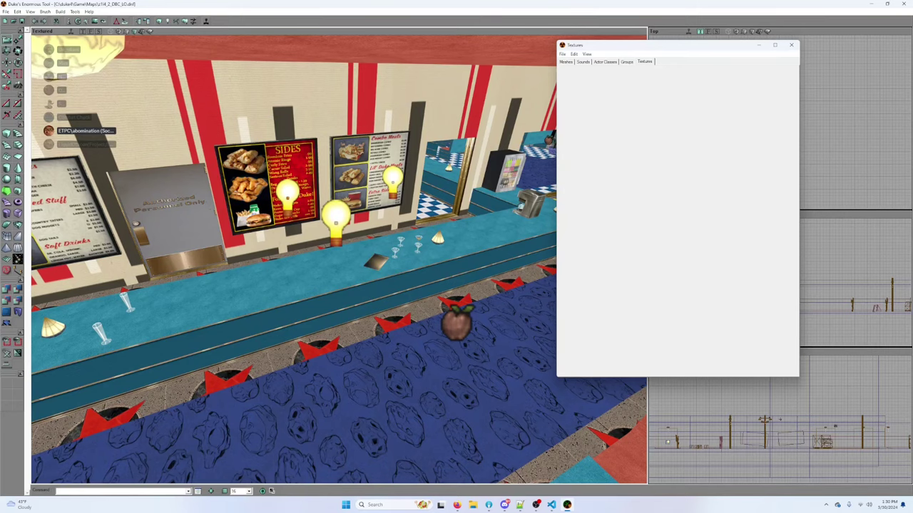
# Step: Choose NPCMale1 as the actor class to place, found under Pawn, AIPawn, HumanNPC and NPC
pyautogui.moveTo(339, 259); pyautogui.dragTo(313, 271)
pyautogui.moveTo(690, 51); pyautogui.dragTo(741, 59)
pyautogui.click(656, 70)
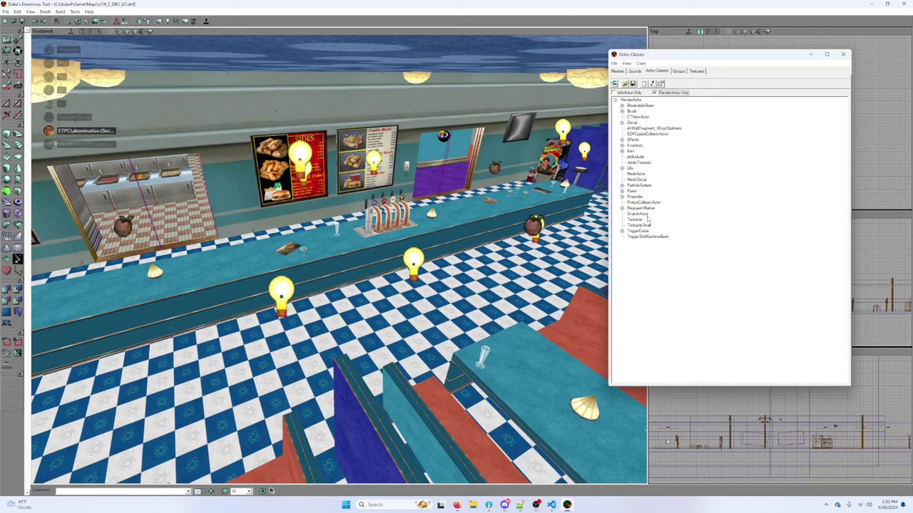
pyautogui.click(621, 191)
pyautogui.click(628, 197)
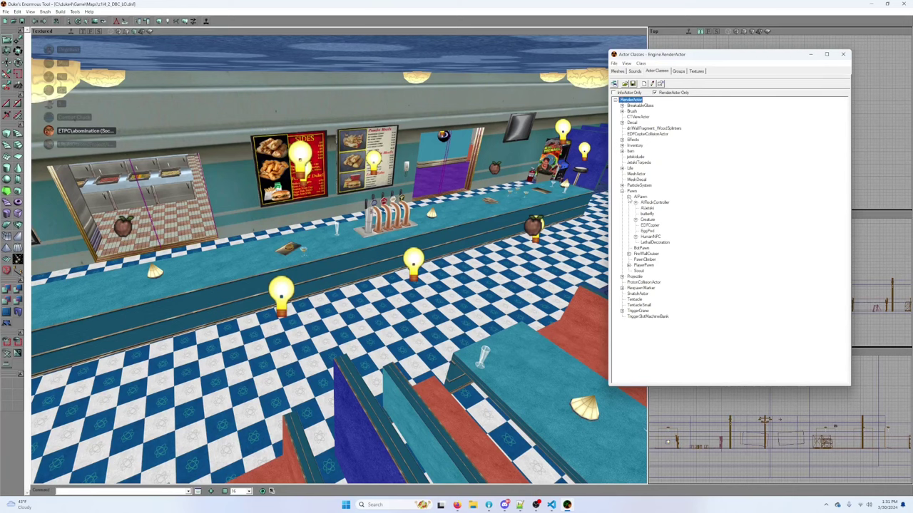
pyautogui.click(635, 237)
pyautogui.moveTo(499, 271); pyautogui.dragTo(584, 235)
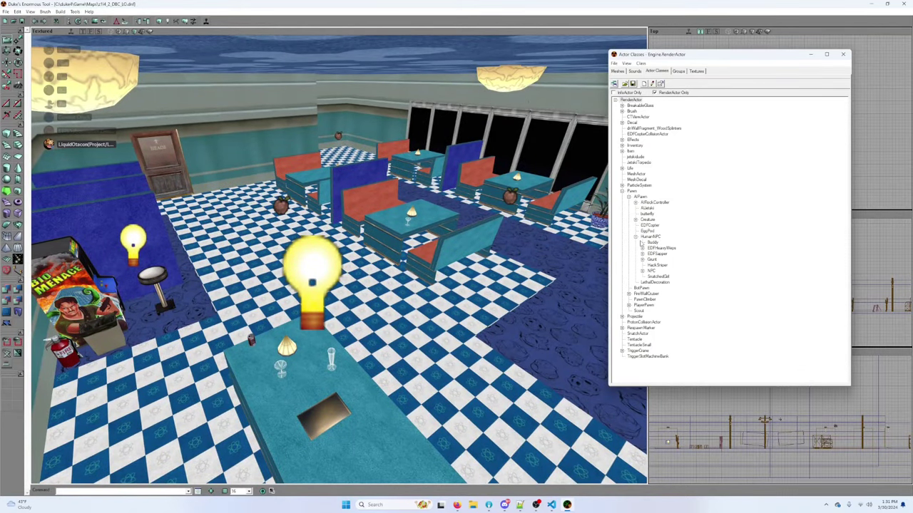
pyautogui.click(642, 270)
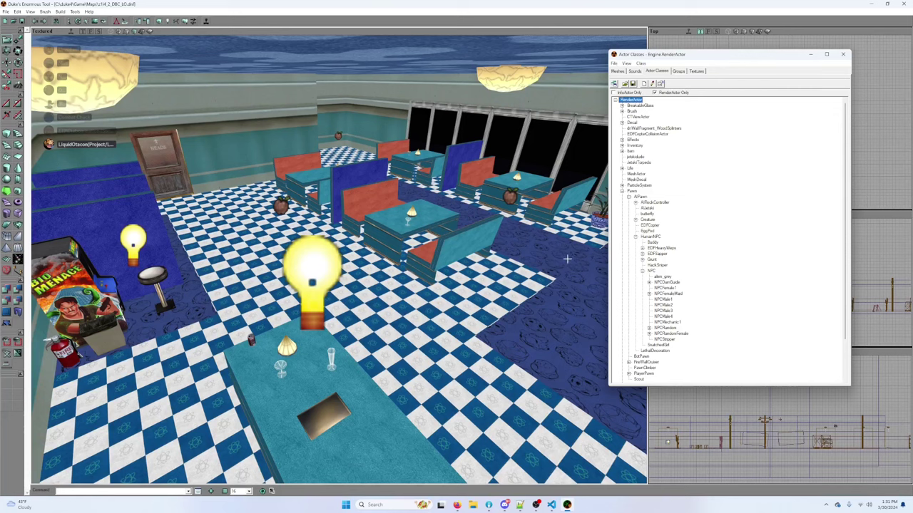
pyautogui.moveTo(502, 274); pyautogui.dragTo(628, 257)
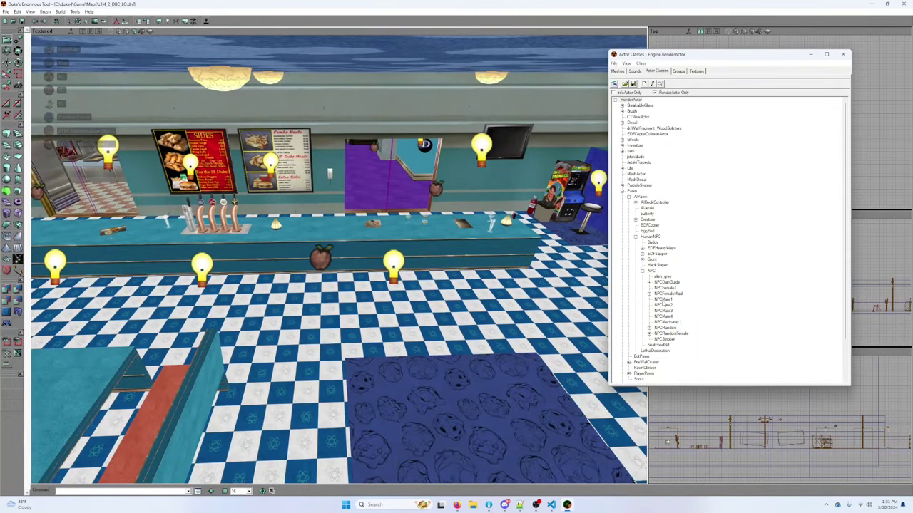
pyautogui.click(662, 300)
# Step: Add an NPCMale1 actor on the checkered floor behind the counter, outside the purple-carpeted room
pyautogui.moveTo(499, 299); pyautogui.dragTo(371, 249)
pyautogui.moveTo(371, 250); pyautogui.dragTo(407, 314, button='right')
pyautogui.rightClick(414, 348)
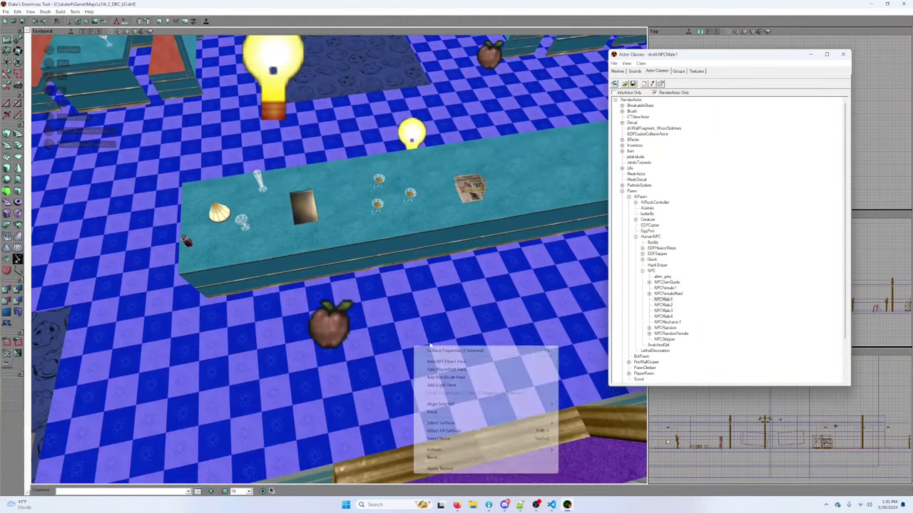
pyautogui.click(446, 362)
# Step: Add another NPCMale1 actor behind the counter, beside the tiled kitchen doorway
pyautogui.moveTo(445, 362); pyautogui.dragTo(332, 257)
pyautogui.moveTo(484, 435); pyautogui.dragTo(449, 345)
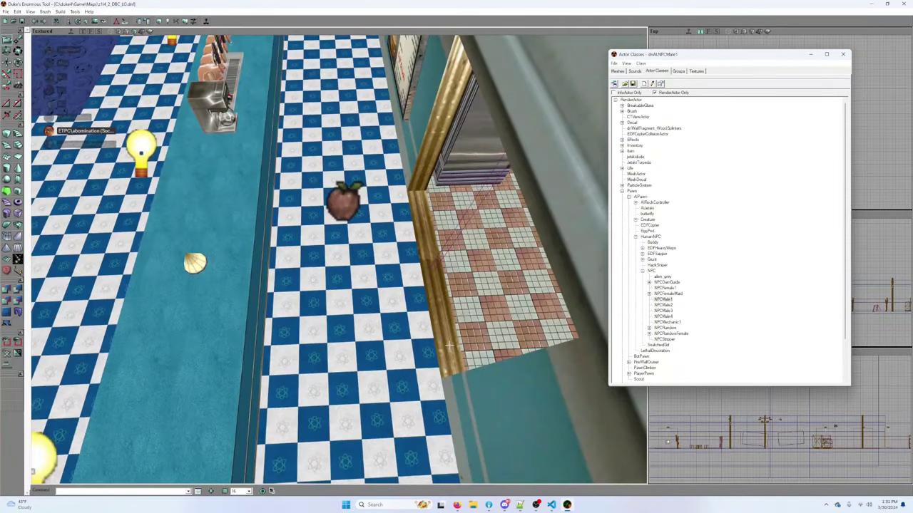
pyautogui.rightClick(349, 289)
pyautogui.click(374, 306)
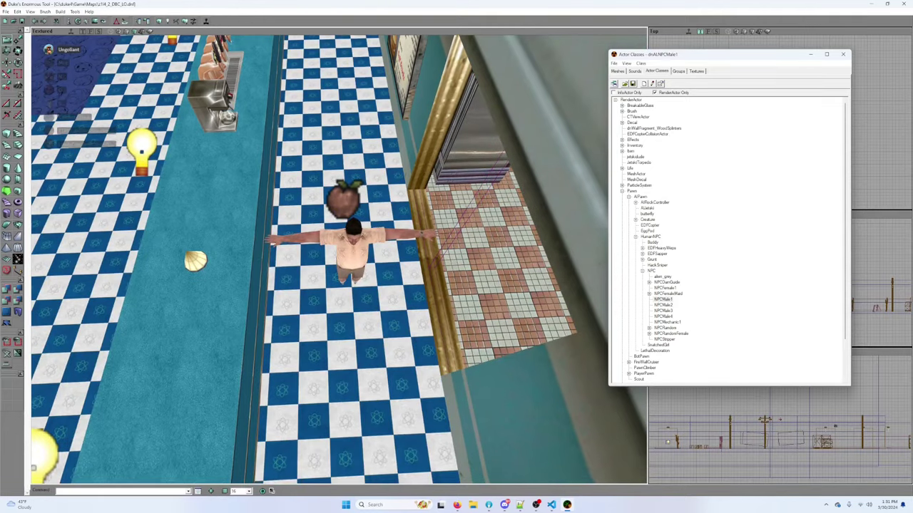
# Step: Add a third NPCMale1 actor at another spot in the diner
pyautogui.moveTo(374, 305); pyautogui.dragTo(374, 385)
pyautogui.moveTo(374, 285); pyautogui.dragTo(374, 371)
pyautogui.moveTo(375, 371); pyautogui.dragTo(374, 300, button='right')
pyautogui.moveTo(374, 300); pyautogui.dragTo(467, 121)
pyautogui.moveTo(358, 243); pyautogui.dragTo(385, 357)
pyautogui.rightClick(358, 295)
pyautogui.click(384, 312)
# Step: Add a fourth NPCMale1 actor farther along in the diner
pyautogui.moveTo(385, 285); pyautogui.dragTo(299, 336, button='right')
pyautogui.moveTo(299, 335); pyautogui.dragTo(157, 335)
pyautogui.rightClick(265, 256)
pyautogui.click(299, 272)
pyautogui.moveTo(376, 297); pyautogui.dragTo(375, 368)
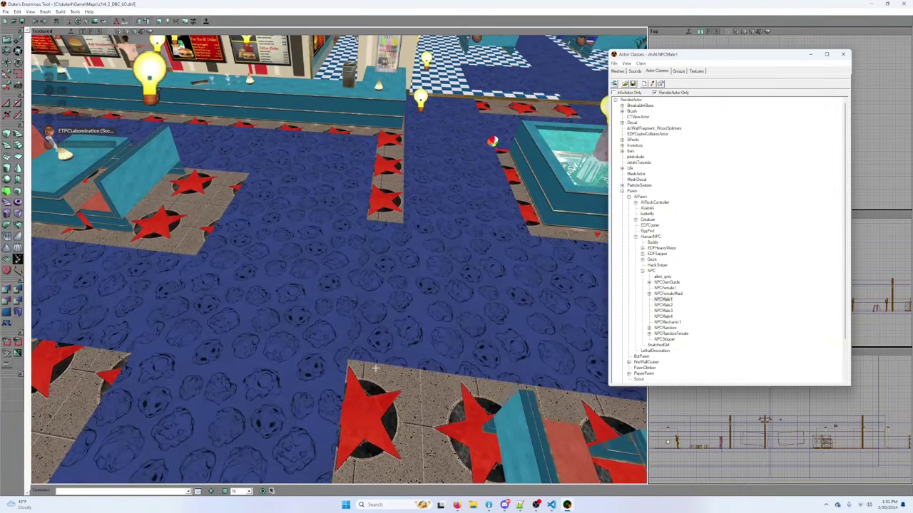
# Step: Add an NPCMale1 actor on the blue-and-white checkered floor near the wooden door, next to the apple icon
pyautogui.click(353, 286)
pyautogui.click(378, 296)
pyautogui.moveTo(377, 296); pyautogui.dragTo(427, 178)
pyautogui.moveTo(427, 178); pyautogui.dragTo(427, 143, button='right')
pyautogui.moveTo(428, 142); pyautogui.dragTo(514, 36)
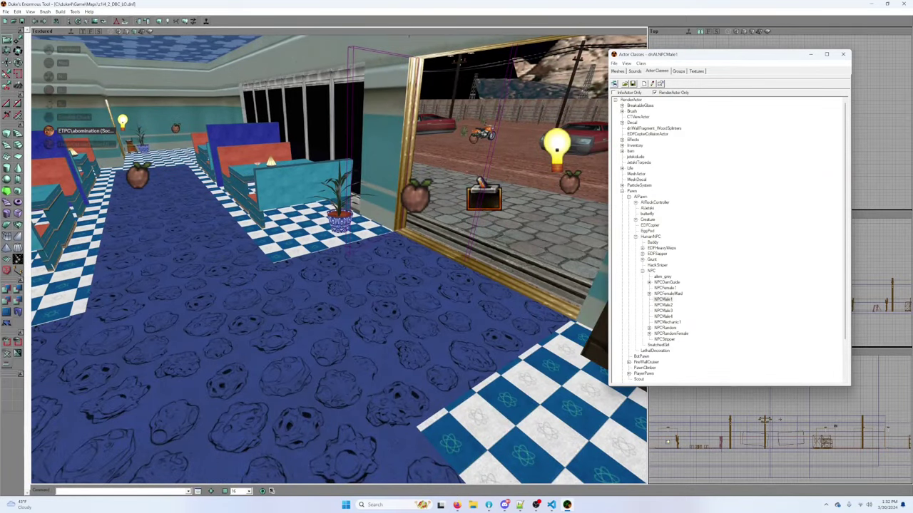
pyautogui.moveTo(427, 214); pyautogui.dragTo(249, 93)
pyautogui.moveTo(332, 257); pyautogui.dragTo(332, 316, button='right')
pyautogui.click(332, 316)
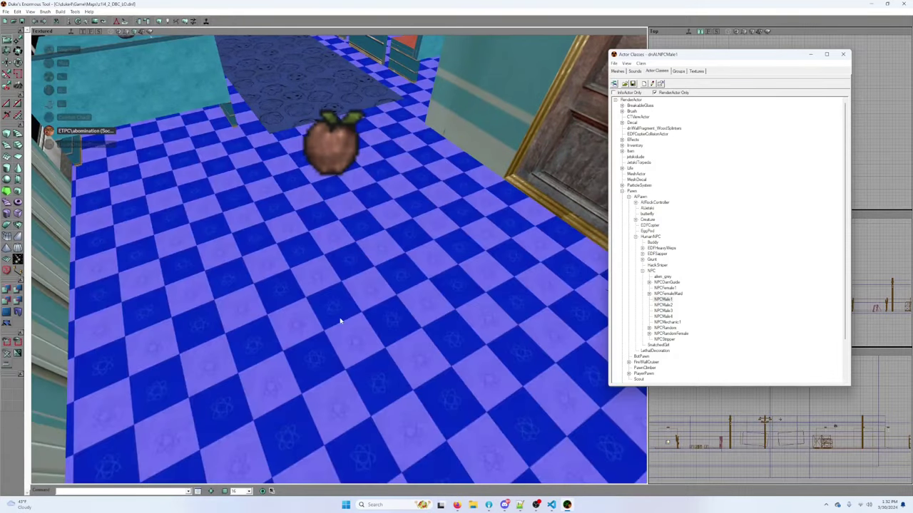
pyautogui.rightClick(340, 321)
pyautogui.click(357, 332)
pyautogui.moveTo(357, 332); pyautogui.dragTo(357, 299)
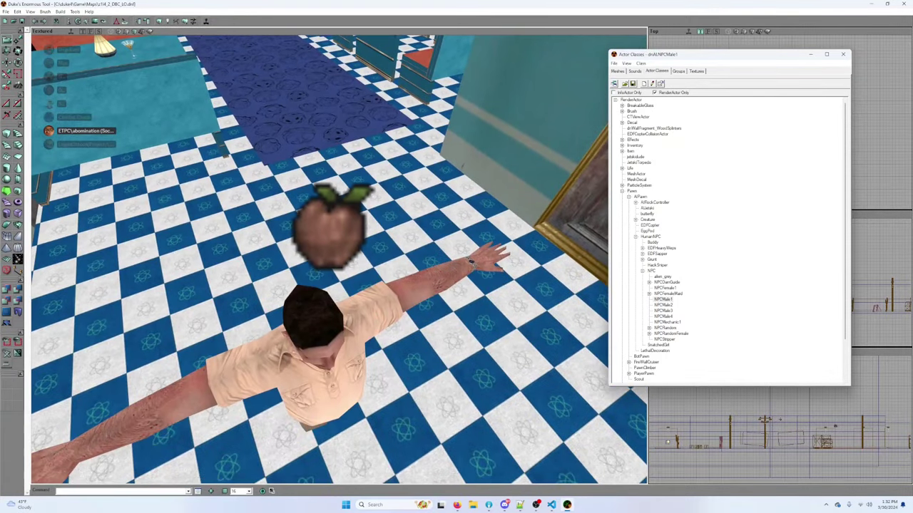
# Step: Close the actor class browser and rotate the NPCMale1 by the wooden door to a diagonal heading in the top view
pyautogui.click(341, 329)
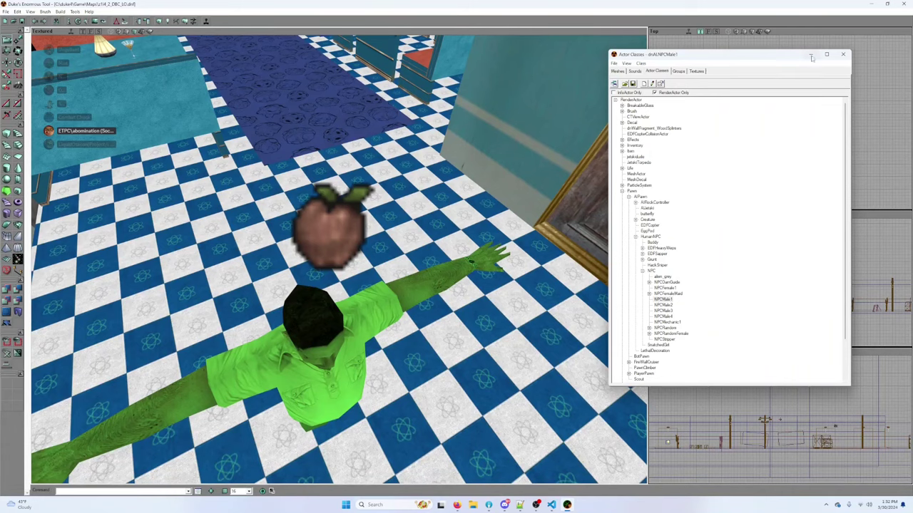
pyautogui.click(842, 54)
pyautogui.scroll(-5, 780, 121)
pyautogui.moveTo(780, 121); pyautogui.dragTo(850, 161)
pyautogui.scroll(5, 783, 133)
pyautogui.scroll(8, 782, 121)
pyautogui.moveTo(875, 197); pyautogui.dragTo(815, 188)
pyautogui.scroll(4, 874, 197)
pyautogui.keyDown('ctrl'); pyautogui.moveTo(815, 189); pyautogui.dragTo(790, 188, button='right'); pyautogui.keyUp('ctrl')
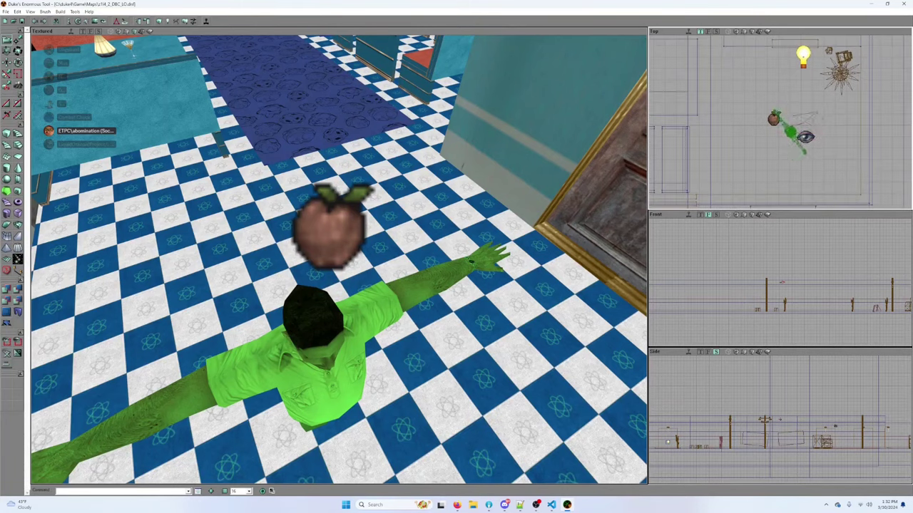
# Step: Rotate other NPCMale1 actors around the diner in the top view so they face into the room
pyautogui.scroll(-6, 785, 121)
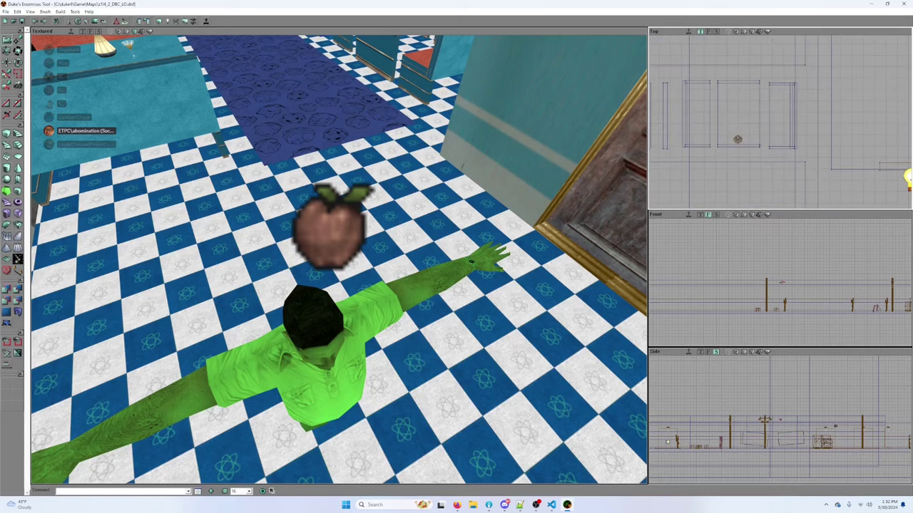
pyautogui.scroll(6, 785, 89)
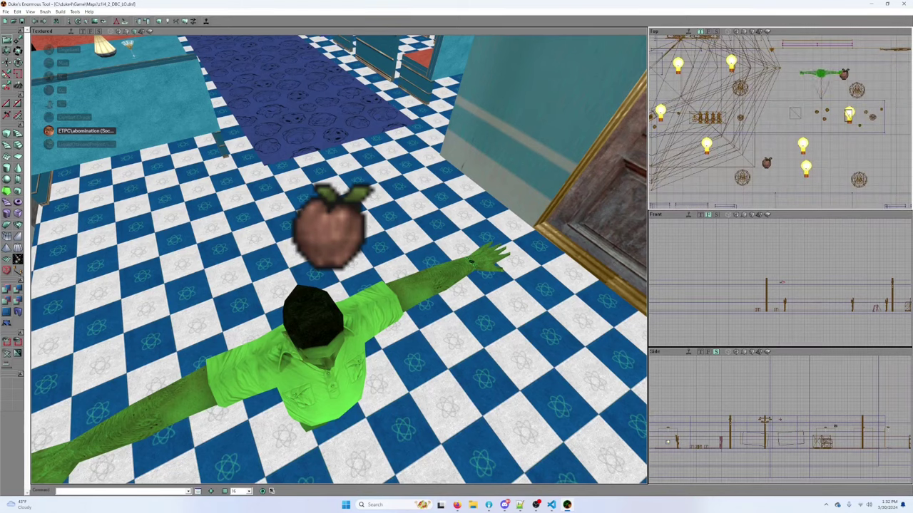
pyautogui.moveTo(805, 86); pyautogui.dragTo(911, 100)
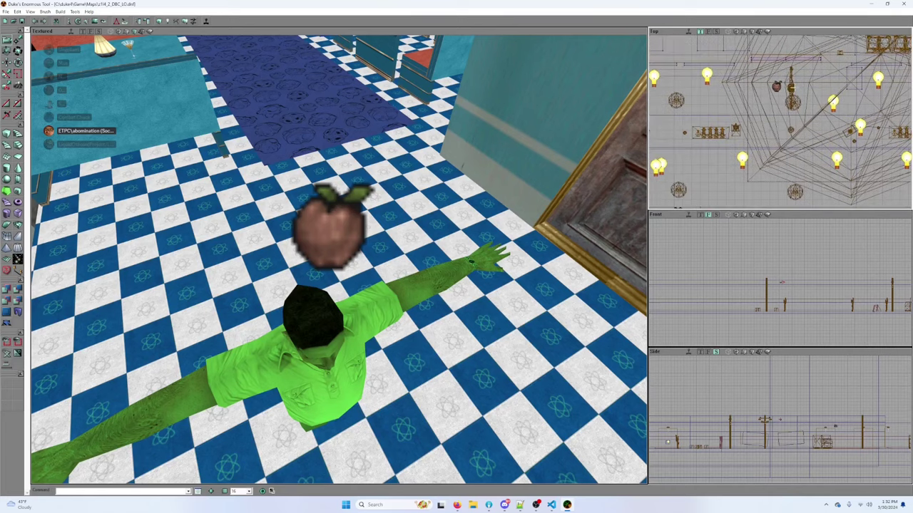
pyautogui.moveTo(816, 105); pyautogui.dragTo(884, 206)
pyautogui.moveTo(782, 118); pyautogui.dragTo(780, 122)
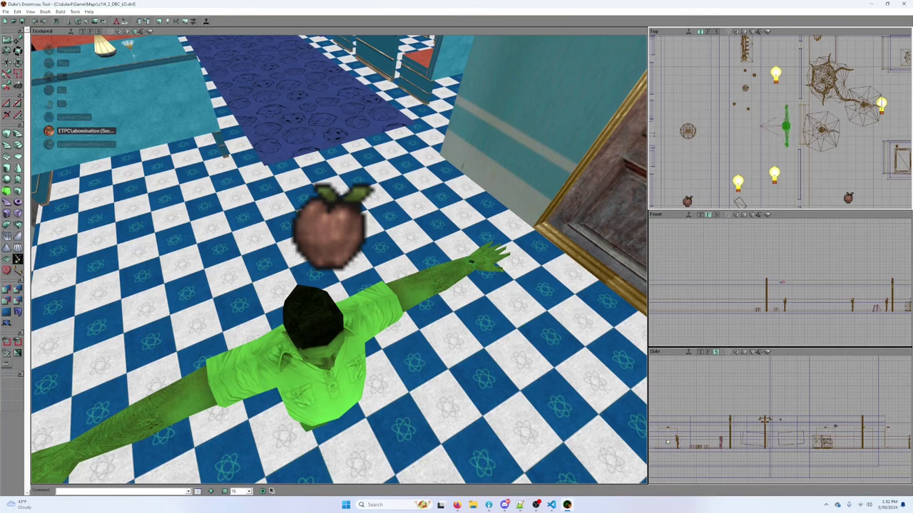
# Step: Rotate the NPCMale1 in the corner above the booths to face diagonally into the diner
pyautogui.moveTo(792, 50); pyautogui.dragTo(819, 161)
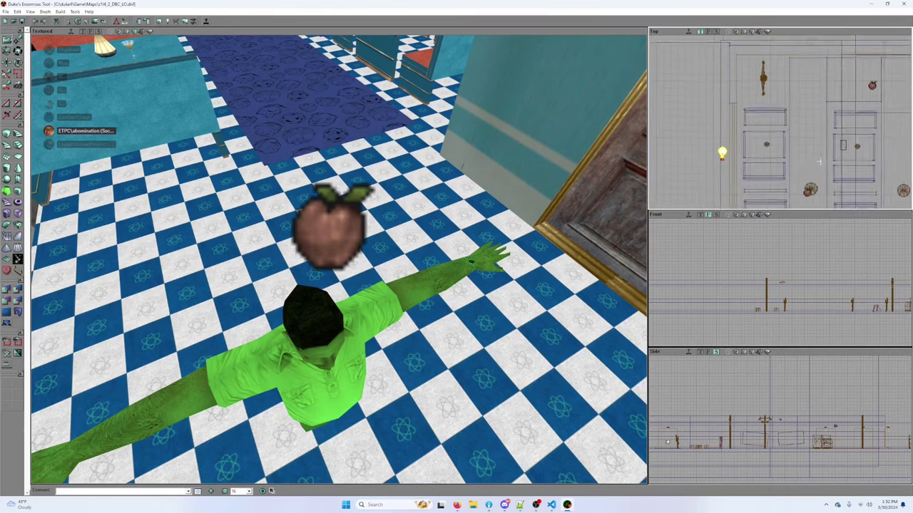
pyautogui.click(766, 74)
pyautogui.keyDown('ctrl'); pyautogui.moveTo(766, 74); pyautogui.dragTo(787, 75, button='right'); pyautogui.keyUp('ctrl')
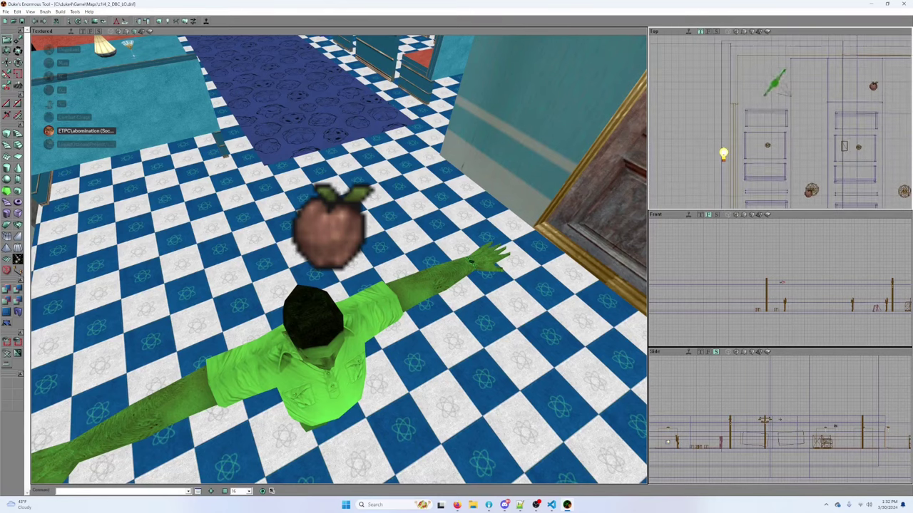
pyautogui.scroll(-3, 762, 120)
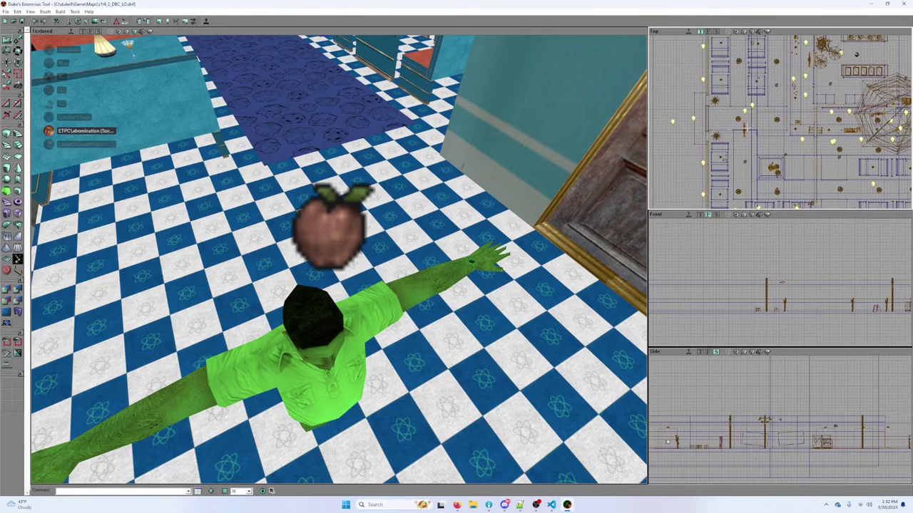
# Step: Open the properties of the NPCMale1 standing in the corner beside the window booth and the striped wall
pyautogui.moveTo(757, 148); pyautogui.dragTo(642, 135)
pyautogui.moveTo(557, 240); pyautogui.dragTo(557, 161, button='right')
pyautogui.moveTo(560, 245); pyautogui.dragTo(613, 86)
pyautogui.moveTo(339, 258); pyautogui.dragTo(428, 178)
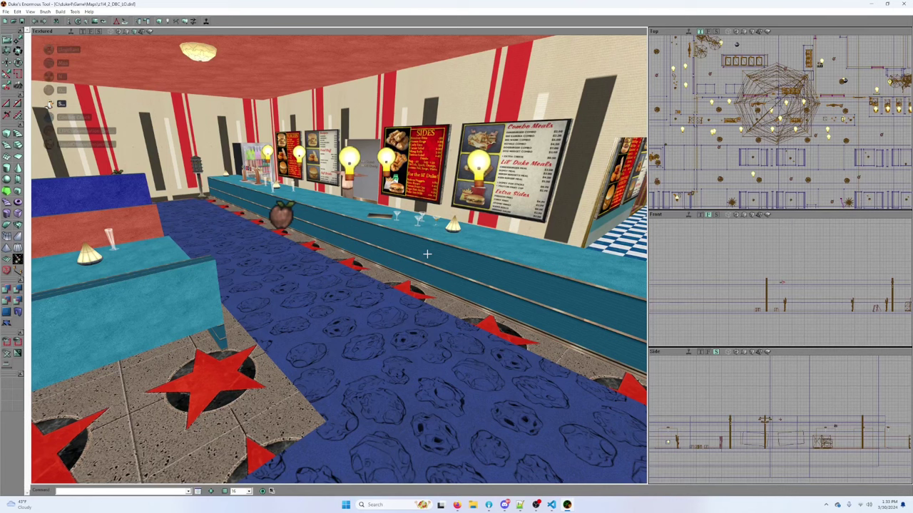
pyautogui.moveTo(426, 253); pyautogui.dragTo(420, 269, button='right')
pyautogui.moveTo(420, 269); pyautogui.dragTo(306, 178)
pyautogui.moveTo(307, 178); pyautogui.dragTo(249, 135, button='right')
pyautogui.click(896, 443)
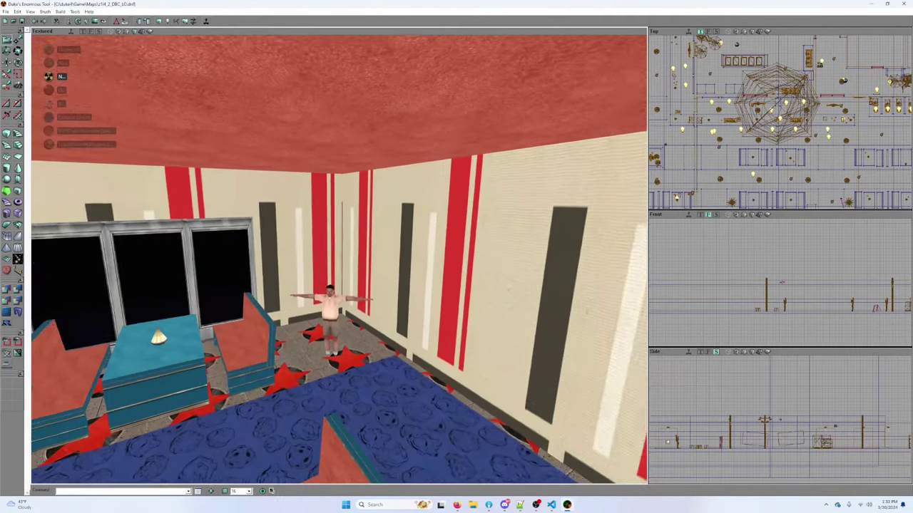
pyautogui.moveTo(250, 135); pyautogui.dragTo(242, 114)
pyautogui.moveTo(288, 164); pyautogui.dragTo(288, 214, button='right')
pyautogui.moveTo(287, 214); pyautogui.dragTo(287, 199)
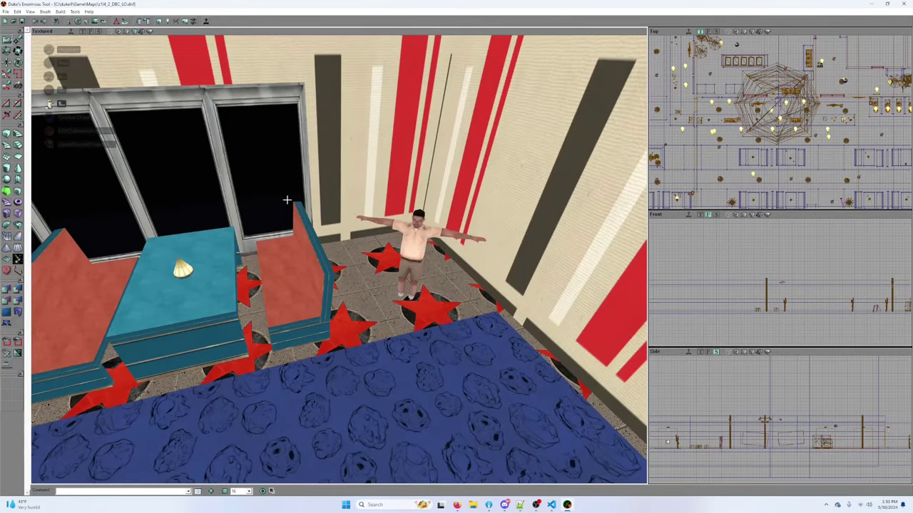
pyautogui.doubleClick(416, 239)
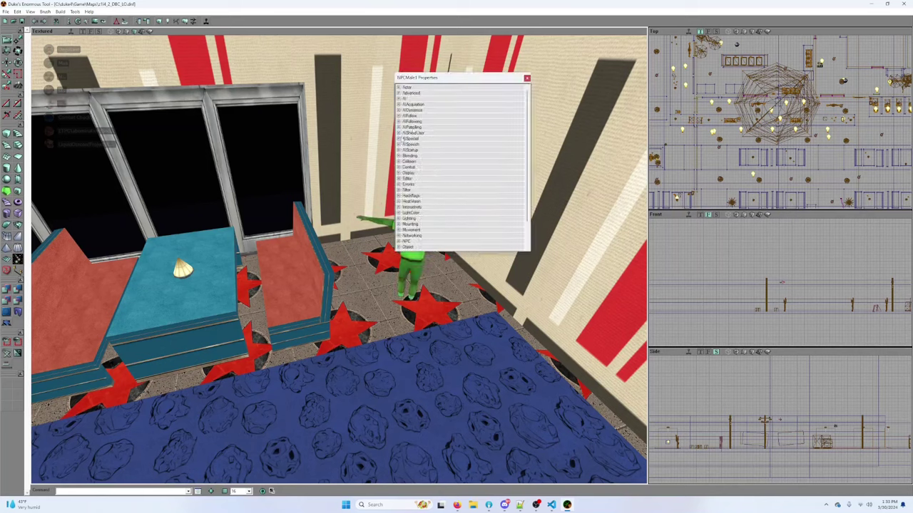
# Step: Reposition and enlarge the NPCMale1 properties window, and expand the MultiSkins list under Display
pyautogui.moveTo(453, 81); pyautogui.dragTo(561, 54)
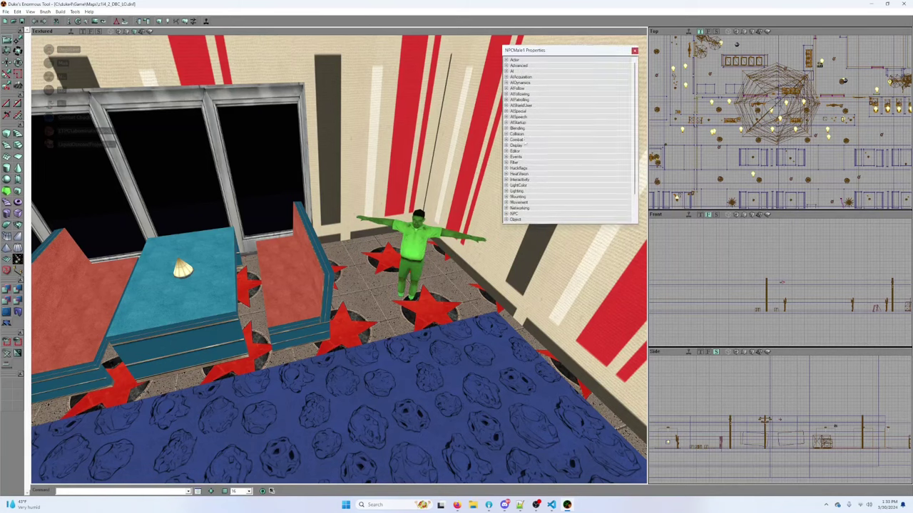
pyautogui.moveTo(557, 224); pyautogui.dragTo(584, 275)
pyautogui.click(506, 145)
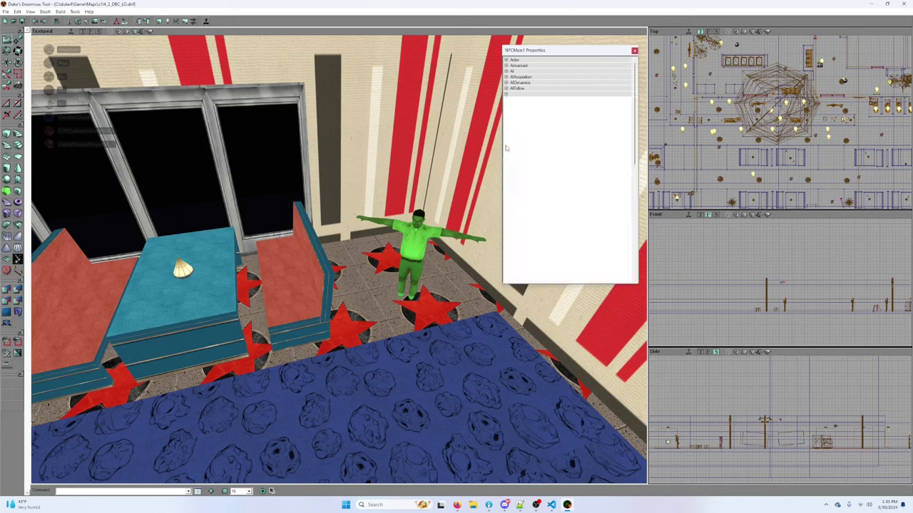
pyautogui.scroll(-10, 560, 161)
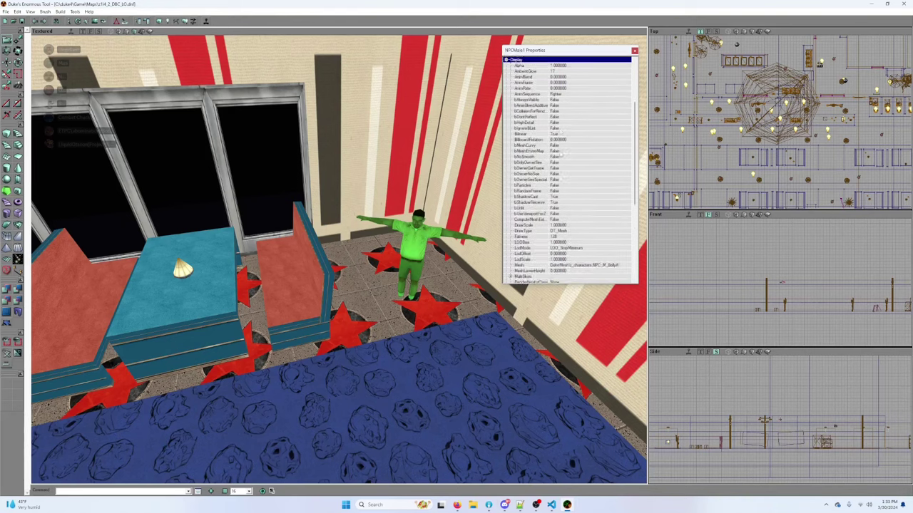
pyautogui.scroll(-3, 556, 150)
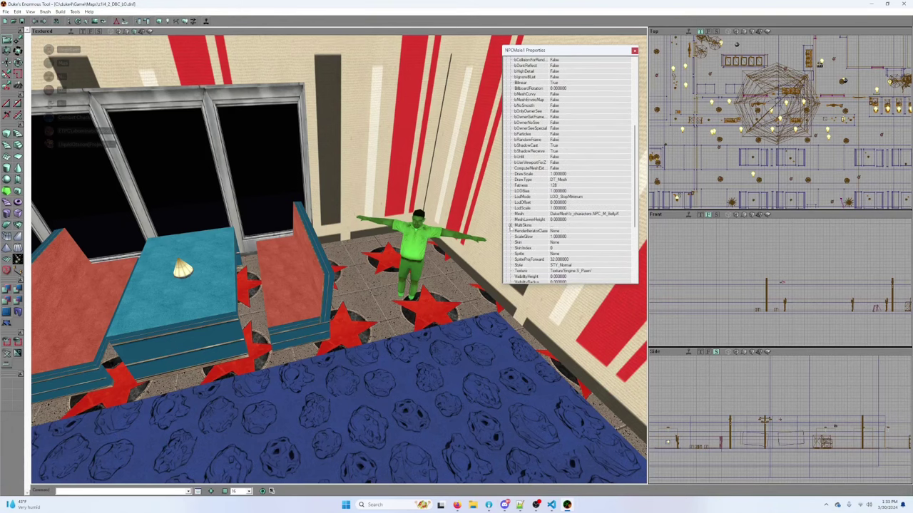
pyautogui.click(509, 225)
# Step: Open the texture browser beside the NPC and show the m_characters texture package
pyautogui.click(97, 23)
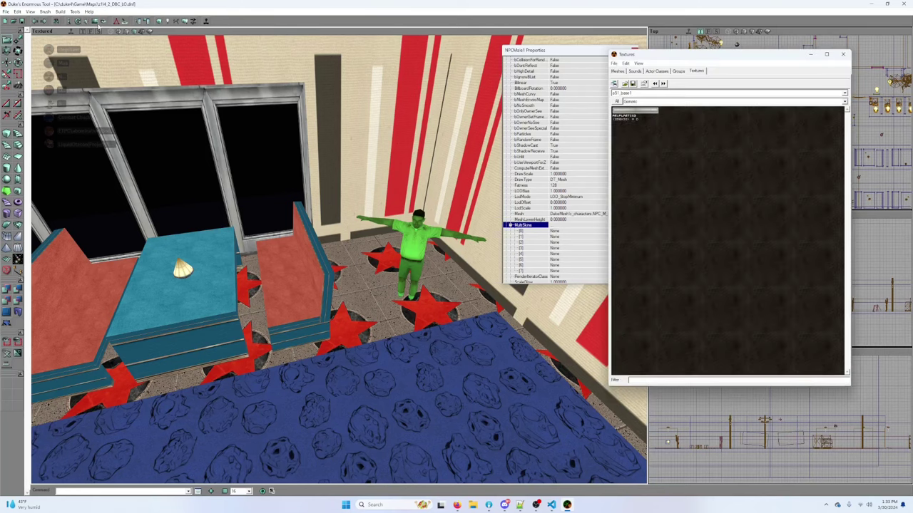
pyautogui.moveTo(699, 52); pyautogui.dragTo(199, 52)
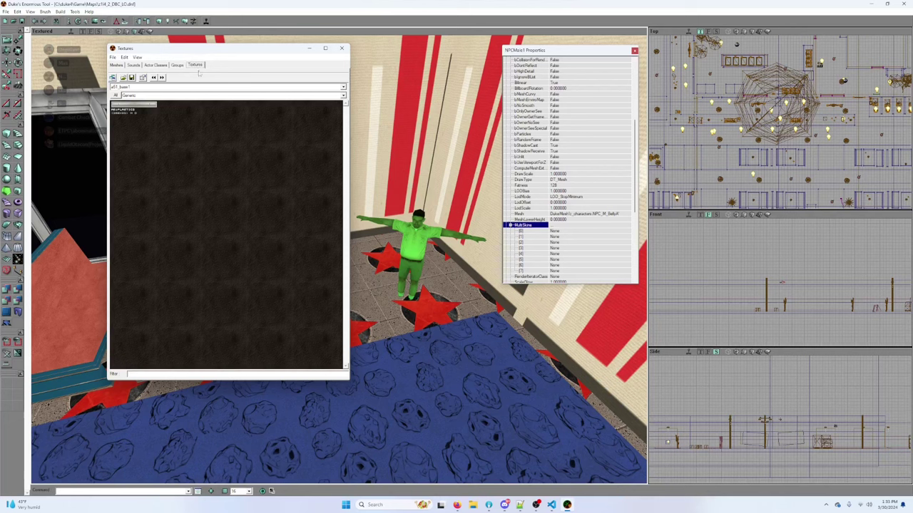
pyautogui.click(211, 87)
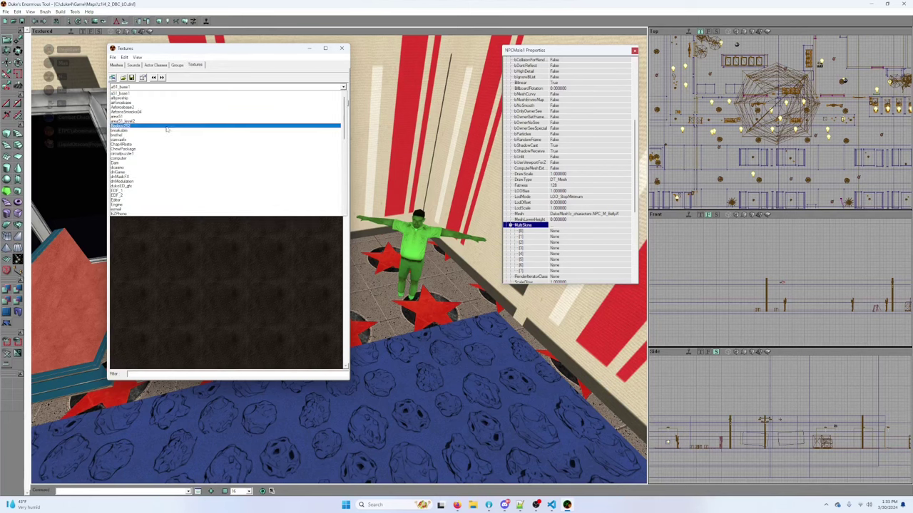
pyautogui.scroll(-6, 166, 149)
pyautogui.scroll(-8, 166, 147)
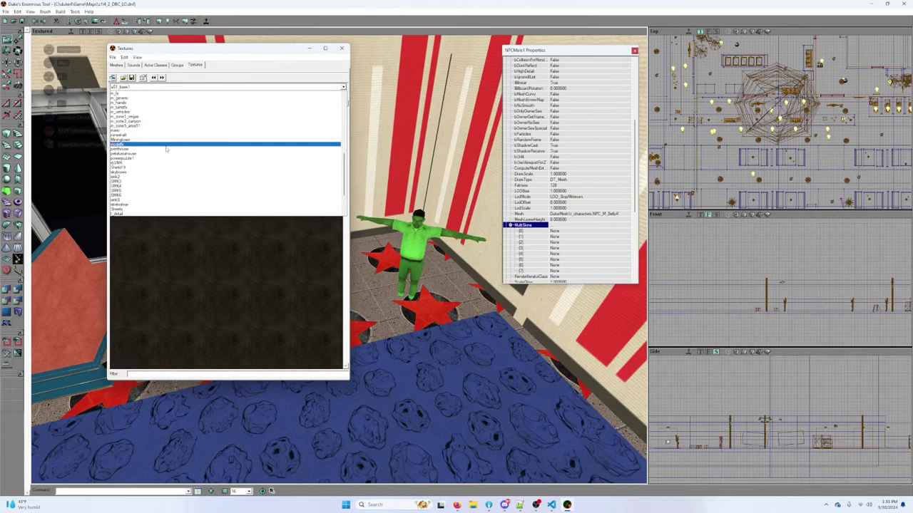
pyautogui.scroll(15, 166, 148)
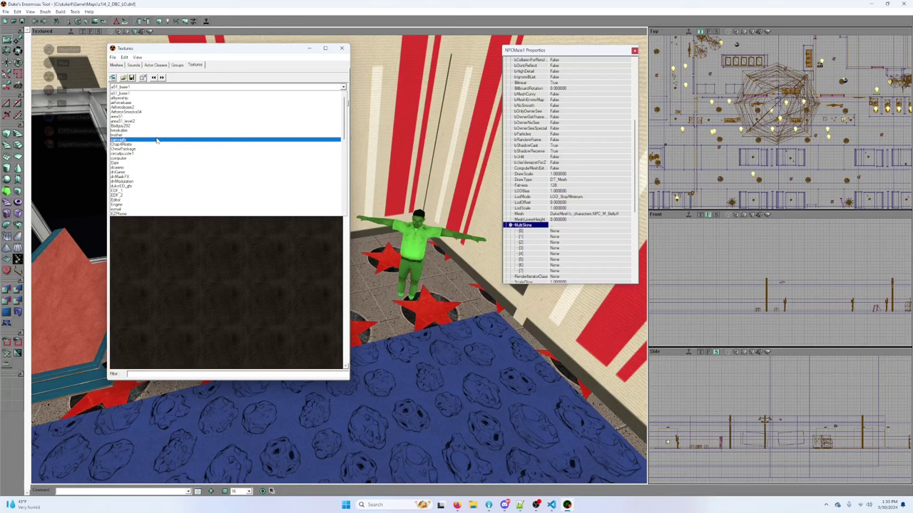
pyautogui.scroll(-5, 166, 178)
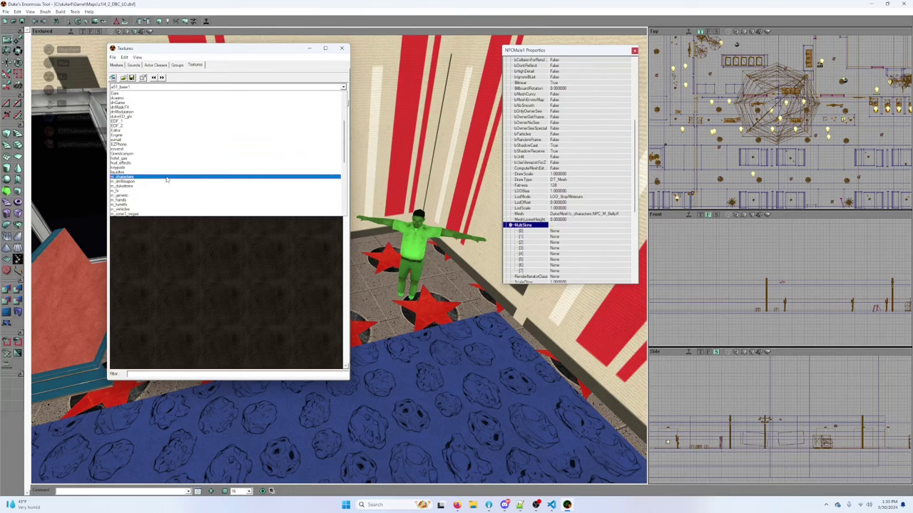
pyautogui.scroll(-1, 169, 174)
pyautogui.click(170, 164)
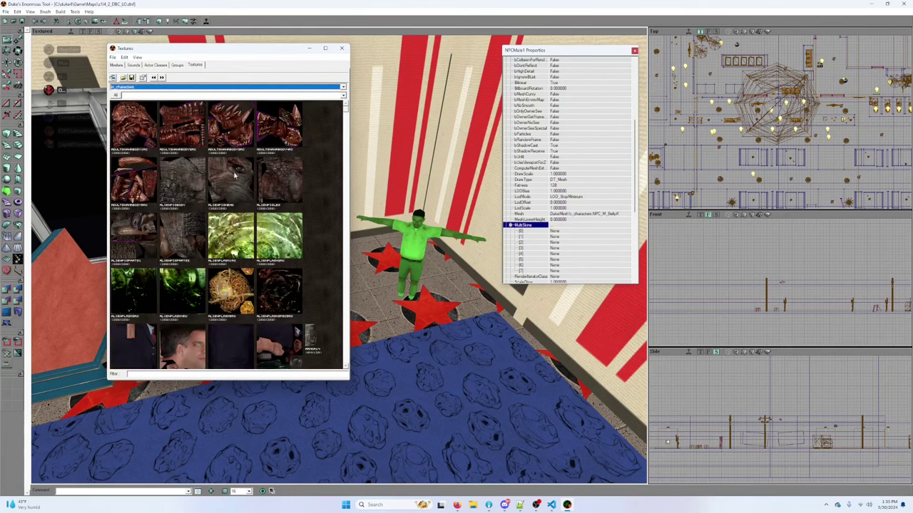
# Step: Find the male head textures in the m_characters package and select the dark-haired, blood-stained head variant
pyautogui.scroll(-2, 236, 177)
pyautogui.scroll(-2, 238, 178)
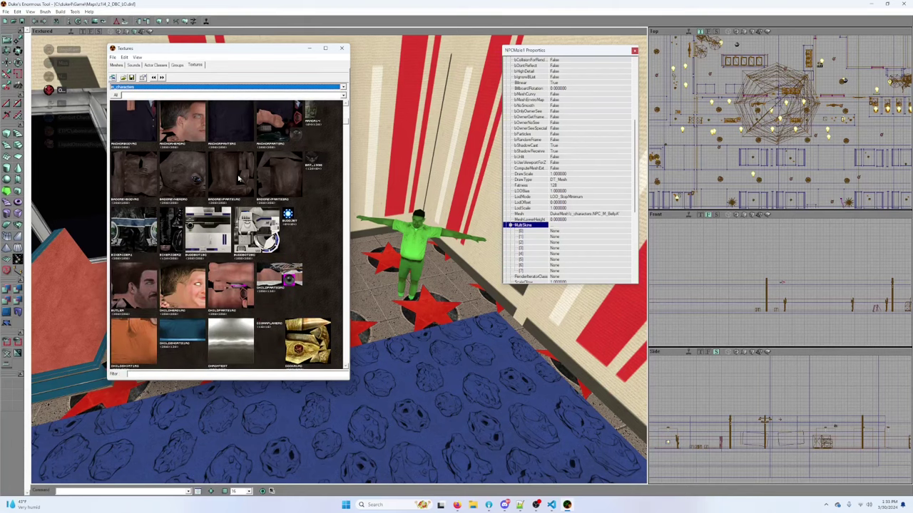
pyautogui.scroll(-4, 238, 178)
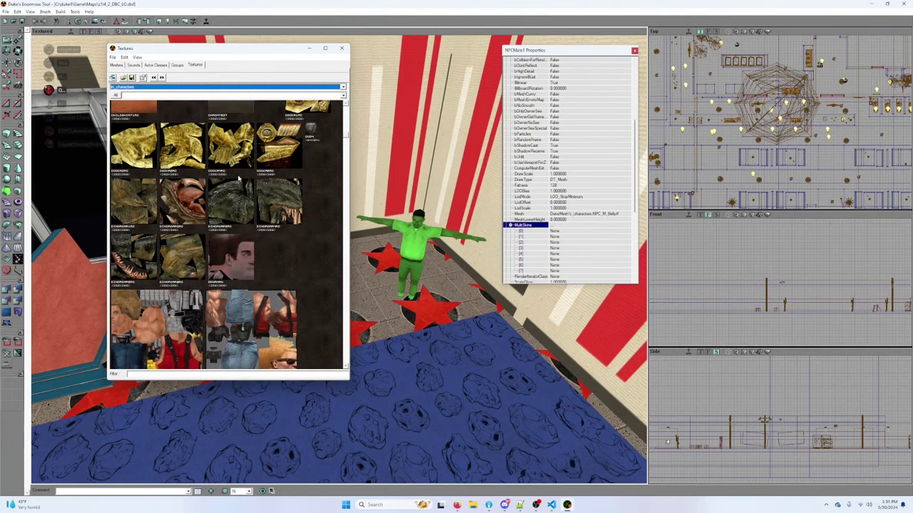
pyautogui.scroll(-6, 238, 178)
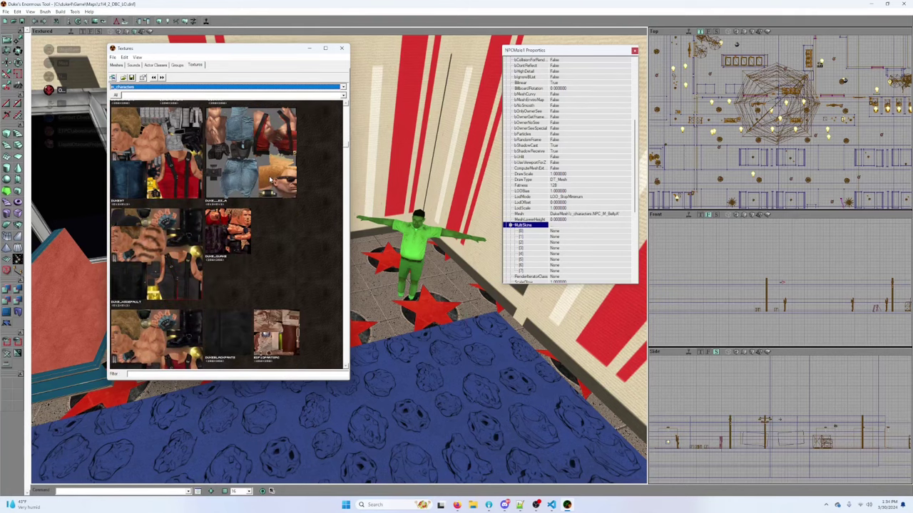
pyautogui.scroll(-6, 274, 184)
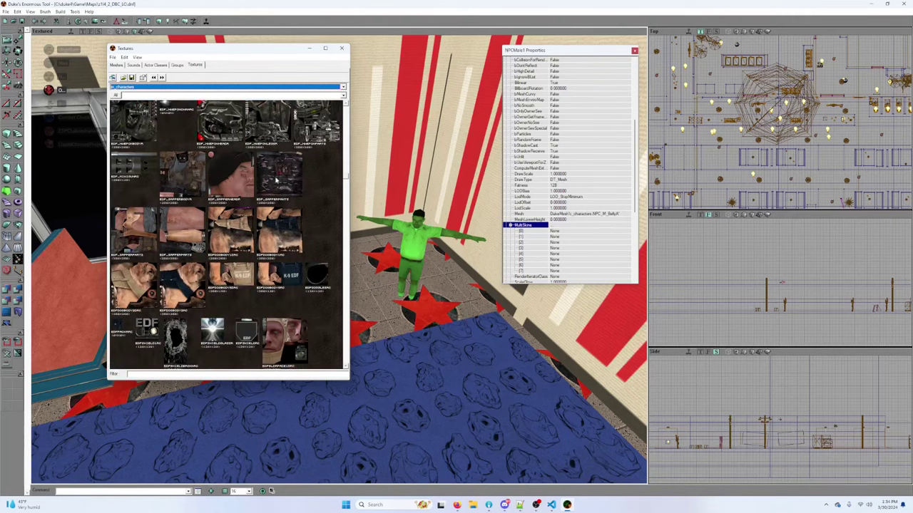
pyautogui.scroll(-8, 277, 181)
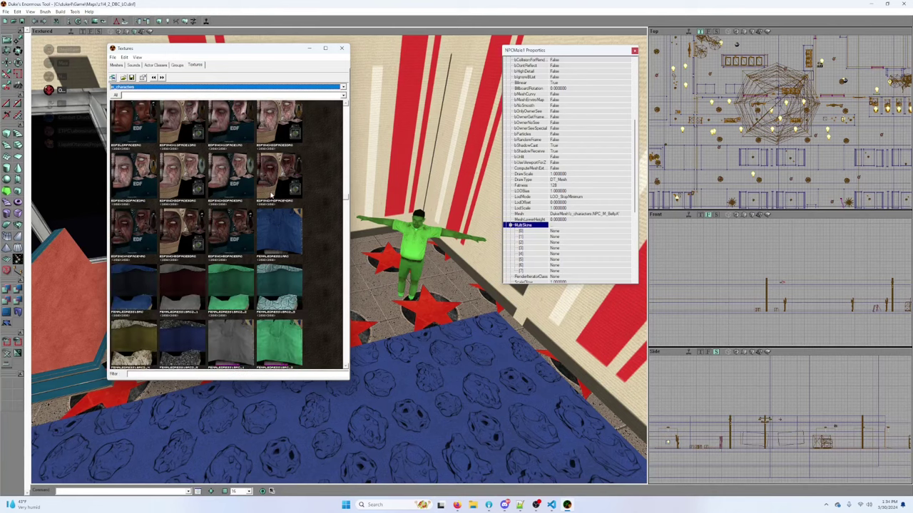
pyautogui.scroll(-10, 274, 198)
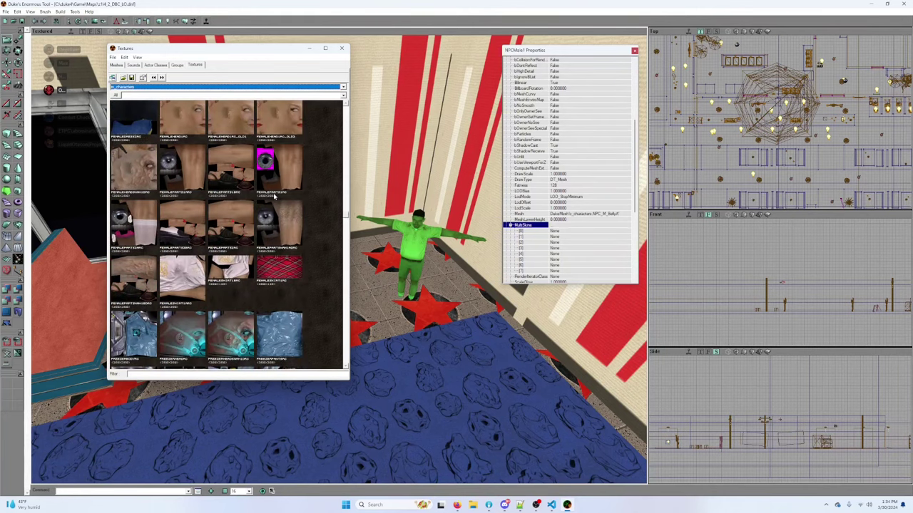
pyautogui.scroll(-8, 273, 198)
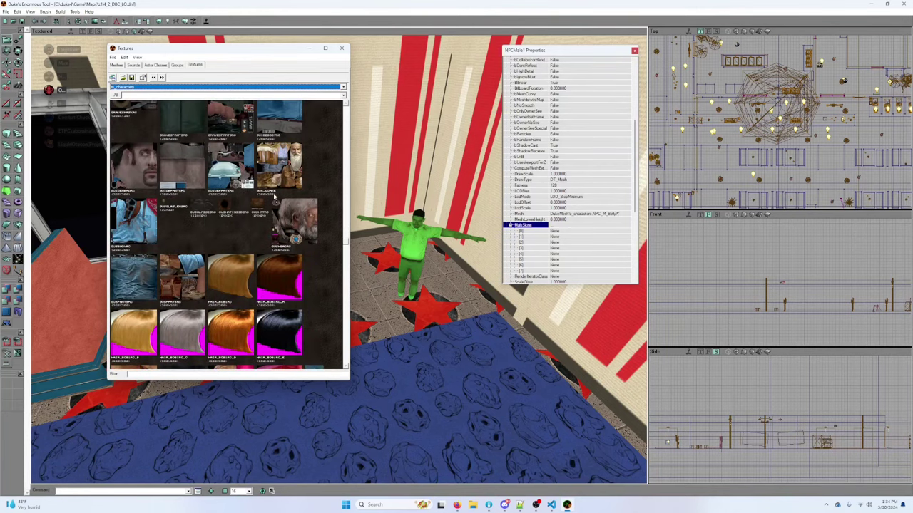
pyautogui.scroll(-8, 274, 197)
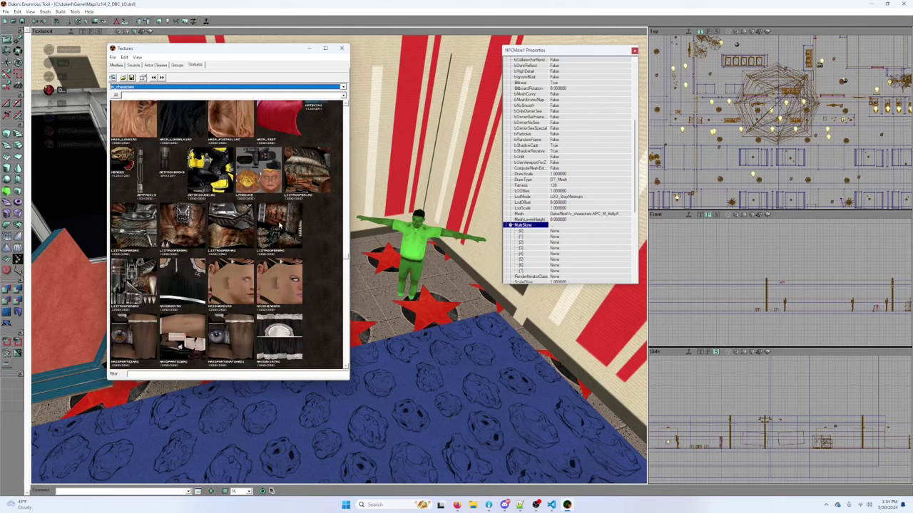
pyautogui.scroll(-3, 280, 225)
pyautogui.scroll(-3, 279, 225)
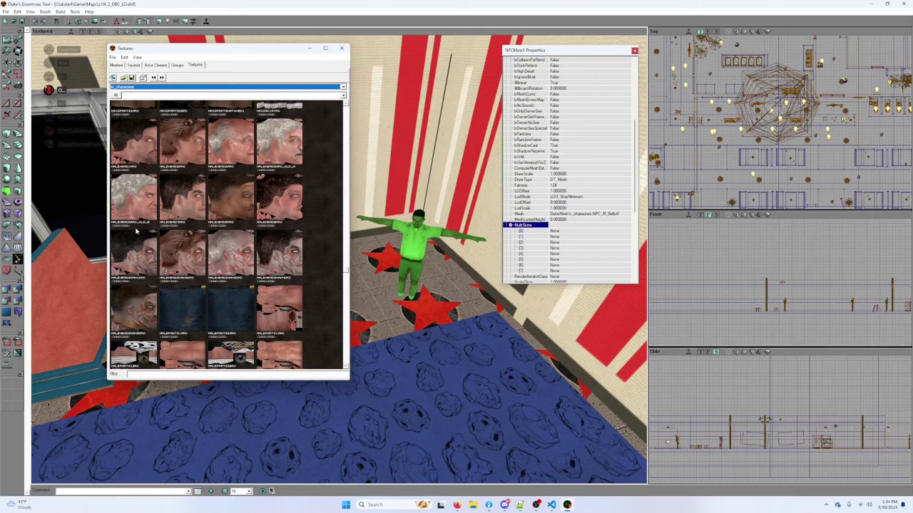
pyautogui.click(142, 251)
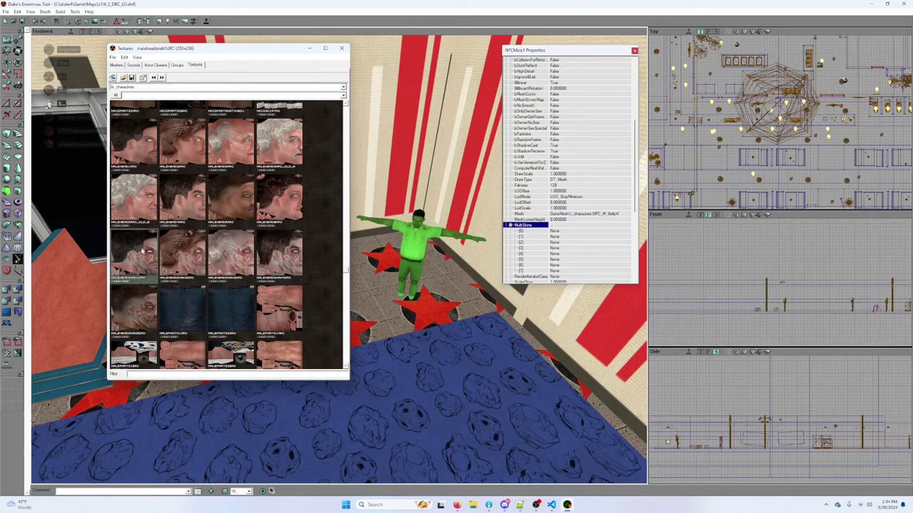
# Step: Try the selected blood-stained head texture in MultiSkins [0] of the corner NPCMale1, then clear that slot
pyautogui.click(620, 232)
pyautogui.click(620, 231)
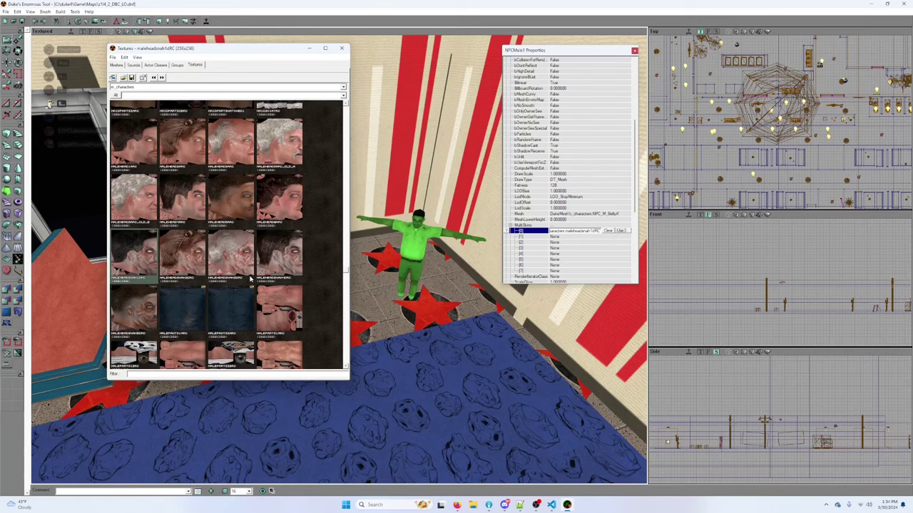
pyautogui.moveTo(412, 289)
pyautogui.mouseDown(button='right')
pyautogui.moveTo(435, 335)
pyautogui.moveTo(442, 264)
pyautogui.moveTo(412, 290)
pyautogui.mouseUp(button='right')
pyautogui.click(591, 232)
pyautogui.click(604, 231)
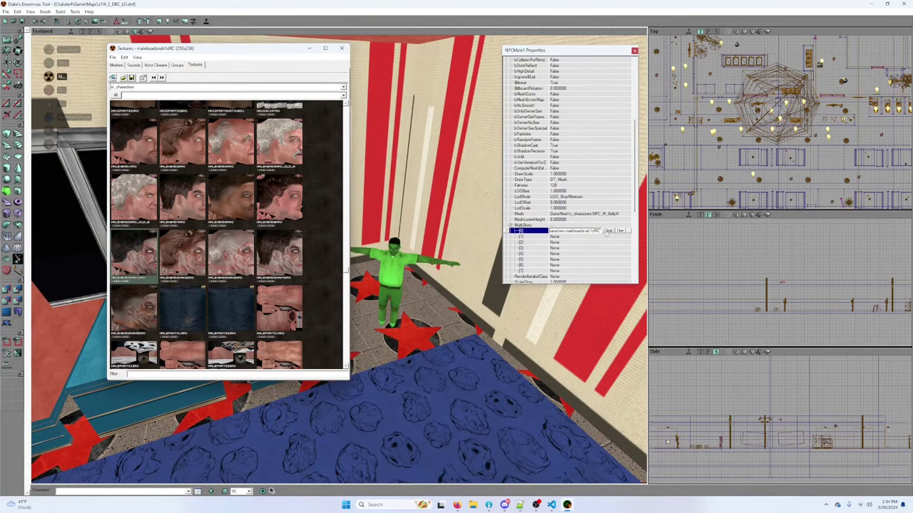
# Step: Add the NPCMale1 at the counter and the one by the far wall to the selection, and set MultiSkins [0] to the blood-stained head texture
pyautogui.moveTo(501, 190); pyautogui.dragTo(457, 235, button='right')
pyautogui.moveTo(415, 293); pyautogui.dragTo(416, 293)
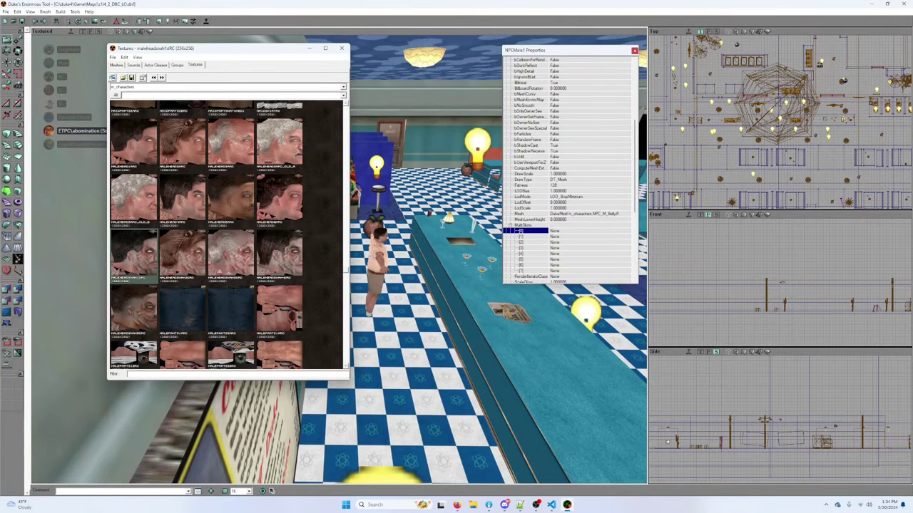
pyautogui.keyDown('ctrl'); pyautogui.click(378, 265); pyautogui.keyUp('ctrl')
pyautogui.moveTo(410, 253); pyautogui.dragTo(441, 232)
pyautogui.keyDown('ctrl'); pyautogui.click(427, 248); pyautogui.keyUp('ctrl')
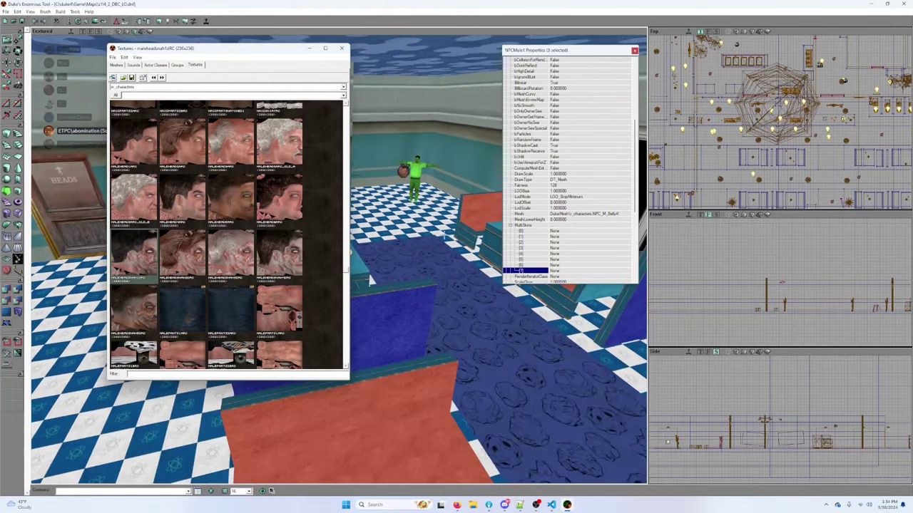
pyautogui.click(579, 230)
pyautogui.click(621, 230)
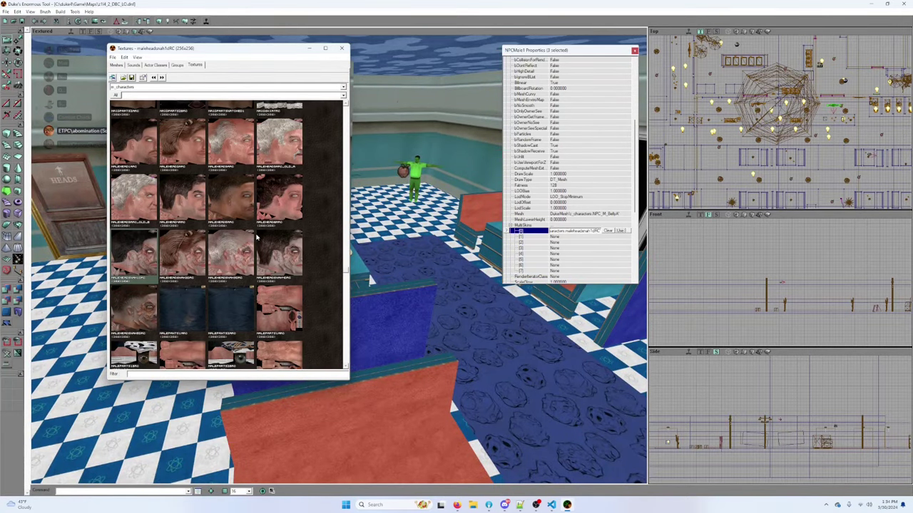
# Step: Try the blood-stained male body-parts texture in MultiSkins [1] and [2], clear both slots, and assign it to MultiSkins [3]
pyautogui.scroll(-3, 259, 238)
pyautogui.scroll(-1, 278, 242)
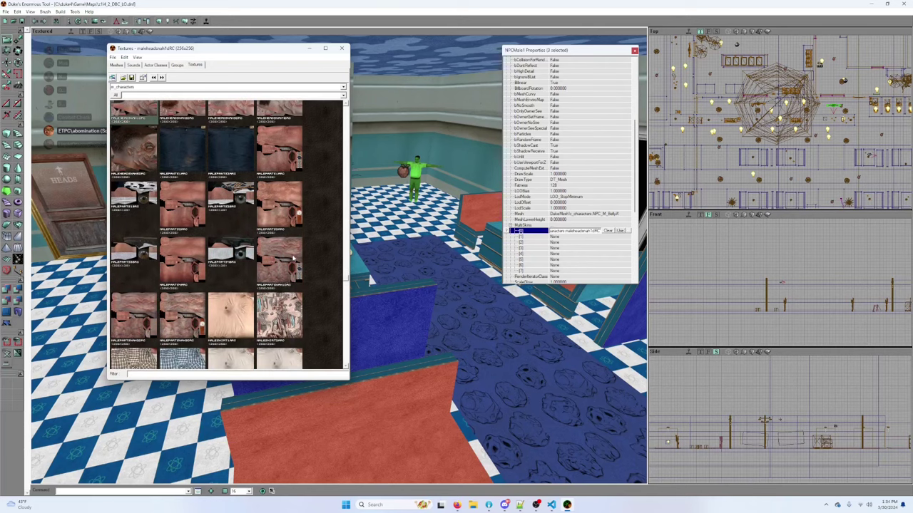
pyautogui.click(292, 259)
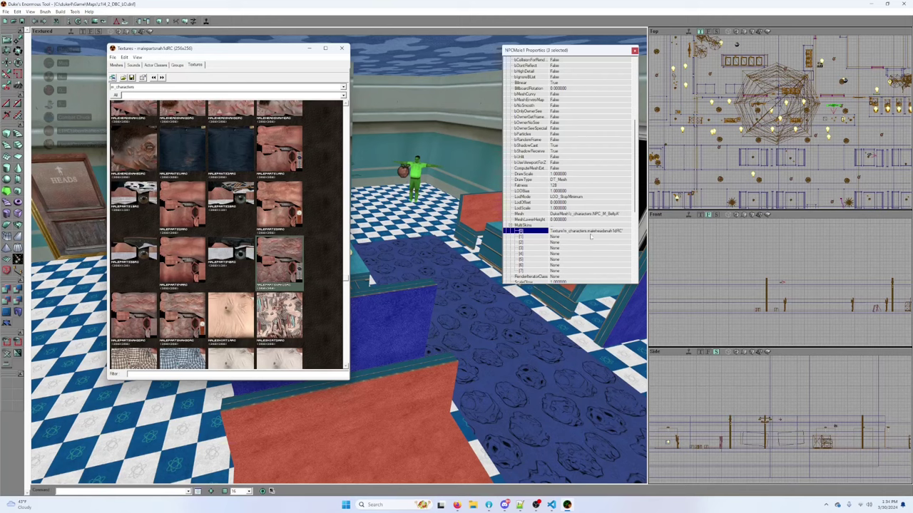
pyautogui.click(590, 237)
pyautogui.click(618, 237)
pyautogui.click(608, 237)
pyautogui.click(618, 243)
pyautogui.click(620, 243)
pyautogui.click(608, 243)
pyautogui.click(618, 248)
pyautogui.click(620, 248)
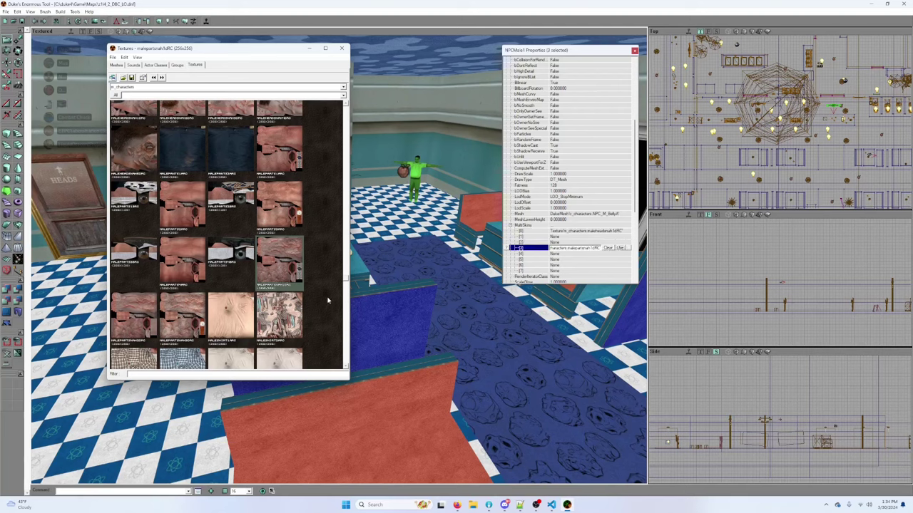
# Step: Look through the m_characters textures from the male body parts and shirts to the end of the package for matching NPC clothing
pyautogui.scroll(-1, 327, 300)
pyautogui.scroll(-7, 328, 300)
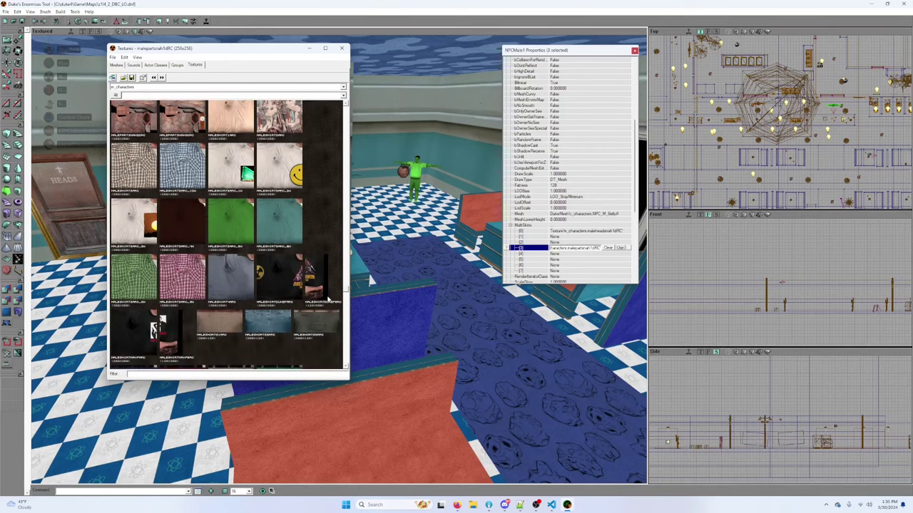
pyautogui.scroll(-4, 327, 300)
pyautogui.scroll(-4, 327, 300)
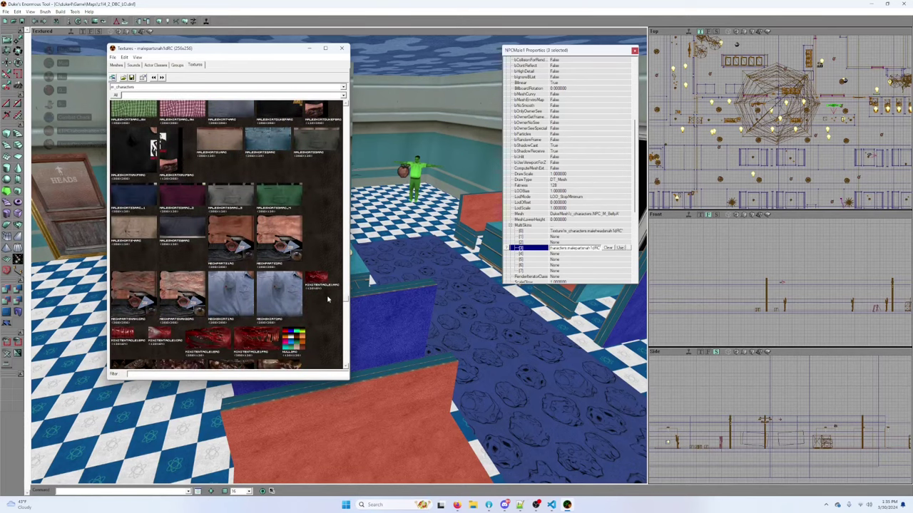
pyautogui.scroll(-1, 327, 300)
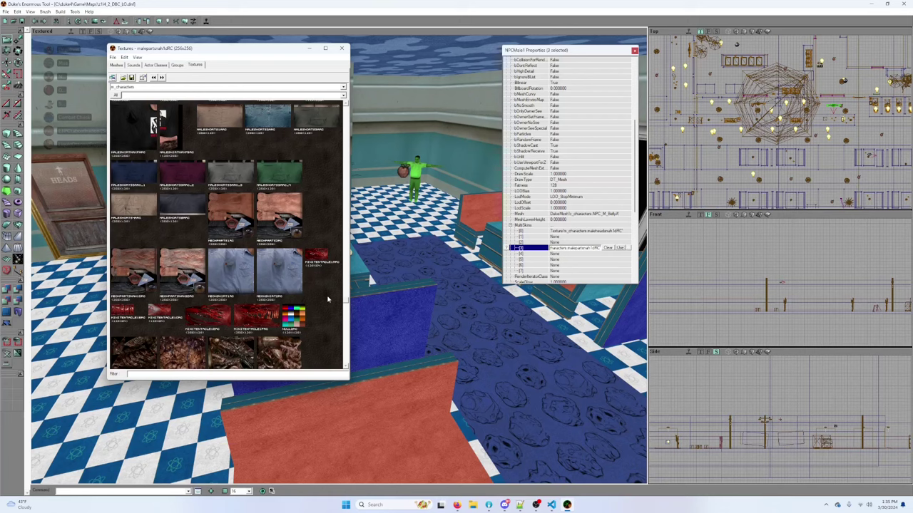
pyautogui.scroll(-2, 327, 300)
pyautogui.scroll(-8, 327, 300)
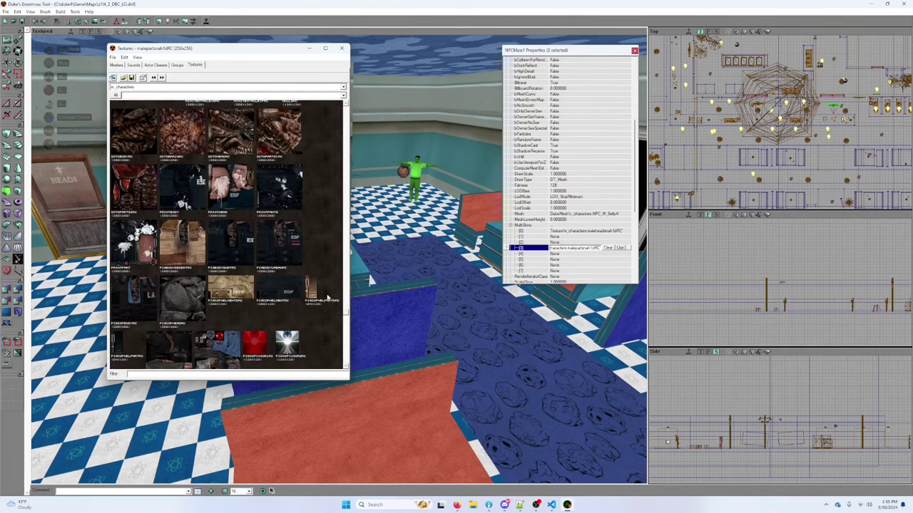
pyautogui.scroll(-4, 327, 298)
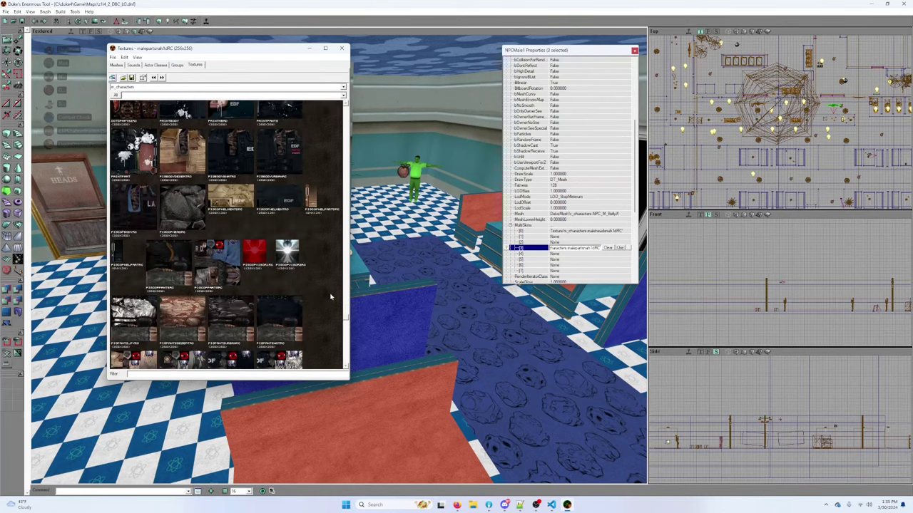
pyautogui.scroll(-1, 330, 296)
pyautogui.scroll(-2, 331, 297)
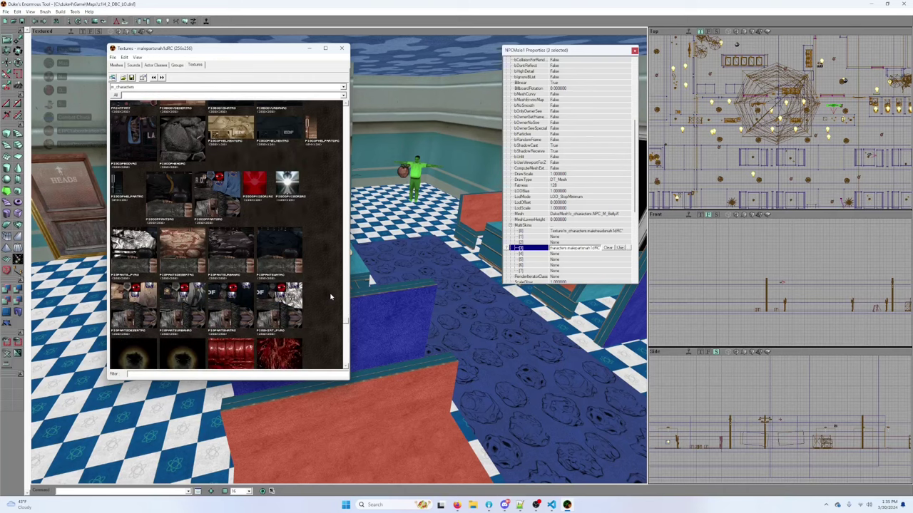
pyautogui.scroll(-10, 330, 297)
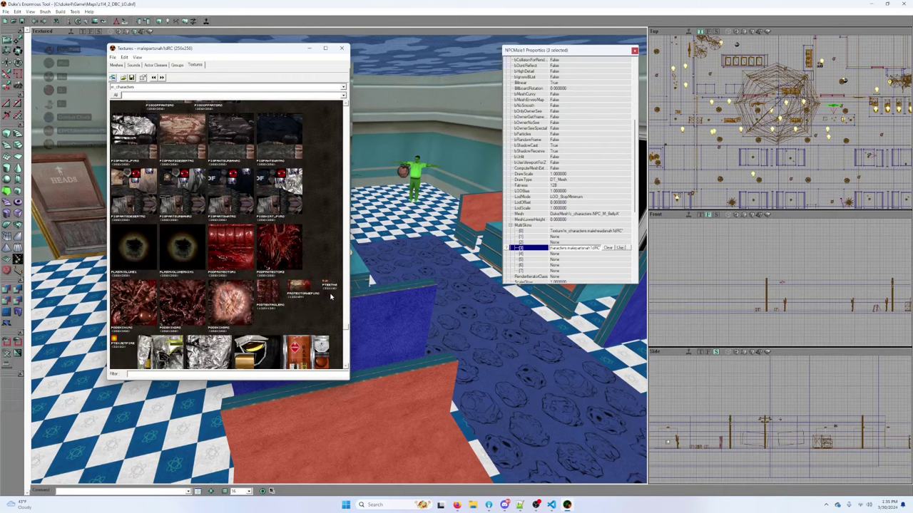
pyautogui.scroll(-9, 330, 297)
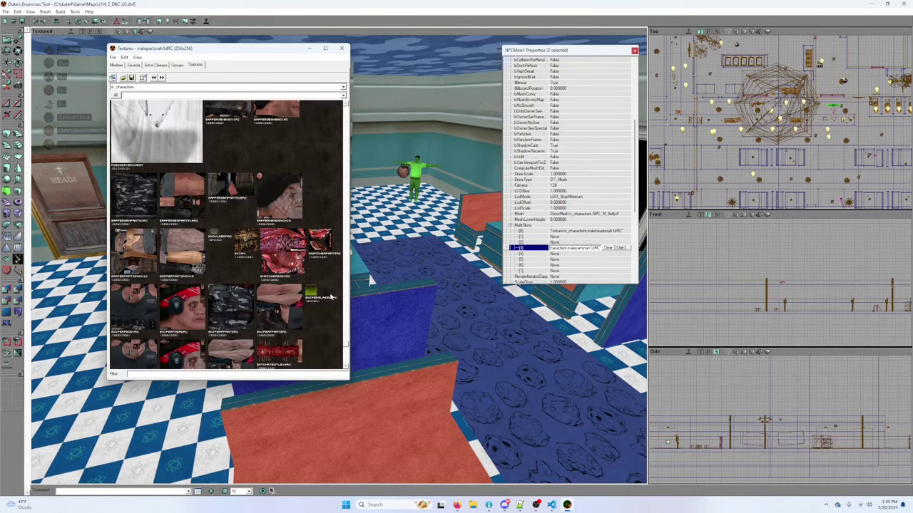
pyautogui.scroll(-5, 330, 297)
pyautogui.scroll(-8, 330, 296)
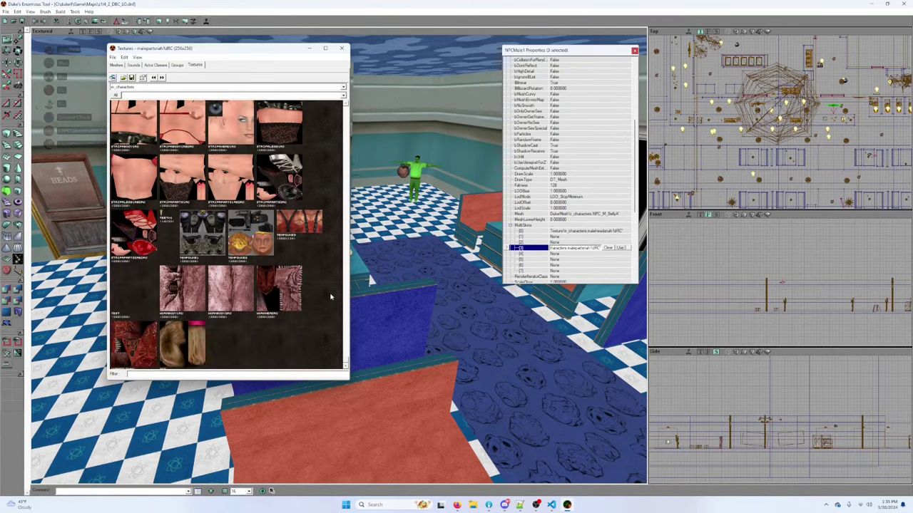
# Step: Review the m_characters textures backwards from the end of the package, past the male and female sets, to the alien textures near its start
pyautogui.scroll(15, 331, 297)
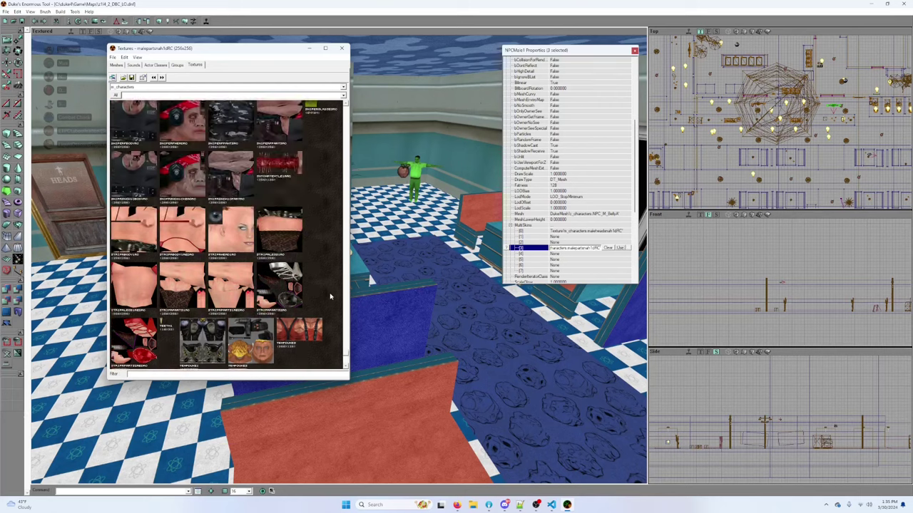
pyautogui.scroll(2, 330, 297)
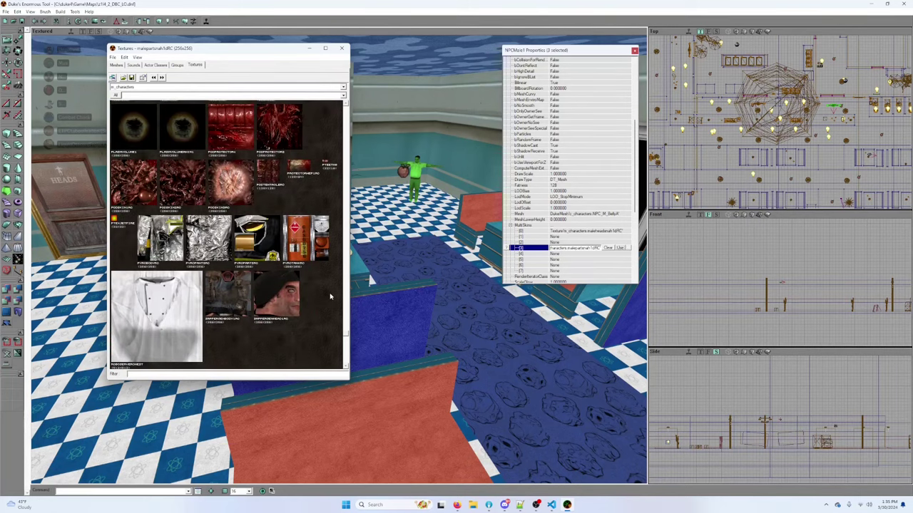
pyautogui.scroll(4, 330, 297)
pyautogui.scroll(6, 330, 296)
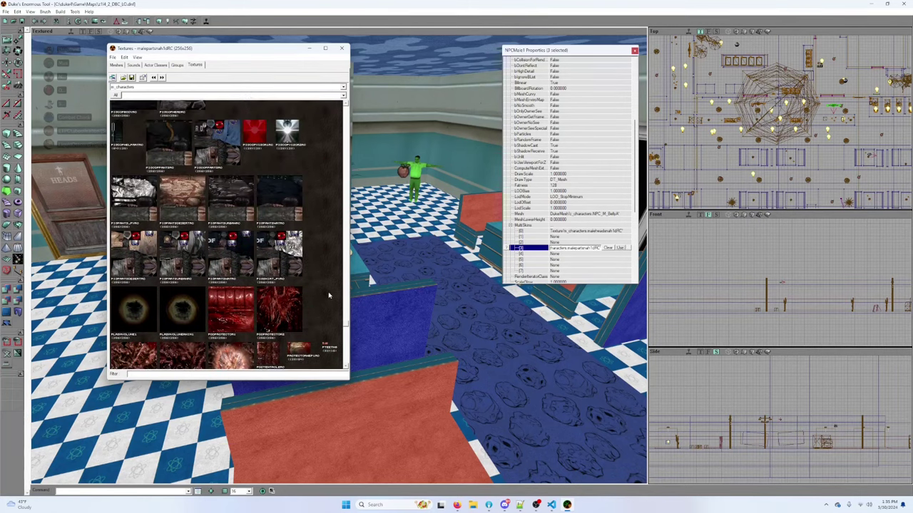
pyautogui.scroll(3, 320, 292)
pyautogui.scroll(10, 320, 292)
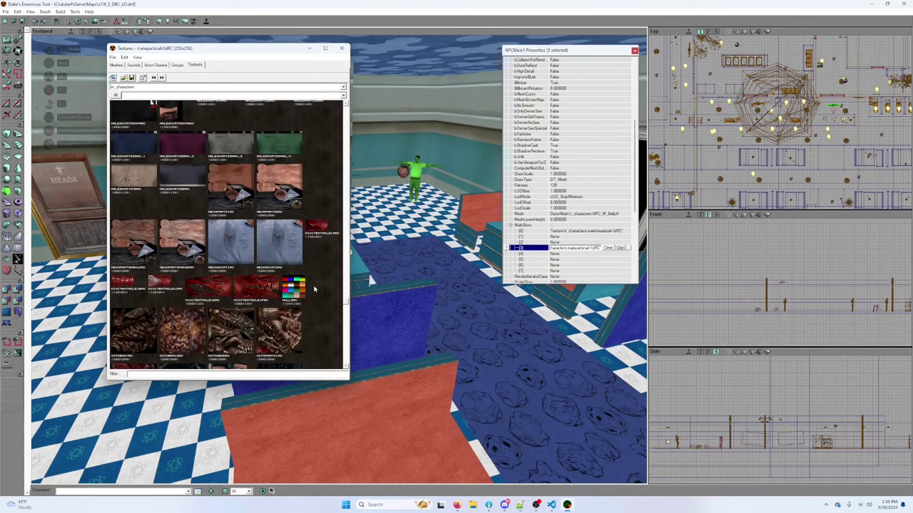
pyautogui.scroll(9, 313, 289)
pyautogui.scroll(3, 314, 288)
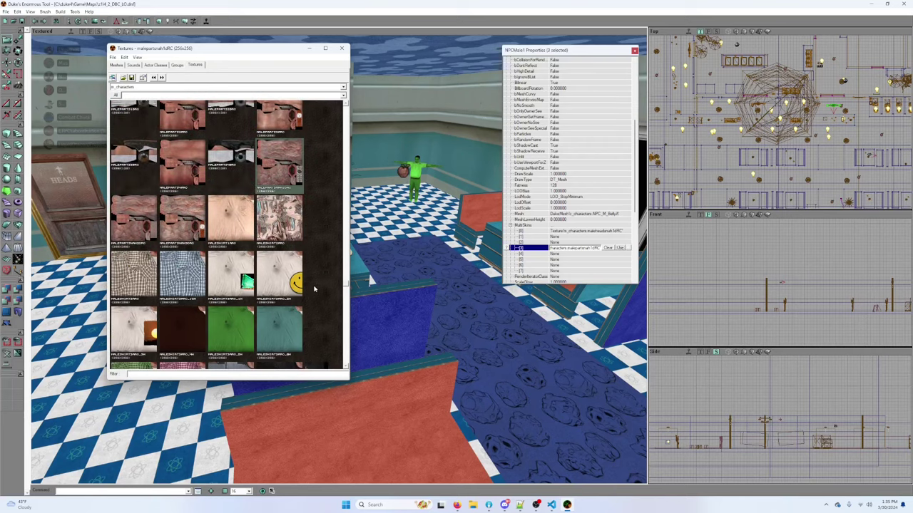
pyautogui.scroll(2, 314, 289)
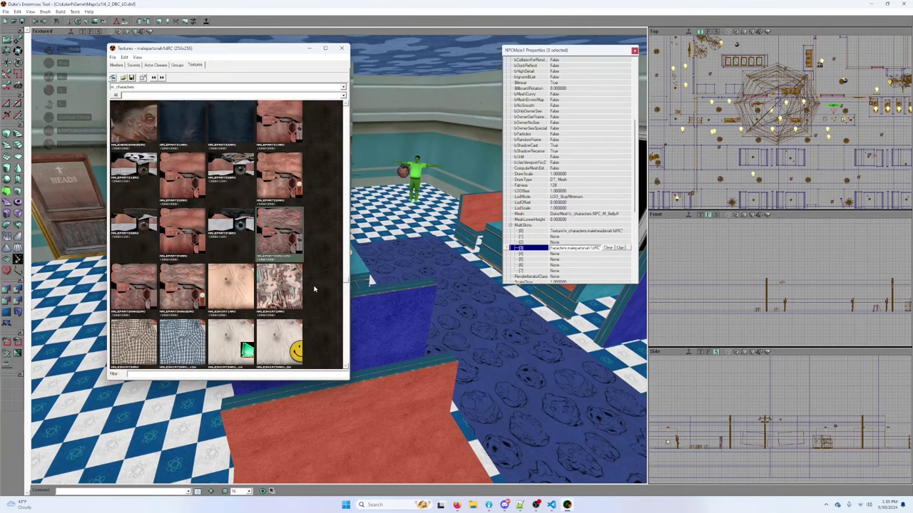
pyautogui.scroll(12, 313, 289)
pyautogui.scroll(10, 314, 289)
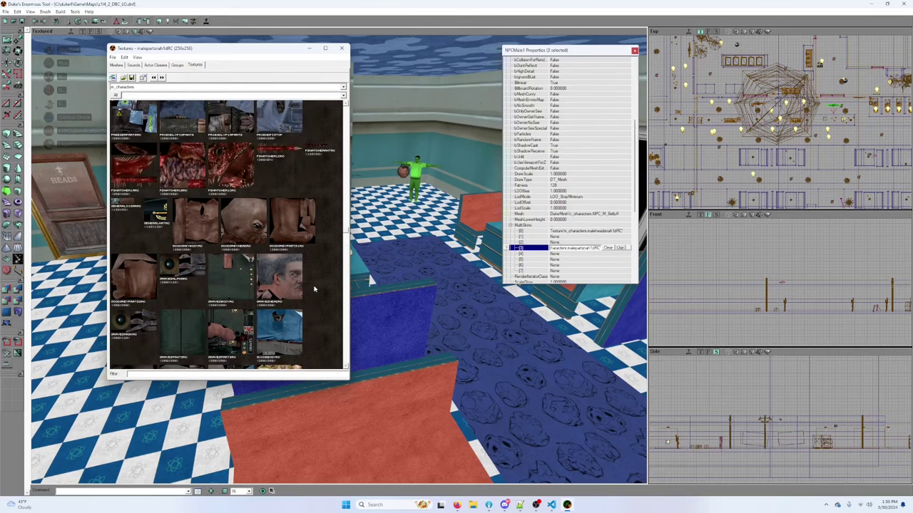
pyautogui.scroll(6, 313, 289)
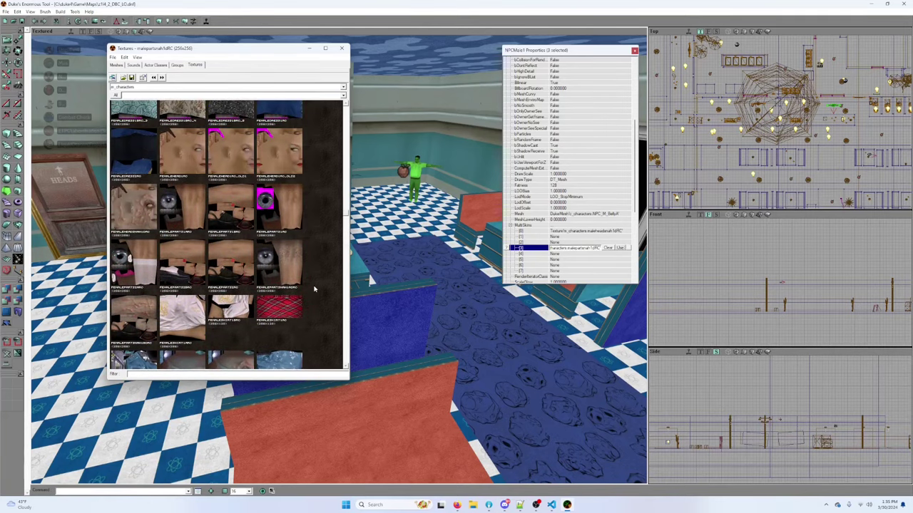
pyautogui.scroll(2, 314, 289)
pyautogui.scroll(8, 313, 288)
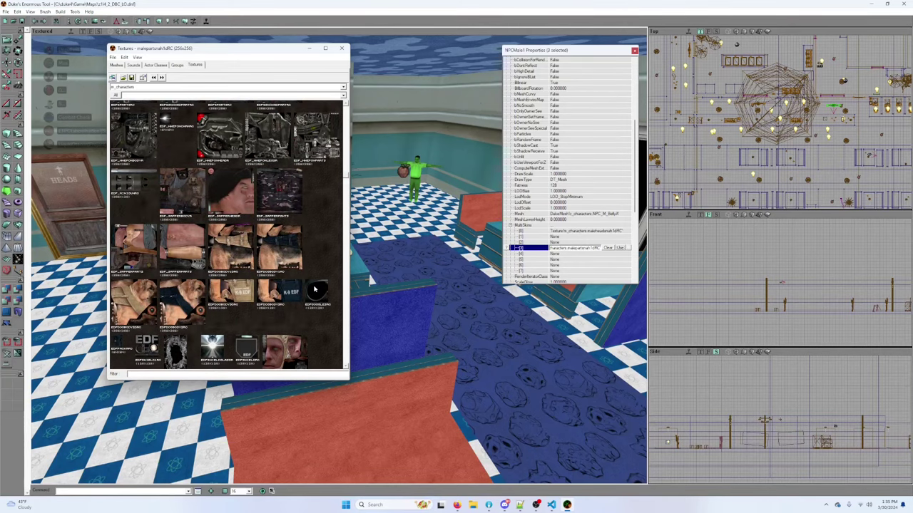
pyautogui.scroll(5, 314, 289)
pyautogui.scroll(8, 314, 289)
pyautogui.scroll(8, 314, 289)
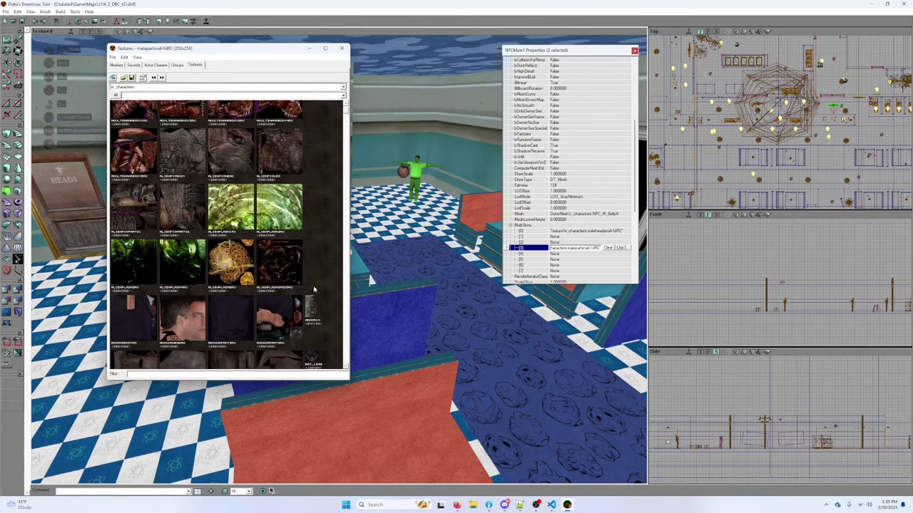
# Step: Recheck the whole m_characters package from its beginning, examining the female, hair, male and soldier textures for usable NPC skins
pyautogui.scroll(-15, 314, 289)
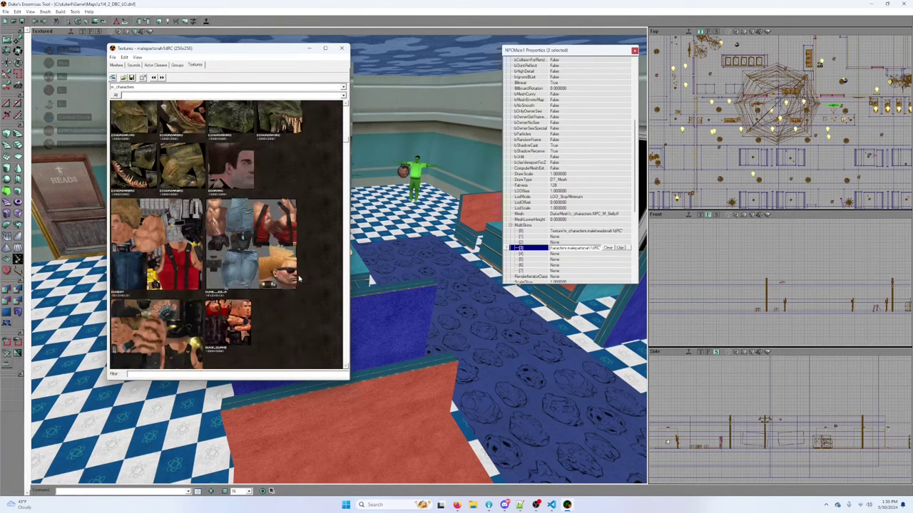
pyautogui.scroll(-15, 299, 284)
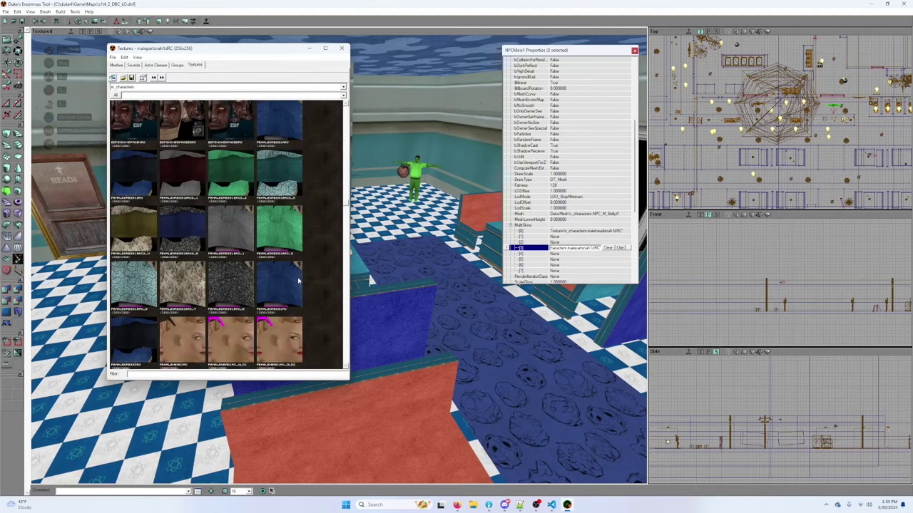
pyautogui.scroll(-15, 299, 291)
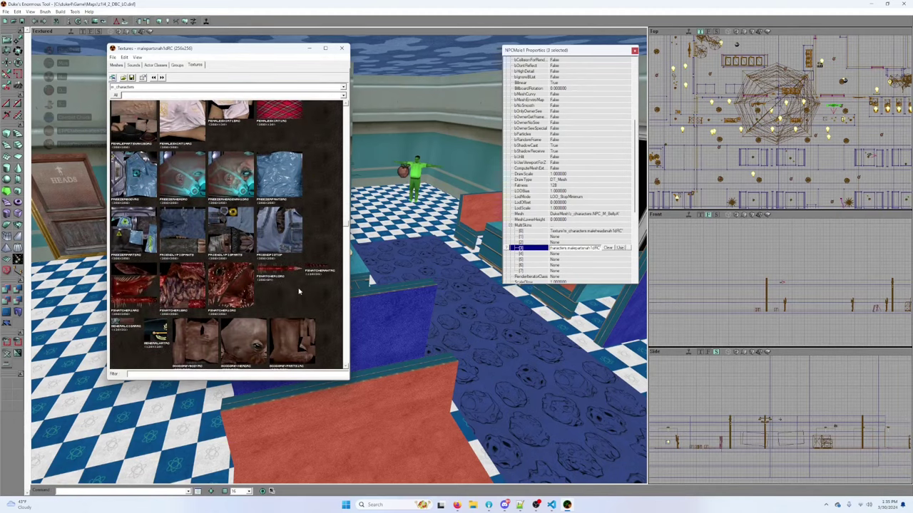
pyautogui.scroll(-15, 303, 291)
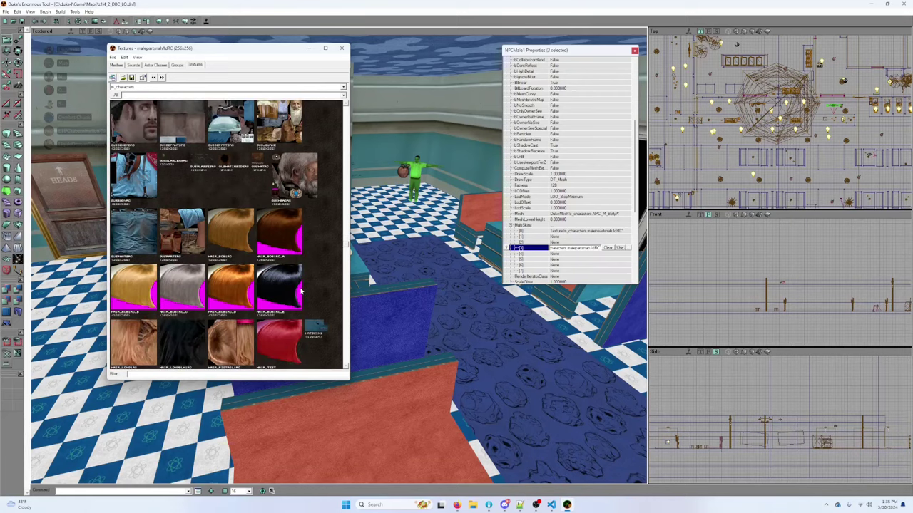
pyautogui.scroll(-10, 310, 292)
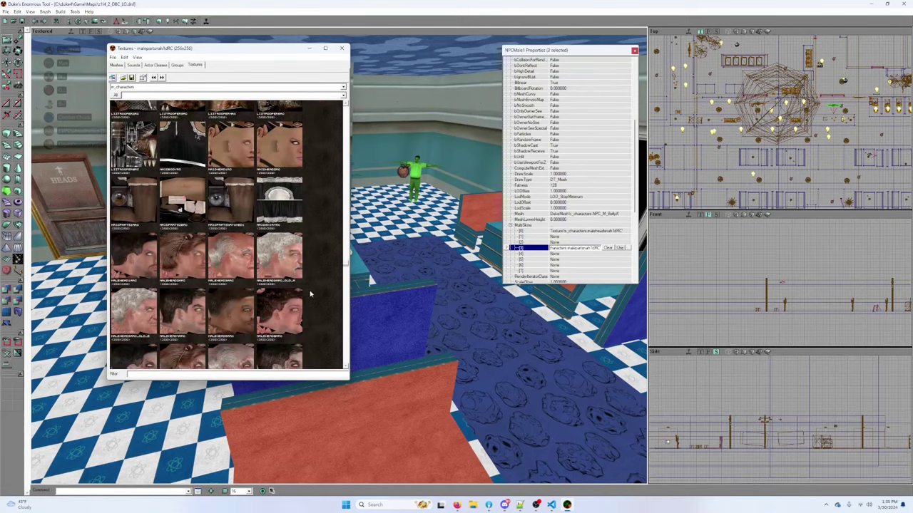
pyautogui.scroll(-5, 309, 294)
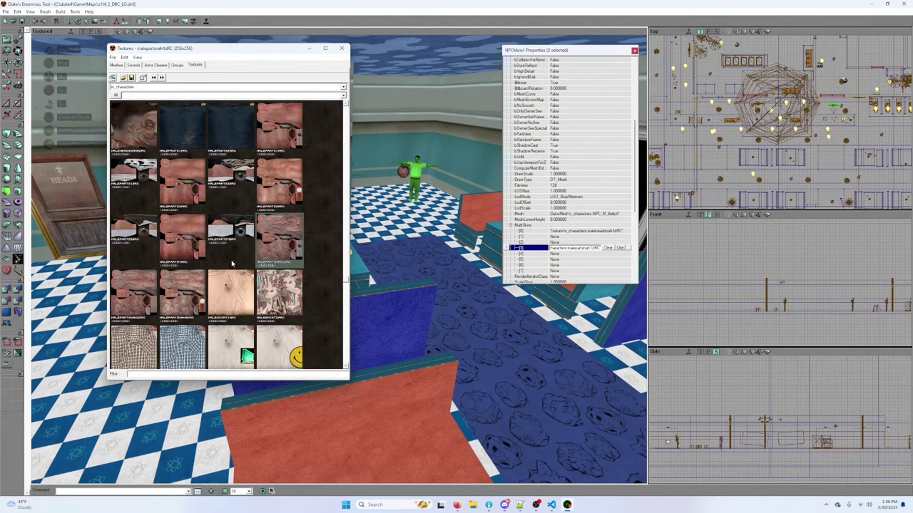
pyautogui.scroll(-15, 226, 257)
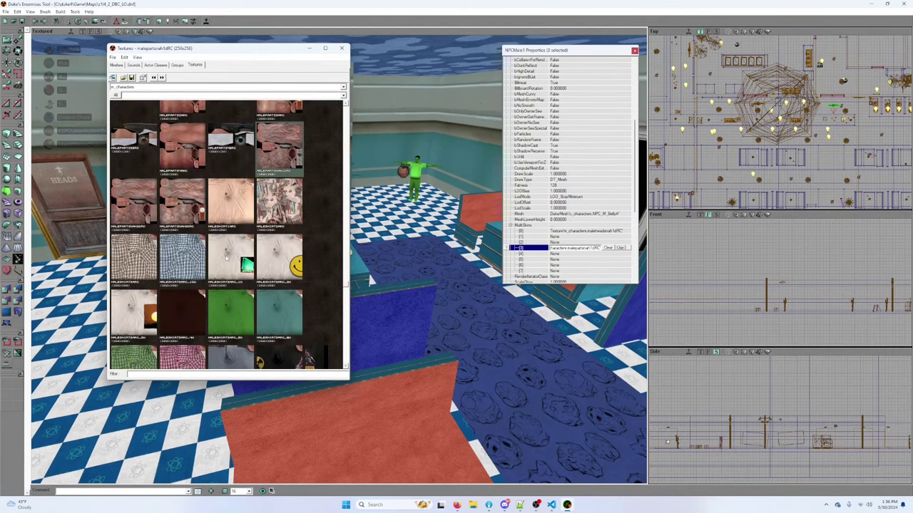
pyautogui.scroll(-20, 227, 258)
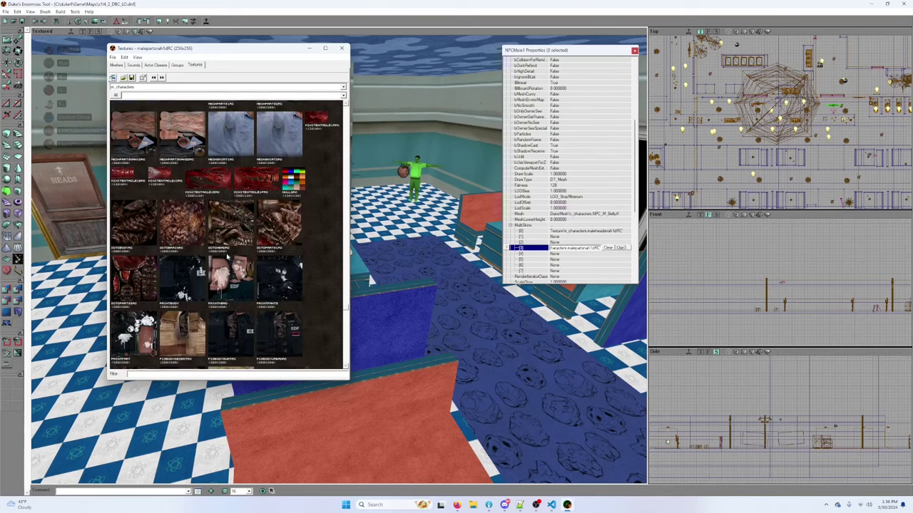
pyautogui.scroll(-20, 226, 257)
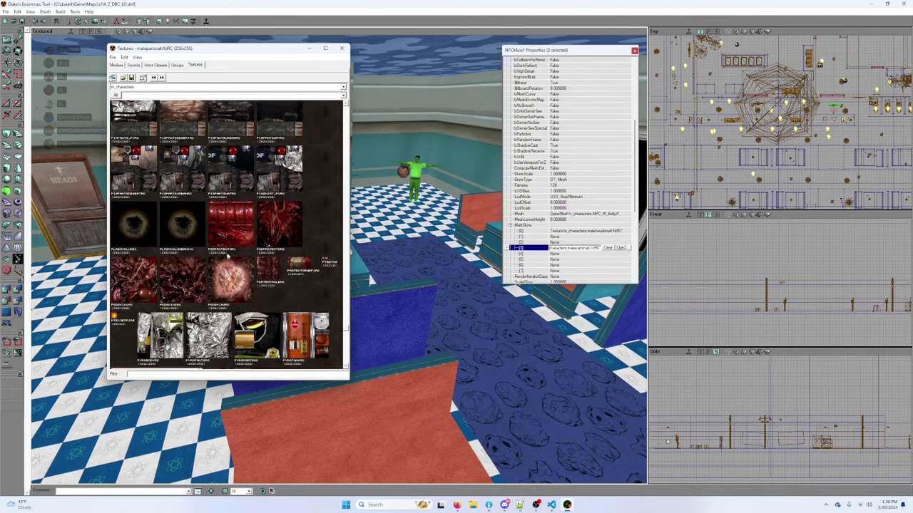
pyautogui.scroll(-2, 227, 257)
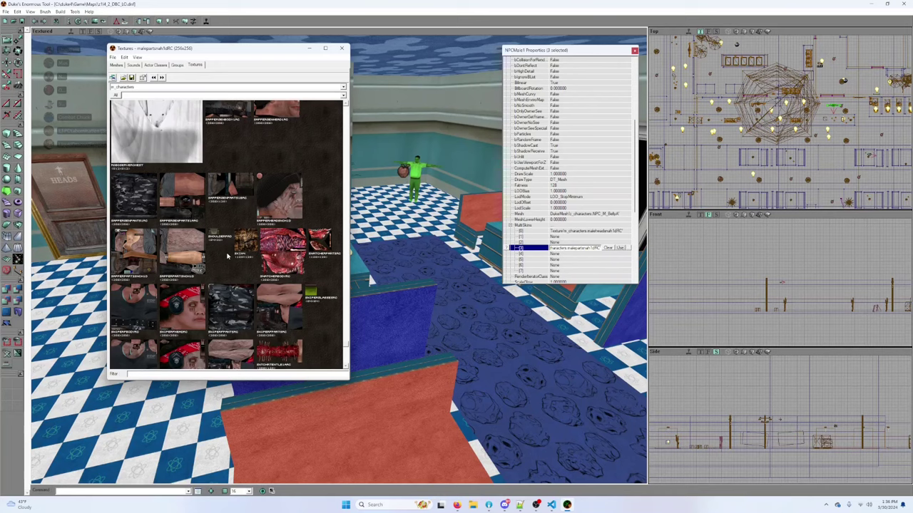
pyautogui.scroll(-2, 227, 257)
pyautogui.scroll(-5, 227, 257)
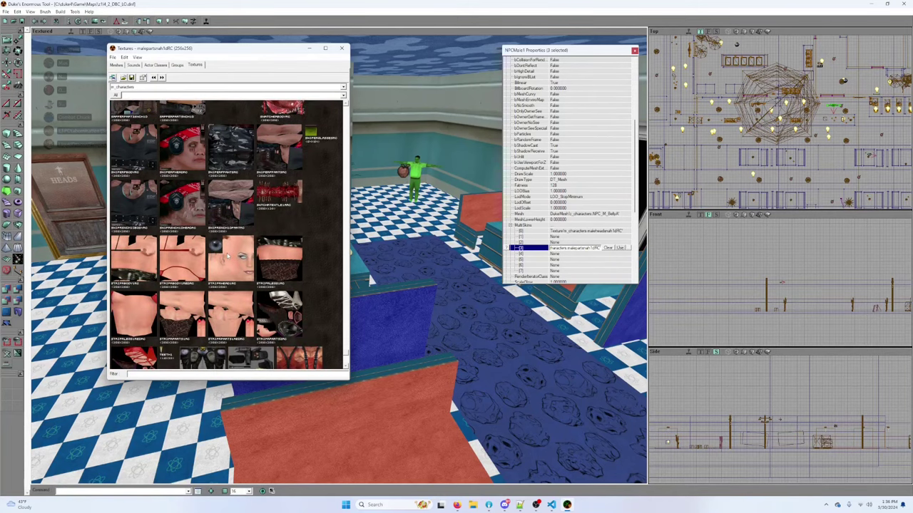
# Step: Look back through the m_characters textures from the stripper skins, past the soldier skins and male shirts, to the male heads
pyautogui.scroll(8, 227, 257)
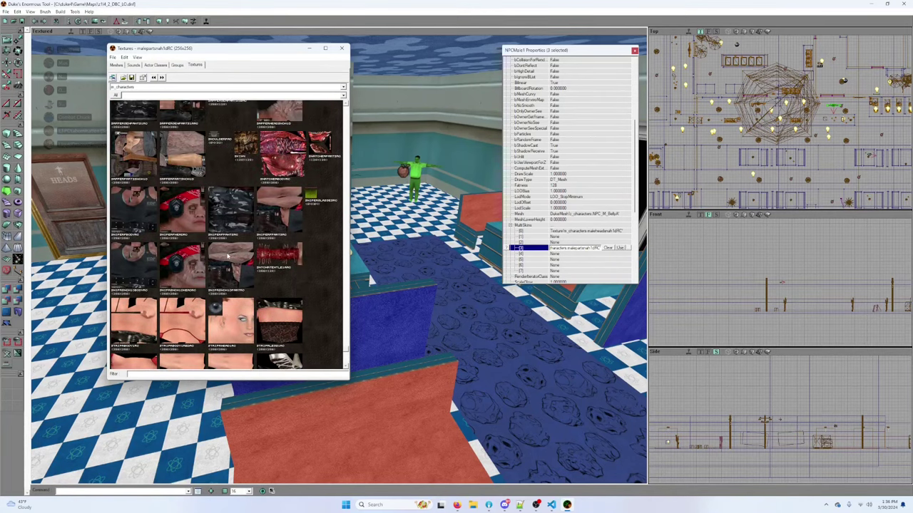
pyautogui.scroll(20, 227, 256)
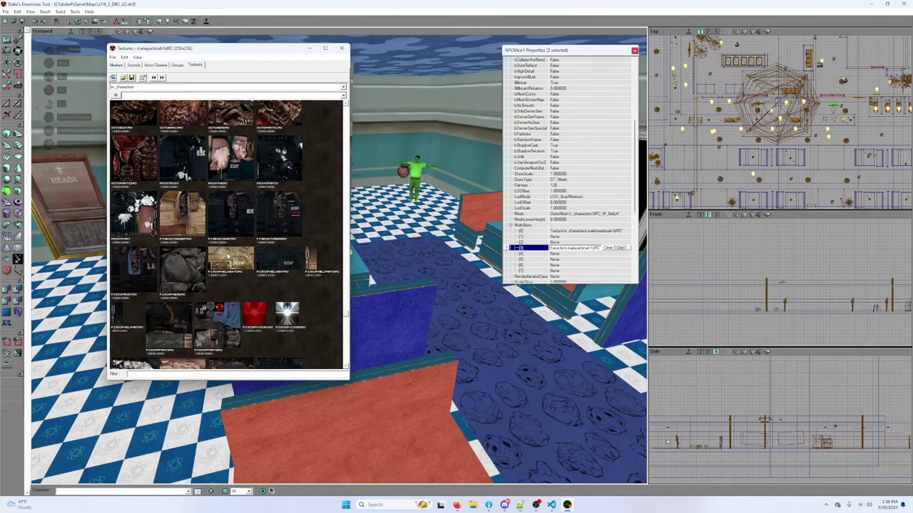
pyautogui.scroll(9, 227, 257)
pyautogui.scroll(15, 198, 293)
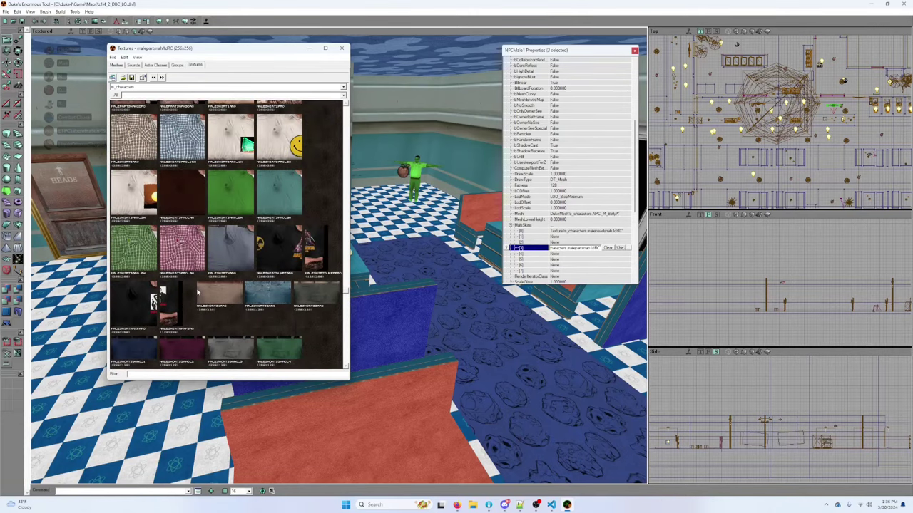
pyautogui.scroll(2, 221, 274)
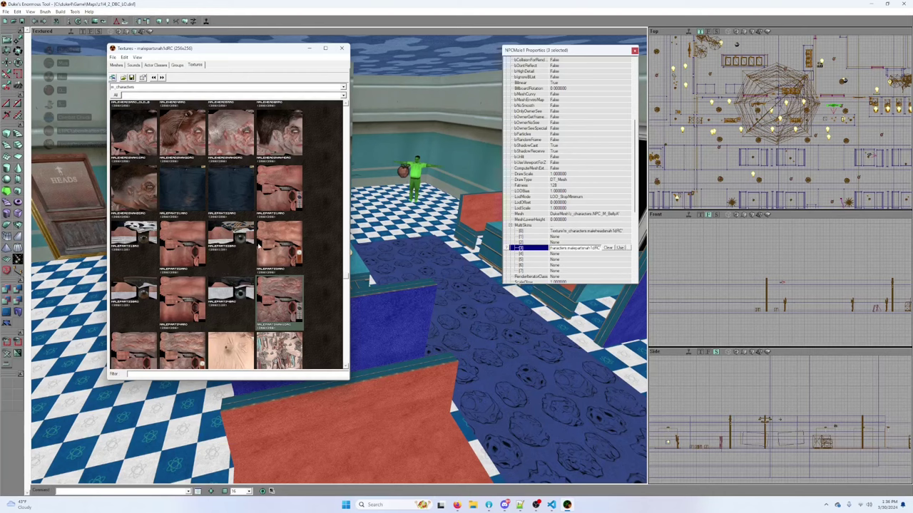
pyautogui.scroll(10, 247, 266)
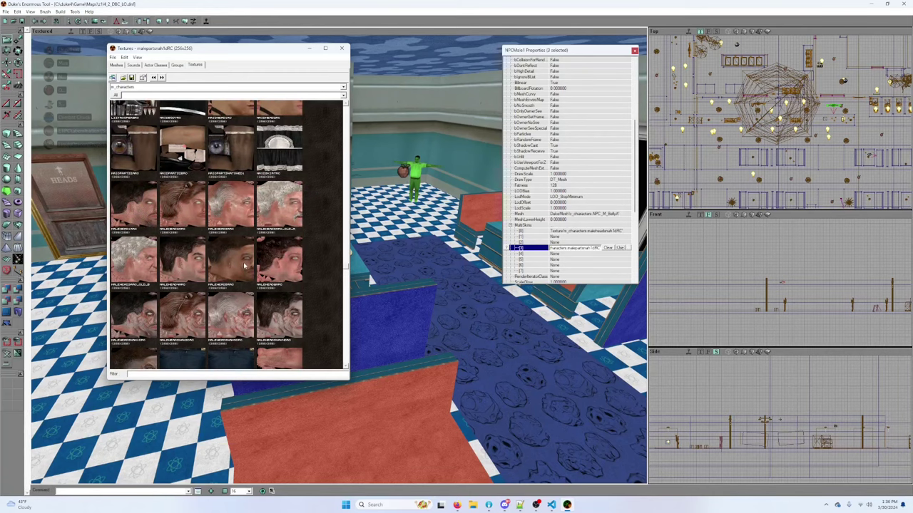
# Step: Examine the m_characters textures from the male body parts through the soldier skins to the white chef jacket, and return to the male shirts
pyautogui.scroll(-10, 245, 265)
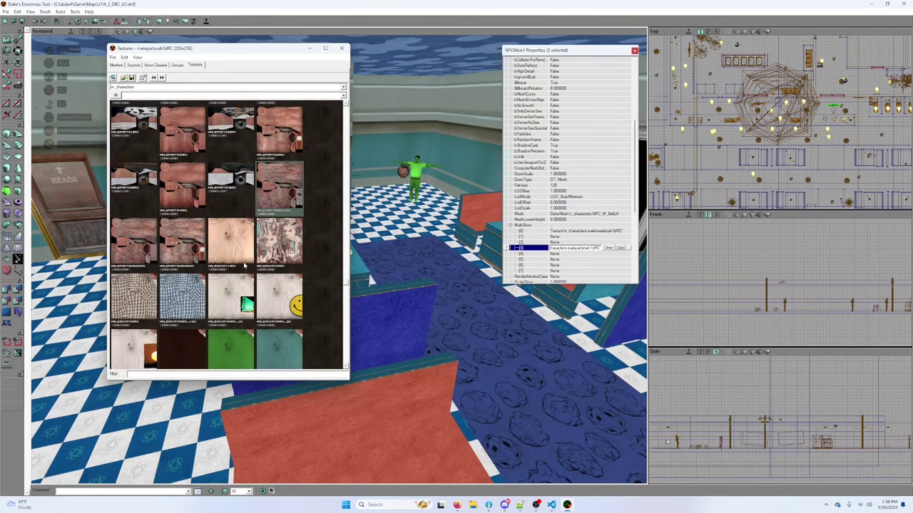
pyautogui.scroll(-12, 245, 265)
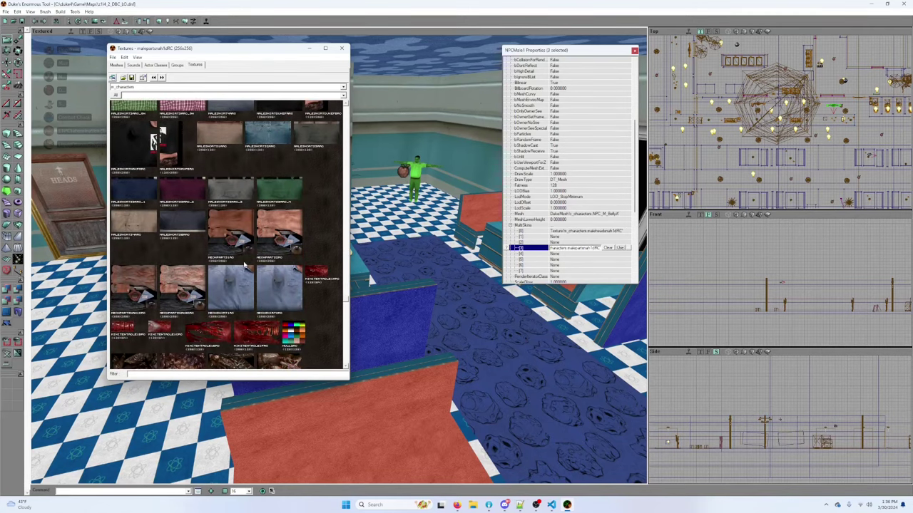
pyautogui.scroll(-12, 244, 265)
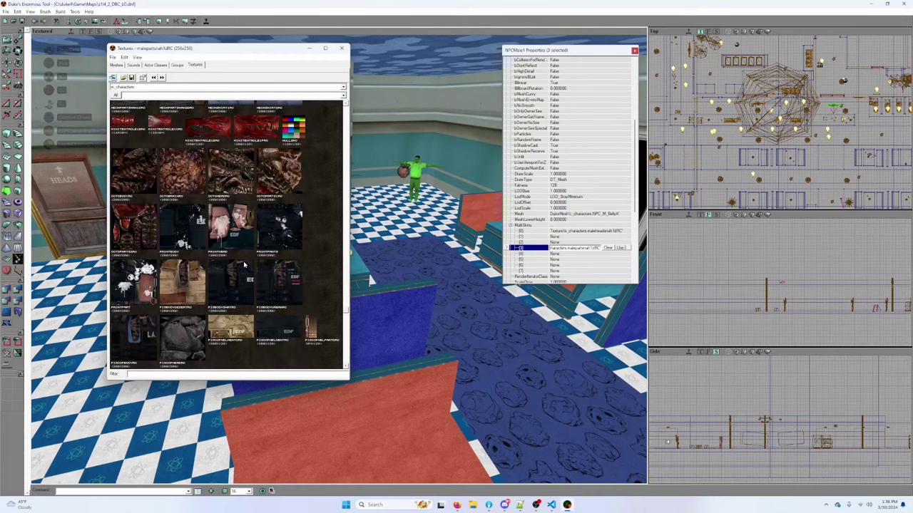
pyautogui.scroll(-4, 245, 265)
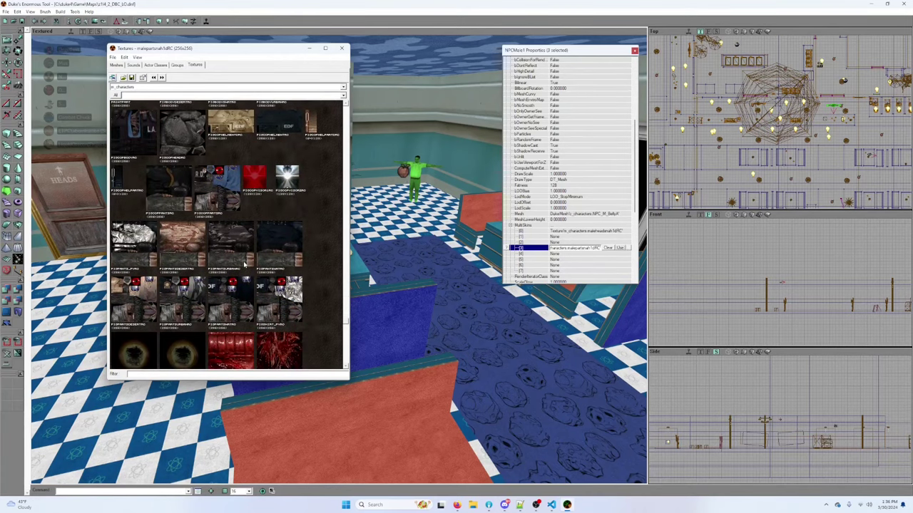
pyautogui.scroll(-4, 244, 265)
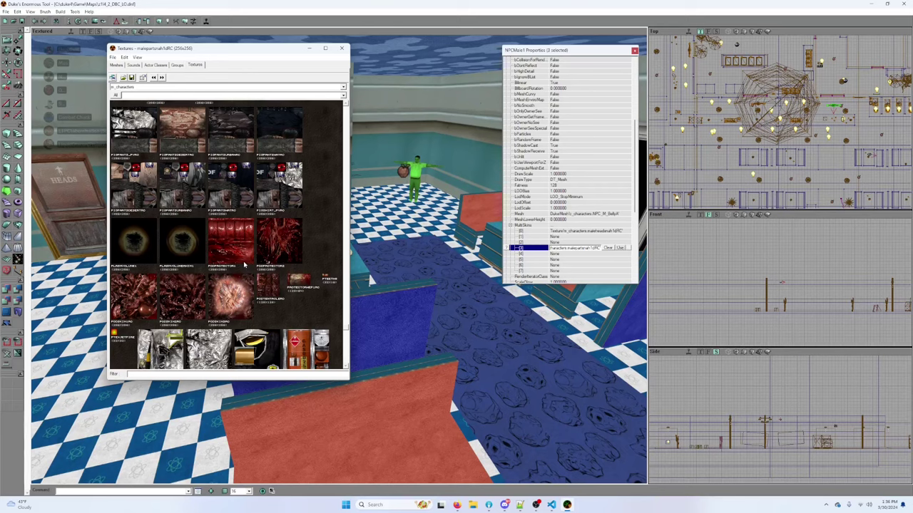
pyautogui.scroll(-3, 245, 265)
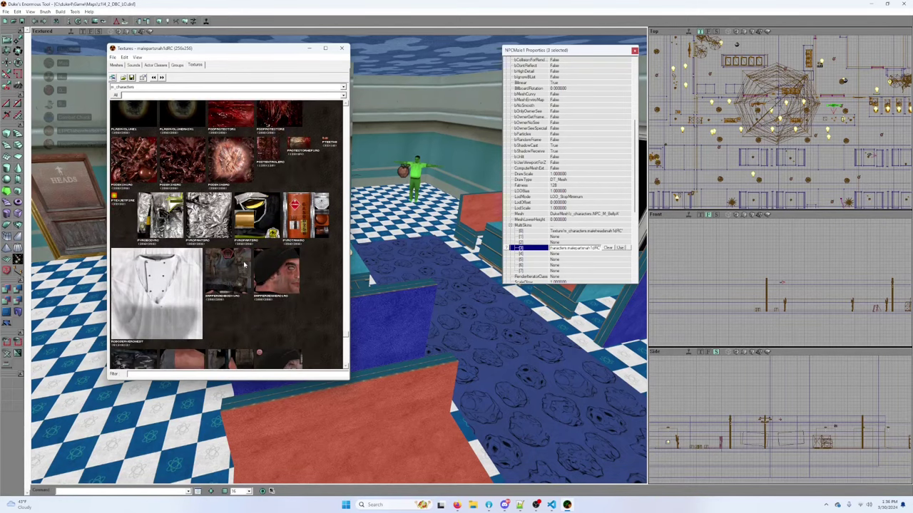
pyautogui.scroll(-1, 244, 266)
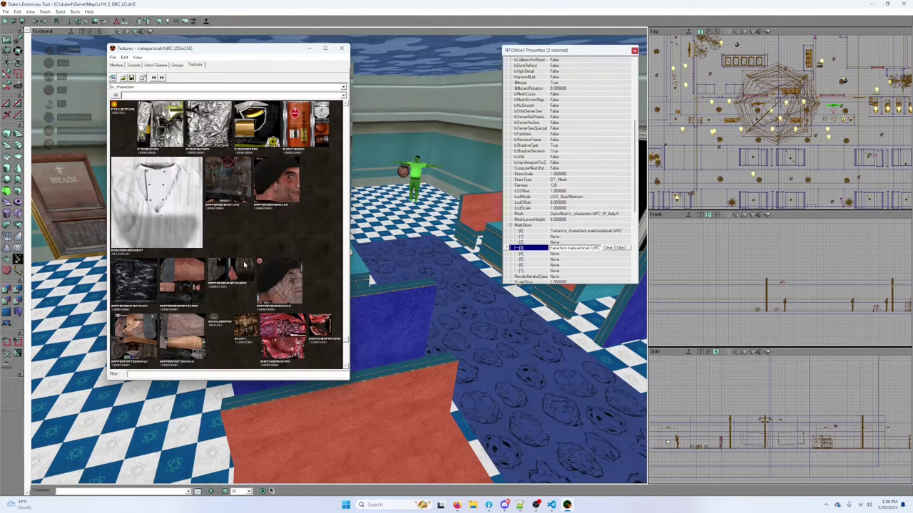
pyautogui.scroll(10, 245, 264)
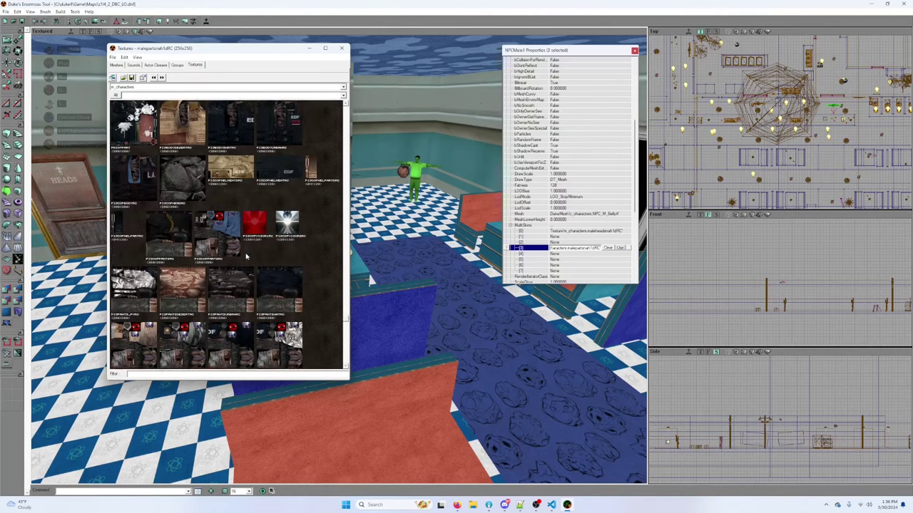
pyautogui.scroll(8, 246, 257)
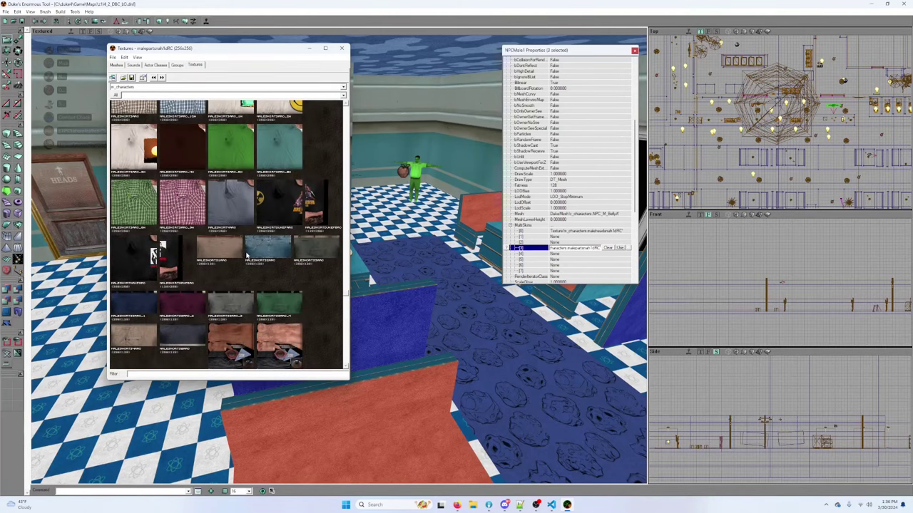
# Step: Deselect the reskinned NPCs and select three other NPCMale1 characters, including those near the Duke Burger doors and the Authorized Personnel Only door
pyautogui.moveTo(392, 226); pyautogui.dragTo(396, 194)
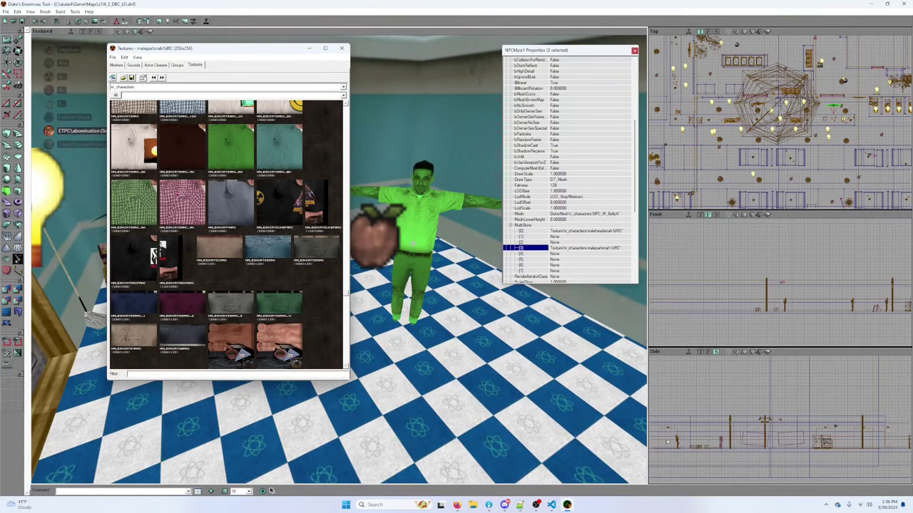
pyautogui.click(434, 269)
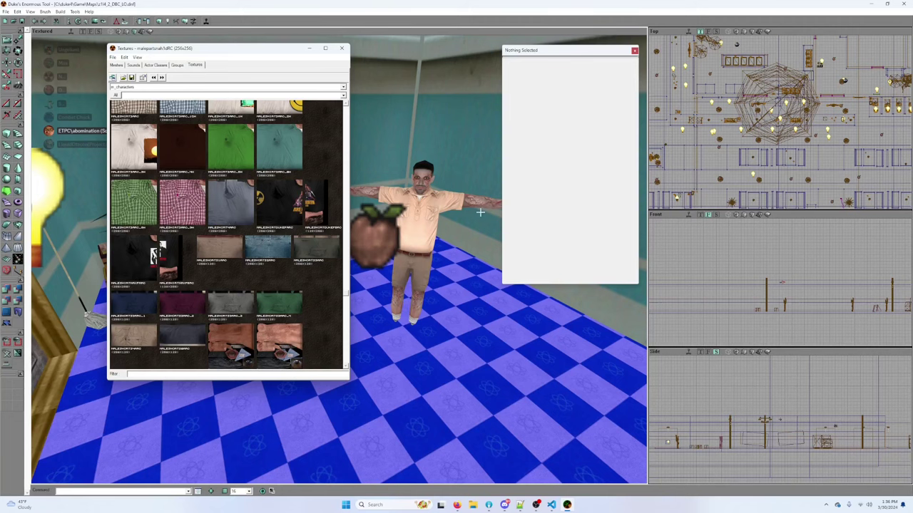
pyautogui.moveTo(457, 290); pyautogui.dragTo(457, 307)
pyautogui.moveTo(427, 321); pyautogui.dragTo(499, 335, button='right')
pyautogui.moveTo(542, 300); pyautogui.dragTo(378, 200)
pyautogui.click(435, 241)
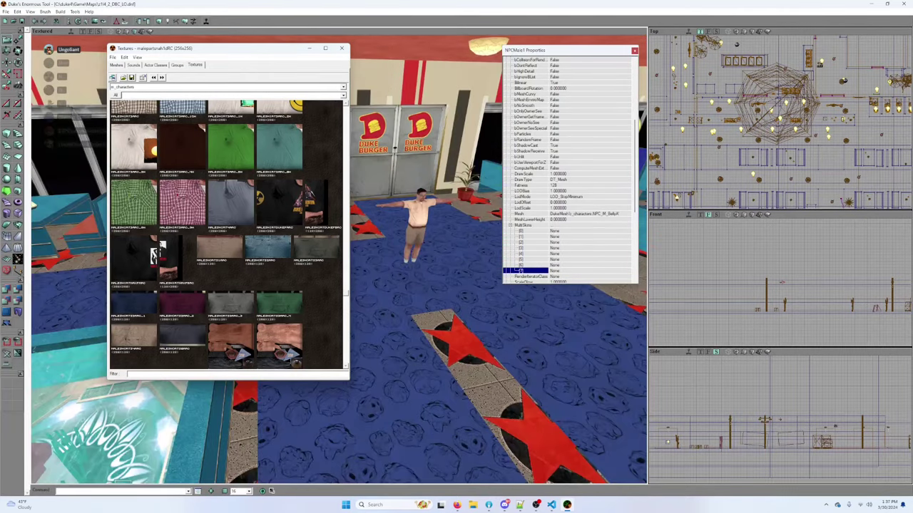
pyautogui.moveTo(422, 230); pyautogui.dragTo(313, 153)
pyautogui.moveTo(385, 307); pyautogui.dragTo(549, 299)
pyautogui.moveTo(428, 307); pyautogui.dragTo(438, 259)
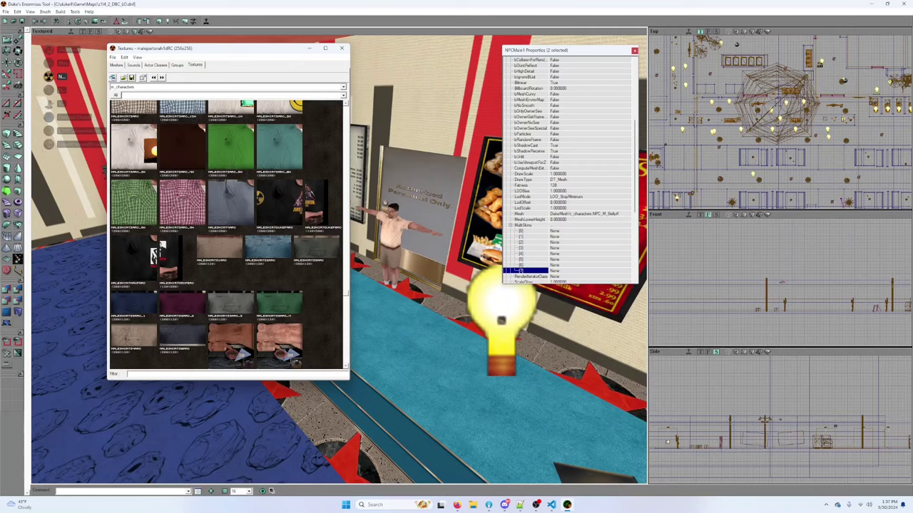
# Step: Try the maleheadsnah5dRC head texture in MultiSkins [0] of the three selected NPCs
pyautogui.scroll(10, 289, 284)
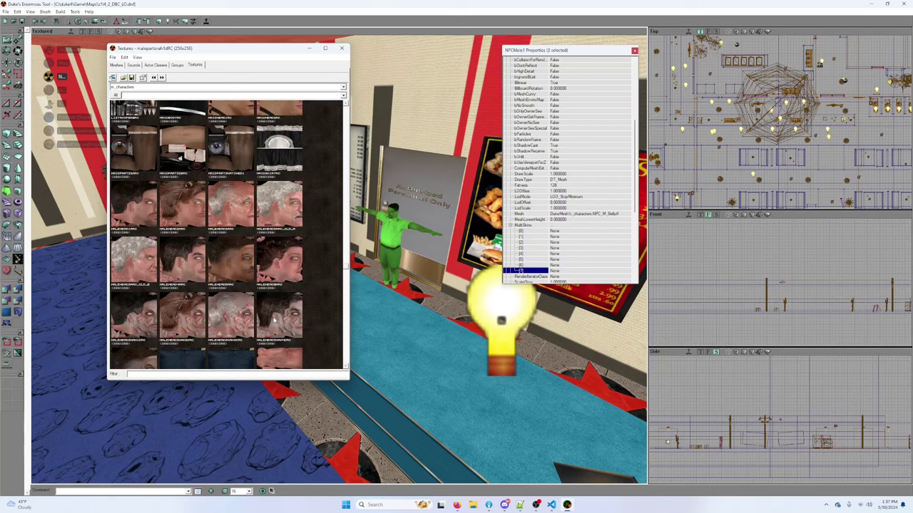
pyautogui.scroll(-1, 274, 321)
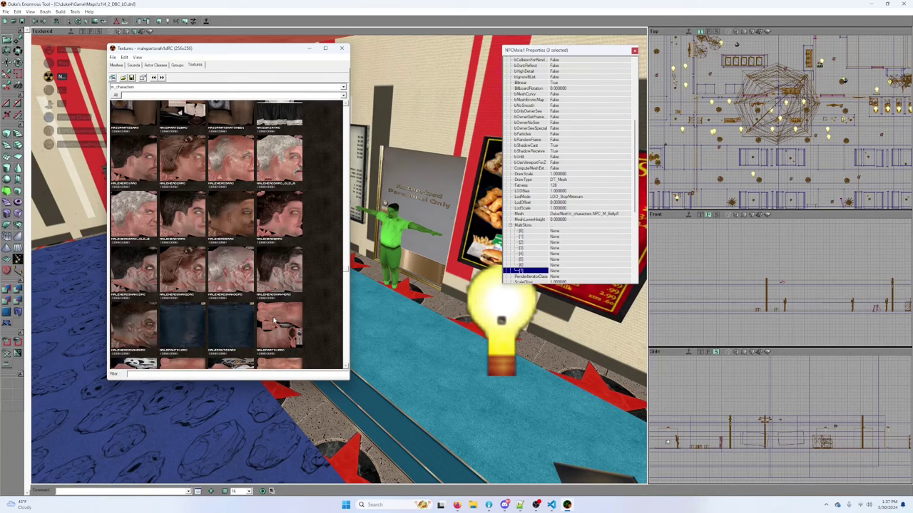
pyautogui.click(146, 330)
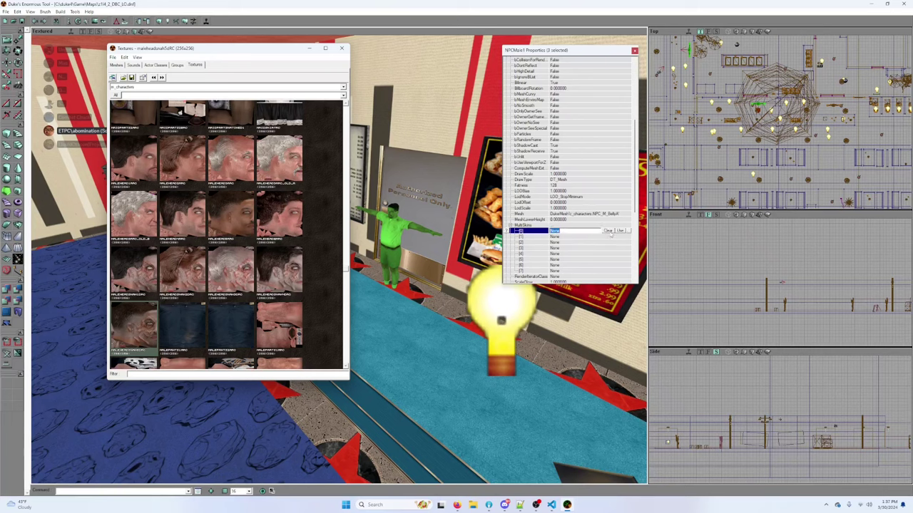
pyautogui.moveTo(434, 258); pyautogui.dragTo(457, 314)
# Step: Compare the male body-parts and clothing textures, and set MultiSkins [0] of the selected NPCs to the maleheadsnah4dRC head
pyautogui.scroll(-1, 260, 273)
pyautogui.scroll(-3, 260, 272)
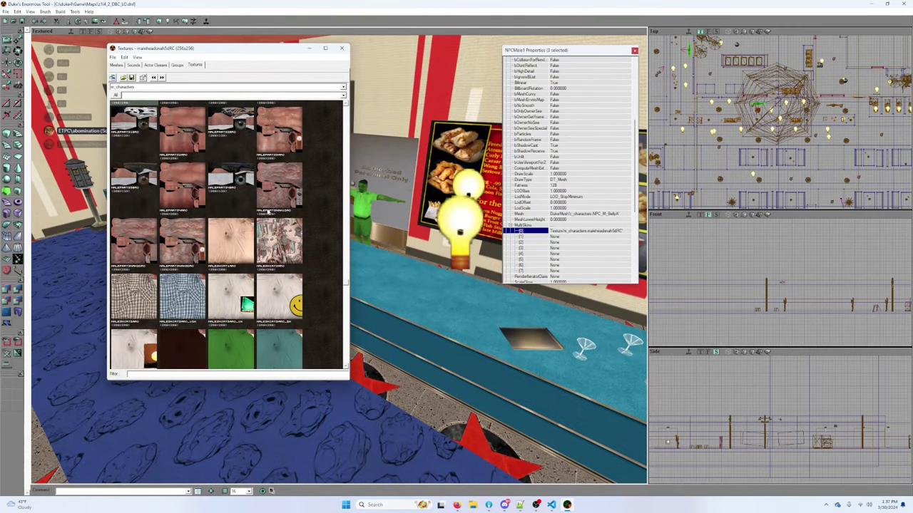
pyautogui.scroll(2, 267, 212)
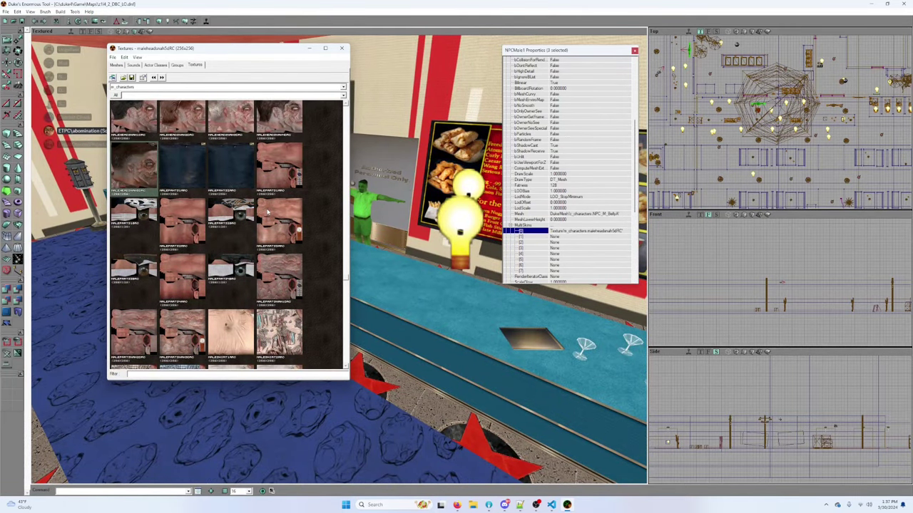
pyautogui.scroll(-2, 267, 212)
pyautogui.scroll(-10, 268, 211)
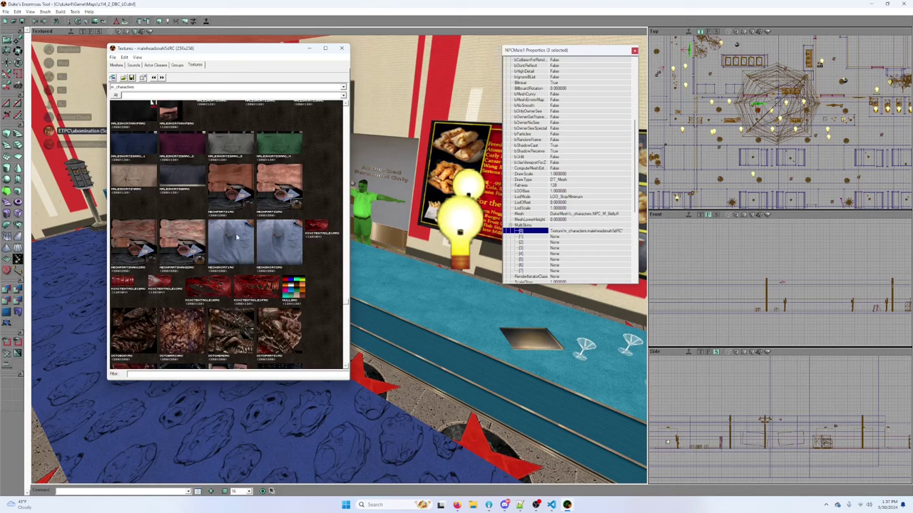
pyautogui.scroll(10, 237, 237)
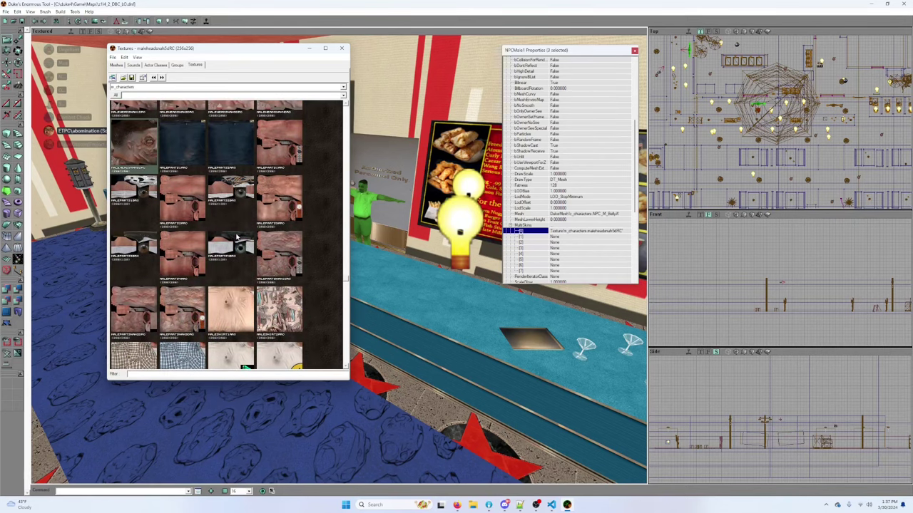
pyautogui.scroll(2, 236, 237)
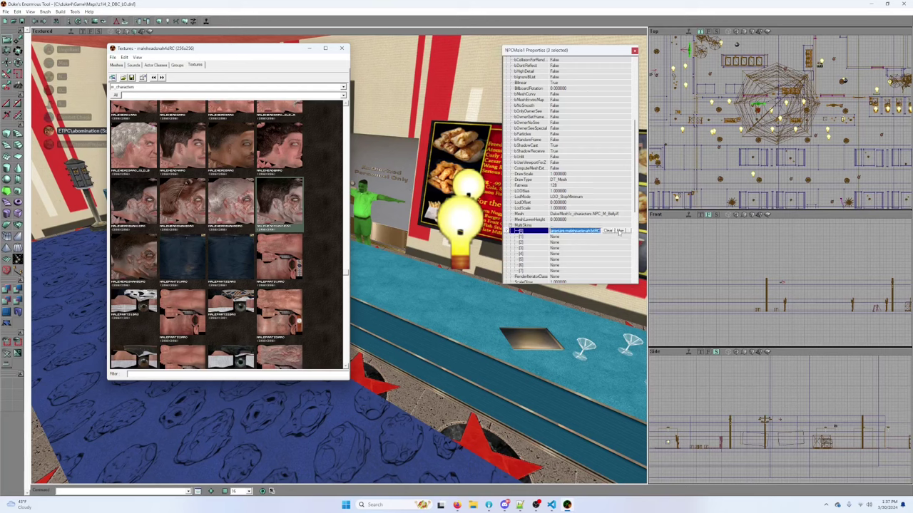
pyautogui.scroll(-1, 286, 246)
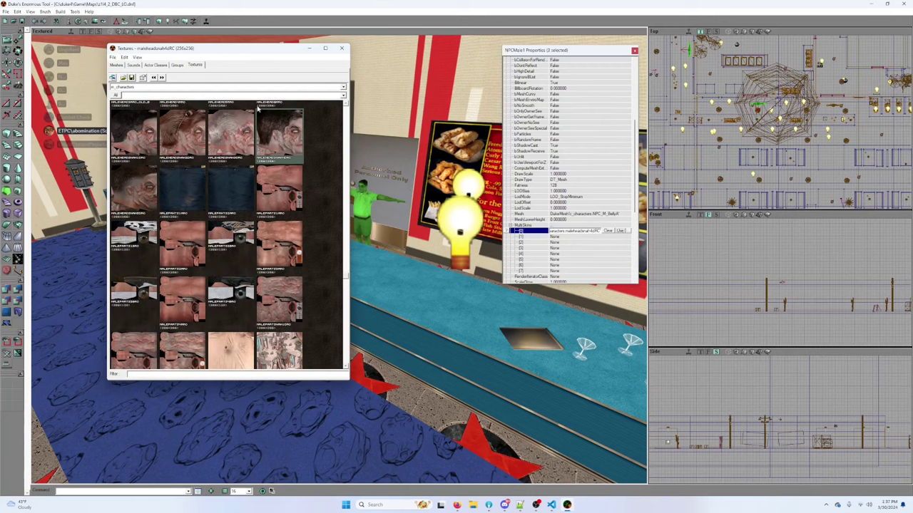
# Step: Assign the malepartsnah3dRC body texture to MultiSkins [3] of the three NPCs, deselect them and close the texture browser
pyautogui.scroll(-3, 234, 238)
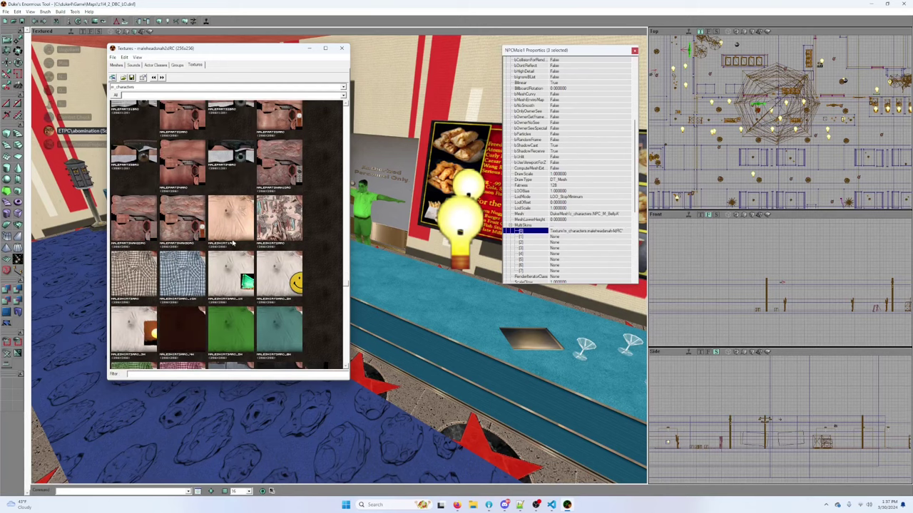
pyautogui.scroll(2, 233, 243)
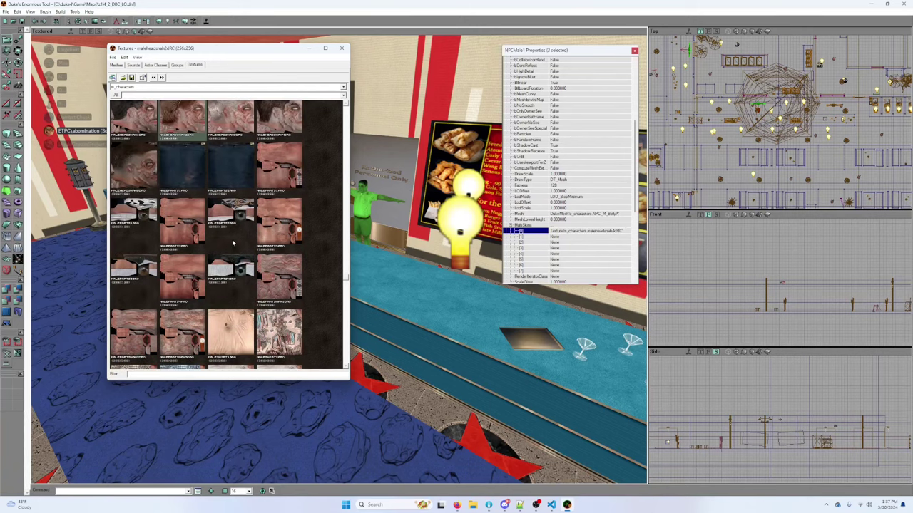
pyautogui.scroll(-1, 233, 243)
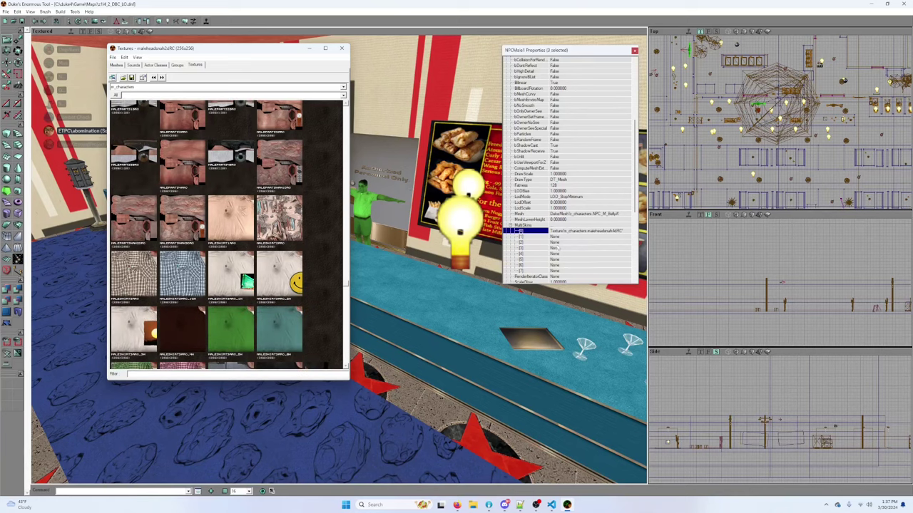
pyautogui.click(574, 242)
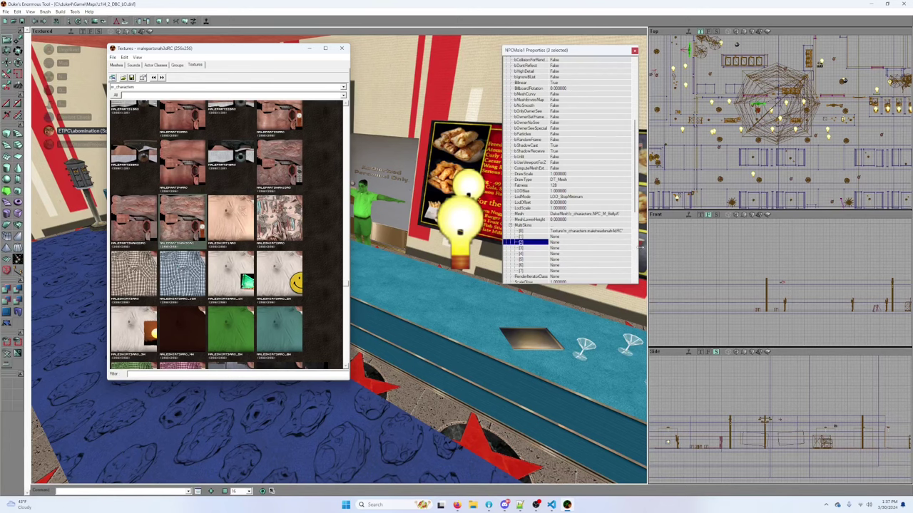
pyautogui.moveTo(378, 275); pyautogui.dragTo(378, 267)
pyautogui.click(389, 257)
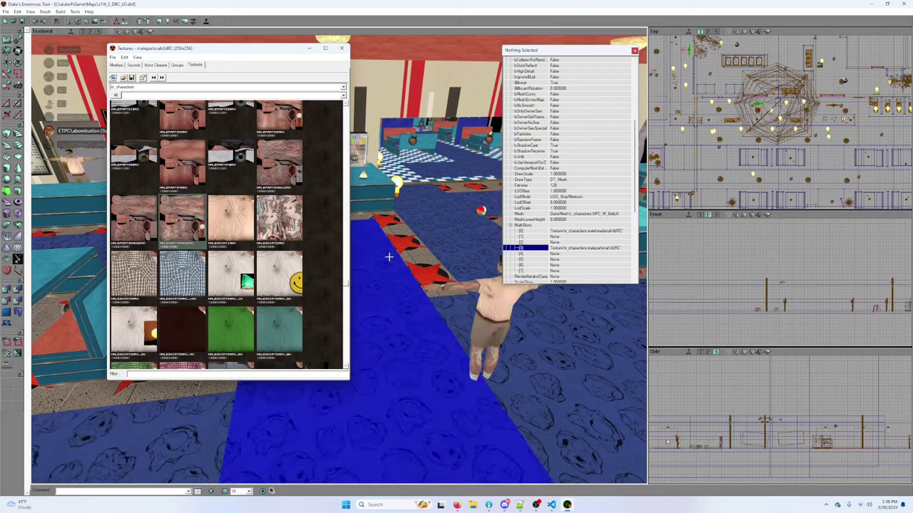
pyautogui.click(343, 49)
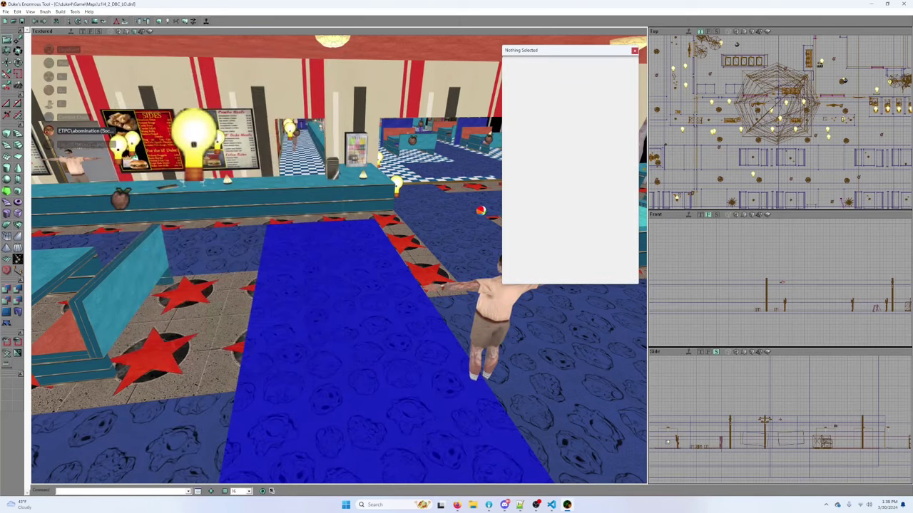
# Step: Select the outdoor PlayerStart near the camouflaged mounds and examine its Display and PlayerStart properties
pyautogui.moveTo(338, 256); pyautogui.dragTo(597, 341)
pyautogui.moveTo(456, 285); pyautogui.dragTo(542, 200)
pyautogui.moveTo(341, 343); pyautogui.dragTo(285, 339)
pyautogui.click(269, 398)
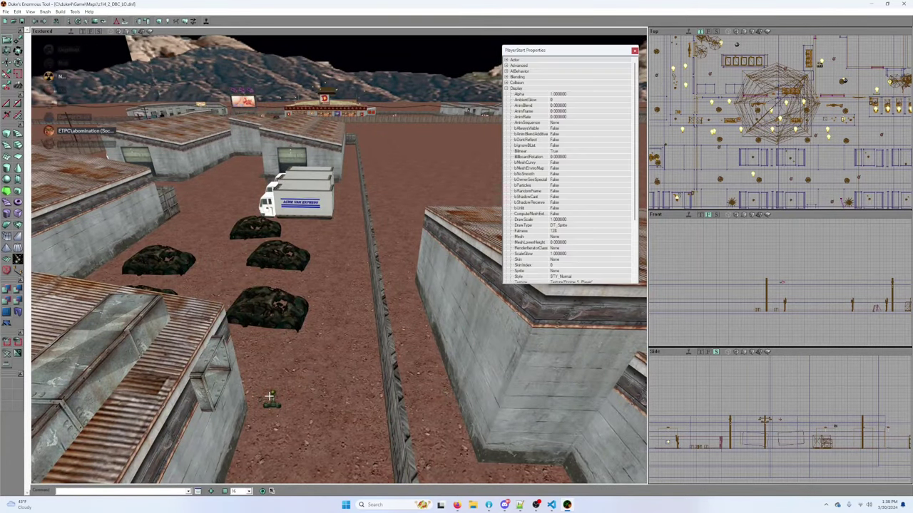
pyautogui.scroll(-5, 599, 181)
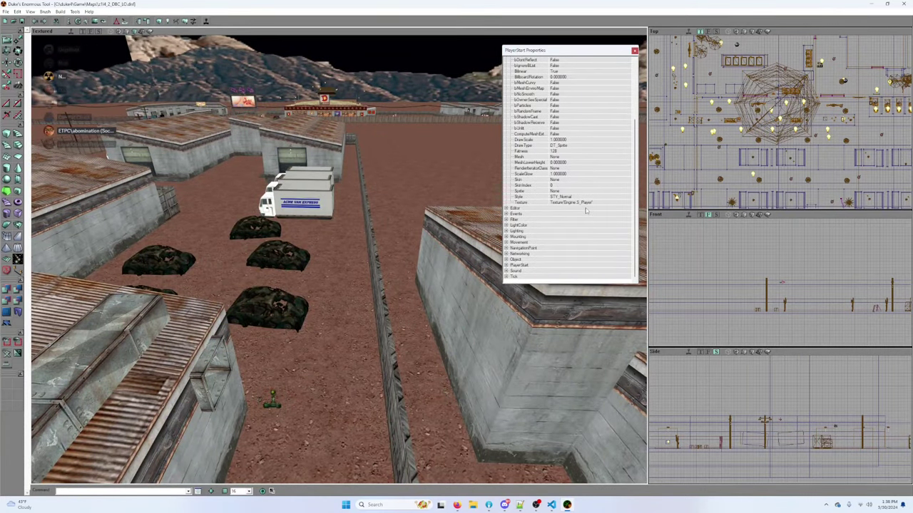
pyautogui.scroll(1, 586, 210)
pyautogui.moveTo(635, 165); pyautogui.dragTo(634, 139)
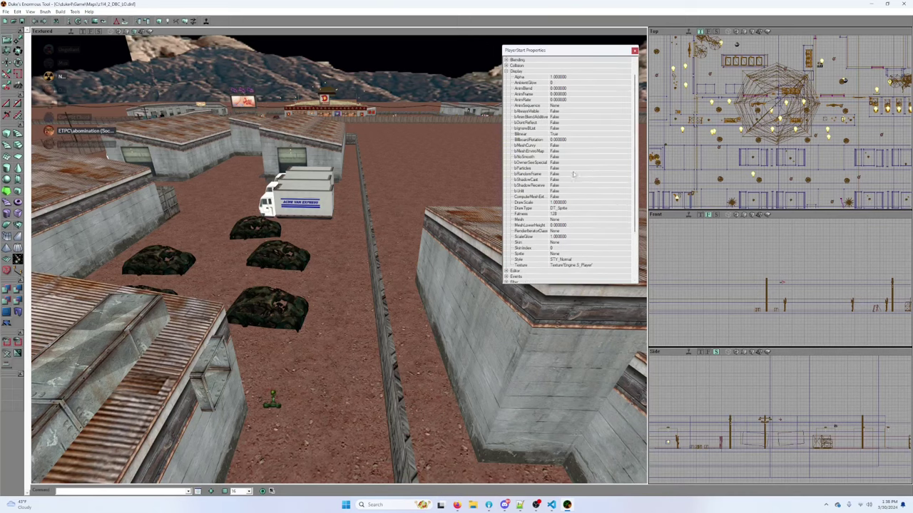
pyautogui.moveTo(634, 174); pyautogui.dragTo(640, 113)
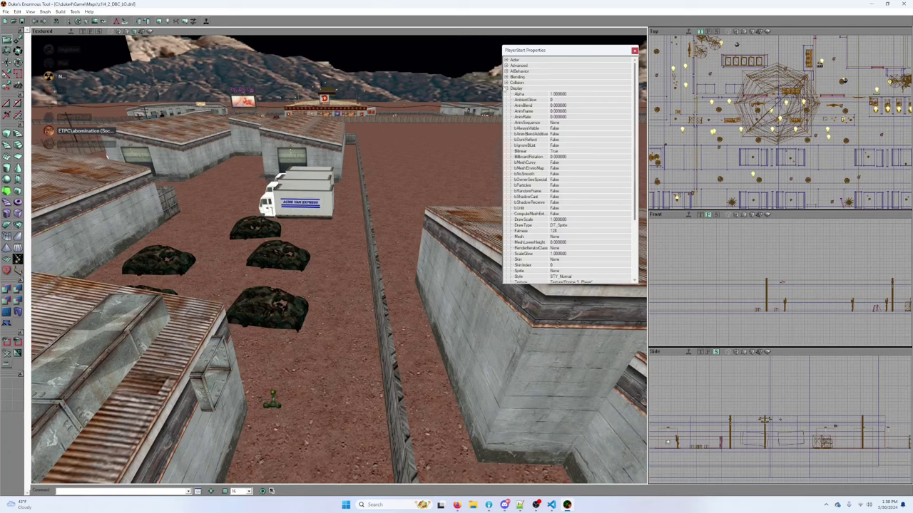
pyautogui.click(507, 88)
pyautogui.click(506, 152)
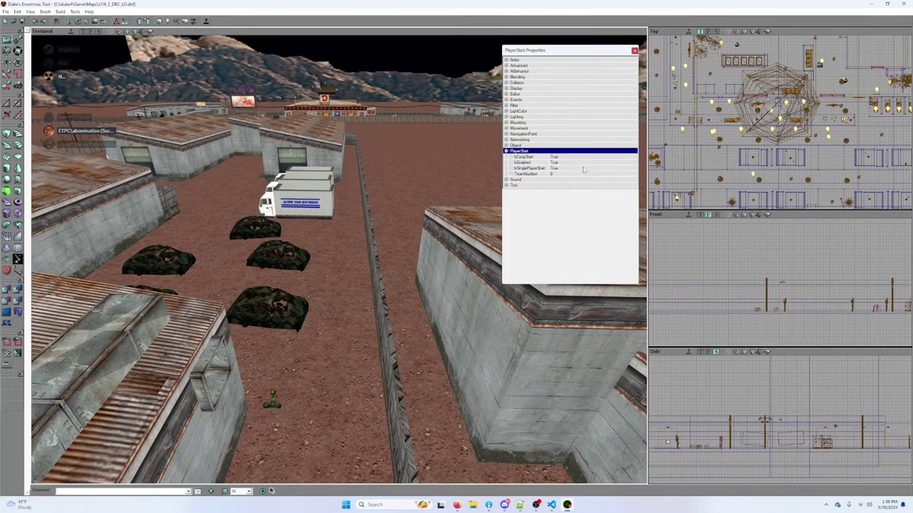
# Step: Launch a play test of the map, accepting Direct3D 8 Support in the first-time configuration and running the game
pyautogui.moveTo(339, 300); pyautogui.dragTo(338, 185)
pyautogui.moveTo(374, 363); pyautogui.dragTo(375, 277)
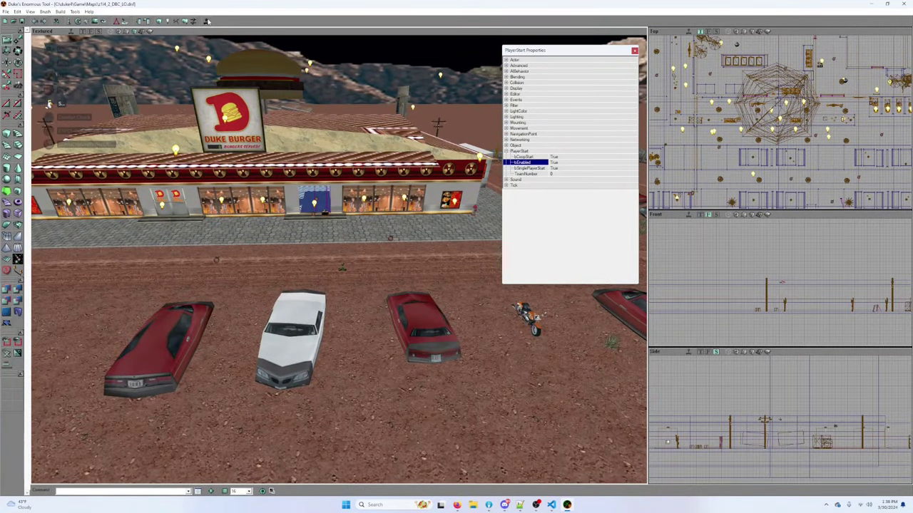
pyautogui.click(207, 21)
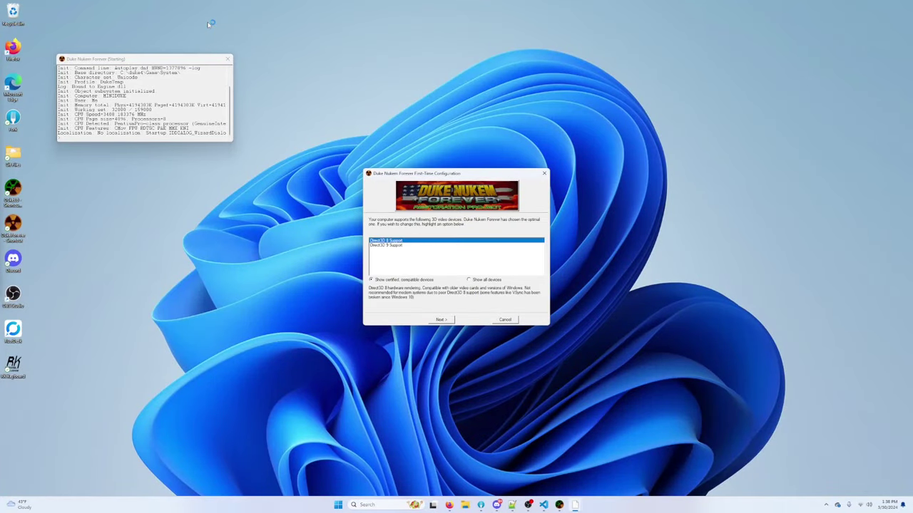
pyautogui.click(442, 320)
pyautogui.click(440, 320)
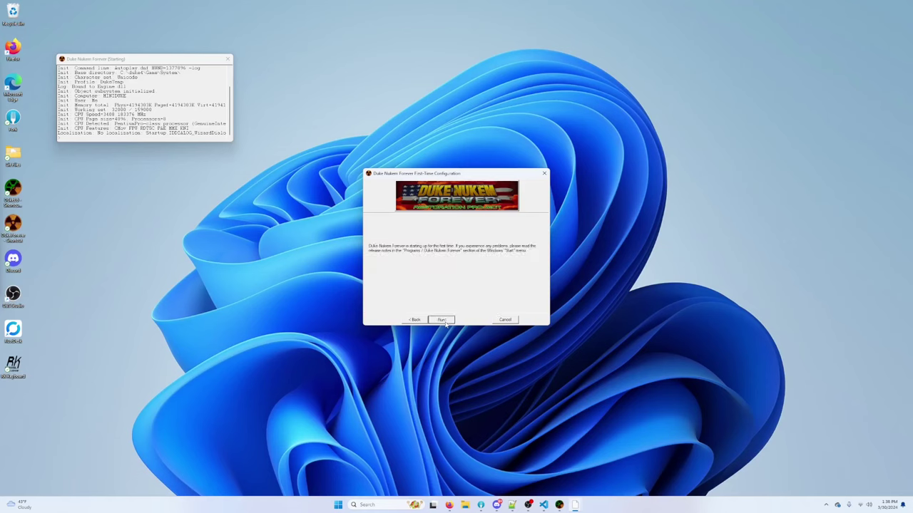
pyautogui.click(440, 320)
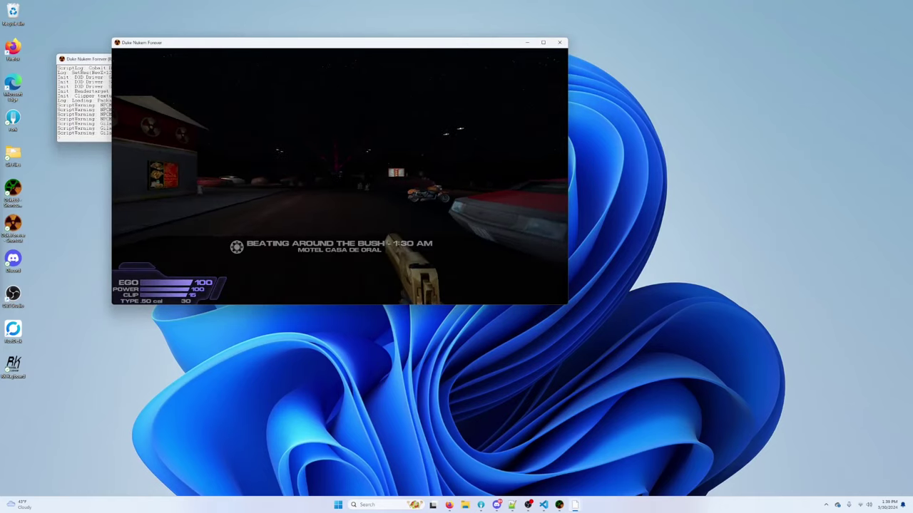
# Step: Reload the pistol, walk from the parking lot to the Duke Burger entrance and open its door
pyautogui.press('r')
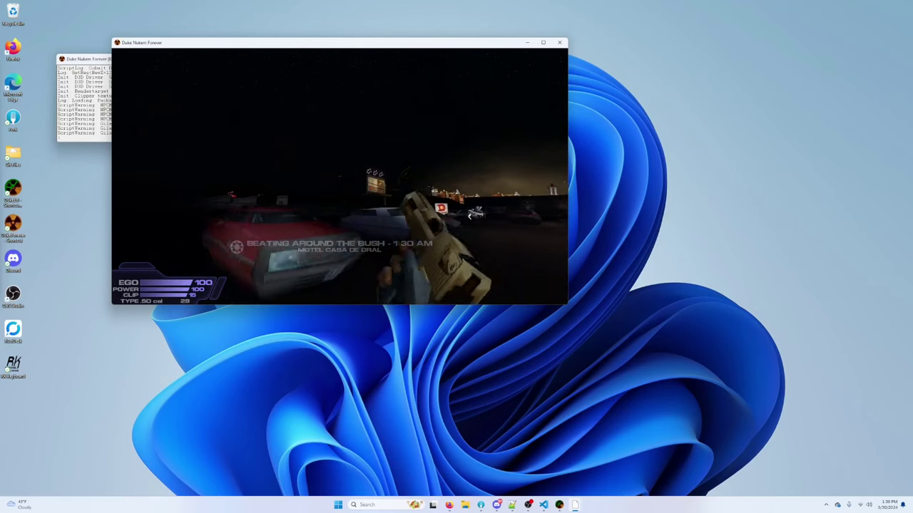
pyautogui.press('w')
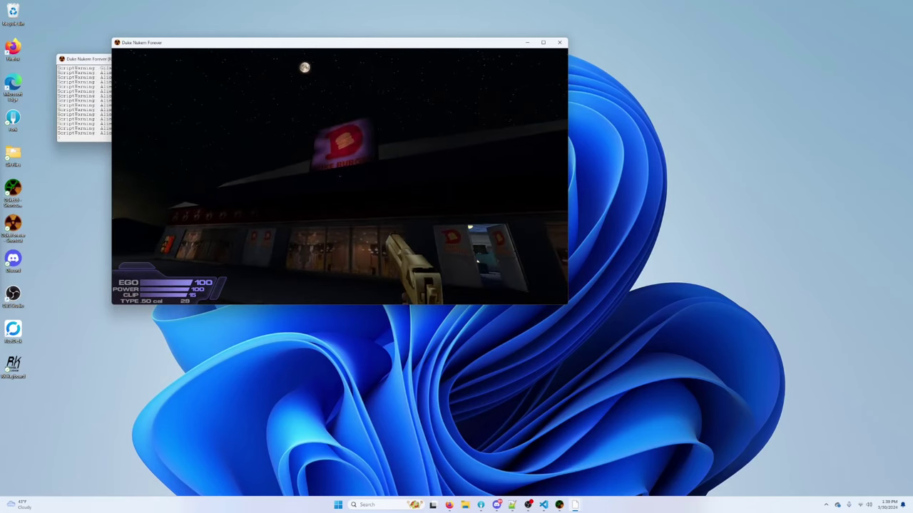
pyautogui.press('a')
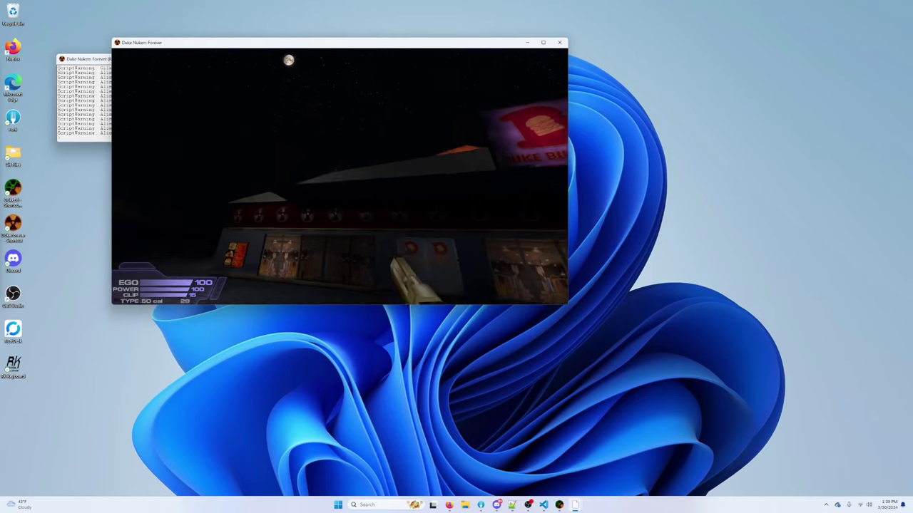
pyautogui.press('w')
pyautogui.press('w')
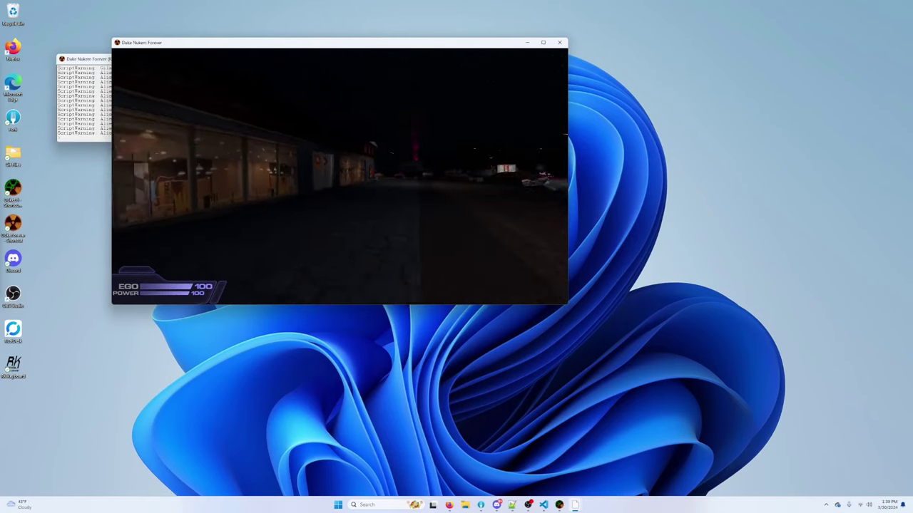
pyautogui.press('w')
pyautogui.press('e')
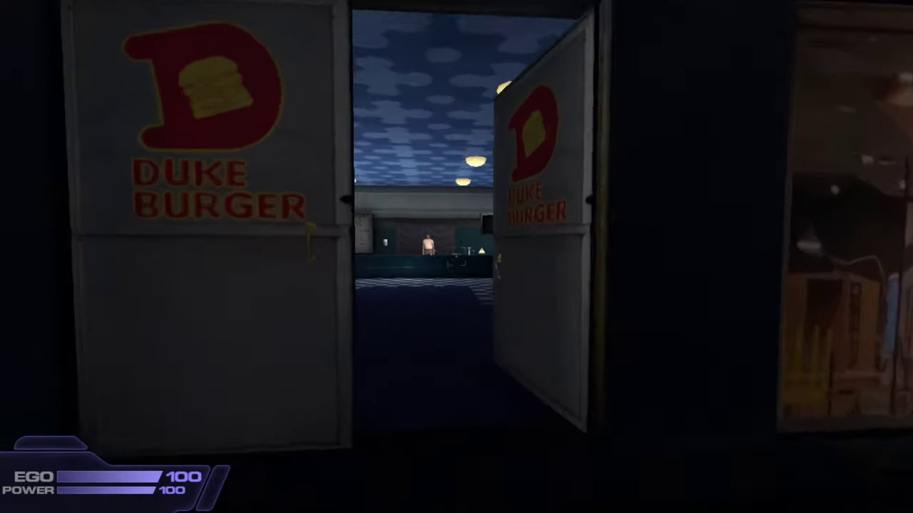
# Step: Enter the diner and inspect up close the NPCs by the double doors behind the counter and in the dark corner
pyautogui.press('w')
pyautogui.press('w')
pyautogui.press('d')
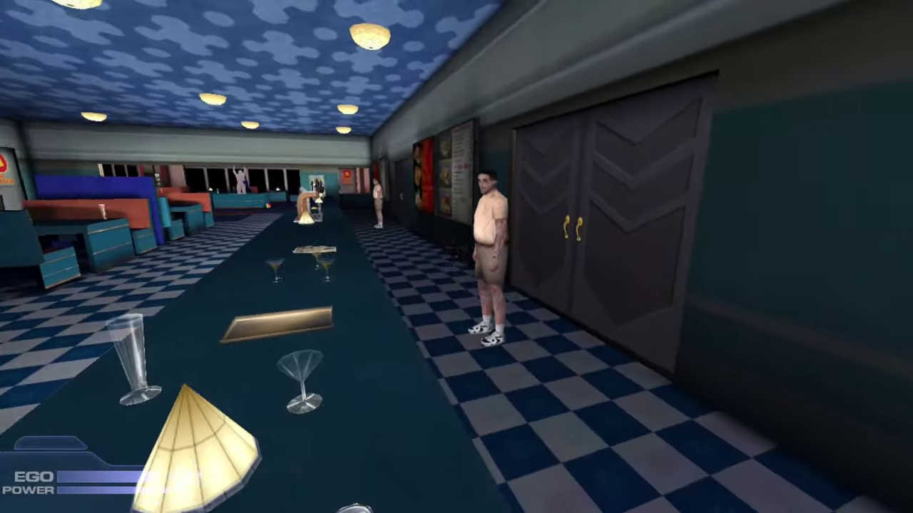
pyautogui.press('w')
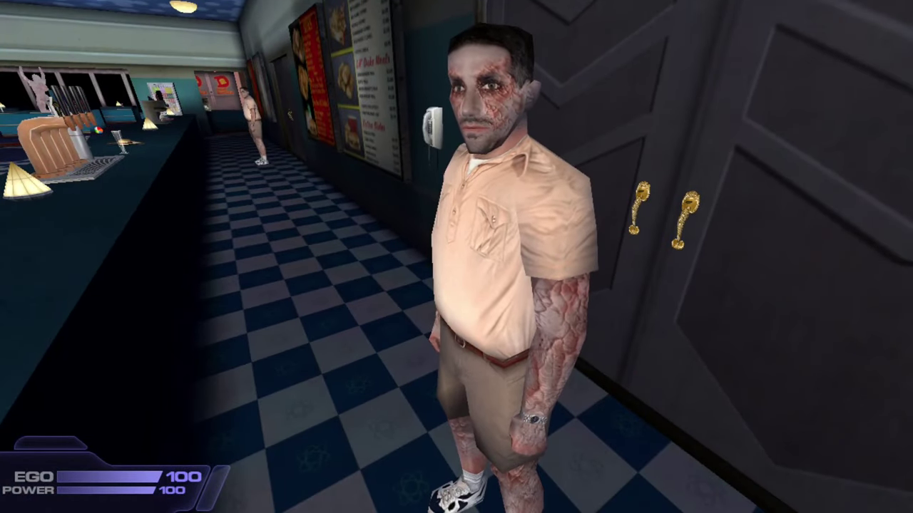
pyautogui.press('s')
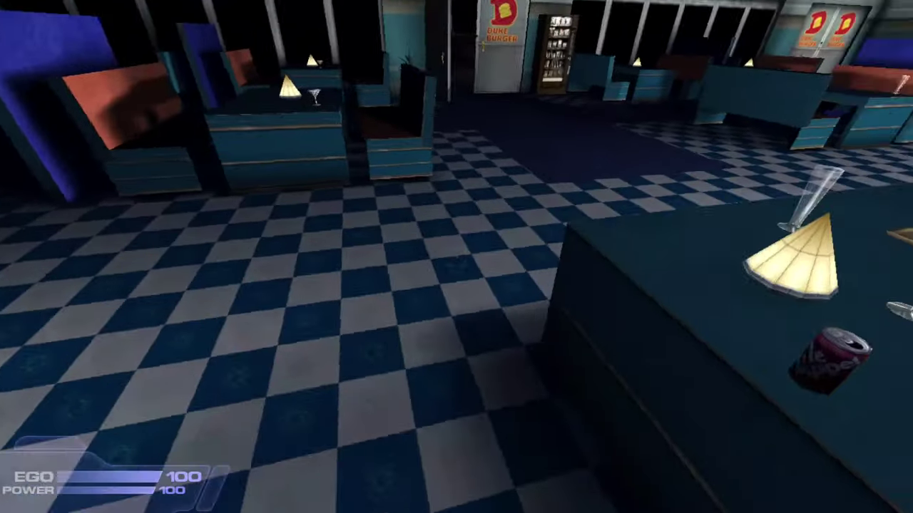
pyautogui.press('w')
pyautogui.press('w')
pyautogui.press('a')
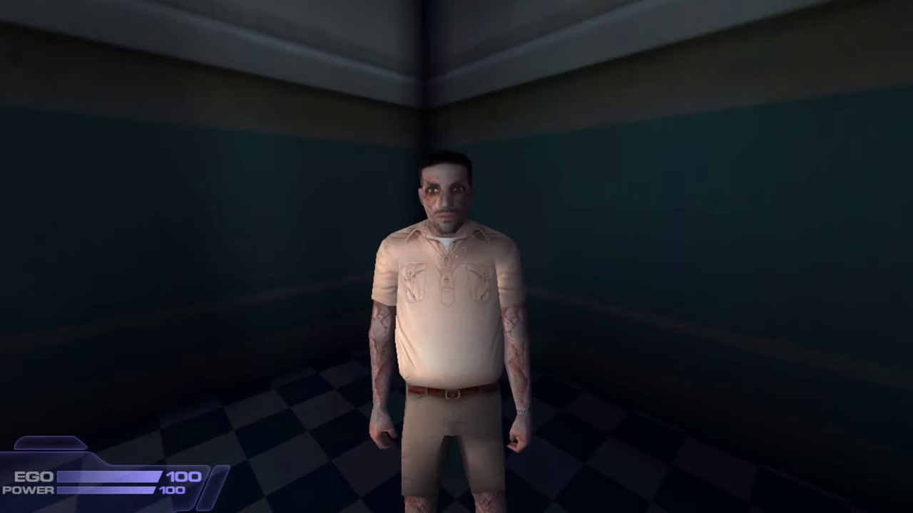
# Step: Cross the blue-ceilinged dining area, jump over the counter and enter the red dining room to view its NPCs
pyautogui.press('w')
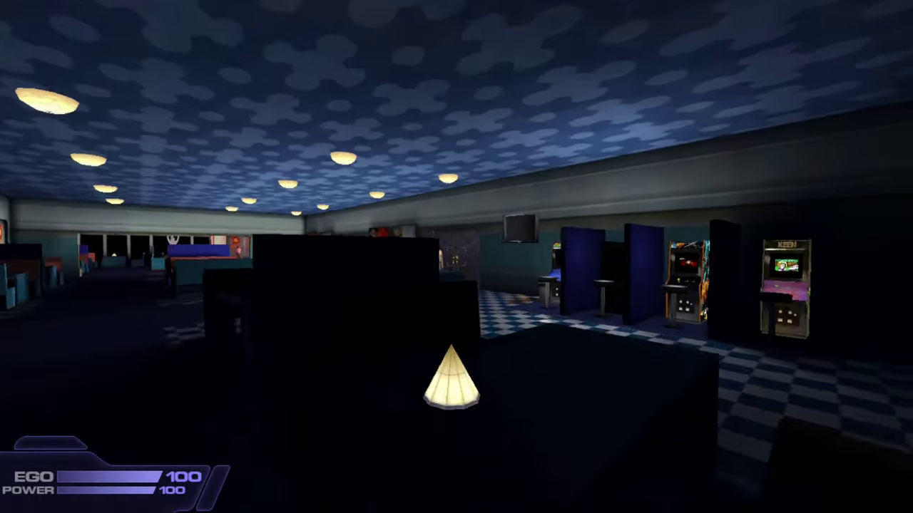
pyautogui.press('w')
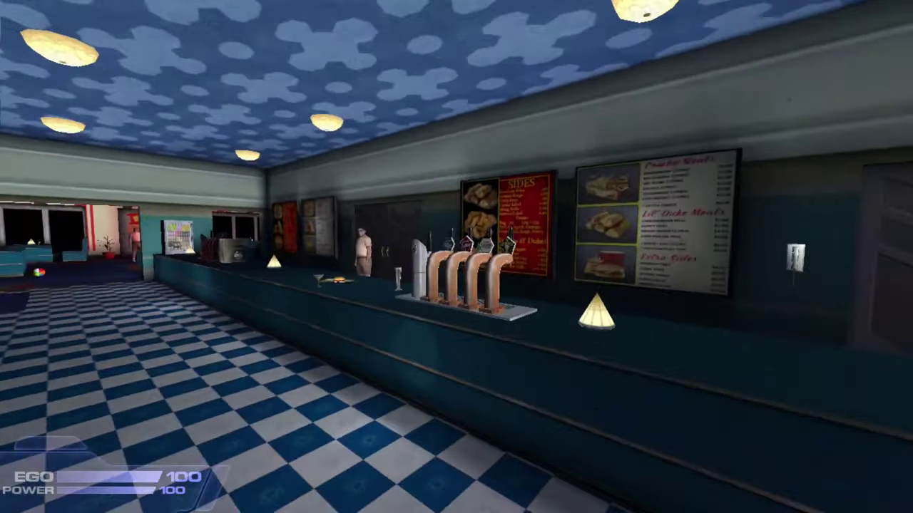
pyautogui.press('w')
pyautogui.press('space')
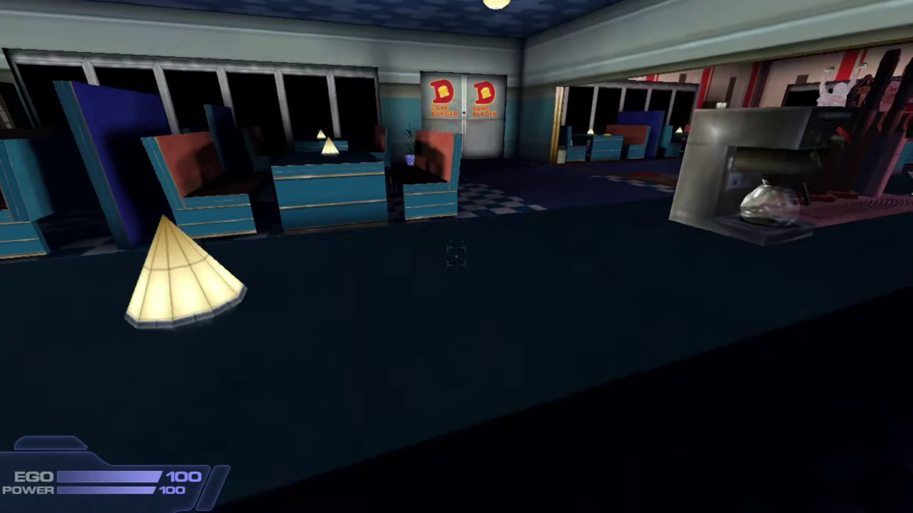
pyautogui.press('space')
pyautogui.press('w')
pyautogui.press('w')
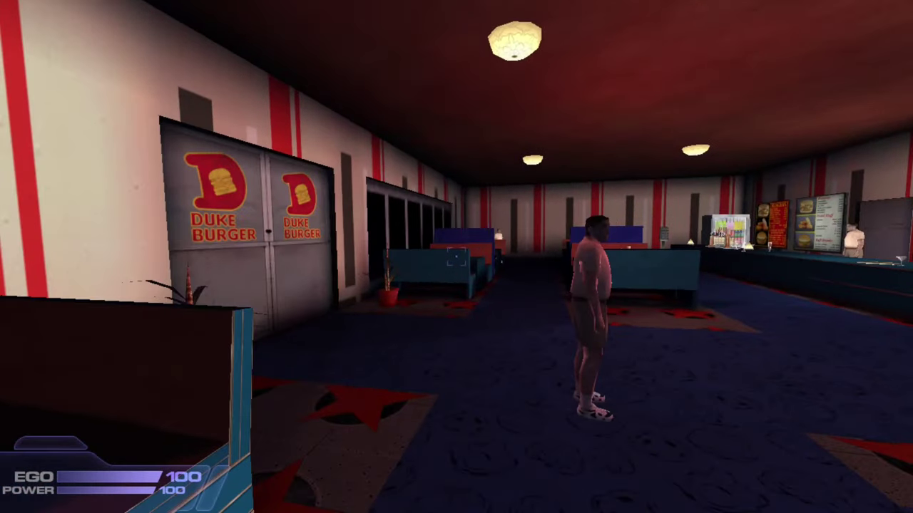
# Step: Check the NPCs at the Authorized Personnel Only door and in the far corner of the red dining room
pyautogui.press('w')
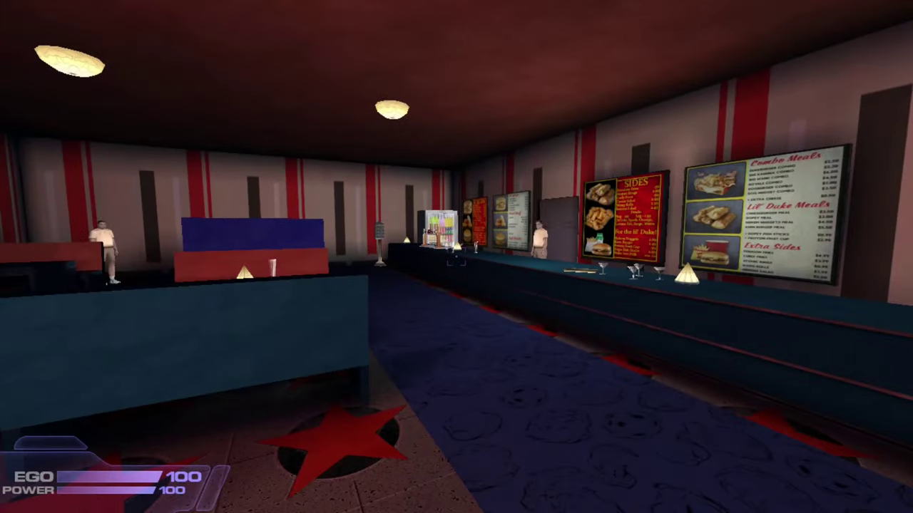
pyautogui.press('w')
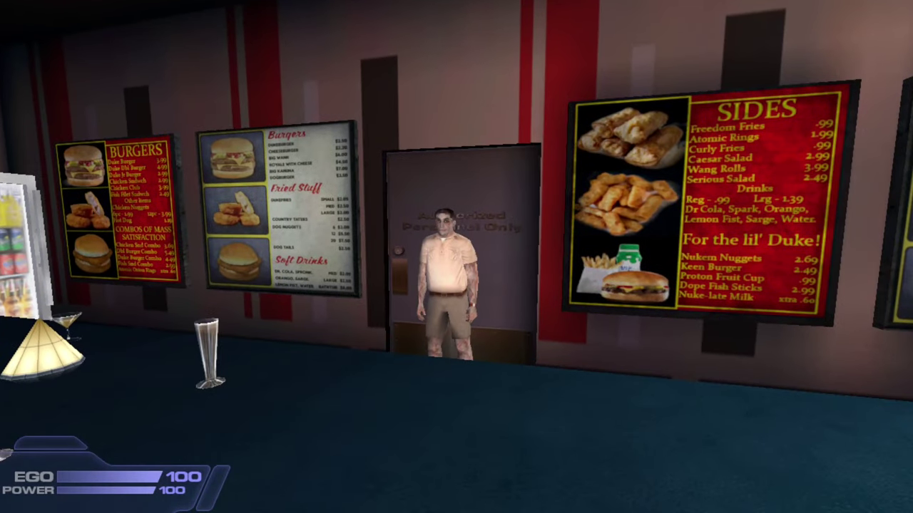
pyautogui.press('w')
pyautogui.press('space')
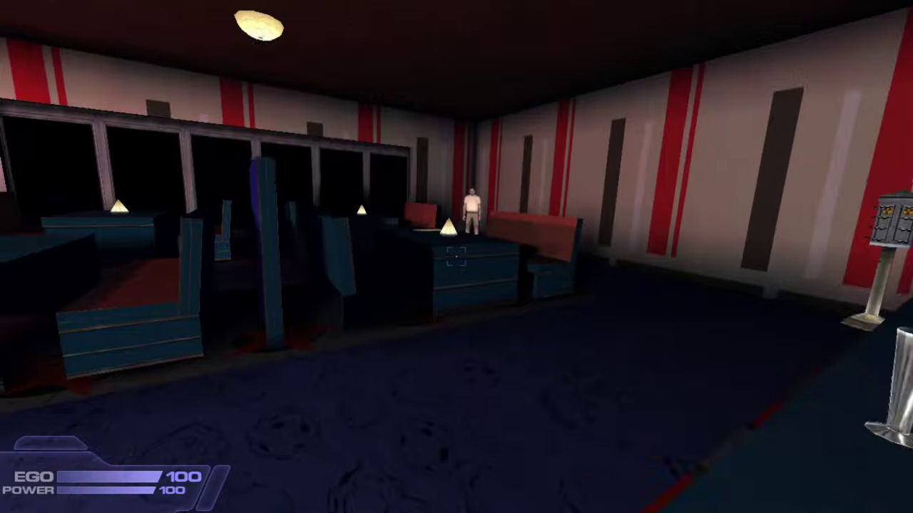
pyautogui.press('w')
pyautogui.press('w')
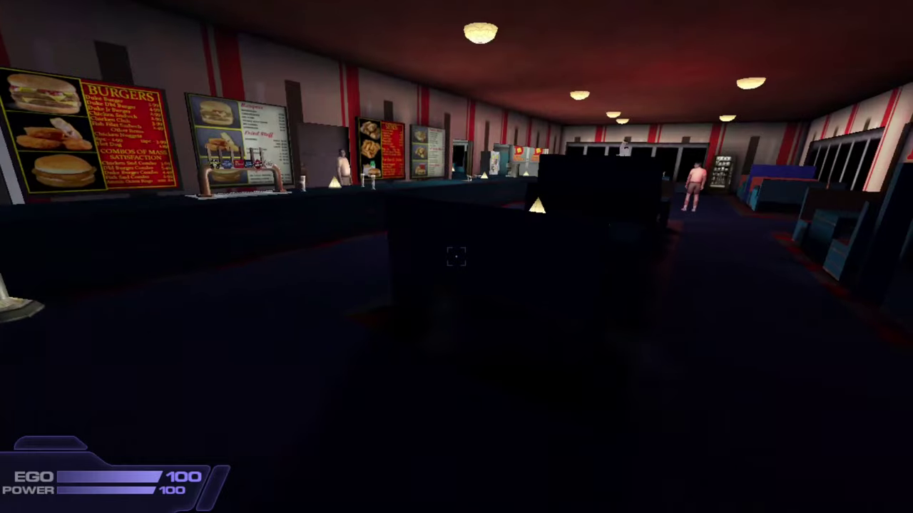
# Step: Walk back through the red dining room into the blue-ceilinged one, checking the NPC placement from the booths
pyautogui.press('w')
pyautogui.press('w')
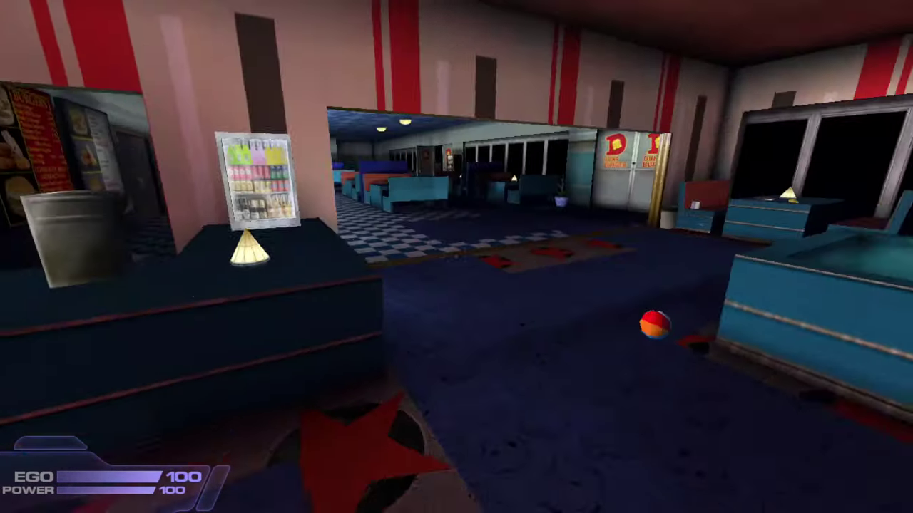
pyautogui.press('w')
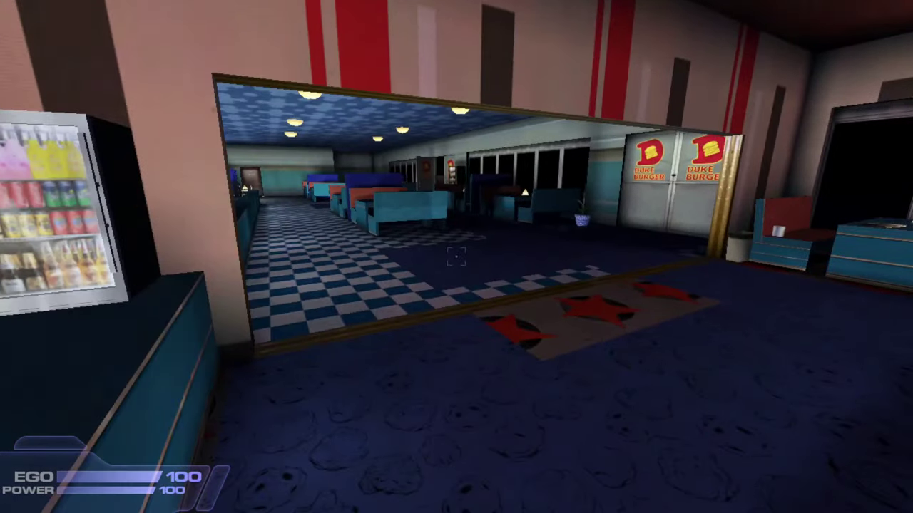
pyautogui.press('w')
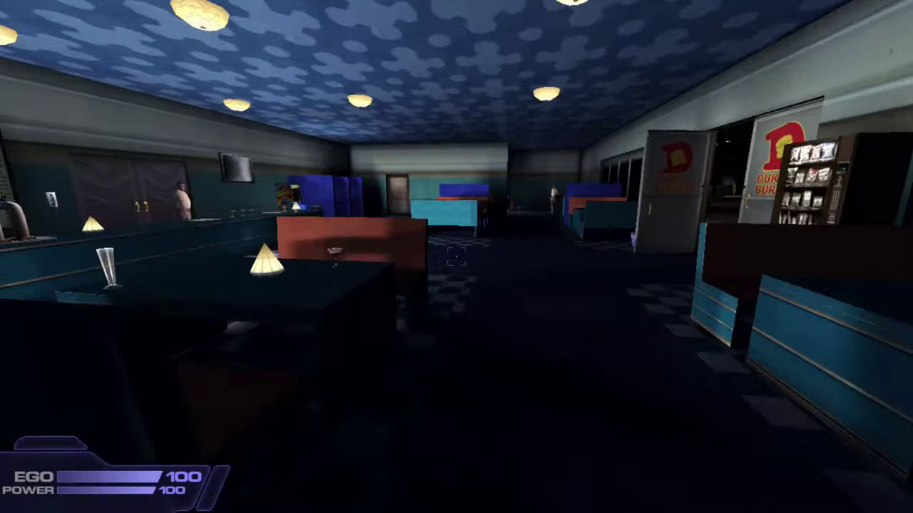
pyautogui.press('w')
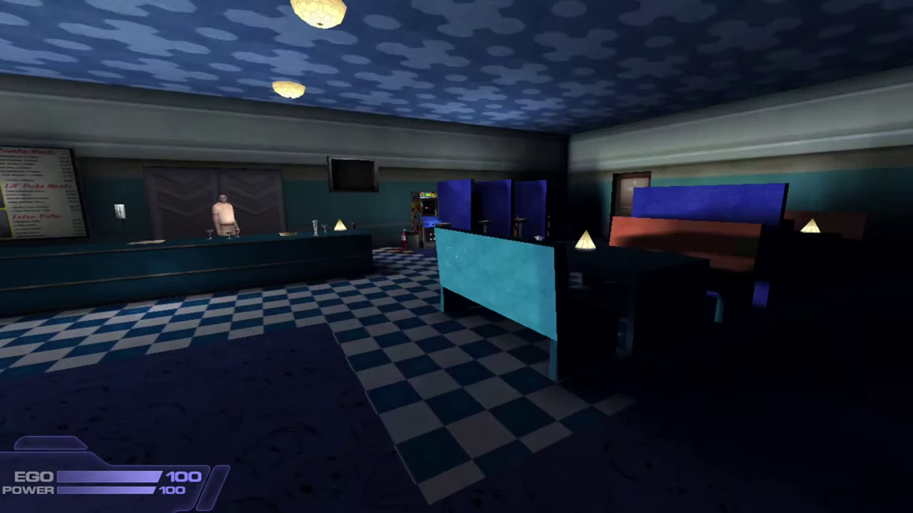
# Step: Walk behind the long counter past the employee NPCs and look over both dining rooms from there
pyautogui.press('w')
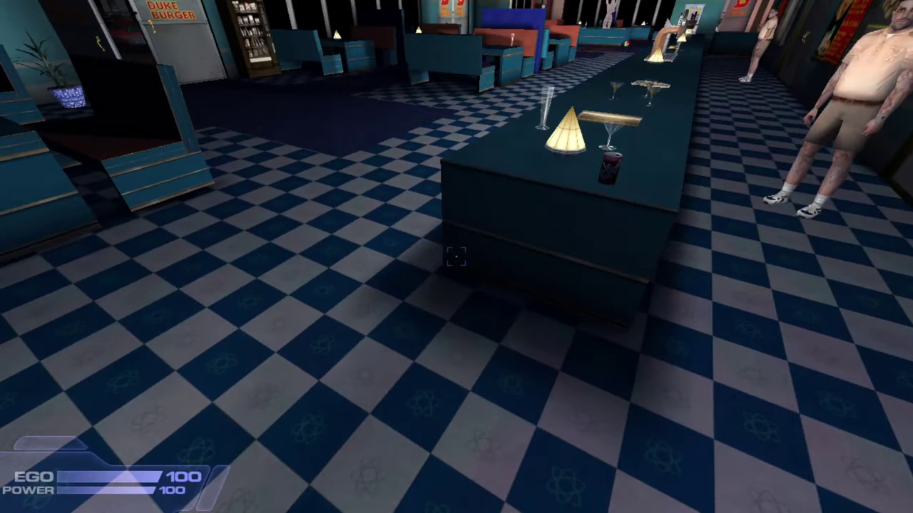
pyautogui.press('w')
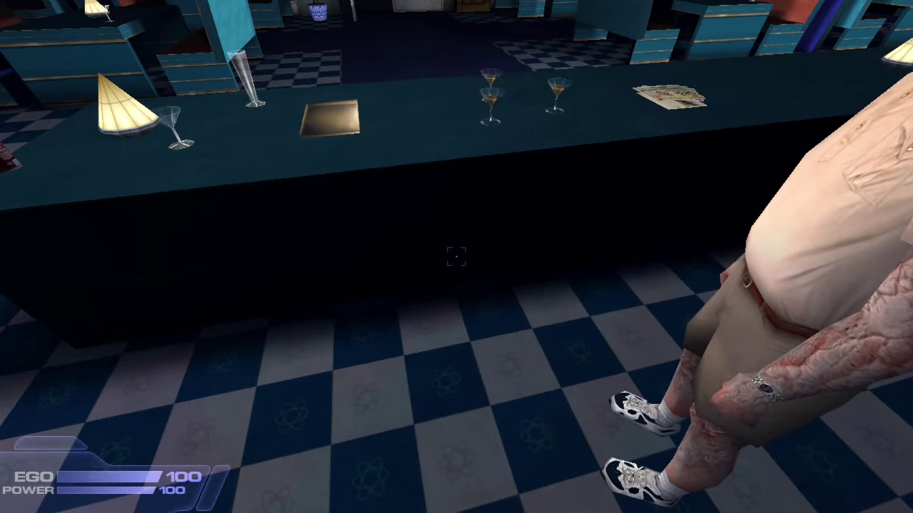
pyautogui.press('w')
pyautogui.press('w')
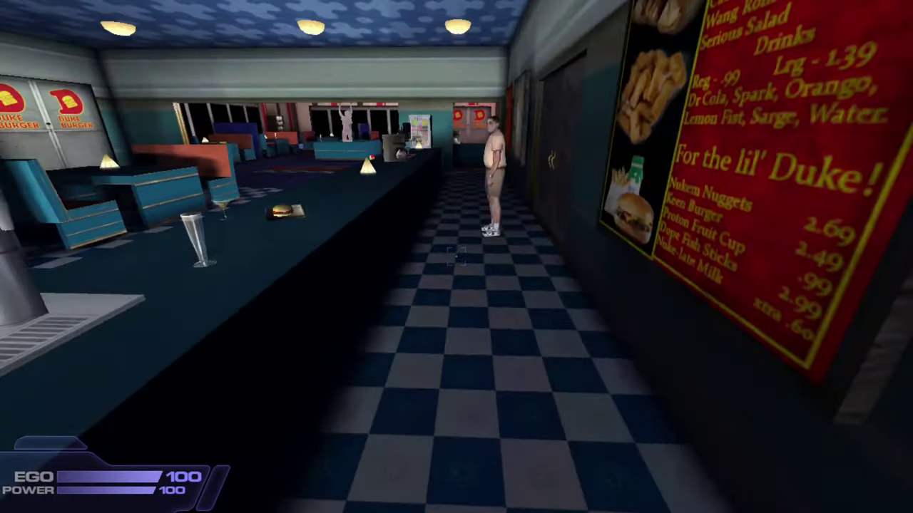
pyautogui.press('w')
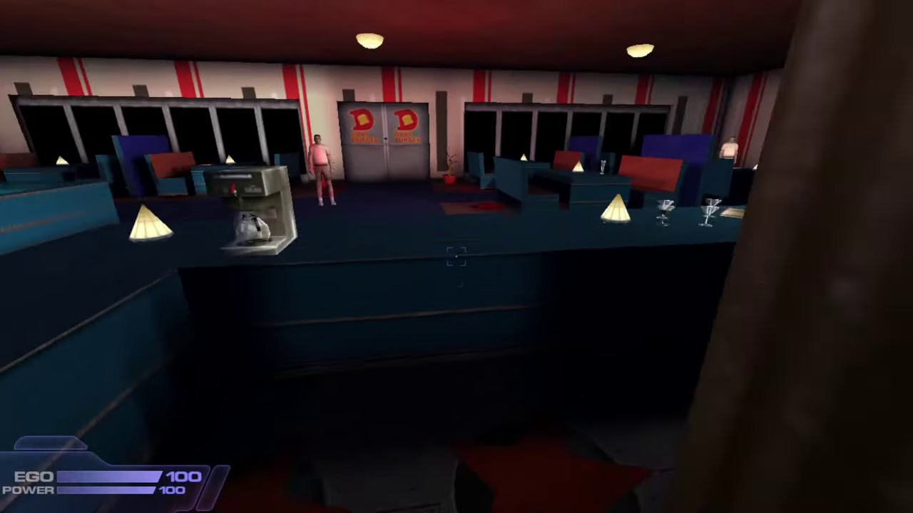
pyautogui.press('w')
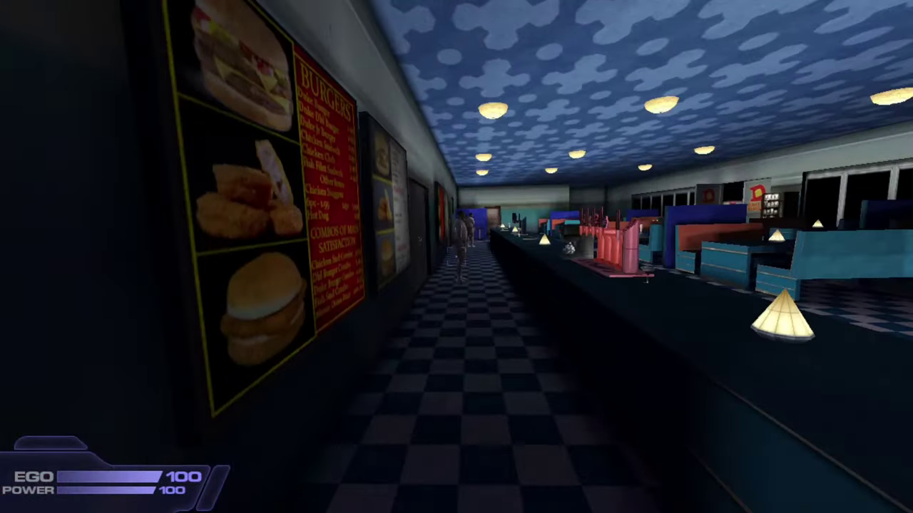
# Step: Look into the kitchen, walk back along the counter to the Bio Menace arcade machine, and end the play test
pyautogui.press('e')
pyautogui.press('w')
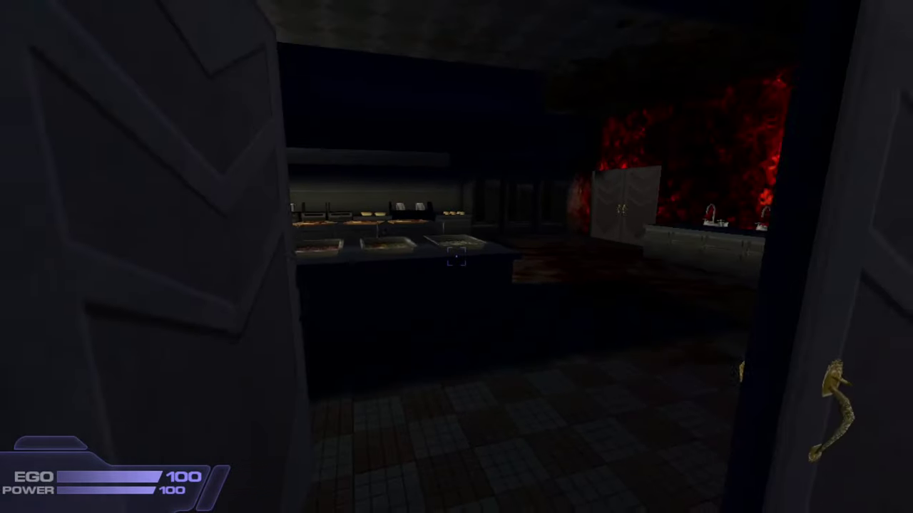
pyautogui.press('w')
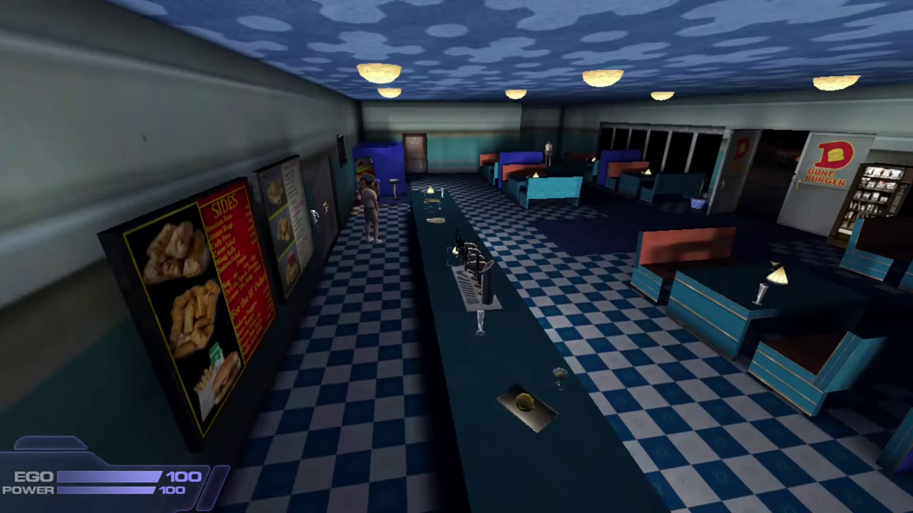
pyautogui.press('w')
pyautogui.press('w')
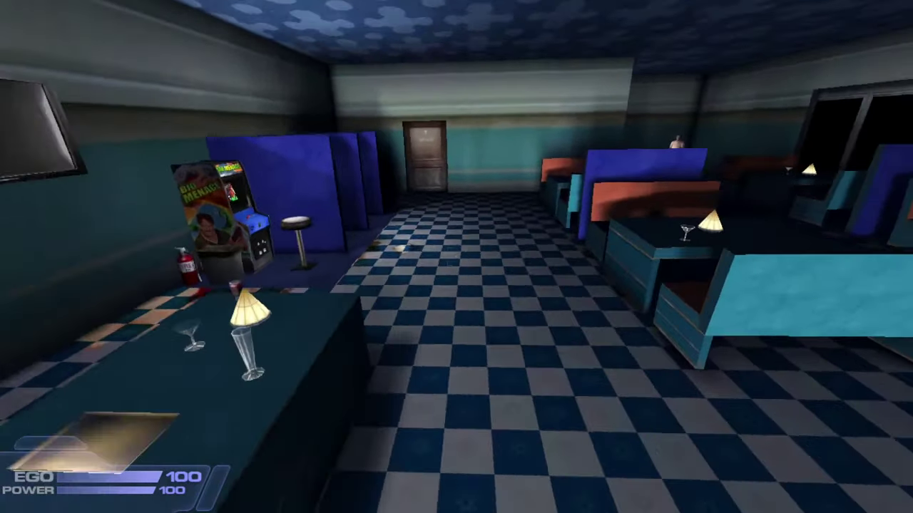
pyautogui.press('s')
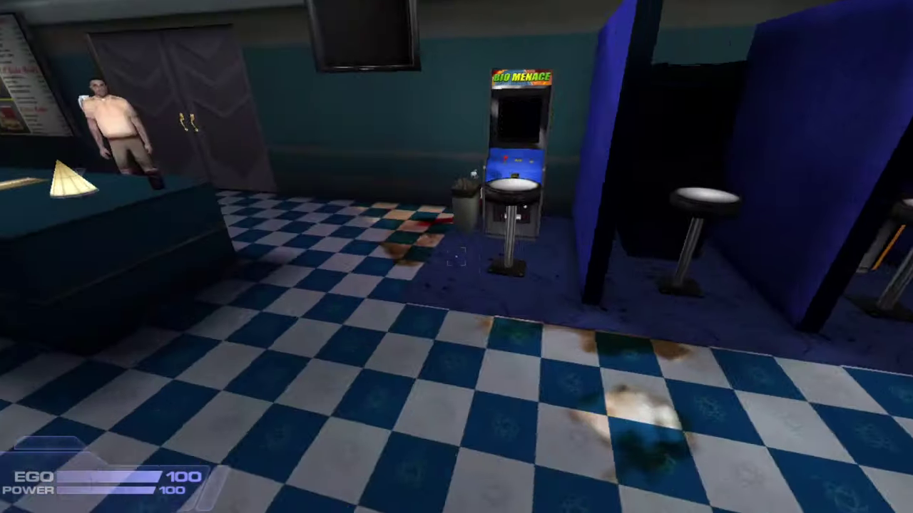
pyautogui.press('Escape')
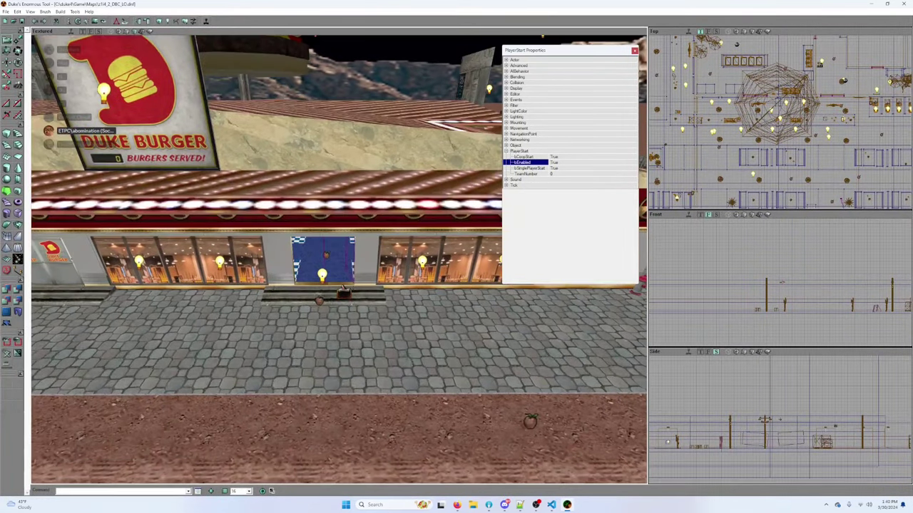
# Step: Select the decal bomb in the purple-carpeted room behind the counter to bring up its properties
pyautogui.moveTo(339, 259); pyautogui.dragTo(339, 378, button='right')
pyautogui.moveTo(339, 377); pyautogui.dragTo(298, 57)
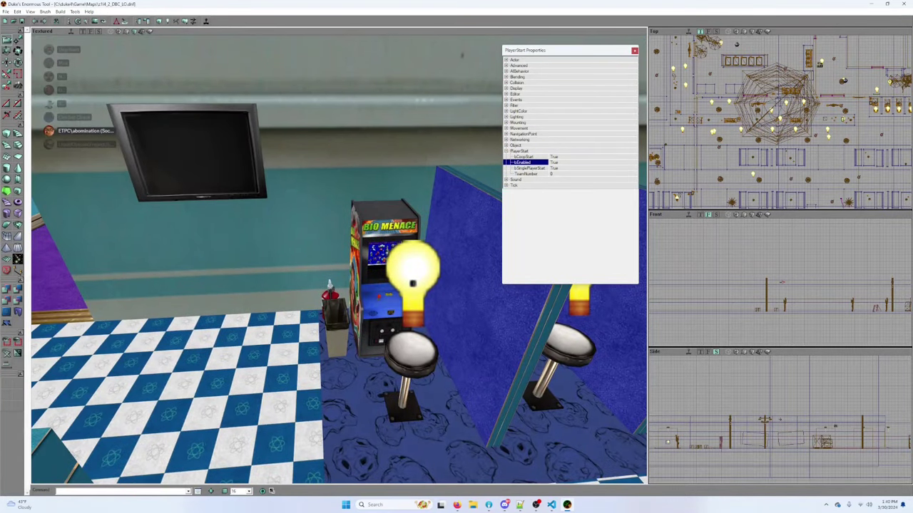
pyautogui.moveTo(338, 214); pyautogui.dragTo(339, 313)
pyautogui.moveTo(338, 314); pyautogui.dragTo(339, 246, button='right')
pyautogui.moveTo(339, 257); pyautogui.dragTo(449, 217)
pyautogui.click(366, 303)
pyautogui.moveTo(350, 292); pyautogui.dragTo(399, 342)
pyautogui.moveTo(777, 154); pyautogui.dragTo(746, 134)
pyautogui.scroll(5, 760, 140)
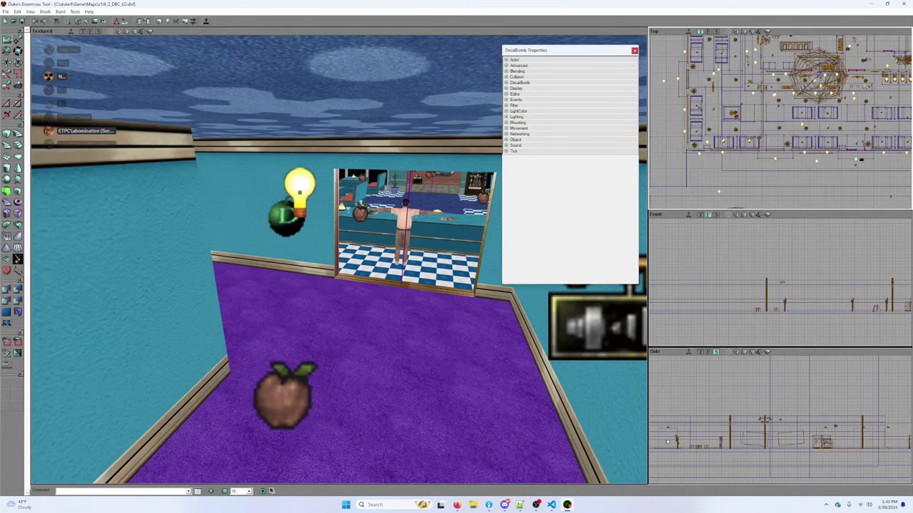
# Step: Examine the decal bomb's location in the overhead plan and the 3D view, and close its properties window
pyautogui.moveTo(800, 122); pyautogui.dragTo(660, 207)
pyautogui.scroll(3, 756, 117)
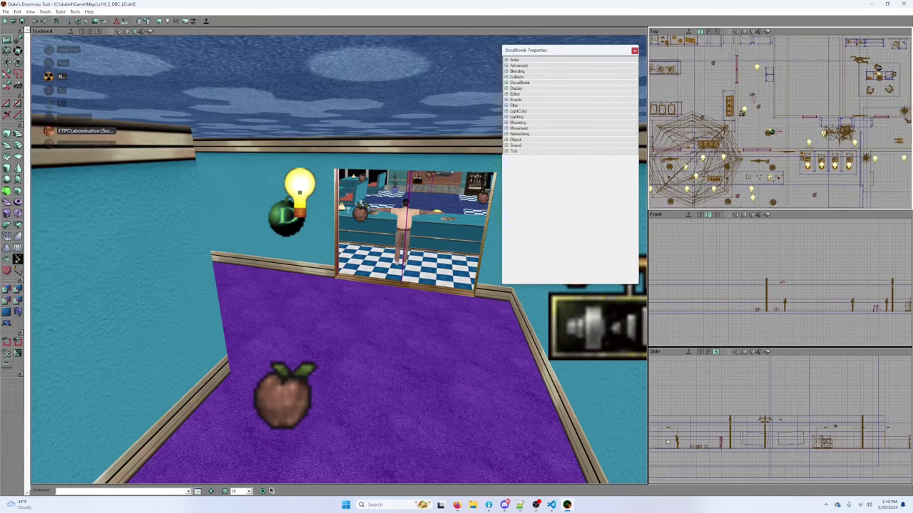
pyautogui.keyDown('ctrl'); pyautogui.moveTo(749, 110); pyautogui.dragTo(745, 108); pyautogui.keyUp('ctrl')
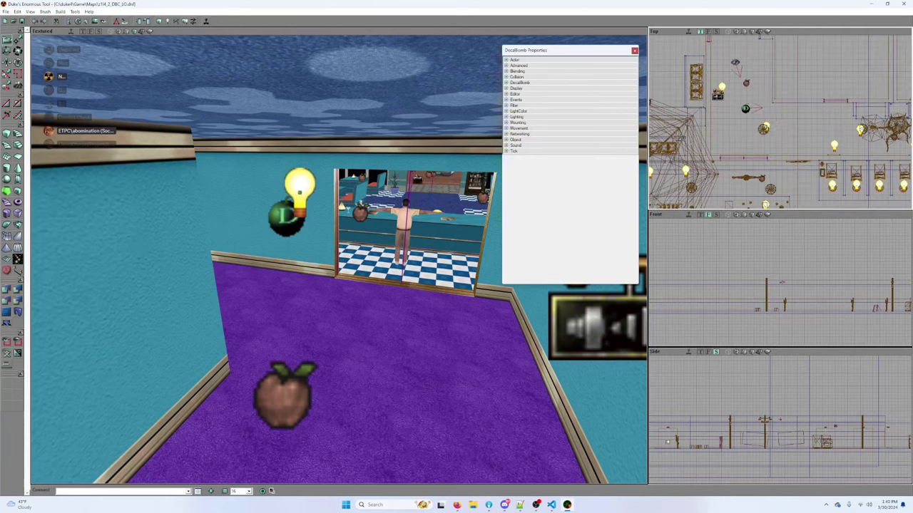
pyautogui.moveTo(499, 320)
pyautogui.mouseDown()
pyautogui.moveTo(500, 339)
pyautogui.moveTo(492, 299)
pyautogui.moveTo(498, 319)
pyautogui.mouseUp()
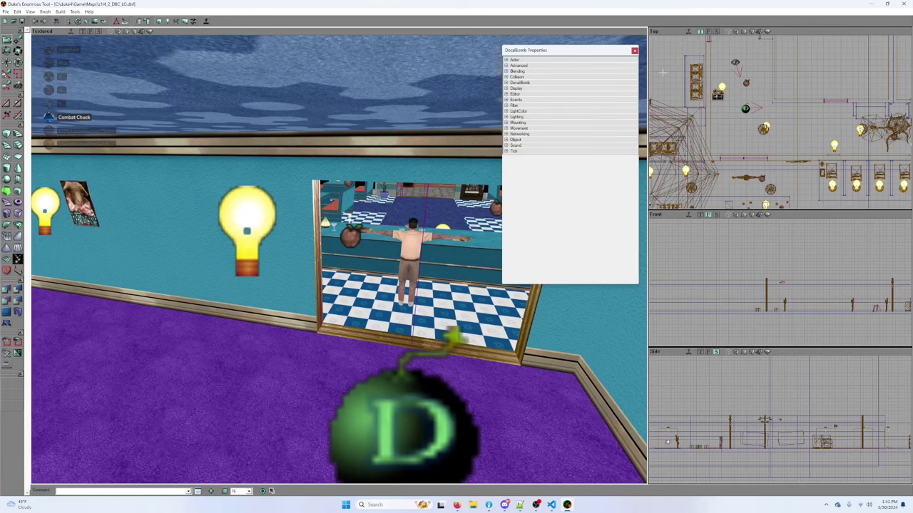
pyautogui.moveTo(262, 255); pyautogui.dragTo(71, 260, button='right')
pyautogui.moveTo(483, 358); pyautogui.dragTo(483, 358)
pyautogui.moveTo(332, 250); pyautogui.dragTo(332, 250)
pyautogui.moveTo(332, 250); pyautogui.dragTo(39, 70, button='right')
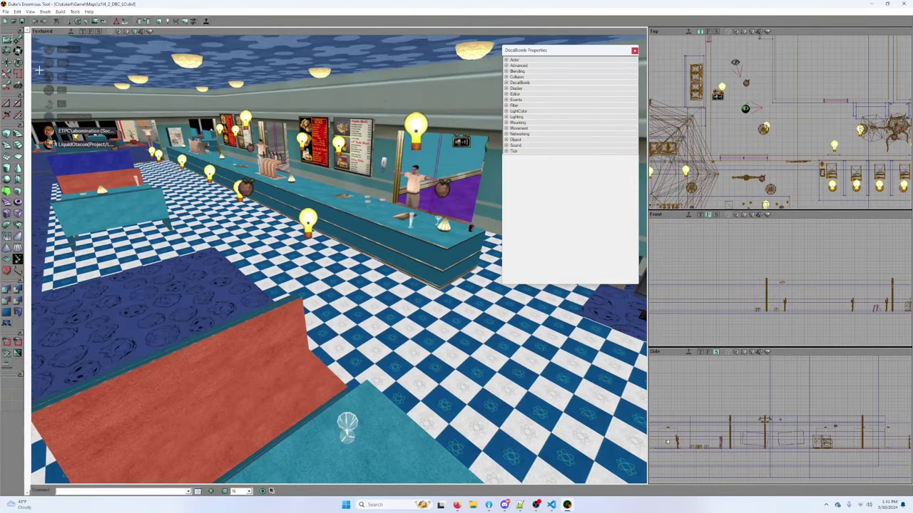
pyautogui.click(634, 51)
# Step: Select all six NPCMale1 characters across the blue and red dining rooms and open their shared properties
pyautogui.moveTo(324, 206); pyautogui.dragTo(324, 206)
pyautogui.click(442, 212)
pyautogui.moveTo(442, 212); pyautogui.dragTo(436, 325)
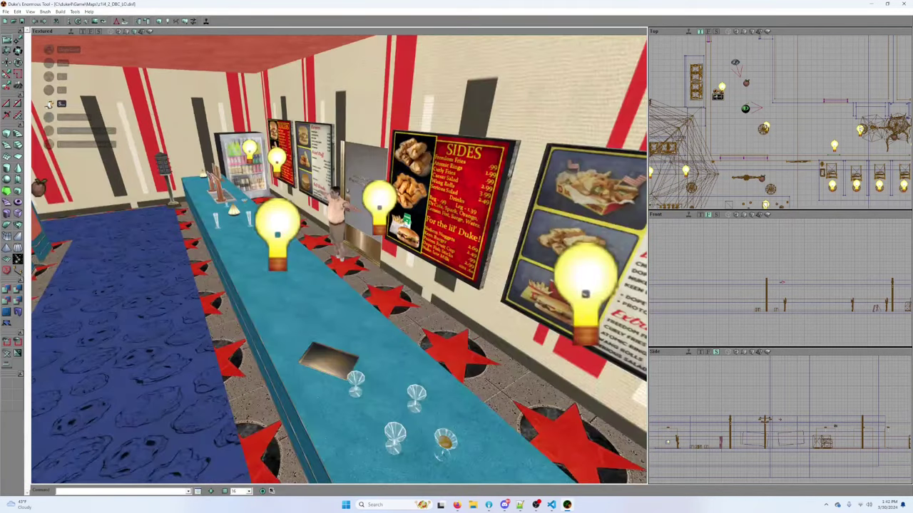
pyautogui.moveTo(272, 296); pyautogui.dragTo(272, 296)
pyautogui.moveTo(453, 191); pyautogui.dragTo(453, 191)
pyautogui.keyDown('ctrl'); pyautogui.click(208, 261); pyautogui.keyUp('ctrl')
pyautogui.moveTo(299, 244); pyautogui.dragTo(300, 244)
pyautogui.moveTo(206, 262); pyautogui.dragTo(207, 262)
pyautogui.moveTo(97, 255); pyautogui.dragTo(97, 256)
pyautogui.rightClick(119, 231)
pyautogui.click(143, 237)
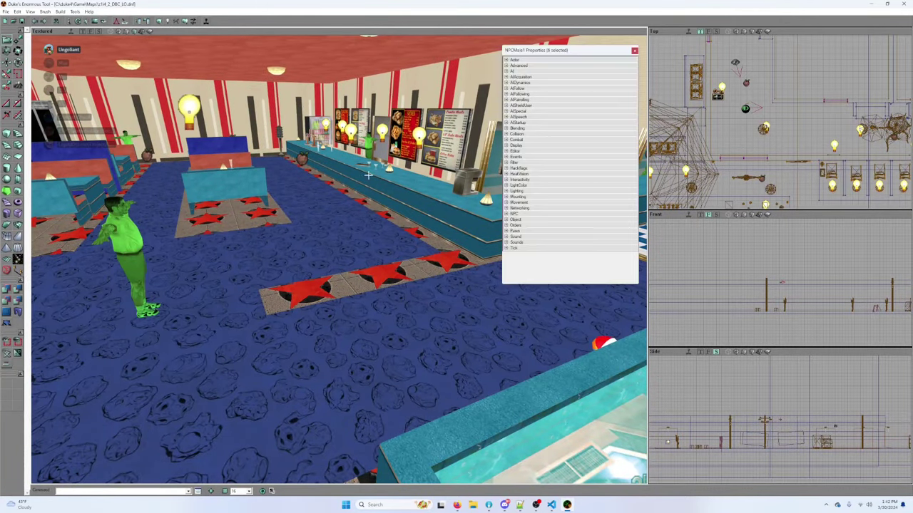
# Step: Set the event Tag of the six selected NPCs to FriendlySnatched
pyautogui.click(506, 156)
pyautogui.click(574, 180)
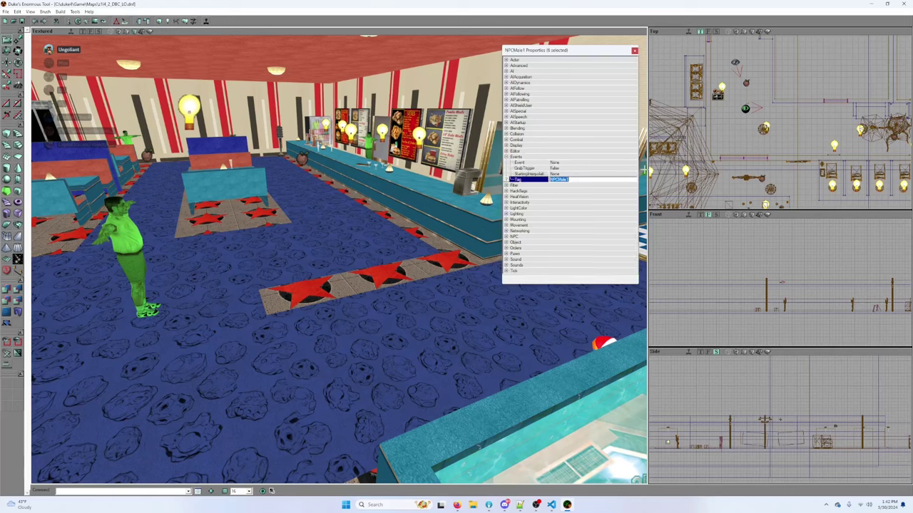
pyautogui.write('FriendlySnatched')
pyautogui.press('Return')
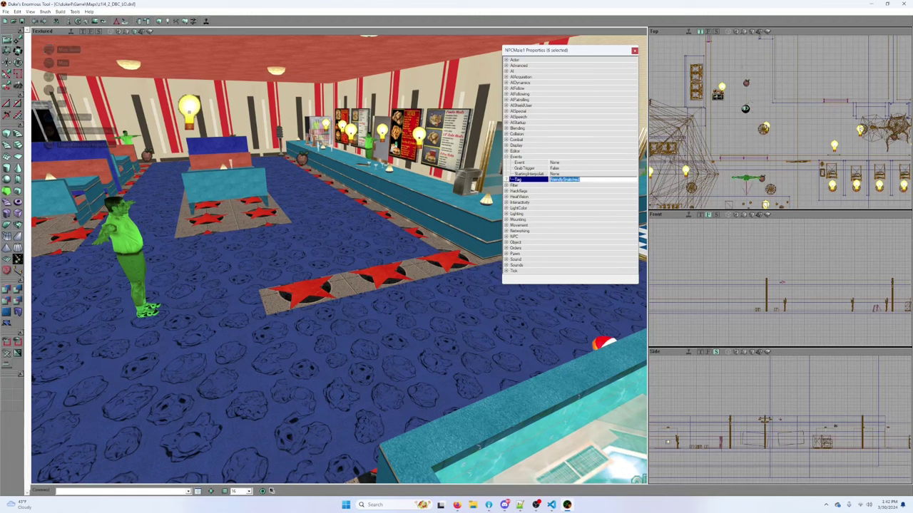
# Step: Examine the Interactivity and Pawn properties of the six selected NPCs
pyautogui.moveTo(366, 224); pyautogui.dragTo(485, 171)
pyautogui.moveTo(285, 207); pyautogui.dragTo(263, 194)
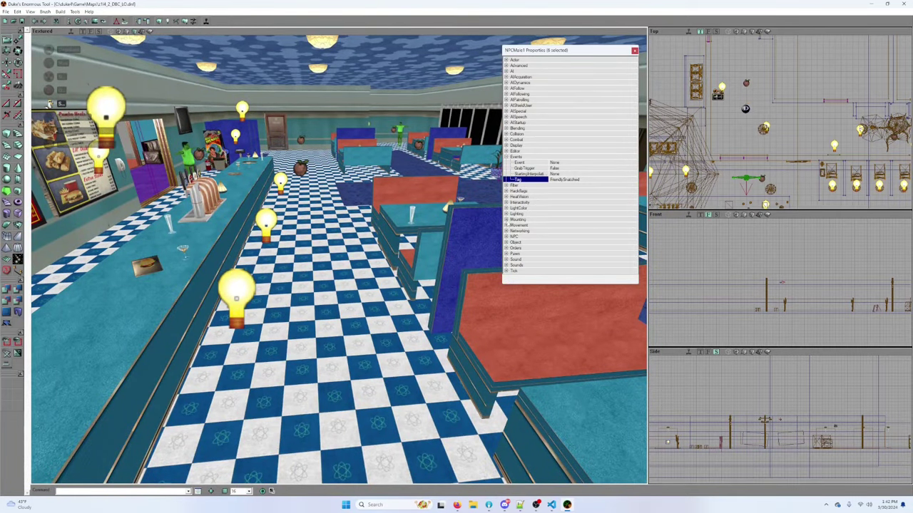
pyautogui.doubleClick(512, 203)
pyautogui.scroll(-3, 588, 201)
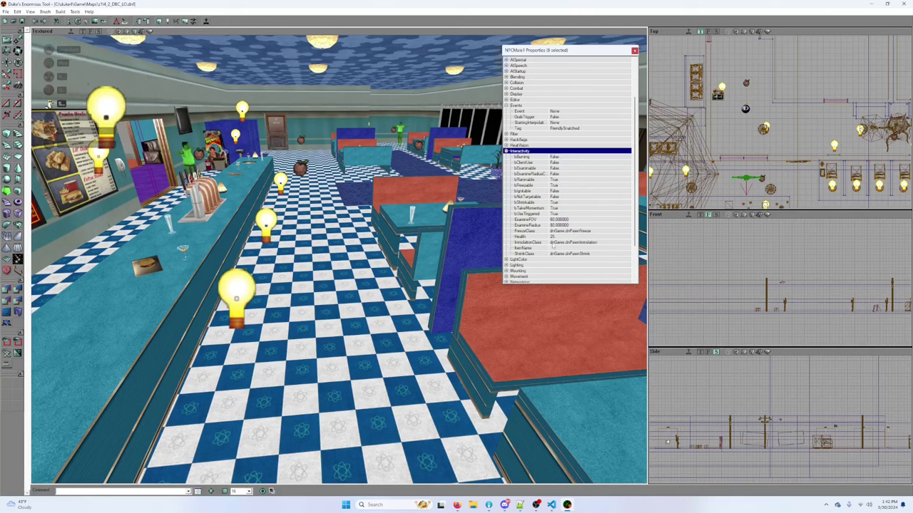
pyautogui.click(506, 151)
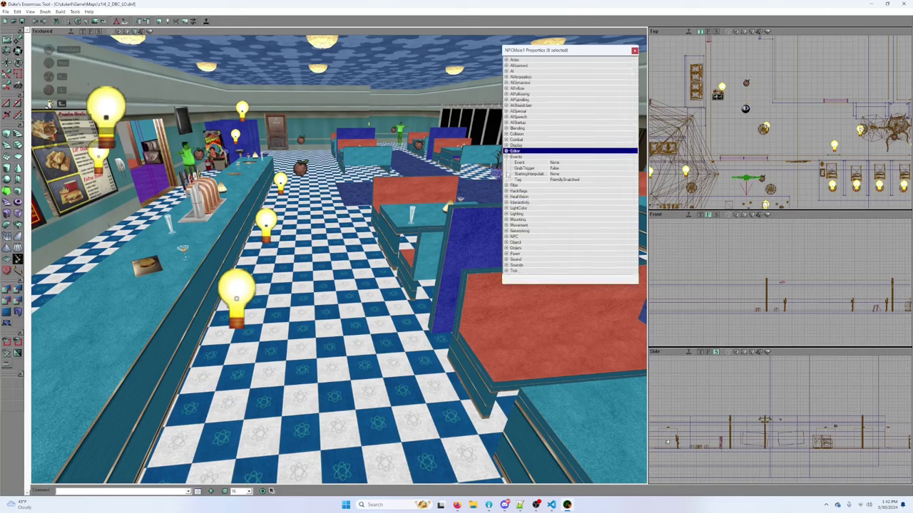
pyautogui.doubleClick(507, 243)
pyautogui.click(507, 243)
pyautogui.click(507, 254)
pyautogui.scroll(-3, 591, 212)
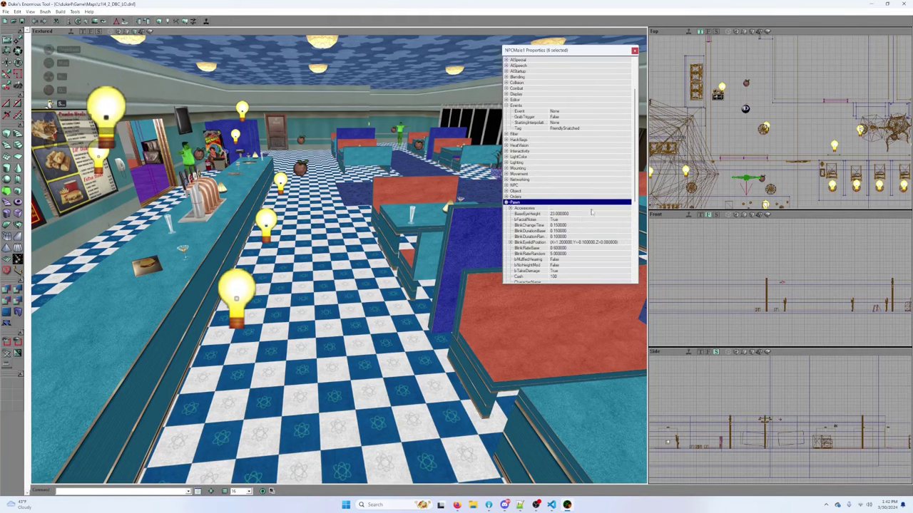
pyautogui.moveTo(632, 164); pyautogui.dragTo(634, 214)
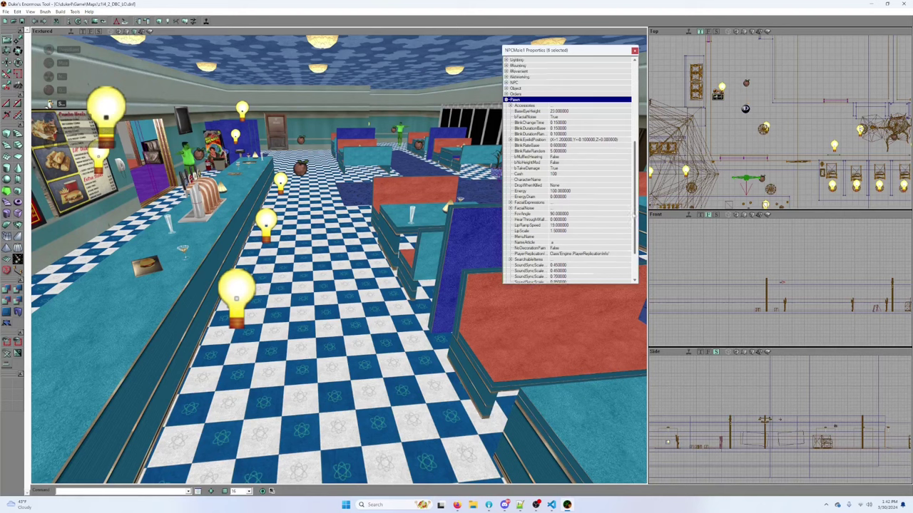
pyautogui.moveTo(634, 214); pyautogui.dragTo(634, 241)
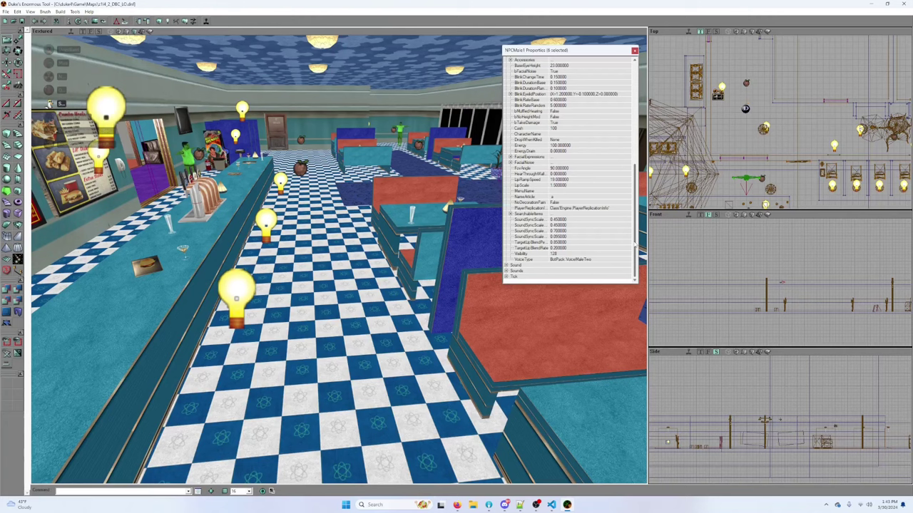
pyautogui.moveTo(635, 243); pyautogui.dragTo(634, 139)
# Step: Check the AIAcquisition settings and the AttitudeToPlayer options of the NPCs, choosing ATTITUDE_Hate
pyautogui.click(506, 77)
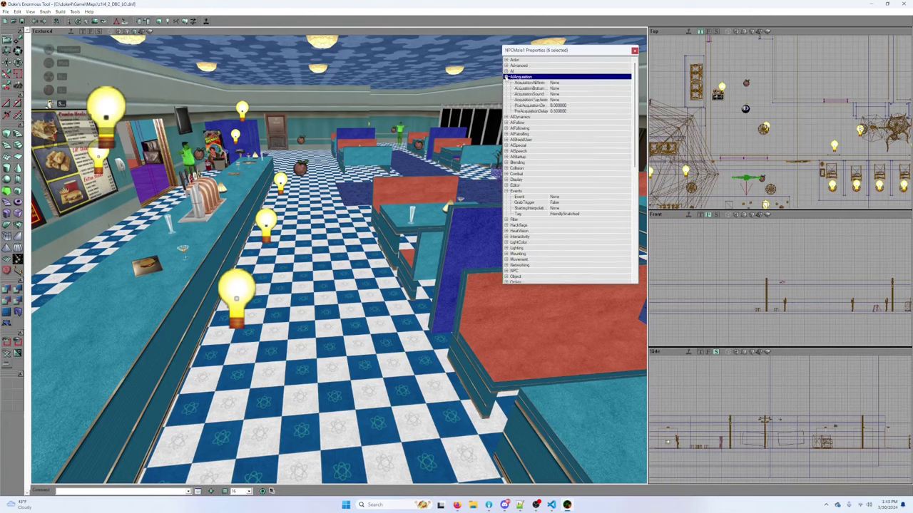
pyautogui.click(506, 77)
pyautogui.click(506, 71)
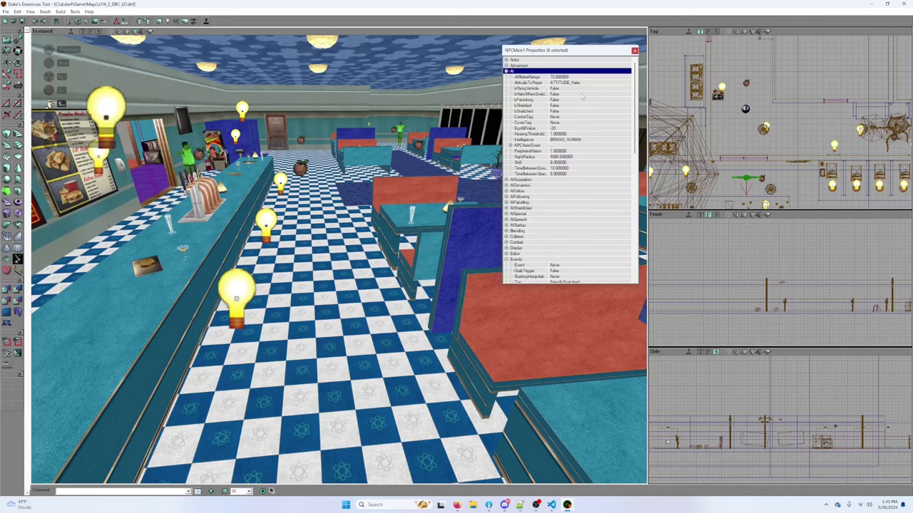
pyautogui.click(594, 84)
pyautogui.click(594, 83)
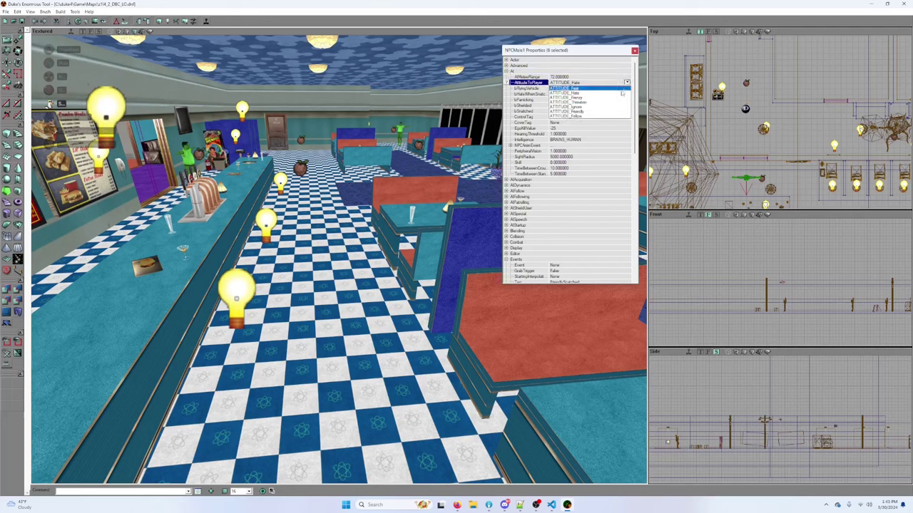
pyautogui.click(591, 92)
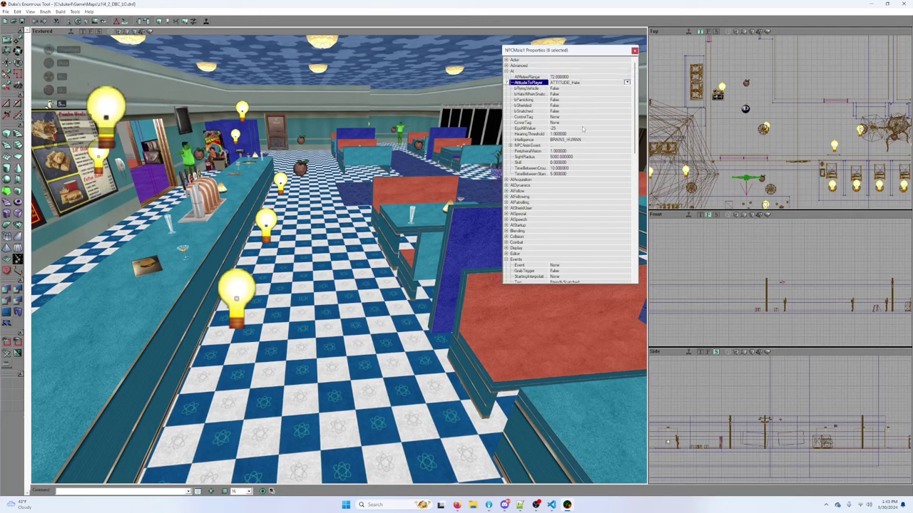
# Step: Enable NPCAnimEvent entry 0 for the selected NPCs and set its TriggerEvent to TurnHostile
pyautogui.click(510, 147)
pyautogui.click(514, 151)
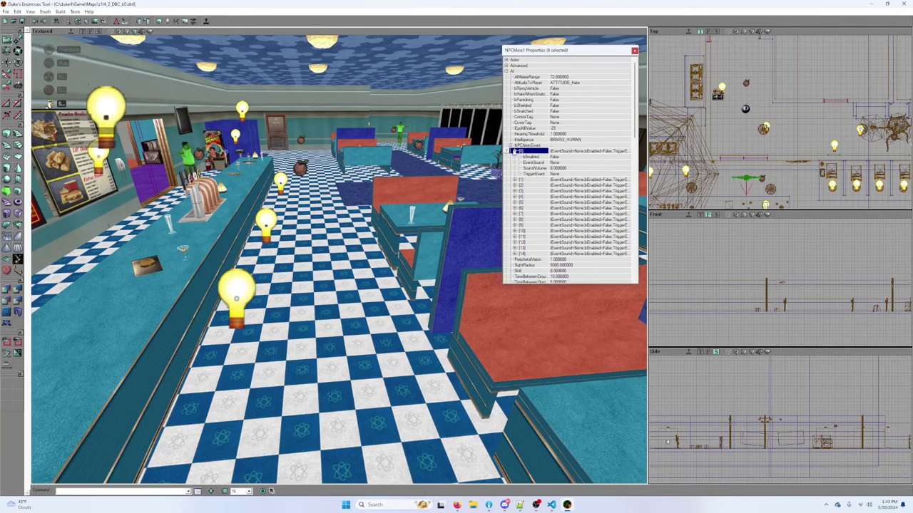
pyautogui.click(574, 173)
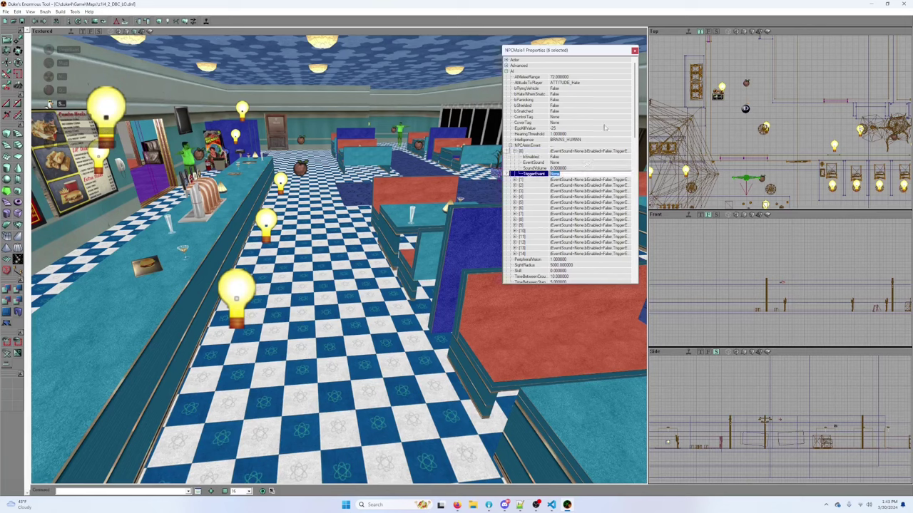
pyautogui.write('TurnHostile')
pyautogui.press('Return')
pyautogui.doubleClick(570, 158)
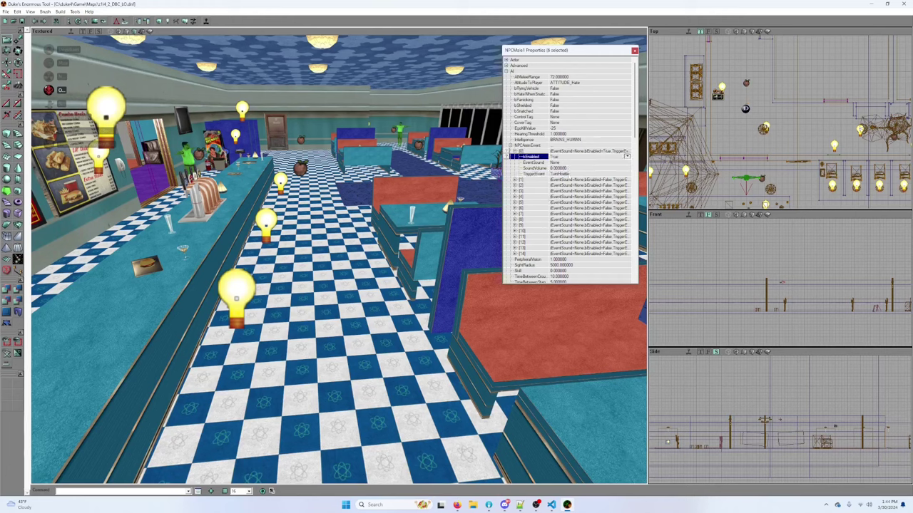
pyautogui.click(571, 174)
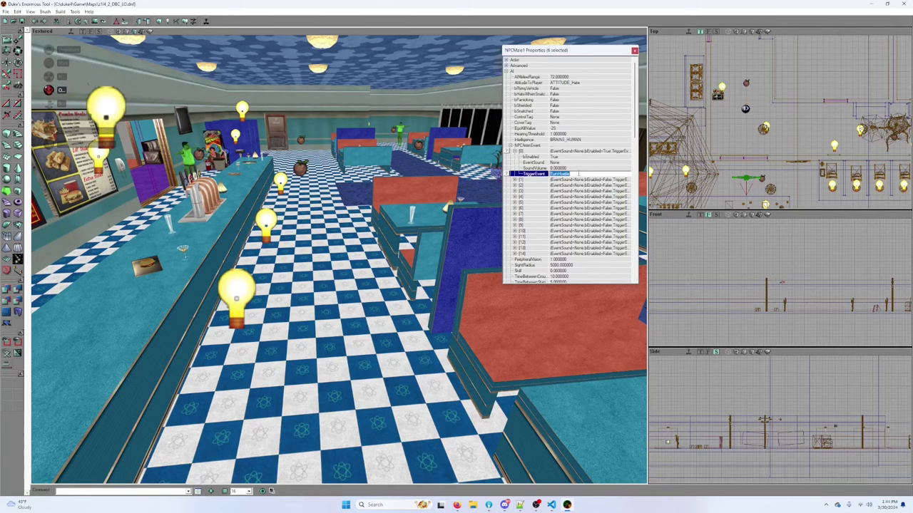
pyautogui.moveTo(395, 212); pyautogui.dragTo(371, 128)
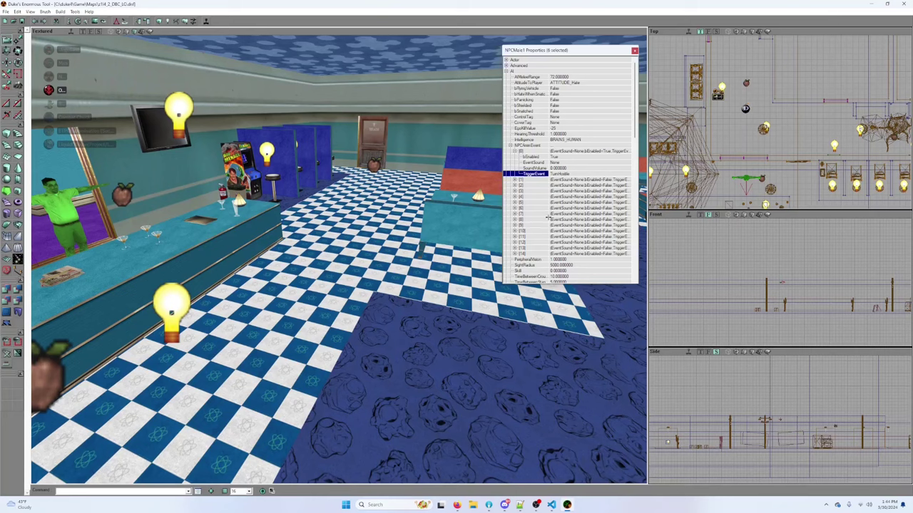
pyautogui.click(519, 151)
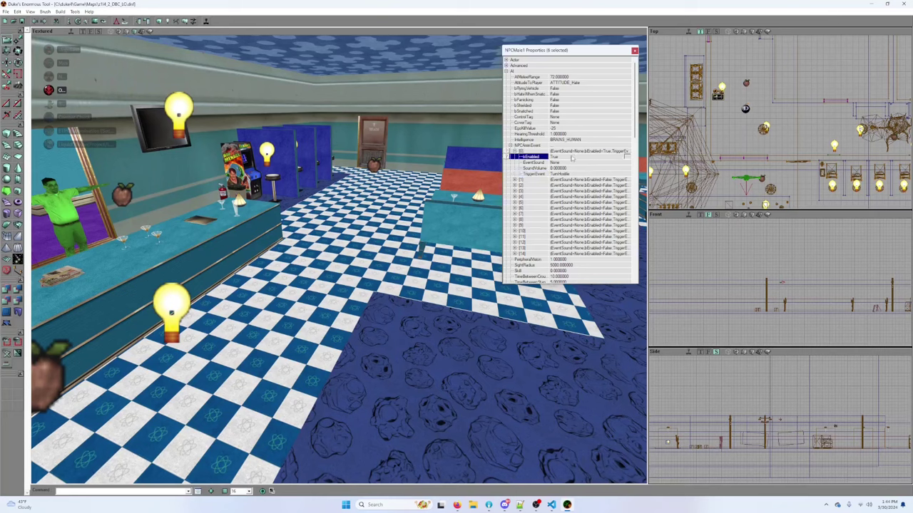
pyautogui.click(511, 146)
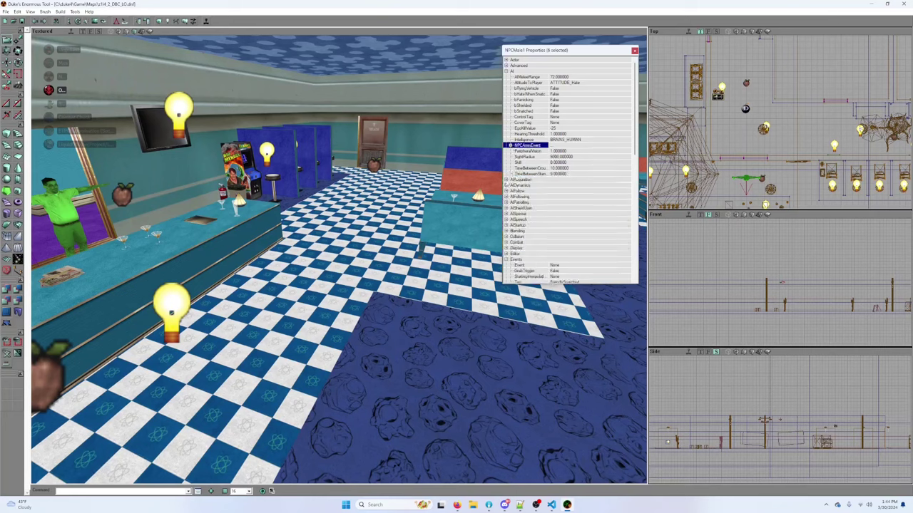
# Step: Examine the AIAcquisition, AIDynamics, AIFollow, AIFollowing and AIPatrolling properties of the six selected NPCs
pyautogui.click(508, 180)
pyautogui.click(506, 185)
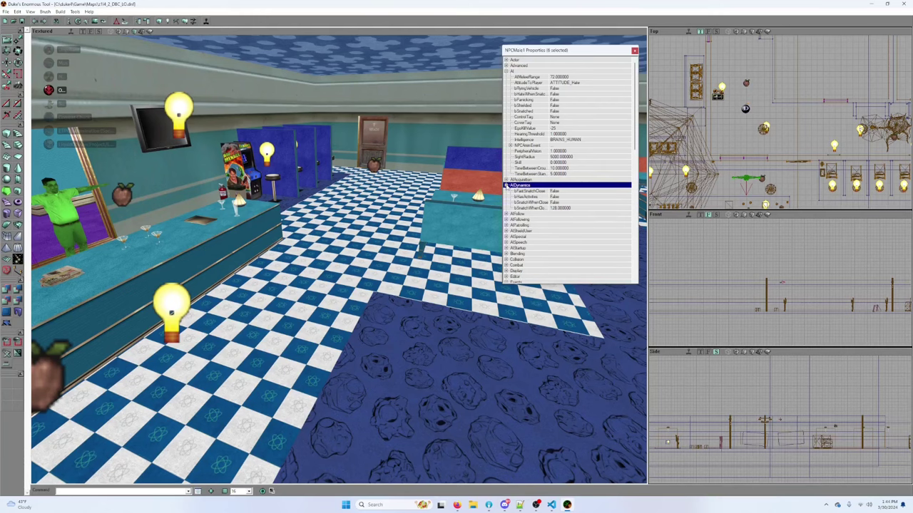
pyautogui.click(507, 186)
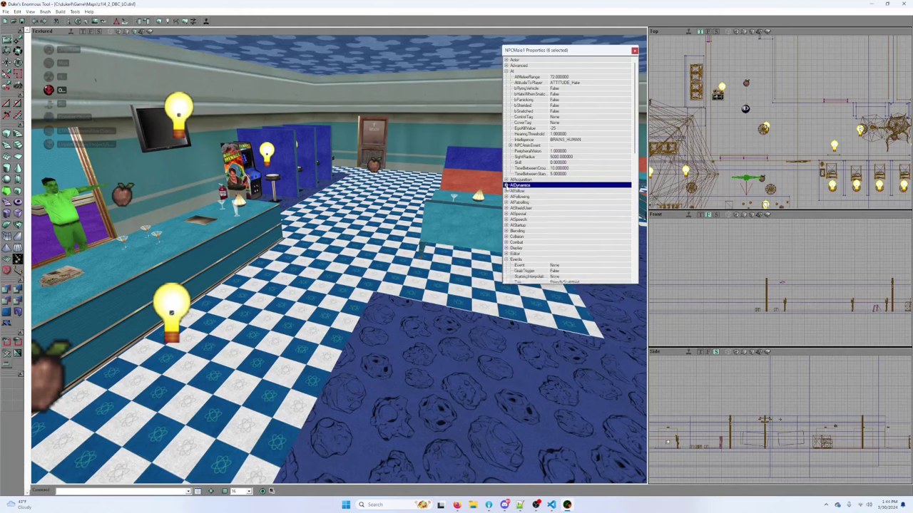
pyautogui.click(506, 191)
pyautogui.click(506, 192)
pyautogui.click(506, 197)
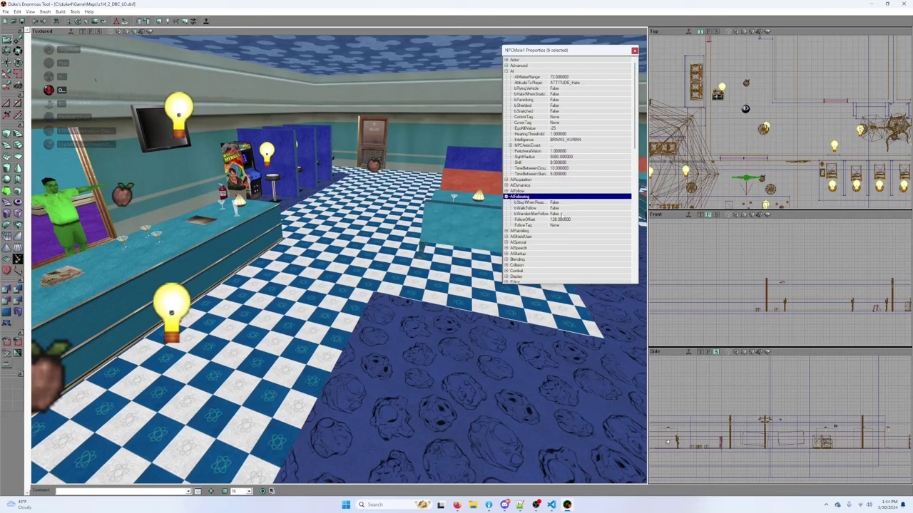
pyautogui.click(506, 196)
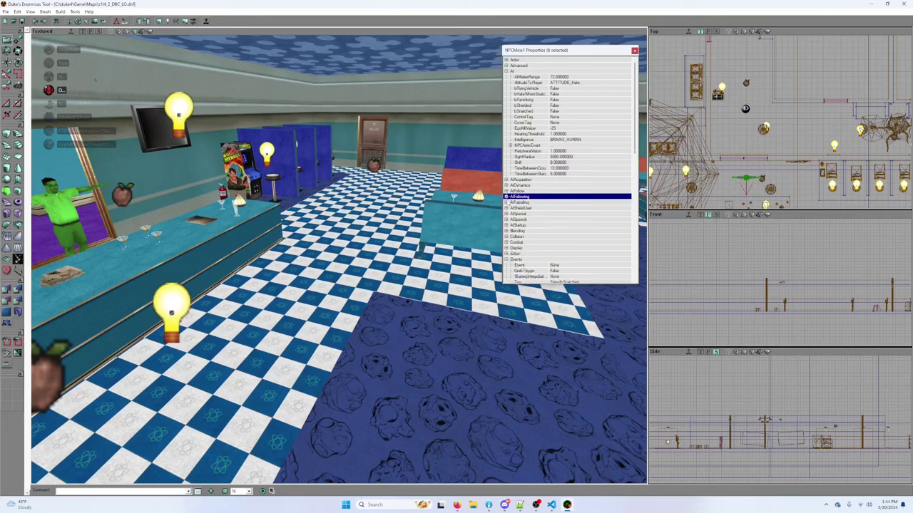
pyautogui.click(521, 202)
pyautogui.click(506, 202)
pyautogui.click(506, 202)
# Step: Select only three of the NPCMale1 characters, including the one standing by the red-striped wall
pyautogui.moveTo(487, 218); pyautogui.dragTo(404, 208)
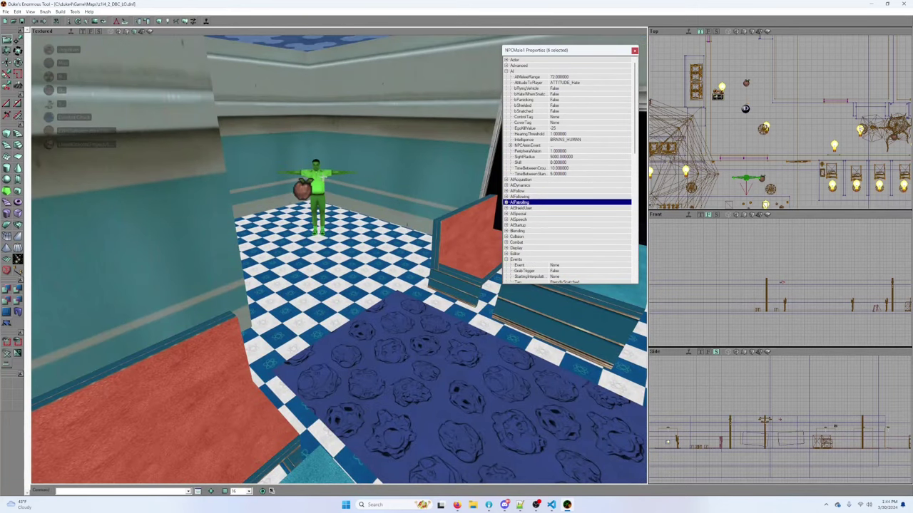
pyautogui.click(304, 189)
pyautogui.moveTo(304, 189); pyautogui.dragTo(287, 198)
pyautogui.click(246, 191)
pyautogui.keyDown('ctrl'); pyautogui.click(425, 244); pyautogui.keyUp('ctrl')
pyautogui.moveTo(424, 244); pyautogui.dragTo(238, 243)
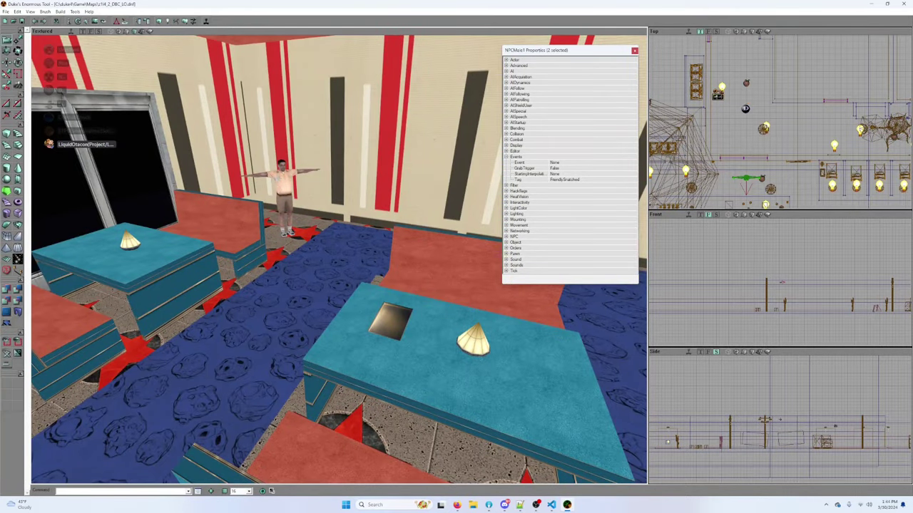
pyautogui.keyDown('ctrl'); pyautogui.click(284, 193); pyautogui.keyUp('ctrl')
# Step: Set NPCOrders in the AIStartup properties of the three selected NPCs to ORDERS_Wander
pyautogui.click(507, 236)
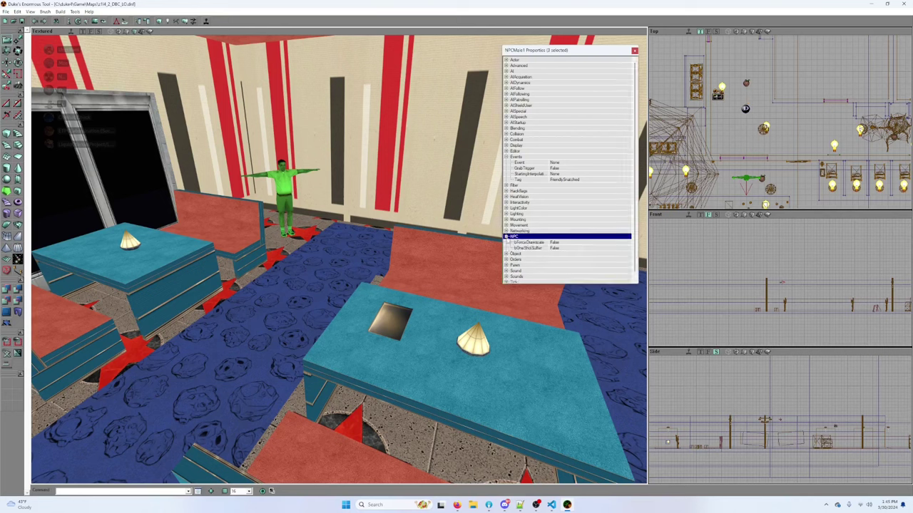
pyautogui.click(506, 237)
pyautogui.click(507, 203)
pyautogui.click(507, 203)
pyautogui.click(507, 122)
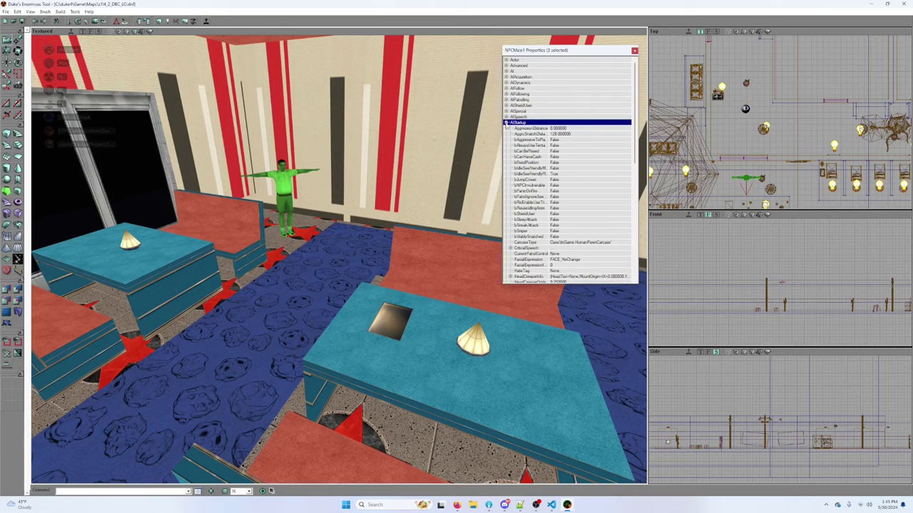
pyautogui.scroll(-2, 639, 143)
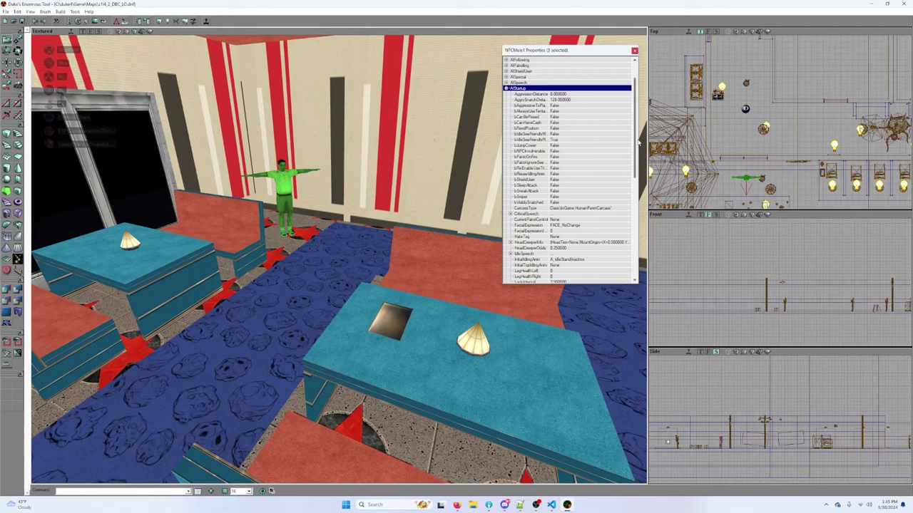
pyautogui.scroll(-2, 639, 142)
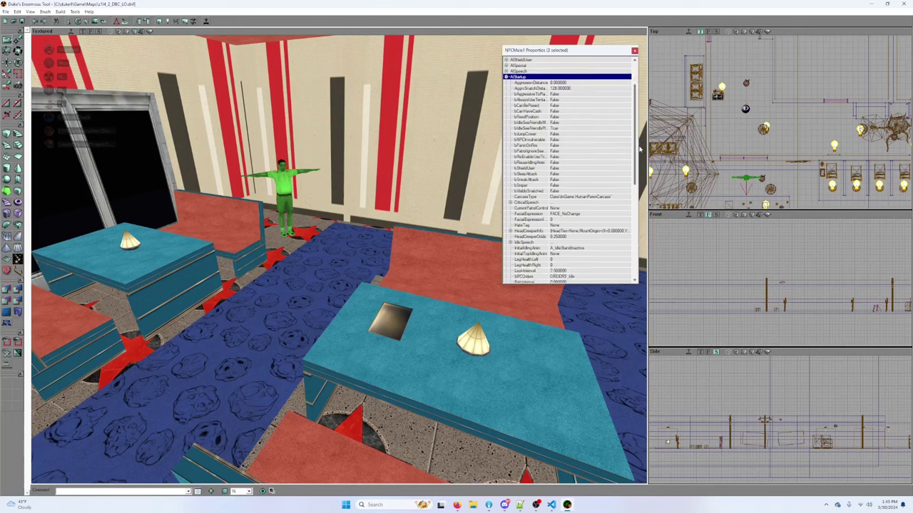
pyautogui.scroll(-2, 640, 149)
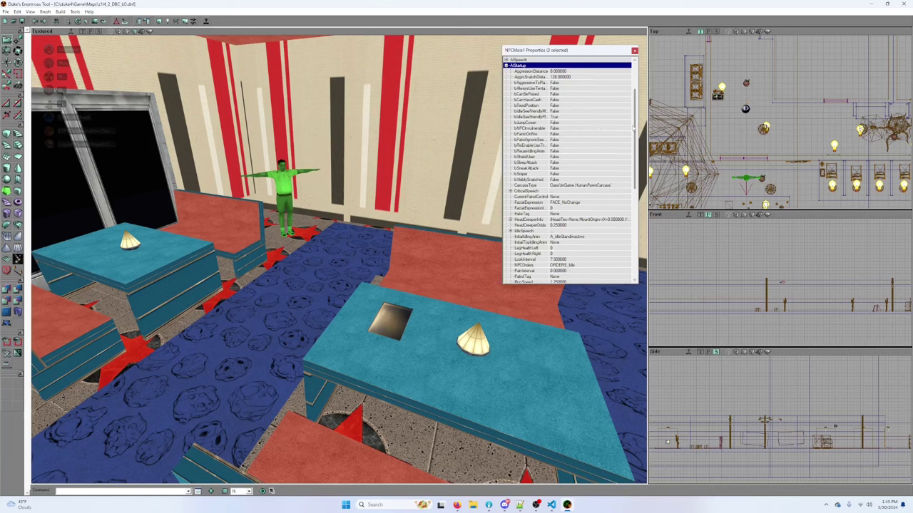
pyautogui.scroll(-2, 635, 130)
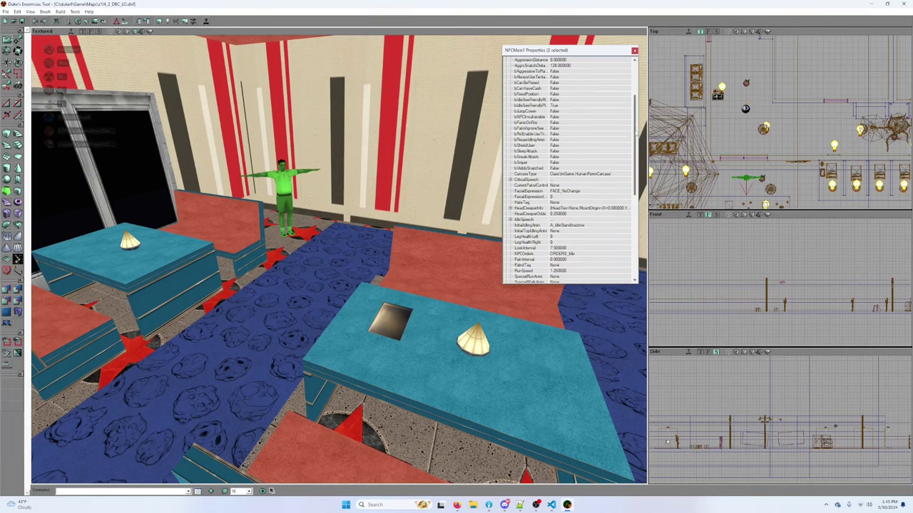
pyautogui.scroll(-6, 636, 132)
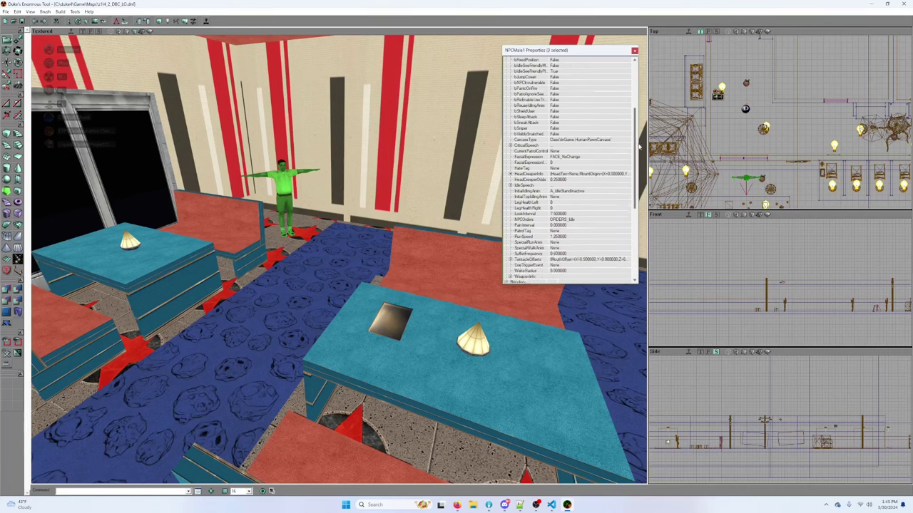
pyautogui.scroll(-1, 639, 148)
pyautogui.scroll(-1, 639, 150)
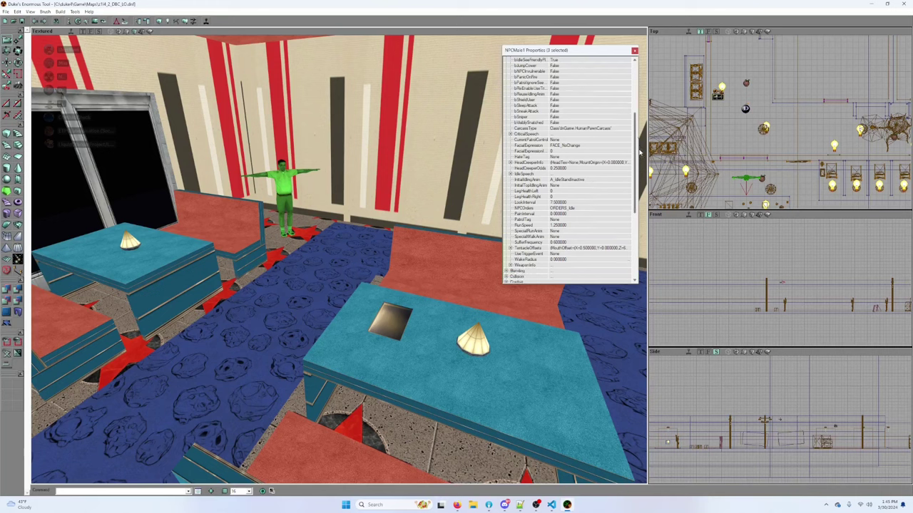
pyautogui.scroll(-1, 640, 154)
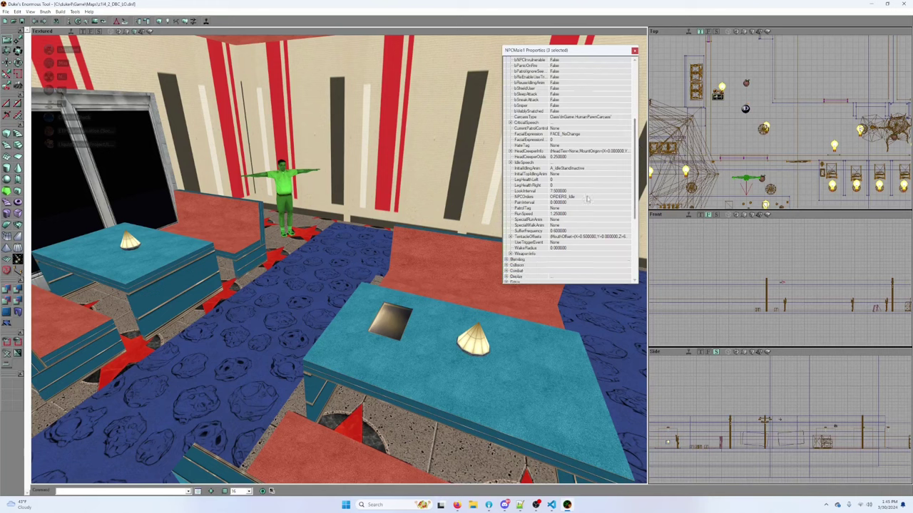
pyautogui.click(585, 196)
pyautogui.click(626, 198)
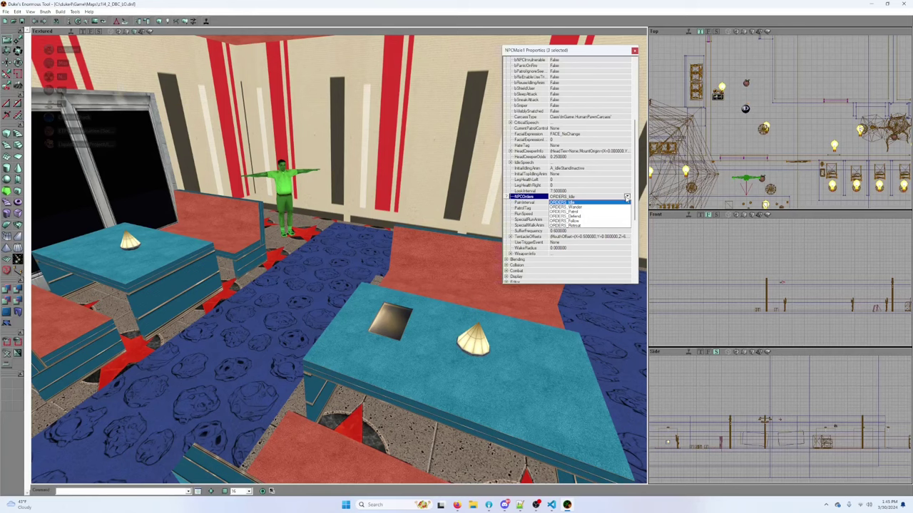
pyautogui.click(567, 207)
pyautogui.scroll(-4, 635, 204)
pyautogui.moveTo(635, 202); pyautogui.dragTo(631, 130)
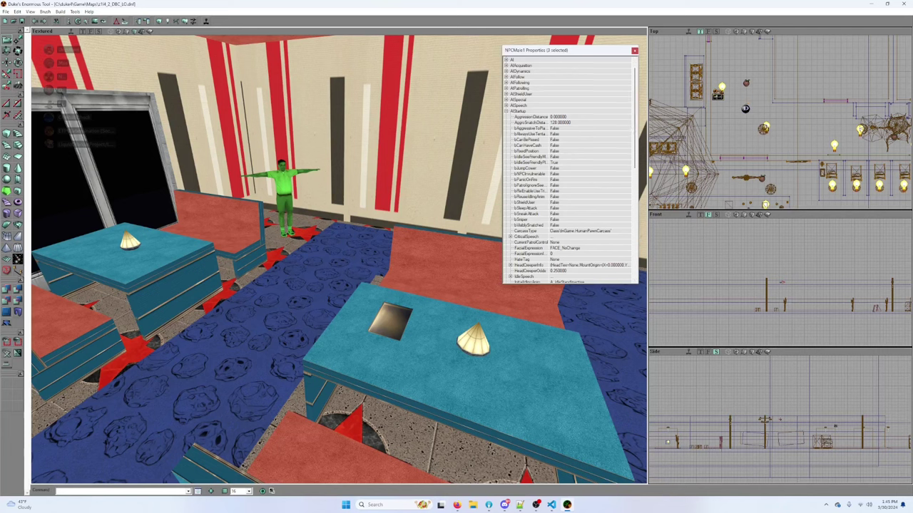
pyautogui.click(506, 111)
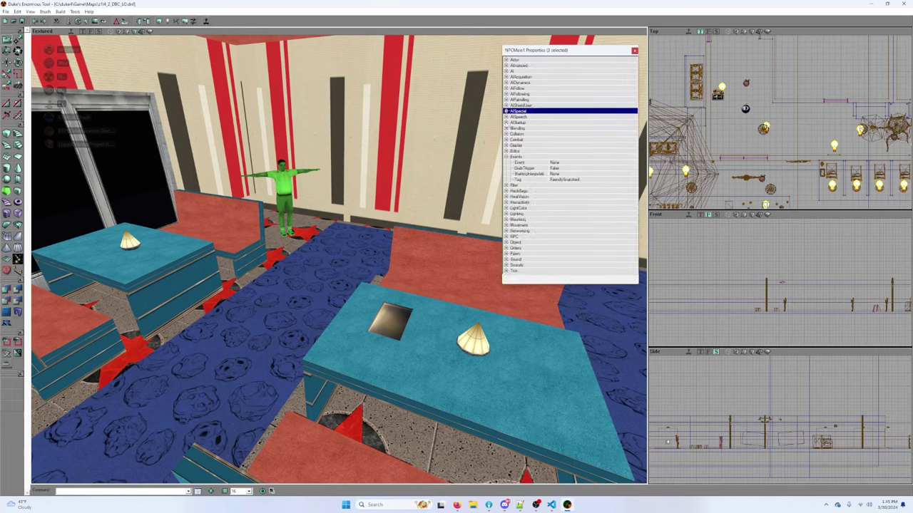
# Step: Examine the AIStartup, Collision, Combat, AI and Interactivity properties of the three selected NPCs
pyautogui.click(505, 123)
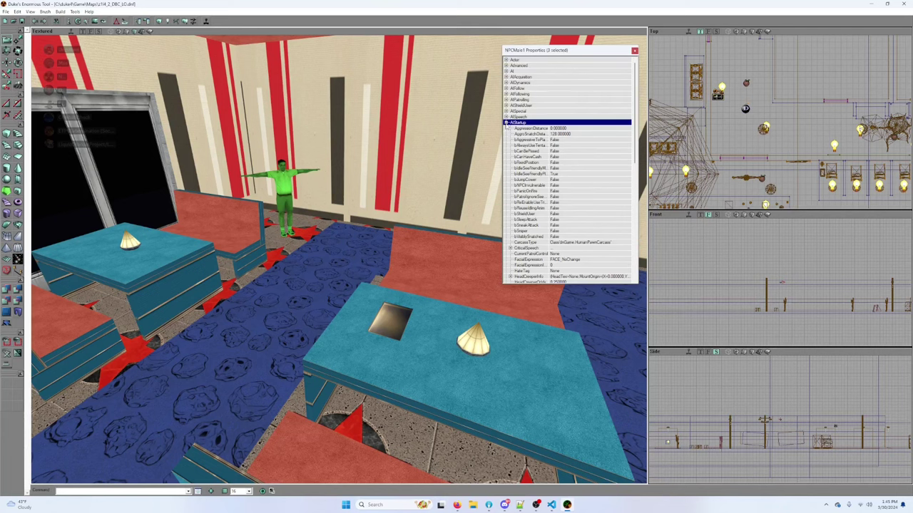
pyautogui.click(505, 123)
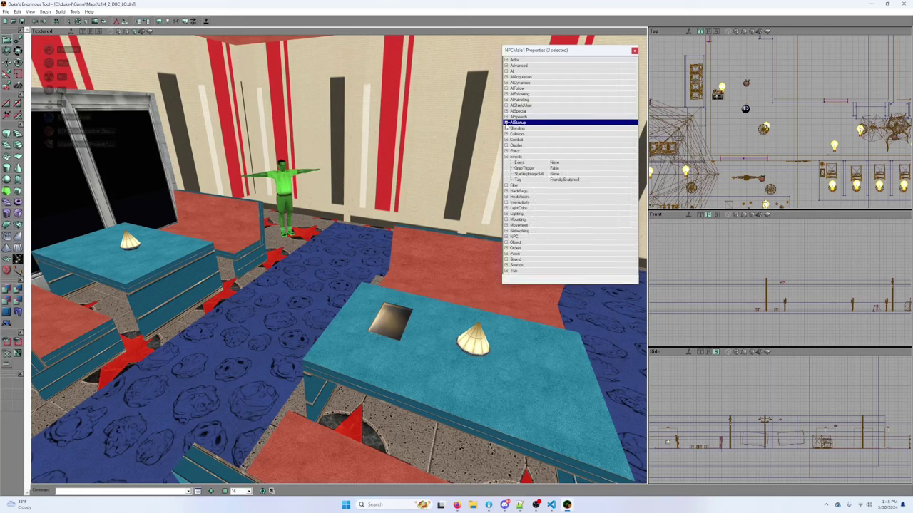
pyautogui.click(505, 134)
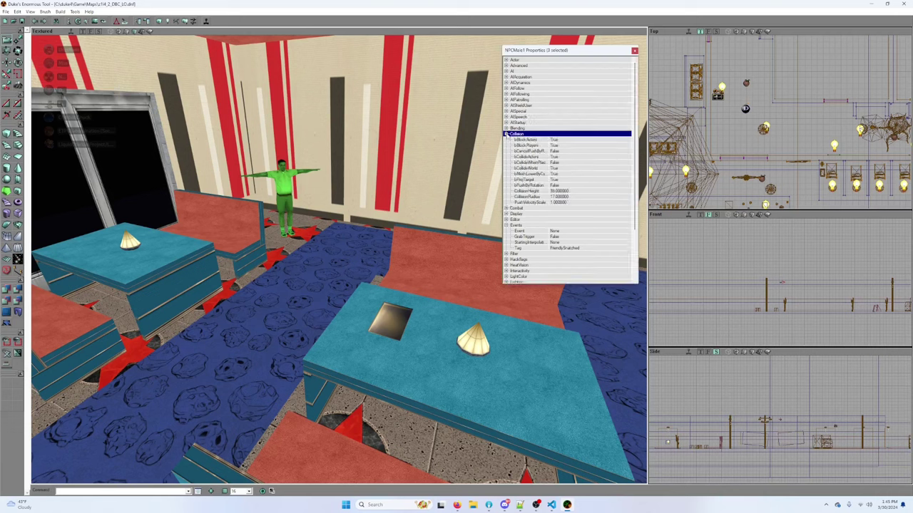
pyautogui.click(505, 134)
pyautogui.click(506, 139)
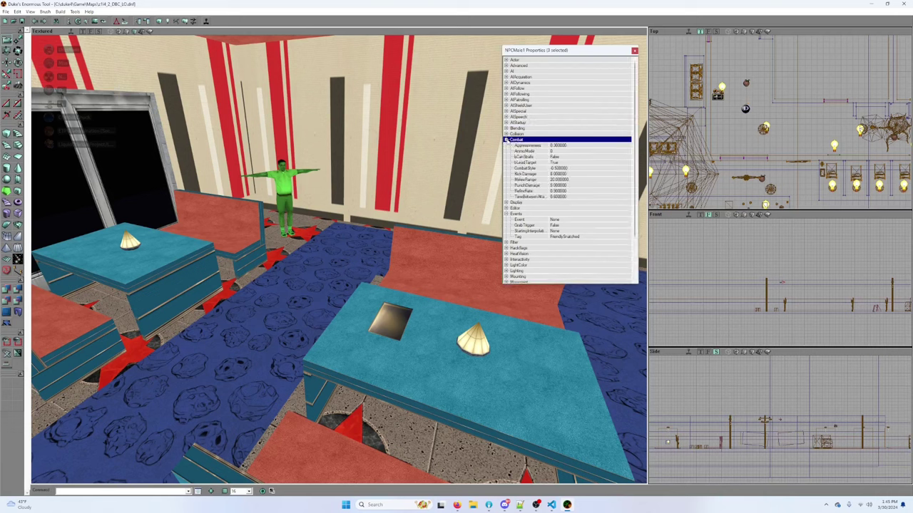
pyautogui.click(506, 139)
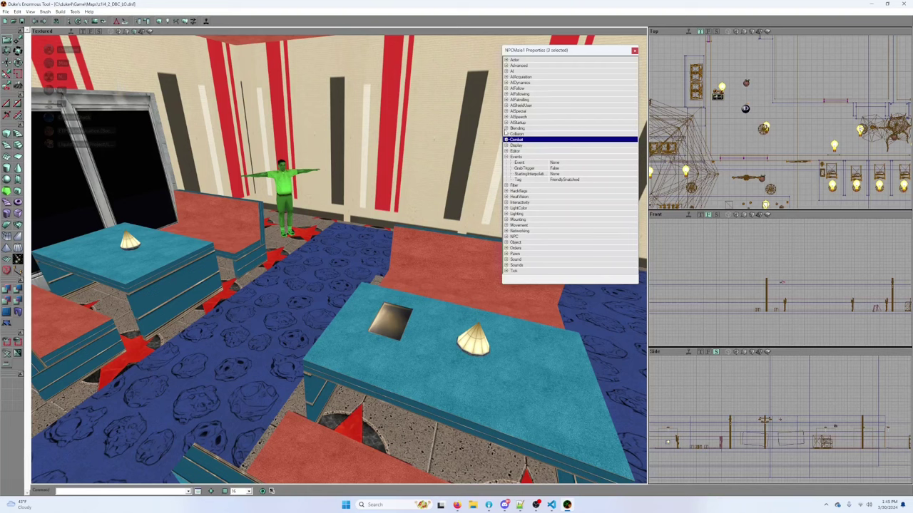
pyautogui.click(505, 71)
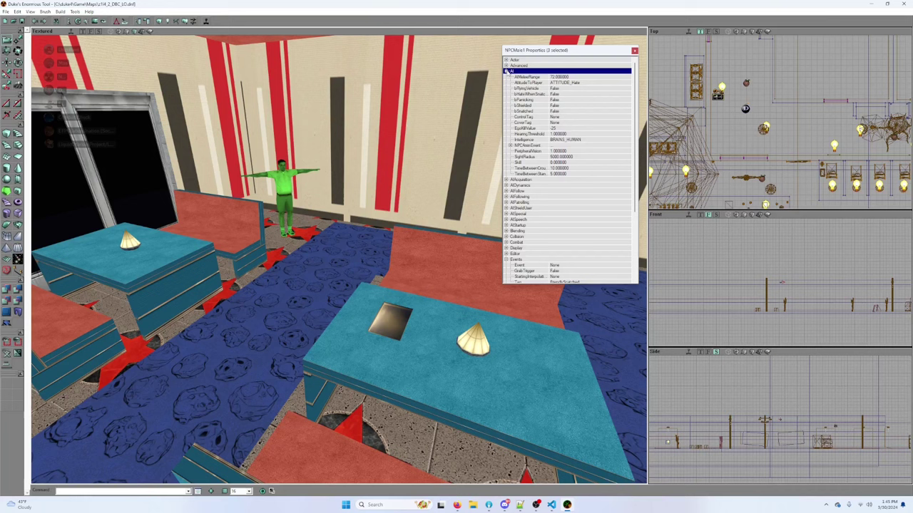
pyautogui.click(505, 71)
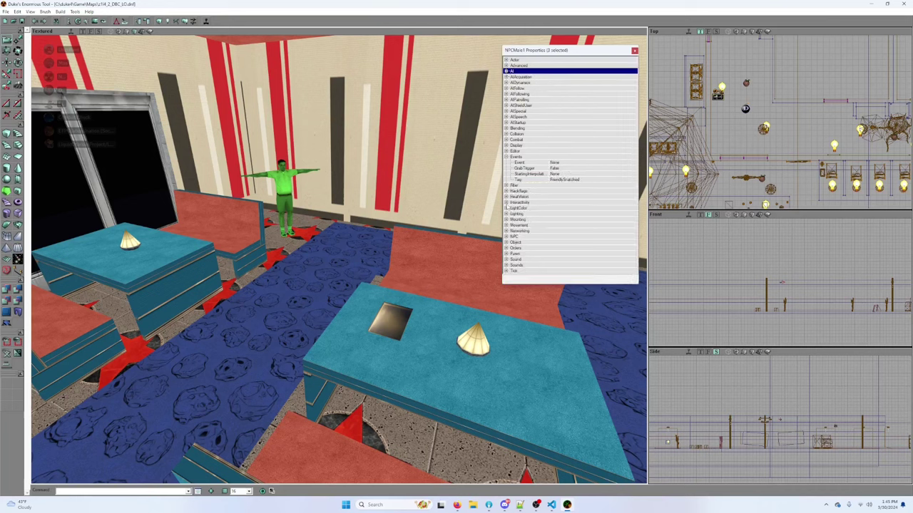
pyautogui.click(506, 202)
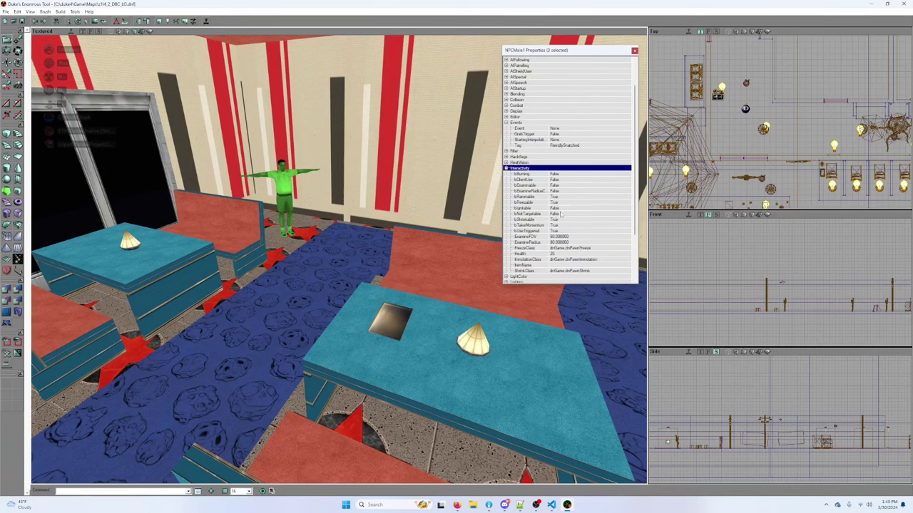
# Step: Change the Health value in the Interactivity properties of the three selected NPCMale1 actors
pyautogui.click(553, 254)
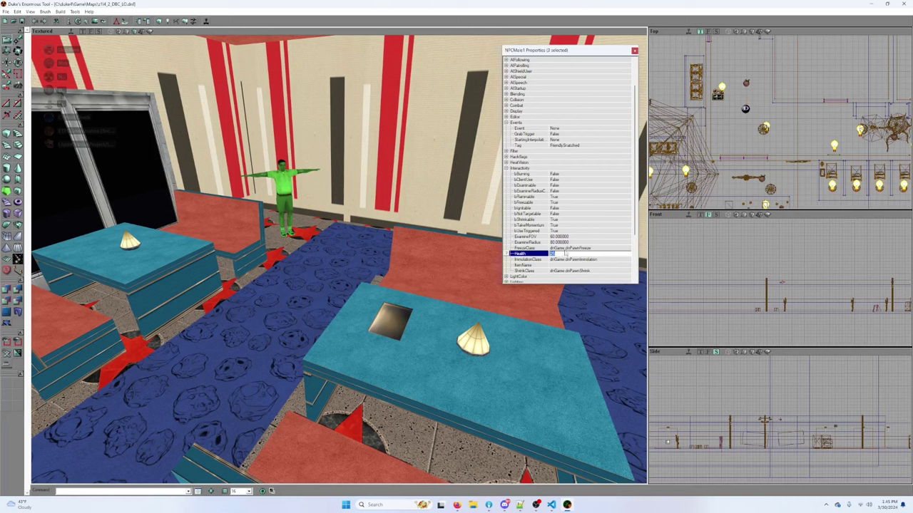
pyautogui.write('7')
pyautogui.click(519, 197)
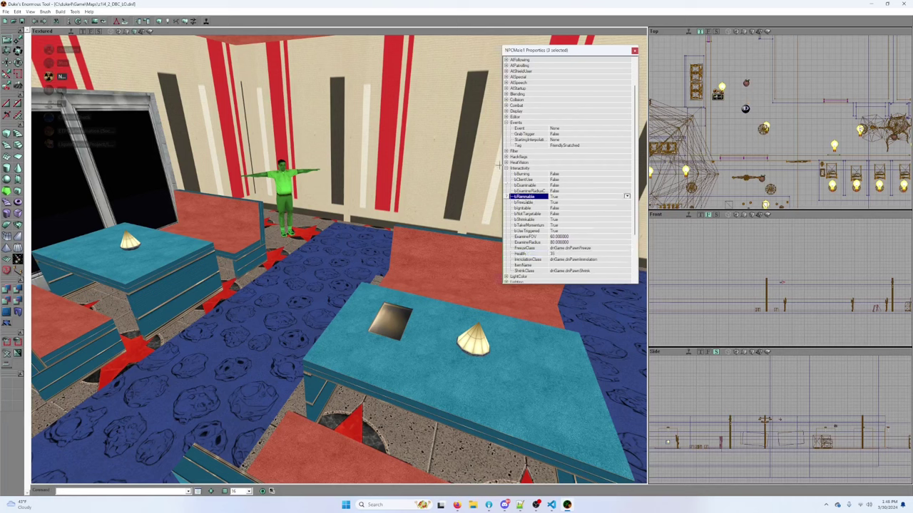
pyautogui.click(506, 168)
# Step: Examine the Object, NPC and Pawn properties of the selected NPCs, reading through the whole Pawn category
pyautogui.click(506, 243)
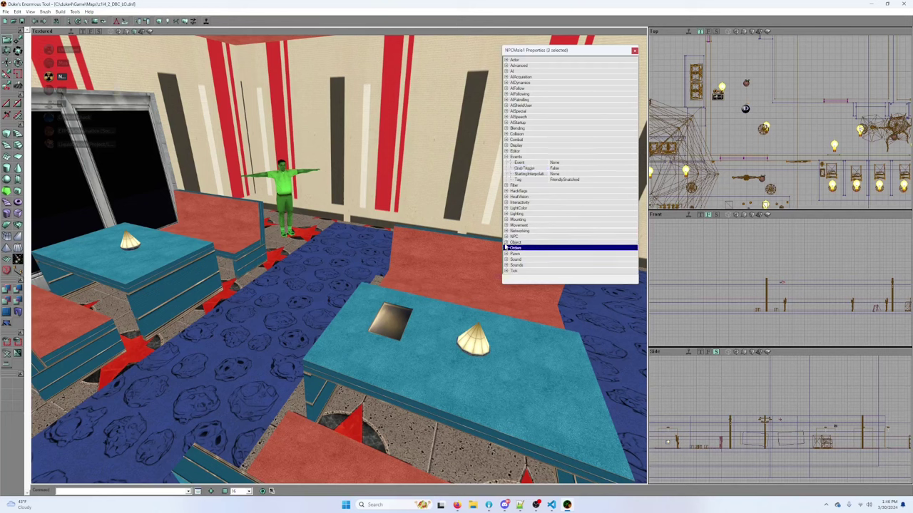
pyautogui.click(506, 243)
pyautogui.click(505, 243)
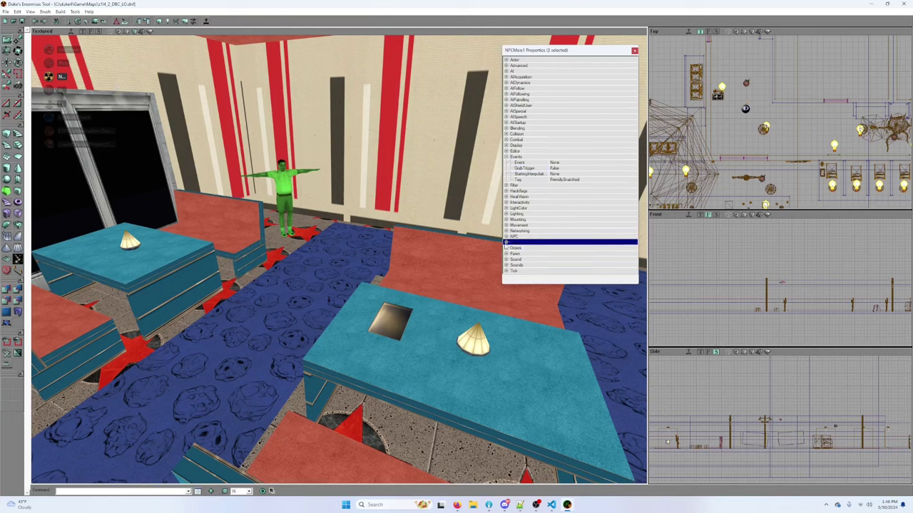
pyautogui.click(505, 236)
pyautogui.click(506, 236)
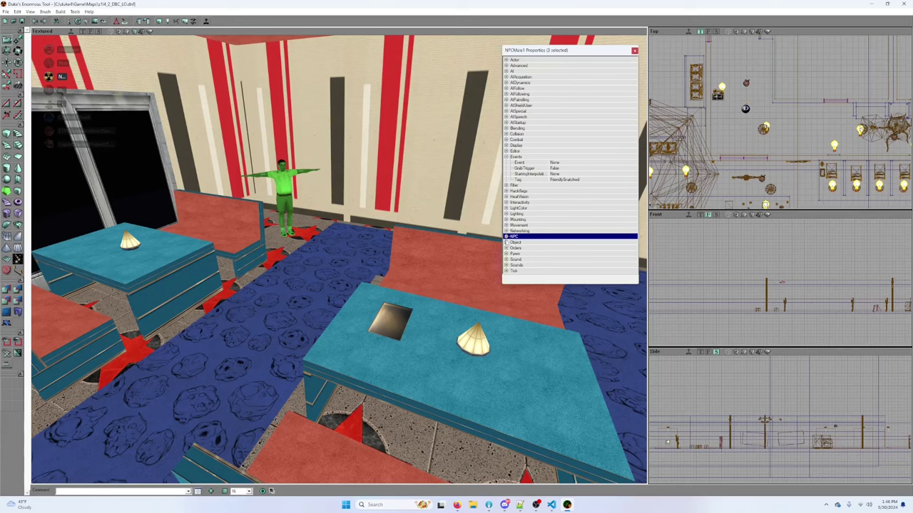
pyautogui.click(506, 254)
pyautogui.scroll(-5, 518, 242)
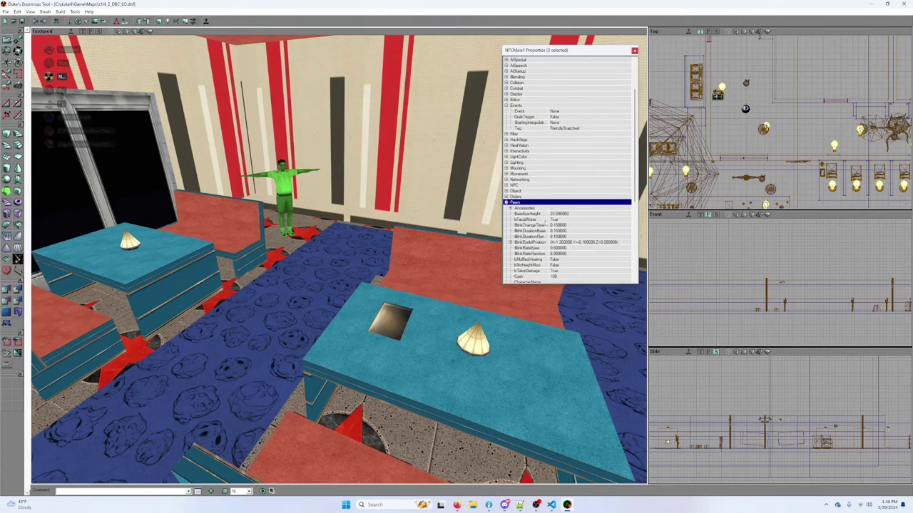
pyautogui.scroll(-5, 560, 219)
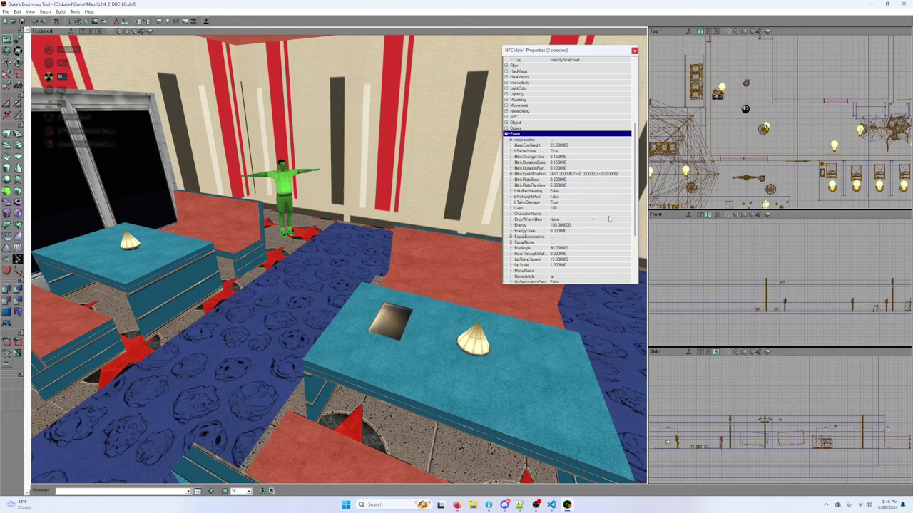
pyautogui.scroll(5, 606, 219)
pyautogui.scroll(-5, 606, 220)
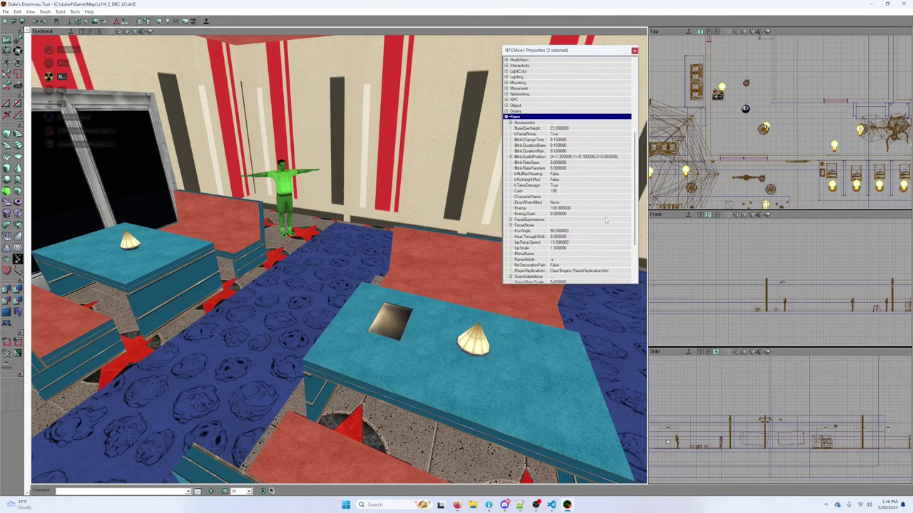
pyautogui.scroll(-1, 605, 220)
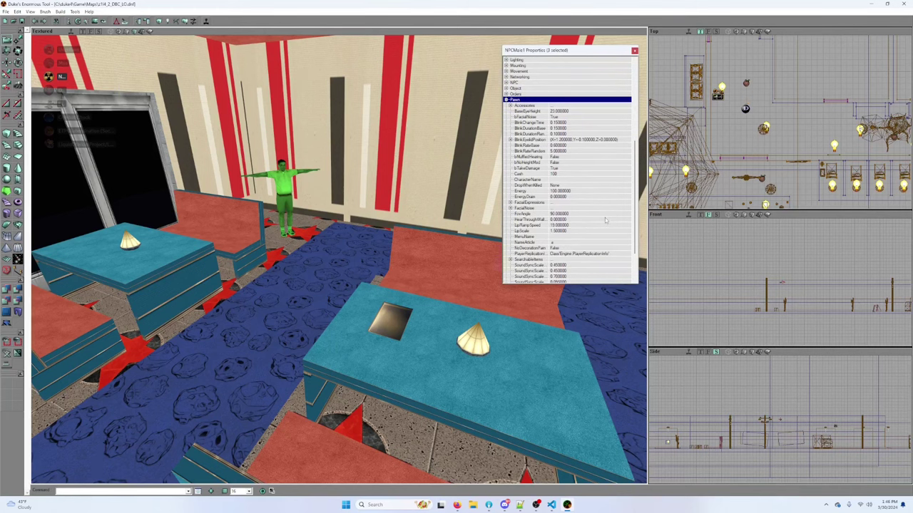
pyautogui.scroll(5, 605, 220)
pyautogui.scroll(-6, 606, 219)
pyautogui.scroll(-1, 606, 219)
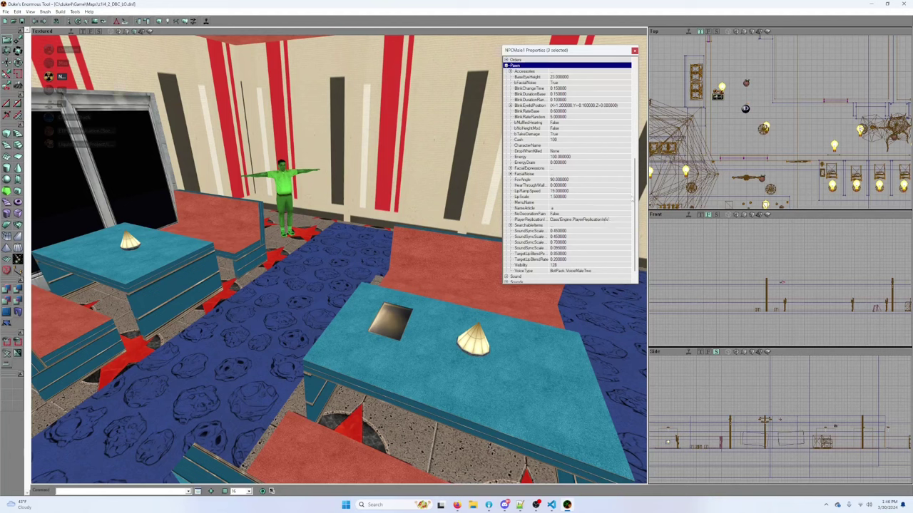
pyautogui.moveTo(634, 196); pyautogui.dragTo(638, 89)
pyautogui.scroll(1, 635, 191)
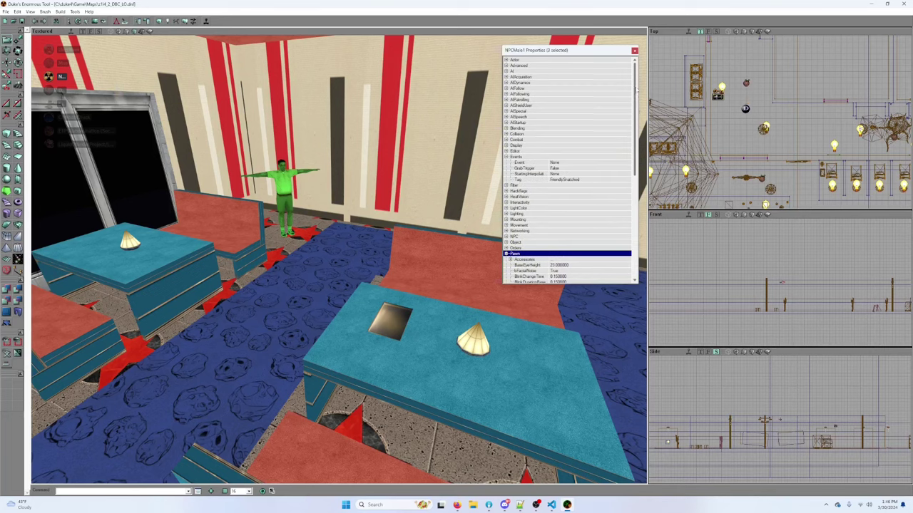
pyautogui.click(506, 254)
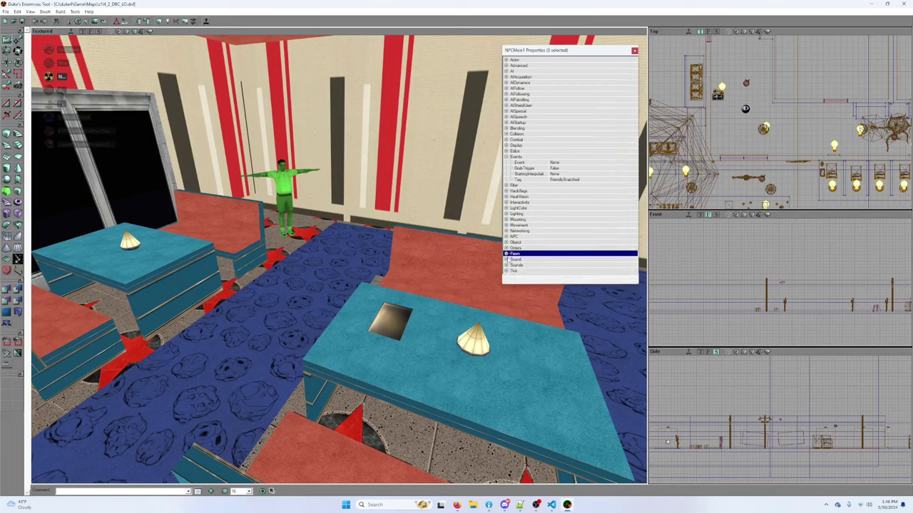
# Step: Enlarge the properties window and examine the NPCs' Movement and Mounting properties
pyautogui.click(507, 236)
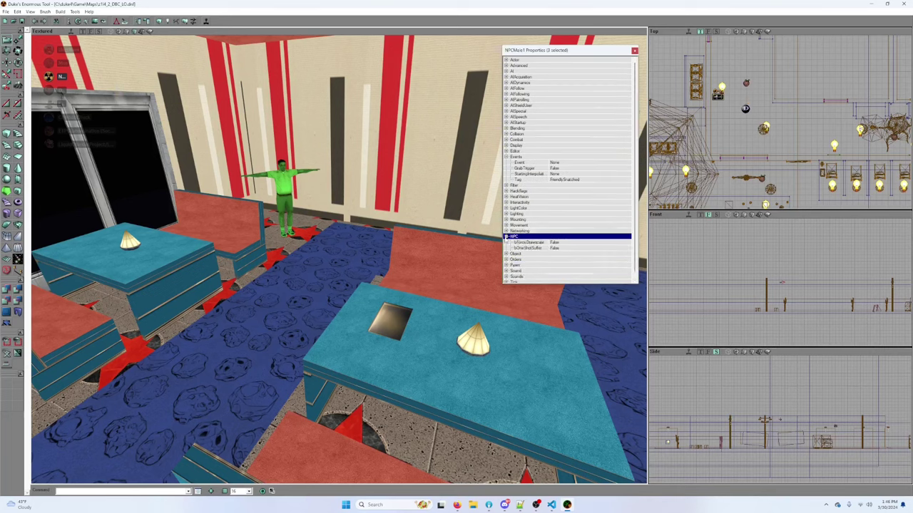
pyautogui.click(506, 225)
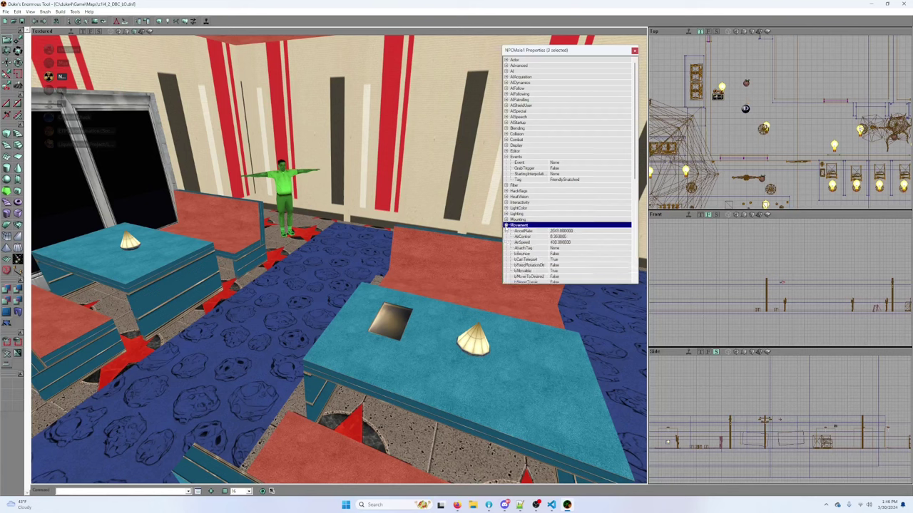
pyautogui.moveTo(634, 163); pyautogui.dragTo(635, 234)
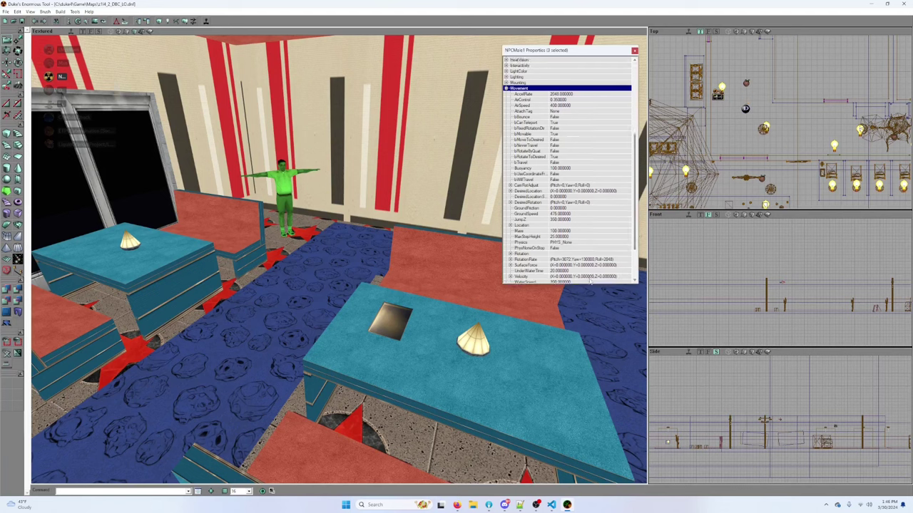
pyautogui.moveTo(590, 290); pyautogui.dragTo(589, 381)
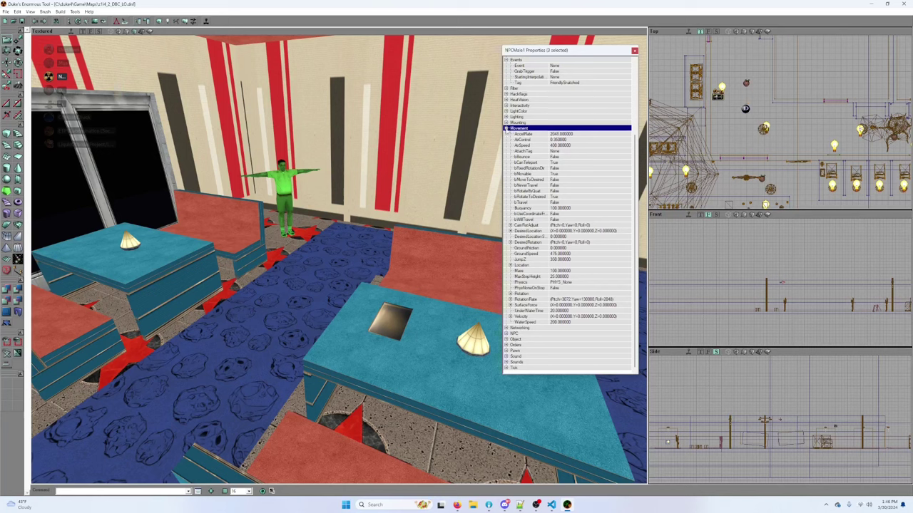
pyautogui.click(506, 128)
pyautogui.click(506, 220)
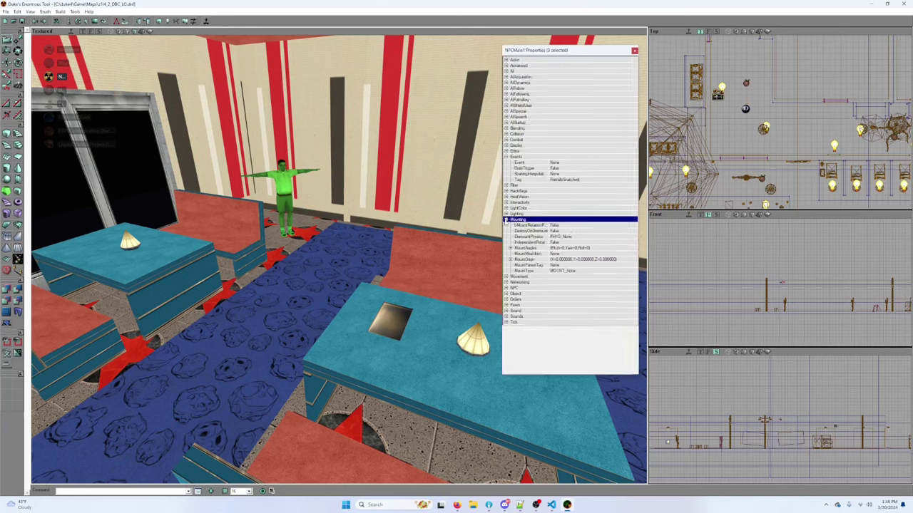
pyautogui.click(506, 219)
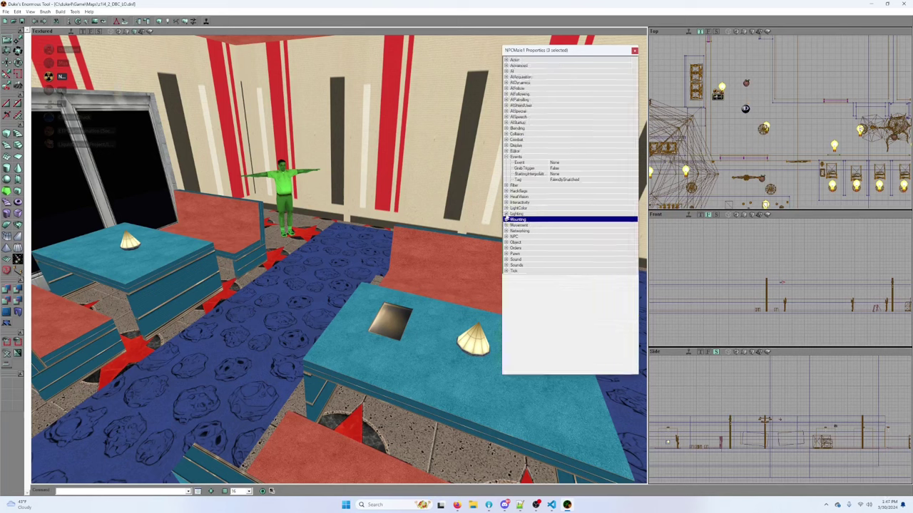
# Step: Look through the NPCs' Interactivity, HeatVision, HackFlags, Combat and AIStartup properties
pyautogui.click(506, 202)
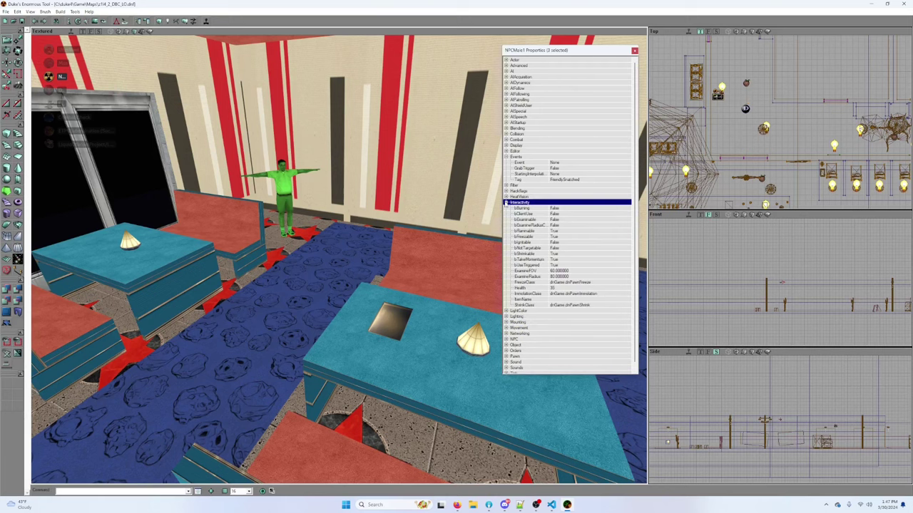
pyautogui.click(506, 203)
pyautogui.click(507, 197)
pyautogui.click(507, 197)
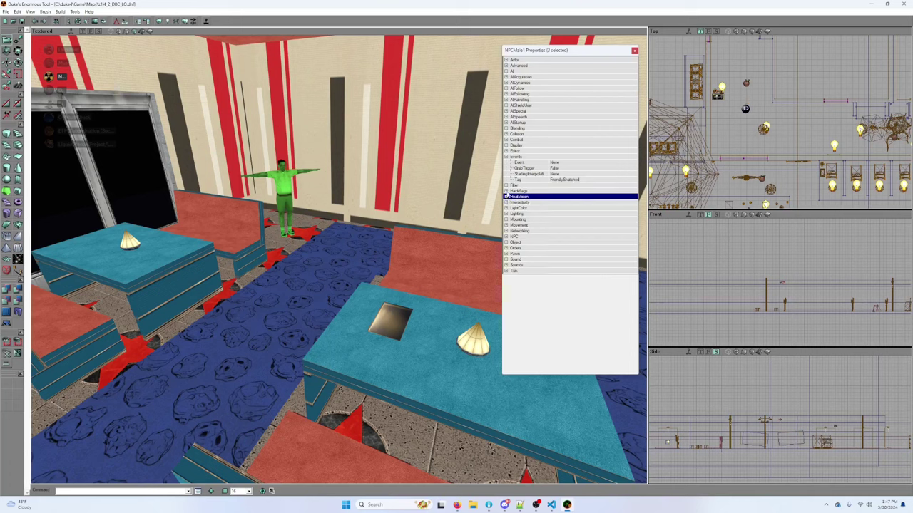
pyautogui.click(508, 191)
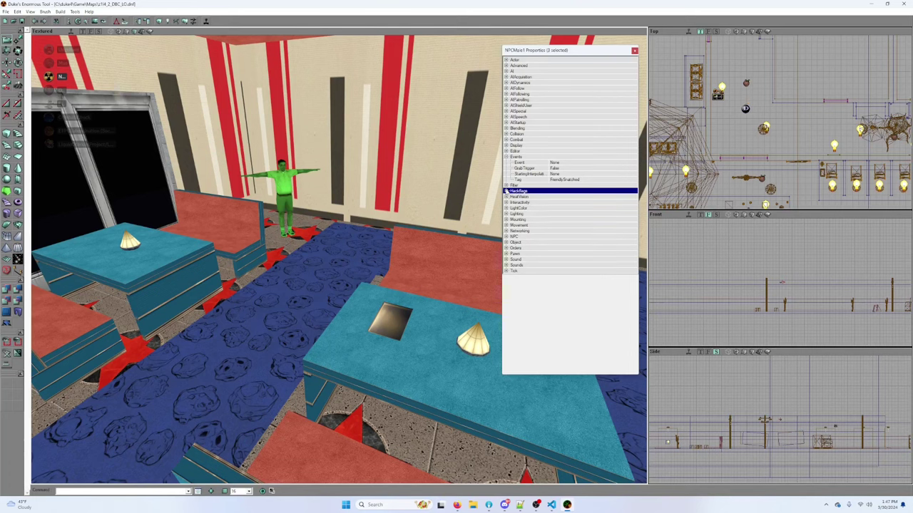
pyautogui.click(506, 139)
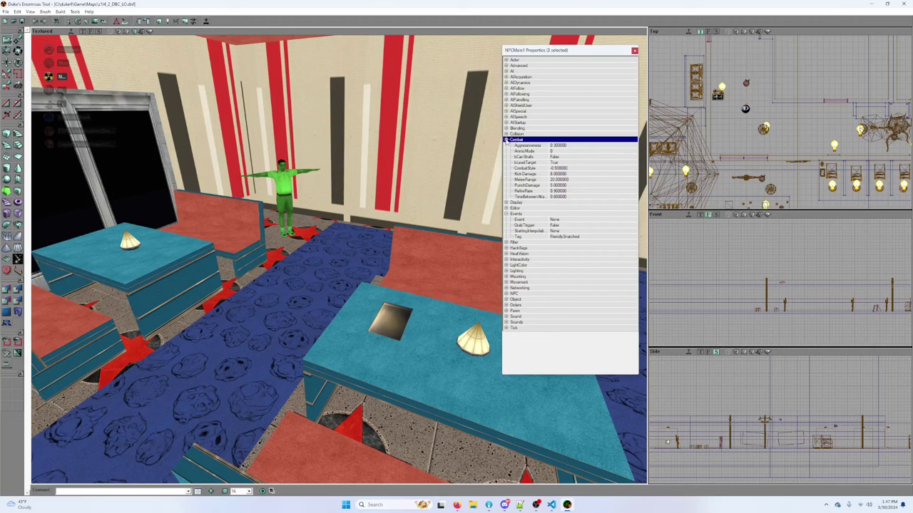
pyautogui.click(506, 140)
pyautogui.click(505, 129)
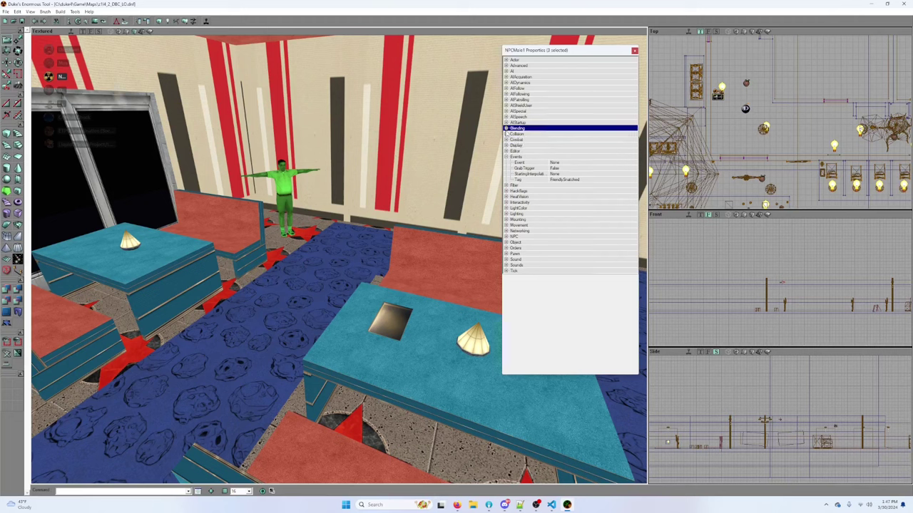
pyautogui.click(505, 123)
pyautogui.click(505, 122)
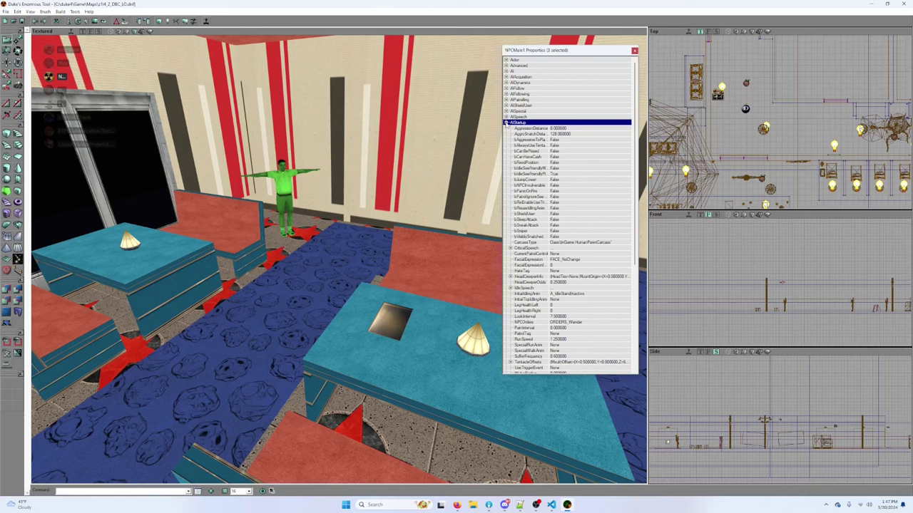
pyautogui.scroll(-1, 581, 226)
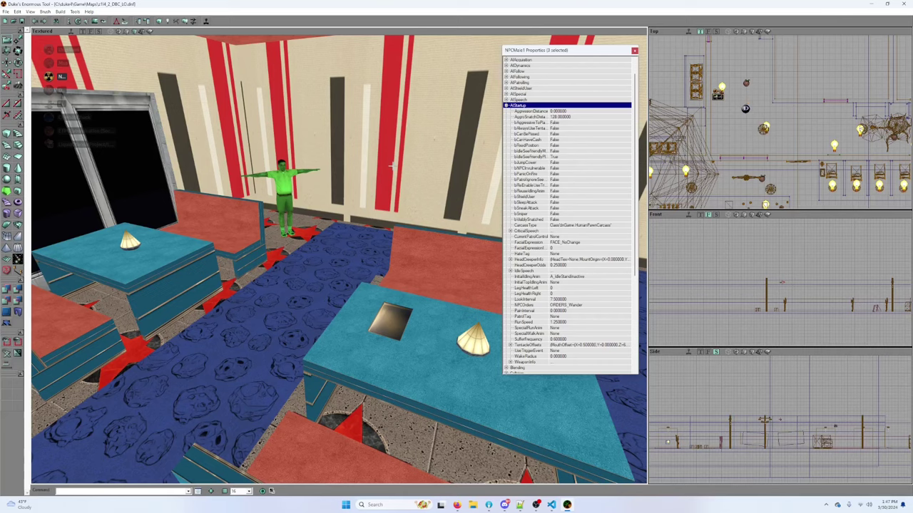
# Step: Open the actor class browser, restrict it to info actors, and look through the Triggers classes, including the Trigger subclasses
pyautogui.moveTo(340, 133); pyautogui.dragTo(342, 133, button='right')
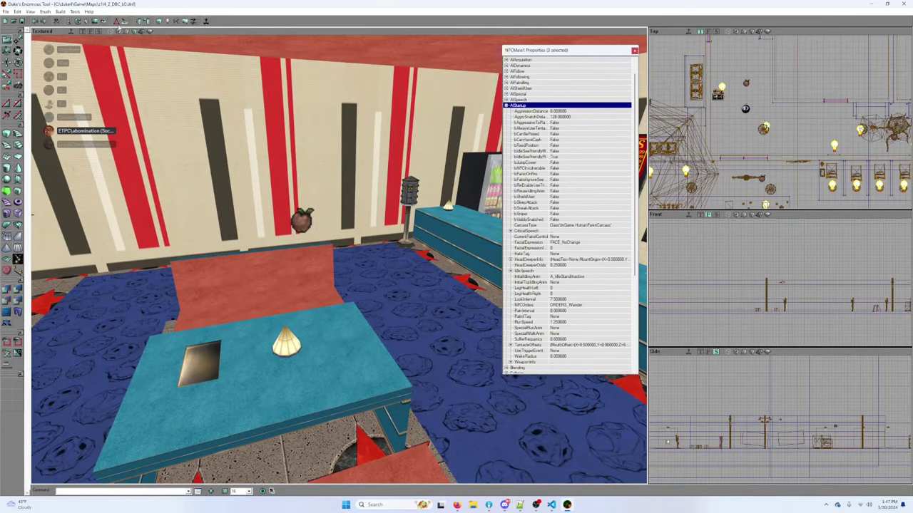
pyautogui.click(69, 22)
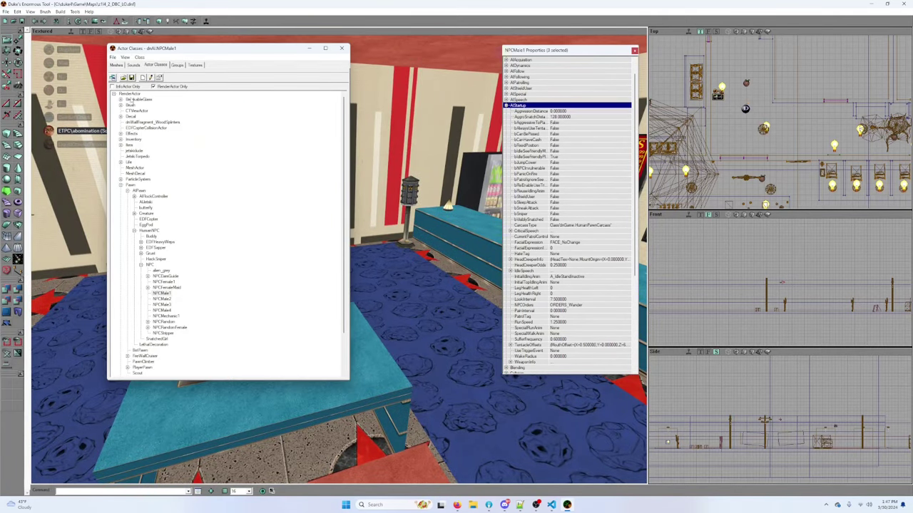
pyautogui.click(127, 86)
pyautogui.doubleClick(126, 238)
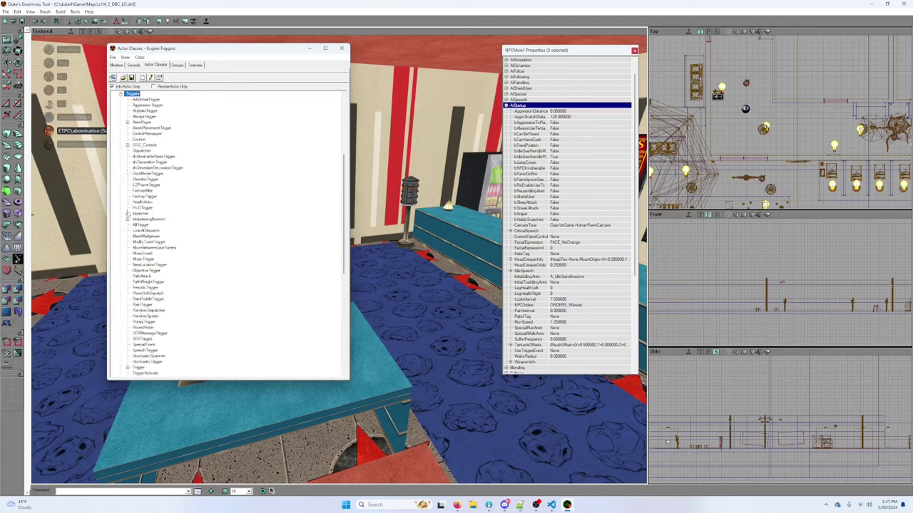
pyautogui.scroll(-4, 144, 278)
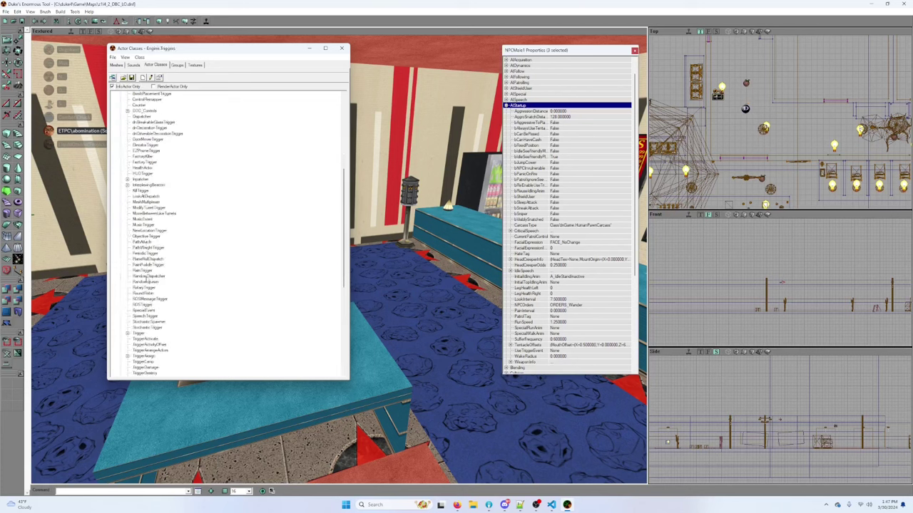
pyautogui.click(128, 299)
pyautogui.scroll(-2, 185, 288)
pyautogui.scroll(-10, 185, 290)
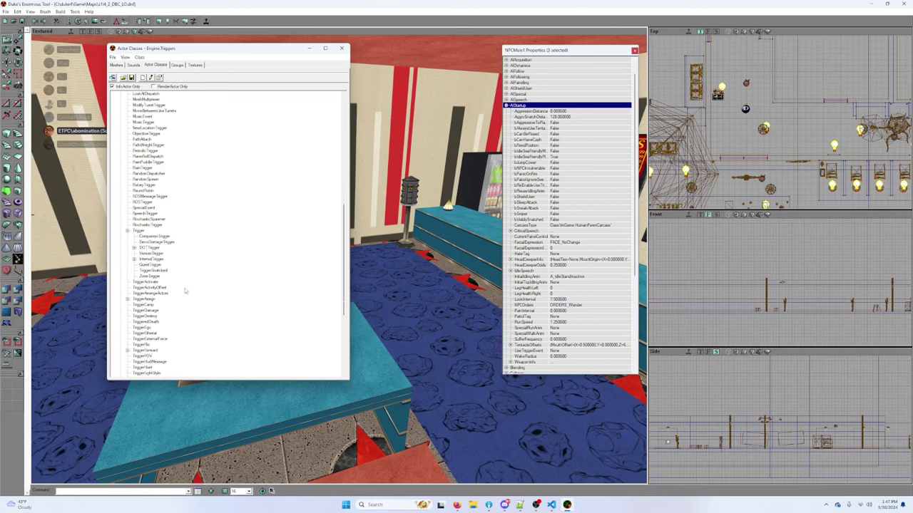
pyautogui.scroll(9, 184, 288)
pyautogui.scroll(12, 185, 286)
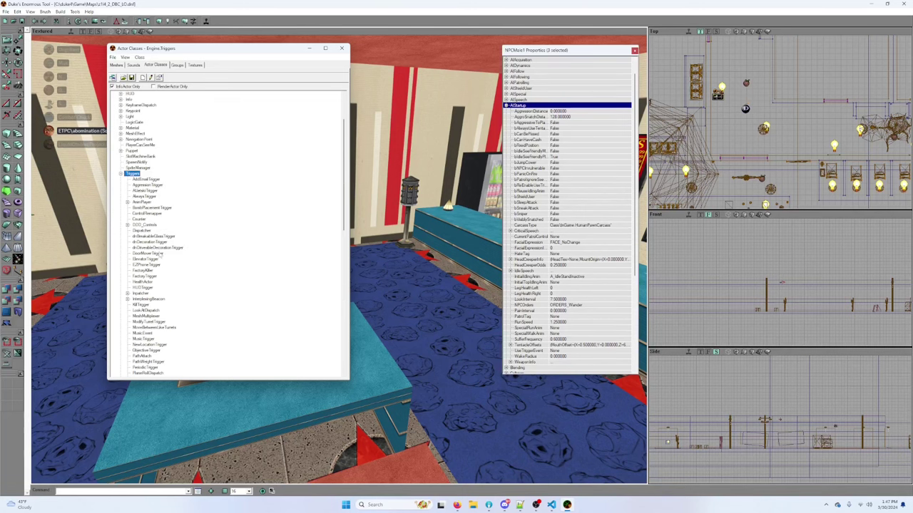
pyautogui.click(120, 174)
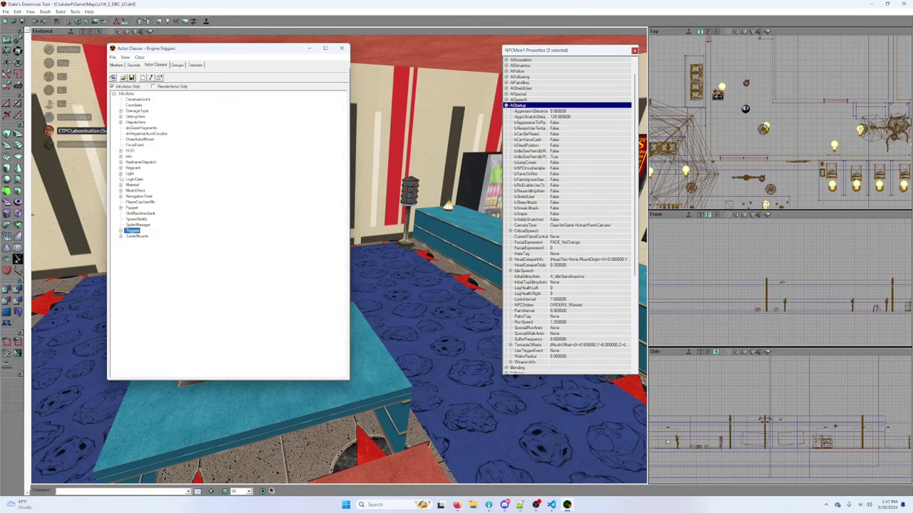
# Step: Check the NavigationPoint classes, pick NPCActivityEvent from the Info classes, and place one on the diner's striped wall
pyautogui.click(121, 197)
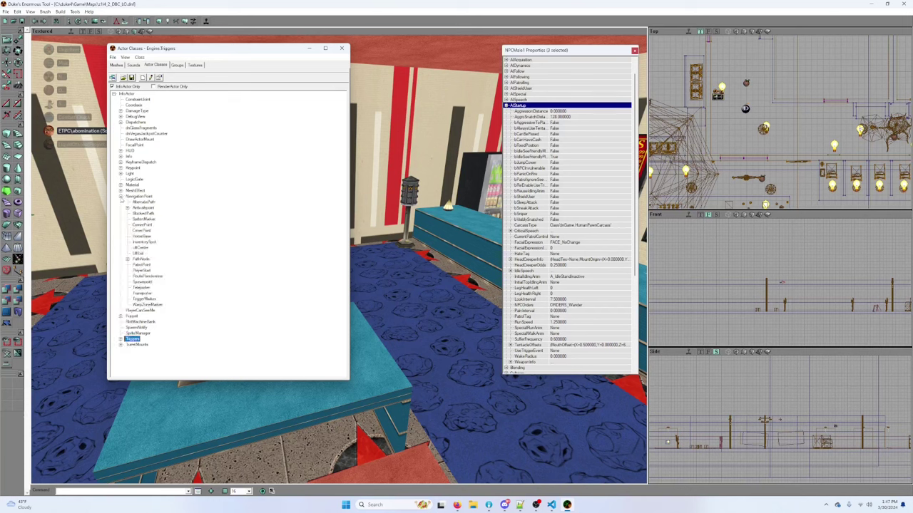
pyautogui.click(121, 197)
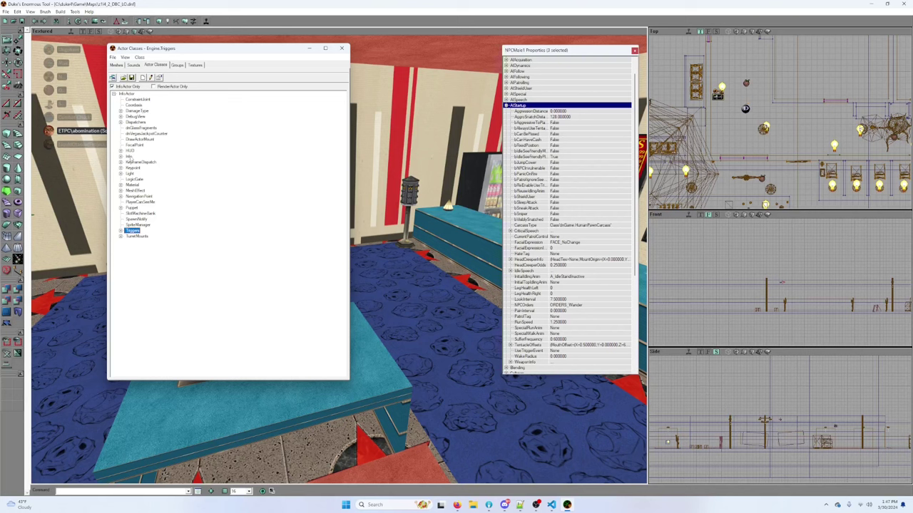
pyautogui.click(121, 156)
pyautogui.scroll(-3, 153, 271)
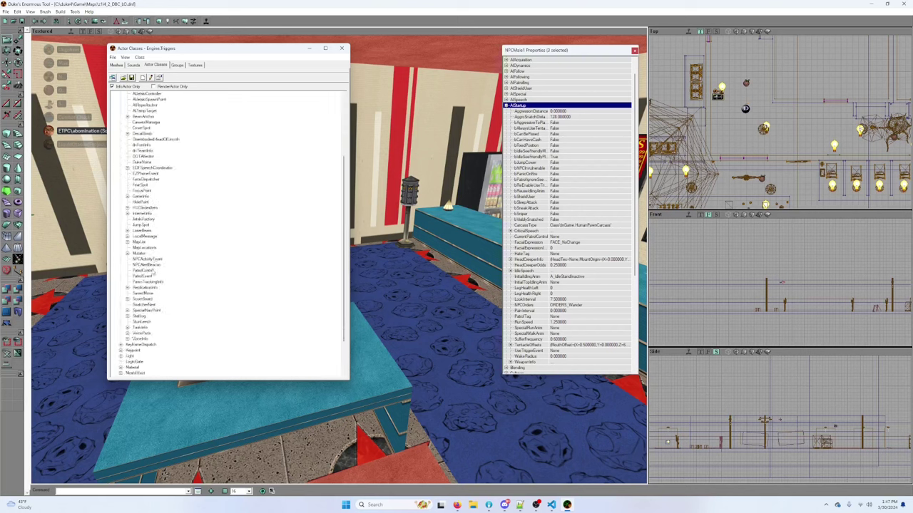
pyautogui.click(147, 259)
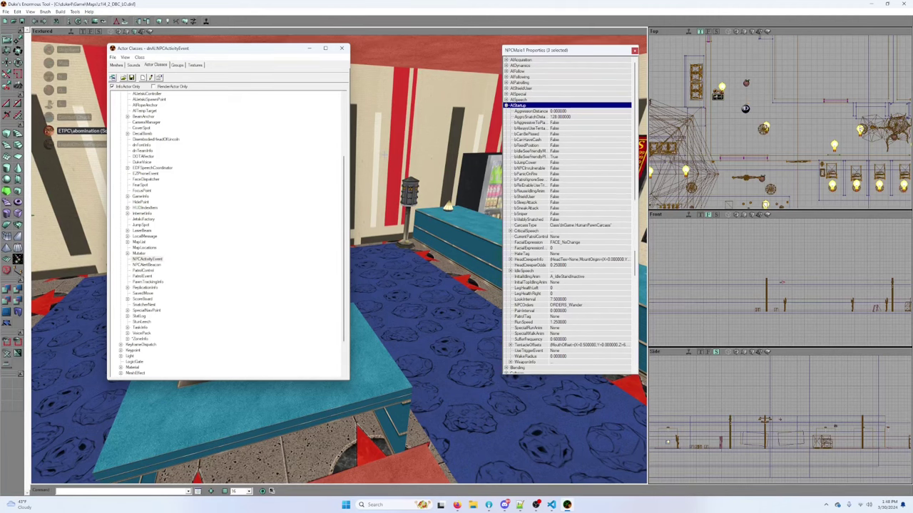
pyautogui.rightClick(402, 177)
pyautogui.click(427, 190)
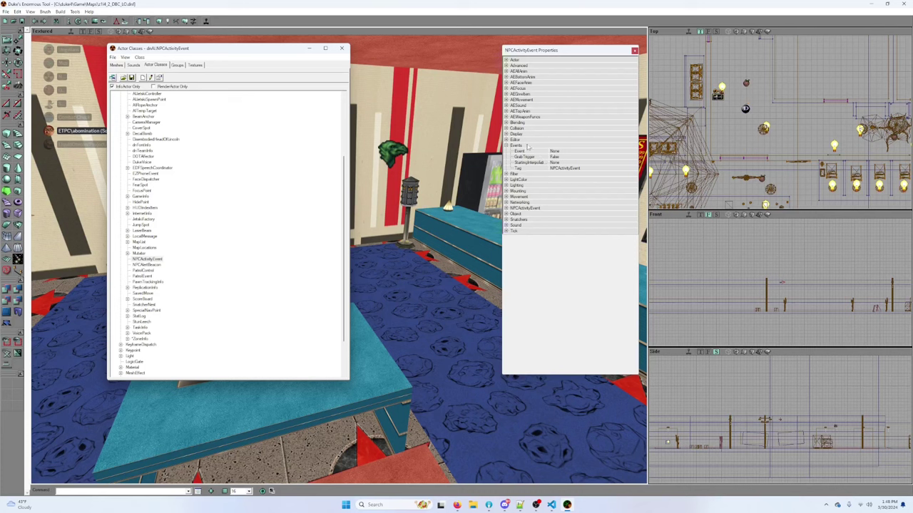
# Step: Set the NPCTag of the placed NPCActivityEvent to FriendlySnatched
pyautogui.click(506, 208)
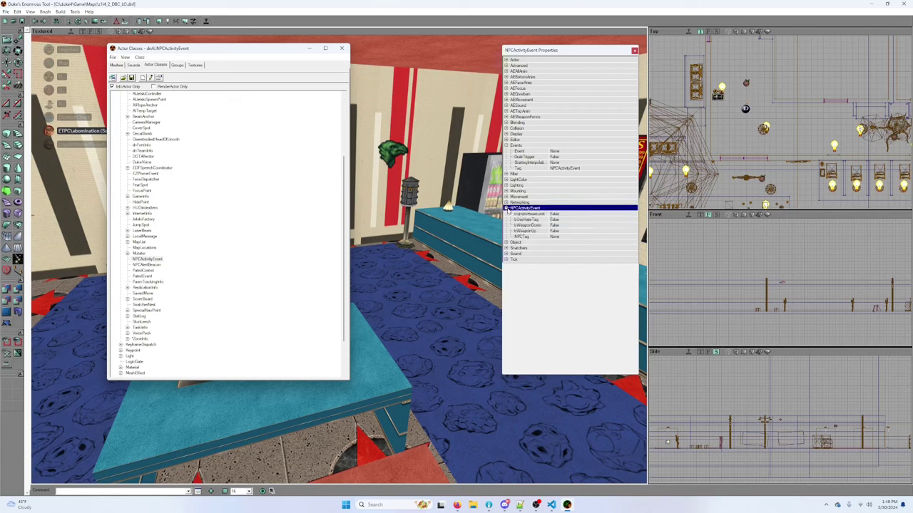
pyautogui.click(558, 236)
pyautogui.write('FriendlySnatched')
pyautogui.press('Return')
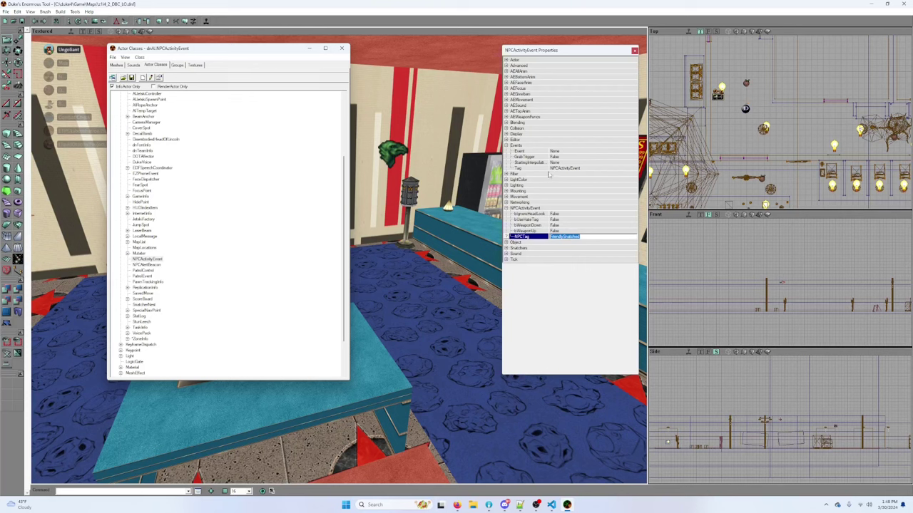
# Step: Examine the activity event's AEAllAnim, AEFocus, AEGiveItem, AEMovement and AESound properties
pyautogui.click(507, 71)
pyautogui.click(506, 71)
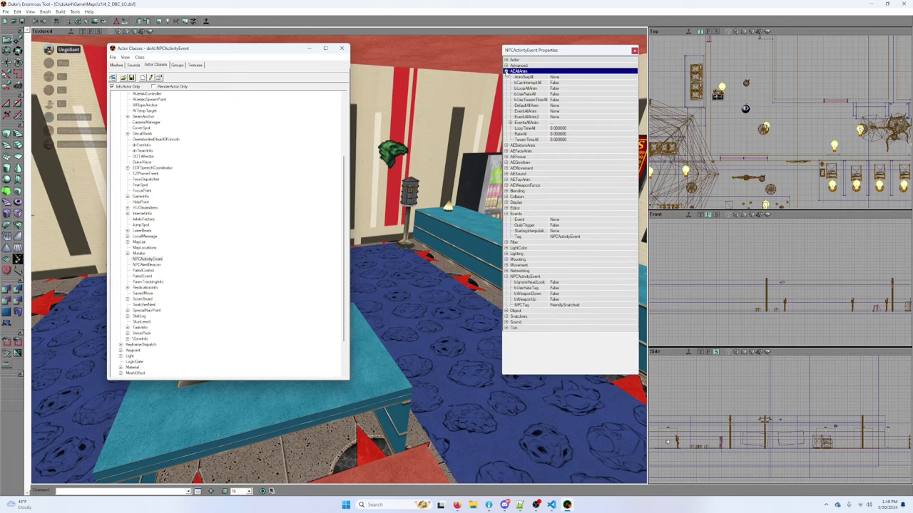
pyautogui.click(506, 72)
pyautogui.click(506, 88)
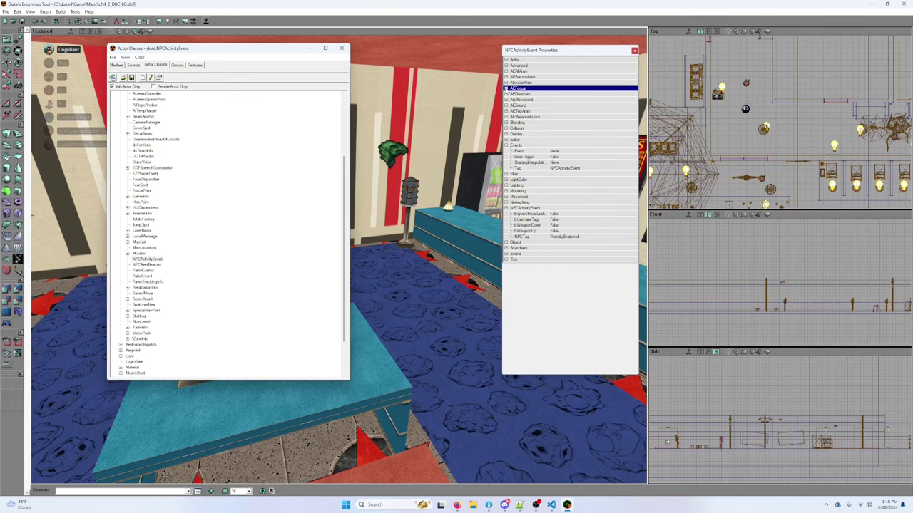
pyautogui.click(506, 88)
pyautogui.click(506, 88)
pyautogui.click(506, 94)
pyautogui.click(507, 94)
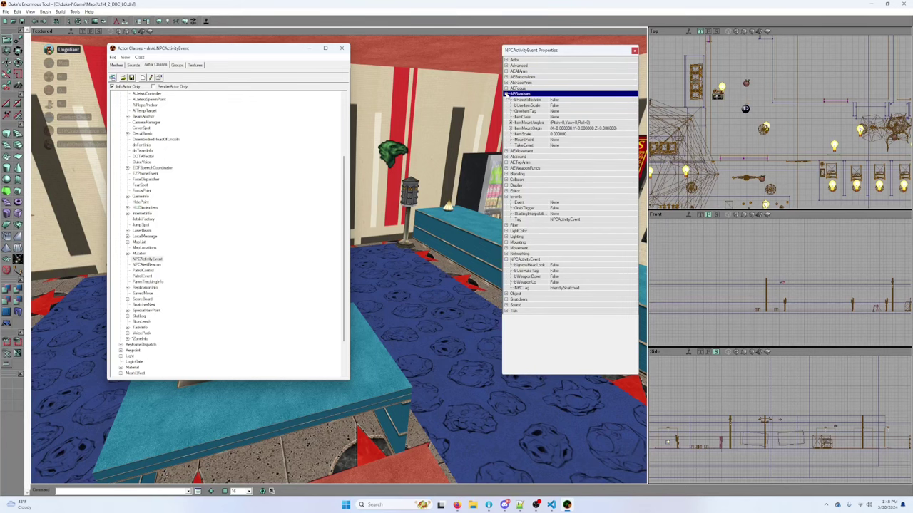
pyautogui.click(506, 94)
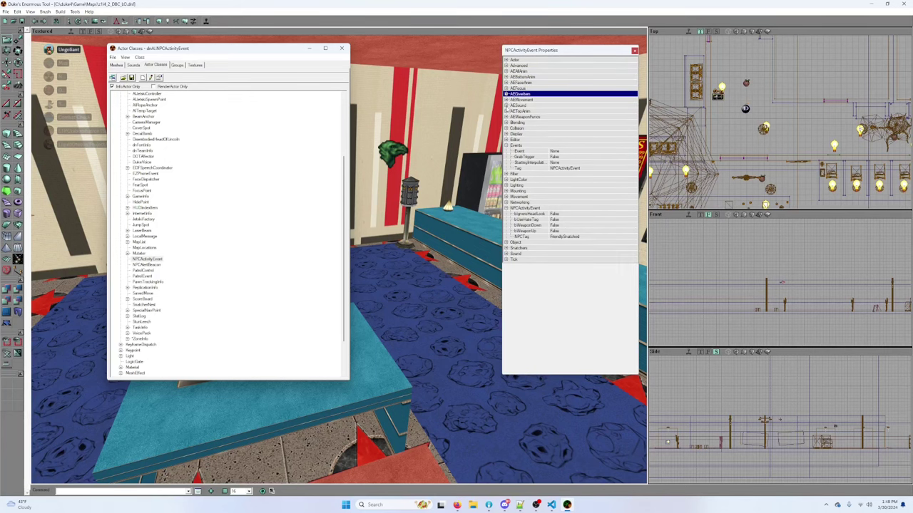
pyautogui.click(506, 100)
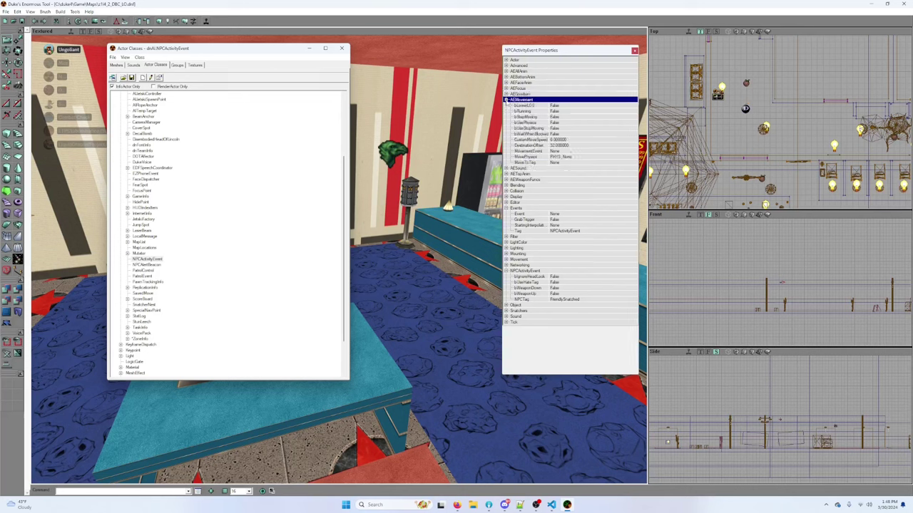
pyautogui.click(506, 100)
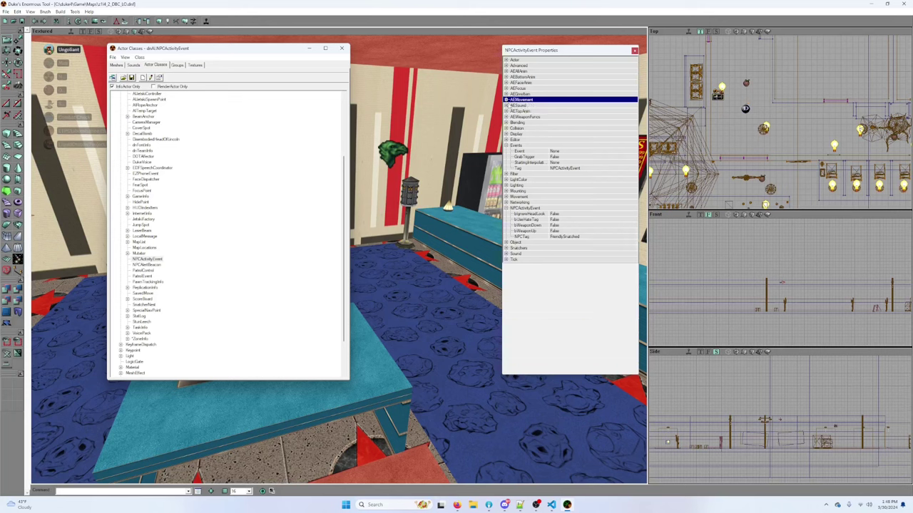
pyautogui.click(507, 105)
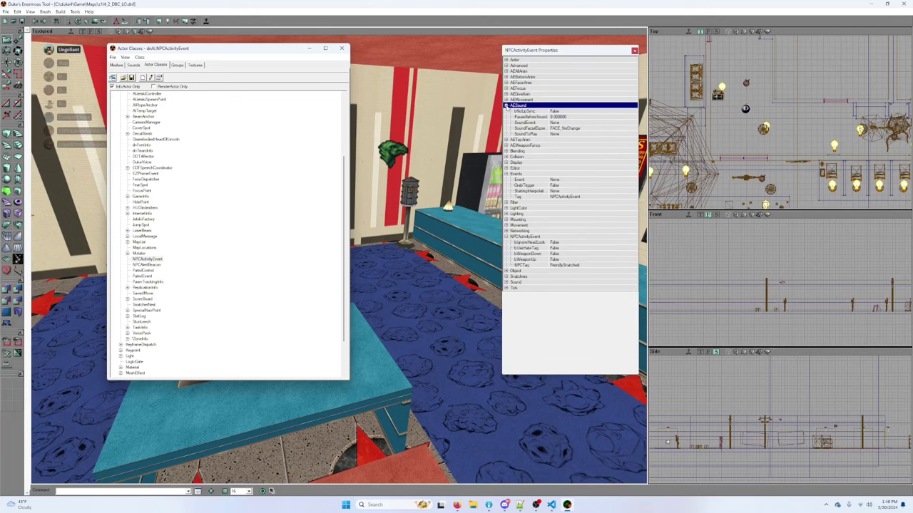
pyautogui.click(507, 105)
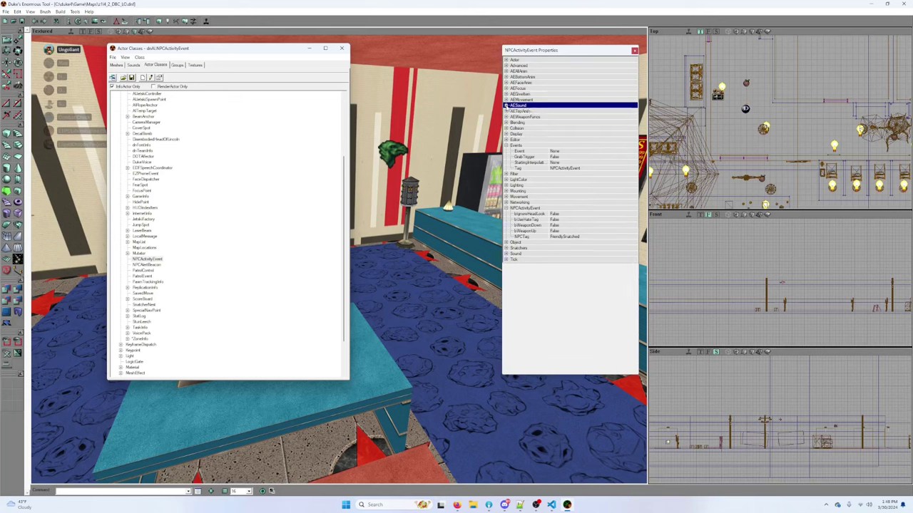
# Step: Look through the activity event's Advanced, AEWeaponFuncs, AETopAnim, Snatchers, Object, Mounting and Filter properties
pyautogui.click(506, 66)
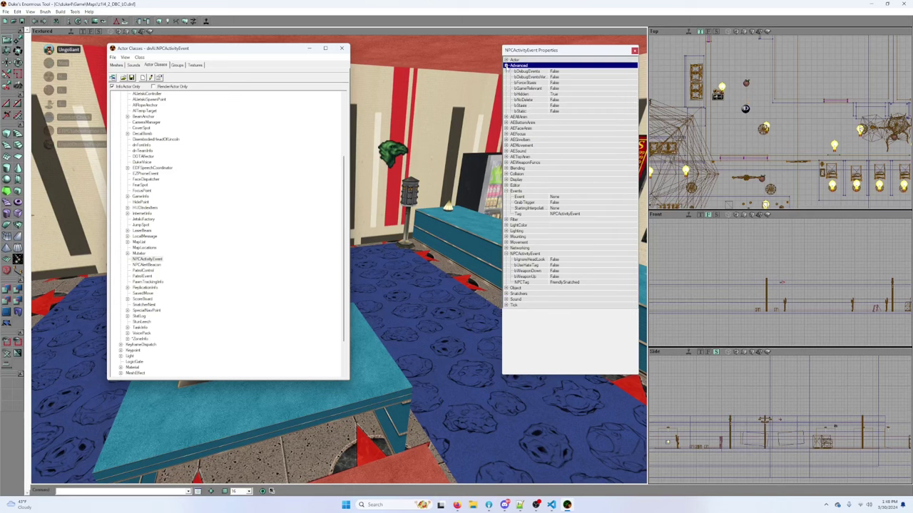
pyautogui.click(506, 66)
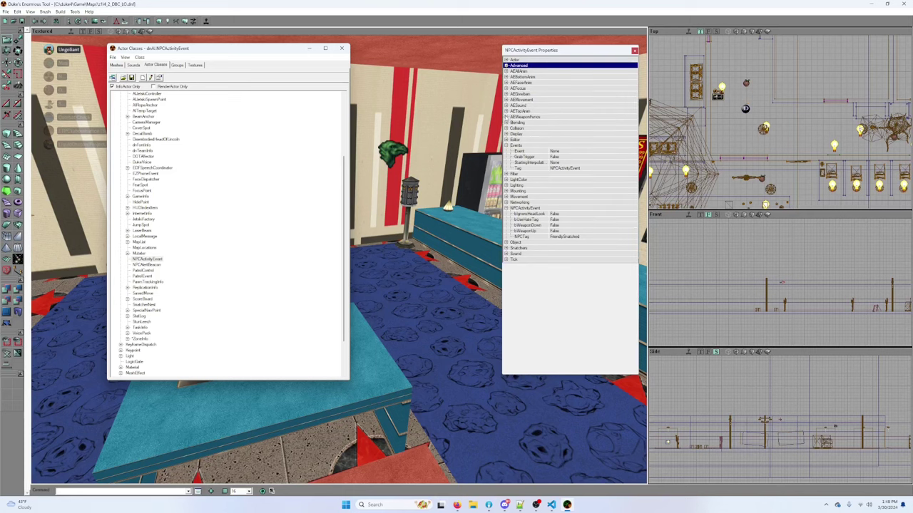
pyautogui.click(507, 117)
pyautogui.click(506, 117)
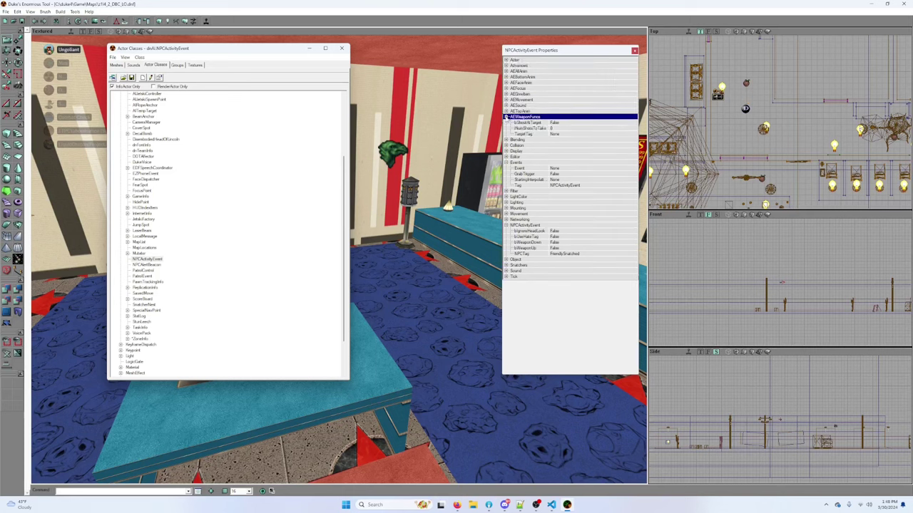
pyautogui.click(506, 117)
pyautogui.moveTo(506, 105); pyautogui.dragTo(507, 112)
pyautogui.click(506, 111)
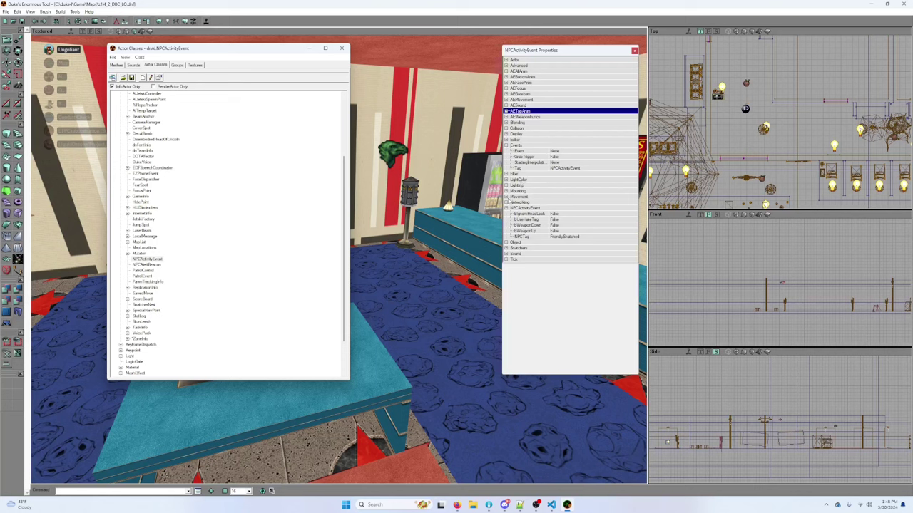
pyautogui.click(506, 248)
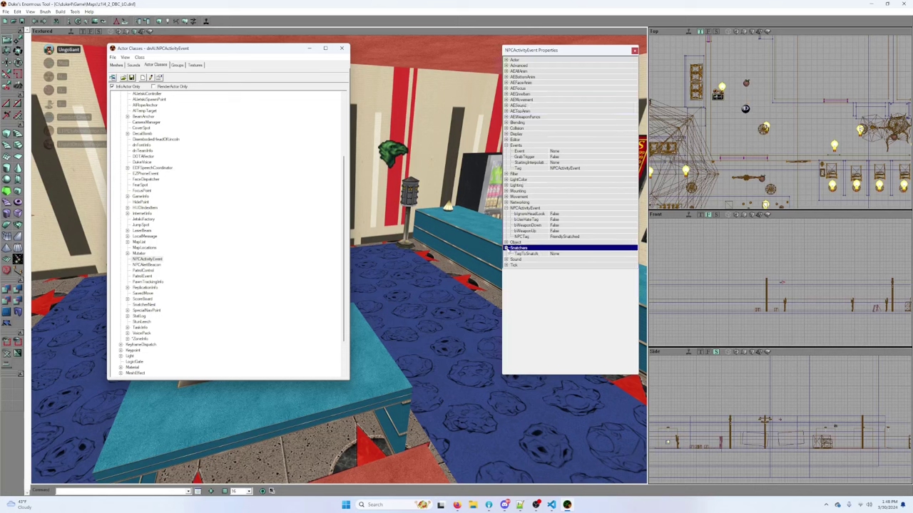
pyautogui.click(506, 248)
pyautogui.click(506, 243)
pyautogui.click(507, 242)
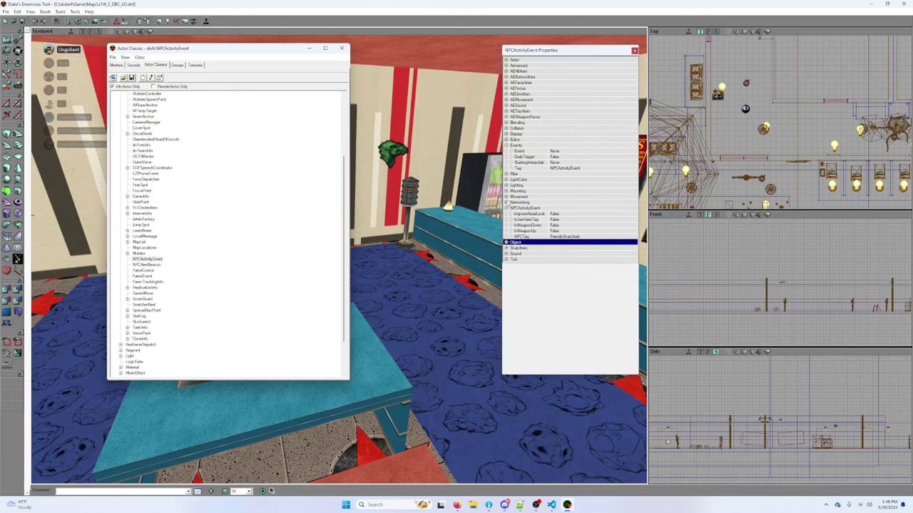
pyautogui.click(506, 191)
pyautogui.click(506, 192)
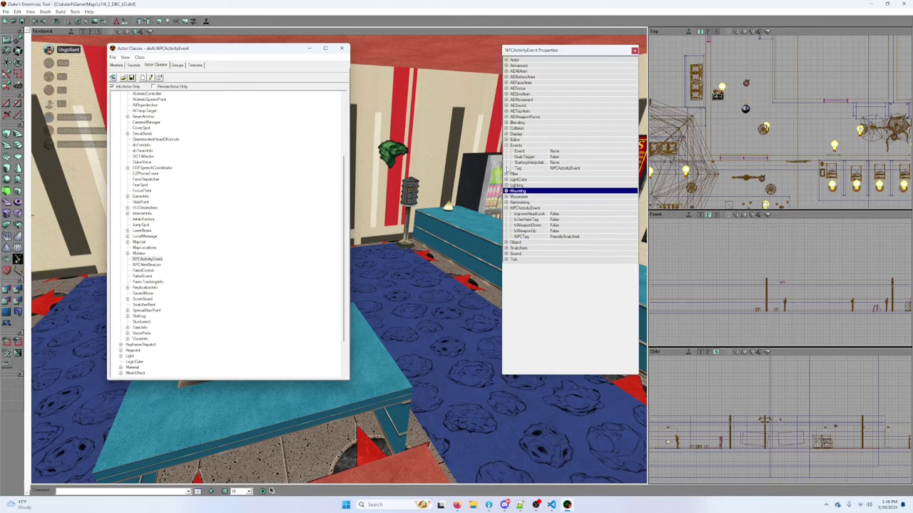
pyautogui.click(506, 174)
pyautogui.click(506, 174)
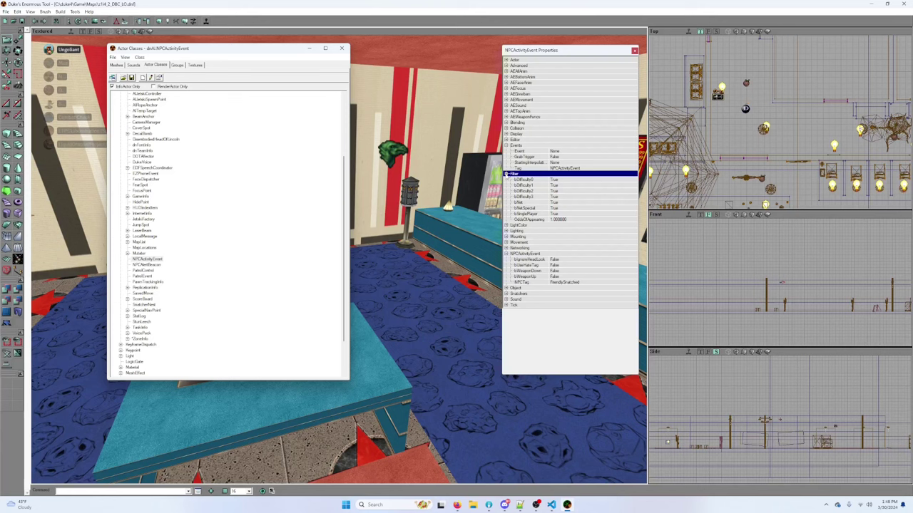
pyautogui.click(506, 174)
# Step: Recheck the activity event's weapon, top animation and movement properties, then its AEBottomAnim and AEAllAnim properties
pyautogui.click(506, 117)
pyautogui.click(507, 117)
pyautogui.click(506, 111)
pyautogui.click(506, 111)
pyautogui.click(506, 99)
pyautogui.click(506, 99)
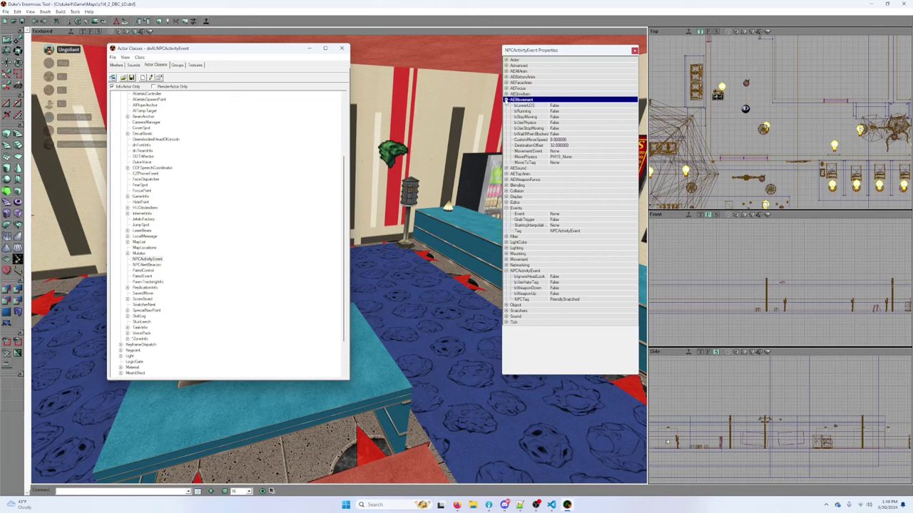
pyautogui.click(506, 99)
pyautogui.click(507, 76)
pyautogui.click(506, 76)
pyautogui.click(506, 76)
pyautogui.click(506, 70)
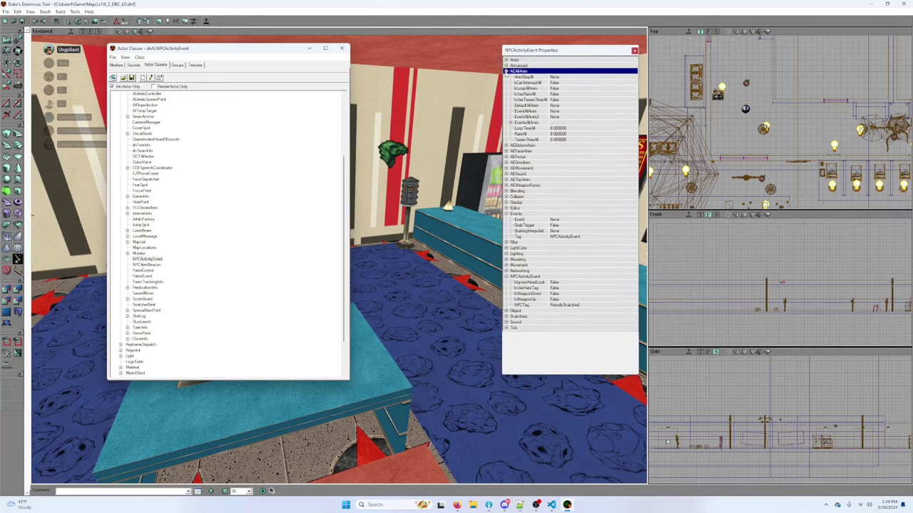
pyautogui.click(506, 70)
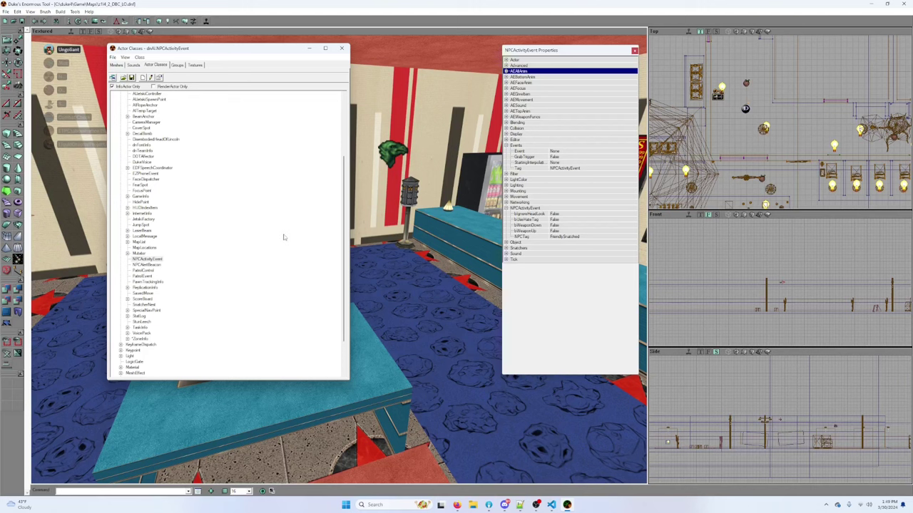
# Step: Pick AICombatController from the Info classes and place one on the striped wall near the NPCActivityEvent actor
pyautogui.scroll(3, 177, 255)
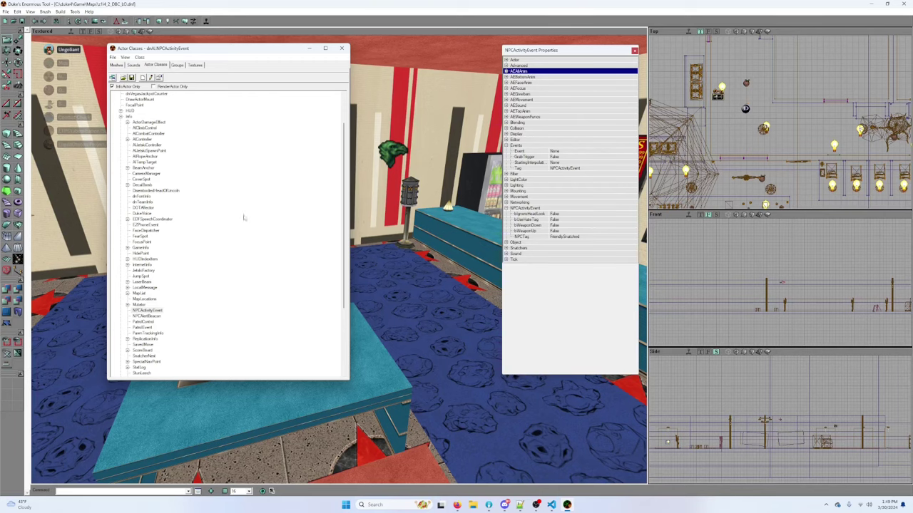
pyautogui.moveTo(427, 299); pyautogui.dragTo(355, 300)
pyautogui.click(148, 133)
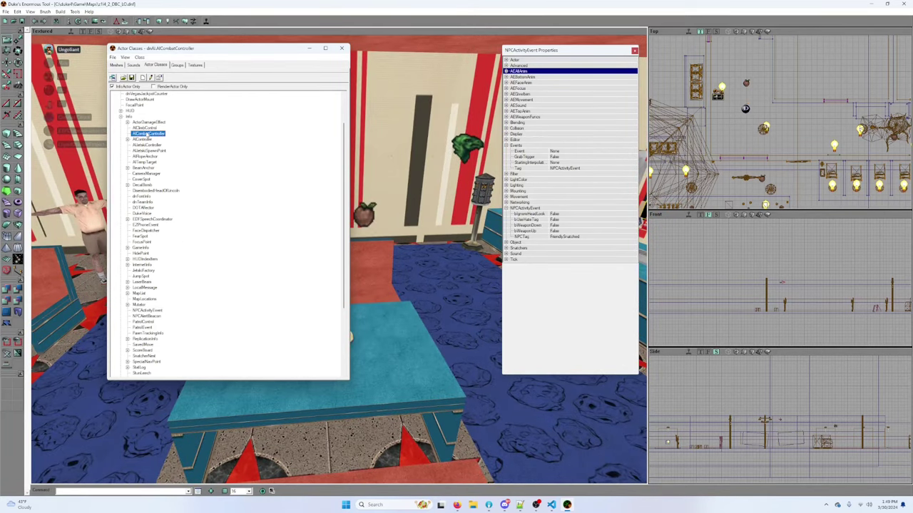
pyautogui.moveTo(478, 141); pyautogui.dragTo(416, 108)
pyautogui.moveTo(420, 169); pyautogui.dragTo(399, 249)
pyautogui.rightClick(411, 202)
pyautogui.click(442, 207)
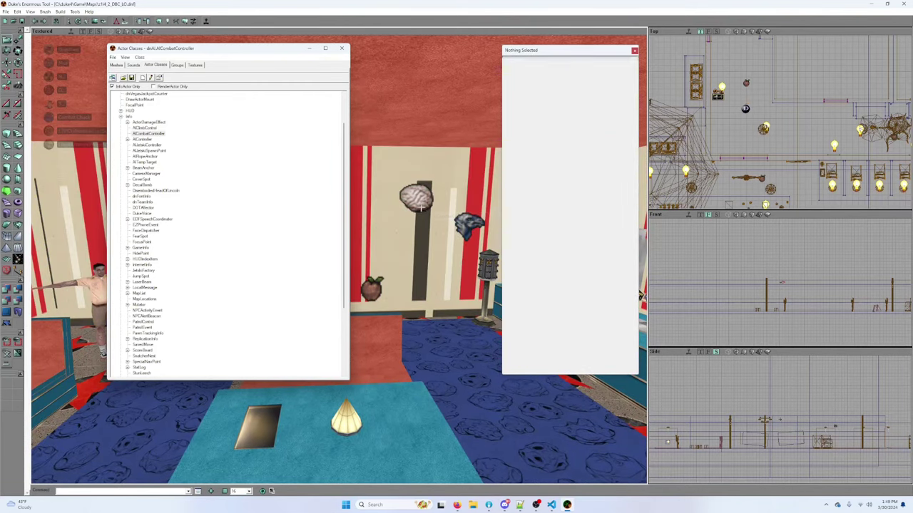
# Step: Check the AICombatController category of the new controller's properties and delete the actor
pyautogui.doubleClick(508, 72)
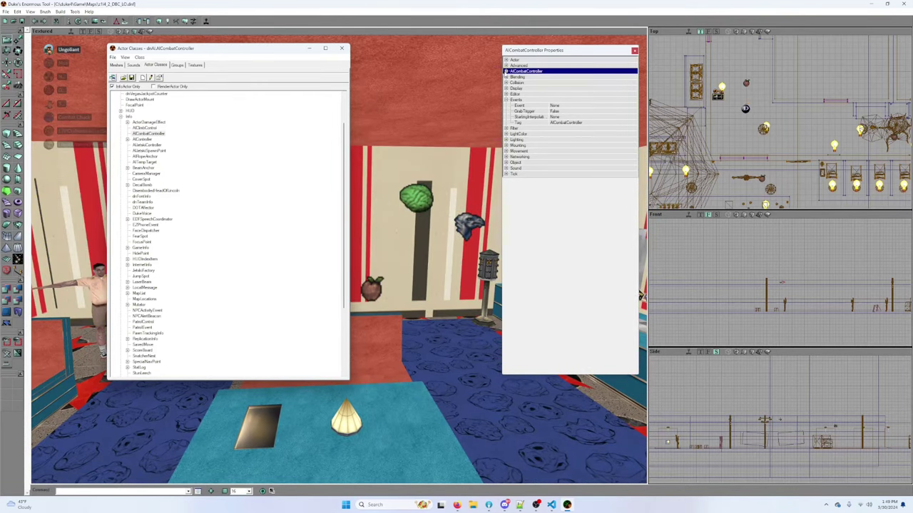
pyautogui.click(505, 72)
pyautogui.moveTo(383, 147); pyautogui.dragTo(390, 214)
pyautogui.press('Delete')
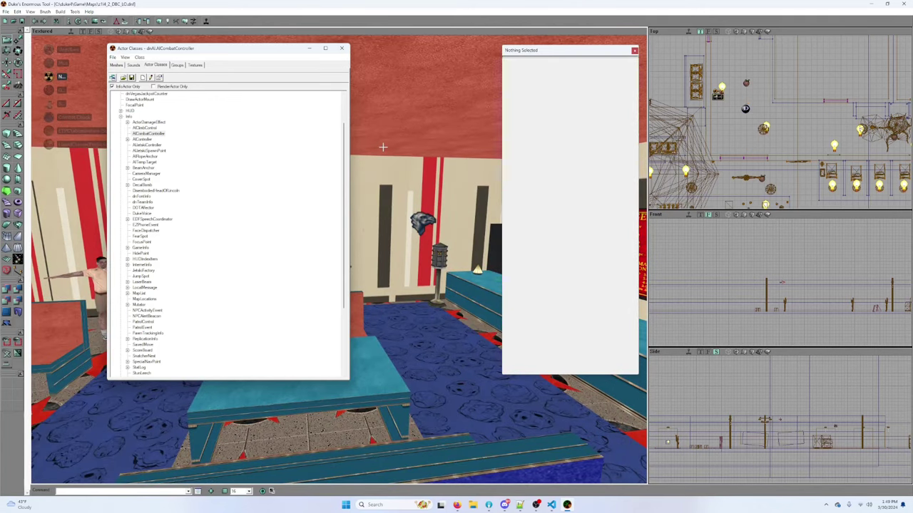
# Step: Look further through the Info classes, then reselect the NPCActivityEvent actor and show its NPCActivityEvent properties
pyautogui.scroll(-1, 220, 238)
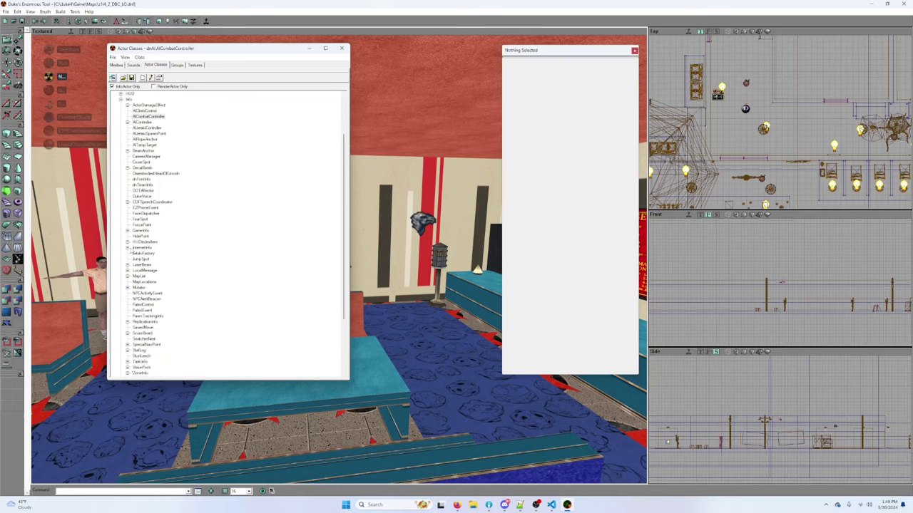
pyautogui.scroll(-4, 169, 263)
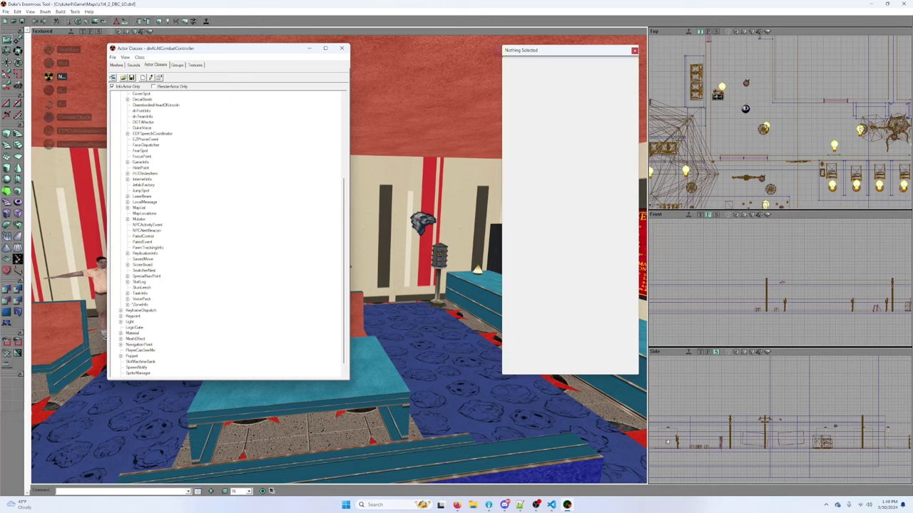
pyautogui.click(416, 223)
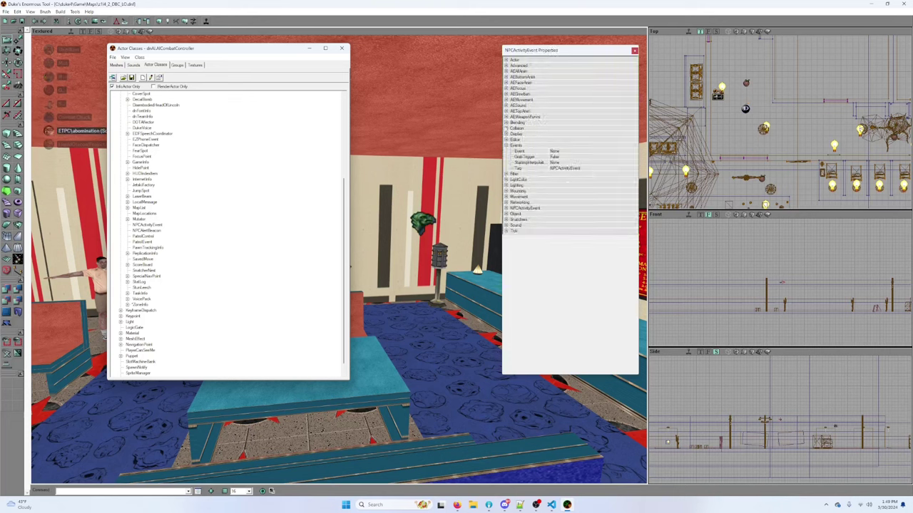
pyautogui.click(506, 207)
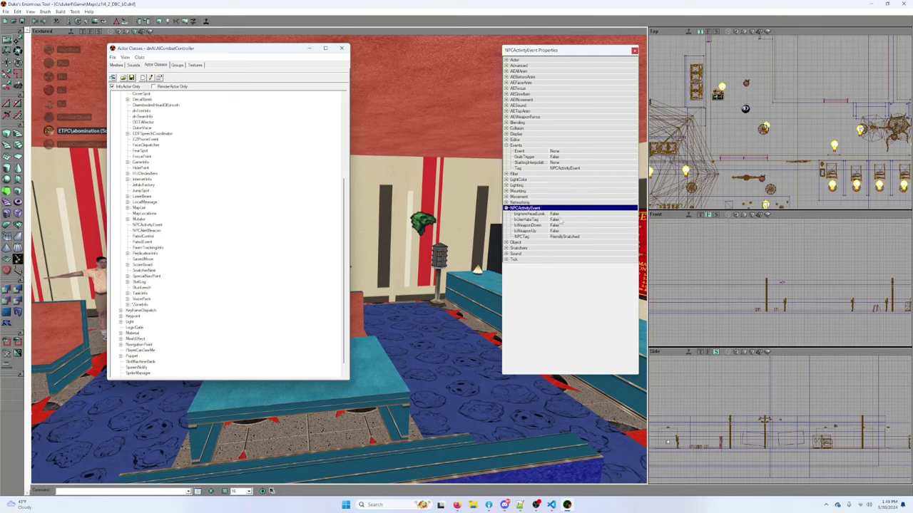
# Step: Set bUseHateTag to True for the NPCActivityEvent actor
pyautogui.click(561, 219)
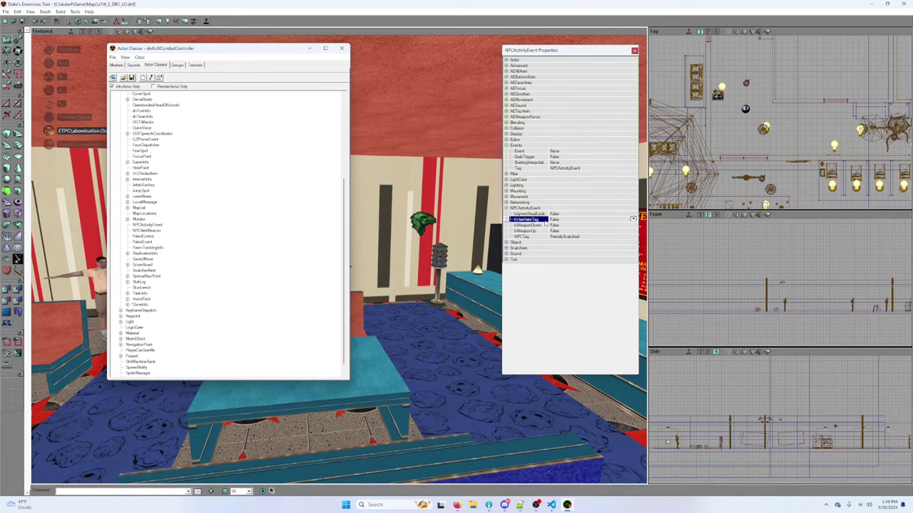
pyautogui.moveTo(420, 138); pyautogui.dragTo(542, 164, button='right')
# Step: Close the Actor Classes browser and select all six NPCs around the diner together
pyautogui.click(446, 215)
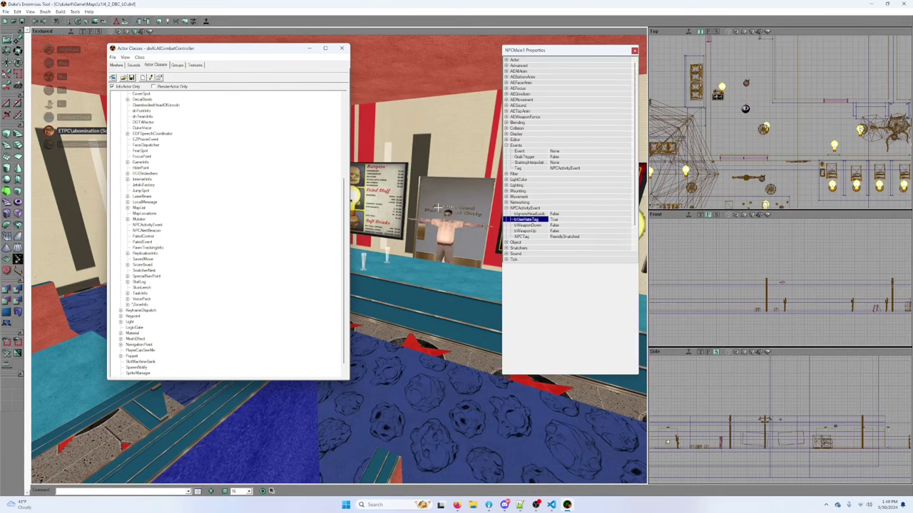
pyautogui.moveTo(441, 196); pyautogui.dragTo(357, 214, button='right')
pyautogui.moveTo(357, 214); pyautogui.dragTo(418, 88)
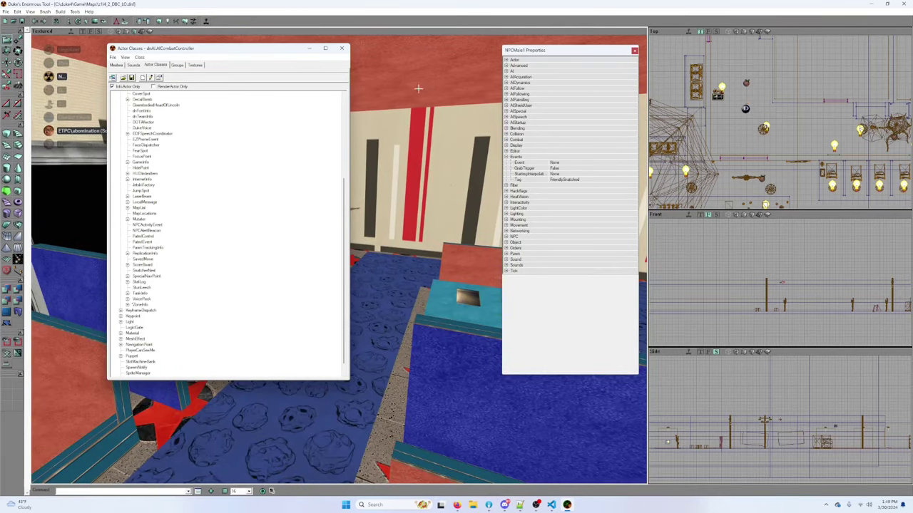
pyautogui.click(342, 48)
pyautogui.keyDown('ctrl'); pyautogui.click(332, 207); pyautogui.keyUp('ctrl')
pyautogui.moveTo(333, 207); pyautogui.dragTo(542, 200)
pyautogui.moveTo(335, 183); pyautogui.dragTo(79, 107)
pyautogui.keyDown('ctrl'); pyautogui.click(333, 223); pyautogui.keyUp('ctrl')
pyautogui.moveTo(297, 260); pyautogui.dragTo(228, 265)
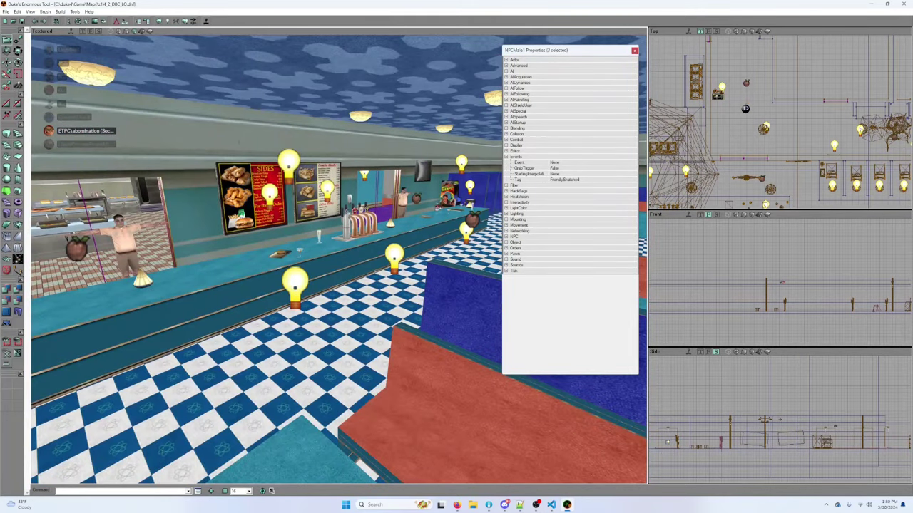
pyautogui.keyDown('ctrl'); pyautogui.click(122, 242); pyautogui.keyUp('ctrl')
pyautogui.keyDown('ctrl'); pyautogui.click(402, 199); pyautogui.keyUp('ctrl')
pyautogui.moveTo(399, 200); pyautogui.dragTo(507, 129)
pyautogui.keyDown('ctrl'); pyautogui.click(372, 212); pyautogui.keyUp('ctrl')
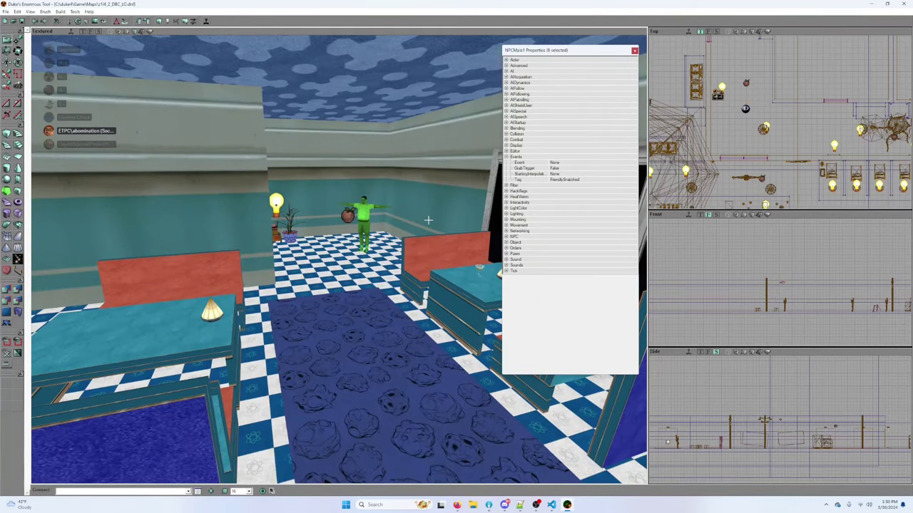
# Step: Look through the selected NPCs' AI, acquisition, dynamics, following, patrolling and speech properties for a hate setting
pyautogui.click(506, 112)
pyautogui.click(506, 111)
pyautogui.click(506, 71)
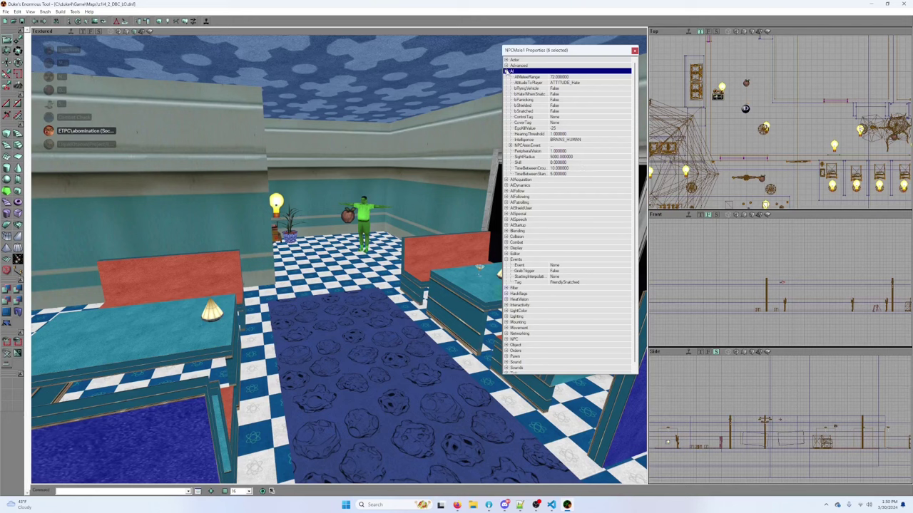
pyautogui.click(506, 71)
pyautogui.click(506, 76)
pyautogui.click(507, 77)
pyautogui.click(506, 82)
pyautogui.click(507, 82)
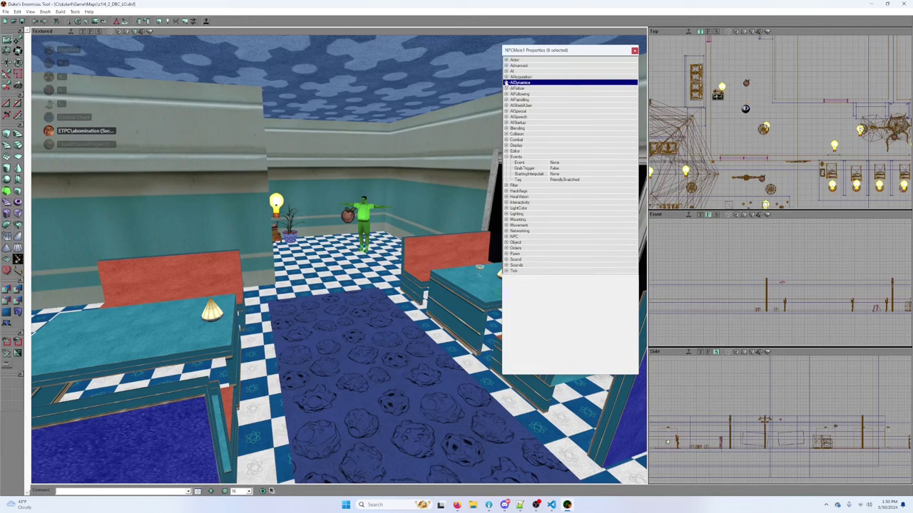
pyautogui.click(505, 94)
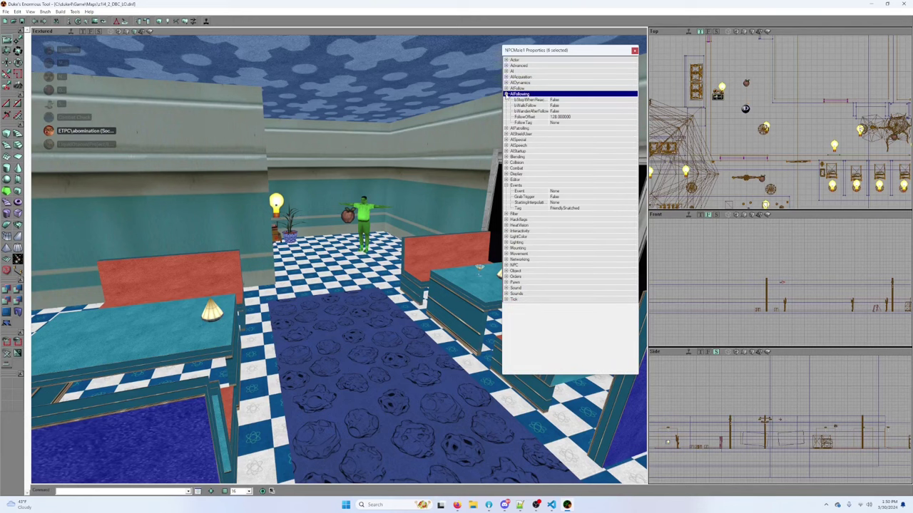
pyautogui.click(506, 94)
pyautogui.click(506, 100)
pyautogui.click(506, 100)
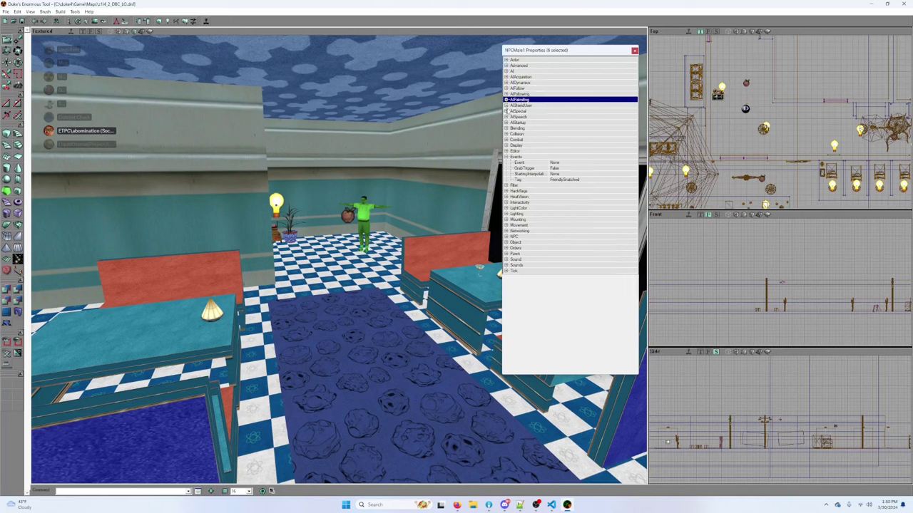
pyautogui.click(505, 117)
pyautogui.click(505, 117)
# Step: Set the HateTag in the selected NPCs' AIStartup properties to DukePlayer
pyautogui.click(506, 122)
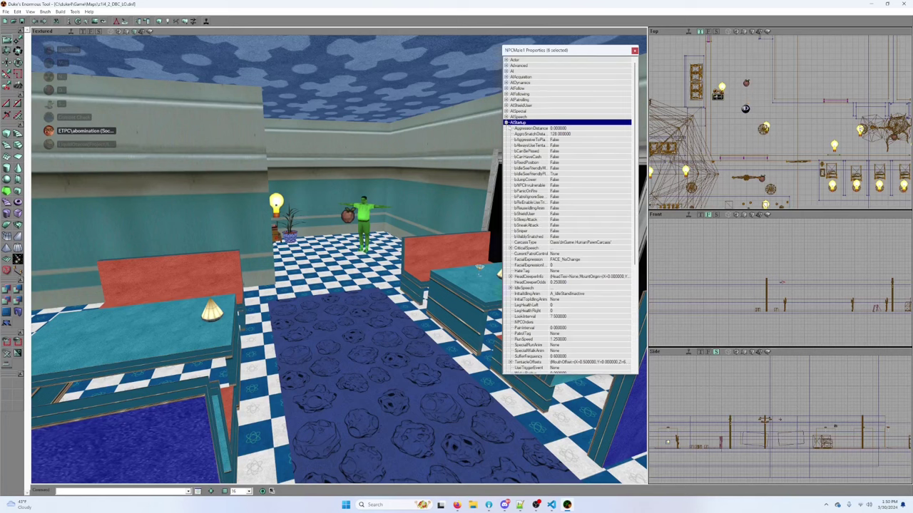
pyautogui.click(577, 271)
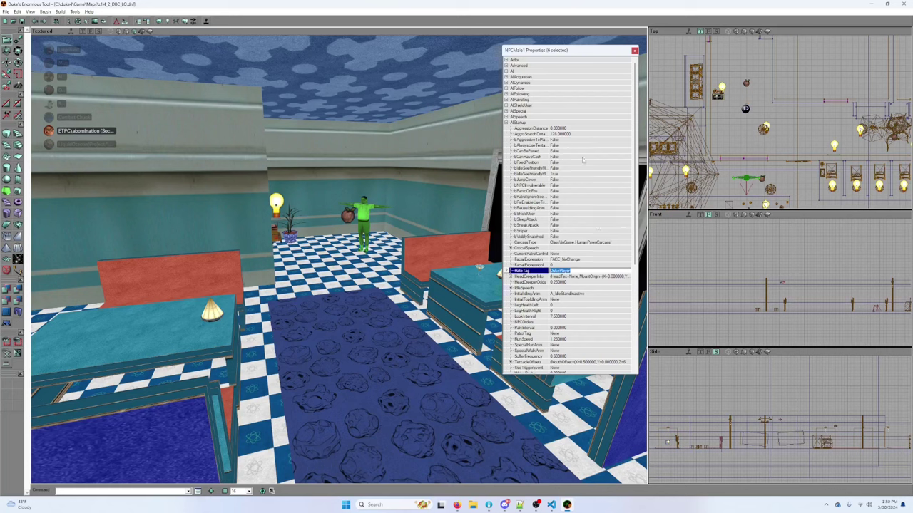
pyautogui.scroll(-3, 599, 246)
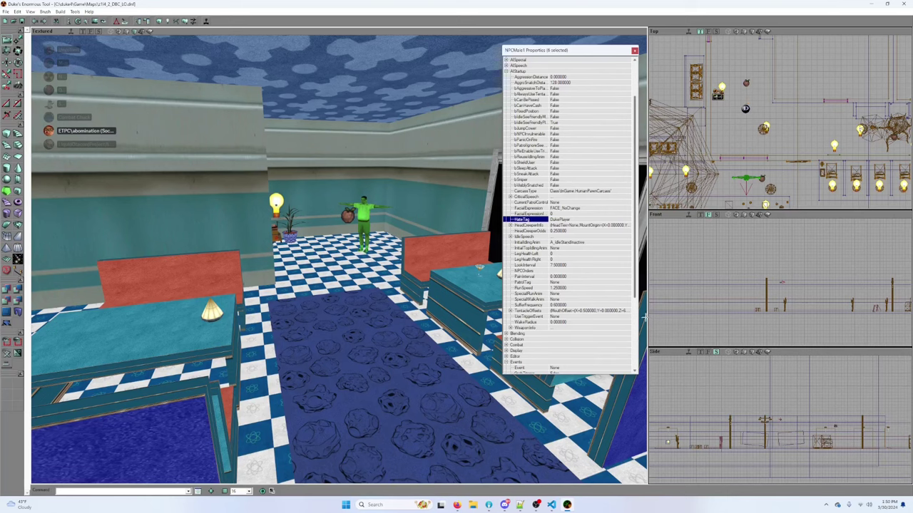
pyautogui.click(511, 317)
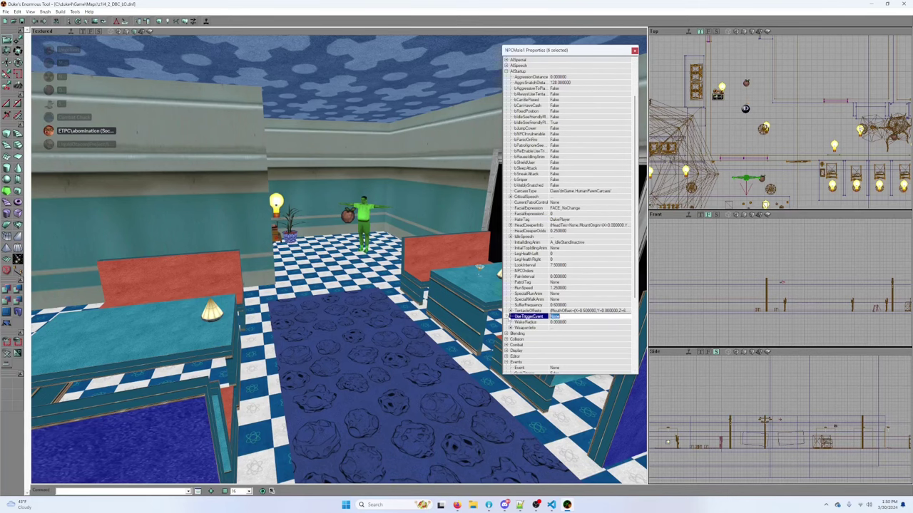
pyautogui.click(507, 317)
# Step: Reselect the NPCActivityEvent actor on the striped wall and set its Tag to BecomeAngry
pyautogui.click(484, 281)
pyautogui.moveTo(484, 280); pyautogui.dragTo(595, 235)
pyautogui.moveTo(416, 278)
pyautogui.mouseDown()
pyautogui.moveTo(406, 328)
pyautogui.moveTo(416, 278)
pyautogui.mouseUp()
pyautogui.click(345, 172)
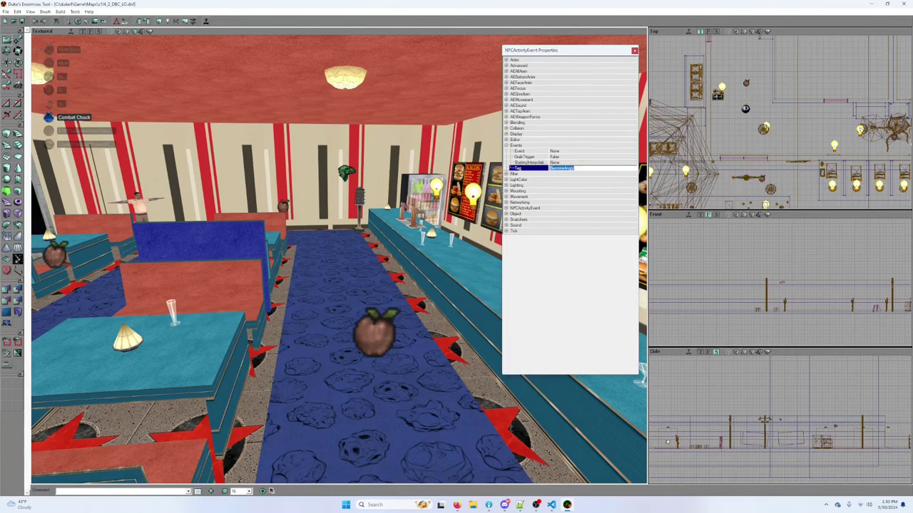
# Step: Select the trigger at the diner's outside entrance and set its Event to BecomeAngry
pyautogui.moveTo(446, 215); pyautogui.dragTo(421, 218)
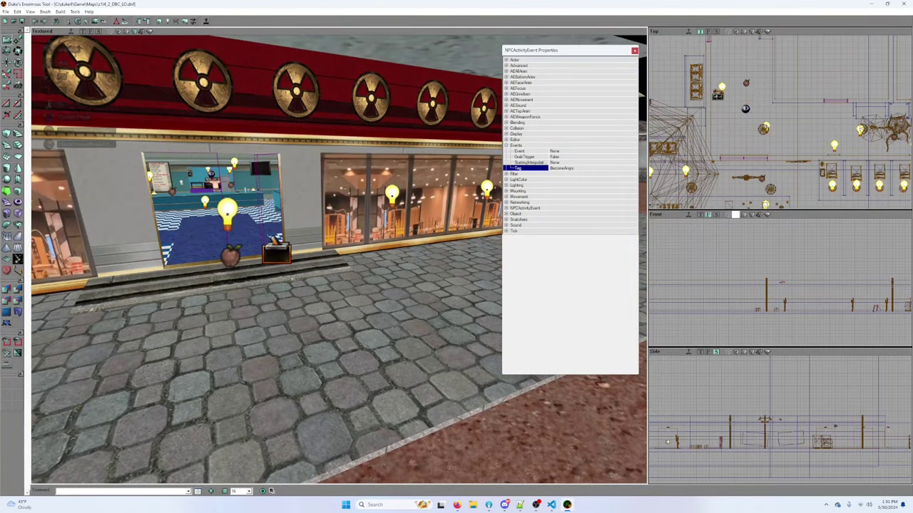
pyautogui.click(276, 250)
pyautogui.click(596, 101)
pyautogui.write('BecomeAngry')
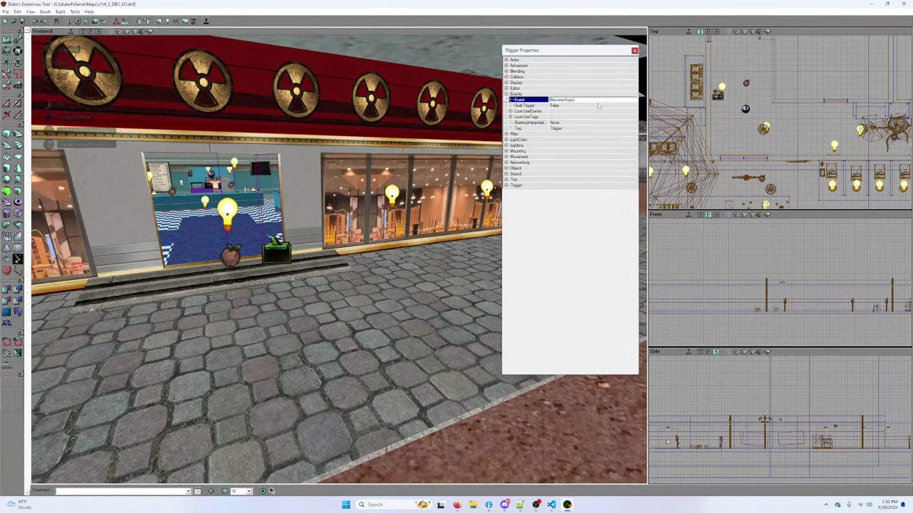
# Step: Switch the top view to Radii View and examine the area covered by the entrance trigger
pyautogui.moveTo(804, 123); pyautogui.dragTo(799, 180)
pyautogui.rightClick(819, 33)
pyautogui.moveTo(837, 53)
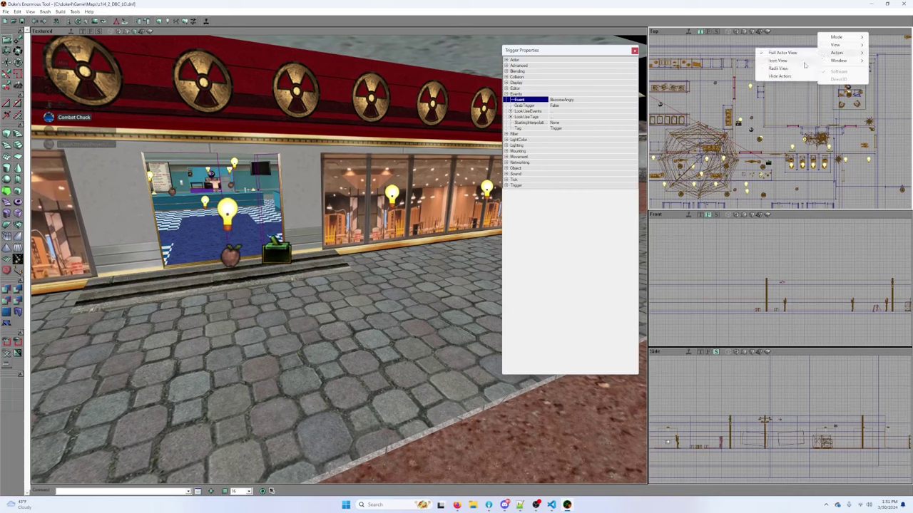
pyautogui.click(803, 67)
pyautogui.moveTo(768, 163); pyautogui.dragTo(784, 84)
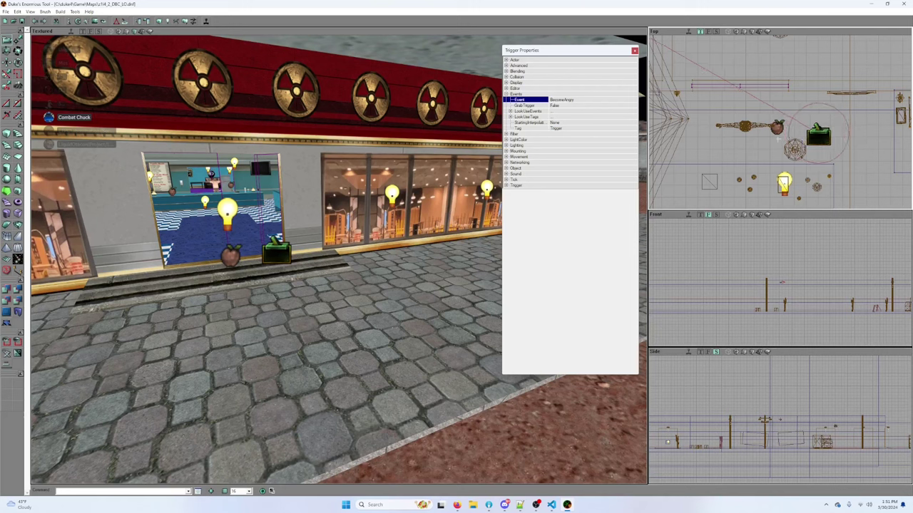
# Step: Launch a play-test of the map, accepting Direct3D 8 Support and the other first-time configuration defaults
pyautogui.moveTo(353, 83); pyautogui.dragTo(351, 74)
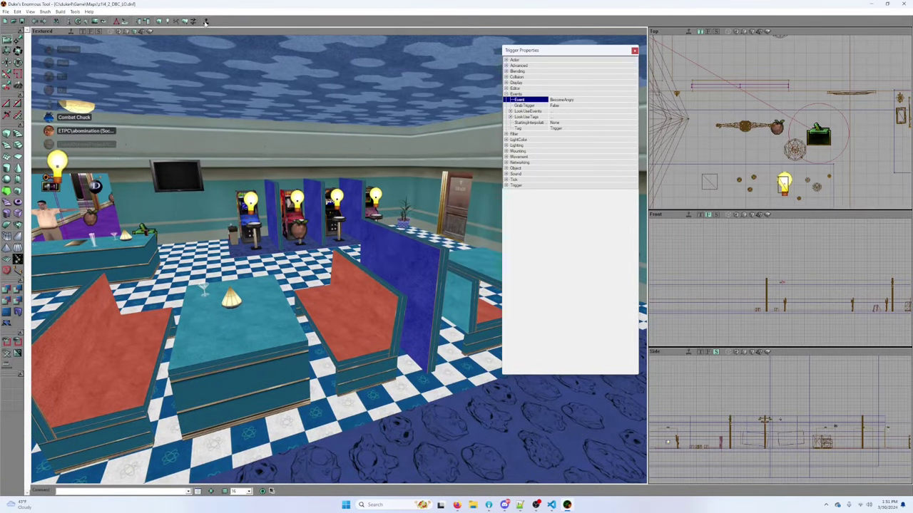
pyautogui.click(206, 22)
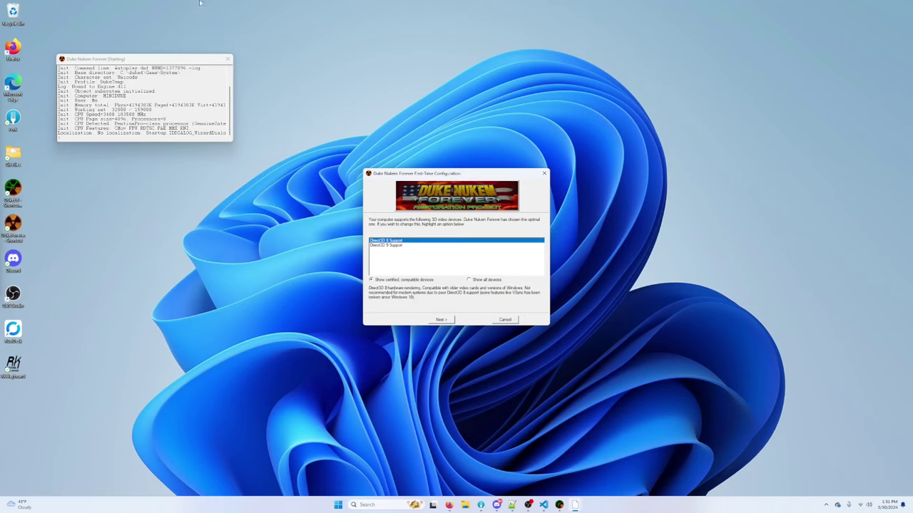
pyautogui.click(441, 320)
pyautogui.click(441, 319)
pyautogui.click(441, 319)
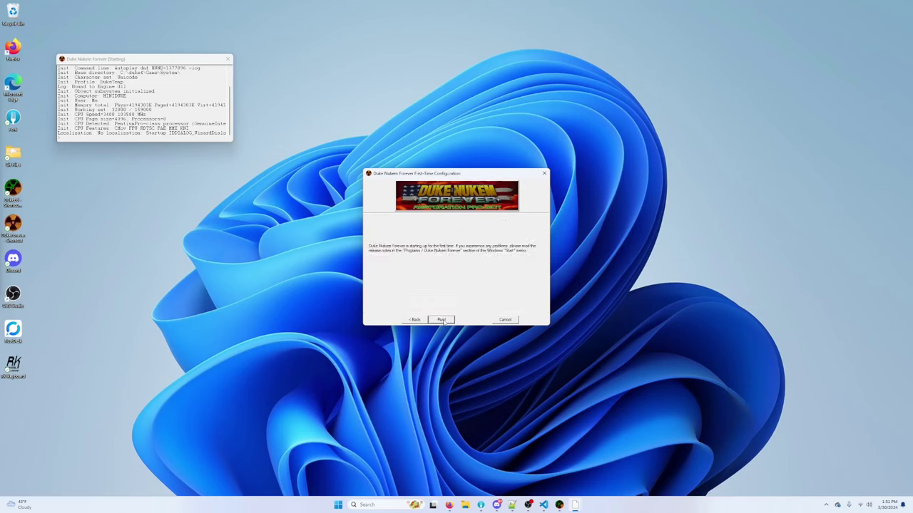
pyautogui.click(441, 319)
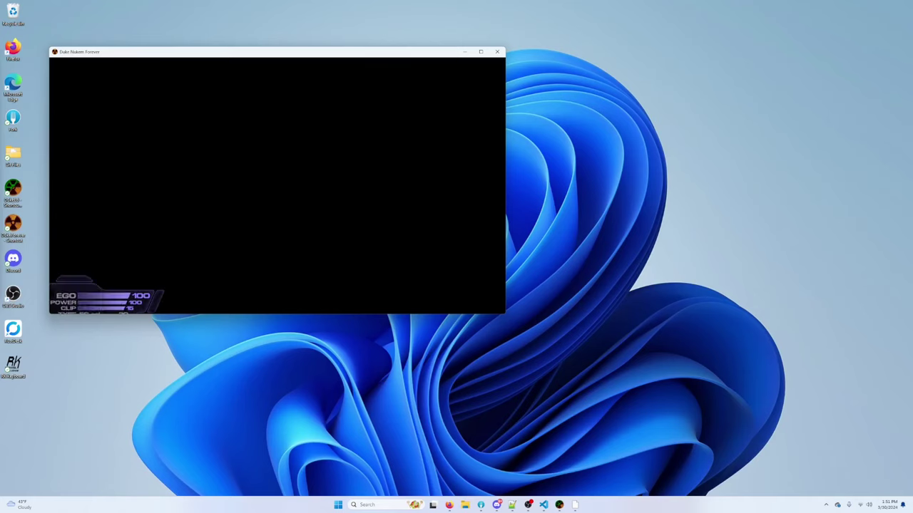
# Step: Walk through the entrance into the diner, switch the game to full screen and observe the NPCs in both rooms
pyautogui.press('w')
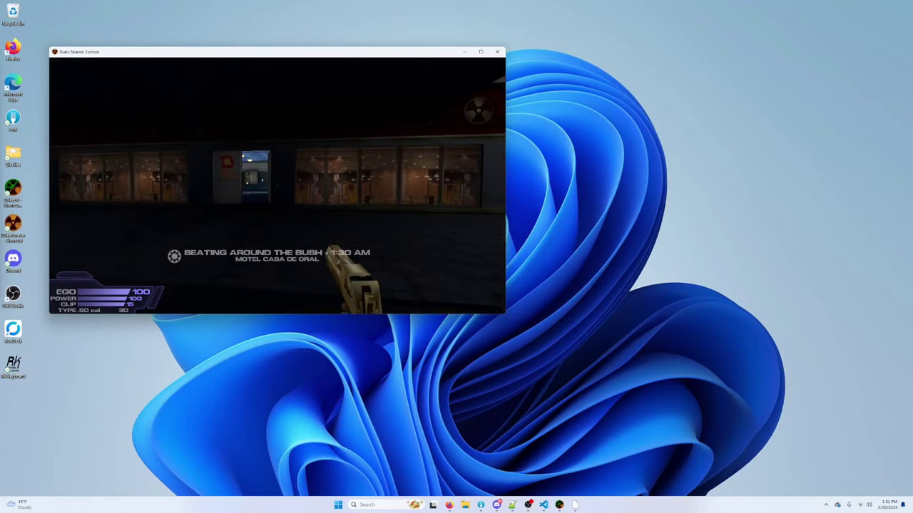
pyautogui.press('w')
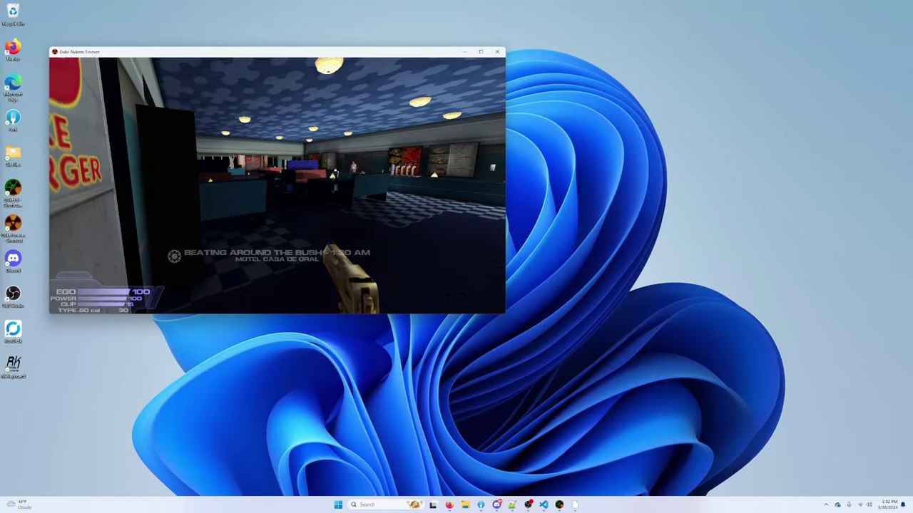
pyautogui.press('w')
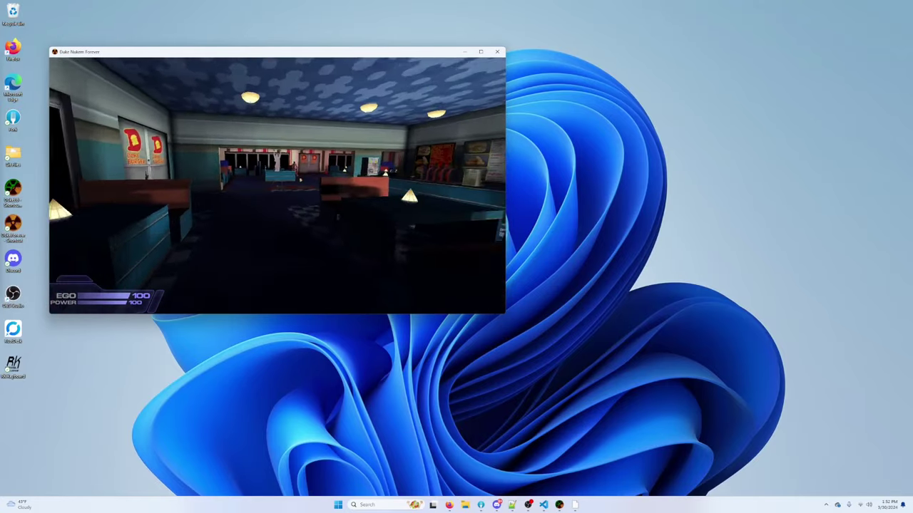
pyautogui.hotkey('alt', 'Return')
pyautogui.press('w')
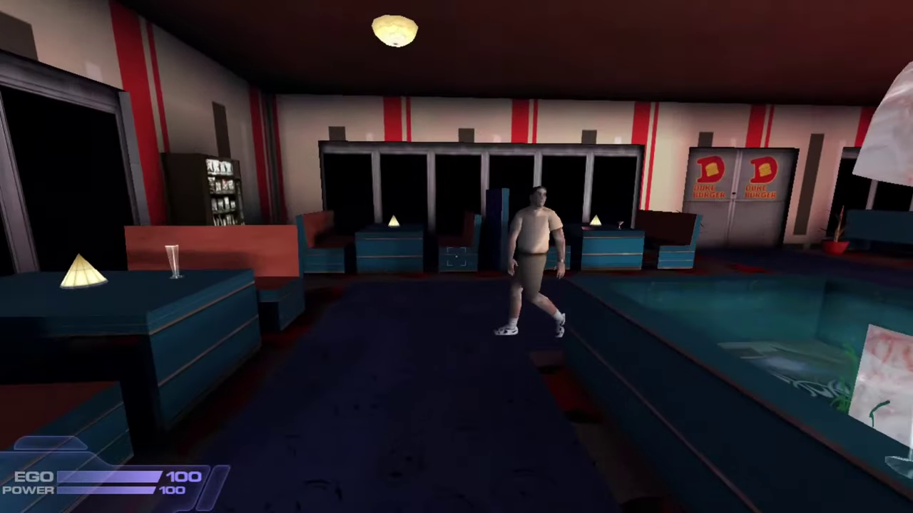
pyautogui.press('w')
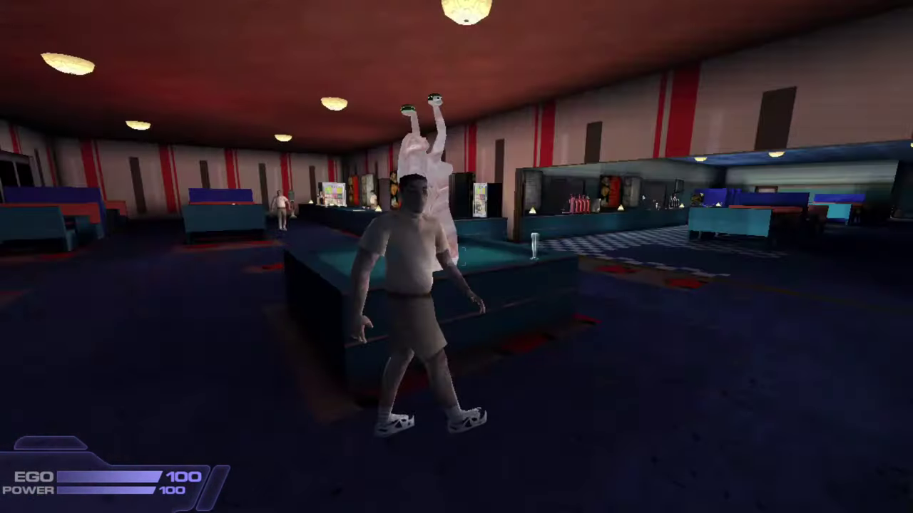
pyautogui.press('w')
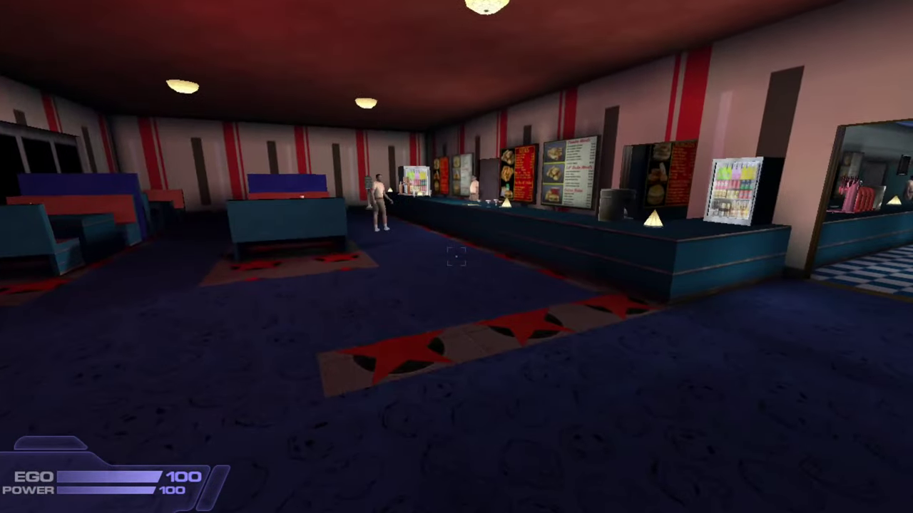
pyautogui.press('w')
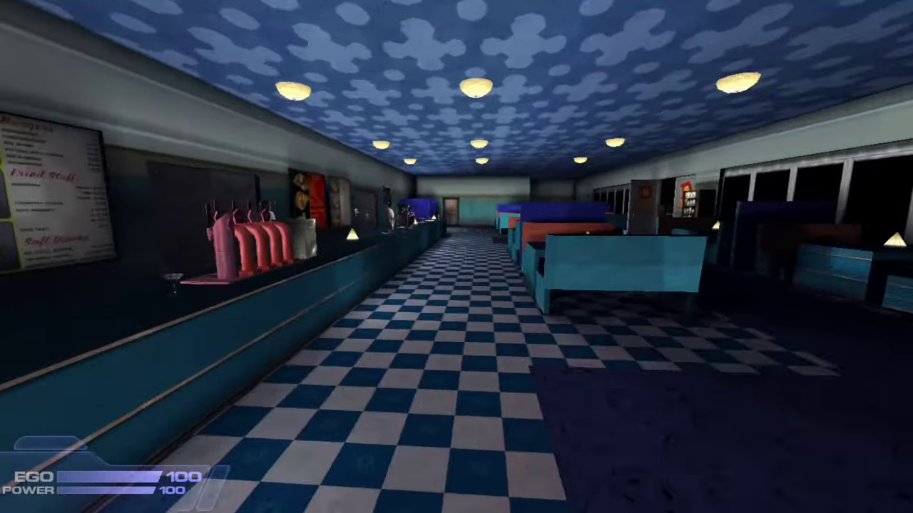
# Step: Walk up to the NPCs behind the blue room's counter and retreat from their attacks towards the arcade machines
pyautogui.press('w')
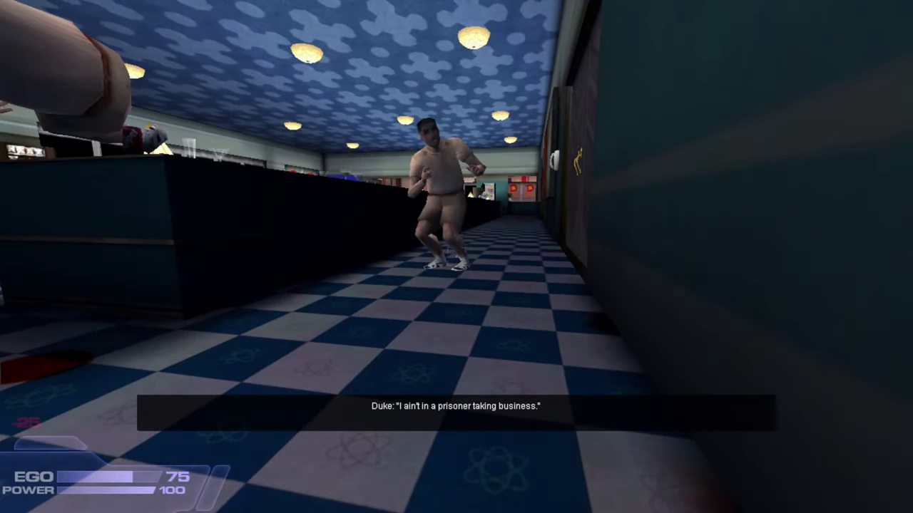
pyautogui.press('a')
pyautogui.press('w')
pyautogui.press('s')
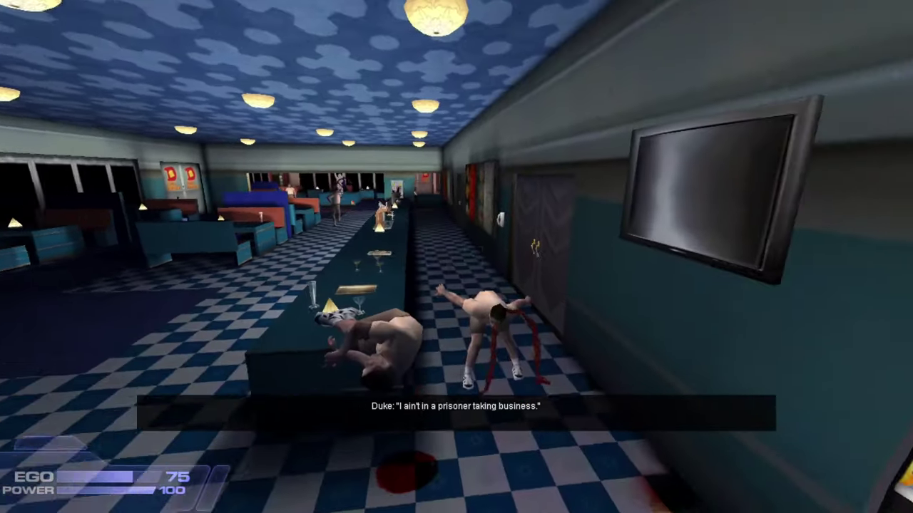
pyautogui.press('s')
pyautogui.press('space')
pyautogui.press('a')
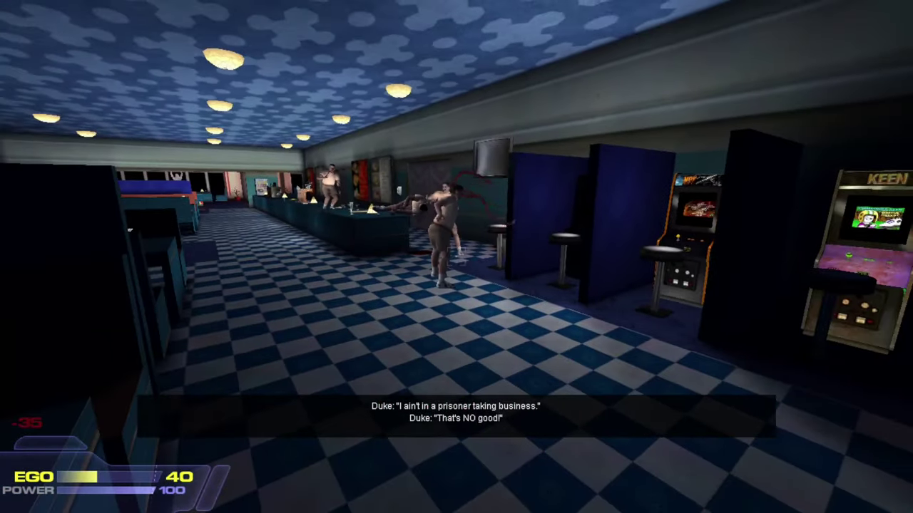
pyautogui.press('s')
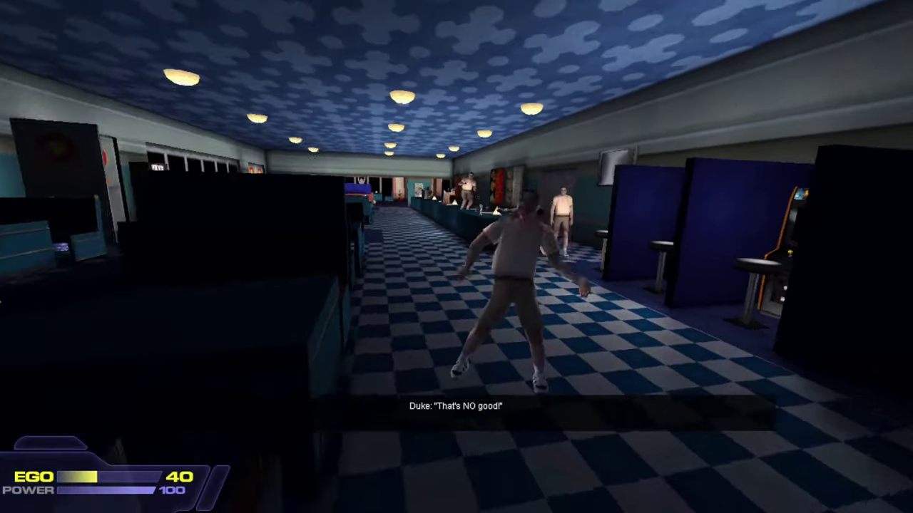
# Step: Walk between the booths of the blue room and check how the NPC standing there reacts to the player
pyautogui.press('a')
pyautogui.press('w')
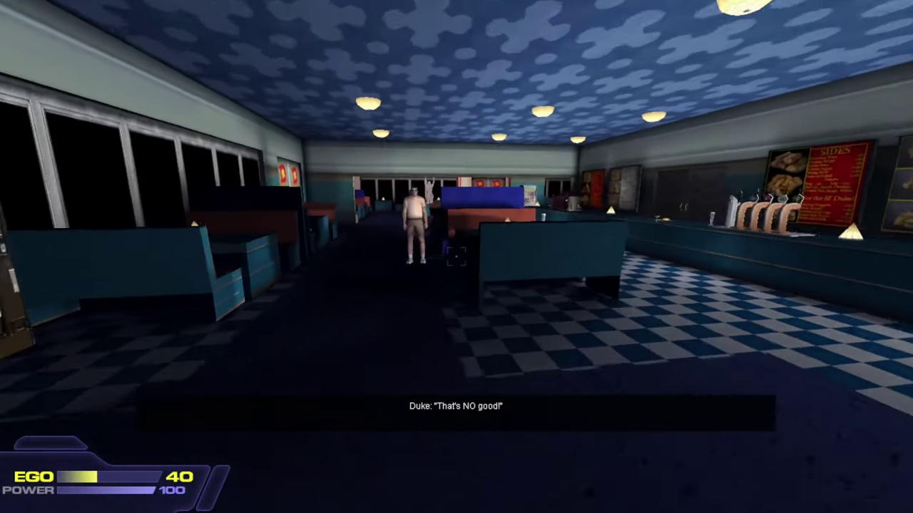
pyautogui.press('w')
pyautogui.press('a')
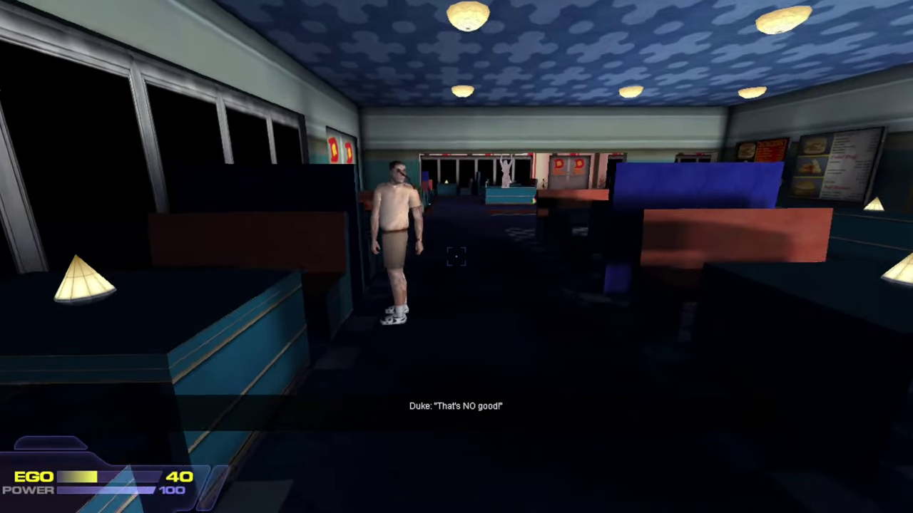
pyautogui.press('w')
pyautogui.press('s')
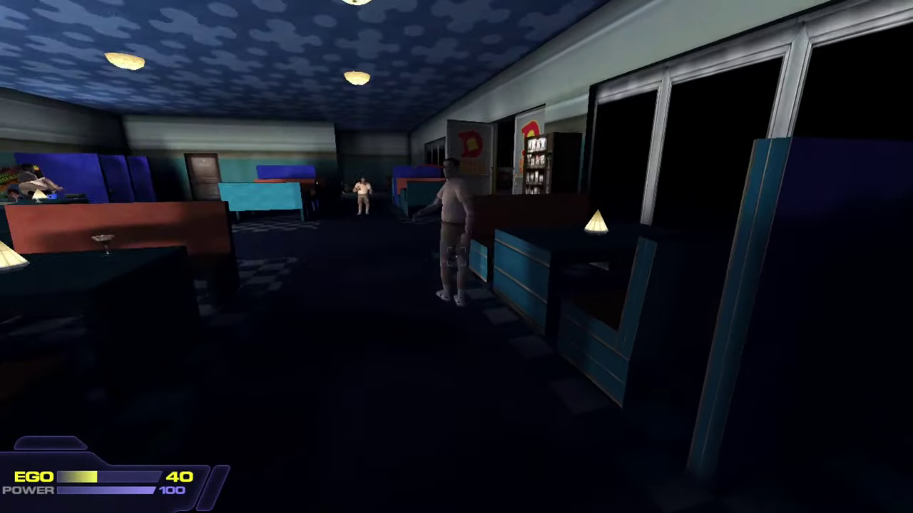
# Step: Walk into the red room and jump onto its counter to view the NPC at the personnel door
pyautogui.press('w')
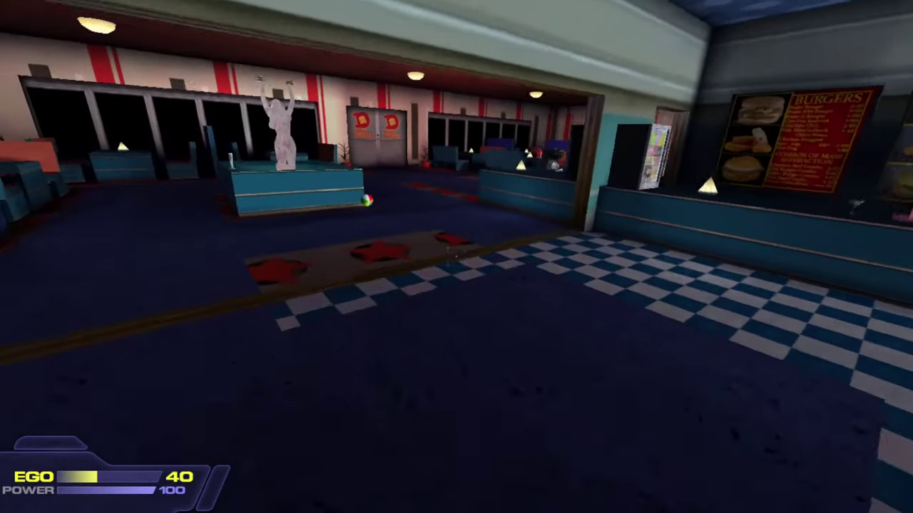
pyautogui.press('w')
pyautogui.press('a')
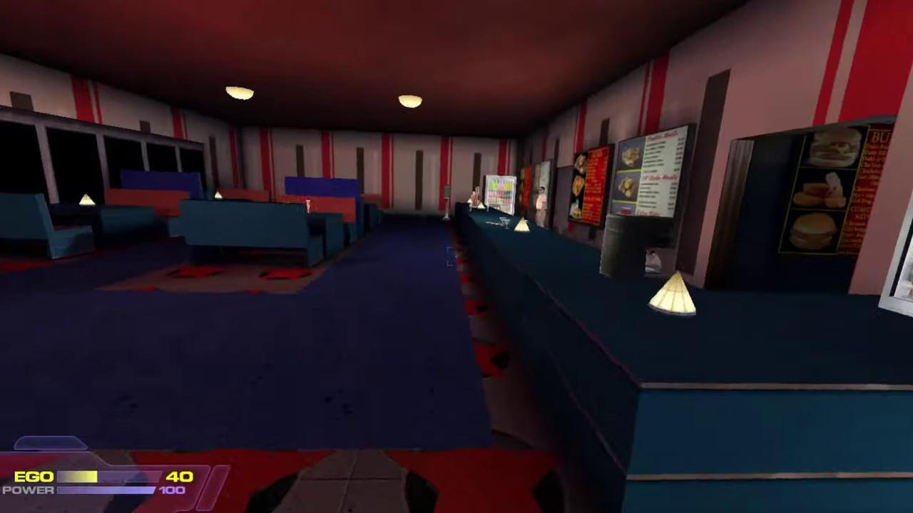
pyautogui.press('w')
pyautogui.press('space')
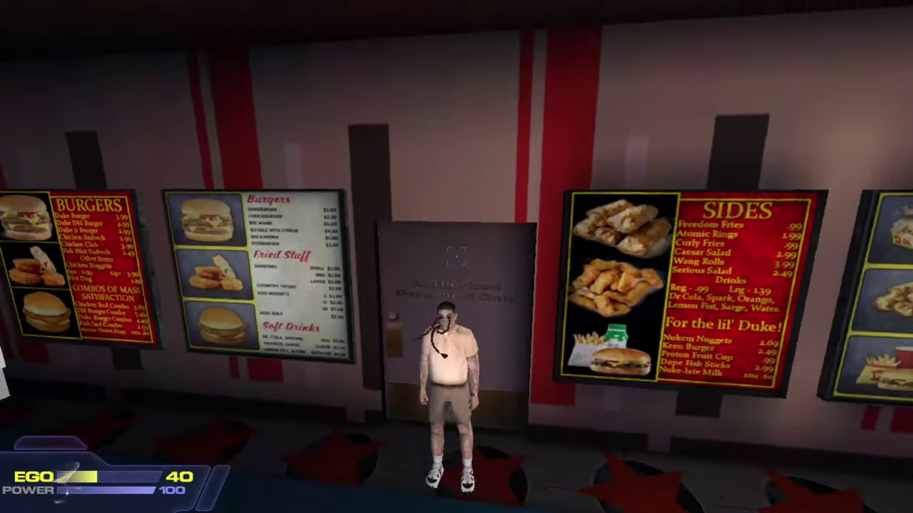
# Step: Get behind the red room's counter and examine the NPC beside the personnel door from close up on several sides
pyautogui.press('w')
pyautogui.press('a')
pyautogui.press('a')
pyautogui.press('ctrl')
pyautogui.press('w')
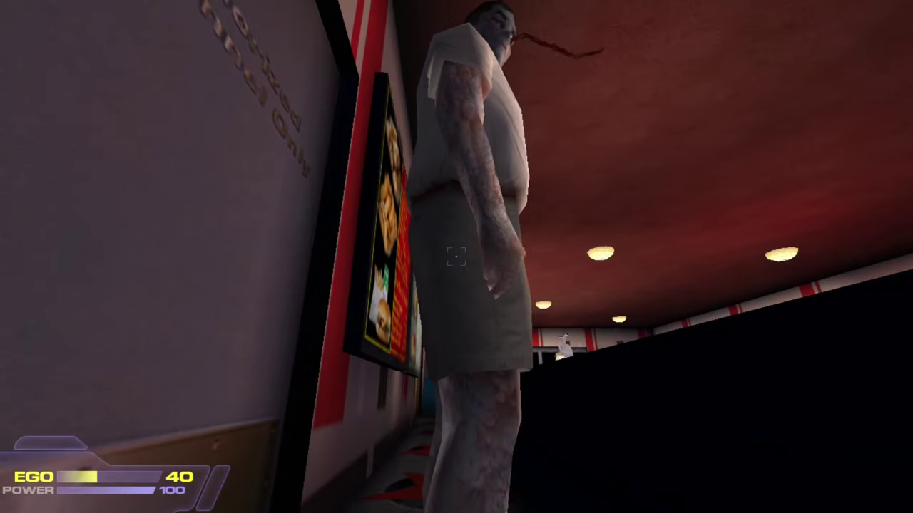
pyautogui.press('d')
pyautogui.press('w')
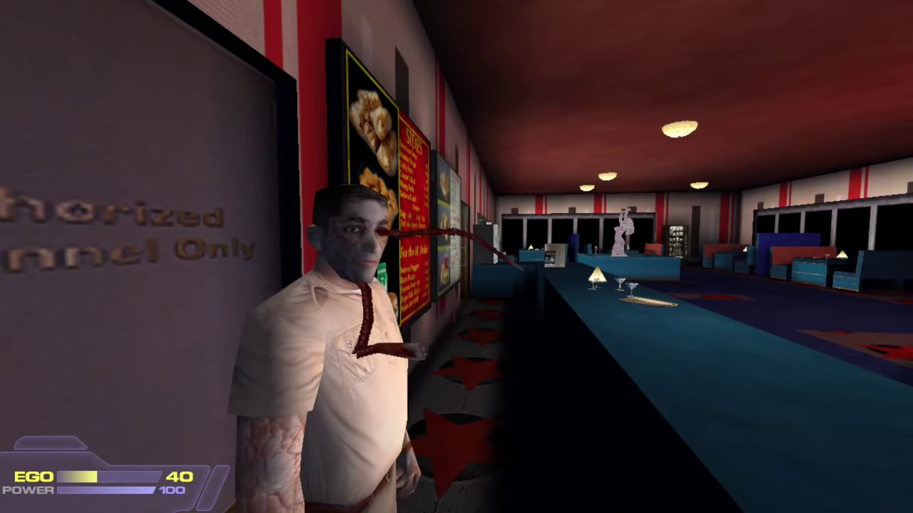
pyautogui.press('space')
pyautogui.press('w')
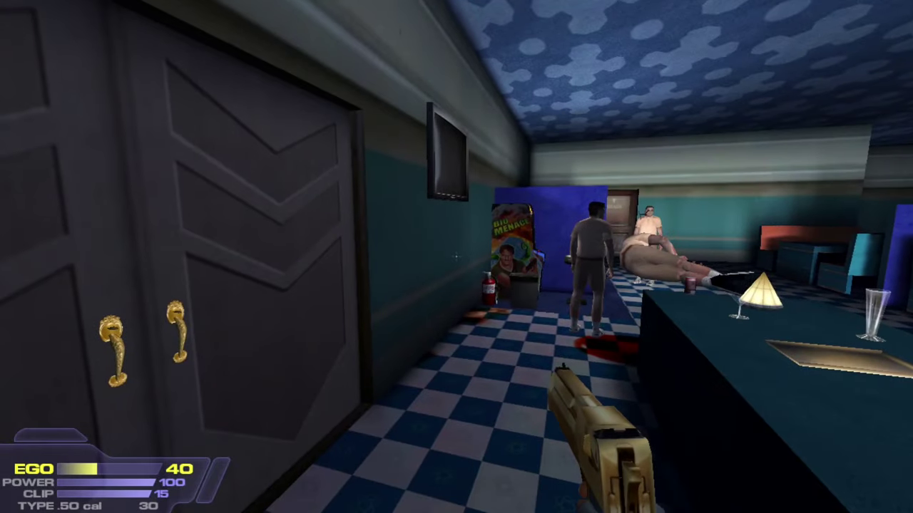
# Step: Back away along the aisle behind the blue room's counter, fire the pistol at the pursuing NPCs and reload it
pyautogui.press('w')
pyautogui.press('s')
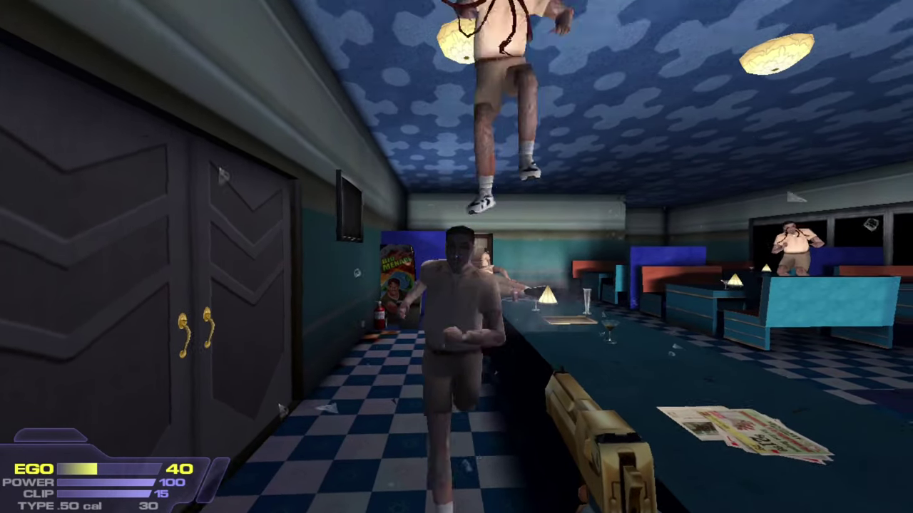
pyautogui.press('s')
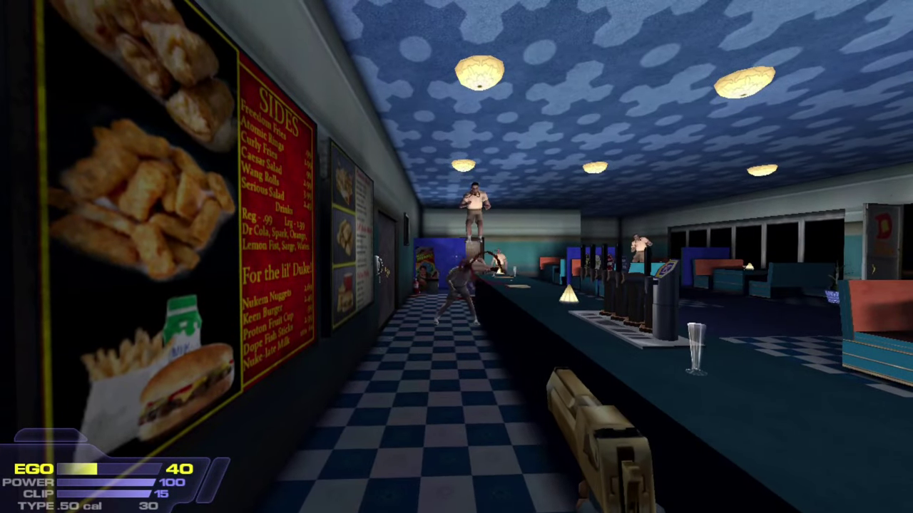
pyautogui.click(456, 256)
pyautogui.click(457, 256)
pyautogui.press('s')
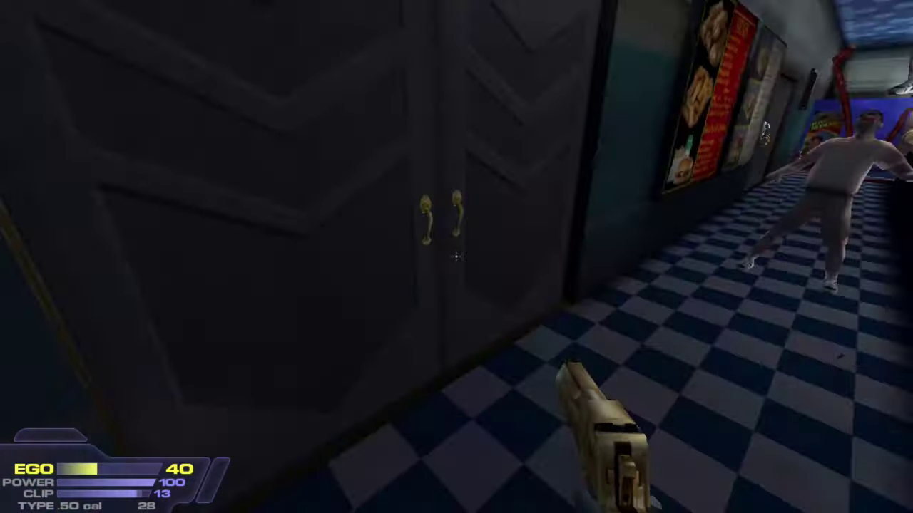
pyautogui.press('r')
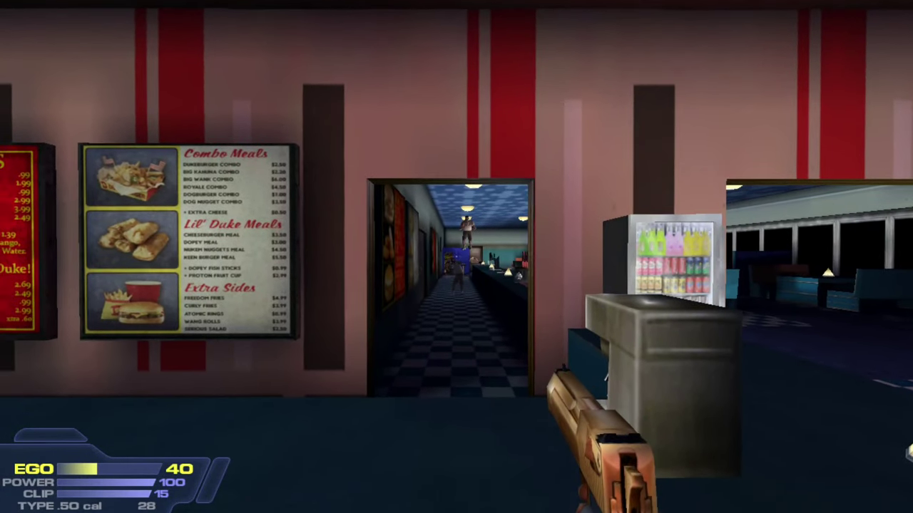
# Step: Shoot from the red room through the doorway at the distant NPCs, and end the play-test
pyautogui.click(457, 257)
pyautogui.click(456, 257)
pyautogui.click(457, 257)
pyautogui.click(456, 257)
pyautogui.click(457, 256)
pyautogui.click(456, 257)
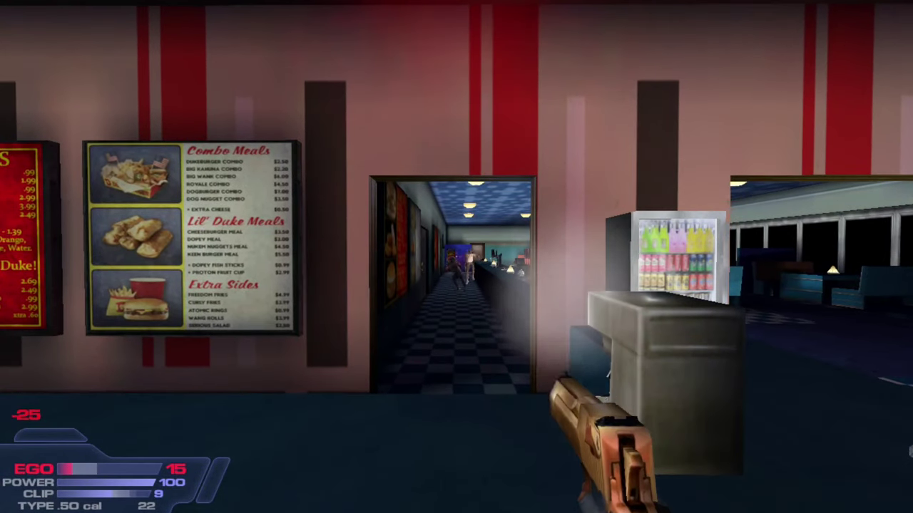
pyautogui.press('Escape')
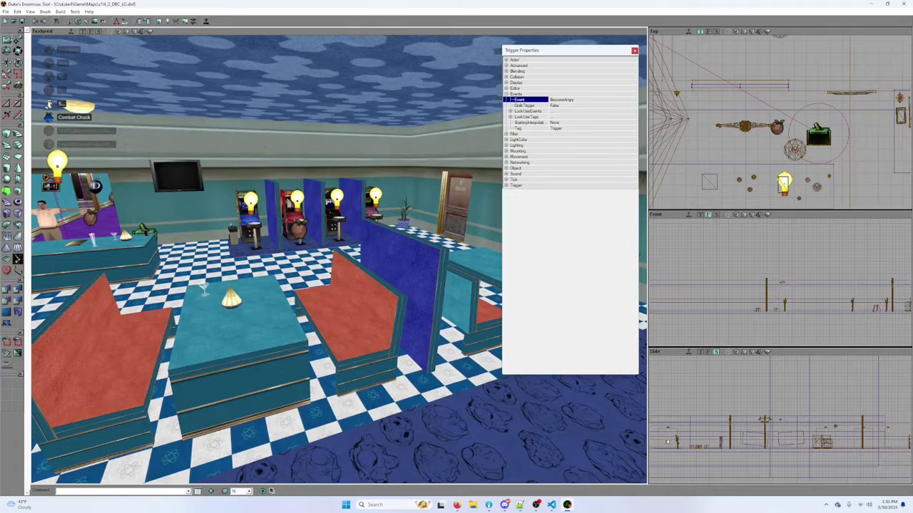
# Step: Try selecting all NPCMale1 actors in the map together, starting from the NPC behind the counter
pyautogui.moveTo(339, 257); pyautogui.dragTo(214, 235)
pyautogui.moveTo(214, 295); pyautogui.dragTo(329, 294)
pyautogui.click(365, 214)
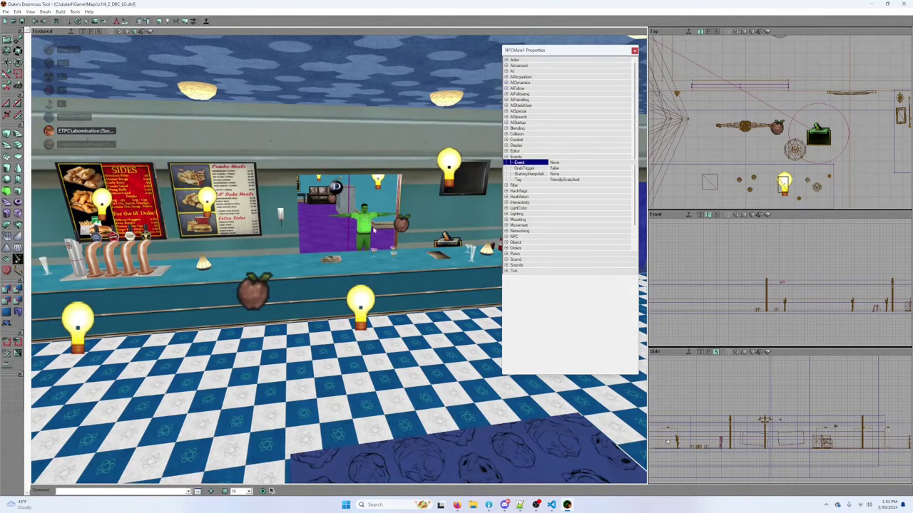
pyautogui.click(398, 300)
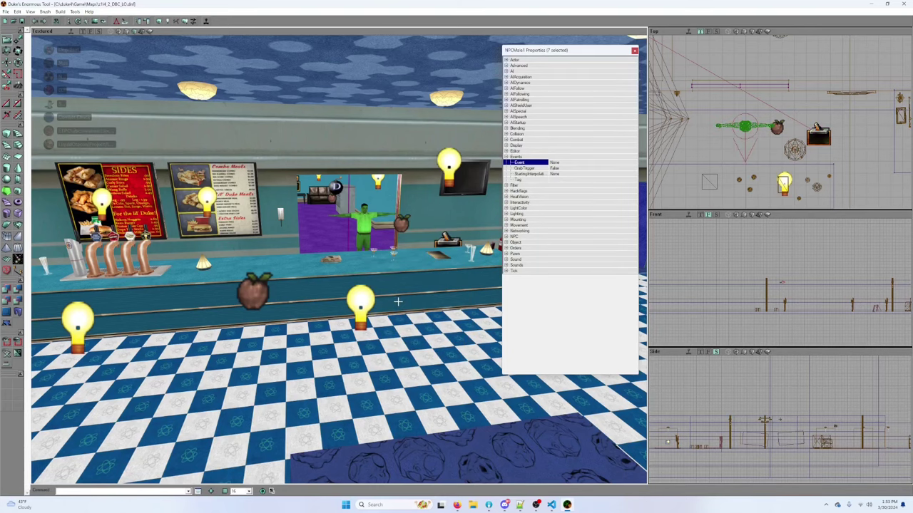
# Step: Select the six FriendlySnatched NPCs individually across the diner's blue and red rooms as one group
pyautogui.moveTo(397, 299); pyautogui.dragTo(335, 371)
pyautogui.moveTo(374, 239); pyautogui.dragTo(499, 214)
pyautogui.click(447, 197)
pyautogui.moveTo(448, 196); pyautogui.dragTo(400, 169)
pyautogui.keyDown('ctrl'); pyautogui.click(332, 233); pyautogui.keyUp('ctrl')
pyautogui.moveTo(330, 226); pyautogui.dragTo(457, 235)
pyautogui.moveTo(380, 300); pyautogui.dragTo(414, 235)
pyautogui.keyDown('ctrl'); pyautogui.click(381, 275); pyautogui.keyUp('ctrl')
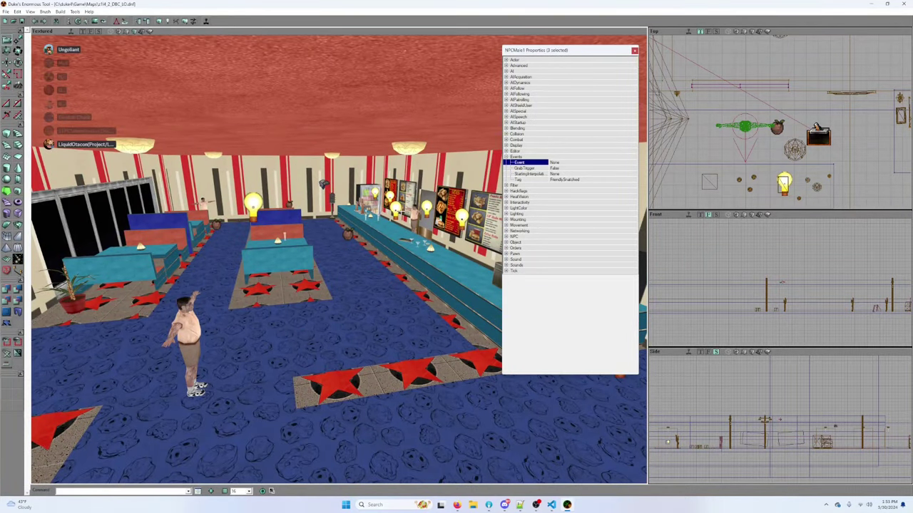
pyautogui.keyDown('ctrl'); pyautogui.click(203, 206); pyautogui.keyUp('ctrl')
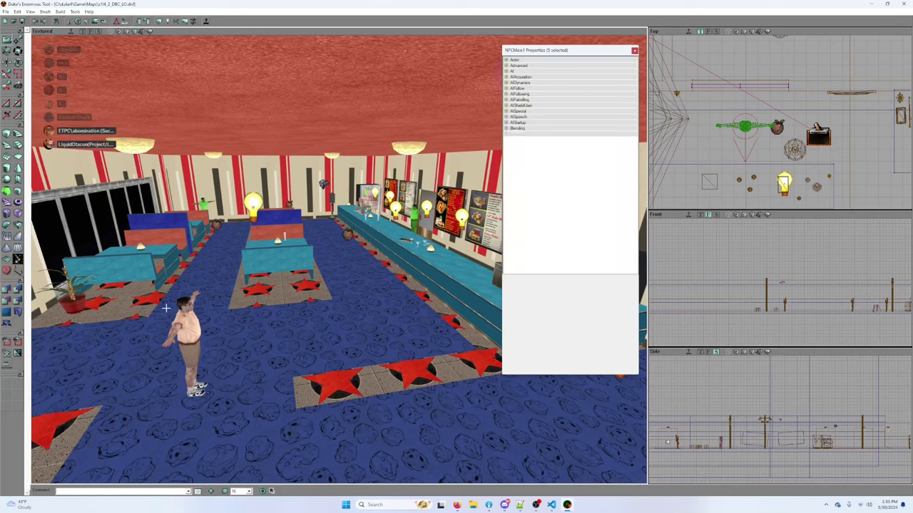
pyautogui.keyDown('ctrl'); pyautogui.click(182, 326); pyautogui.keyUp('ctrl')
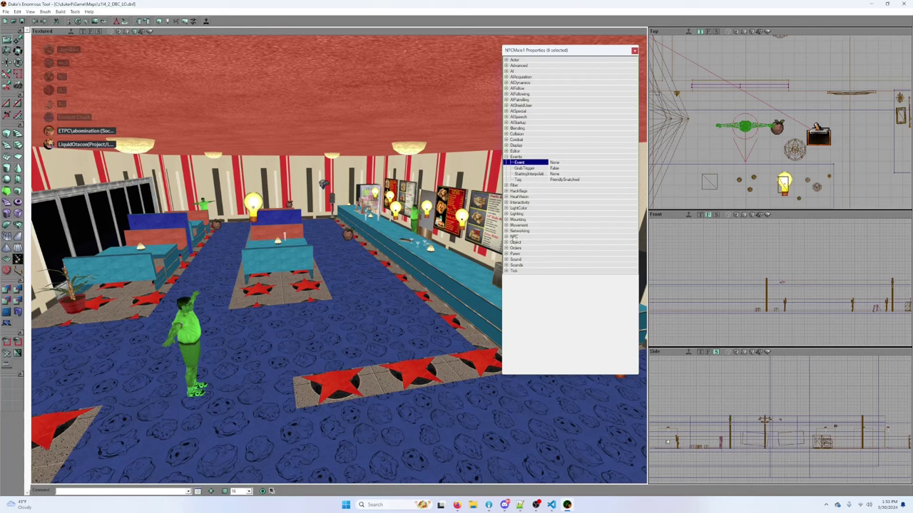
# Step: Expand the AI properties of the selected NPCs and check their snatched-hate setting
pyautogui.click(505, 72)
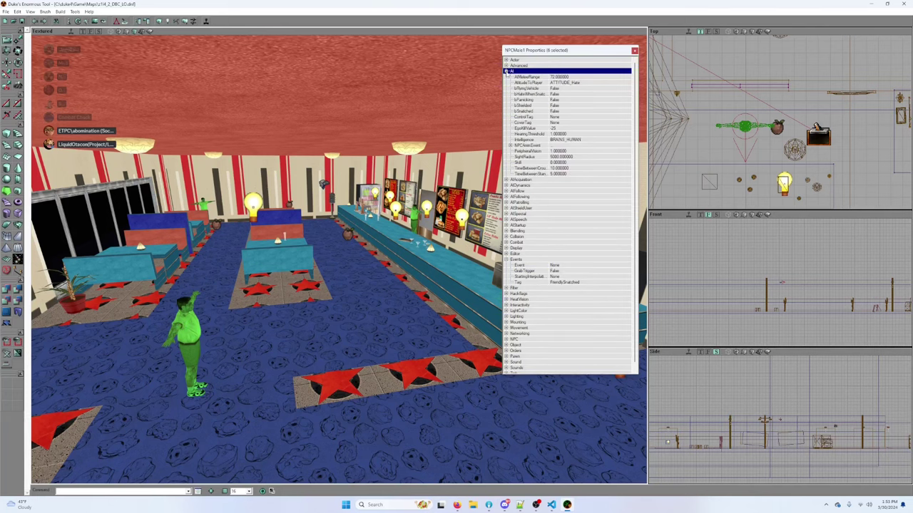
pyautogui.click(586, 94)
pyautogui.doubleClick(586, 94)
# Step: Select the NPCActivityEvent in the red room and look through its Advanced, animation, focus, give-item and sound property groups
pyautogui.moveTo(327, 196); pyautogui.dragTo(326, 181)
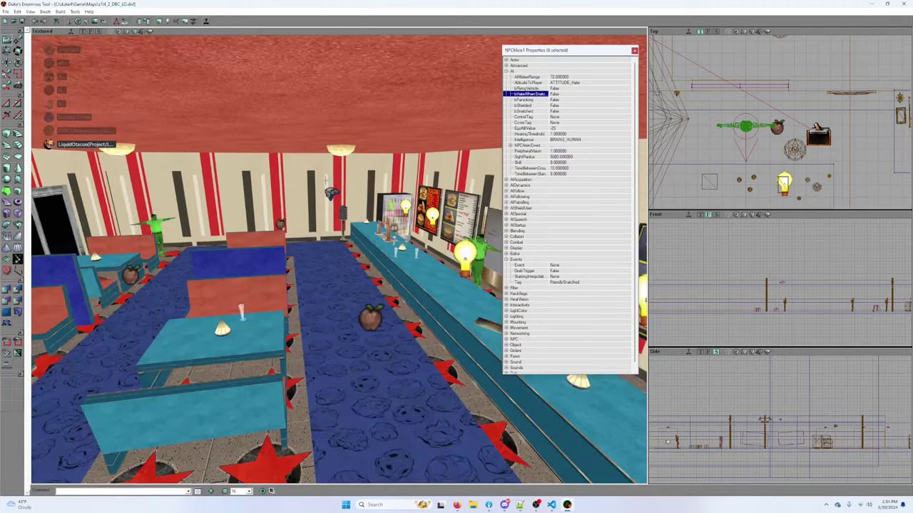
pyautogui.click(330, 193)
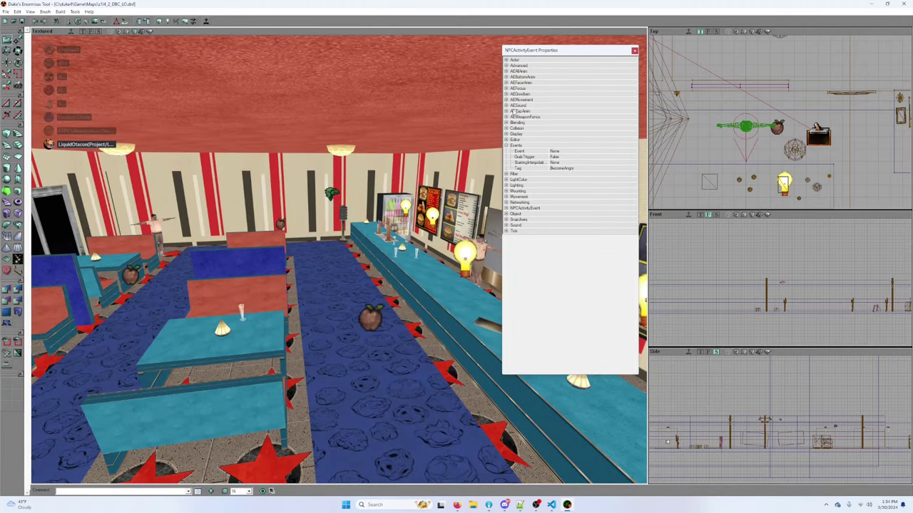
pyautogui.click(505, 94)
pyautogui.click(505, 93)
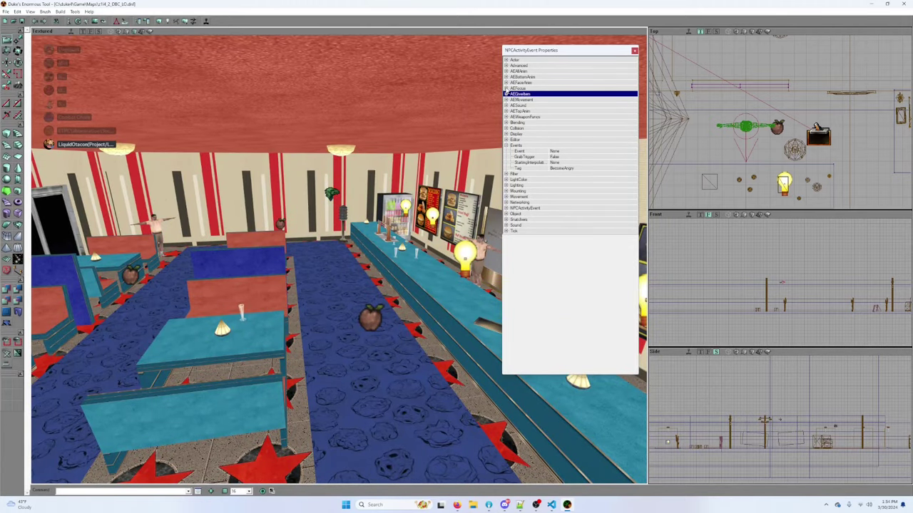
pyautogui.click(506, 88)
pyautogui.click(506, 88)
pyautogui.click(506, 82)
pyautogui.click(505, 82)
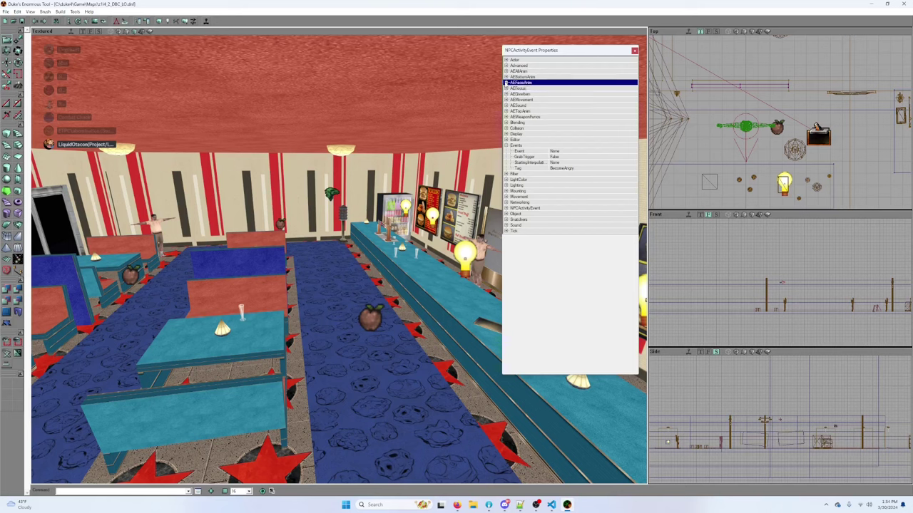
pyautogui.click(505, 77)
pyautogui.click(506, 77)
pyautogui.click(505, 71)
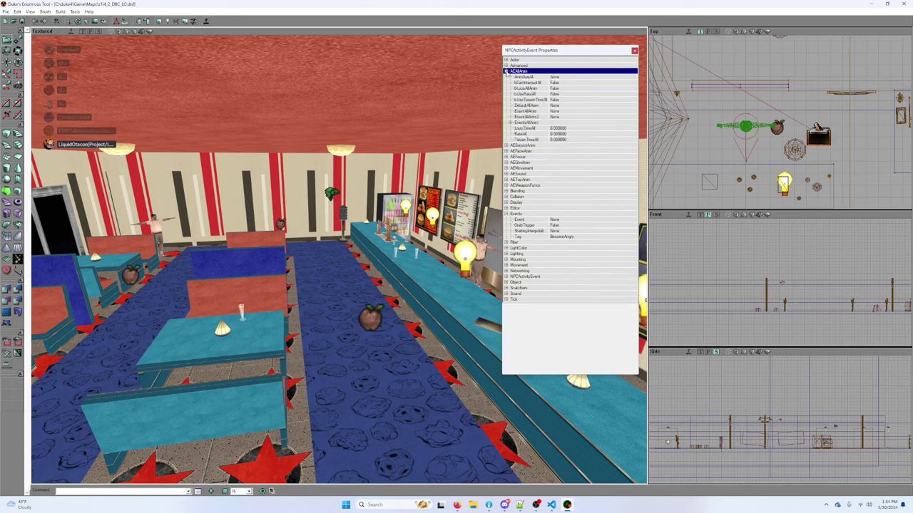
pyautogui.click(506, 70)
pyautogui.click(506, 65)
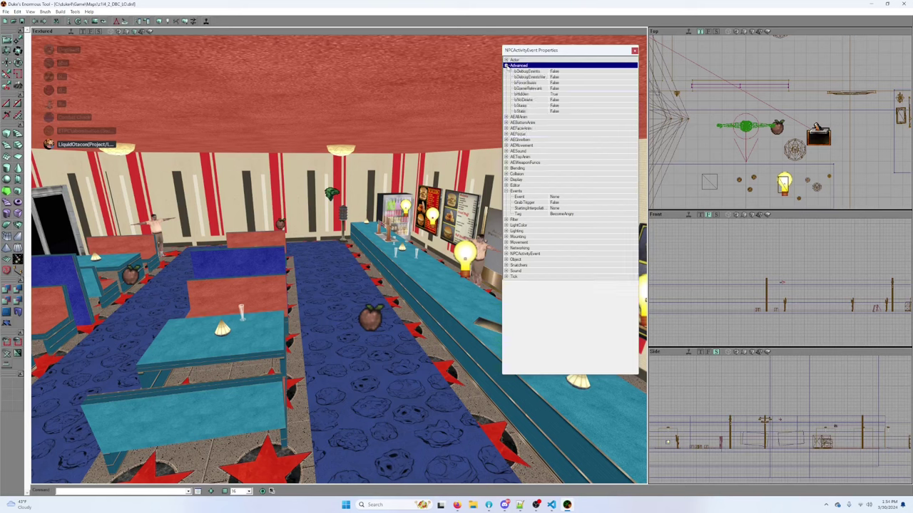
pyautogui.click(505, 65)
pyautogui.click(505, 104)
pyautogui.click(505, 105)
pyautogui.click(506, 111)
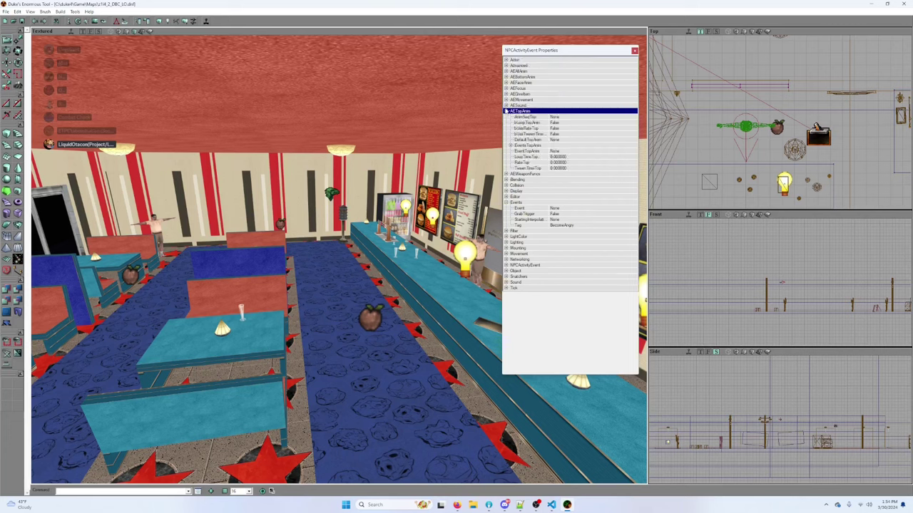
pyautogui.click(506, 111)
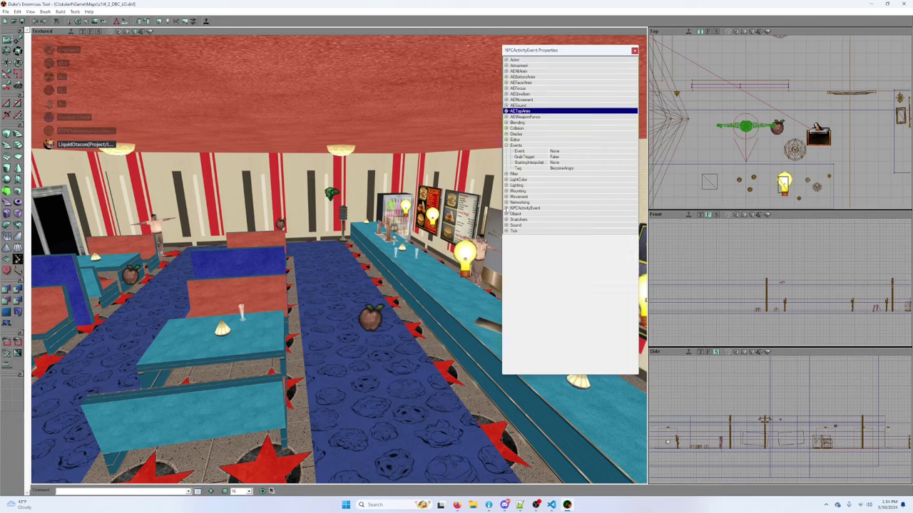
# Step: Check the event's NPCActivityEvent settings, including the hate tag and NPCTag, and its Snatchers and Object groups
pyautogui.click(506, 207)
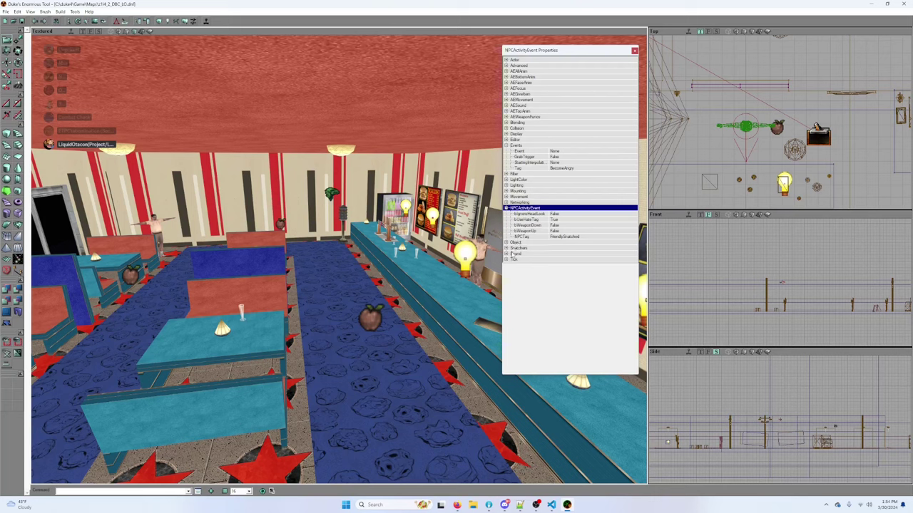
pyautogui.click(505, 248)
pyautogui.click(506, 248)
pyautogui.click(505, 241)
pyautogui.click(506, 241)
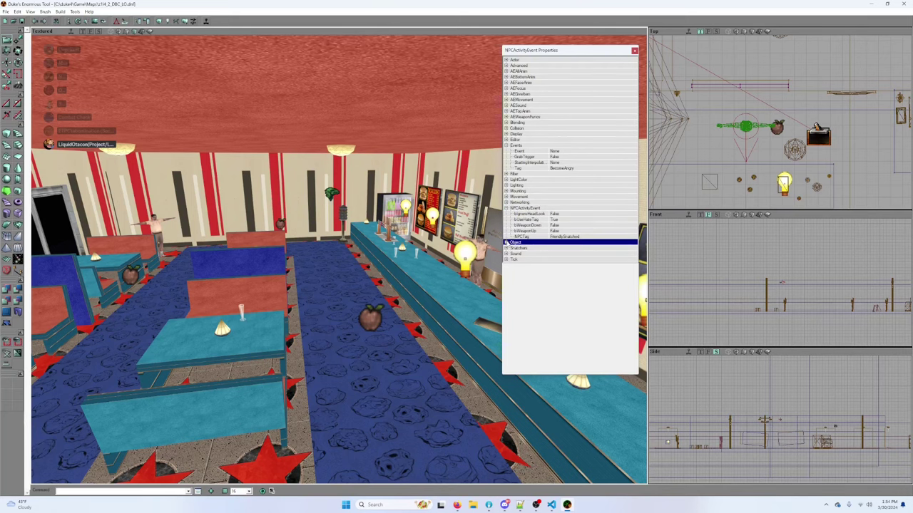
# Step: Look through the Info actor classes, including the GameInfo and SpecialNavPoint subclasses, for one that could turn the NPCs hostile
pyautogui.click(84, 22)
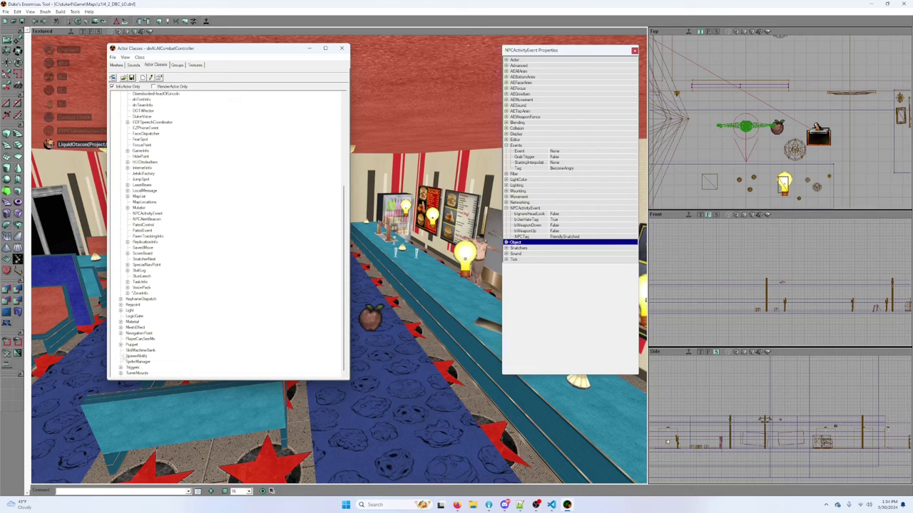
pyautogui.scroll(5, 148, 350)
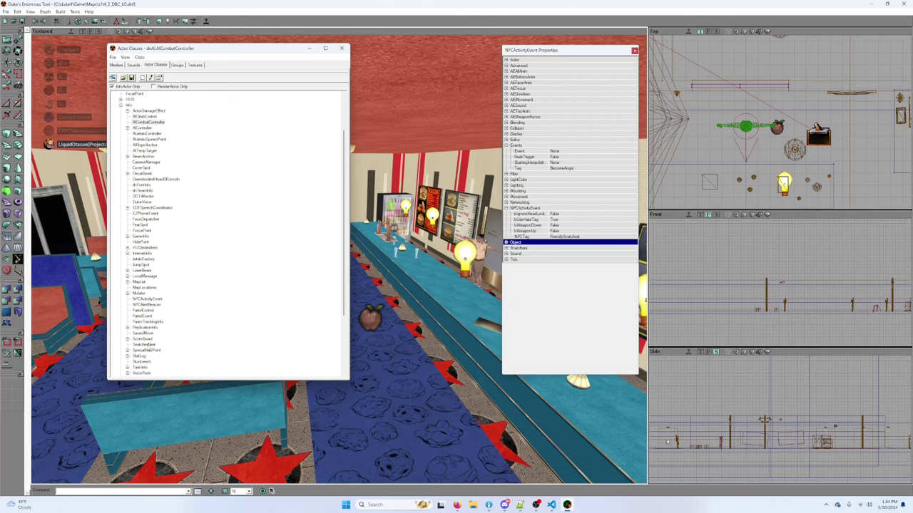
pyautogui.moveTo(210, 49); pyautogui.dragTo(137, 152)
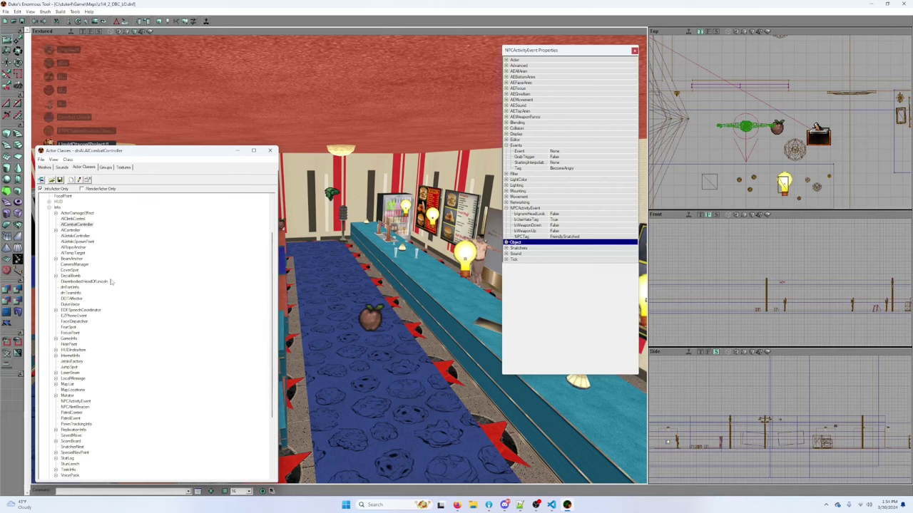
pyautogui.scroll(-2, 110, 282)
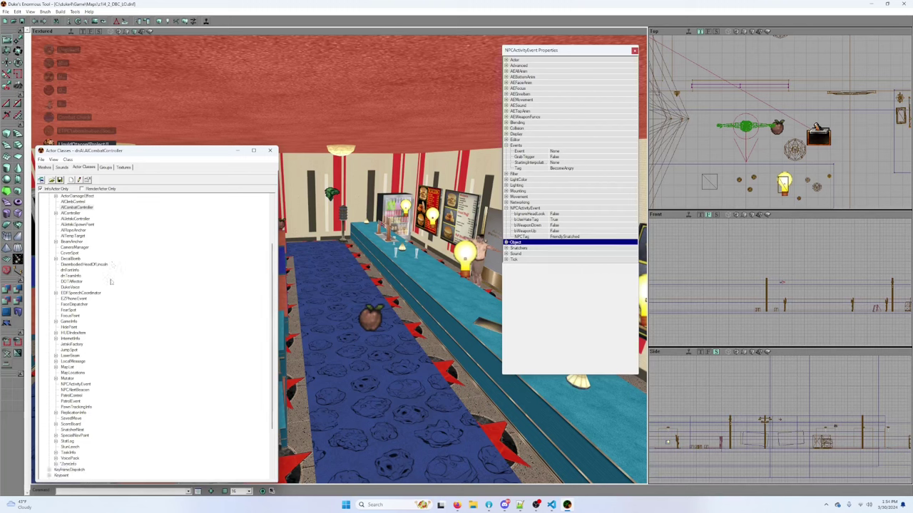
pyautogui.scroll(-2, 110, 283)
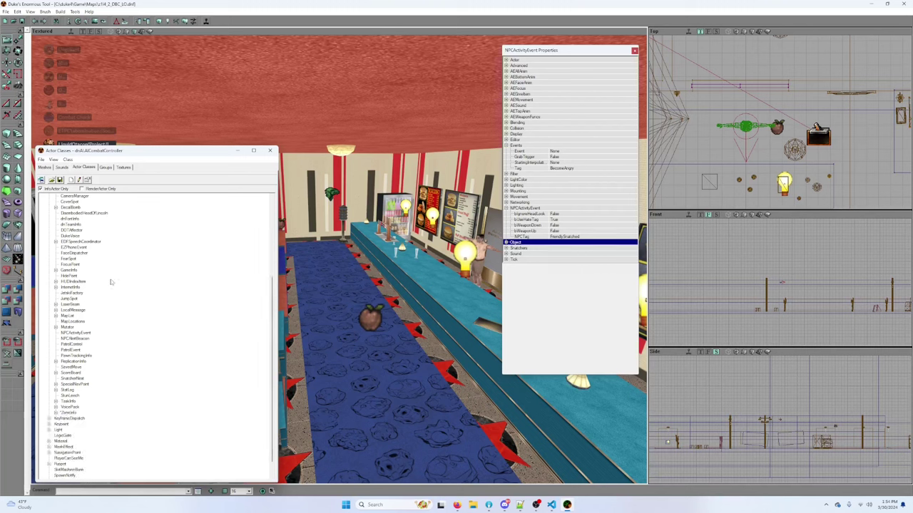
pyautogui.click(55, 271)
pyautogui.click(55, 271)
pyautogui.scroll(-1, 98, 305)
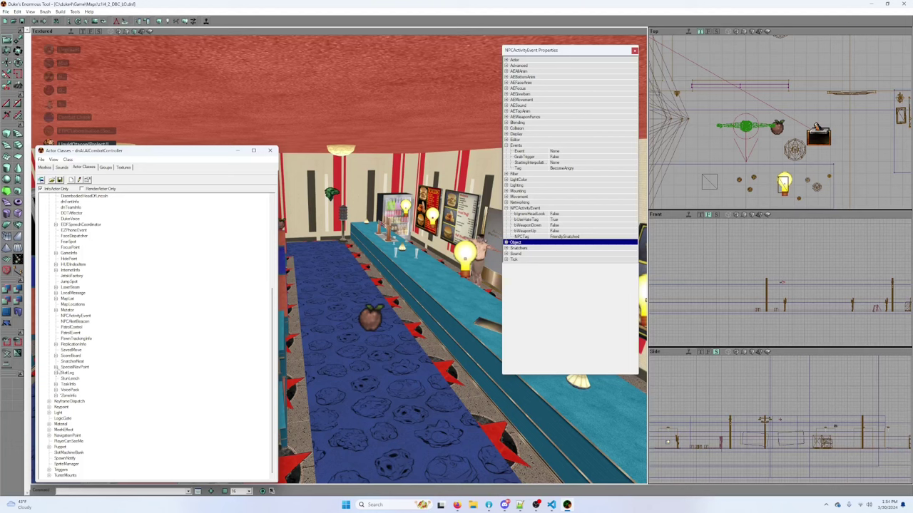
pyautogui.click(56, 367)
pyautogui.click(55, 367)
pyautogui.scroll(6, 101, 368)
pyautogui.click(48, 224)
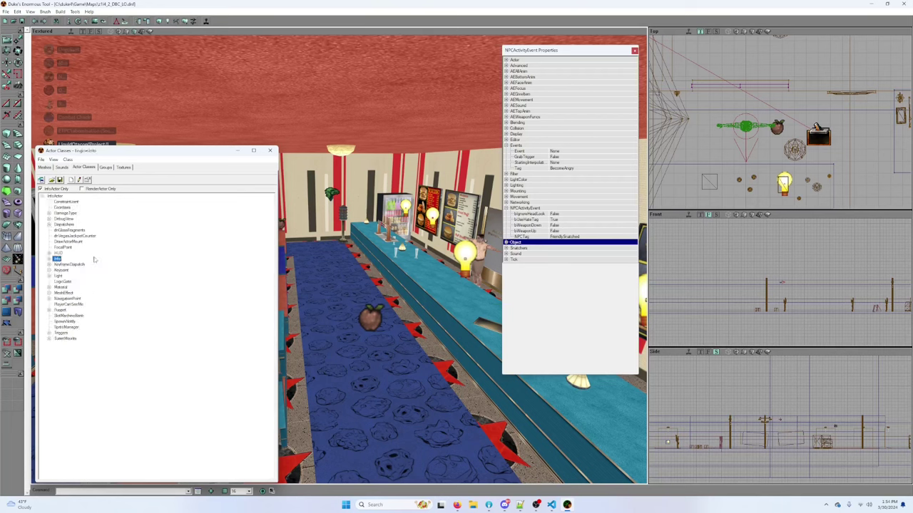
# Step: Expand the TurretMounts and Triggers actor classes and skim the trigger types for a suitable one
pyautogui.click(49, 338)
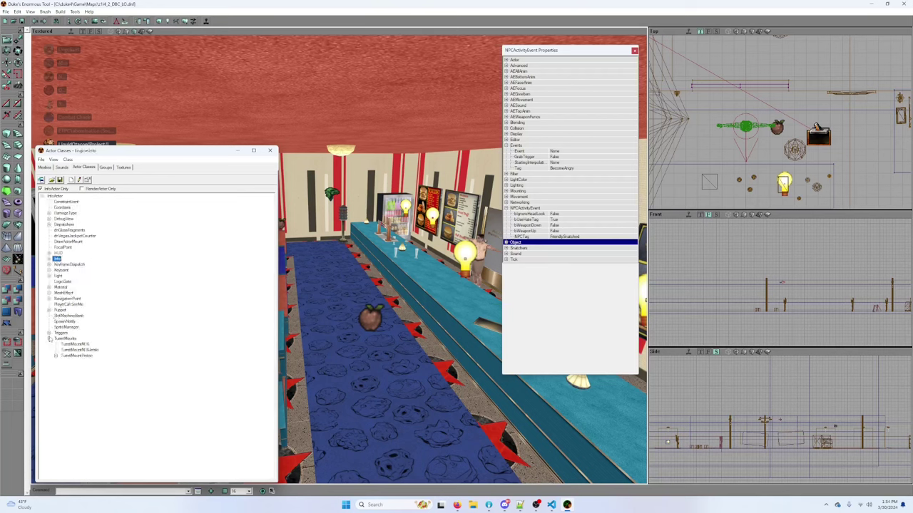
pyautogui.click(49, 338)
pyautogui.click(49, 333)
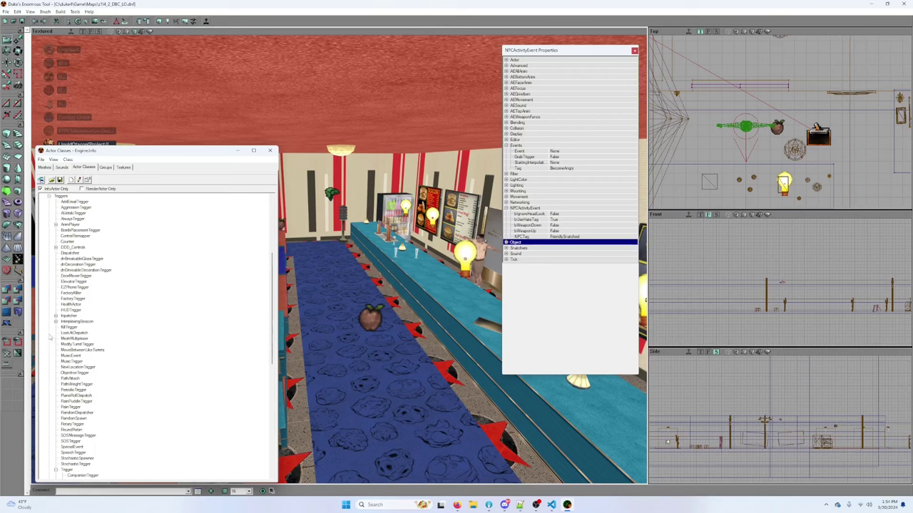
pyautogui.scroll(-2, 93, 338)
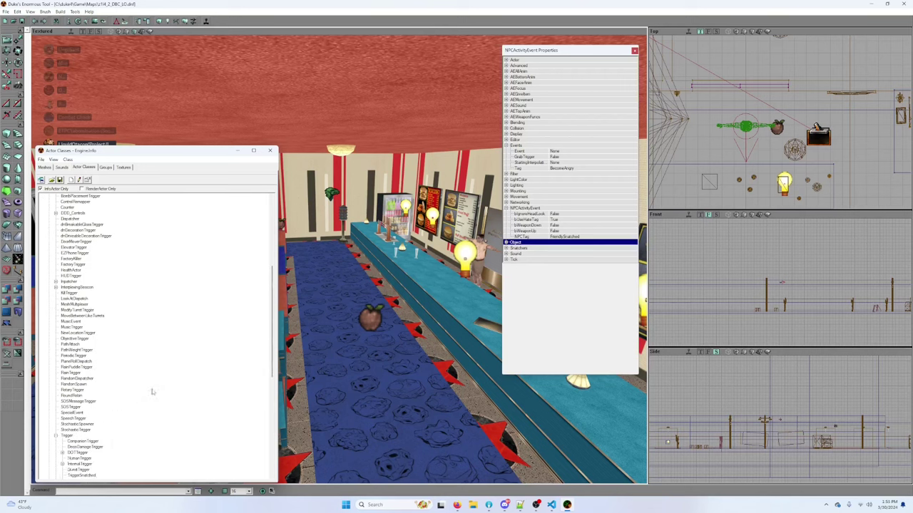
pyautogui.scroll(-10, 149, 391)
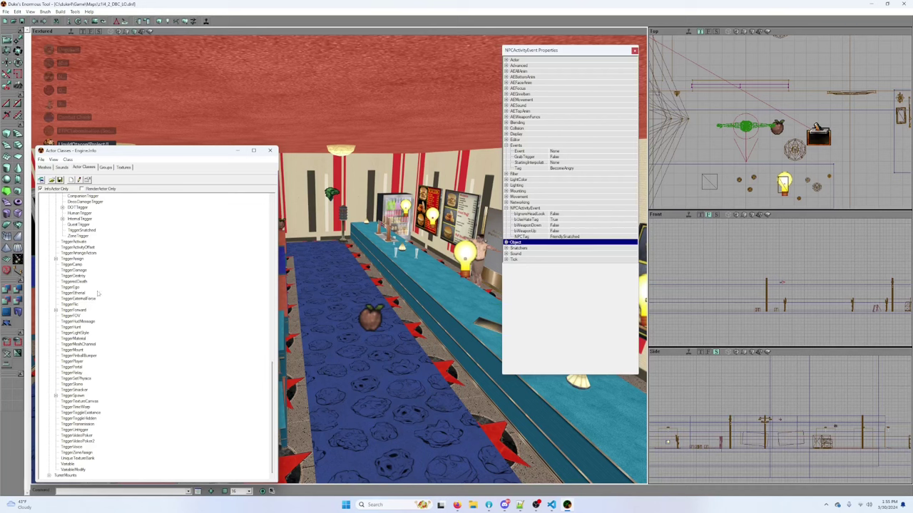
pyautogui.scroll(2, 98, 293)
pyautogui.scroll(13, 94, 288)
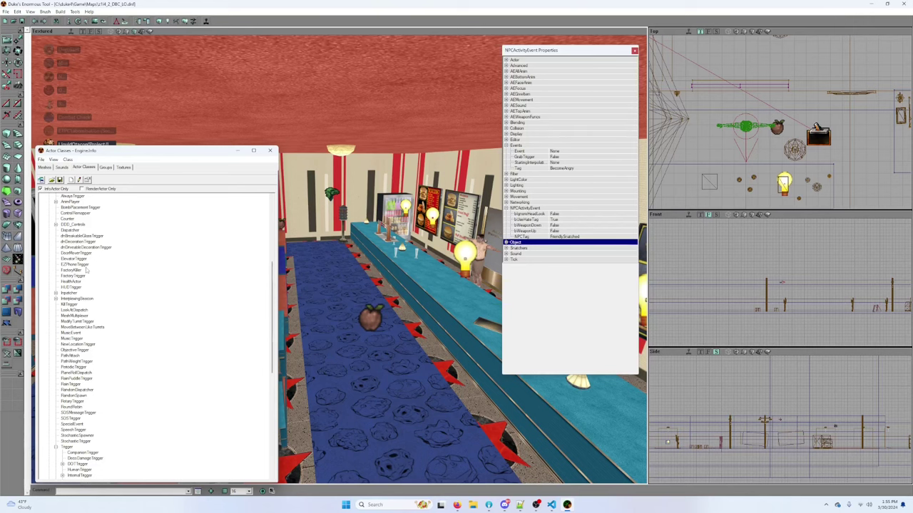
# Step: Go through the trigger classes once more, checking the subclasses of Trigger and TriggerSpawn
pyautogui.moveTo(318, 261)
pyautogui.mouseDown()
pyautogui.moveTo(285, 279)
pyautogui.moveTo(283, 250)
pyautogui.moveTo(335, 264)
pyautogui.mouseUp()
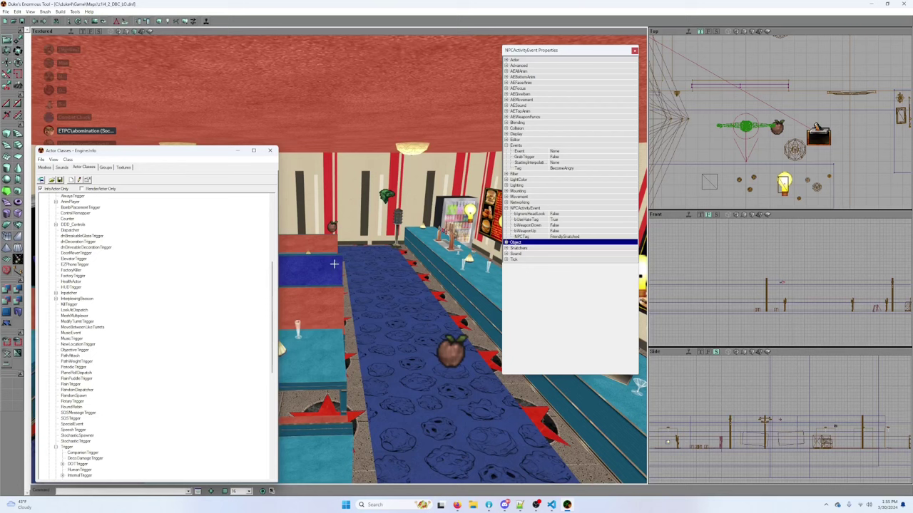
pyautogui.scroll(-2, 142, 313)
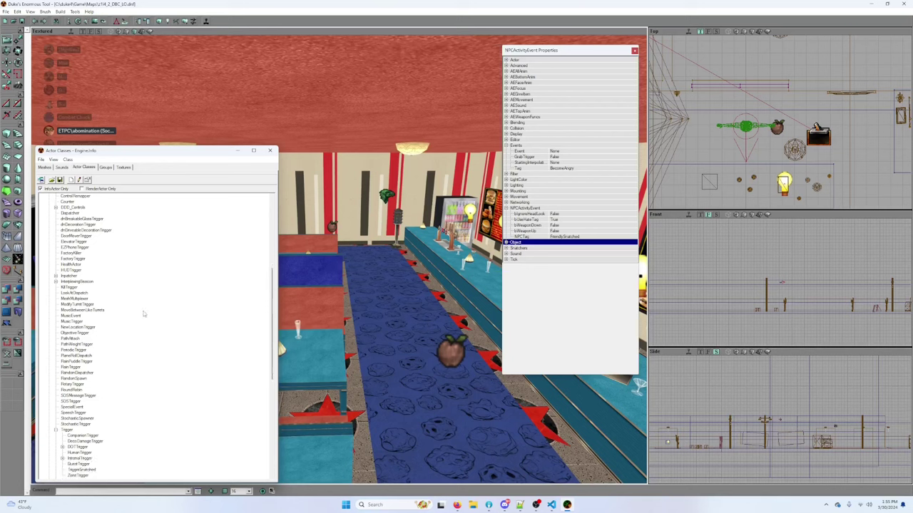
pyautogui.scroll(-5, 143, 314)
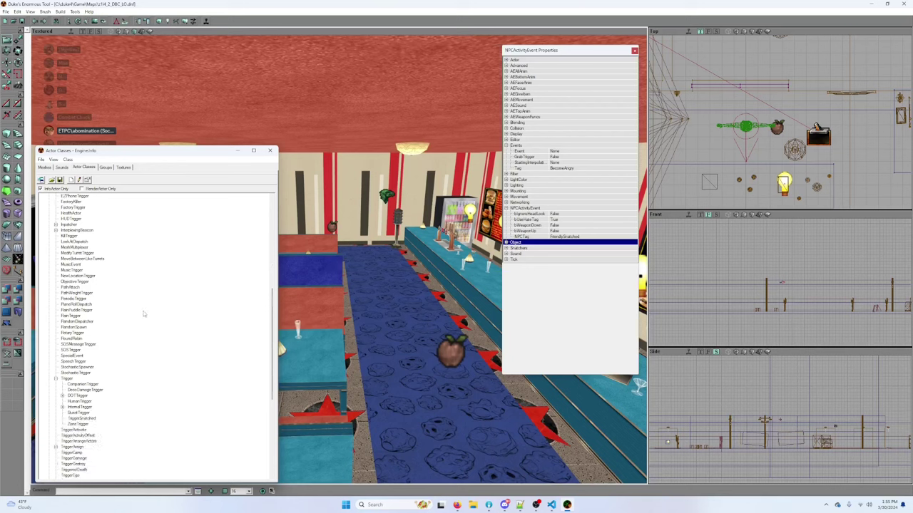
pyautogui.scroll(-3, 143, 312)
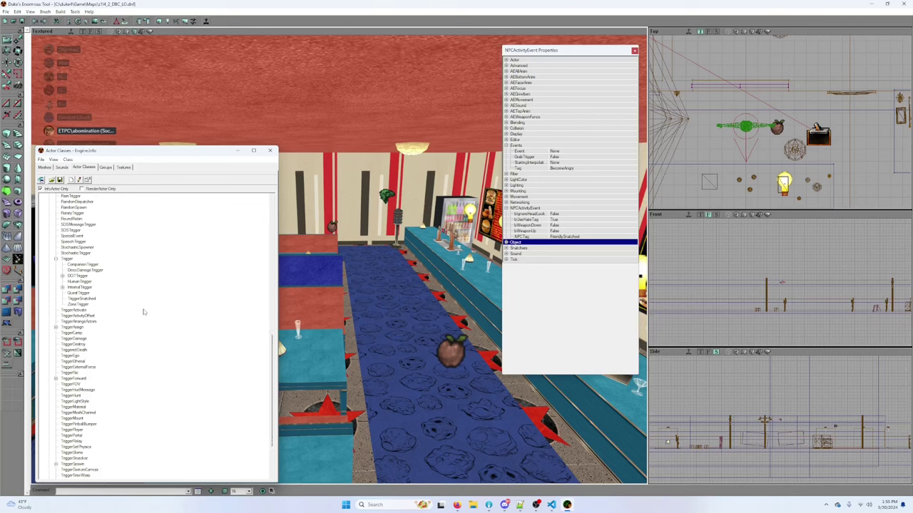
pyautogui.scroll(-2, 116, 335)
pyautogui.scroll(-1, 116, 335)
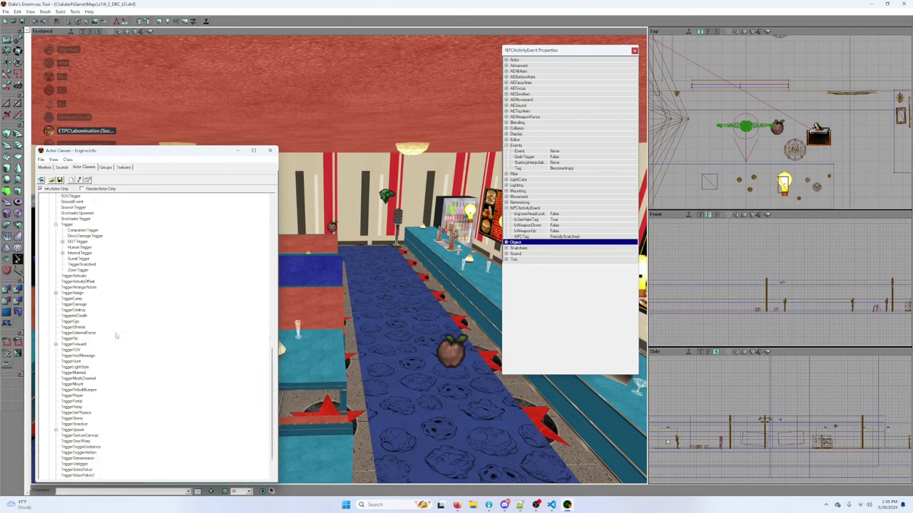
pyautogui.scroll(-2, 117, 334)
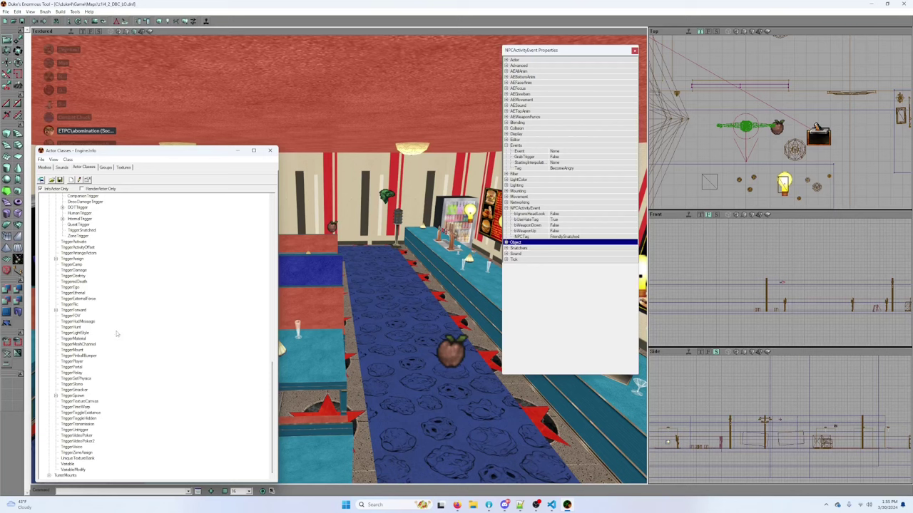
pyautogui.click(56, 395)
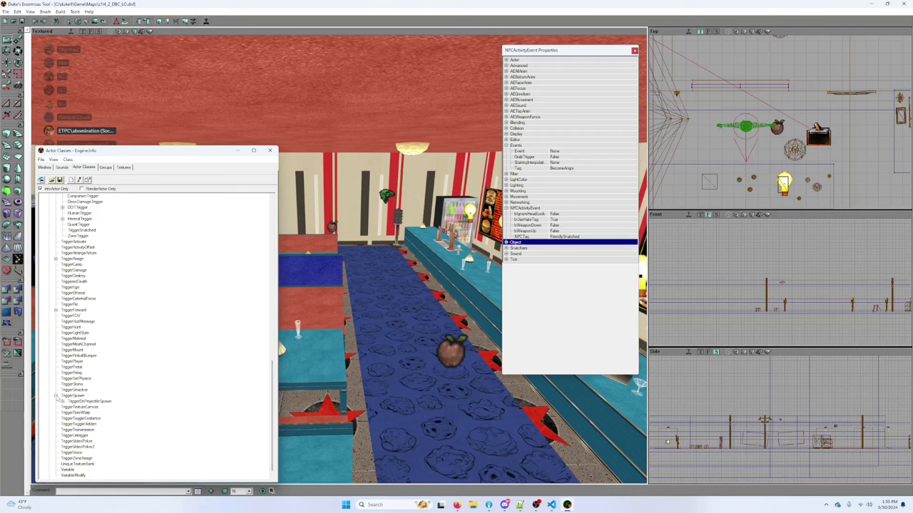
pyautogui.click(56, 396)
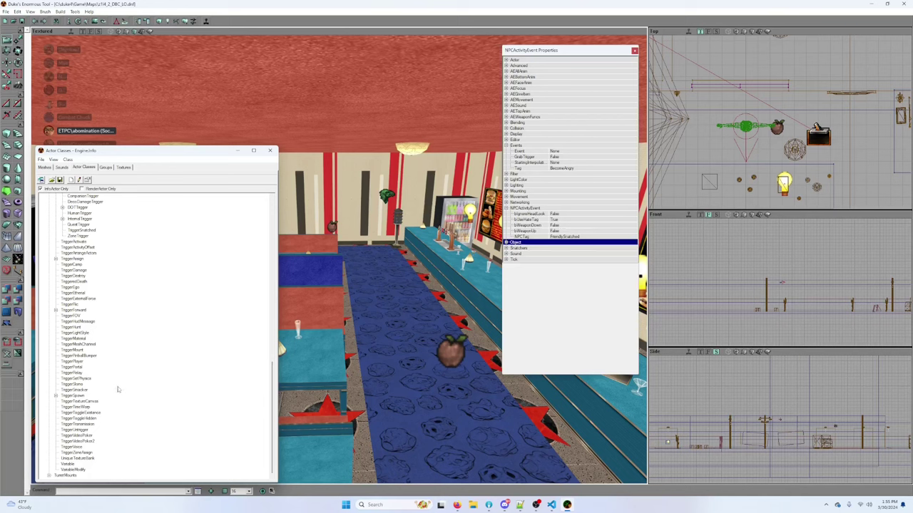
pyautogui.scroll(1, 119, 385)
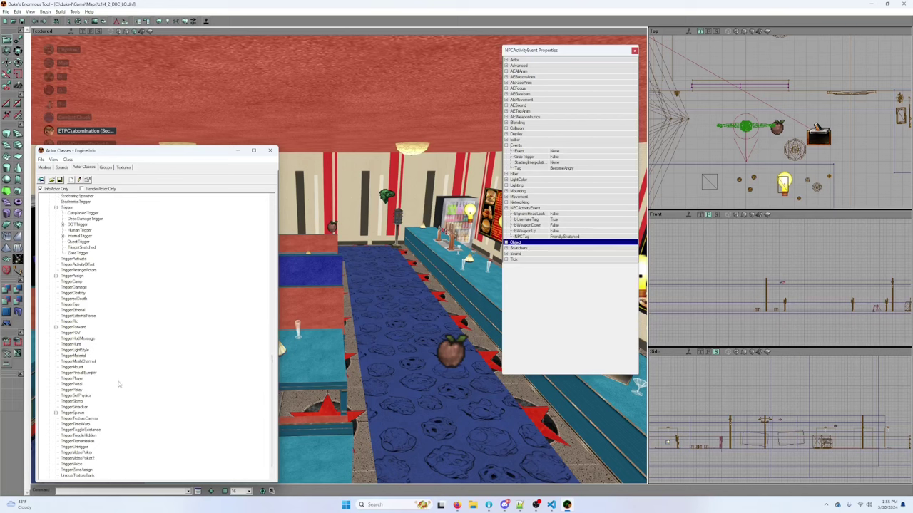
pyautogui.scroll(3, 119, 384)
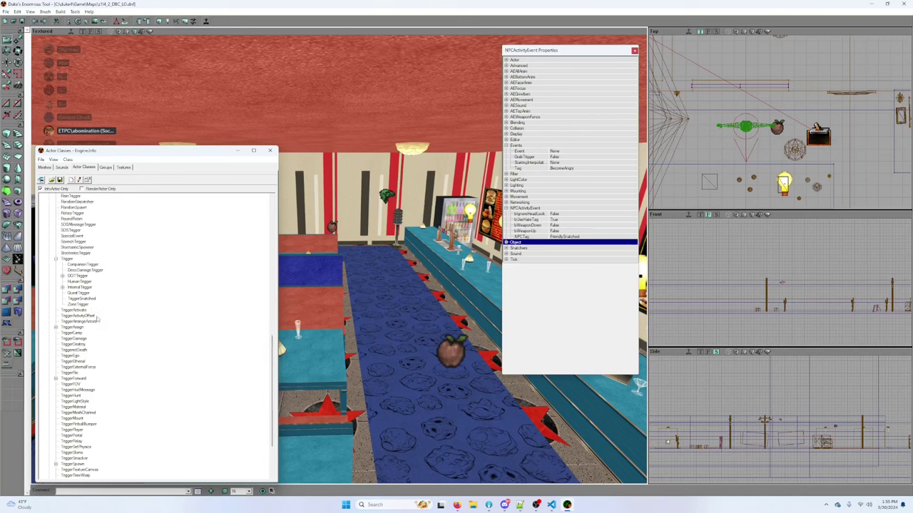
# Step: Add a TriggerSnatched actor at the diner's far striped wall and inspect its TriggerSnatched properties
pyautogui.click(89, 299)
pyautogui.rightClick(345, 202)
pyautogui.click(368, 219)
pyautogui.click(334, 197)
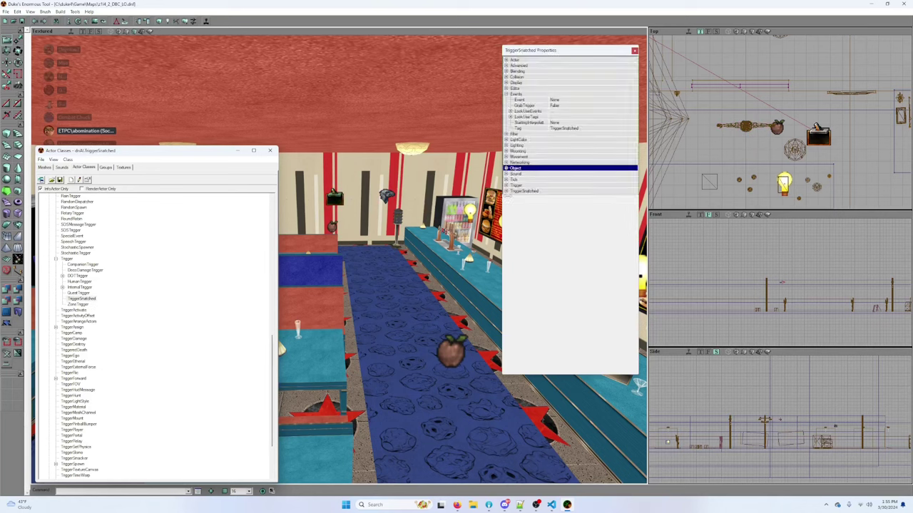
pyautogui.click(506, 191)
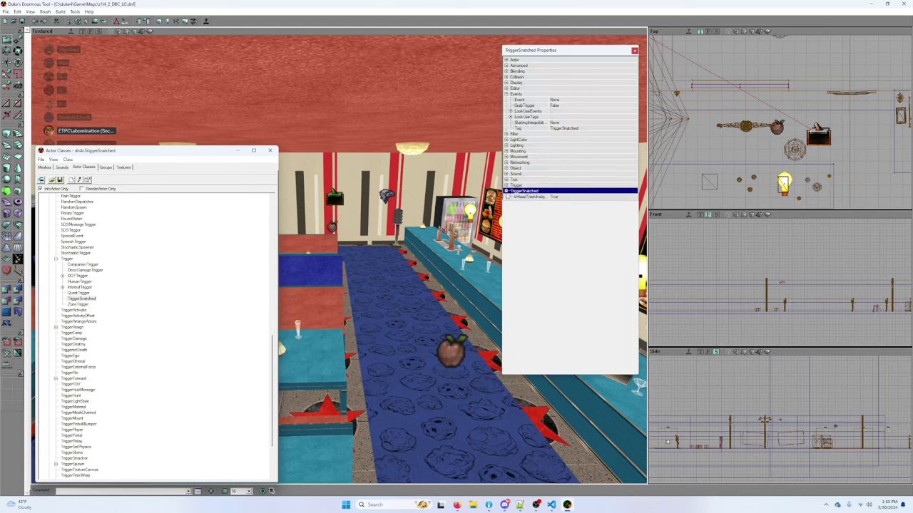
pyautogui.click(532, 199)
pyautogui.rightClick(508, 199)
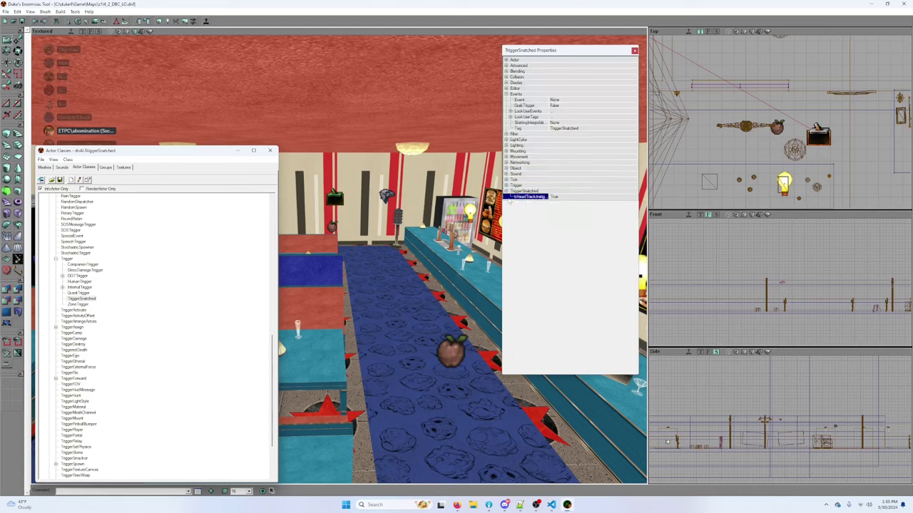
# Step: Compare the Tag of the NPCActivityEvent with that of the TriggerSnatched and recheck the TriggerSnatched property group
pyautogui.click(485, 280)
pyautogui.click(81, 299)
pyautogui.moveTo(390, 285); pyautogui.dragTo(421, 292)
pyautogui.moveTo(300, 171); pyautogui.dragTo(296, 178)
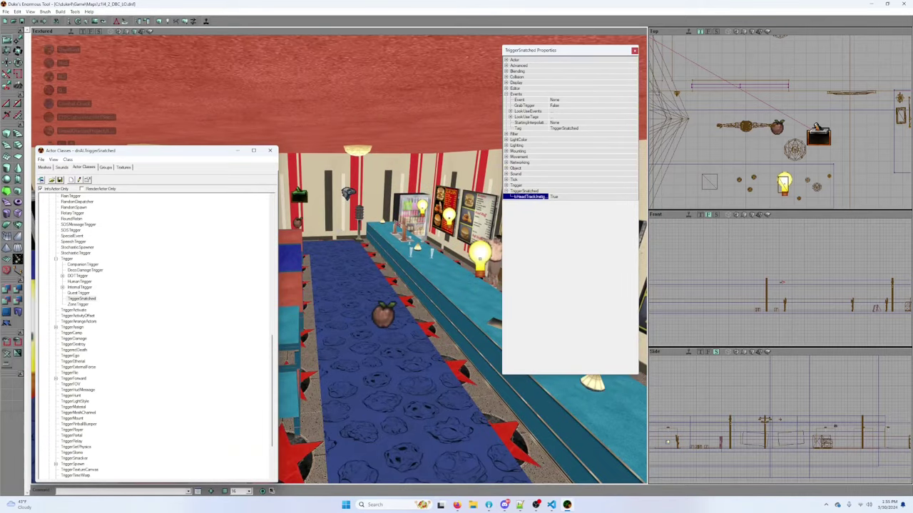
pyautogui.click(346, 194)
pyautogui.click(591, 167)
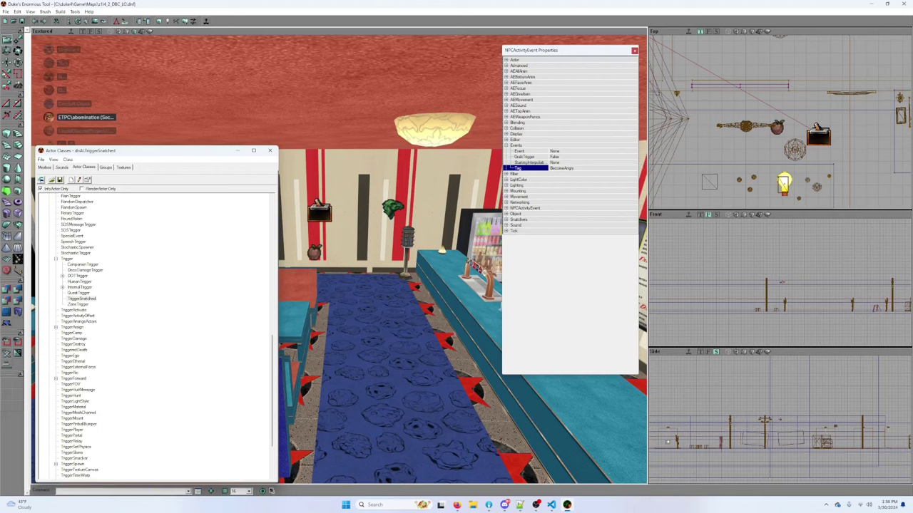
pyautogui.click(322, 209)
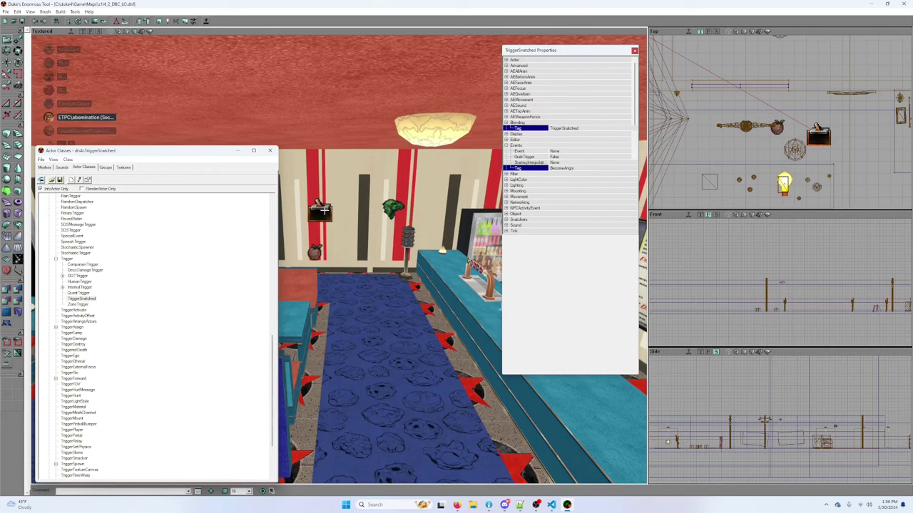
pyautogui.click(597, 128)
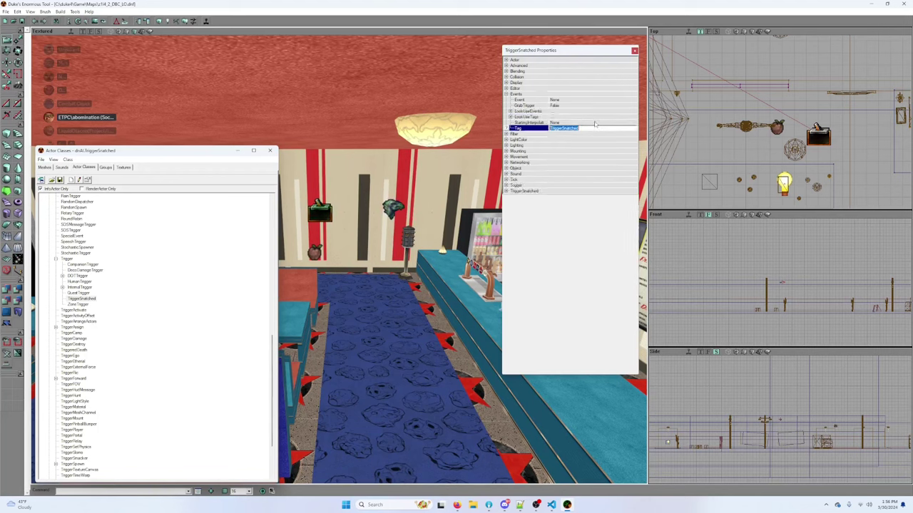
pyautogui.click(506, 191)
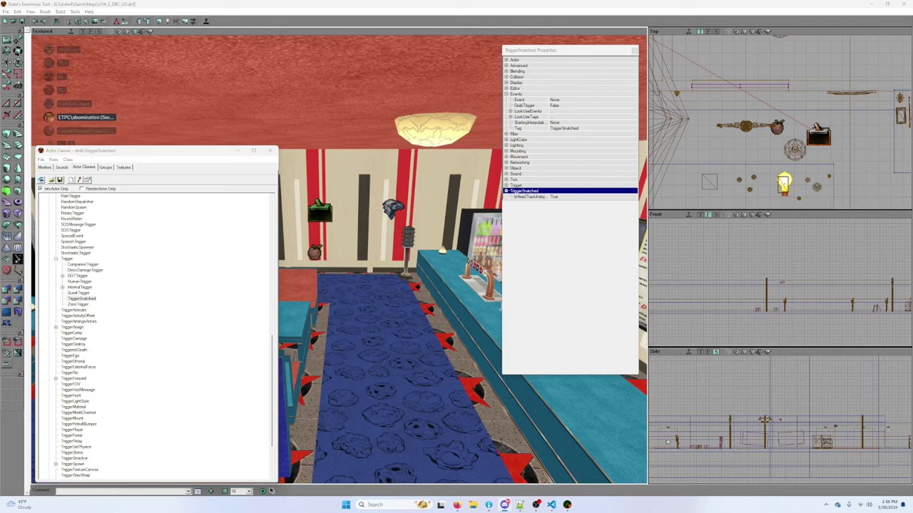
pyautogui.hotkey('alt', 'Tab')
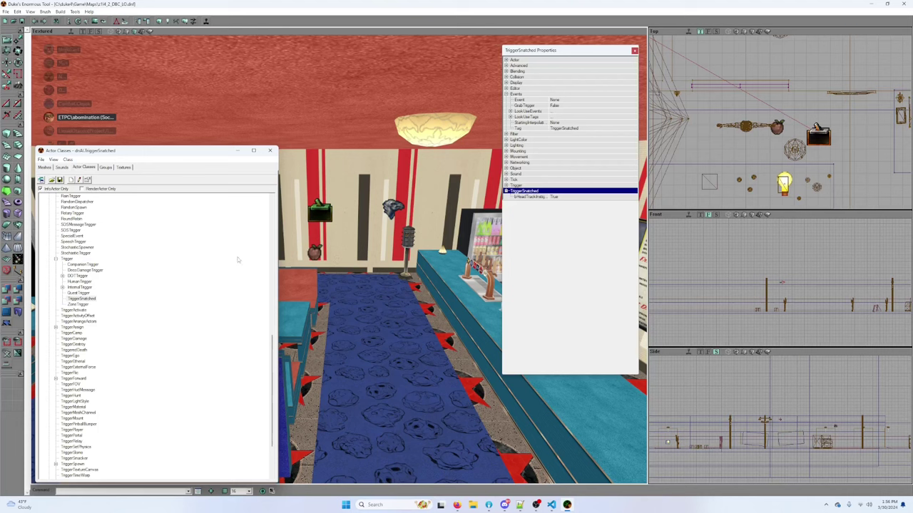
# Step: Try out a TriggerActivate actor between the TriggerSnatched and the NPCActivityEvent and check its TriggerActivate property group
pyautogui.click(77, 311)
pyautogui.rightClick(362, 207)
pyautogui.click(389, 192)
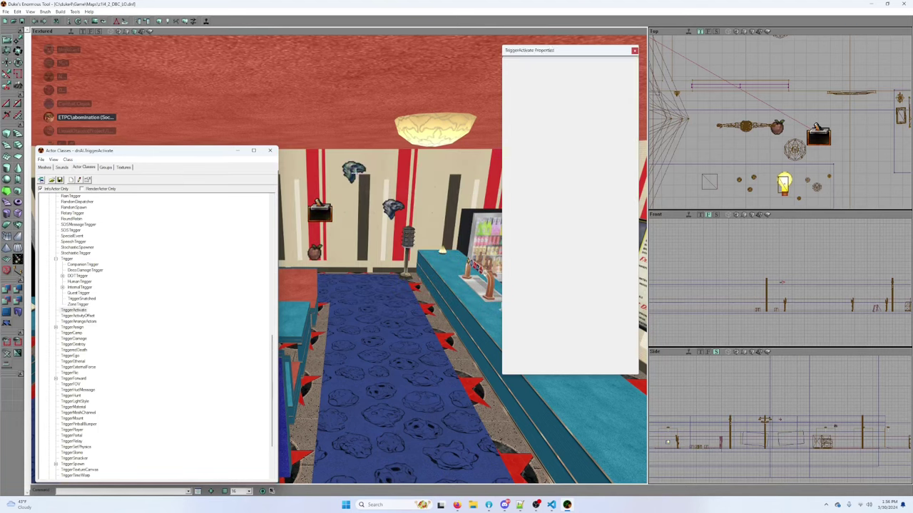
pyautogui.click(507, 174)
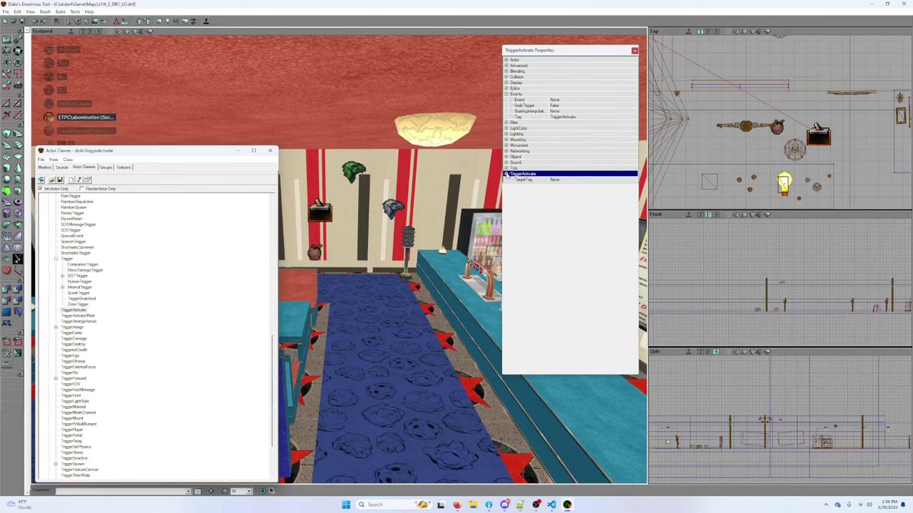
pyautogui.moveTo(466, 232)
pyautogui.mouseDown()
pyautogui.moveTo(466, 243)
pyautogui.moveTo(465, 225)
pyautogui.mouseUp()
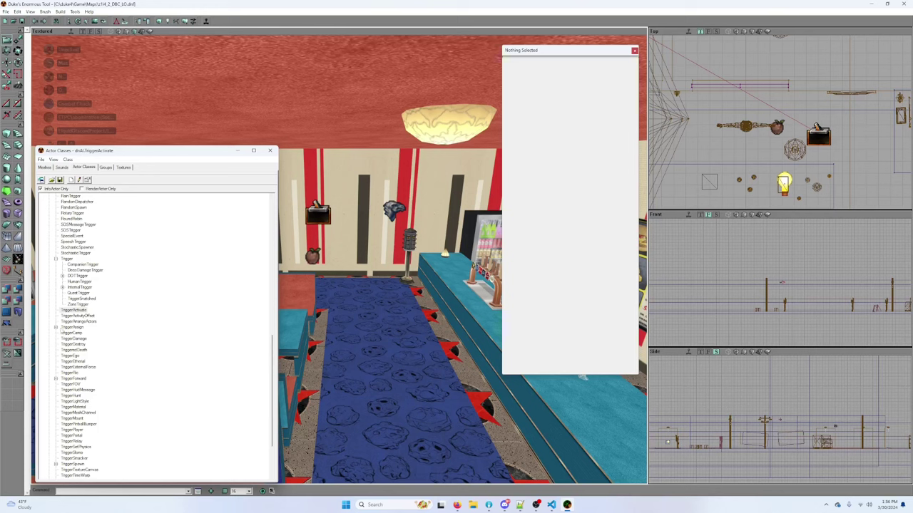
# Step: Add a TriggerAssignPawn actor, a subclass of TriggerAssign, to the diner's far striped wall
pyautogui.click(56, 327)
pyautogui.click(78, 338)
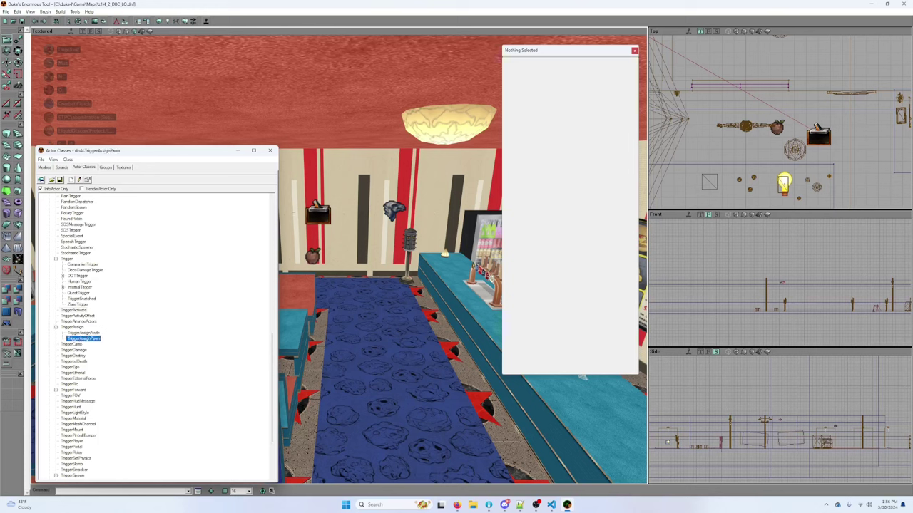
pyautogui.rightClick(348, 170)
pyautogui.click(377, 183)
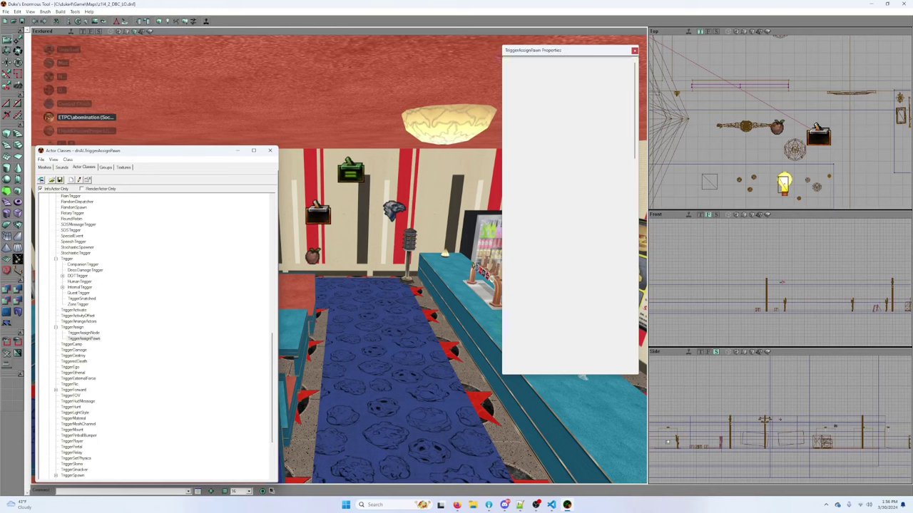
# Step: Look through the TriggerAssign and Pawn property groups of the TriggerAssignPawn for options that affect NPC hostility
pyautogui.click(506, 203)
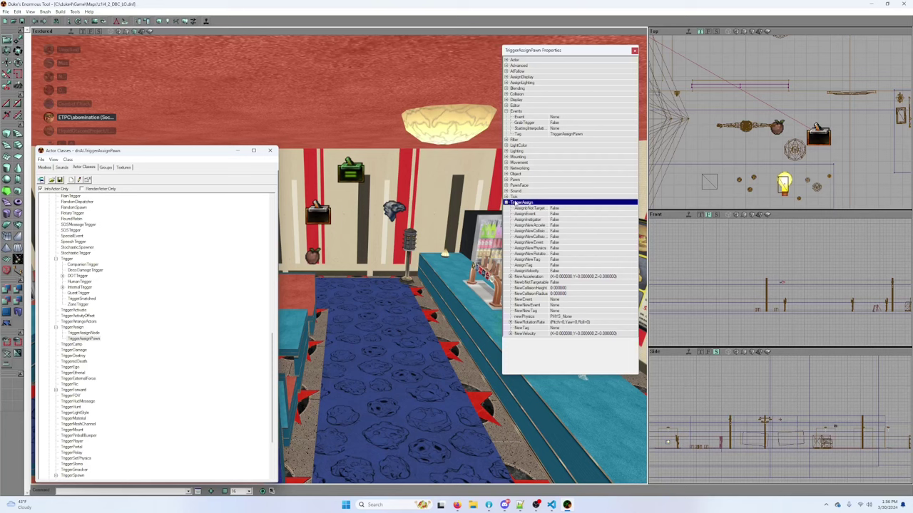
pyautogui.click(505, 185)
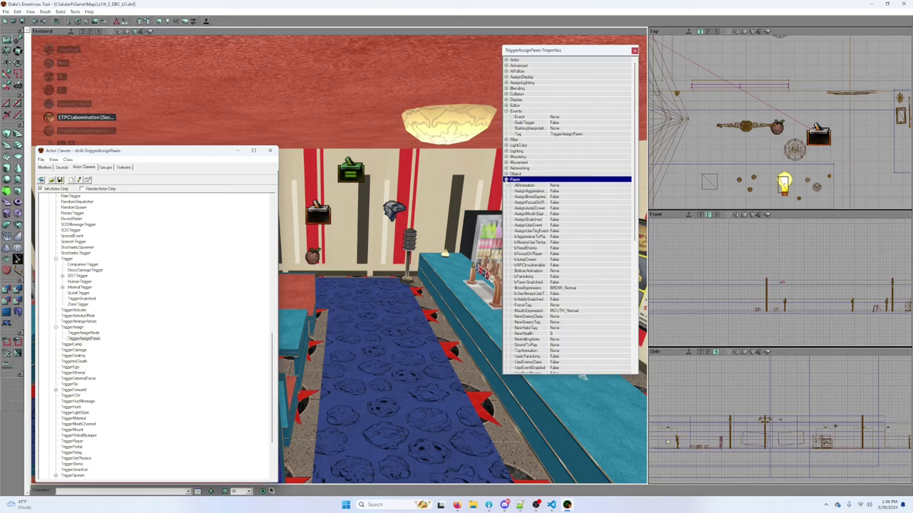
pyautogui.scroll(-1, 574, 249)
pyautogui.scroll(5, 597, 314)
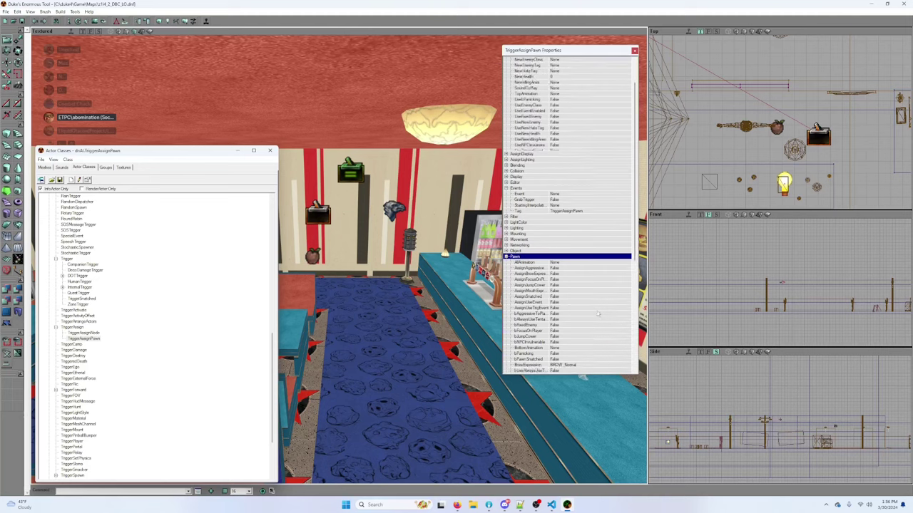
pyautogui.scroll(-11, 598, 314)
pyautogui.scroll(4, 598, 314)
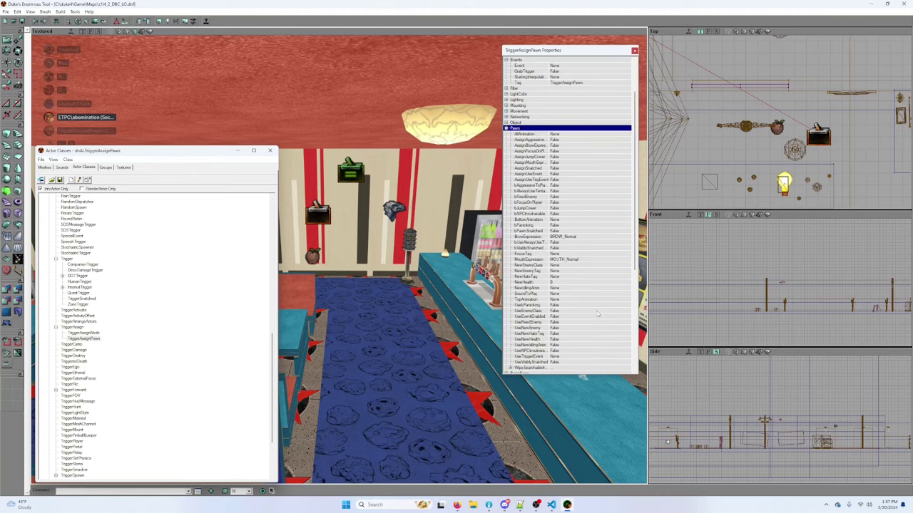
# Step: Copy the Tag BecomeAngry from the NPCActivityEvent into the Tag of the TriggerAssignPawn
pyautogui.moveTo(387, 202); pyautogui.dragTo(387, 306)
pyautogui.moveTo(438, 213); pyautogui.dragTo(404, 202)
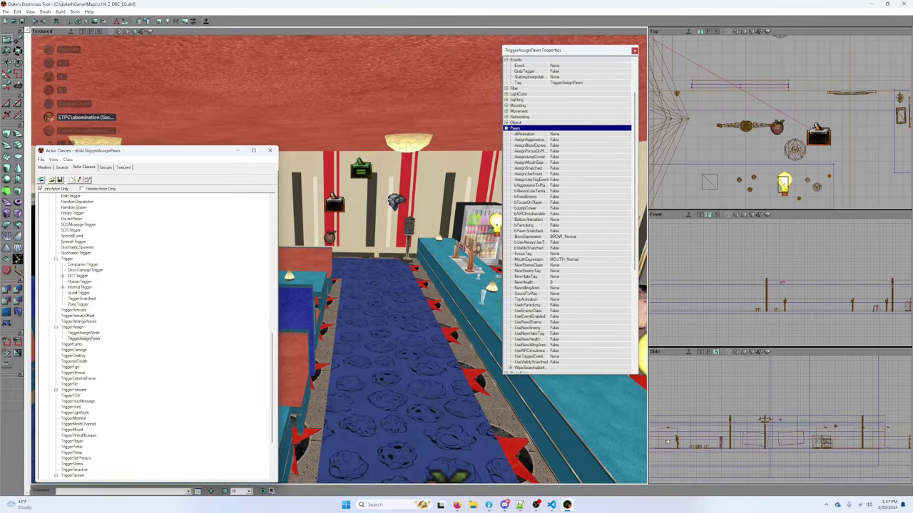
pyautogui.click(395, 200)
pyautogui.click(579, 164)
pyautogui.click(582, 168)
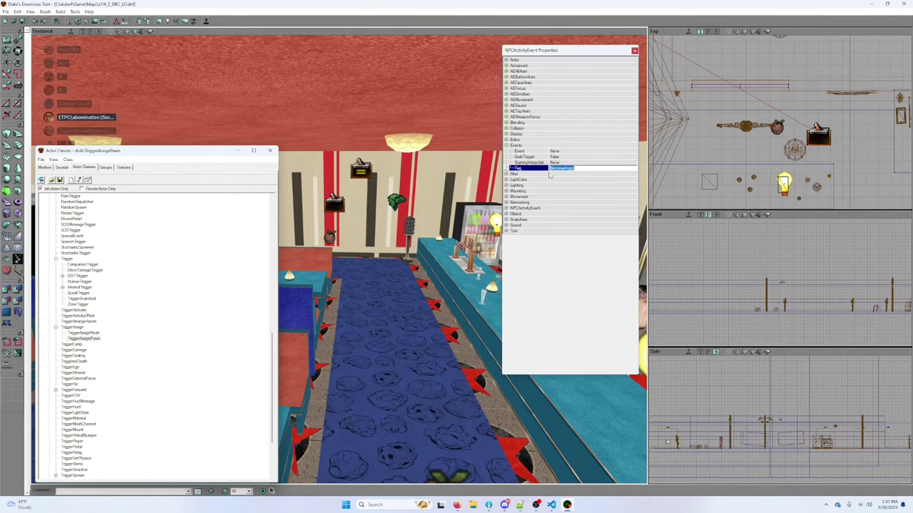
pyautogui.moveTo(367, 169); pyautogui.dragTo(366, 143)
pyautogui.click(373, 186)
pyautogui.click(591, 134)
pyautogui.scroll(4, 456, 307)
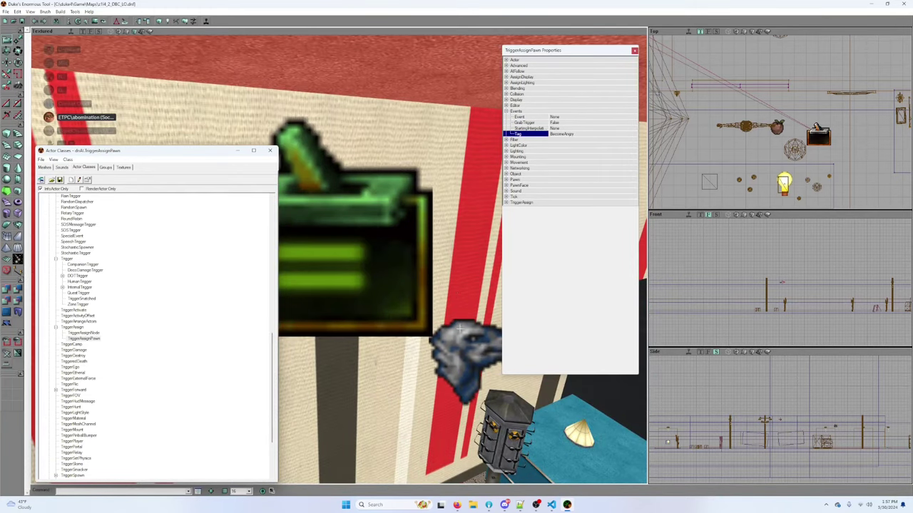
# Step: Delete the NPCActivityEvent and the leftover trigger actor beside it, keeping the TriggerAssignPawn
pyautogui.click(461, 329)
pyautogui.moveTo(459, 321); pyautogui.dragTo(459, 356)
pyautogui.press('Delete')
pyautogui.click(307, 267)
pyautogui.press('Delete')
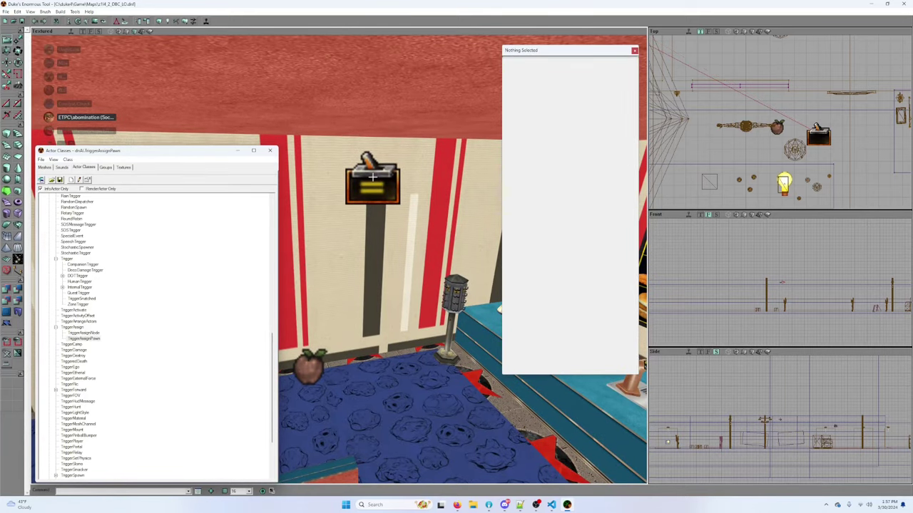
# Step: In the TriggerAssignPawn's Pawn properties, check the description of AssignSnatched and set bVisiblySnatched to True
pyautogui.click(373, 178)
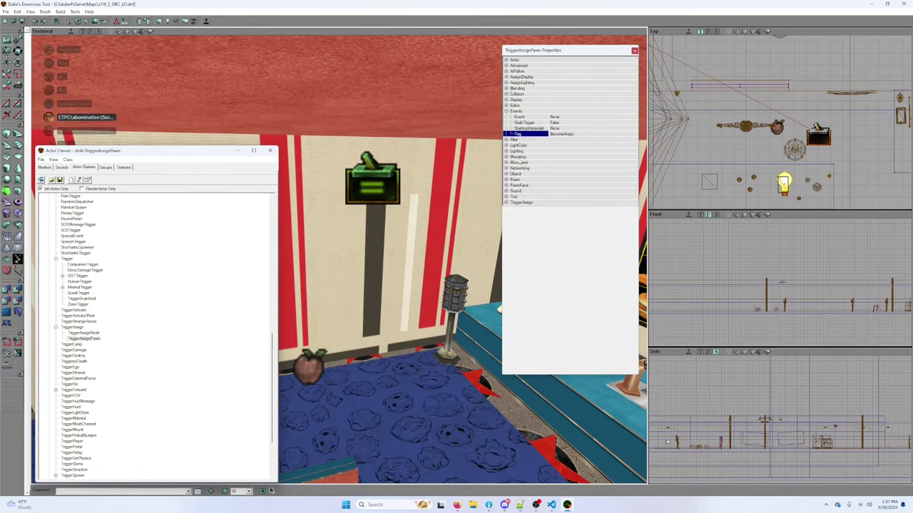
pyautogui.click(506, 179)
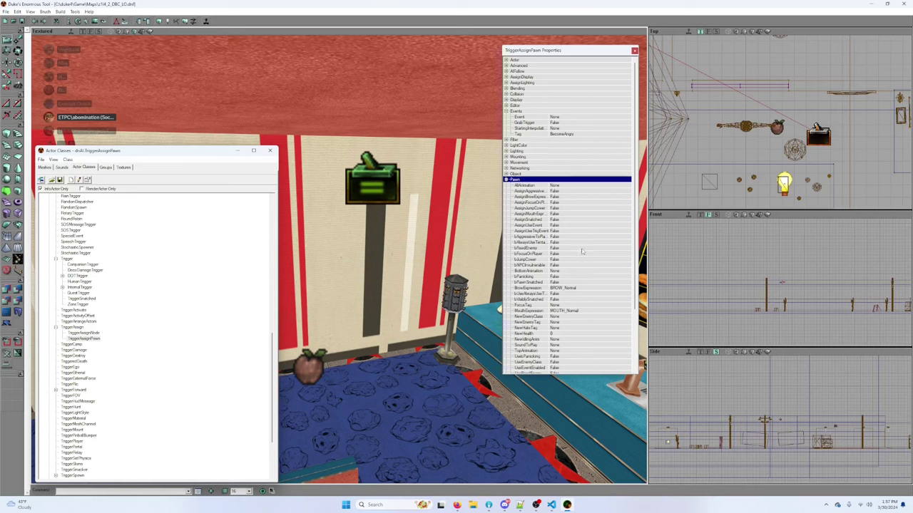
pyautogui.click(591, 219)
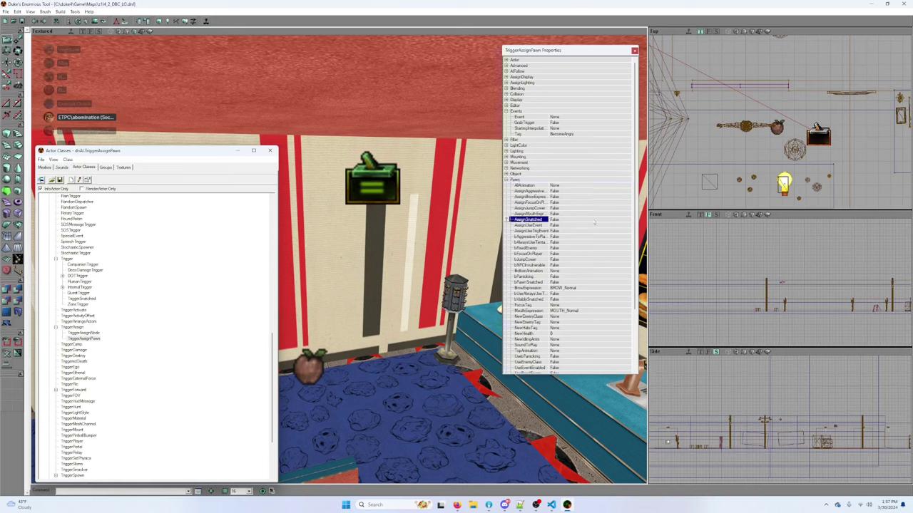
pyautogui.click(507, 220)
pyautogui.click(491, 280)
pyautogui.moveTo(634, 169); pyautogui.dragTo(633, 206)
pyautogui.click(588, 255)
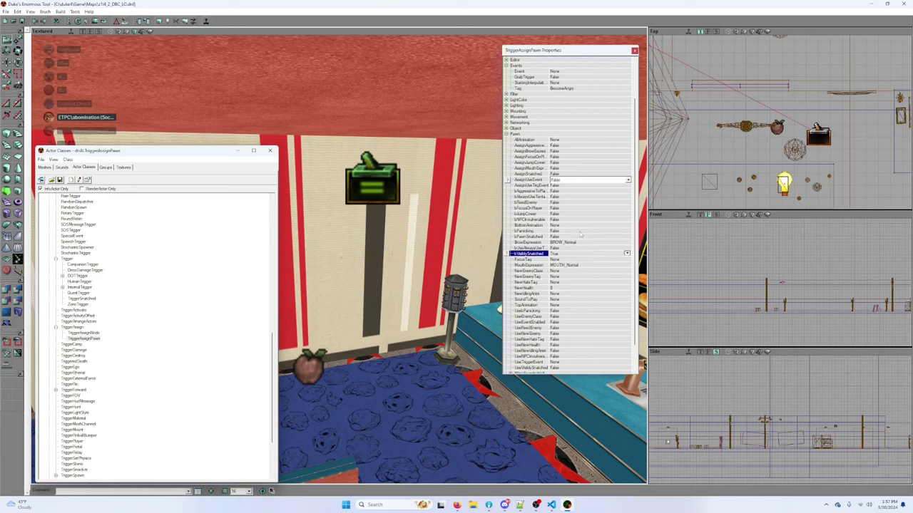
# Step: Set UseVisiblySnatched to True for the TriggerAssignPawn and expand its searchable-item wipe list
pyautogui.click(509, 237)
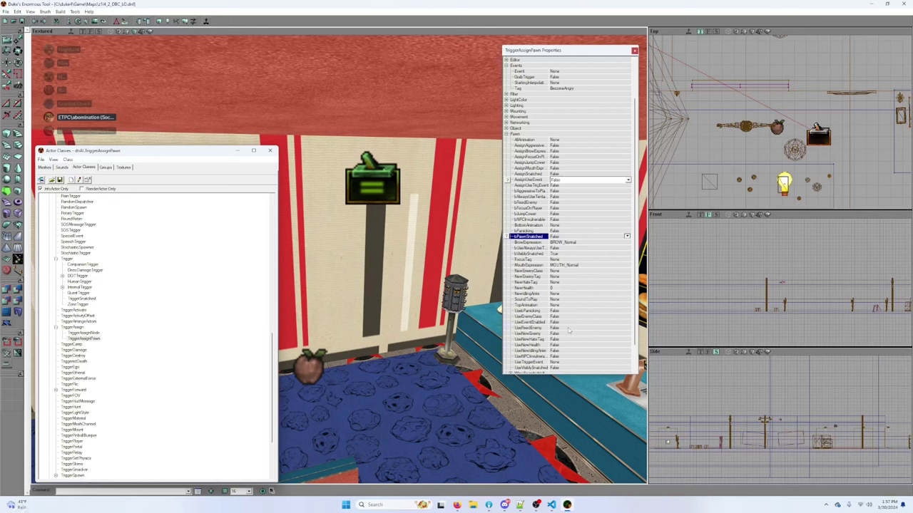
pyautogui.click(568, 368)
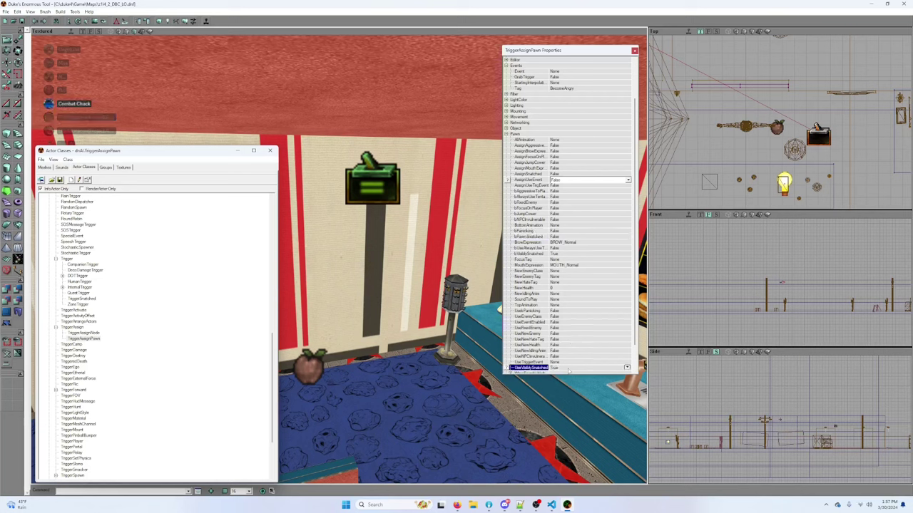
pyautogui.scroll(-2, 549, 360)
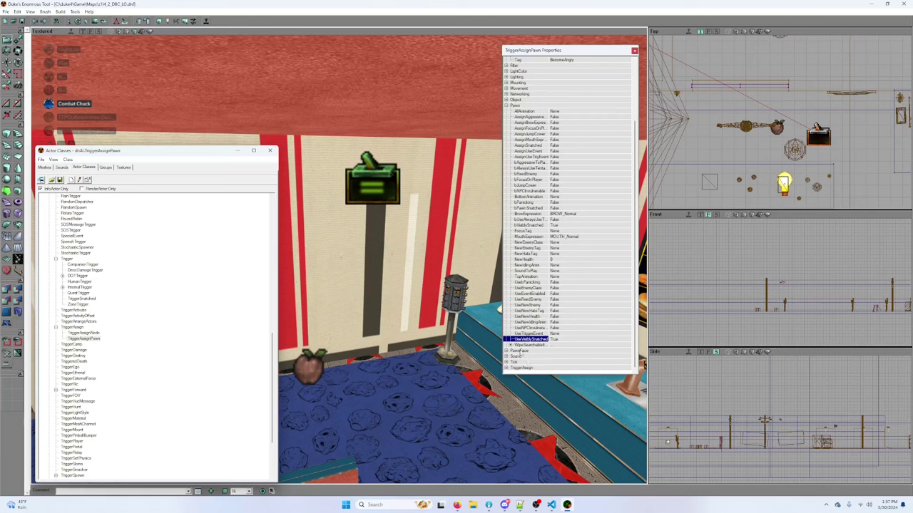
pyautogui.click(511, 346)
pyautogui.click(510, 345)
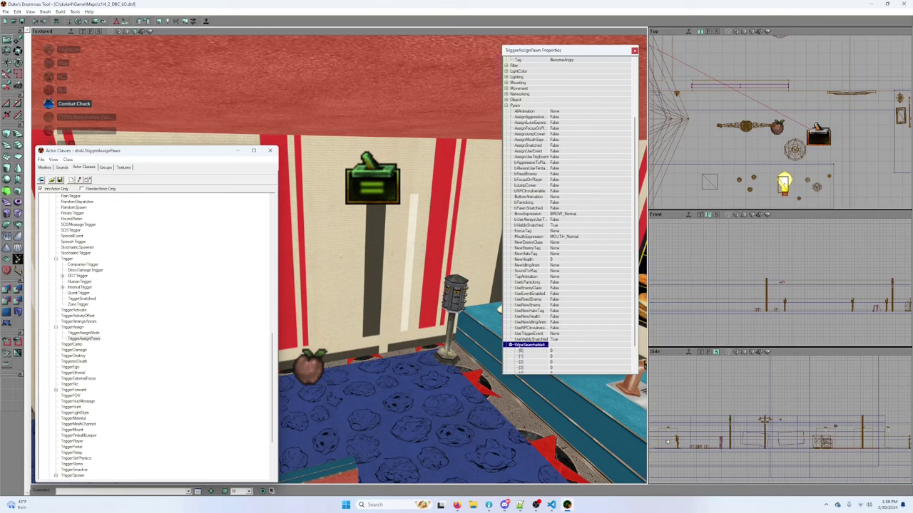
# Step: Check the property information of AssignAggressiveToPlayer, set it to True, and collapse the searchable-item wipe list
pyautogui.click(528, 119)
pyautogui.rightClick(528, 118)
pyautogui.click(490, 279)
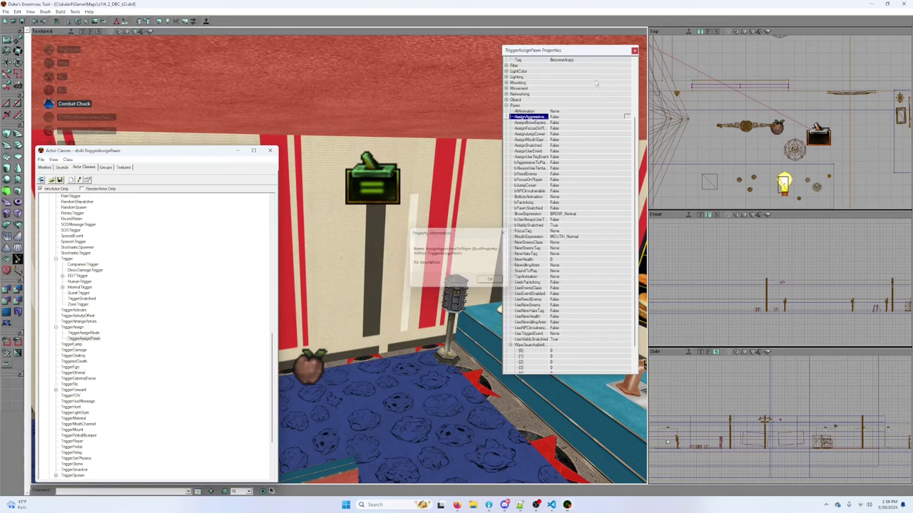
pyautogui.doubleClick(569, 116)
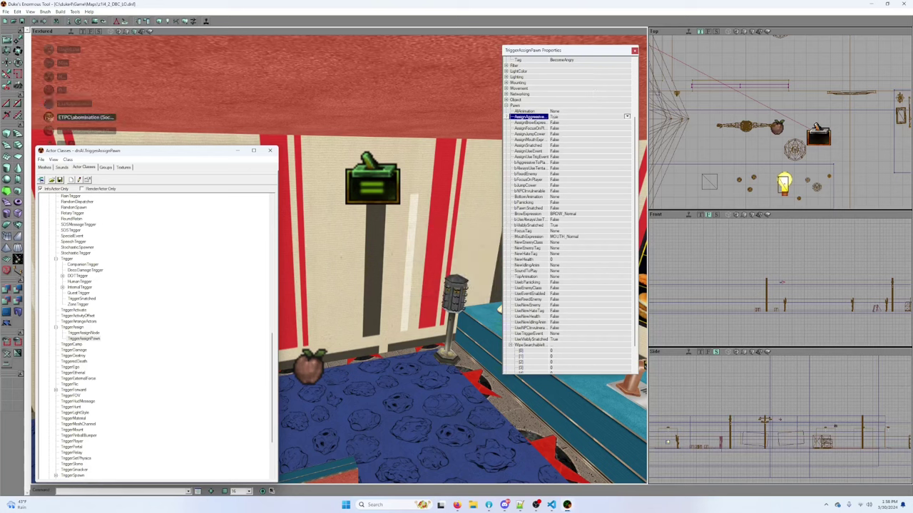
pyautogui.scroll(-2, 556, 312)
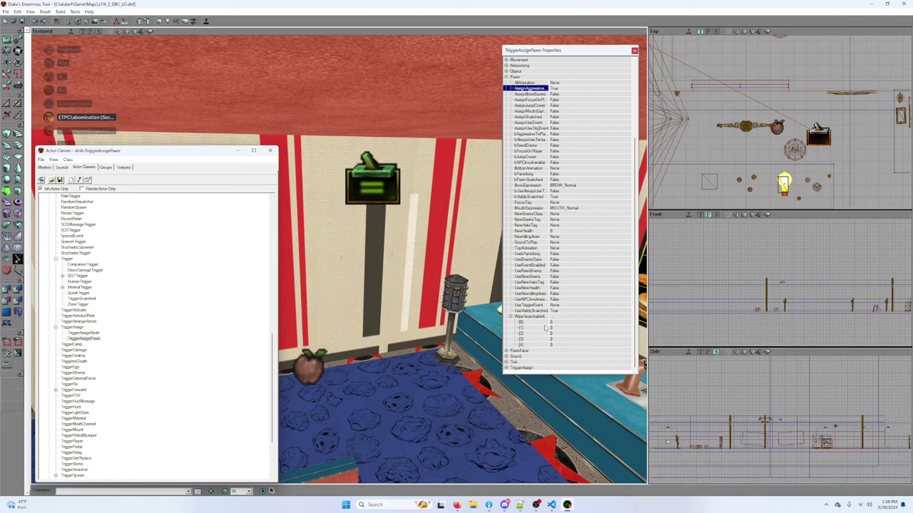
pyautogui.click(510, 317)
pyautogui.click(534, 317)
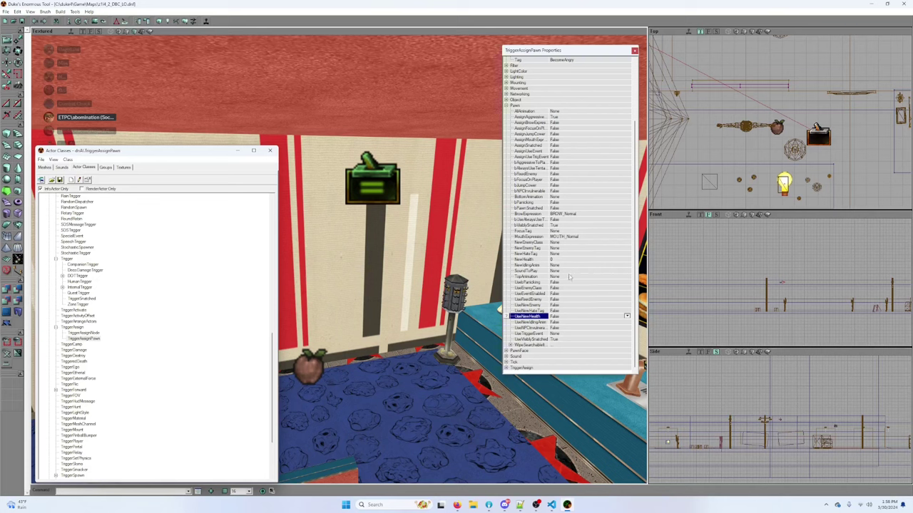
# Step: Set UseEnemyClass and bAggressiveToPlayer to True, keeping AssignAggressiveToPlayer at True
pyautogui.click(569, 287)
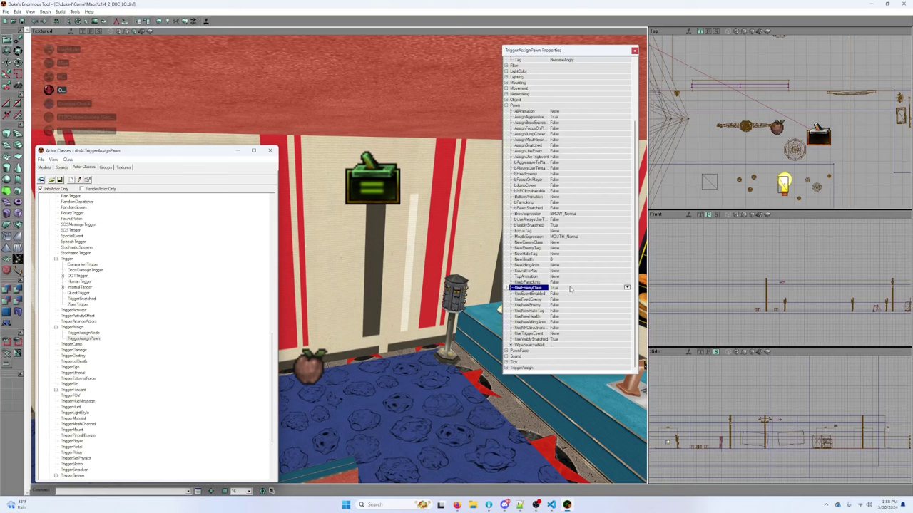
pyautogui.scroll(2, 584, 251)
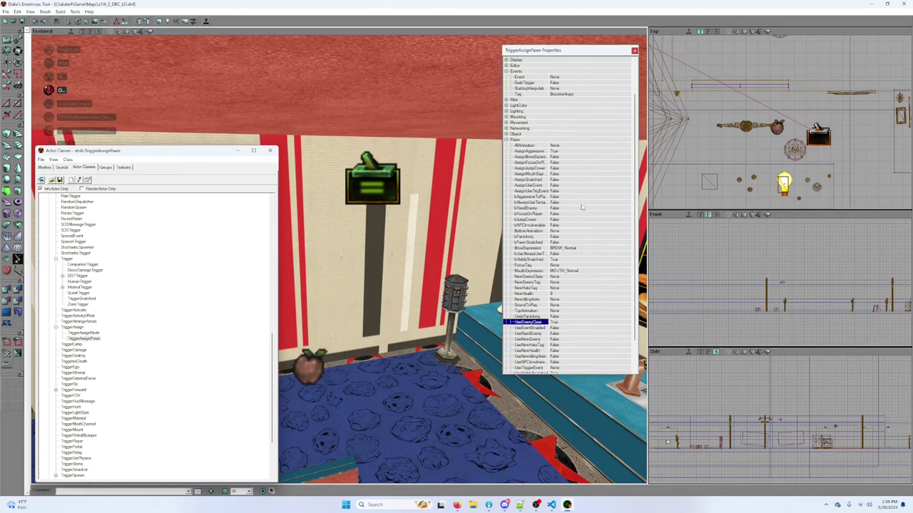
pyautogui.doubleClick(584, 197)
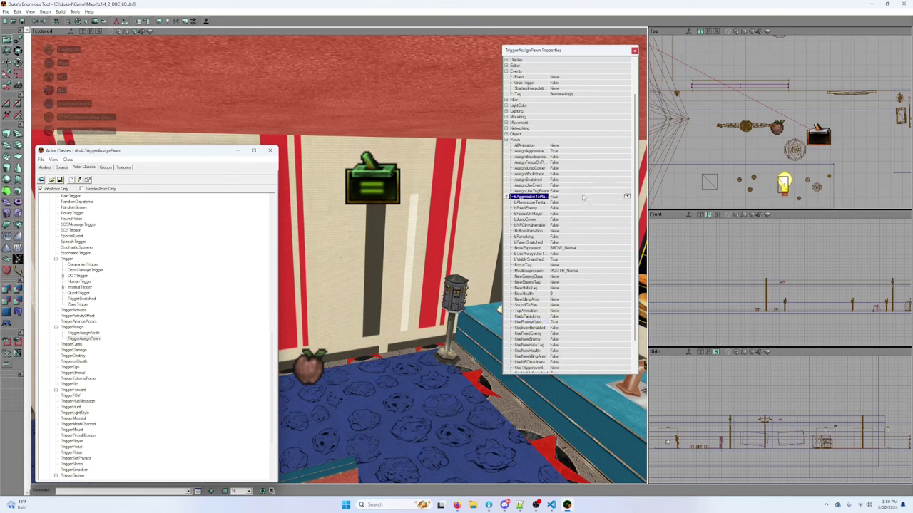
pyautogui.doubleClick(591, 151)
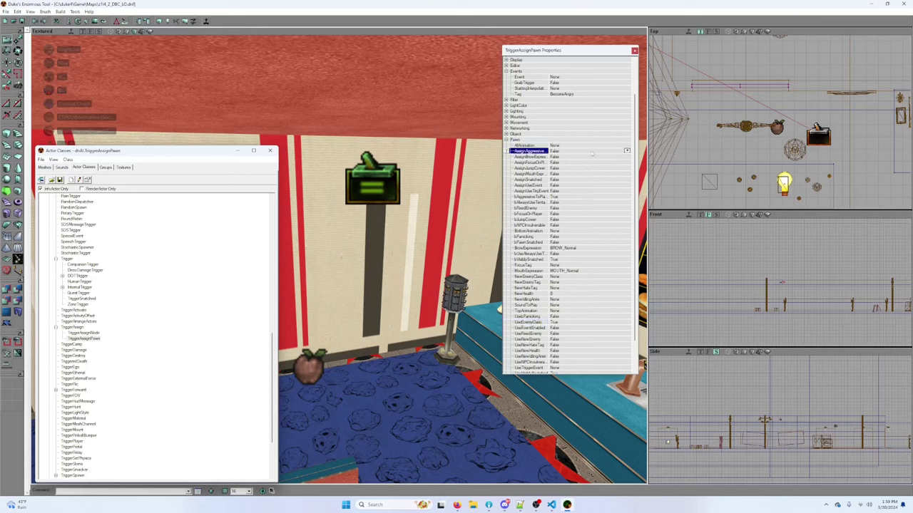
pyautogui.doubleClick(590, 153)
# Step: Set AssignSnatched to True for the TriggerAssignPawn and review the remaining Pawn properties
pyautogui.doubleClick(564, 180)
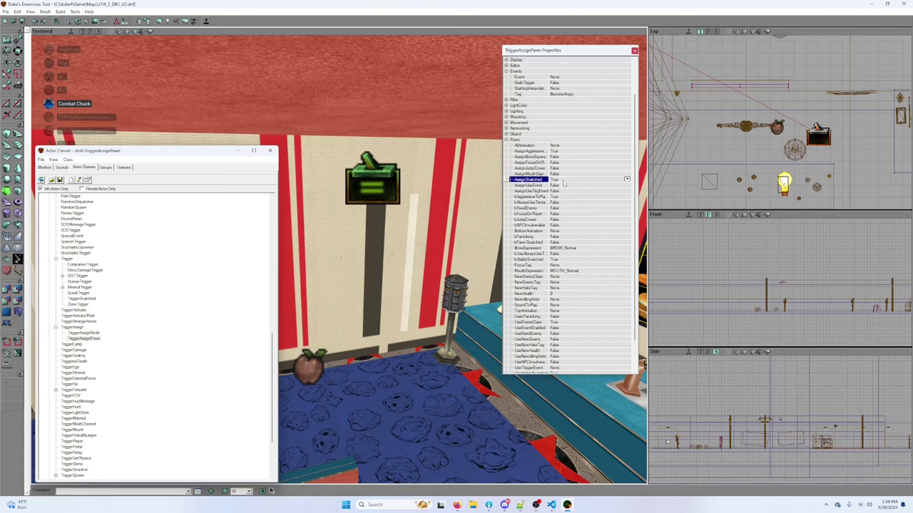
pyautogui.scroll(-1, 590, 237)
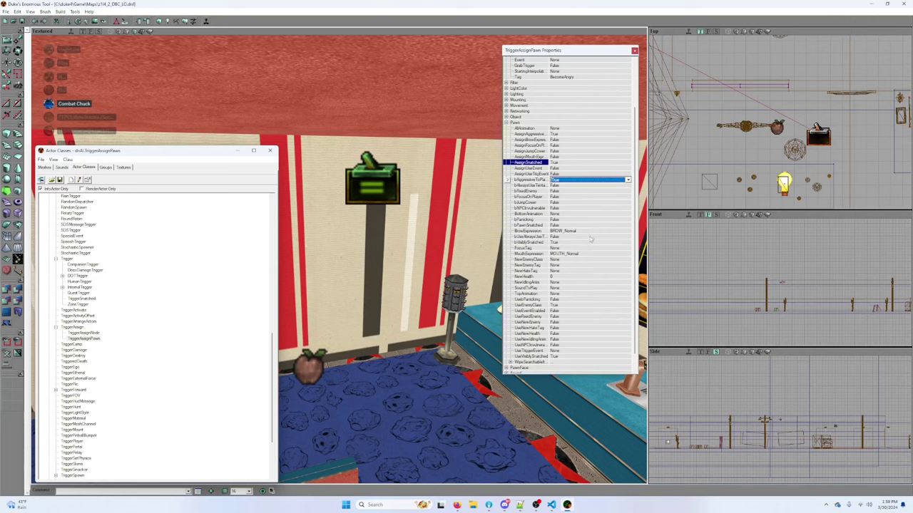
pyautogui.scroll(-1, 589, 240)
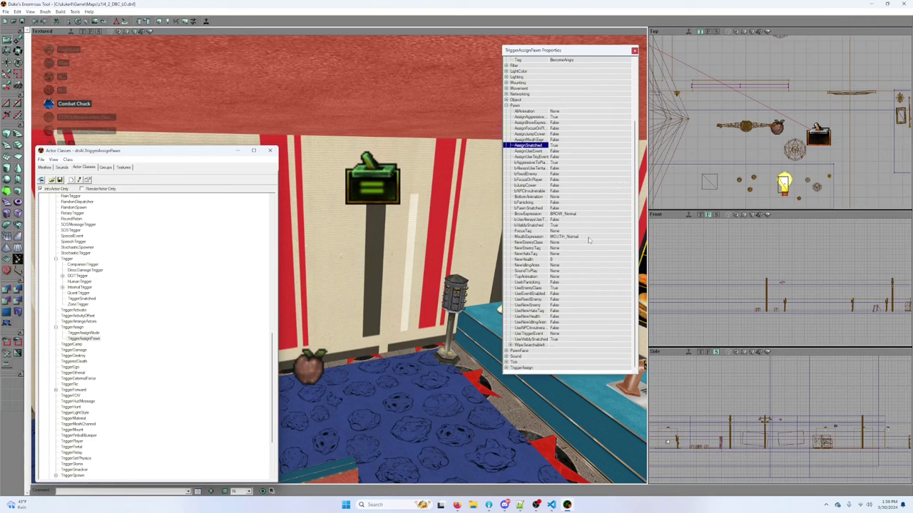
pyautogui.scroll(2, 589, 240)
pyautogui.scroll(2, 589, 235)
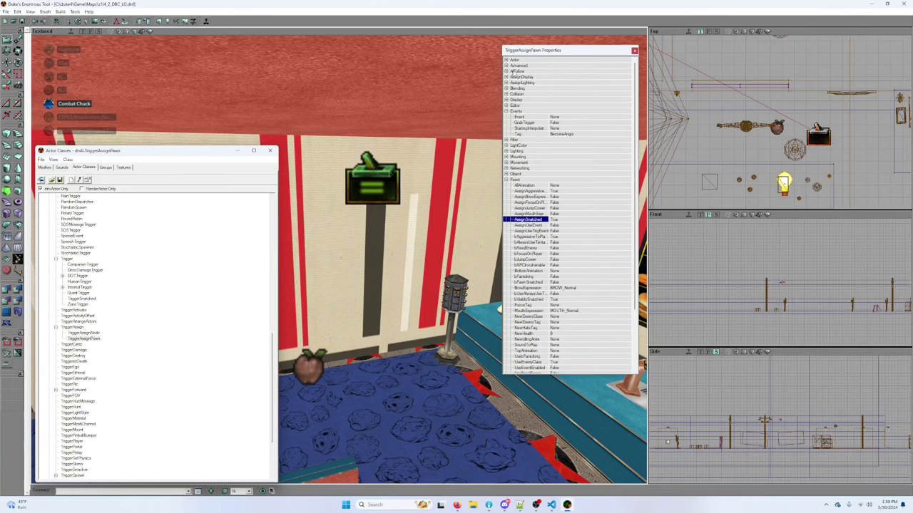
# Step: Launch a playtest of the diner map, keeping Direct3D 8 Support as the video device
pyautogui.moveTo(489, 116); pyautogui.dragTo(513, 157)
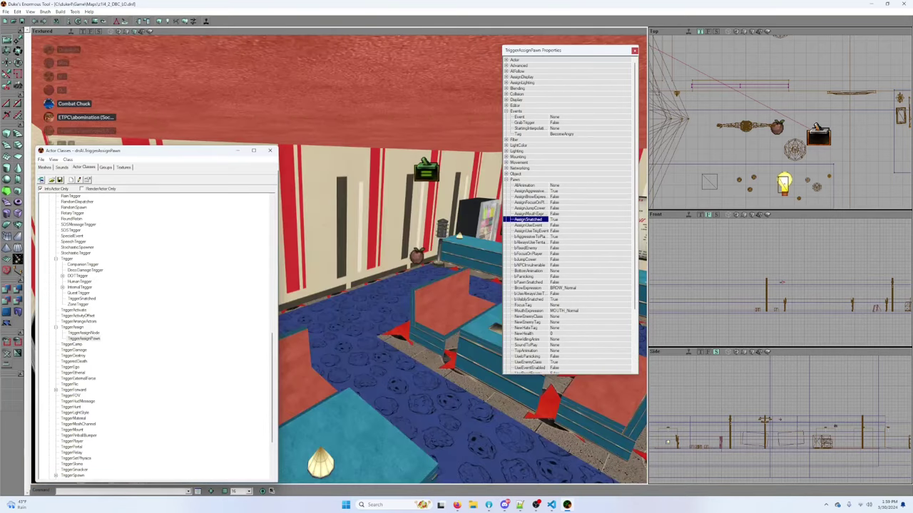
pyautogui.moveTo(460, 122); pyautogui.dragTo(502, 122)
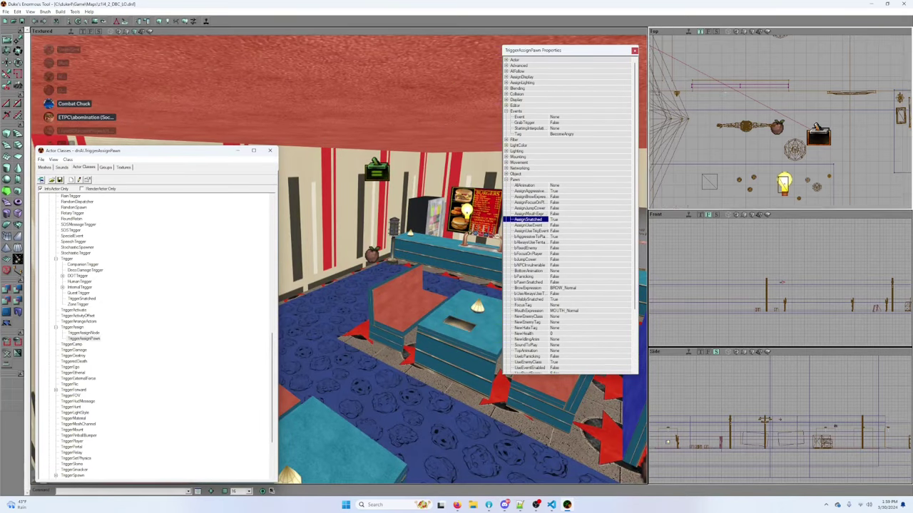
pyautogui.scroll(-6, 713, 85)
pyautogui.click(207, 22)
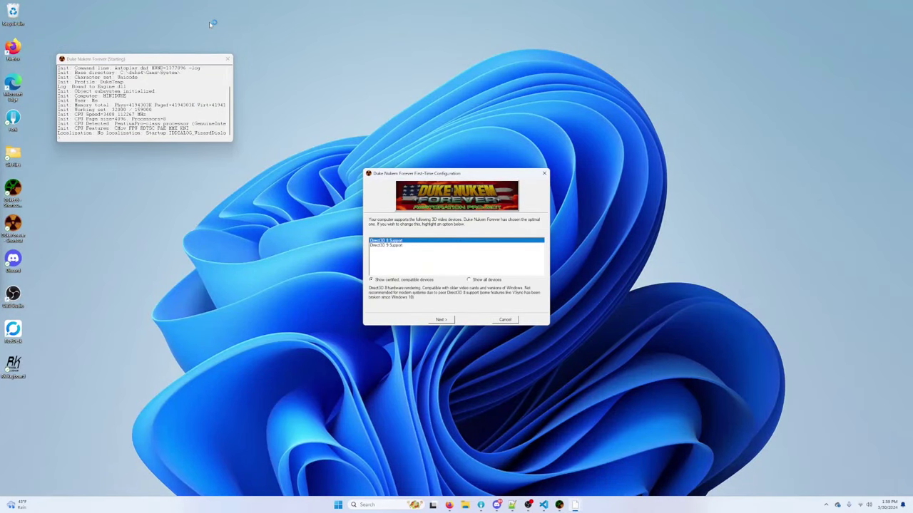
pyautogui.click(445, 320)
pyautogui.click(446, 320)
pyautogui.click(441, 319)
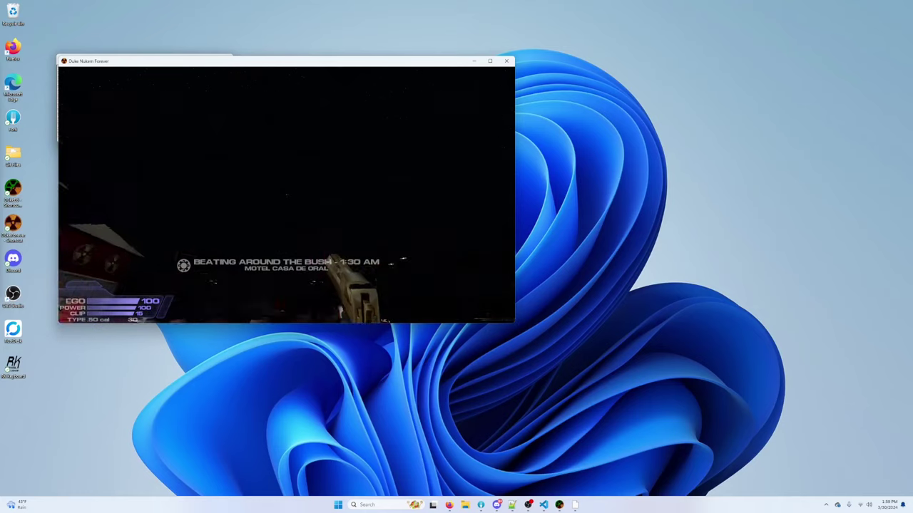
# Step: Walk into the diner and approach the NPCs behind the counter to test whether the trigger makes them hostile, then return to the editor
pyautogui.press('w')
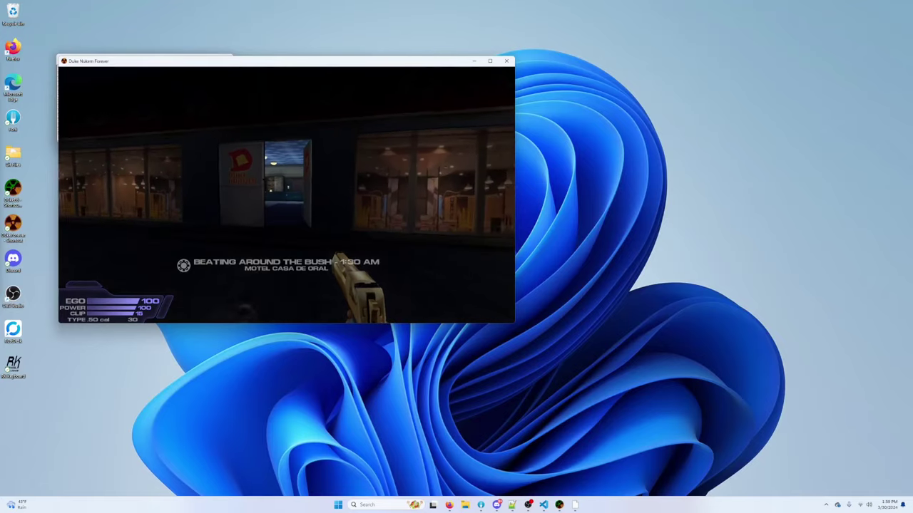
pyautogui.press('w')
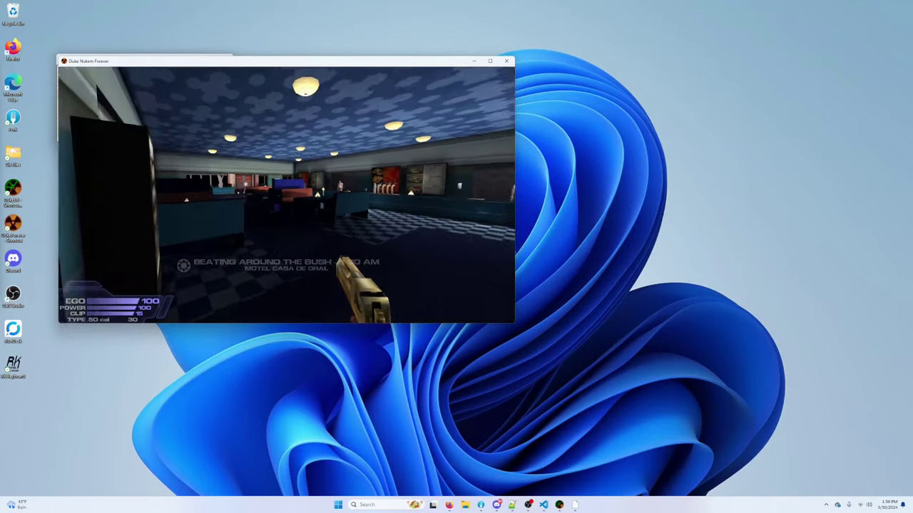
pyautogui.press('w')
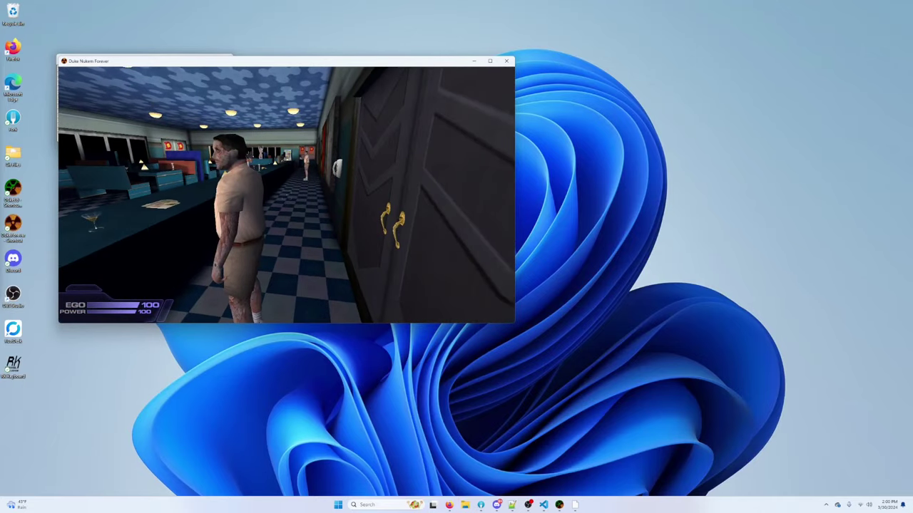
pyautogui.press('w')
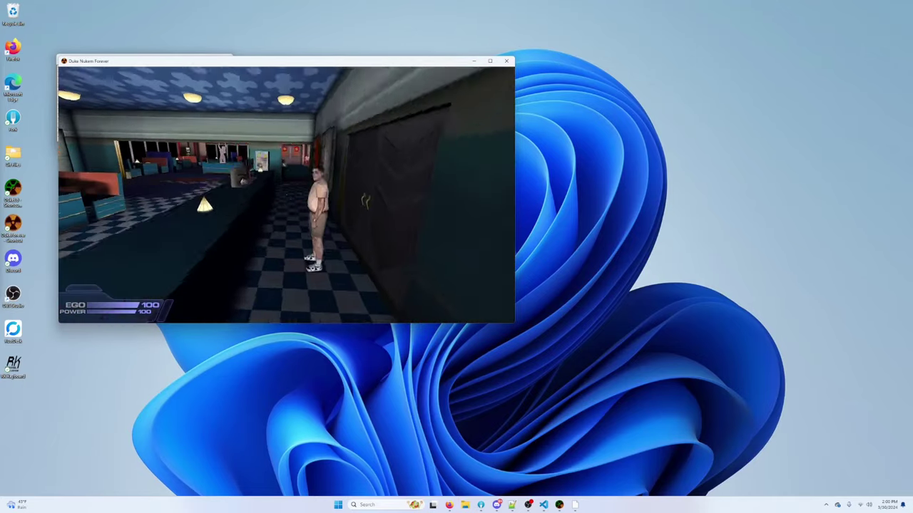
pyautogui.press('space')
pyautogui.press('w')
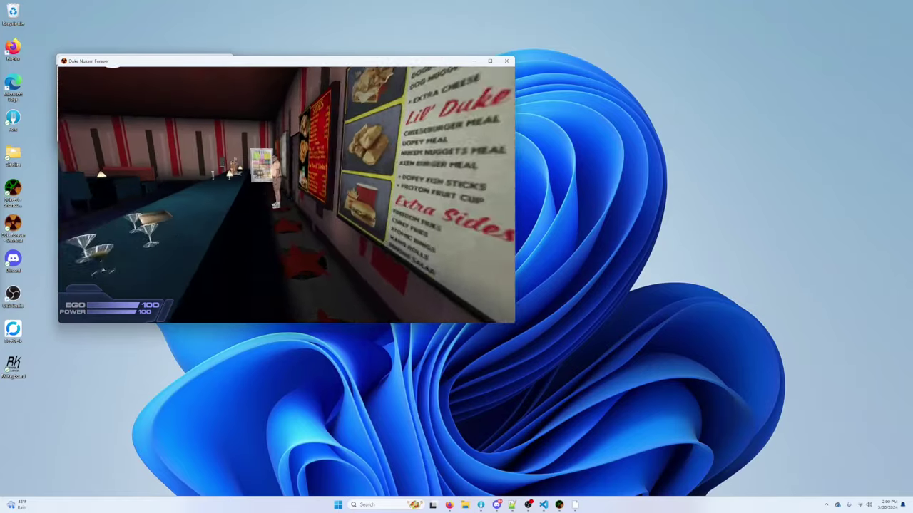
pyautogui.click(287, 194)
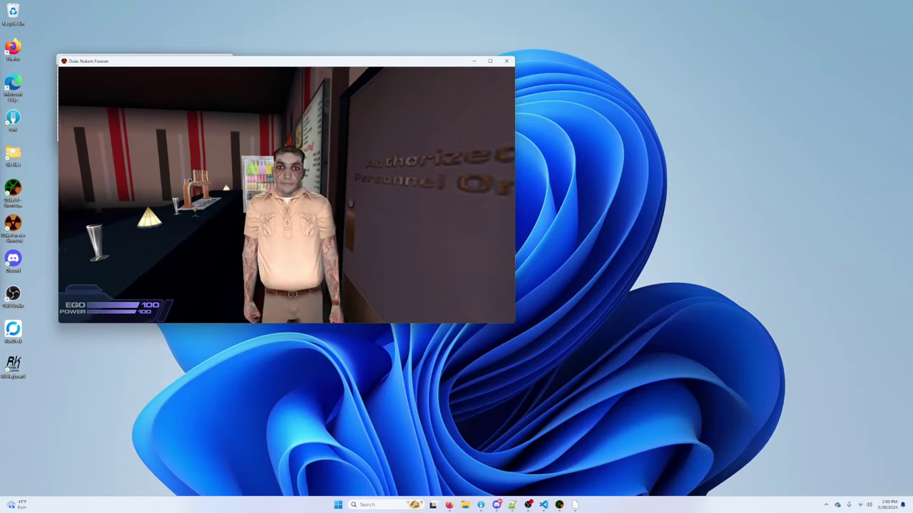
pyautogui.click(289, 196)
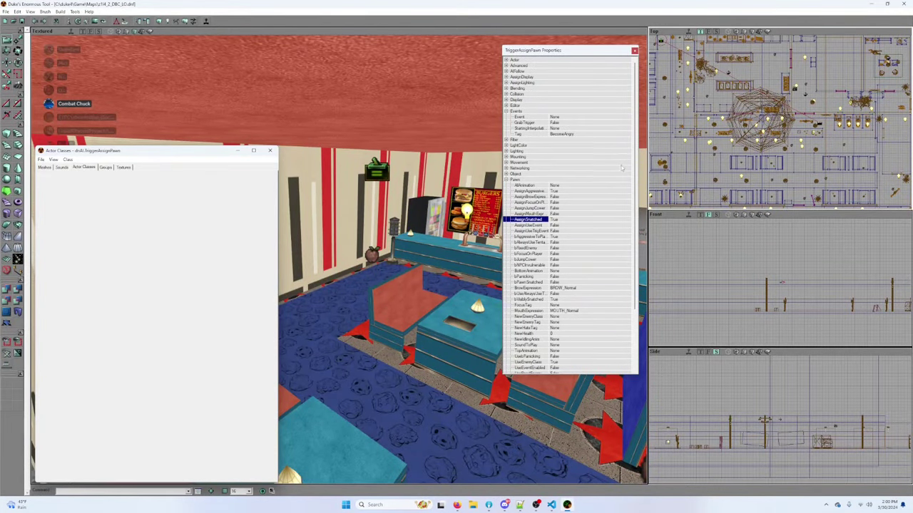
# Step: Examine the TriggerAssignPawn's Tag and its TriggerAssign properties for a way to target the NPCs
pyautogui.click(594, 135)
pyautogui.moveTo(390, 310); pyautogui.dragTo(492, 343)
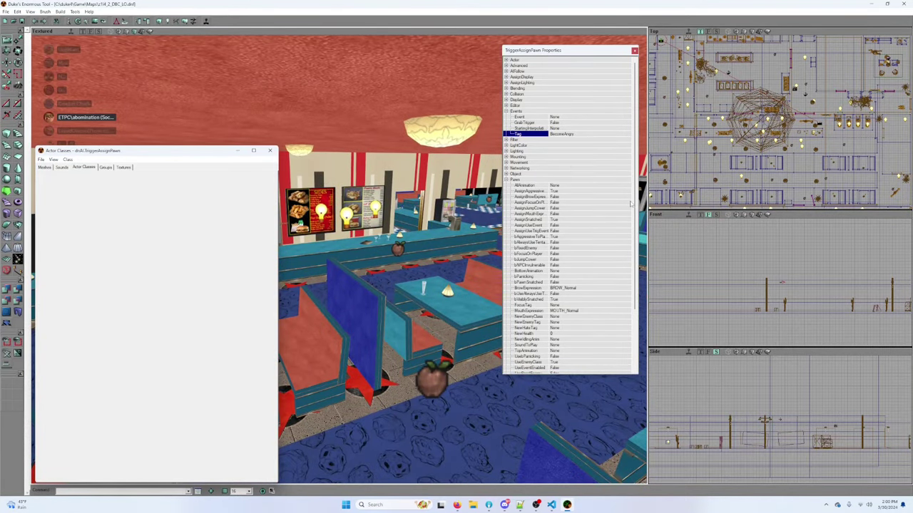
pyautogui.moveTo(633, 205); pyautogui.dragTo(640, 264)
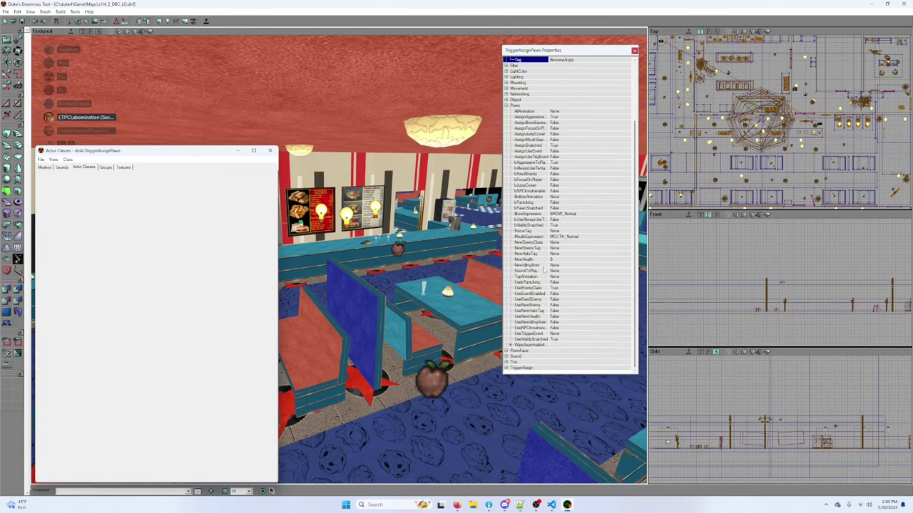
pyautogui.click(507, 368)
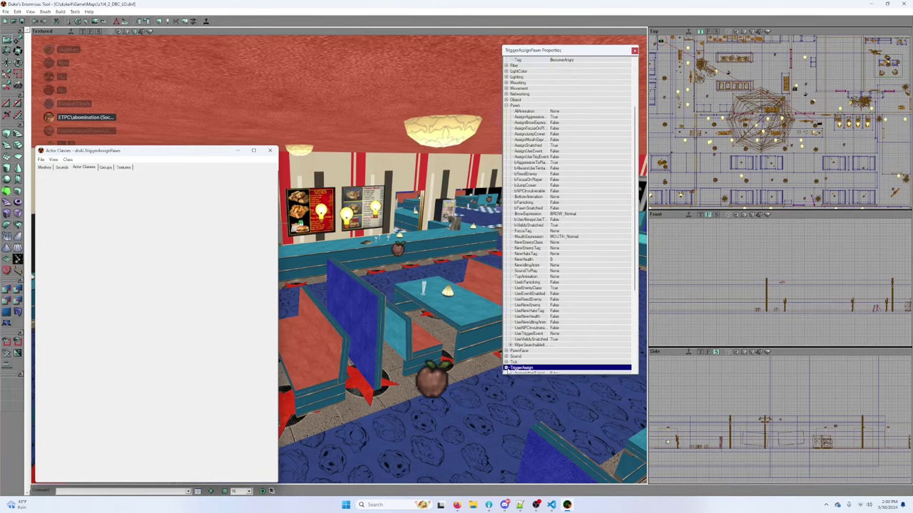
pyautogui.scroll(-5, 553, 356)
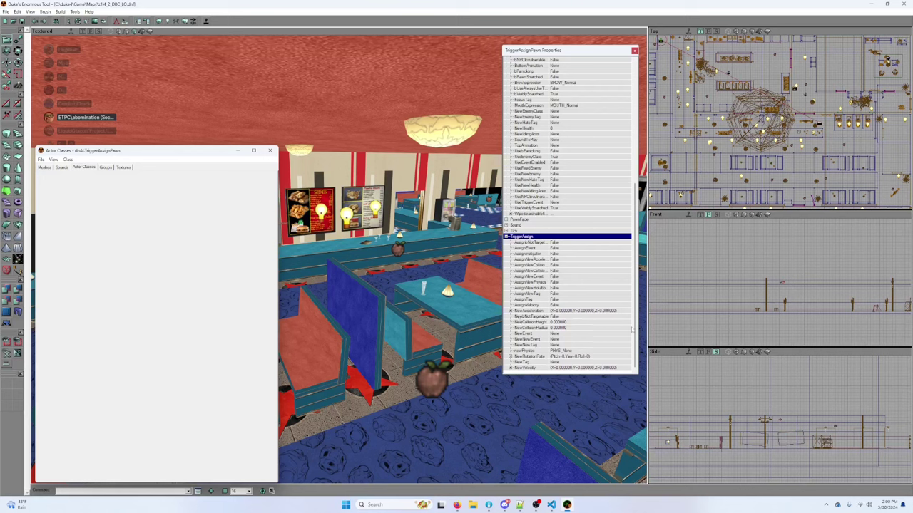
pyautogui.moveTo(631, 329); pyautogui.dragTo(647, 82)
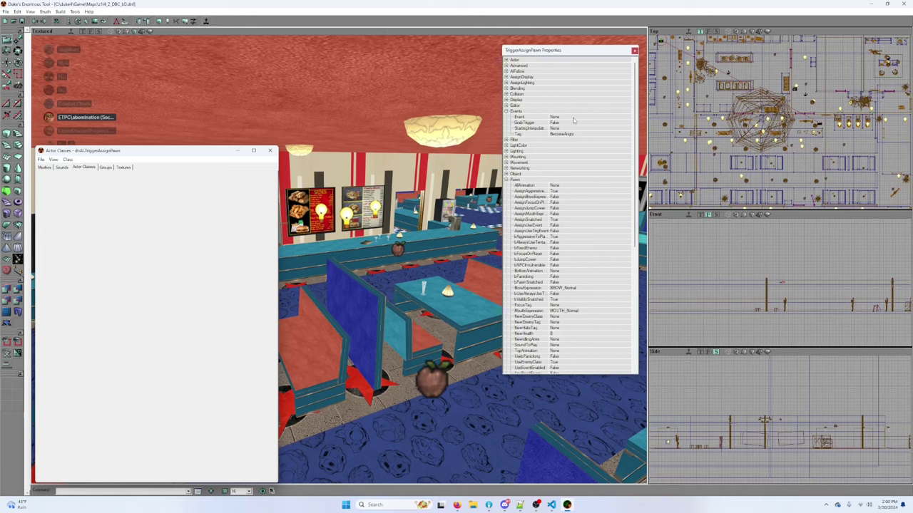
# Step: Check the TriggerAssignPawn's AssignDisplay, Display and Object property categories for a target setting, collapsing each one again
pyautogui.click(506, 77)
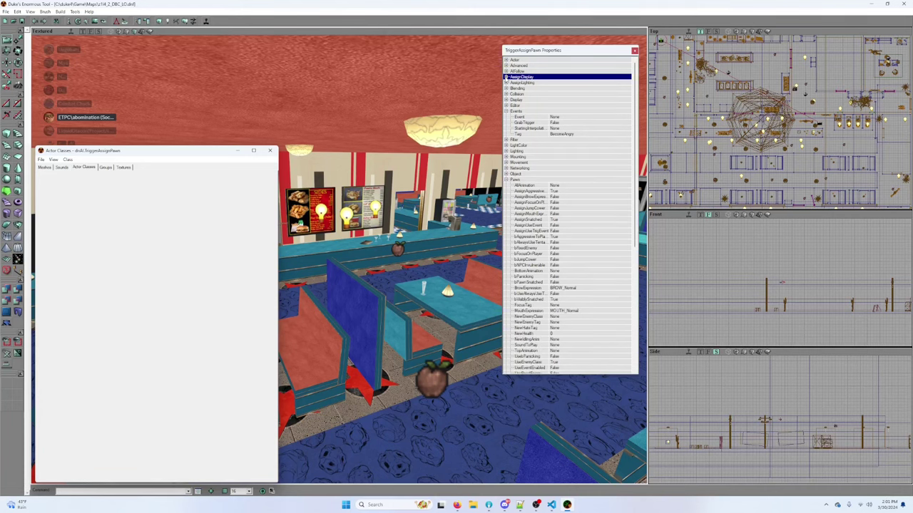
pyautogui.click(506, 77)
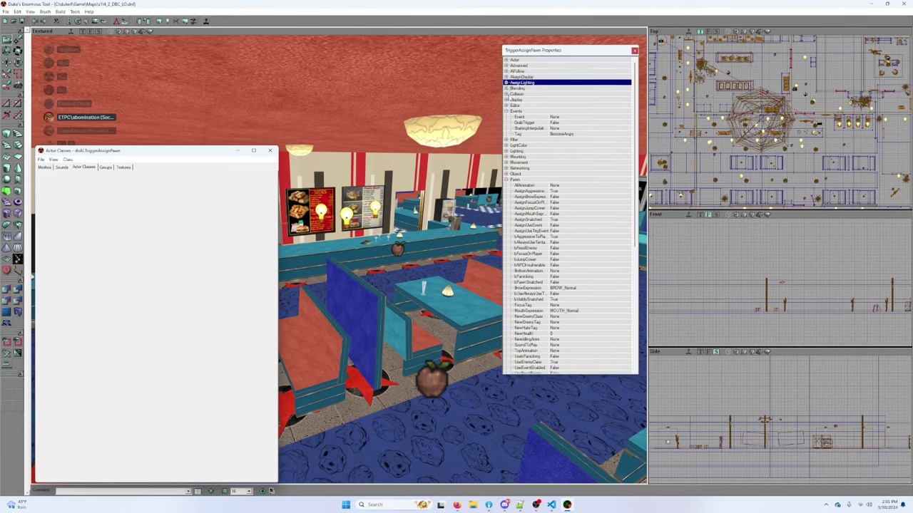
pyautogui.click(507, 100)
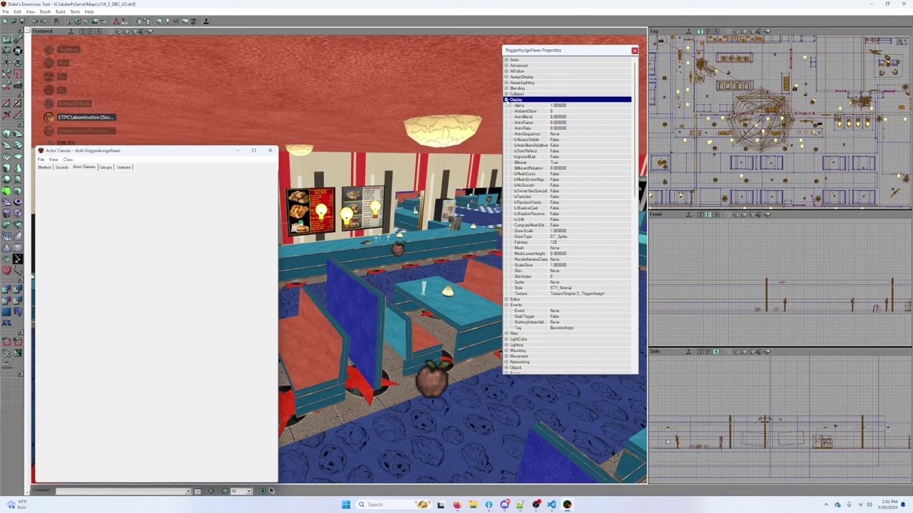
pyautogui.click(506, 100)
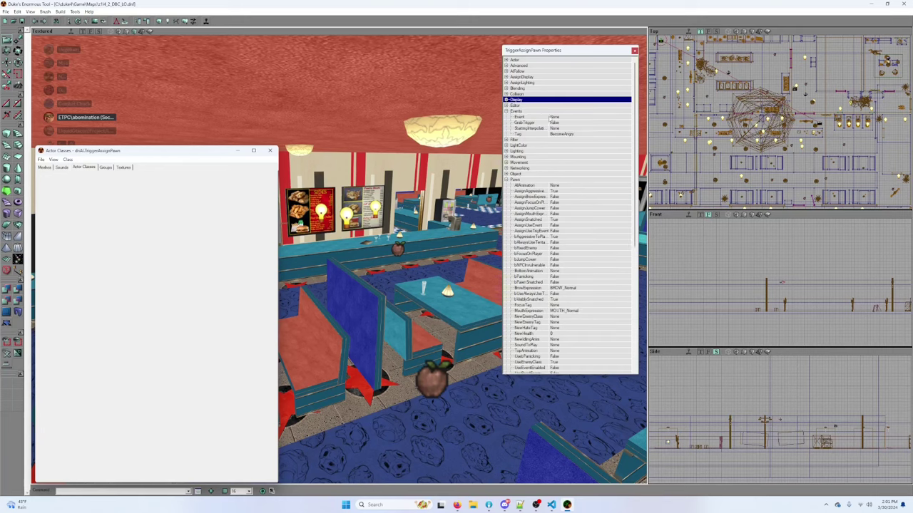
pyautogui.scroll(-1, 576, 214)
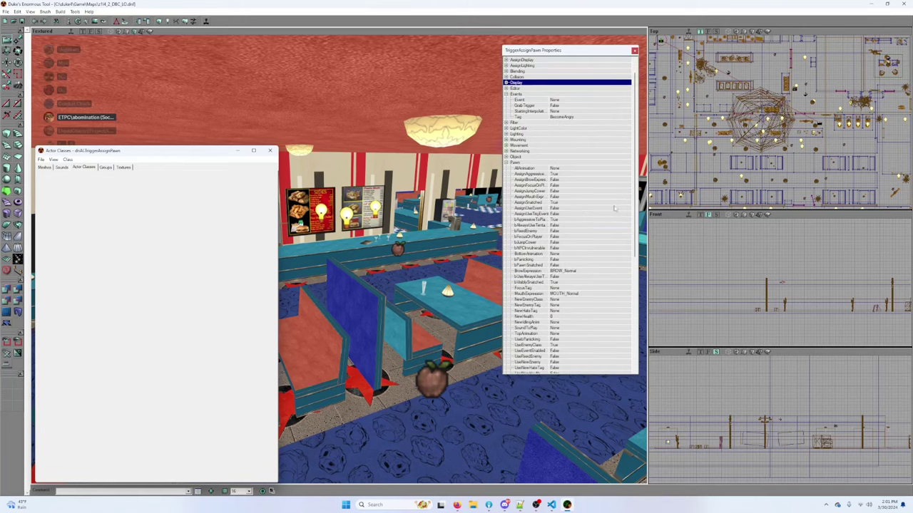
pyautogui.moveTo(635, 195); pyautogui.dragTo(615, 176)
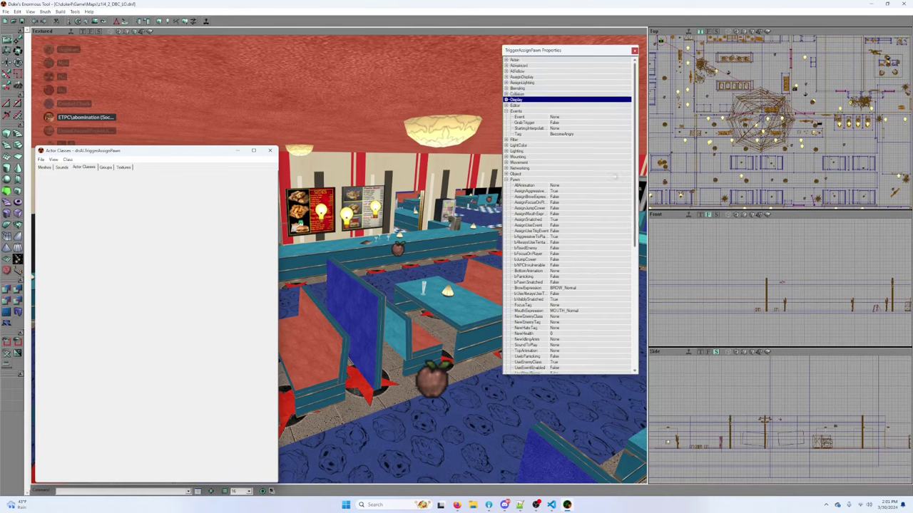
pyautogui.click(510, 174)
pyautogui.click(505, 174)
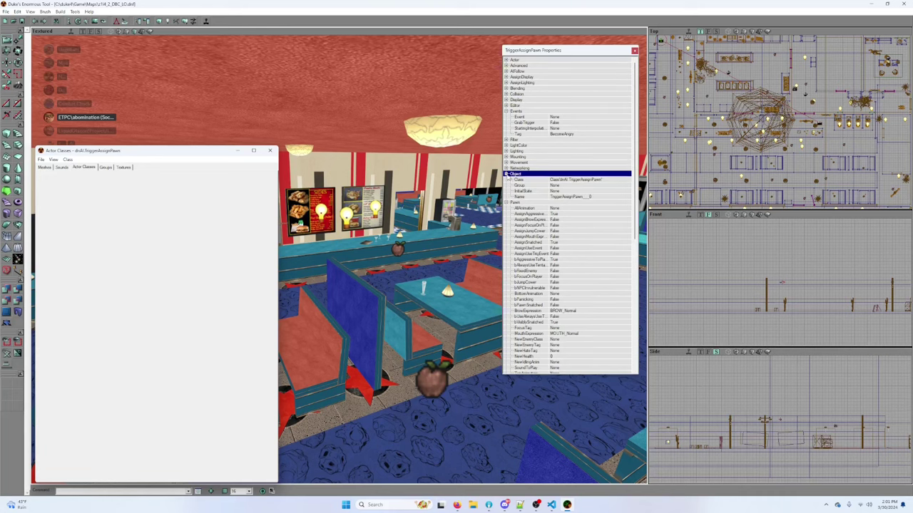
pyautogui.click(506, 174)
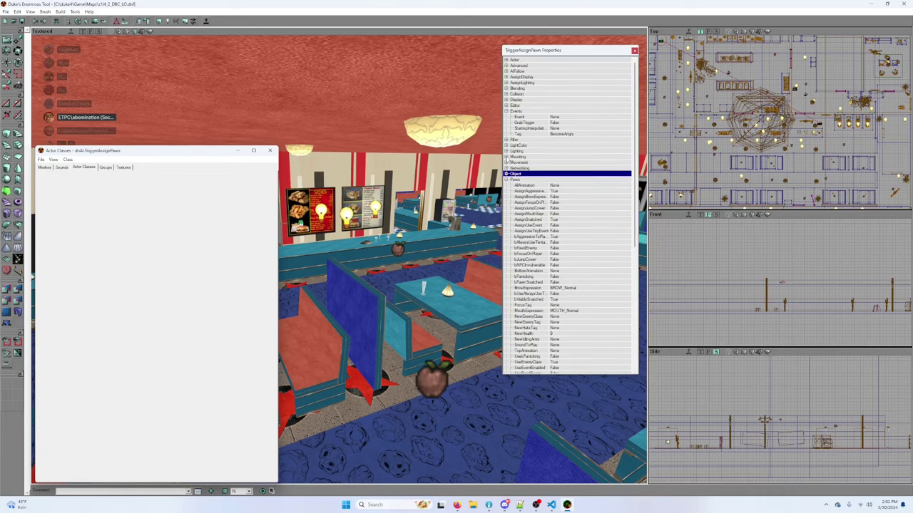
# Step: Set the TriggerAssignPawn's Event to FriendlySnatched and look over its Pawn properties
pyautogui.click(562, 117)
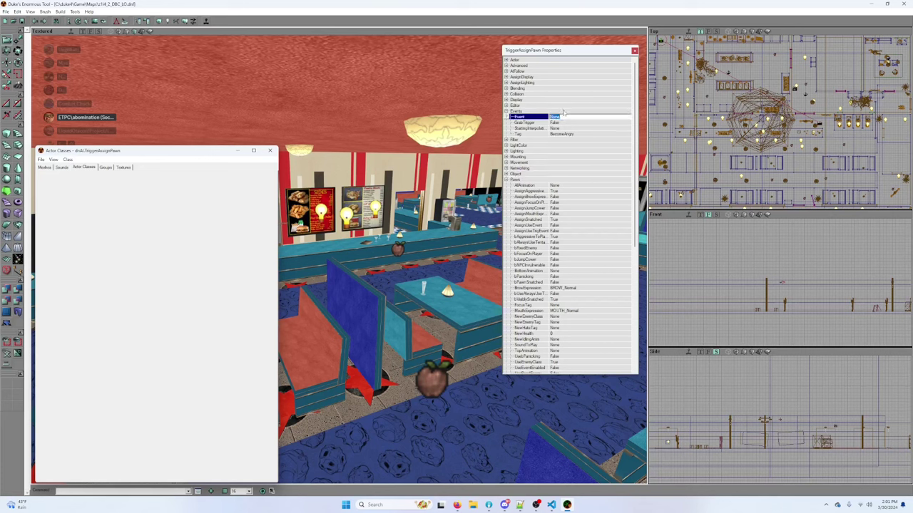
pyautogui.write('F')
pyautogui.press('Return')
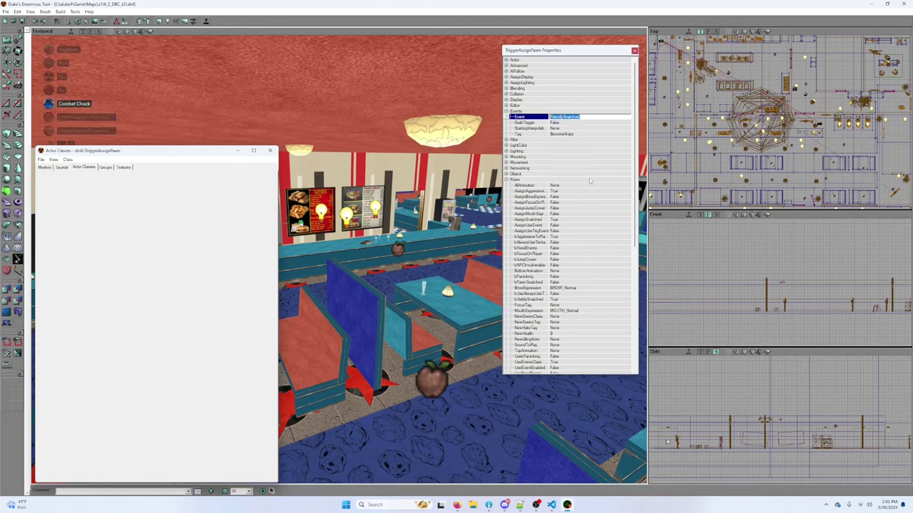
pyautogui.scroll(-4, 589, 180)
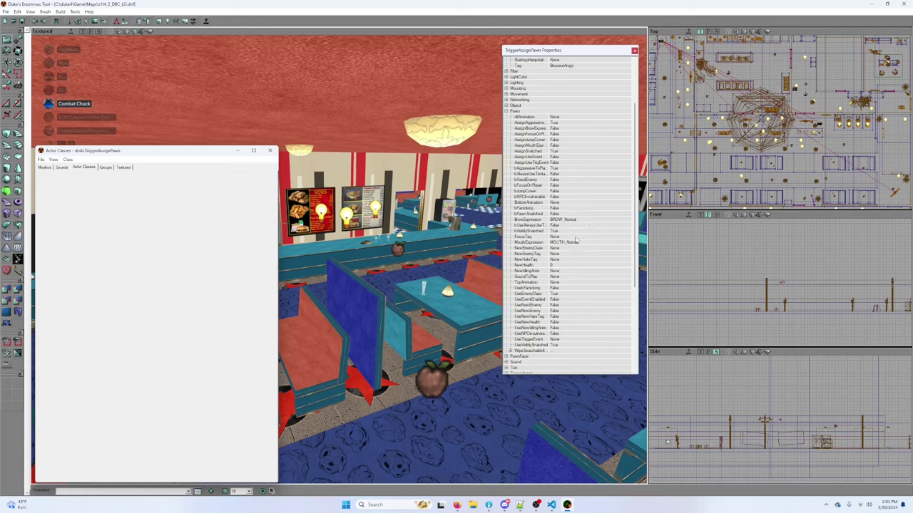
pyautogui.scroll(-1, 574, 247)
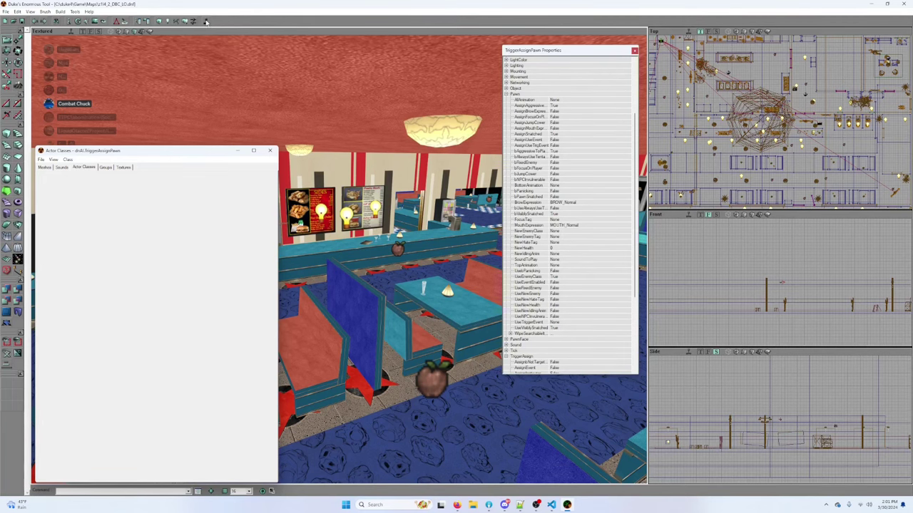
# Step: Run the map again with the new event setting, accepting the default first-time video configuration
pyautogui.click(206, 22)
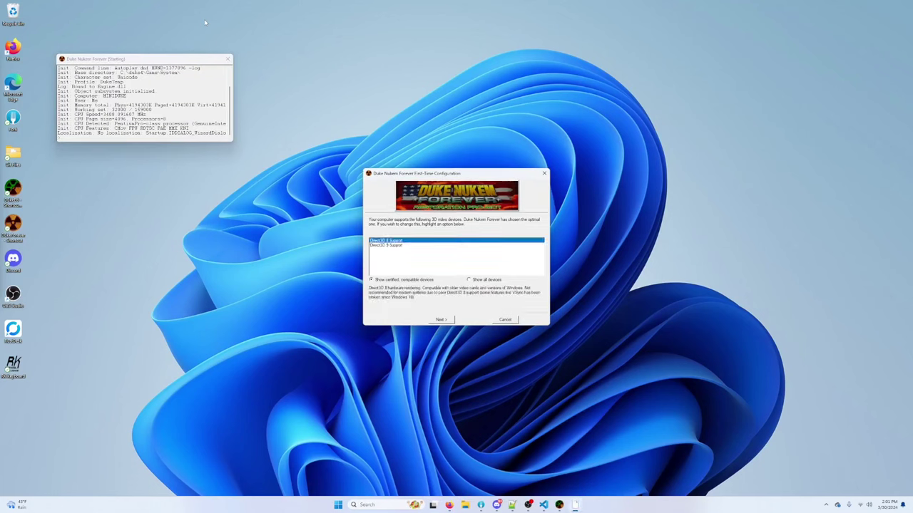
pyautogui.click(432, 321)
pyautogui.click(432, 321)
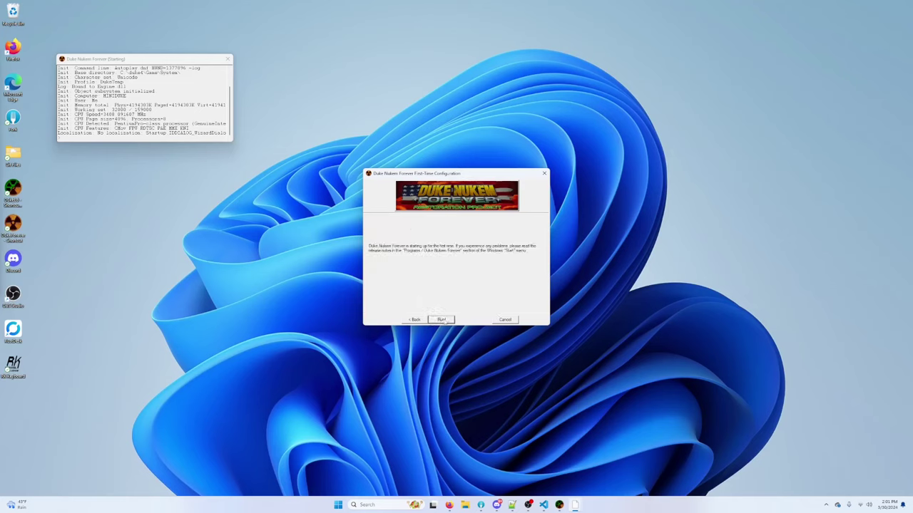
pyautogui.click(442, 320)
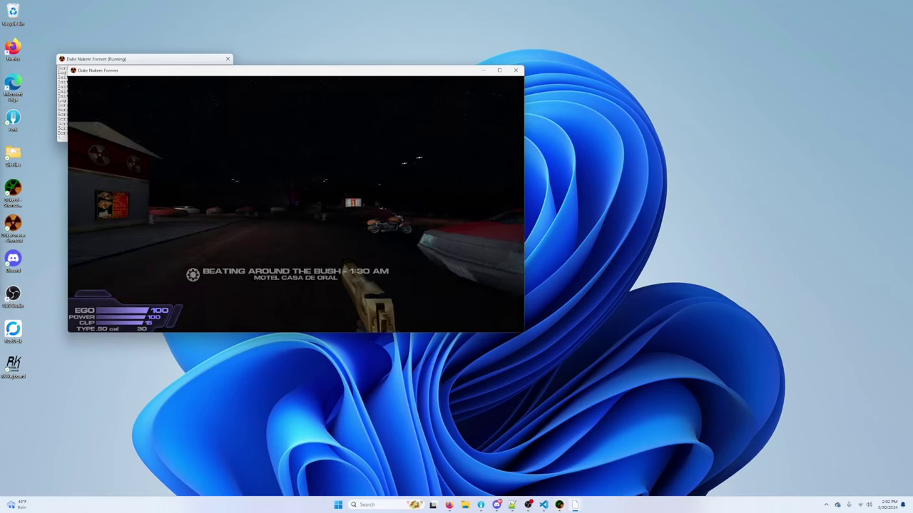
# Step: Playtest the diner by approaching the NPC behind the counter and shooting him with the pistol to check whether he is hostile
pyautogui.press('w')
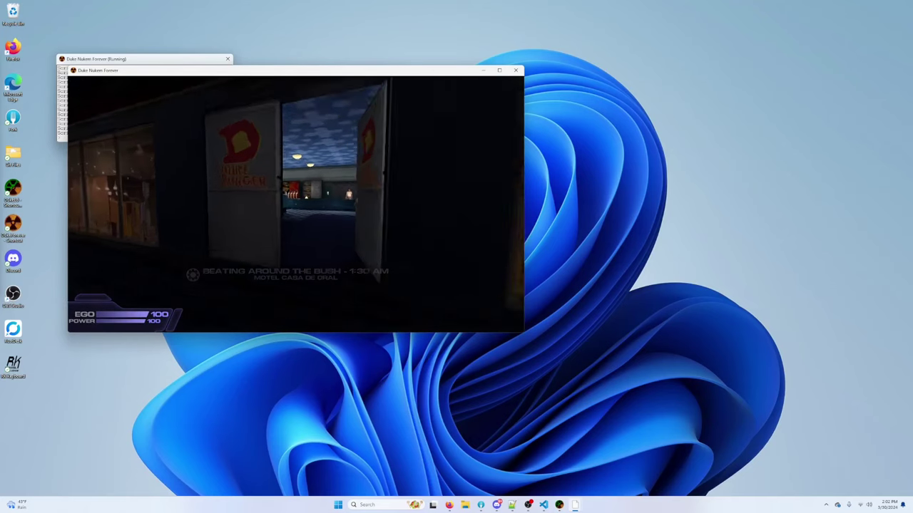
pyautogui.press('w')
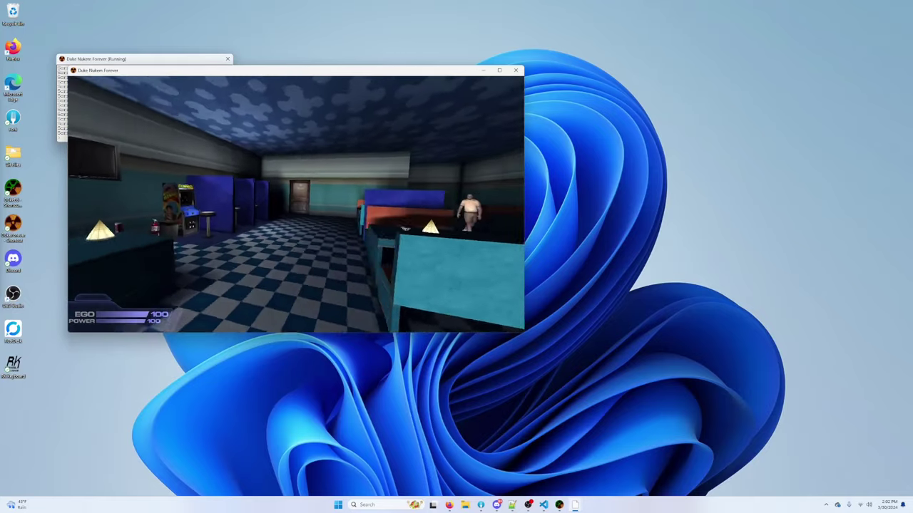
pyautogui.press('w')
pyautogui.press('s')
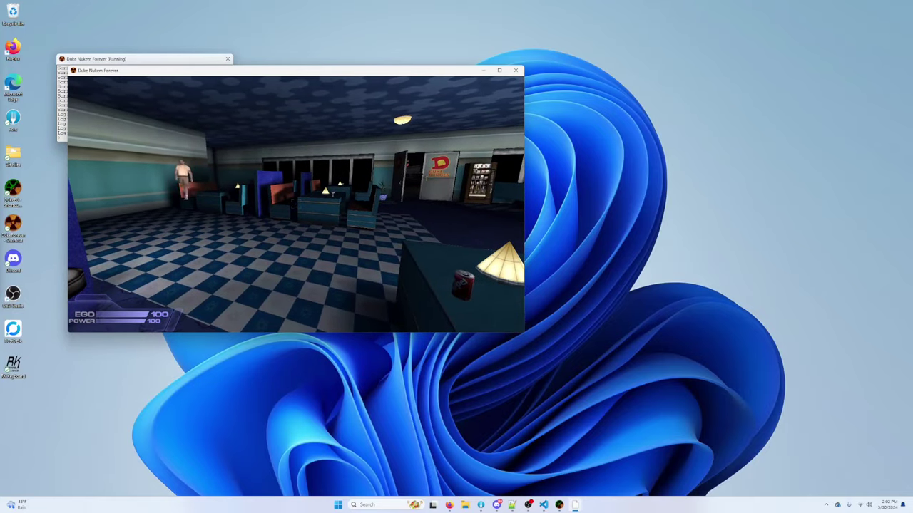
pyautogui.press('w')
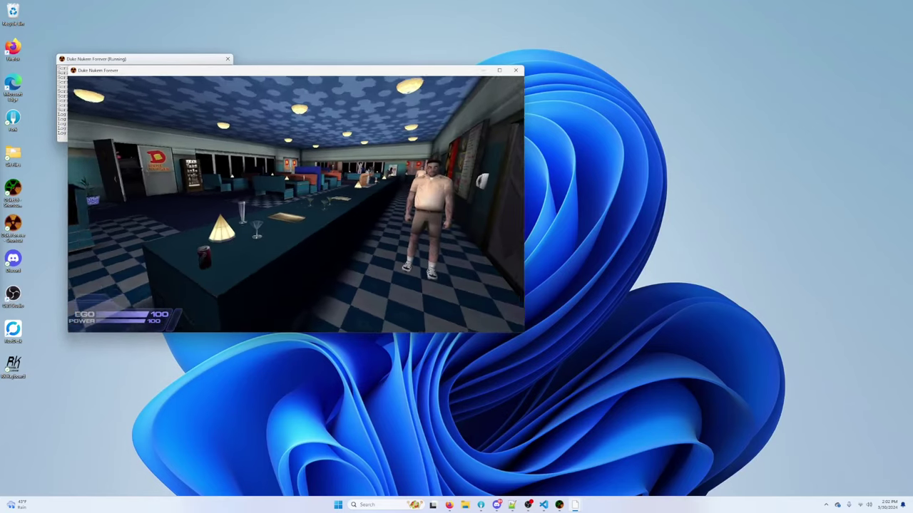
pyautogui.press('2')
pyautogui.click(295, 204)
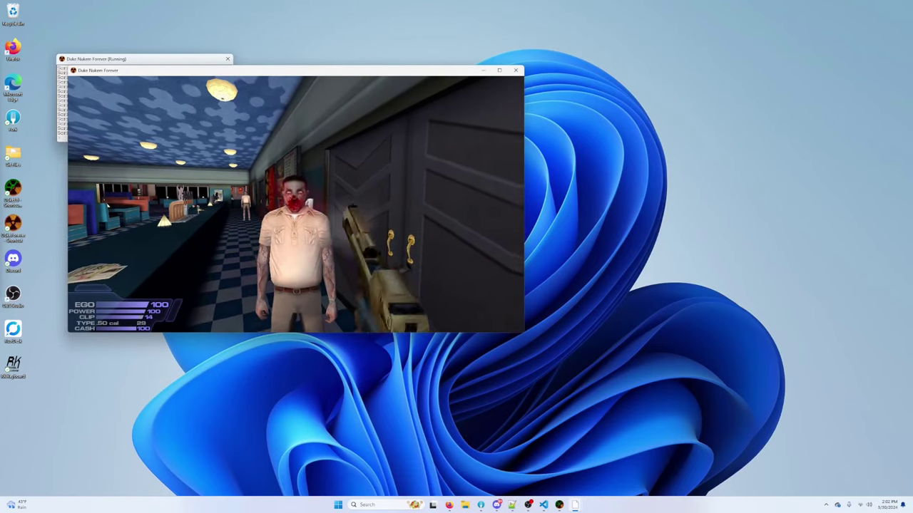
pyautogui.press('r')
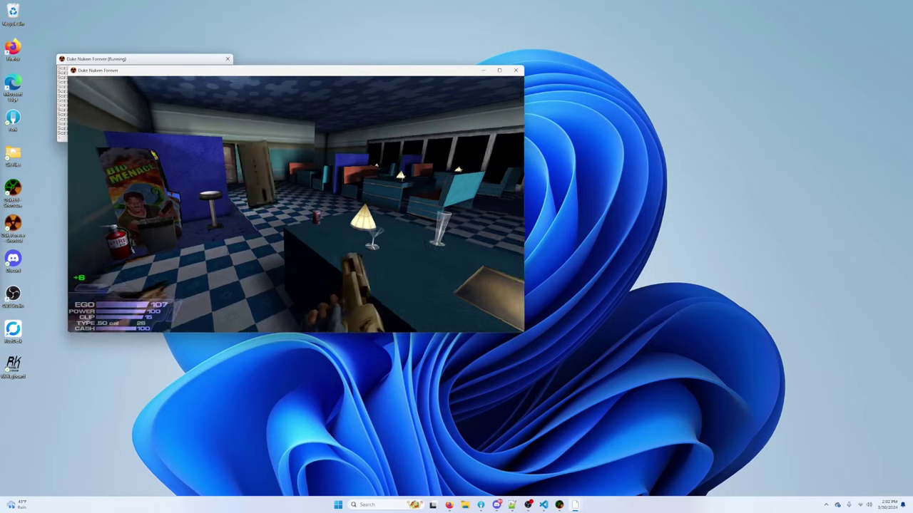
# Step: Test the NPC by the HEADS restroom door the same way, shoot him, and quit the playtest
pyautogui.press('w')
pyautogui.press('w')
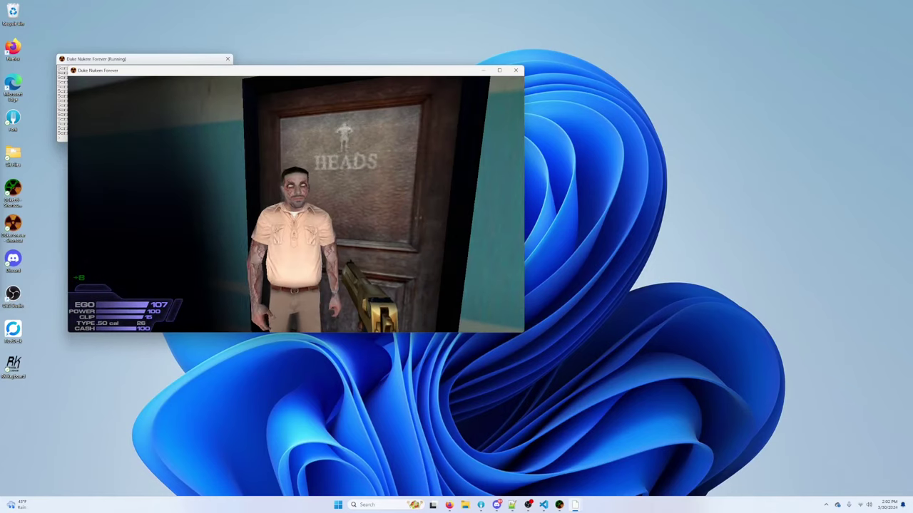
pyautogui.click(295, 204)
pyautogui.click(295, 204)
pyautogui.click(295, 204)
pyautogui.click(295, 204)
pyautogui.press('r')
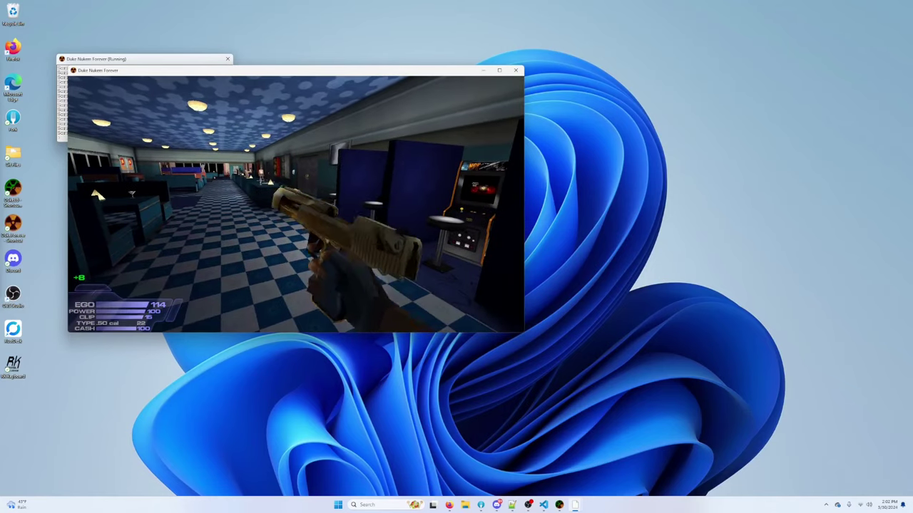
pyautogui.press('Escape')
pyautogui.click(516, 70)
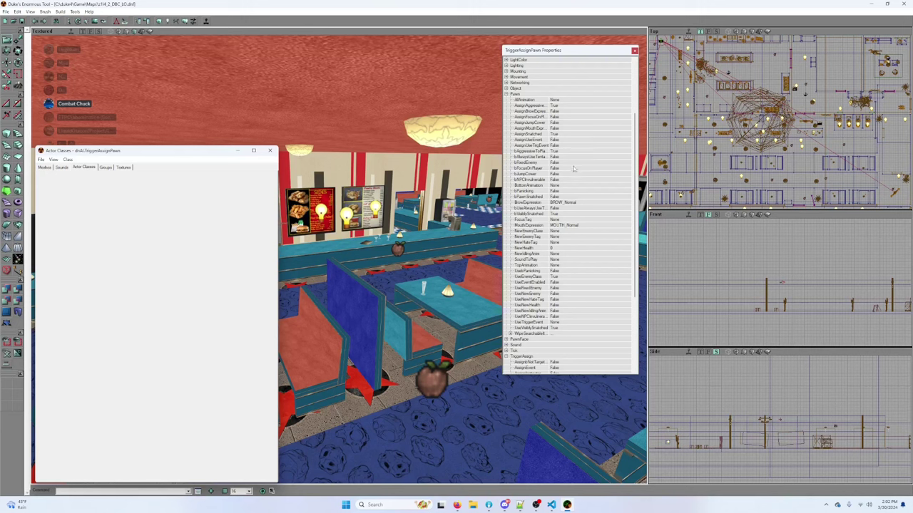
# Step: Set the TriggerAssignPawn's bPawnSnatched to True and look over its expression and enemy class properties
pyautogui.click(578, 196)
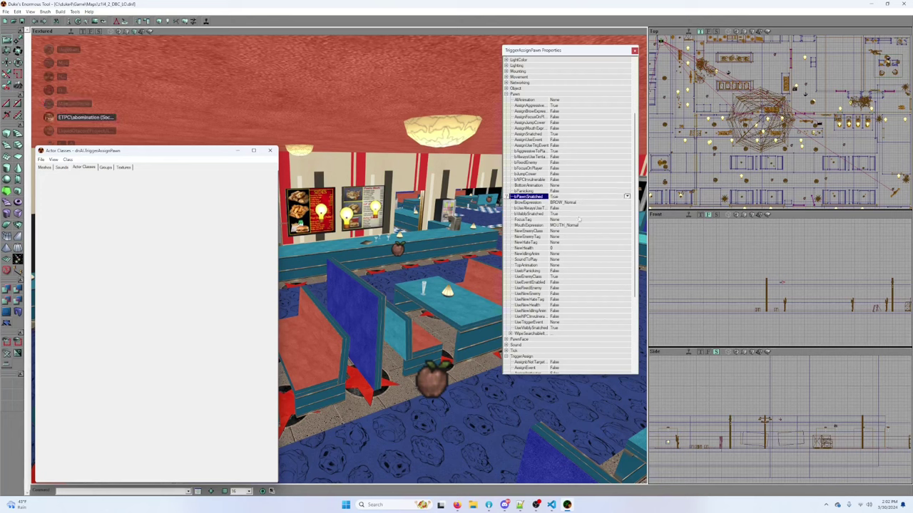
pyautogui.click(581, 208)
pyautogui.click(577, 225)
pyautogui.click(576, 231)
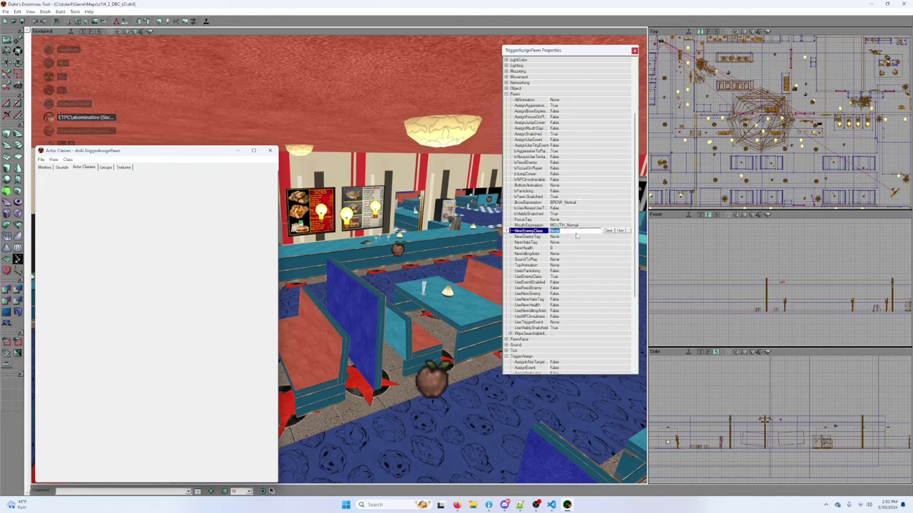
# Step: Set the TriggerAssignPawn's NewHateTag to DukePlayer, with UseNewHateTag set to True and UseEnemyClass set to False
pyautogui.click(576, 236)
pyautogui.click(576, 242)
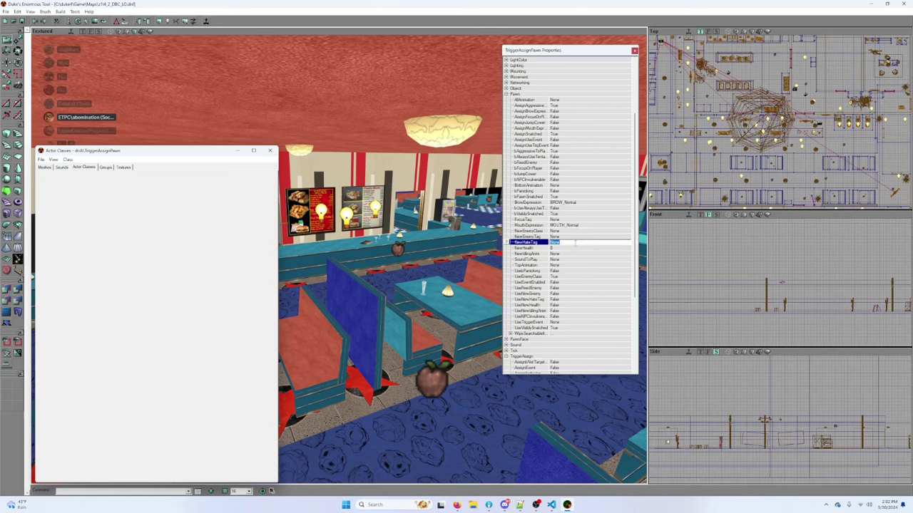
pyautogui.write('DukePlayer')
pyautogui.press('Return')
pyautogui.click(579, 295)
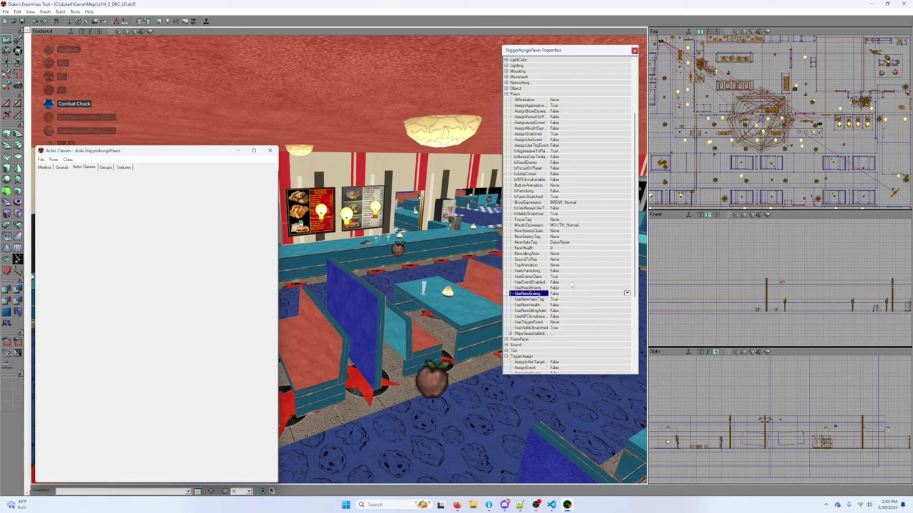
pyautogui.scroll(1, 576, 308)
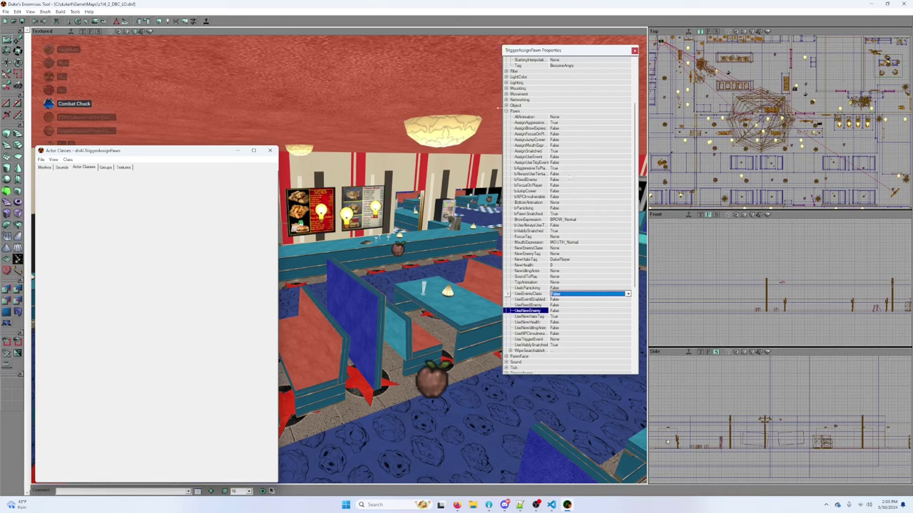
# Step: Run the map with the hate tag settings, accepting the default first-time configuration
pyautogui.click(207, 22)
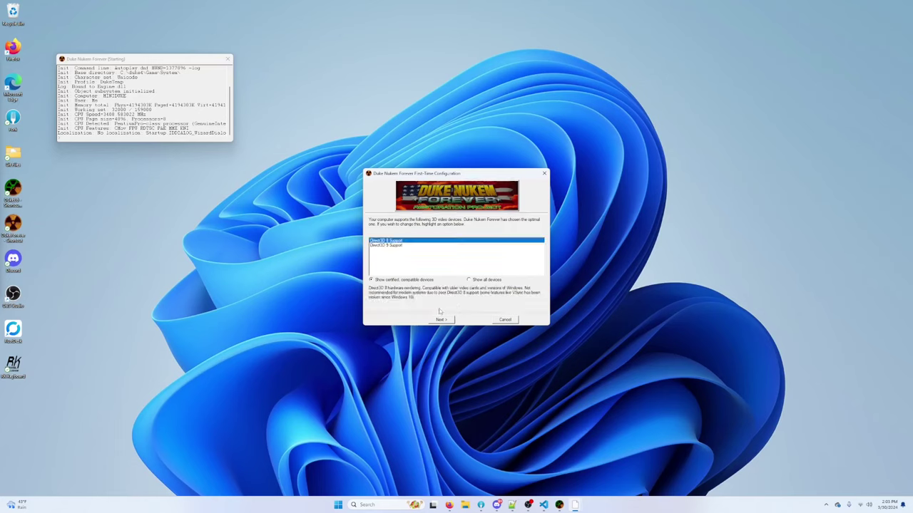
pyautogui.click(440, 320)
pyautogui.click(440, 320)
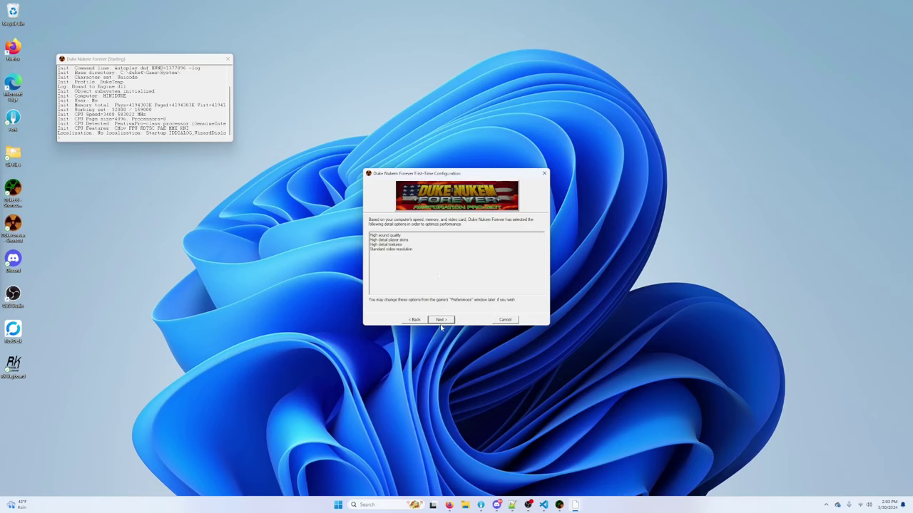
pyautogui.click(440, 319)
pyautogui.click(440, 319)
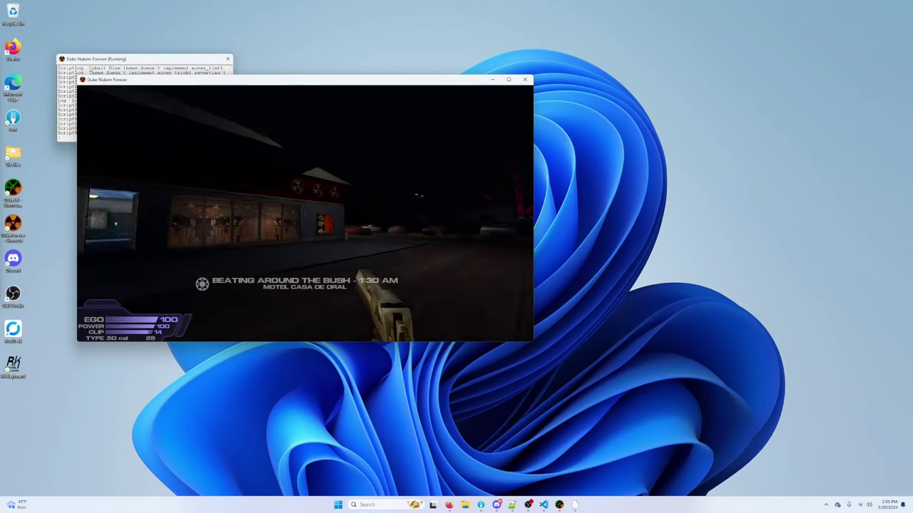
# Step: Enter the diner, approach the snatched NPCs at the counter, and back away in full screen to check whether they attack
pyautogui.press('w')
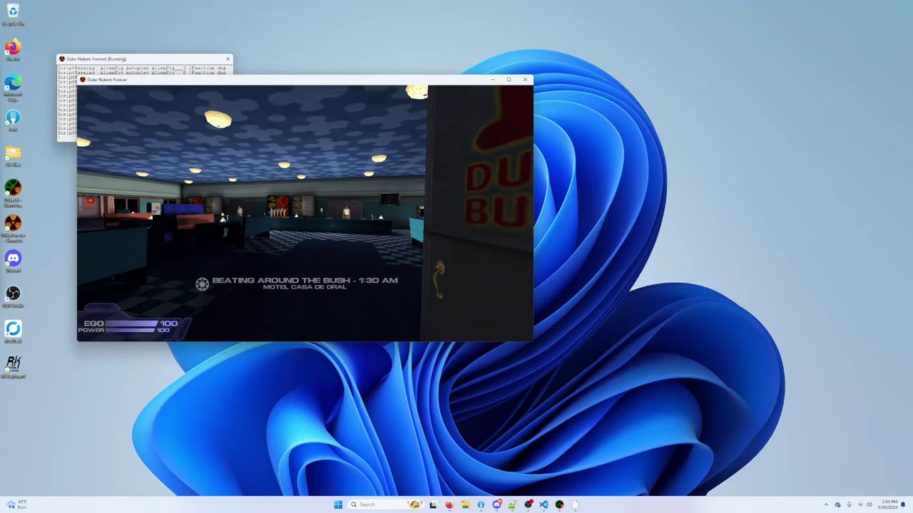
pyautogui.press('w')
pyautogui.press('w')
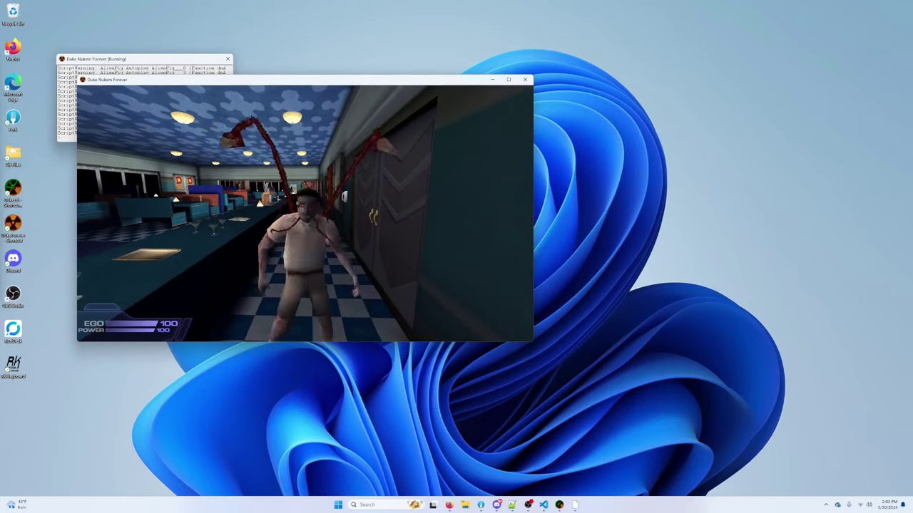
pyautogui.press('w')
pyautogui.hotkey('alt', 'Return')
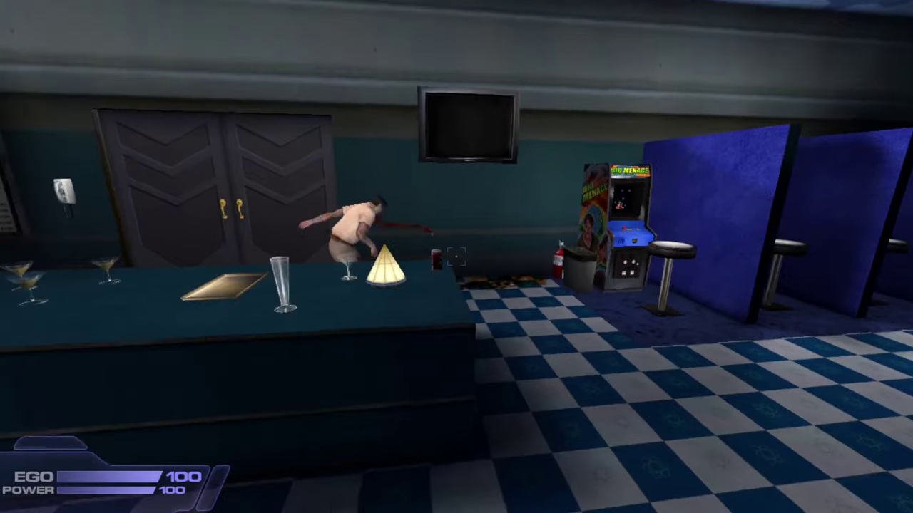
pyautogui.press('s')
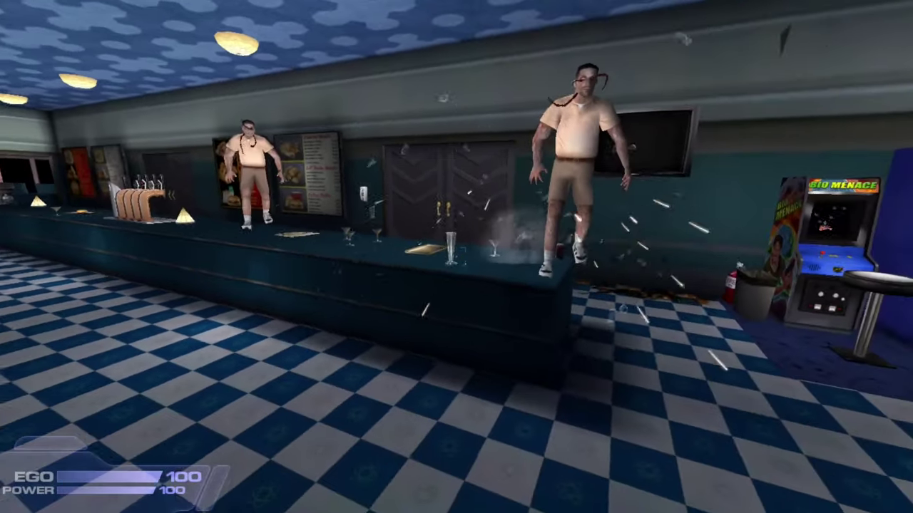
pyautogui.press('s')
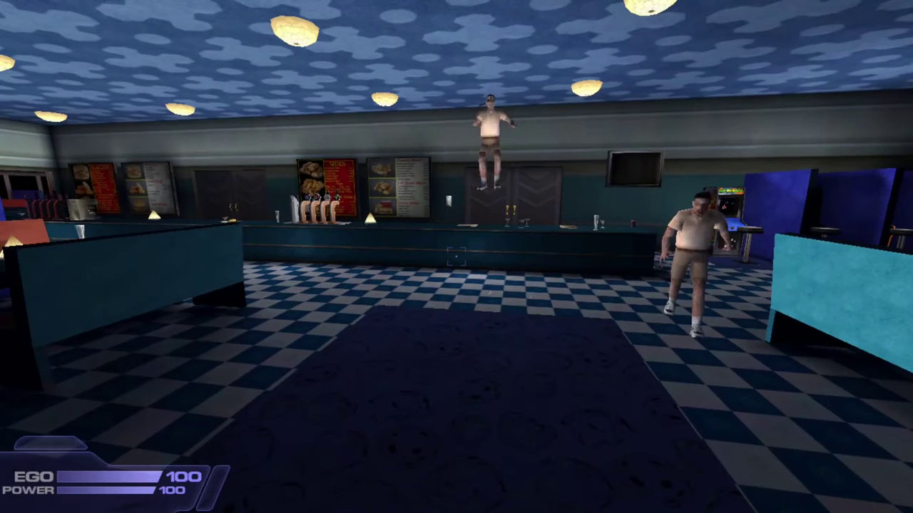
# Step: Draw the pistol and retreat past the booths to test whether the NPCs chase the player
pyautogui.press('2')
pyautogui.press('s')
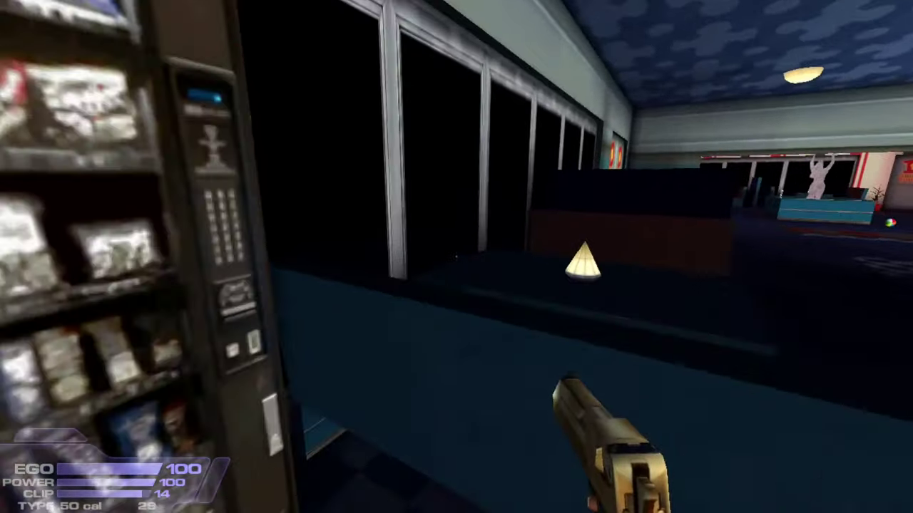
pyautogui.press('w')
pyautogui.press('s')
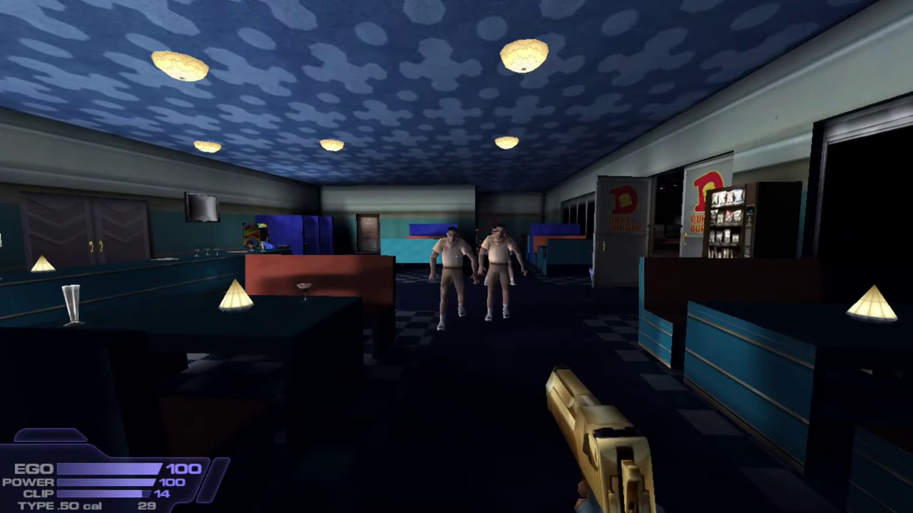
pyautogui.press('w')
pyautogui.press('s')
# Step: Shoot the two pursuing NPCs among the booths and reload the pistol
pyautogui.click(456, 257)
pyautogui.click(456, 257)
pyautogui.click(456, 256)
pyautogui.click(456, 256)
pyautogui.click(456, 257)
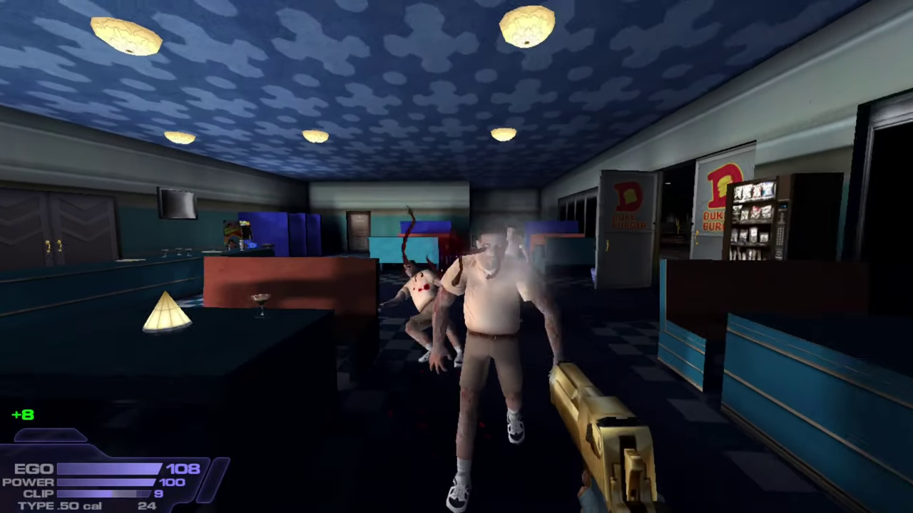
pyautogui.click(456, 257)
pyautogui.click(457, 256)
pyautogui.click(456, 256)
pyautogui.click(457, 256)
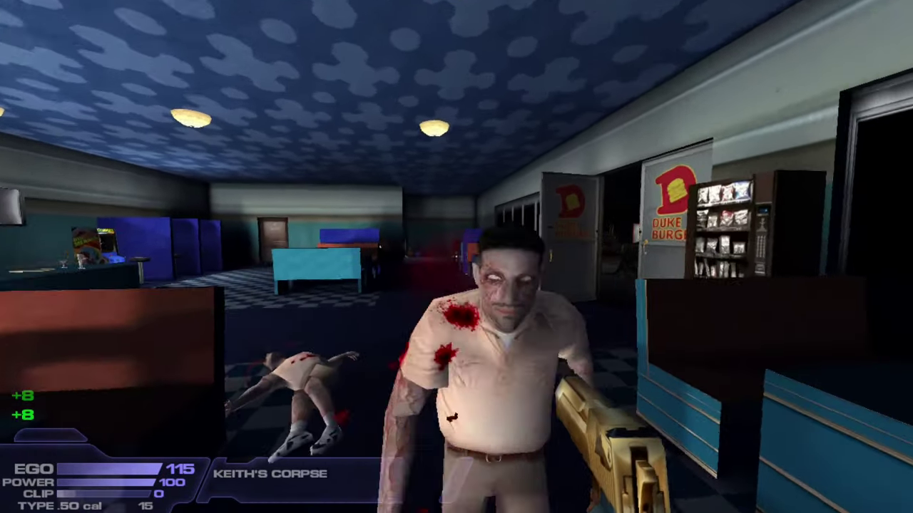
pyautogui.press('r')
pyautogui.press('s')
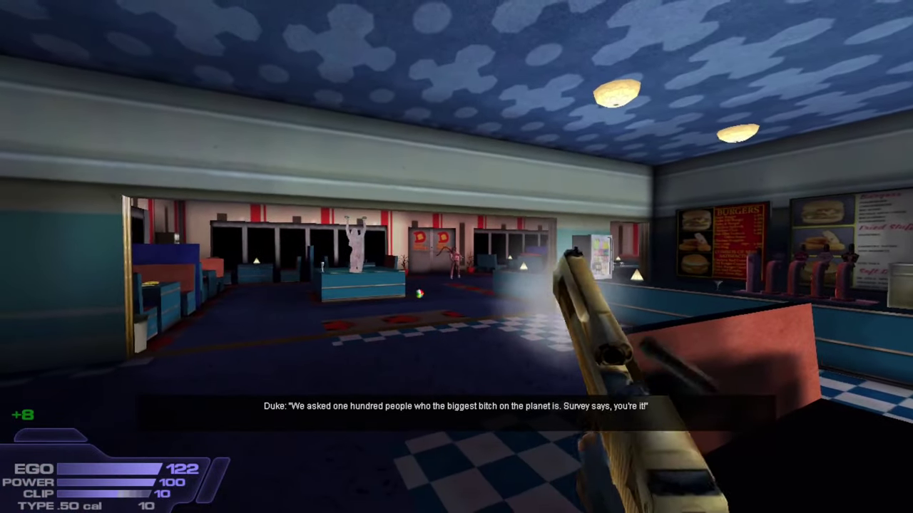
# Step: Move into the red dining room and fight the NPCs there to check that they are hostile too
pyautogui.press('w')
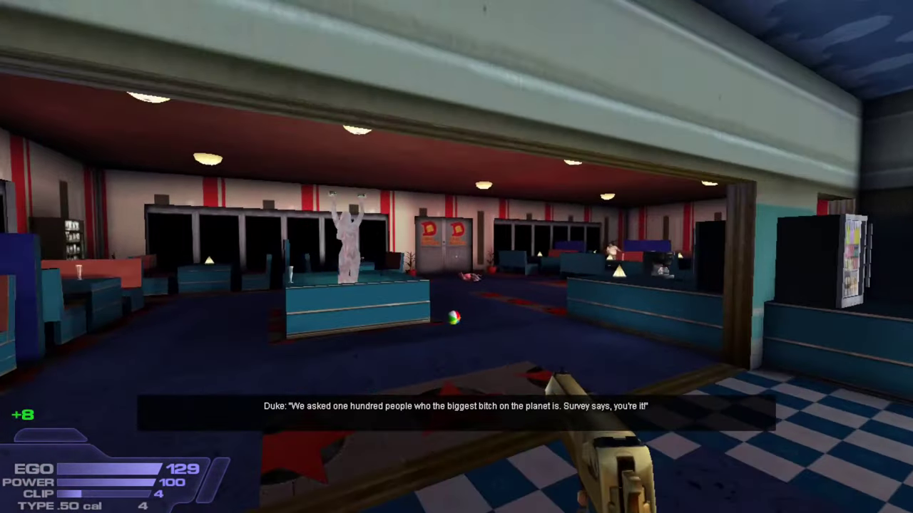
pyautogui.press('w')
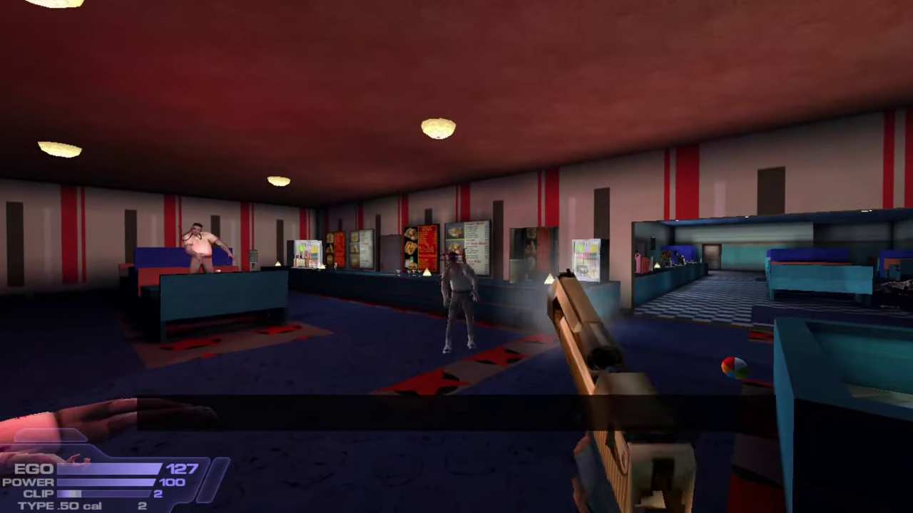
pyautogui.click(456, 256)
pyautogui.click(457, 256)
pyautogui.press('w')
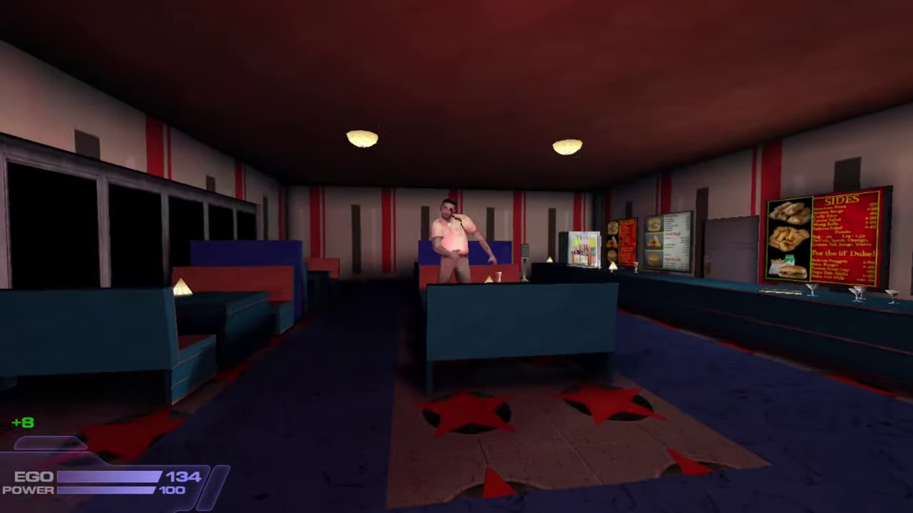
pyautogui.click(456, 257)
pyautogui.click(456, 256)
pyautogui.press('s')
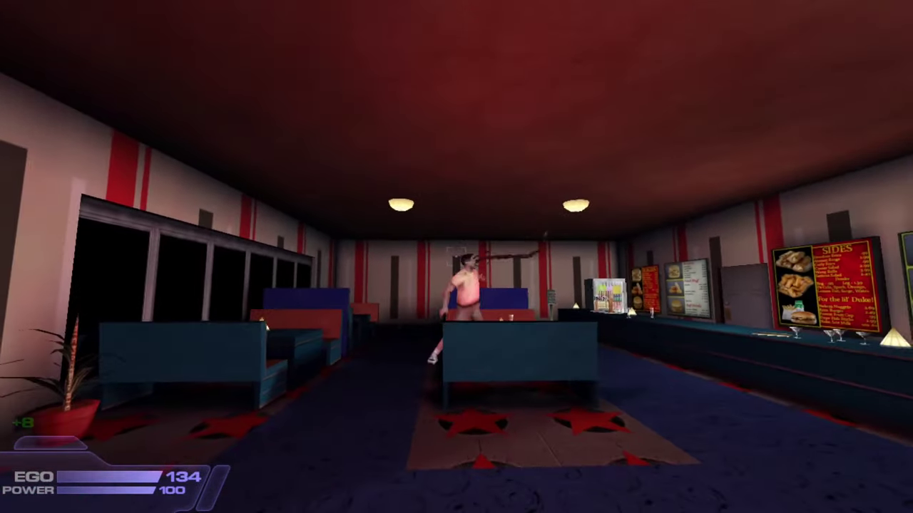
pyautogui.press('w')
pyautogui.press('s')
pyautogui.click(457, 257)
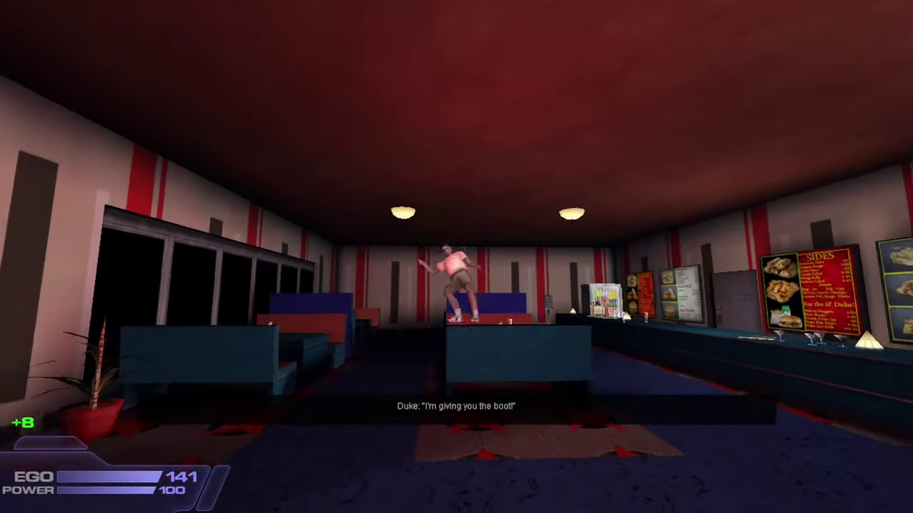
# Step: Cross from the red dining room into the blue counter area to find remaining hostile creatures
pyautogui.press('w')
pyautogui.press('w')
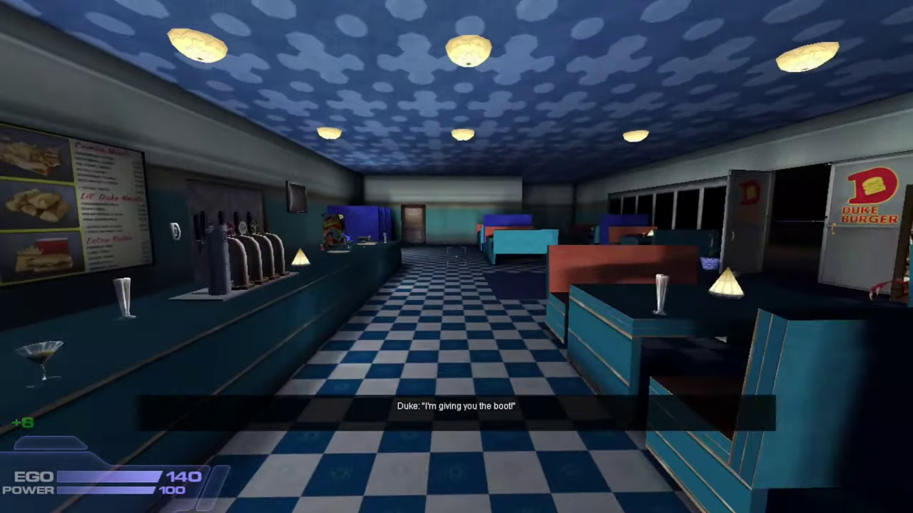
pyautogui.press('w')
pyautogui.click(457, 257)
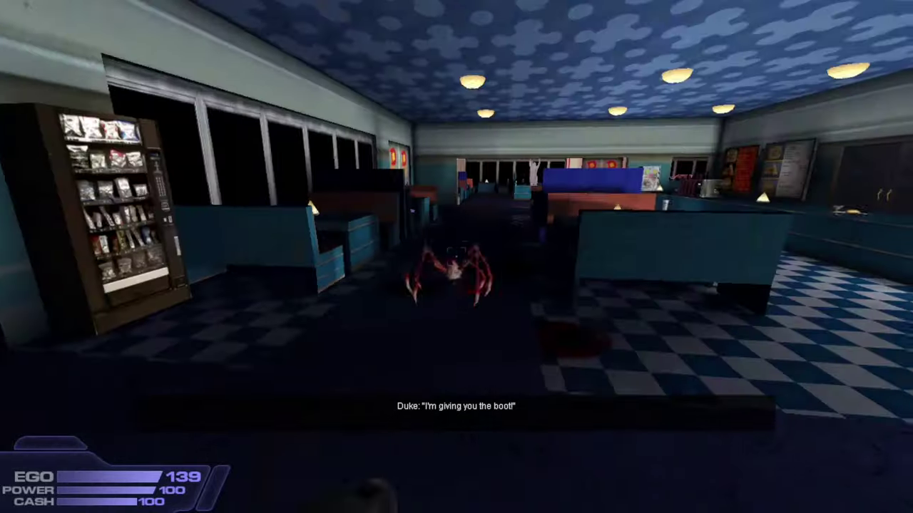
# Step: Kick the small creature on the diner floor near the vending machine until it is destroyed
pyautogui.click(457, 256)
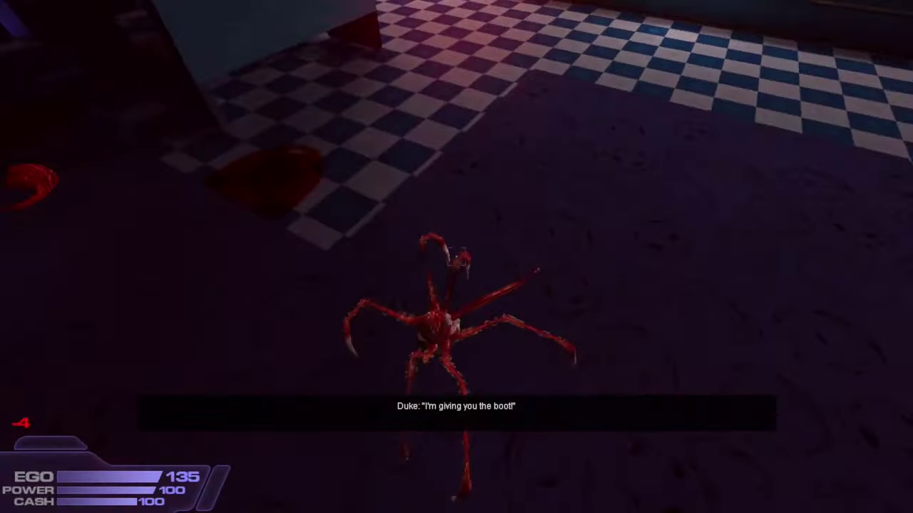
pyautogui.click(456, 257)
pyautogui.click(457, 257)
pyautogui.click(457, 257)
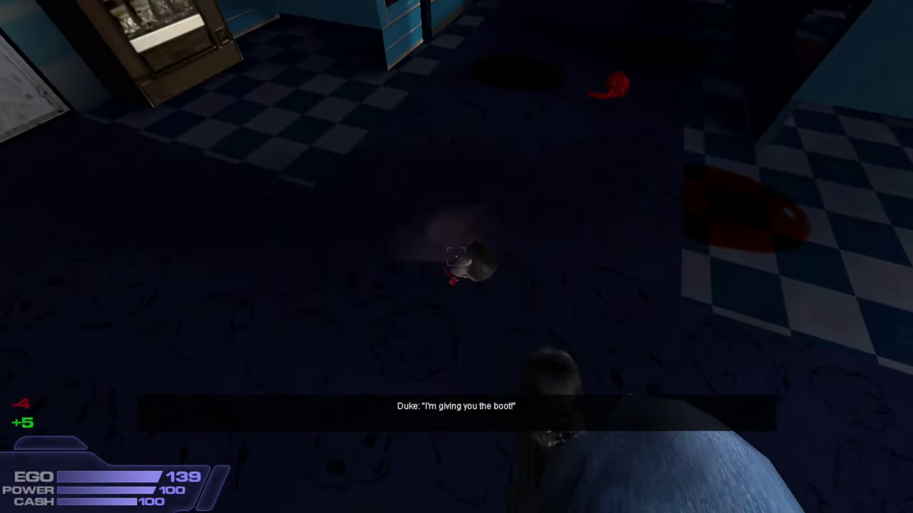
pyautogui.click(456, 257)
pyautogui.click(456, 256)
pyautogui.click(457, 257)
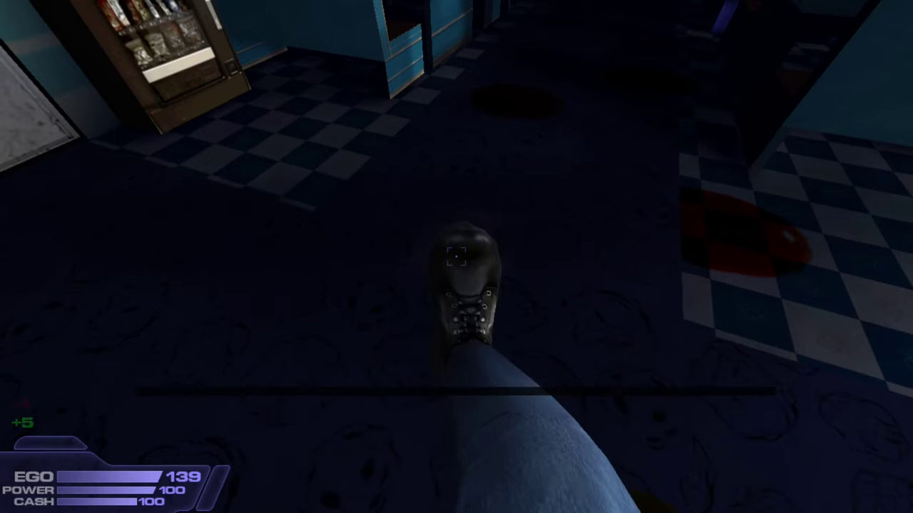
pyautogui.click(457, 257)
pyautogui.press('w')
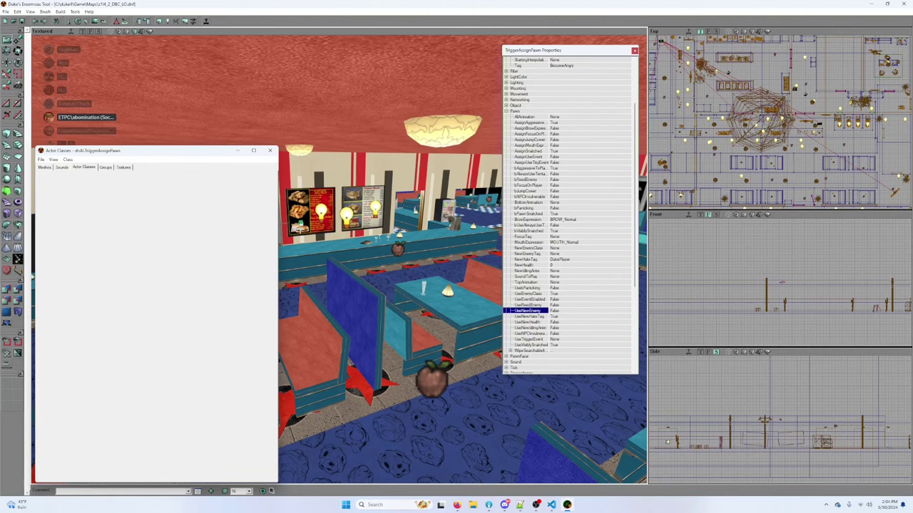
# Step: Close the Actor Classes browser and copy the BecomeAngry event name from the trigger behind the diner counter
pyautogui.moveTo(488, 187)
pyautogui.mouseDown()
pyautogui.moveTo(488, 114)
pyautogui.moveTo(488, 187)
pyautogui.mouseUp()
pyautogui.moveTo(420, 150); pyautogui.dragTo(456, 185, button='right')
pyautogui.click(275, 150)
pyautogui.moveTo(276, 151); pyautogui.dragTo(220, 82)
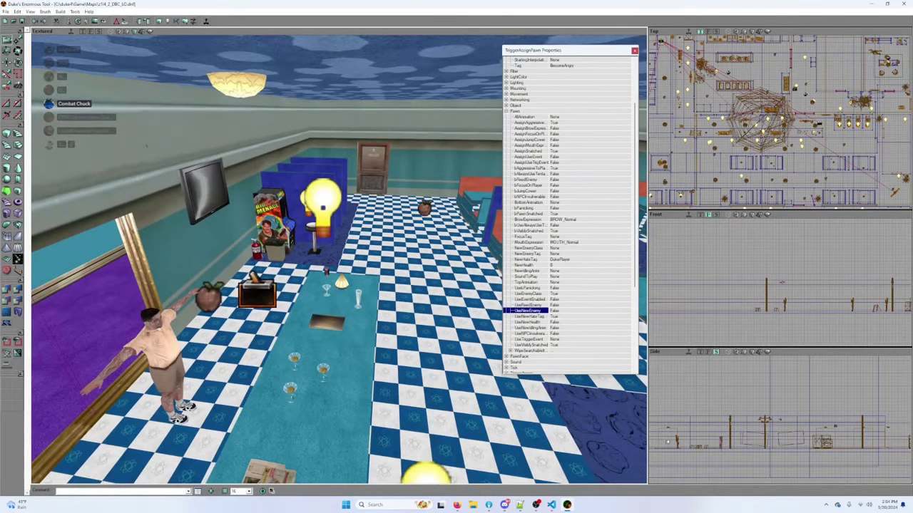
pyautogui.moveTo(311, 303); pyautogui.dragTo(194, 307)
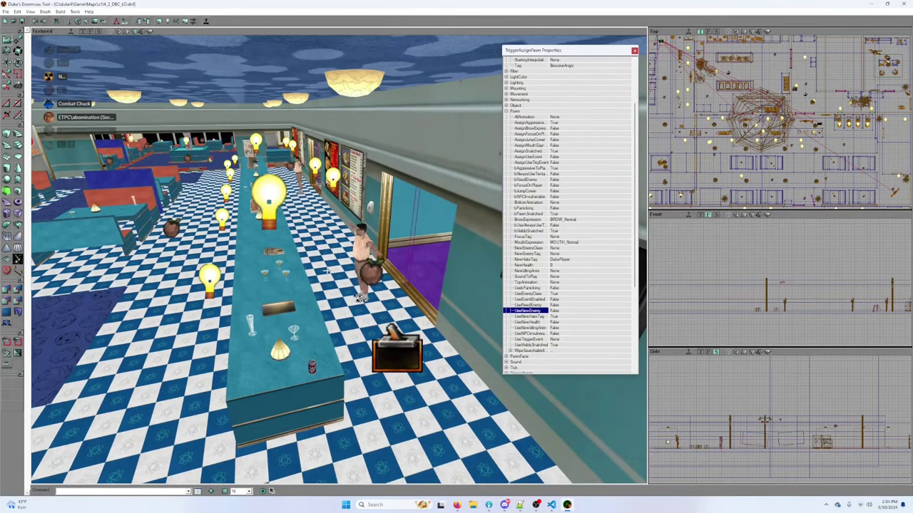
pyautogui.click(397, 349)
pyautogui.click(593, 100)
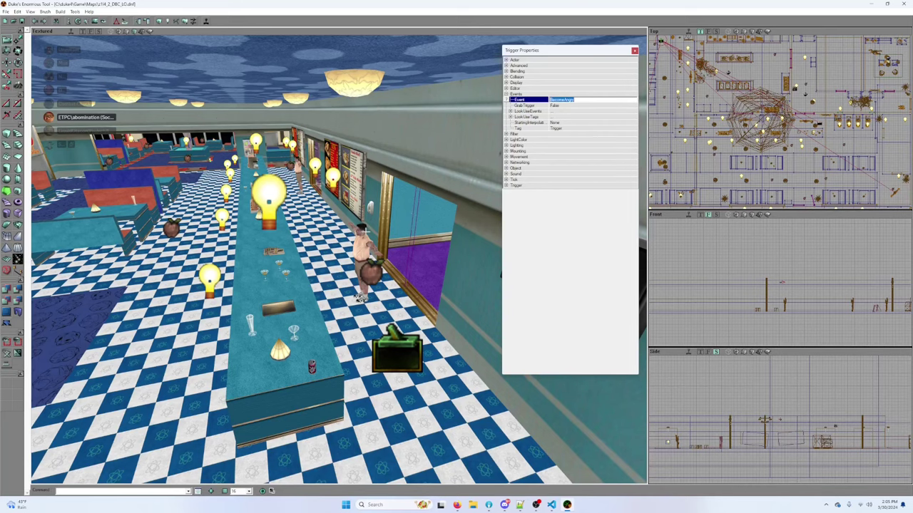
# Step: Look through the NPC, Interactivity, HackFlags and AISpeech properties of the NPC behind the counter for a use-event setting
pyautogui.moveTo(365, 230); pyautogui.dragTo(370, 186)
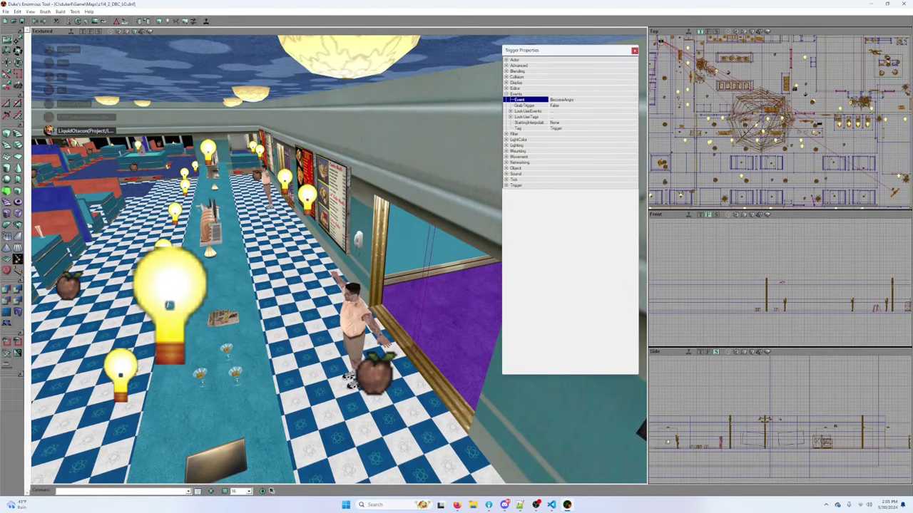
pyautogui.click(345, 289)
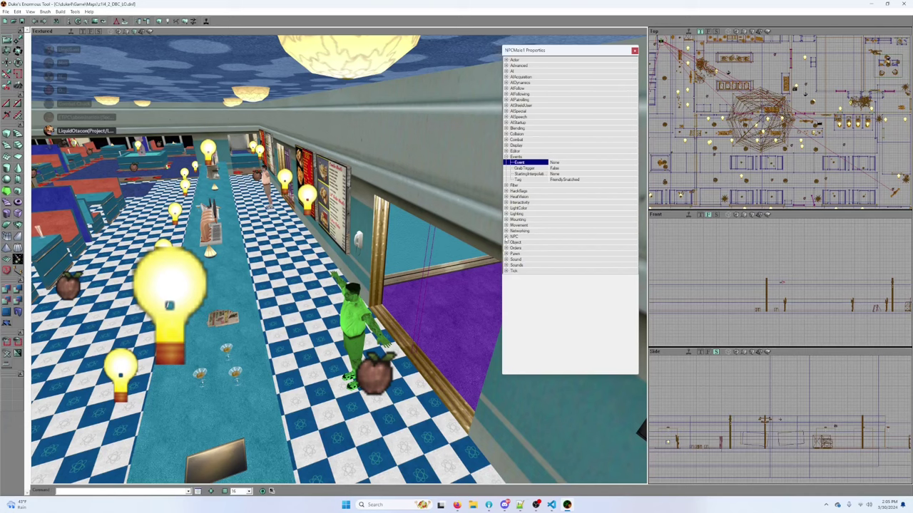
pyautogui.click(507, 237)
pyautogui.click(506, 237)
pyautogui.click(505, 202)
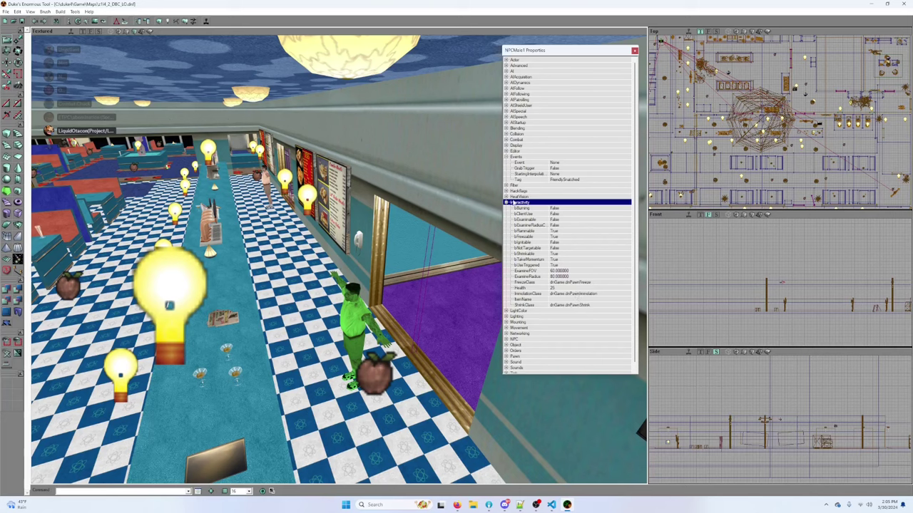
pyautogui.click(506, 203)
pyautogui.click(506, 192)
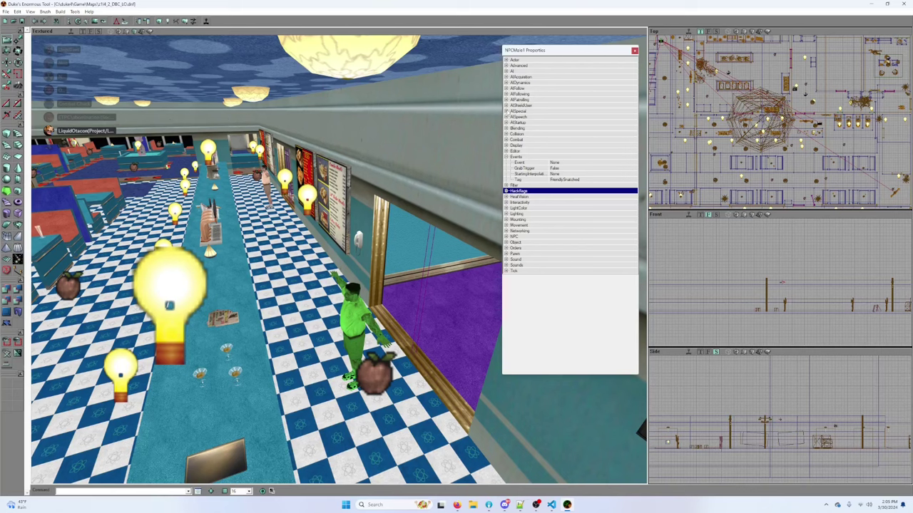
pyautogui.click(506, 117)
pyautogui.click(507, 117)
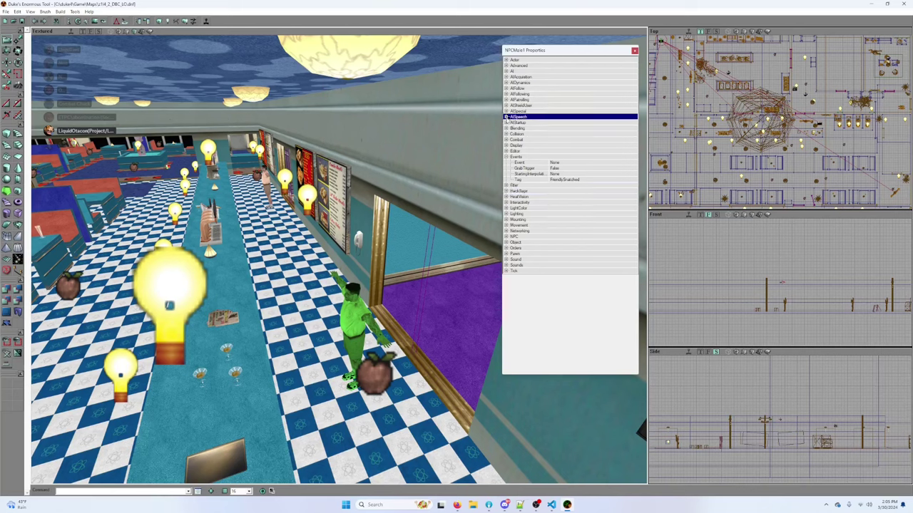
# Step: Set UseTriggerEvent in the counter NPC's AIStartup properties to BecomeAngry
pyautogui.click(506, 123)
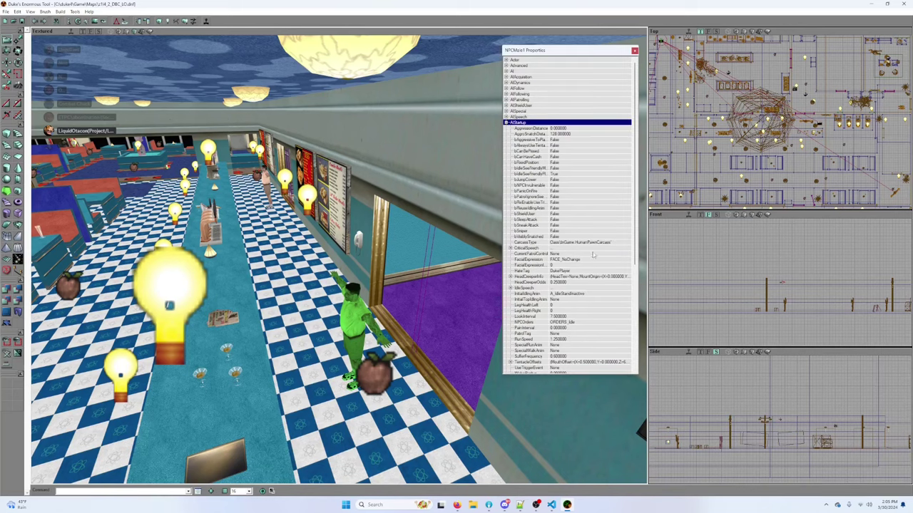
pyautogui.scroll(-4, 634, 214)
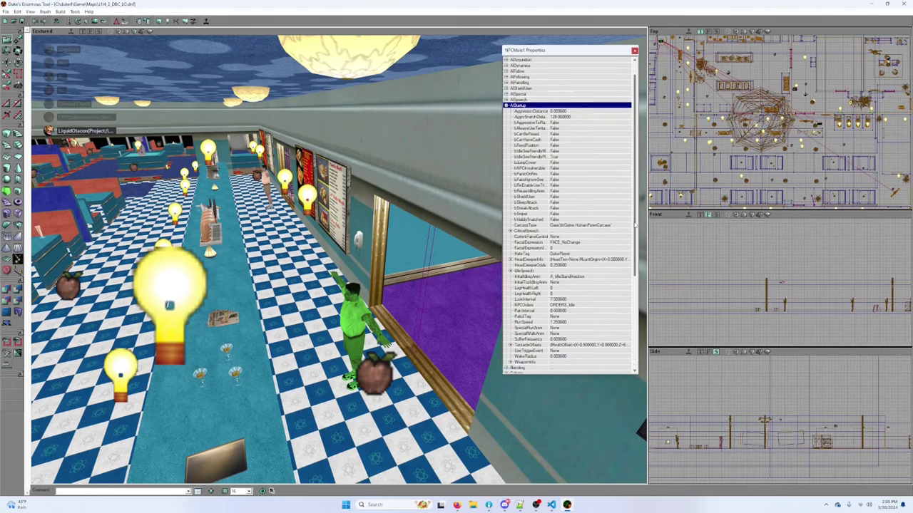
pyautogui.scroll(-4, 634, 243)
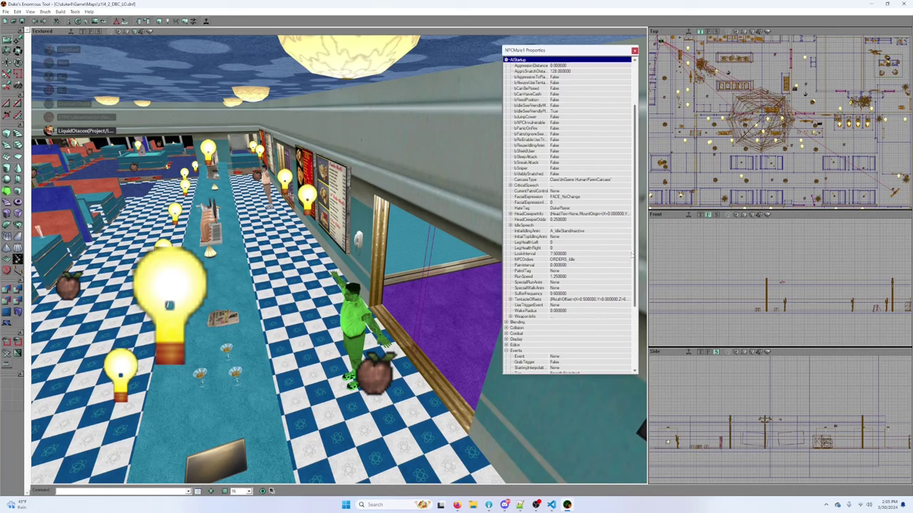
pyautogui.scroll(-6, 632, 255)
pyautogui.click(585, 271)
pyautogui.click(508, 271)
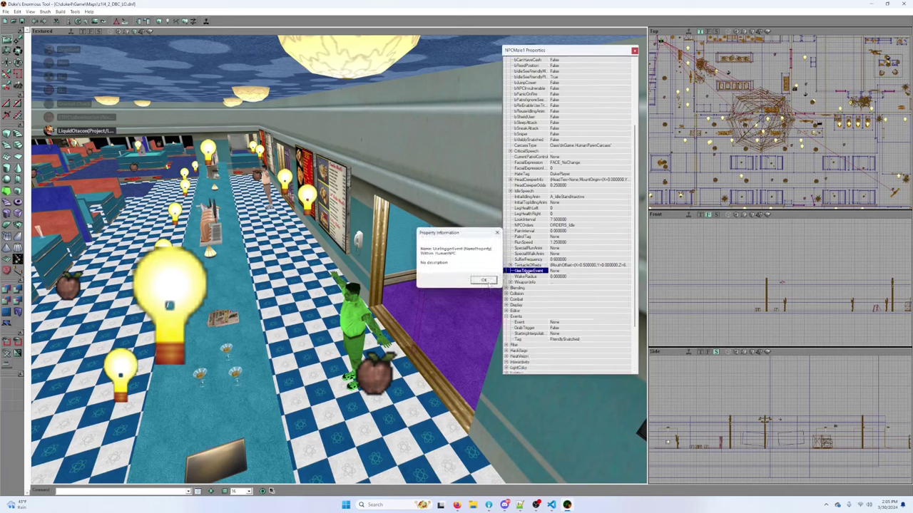
pyautogui.click(488, 282)
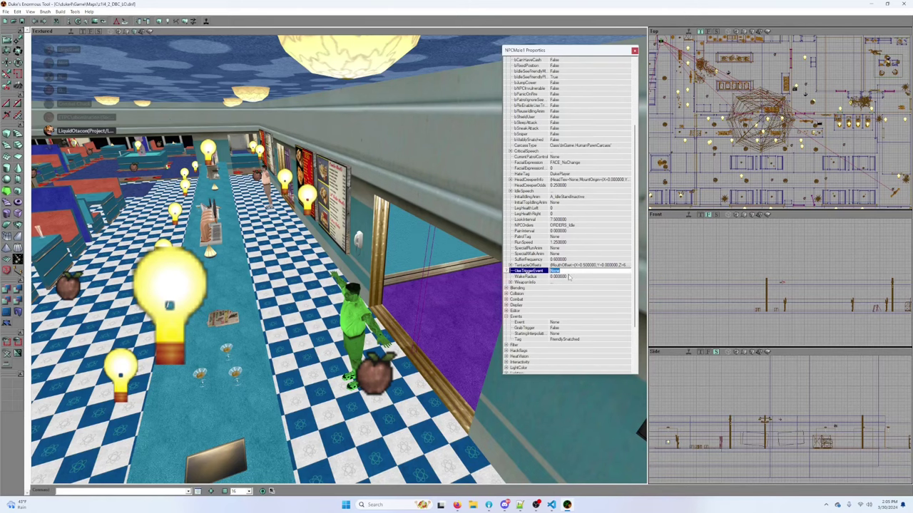
pyautogui.press('Return')
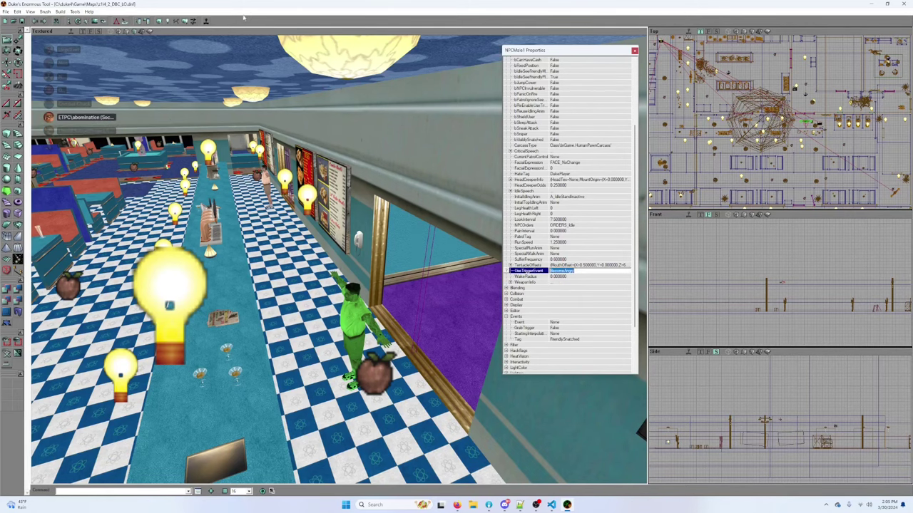
# Step: Move the PlayerStart from the parking lot closer to the diner entrance
pyautogui.moveTo(338, 260); pyautogui.dragTo(242, 186)
pyautogui.scroll(5, 847, 163)
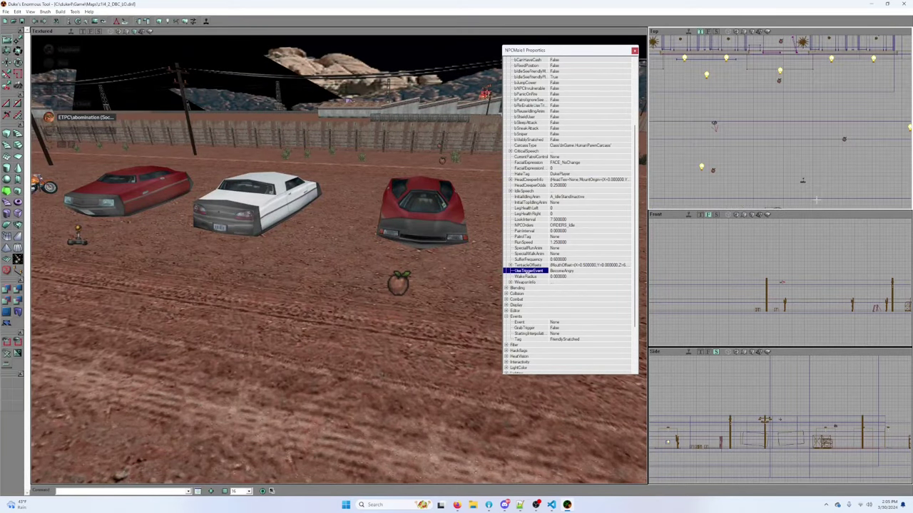
pyautogui.click(802, 183)
pyautogui.click(802, 180)
pyautogui.keyDown('ctrl'); pyautogui.keyDown('shift'); pyautogui.moveTo(802, 181); pyautogui.dragTo(796, 99); pyautogui.keyUp('shift'); pyautogui.keyUp('ctrl')
pyautogui.keyDown('ctrl'); pyautogui.moveTo(818, 195); pyautogui.dragTo(790, 195, button='right'); pyautogui.keyUp('ctrl')
pyautogui.moveTo(819, 195); pyautogui.dragTo(782, 274)
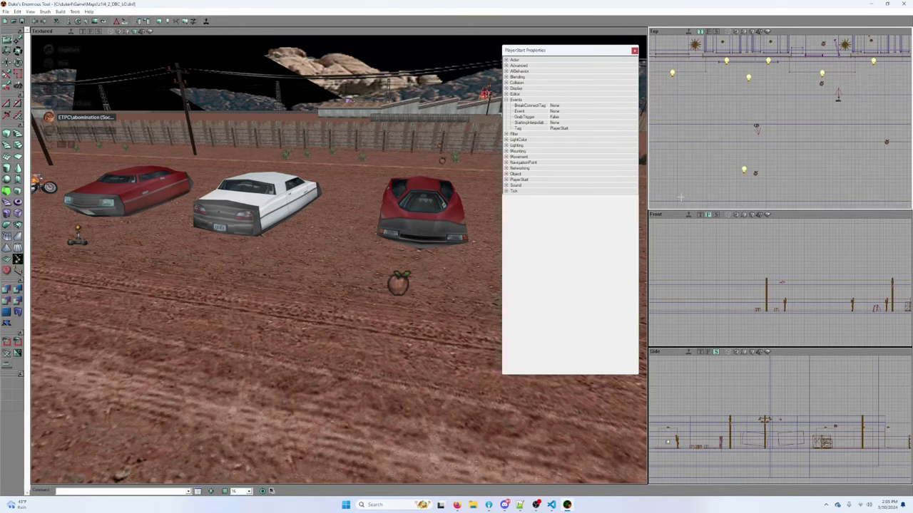
# Step: Launch a playtest of the map and proceed through the first-time configuration
pyautogui.click(206, 22)
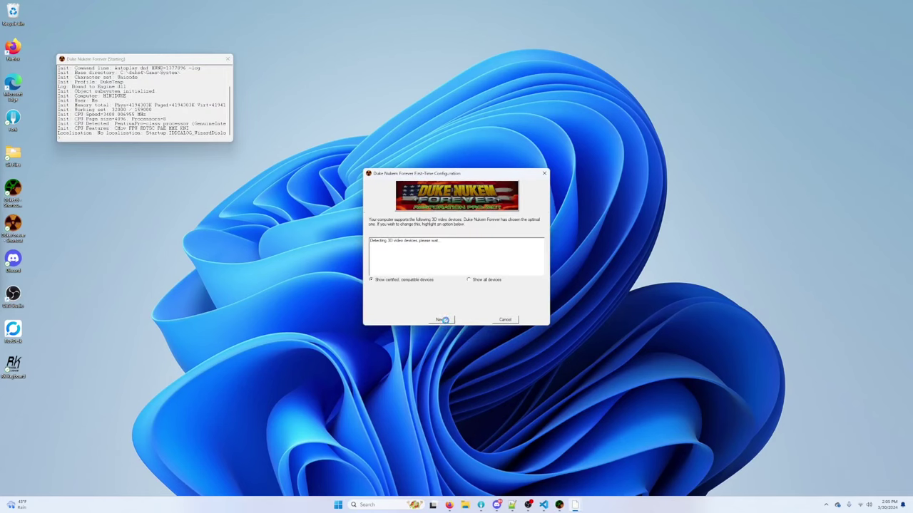
pyautogui.click(443, 320)
pyautogui.click(443, 320)
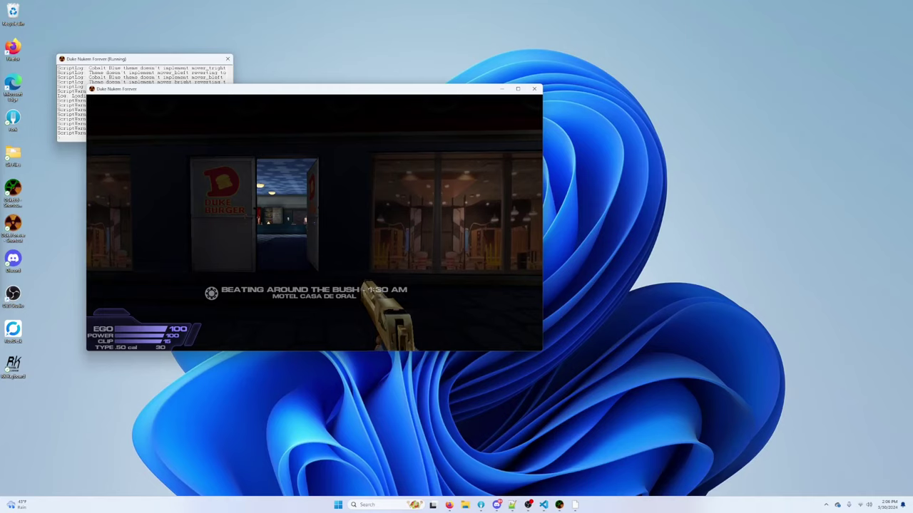
# Step: Enter the diner, face the snatched NPCs at the counter, and reload the pistol while testing their reaction
pyautogui.press('w')
pyautogui.press('w')
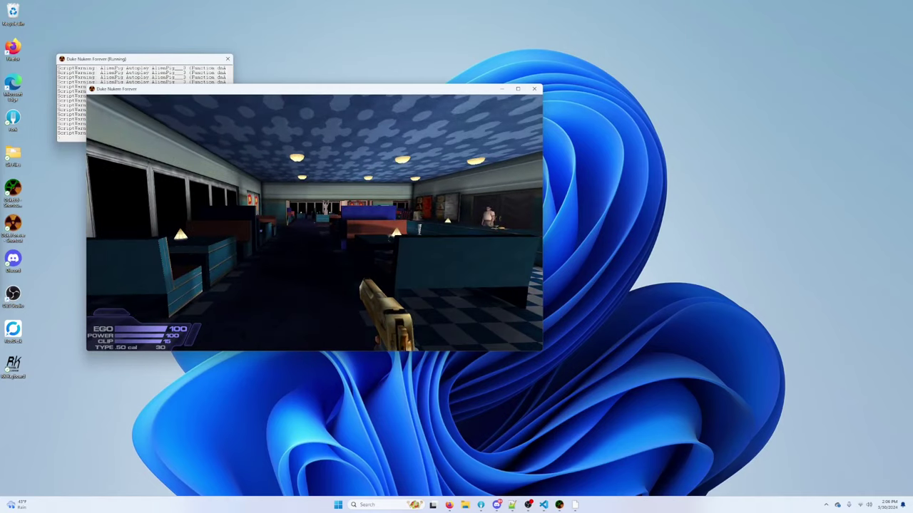
pyautogui.press('Right')
pyautogui.press('Right')
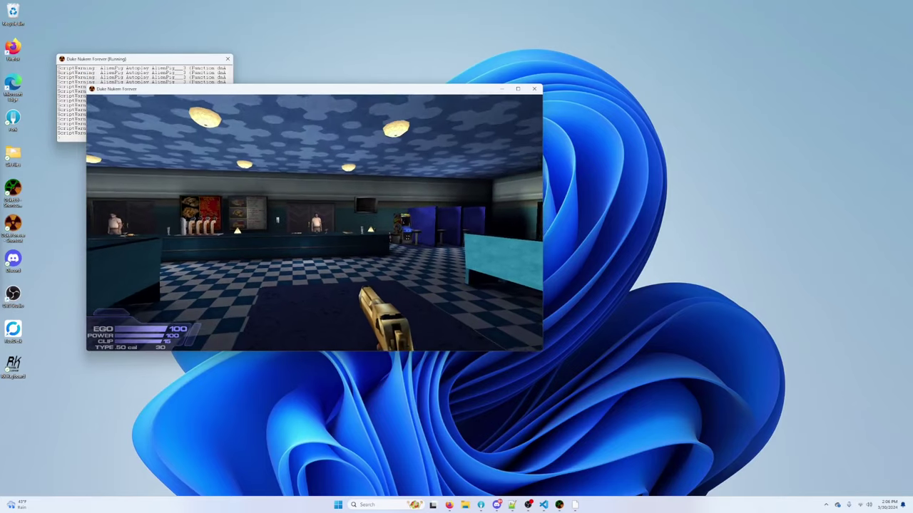
pyautogui.press('r')
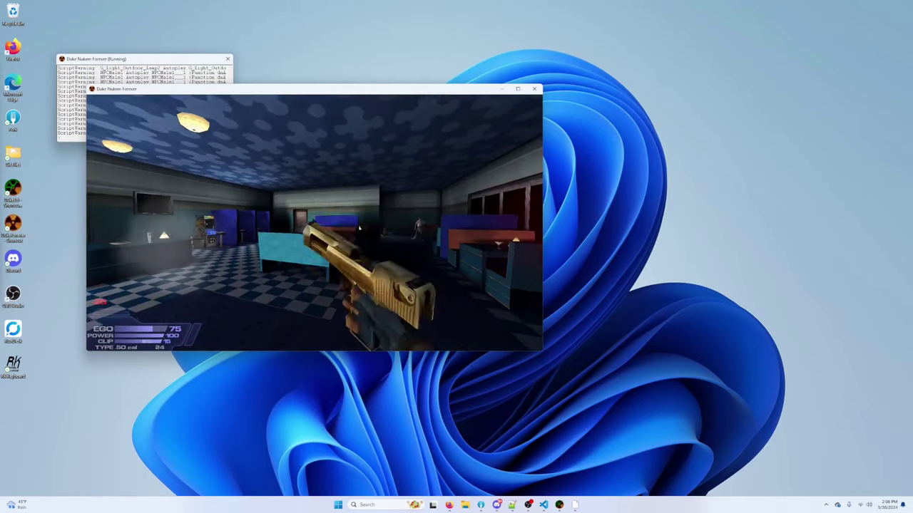
# Step: Jump onto the diner counter to check the NPC's behaviour, and quit the playtest
pyautogui.press('w')
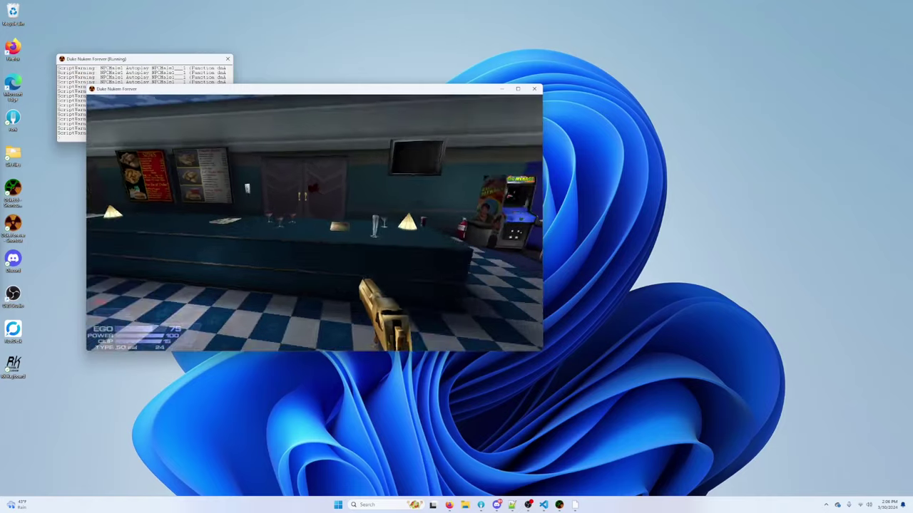
pyautogui.press('w')
pyautogui.press('space')
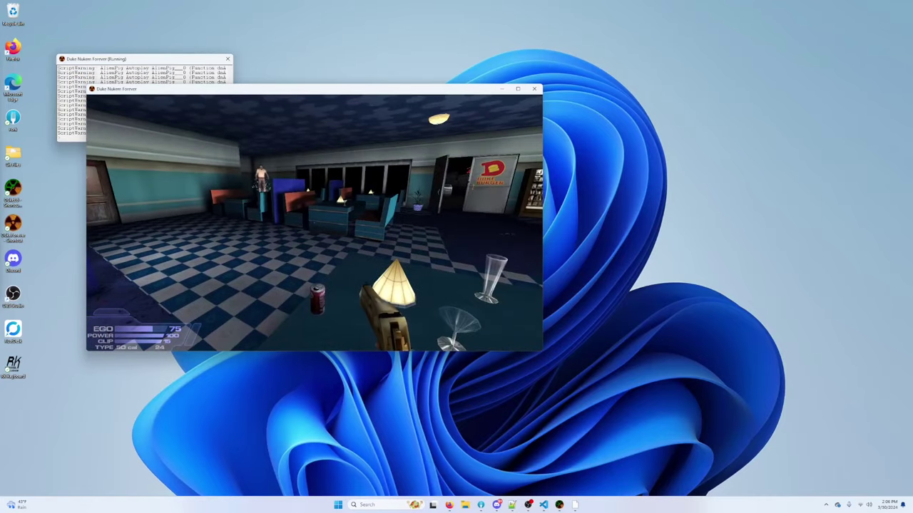
pyautogui.press('Escape')
pyautogui.click(534, 89)
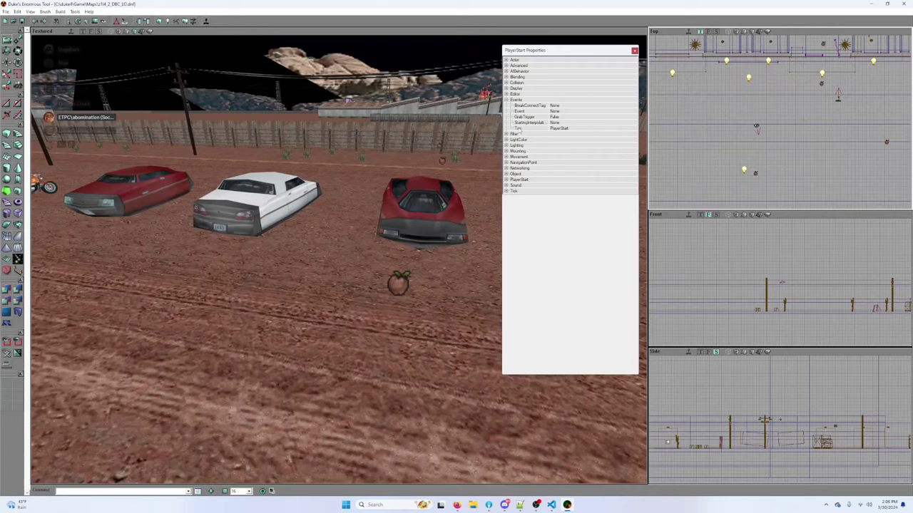
# Step: Reselect the NPC behind the counter and examine its Pawn properties
pyautogui.moveTo(407, 181); pyautogui.dragTo(464, 107)
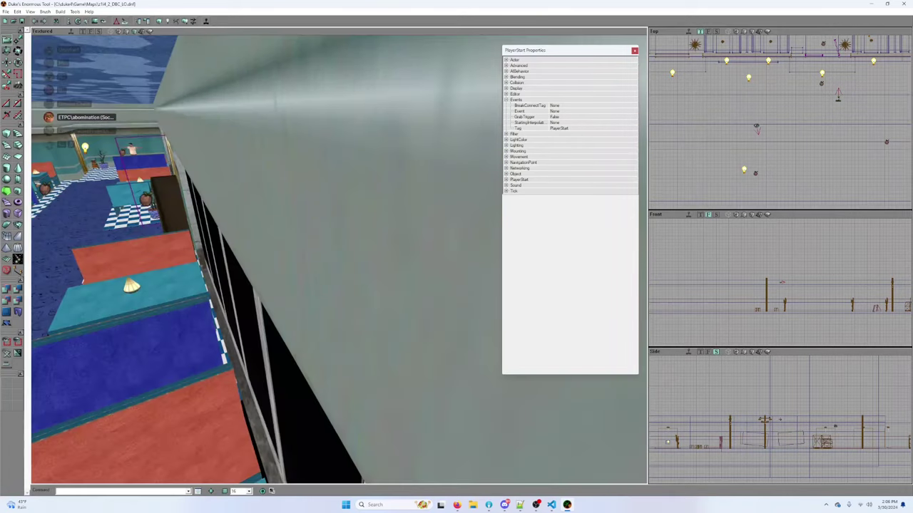
pyautogui.moveTo(463, 214); pyautogui.dragTo(404, 189)
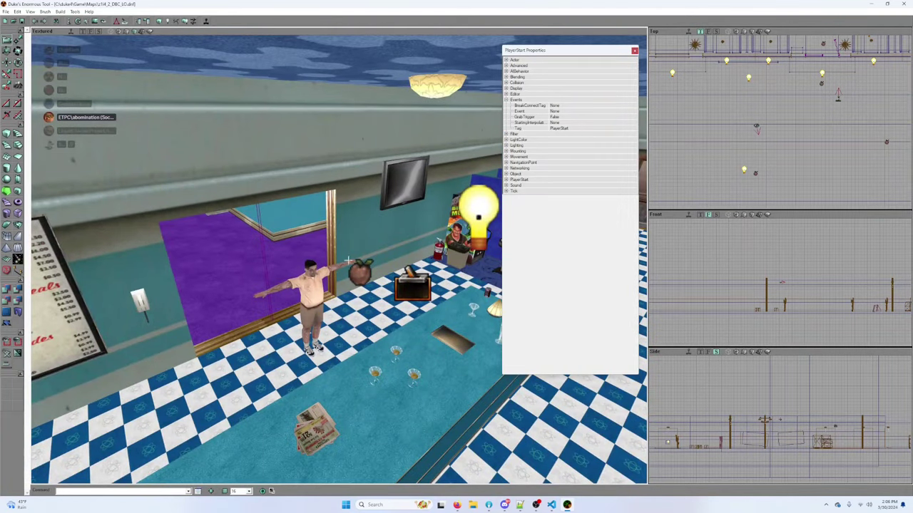
pyautogui.click(314, 278)
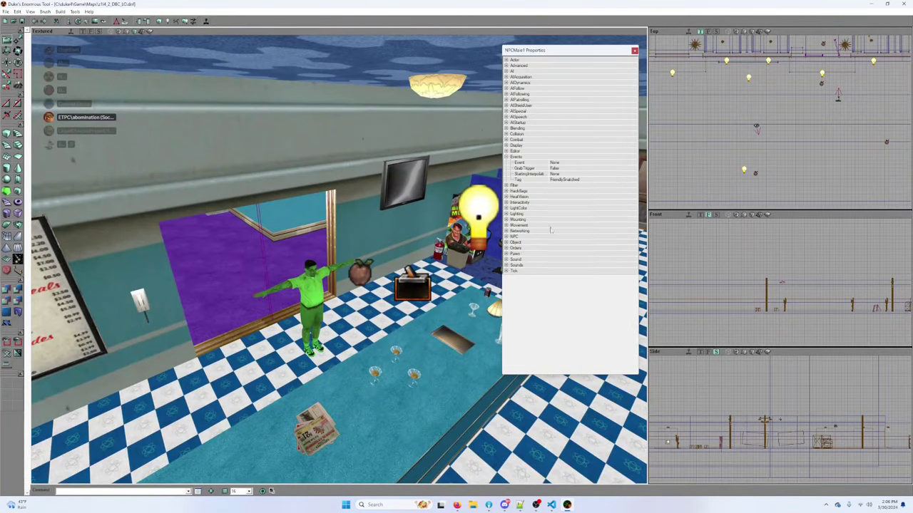
pyautogui.click(505, 255)
pyautogui.scroll(-2, 614, 231)
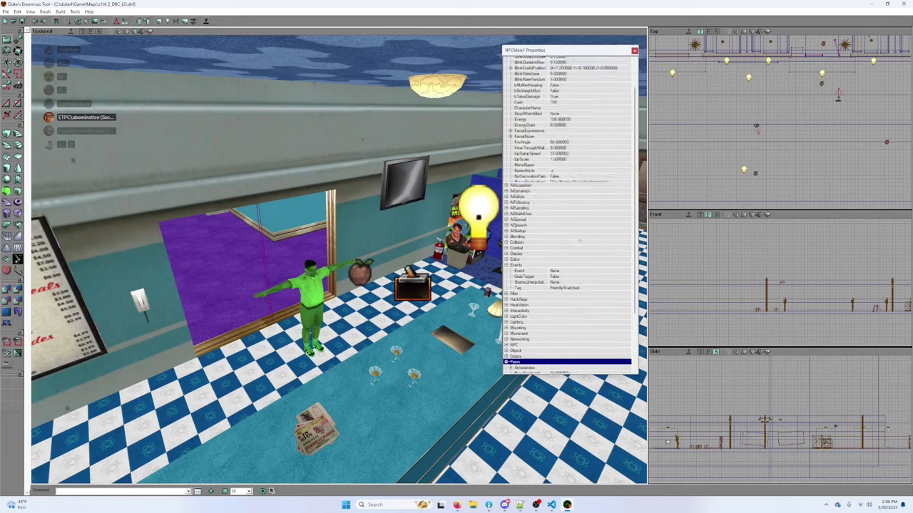
pyautogui.moveTo(634, 217); pyautogui.dragTo(635, 273)
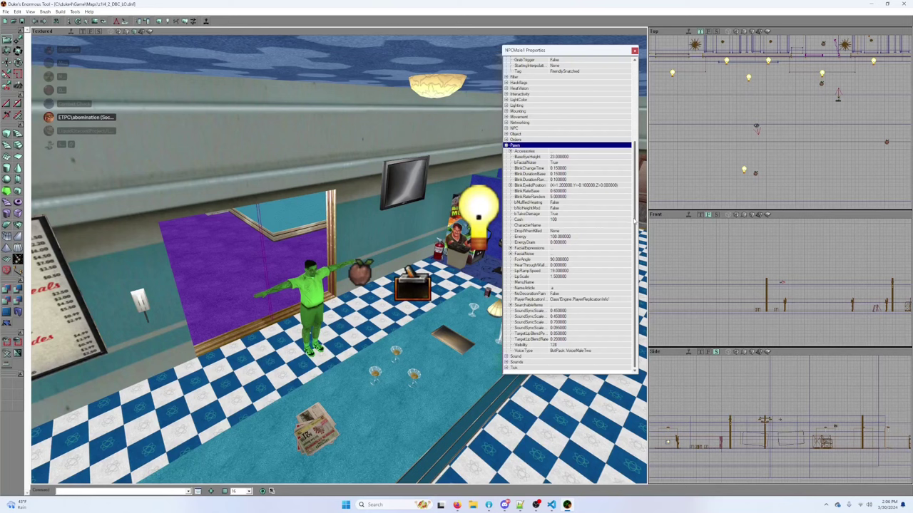
# Step: Examine the counter NPC's Orders, Object and NPC property groups for a setting that controls its hostility
pyautogui.scroll(6, 639, 231)
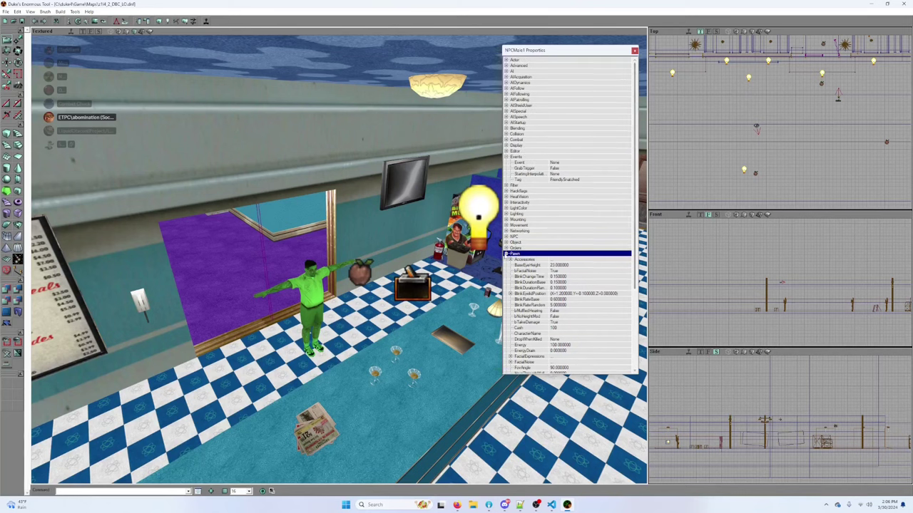
pyautogui.click(505, 254)
pyautogui.click(506, 248)
pyautogui.click(505, 248)
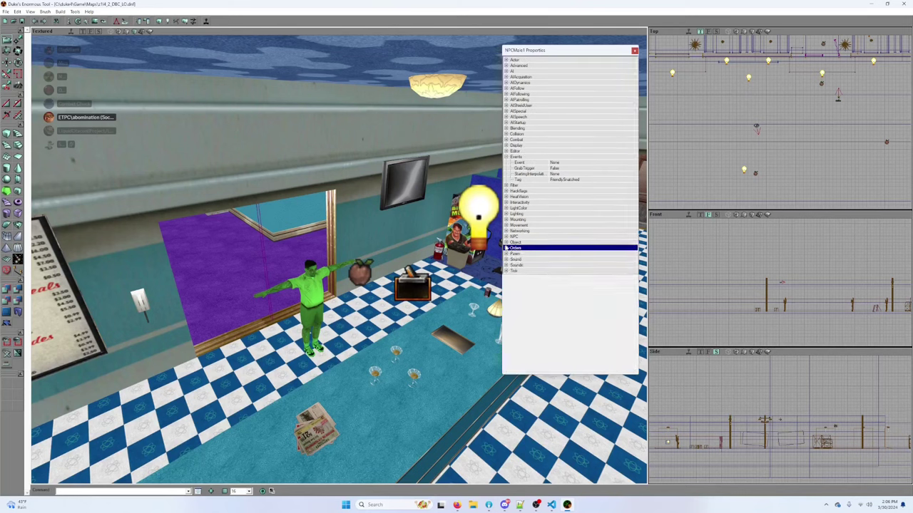
pyautogui.click(505, 243)
pyautogui.click(505, 242)
pyautogui.click(506, 237)
pyautogui.click(506, 237)
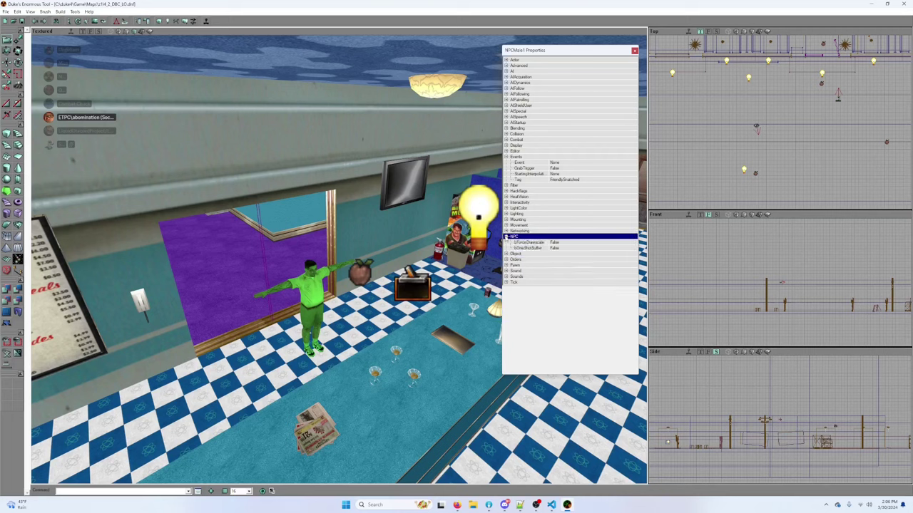
pyautogui.click(507, 237)
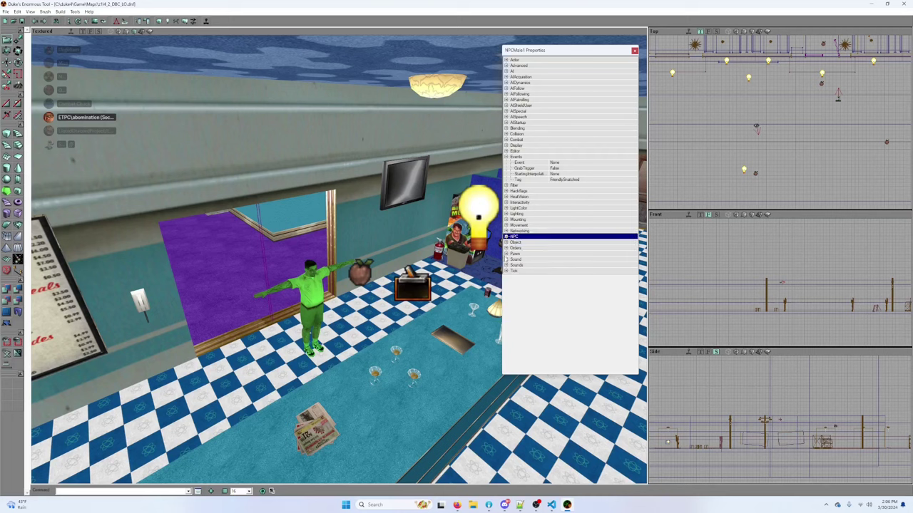
# Step: Check the counter NPC's Pawn, NPC and Interactivity properties for settings that affect using it
pyautogui.click(505, 254)
pyautogui.moveTo(631, 191); pyautogui.dragTo(637, 251)
pyautogui.moveTo(640, 259); pyautogui.dragTo(640, 271)
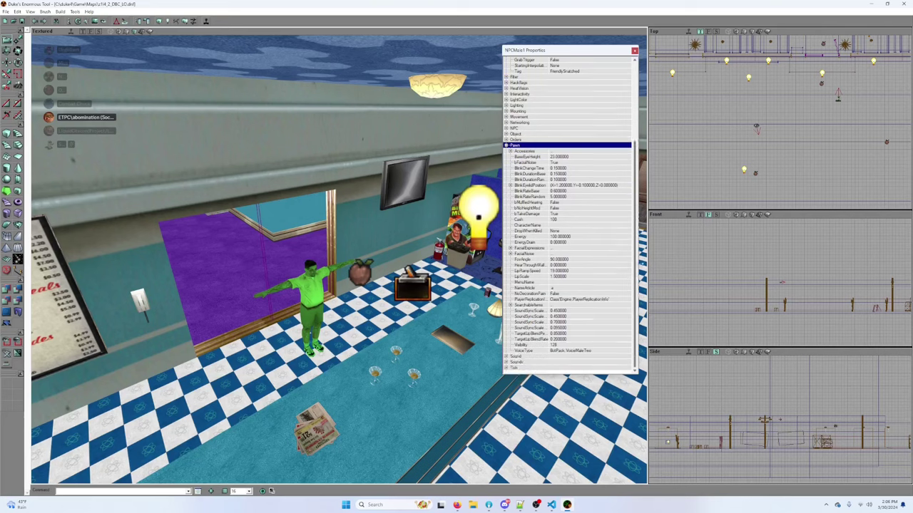
pyautogui.click(507, 145)
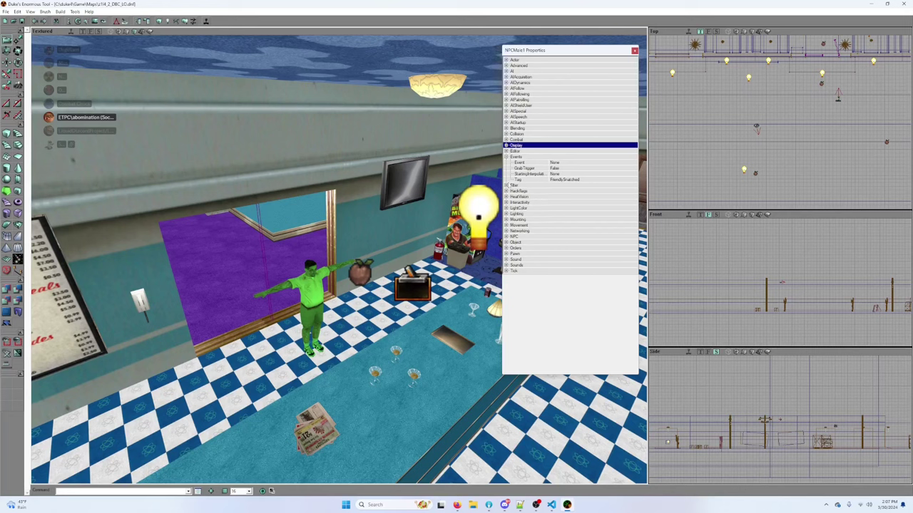
pyautogui.click(506, 237)
pyautogui.click(507, 236)
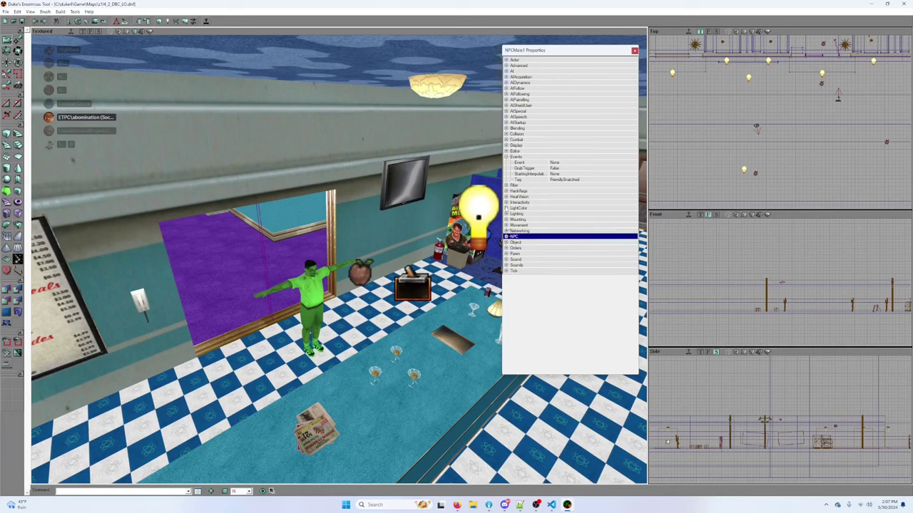
pyautogui.click(506, 207)
pyautogui.click(507, 202)
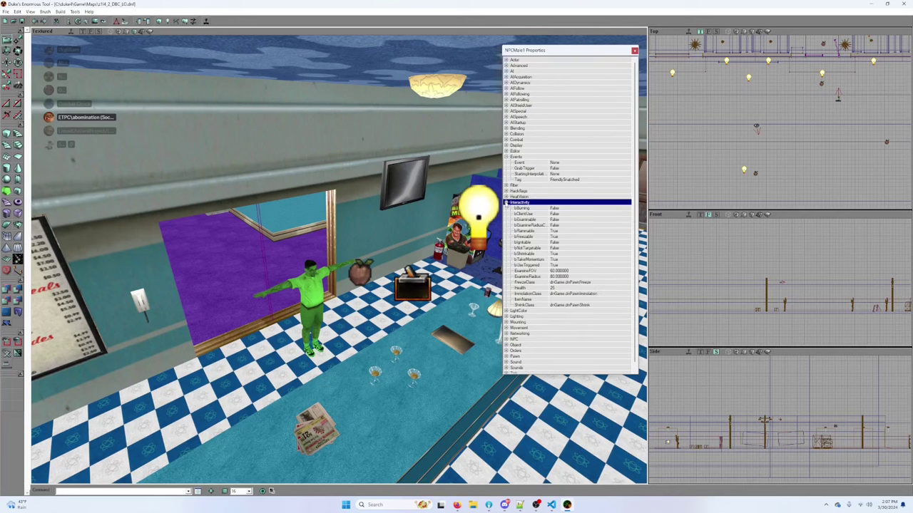
pyautogui.click(507, 204)
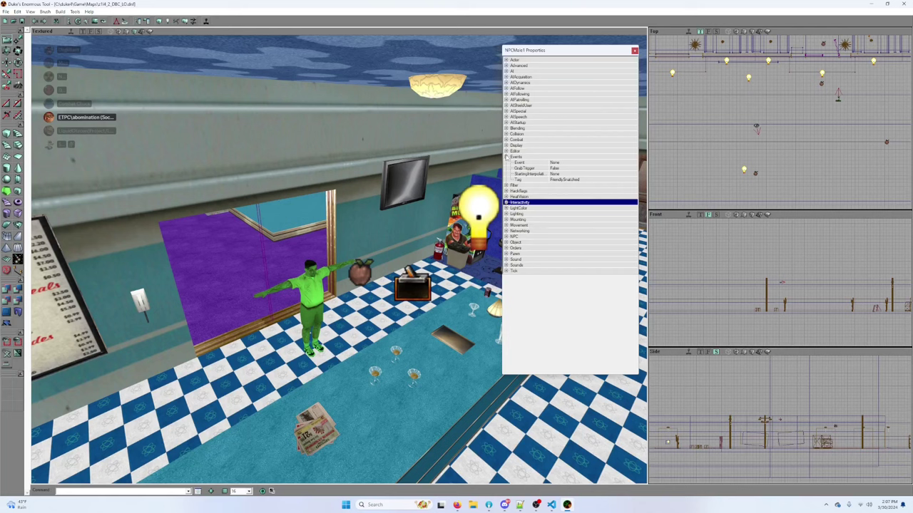
# Step: Review the counter NPC's AIStartup settings together with its Object, Orders and Pawn properties
pyautogui.click(507, 123)
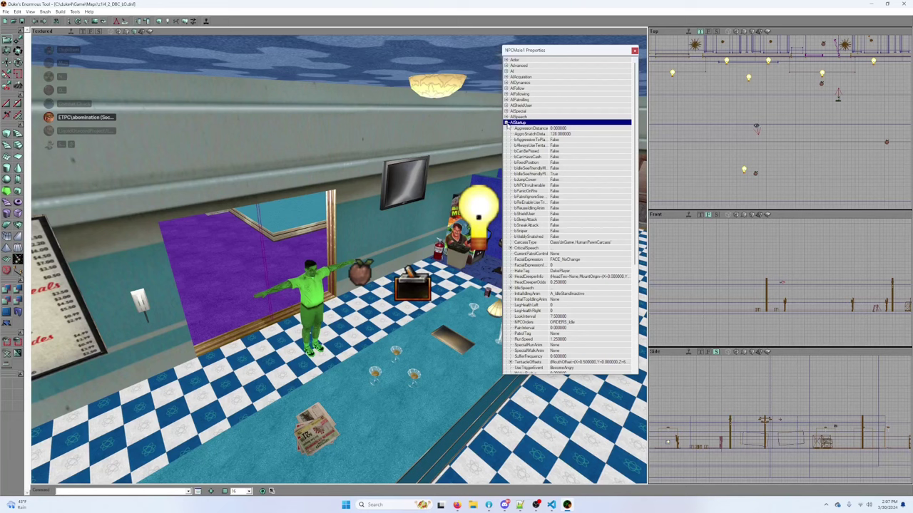
pyautogui.scroll(-2, 562, 276)
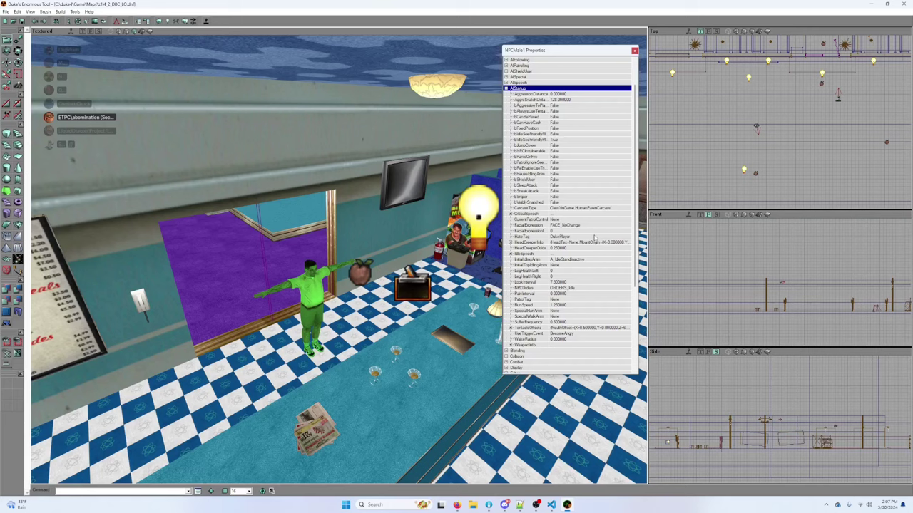
pyautogui.scroll(4, 592, 243)
pyautogui.scroll(-11, 591, 245)
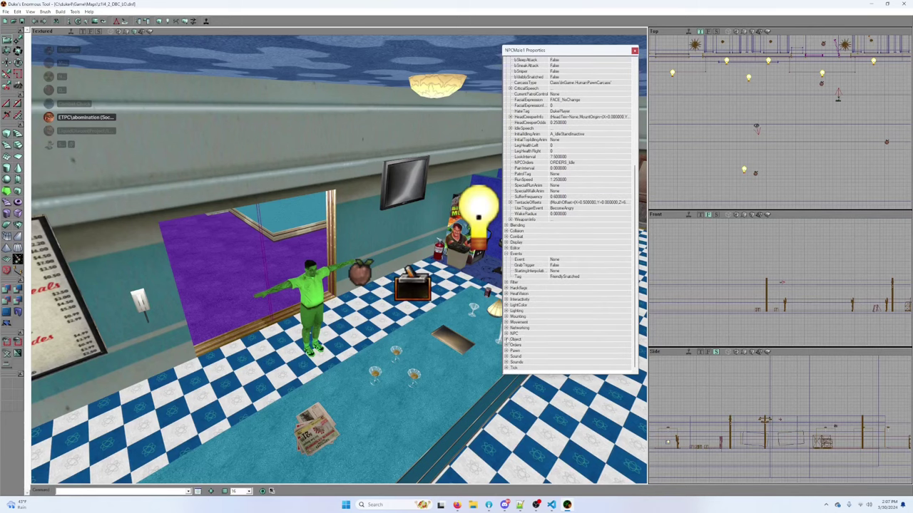
pyautogui.click(506, 340)
pyautogui.click(505, 340)
pyautogui.scroll(-2, 505, 340)
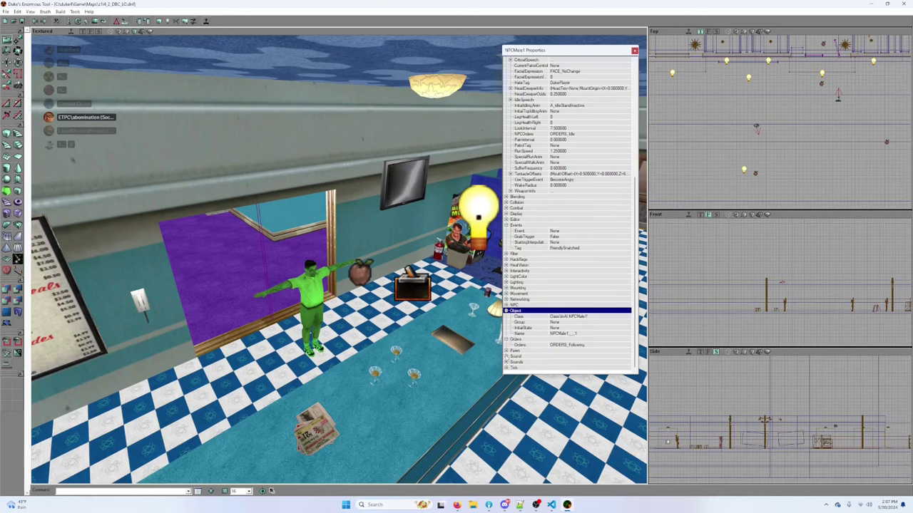
pyautogui.click(506, 350)
pyautogui.scroll(-6, 534, 343)
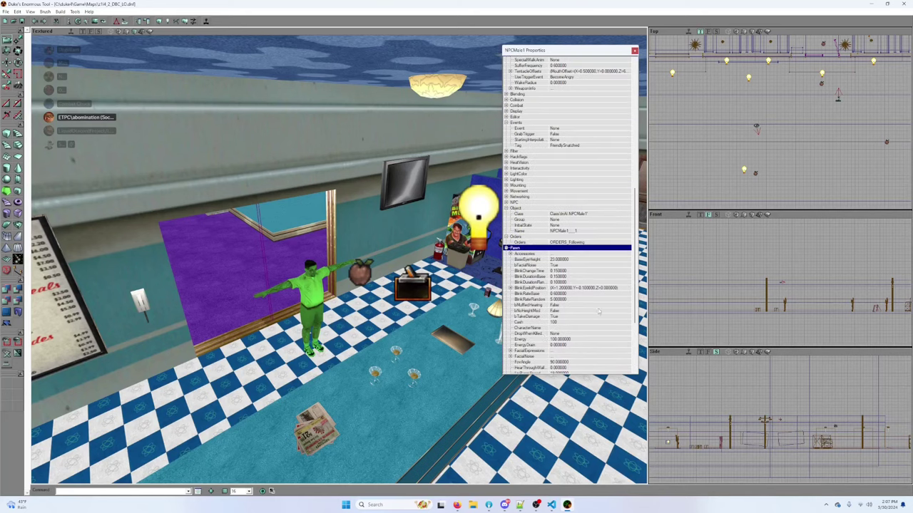
pyautogui.scroll(-5, 599, 311)
pyautogui.scroll(10, 599, 312)
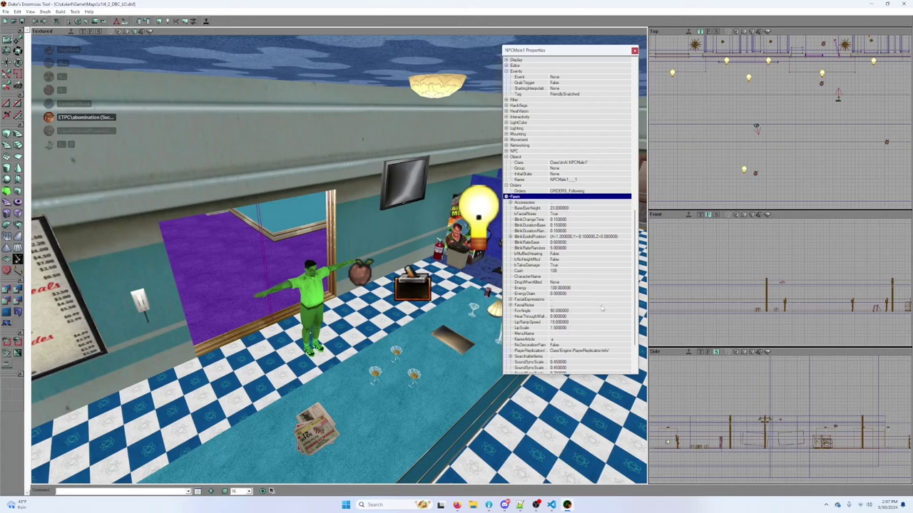
pyautogui.scroll(-3, 601, 308)
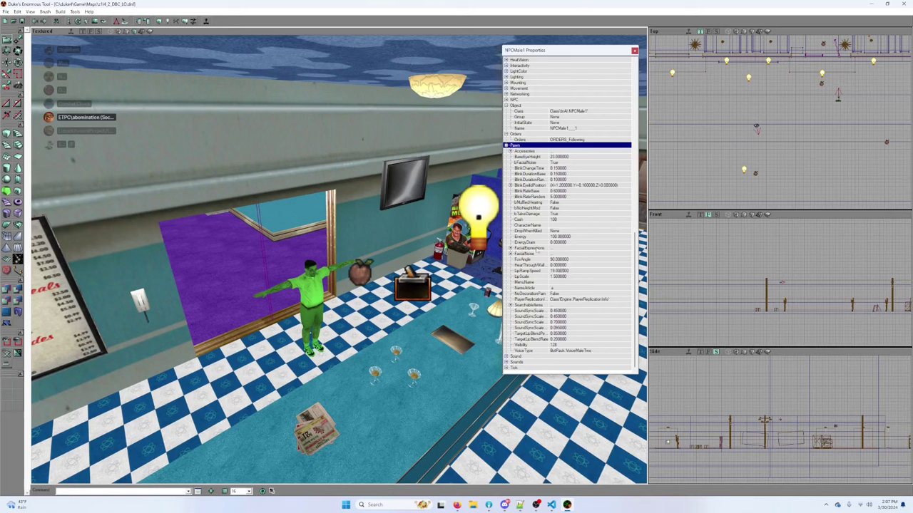
pyautogui.scroll(14, 514, 188)
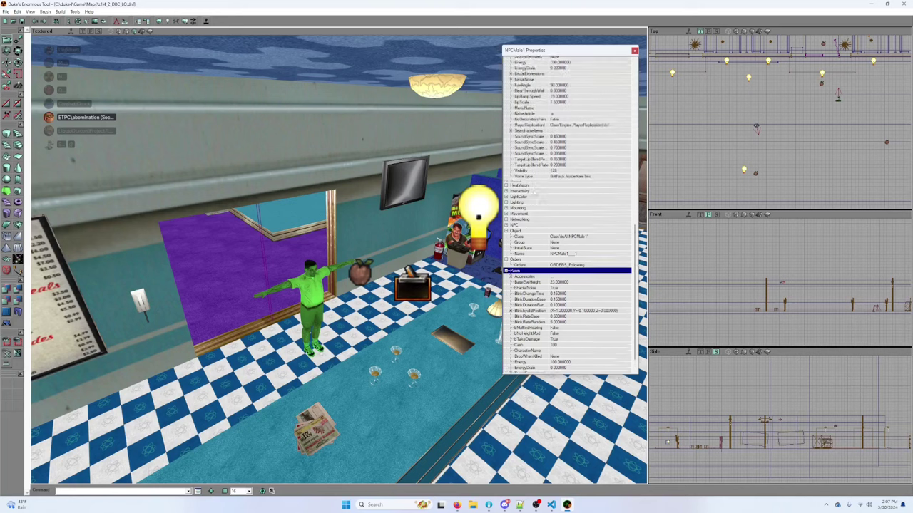
pyautogui.scroll(8, 528, 135)
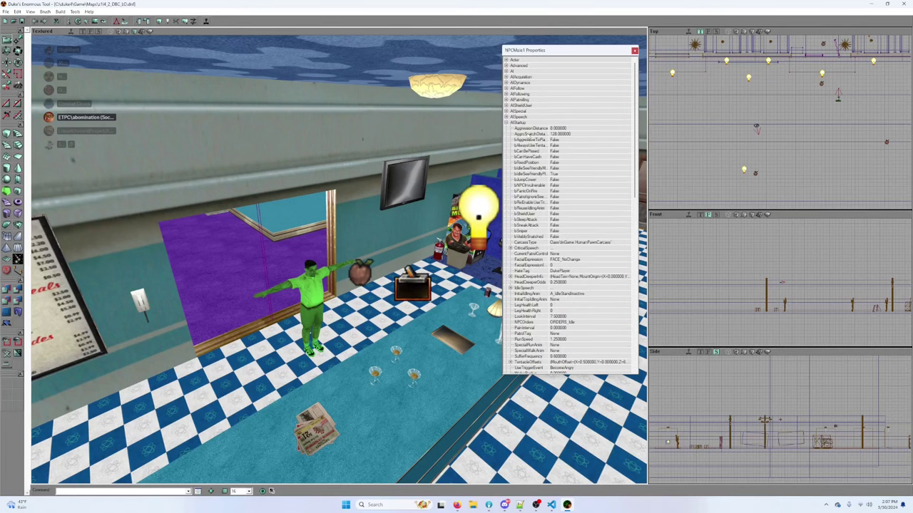
# Step: Inspect the counter NPC's AI properties, including the NPCAnimEvent entries, and close its properties window
pyautogui.click(506, 71)
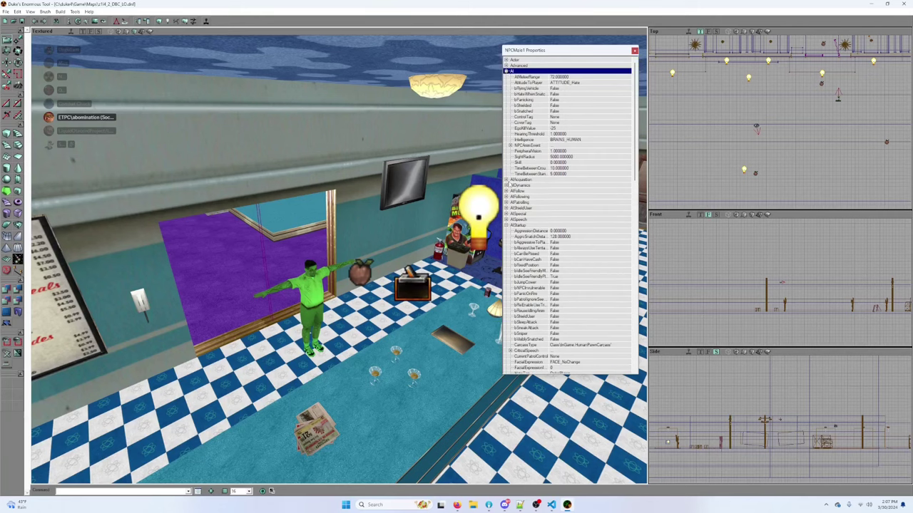
pyautogui.click(511, 146)
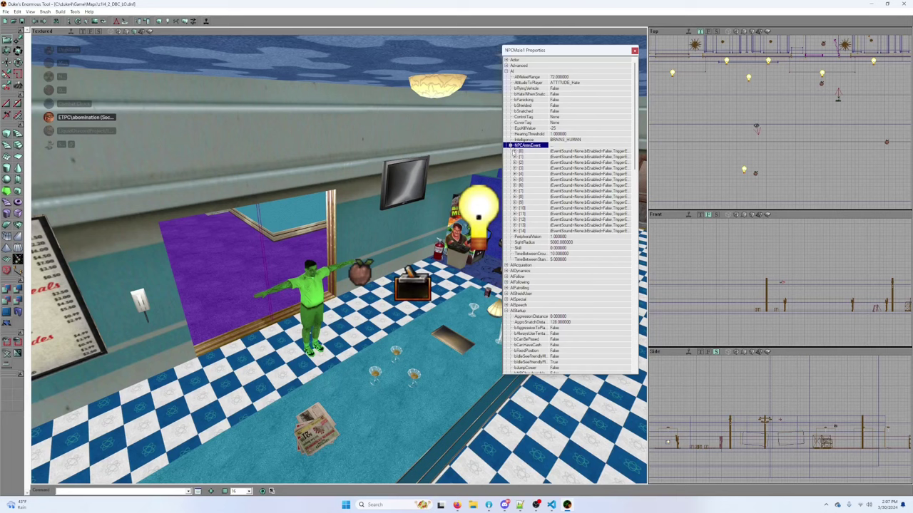
pyautogui.click(513, 151)
pyautogui.click(513, 151)
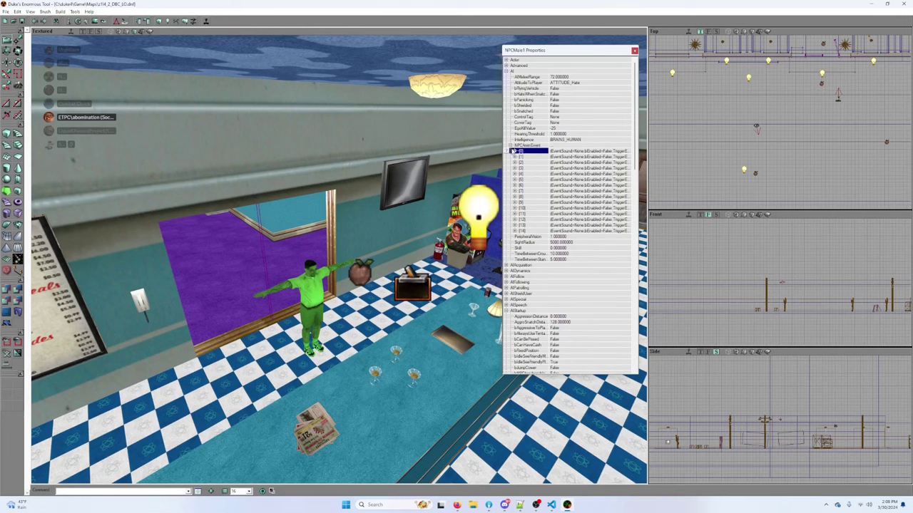
pyautogui.click(511, 145)
pyautogui.click(509, 67)
pyautogui.click(506, 66)
pyautogui.click(506, 66)
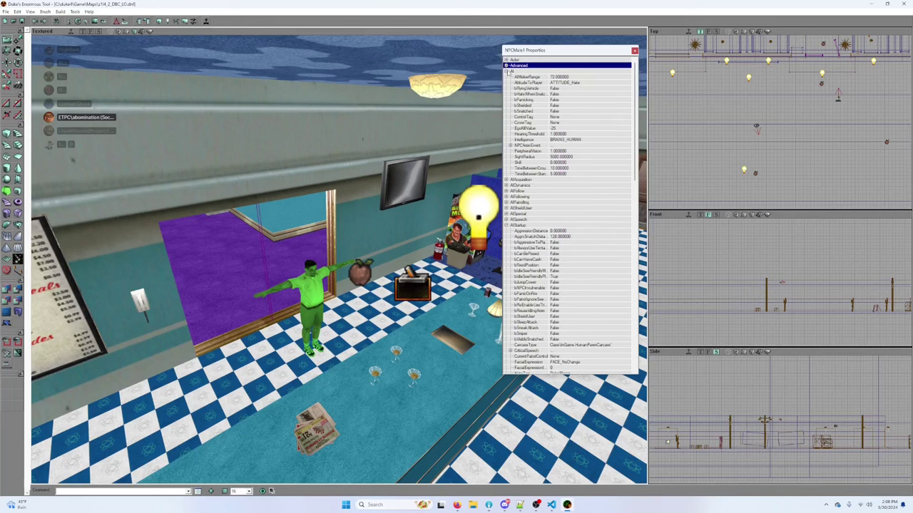
pyautogui.doubleClick(552, 71)
pyautogui.click(634, 50)
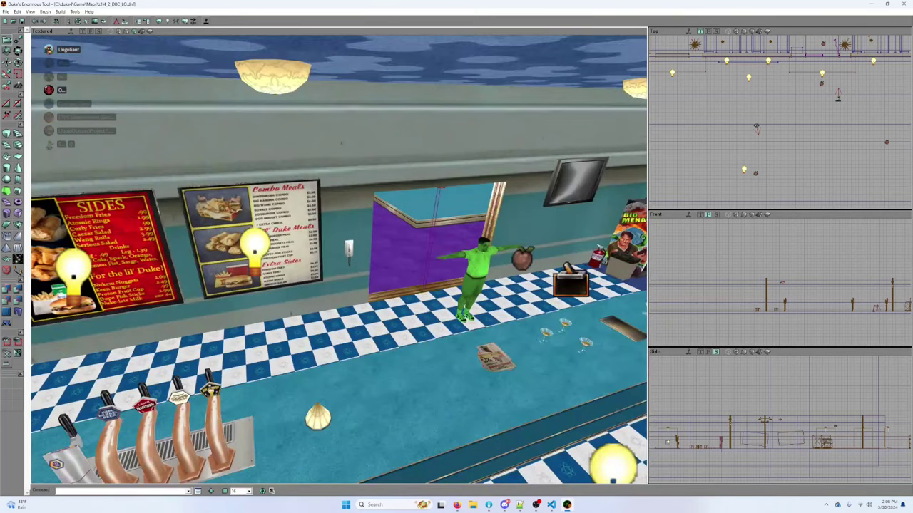
# Step: Fly in front of the NPC behind the counter and move it a little closer to the counter
pyautogui.moveTo(339, 259); pyautogui.dragTo(399, 142)
pyautogui.moveTo(400, 143); pyautogui.dragTo(462, 195, button='right')
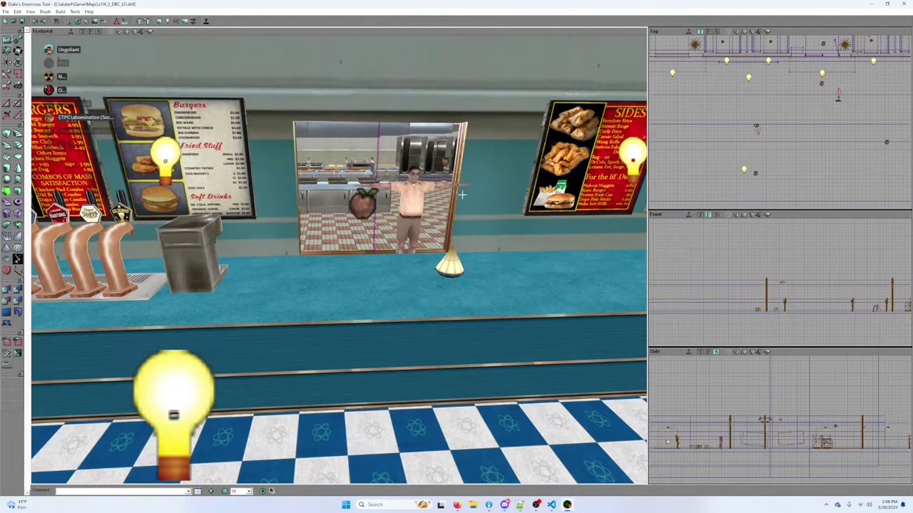
pyautogui.moveTo(457, 214); pyautogui.dragTo(571, 142)
pyautogui.moveTo(338, 259); pyautogui.dragTo(339, 188)
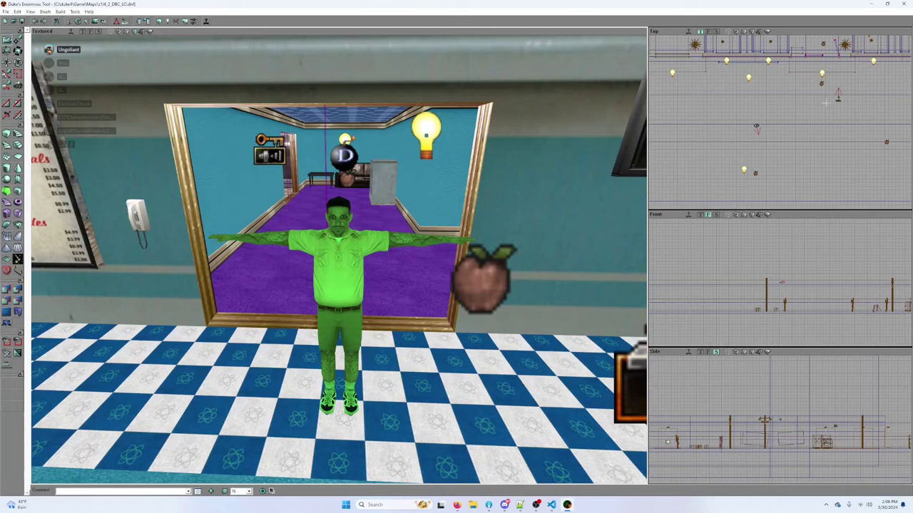
pyautogui.scroll(5, 821, 82)
pyautogui.keyDown('ctrl'); pyautogui.moveTo(768, 93); pyautogui.dragTo(769, 111); pyautogui.keyUp('ctrl')
pyautogui.moveTo(826, 104); pyautogui.dragTo(912, 111)
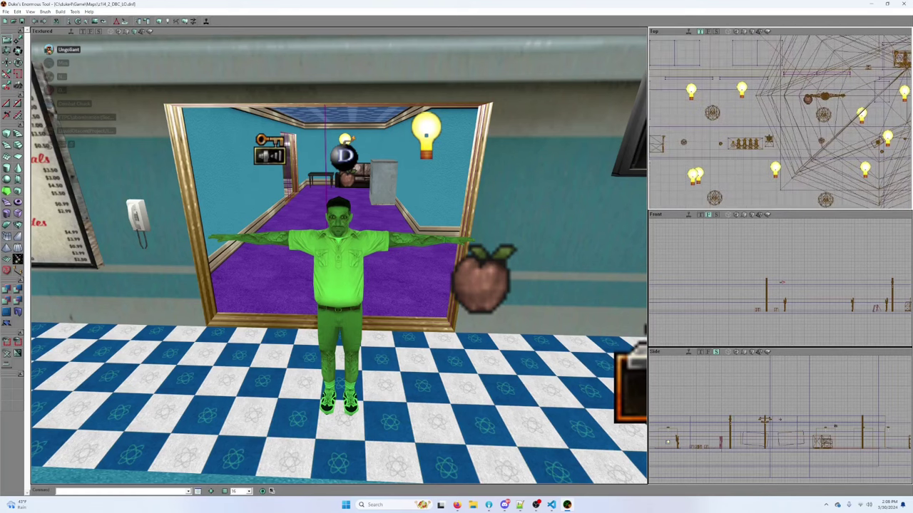
# Step: Look over the diner NPCs in the plan view and select the one at the end of the booth rows
pyautogui.moveTo(845, 96); pyautogui.dragTo(912, 158)
pyautogui.moveTo(779, 65); pyautogui.dragTo(825, 195)
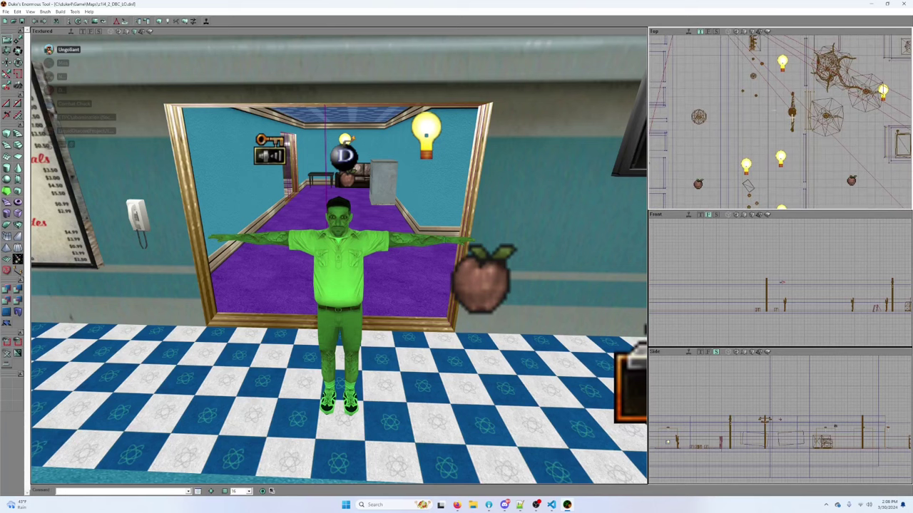
pyautogui.keyDown('ctrl'); pyautogui.moveTo(791, 115); pyautogui.dragTo(912, 134); pyautogui.keyUp('ctrl')
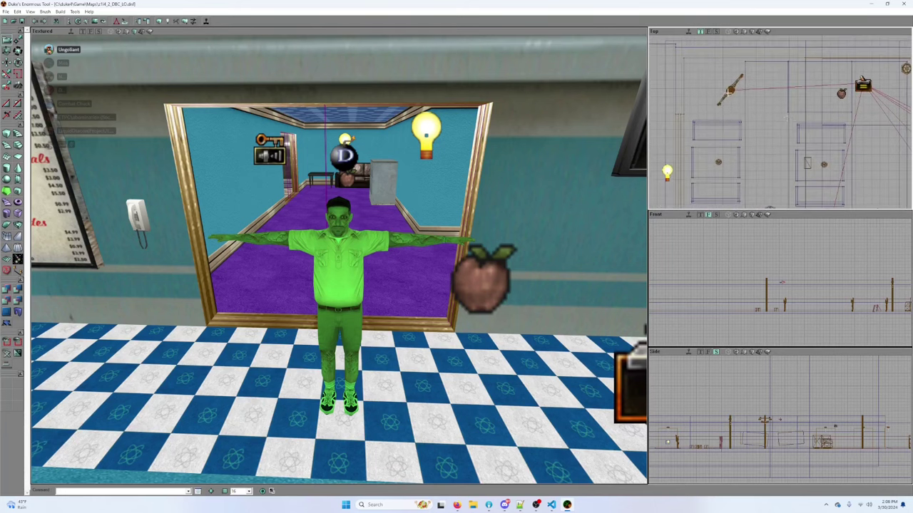
pyautogui.moveTo(730, 91); pyautogui.dragTo(759, 89)
pyautogui.scroll(-4, 758, 90)
pyautogui.moveTo(780, 121); pyautogui.dragTo(827, 92)
pyautogui.scroll(3, 780, 121)
pyautogui.moveTo(895, 84); pyautogui.dragTo(769, 102)
pyautogui.moveTo(846, 141); pyautogui.dragTo(812, 121)
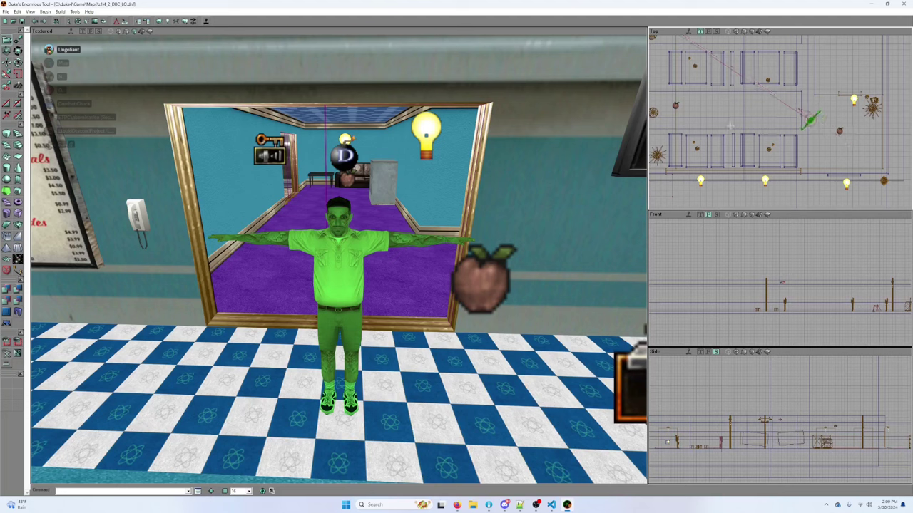
pyautogui.moveTo(700, 93); pyautogui.dragTo(791, 157)
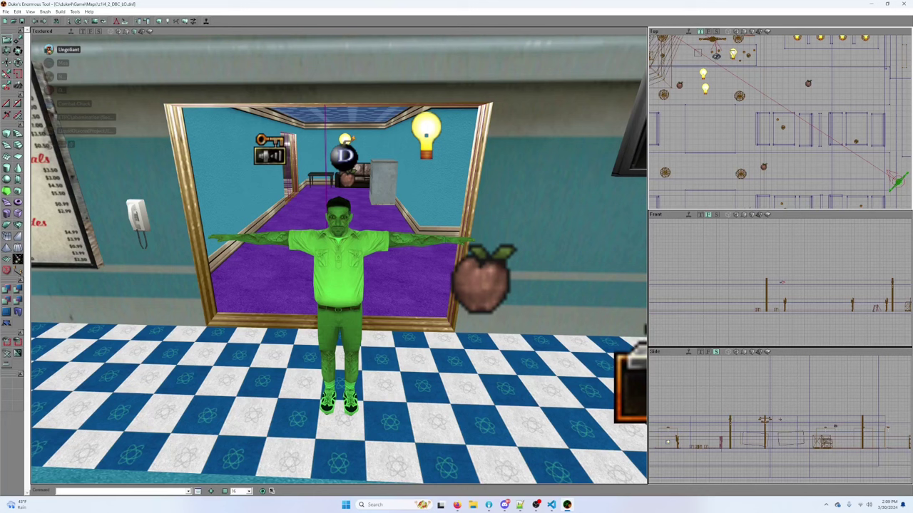
# Step: Open the sheet brush builder settings and set the sheet's axis to AX_YAxis
pyautogui.rightClick(18, 158)
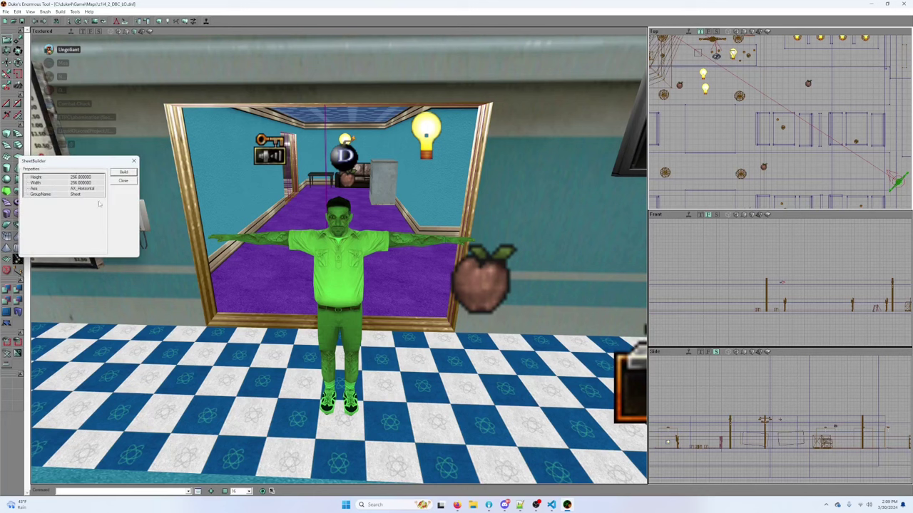
pyautogui.click(98, 188)
pyautogui.click(100, 188)
pyautogui.click(95, 199)
pyautogui.click(100, 189)
pyautogui.click(97, 206)
# Step: Set the sheet's width to 128 and height to 112, and build the brush
pyautogui.click(93, 182)
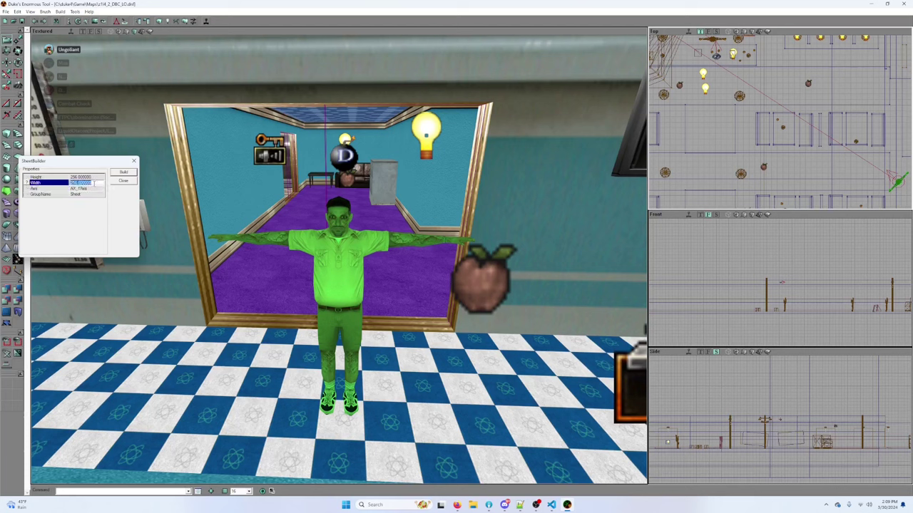
pyautogui.write('128')
pyautogui.click(93, 177)
pyautogui.write('12')
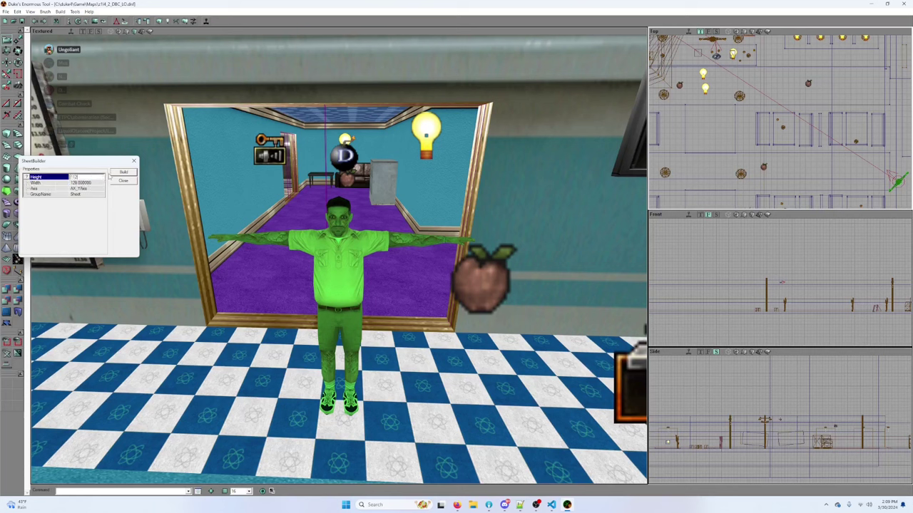
pyautogui.click(93, 182)
pyautogui.click(125, 173)
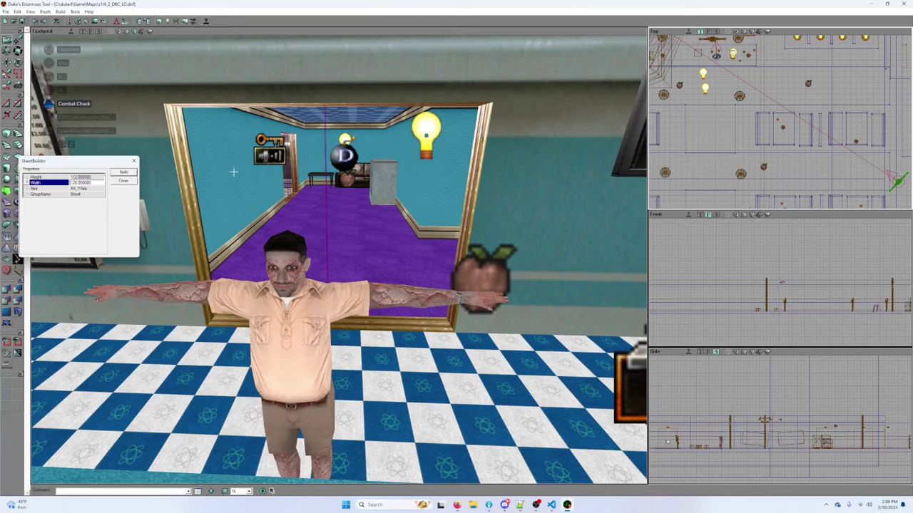
pyautogui.scroll(-5, 737, 139)
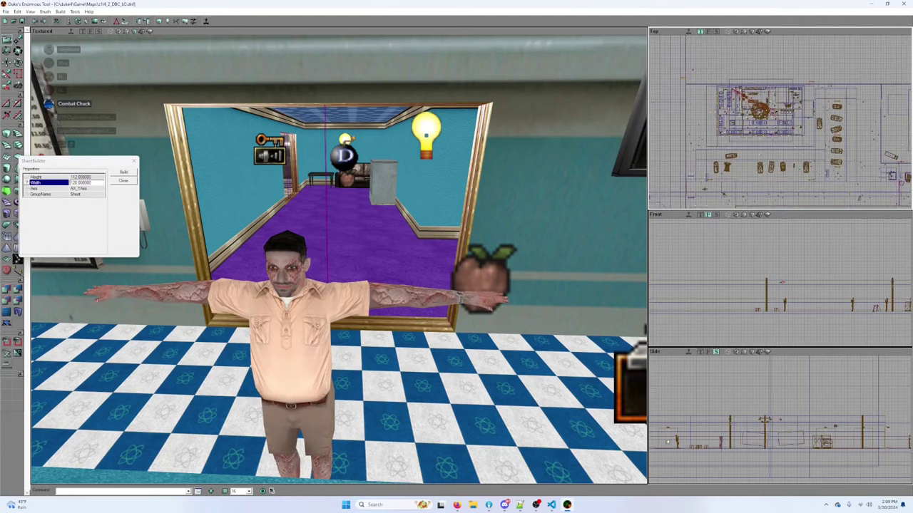
# Step: Locate the gold-framed wall opening behind the counter NPC in the plan view and set the grid size to 1
pyautogui.moveTo(737, 138); pyautogui.dragTo(735, 148)
pyautogui.scroll(-5, 737, 139)
pyautogui.scroll(5, 738, 138)
pyautogui.scroll(6, 735, 135)
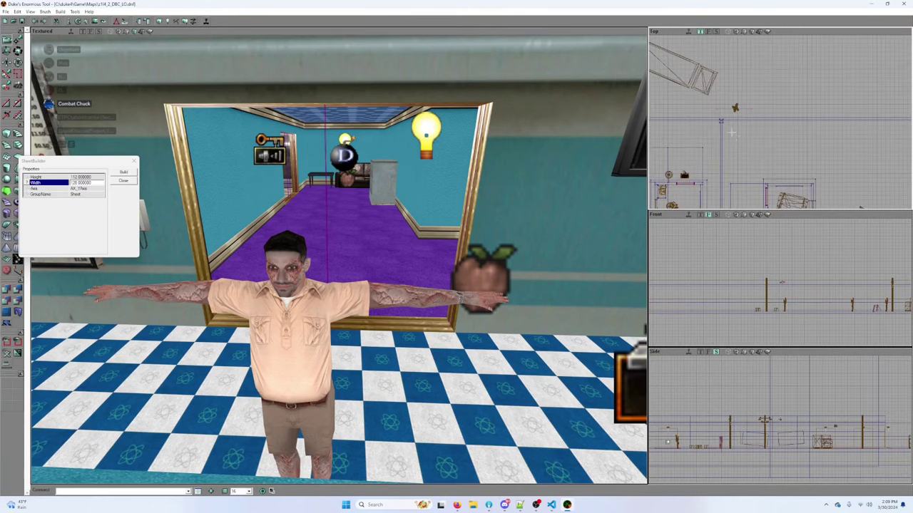
pyautogui.scroll(-3, 772, 112)
pyautogui.scroll(-5, 772, 114)
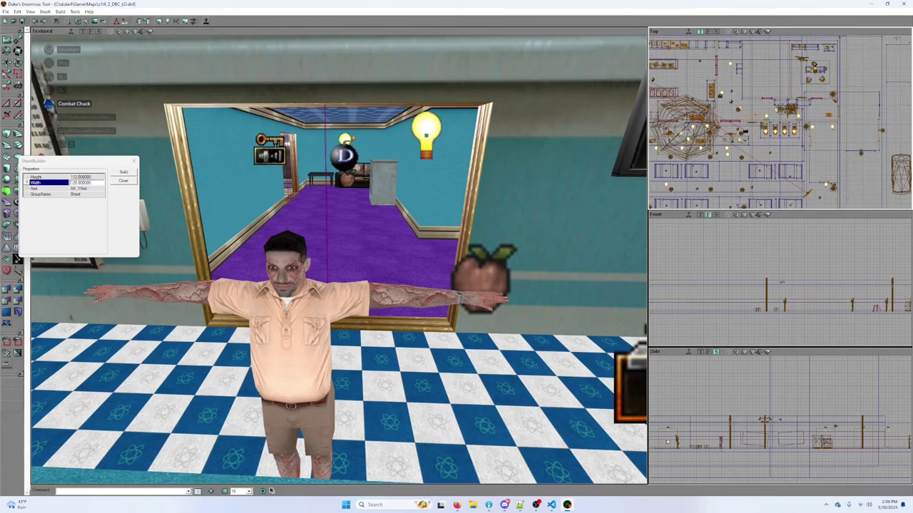
pyautogui.scroll(5, 772, 114)
pyautogui.scroll(4, 772, 114)
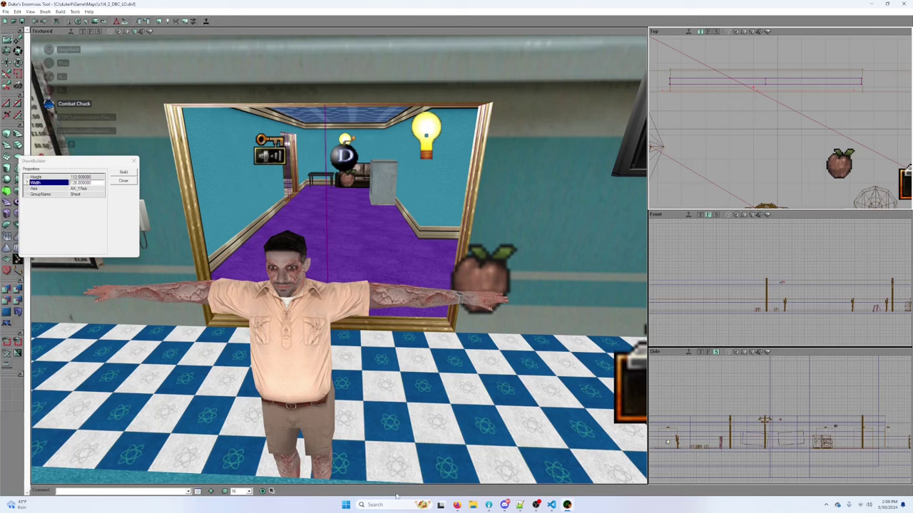
pyautogui.click(248, 491)
pyautogui.click(244, 449)
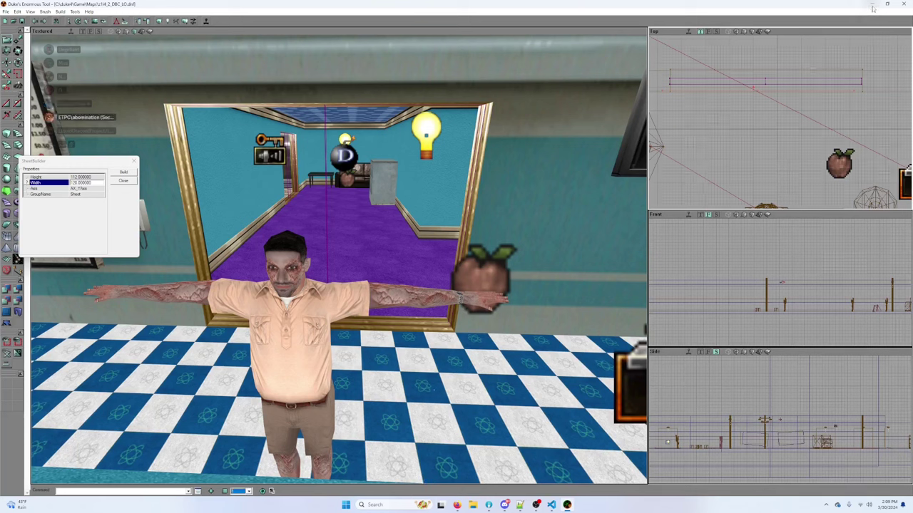
# Step: Examine both ends of the gold-framed opening closely in the plan view to check its width against the grid
pyautogui.click(706, 81)
pyautogui.moveTo(706, 80)
pyautogui.mouseDown()
pyautogui.moveTo(790, 80)
pyautogui.moveTo(805, 102)
pyautogui.moveTo(741, 90)
pyautogui.moveTo(657, 94)
pyautogui.mouseUp()
pyautogui.scroll(3, 779, 80)
pyautogui.moveTo(871, 112); pyautogui.dragTo(722, 117)
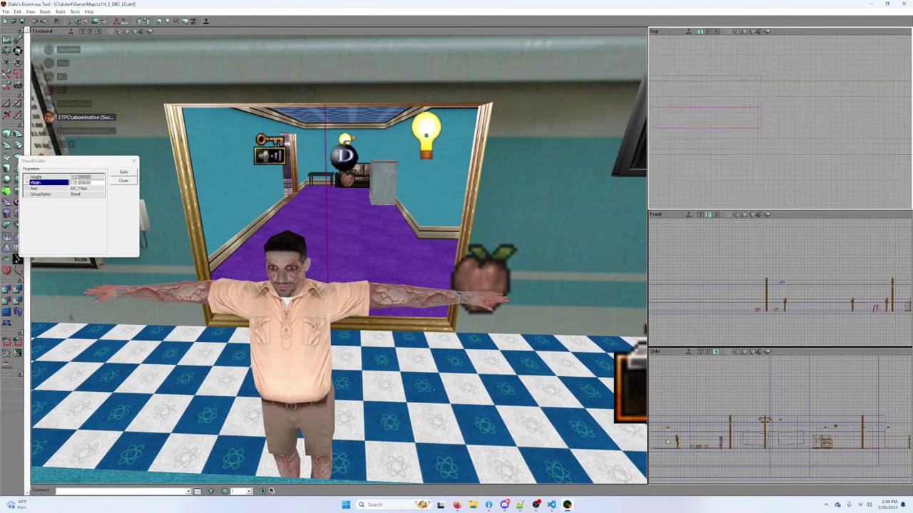
pyautogui.click(761, 93)
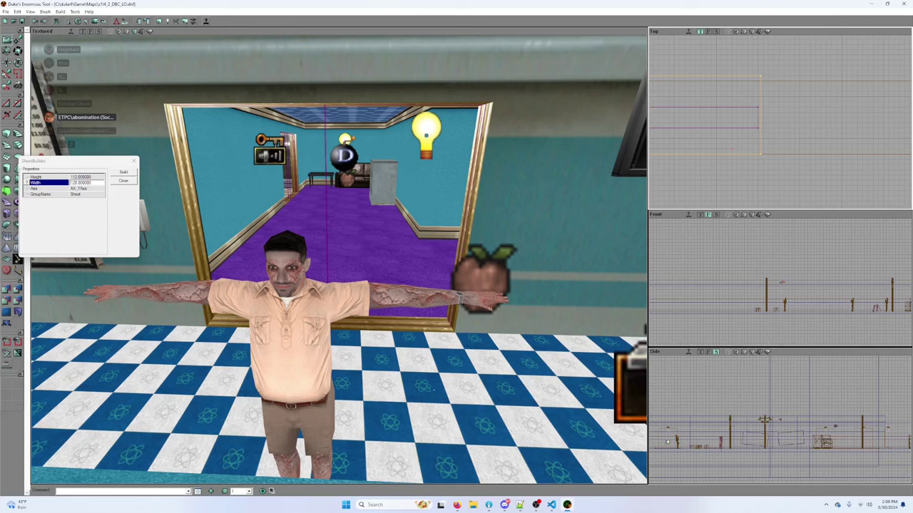
pyautogui.moveTo(663, 76)
pyautogui.mouseDown()
pyautogui.moveTo(783, 98)
pyautogui.moveTo(771, 115)
pyautogui.mouseUp()
pyautogui.rightClick(768, 103)
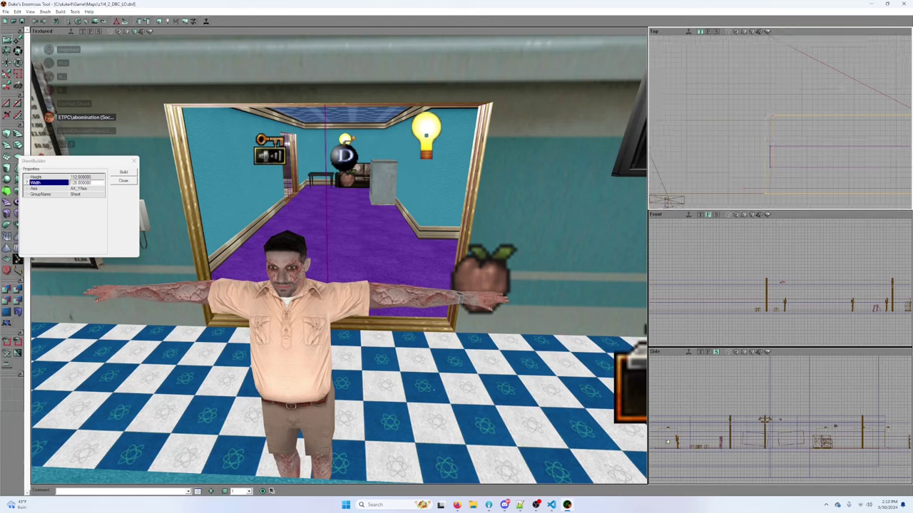
pyautogui.moveTo(823, 120)
pyautogui.mouseDown()
pyautogui.moveTo(741, 108)
pyautogui.moveTo(780, 133)
pyautogui.moveTo(734, 153)
pyautogui.moveTo(721, 176)
pyautogui.moveTo(791, 165)
pyautogui.mouseUp()
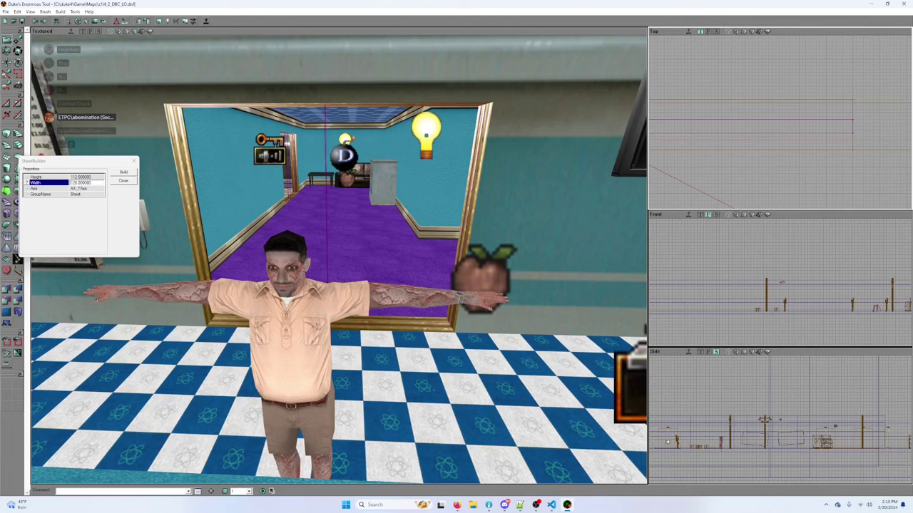
# Step: Examine the sheet brush's alignment with the framed opening to the purple-carpeted room in the 3D and orthographic views
pyautogui.moveTo(742, 132); pyautogui.dragTo(827, 119)
pyautogui.moveTo(338, 258)
pyautogui.mouseDown()
pyautogui.moveTo(338, 328)
pyautogui.moveTo(339, 214)
pyautogui.moveTo(339, 317)
pyautogui.moveTo(339, 264)
pyautogui.mouseUp()
pyautogui.moveTo(282, 258); pyautogui.dragTo(282, 258)
pyautogui.moveTo(703, 312); pyautogui.dragTo(703, 271)
pyautogui.moveTo(706, 329); pyautogui.dragTo(714, 332)
pyautogui.moveTo(717, 396); pyautogui.dragTo(717, 362)
pyautogui.scroll(6, 779, 413)
pyautogui.scroll(6, 780, 419)
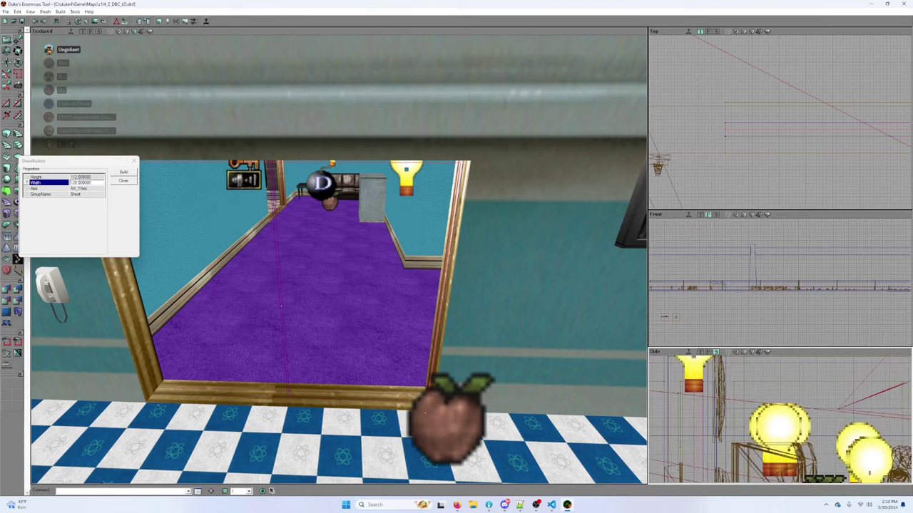
pyautogui.moveTo(780, 419); pyautogui.dragTo(768, 367)
pyautogui.scroll(-3, 780, 420)
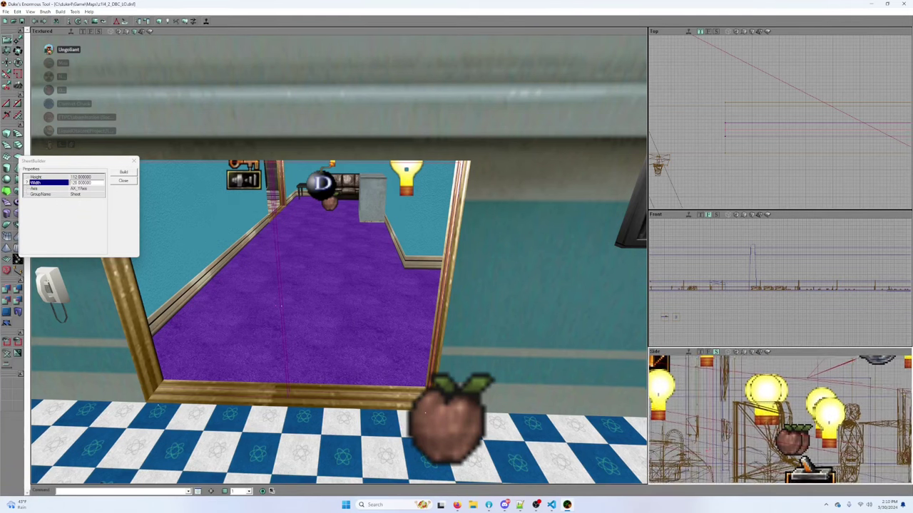
pyautogui.moveTo(780, 419); pyautogui.dragTo(755, 465)
pyautogui.scroll(5, 734, 330)
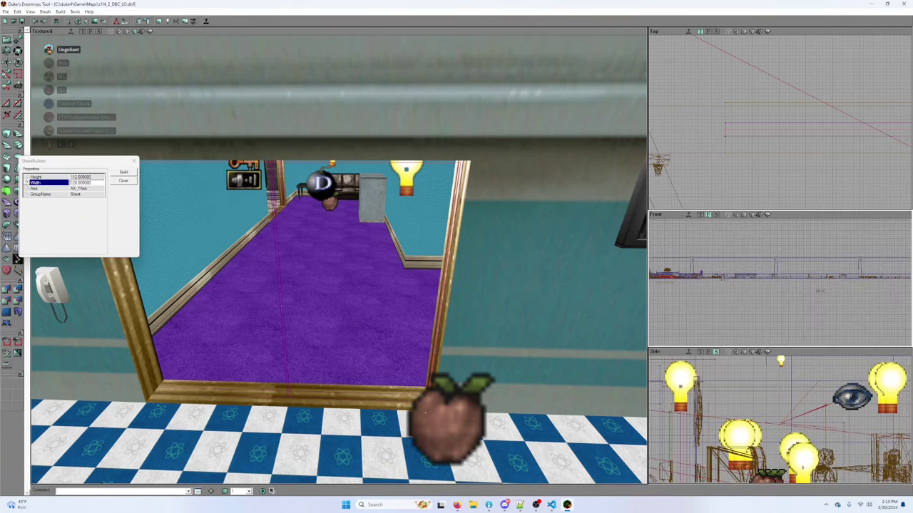
pyautogui.scroll(5, 884, 340)
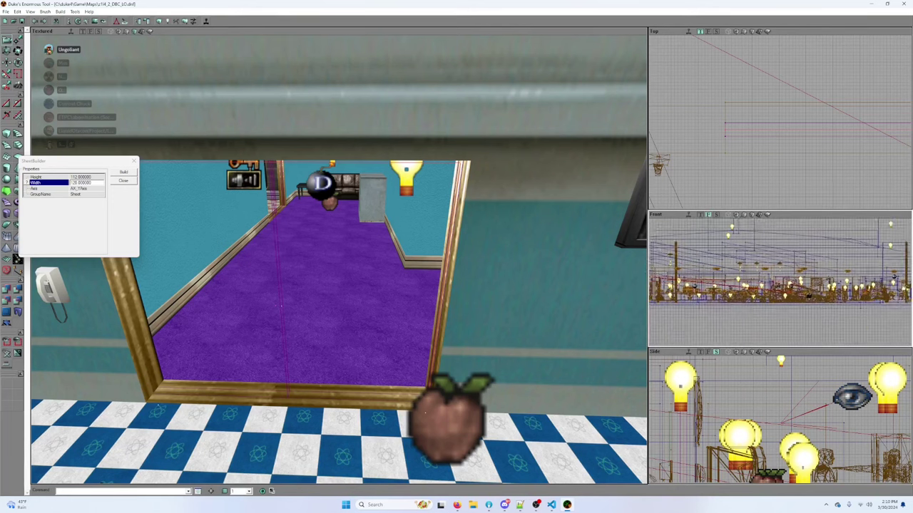
pyautogui.scroll(3, 884, 341)
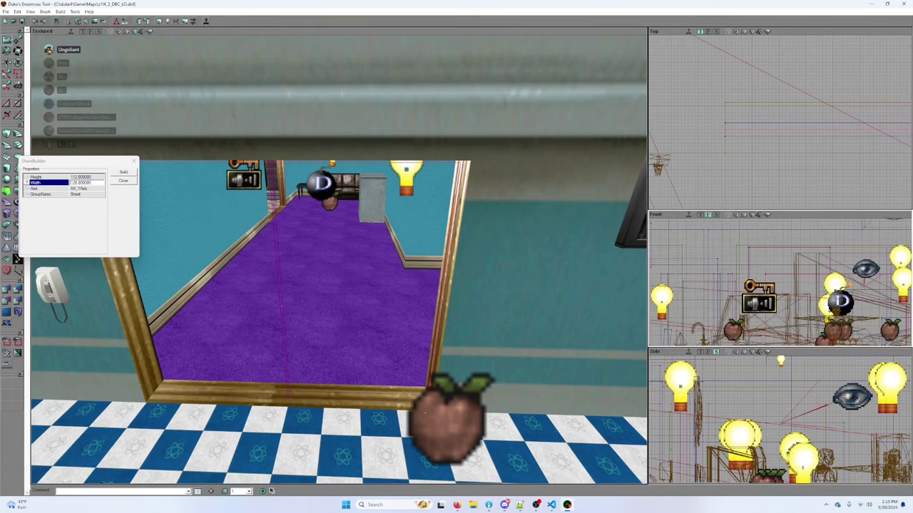
pyautogui.scroll(4, 884, 341)
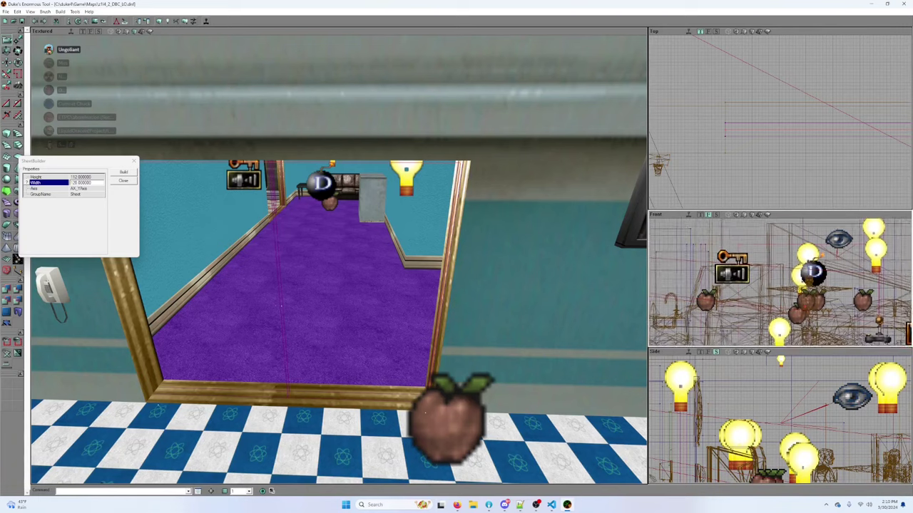
pyautogui.moveTo(447, 228)
pyautogui.mouseDown()
pyautogui.moveTo(446, 299)
pyautogui.moveTo(449, 232)
pyautogui.mouseUp()
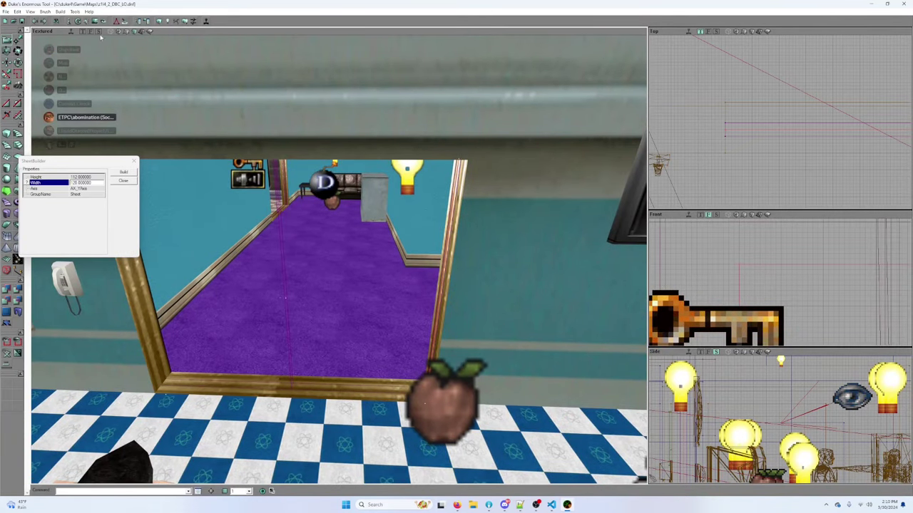
# Step: Open the texture browser beside the framed opening and browse the groups of the m_generic package
pyautogui.click(94, 21)
pyautogui.moveTo(156, 154); pyautogui.dragTo(616, 57)
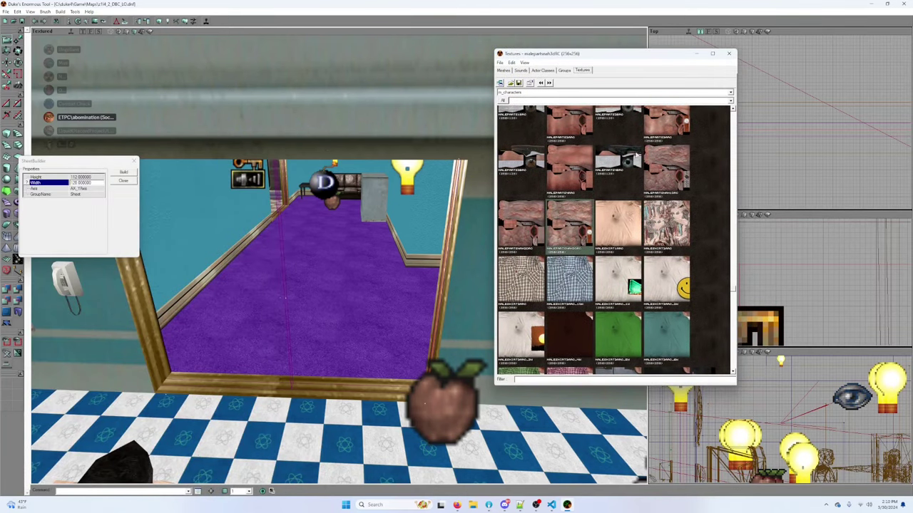
pyautogui.click(561, 92)
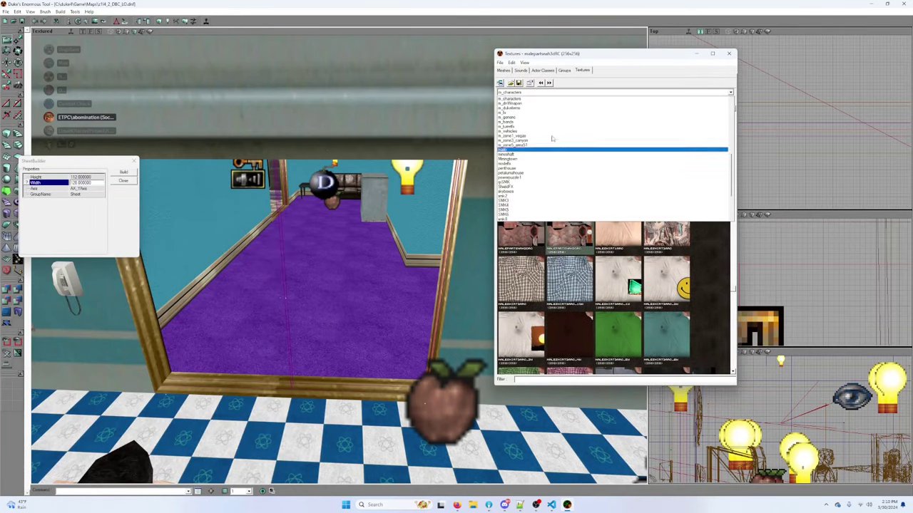
pyautogui.scroll(-2, 538, 173)
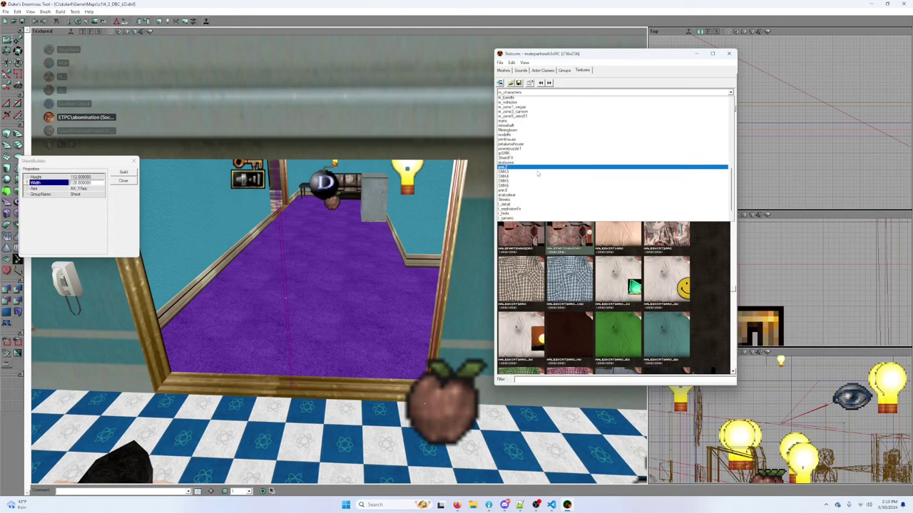
pyautogui.scroll(-2, 537, 173)
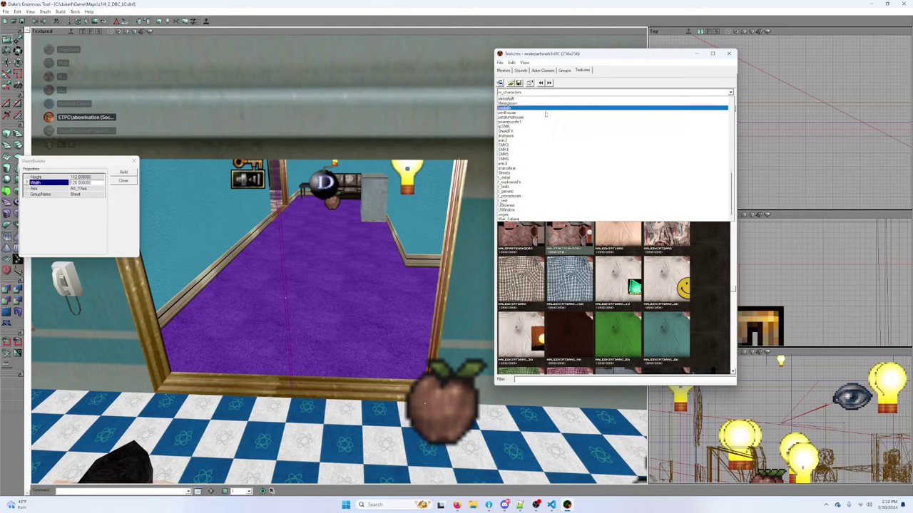
pyautogui.scroll(6, 542, 113)
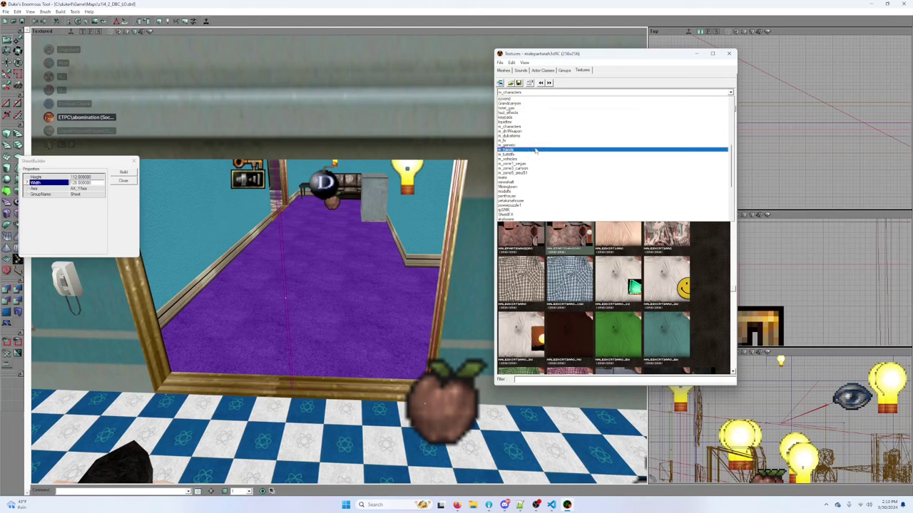
pyautogui.click(536, 148)
pyautogui.click(556, 102)
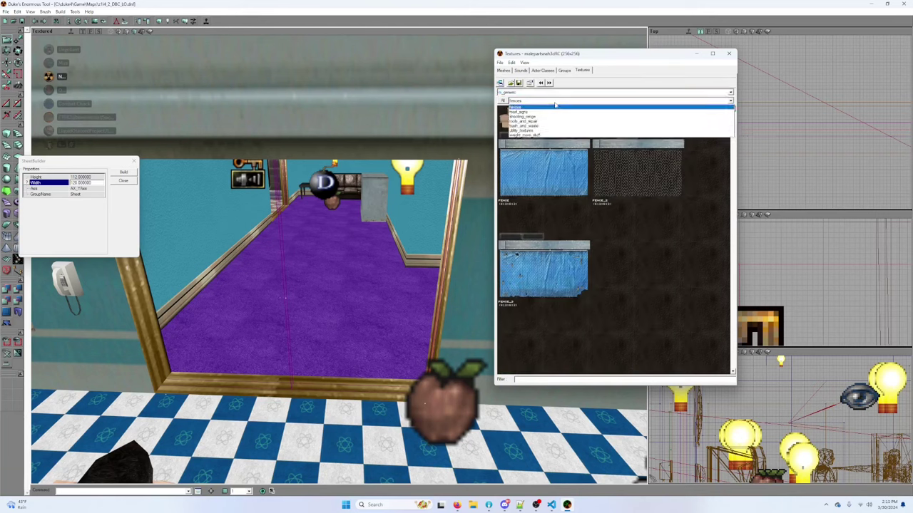
pyautogui.click(557, 100)
# Step: Select the ZonePortalGFX texture from the EditorGFX group of the t_generic package
pyautogui.click(556, 93)
pyautogui.scroll(-3, 554, 181)
pyautogui.scroll(-2, 553, 189)
pyautogui.scroll(2, 558, 141)
pyautogui.scroll(-2, 548, 181)
pyautogui.click(536, 191)
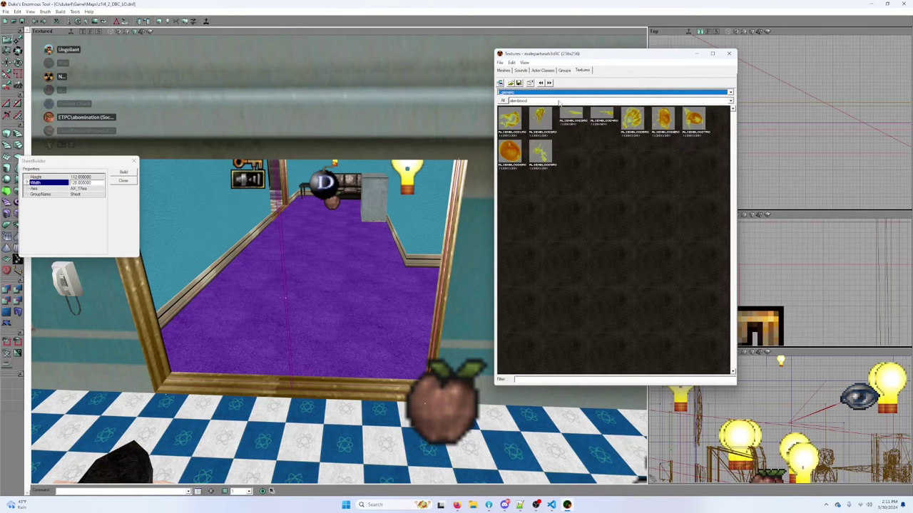
pyautogui.click(560, 101)
pyautogui.click(536, 197)
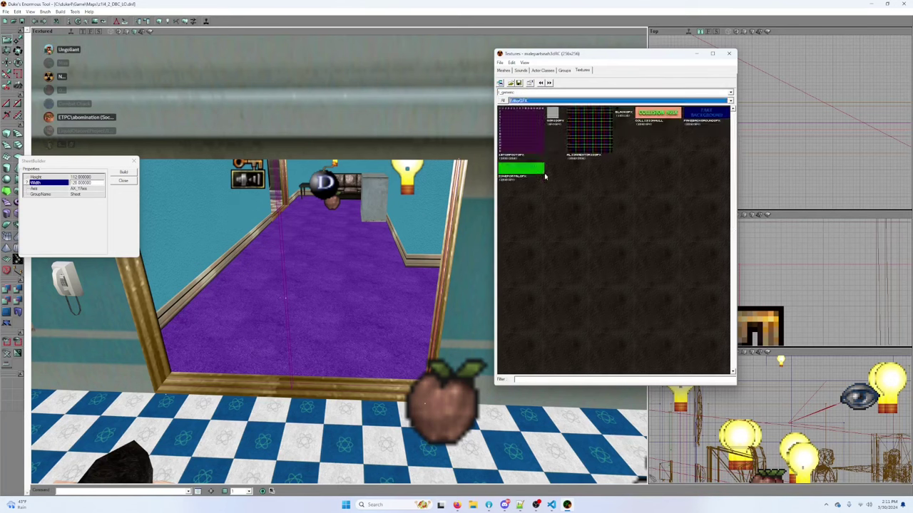
pyautogui.click(520, 171)
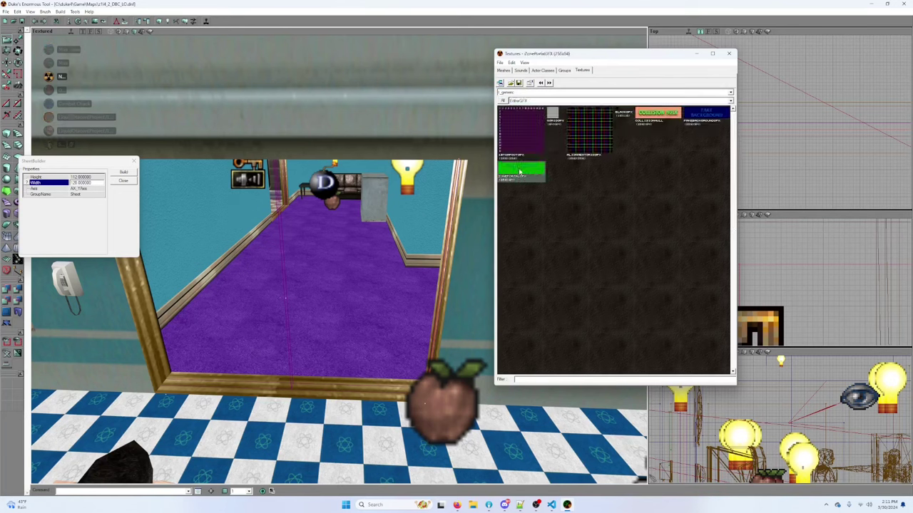
# Step: Add the sheet in the purple-carpeted room's opening as a special brush with the Zone Portal prefab
pyautogui.click(6, 323)
pyautogui.click(39, 373)
pyautogui.click(462, 236)
pyautogui.click(447, 275)
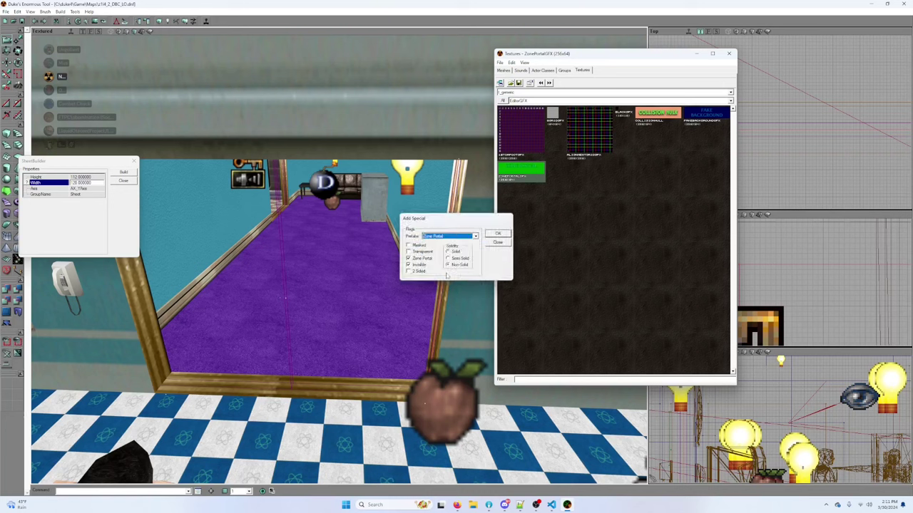
pyautogui.click(498, 234)
# Step: Move the sheet builder brush away from the finished portal and position it within the next opening's wall thickness in plan
pyautogui.moveTo(840, 155); pyautogui.dragTo(799, 139)
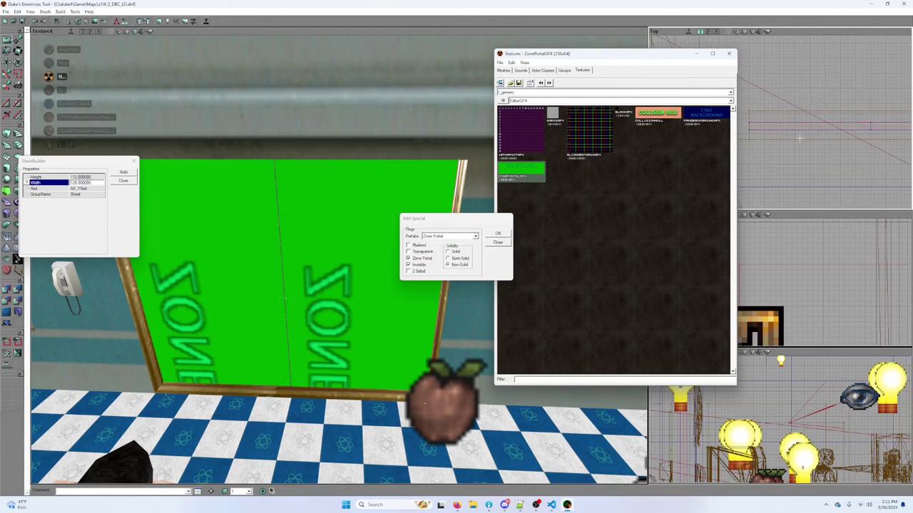
pyautogui.scroll(-3, 820, 128)
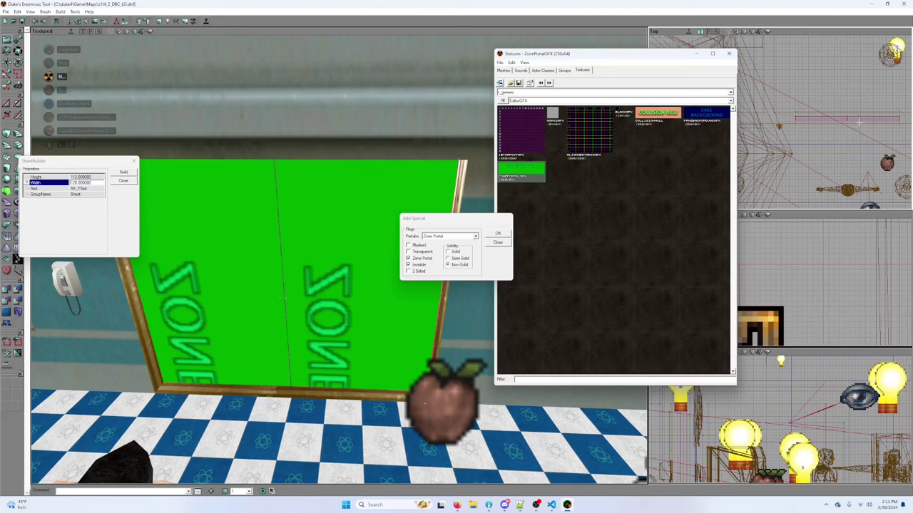
pyautogui.moveTo(862, 127)
pyautogui.mouseDown()
pyautogui.moveTo(836, 128)
pyautogui.moveTo(854, 124)
pyautogui.mouseUp()
pyautogui.scroll(5, 825, 122)
pyautogui.moveTo(767, 142); pyautogui.dragTo(844, 130)
pyautogui.moveTo(782, 144); pyautogui.dragTo(782, 143)
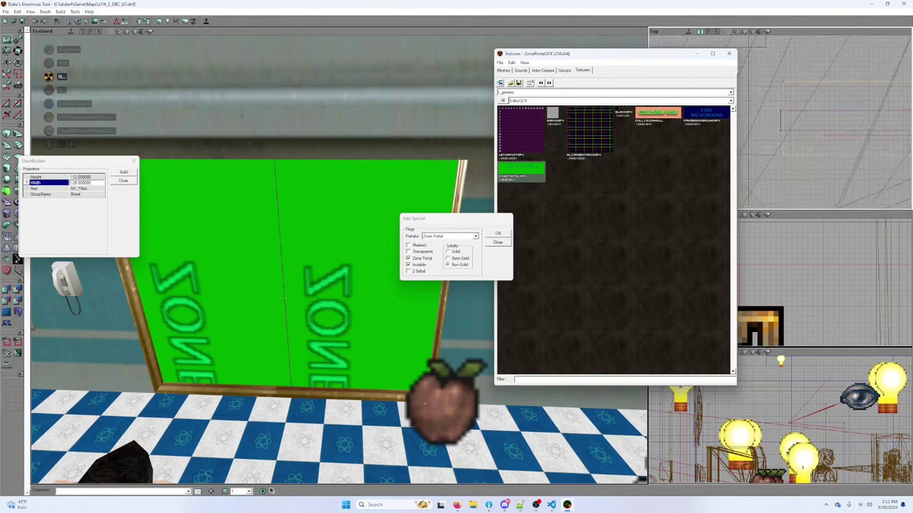
pyautogui.scroll(4, 780, 121)
pyautogui.moveTo(780, 121); pyautogui.dragTo(798, 158)
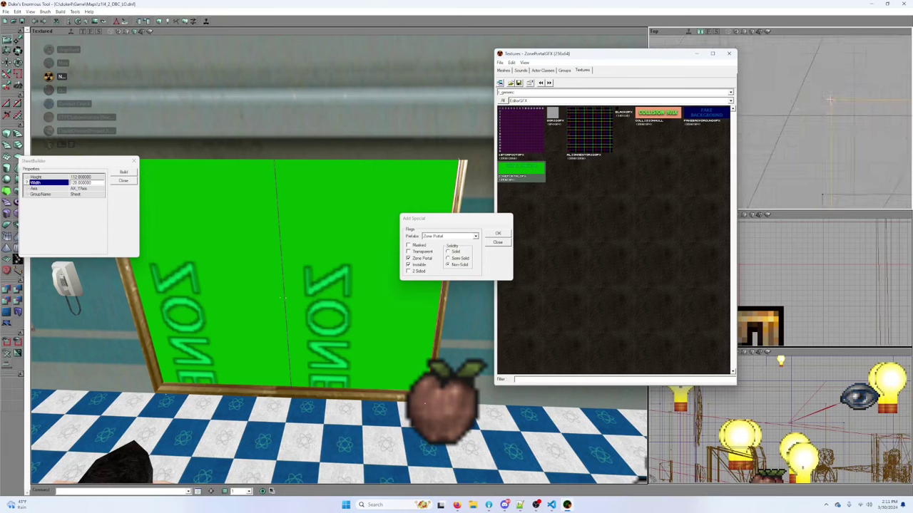
pyautogui.moveTo(825, 122); pyautogui.dragTo(790, 118)
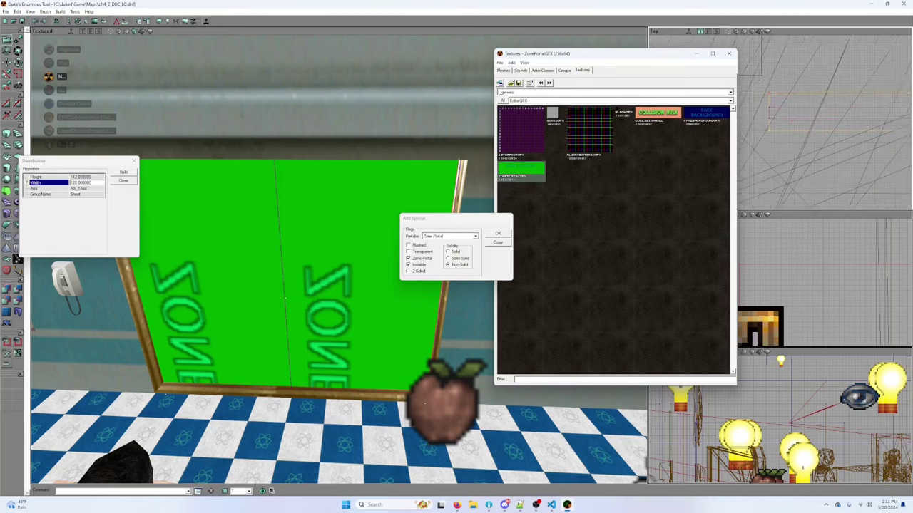
pyautogui.scroll(-3, 824, 122)
pyautogui.press('Delete')
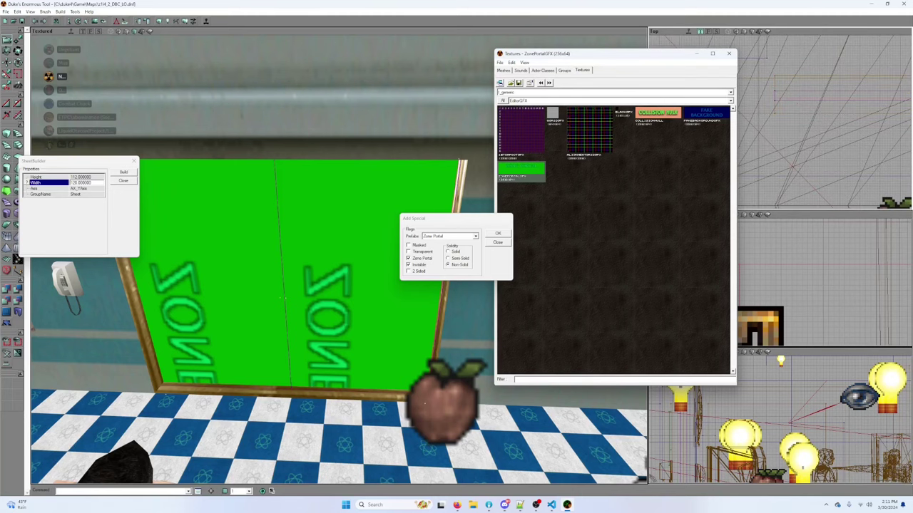
# Step: Add the sheet in the framed kitchen opening as a Zone Portal brush and close the texture browser
pyautogui.moveTo(476, 175)
pyautogui.mouseDown()
pyautogui.moveTo(476, 235)
pyautogui.moveTo(399, 235)
pyautogui.moveTo(435, 200)
pyautogui.moveTo(428, 143)
pyautogui.moveTo(417, 199)
pyautogui.moveTo(370, 235)
pyautogui.moveTo(413, 192)
pyautogui.moveTo(489, 172)
pyautogui.mouseUp()
pyautogui.moveTo(445, 196); pyautogui.dragTo(445, 167)
pyautogui.moveTo(822, 103); pyautogui.dragTo(852, 131)
pyautogui.moveTo(801, 146); pyautogui.dragTo(890, 133)
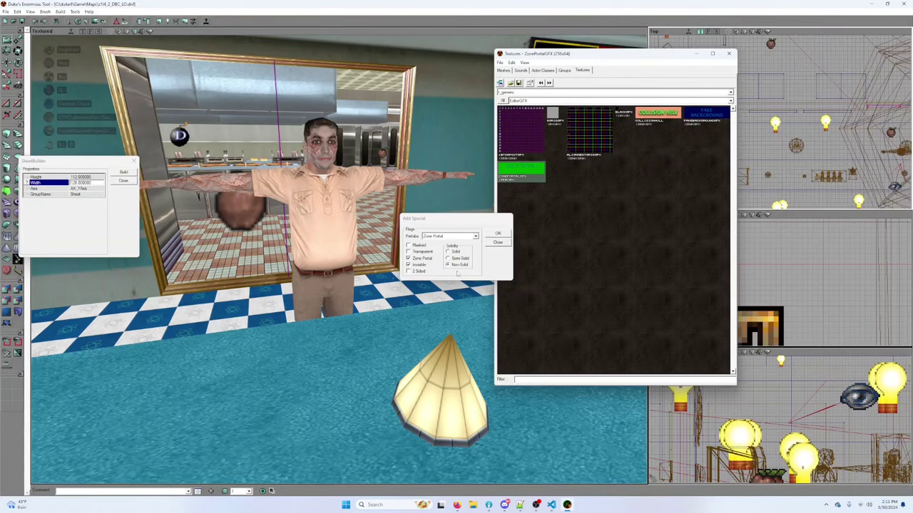
pyautogui.click(503, 234)
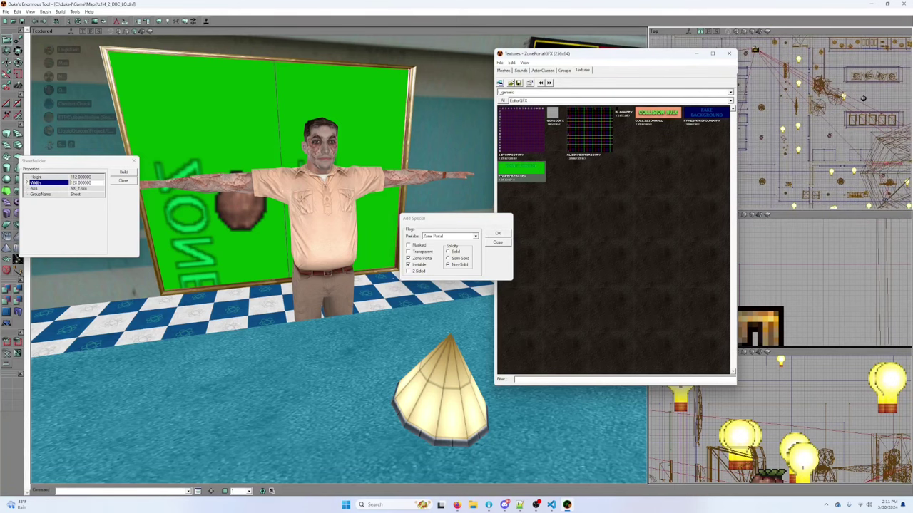
pyautogui.click(729, 54)
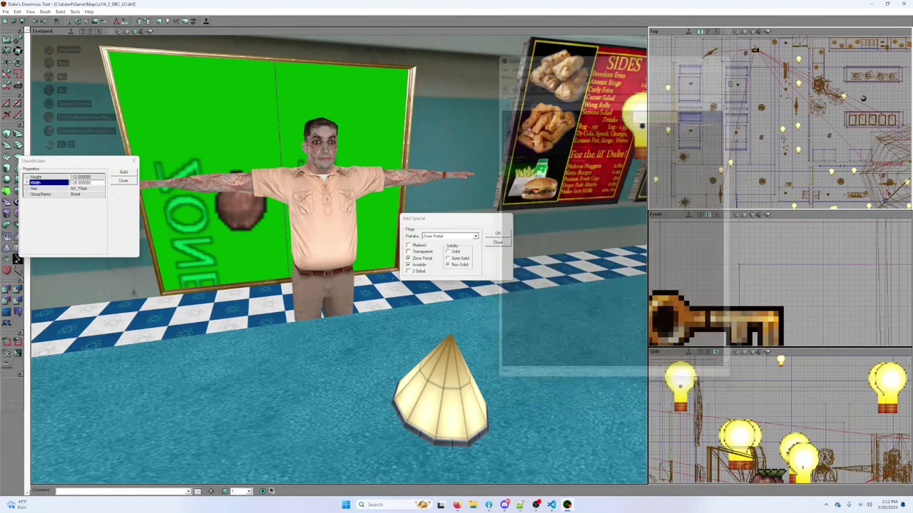
# Step: Duplicate the black case-icon actor in the plan view and place copies across the area beside the diner
pyautogui.moveTo(543, 162); pyautogui.dragTo(543, 235)
pyautogui.moveTo(339, 260); pyautogui.dragTo(467, 235, button='right')
pyautogui.moveTo(339, 260); pyautogui.dragTo(320, 306)
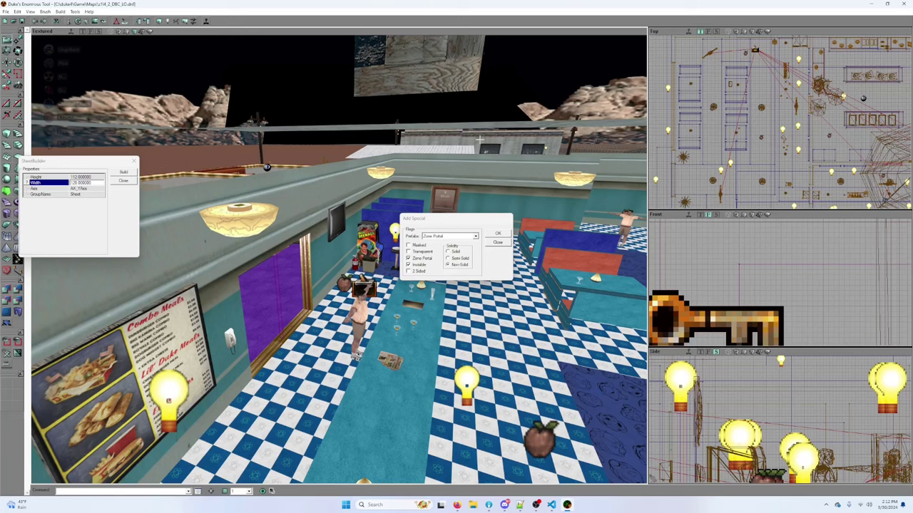
pyautogui.moveTo(757, 154); pyautogui.dragTo(906, 207)
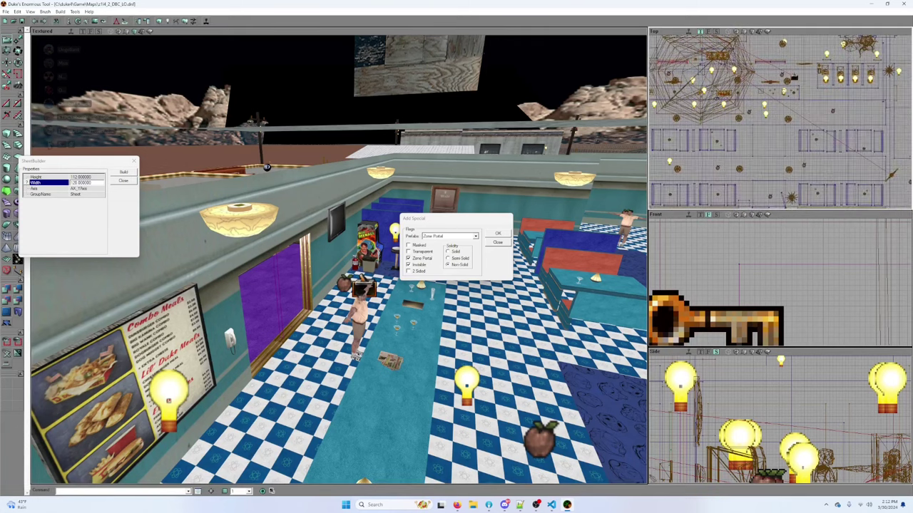
pyautogui.moveTo(778, 121); pyautogui.dragTo(800, 142)
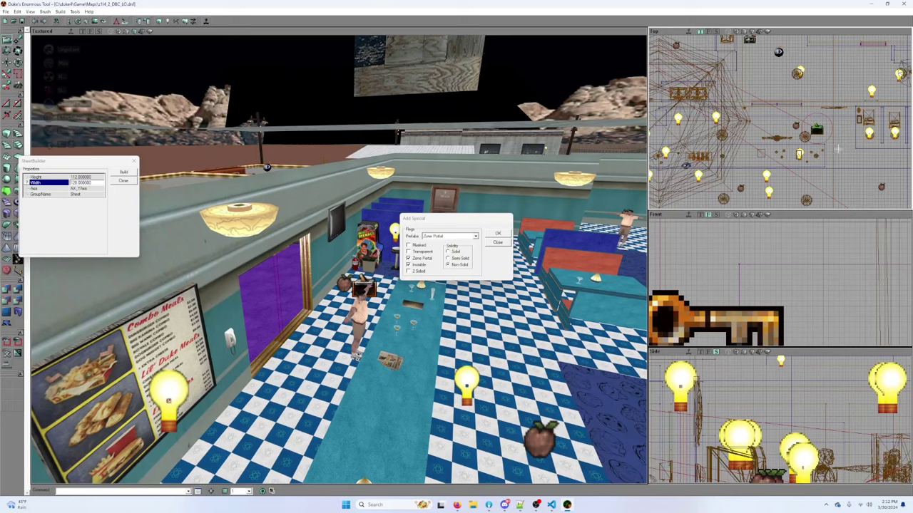
pyautogui.moveTo(832, 156); pyautogui.dragTo(905, 156)
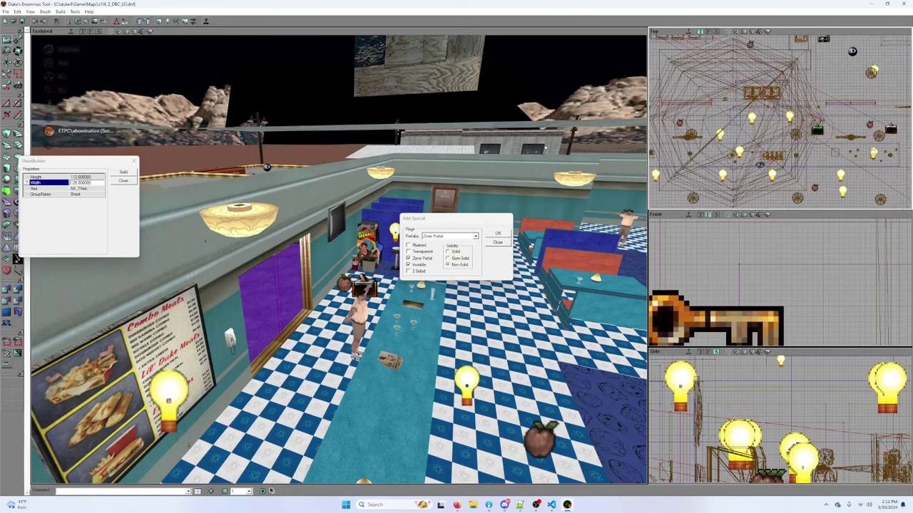
# Step: Place duplicated black case-icon trigger actors in a row along the tiled aisle behind the counter in the plan view
pyautogui.moveTo(849, 163)
pyautogui.keyDown('ctrl'); pyautogui.keyDown('shift'); pyautogui.mouseDown()
pyautogui.moveTo(829, 163)
pyautogui.moveTo(847, 162)
pyautogui.mouseUp(); pyautogui.keyUp('shift'); pyautogui.keyUp('ctrl')
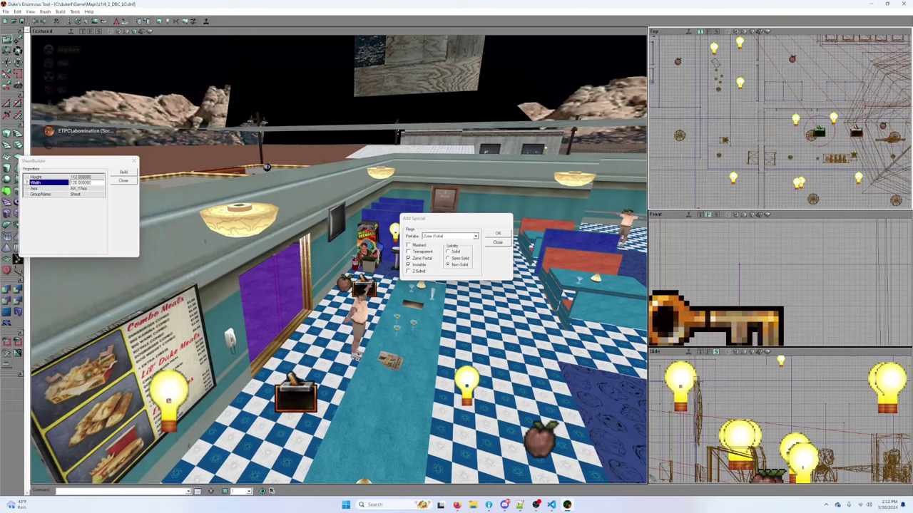
pyautogui.keyDown('ctrl'); pyautogui.keyDown('shift'); pyautogui.moveTo(880, 176); pyautogui.dragTo(855, 175); pyautogui.keyUp('shift'); pyautogui.keyUp('ctrl')
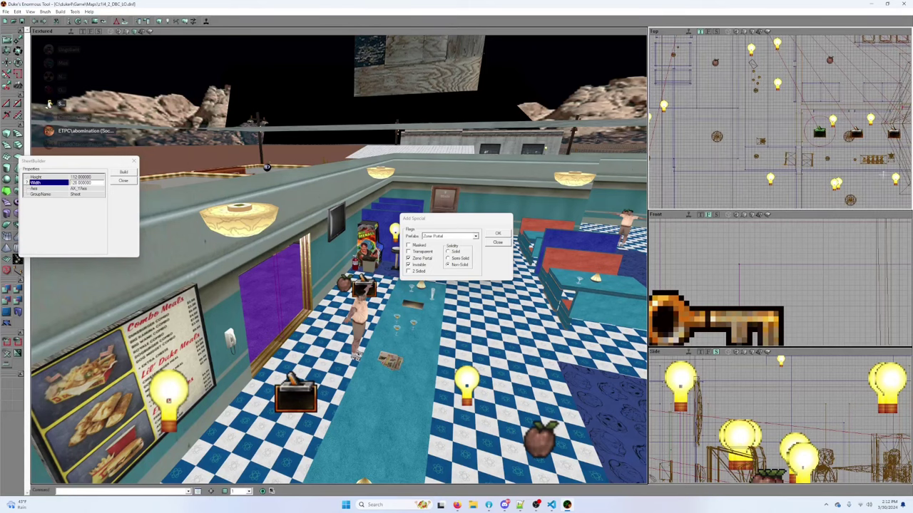
pyautogui.moveTo(882, 173); pyautogui.dragTo(902, 172, button='right')
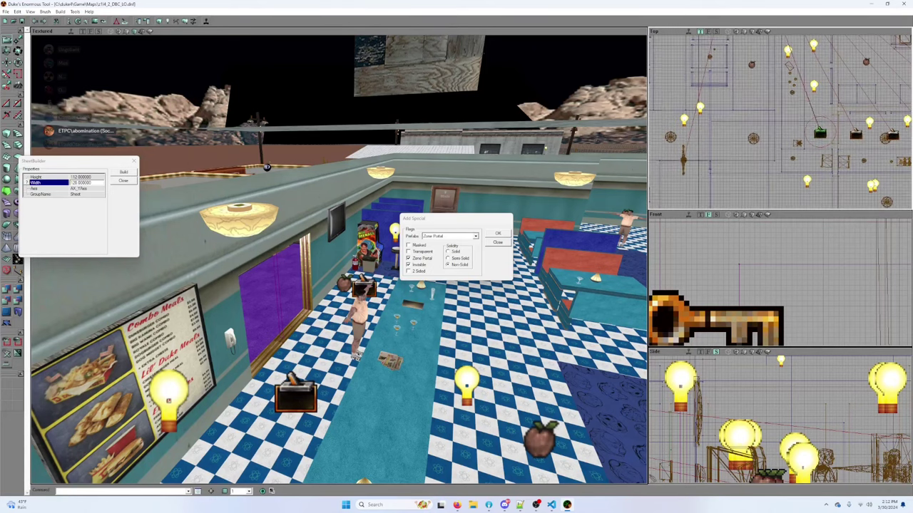
# Step: Continue the line of duplicated trigger actors at even spacing along the rest of the counter aisle in the plan view
pyautogui.moveTo(892, 175); pyautogui.dragTo(892, 179, button='right')
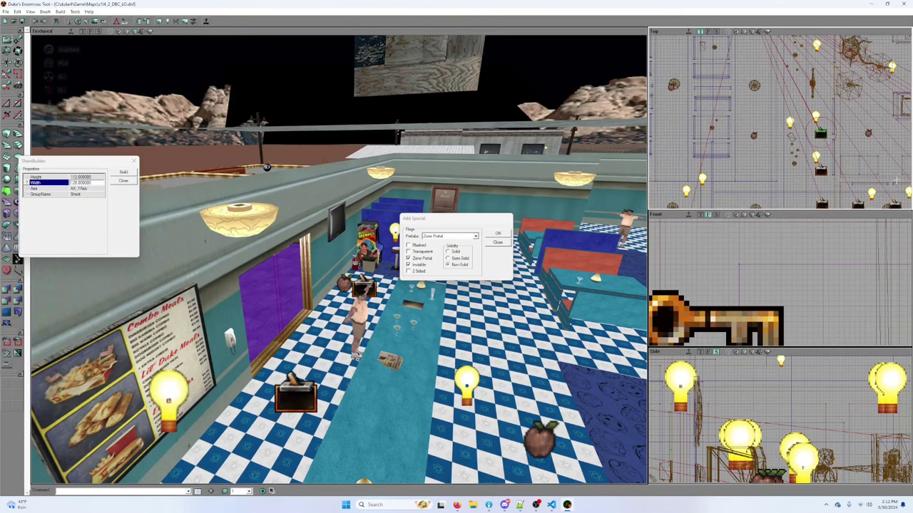
pyautogui.moveTo(885, 168); pyautogui.dragTo(885, 204, button='right')
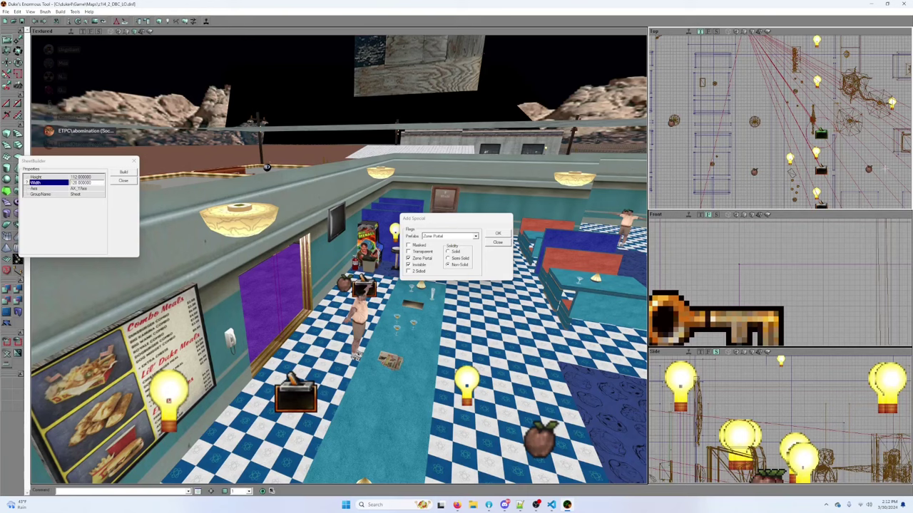
pyautogui.moveTo(885, 170); pyautogui.dragTo(885, 204, button='right')
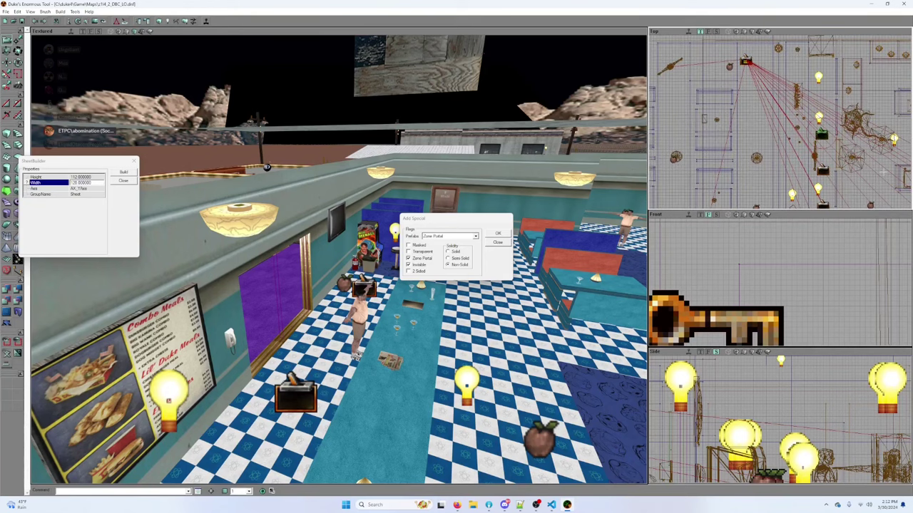
pyautogui.moveTo(883, 172); pyautogui.dragTo(882, 205, button='right')
pyautogui.moveTo(883, 173); pyautogui.dragTo(883, 201, button='right')
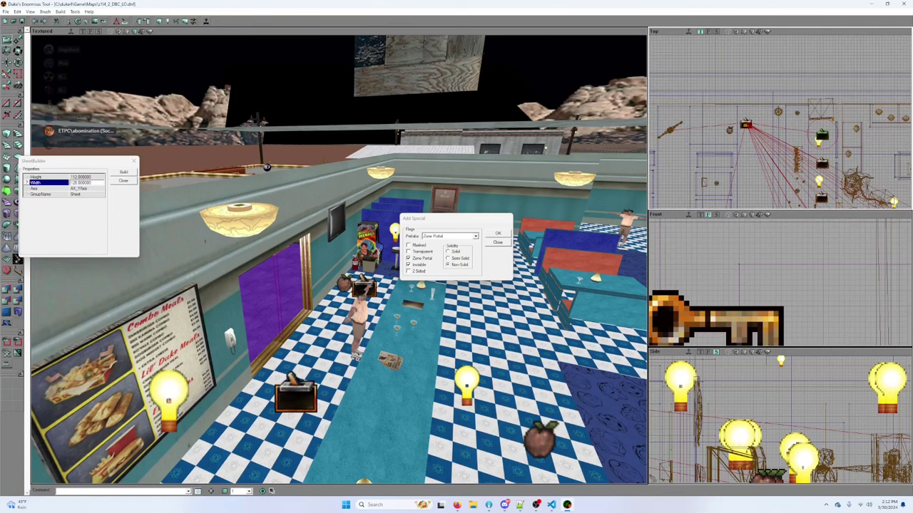
# Step: Close the special brush settings and check the Event name in the properties of a trigger behind the counter
pyautogui.click(503, 245)
pyautogui.moveTo(468, 282); pyautogui.dragTo(482, 243)
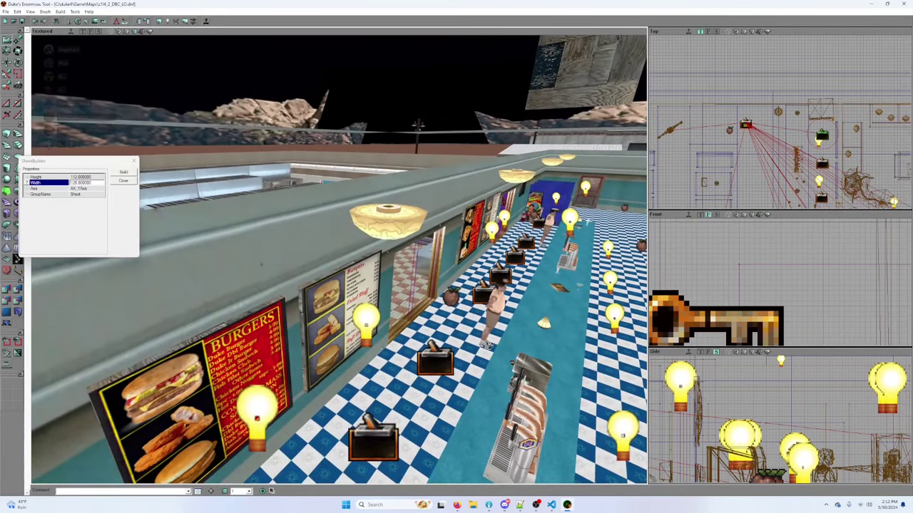
pyautogui.moveTo(482, 282); pyautogui.dragTo(428, 321, button='right')
pyautogui.click(518, 346)
pyautogui.rightClick(526, 347)
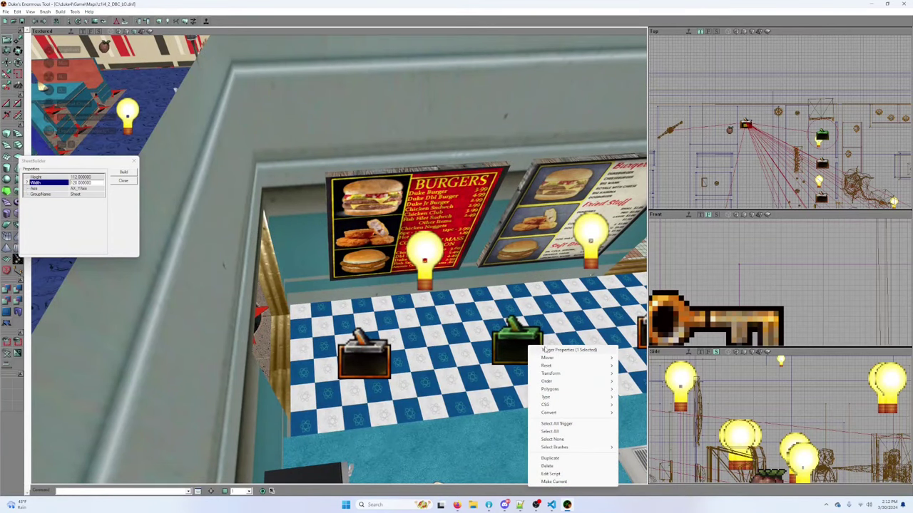
pyautogui.click(556, 351)
pyautogui.doubleClick(514, 93)
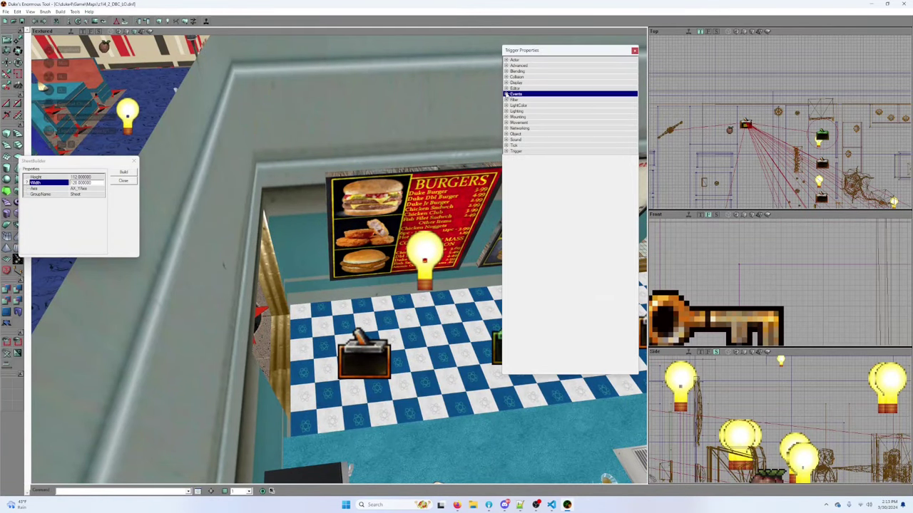
pyautogui.click(587, 100)
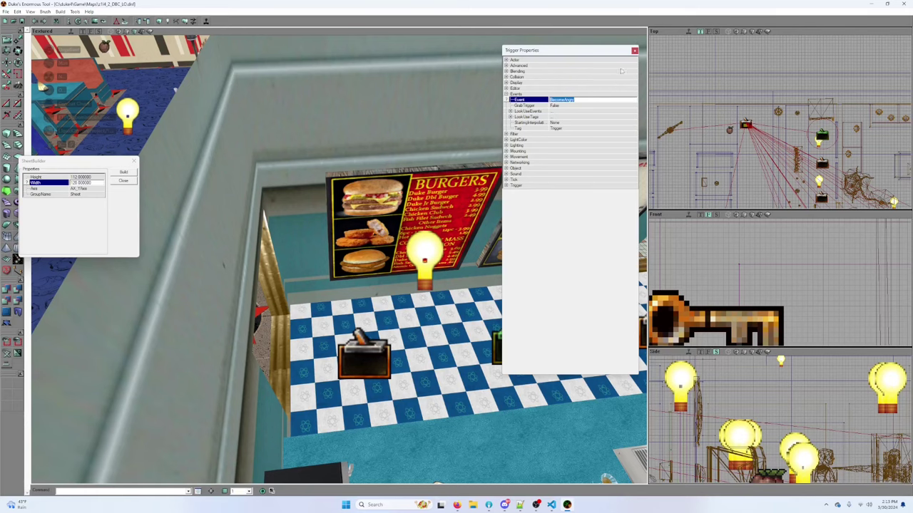
pyautogui.click(634, 50)
# Step: Show the 3D view as wireframe, select the portal sheet in the kitchen opening and open the selected brushes' properties
pyautogui.moveTo(330, 141); pyautogui.dragTo(399, 140, button='right')
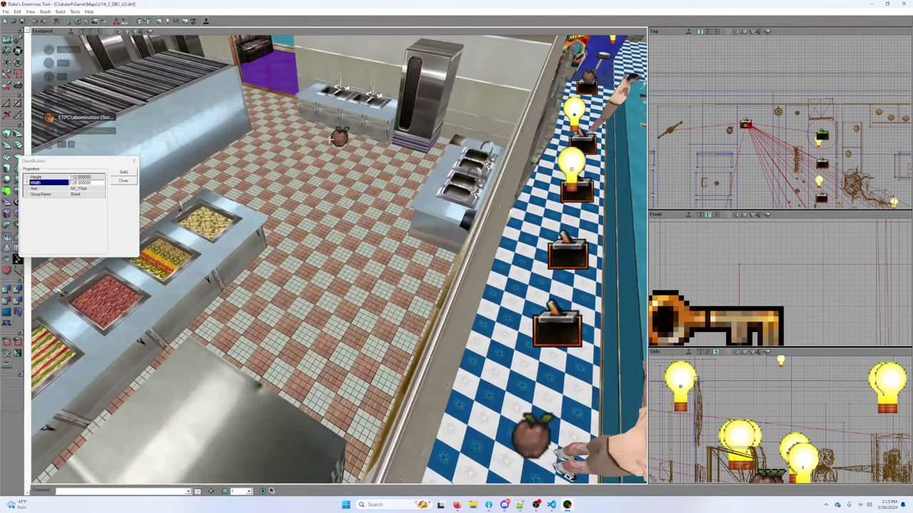
pyautogui.click(113, 32)
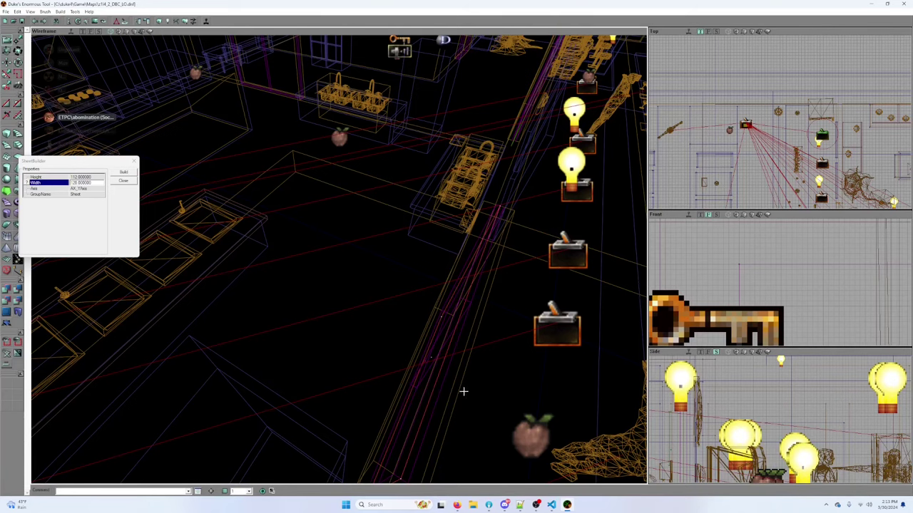
pyautogui.click(432, 391)
pyautogui.moveTo(437, 392); pyautogui.dragTo(452, 389)
pyautogui.click(484, 287)
pyautogui.rightClick(486, 286)
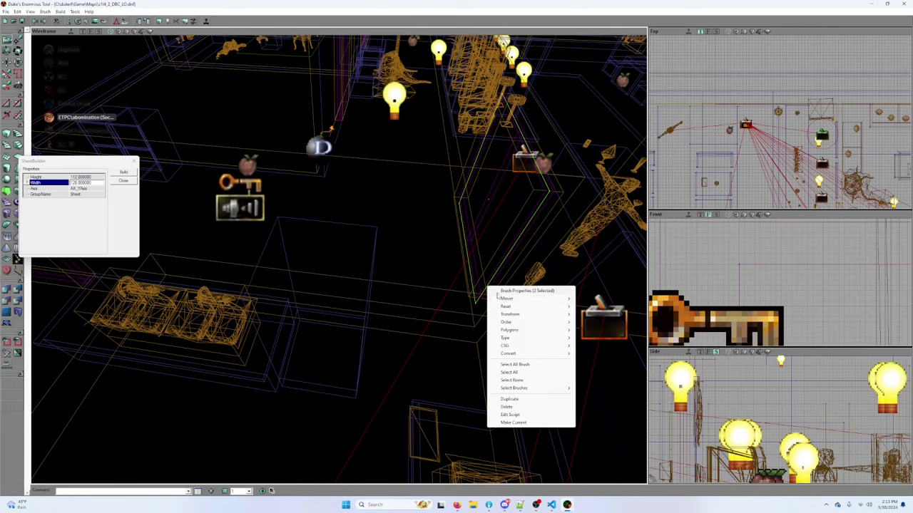
pyautogui.click(529, 292)
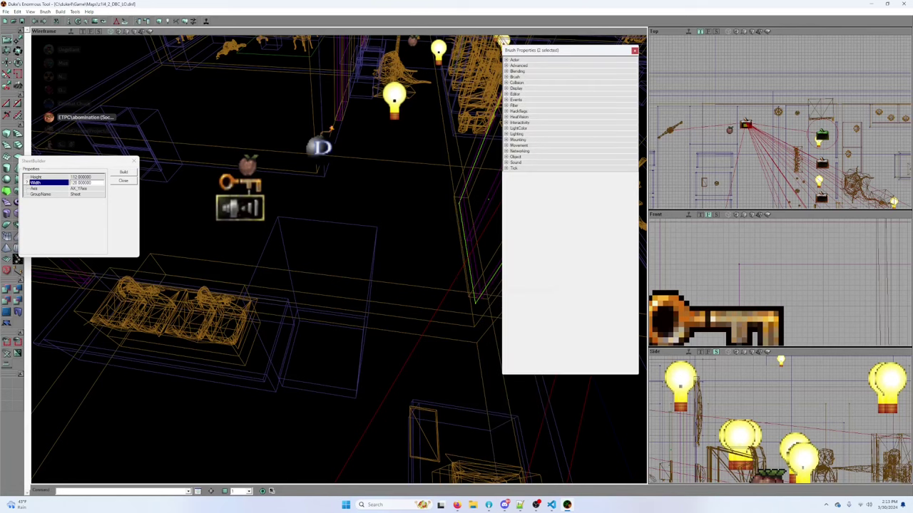
# Step: Examine the Events and Tick properties of the selected portal brushes
pyautogui.click(507, 99)
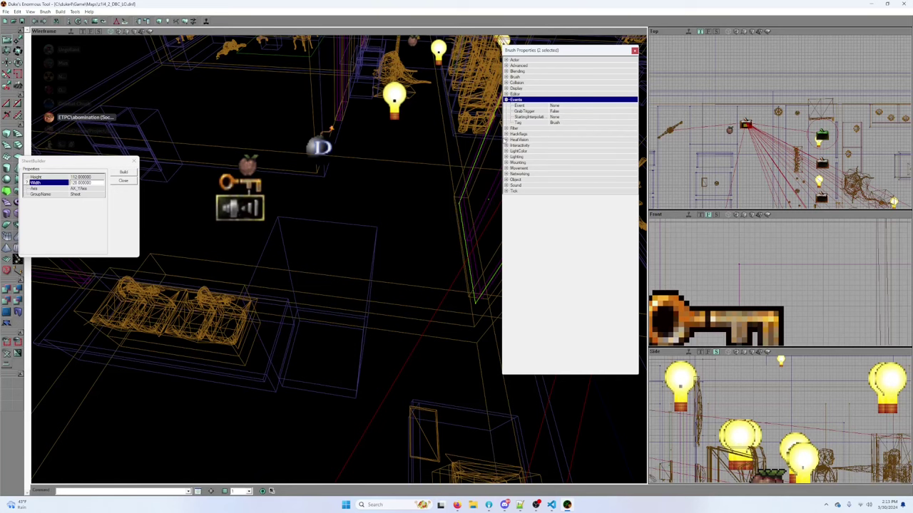
pyautogui.moveTo(286, 257); pyautogui.dragTo(320, 371)
pyautogui.press('Down')
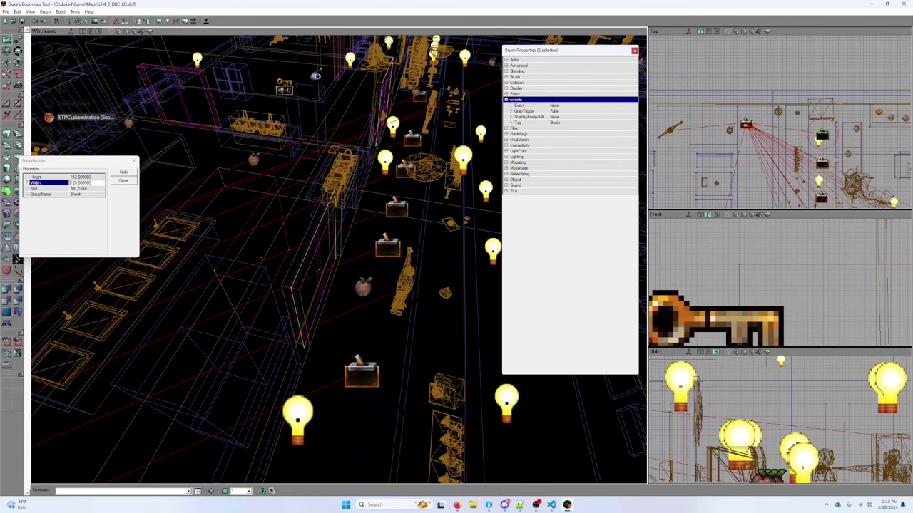
pyautogui.press('Down')
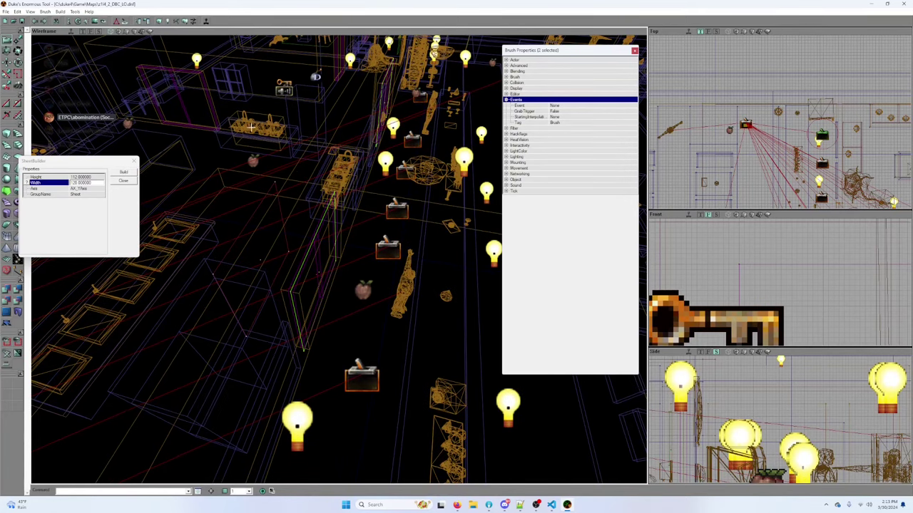
pyautogui.moveTo(804, 132); pyautogui.dragTo(783, 92)
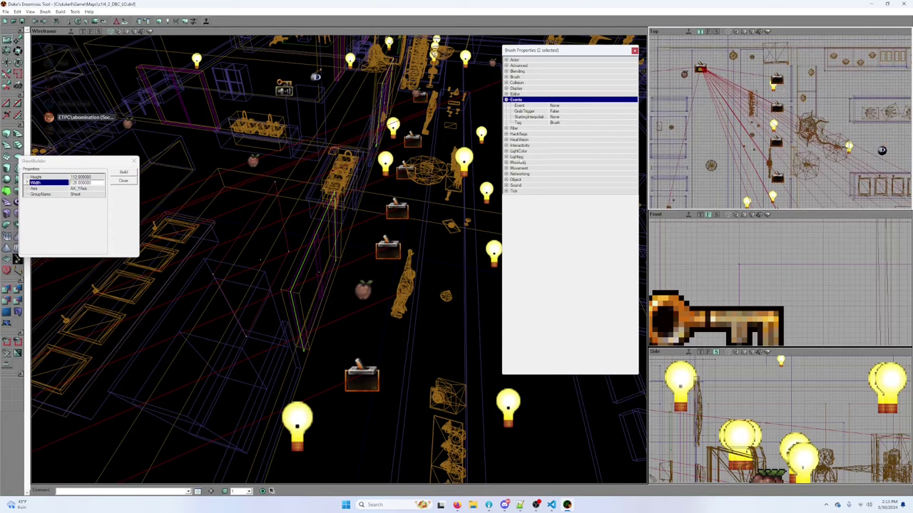
pyautogui.click(506, 191)
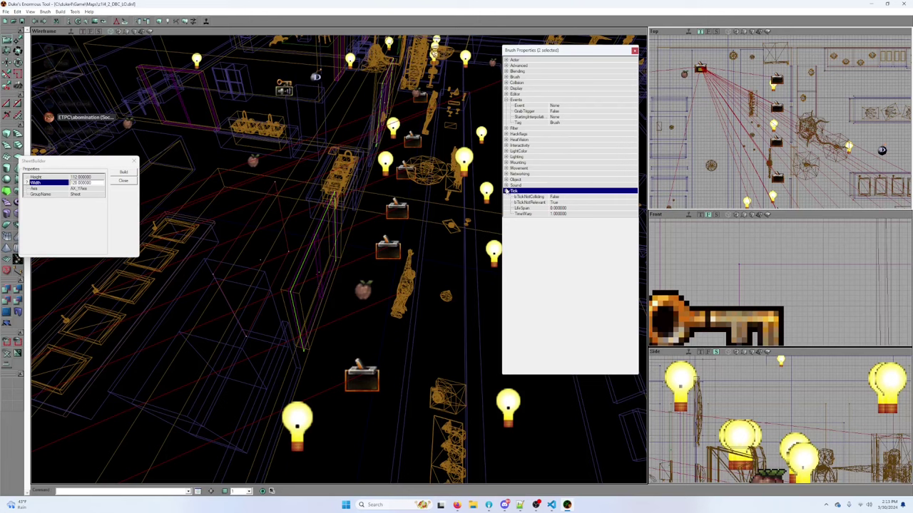
pyautogui.click(506, 191)
# Step: Open the actor class browser, look through the Pawn classes, and choose TriggerPortal among the InfoActor triggers
pyautogui.click(71, 22)
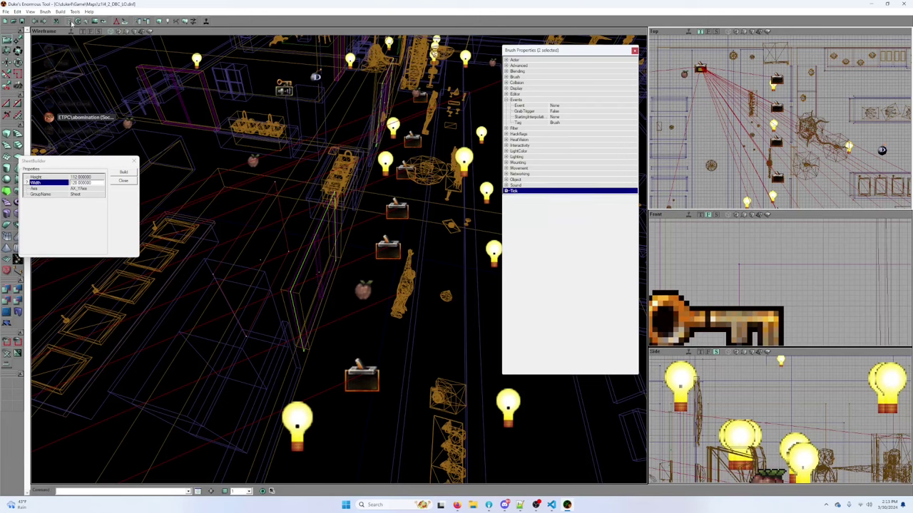
pyautogui.click(540, 92)
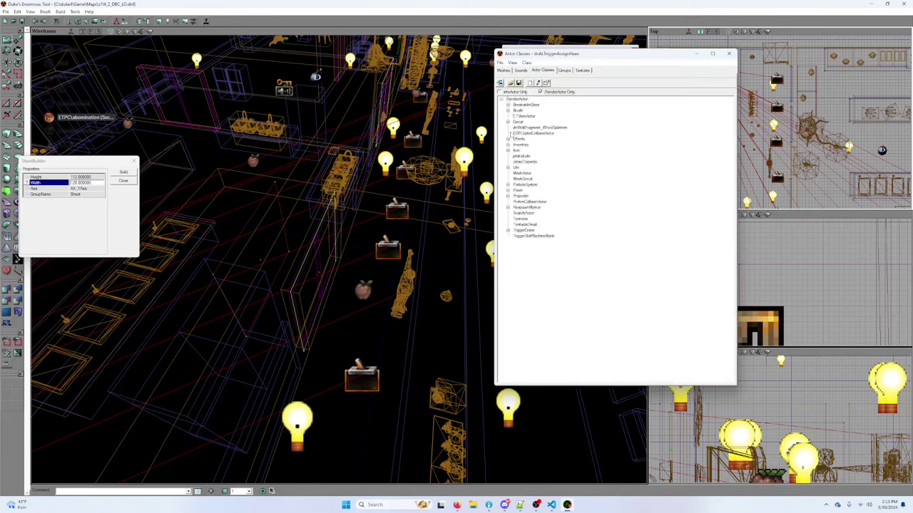
pyautogui.click(508, 190)
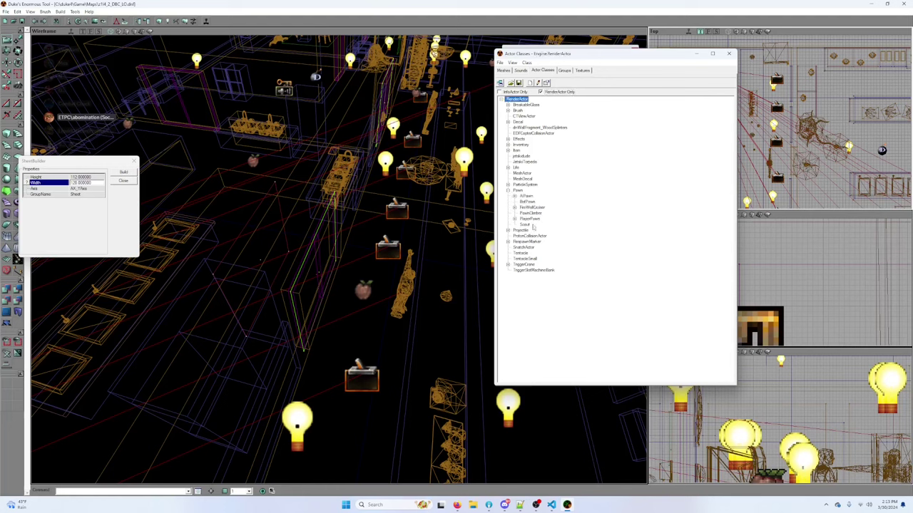
pyautogui.click(514, 219)
pyautogui.click(514, 219)
pyautogui.click(507, 191)
pyautogui.click(499, 92)
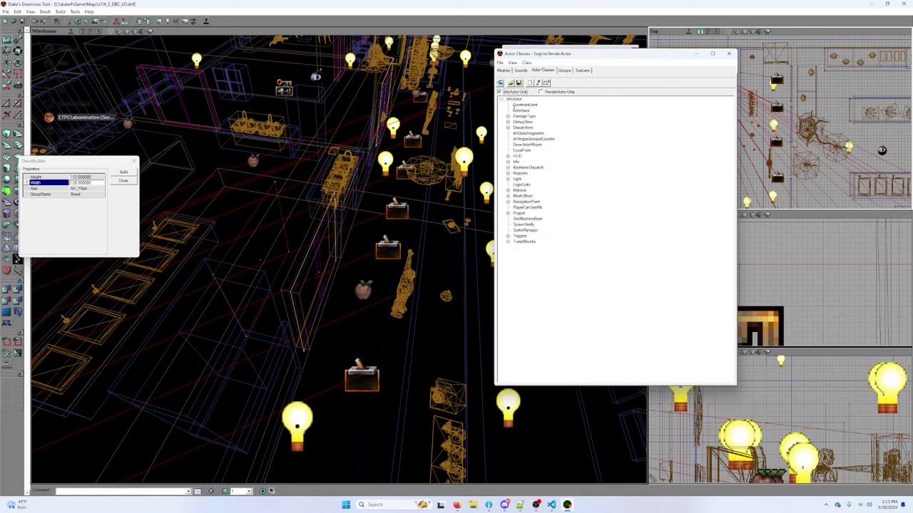
pyautogui.click(507, 236)
pyautogui.scroll(-10, 563, 290)
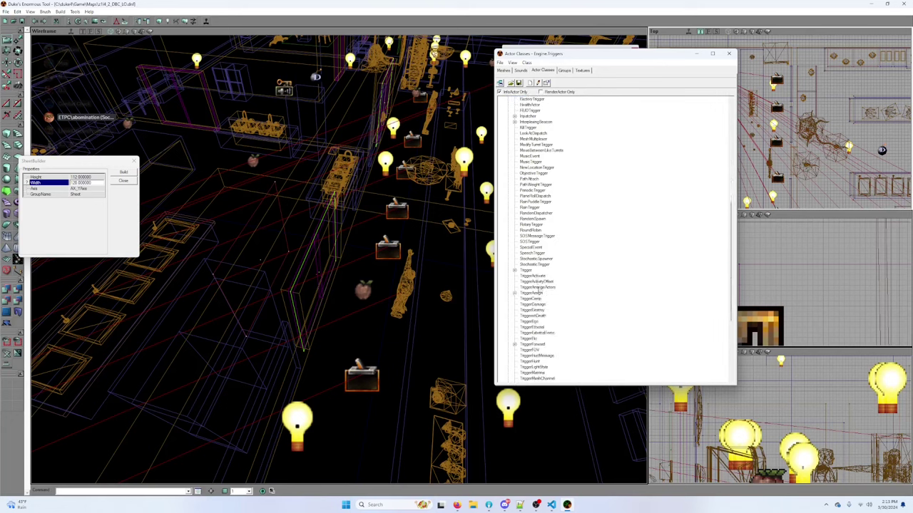
pyautogui.click(530, 270)
# Step: Add a TriggerPortal actor on the diner floor and examine its TriggerPortal properties
pyautogui.moveTo(462, 275); pyautogui.dragTo(491, 235)
pyautogui.rightClick(329, 352)
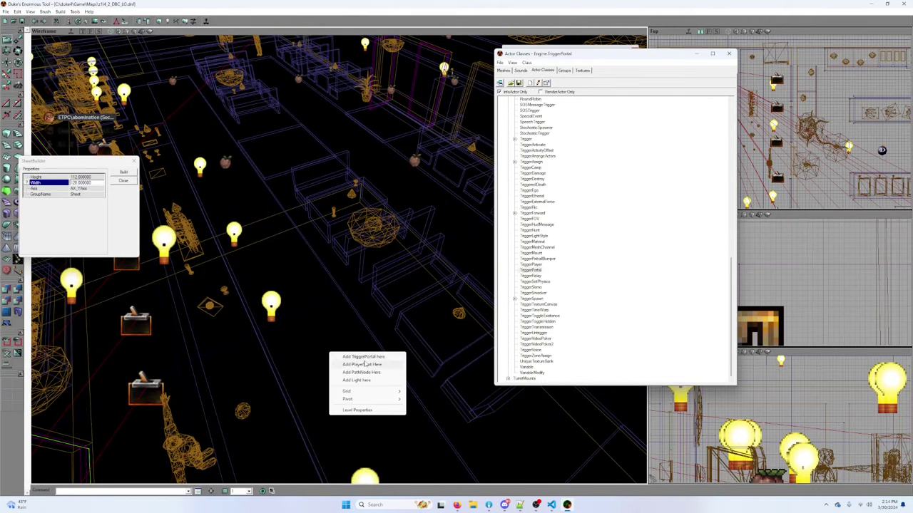
pyautogui.click(363, 356)
pyautogui.moveTo(342, 340); pyautogui.dragTo(304, 243)
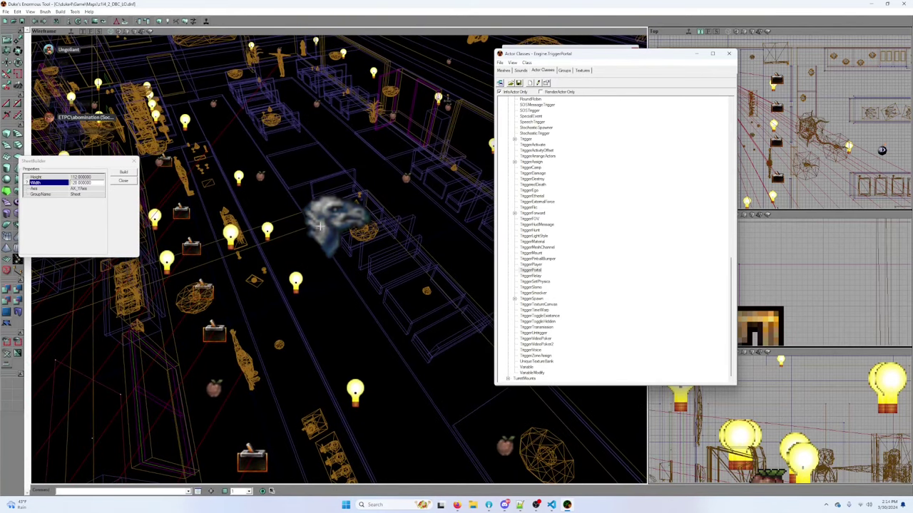
pyautogui.click(320, 226)
pyautogui.moveTo(564, 57); pyautogui.dragTo(709, 82)
pyautogui.doubleClick(519, 174)
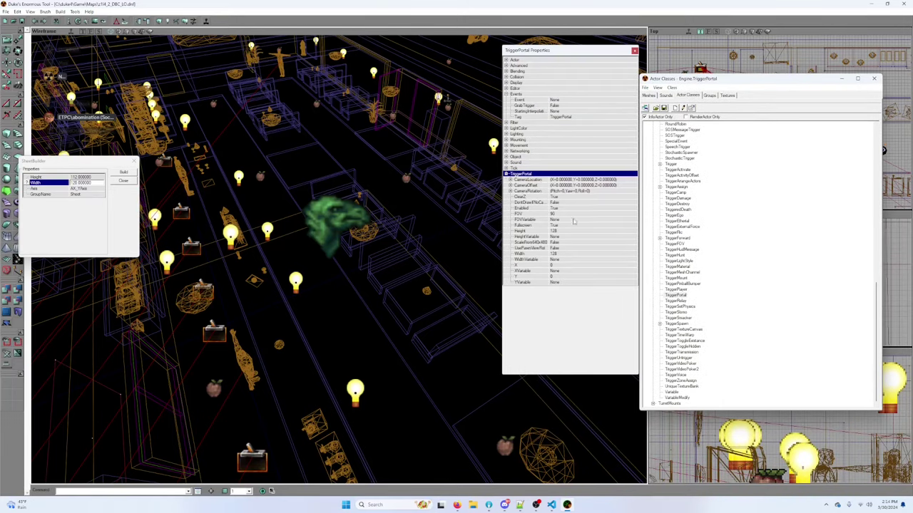
pyautogui.moveTo(483, 231); pyautogui.dragTo(445, 243)
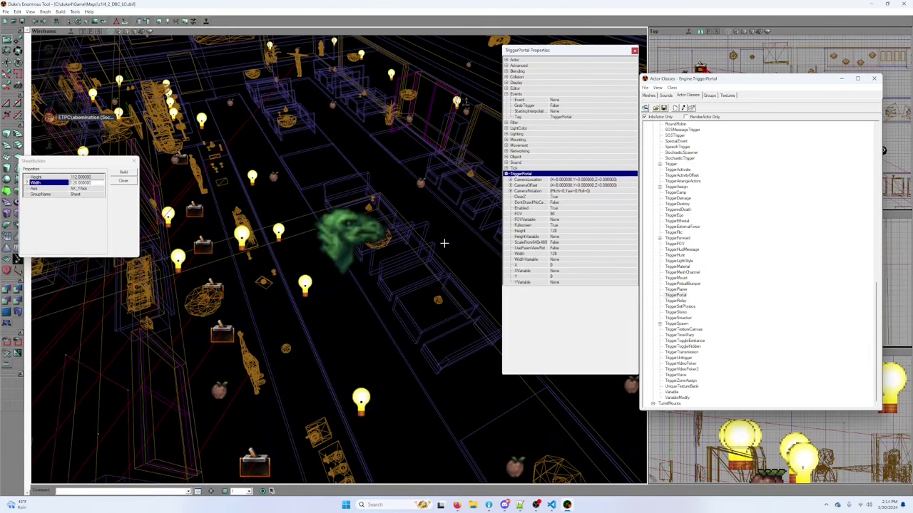
# Step: Delete the TriggerPortal actor and close the class browser and the properties window
pyautogui.press('Delete')
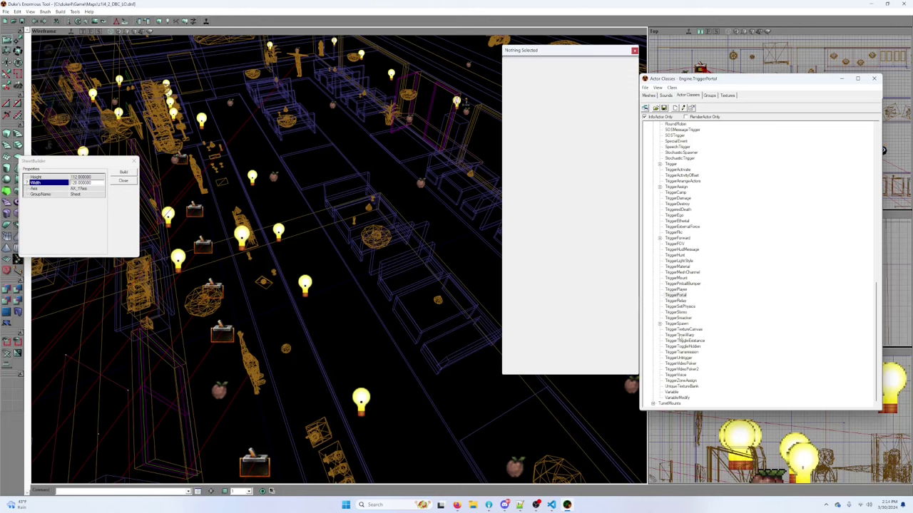
pyautogui.click(873, 79)
pyautogui.click(635, 51)
pyautogui.moveTo(330, 265); pyautogui.dragTo(271, 264)
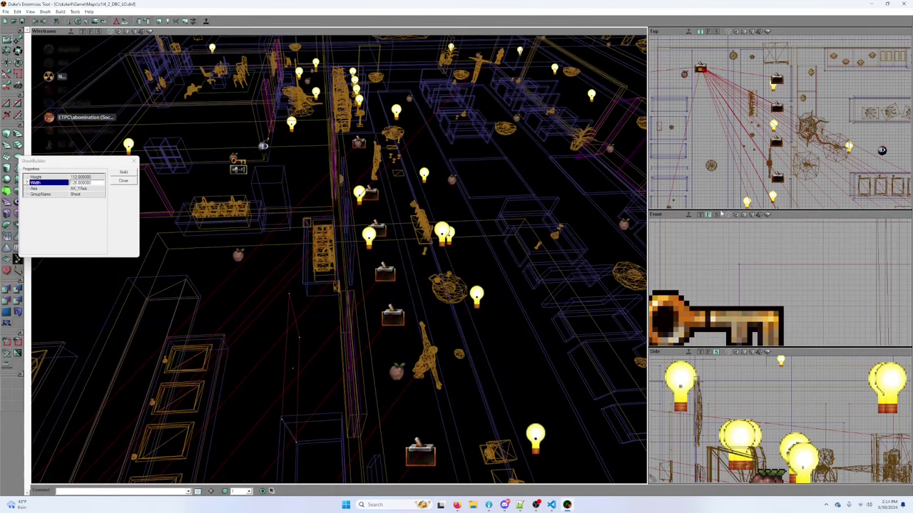
# Step: Place further trigger copies by the kitchen openings in the plan view and rebuild the map's geometry
pyautogui.moveTo(774, 142); pyautogui.dragTo(697, 35)
pyautogui.moveTo(884, 179); pyautogui.dragTo(803, 169)
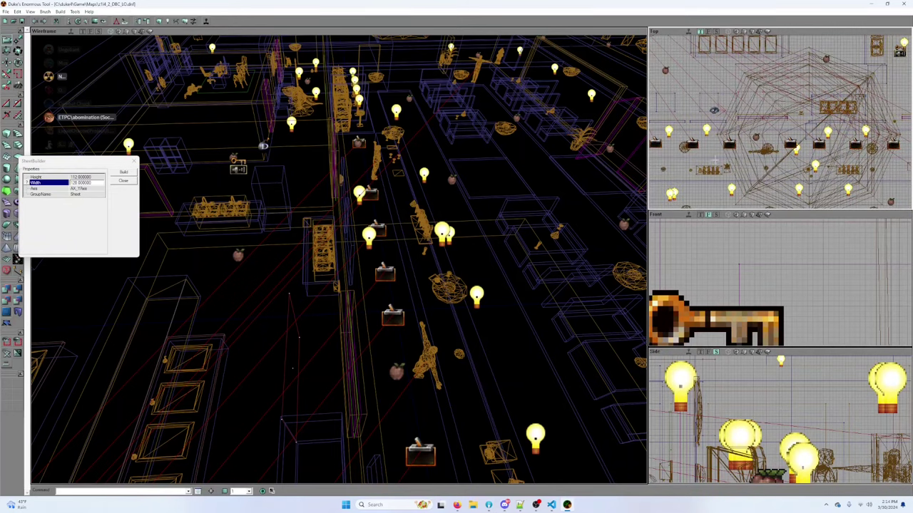
pyautogui.moveTo(755, 69); pyautogui.dragTo(725, 94)
pyautogui.moveTo(760, 144); pyautogui.dragTo(621, 152)
pyautogui.moveTo(756, 100); pyautogui.dragTo(731, 96)
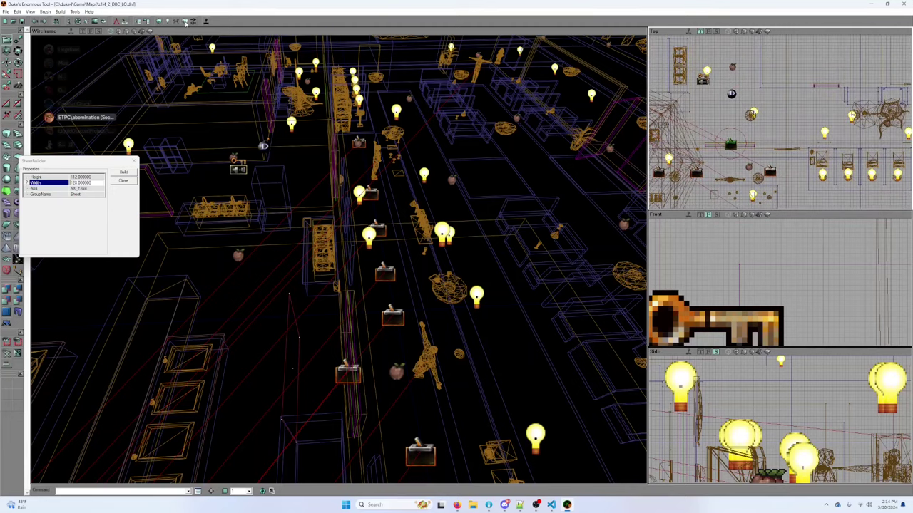
pyautogui.click(185, 21)
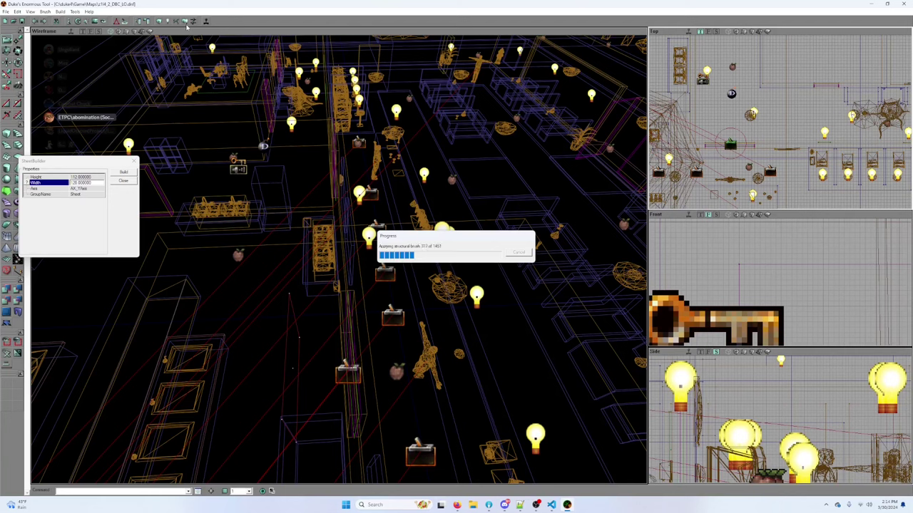
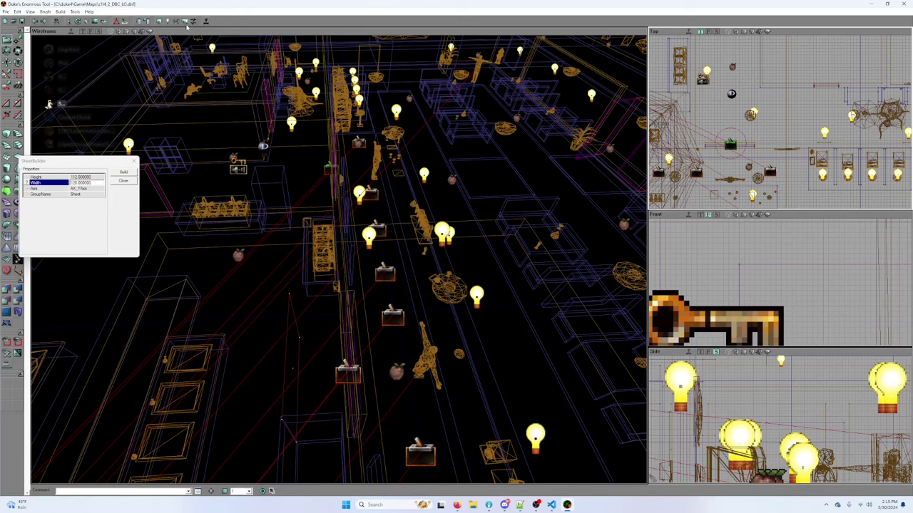
# Step: Launch the rebuilt map in the game, accepting Direct3D 8 Support as the video device in the first-time configuration
pyautogui.click(205, 21)
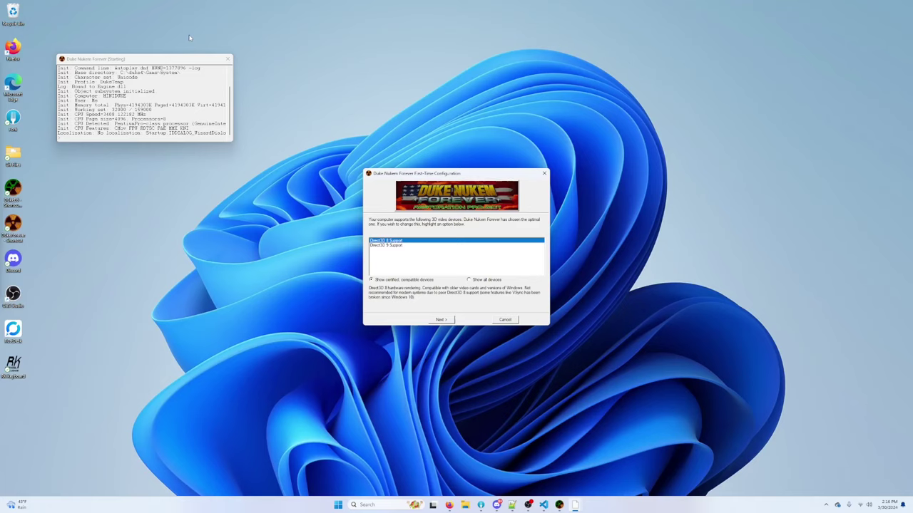
pyautogui.click(440, 319)
pyautogui.click(440, 320)
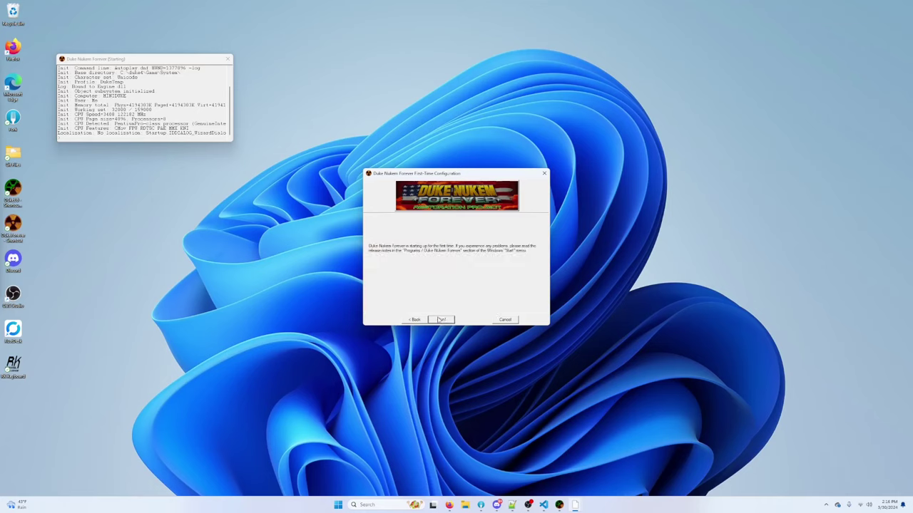
pyautogui.click(441, 319)
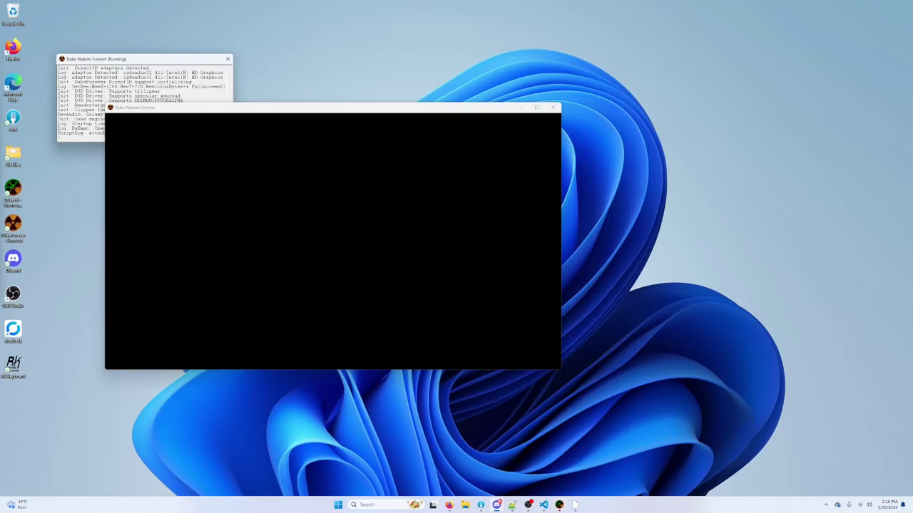
# Step: Walk through the entrance doors and along the counters of the blue and red dining rooms to examine the rebuilt map
pyautogui.press('w')
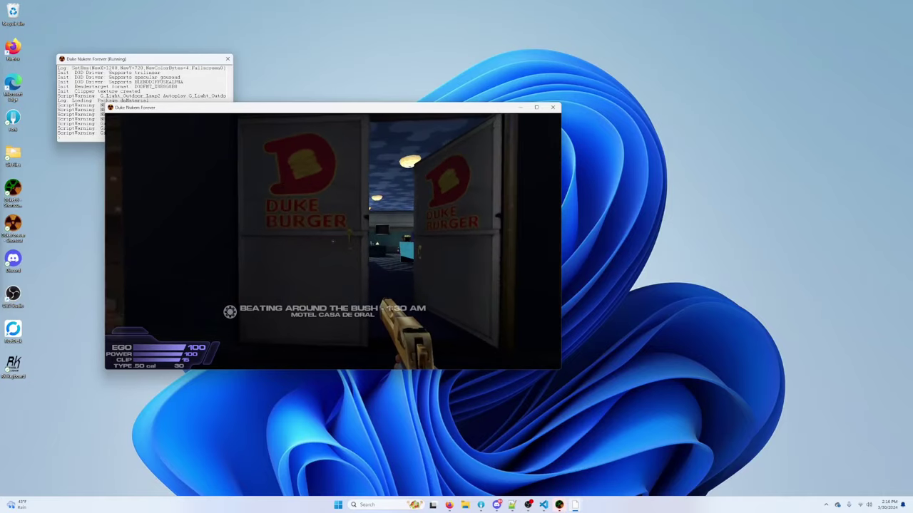
pyautogui.press('w')
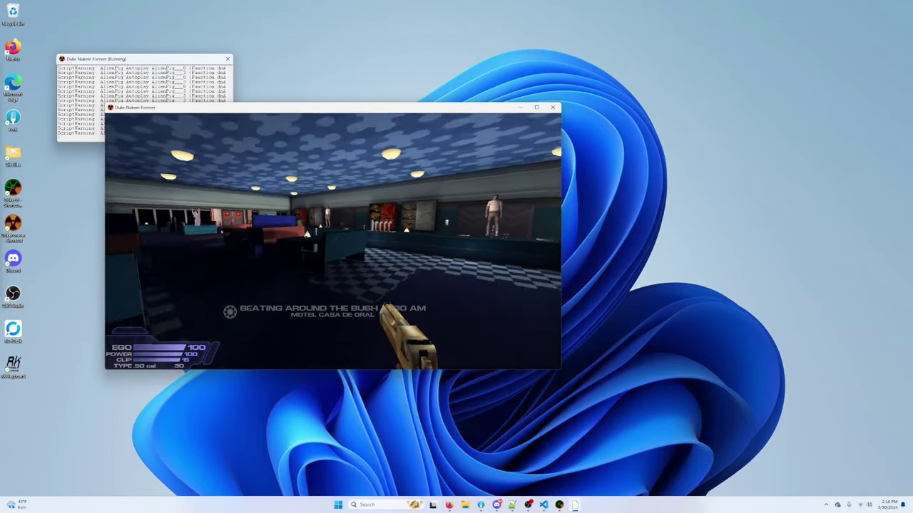
pyautogui.press('w')
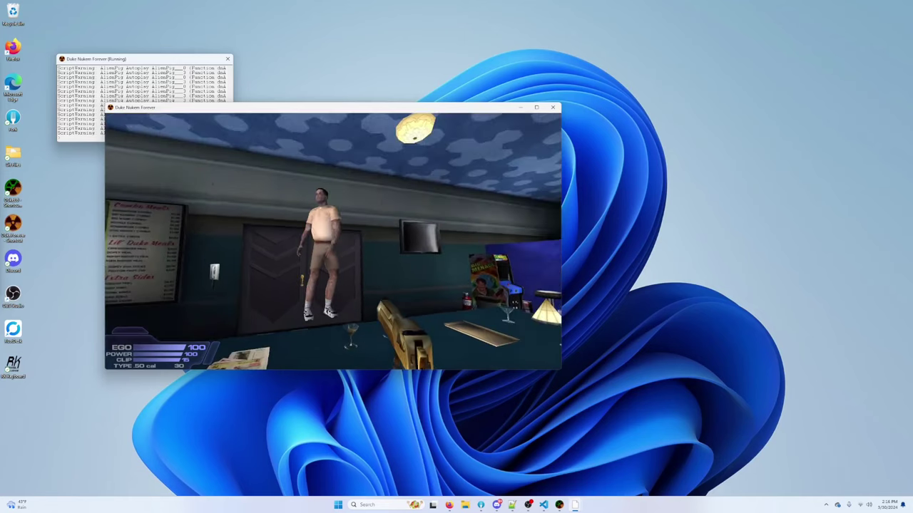
pyautogui.press('w')
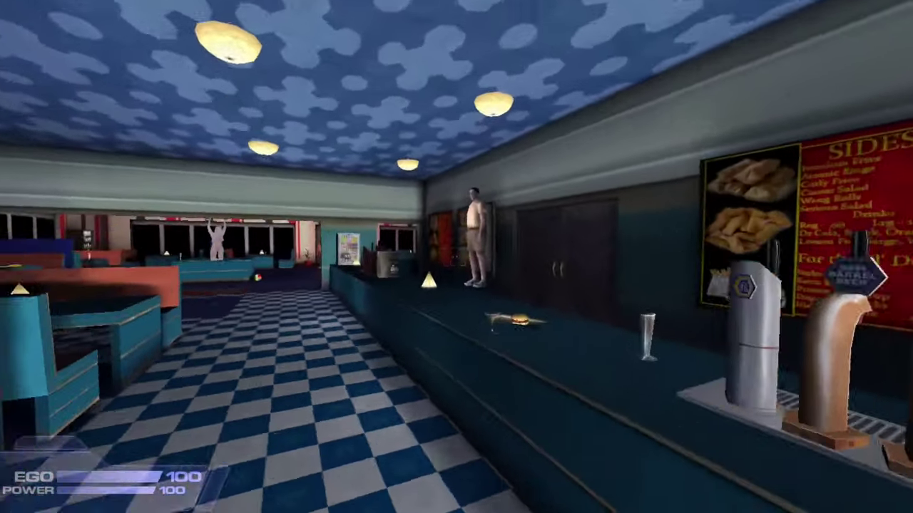
pyautogui.press('w')
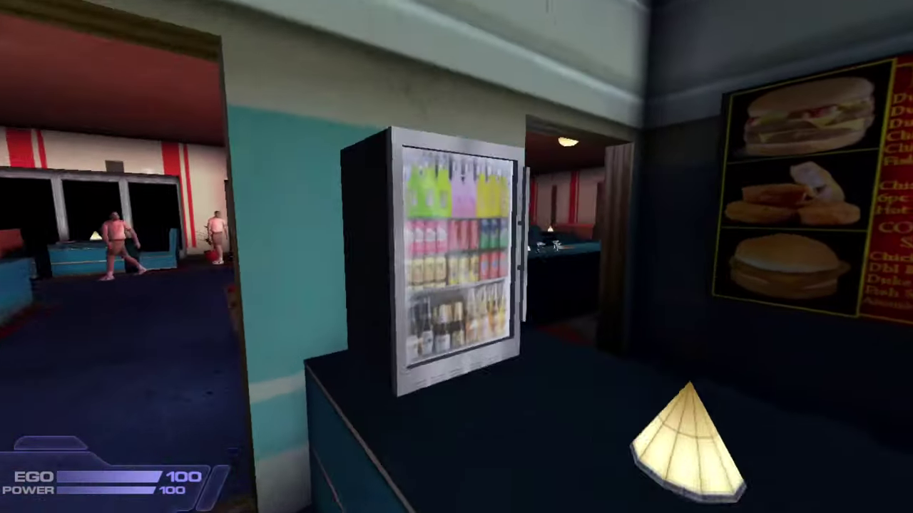
pyautogui.press('w')
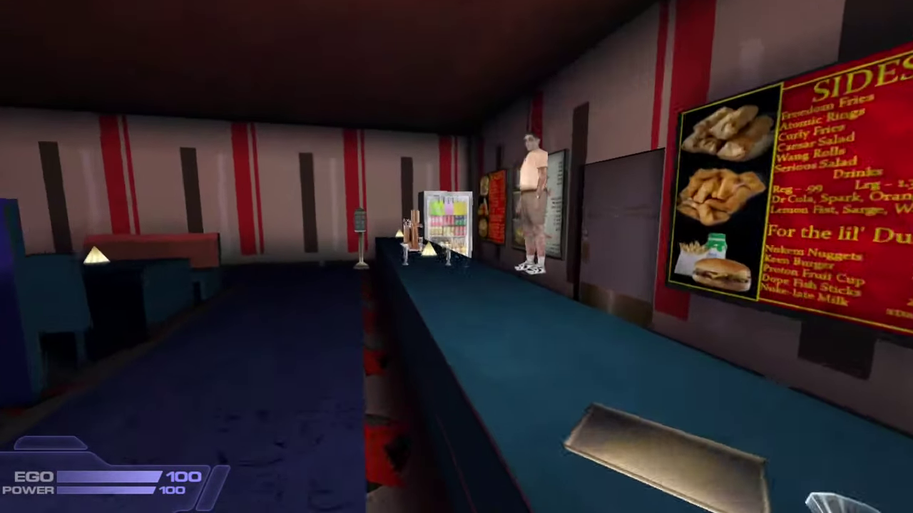
pyautogui.press('w')
pyautogui.press('s')
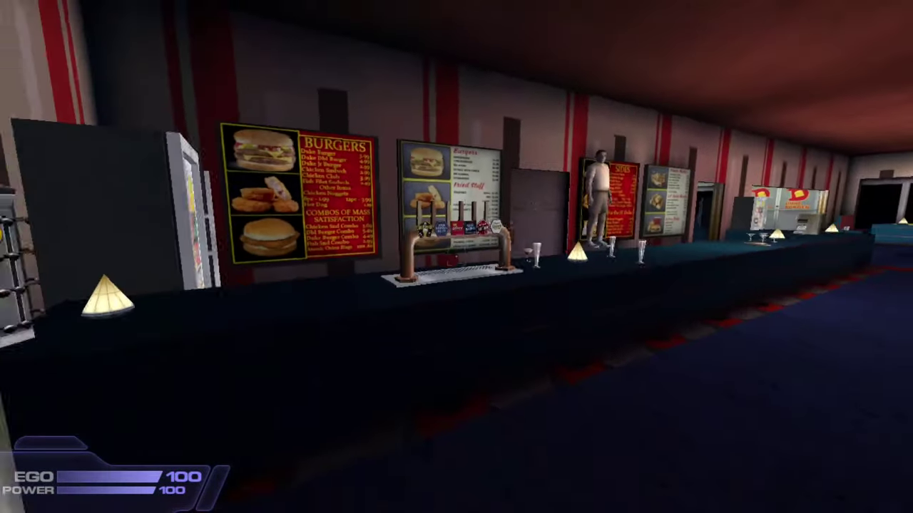
# Step: Enable ghost mode with the console command ghost and fly through the counter wall into the kitchen
pyautogui.press('s')
pyautogui.press('Tab')
pyautogui.write('ghost')
pyautogui.press('Return')
pyautogui.press('w')
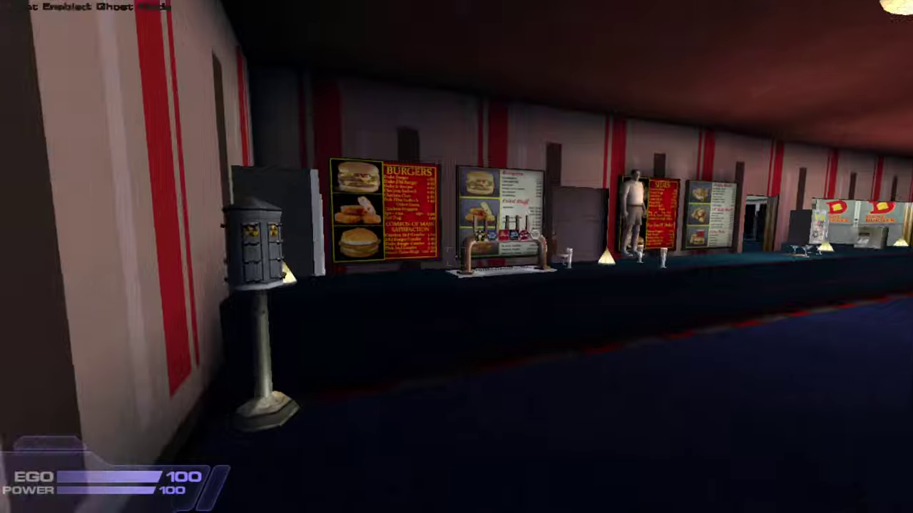
pyautogui.press('w')
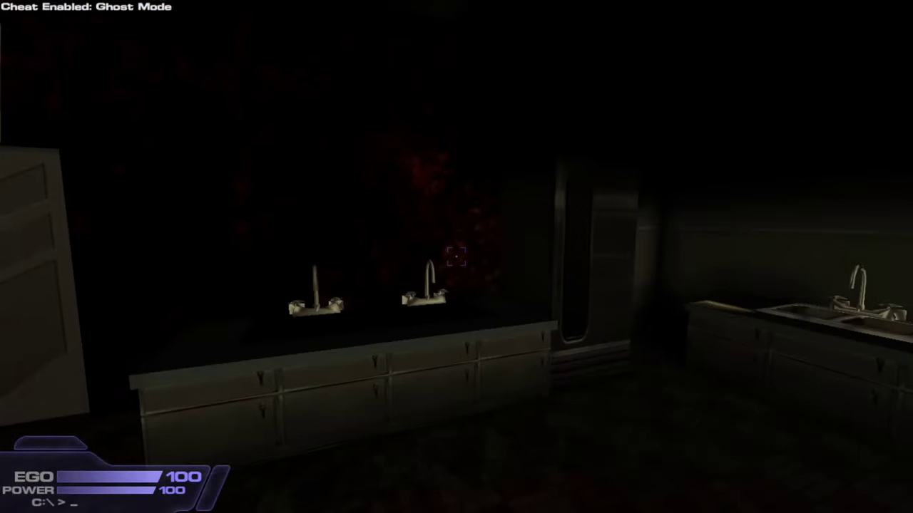
# Step: Rerun the ghost console command inside the kitchen to turn ghost mode off
pyautogui.press('Tab')
pyautogui.press('Up')
pyautogui.press('Return')
pyautogui.press('w')
# Step: Equip the pistol and shoot the tentacle creatures at the far end of the kitchen, reloading between volleys
pyautogui.press('2')
pyautogui.click(456, 256)
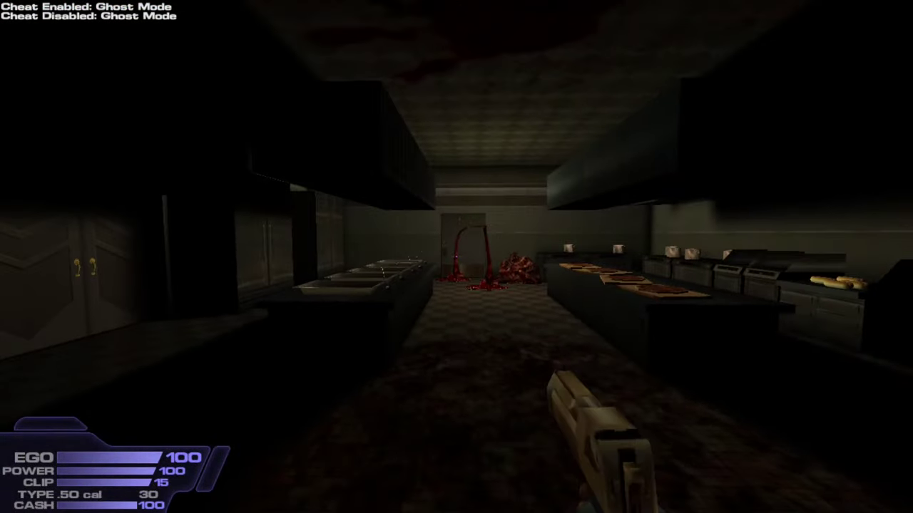
pyautogui.press('w')
pyautogui.click(457, 256)
pyautogui.click(457, 257)
pyautogui.click(456, 257)
pyautogui.click(457, 257)
pyautogui.press('r')
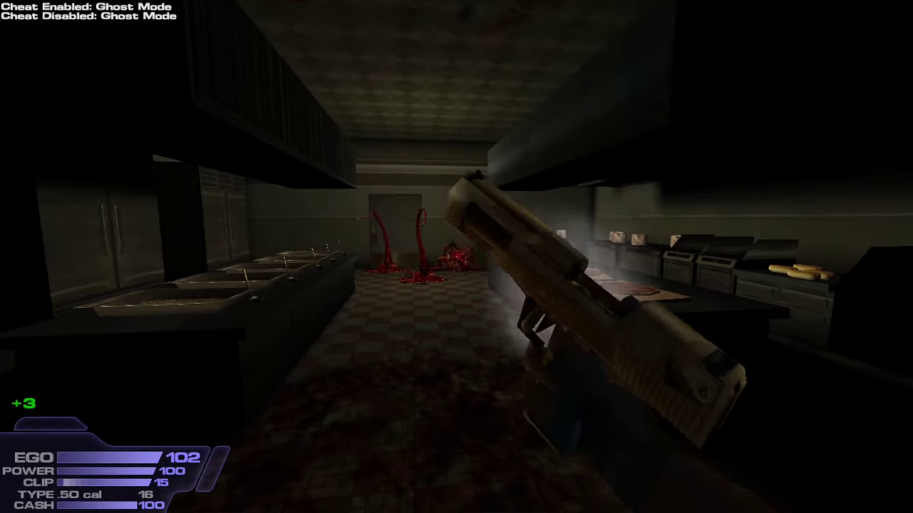
pyautogui.press('s')
pyautogui.press('d')
pyautogui.press('a')
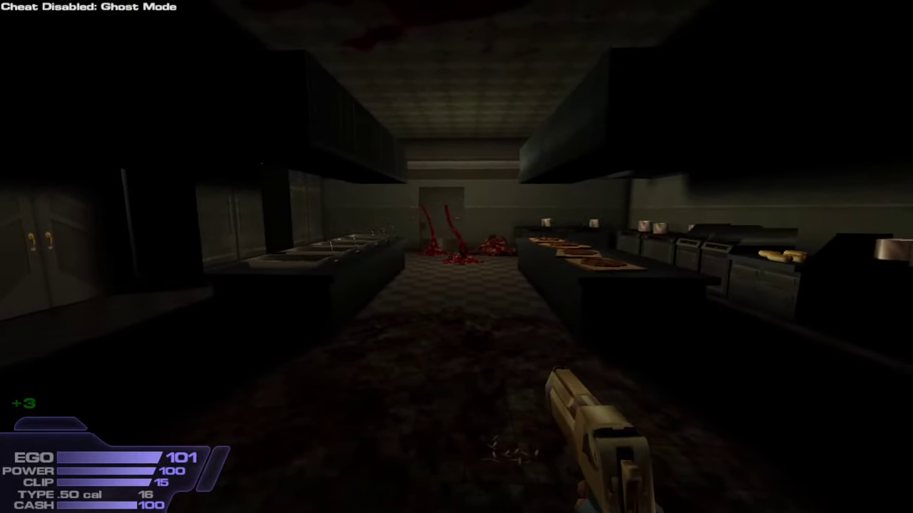
pyautogui.click(457, 257)
pyautogui.click(457, 257)
pyautogui.click(457, 257)
pyautogui.click(457, 257)
pyautogui.click(456, 257)
pyautogui.click(457, 256)
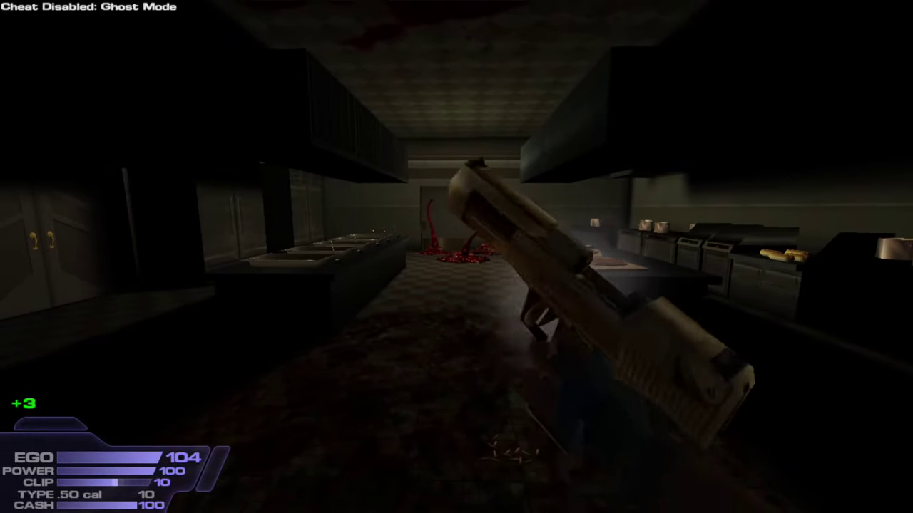
pyautogui.press('a')
pyautogui.press('r')
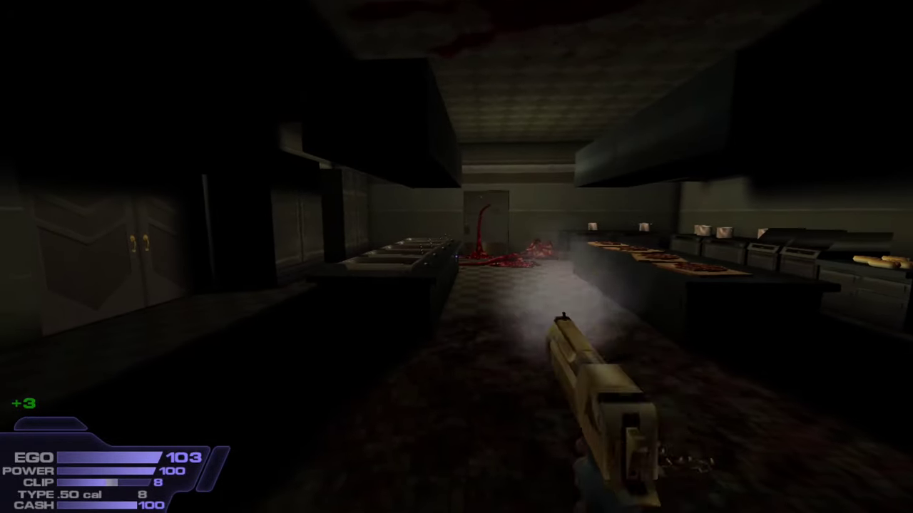
pyautogui.click(456, 257)
pyautogui.click(456, 257)
pyautogui.click(456, 257)
pyautogui.click(457, 257)
pyautogui.click(456, 257)
pyautogui.click(456, 257)
pyautogui.click(456, 257)
pyautogui.click(457, 257)
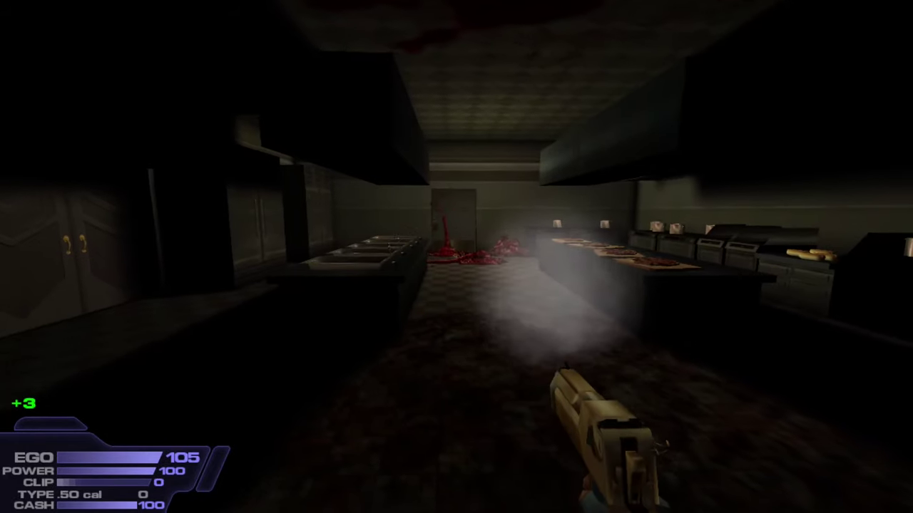
# Step: Approach the tentacle creatures and attack the small creature on the tiled kitchen floor at close range
pyautogui.press('w')
pyautogui.press('s')
pyautogui.press('w')
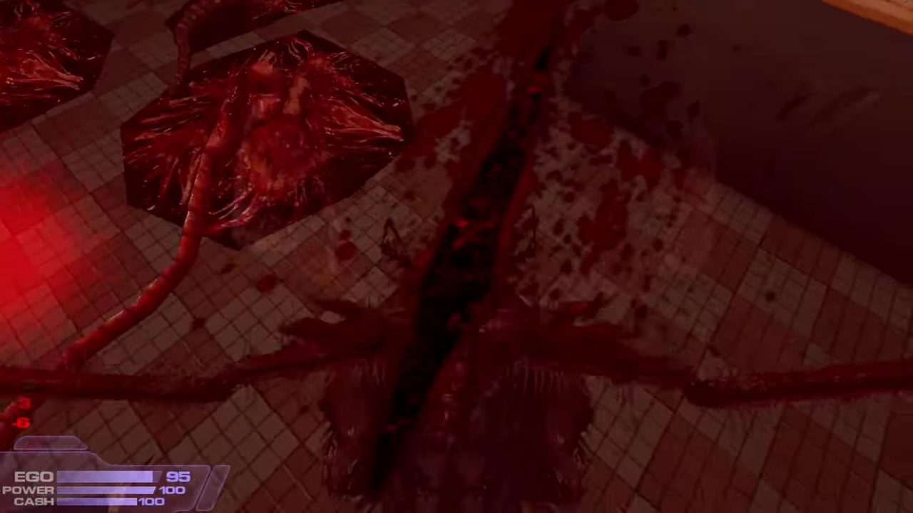
pyautogui.press('w')
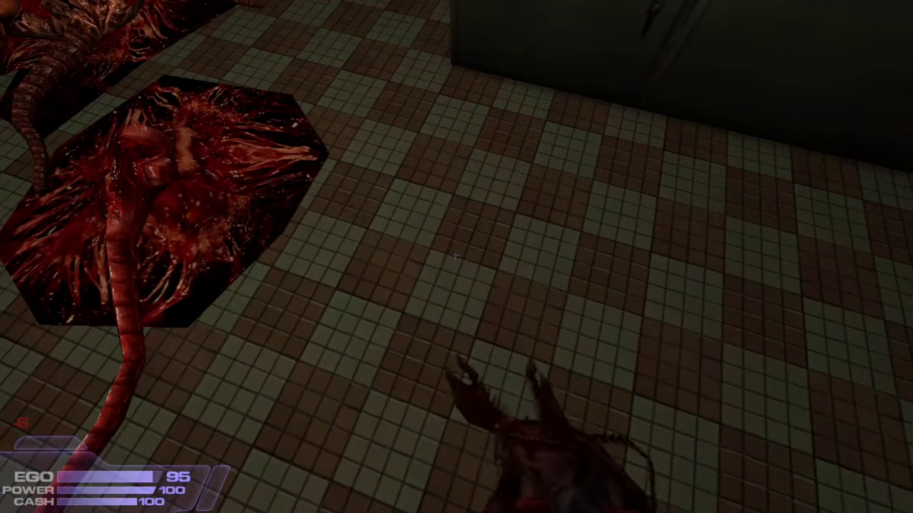
pyautogui.click(457, 257)
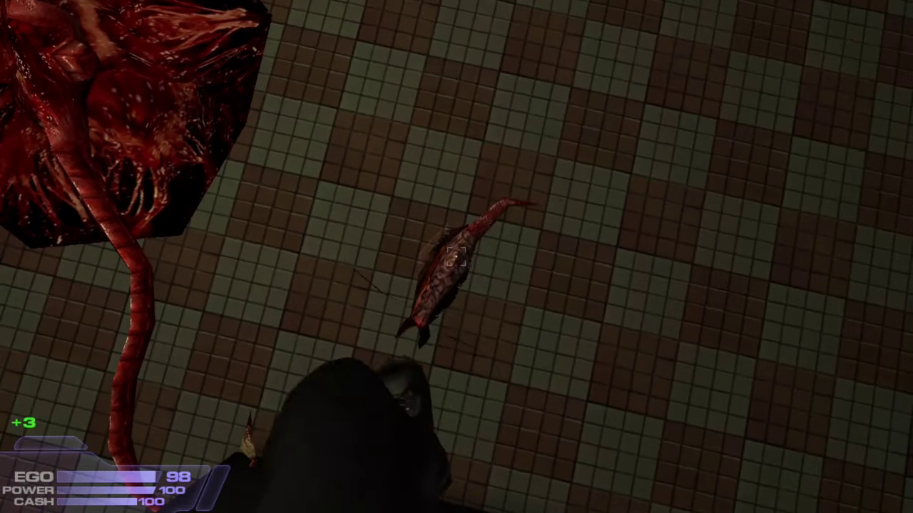
pyautogui.click(456, 256)
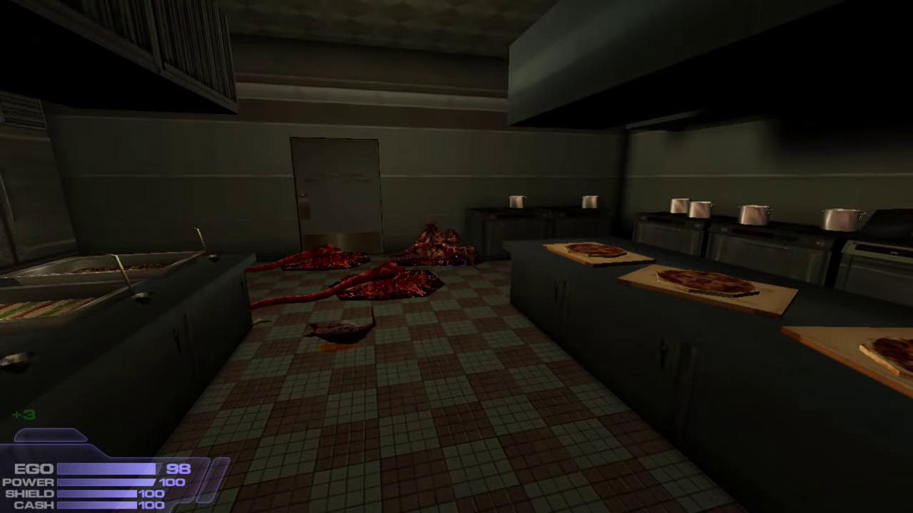
# Step: Switch to the shotgun with Dragon rounds and open the kitchen's double doors to the dining room
pyautogui.press('s')
pyautogui.press('3')
pyautogui.press('3')
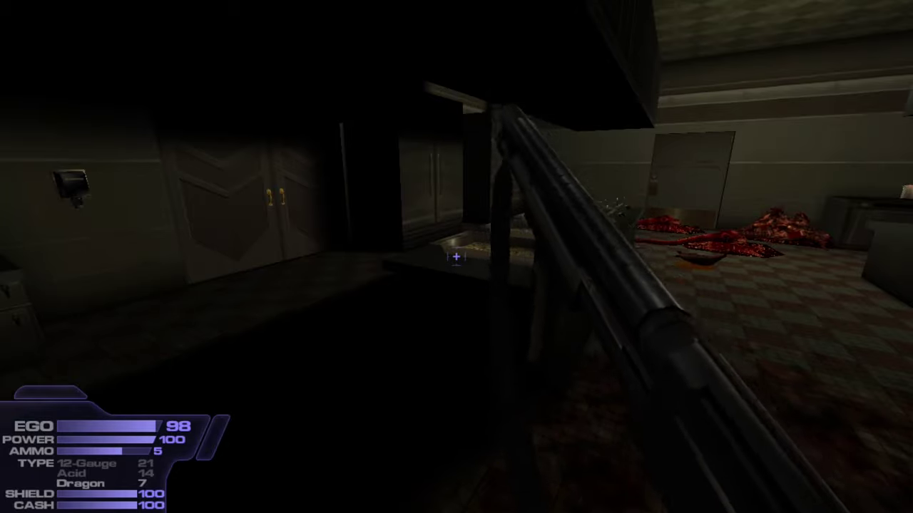
pyautogui.press('w')
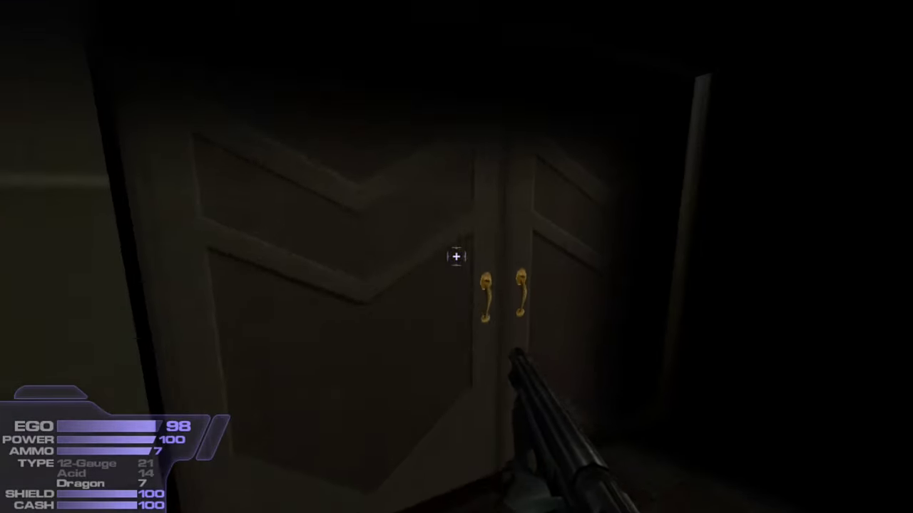
pyautogui.press('e')
pyautogui.press('w')
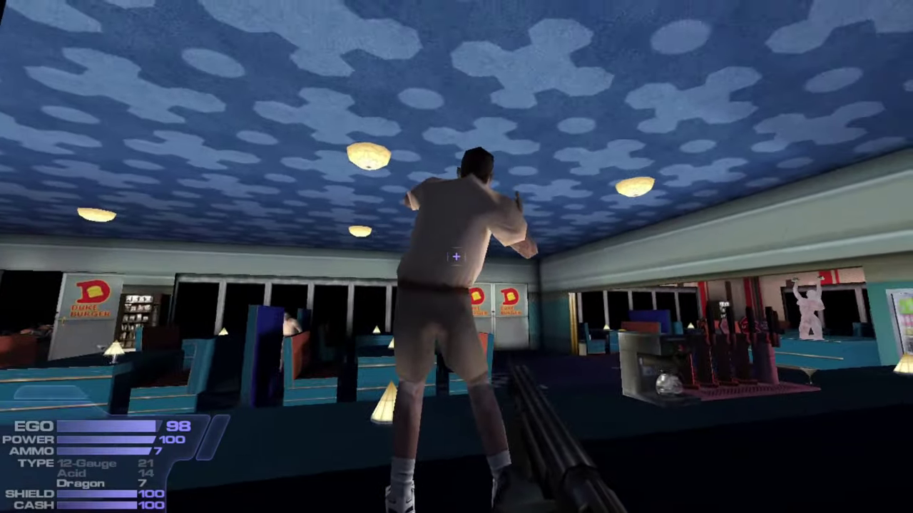
# Step: Shoot the figure at the counter with a Dragon round and walk through the kitchen to examine its rooms
pyautogui.press('s')
pyautogui.click(457, 257)
pyautogui.press('w')
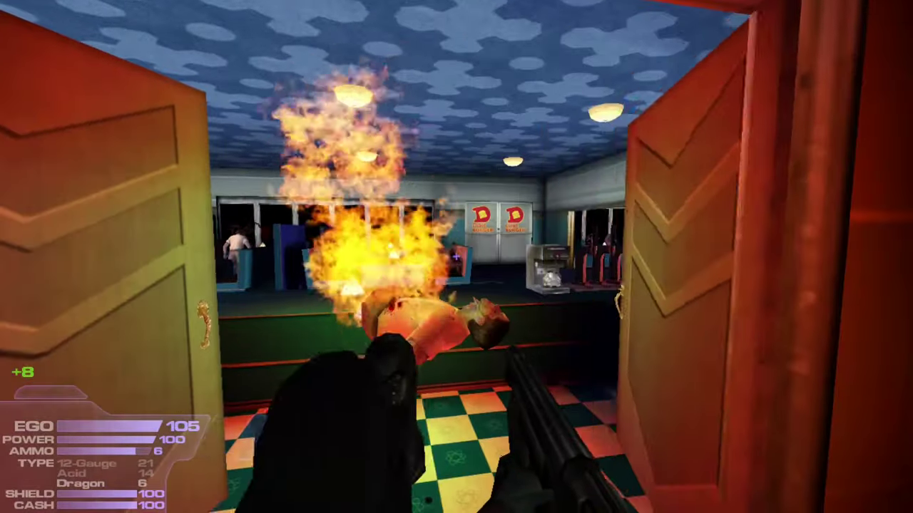
pyautogui.press('w')
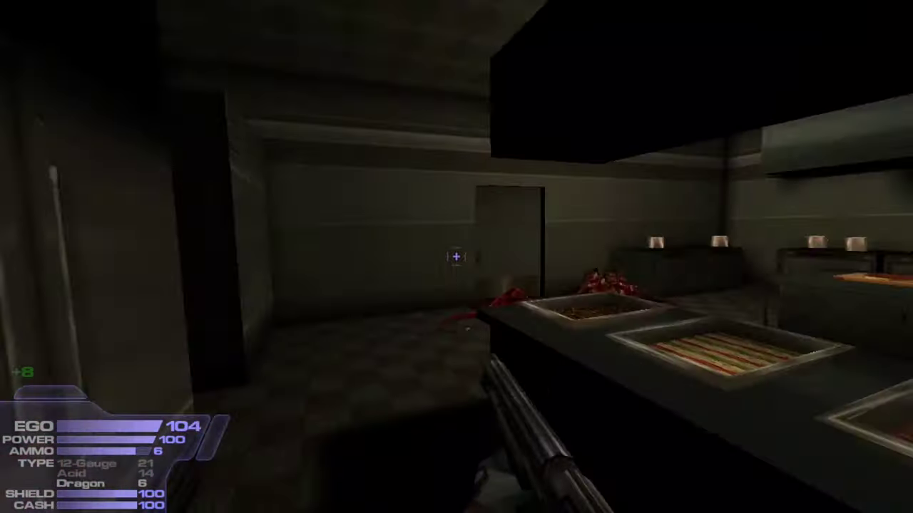
pyautogui.press('w')
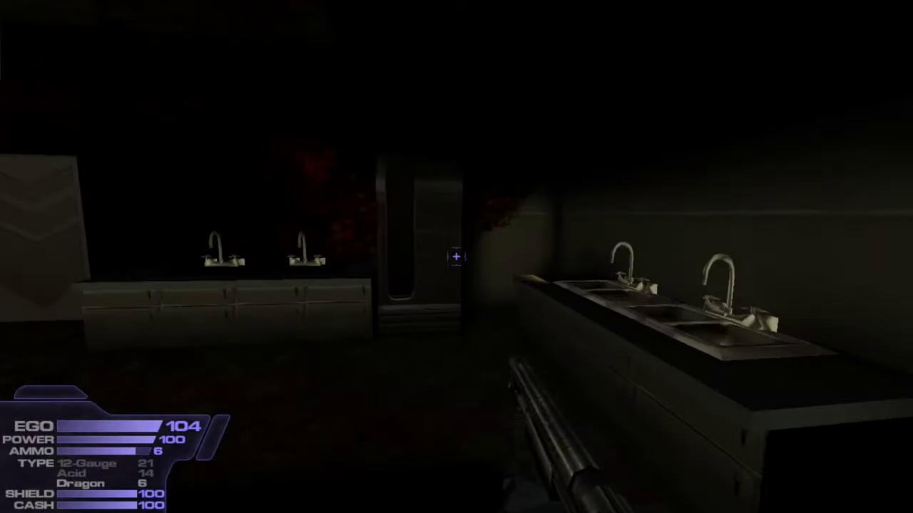
pyautogui.press('w')
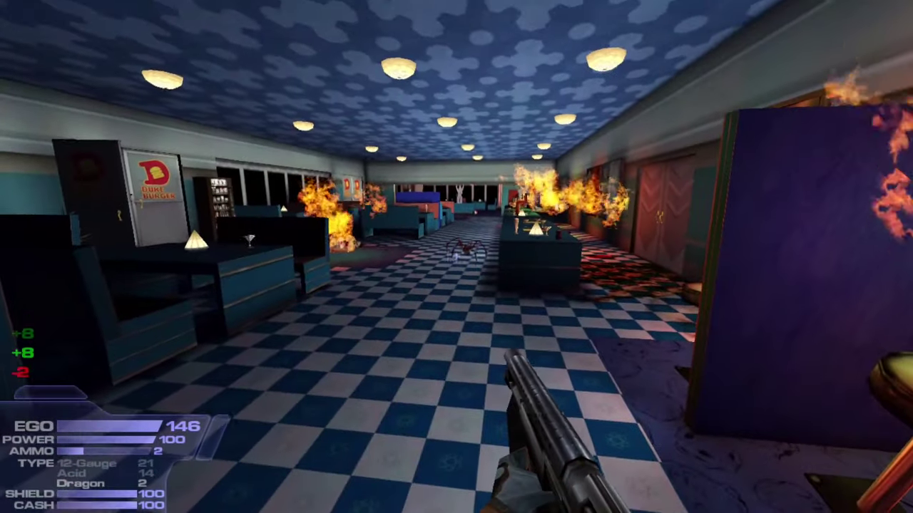
# Step: Fire at the creature on the blue dining room's checkered floor with the shotgun and the pistol, and reload
pyautogui.click(456, 257)
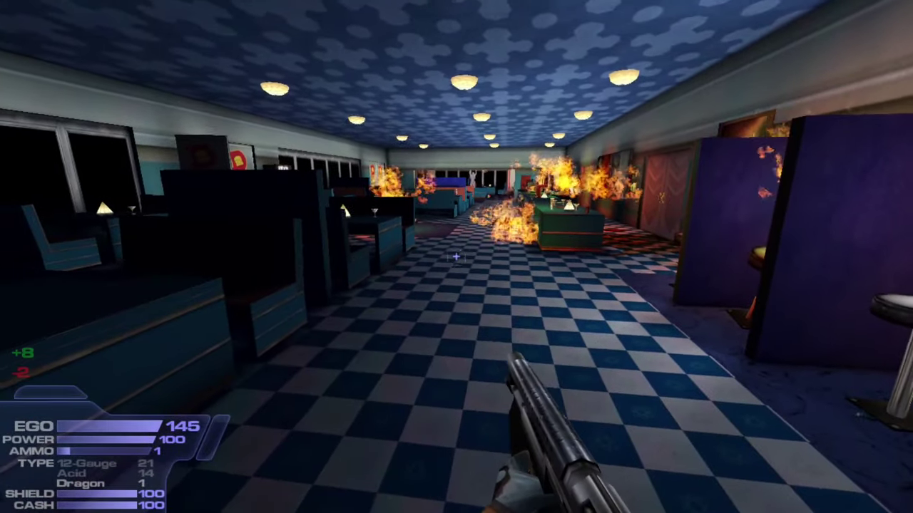
pyautogui.press('2')
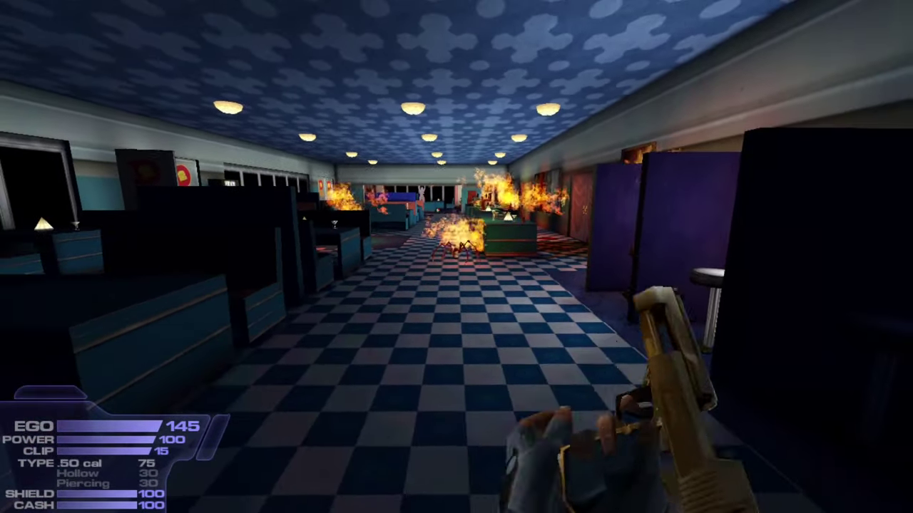
pyautogui.click(456, 256)
pyautogui.click(456, 256)
pyautogui.click(456, 257)
pyautogui.click(456, 257)
pyautogui.click(456, 256)
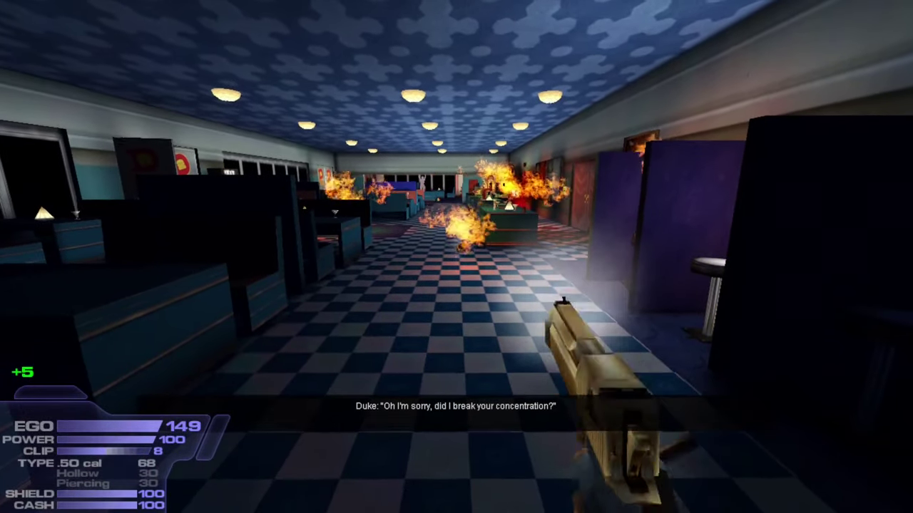
pyautogui.press('r')
# Step: Walk along the counter to the red dining room and shoot at the figure near the drinks cooler
pyautogui.press('w')
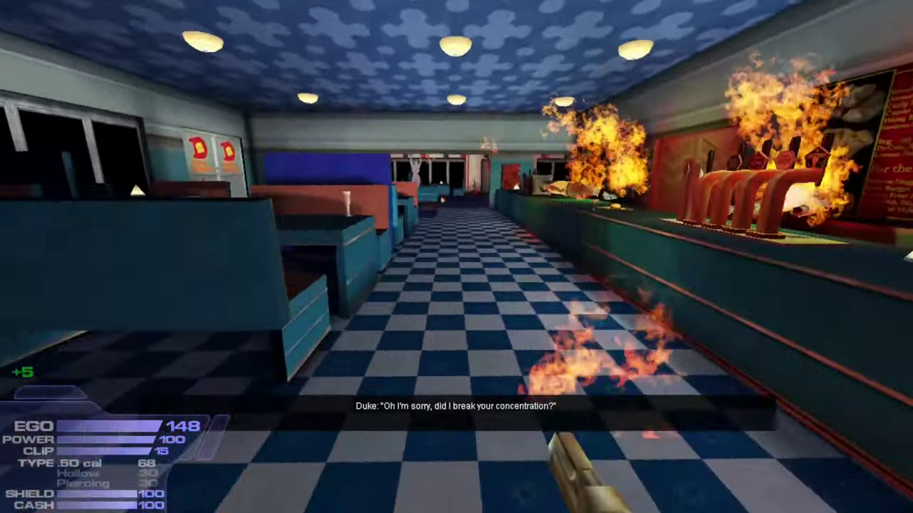
pyautogui.press('w')
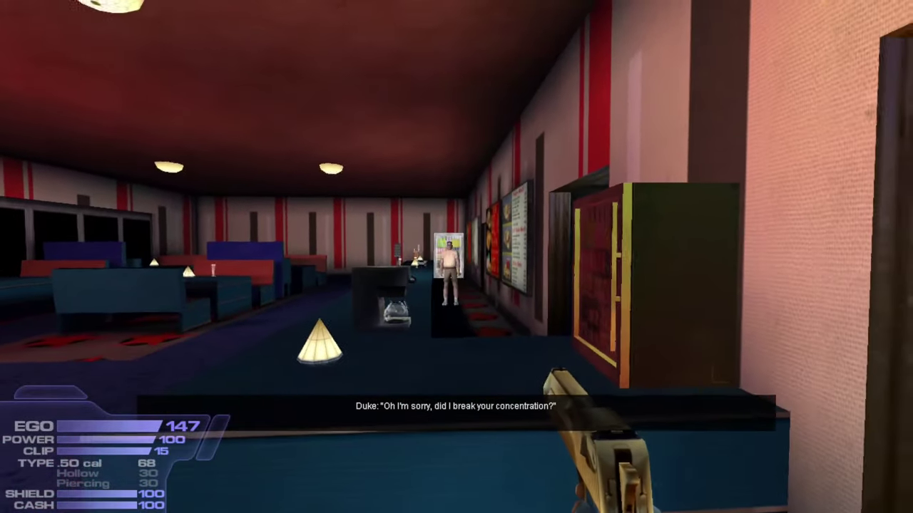
pyautogui.click(457, 256)
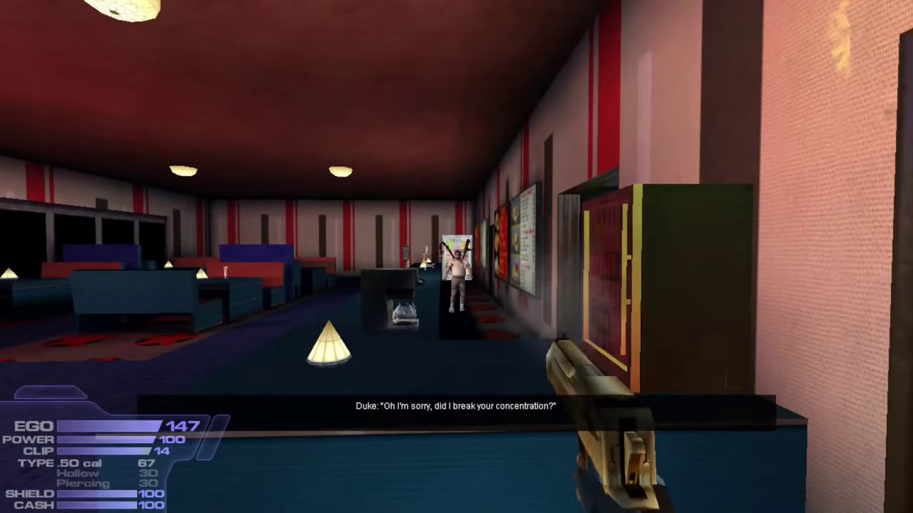
# Step: Shoot the figure standing behind the red dining room's counter, reload the pistol and end the playtest
pyautogui.click(457, 257)
pyautogui.click(456, 256)
pyautogui.click(456, 256)
pyautogui.press('r')
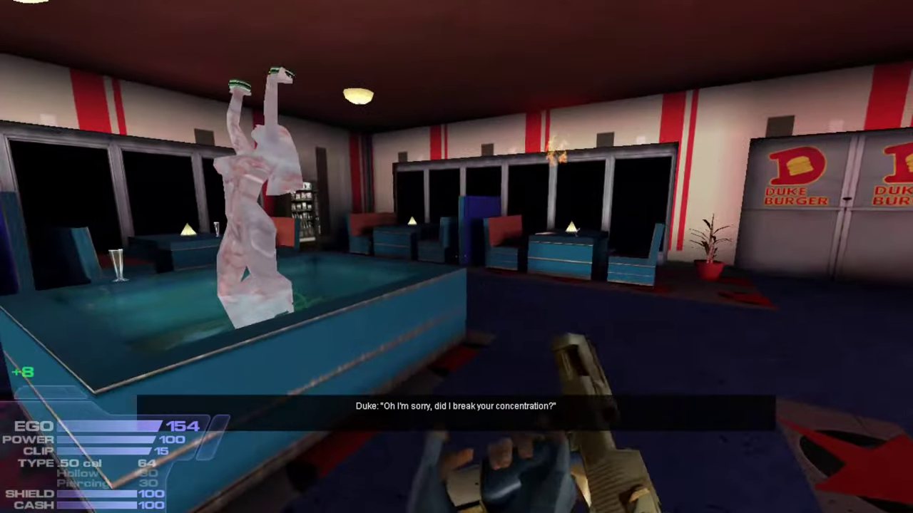
pyautogui.press('Escape')
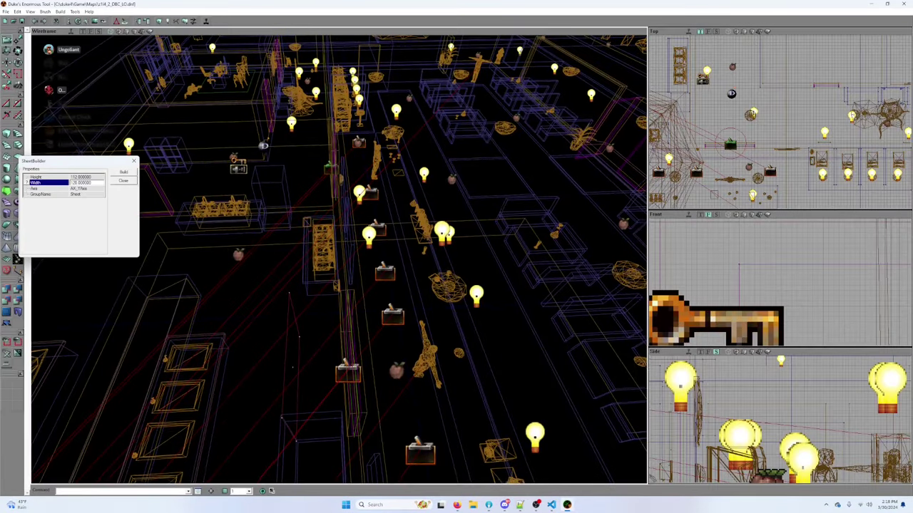
# Step: Delete the trigger actor standing in the double doorway between the kitchen and the counter
pyautogui.moveTo(338, 260); pyautogui.dragTo(396, 292)
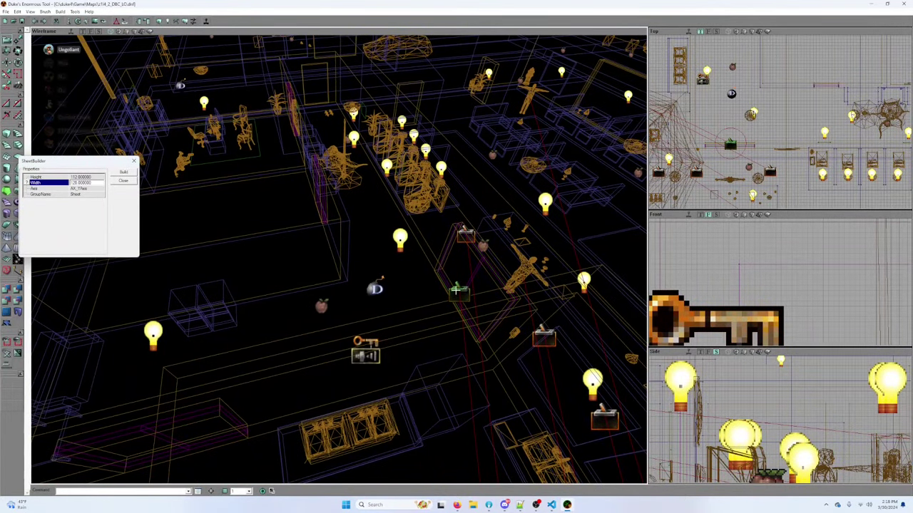
pyautogui.press('Delete')
pyautogui.moveTo(447, 284)
pyautogui.mouseDown()
pyautogui.moveTo(459, 353)
pyautogui.moveTo(455, 290)
pyautogui.mouseUp()
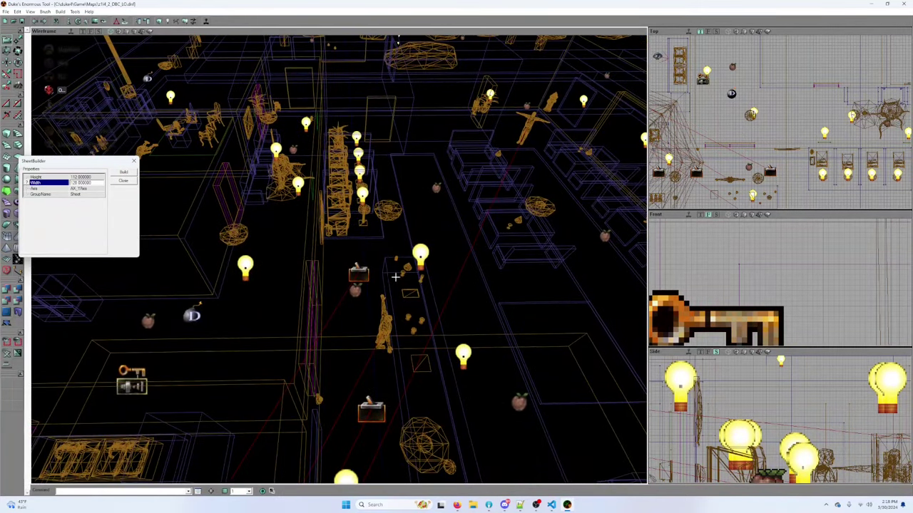
# Step: Examine the row of triggers along the counter and select the character actor standing among them
pyautogui.click(359, 275)
pyautogui.scroll(-5, 779, 121)
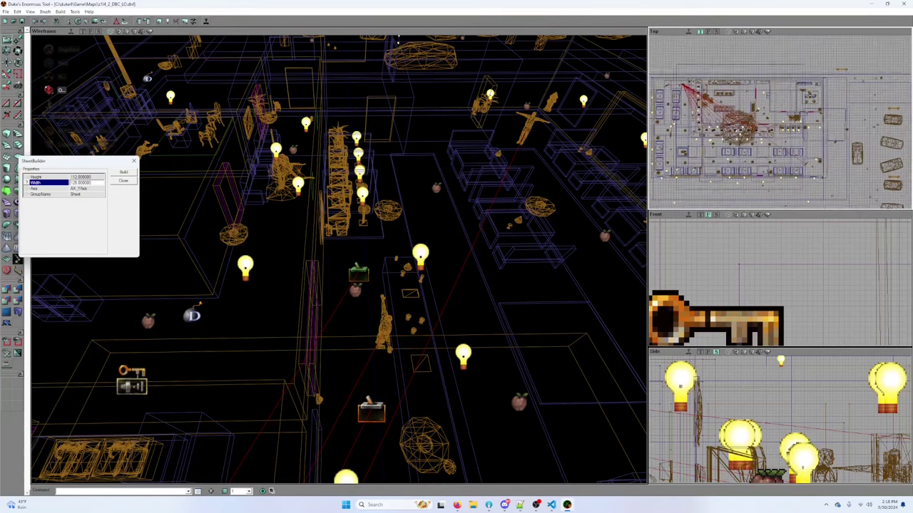
pyautogui.moveTo(779, 122); pyautogui.dragTo(819, 121)
pyautogui.scroll(3, 779, 121)
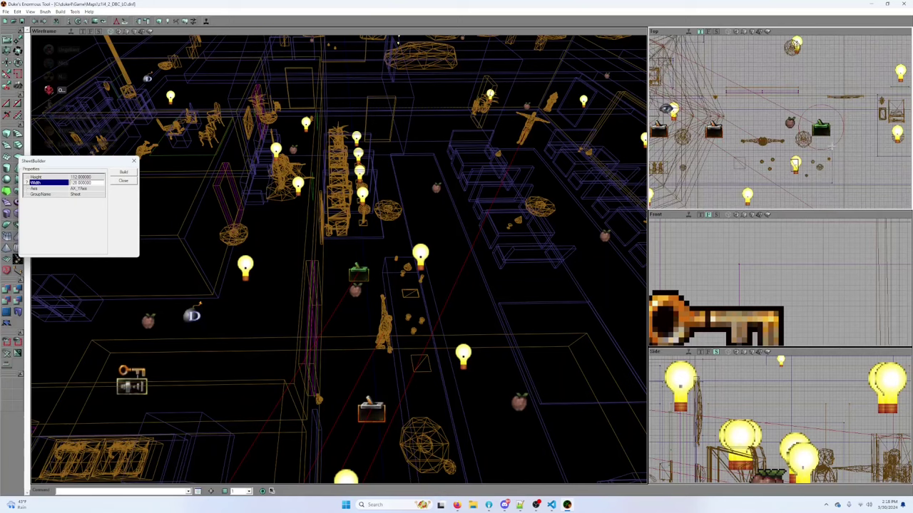
pyautogui.keyDown('shift'); pyautogui.moveTo(828, 153); pyautogui.dragTo(773, 122); pyautogui.keyUp('shift')
pyautogui.click(824, 146)
pyautogui.click(740, 144)
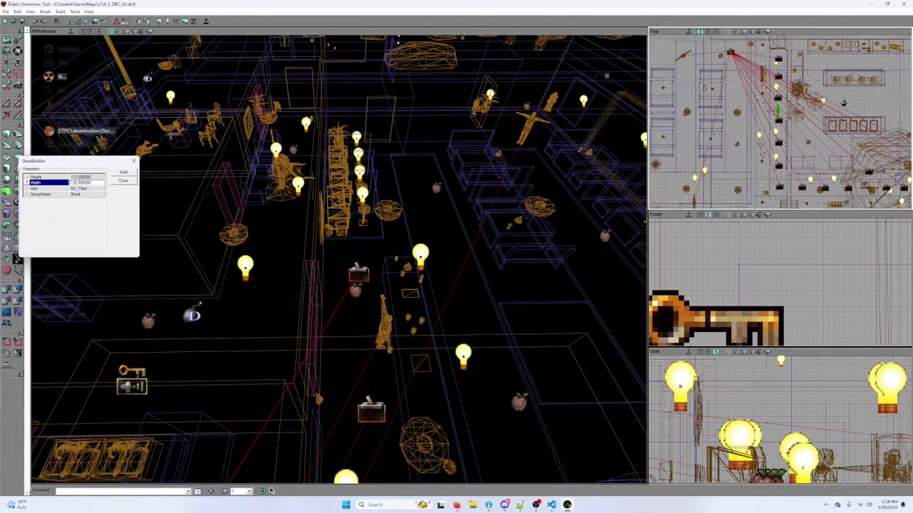
# Step: Switch the 3D view to dynamic lighting and frame the counter of the blue dining room
pyautogui.moveTo(339, 259); pyautogui.dragTo(221, 311)
pyautogui.press('Up')
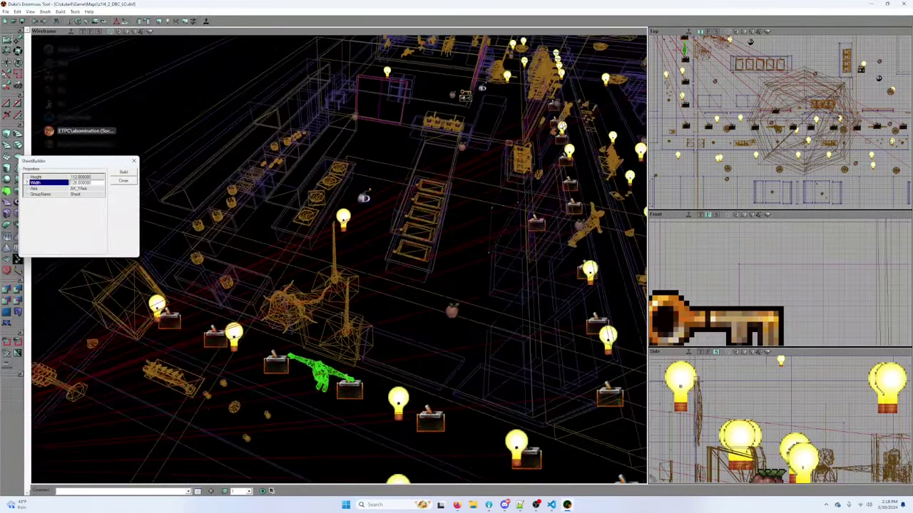
pyautogui.moveTo(393, 190); pyautogui.dragTo(393, 203)
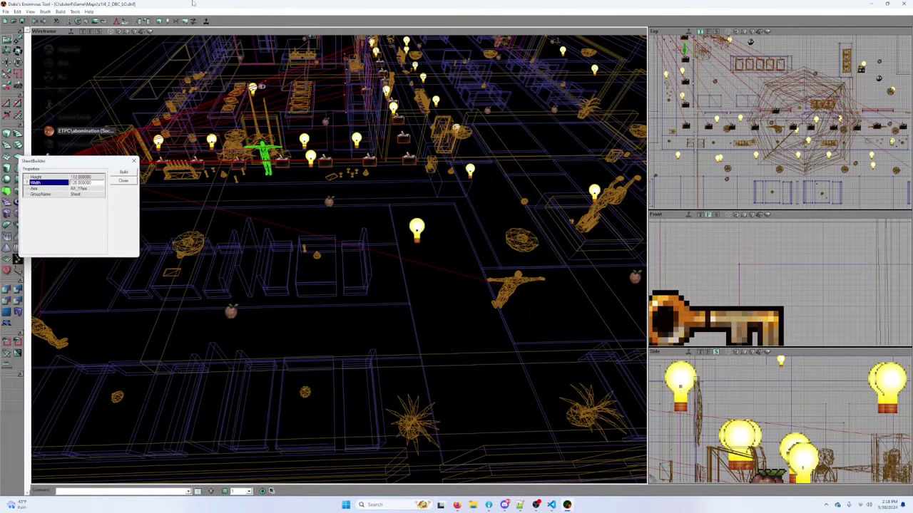
pyautogui.click(147, 32)
pyautogui.press('Up')
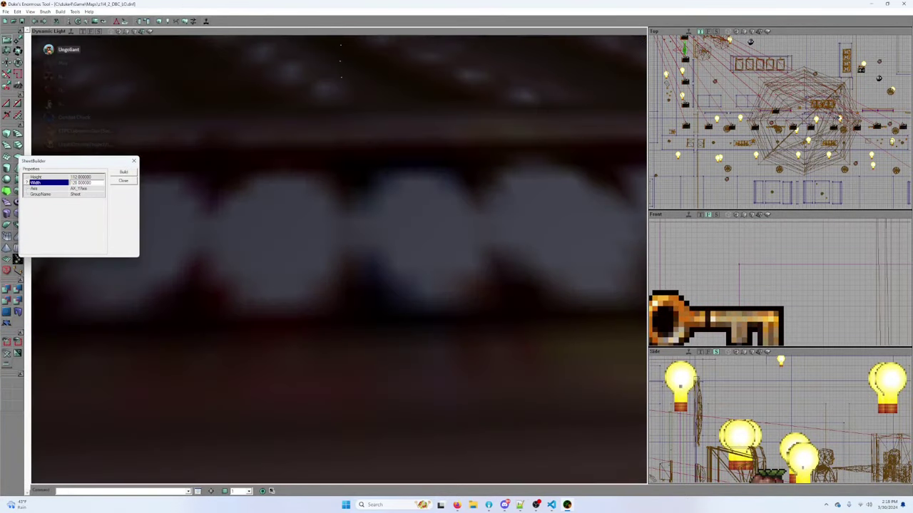
pyautogui.moveTo(338, 214); pyautogui.dragTo(385, 242, button='right')
pyautogui.moveTo(385, 242); pyautogui.dragTo(342, 143)
pyautogui.press('Left')
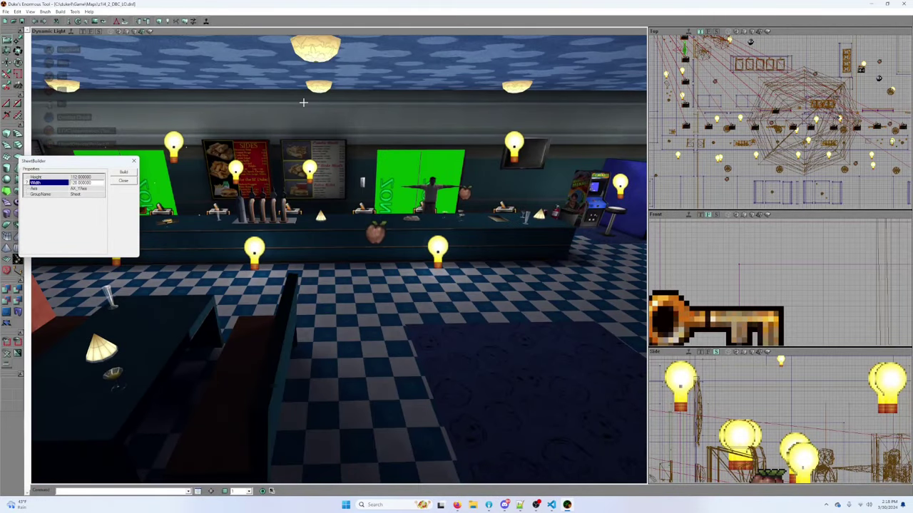
# Step: Save the diner map and close the sheet builder dialog
pyautogui.click(21, 21)
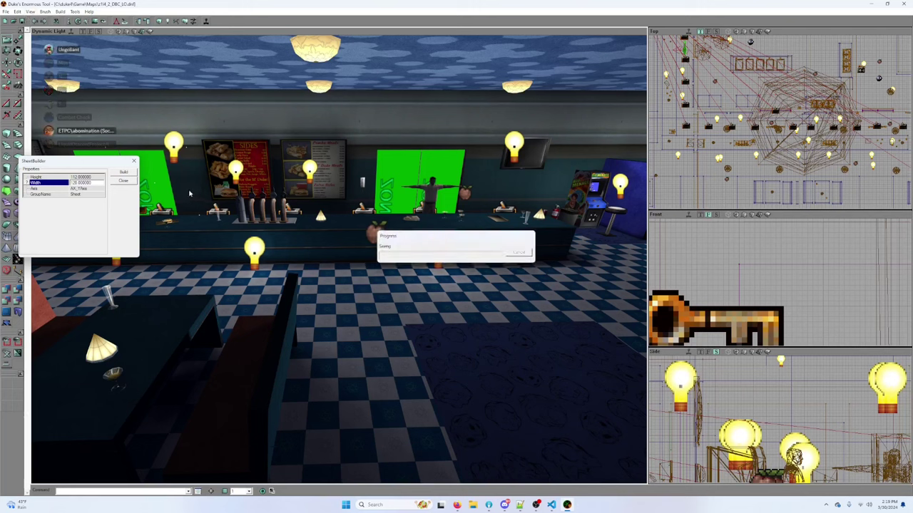
pyautogui.click(123, 181)
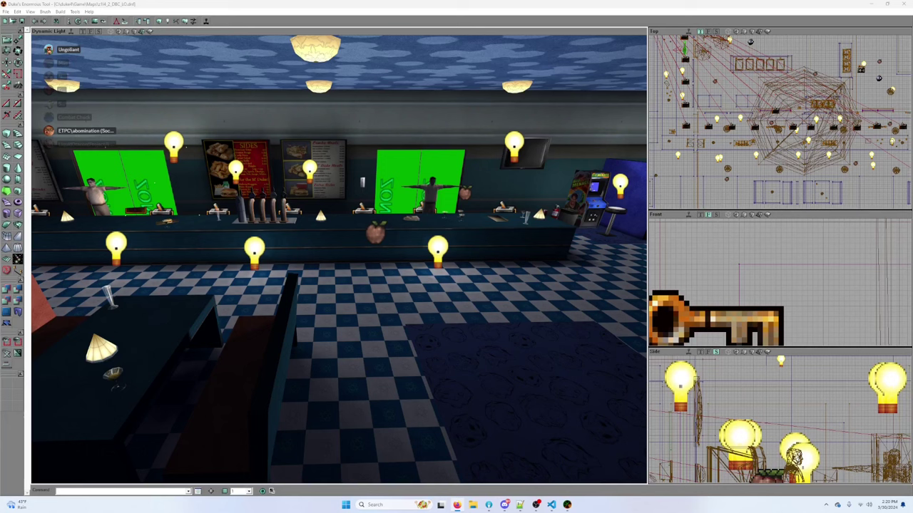
# Step: Open the map e1c1_2_withRoofTopsv10.dnf from the Maps folder
pyautogui.click(5, 11)
pyautogui.click(18, 27)
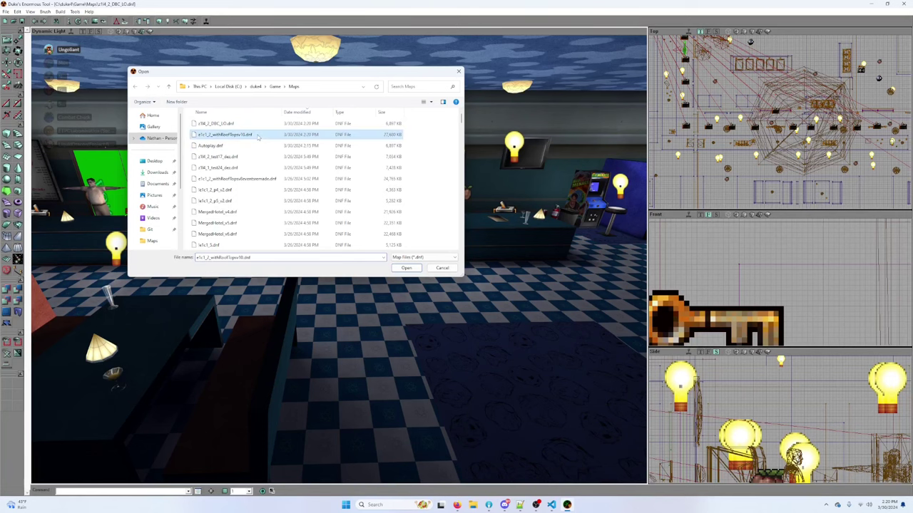
pyautogui.doubleClick(258, 136)
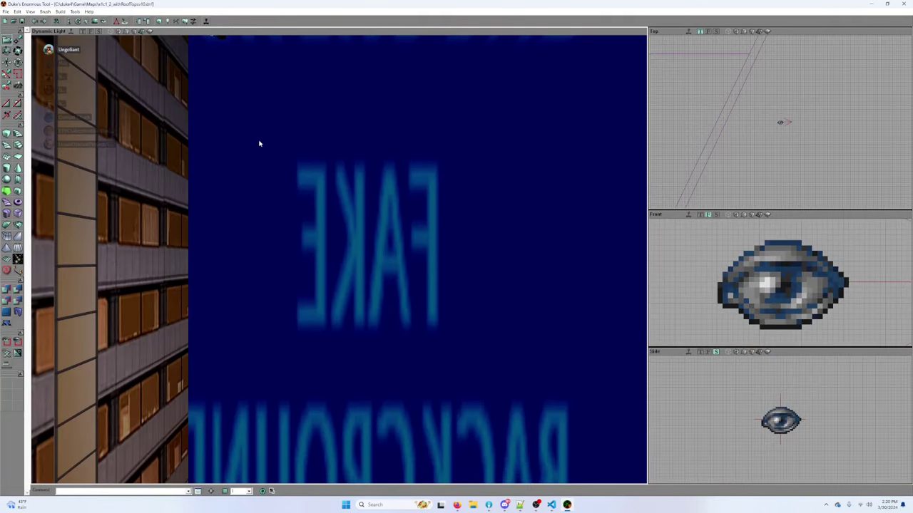
# Step: Launch the opened map for playtesting and complete the first-time configuration with Direct3D 8 Support
pyautogui.click(206, 21)
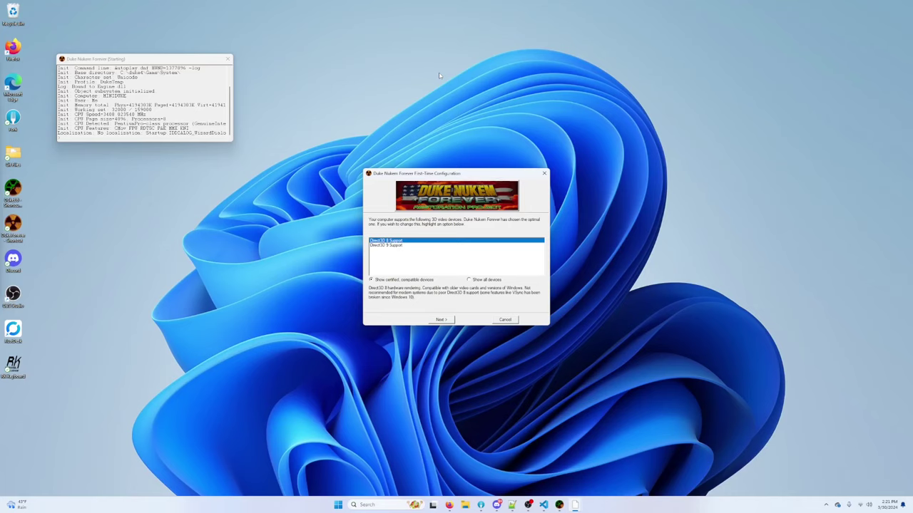
pyautogui.click(441, 319)
pyautogui.click(441, 319)
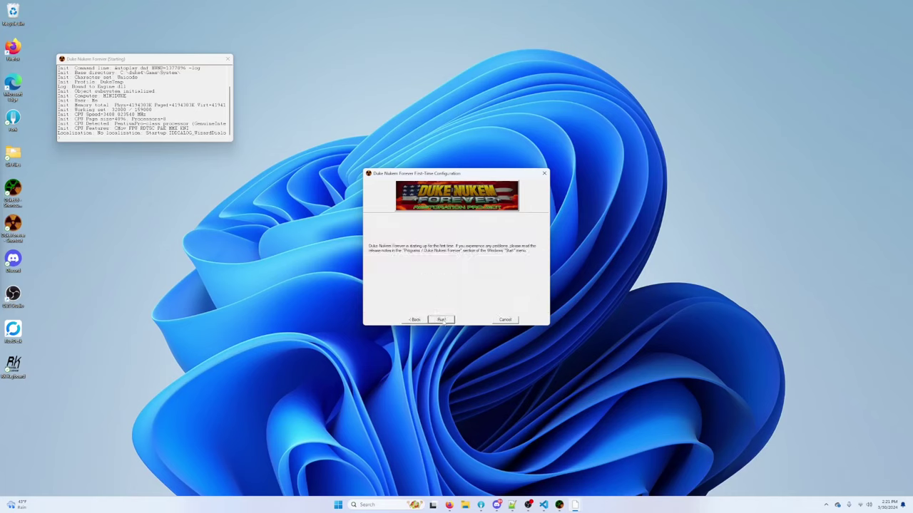
pyautogui.click(441, 319)
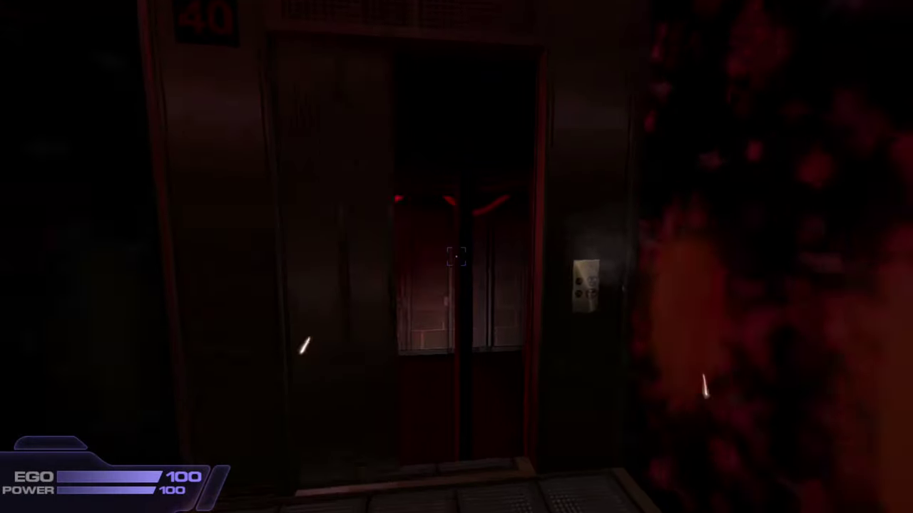
# Step: Strike at the half-open elevator doors on floor 40 and squeeze through into the red-lit maintenance room
pyautogui.press('w')
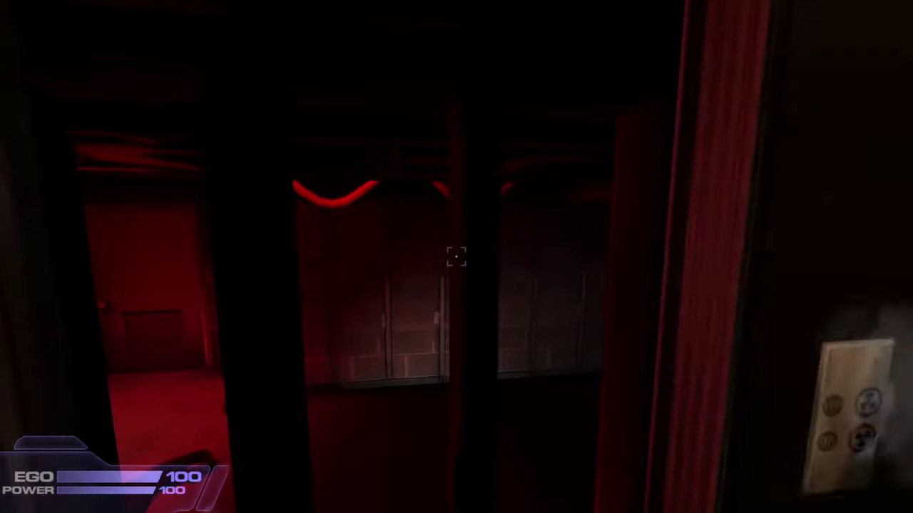
pyautogui.press('s')
pyautogui.click(457, 256)
pyautogui.press('w')
pyautogui.press('s')
pyautogui.press('w')
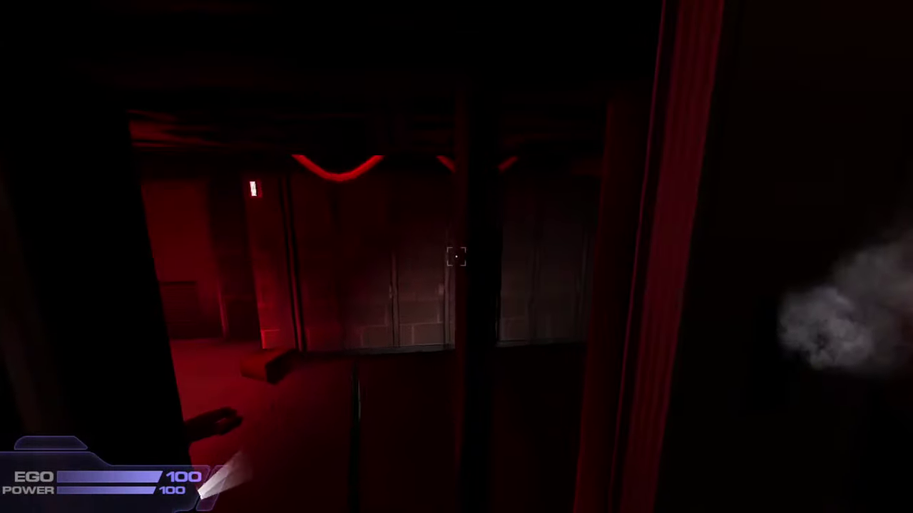
pyautogui.press('s')
pyautogui.press('w')
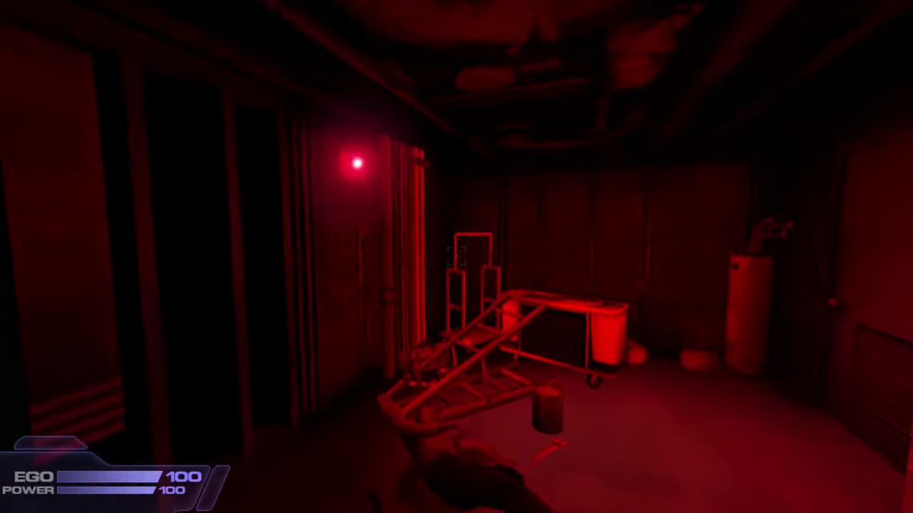
# Step: Crouch beside the body near the fallen ladder and pick up the flashlight from the floor
pyautogui.press('w')
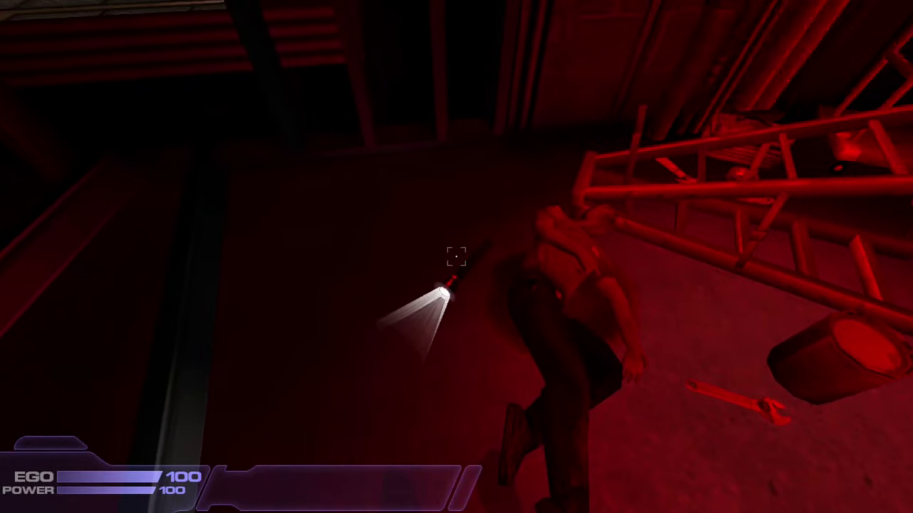
pyautogui.press('w')
pyautogui.press('ctrl')
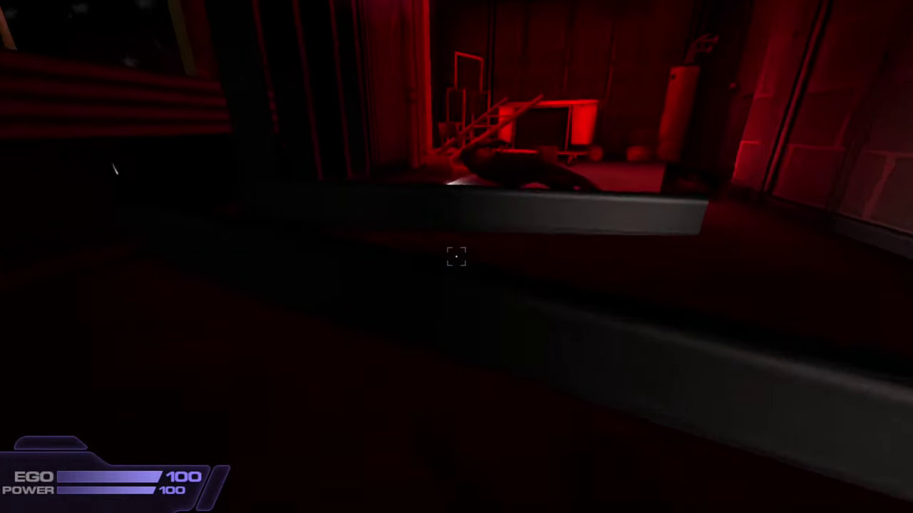
pyautogui.press('w')
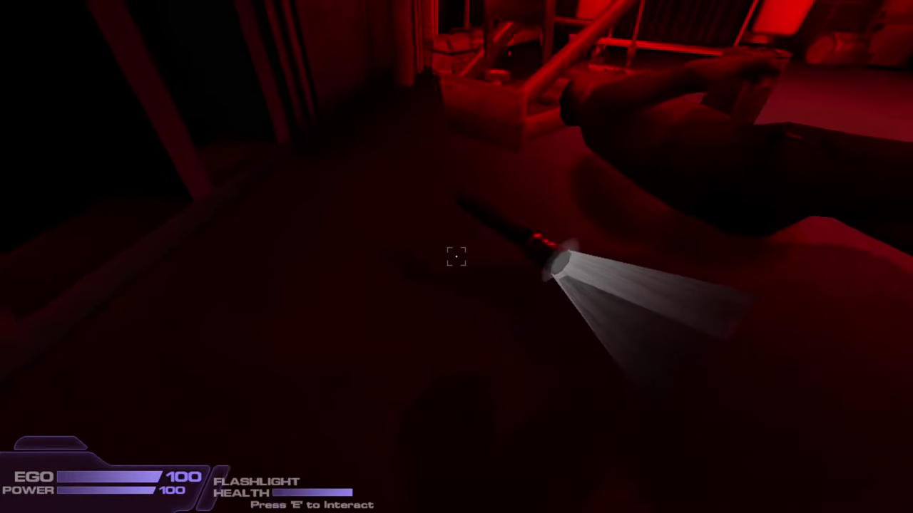
pyautogui.press('e')
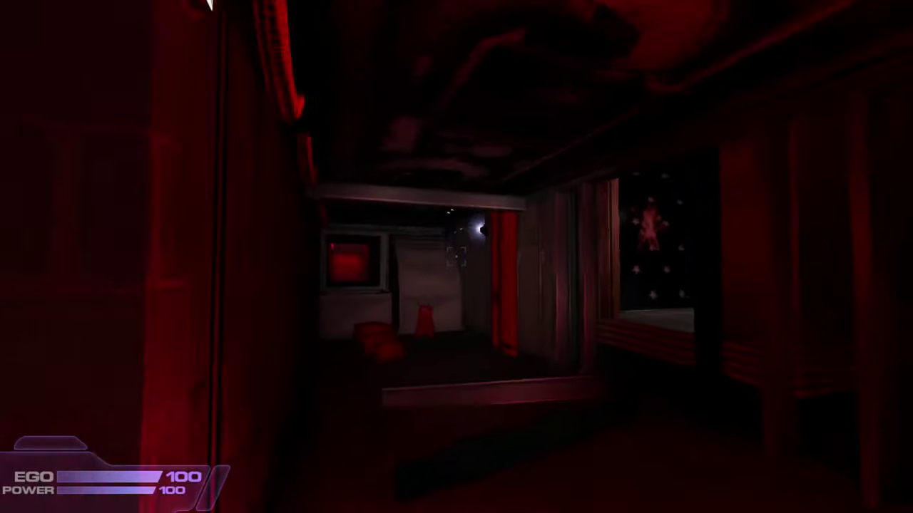
# Step: Walk down the dark maintenance passage, punch at the panelled surface and climb into the red-lit duct
pyautogui.press('w')
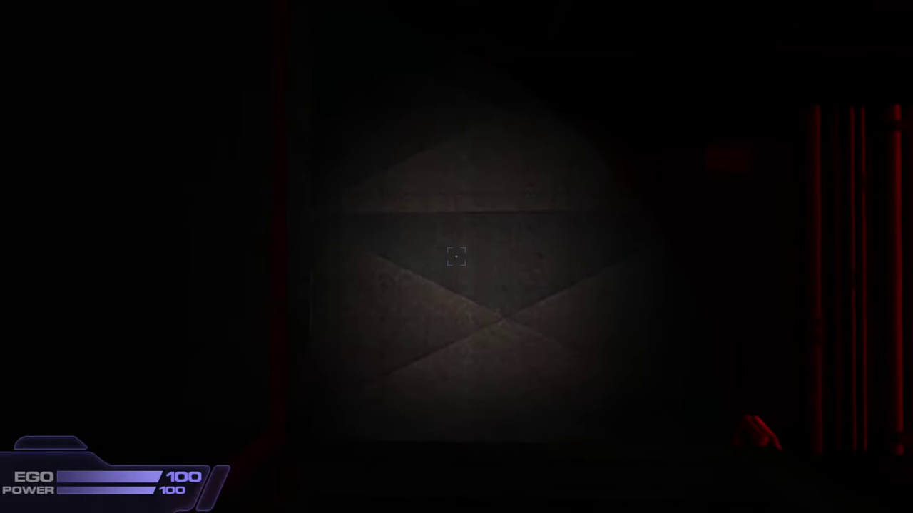
pyautogui.click(456, 257)
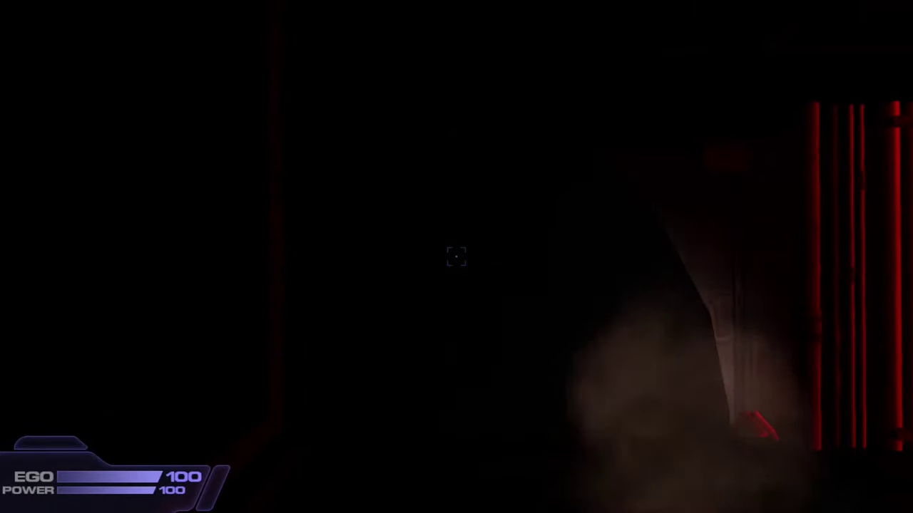
pyautogui.press('w')
pyautogui.press('e')
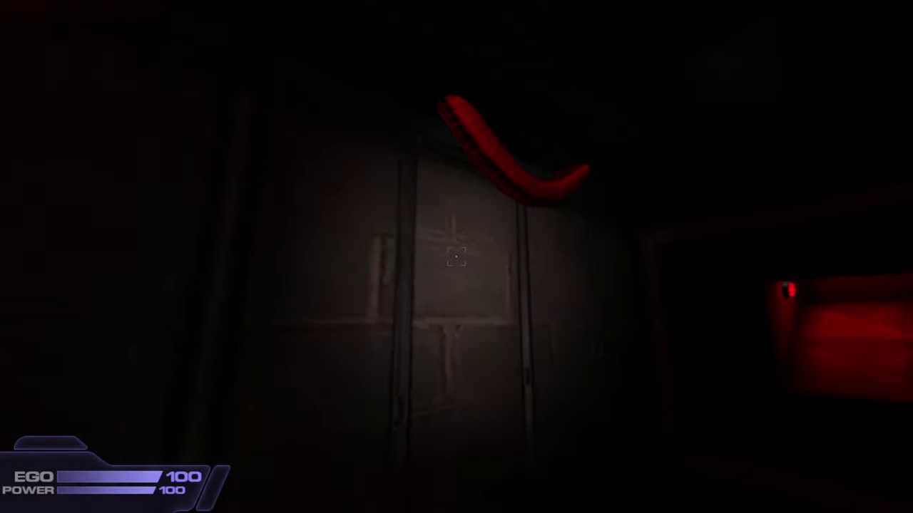
pyautogui.press('w')
pyautogui.press('space')
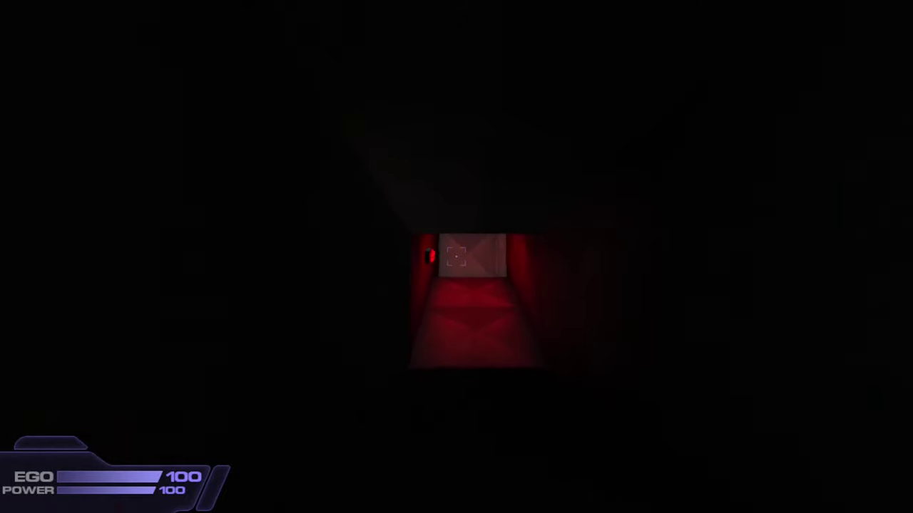
pyautogui.press('w')
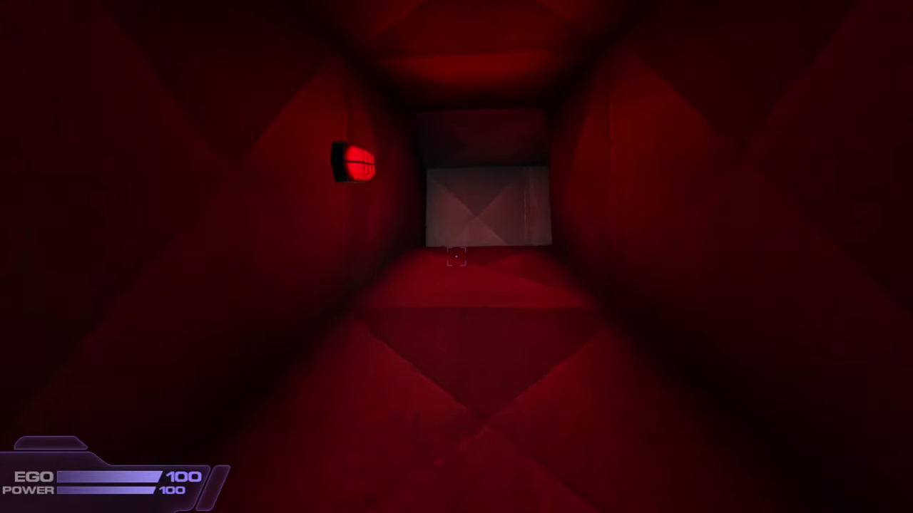
# Step: Crawl through the duct past the large fan, toggle the flashlight and strike the grate at its end
pyautogui.press('w')
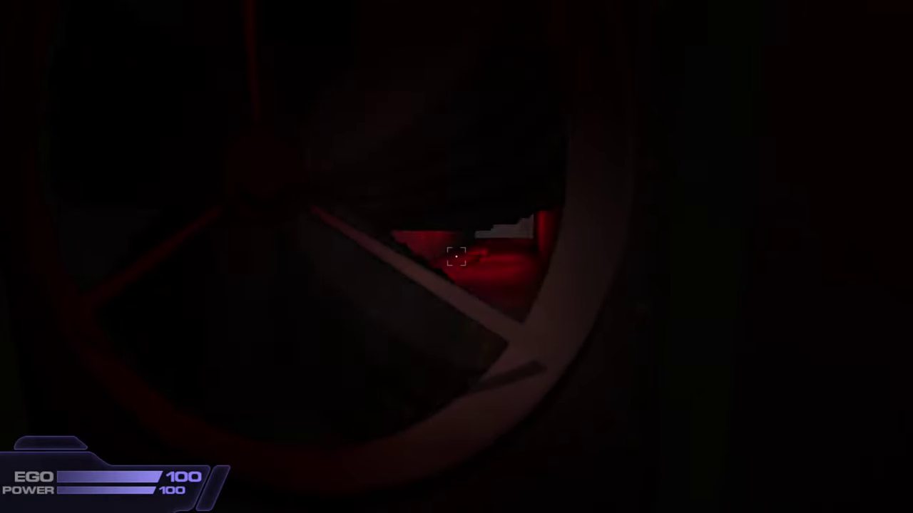
pyautogui.press('w')
pyautogui.press('f')
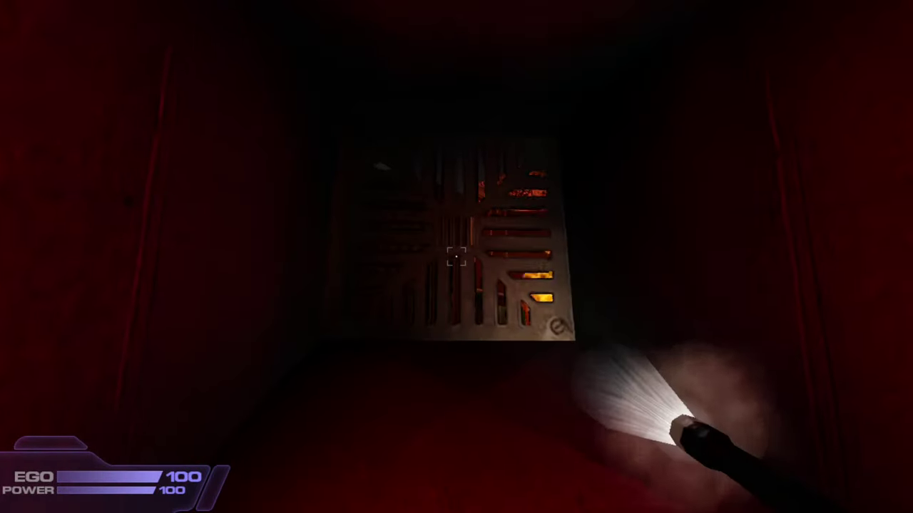
pyautogui.press('w')
pyautogui.click(456, 257)
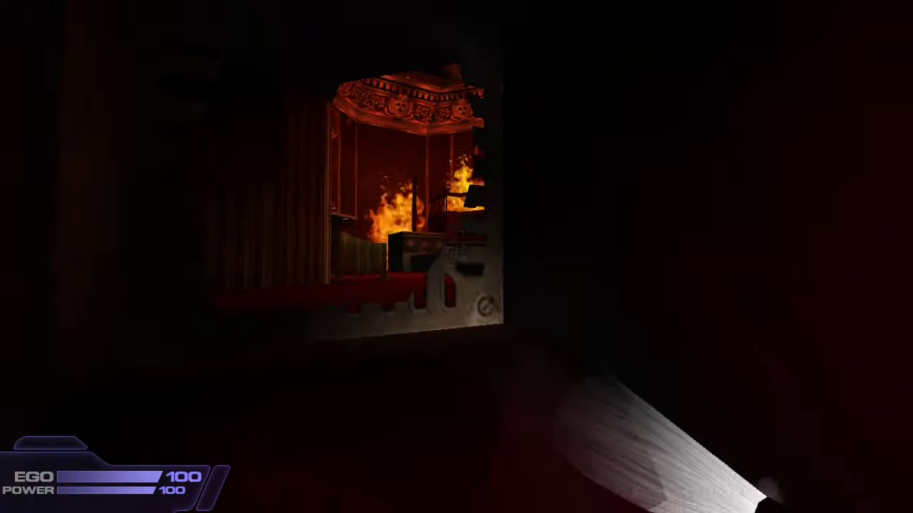
# Step: Climb out of the duct into the burning red hall and walk past the green sofa
pyautogui.press('e')
pyautogui.press('w')
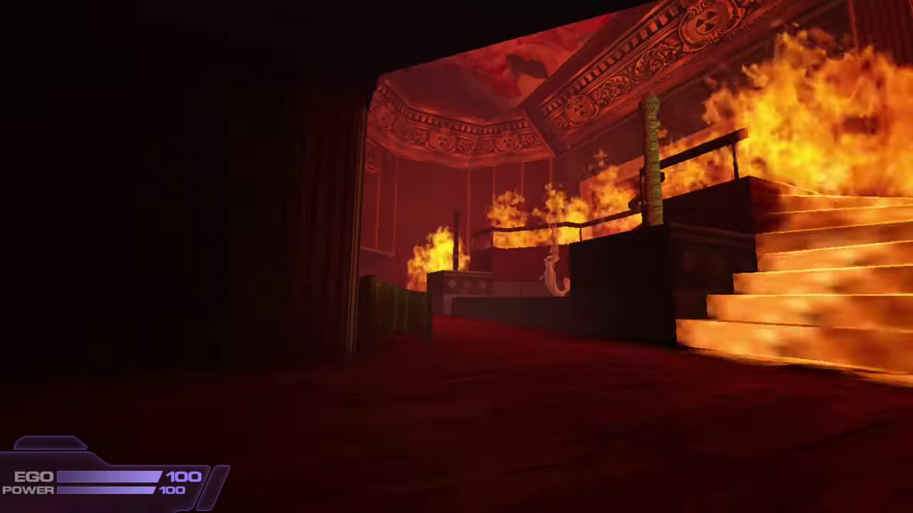
pyautogui.press('w')
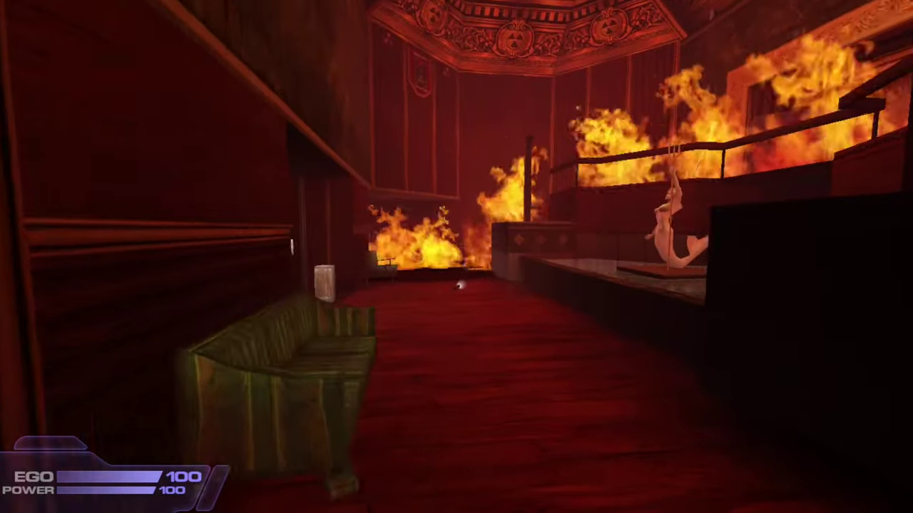
# Step: Back out of the burning red hall and down the dark corridor past the golden statue into the carpeted hallway
pyautogui.press('s')
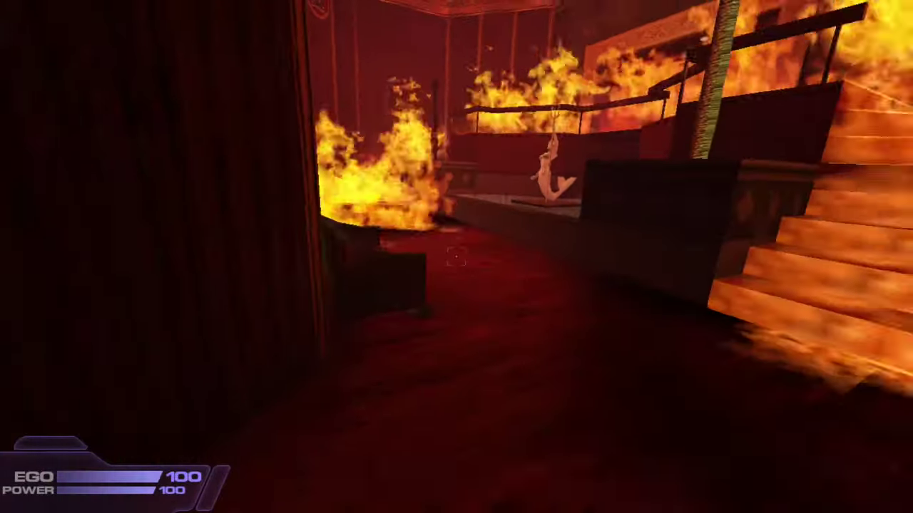
pyautogui.press('s')
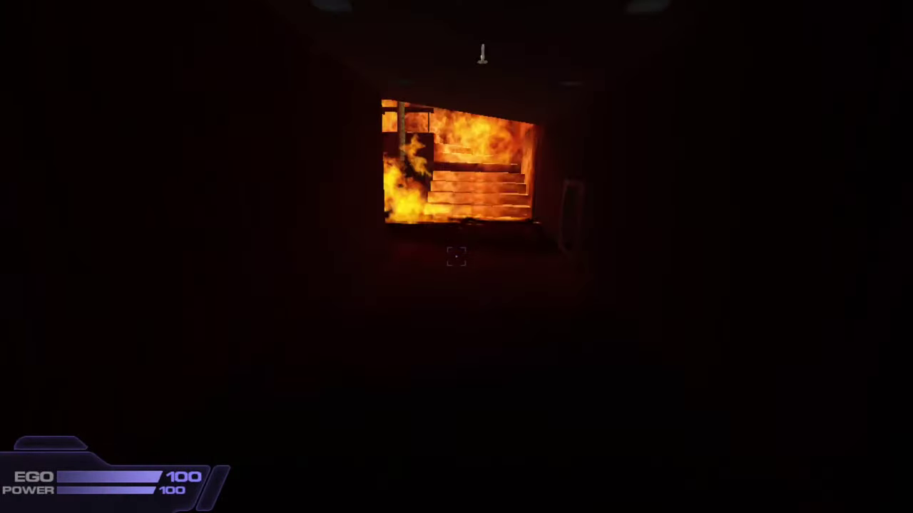
pyautogui.press('s')
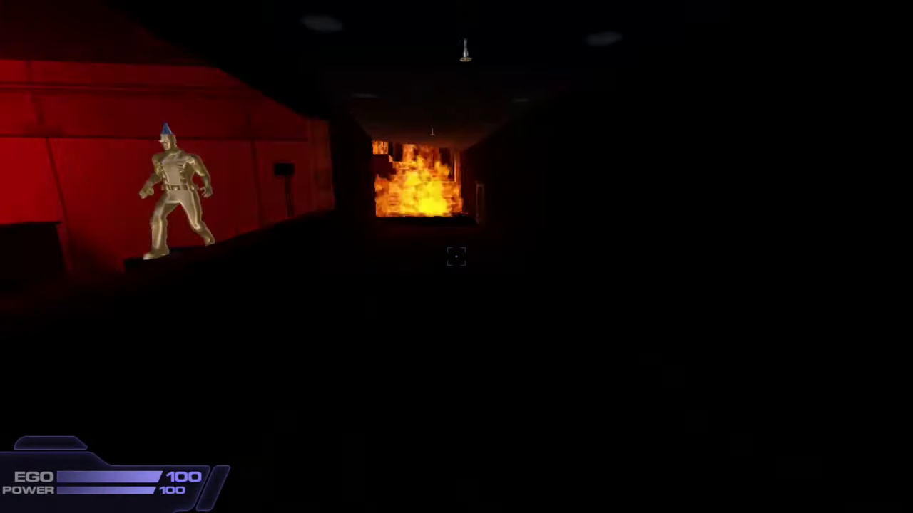
pyautogui.press('s')
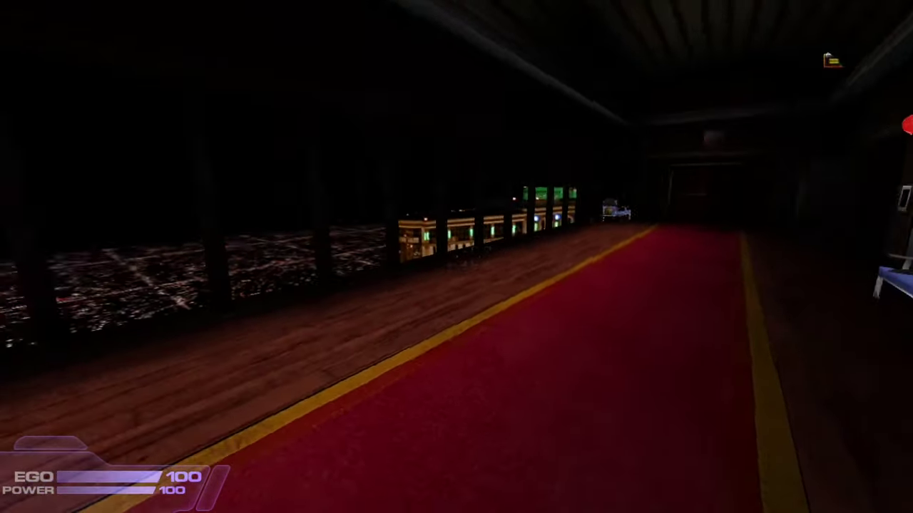
# Step: Walk along the windowed hallway to the doorway with the congratulations banner and inspect the blue bench with papers beside it
pyautogui.press('w')
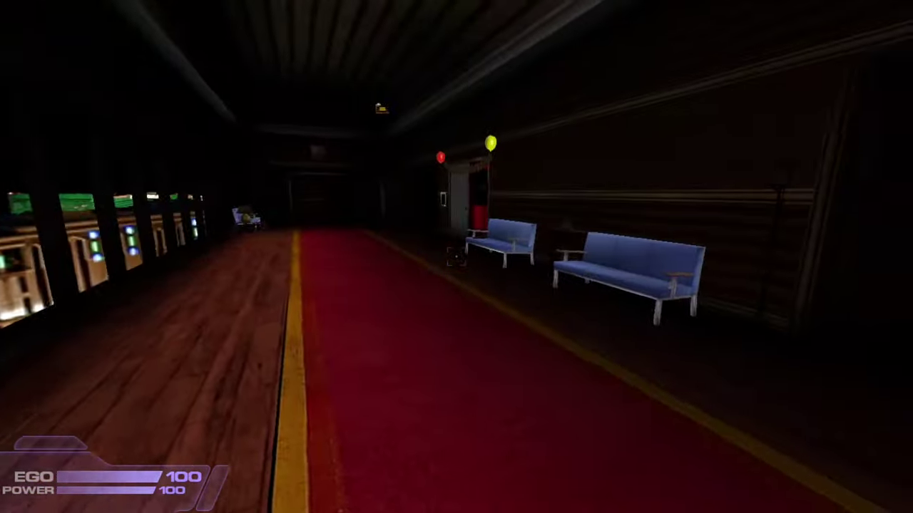
pyautogui.press('w')
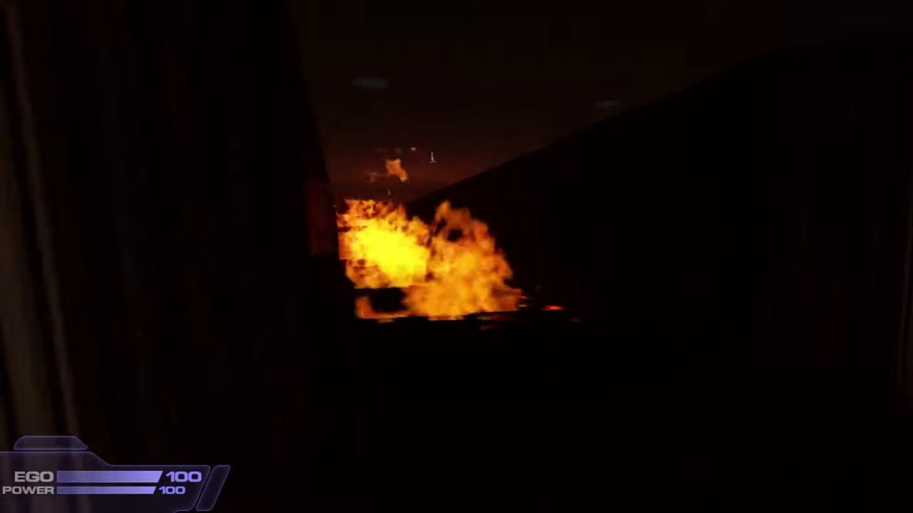
pyautogui.press('w')
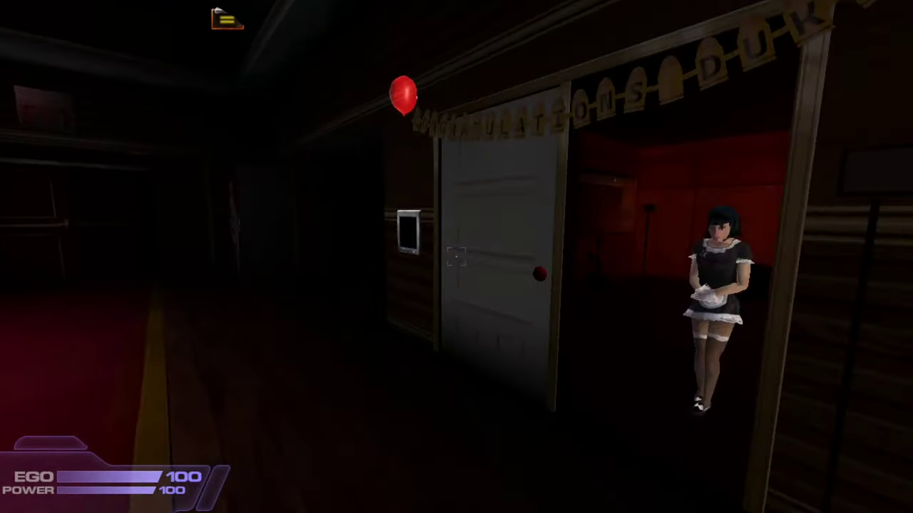
pyautogui.press('w')
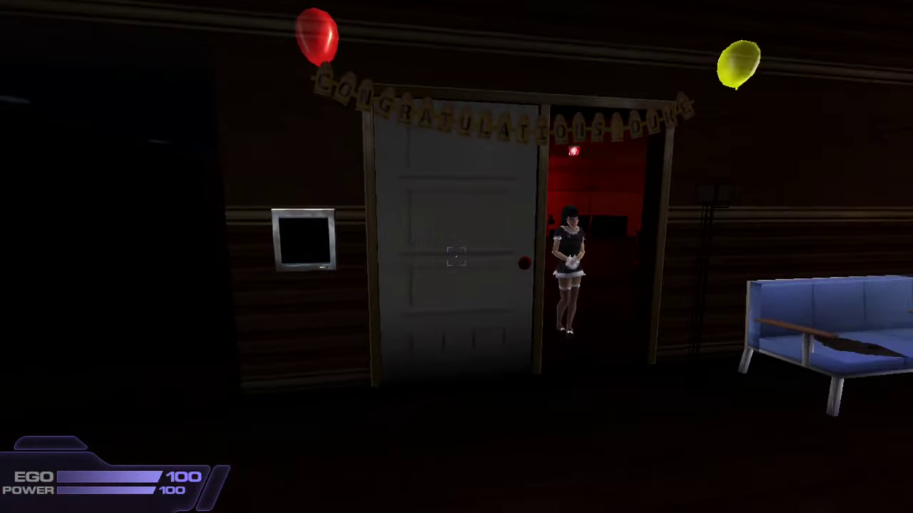
pyautogui.press('w')
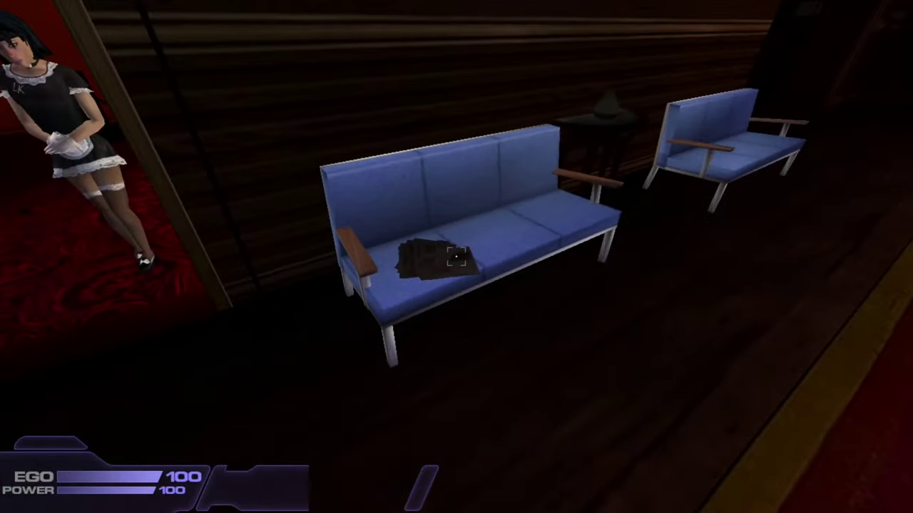
# Step: Walk to the hallway end with the table lamp and return along the red carpet, checking the side corridor's fire
pyautogui.press('w')
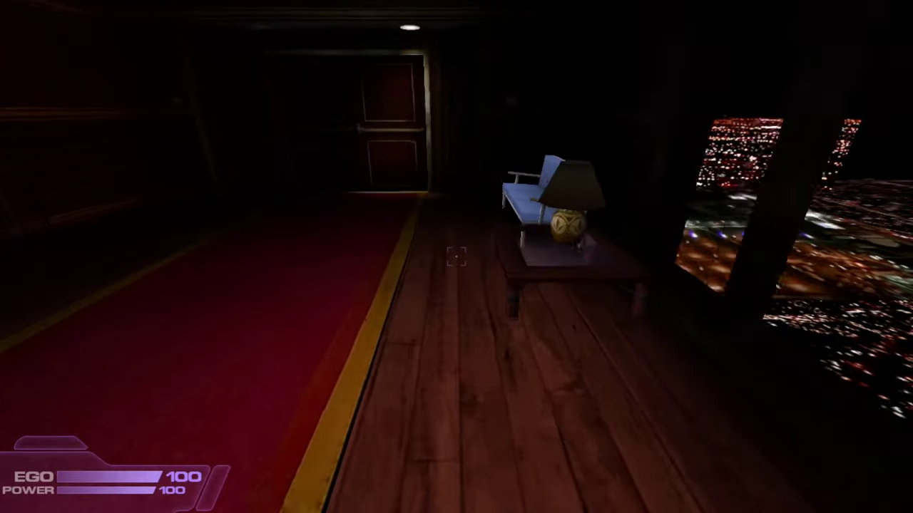
pyautogui.press('w')
pyautogui.press('w')
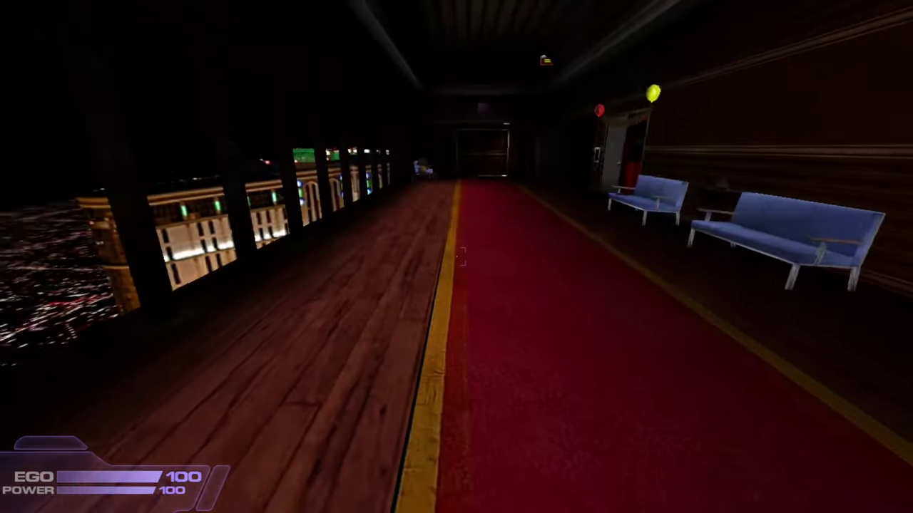
pyautogui.press('w')
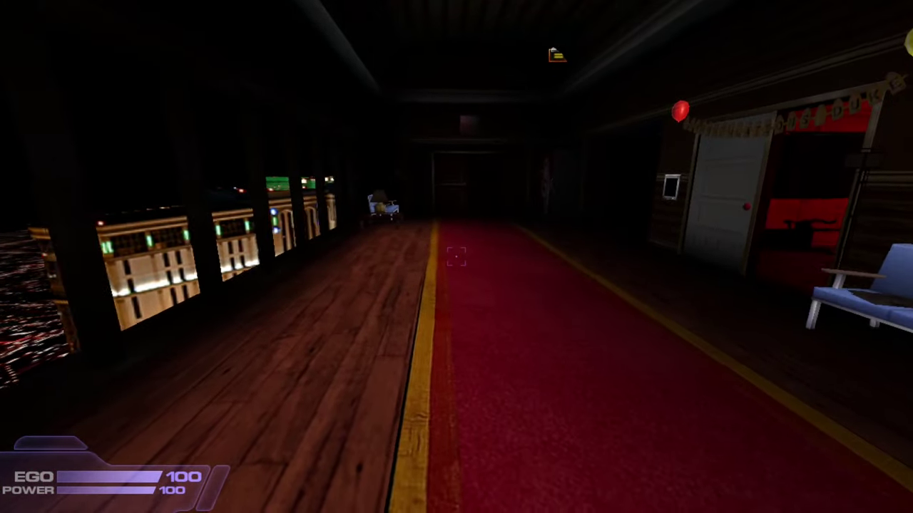
pyautogui.press('w')
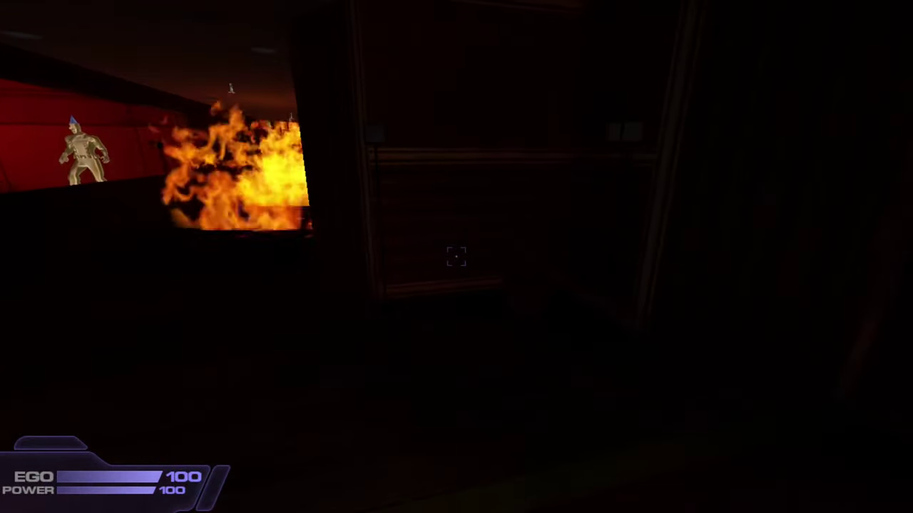
# Step: Approach the floating icon near the hallway ceiling and examine it beside the exit doors
pyautogui.press('w')
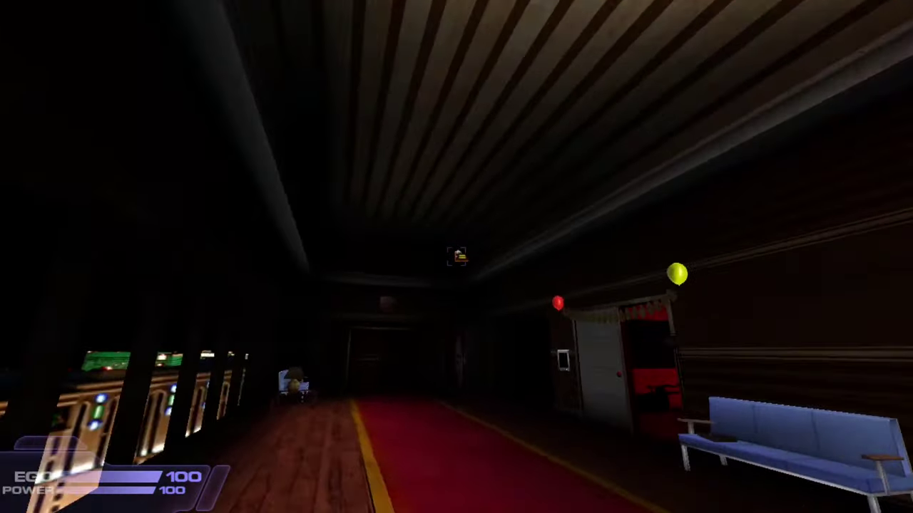
pyautogui.press('w')
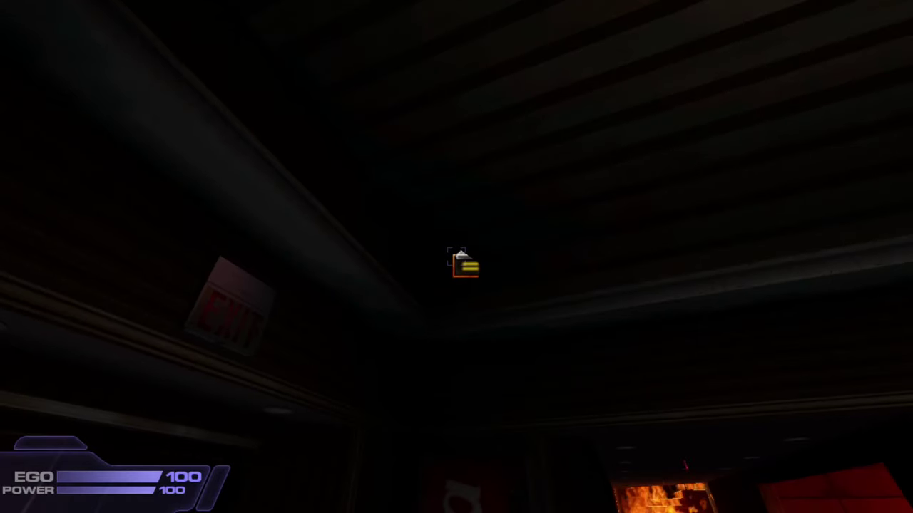
pyautogui.press('w')
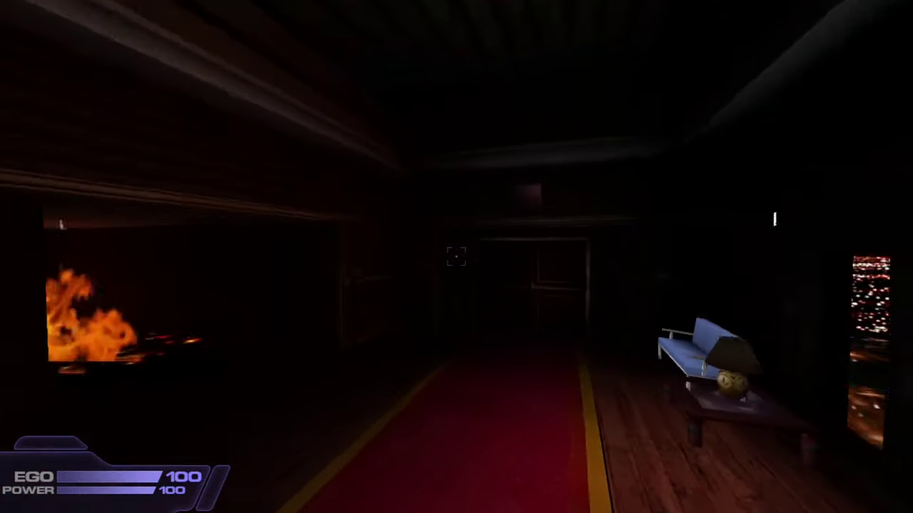
# Step: Walk up to the dark corridor opening beyond the blue benches and examine the fire and golden statue inside
pyautogui.press('w')
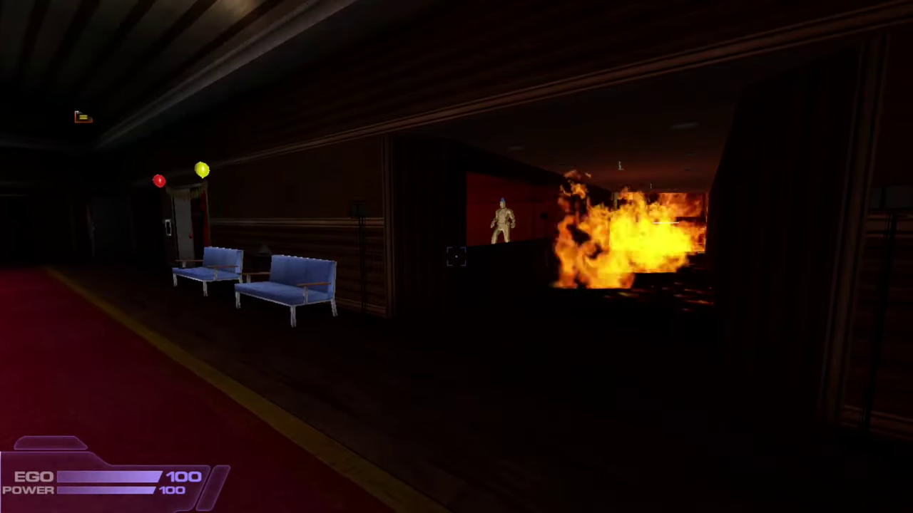
pyautogui.press('w')
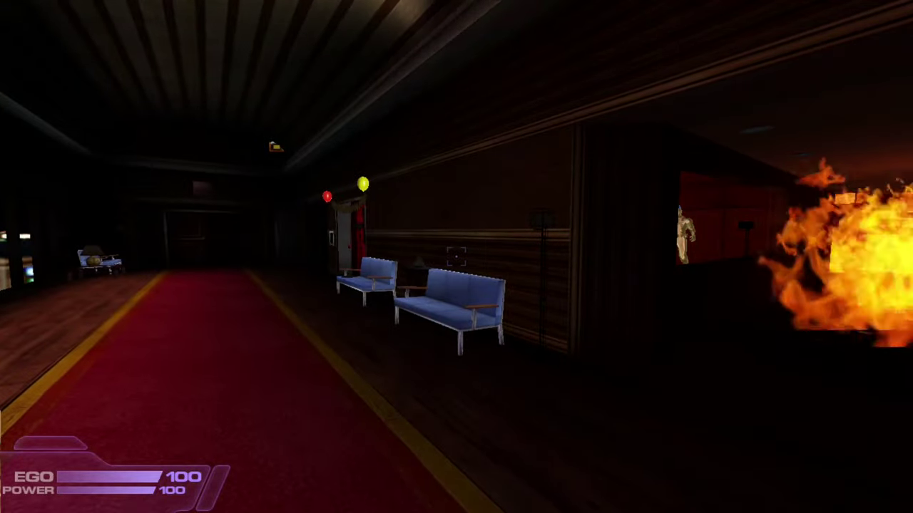
pyautogui.press('w')
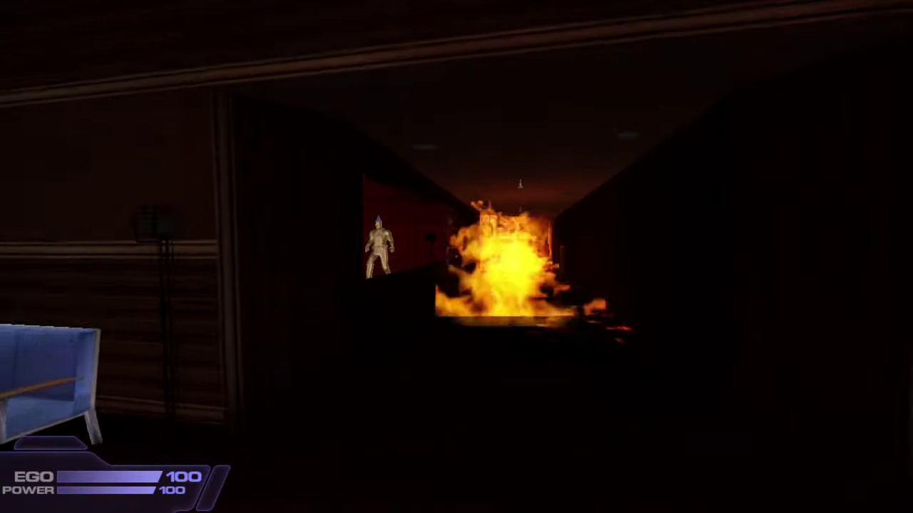
pyautogui.press('w')
pyautogui.press('w')
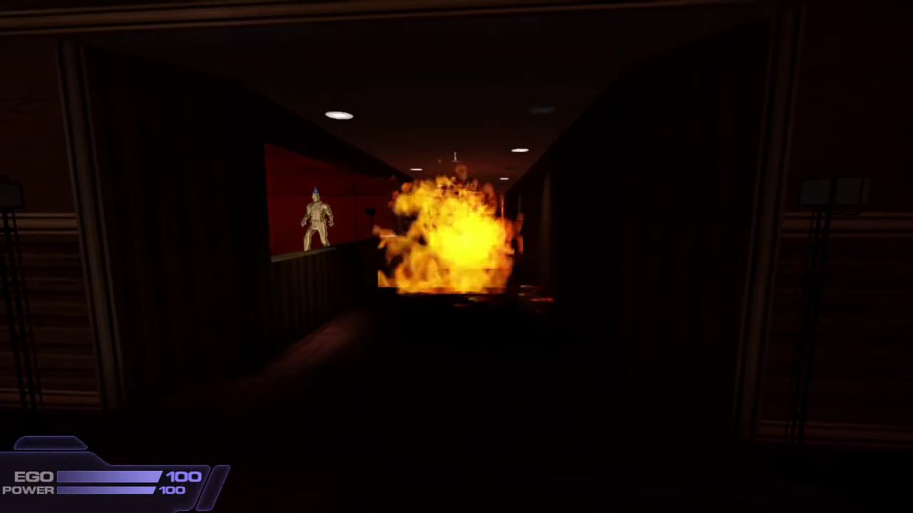
# Step: Walk past the blue benches to the bannered doorway and look over the side corridor's ledge into the red room
pyautogui.press('s')
pyautogui.press('s')
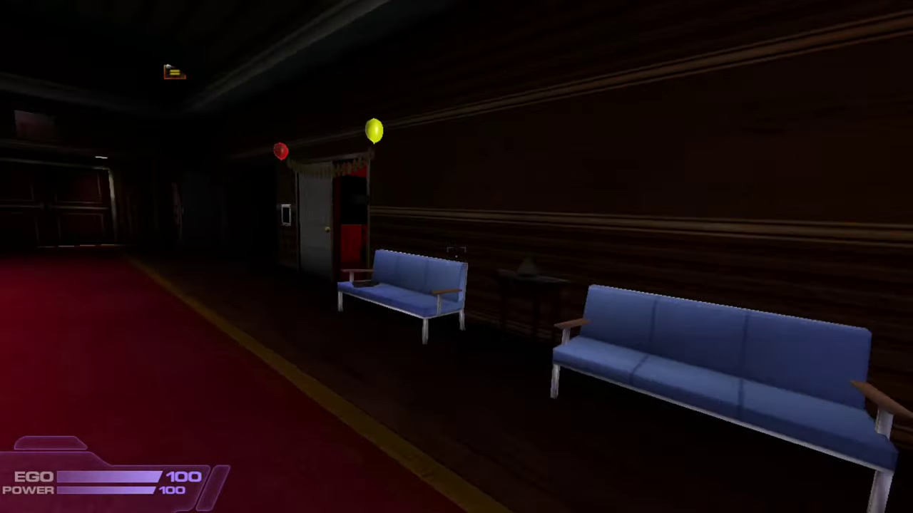
pyautogui.press('w')
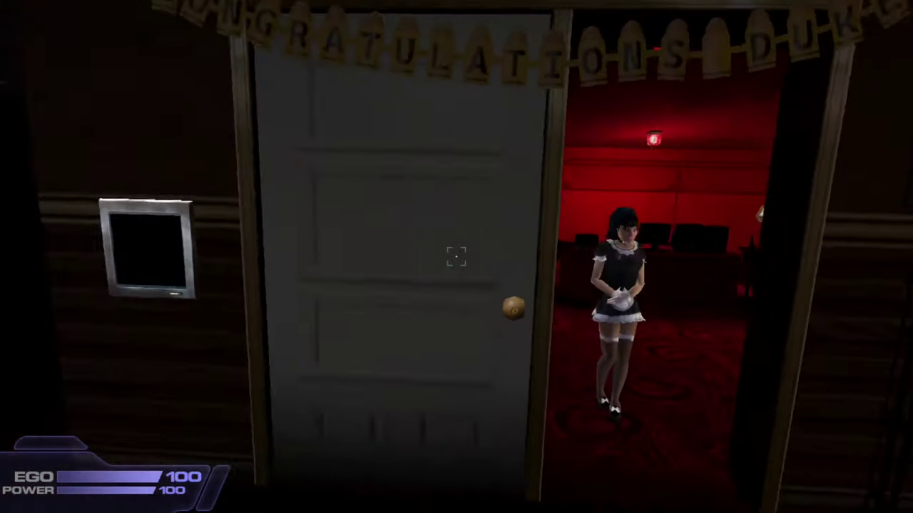
pyautogui.press('a')
pyautogui.press('w')
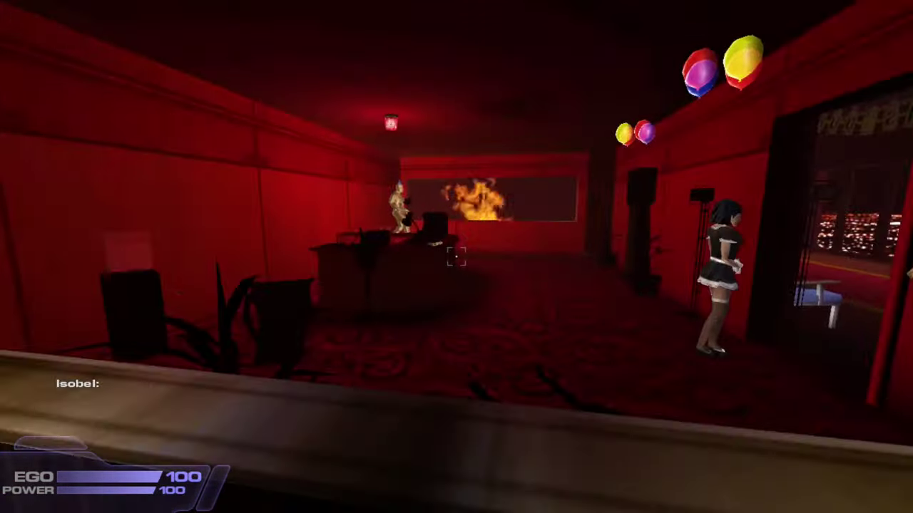
# Step: Back away from the ledge, walk down the dark corridor towards the fire and drop through the hole in the floor
pyautogui.press('s')
pyautogui.press('s')
pyautogui.press('d')
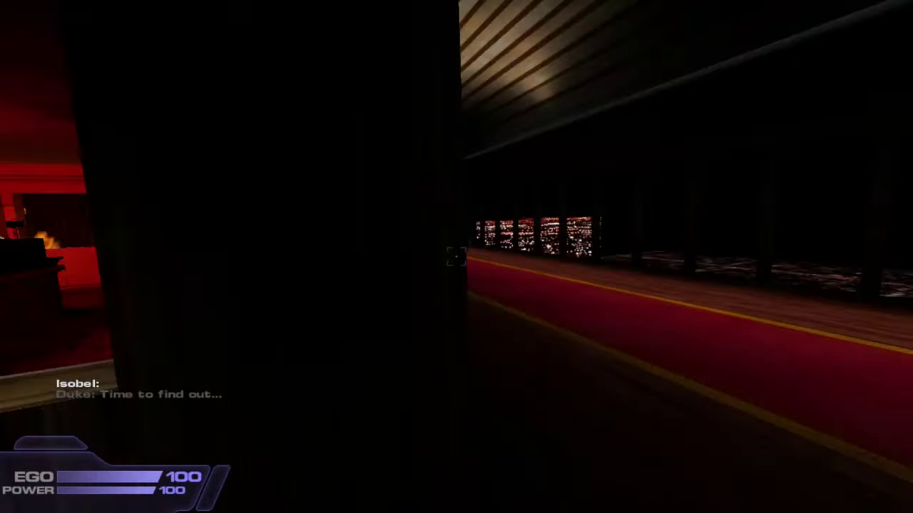
pyautogui.press('w')
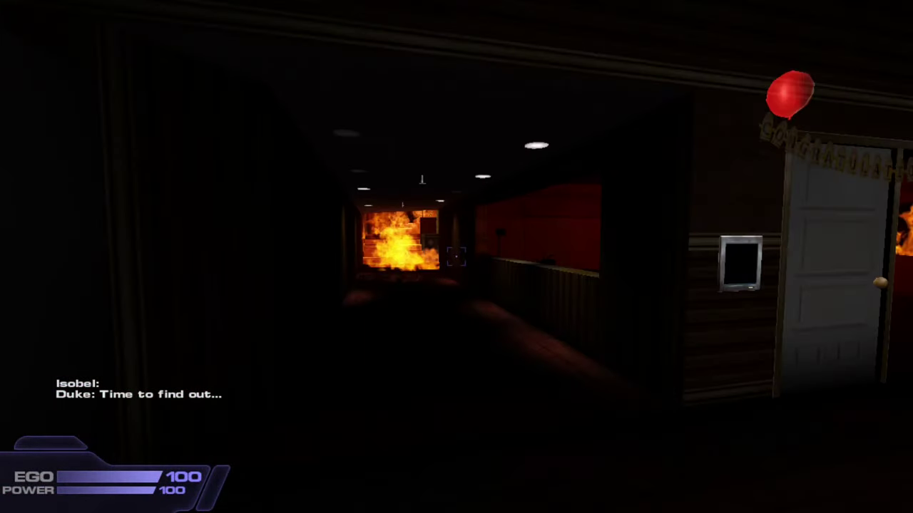
pyautogui.press('w')
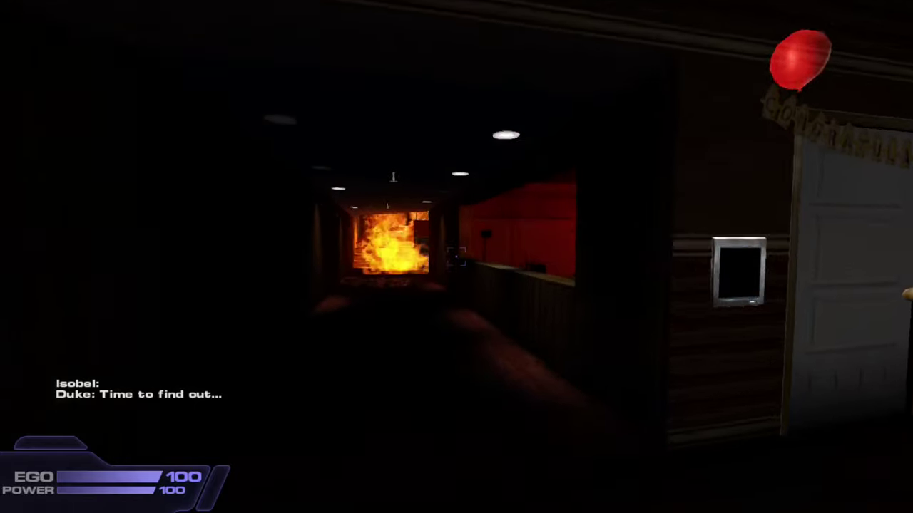
pyautogui.press('w')
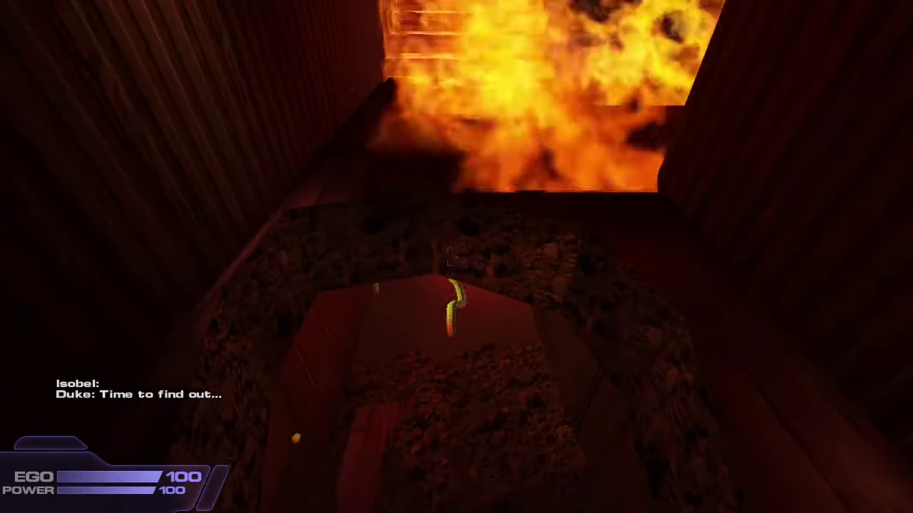
pyautogui.press('w')
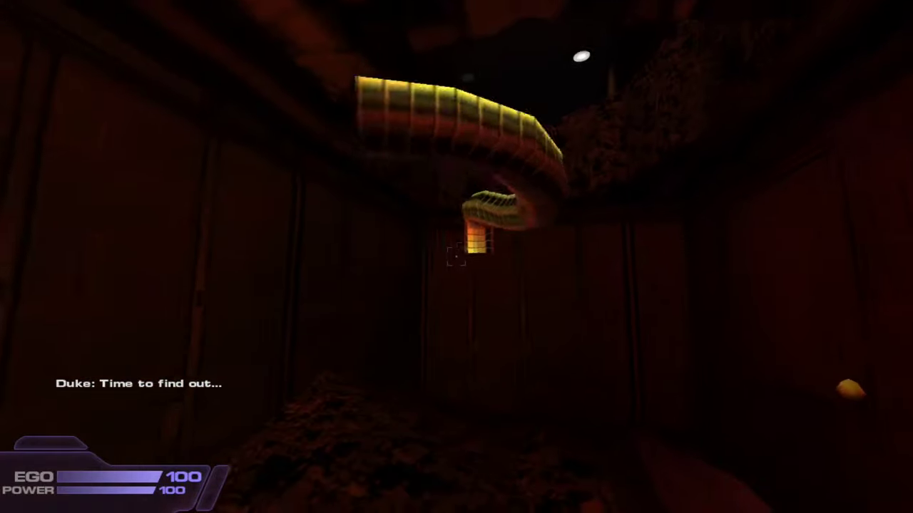
# Step: Kick the yellow hose hanging from the ceiling below the floor hole to make it swing
pyautogui.click(457, 257)
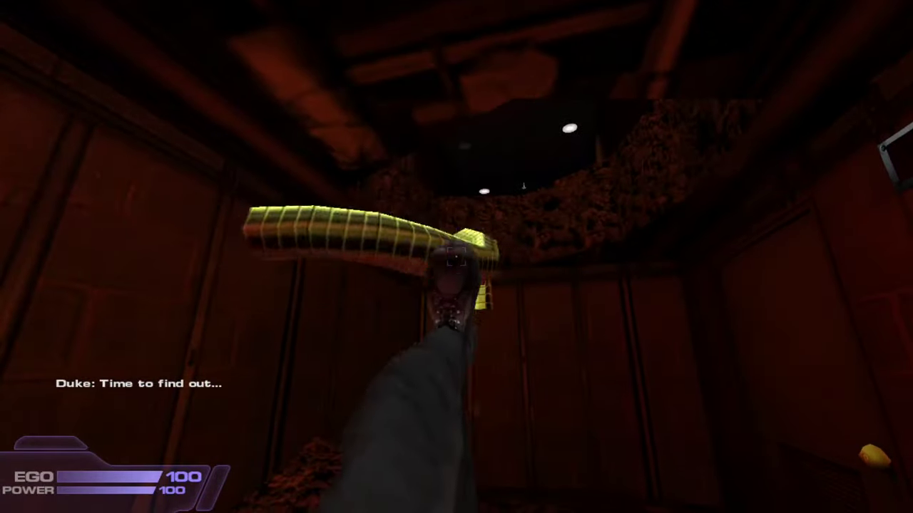
pyautogui.click(456, 257)
pyautogui.click(455, 258)
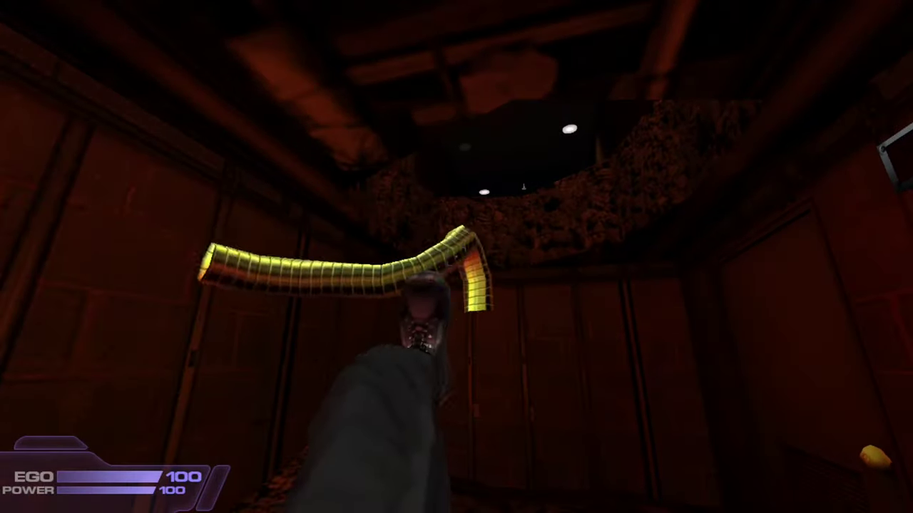
# Step: Cross the red brick room, crouch into the wall opening and crawl along the red-lit duct to the hanging arm
pyautogui.press('w')
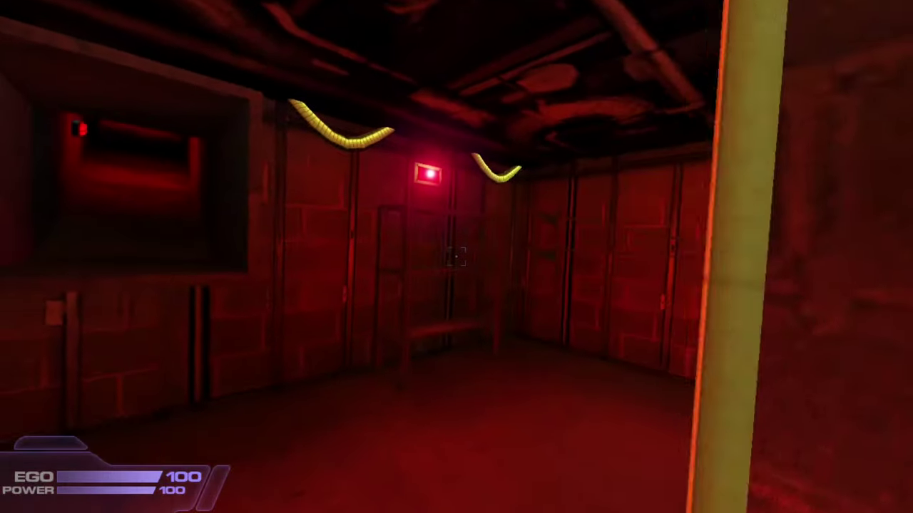
pyautogui.press('w')
pyautogui.press('ctrl')
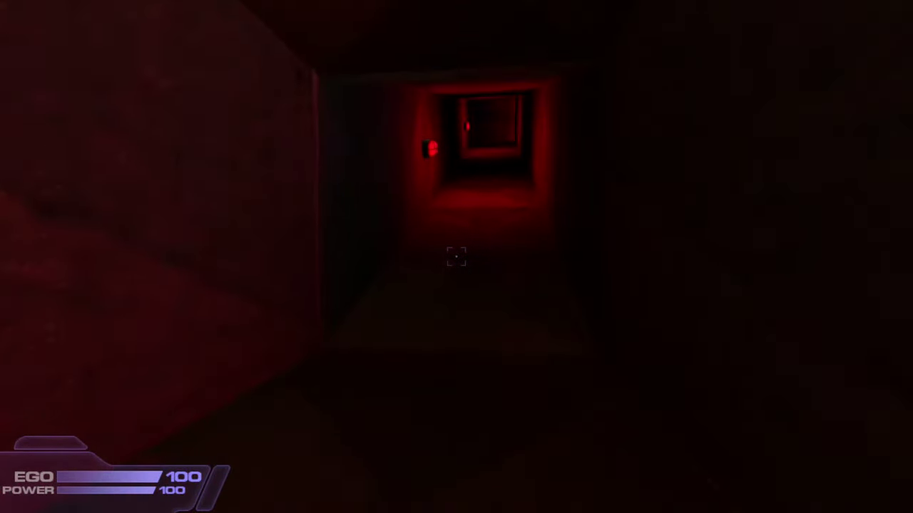
pyautogui.press('w')
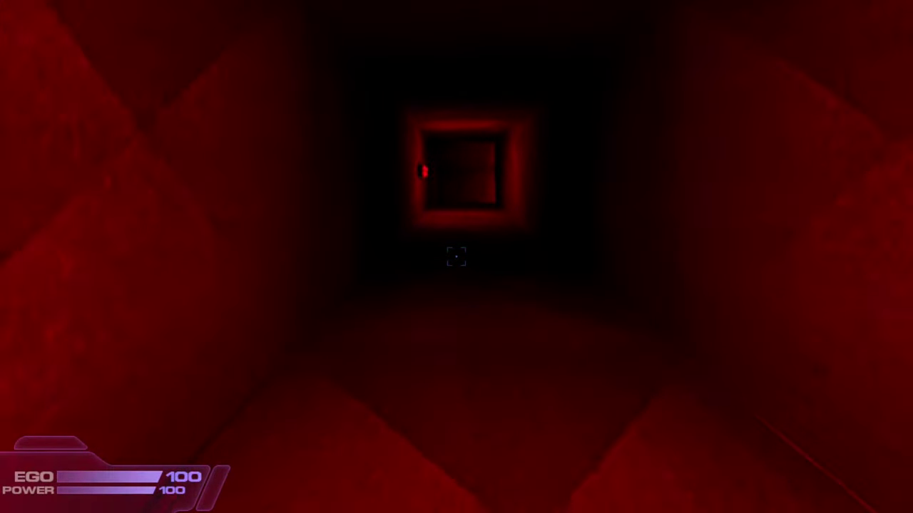
pyautogui.press('w')
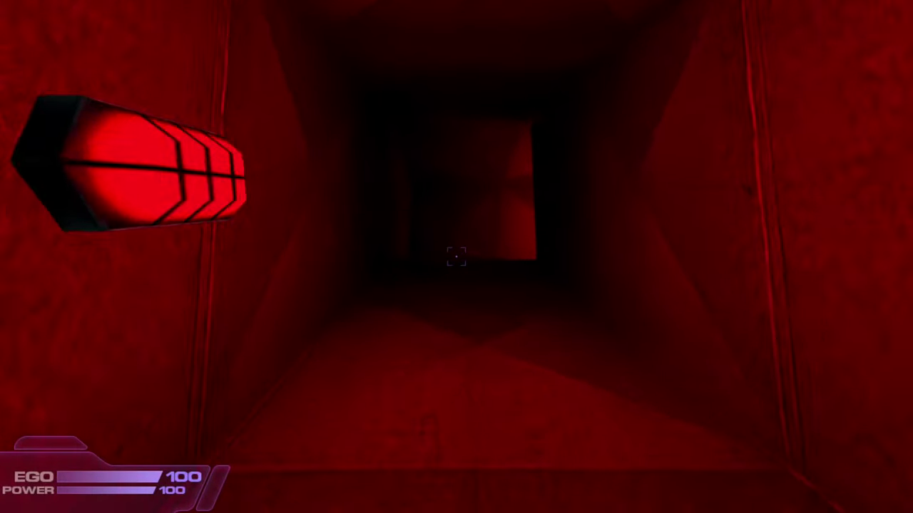
pyautogui.press('w')
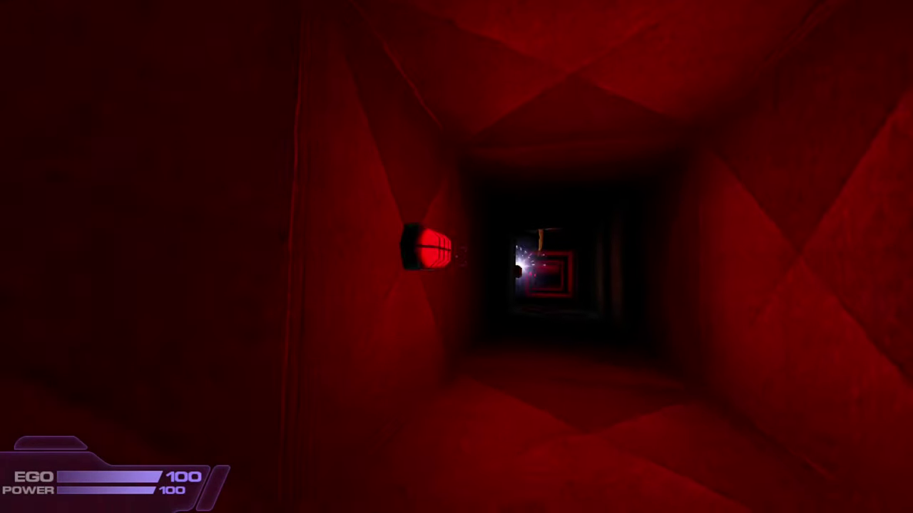
pyautogui.press('w')
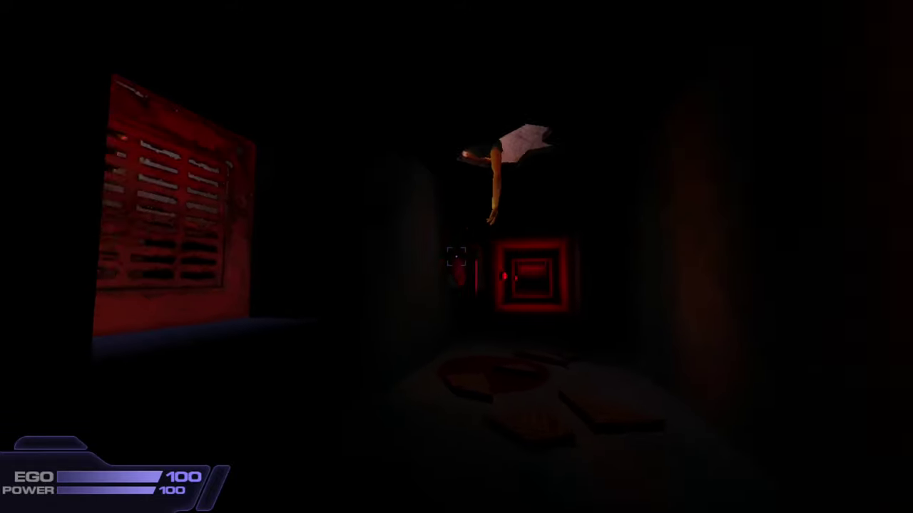
# Step: Kick out the grates along the duct near the hanging arm and look into the fireplace room behind them
pyautogui.click(457, 257)
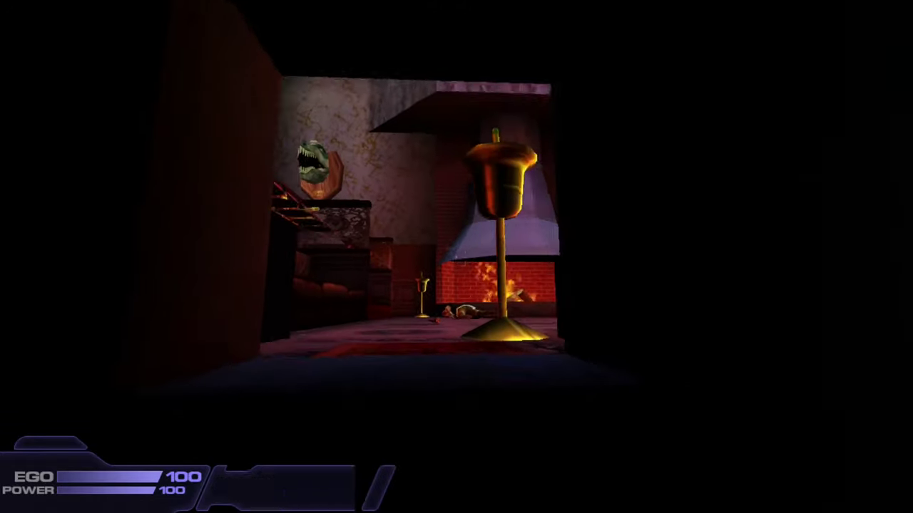
pyautogui.press('d')
pyautogui.press('s')
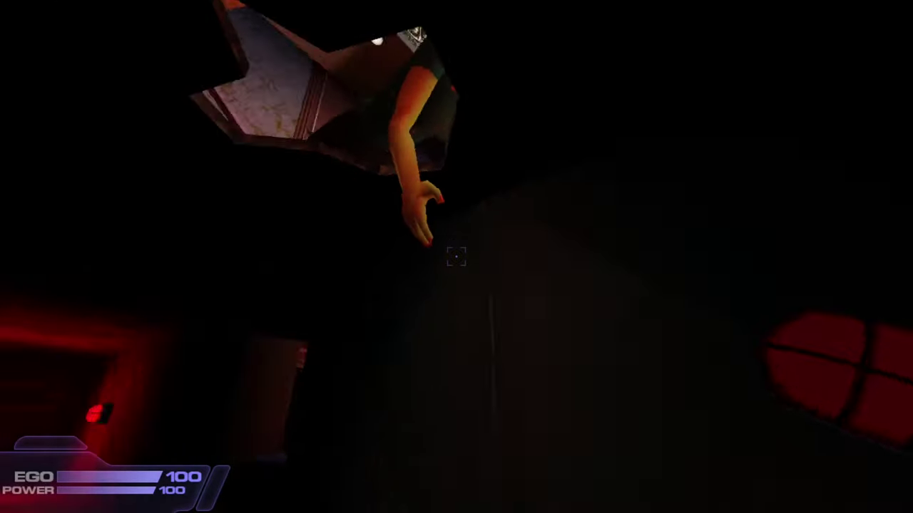
pyautogui.press('s')
pyautogui.press('w')
pyautogui.click(456, 256)
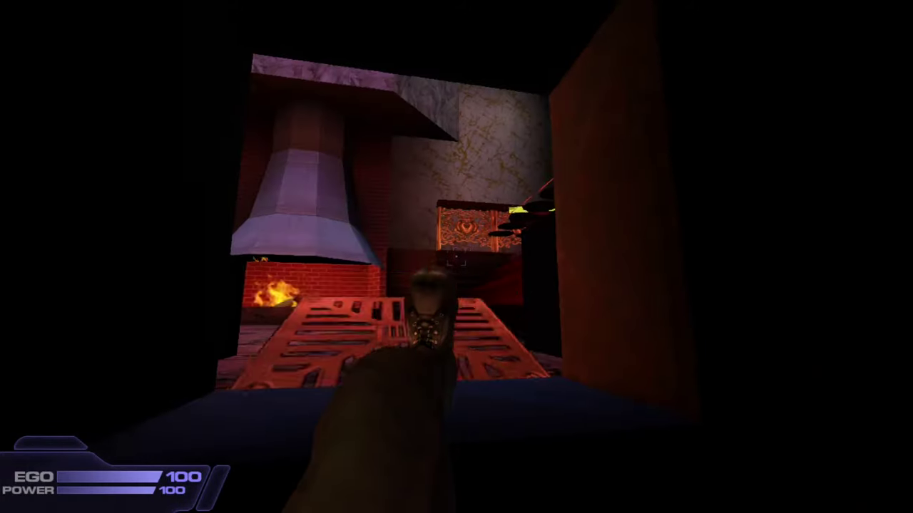
pyautogui.press('s')
pyautogui.press('d')
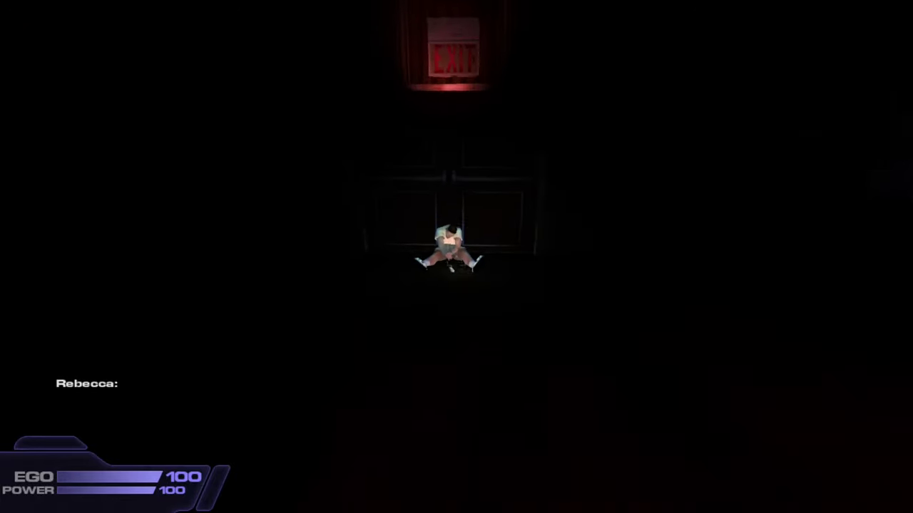
# Step: Collect the fuse, cross the dark theatre lobby past the burning kitchen and fit the 50 Amps fuse in the wall fuse box
pyautogui.press('w')
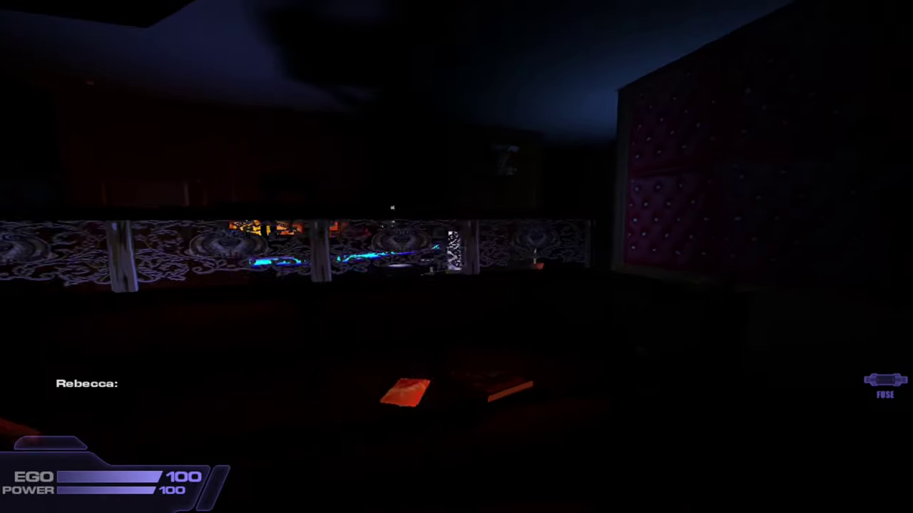
pyautogui.press('w')
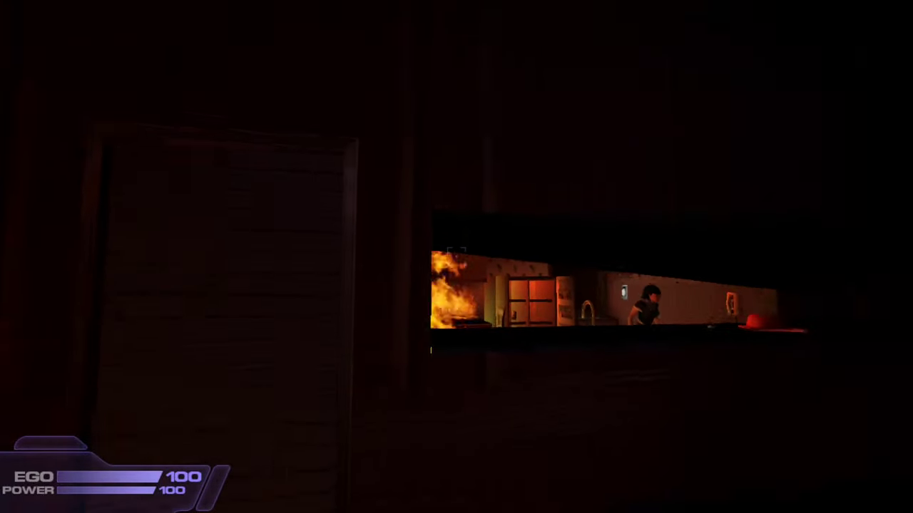
pyautogui.press('w')
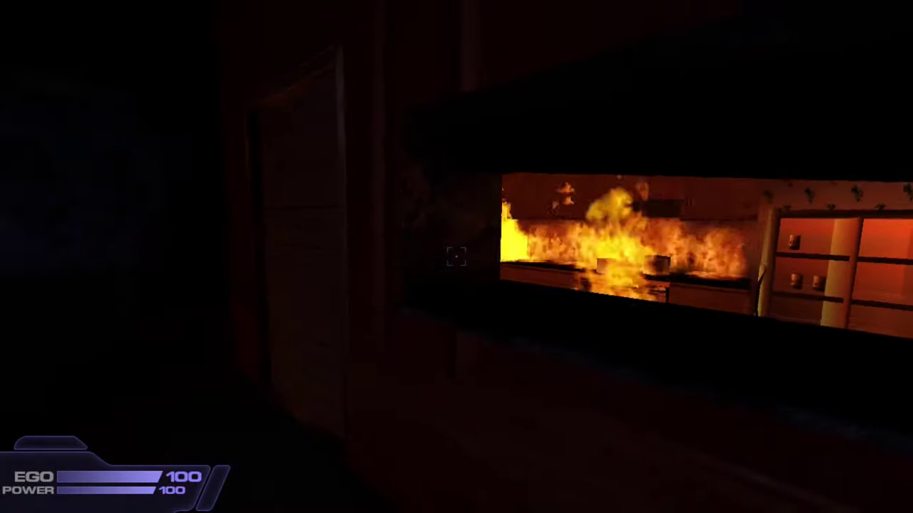
pyautogui.press('w')
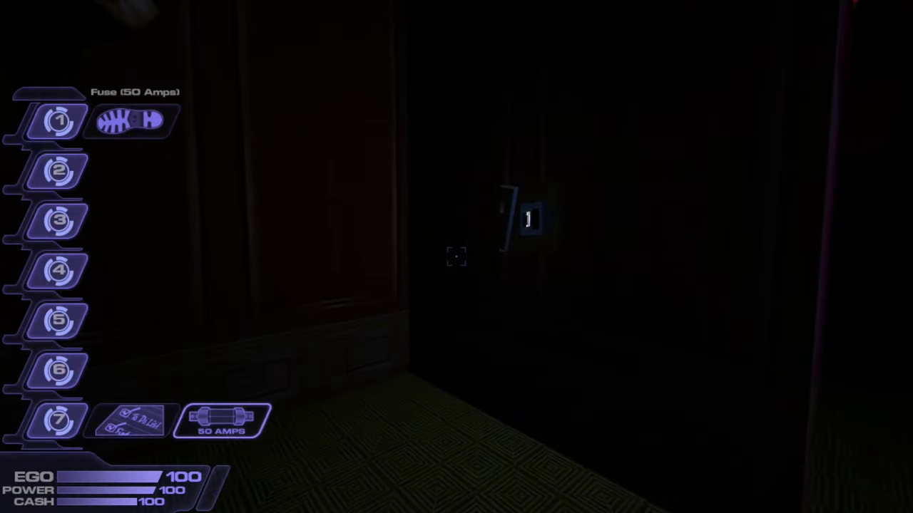
pyautogui.click(456, 257)
pyautogui.press('w')
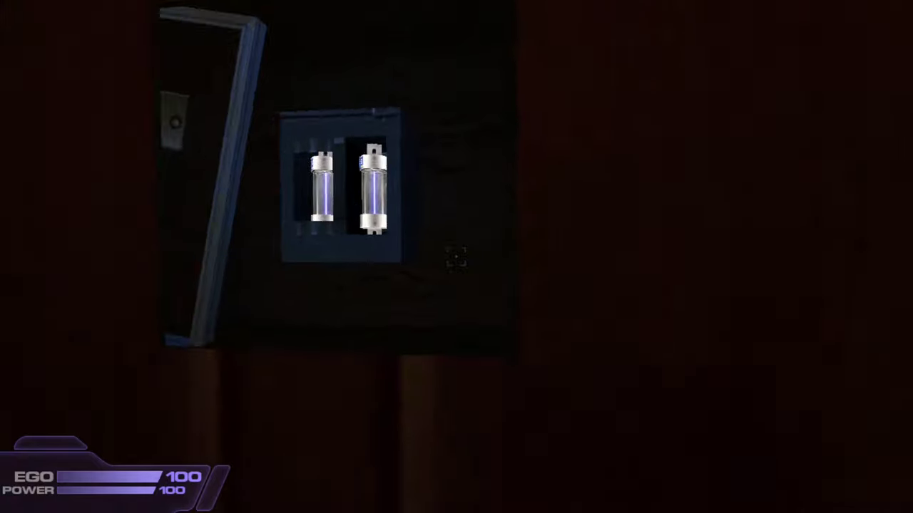
# Step: Inspect the powered lobby's popcorn counter and the burning kitchen through the serving opening, then back away
pyautogui.press('w')
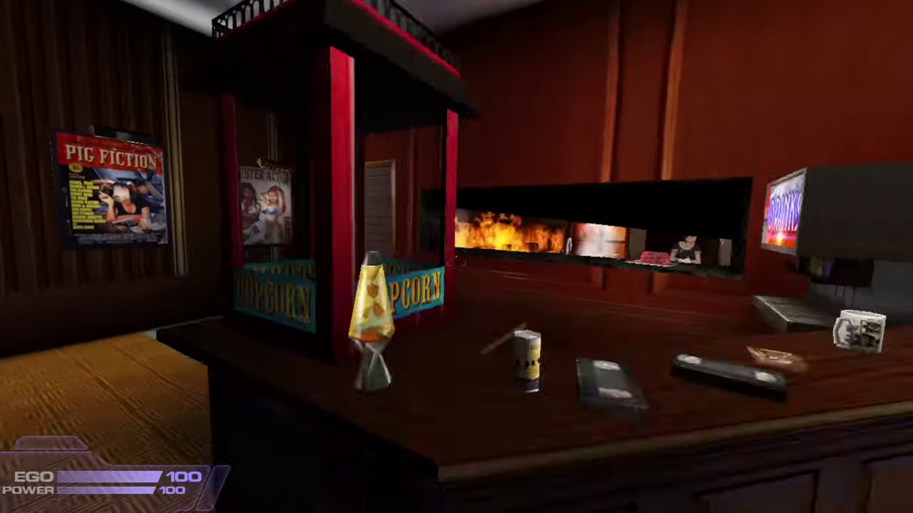
pyautogui.press('w')
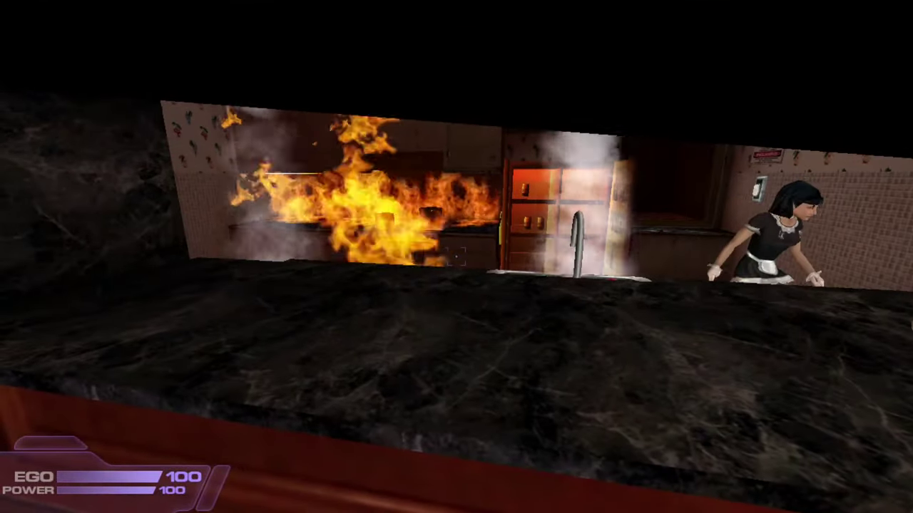
pyautogui.press('s')
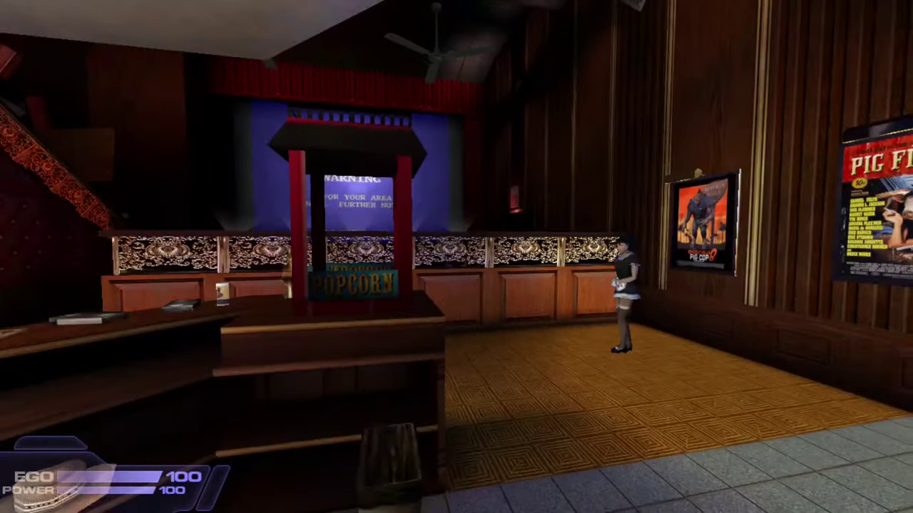
# Step: Walk through the dark side passage and the smoke-filled room to the railing overlooking the mermaid fountain
pyautogui.press('w')
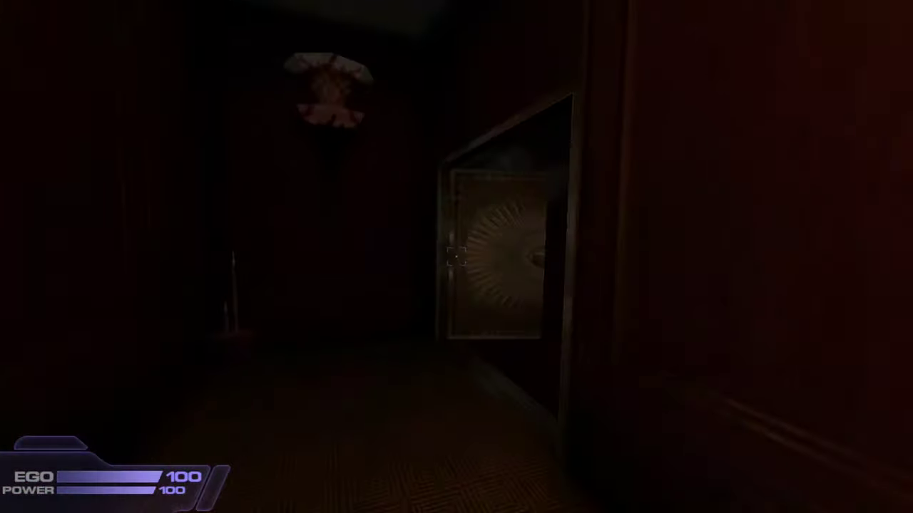
pyautogui.press('w')
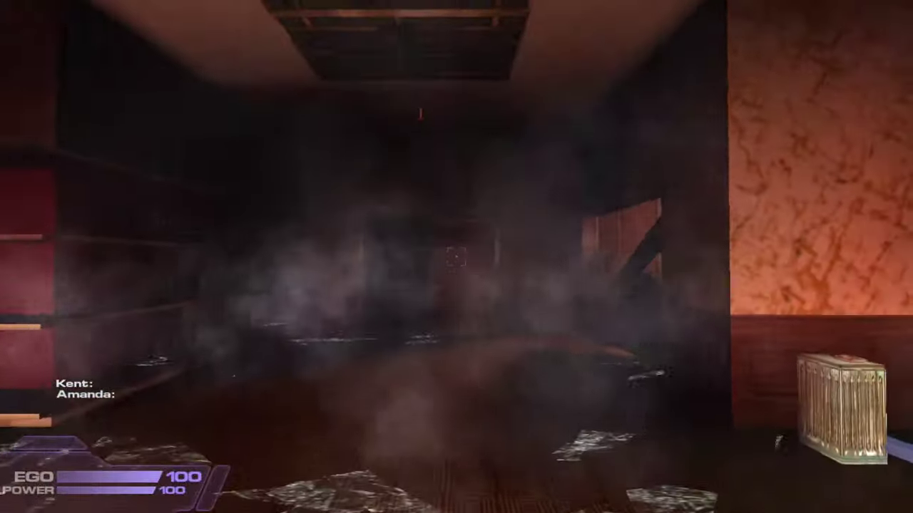
pyautogui.press('w')
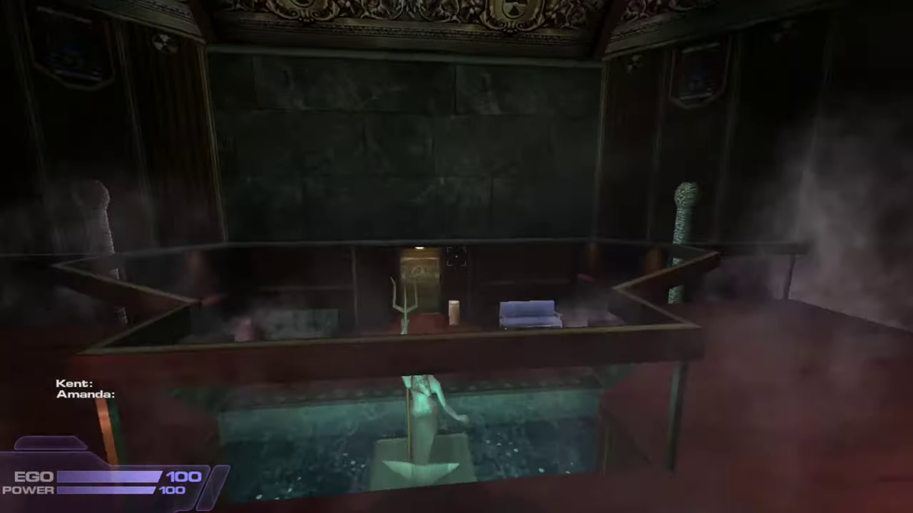
# Step: Follow the dark corridor towards the red-carpeted lobby and look through the office window at the body inside
pyautogui.press('Tab')
pyautogui.press('w')
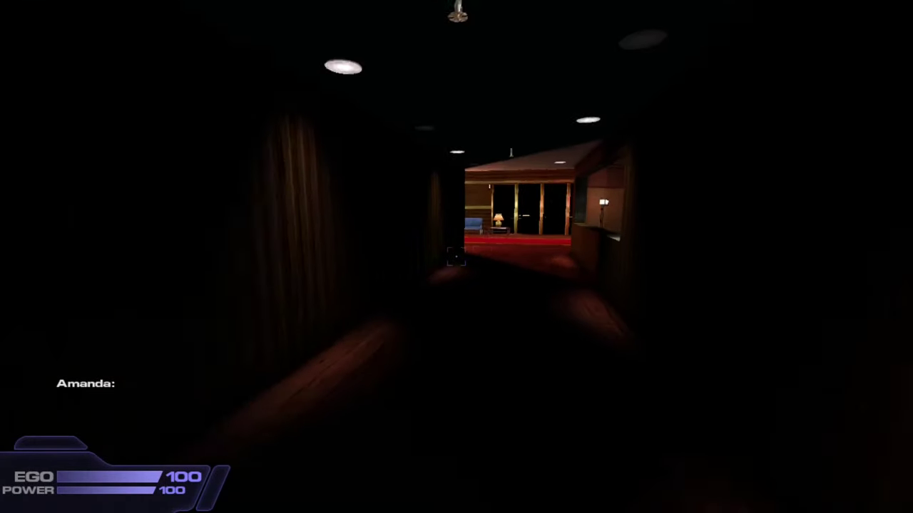
pyautogui.press('w')
pyautogui.press('w')
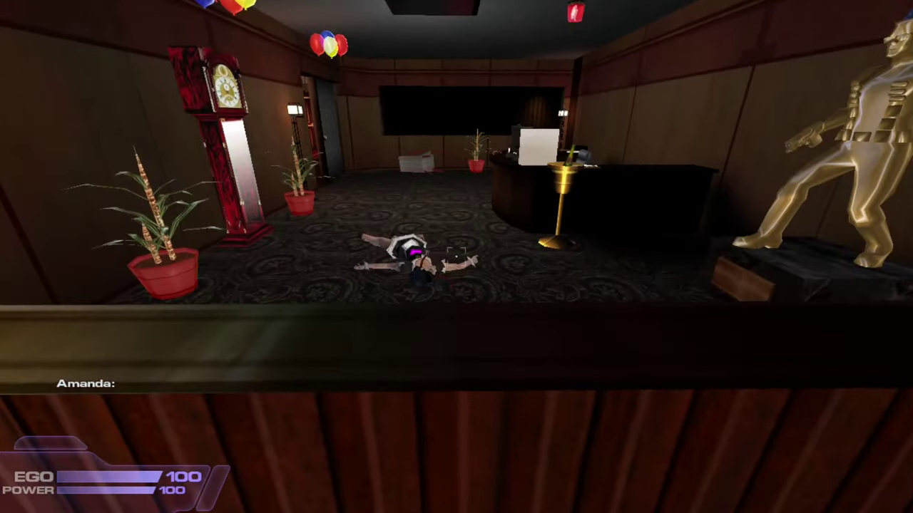
# Step: Activate the handprint access pad beside the bannered double doors and enter the reception office
pyautogui.press('w')
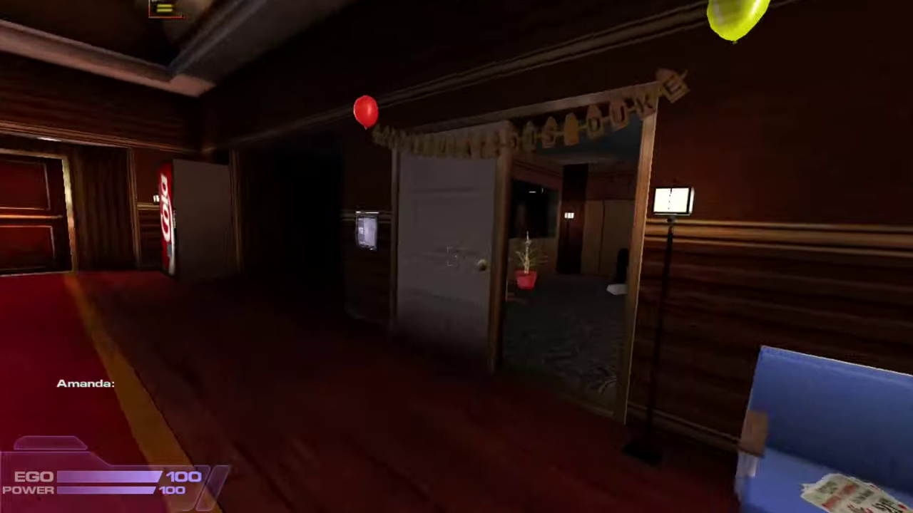
pyautogui.press('e')
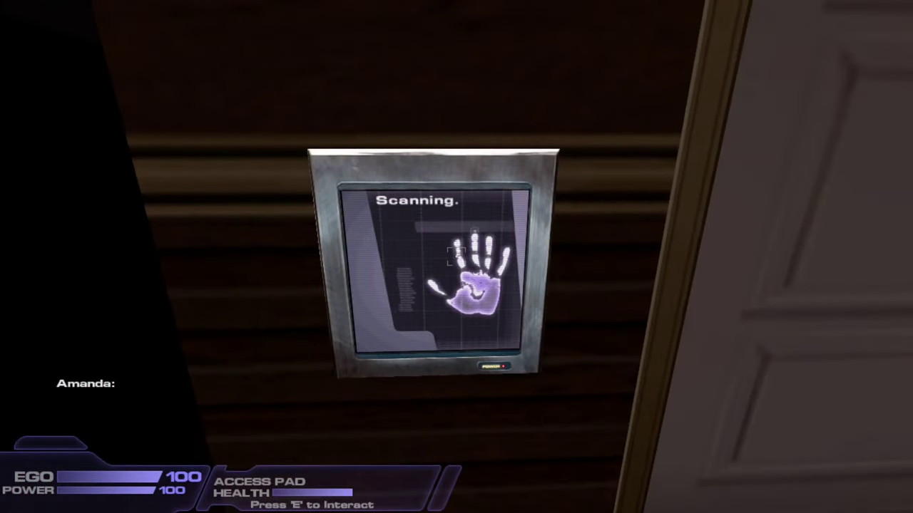
pyautogui.press('w')
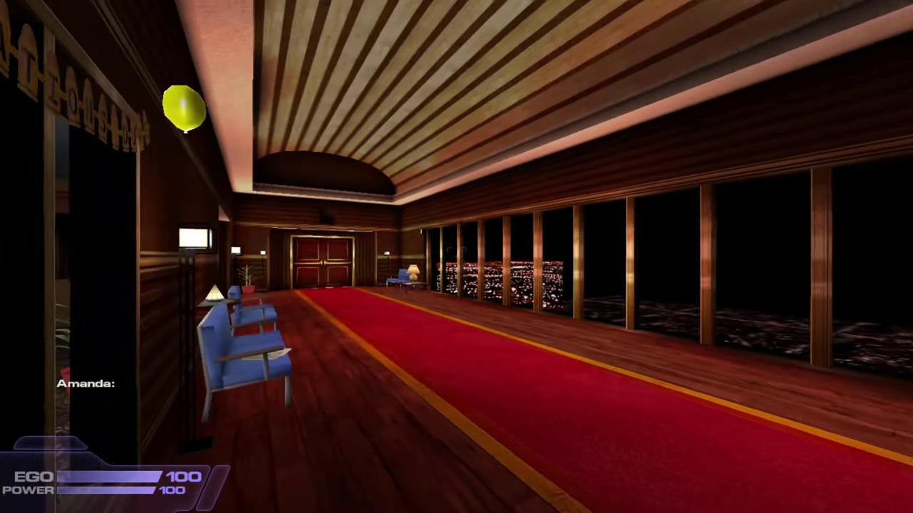
pyautogui.press('w')
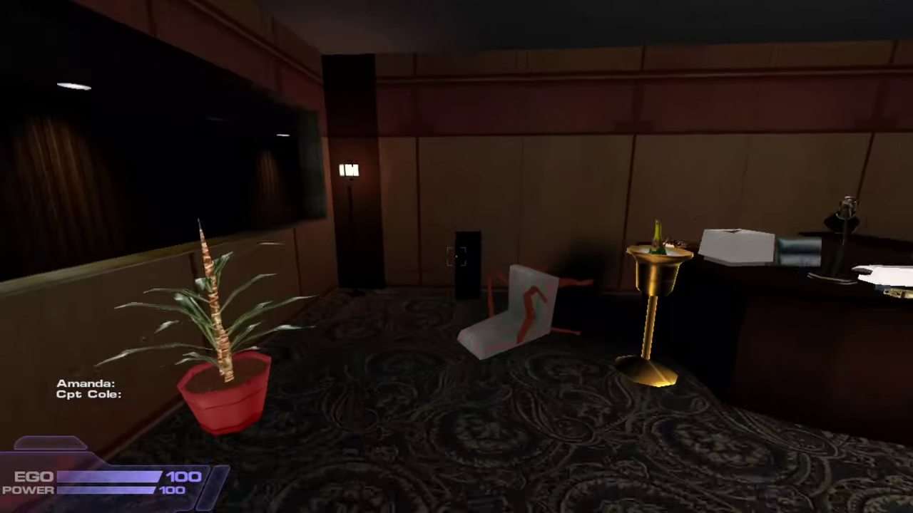
# Step: Pick up the Desert Eagle in the office, shoot the approaching woman and reload the pistol
pyautogui.press('w')
pyautogui.press('s')
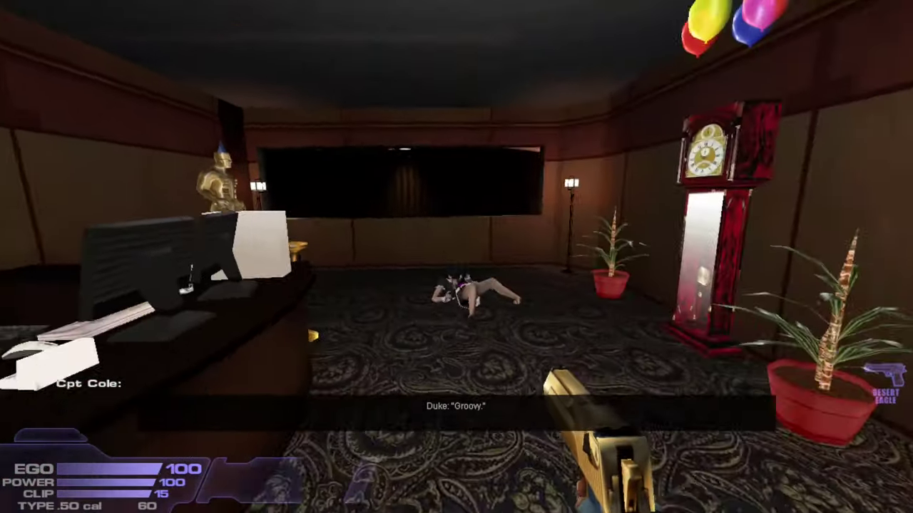
pyautogui.press('s')
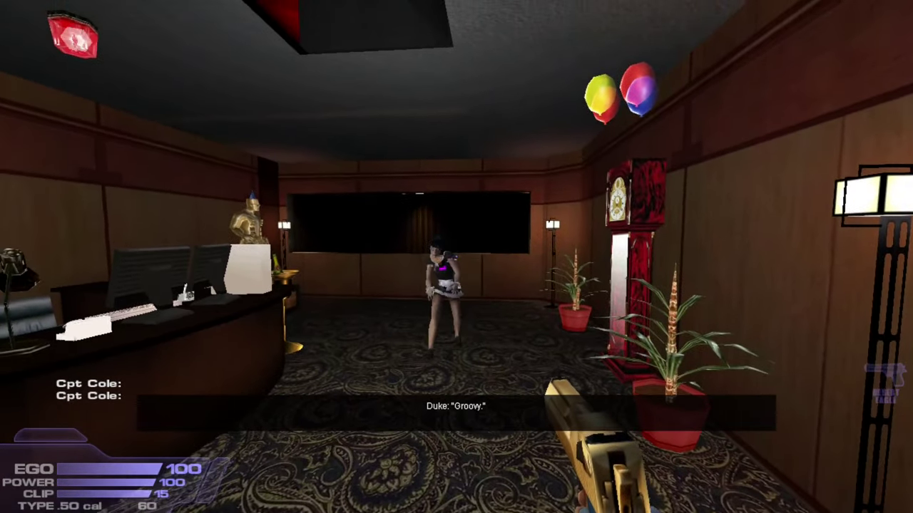
pyautogui.press('r')
pyautogui.press('w')
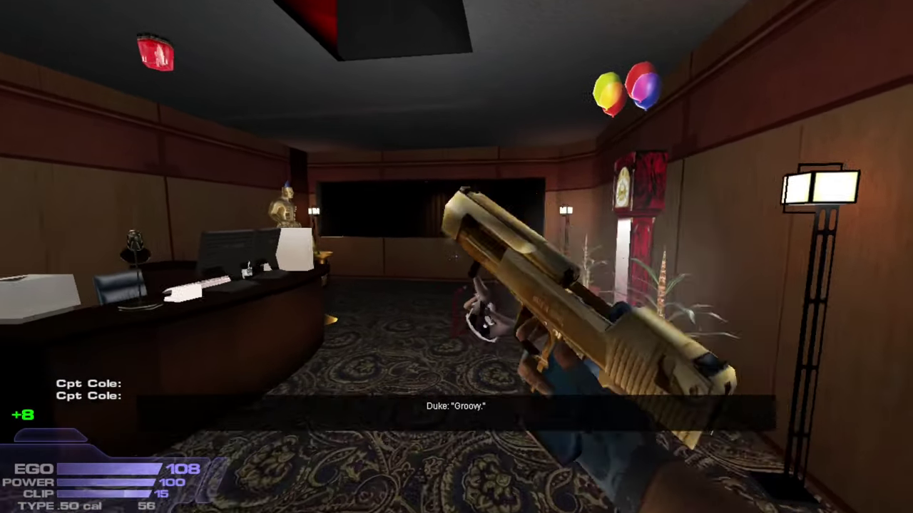
# Step: Jump over the reception desk, crouch behind it and activate the red switch on its inner side
pyautogui.press('w')
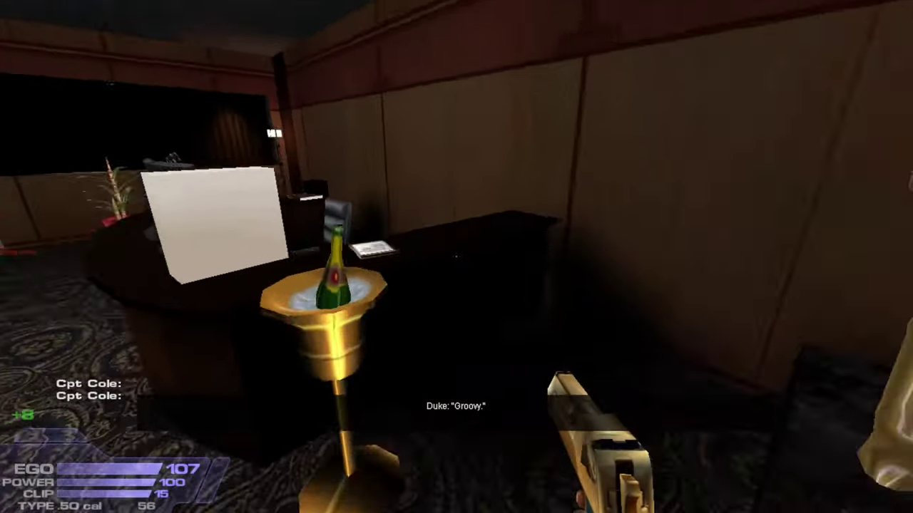
pyautogui.press('space')
pyautogui.press('ctrl')
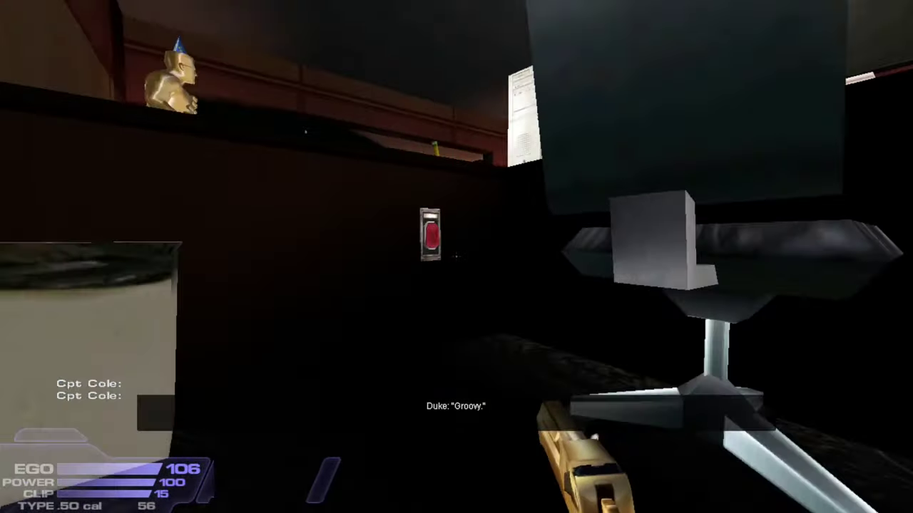
pyautogui.press('e')
# Step: Jump back over the desk and walk up to the tilted wall panel beside the golden statue
pyautogui.press('s')
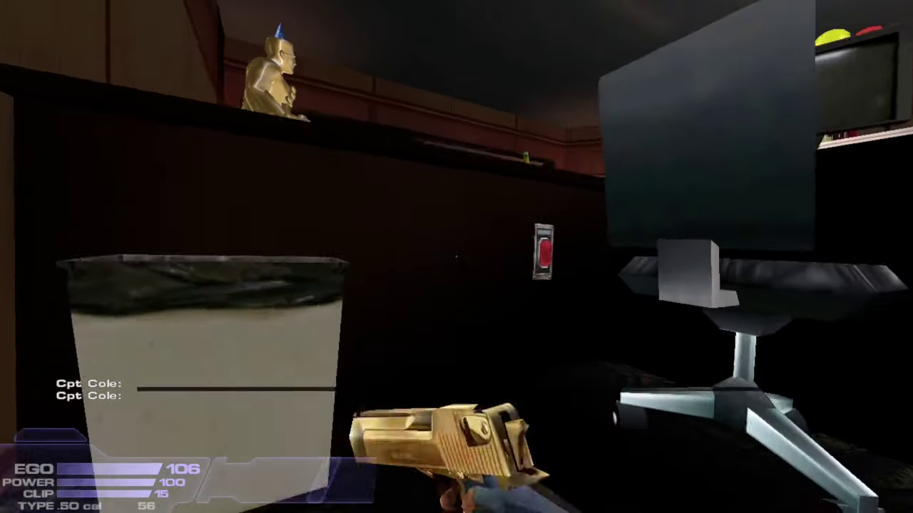
pyautogui.press('space')
pyautogui.press('w')
pyautogui.press('s')
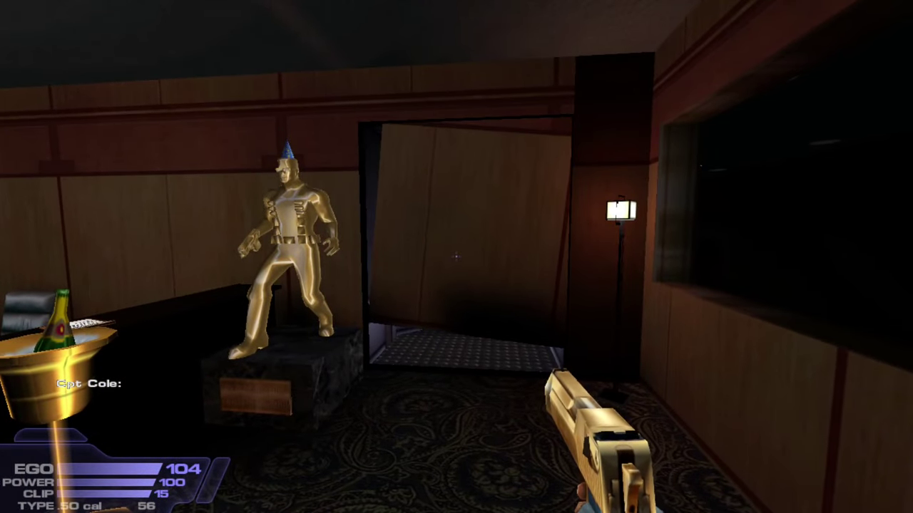
pyautogui.press('w')
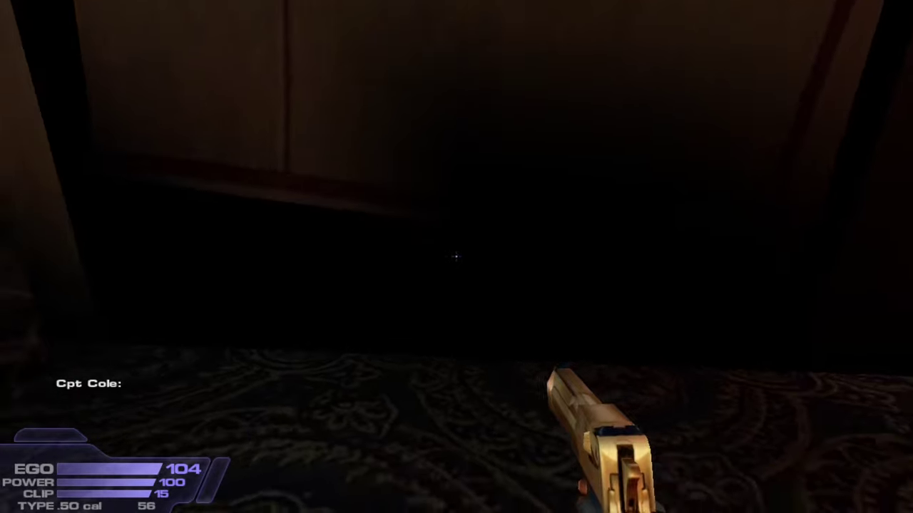
# Step: Back away from the tilted wall panel to the golden statue, reload the pistol and leave the office for the red-carpeted hallway
pyautogui.press('s')
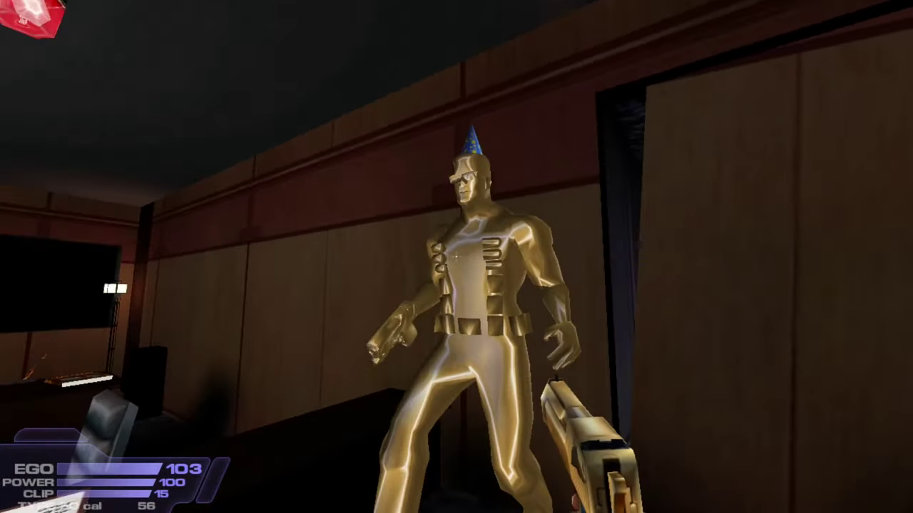
pyautogui.press('s')
pyautogui.press('w')
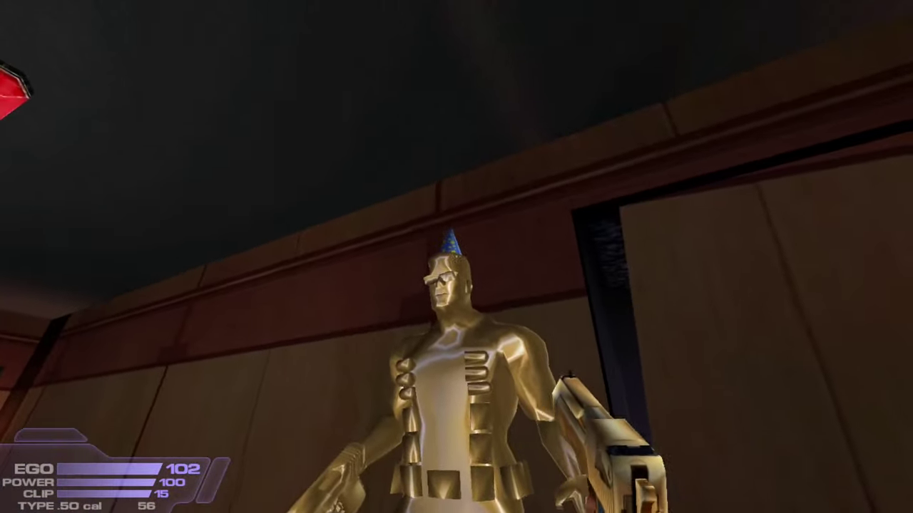
pyautogui.press('r')
pyautogui.press('w')
pyautogui.press('w')
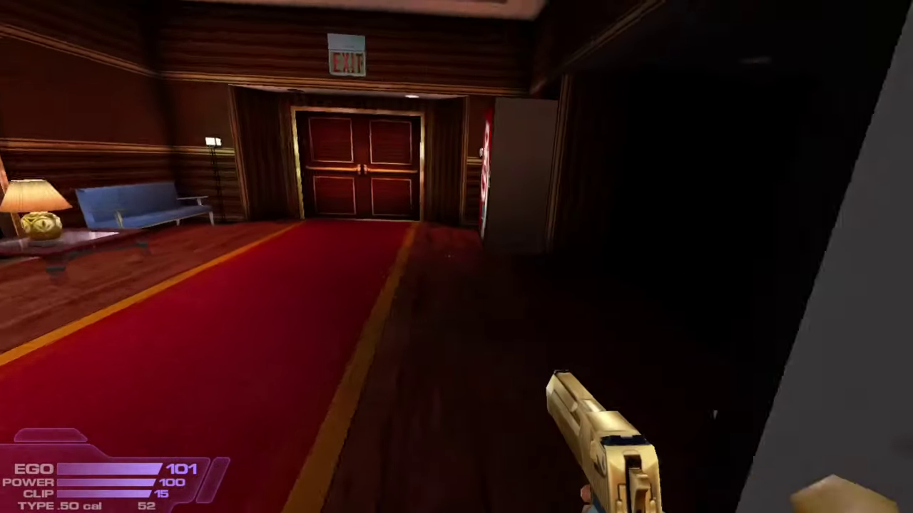
# Step: Walk through the hall with the painted ceiling and past the ornate half-open door into the fireplace lounge
pyautogui.press('w')
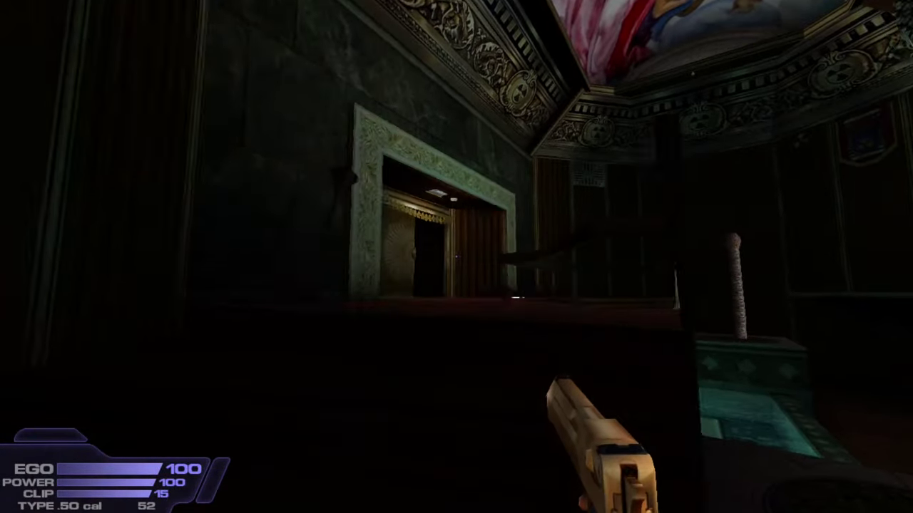
pyautogui.press('w')
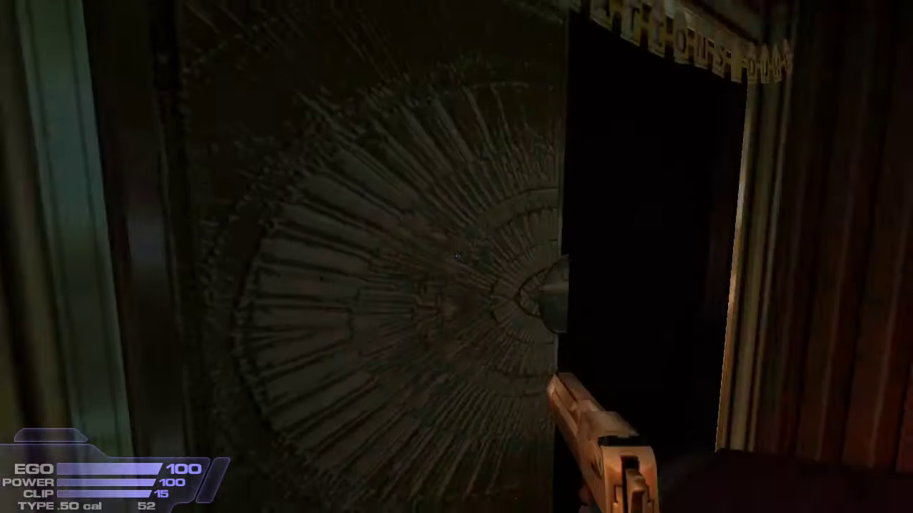
pyautogui.press('w')
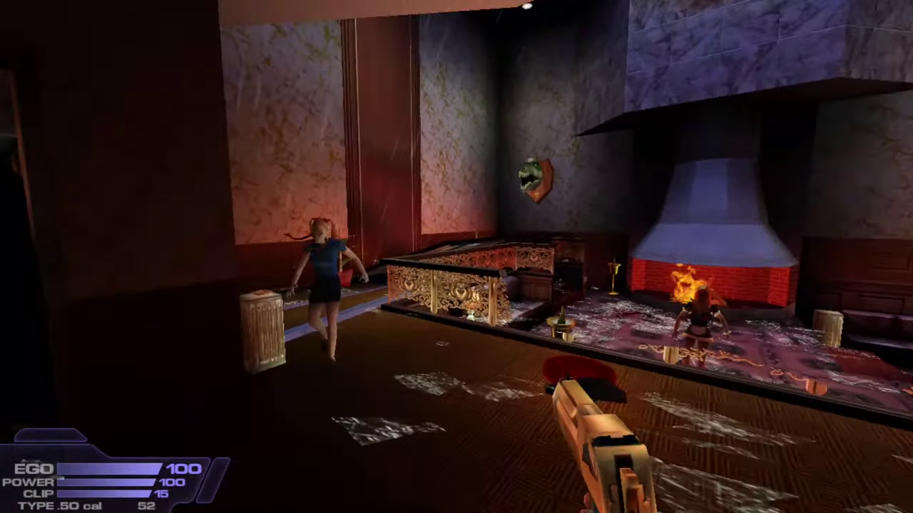
# Step: Shoot the two women attacking in the fireplace lounge, reload and advance along the railing
pyautogui.press('s')
pyautogui.click(456, 257)
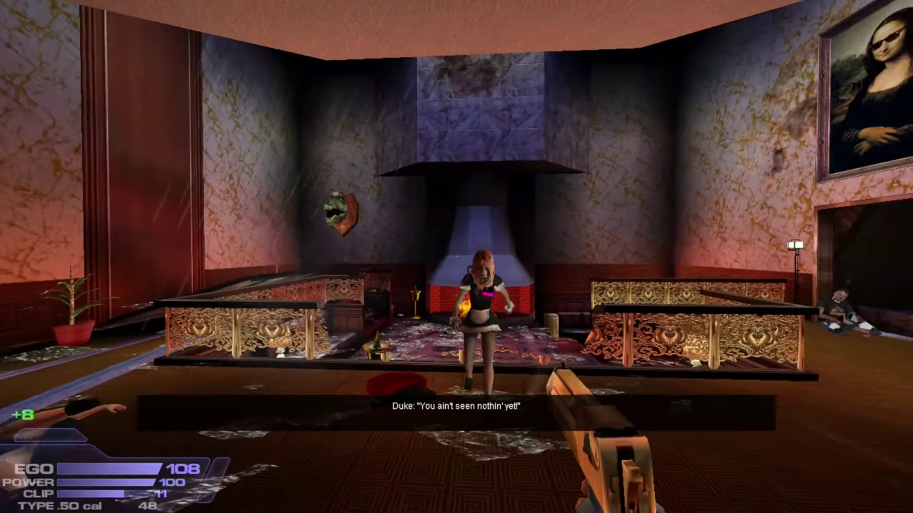
pyautogui.click(456, 257)
pyautogui.click(456, 257)
pyautogui.click(456, 257)
pyautogui.click(456, 256)
pyautogui.press('r')
pyautogui.press('w')
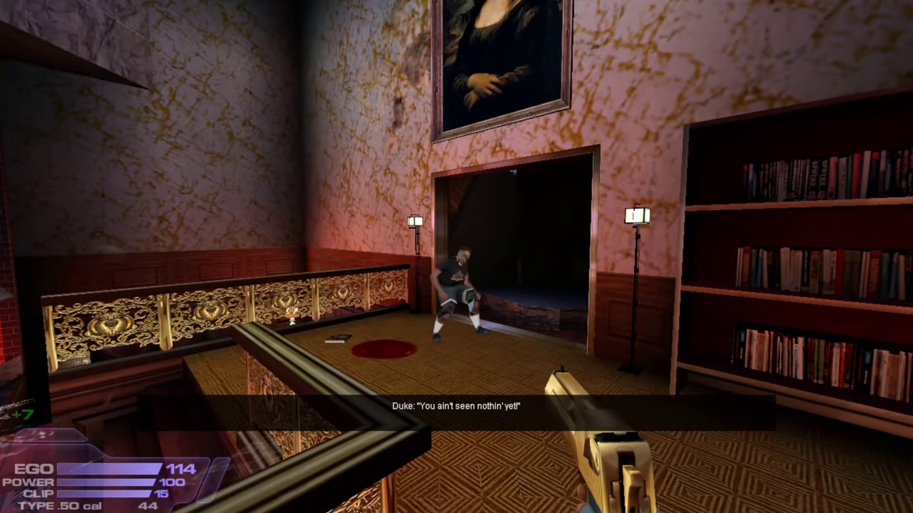
# Step: Shoot the attacker near the doorway under the Mona Lisa painting and move on to the wood-panelled theatre entrance
pyautogui.press('w')
pyautogui.press('s')
pyautogui.click(457, 257)
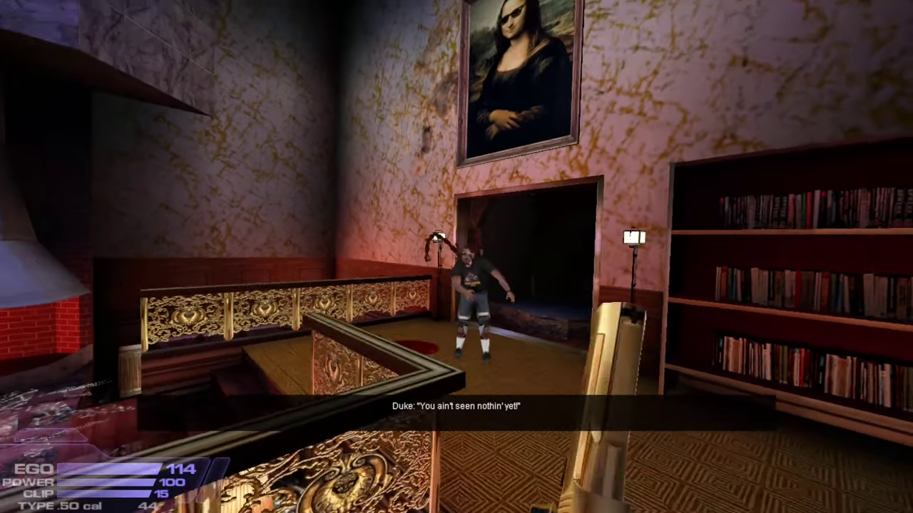
pyautogui.press('s')
pyautogui.press('w')
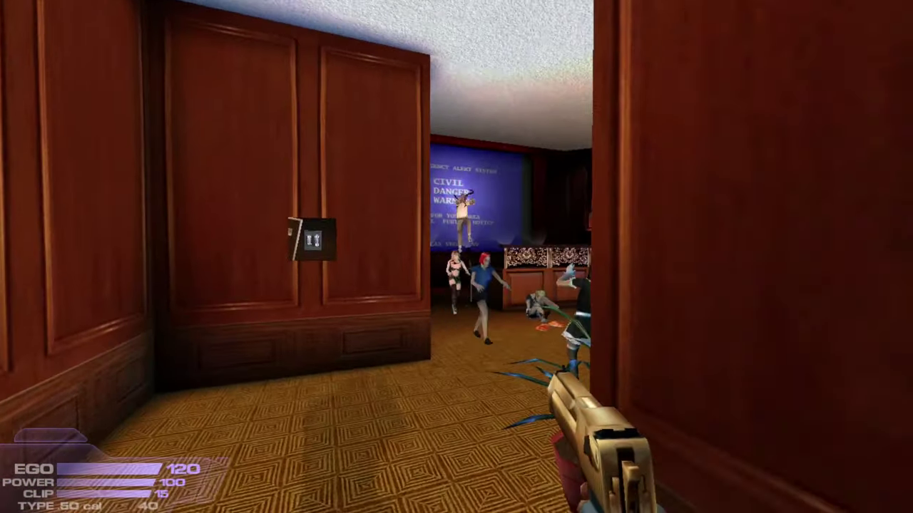
# Step: Shoot the group attacking at the theatre bar's entrance while retreating down the panelled corridor
pyautogui.press('w')
pyautogui.click(457, 256)
pyautogui.click(456, 257)
pyautogui.click(456, 257)
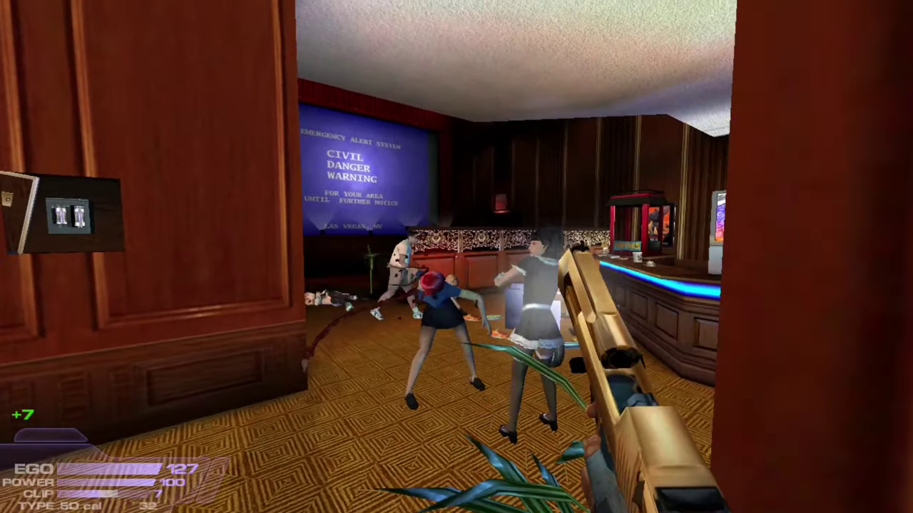
pyautogui.click(456, 257)
pyautogui.click(456, 256)
pyautogui.click(456, 257)
pyautogui.click(456, 257)
pyautogui.press('s')
pyautogui.click(456, 257)
pyautogui.click(457, 257)
pyautogui.click(457, 257)
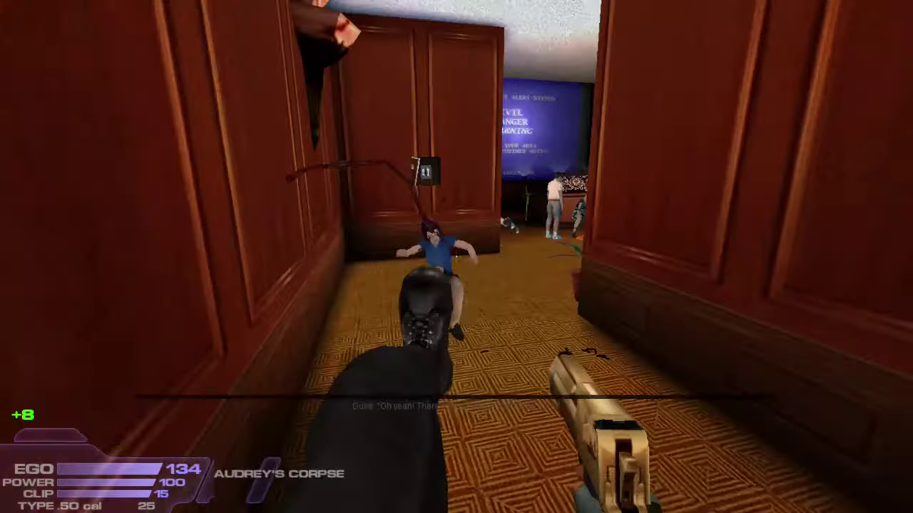
# Step: Take down the approaching maid, enter the theatre bar and walk up to the man beneath the Pig Cop poster
pyautogui.press('w')
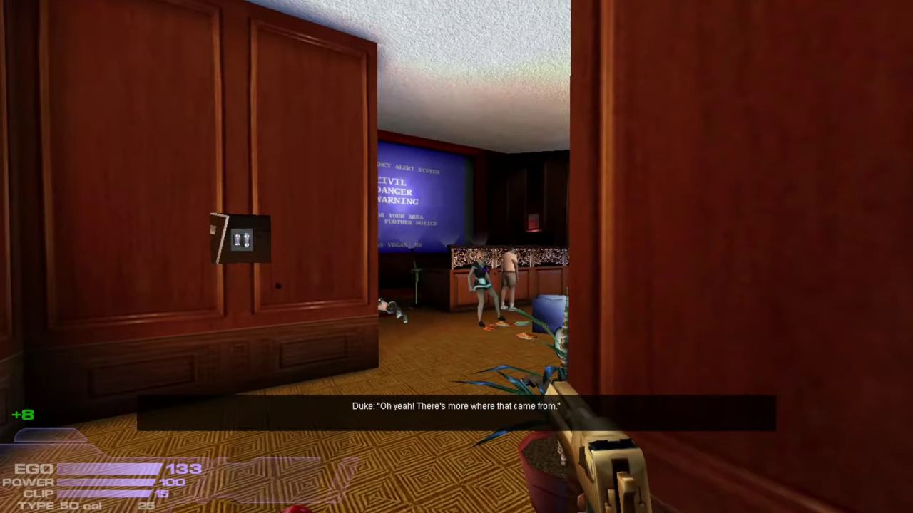
pyautogui.press('w')
pyautogui.press('s')
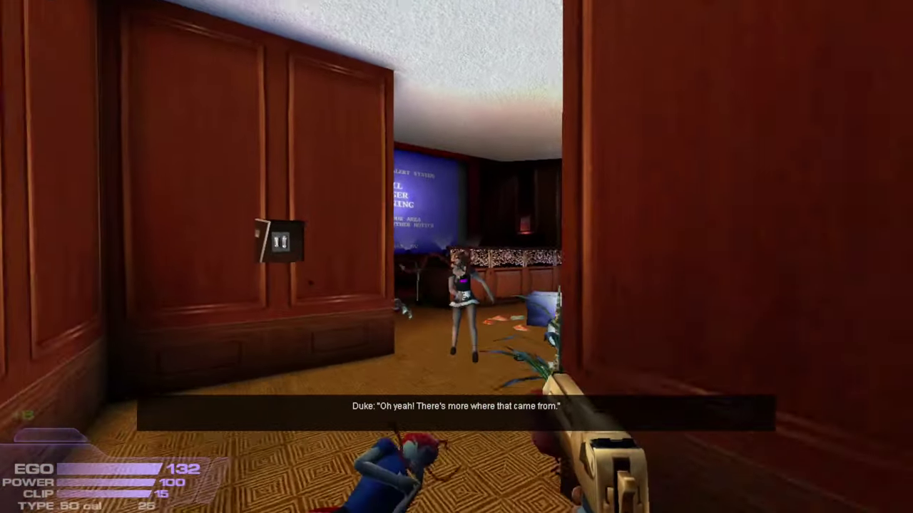
pyautogui.press('w')
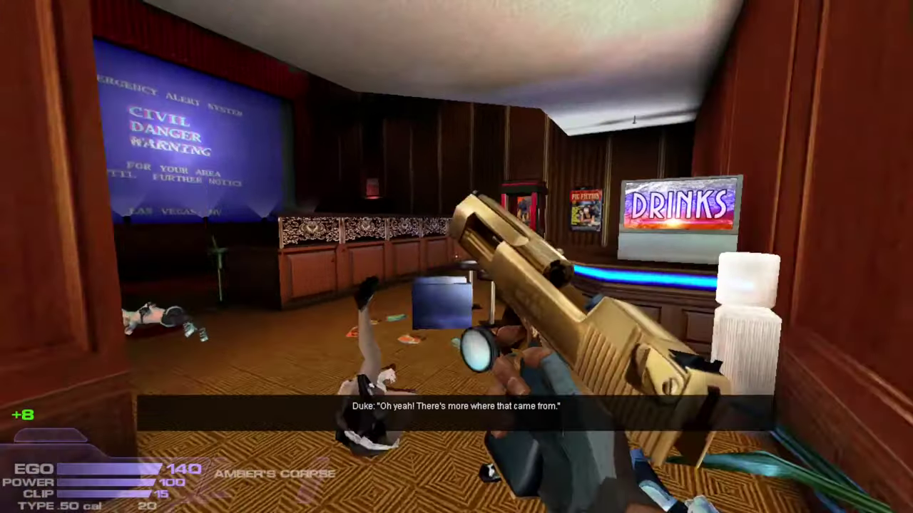
pyautogui.press('w')
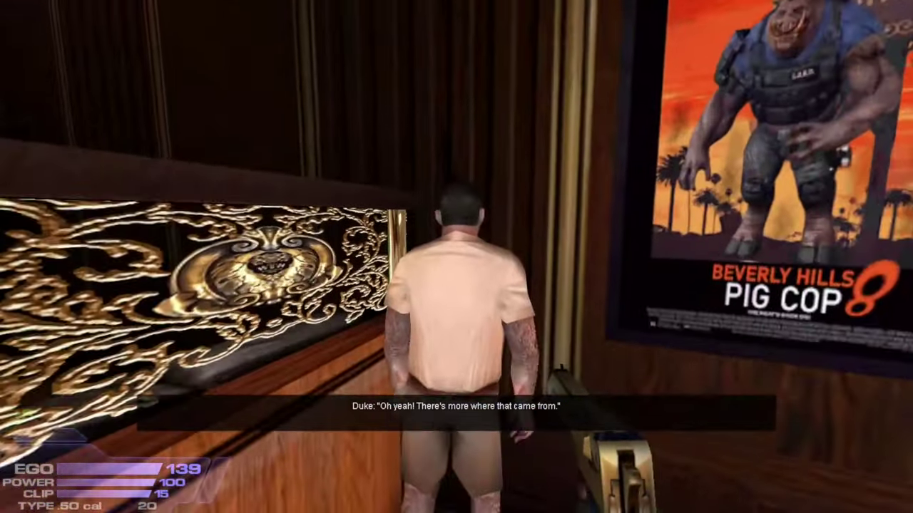
# Step: Back away from the man beside the ornate railing, shoot him and reload the pistol
pyautogui.press('s')
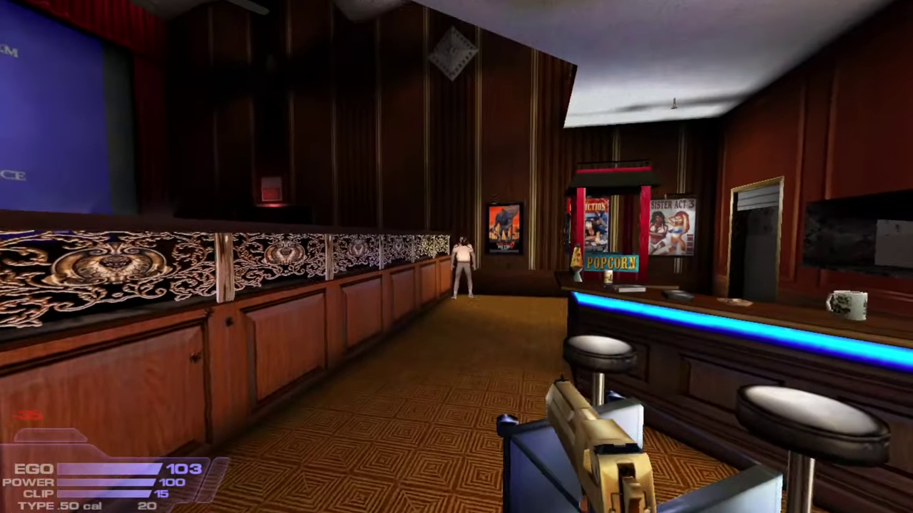
pyautogui.click(456, 257)
pyautogui.click(456, 256)
pyautogui.click(456, 256)
pyautogui.click(457, 257)
pyautogui.click(456, 256)
pyautogui.click(456, 257)
pyautogui.click(456, 257)
pyautogui.press('r')
pyautogui.press('s')
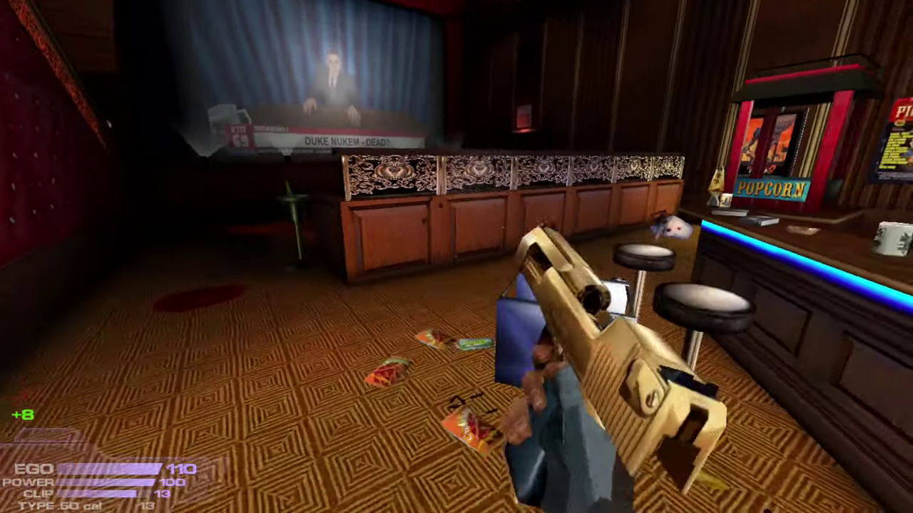
# Step: Walk behind the bar into the dark kitchen and activate the wall switch beside the danger sign
pyautogui.press('w')
pyautogui.press('w')
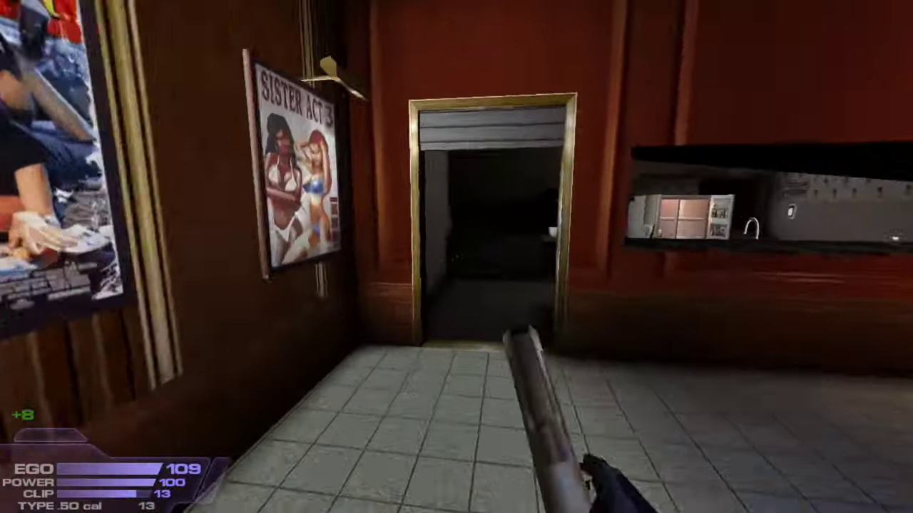
pyautogui.press('w')
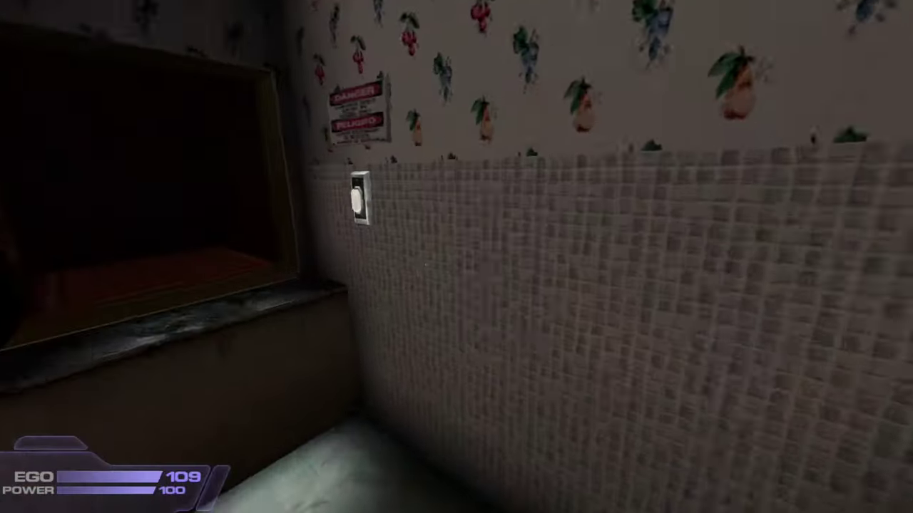
pyautogui.press('e')
pyautogui.press('w')
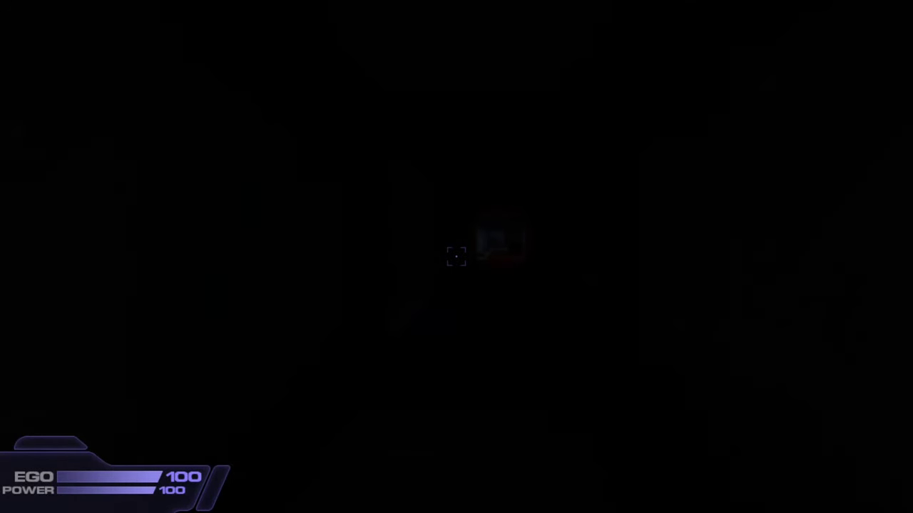
# Step: Drop through the broken balcony floor and follow the red-carpeted hallway beneath the rubble to the carved double doors
pyautogui.press('w')
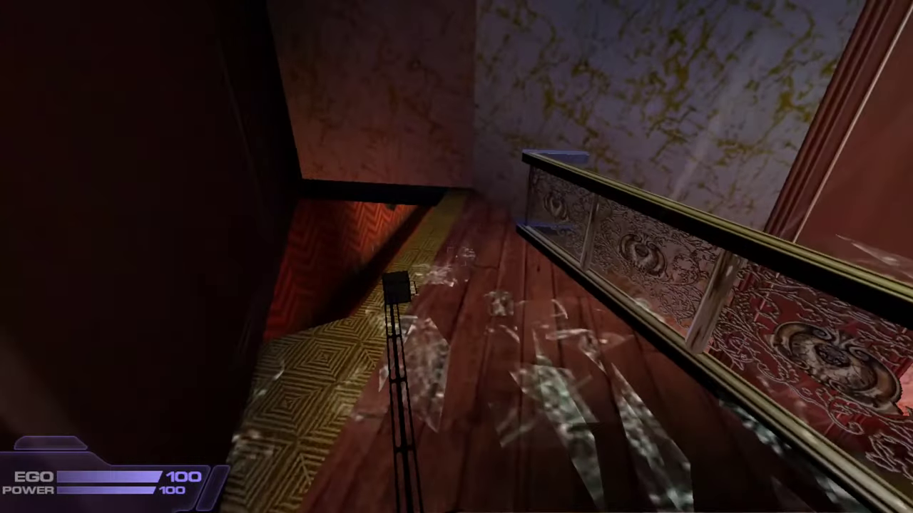
pyautogui.press('w')
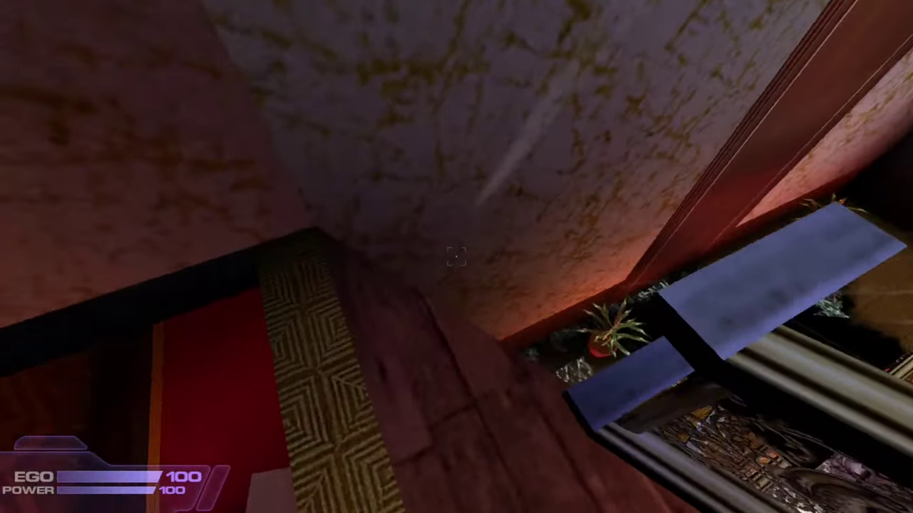
pyautogui.press('w')
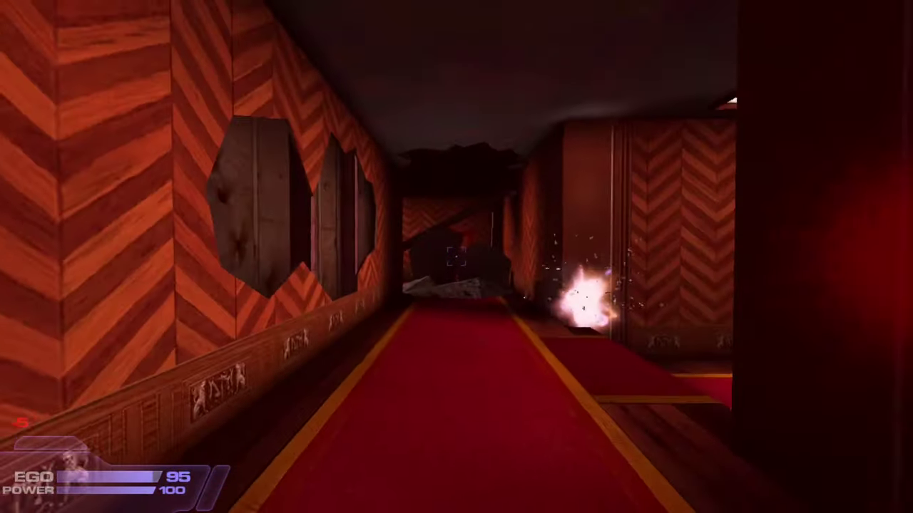
pyautogui.press('w')
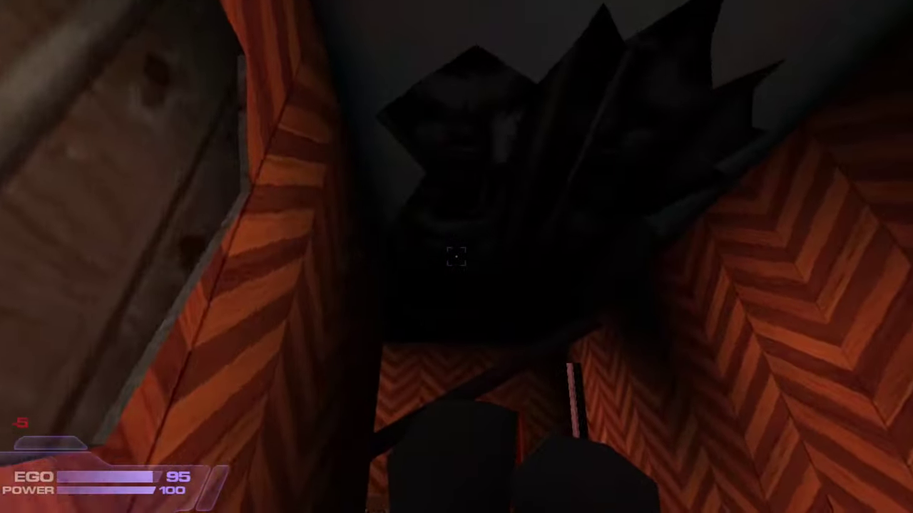
pyautogui.press('w')
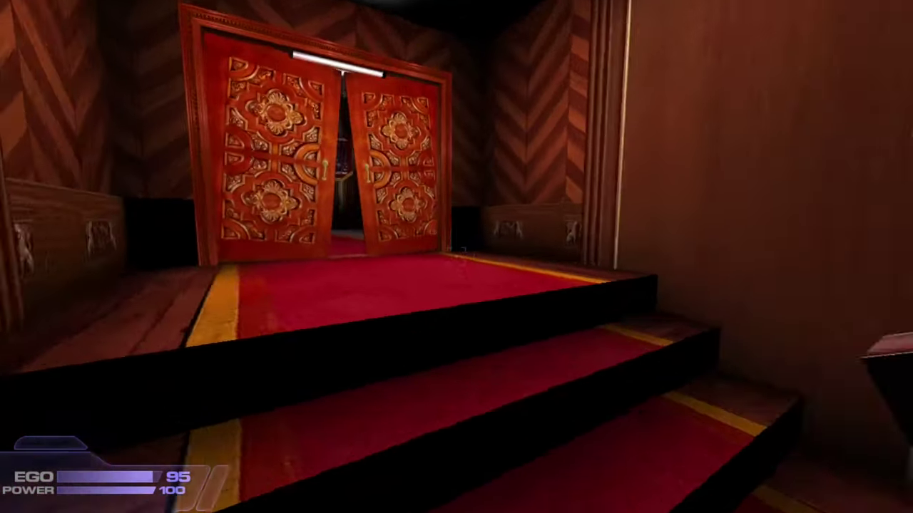
# Step: Open the carved red door and walk up to the bathroom mirror above the sinks
pyautogui.press('w')
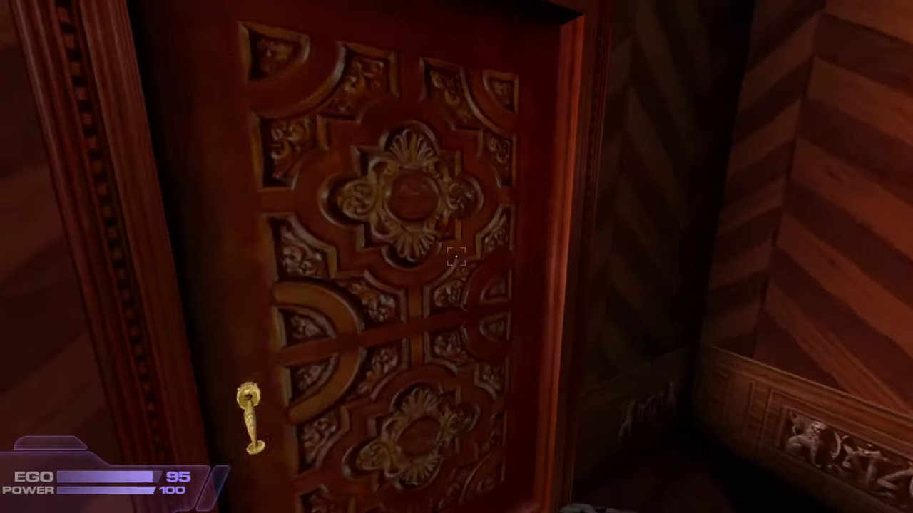
pyautogui.press('e')
pyautogui.press('w')
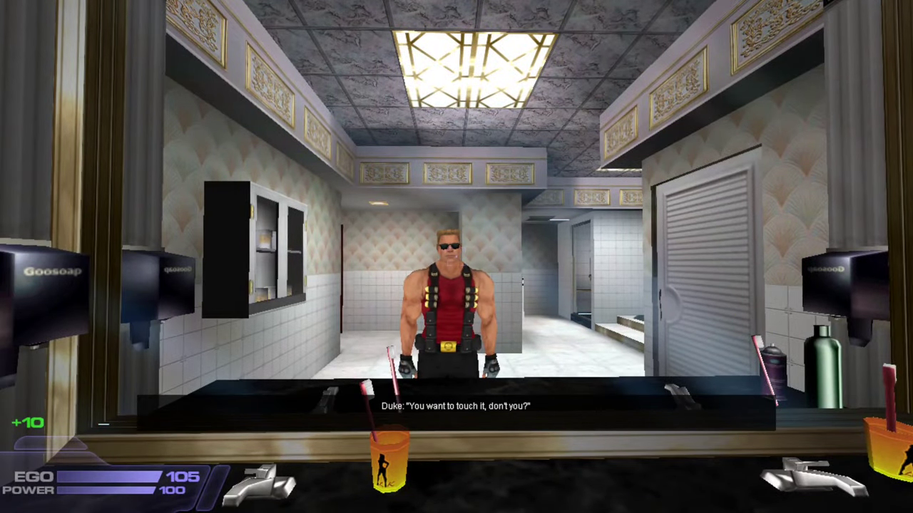
# Step: Leave the tiled bathroom through the open wooden door and approach the maid in the purple-draped bedroom
pyautogui.press('w')
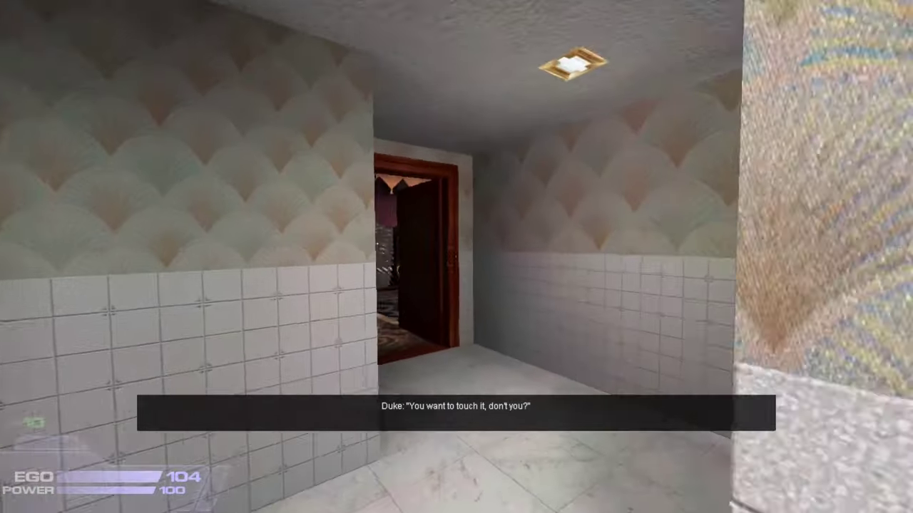
pyautogui.press('w')
pyautogui.press('w')
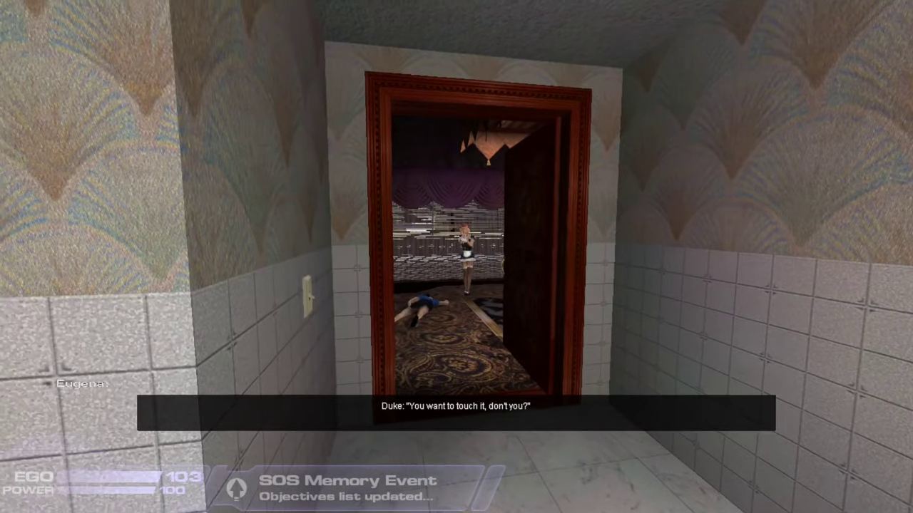
pyautogui.press('w')
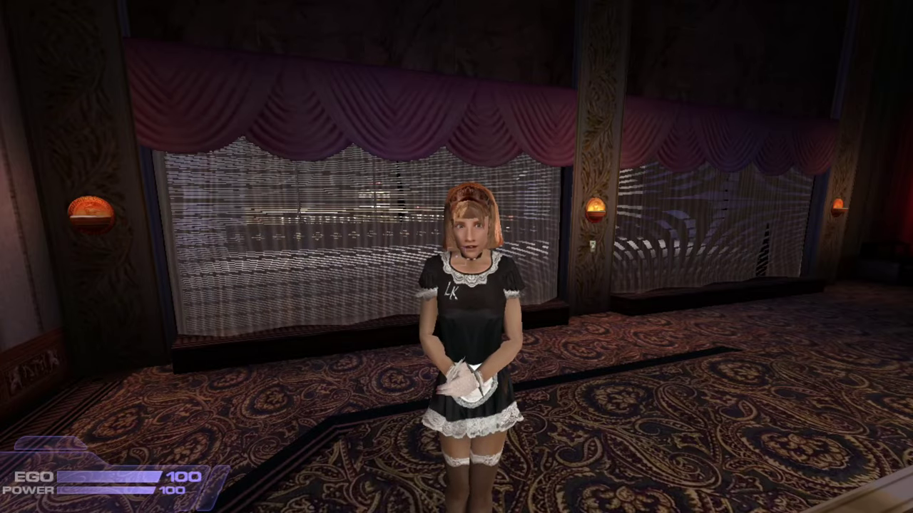
# Step: Cross the bedroom to the pillar between the curtained windows, operate its dial and step back to view the window coverings
pyautogui.press('s')
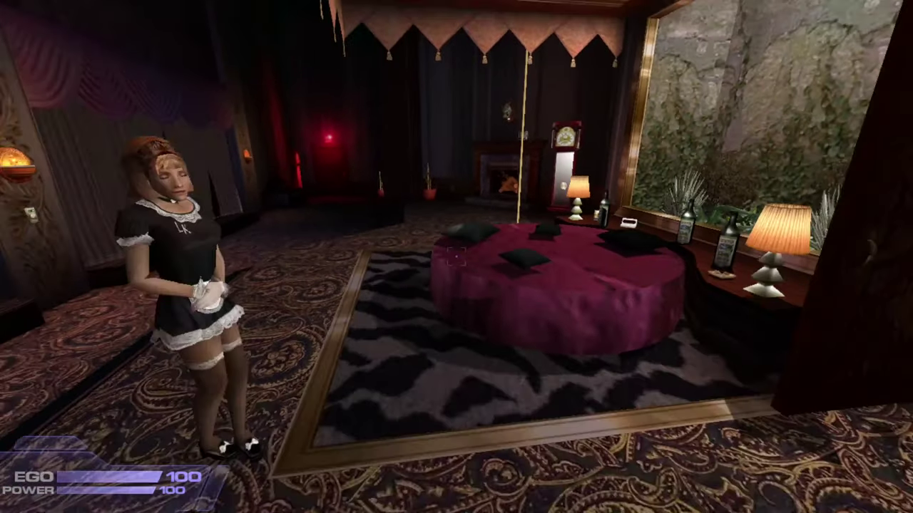
pyautogui.press('w')
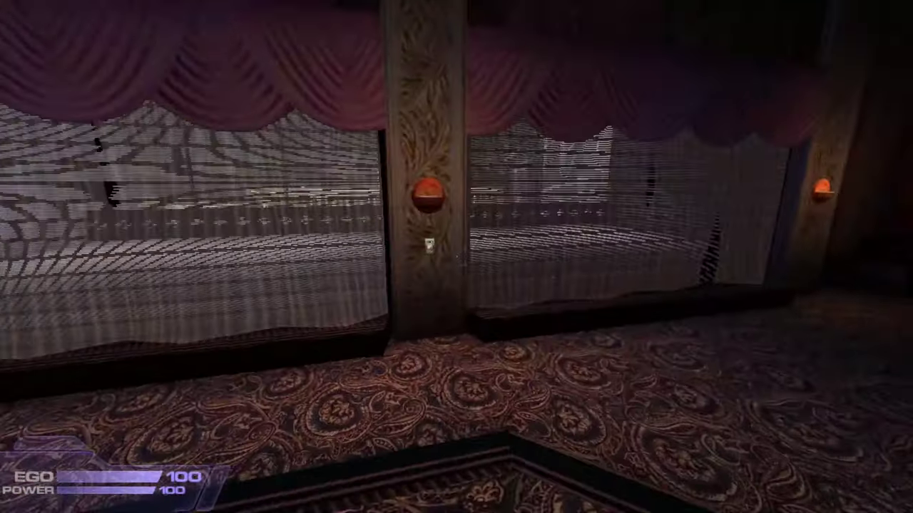
pyautogui.press('w')
pyautogui.press('e')
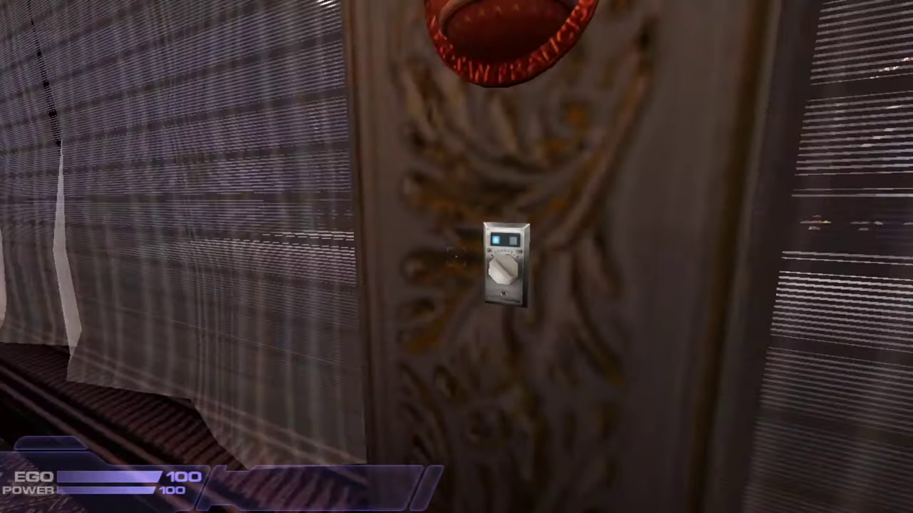
pyautogui.press('s')
pyautogui.press('Left')
pyautogui.press('Right')
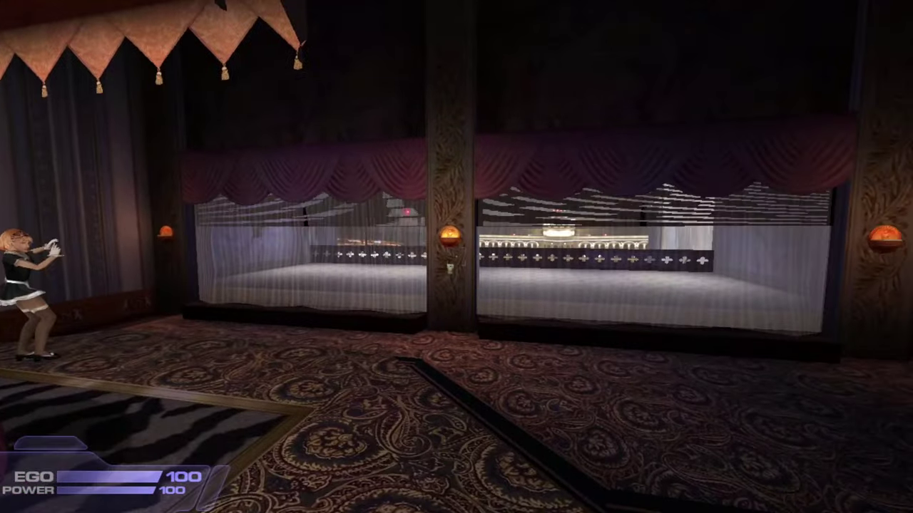
# Step: Cross the bedroom carpet past the breaking curtained windows toward the red-lit corner
pyautogui.press('w')
pyautogui.press('Right')
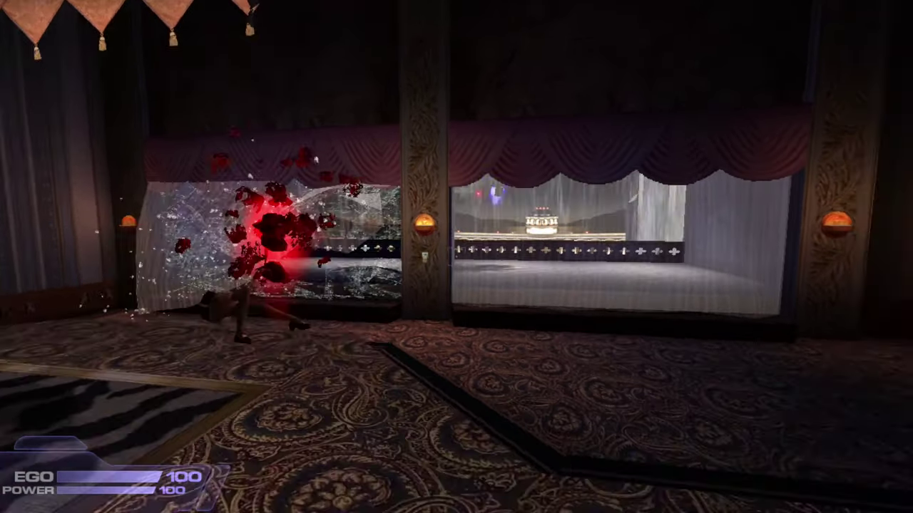
pyautogui.press('Right')
pyautogui.press('w')
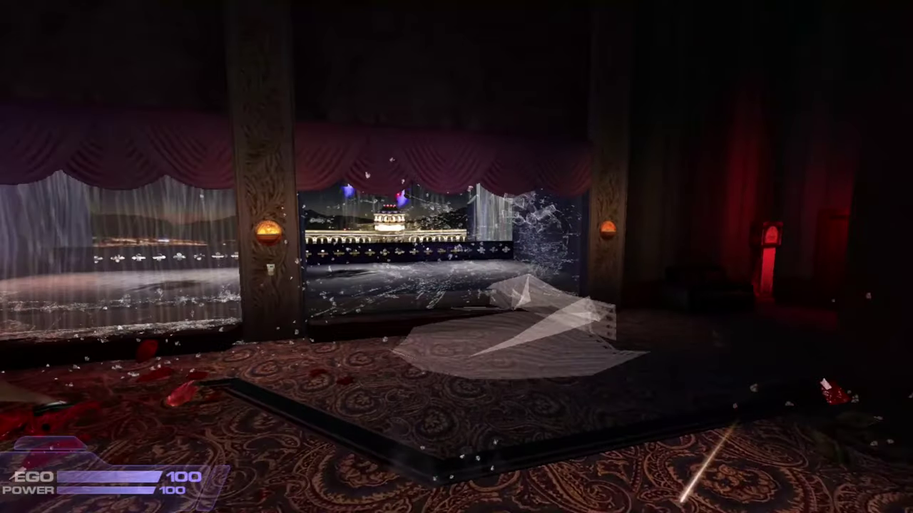
pyautogui.press('w')
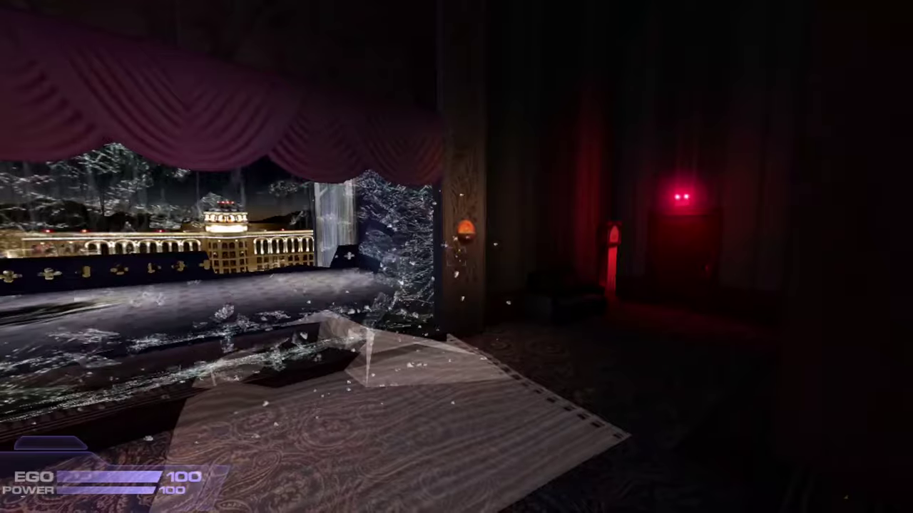
# Step: Turn to the shattered window between the carved pillars and kick through onto the rain-soaked balcony
pyautogui.press('Left')
pyautogui.press('w')
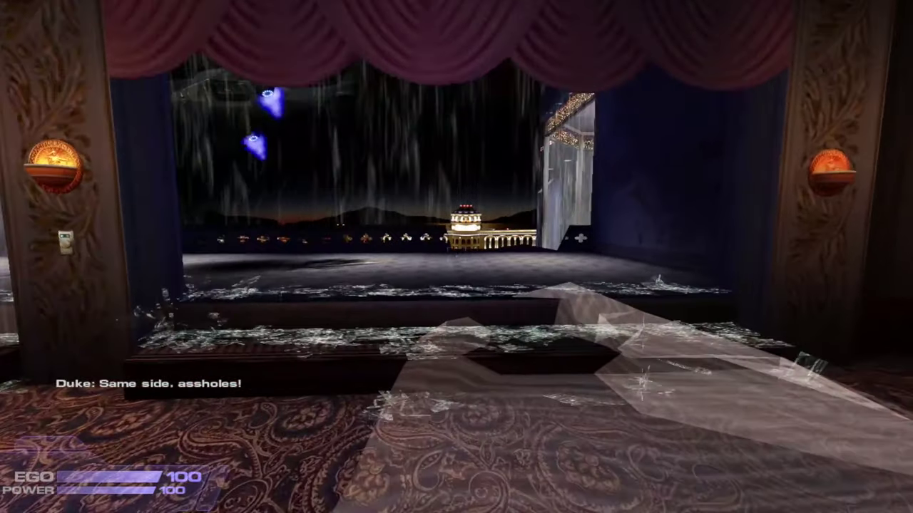
pyautogui.press('v')
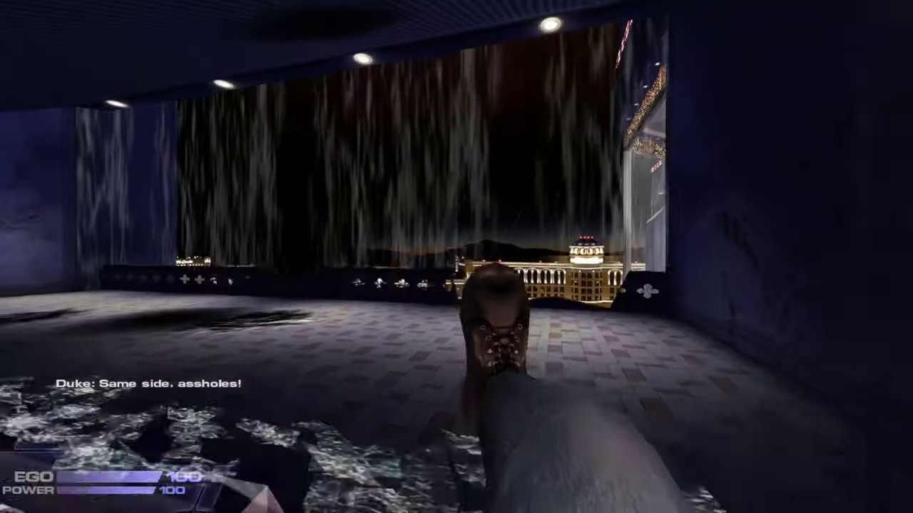
pyautogui.press('v')
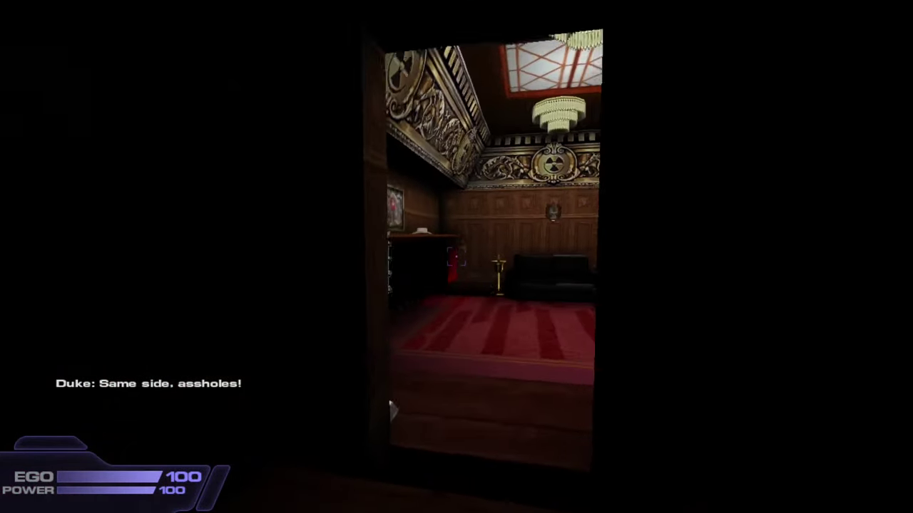
# Step: Enter the wood-panelled room with the red striped carpet and jump up to the shelf to collect the medkit beside the painting
pyautogui.press('w')
pyautogui.press('Right')
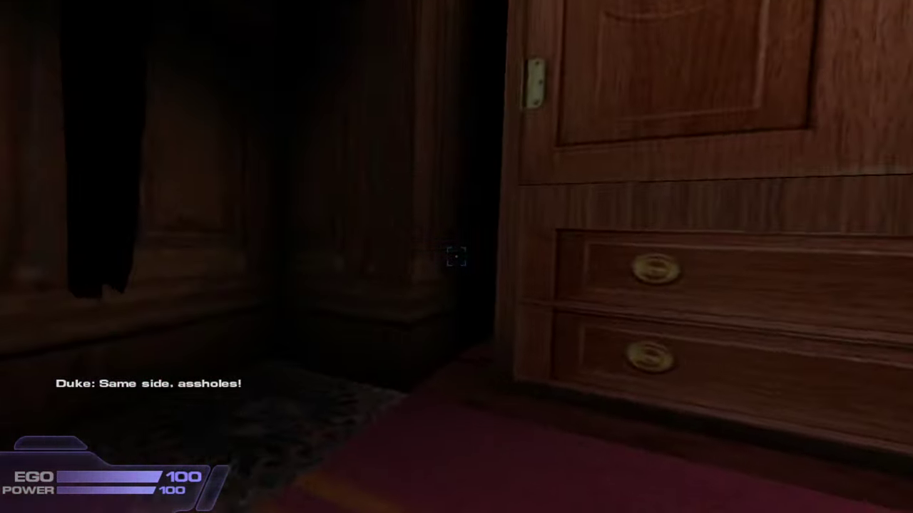
pyautogui.press('Right')
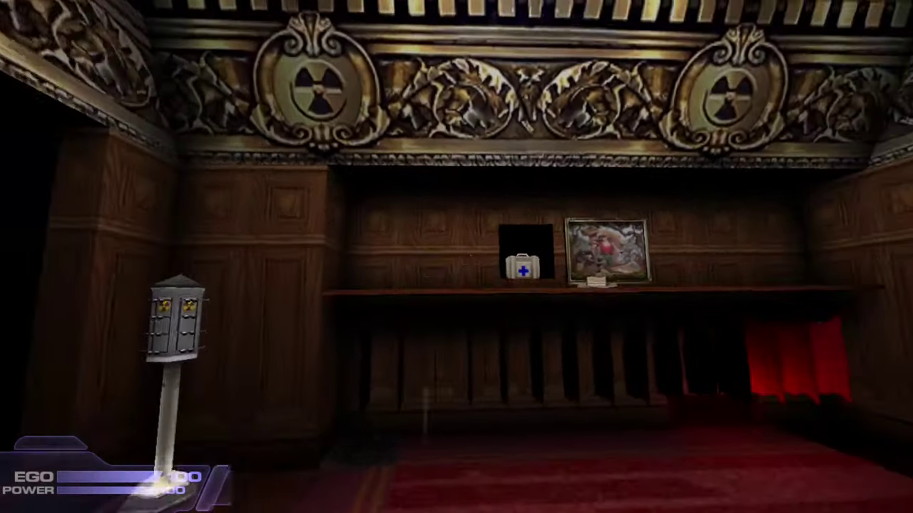
pyautogui.press('w')
pyautogui.press('space')
pyautogui.press('space')
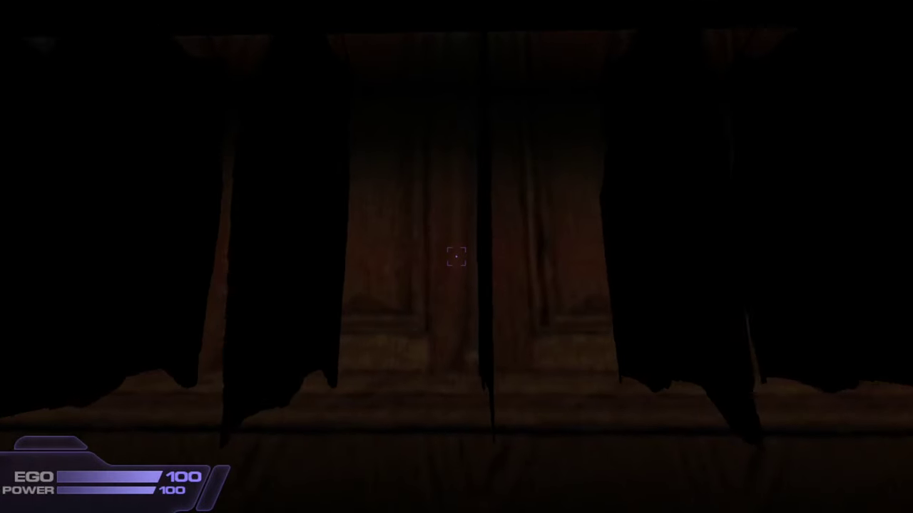
pyautogui.press('space')
pyautogui.press('Left')
pyautogui.press('w')
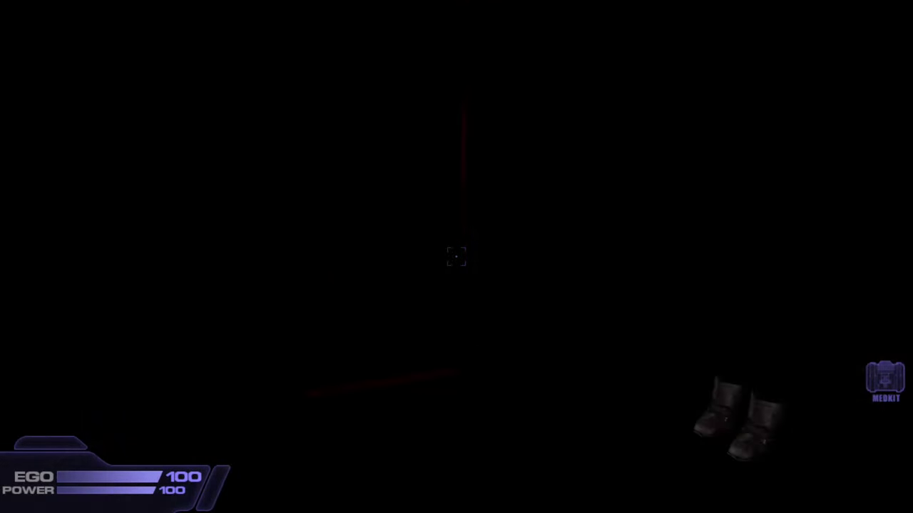
# Step: Equip the .50 cal pistol, cross the tiled balcony and shoot into the neighbouring glass enclosure before entering it
pyautogui.press('w')
pyautogui.press('2')
pyautogui.press('Right')
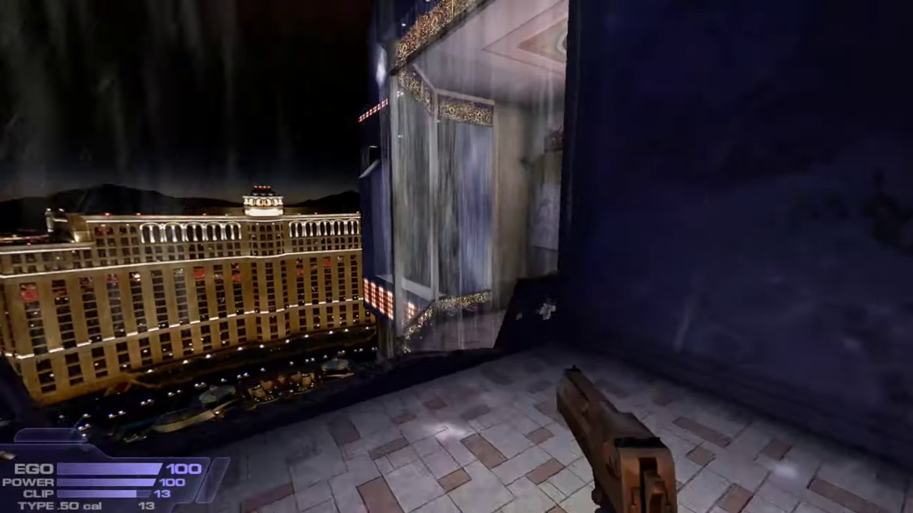
pyautogui.press('w')
pyautogui.click(457, 257)
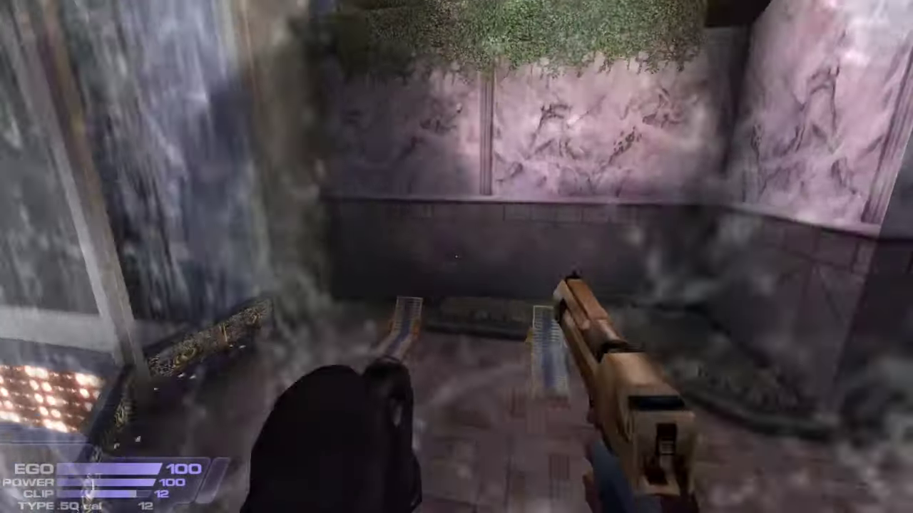
pyautogui.press('s')
pyautogui.press('Left')
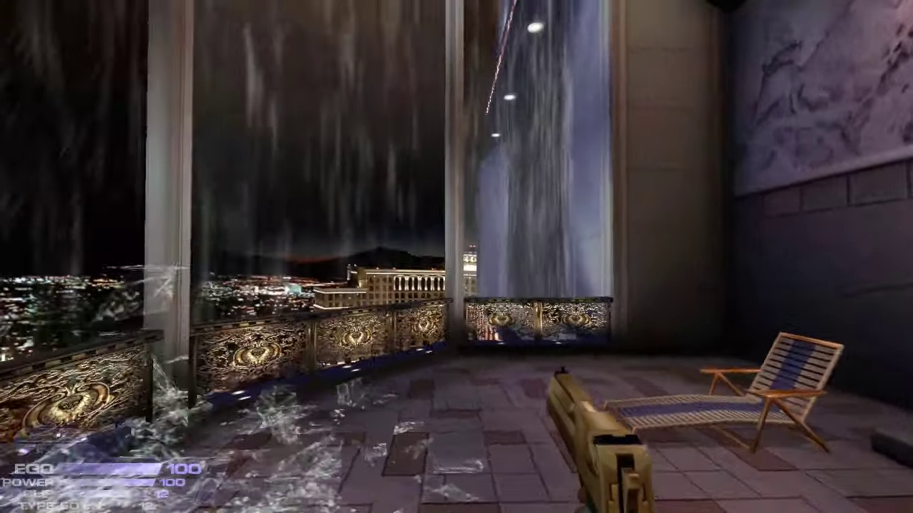
# Step: Follow the fallen chevron-striped beam past the rubble into the pool room with the blue deck chairs
pyautogui.press('w')
pyautogui.press('Left')
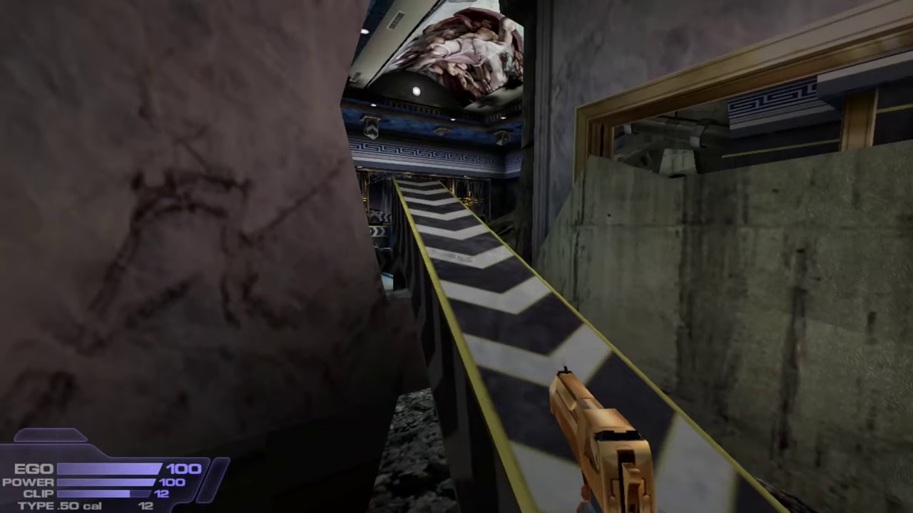
pyautogui.press('w')
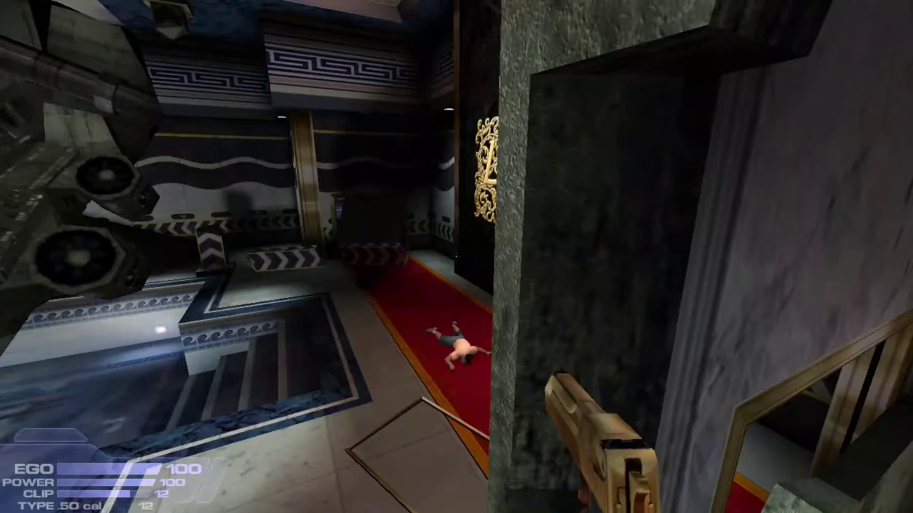
pyautogui.press('a')
pyautogui.press('Left')
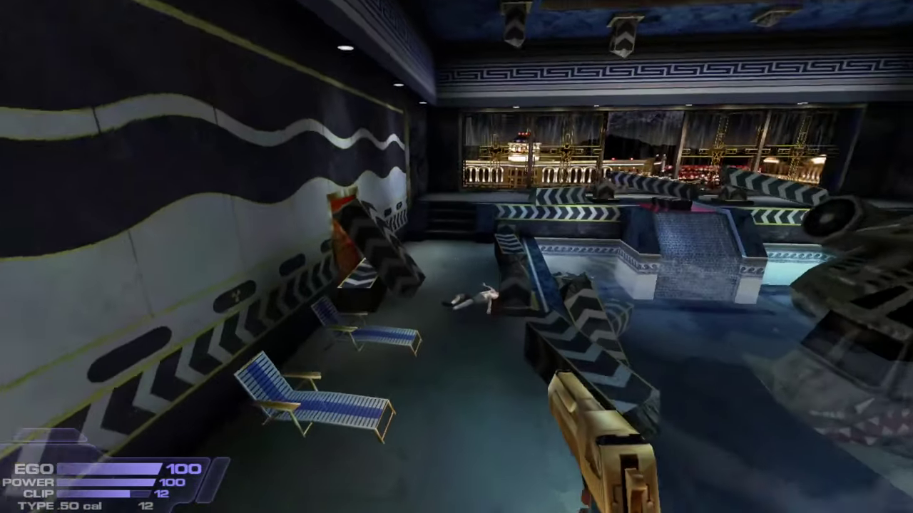
# Step: Shoot the creature rising beside the pool with the pistol and advance to the row of gold-railed windows
pyautogui.press('w')
pyautogui.press('s')
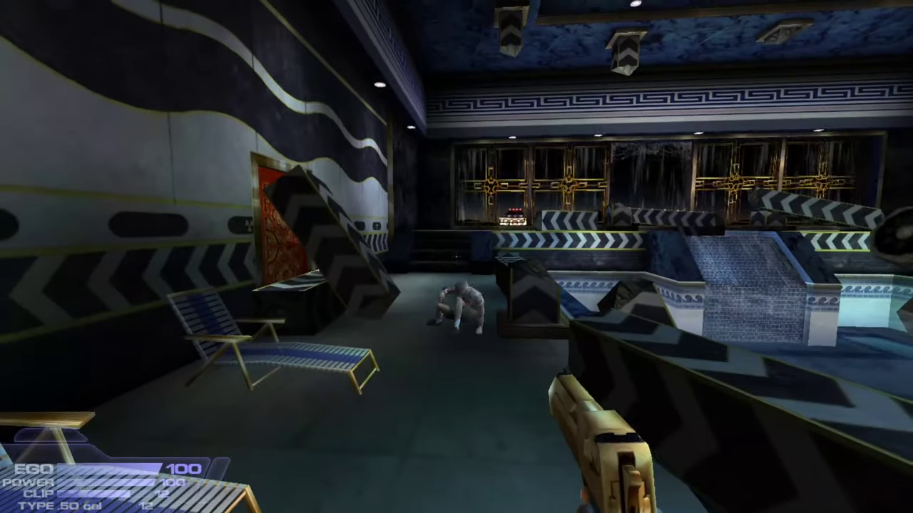
pyautogui.press('Left')
pyautogui.click(456, 256)
pyautogui.click(457, 257)
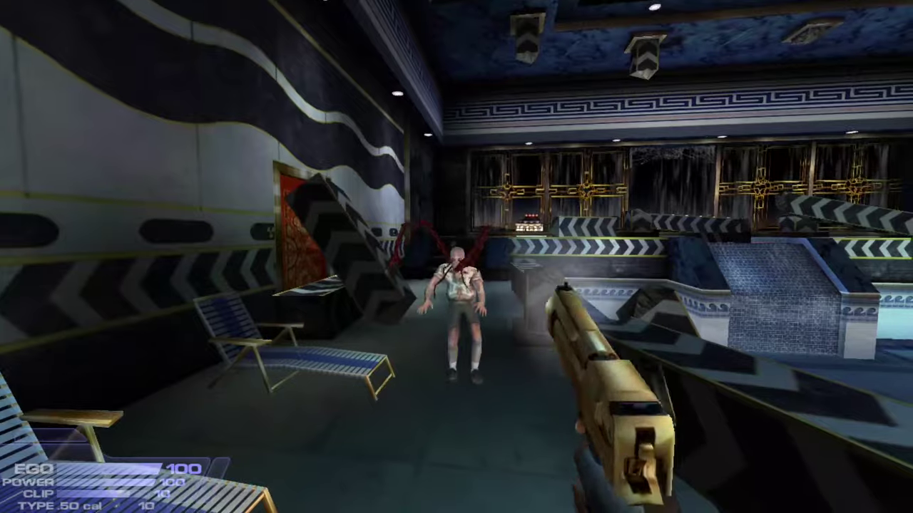
pyautogui.click(457, 257)
pyautogui.click(456, 256)
pyautogui.click(456, 257)
pyautogui.press('w')
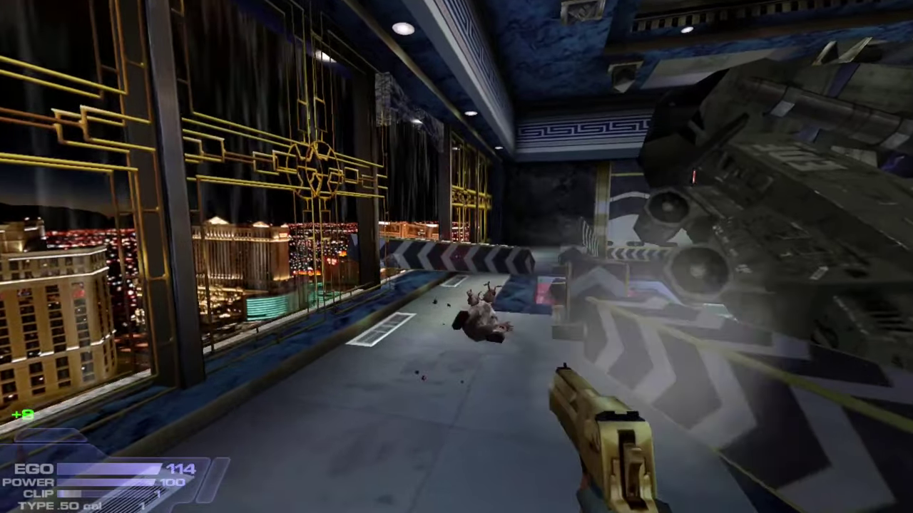
# Step: Jump onto the fallen chevron beam, leave through the window opening and follow the outer ledge above the city to the sculpted facade
pyautogui.press('w')
pyautogui.press('space')
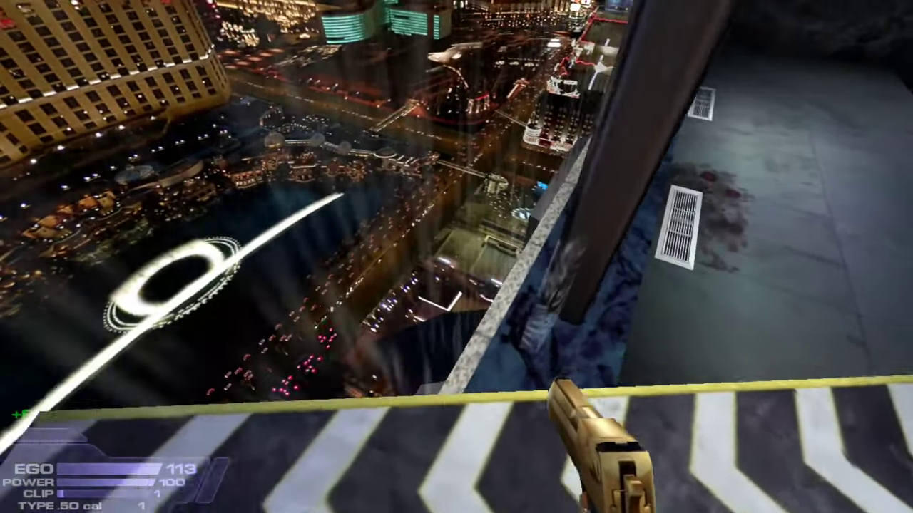
pyautogui.press('w')
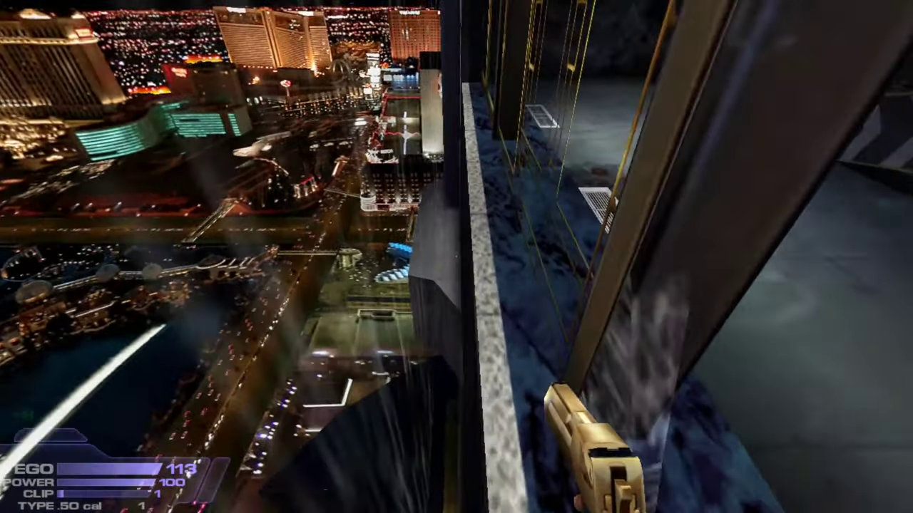
pyautogui.press('w')
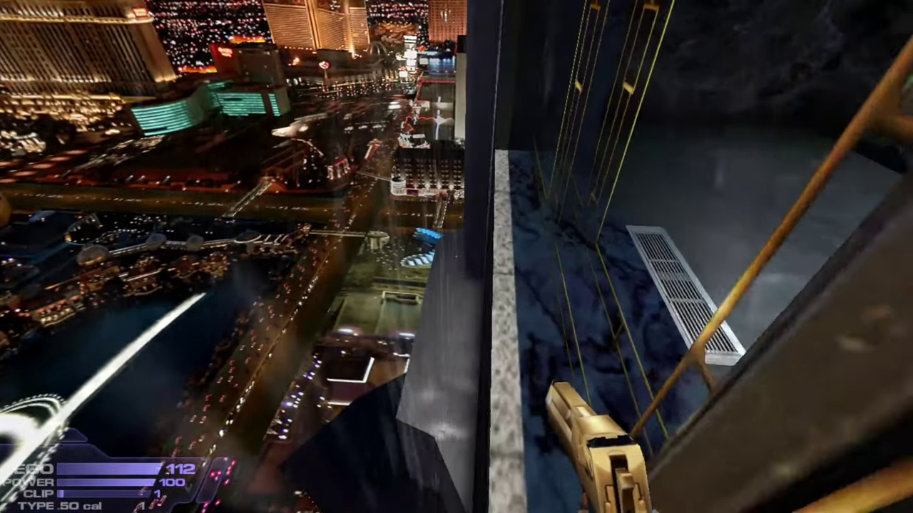
pyautogui.press('w')
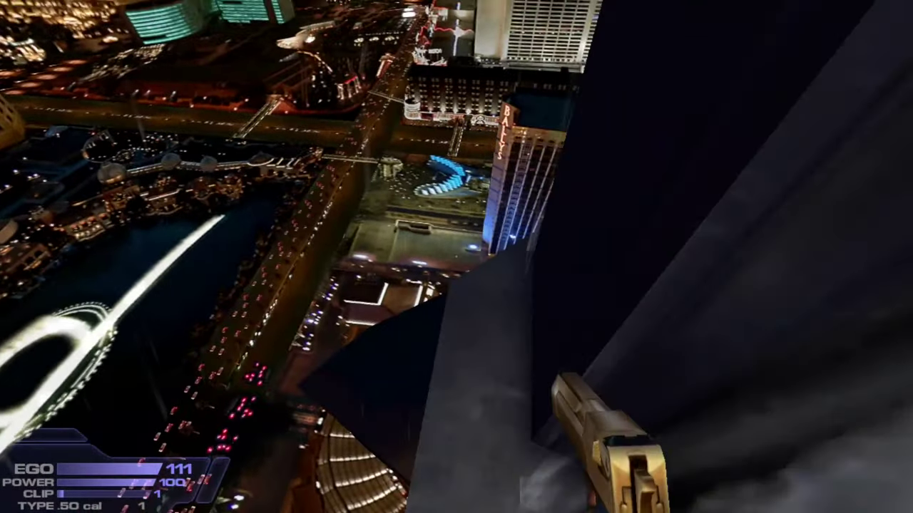
pyautogui.press('w')
pyautogui.press('Right')
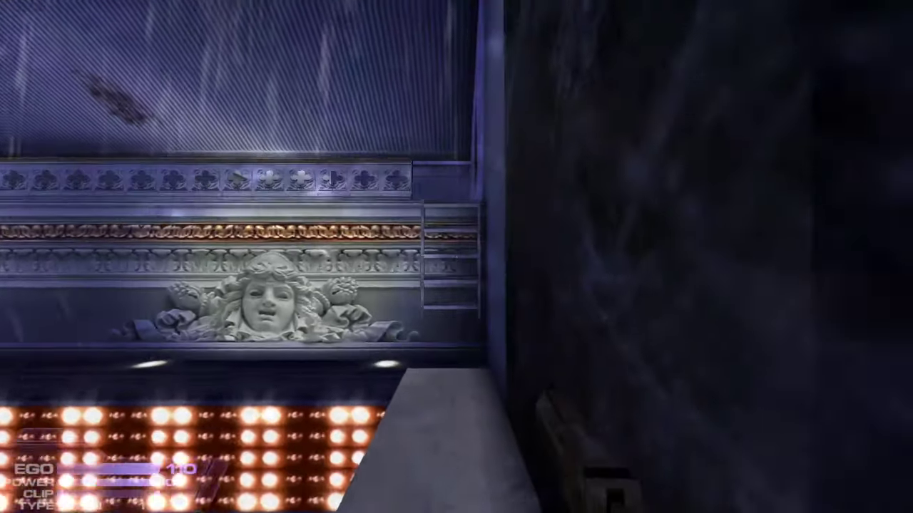
# Step: Walk the tiled terrace to the red wall button under the PELIGRO sign and turn back toward the suspended platform
pyautogui.press('w')
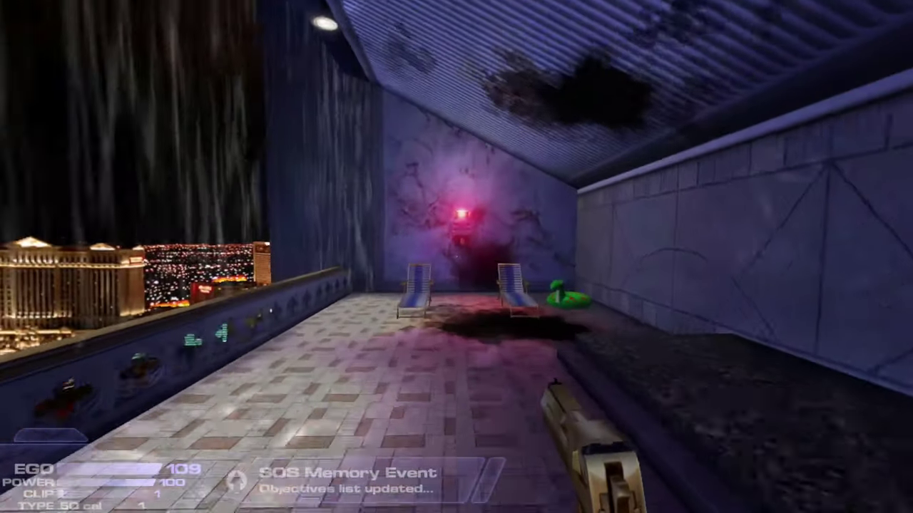
pyautogui.press('Up')
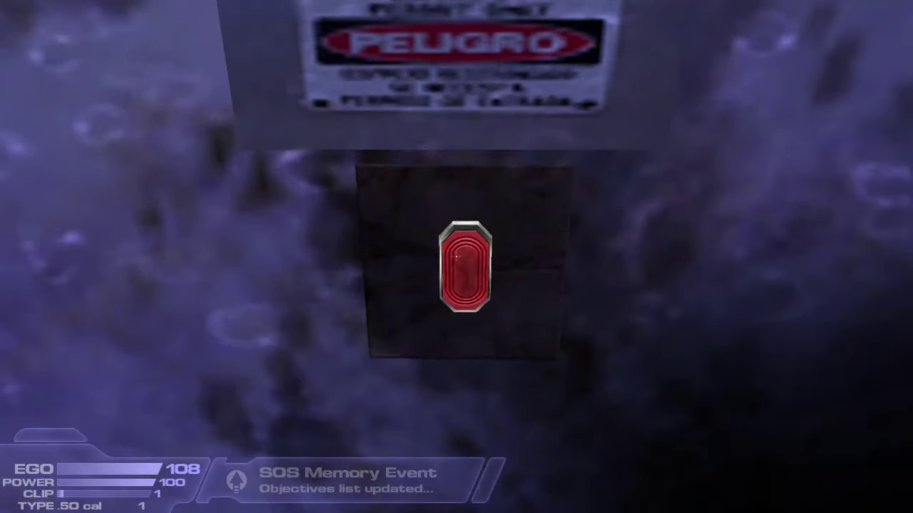
pyautogui.press('Left')
pyautogui.press('s')
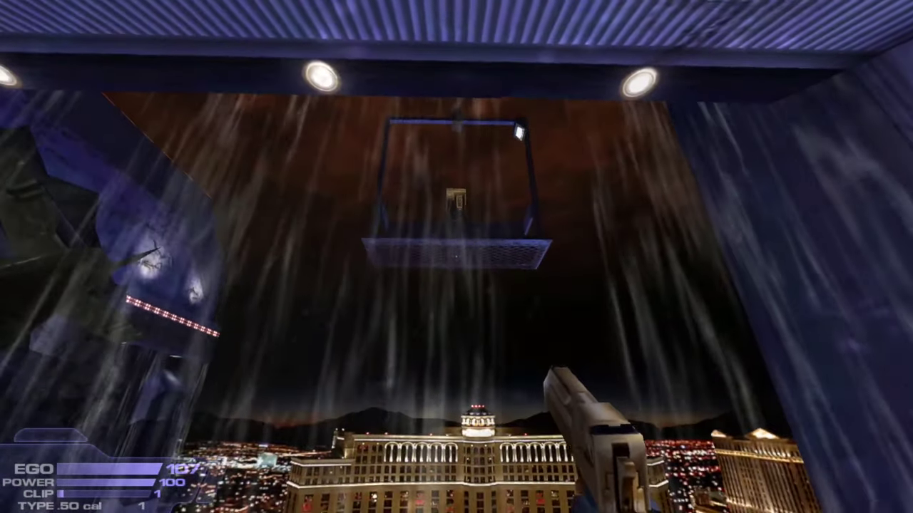
# Step: Try to jump from the terrace railing onto the suspended platform
pyautogui.press('w')
pyautogui.press('space')
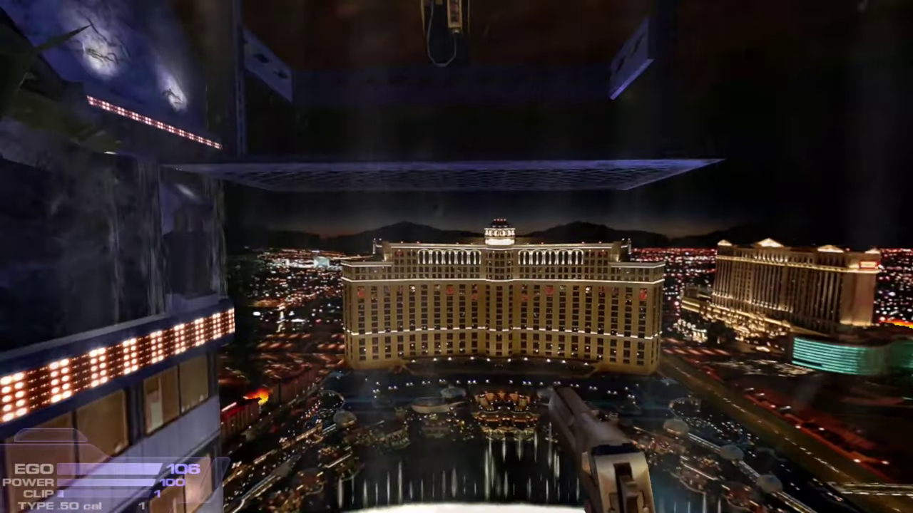
pyautogui.press('Up')
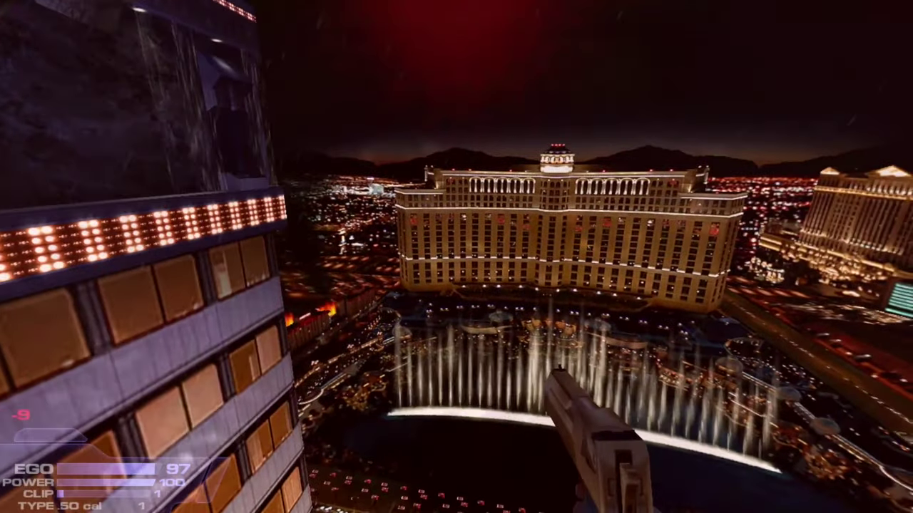
pyautogui.press('Left')
pyautogui.press('Up')
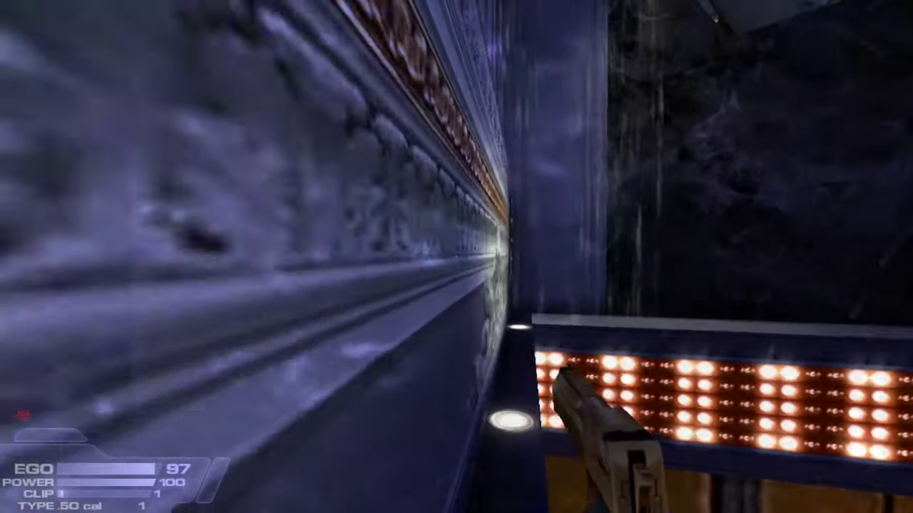
# Step: Return along the outer facade to the tiled terrace and line up with the suspended platform
pyautogui.press('w')
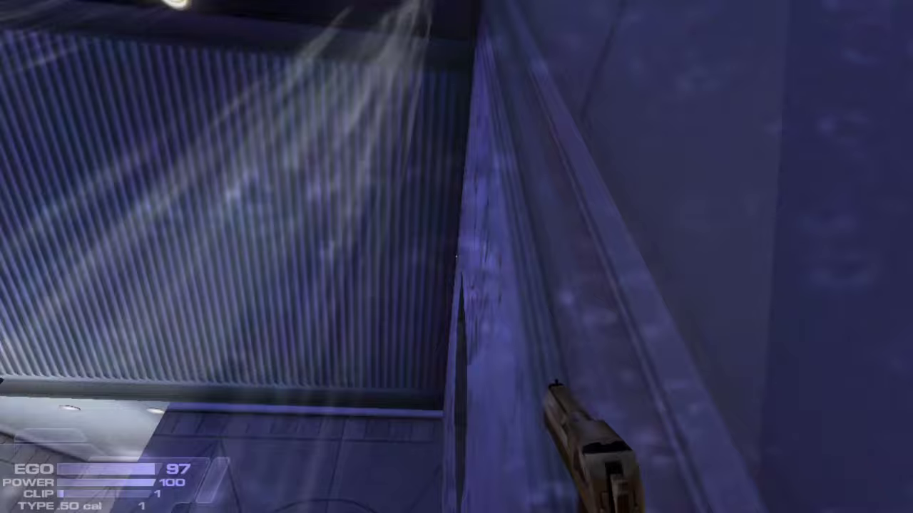
pyautogui.press('w')
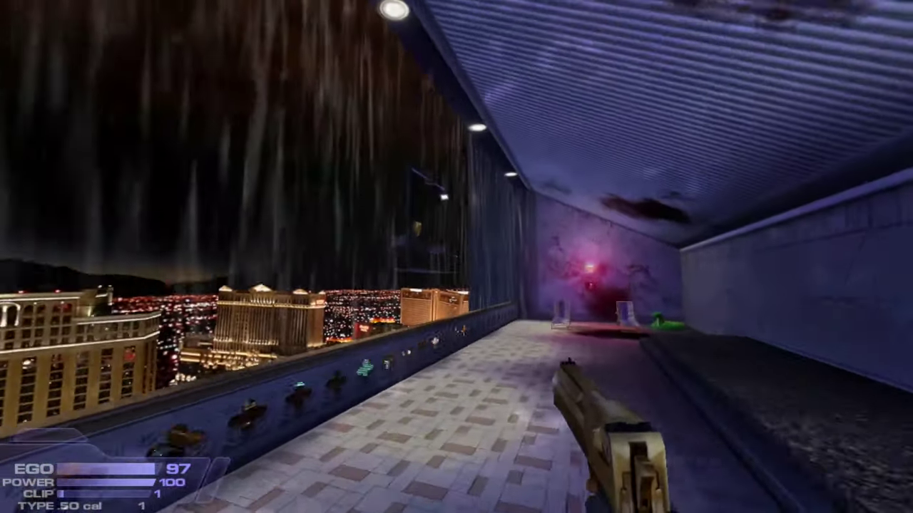
pyautogui.press('w')
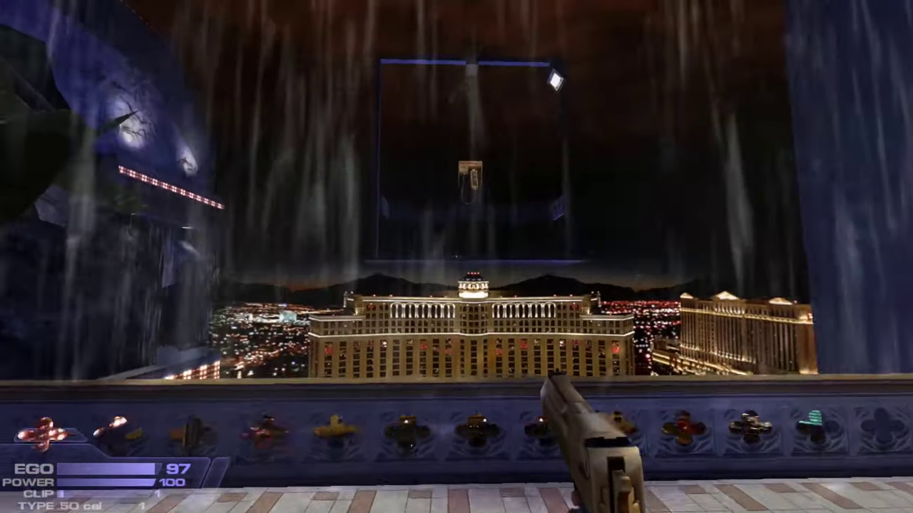
# Step: Board the suspended platform and operate its push button control to ride past the blue-lit curved wall
pyautogui.press('Up')
pyautogui.press('e')
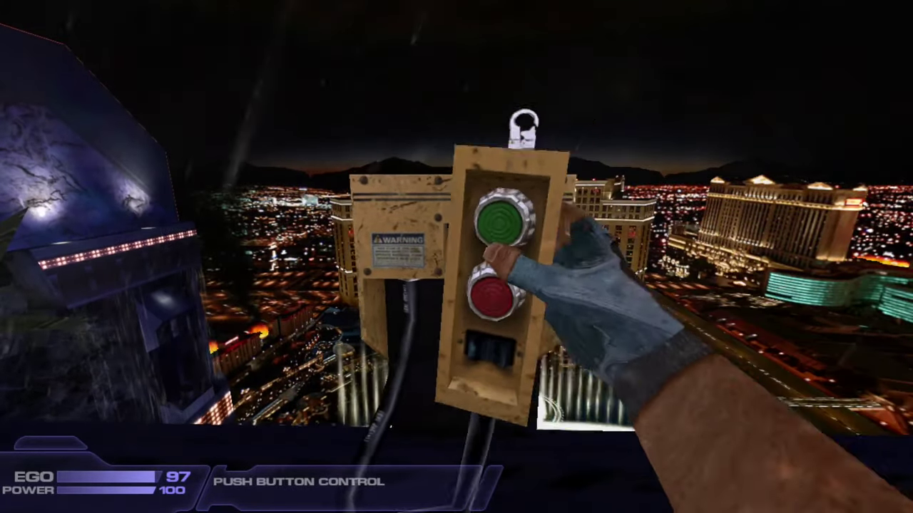
pyautogui.press('s')
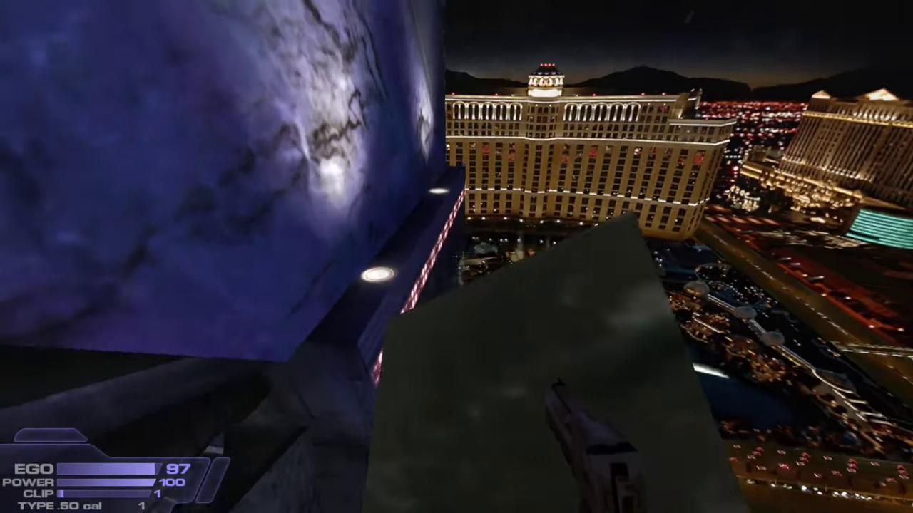
# Step: Follow the lit outer ledge around the curved wall to the corrugated roof's metal panel and enter the grated service corridor
pyautogui.press('w')
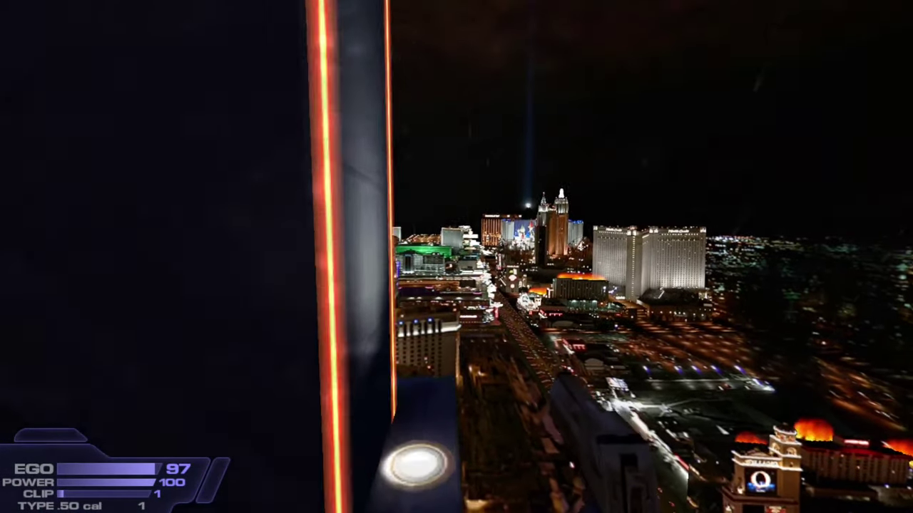
pyautogui.press('w')
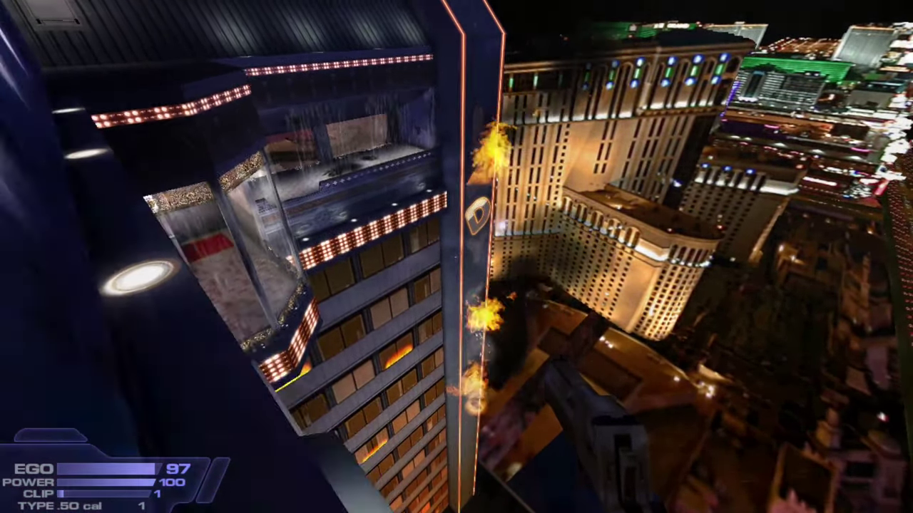
pyautogui.press('w')
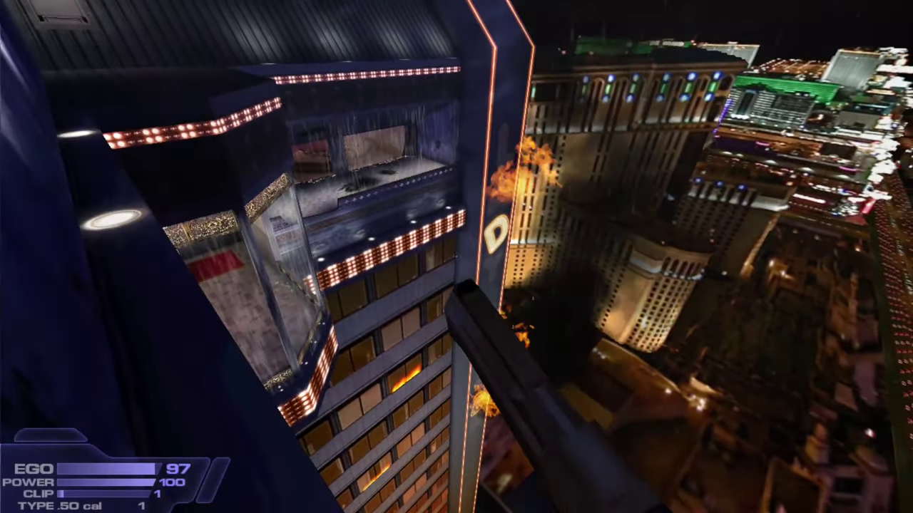
pyautogui.press('w')
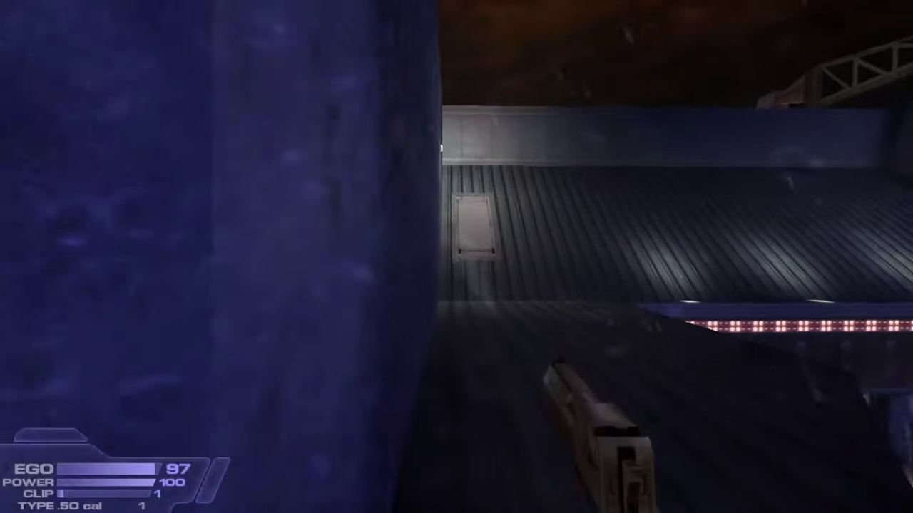
pyautogui.press('w')
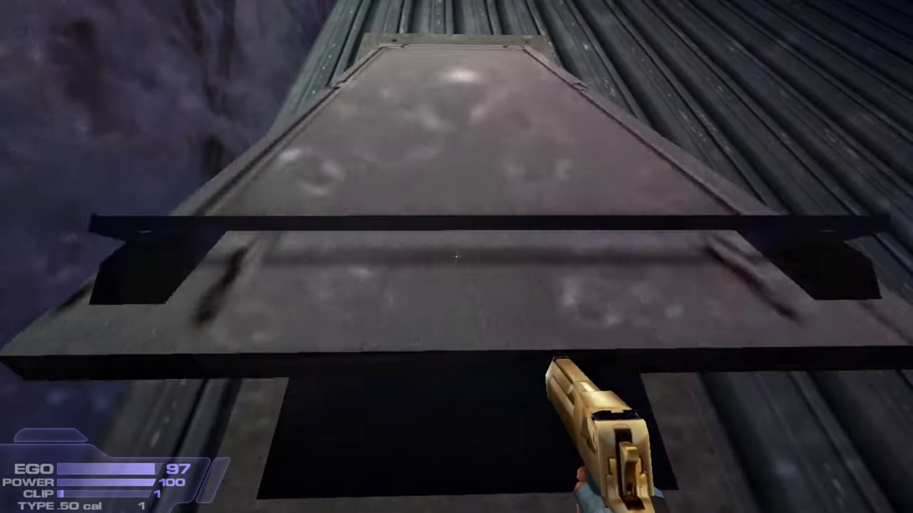
pyautogui.press('w')
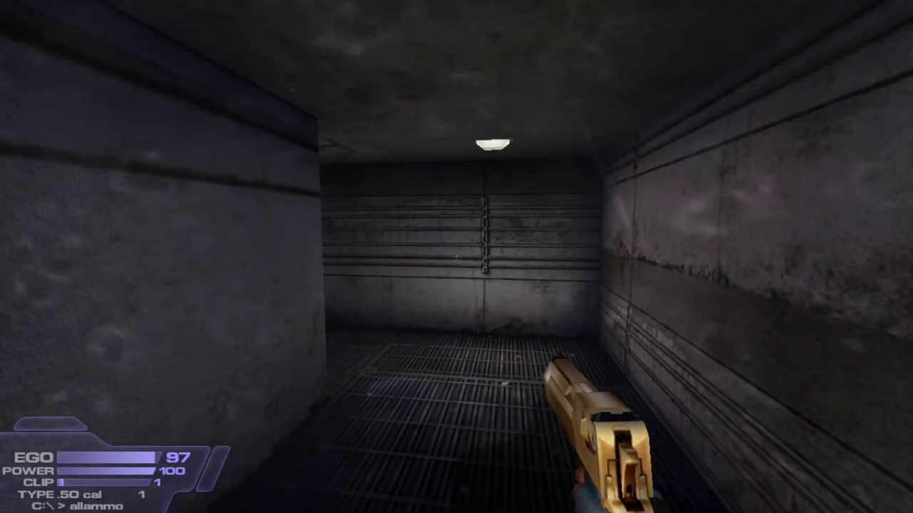
# Step: Refill all weapons with the allammo cheat, equip the shotgun and continue from the service corridor onto the rooftop
pyautogui.press('w')
pyautogui.press('2')
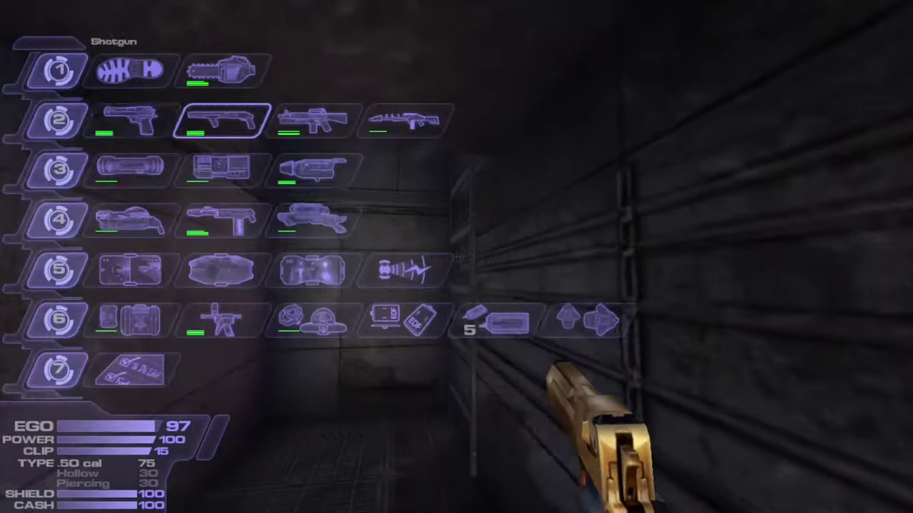
pyautogui.click(456, 257)
pyautogui.press('w')
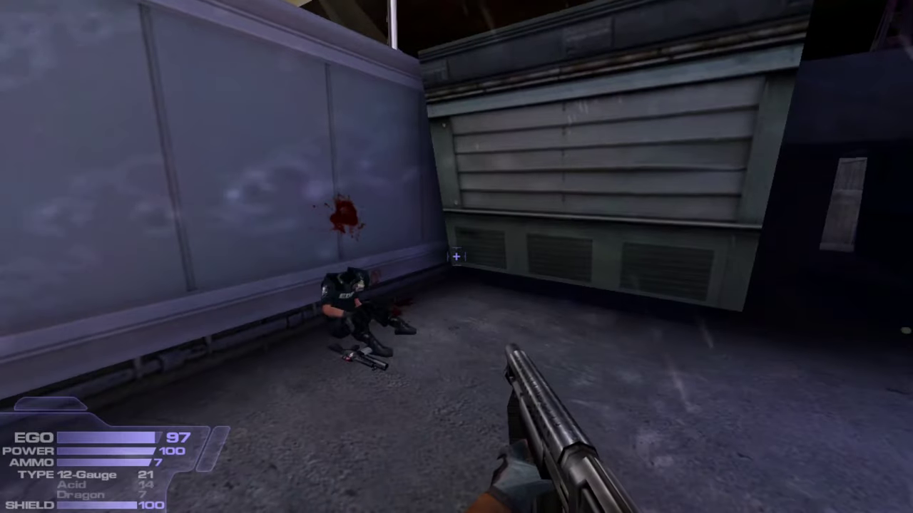
# Step: Shoot the soldier beside the louvered unit with the shotgun and pick up the M16 by the slumped EDF corpse
pyautogui.press('w')
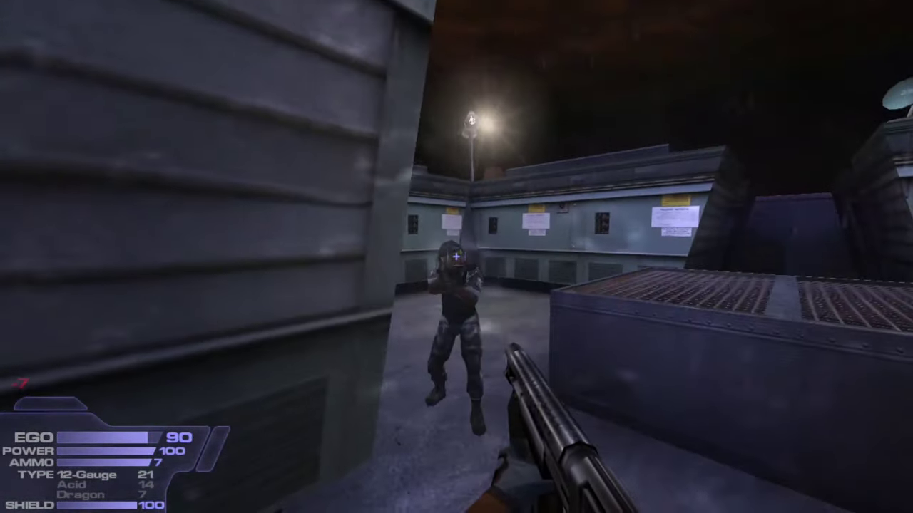
pyautogui.click(456, 256)
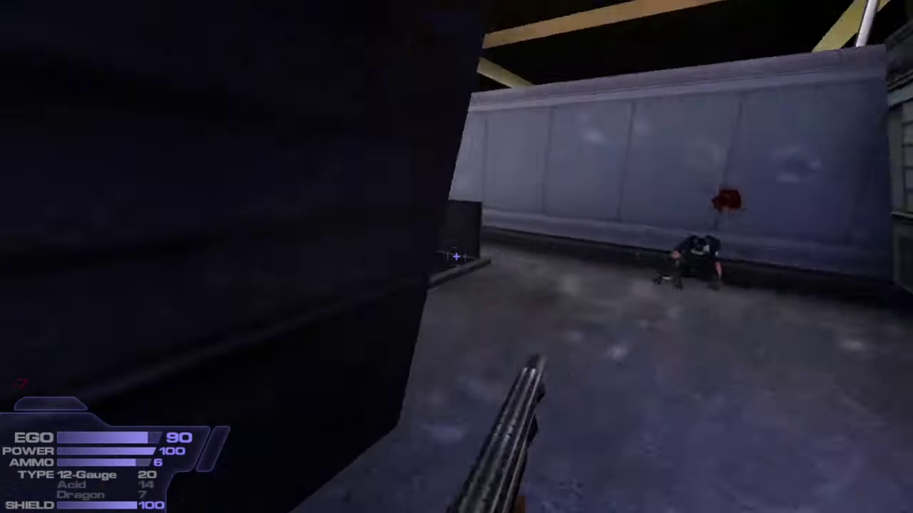
pyautogui.press('w')
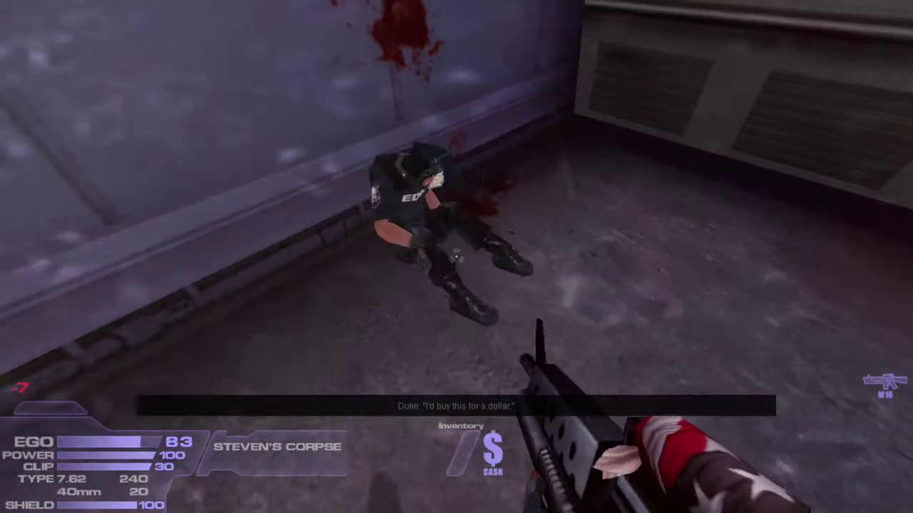
# Step: Step back from the slumped EDF corpse and crouch beside it to examine its pose and placement
pyautogui.press('s')
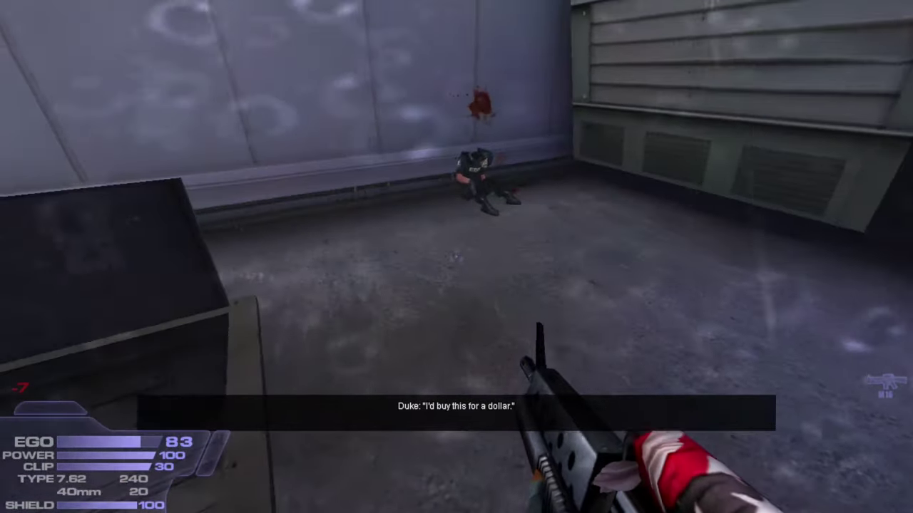
pyautogui.press('c')
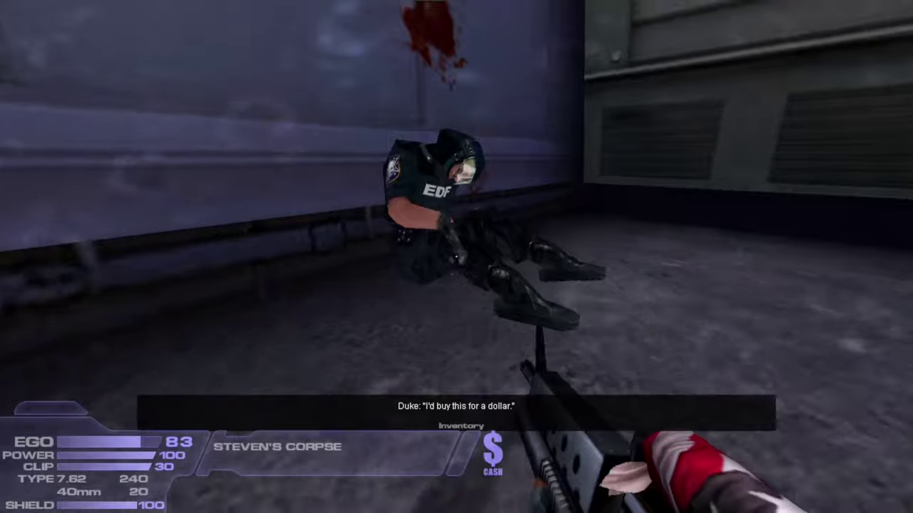
pyautogui.press('w')
# Step: Advance around the vented building, shoot the soldier at its wall with the M16 and reload
pyautogui.press('w')
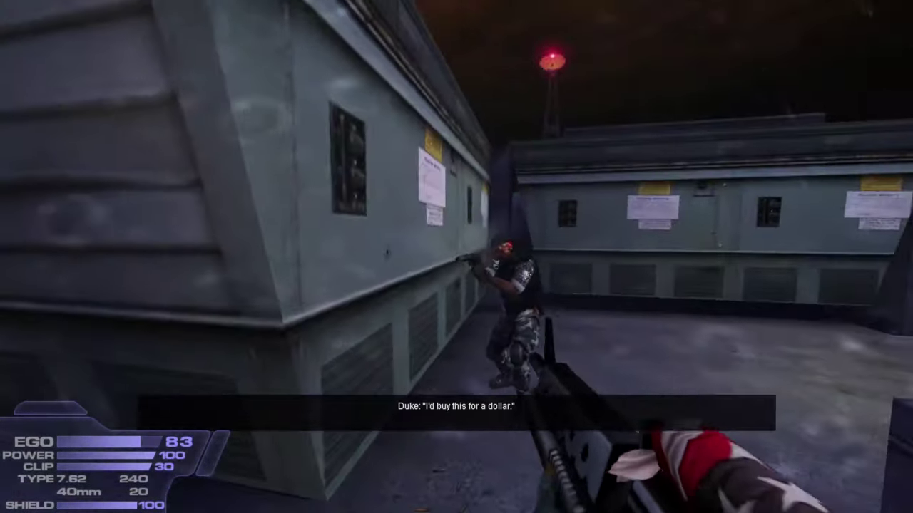
pyautogui.click(456, 256)
pyautogui.click(457, 257)
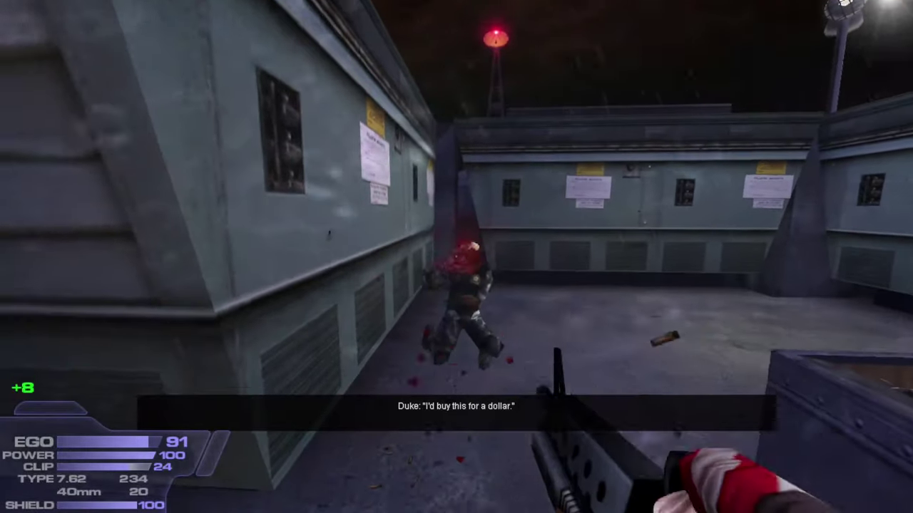
pyautogui.press('r')
# Step: Advance through the dark alley into the gravel passage, shoot the soldiers there with the M16 and reload
pyautogui.press('w')
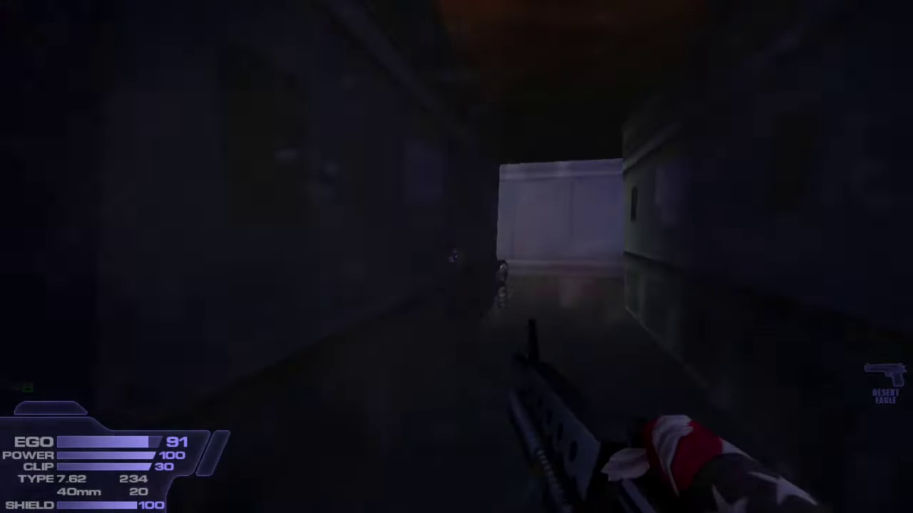
pyautogui.press('w')
pyautogui.click(456, 256)
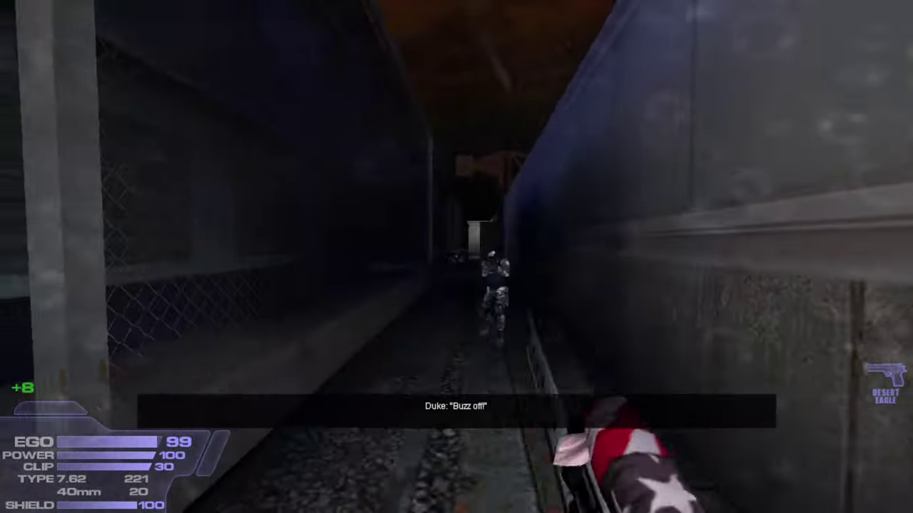
pyautogui.click(456, 257)
pyautogui.click(457, 257)
pyautogui.press('r')
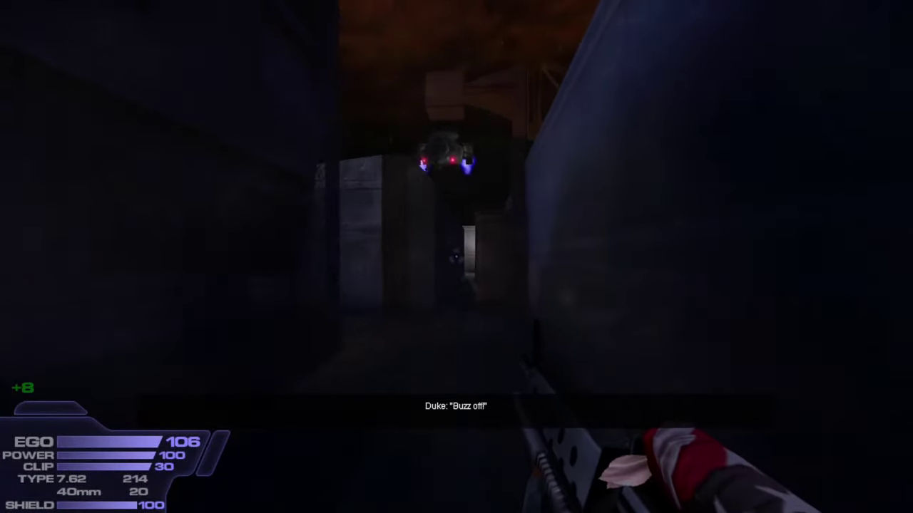
# Step: Push past the flying drone to the end of the dark passage, shoot the soldier near the floodlight and reload
pyautogui.press('w')
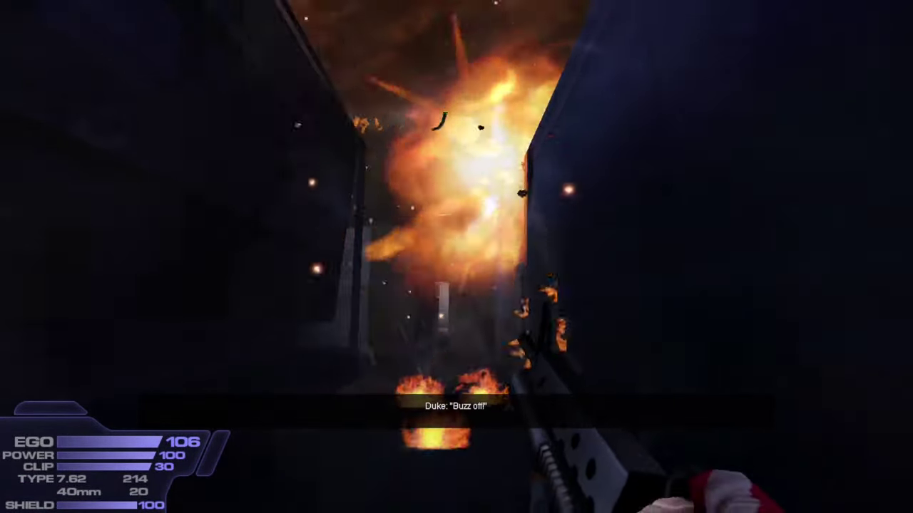
pyautogui.press('w')
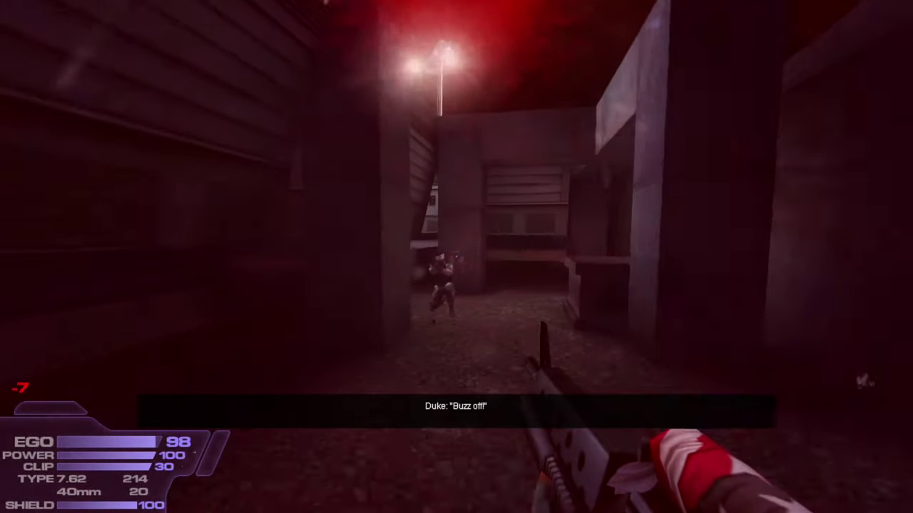
pyautogui.click(456, 257)
pyautogui.press('r')
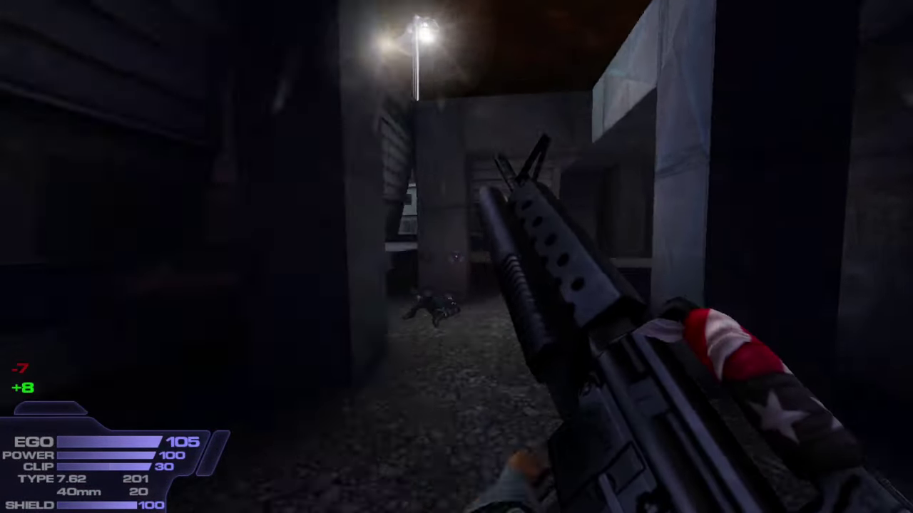
# Step: Move down the concrete-walled passage toward the antenna tower, firing the M16 at the enemies guarding it
pyautogui.press('w')
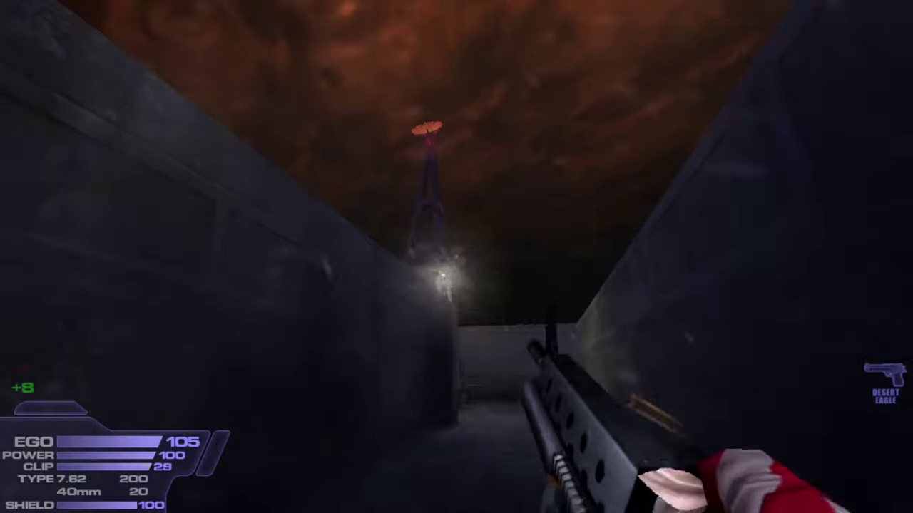
pyautogui.click(456, 256)
pyautogui.press('w')
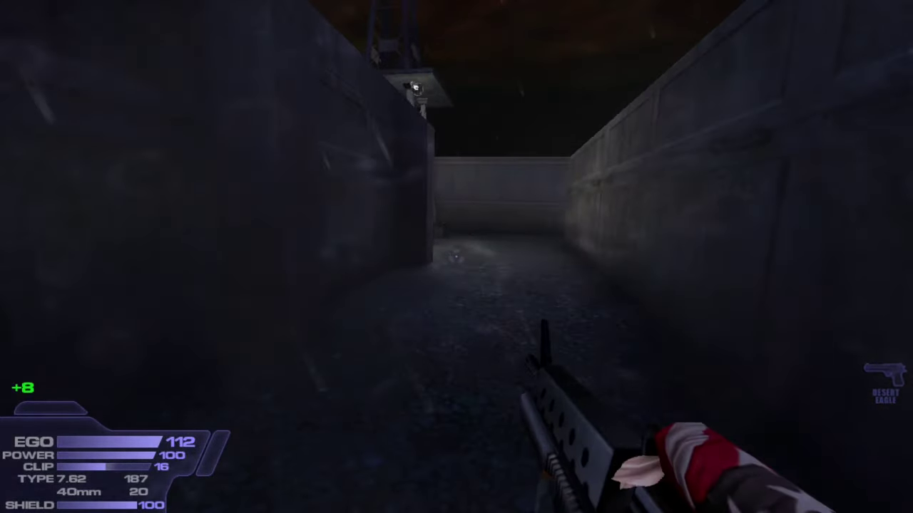
pyautogui.click(456, 257)
pyautogui.press('s')
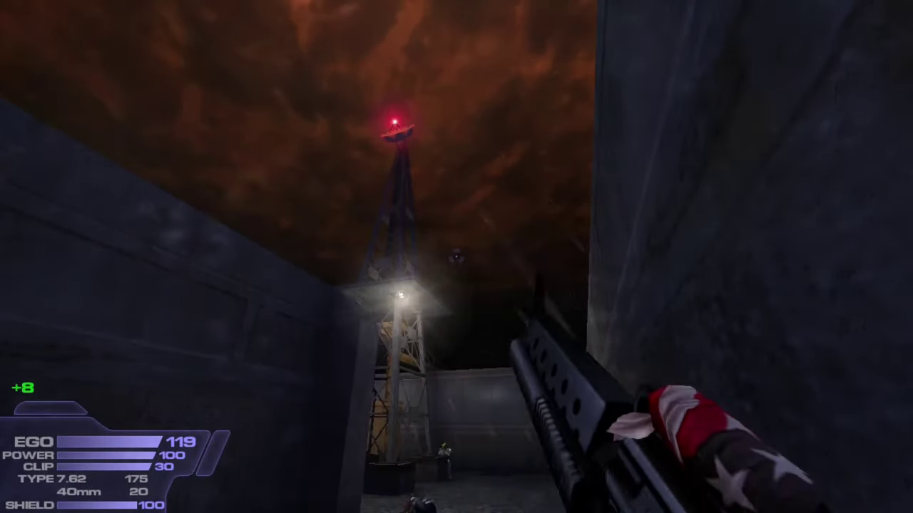
# Step: Clear the soldiers from the gravel yard by the antenna tower and the adjoining walled passage, and reload the M16
pyautogui.press('w')
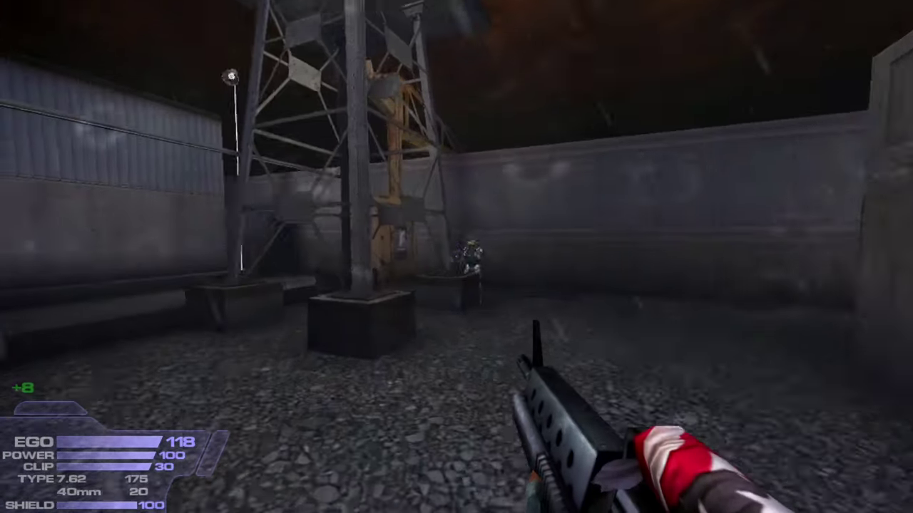
pyautogui.moveTo(456, 257); pyautogui.dragTo(456, 256)
pyautogui.press('w')
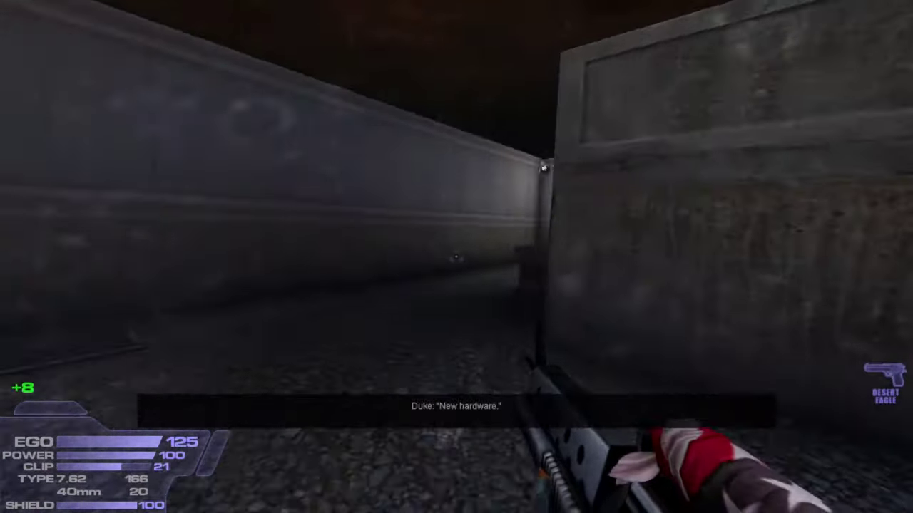
pyautogui.press('w')
pyautogui.moveTo(456, 257); pyautogui.dragTo(456, 256)
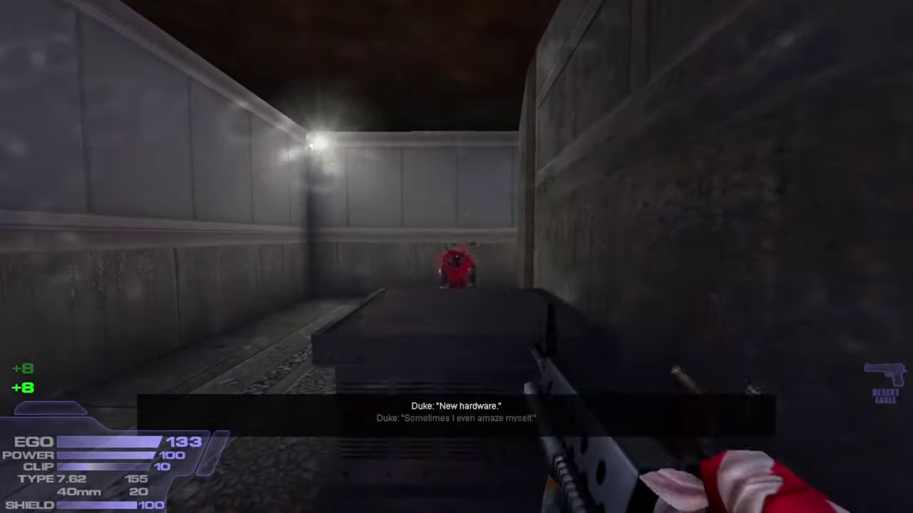
pyautogui.press('r')
# Step: Explore the walled passages back to the antenna tower and operate the circuit breaker on the slatted panel
pyautogui.press('w')
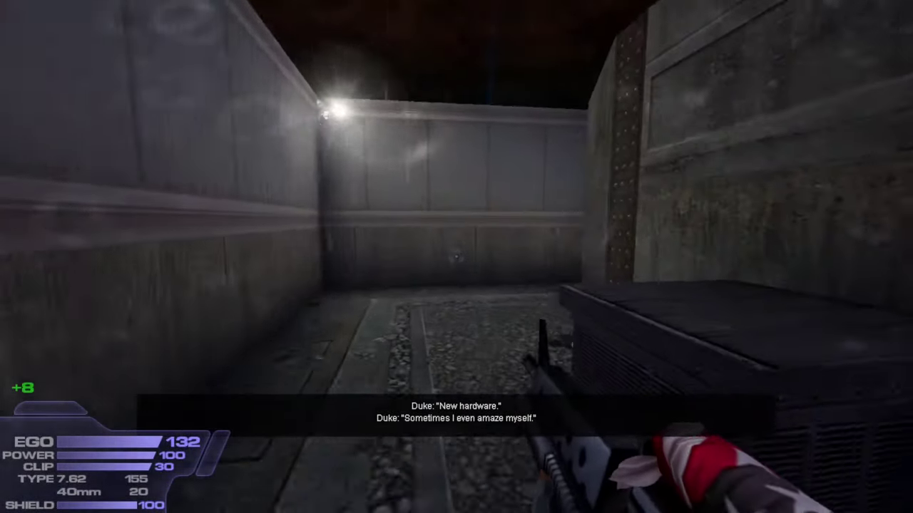
pyautogui.press('w')
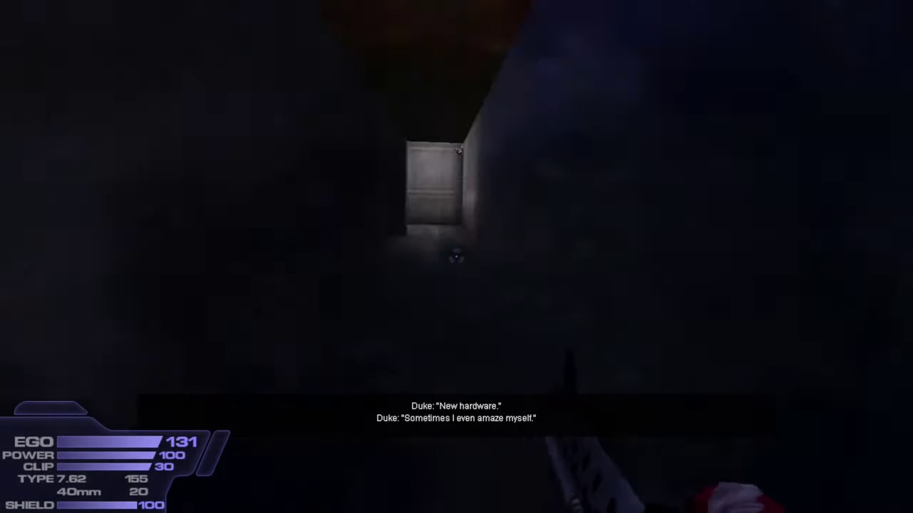
pyautogui.press('w')
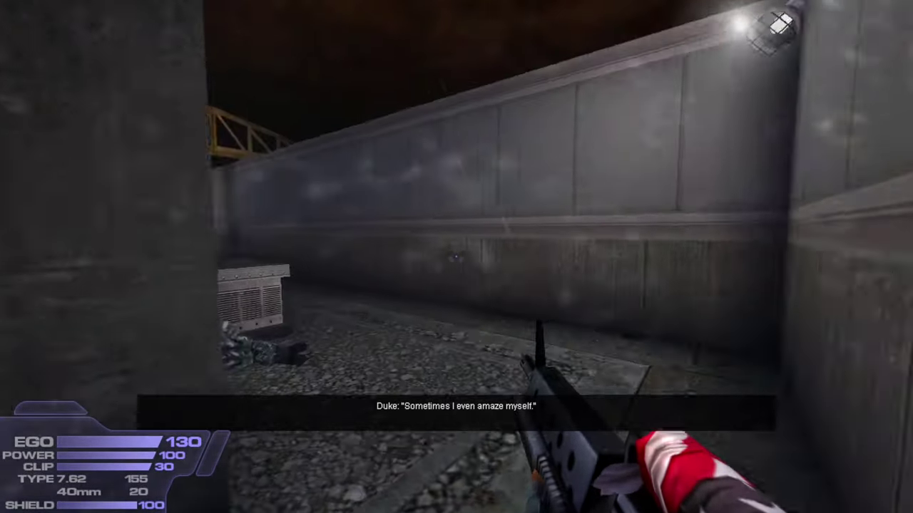
pyautogui.press('w')
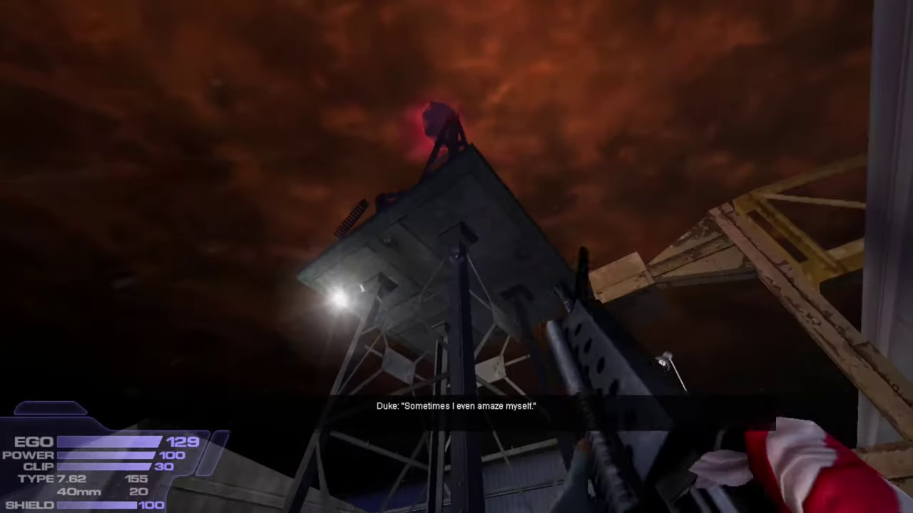
pyautogui.press('w')
pyautogui.press('e')
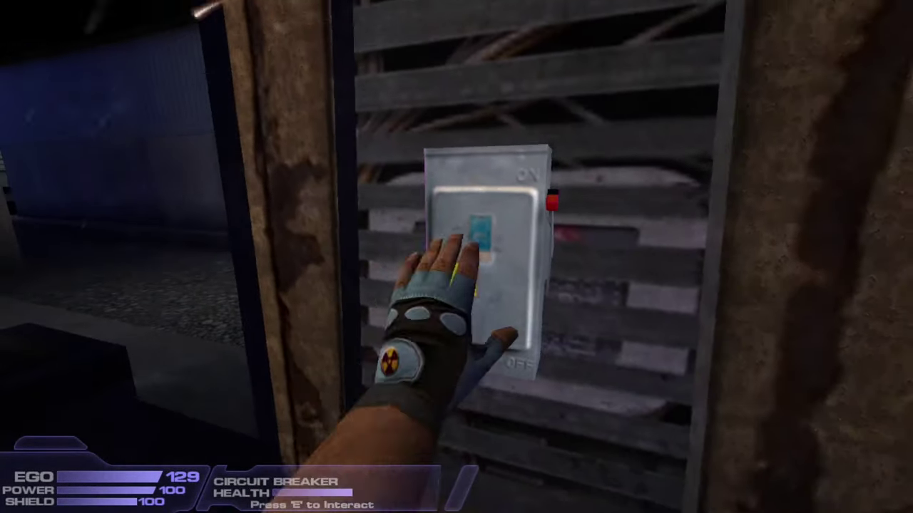
# Step: Shoot the soldiers approaching along the fenced gravel lane with the M16 and switch to the Desert Eagle
pyautogui.press('w')
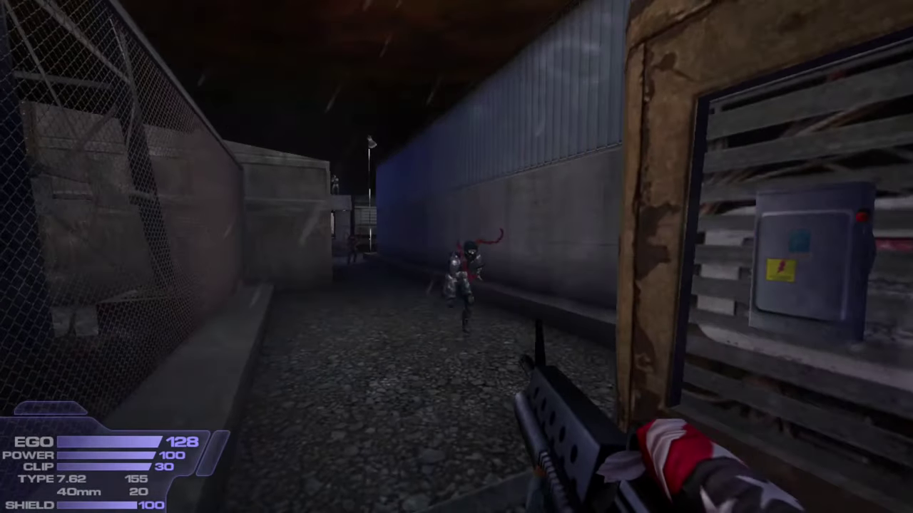
pyautogui.click(457, 256)
pyautogui.press('a')
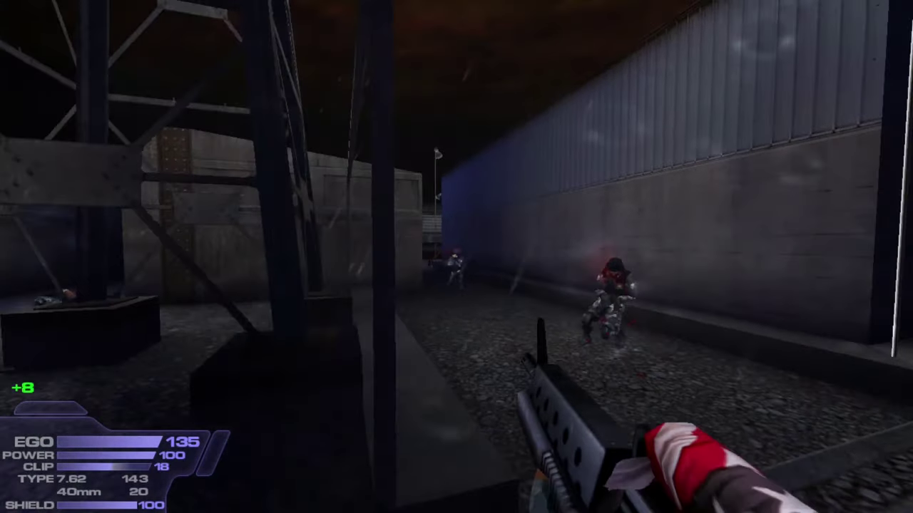
pyautogui.click(456, 256)
pyautogui.press('s')
pyautogui.press('2')
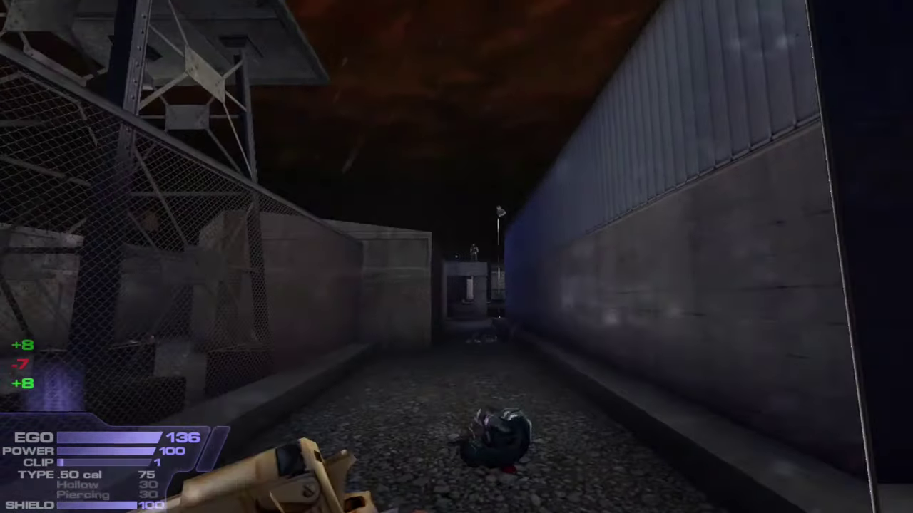
# Step: Fight the enemies down the fenced gravel lane with the Desert Eagle and return to the antenna tower to view its dish
pyautogui.press('a')
pyautogui.press('2')
pyautogui.click(456, 257)
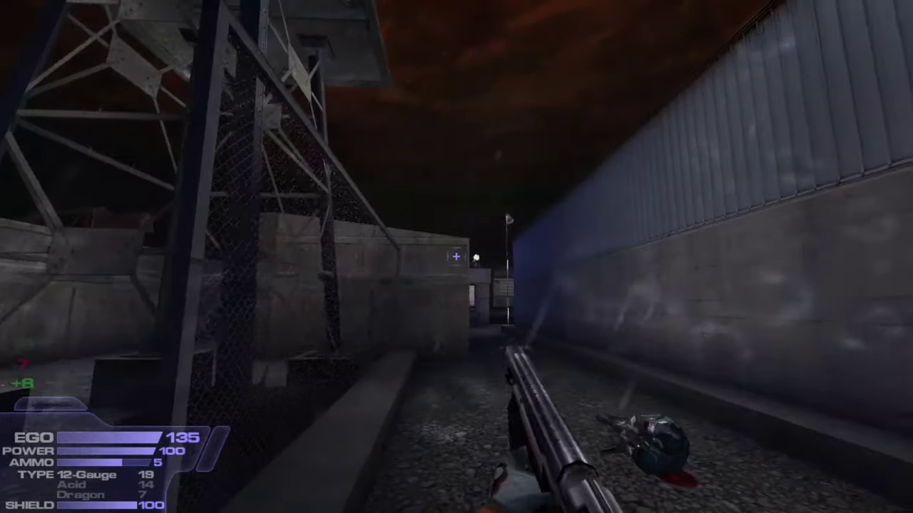
pyautogui.press('d')
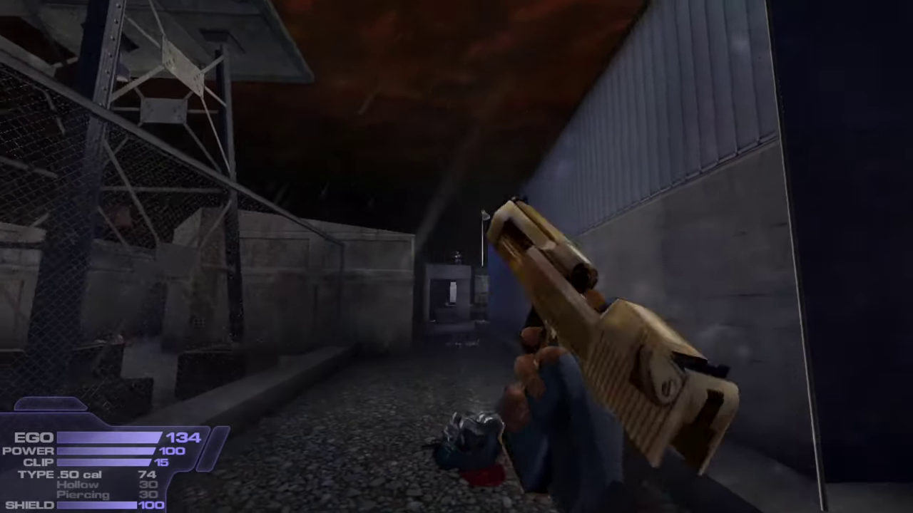
pyautogui.press('a')
pyautogui.press('d')
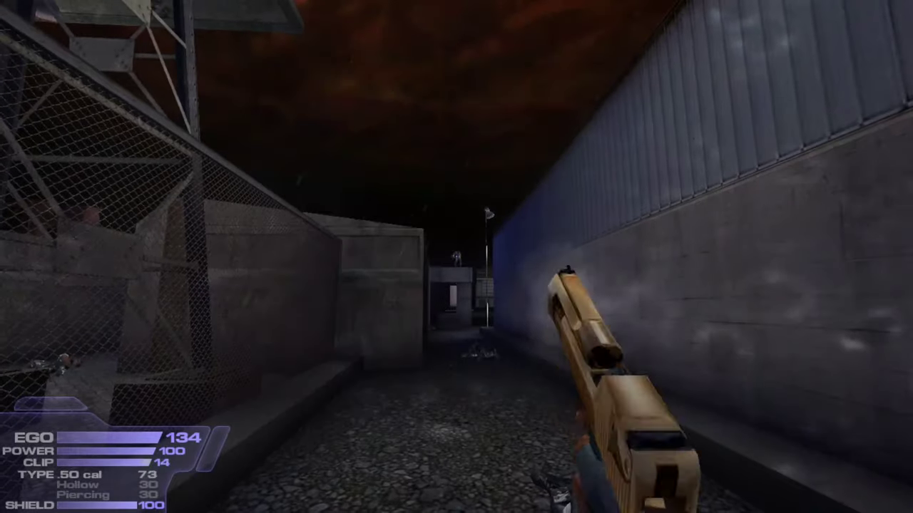
pyautogui.press('w')
pyautogui.press('a')
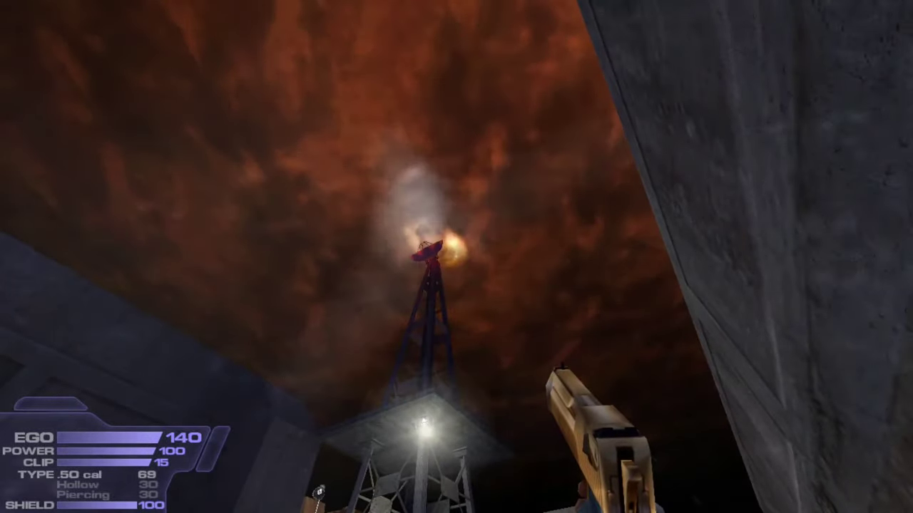
# Step: Equip the M16 and advance down the dark walled passage to the open gravel yard at its far end
pyautogui.press('w')
pyautogui.press('2')
pyautogui.press('2')
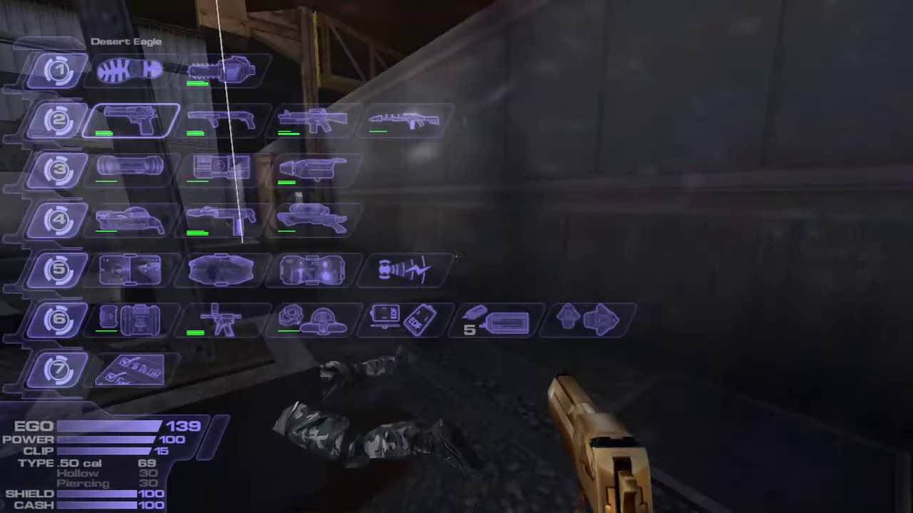
pyautogui.click(456, 257)
pyautogui.press('w')
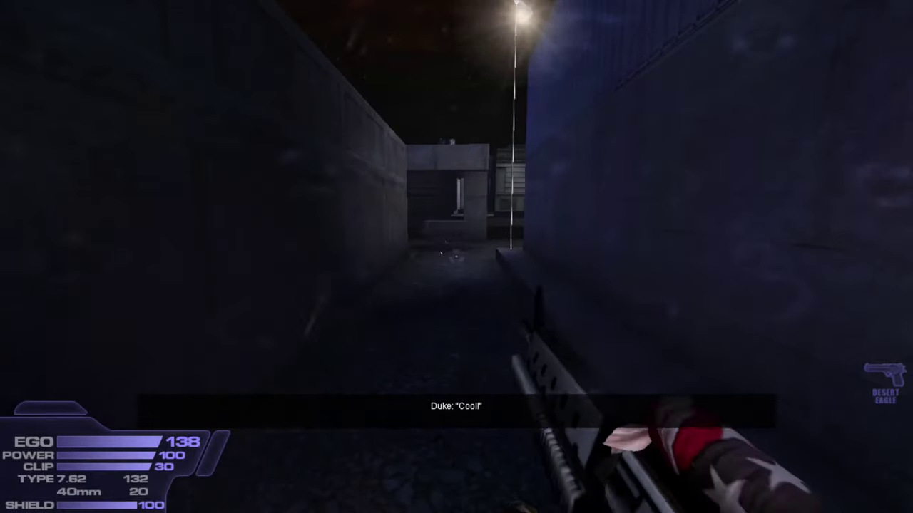
pyautogui.press('w')
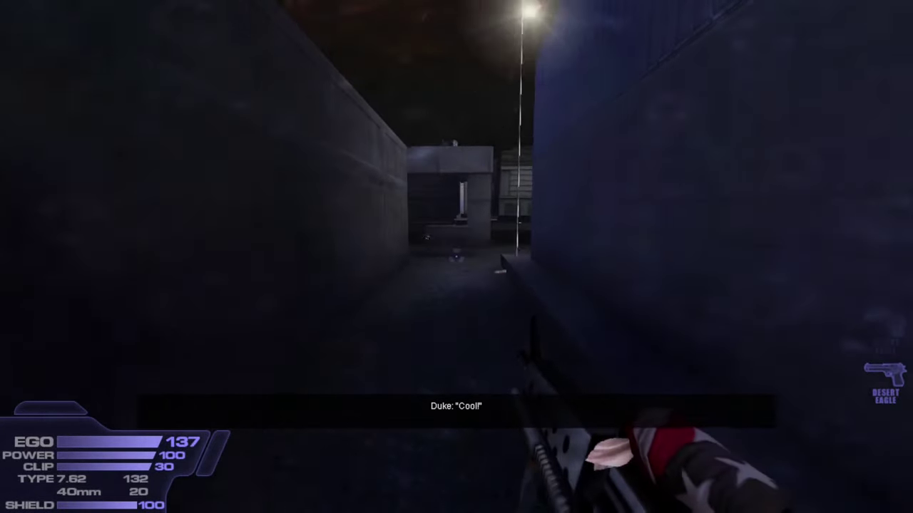
pyautogui.press('w')
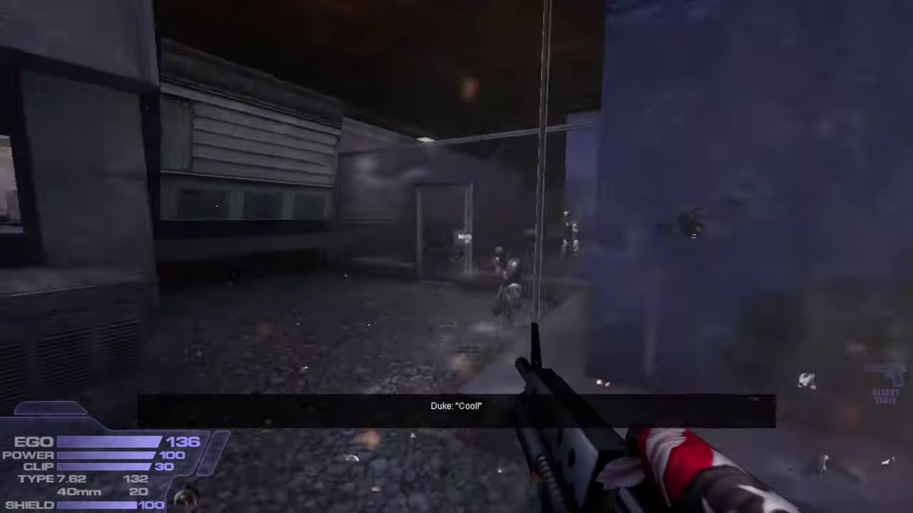
# Step: Shoot the soldiers around the chain-link fence with the M16, sweep the gravel yard and approach the padlocked gate
pyautogui.click(457, 257)
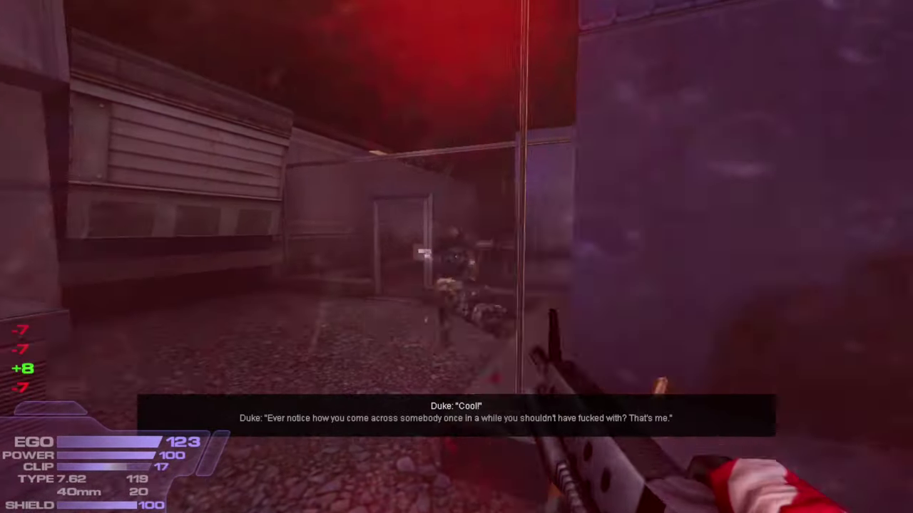
pyautogui.click(456, 257)
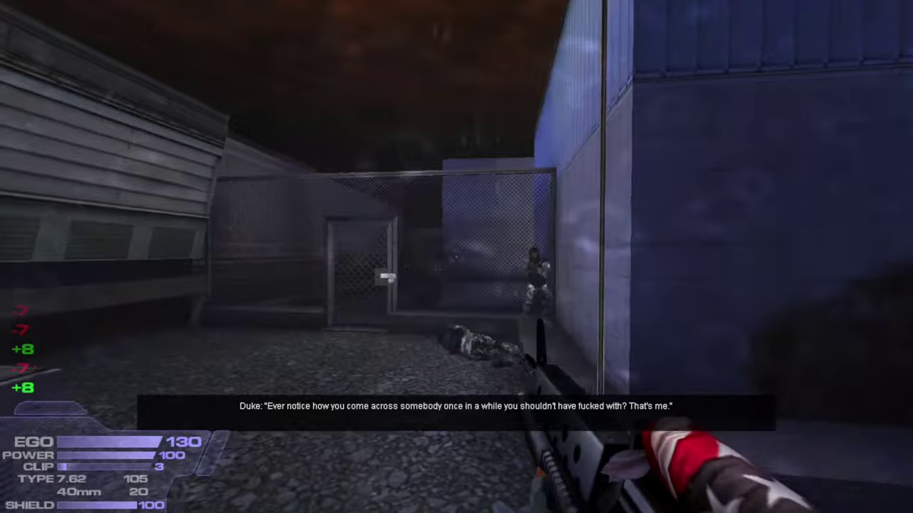
pyautogui.click(456, 257)
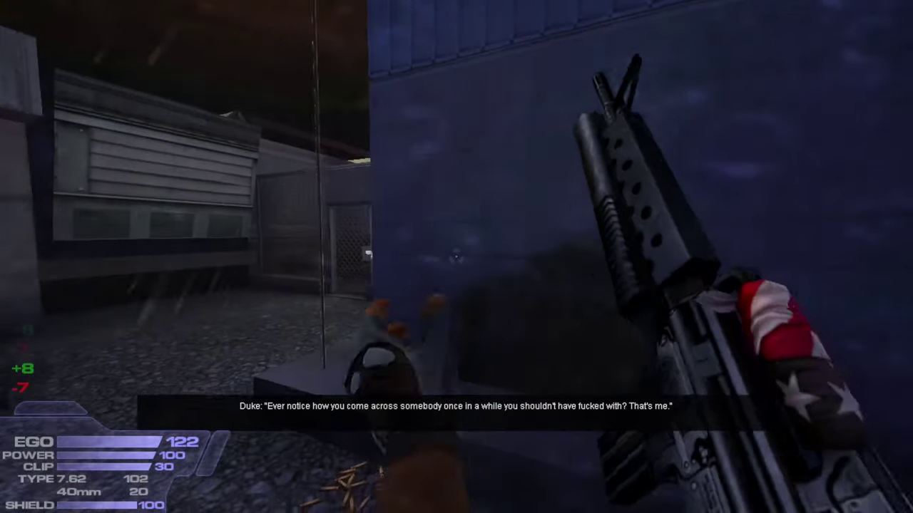
pyautogui.press('a')
pyautogui.press('w')
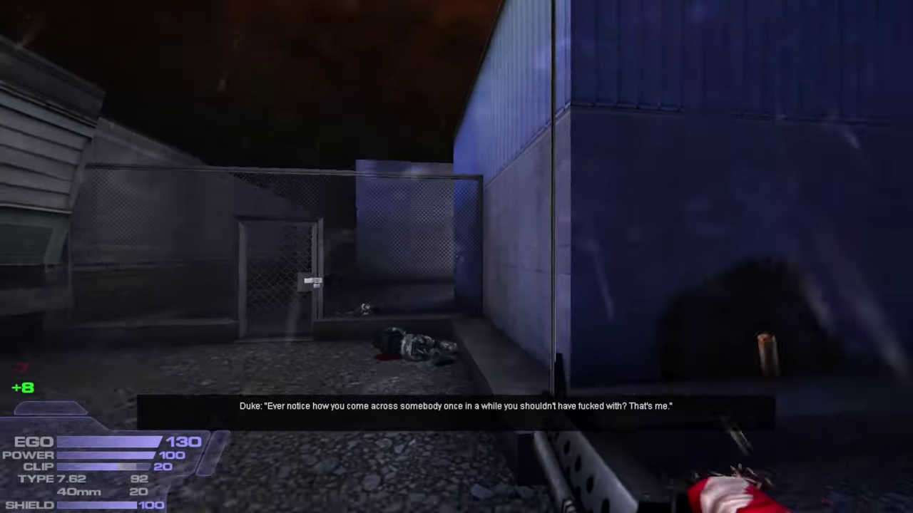
pyautogui.press('w')
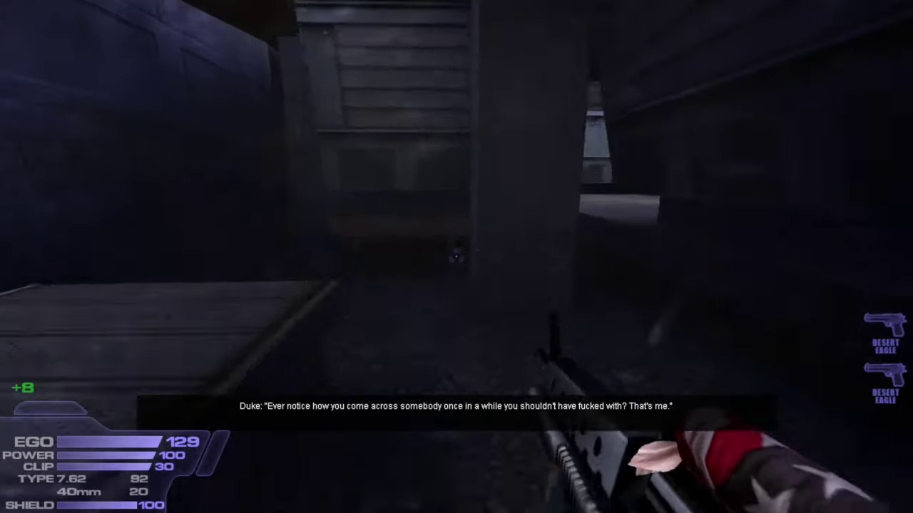
pyautogui.press('w')
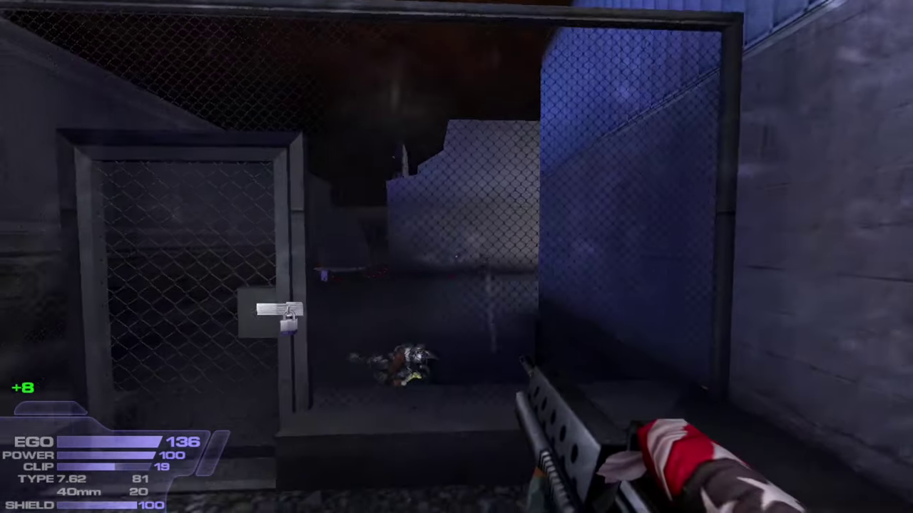
# Step: Shoot the padlock off the chain-link gate with the Desert Eagle, reload and go through into the paved yard
pyautogui.press('2')
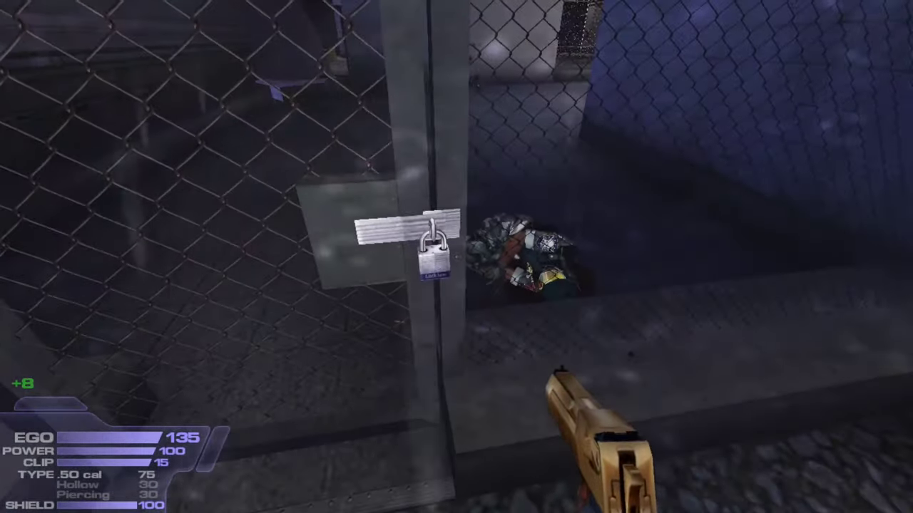
pyautogui.click(457, 257)
pyautogui.press('r')
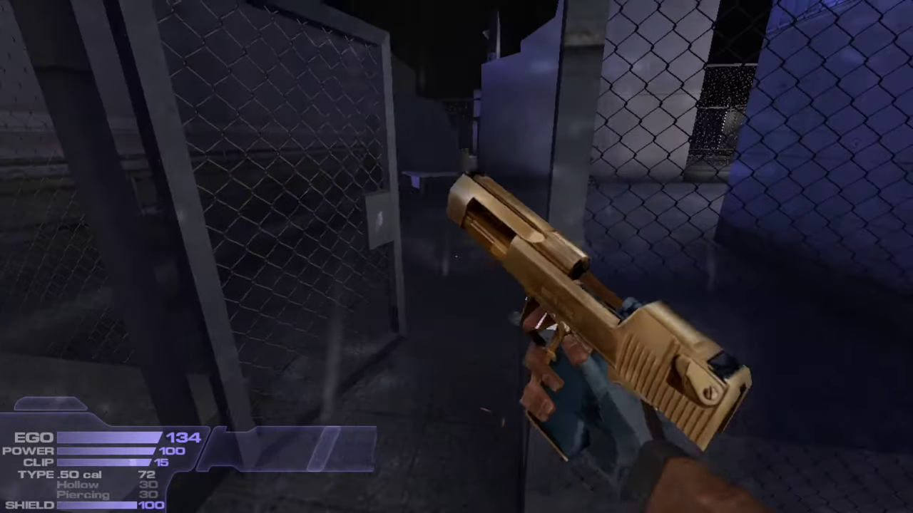
pyautogui.press('w')
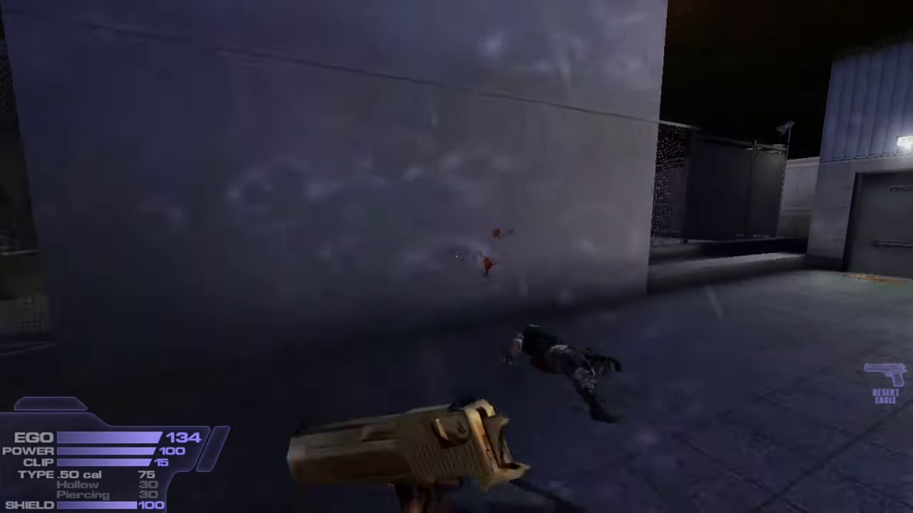
# Step: Cross the paved yard to the grey door beneath the wall lamp and enter the building
pyautogui.press('s')
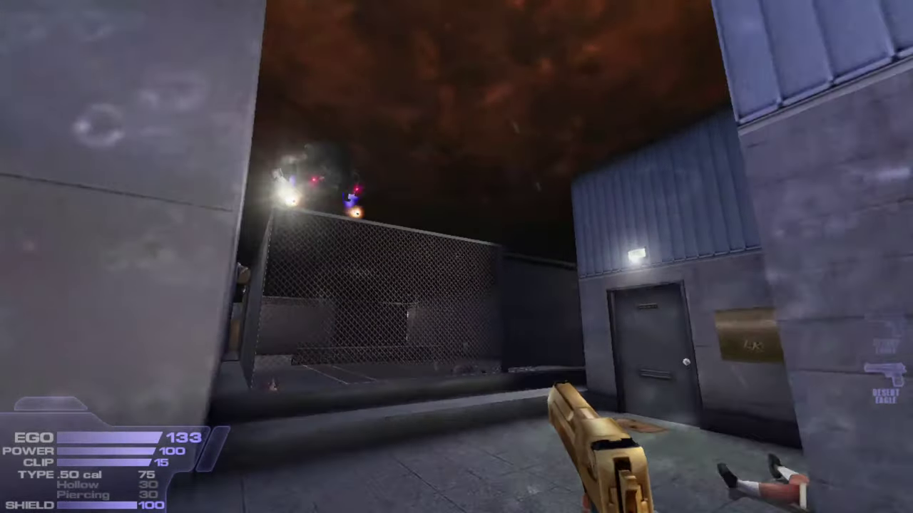
pyautogui.press('w')
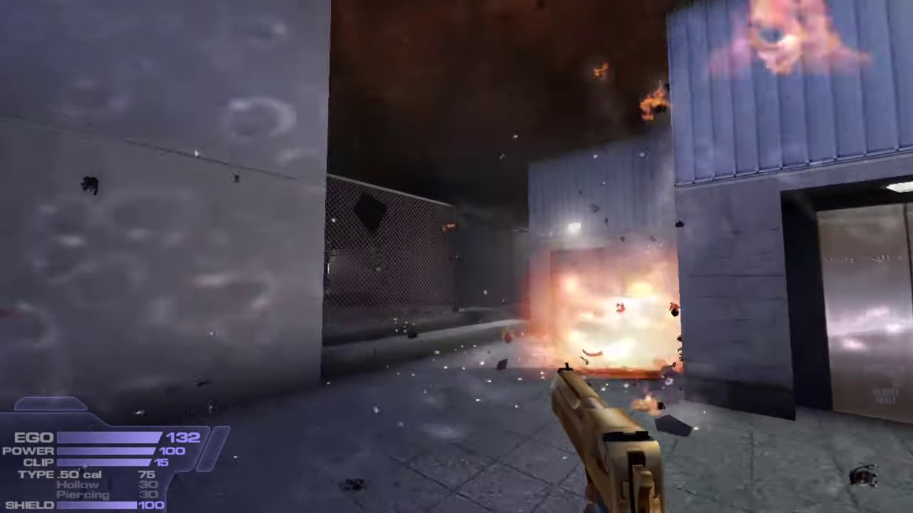
pyautogui.press('w')
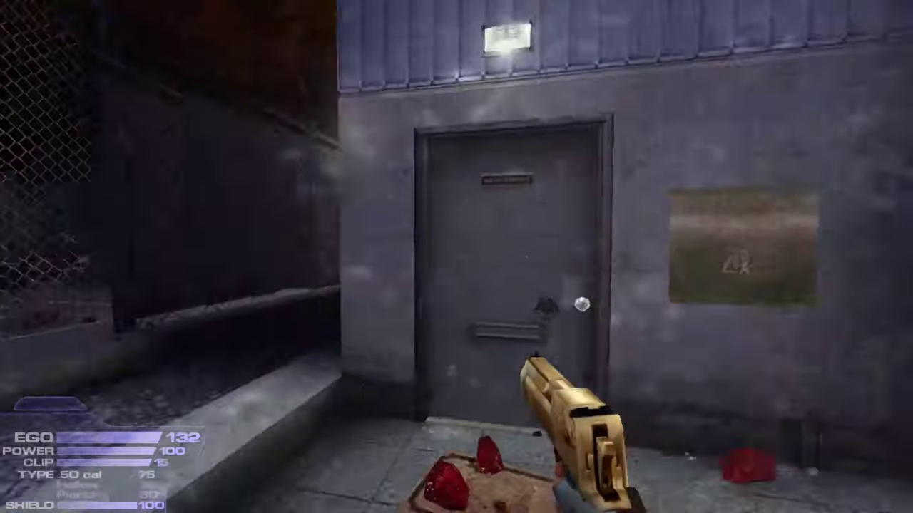
pyautogui.press('e')
pyautogui.press('w')
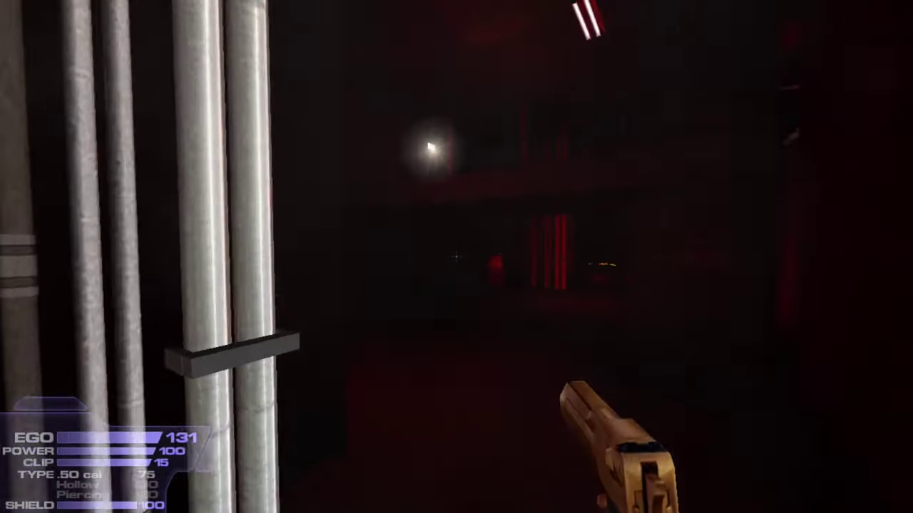
# Step: Put the weapon away, approach the man behind the mesh window in the red-lit room and pick up the key card
pyautogui.press('w')
pyautogui.press('1')
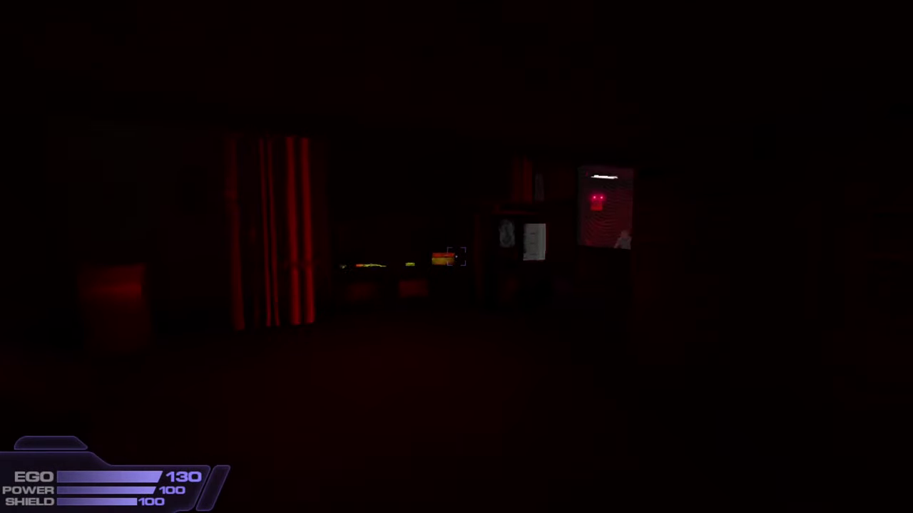
pyautogui.press('w')
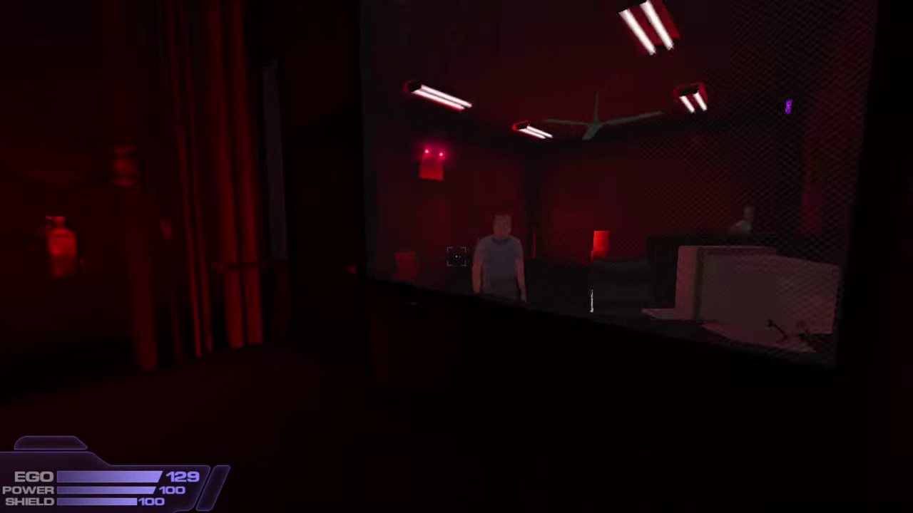
pyautogui.press('w')
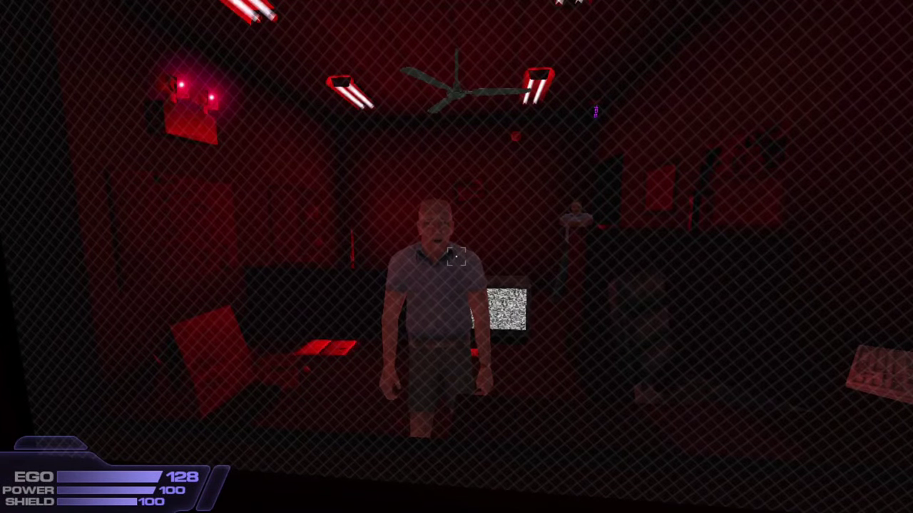
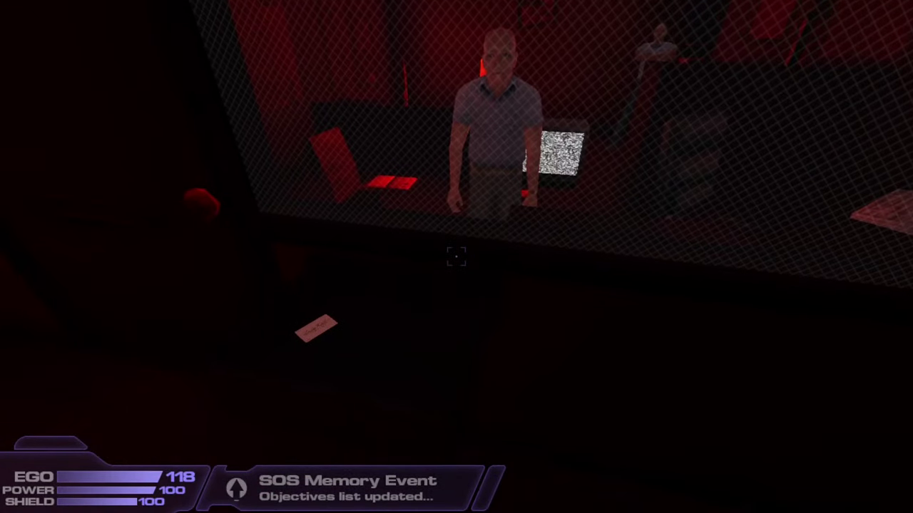
pyautogui.press('e')
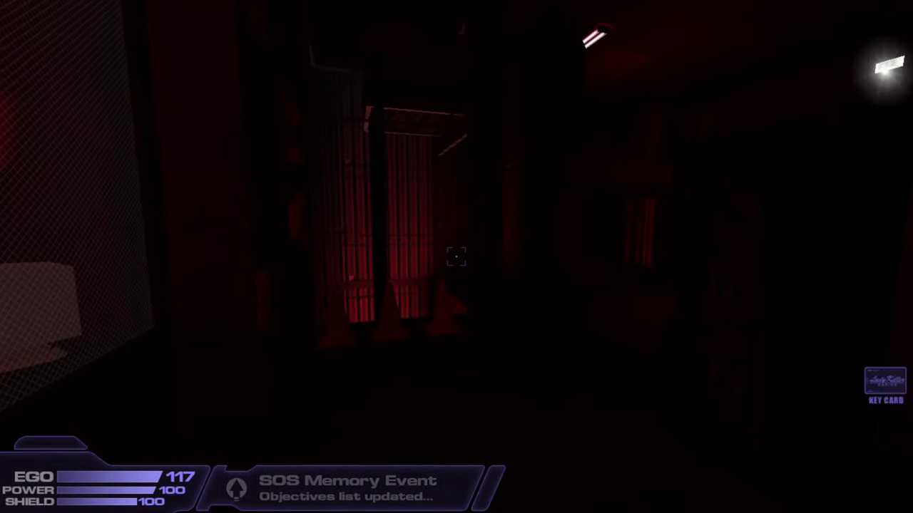
# Step: Leave the red-lit building, fire the M16 at the enemy in the dark fenced alley and switch to the shotgun
pyautogui.press('q')
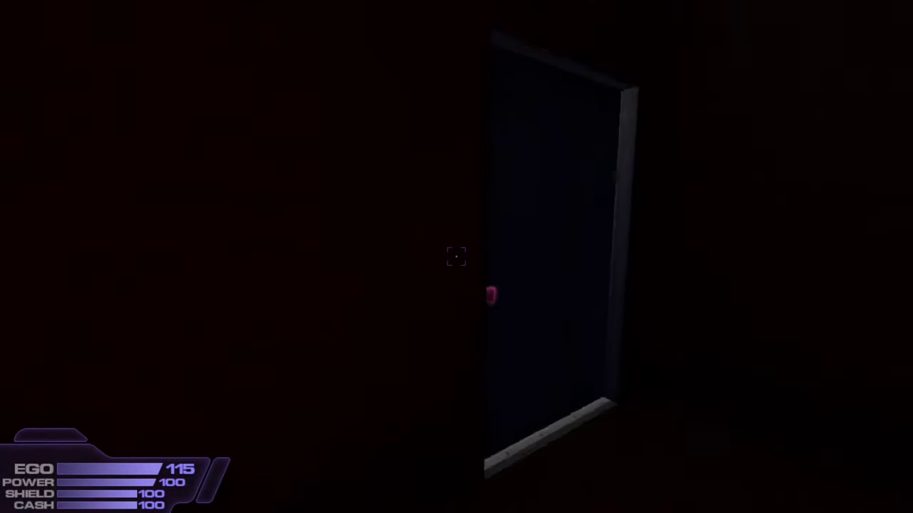
pyautogui.press('w')
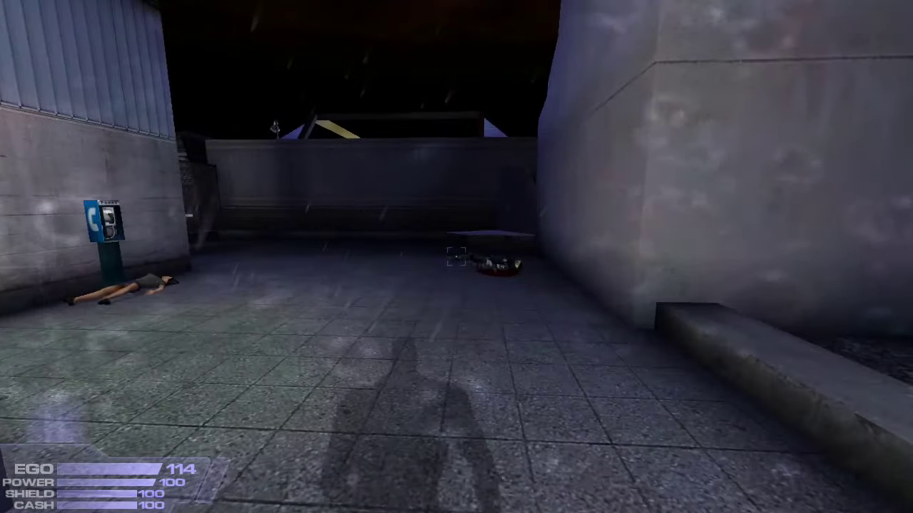
pyautogui.press('2')
pyautogui.click(456, 257)
pyautogui.press('w')
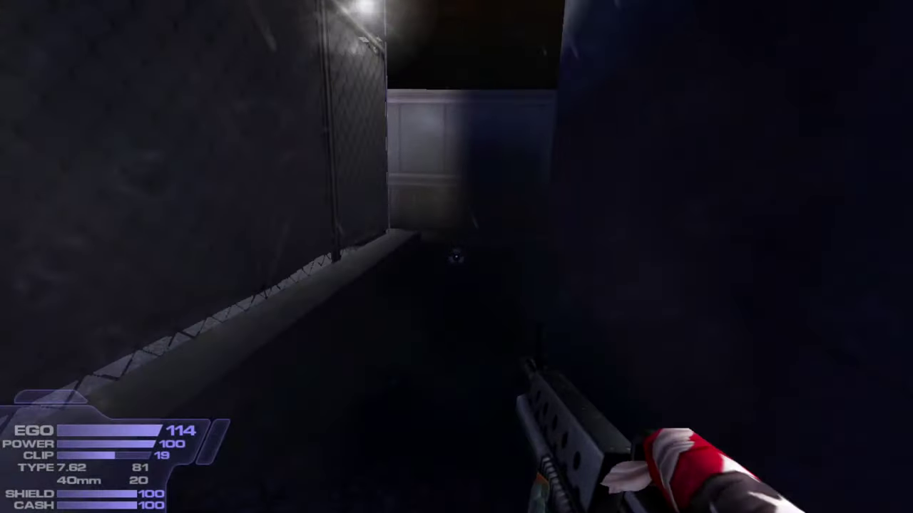
pyautogui.press('s')
pyautogui.click(456, 257)
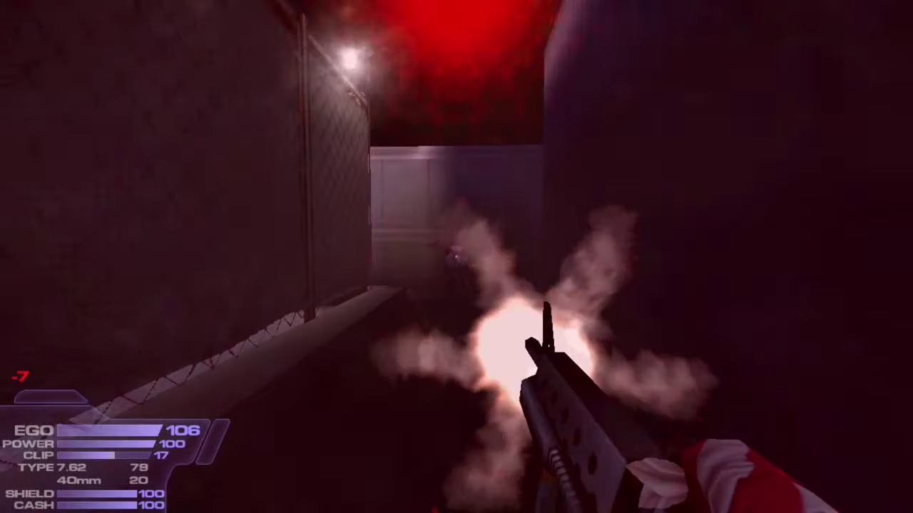
pyautogui.press('2')
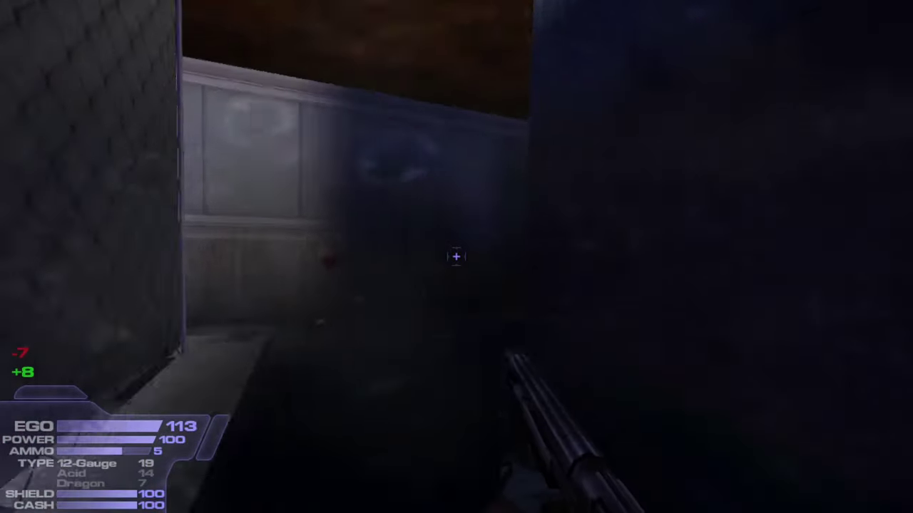
# Step: Advance down the narrow alley and shoot the enemy near the crates with the 12-gauge shotgun
pyautogui.press('w')
pyautogui.click(456, 257)
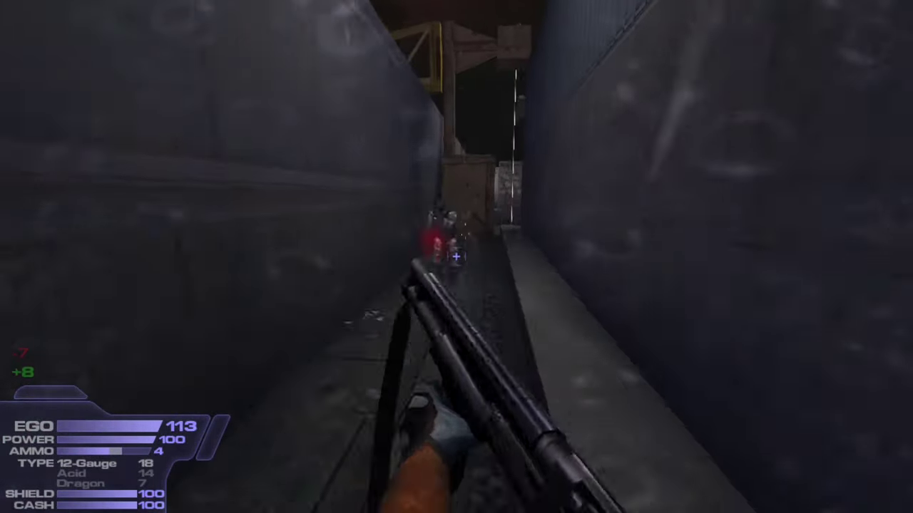
pyautogui.click(457, 256)
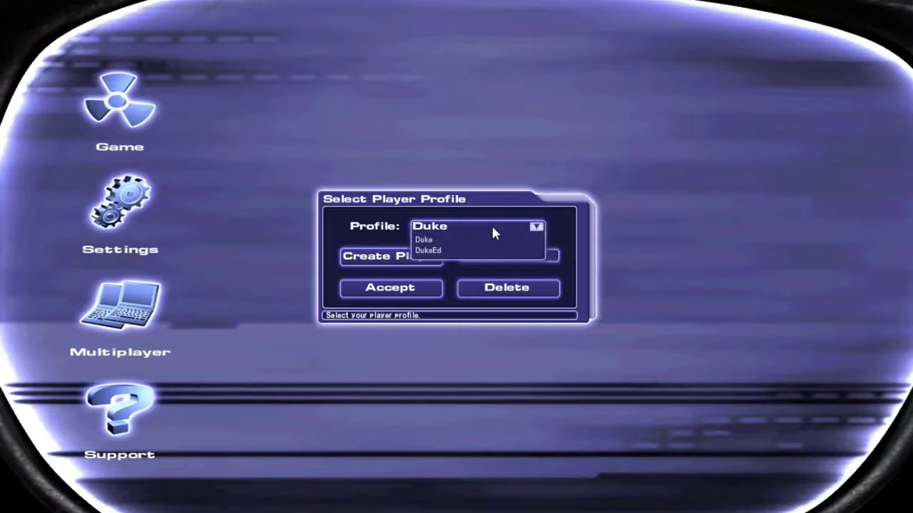
pyautogui.click(471, 249)
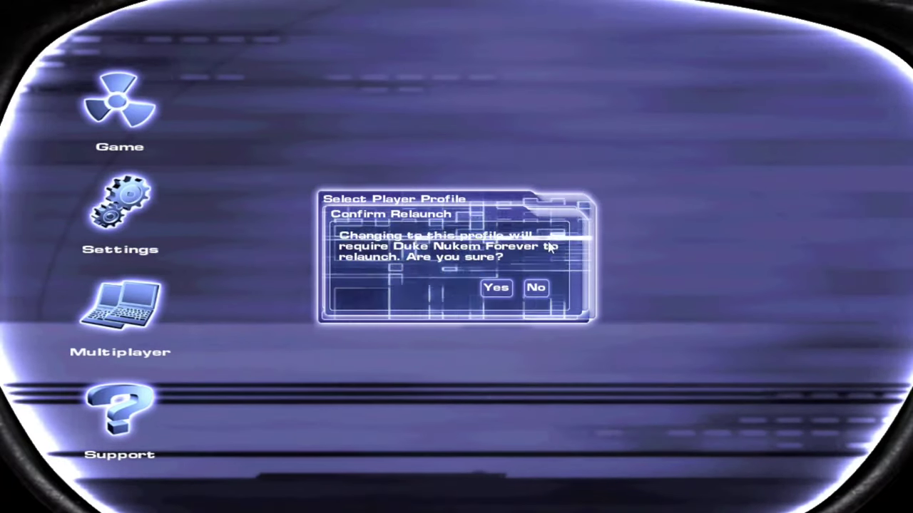
pyautogui.click(535, 287)
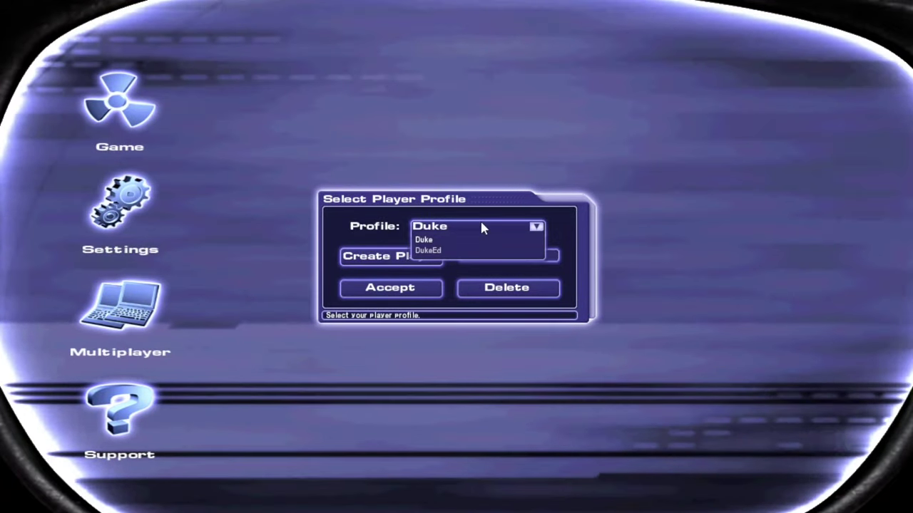
pyautogui.click(409, 287)
pyautogui.click(537, 287)
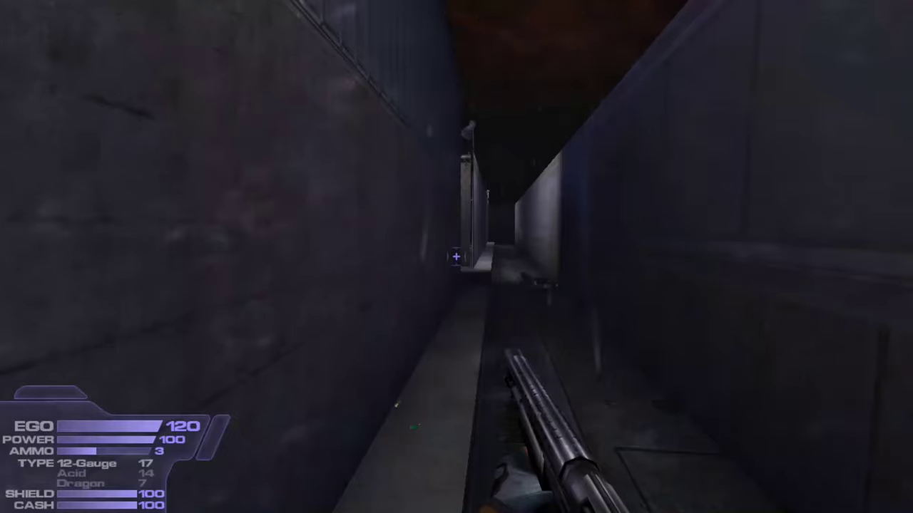
# Step: Follow the dark fenced alley to the tennis court, collecting the dropped M16 and keeping the shotgun ready
pyautogui.press('w')
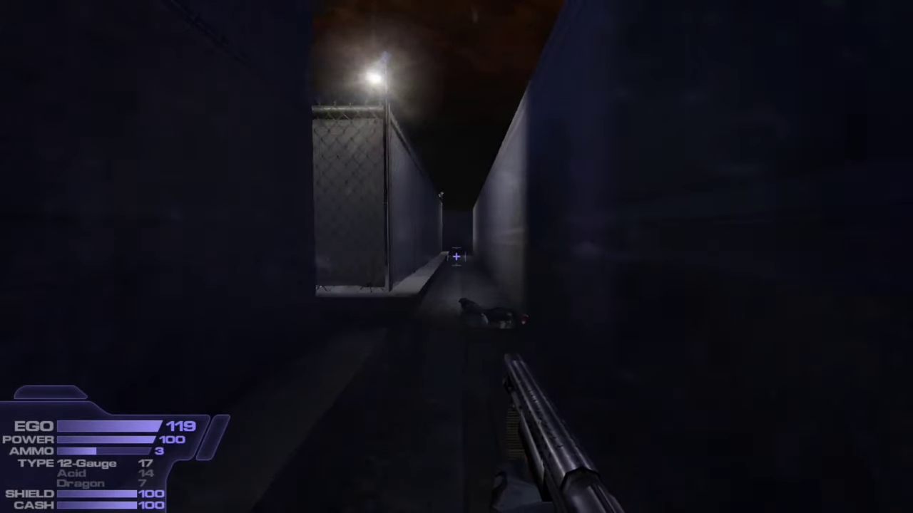
pyautogui.press('w')
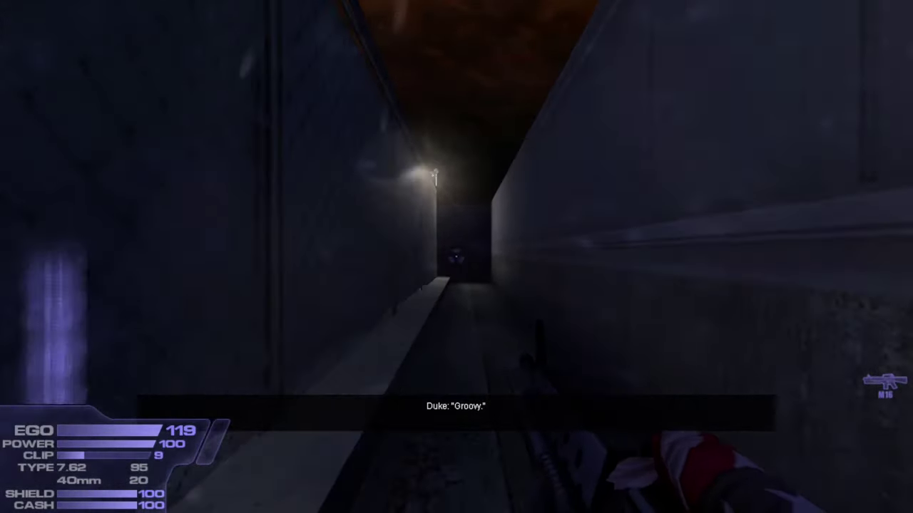
pyautogui.press('w')
pyautogui.press('3')
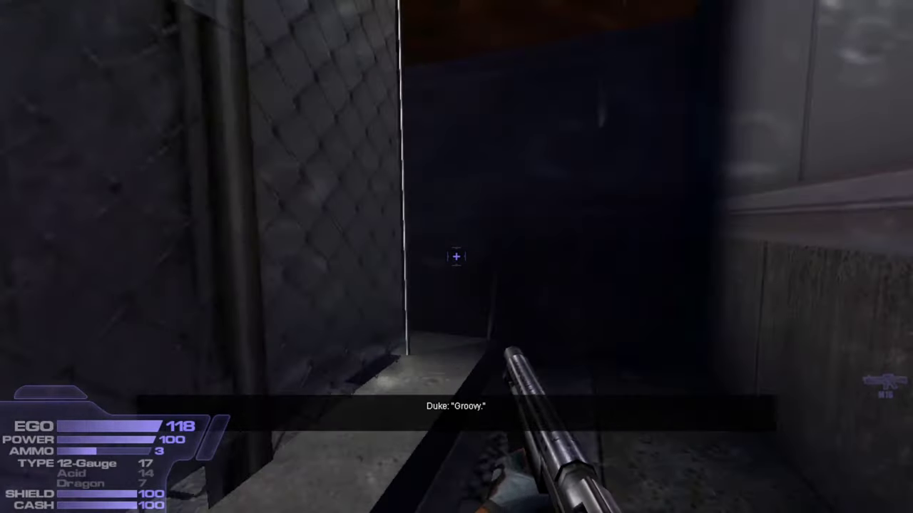
pyautogui.press('w')
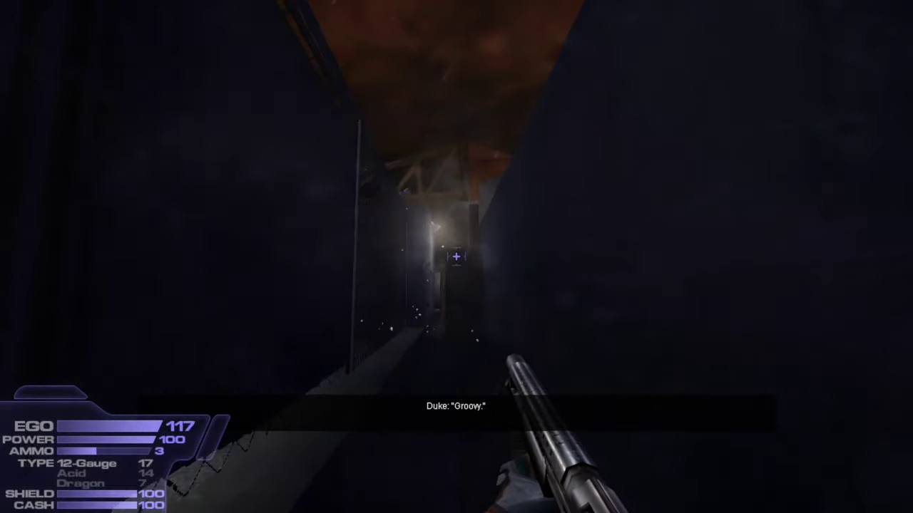
pyautogui.press('w')
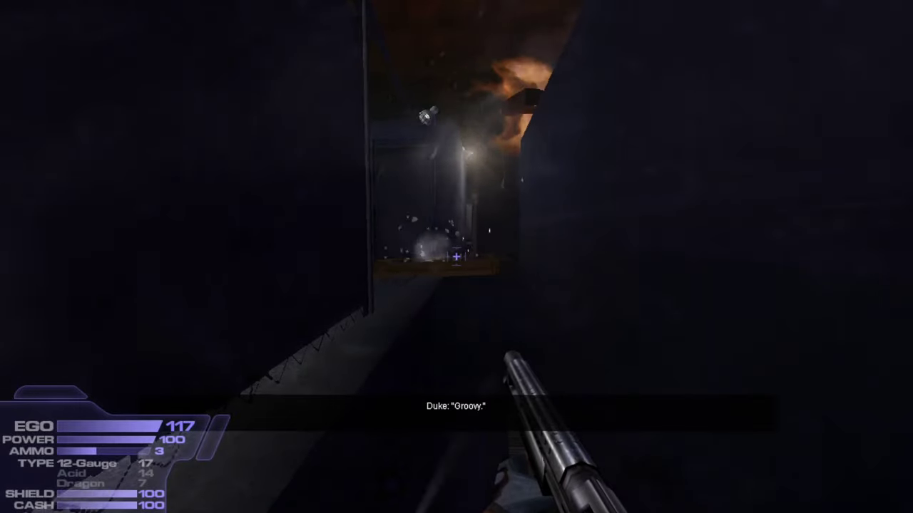
pyautogui.press('w')
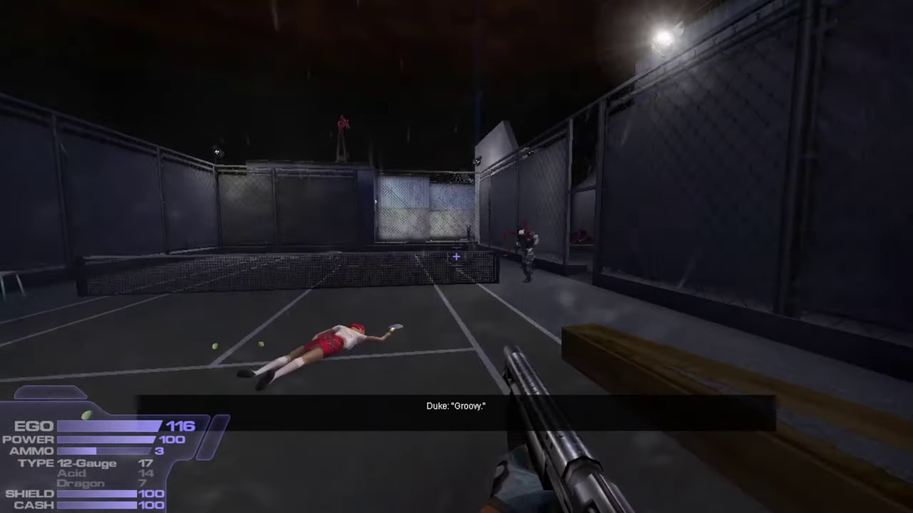
# Step: Switch to the M16, shoot the soldiers at the gate beside the tennis net, and reload
pyautogui.press('w')
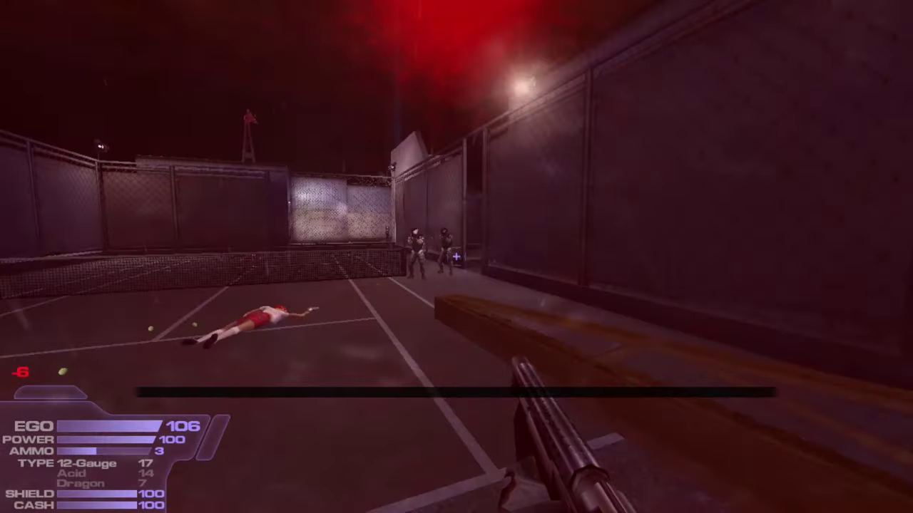
pyautogui.click(456, 256)
pyautogui.press('w')
pyautogui.press('4')
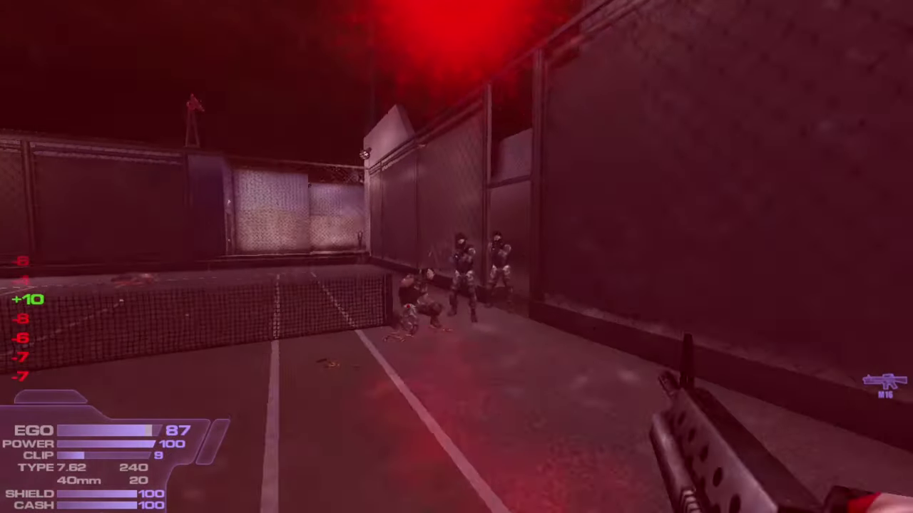
pyautogui.press('s')
pyautogui.click(457, 257)
pyautogui.click(456, 257)
pyautogui.press('w')
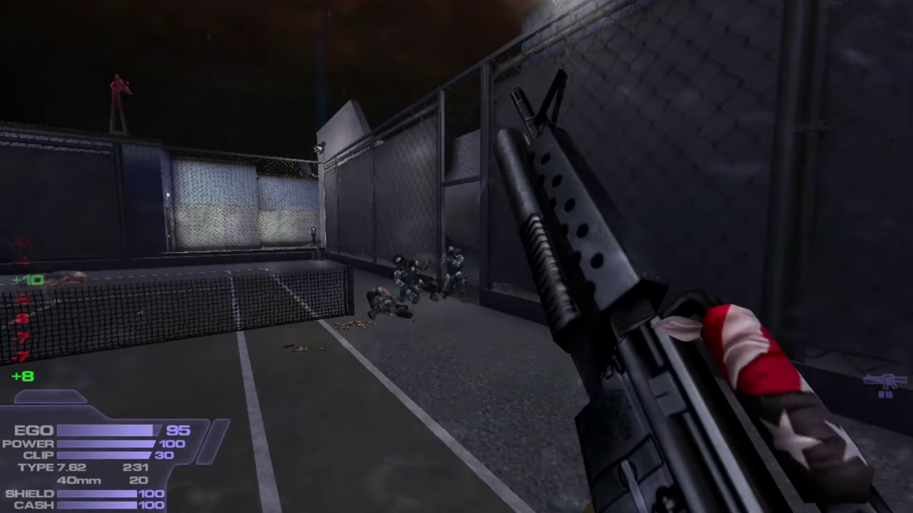
pyautogui.click(456, 257)
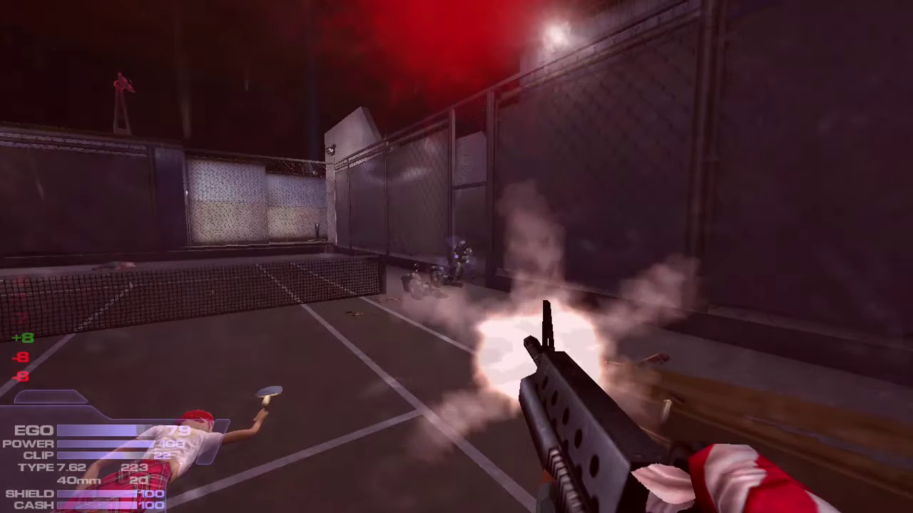
pyautogui.click(456, 256)
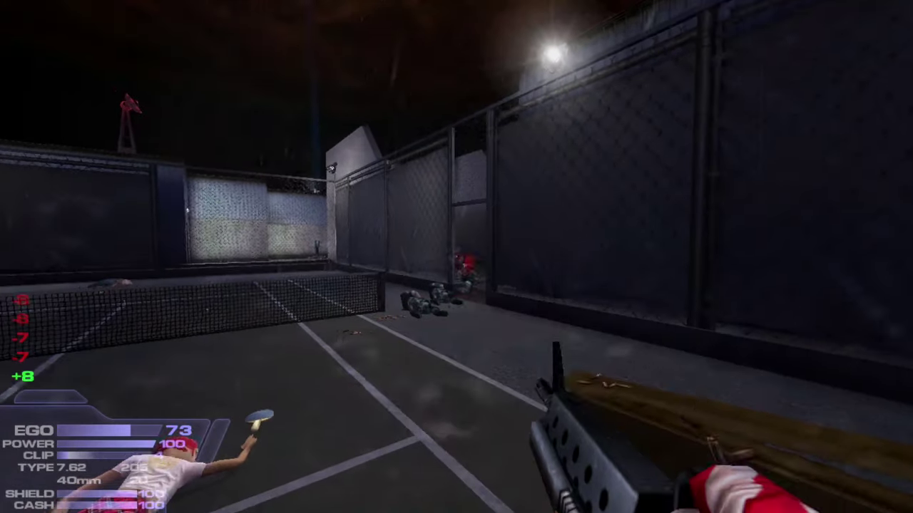
pyautogui.press('r')
# Step: Leave the tennis court through the fence gate and follow the walkway toward the landing pad, collecting the dropped M16s
pyautogui.press('w')
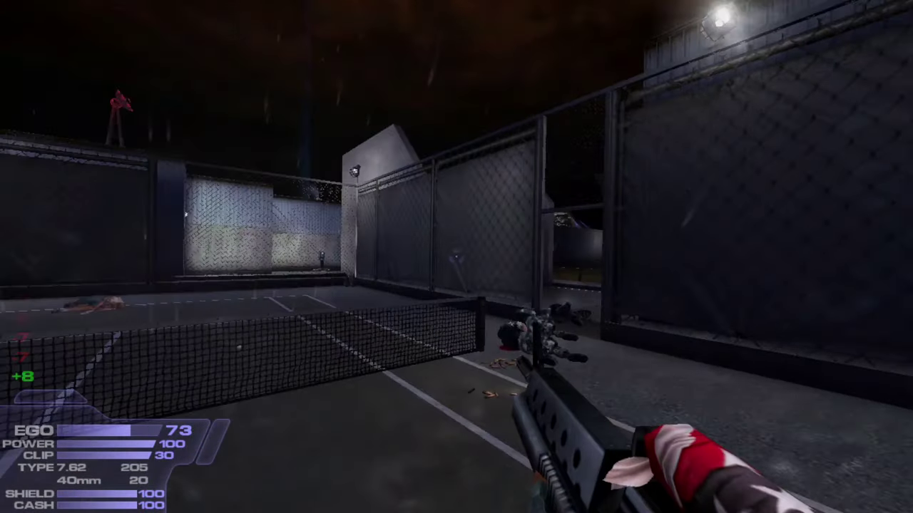
pyautogui.press('w')
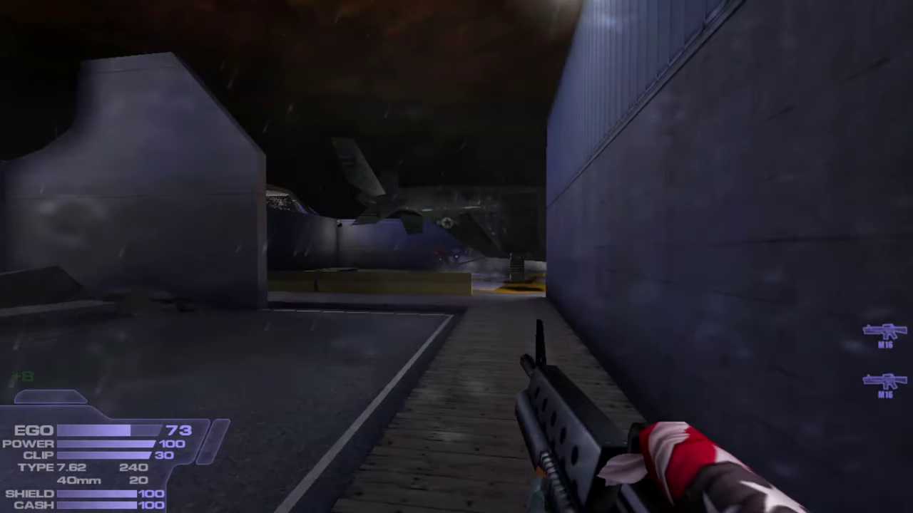
pyautogui.press('w')
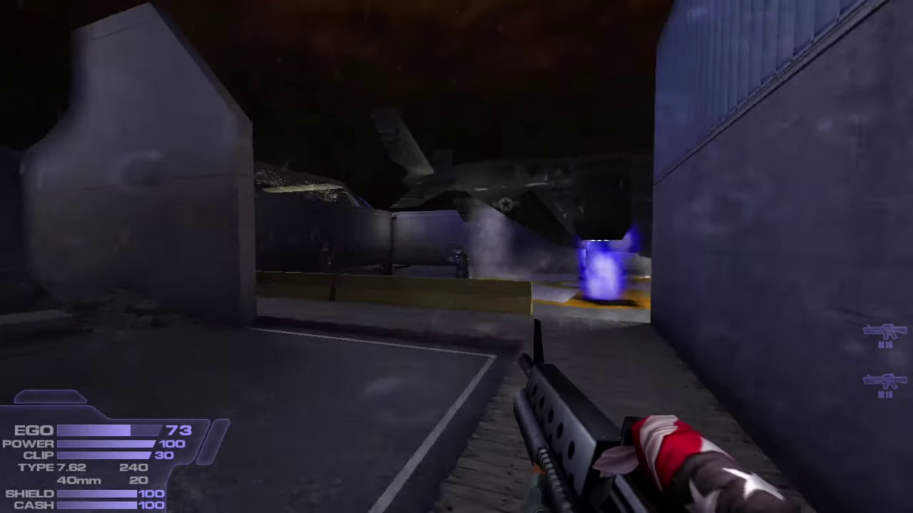
# Step: Shoot the soldiers behind the yellow barrier by the landing pad with the M16 and reload
pyautogui.click(456, 257)
pyautogui.press('w')
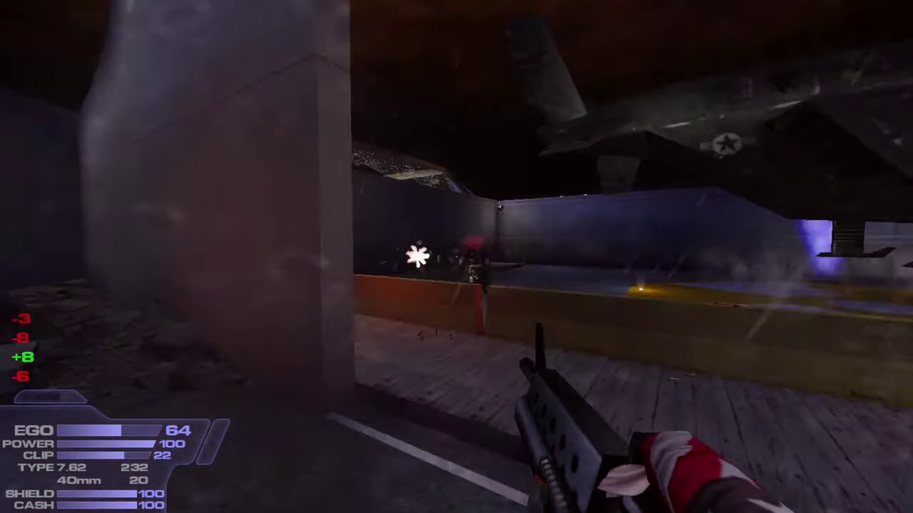
pyautogui.click(457, 257)
pyautogui.click(456, 257)
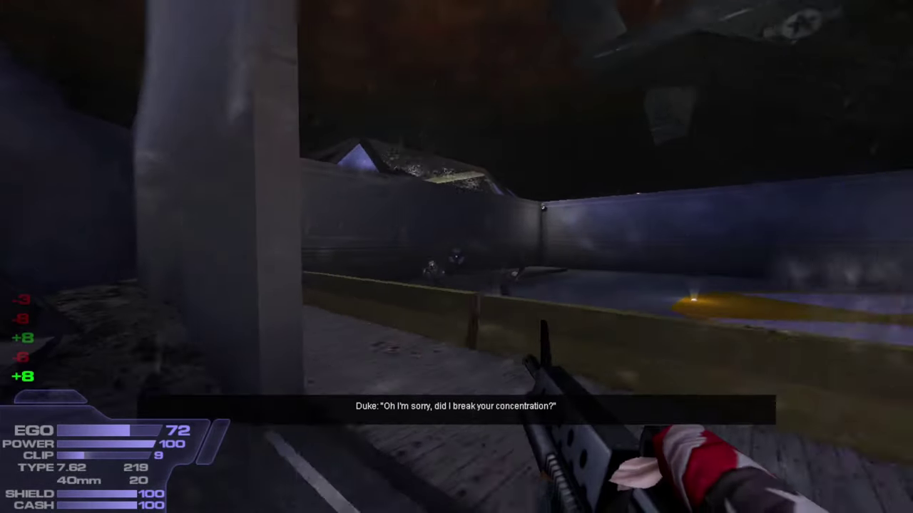
pyautogui.click(456, 257)
pyautogui.click(456, 257)
pyautogui.press('r')
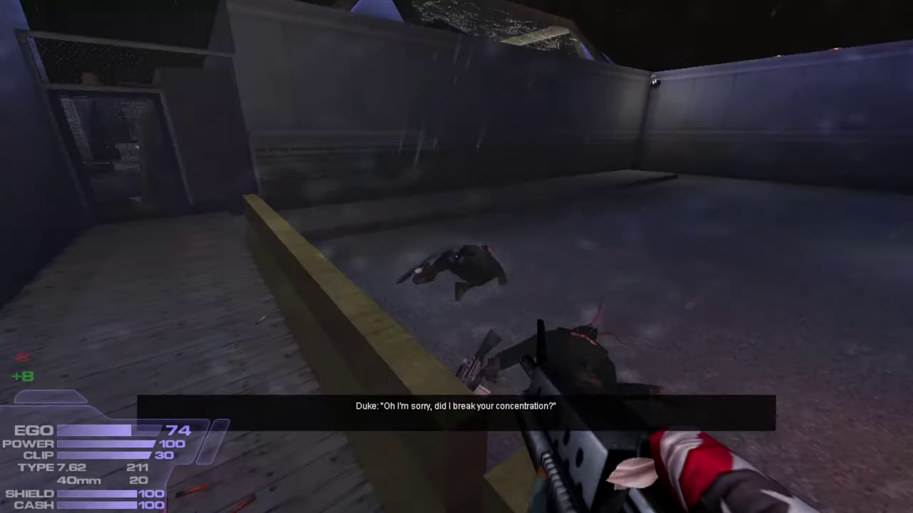
# Step: Cross the yellow barrier onto the landing pad, collect the fallen soldiers' M16s, and approach the metal building
pyautogui.press('w')
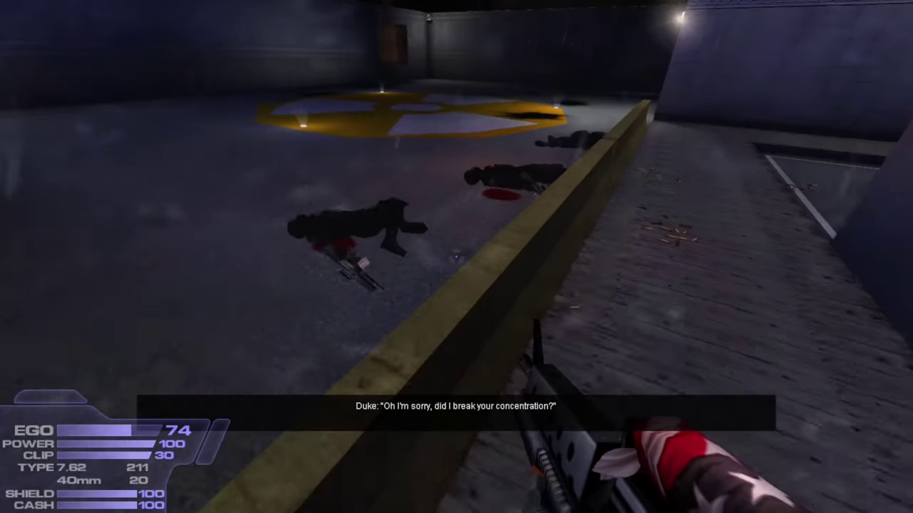
pyautogui.press('space')
pyautogui.press('w')
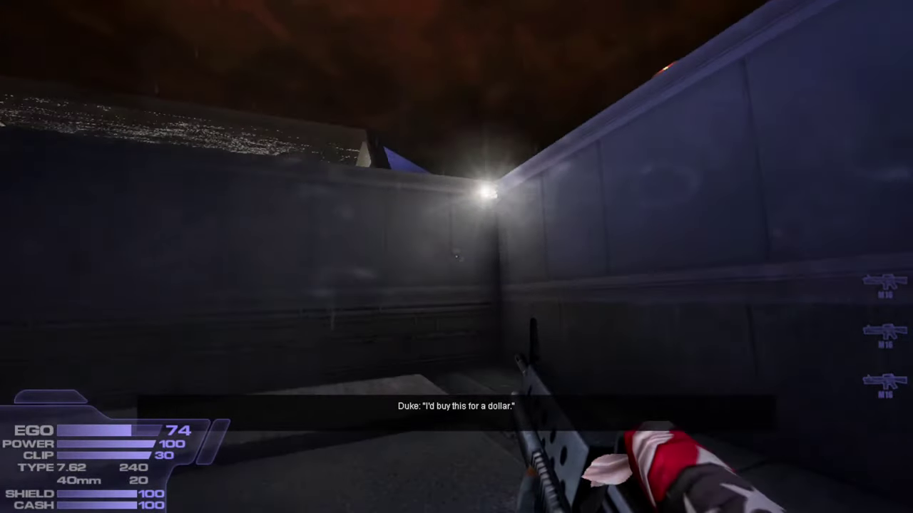
pyautogui.press('w')
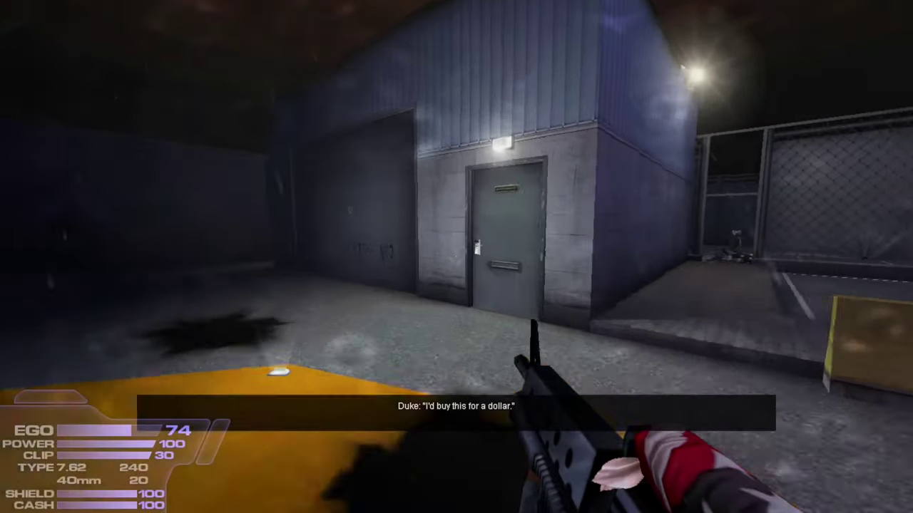
# Step: Enter the metal building through its grey door and go into the red-lit basement
pyautogui.press('7')
pyautogui.press('7')
pyautogui.click(457, 257)
pyautogui.press('w')
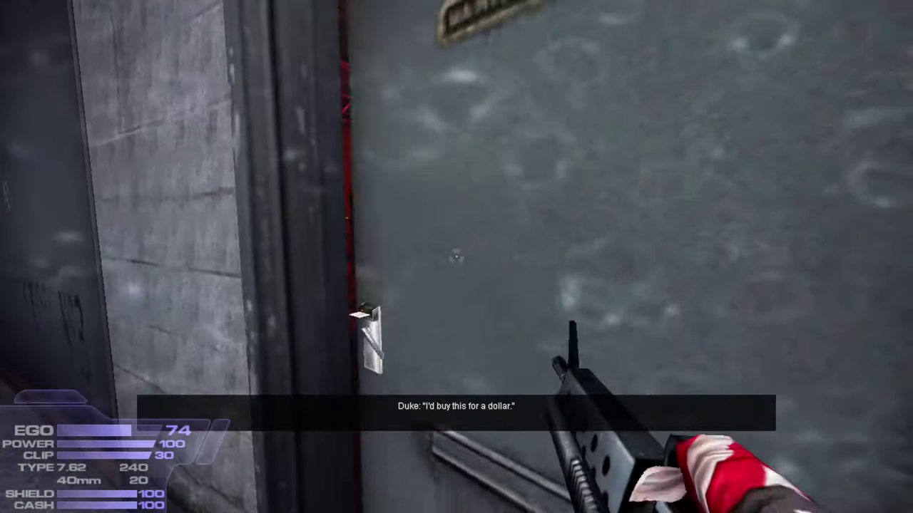
pyautogui.press('w')
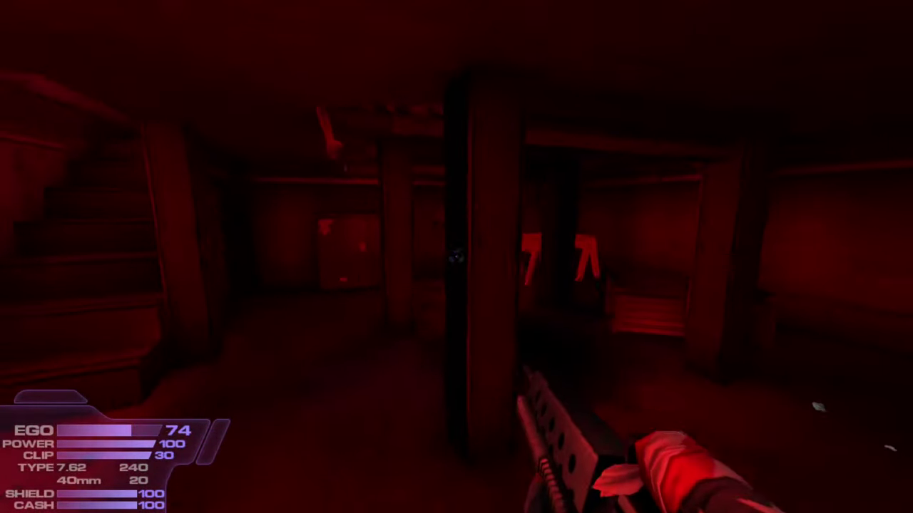
# Step: Shoot the creatures attacking in the red-lit basement with the M16
pyautogui.press('s')
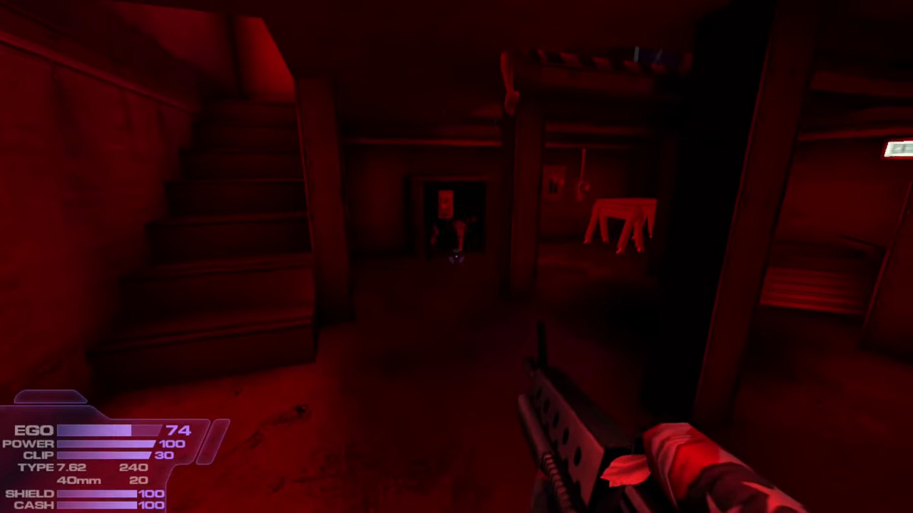
pyautogui.click(456, 257)
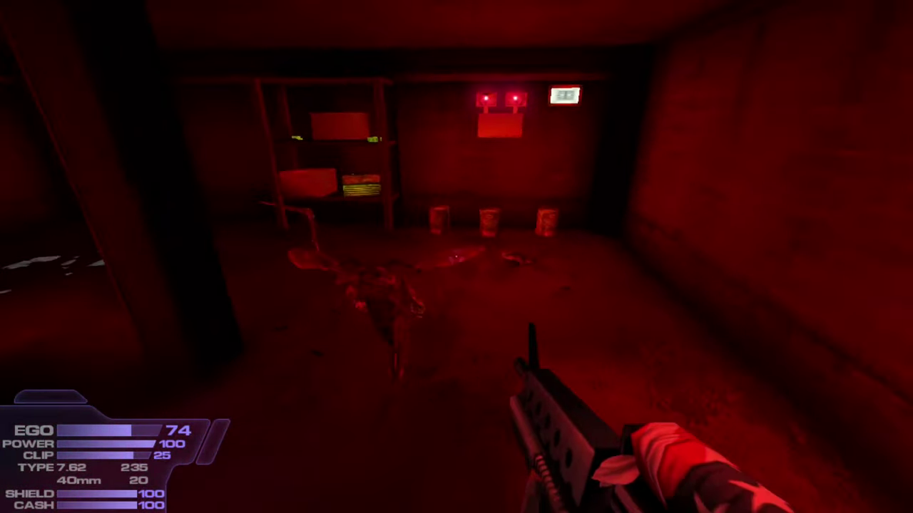
pyautogui.click(456, 256)
pyautogui.click(456, 257)
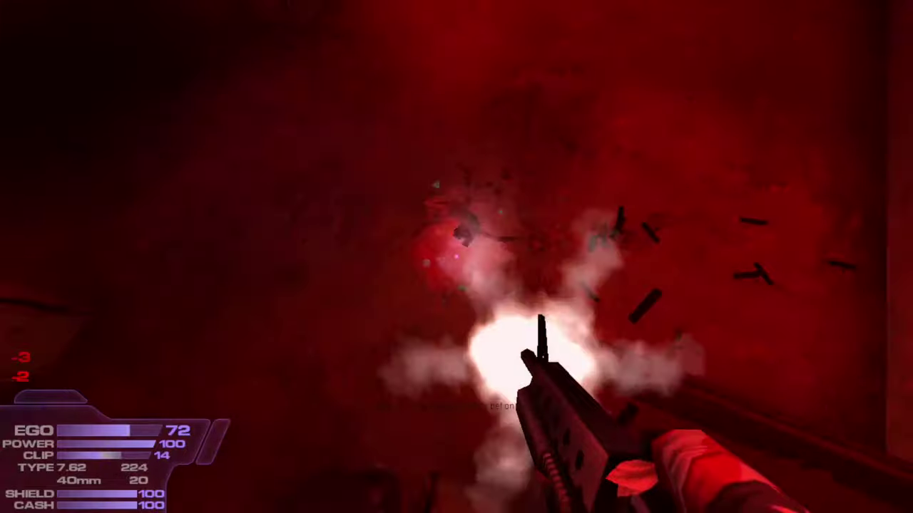
pyautogui.click(456, 257)
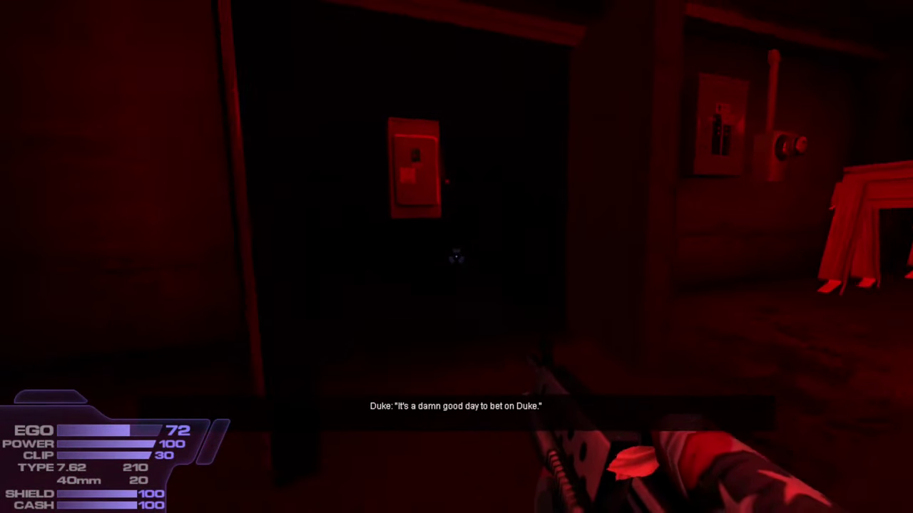
# Step: Turn on the power at the basement's electrical box and go into the warehouse
pyautogui.press('e')
pyautogui.press('s')
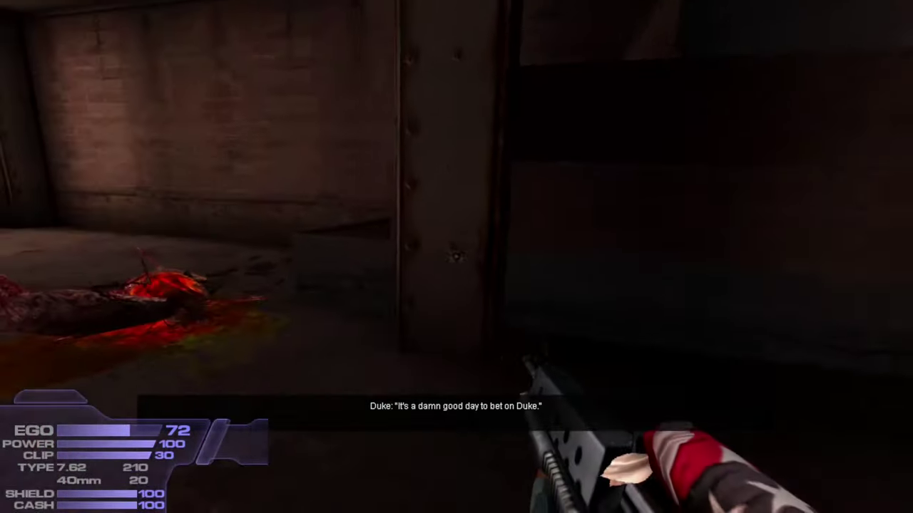
pyautogui.press('w')
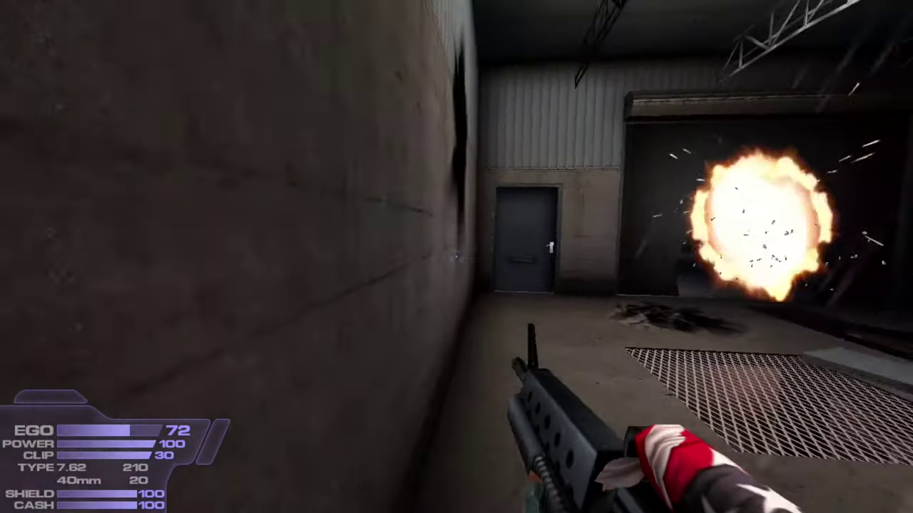
# Step: Shoot the soldiers across the warehouse and the one at the ceiling hole with the M16, and reload it
pyautogui.press('w')
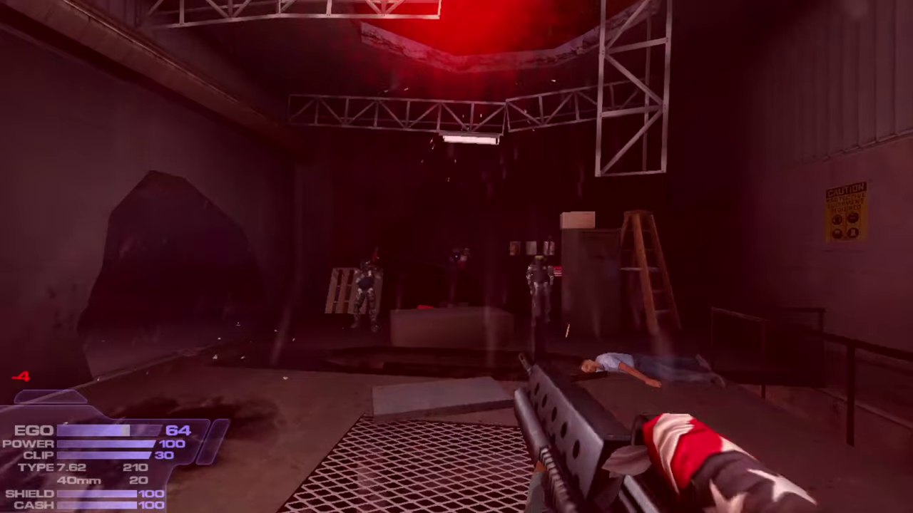
pyautogui.click(456, 256)
pyautogui.click(456, 257)
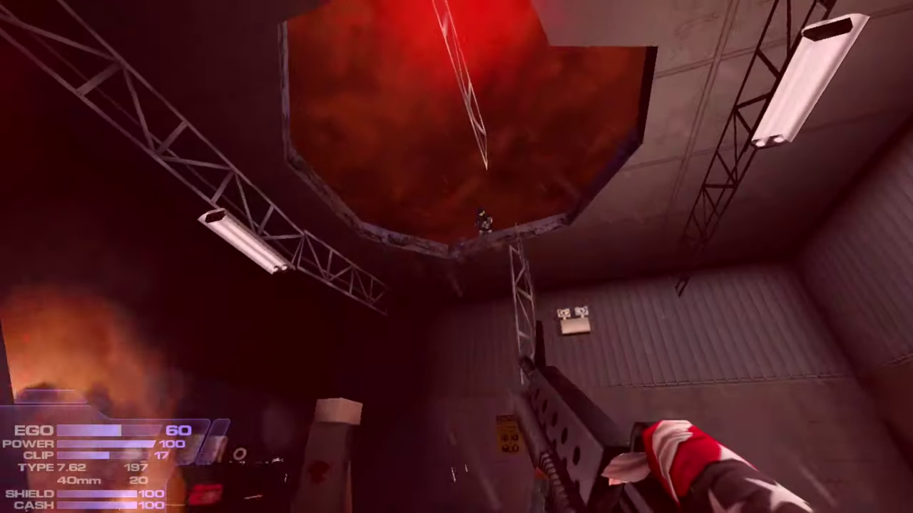
pyautogui.click(456, 256)
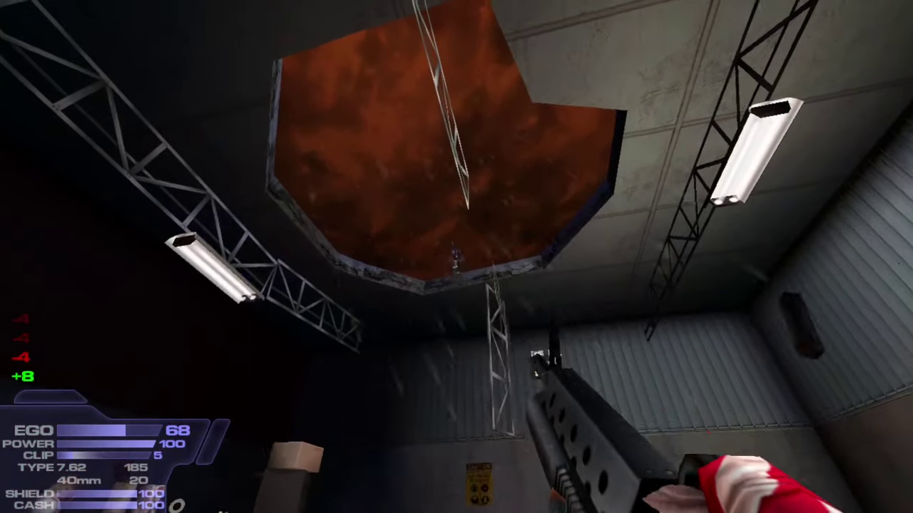
pyautogui.press('r')
# Step: Check the tools and corpse by the wooden ladder, and return across the landing pad to the tennis court
pyautogui.press('w')
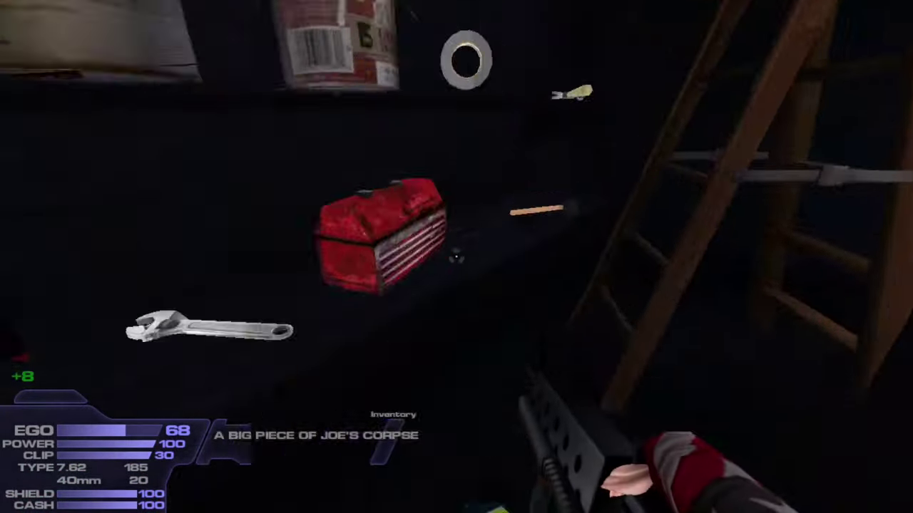
pyautogui.press('w')
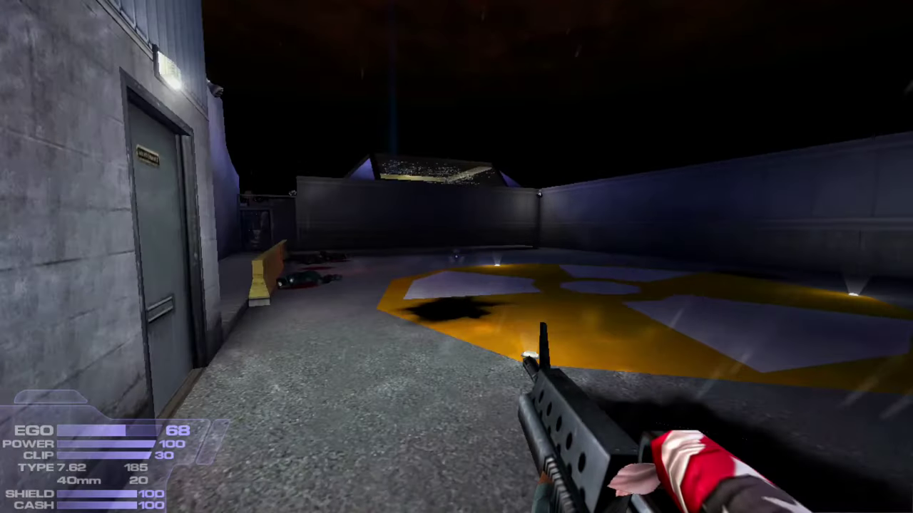
pyautogui.press('w')
# Step: Equip the sniper rifle and shoot the distant soldier from the tennis court through the 40x scope
pyautogui.press('2')
pyautogui.press('2')
pyautogui.press('2')
pyautogui.press('2')
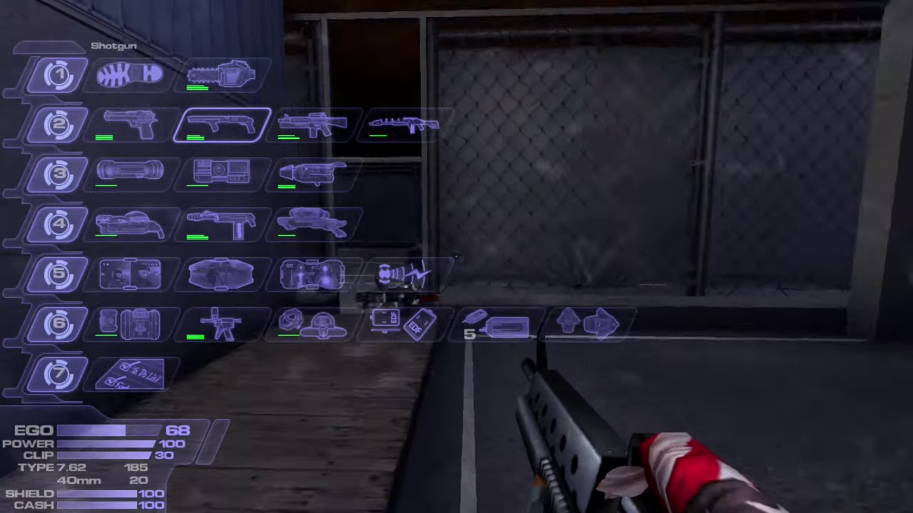
pyautogui.click(456, 256)
pyautogui.press('w')
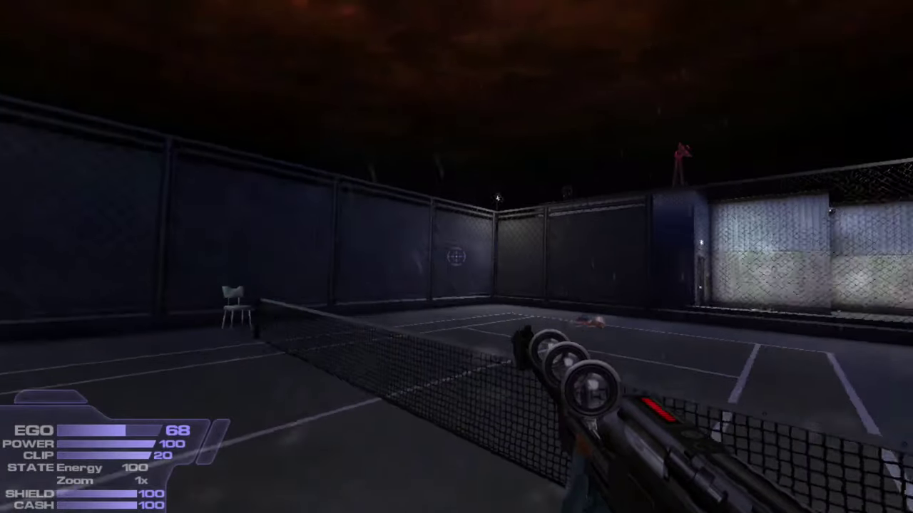
pyautogui.rightClick(456, 256)
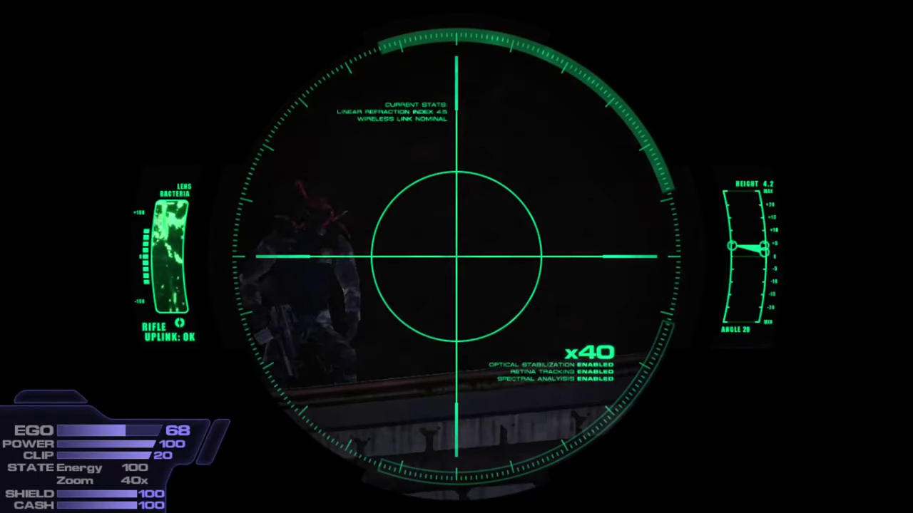
pyautogui.rightClick(457, 257)
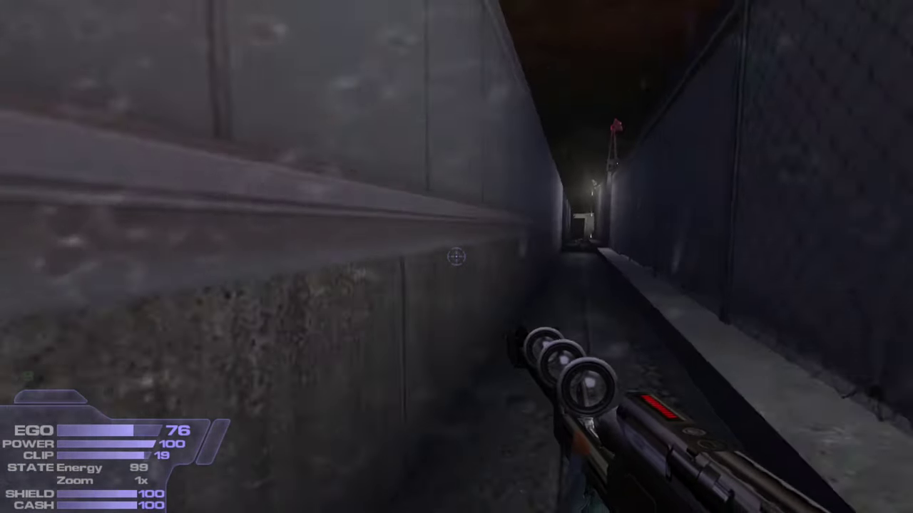
# Step: Equip the shotgun and follow the narrow alley beside the tennis court fence to the grey Maintenance door
pyautogui.press('2')
pyautogui.press('2')
pyautogui.click(456, 256)
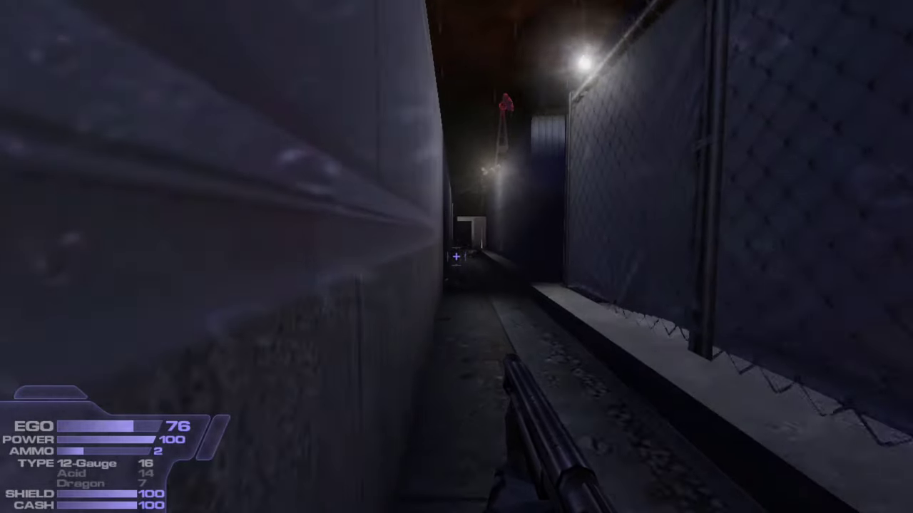
pyautogui.press('w')
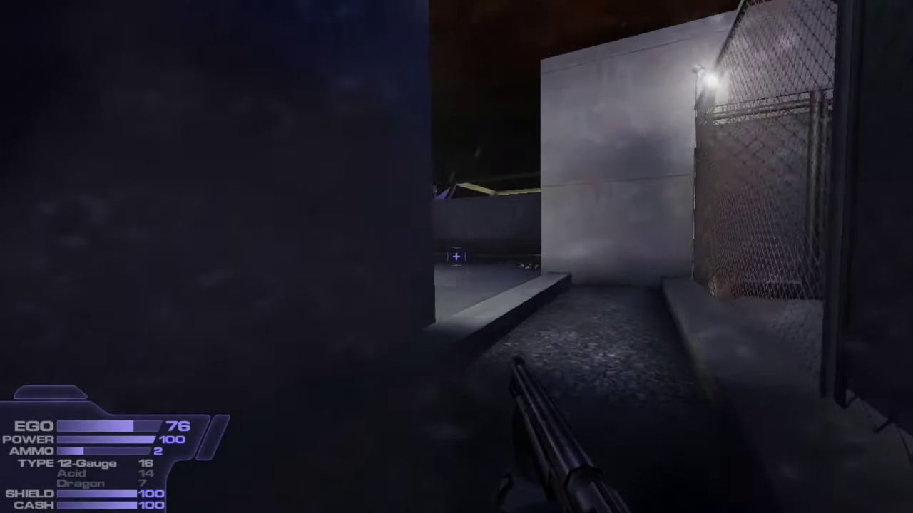
pyautogui.press('w')
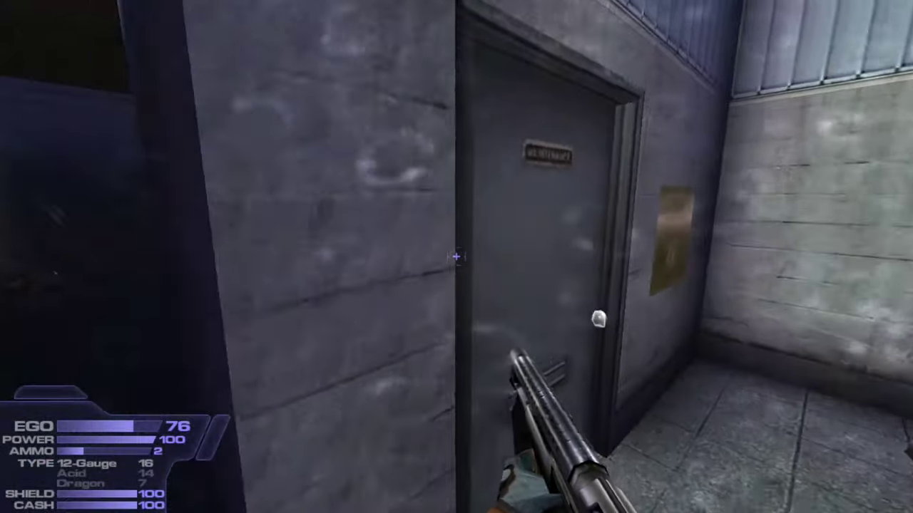
# Step: Enter the maintenance building and go past the vending machines to meet the men behind the office window
pyautogui.press('w')
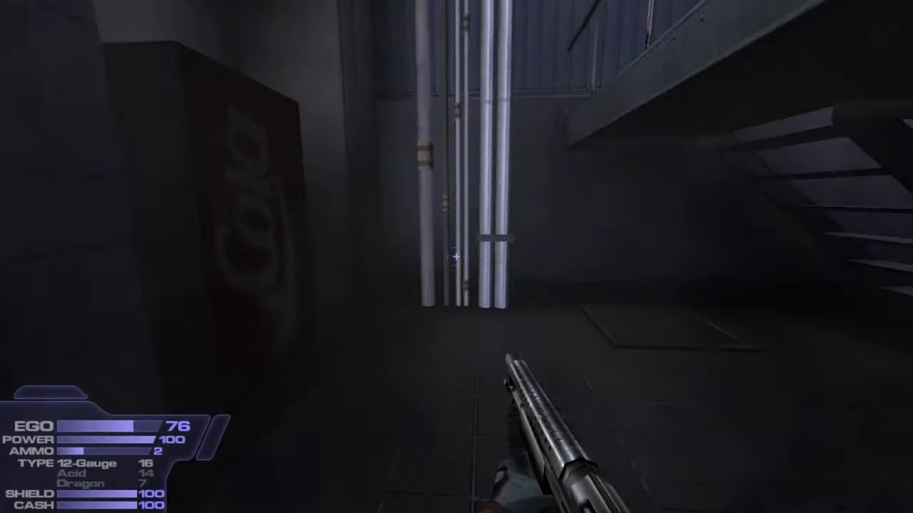
pyautogui.press('w')
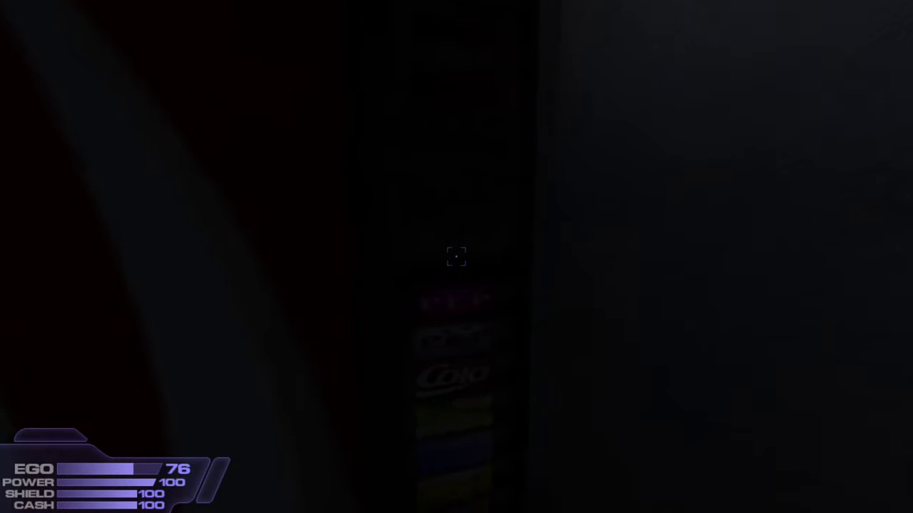
pyautogui.press('w')
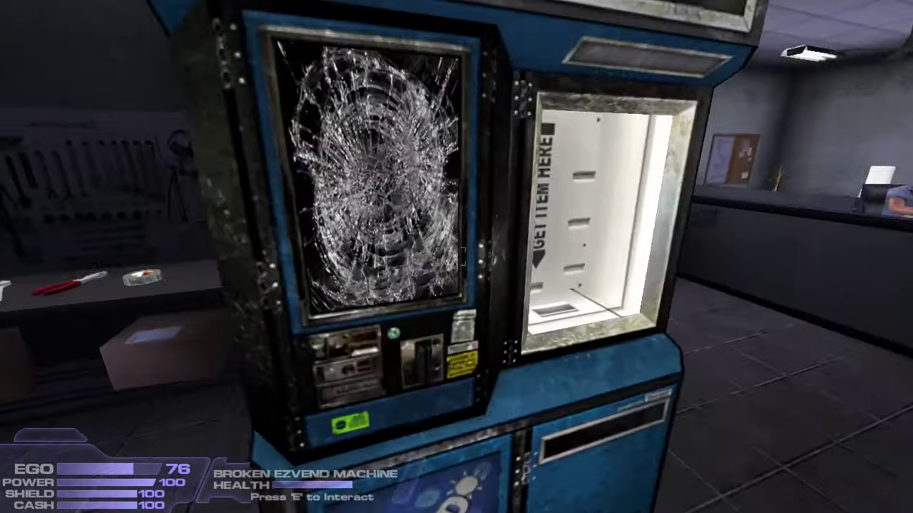
pyautogui.press('w')
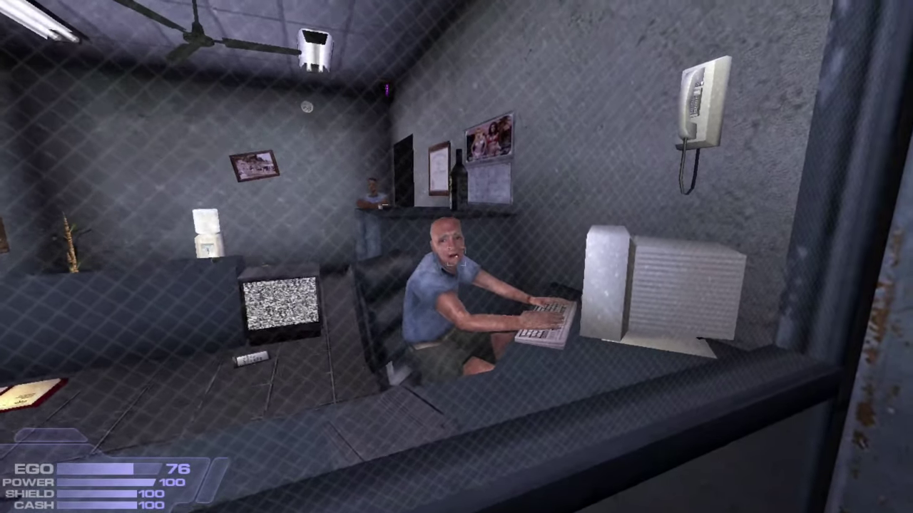
pyautogui.press('s')
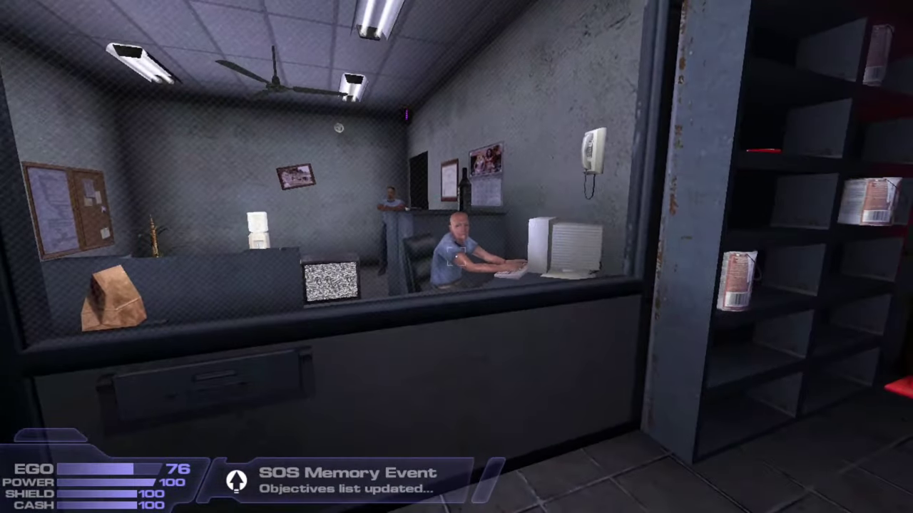
# Step: Go past the traffic cones to the floor hatch near the stairs and on to the sparking blue door
pyautogui.press('w')
pyautogui.press('w')
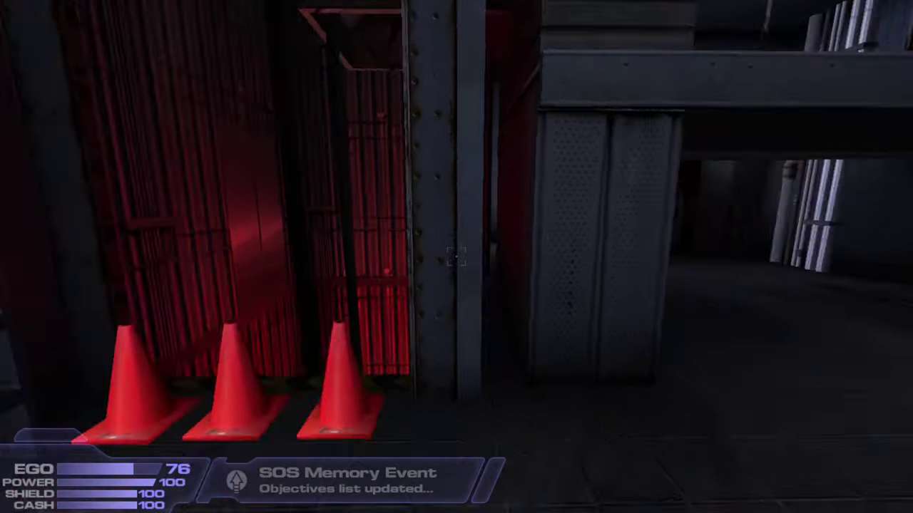
pyautogui.press('w')
pyautogui.press('s')
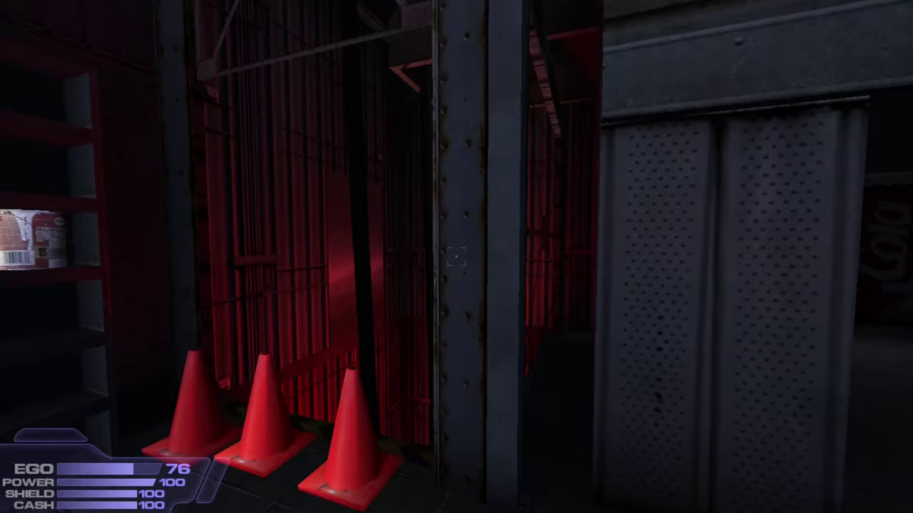
pyautogui.press('w')
pyautogui.press('w')
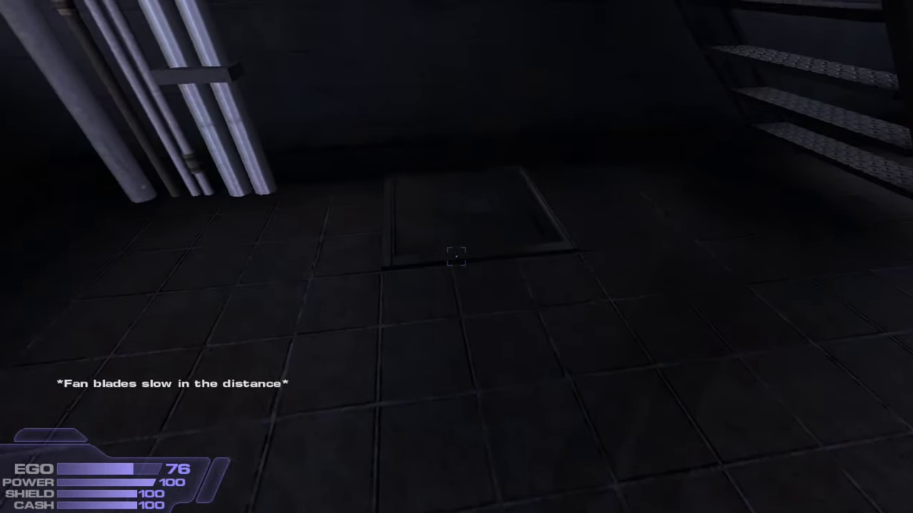
pyautogui.press('w')
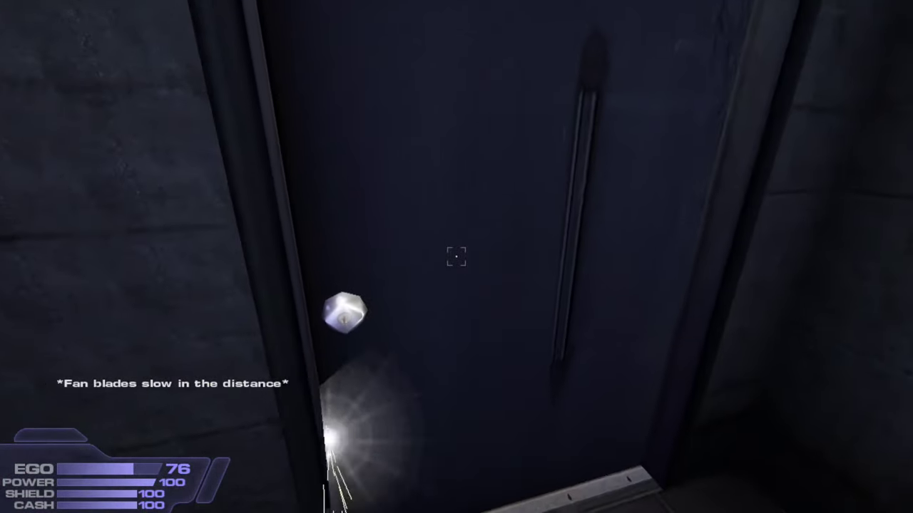
# Step: Retreat from the sparking door to the shelves near the office window and equip the Desert Eagle
pyautogui.press('s')
pyautogui.press('2')
pyautogui.press('2')
pyautogui.click(457, 257)
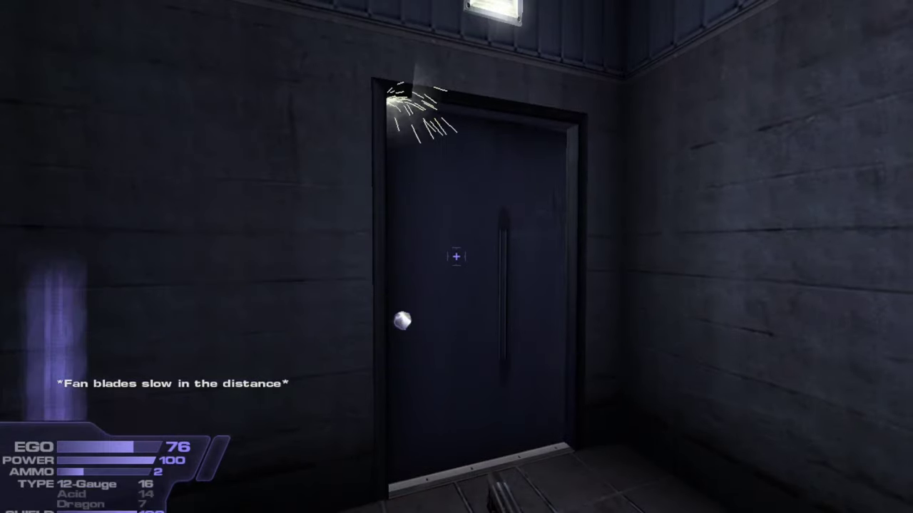
pyautogui.press('w')
pyautogui.press('2')
pyautogui.press('2')
pyautogui.press('2')
pyautogui.press('2')
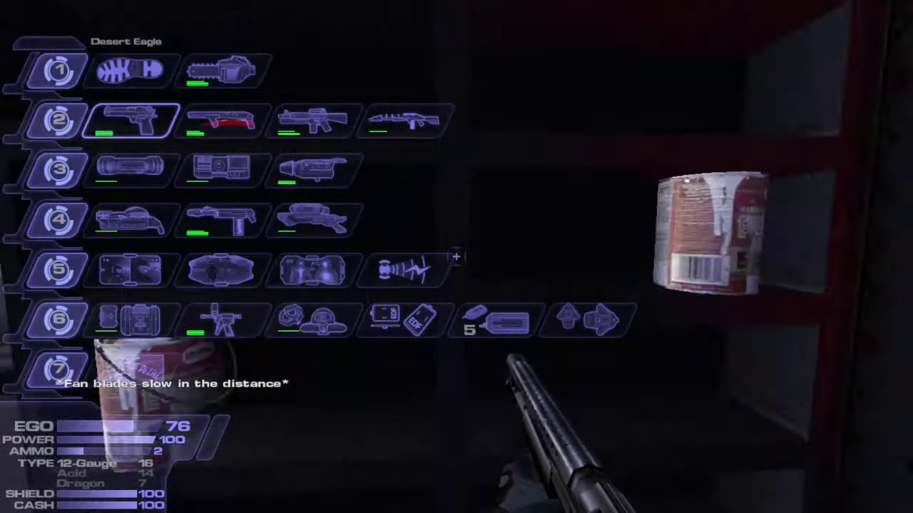
pyautogui.click(457, 257)
pyautogui.press('w')
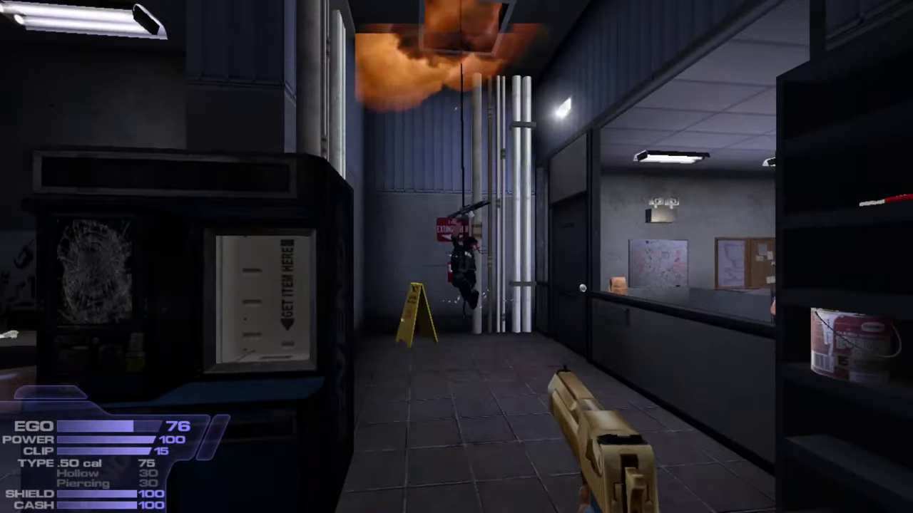
# Step: Shoot the EDF soldiers roping down through the ceiling beside the office with the Desert Eagle
pyautogui.click(457, 257)
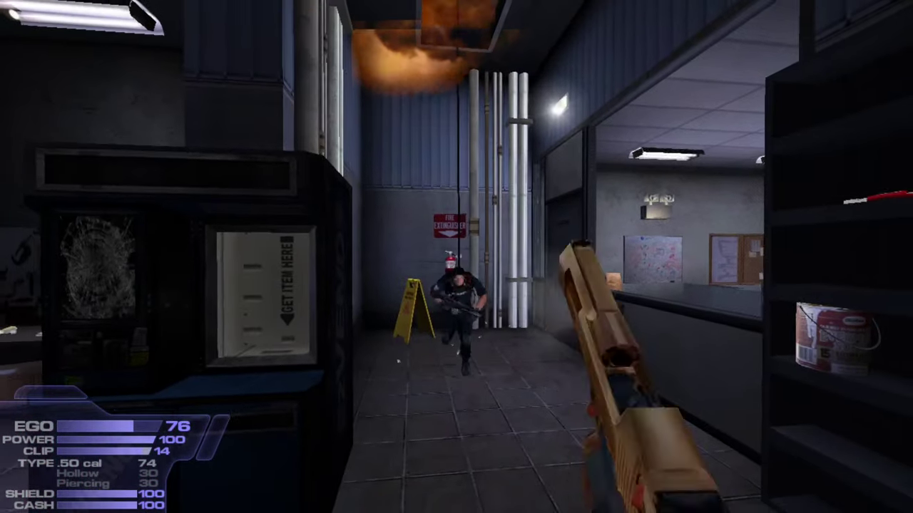
pyautogui.click(456, 257)
pyautogui.click(456, 256)
pyautogui.click(457, 256)
pyautogui.click(456, 257)
pyautogui.click(456, 256)
pyautogui.click(456, 257)
pyautogui.click(456, 256)
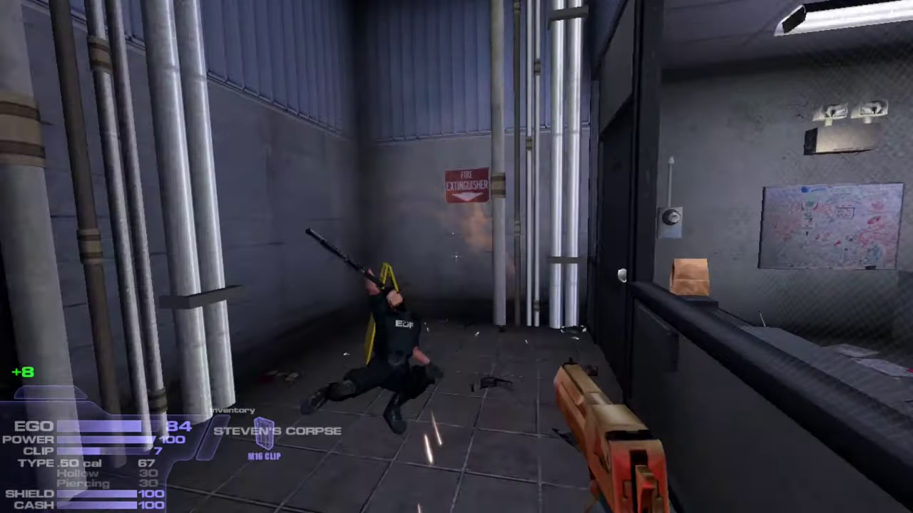
# Step: Approach the fallen soldiers, switch to the M16 and fire past the vending machine at the next attacker
pyautogui.press('w')
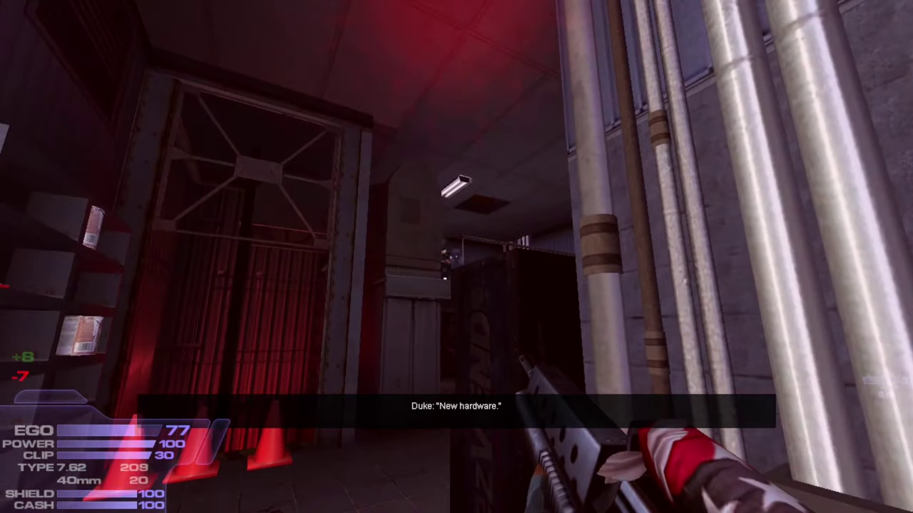
pyautogui.click(456, 257)
pyautogui.click(456, 257)
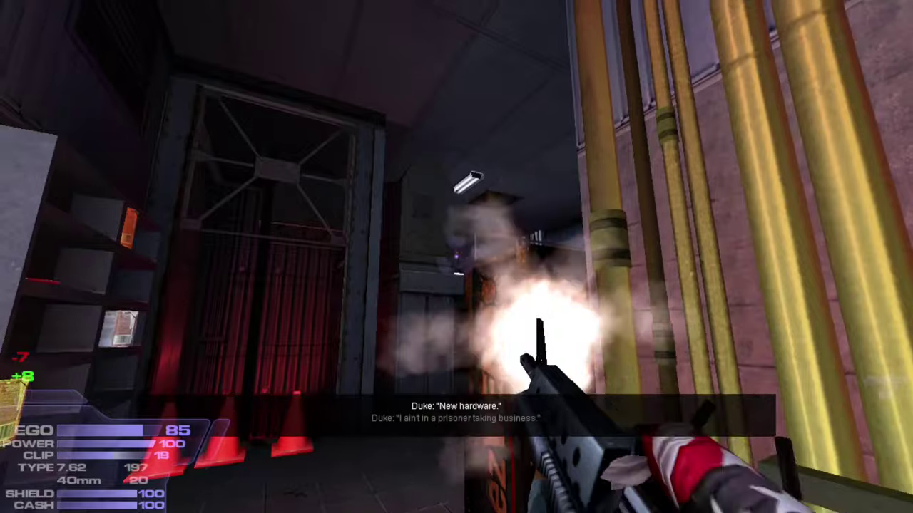
# Step: Equip the shotgun, advance to the blue door and shoot the armed soldier standing beside it
pyautogui.press('3')
pyautogui.press('w')
pyautogui.press('w')
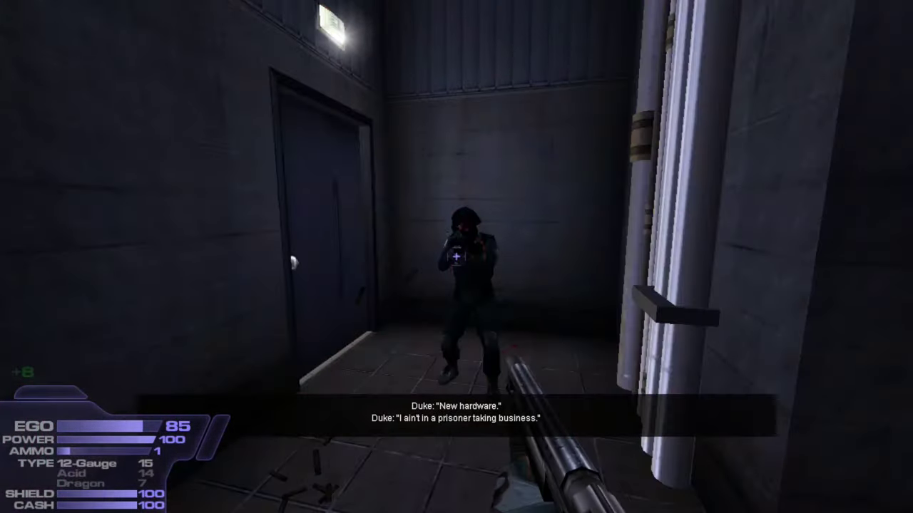
pyautogui.click(456, 257)
pyautogui.press('w')
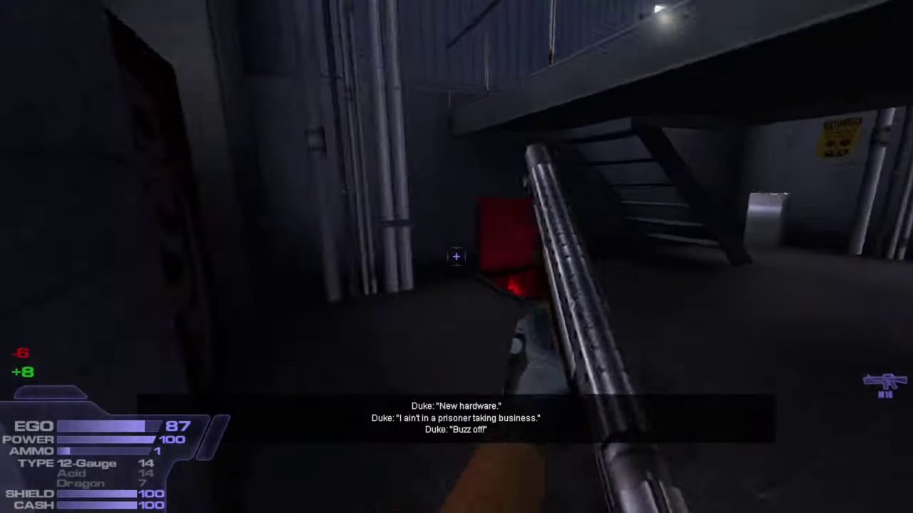
# Step: Go down through the opened floor hatch and follow the red-lit duct to its far end with the shotgun ready
pyautogui.press('4')
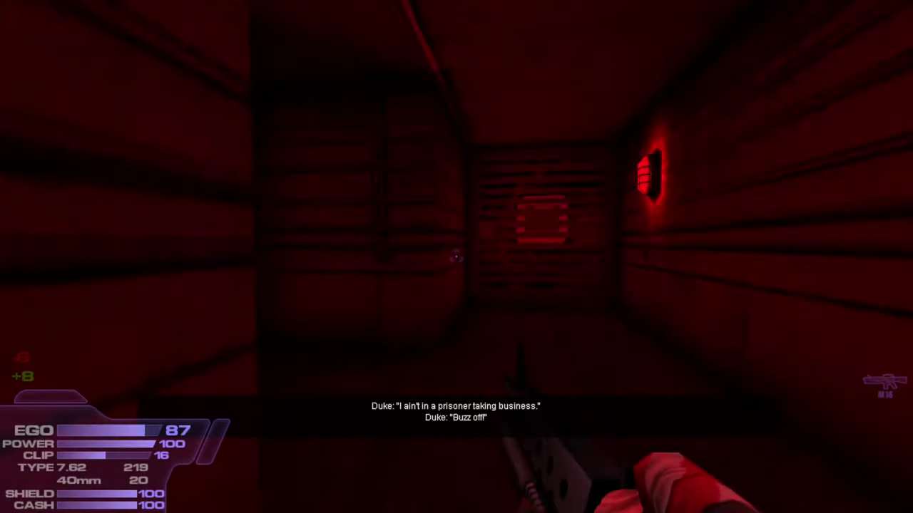
pyautogui.press('w')
pyautogui.press('2')
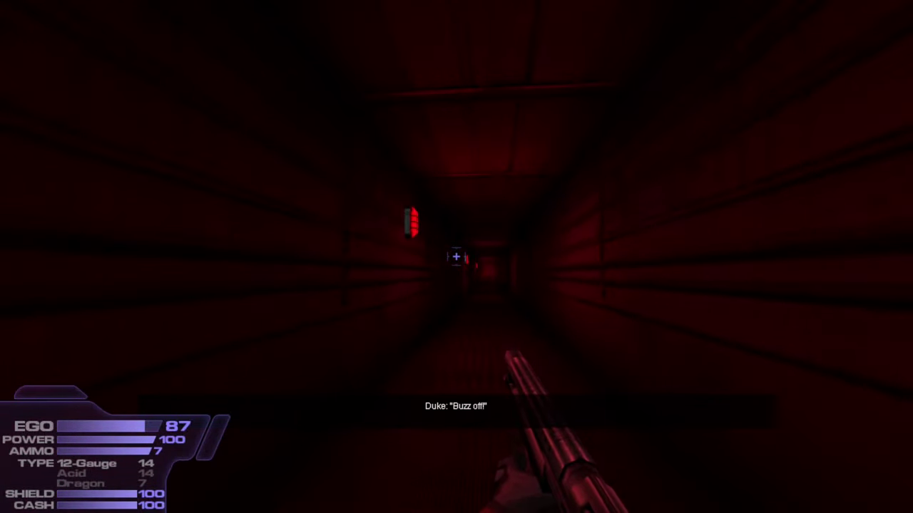
pyautogui.press('w')
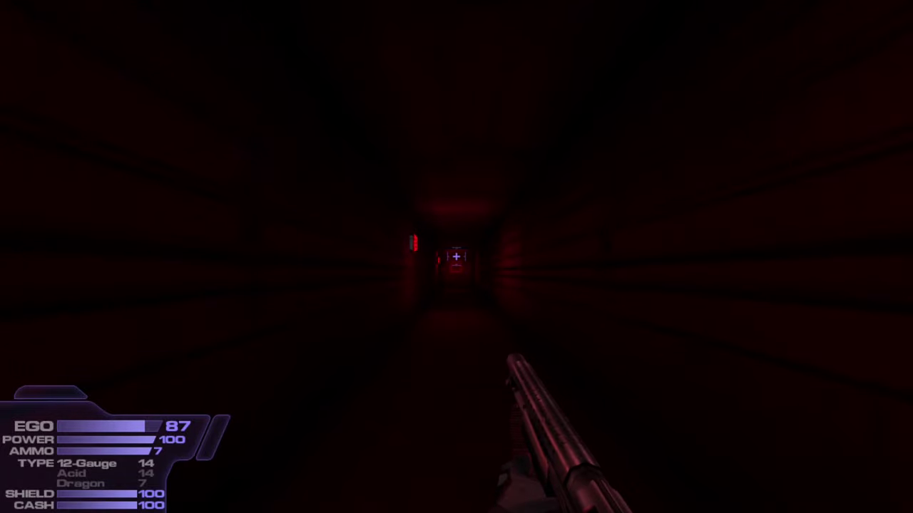
pyautogui.press('w')
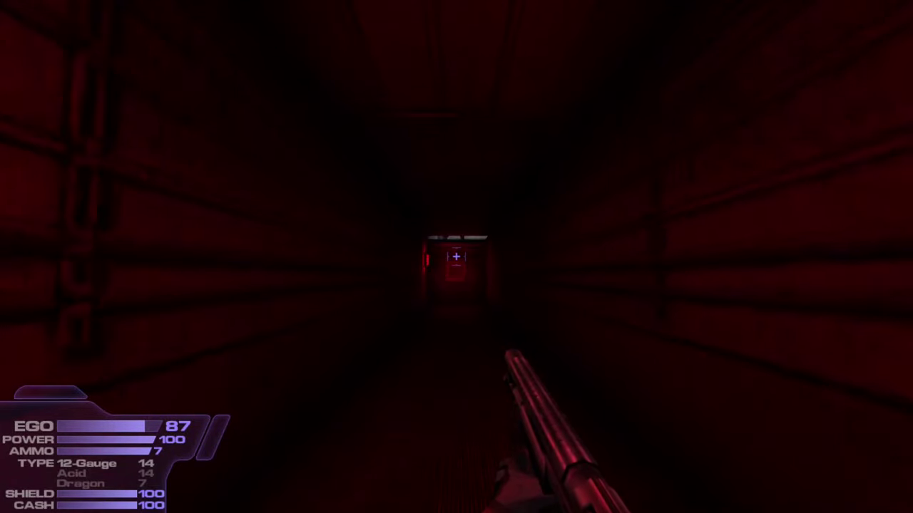
pyautogui.press('w')
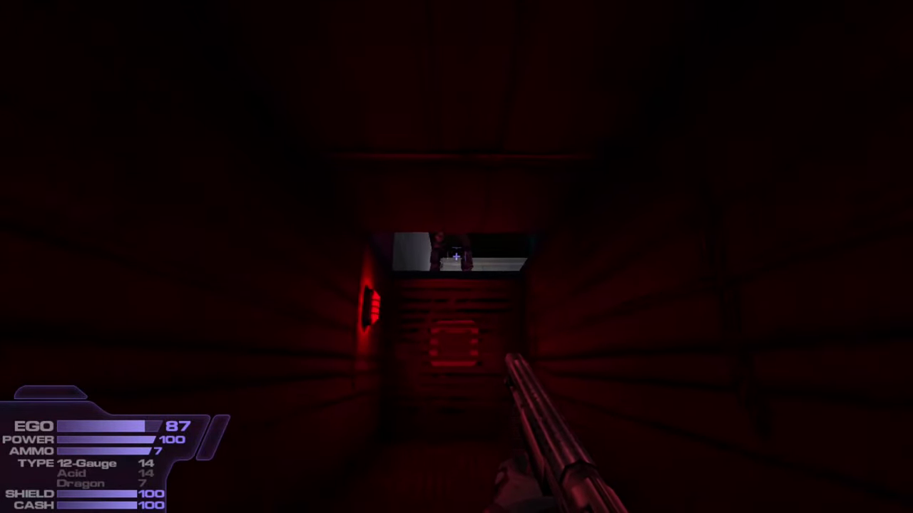
# Step: Leave the red-lit duct for the gravel yard, shoot the armed soldier ahead with the shotgun and reload
pyautogui.press('w')
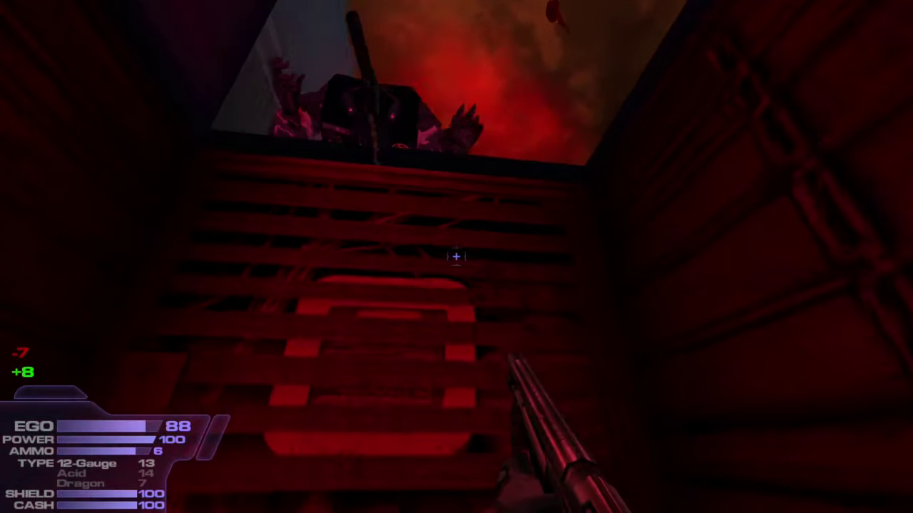
pyautogui.press('w')
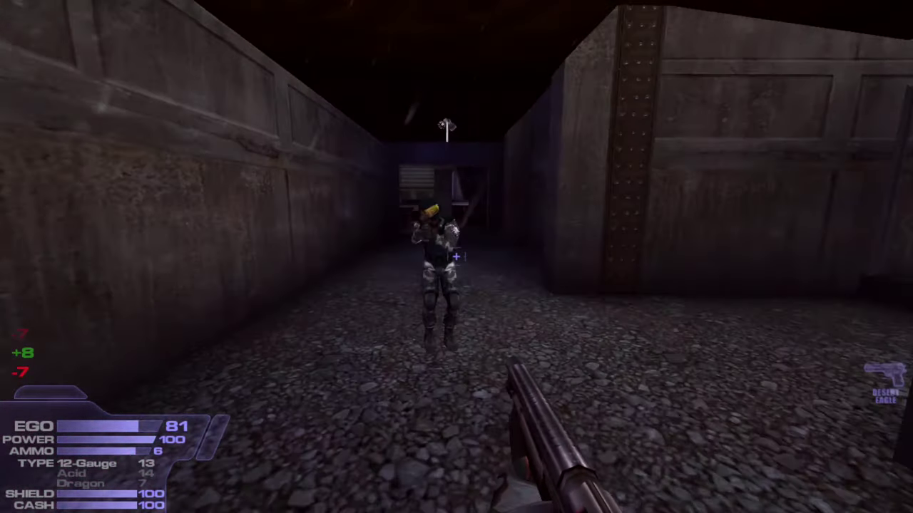
pyautogui.click(456, 256)
pyautogui.press('r')
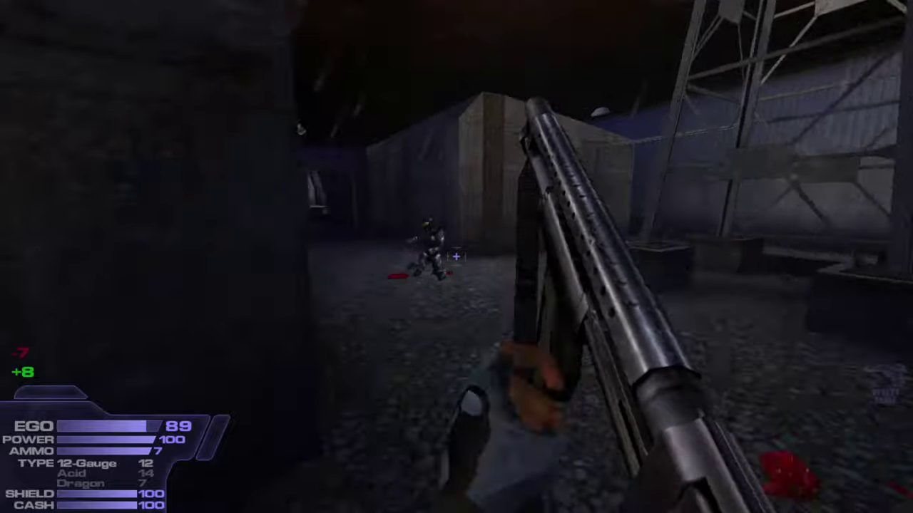
# Step: Sweep the dark walled yard with the shotgun ready and inspect the fallen soldier beside the open red-lit floor hatch
pyautogui.press('w')
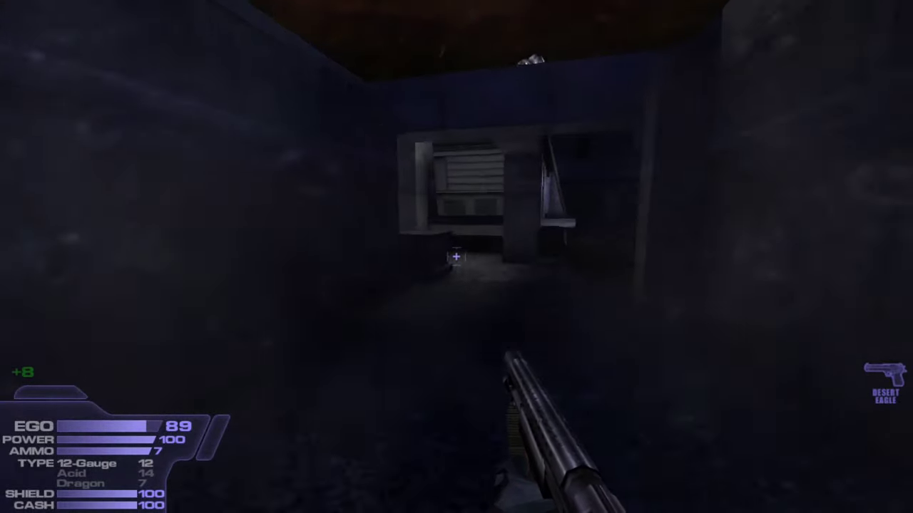
pyautogui.press('w')
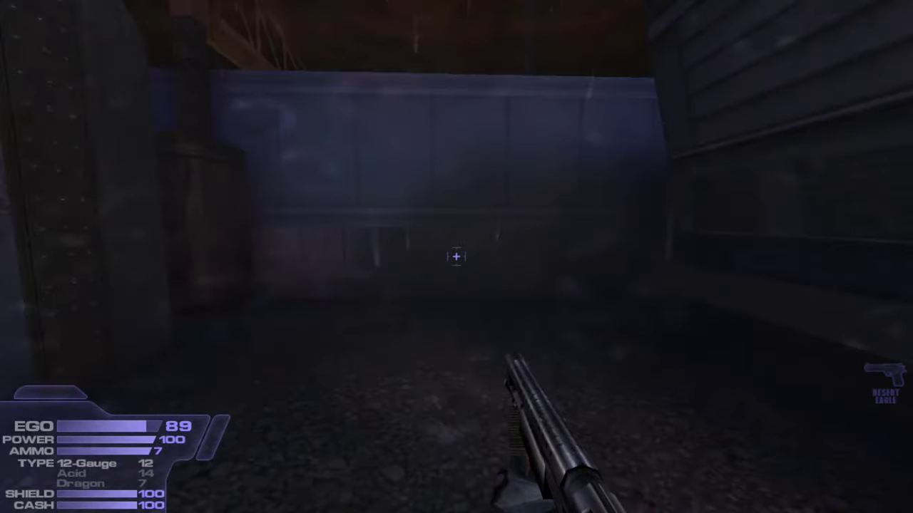
pyautogui.press('w')
pyautogui.press('w')
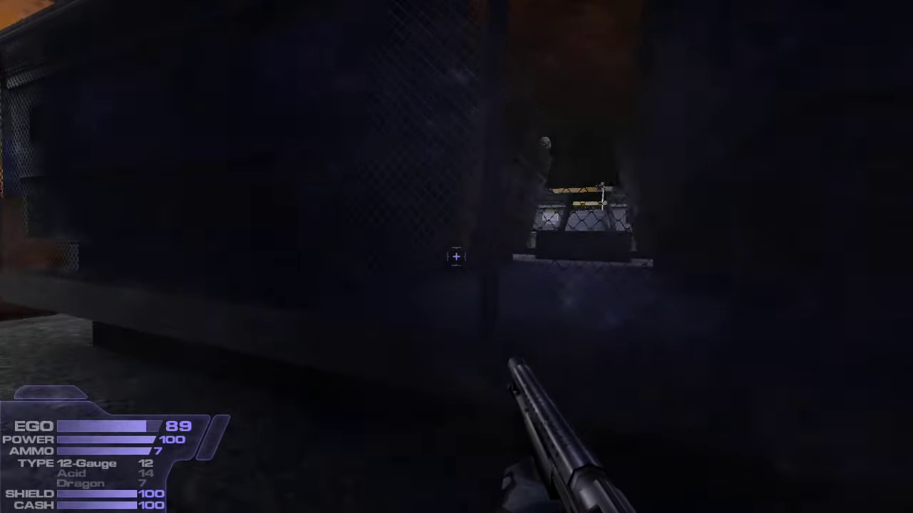
pyautogui.press('w')
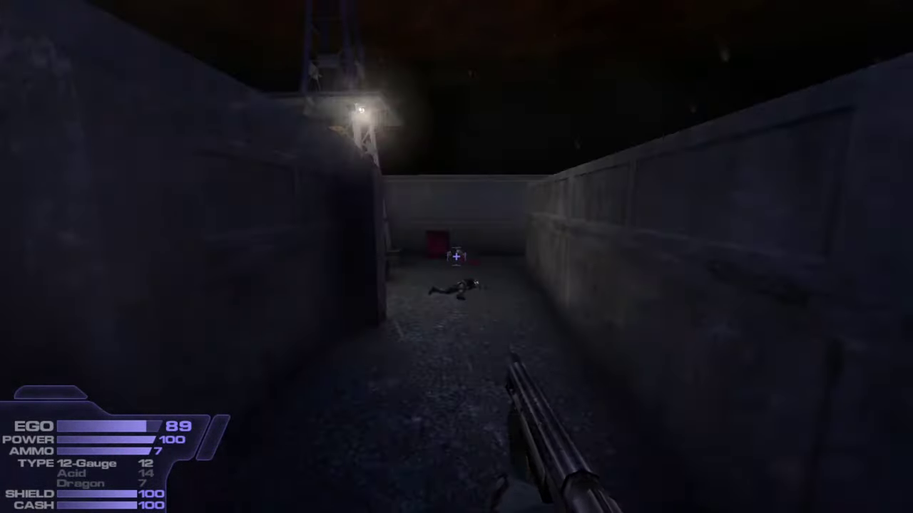
pyautogui.press('w')
pyautogui.press('w')
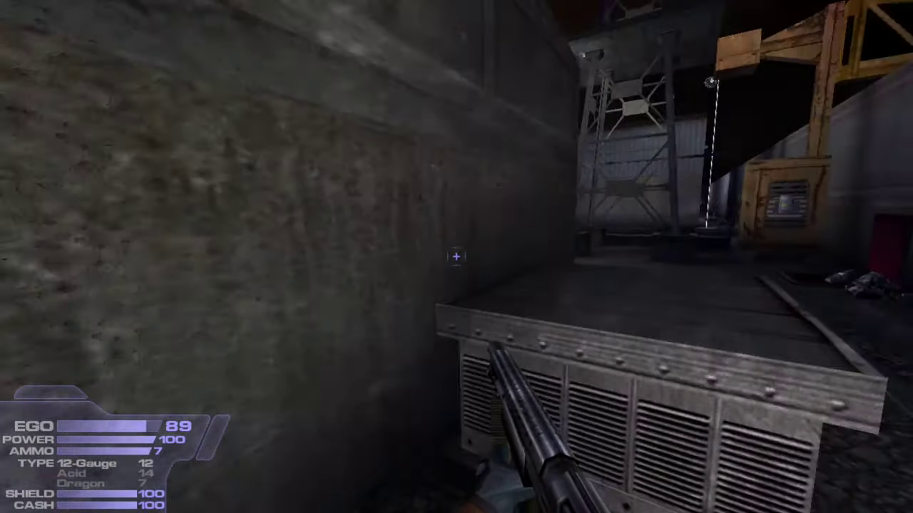
pyautogui.press('w')
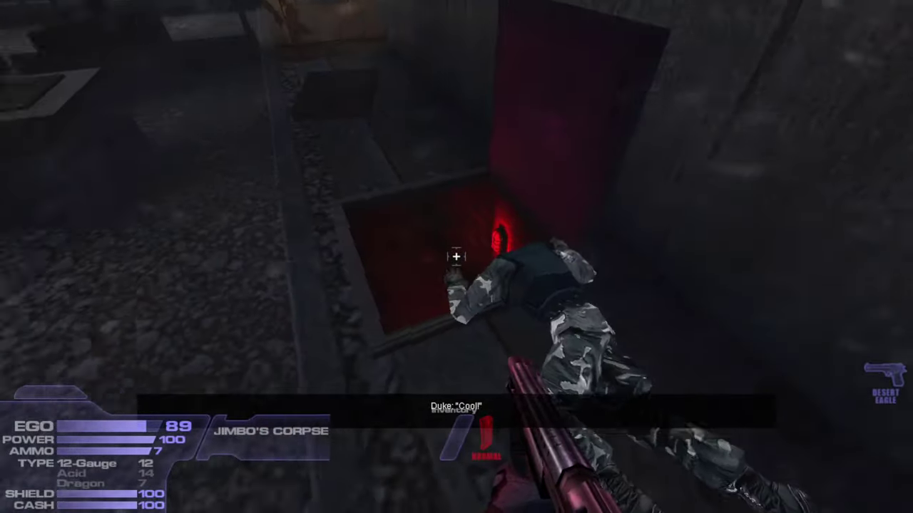
pyautogui.press('w')
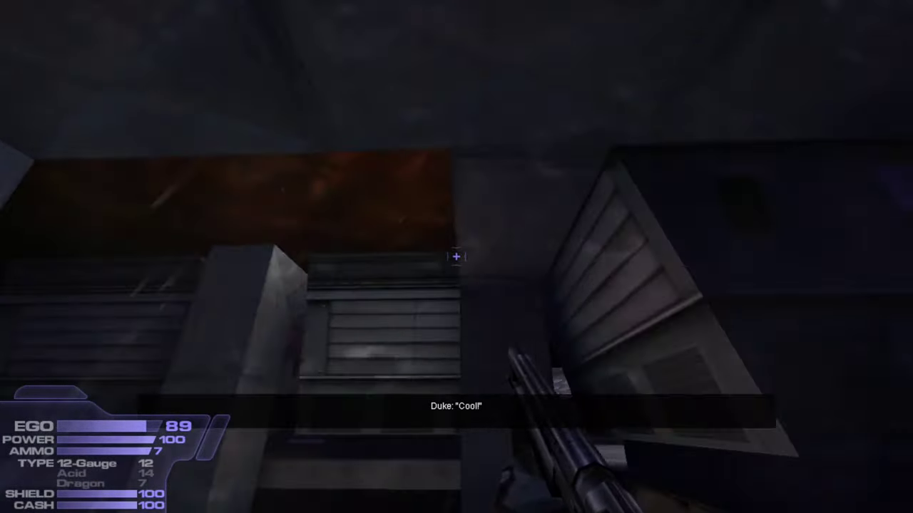
# Step: Follow the dark passages between the buildings to the walled opening with broken planks inside
pyautogui.press('w')
pyautogui.press('w')
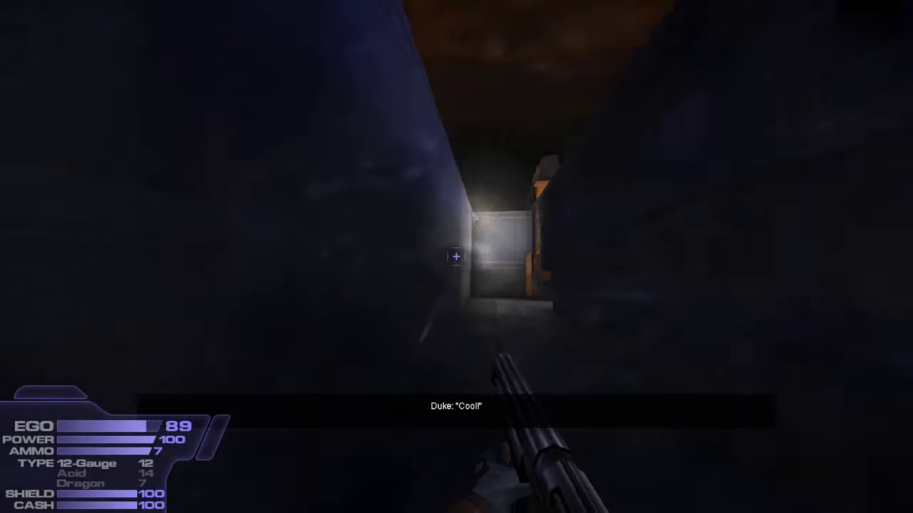
pyautogui.press('w')
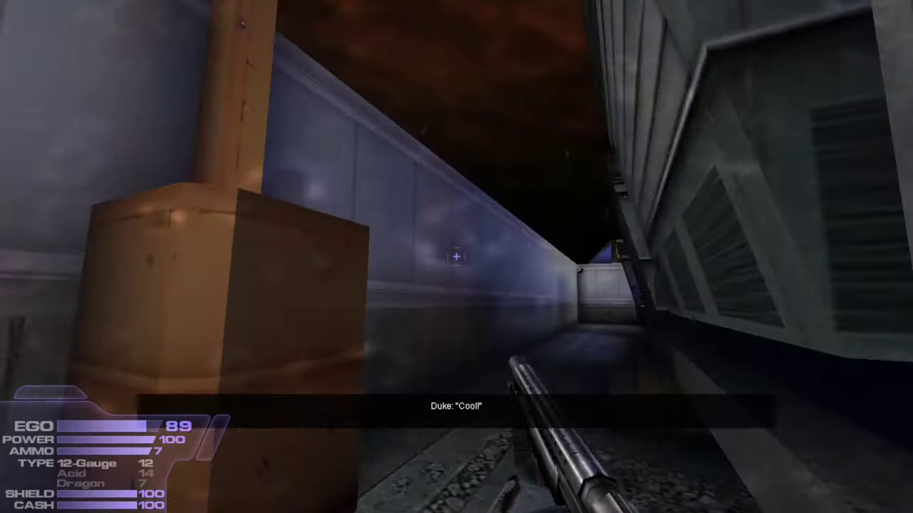
pyautogui.press('w')
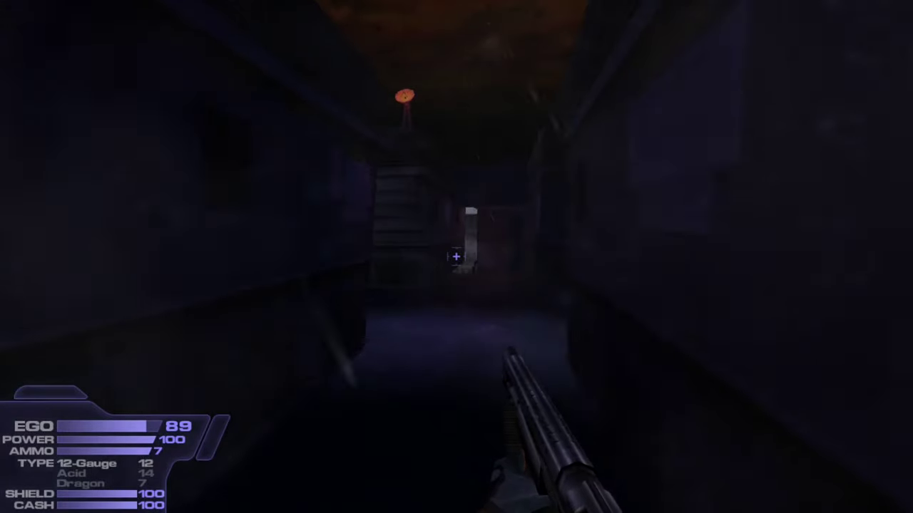
pyautogui.press('w')
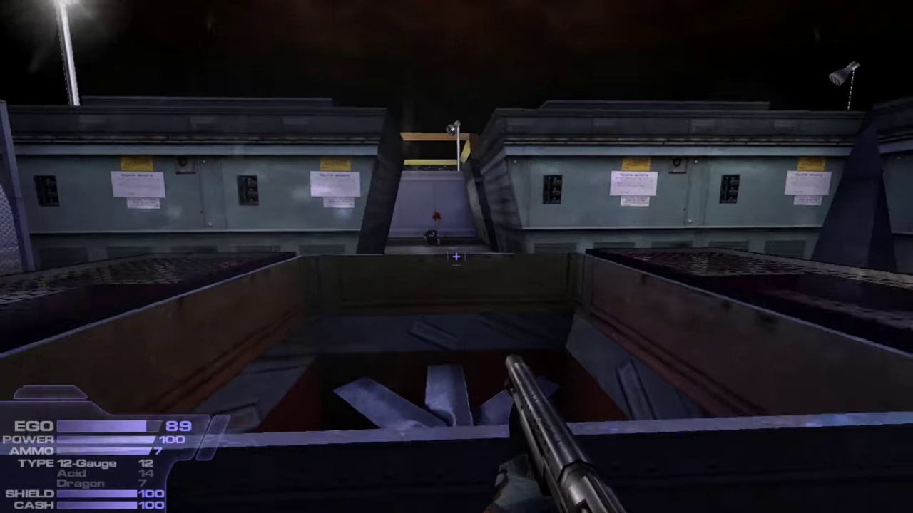
pyautogui.press('w')
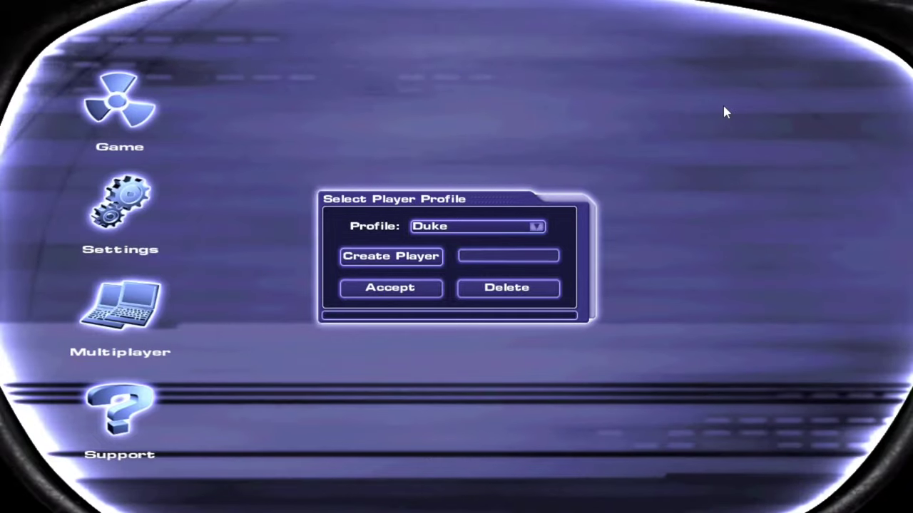
# Step: Dismiss the player profile selection, return to the game and enable Ghost Mode with the command ghost
pyautogui.press('Escape')
pyautogui.press('Escape')
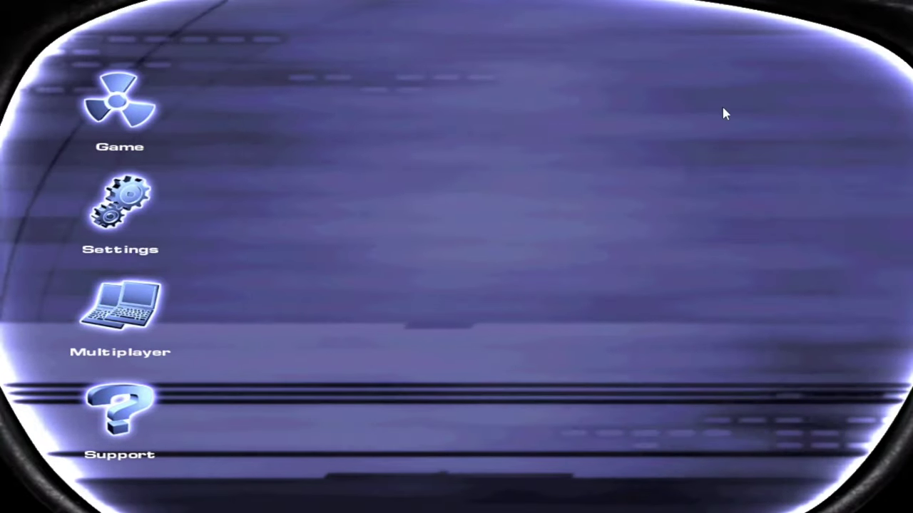
pyautogui.press('Tab')
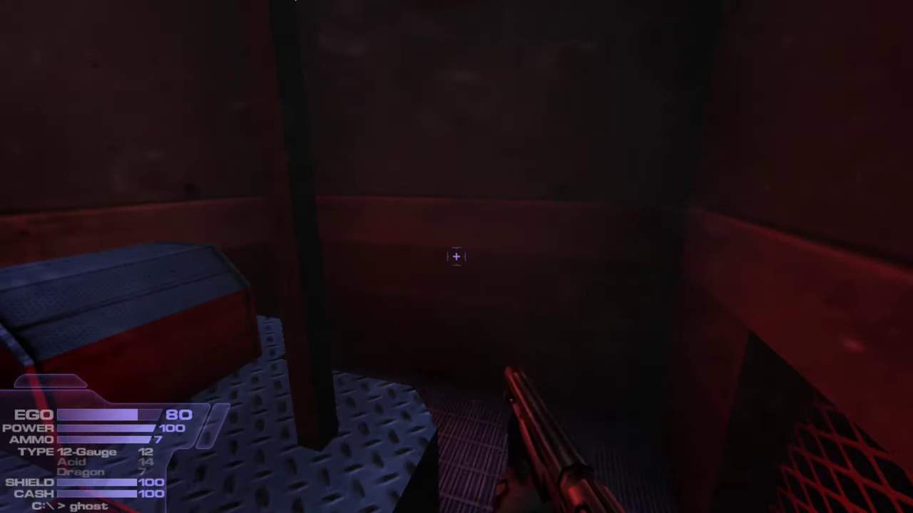
pyautogui.press('Return')
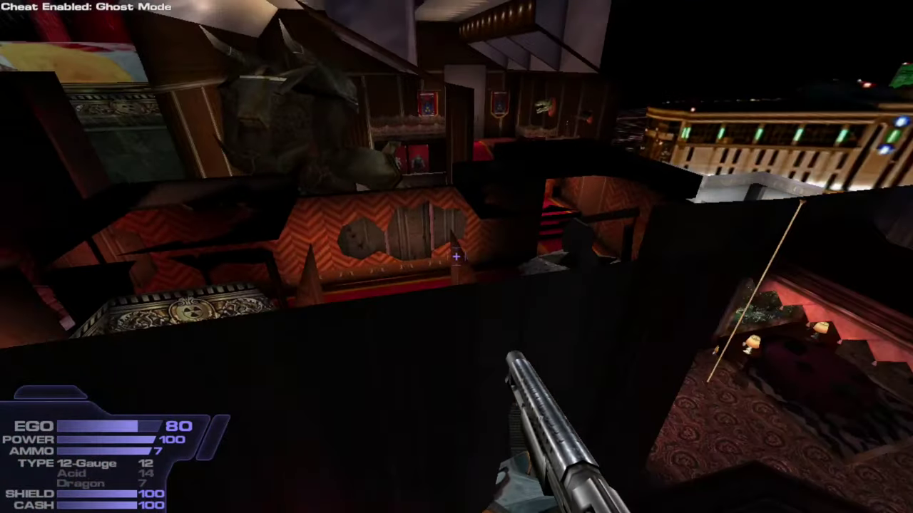
# Step: Fly through the walls of the casino level, past the drinks bar, to the red-carpeted hallway with tall windows
pyautogui.press('w')
pyautogui.press('w')
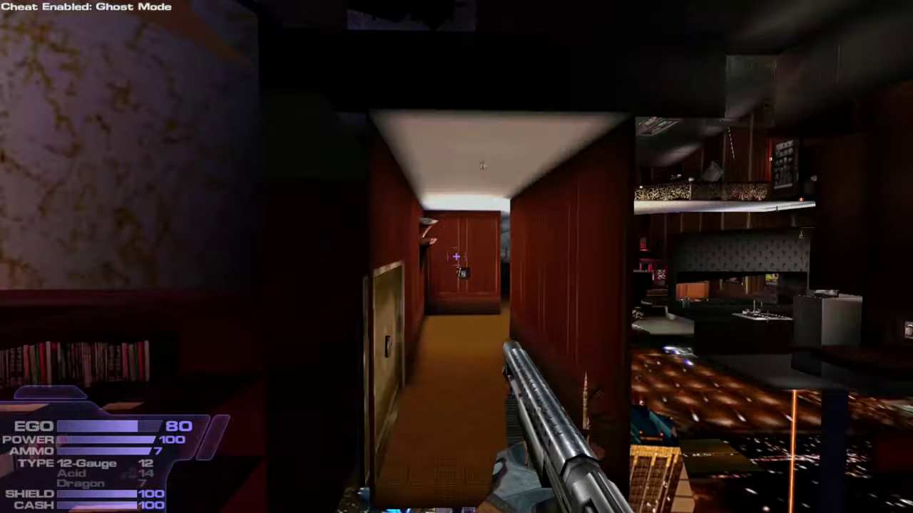
pyautogui.press('w')
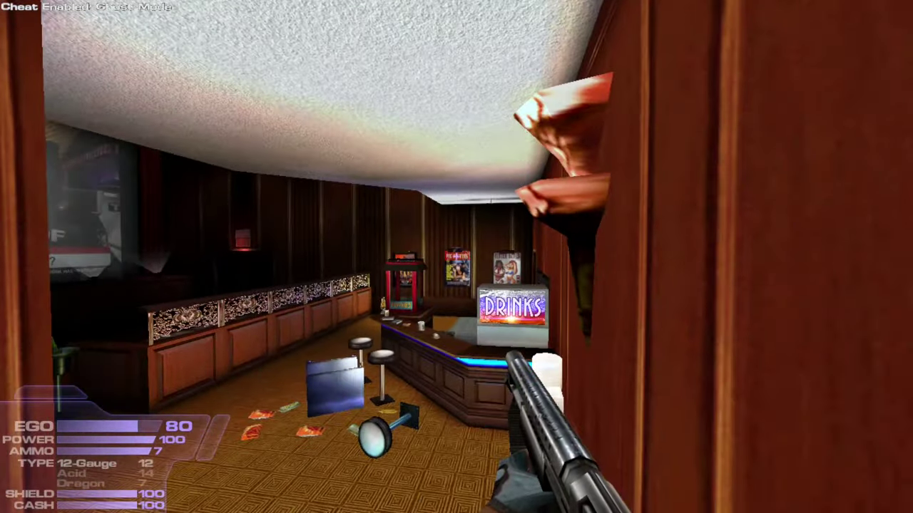
pyautogui.press('w')
pyautogui.press('w')
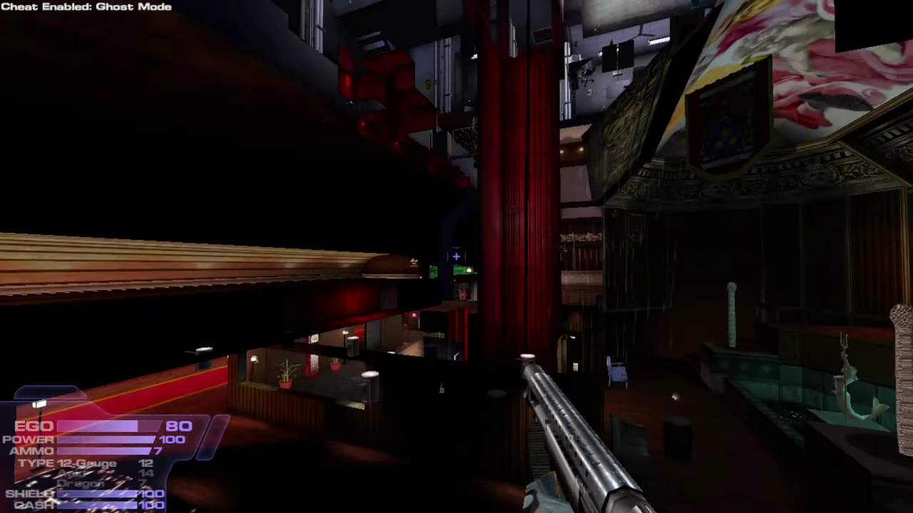
pyautogui.press('w')
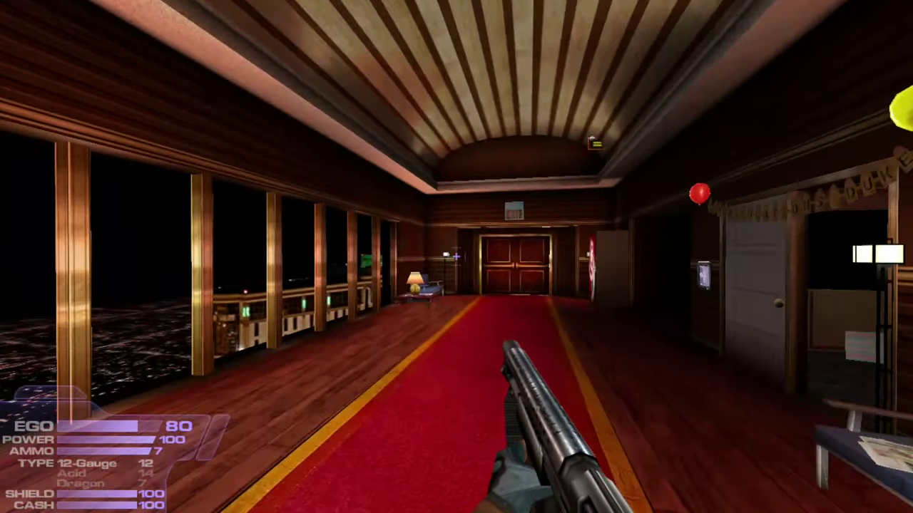
# Step: Disable Ghost Mode and walk along the red carpet towards the double doors beneath the exit sign
pyautogui.press('g')
pyautogui.press('w')
pyautogui.press('w')
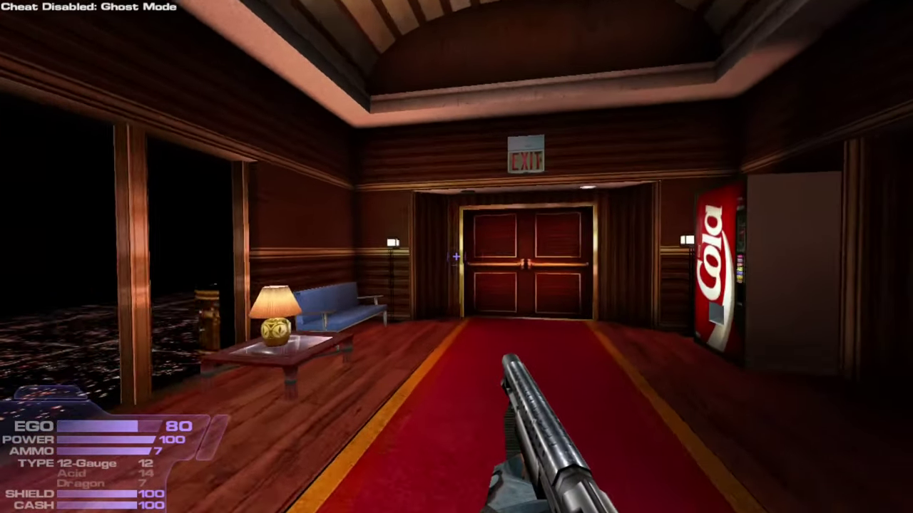
# Step: Put the shotgun away, walk up to the Cola vending machine and aim at its Pep Diet and Pep Classic buttons
pyautogui.press('2')
pyautogui.press('w')
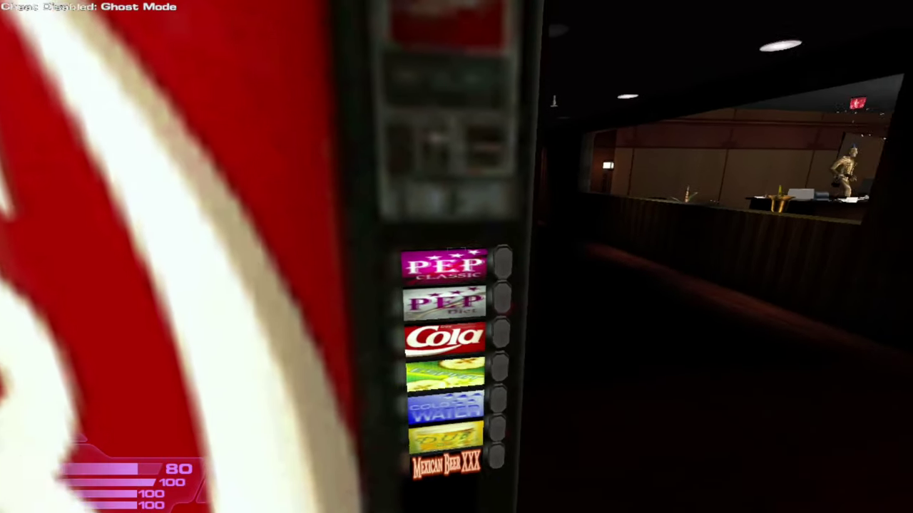
pyautogui.press('w')
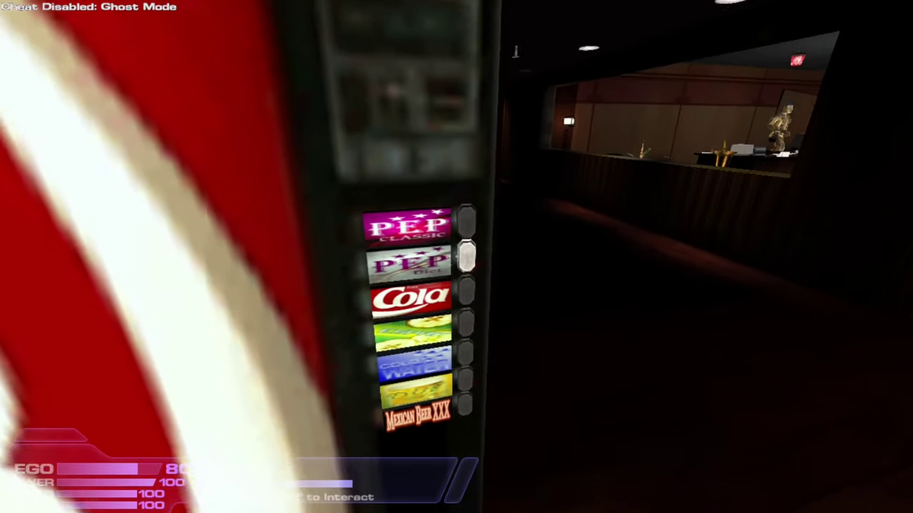
pyautogui.press('w')
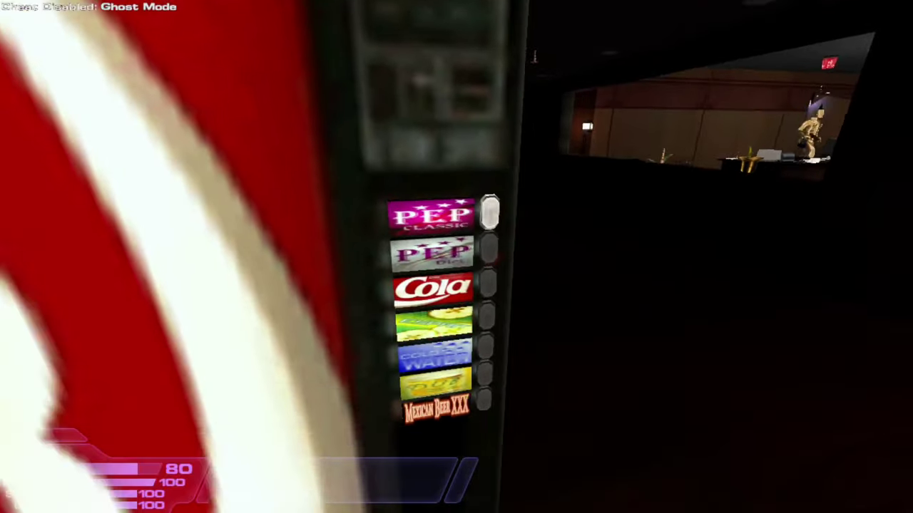
# Step: Reposition in front of the vending machine and aim at its Mexican Beer XXX and Cola buttons
pyautogui.press('c')
pyautogui.press('s')
pyautogui.press('w')
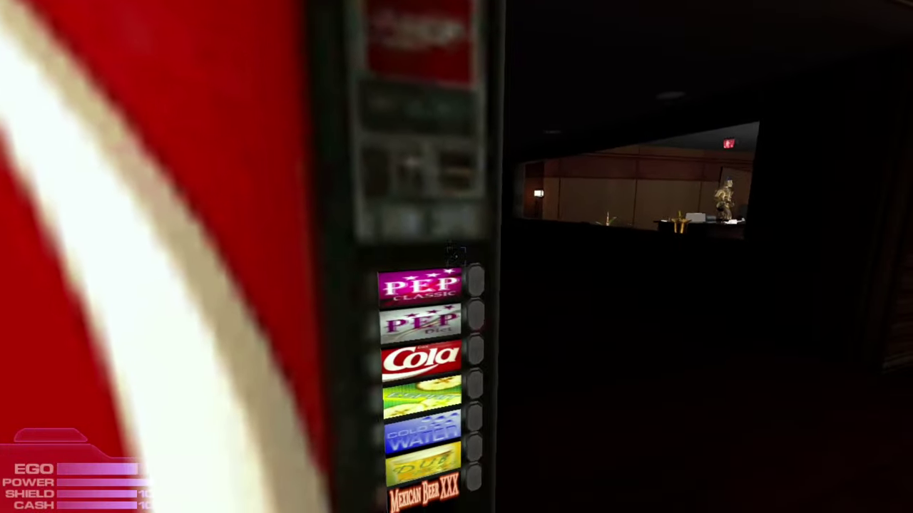
pyautogui.press('s')
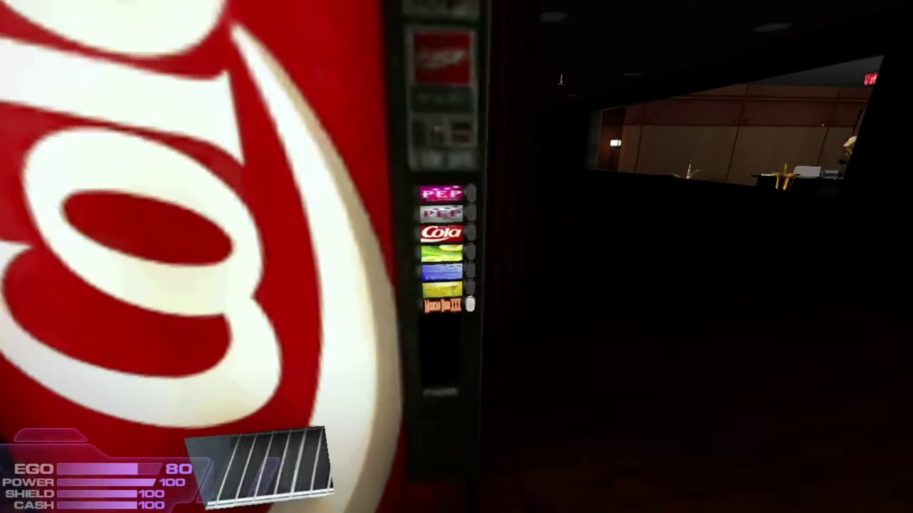
pyautogui.press('w')
pyautogui.press('w')
pyautogui.press('s')
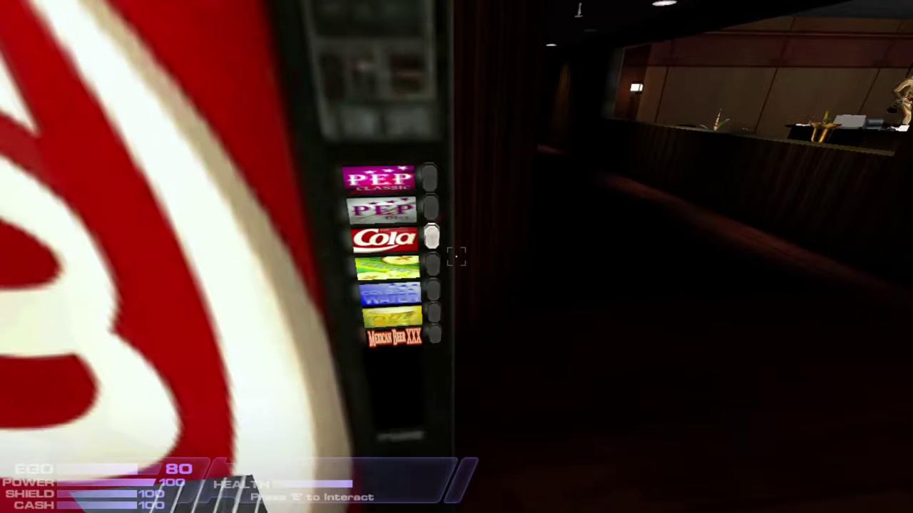
pyautogui.press('w')
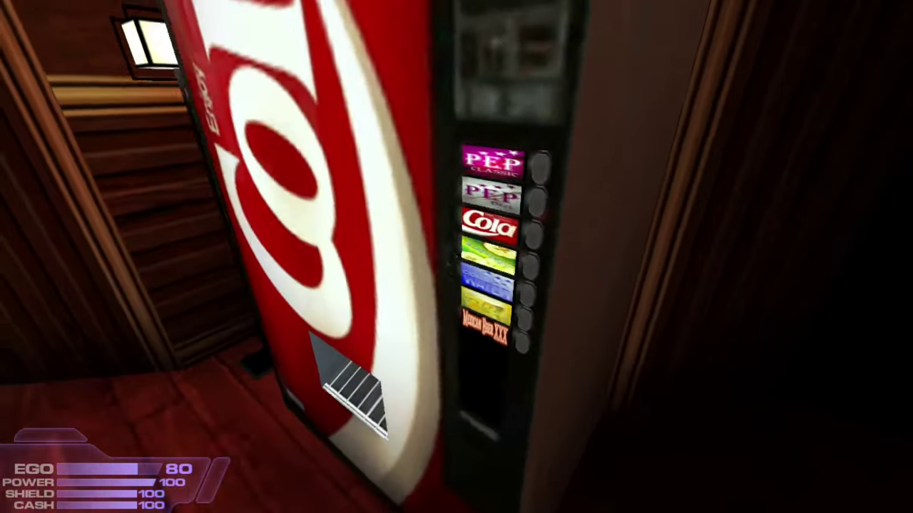
# Step: Check the vending machine's dispensing slot up close, return to its drink selection and operate the Mexican Beer XXX button
pyautogui.press('s')
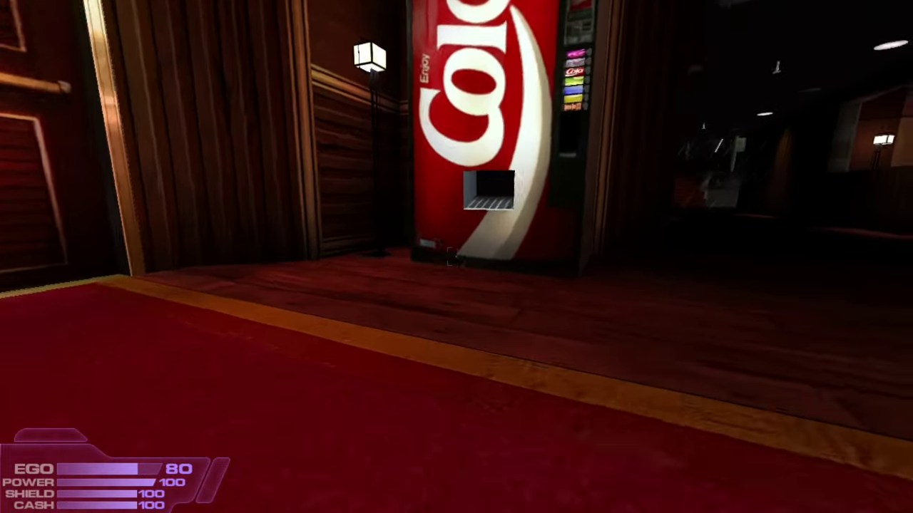
pyautogui.press('w')
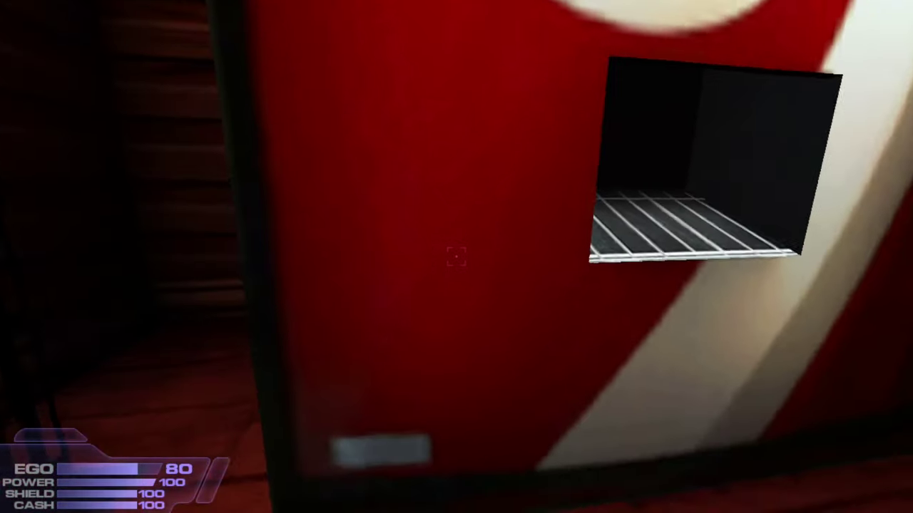
pyautogui.press('d')
pyautogui.press('w')
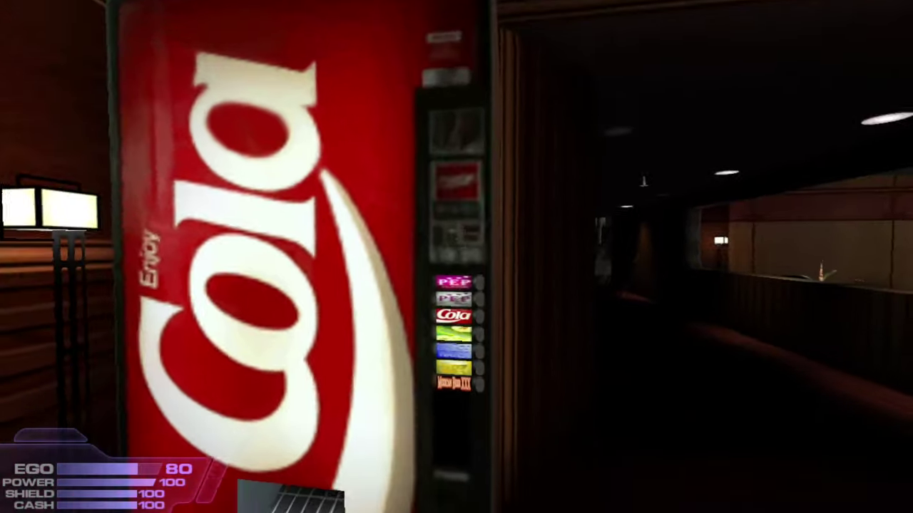
pyautogui.press('e')
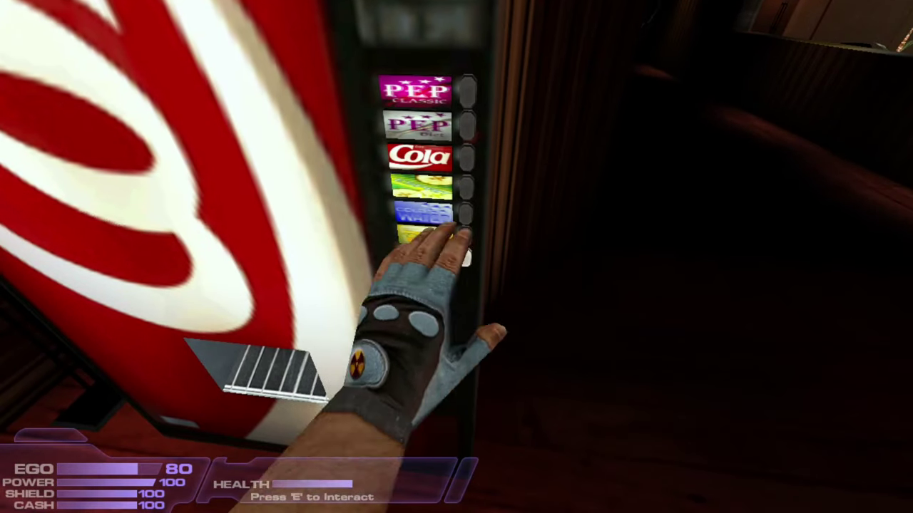
pyautogui.press('e')
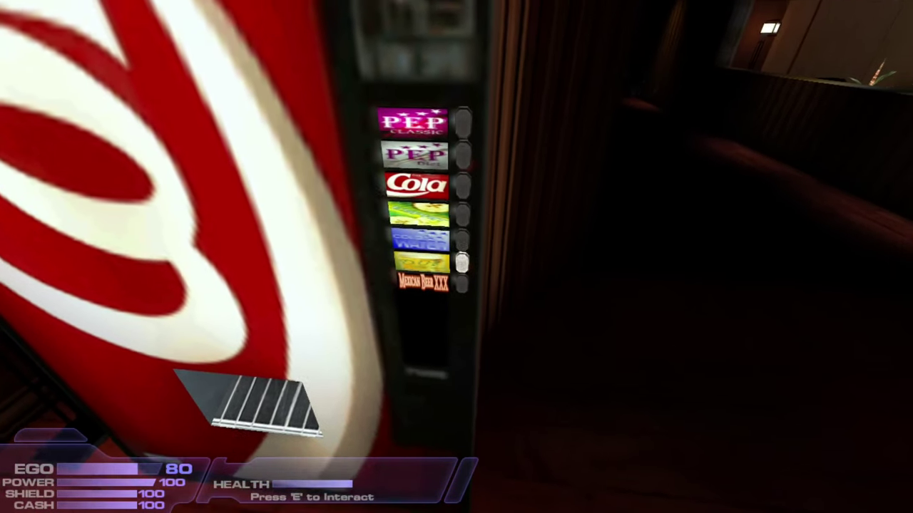
# Step: Order drinks with the yellow and Cola buttons, crouch to the dispensing slot and drink the Le Popper can
pyautogui.press('e')
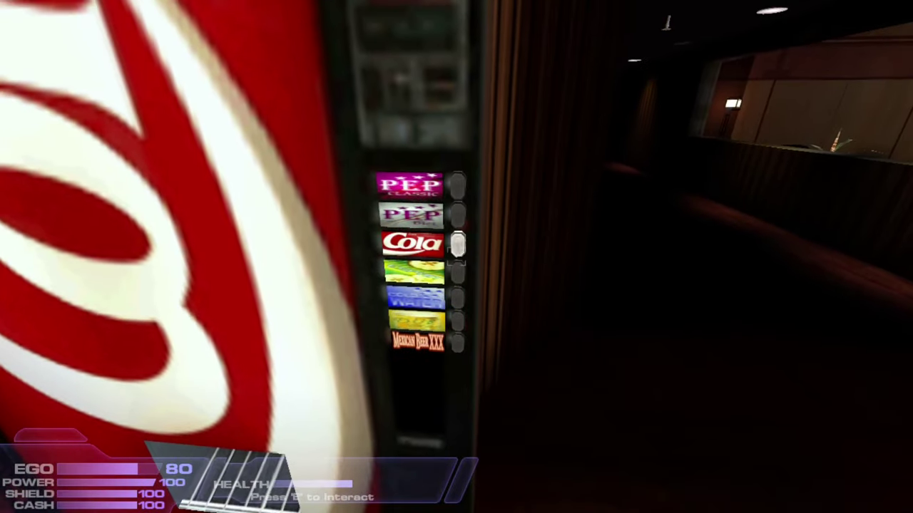
pyautogui.press('e')
pyautogui.press('c')
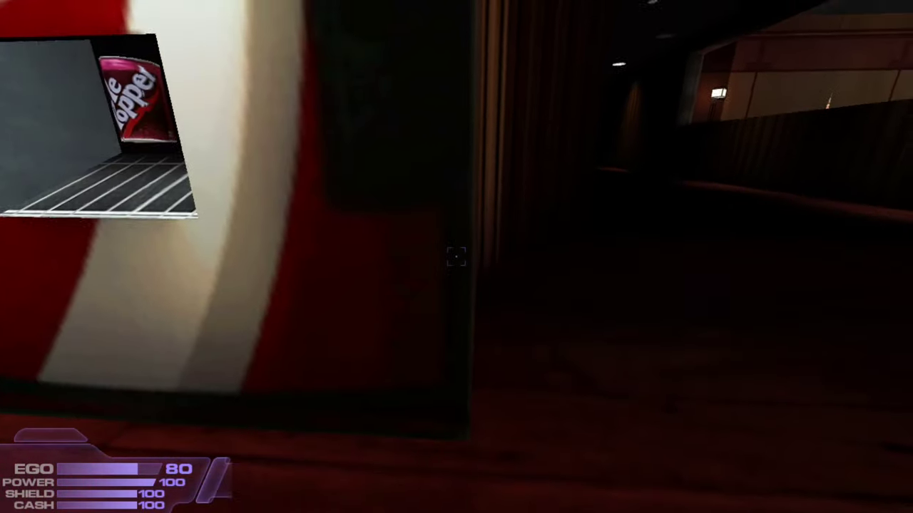
pyautogui.press('a')
pyautogui.press('w')
pyautogui.press('e')
pyautogui.press('e')
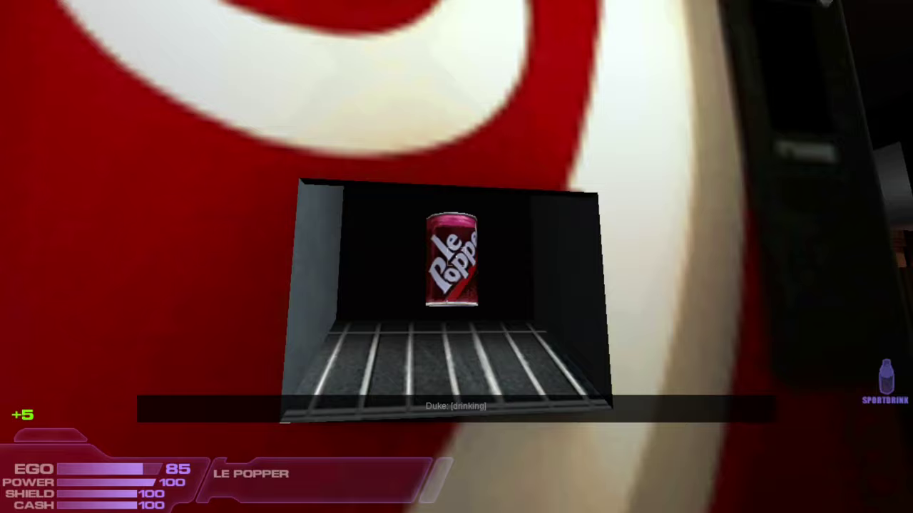
# Step: Stand back up from the dispensing slot and aim at the vending machine's green fruit drink button
pyautogui.press('c')
pyautogui.press('s')
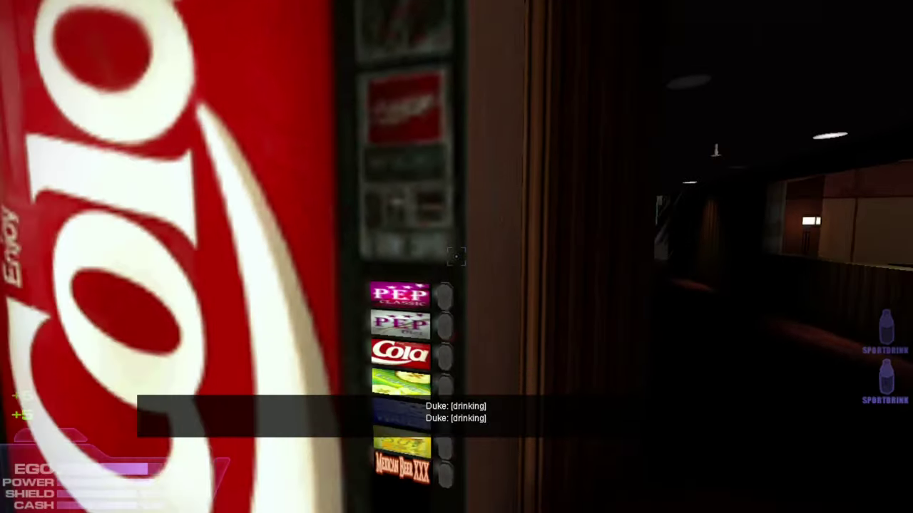
pyautogui.press('c')
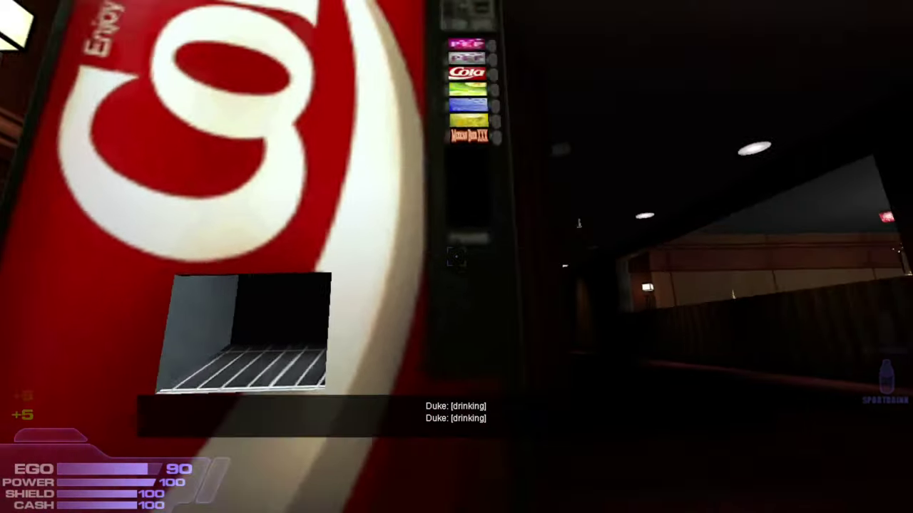
pyautogui.press('s')
pyautogui.press('c')
pyautogui.press('w')
pyautogui.press('s')
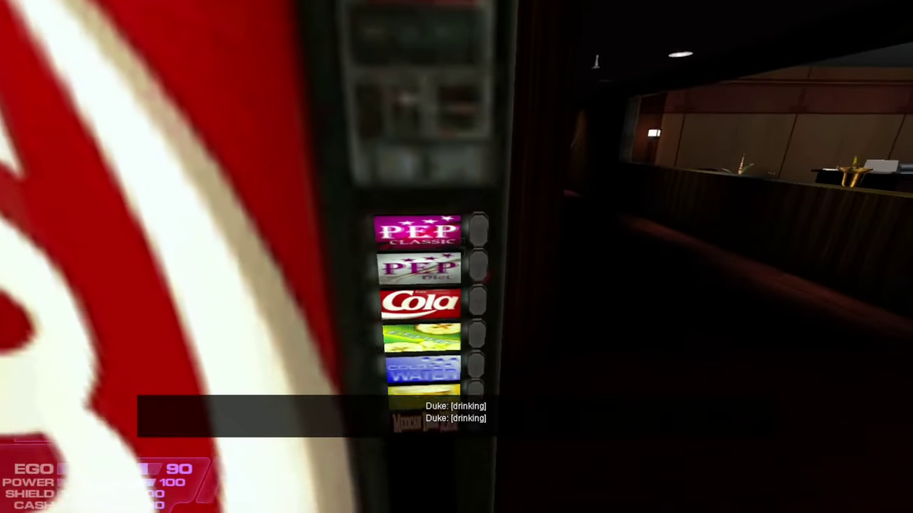
pyautogui.press('w')
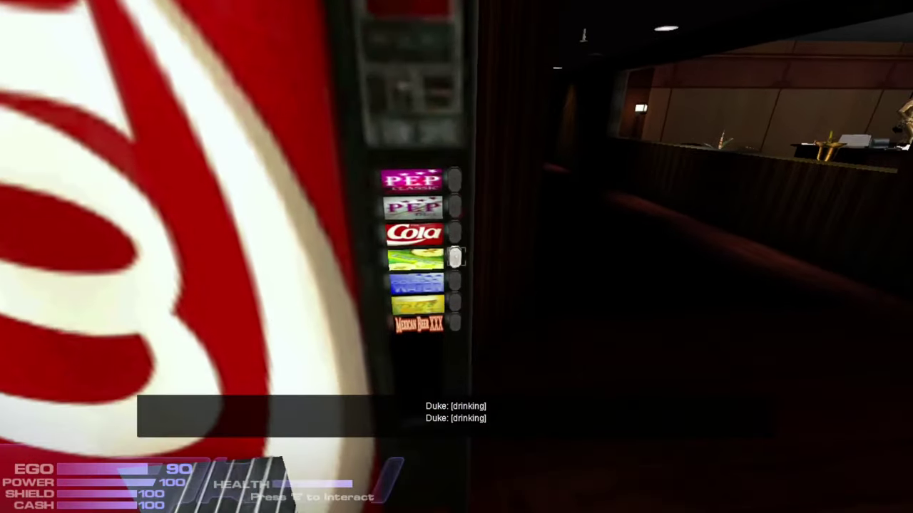
# Step: Reposition in front of the vending machine, try its drink buttons again and back away from it
pyautogui.press('s')
pyautogui.press('w')
pyautogui.press('w')
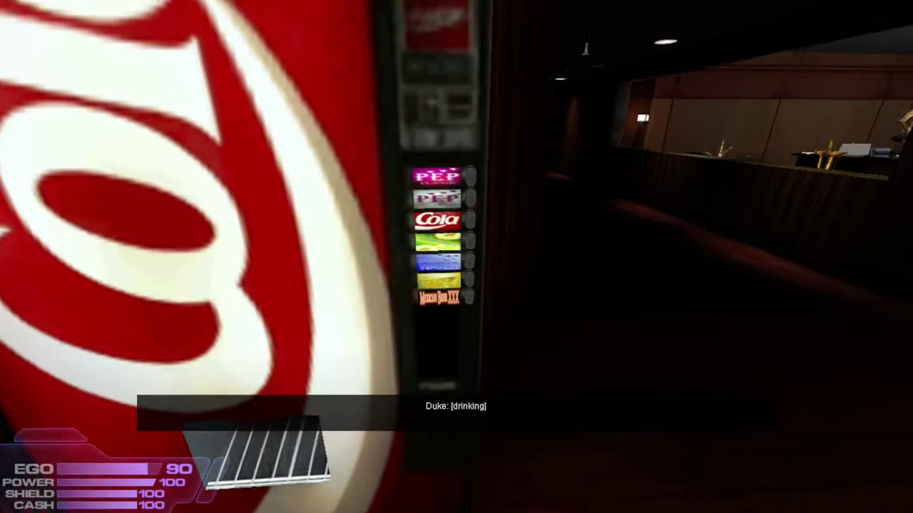
pyautogui.press('e')
pyautogui.press('s')
pyautogui.press('w')
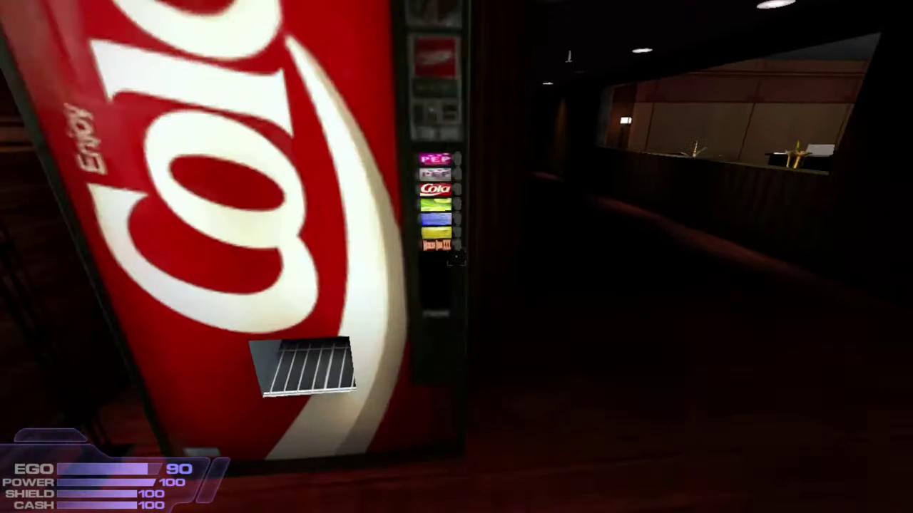
pyautogui.press('s')
pyautogui.press('w')
pyautogui.press('e')
pyautogui.press('s')
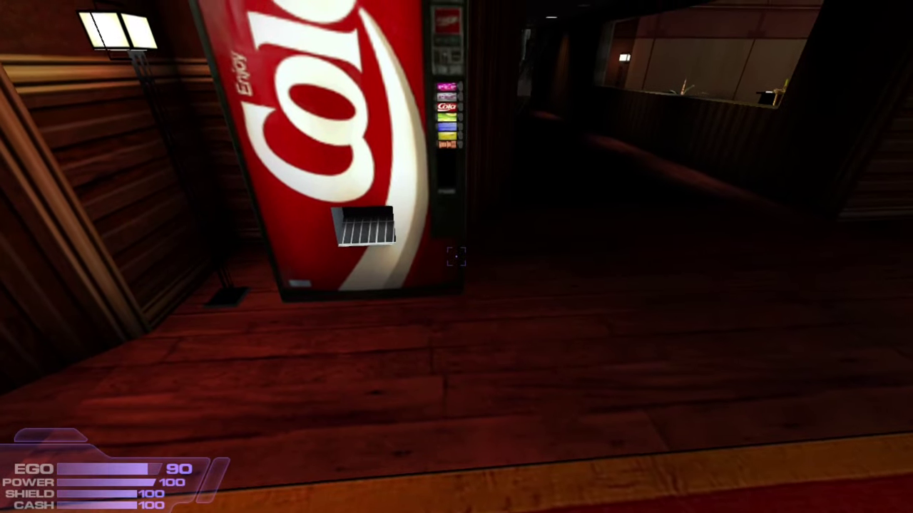
# Step: Kick the vending machine, draw the golden pistol and shoot the machine's front panel
pyautogui.press('w')
pyautogui.click(456, 256)
pyautogui.press('s')
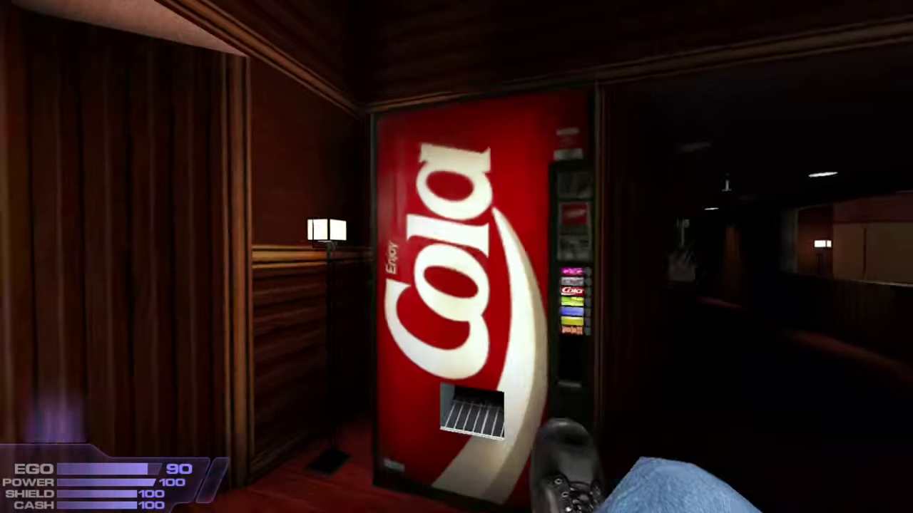
pyautogui.press('2')
pyautogui.click(457, 257)
pyautogui.click(457, 256)
pyautogui.click(457, 257)
# Step: Walk past the shot vending machine to the blue benches beside the red carpet and dismiss the command prompt
pyautogui.press('w')
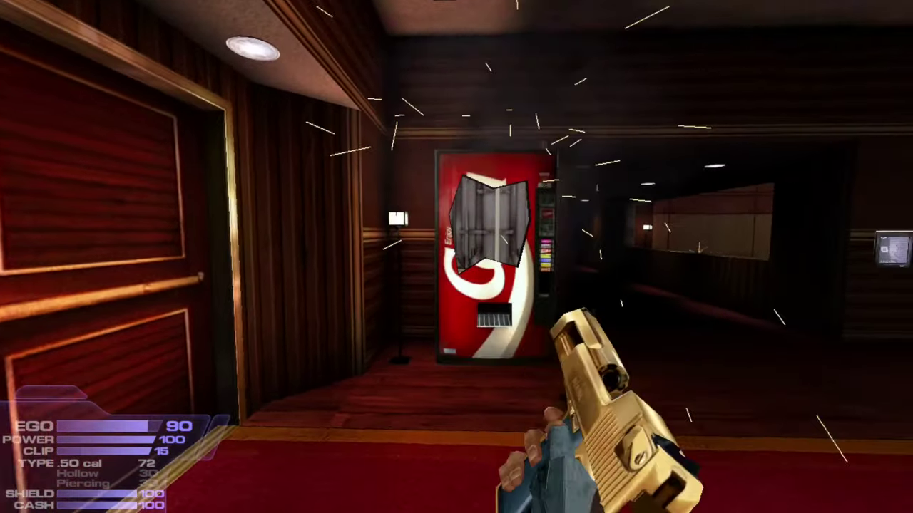
pyautogui.press('w')
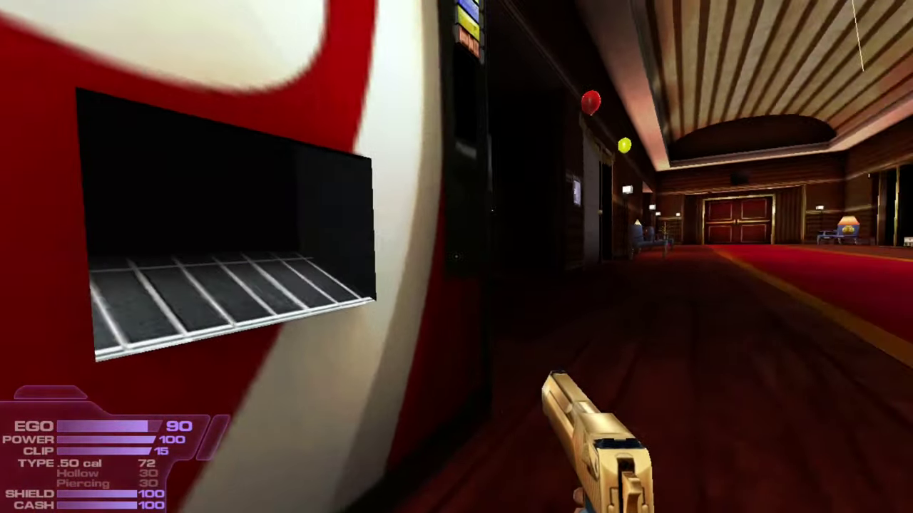
pyautogui.press('w')
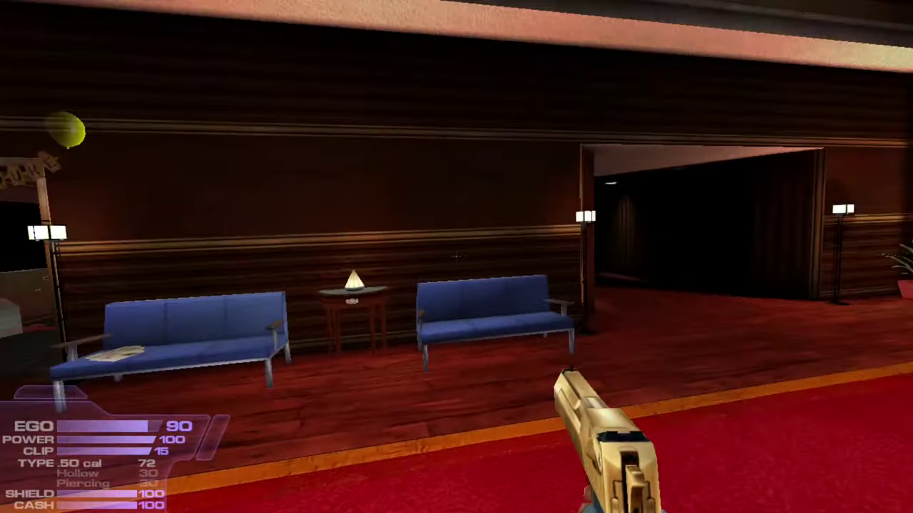
pyautogui.press('Tab')
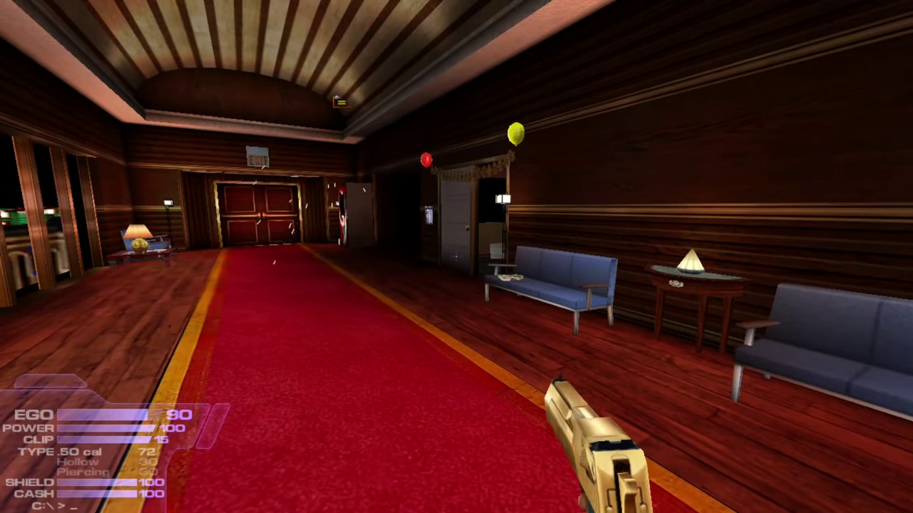
pyautogui.press('Escape')
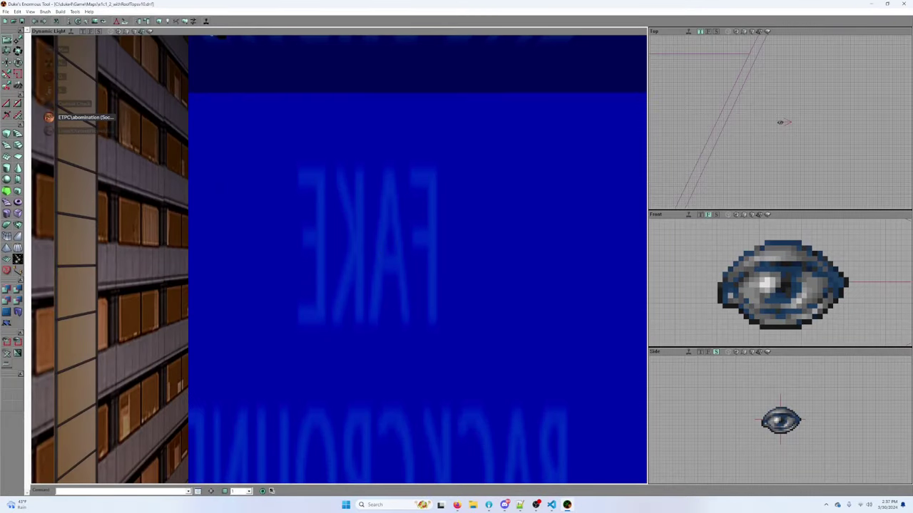
# Step: In Duke's Enormous Tool, examine the Lady Killer tower's facade and rooftop in the dynamic light view
pyautogui.moveTo(339, 259); pyautogui.dragTo(214, 164)
pyautogui.moveTo(214, 164); pyautogui.dragTo(214, 235, button='right')
pyautogui.moveTo(296, 174); pyautogui.dragTo(295, 174, button='right')
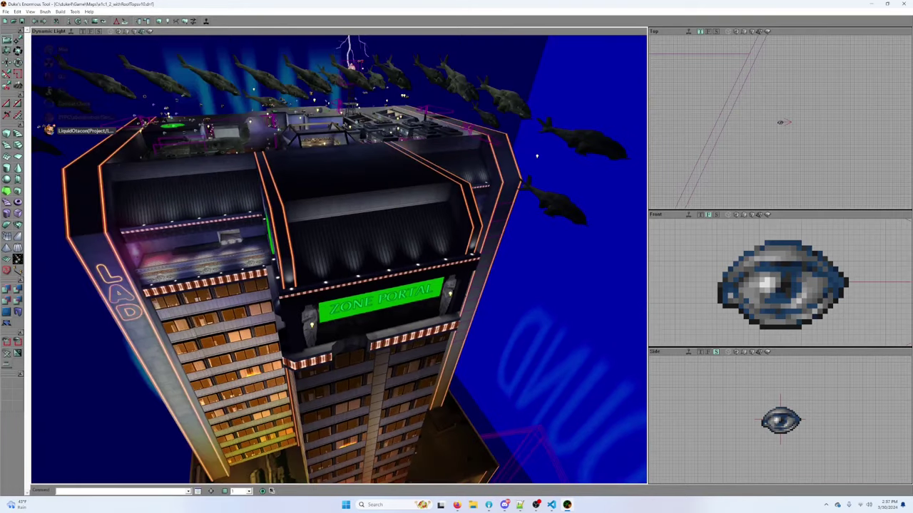
pyautogui.moveTo(392, 266); pyautogui.dragTo(393, 266, button='right')
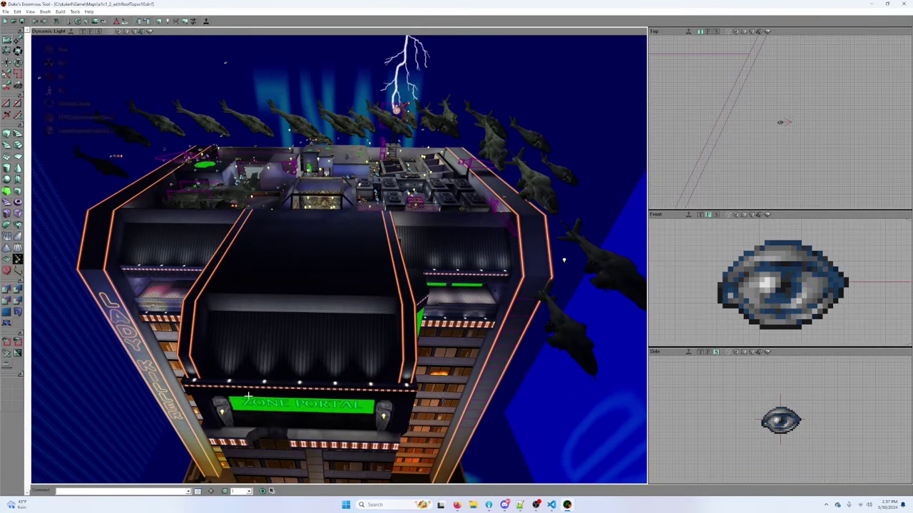
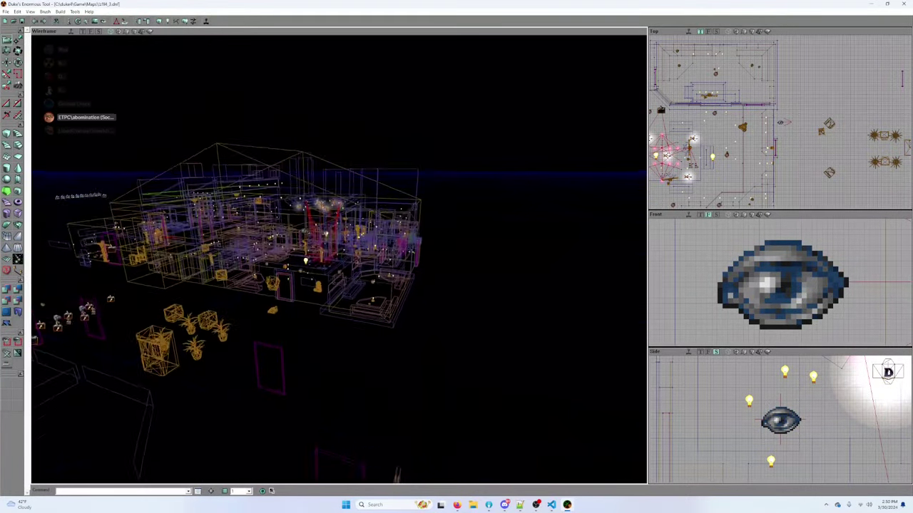
# Step: Change the perspective view from wireframe to dynamic light and examine the building's lit rooms
pyautogui.press('Up')
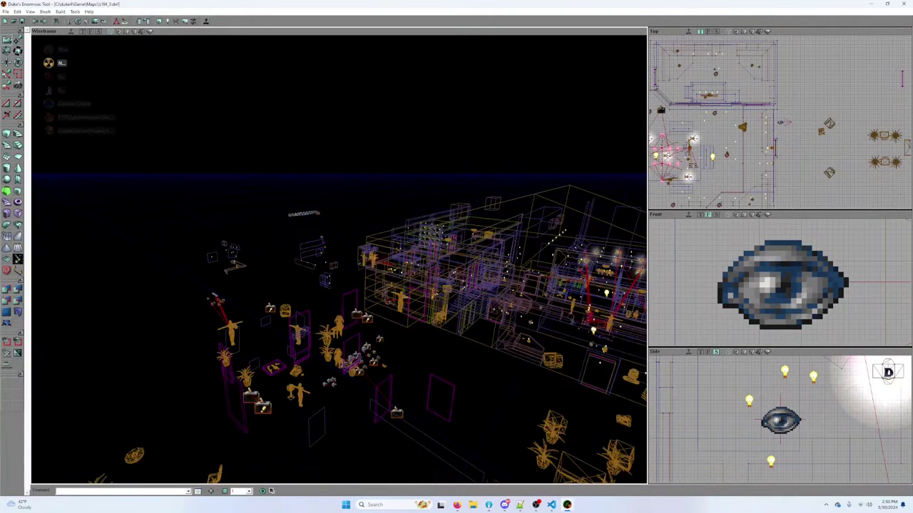
pyautogui.moveTo(306, 164); pyautogui.dragTo(244, 133)
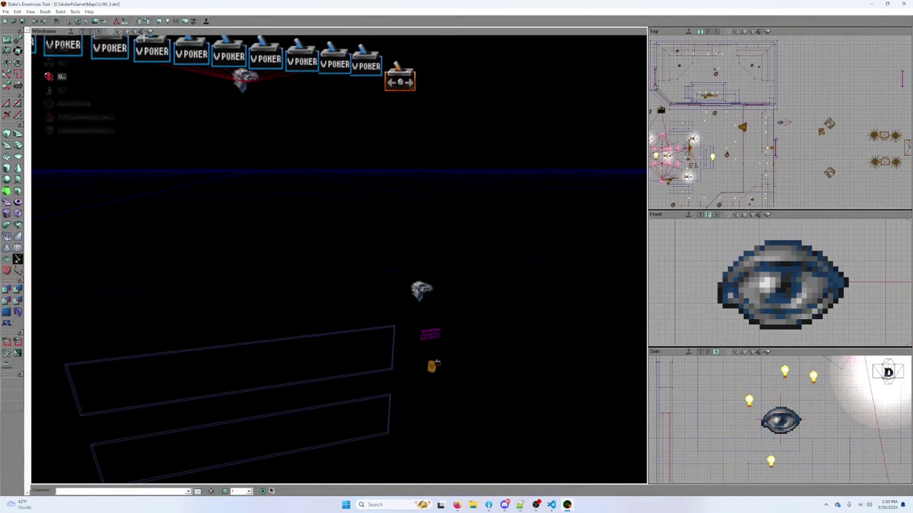
pyautogui.click(135, 32)
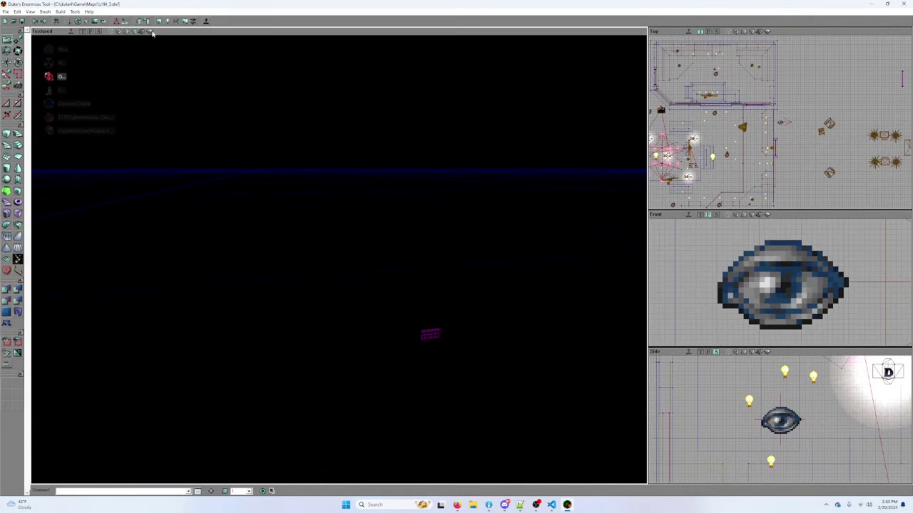
pyautogui.press('Down')
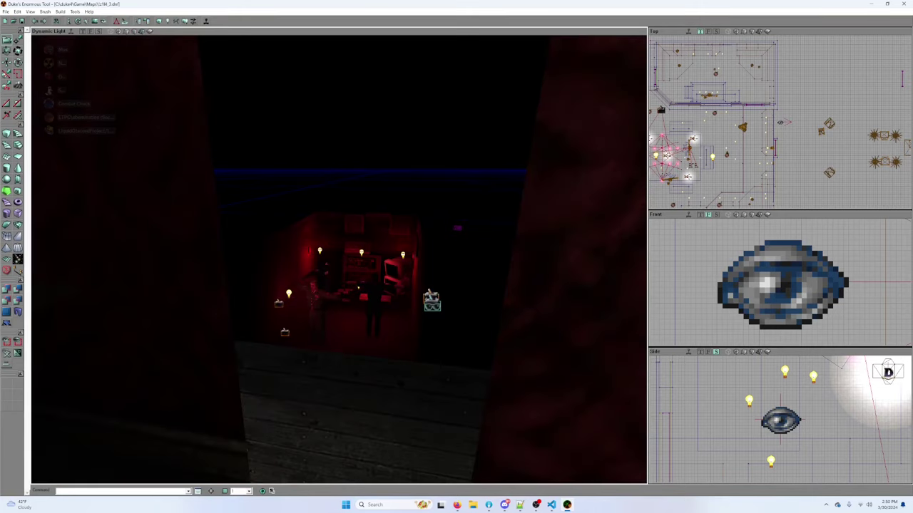
pyautogui.moveTo(396, 130); pyautogui.dragTo(396, 201)
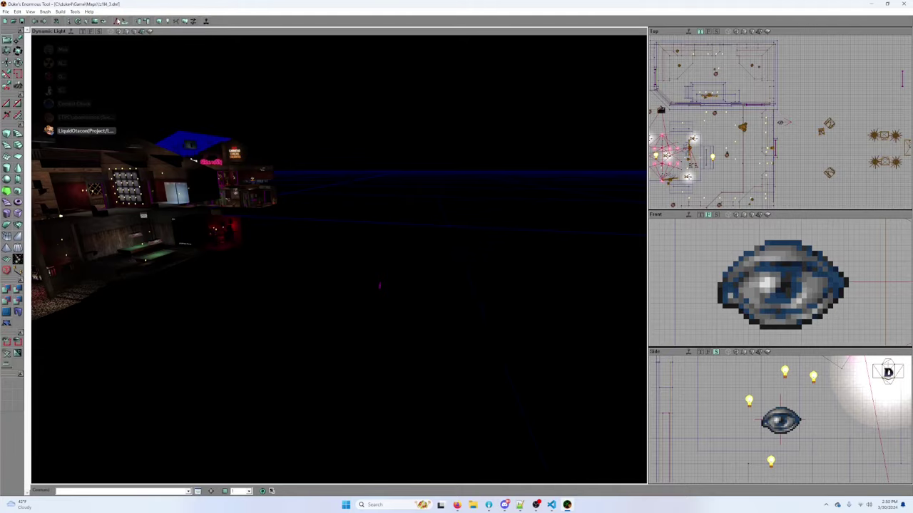
# Step: Return the perspective view to wireframe and open the properties of the trigger above the isolated orange cylinder outside the building
pyautogui.click(113, 31)
pyautogui.press('Up')
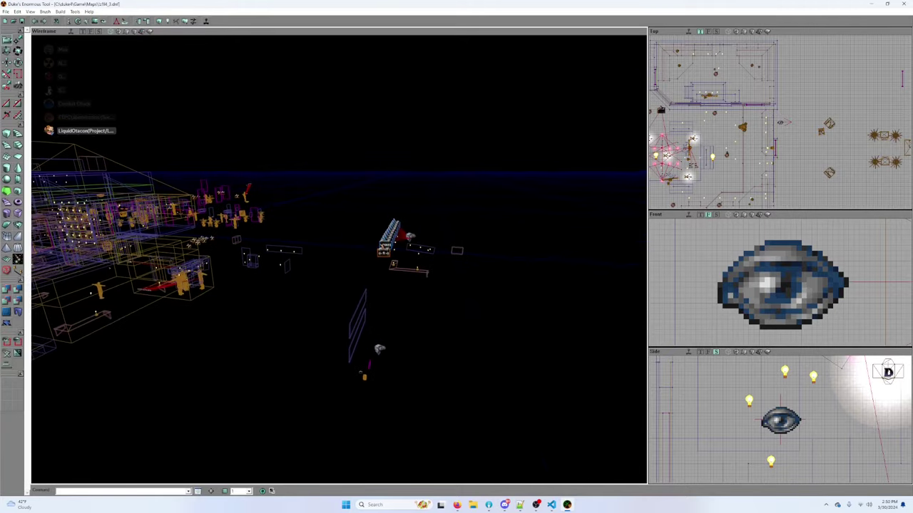
pyautogui.moveTo(339, 259); pyautogui.dragTo(435, 288)
pyautogui.moveTo(431, 257); pyautogui.dragTo(485, 329, button='right')
pyautogui.moveTo(393, 229); pyautogui.dragTo(393, 266)
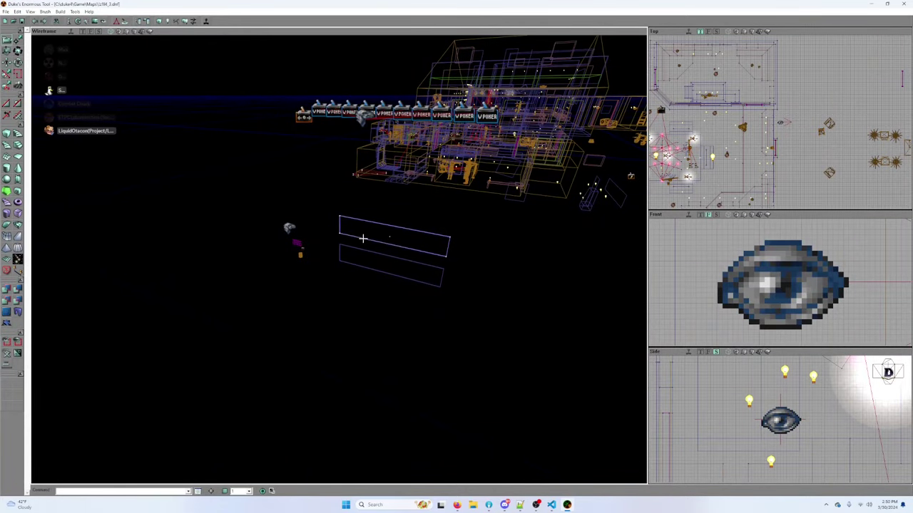
pyautogui.click(362, 250)
pyautogui.click(364, 239)
pyautogui.moveTo(332, 268); pyautogui.dragTo(313, 278)
pyautogui.moveTo(247, 221); pyautogui.dragTo(245, 207)
pyautogui.doubleClick(363, 237)
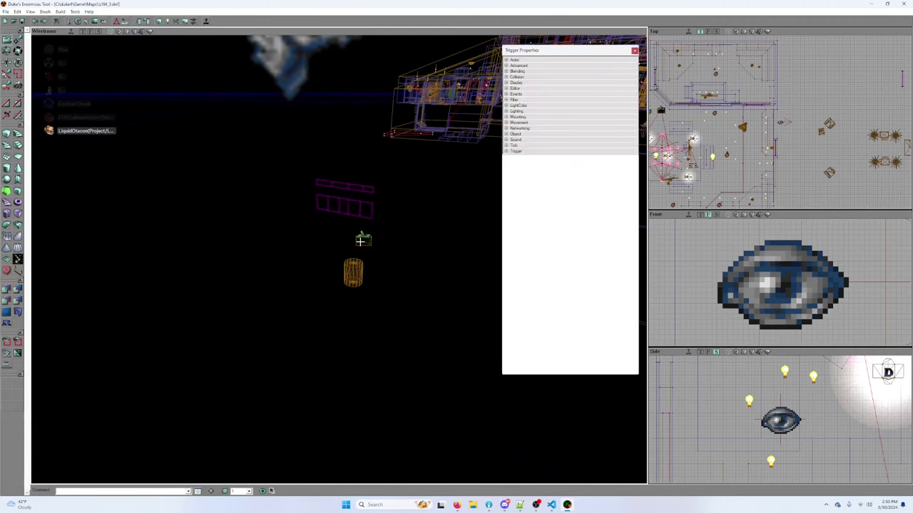
# Step: Expand the trigger's Events properties and compare them with those of the nearby button movers and cylinder
pyautogui.click(505, 93)
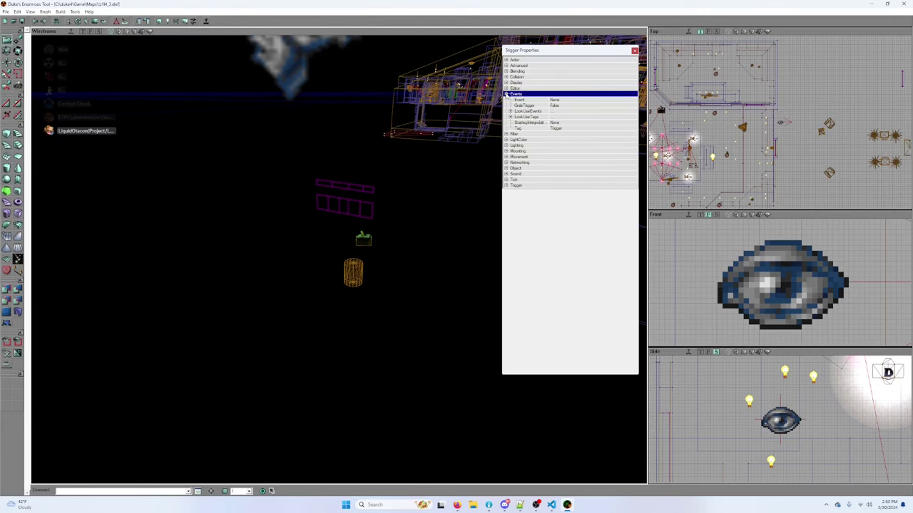
pyautogui.click(360, 212)
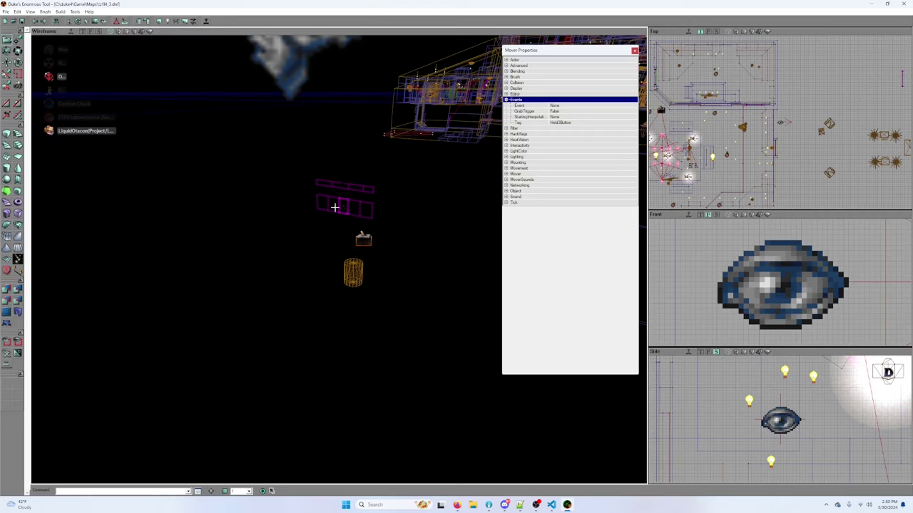
pyautogui.click(328, 205)
pyautogui.click(368, 198)
pyautogui.click(346, 273)
pyautogui.click(362, 242)
# Step: Show the perspective view textured and inspect the red-carpeted room with the BEER neon sign
pyautogui.moveTo(362, 242)
pyautogui.mouseDown()
pyautogui.moveTo(428, 278)
pyautogui.moveTo(457, 250)
pyautogui.moveTo(428, 221)
pyautogui.moveTo(421, 157)
pyautogui.mouseUp()
pyautogui.moveTo(299, 185); pyautogui.dragTo(316, 202)
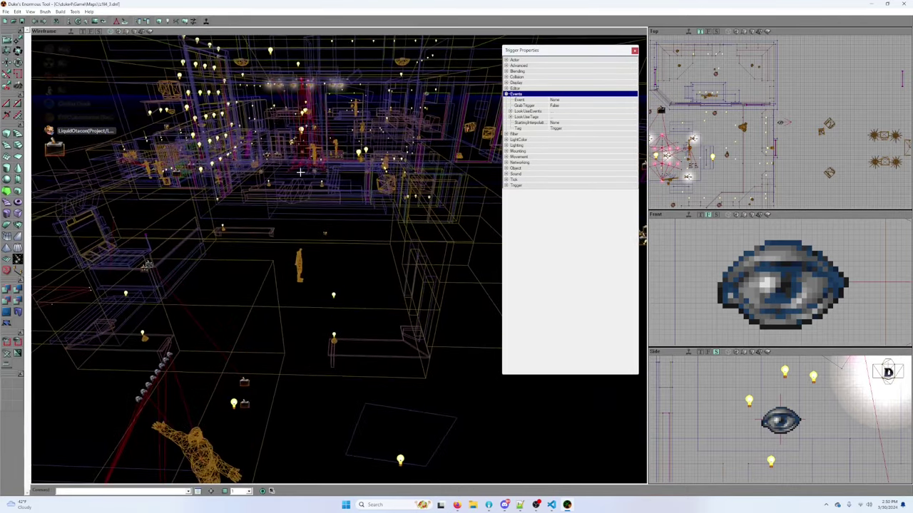
pyautogui.click(150, 21)
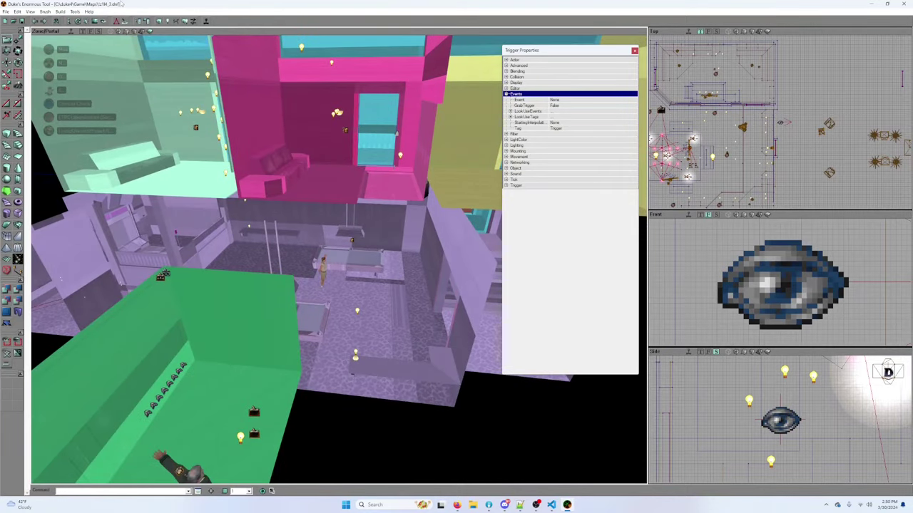
pyautogui.click(134, 32)
pyautogui.moveTo(339, 260); pyautogui.dragTo(272, 133)
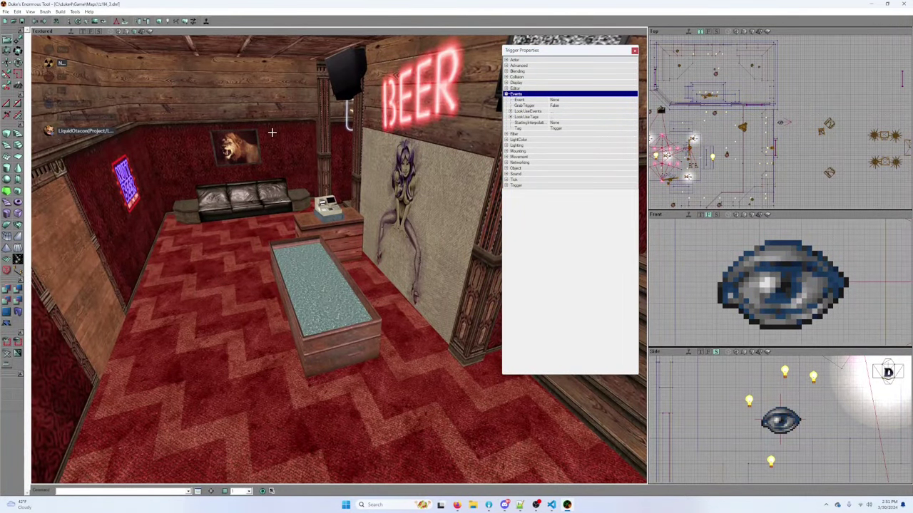
# Step: Inspect the wood-floored entrance room up to its glazed service counter and close the Trigger Properties window
pyautogui.moveTo(272, 133)
pyautogui.mouseDown()
pyautogui.moveTo(428, 133)
pyautogui.moveTo(456, 114)
pyautogui.moveTo(371, 107)
pyautogui.moveTo(435, 71)
pyautogui.moveTo(413, 68)
pyautogui.moveTo(356, 86)
pyautogui.moveTo(406, 79)
pyautogui.moveTo(420, 65)
pyautogui.moveTo(335, 78)
pyautogui.moveTo(313, 72)
pyautogui.moveTo(321, 50)
pyautogui.moveTo(278, 43)
pyautogui.moveTo(328, 50)
pyautogui.moveTo(335, 29)
pyautogui.moveTo(329, 46)
pyautogui.mouseUp()
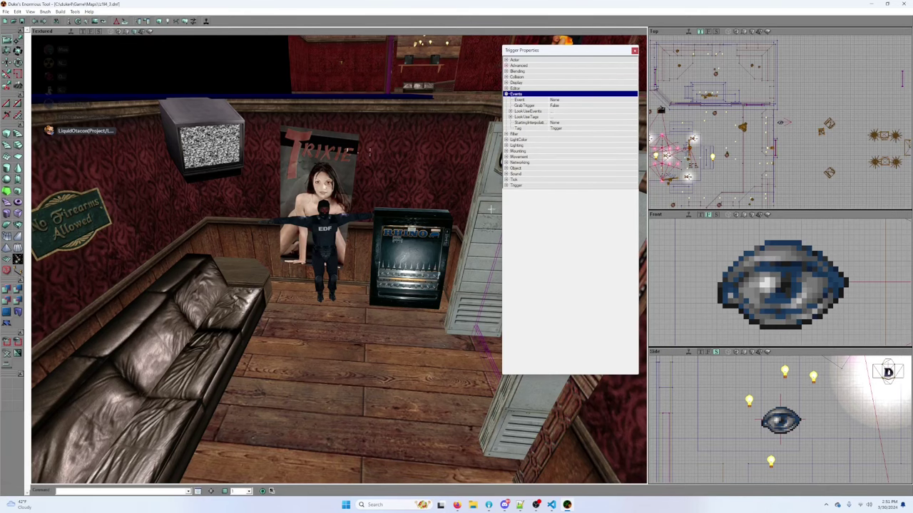
pyautogui.moveTo(414, 246); pyautogui.dragTo(528, 200)
pyautogui.moveTo(339, 256); pyautogui.dragTo(467, 248)
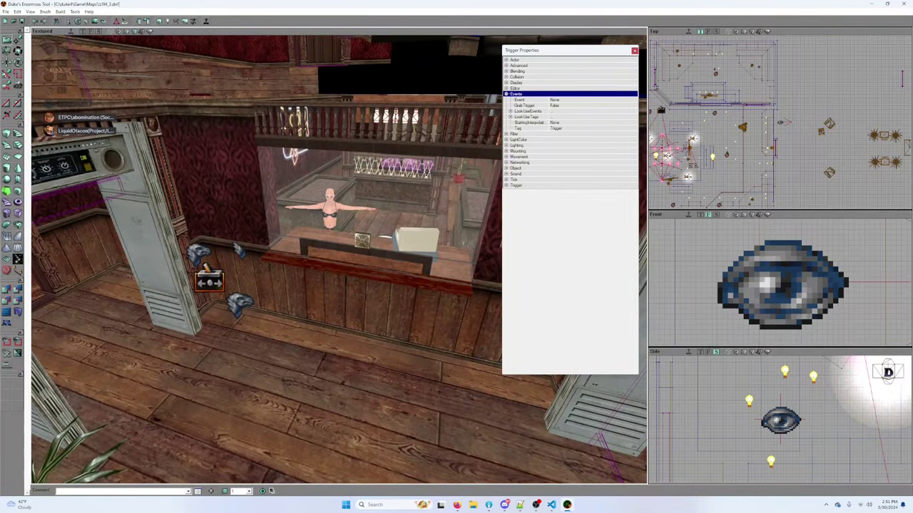
pyautogui.click(634, 50)
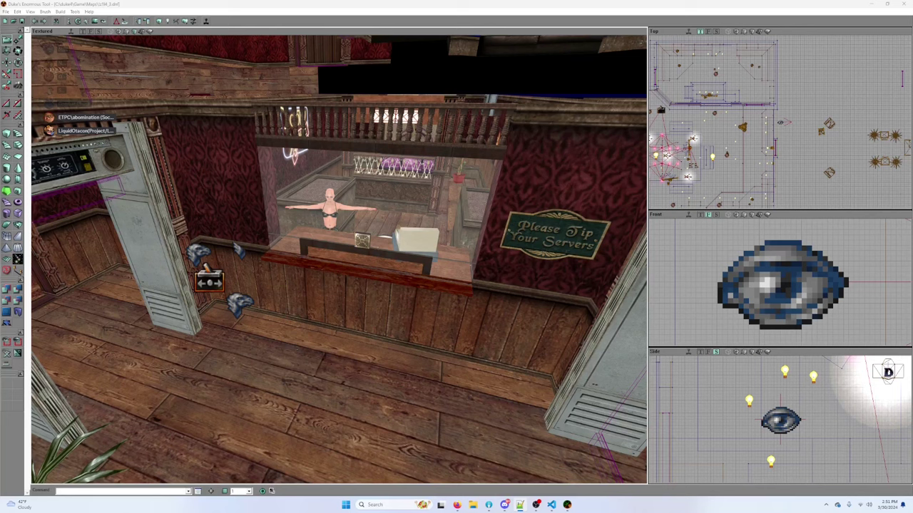
# Step: Open the shared properties of the selected EDF soldiers, starting from the one beside the Trixie poster in the sofa lounge
pyautogui.moveTo(458, 173); pyautogui.dragTo(499, 224)
pyautogui.moveTo(339, 259); pyautogui.dragTo(499, 274)
pyautogui.click(401, 283)
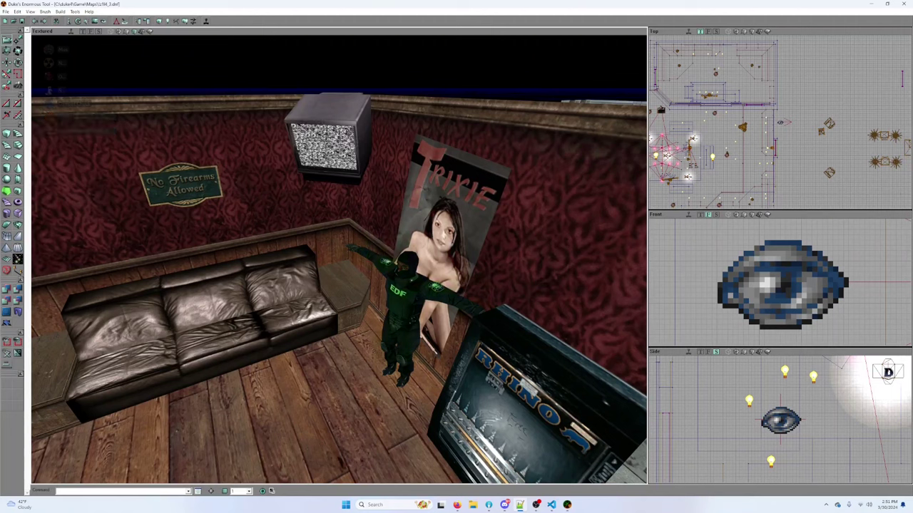
pyautogui.rightClick(403, 285)
pyautogui.click(437, 361)
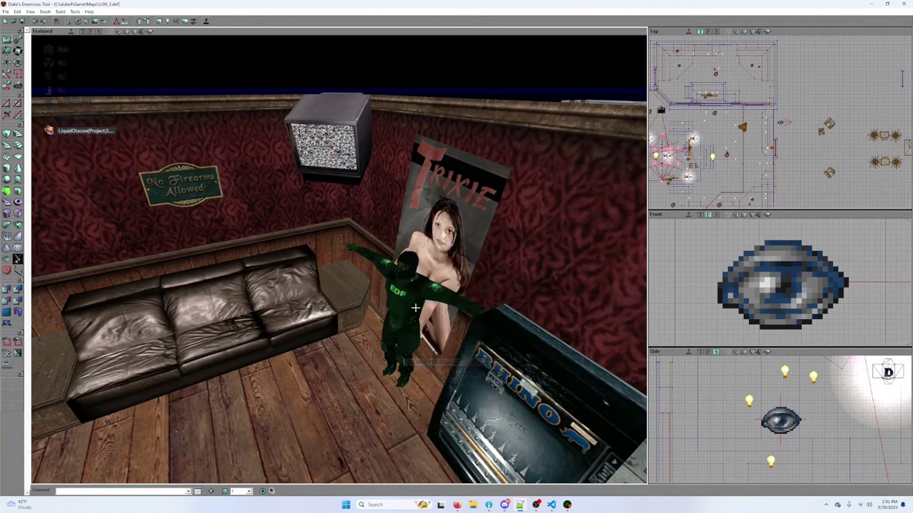
pyautogui.rightClick(415, 305)
pyautogui.click(452, 309)
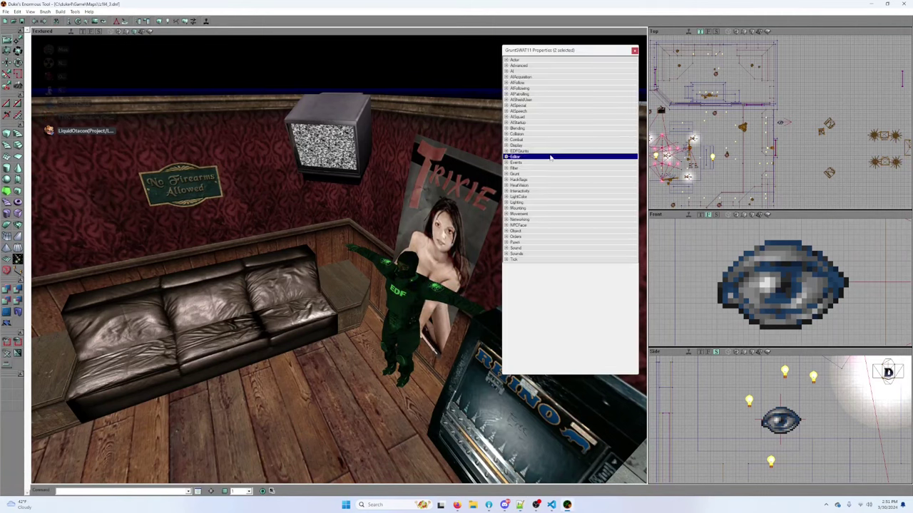
# Step: Look through the soldiers' property categories and check the settings inside EDFGrunts
pyautogui.press('Up')
pyautogui.press('Down')
pyautogui.press('Down')
pyautogui.press('Down')
pyautogui.press('Down')
pyautogui.press('Down')
pyautogui.press('Down')
pyautogui.press('Down')
pyautogui.press('Down')
pyautogui.press('Down')
pyautogui.press('Down')
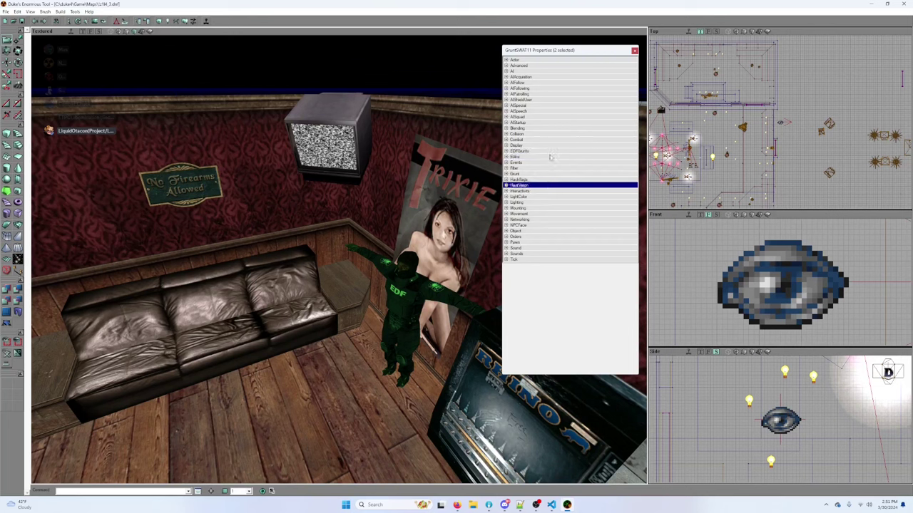
pyautogui.press('Up')
pyautogui.press('Up')
pyautogui.press('Up')
pyautogui.press('Up')
pyautogui.press('Up')
pyautogui.press('Up')
pyautogui.press('Up')
pyautogui.press('Up')
pyautogui.press('Up')
pyautogui.press('Up')
pyautogui.press('Up')
pyautogui.press('Up')
pyautogui.press('Up')
pyautogui.press('Up')
pyautogui.press('Up')
pyautogui.press('Down')
pyautogui.press('Down')
pyautogui.press('Down')
pyautogui.press('Down')
pyautogui.press('Down')
pyautogui.press('Right')
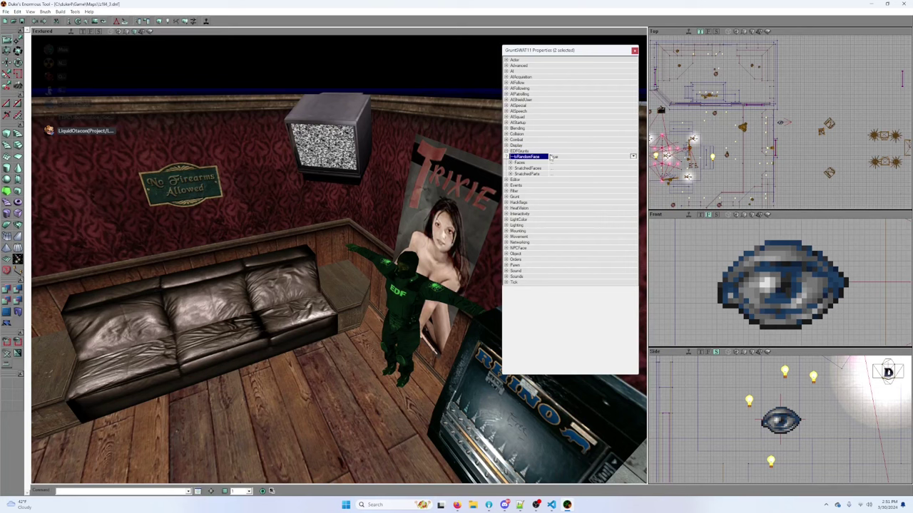
pyautogui.press('Left')
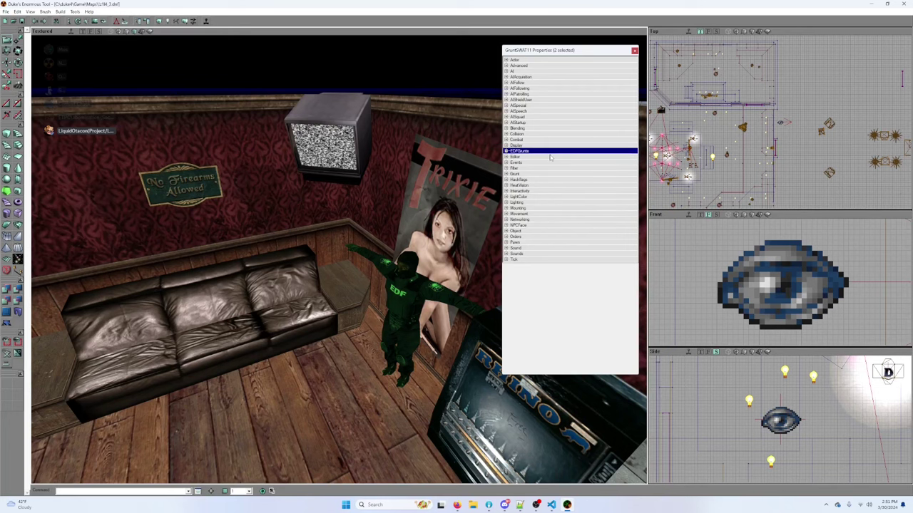
# Step: Playtest the map with the default first-time configuration, make the game full screen and walk through the entrance room
pyautogui.click(205, 21)
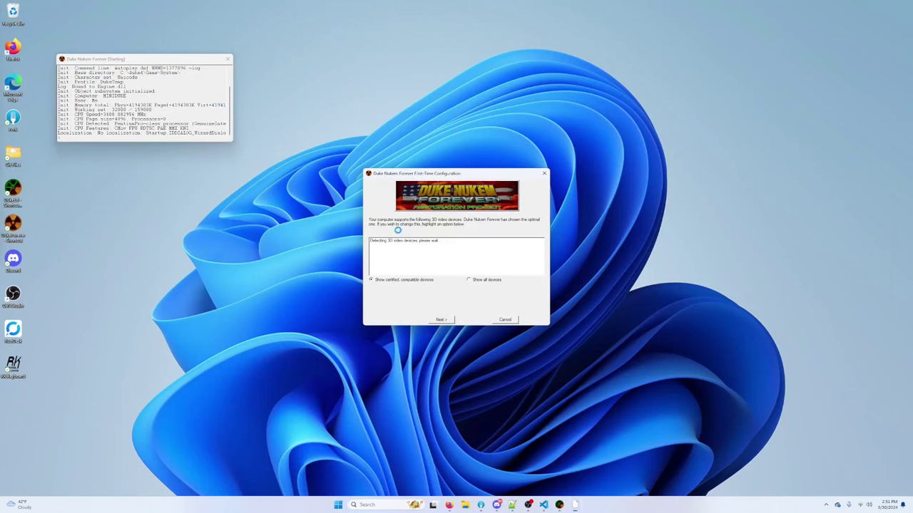
pyautogui.click(437, 319)
pyautogui.click(438, 318)
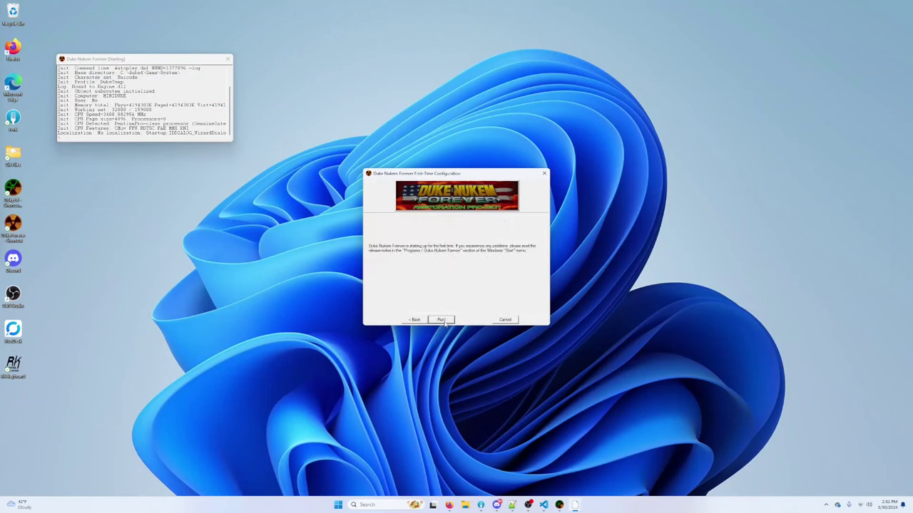
pyautogui.click(439, 318)
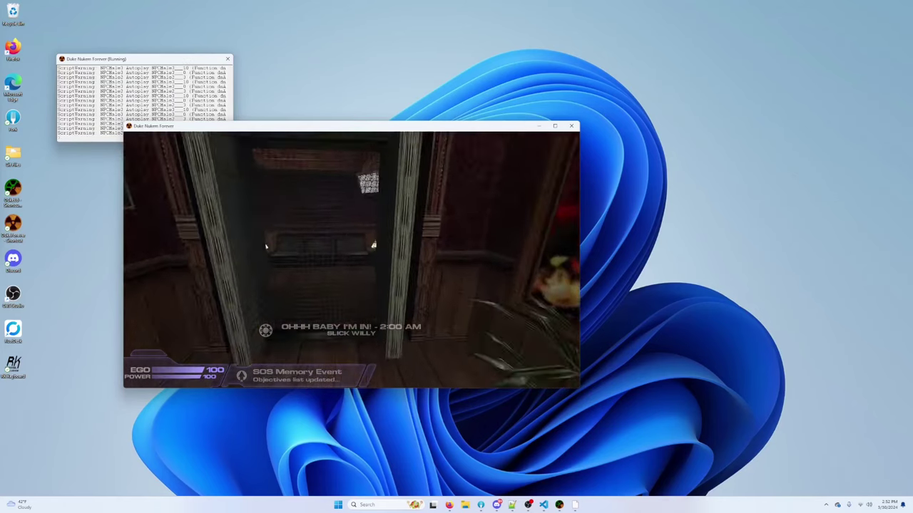
pyautogui.hotkey('alt', 'Return')
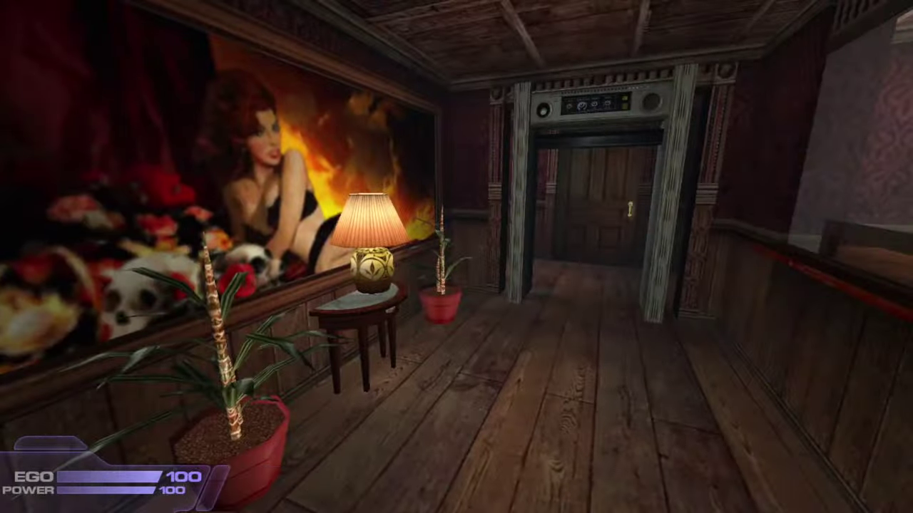
pyautogui.press('w')
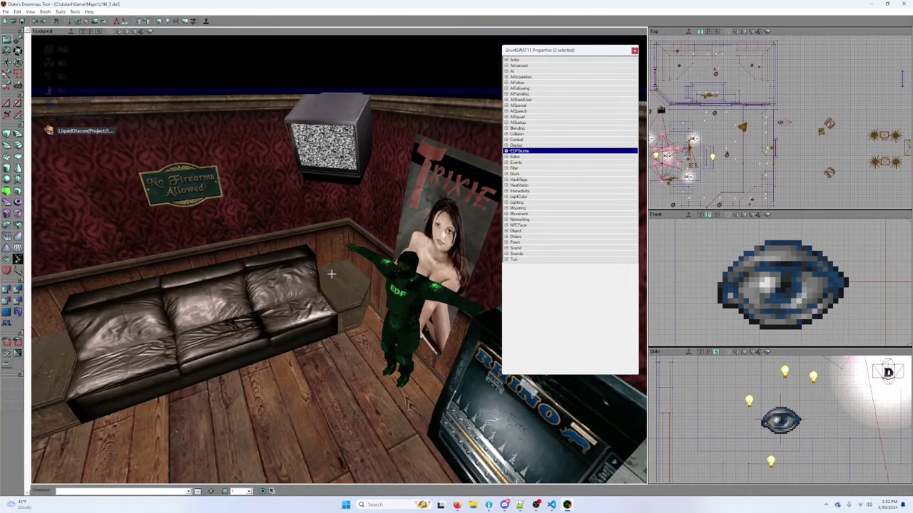
# Step: Return to the level editor and check the SearchableItems entry in the soldiers' Pawn properties
pyautogui.moveTo(304, 280)
pyautogui.mouseDown()
pyautogui.moveTo(304, 335)
pyautogui.moveTo(303, 281)
pyautogui.mouseUp()
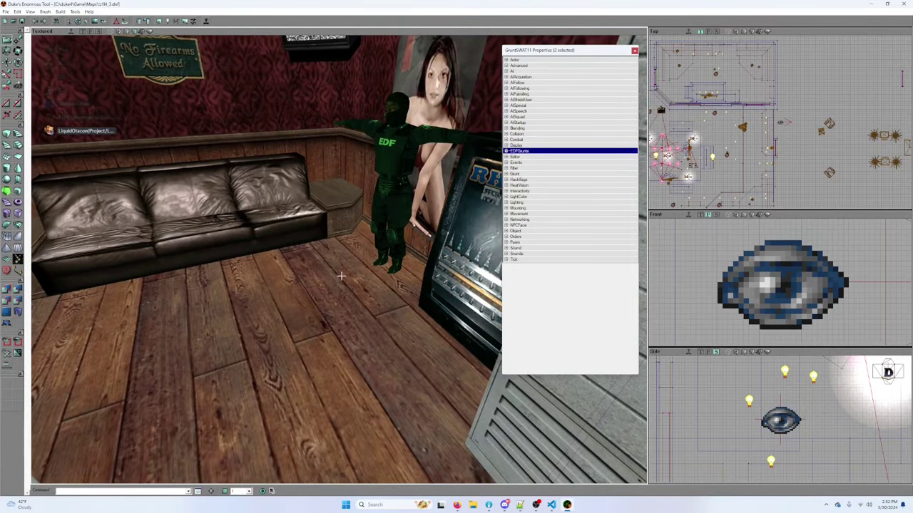
pyautogui.click(506, 243)
pyautogui.scroll(-6, 512, 275)
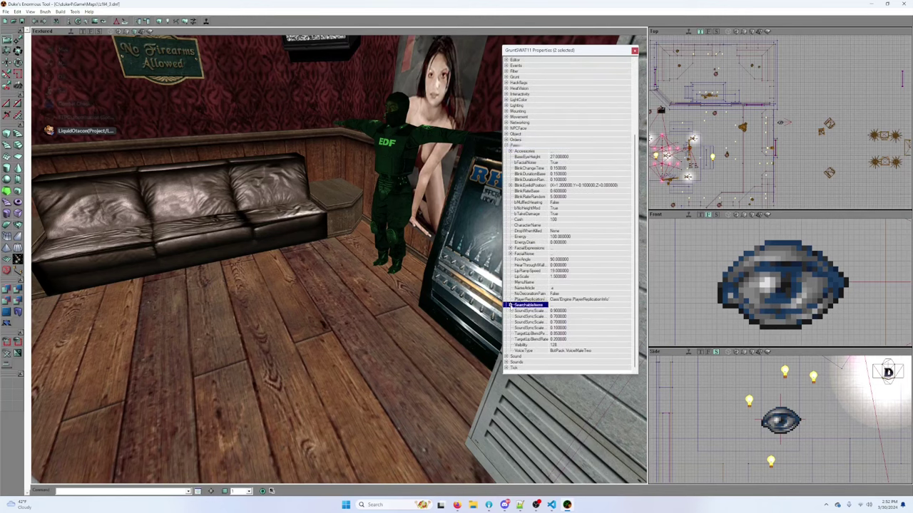
pyautogui.click(520, 305)
# Step: Examine the metal-framed doorway between the entrance room and the sofa lounge, ending on the EDF soldier
pyautogui.moveTo(338, 260); pyautogui.dragTo(299, 343)
pyautogui.moveTo(300, 342); pyautogui.dragTo(306, 300, button='right')
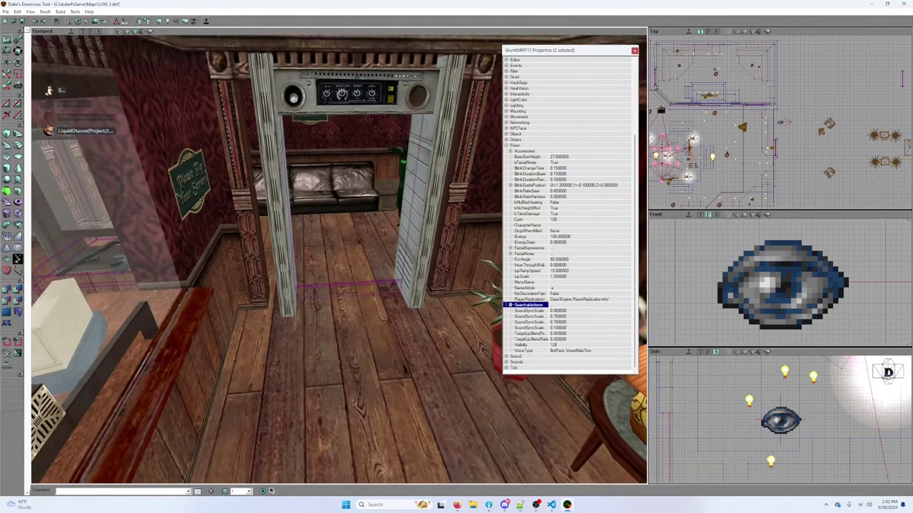
pyautogui.moveTo(307, 300); pyautogui.dragTo(296, 275)
pyautogui.press('Up')
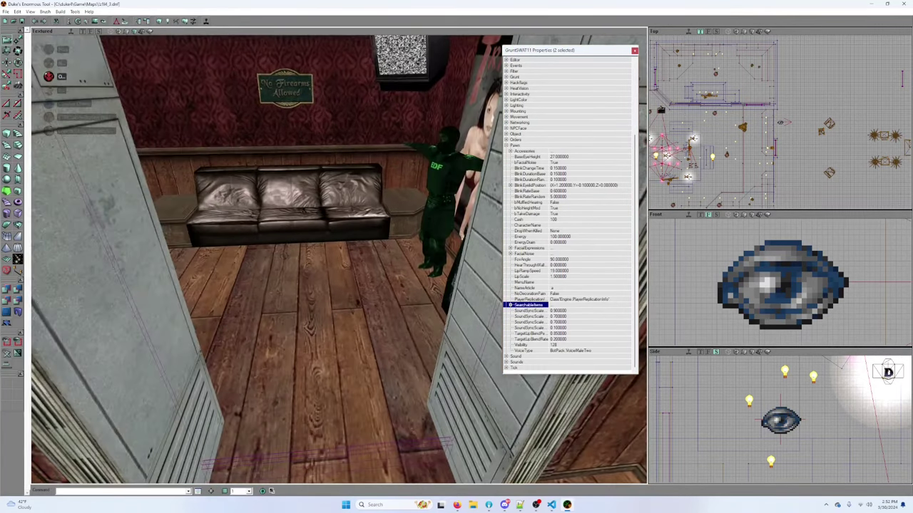
pyautogui.moveTo(428, 253); pyautogui.dragTo(371, 317)
pyautogui.moveTo(338, 260); pyautogui.dragTo(350, 242, button='right')
pyautogui.moveTo(349, 243); pyautogui.dragTo(399, 171)
pyautogui.moveTo(399, 314); pyautogui.dragTo(457, 256)
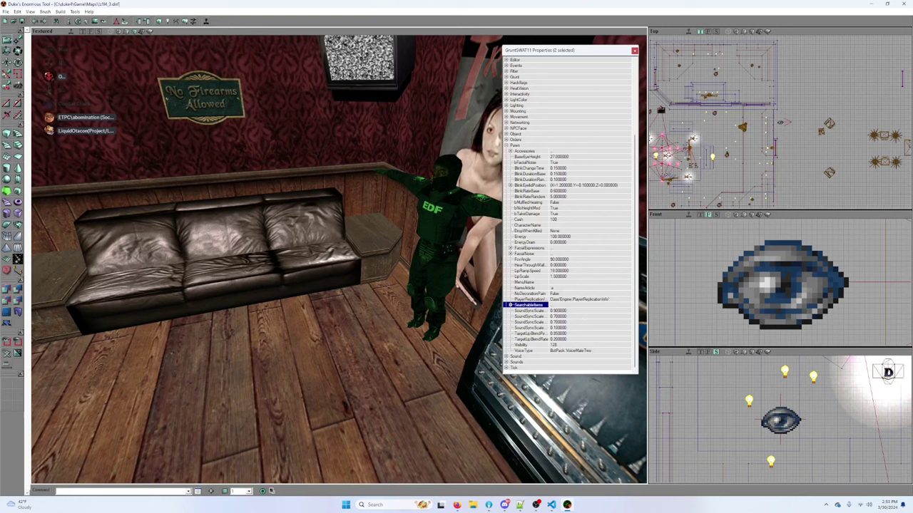
# Step: Check the soldiers' Accessories slots, collapse the Pawn category and recheck the EDFGrunts category
pyautogui.click(509, 151)
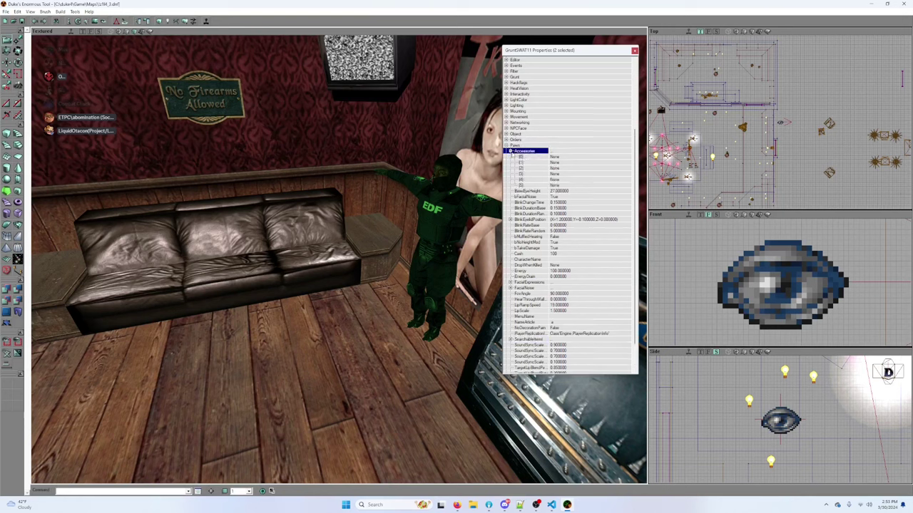
pyautogui.click(510, 152)
pyautogui.click(506, 145)
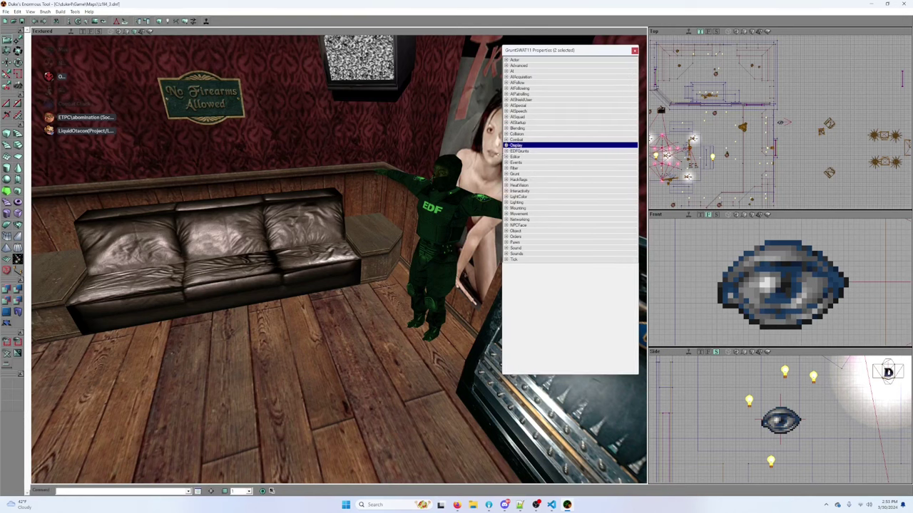
pyautogui.click(510, 151)
pyautogui.click(506, 151)
pyautogui.click(506, 152)
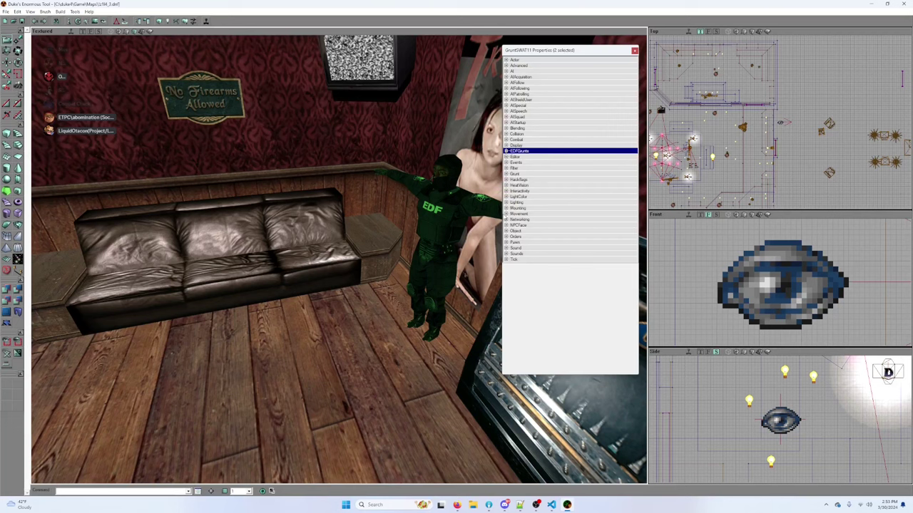
# Step: Reopen the Pawn category to recheck SearchableItems, and collapse it again
pyautogui.click(505, 242)
pyautogui.click(506, 243)
pyautogui.scroll(-6, 625, 251)
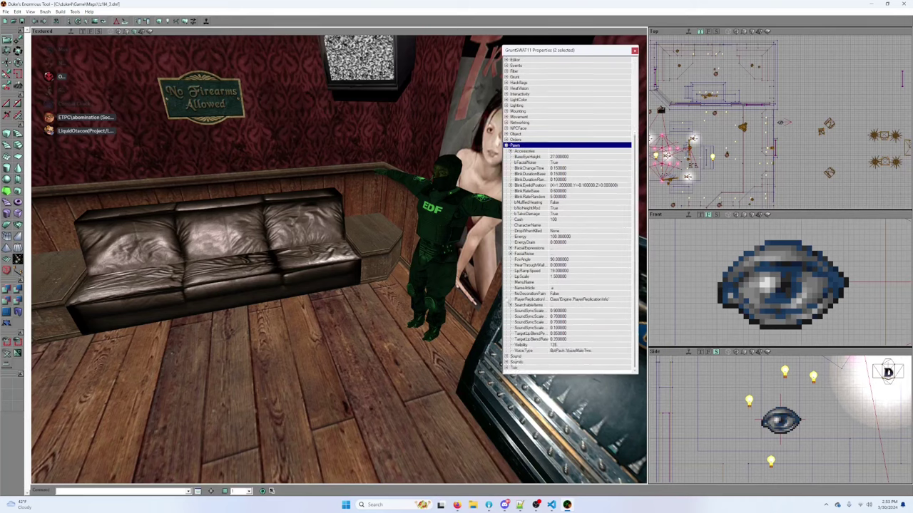
pyautogui.click(511, 305)
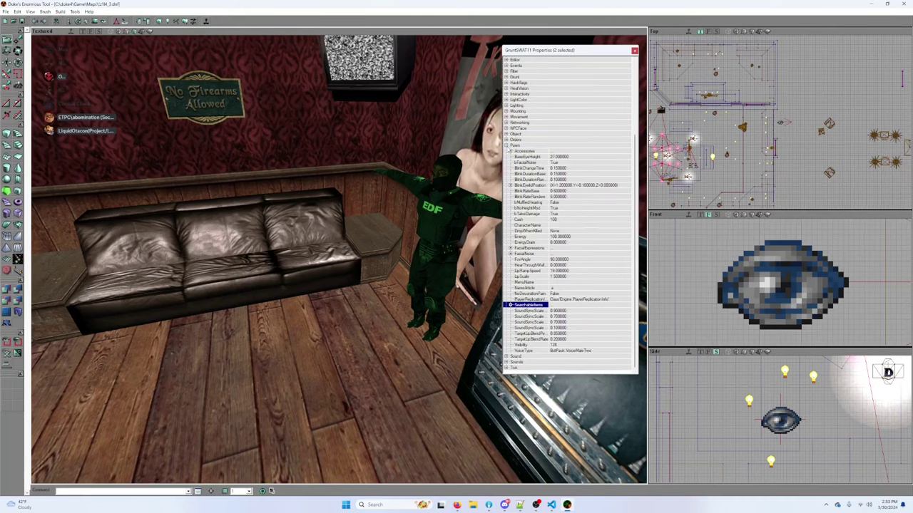
pyautogui.doubleClick(509, 146)
# Step: Go through the soldiers' AI categories one by one, from AI and AIAcquisition to AIPatrolling, AIShieldUser and AISpecial
pyautogui.click(506, 70)
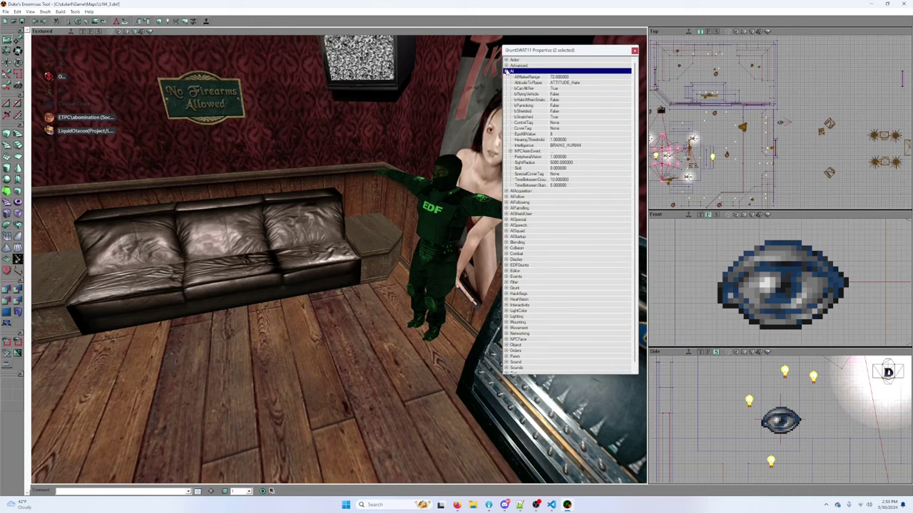
pyautogui.click(506, 71)
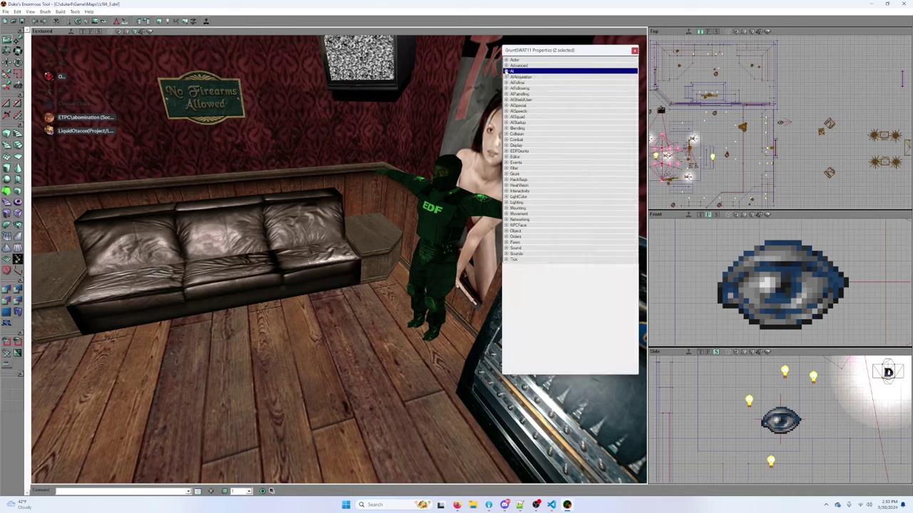
pyautogui.click(506, 78)
pyautogui.click(506, 78)
pyautogui.click(506, 83)
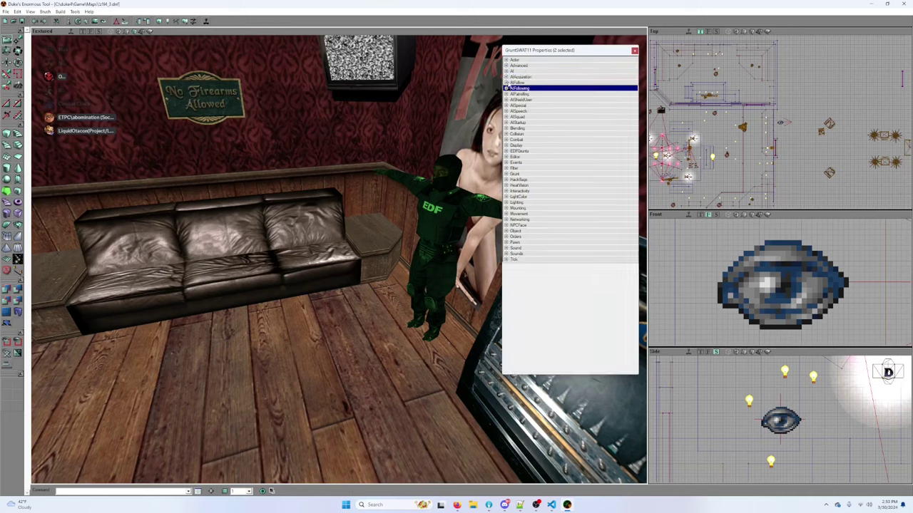
pyautogui.click(506, 82)
pyautogui.click(506, 83)
pyautogui.click(507, 88)
pyautogui.click(506, 94)
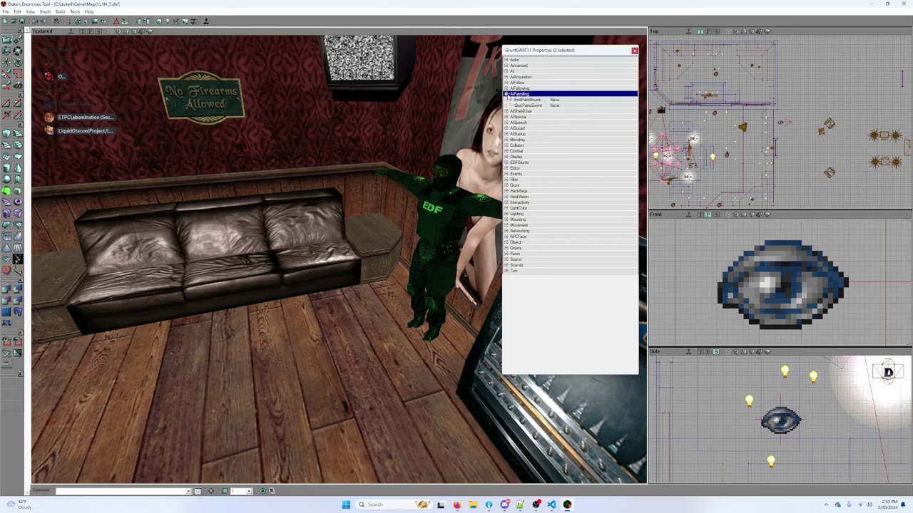
pyautogui.click(507, 94)
pyautogui.click(506, 100)
pyautogui.click(506, 100)
pyautogui.click(506, 106)
pyautogui.click(506, 105)
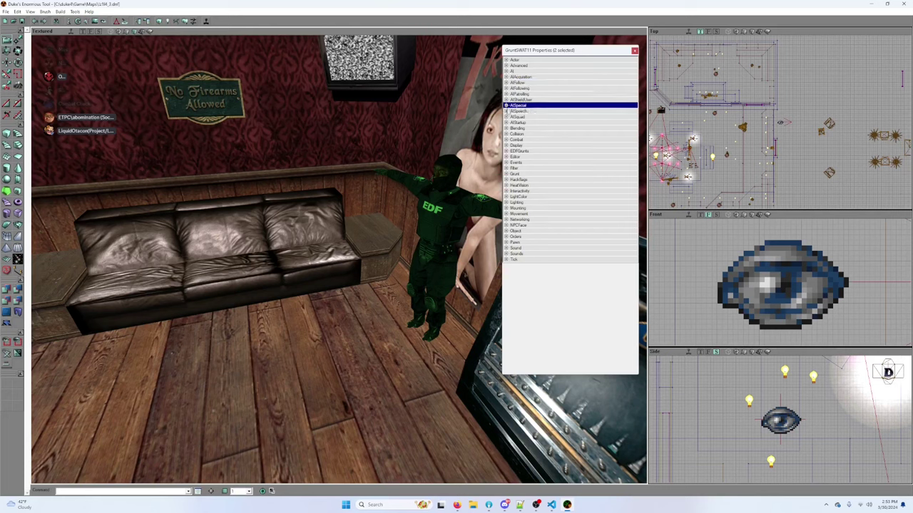
# Step: Set the soldiers' bIdleChatter option in the AISpeech category to False
pyautogui.click(506, 112)
pyautogui.click(506, 111)
pyautogui.click(506, 112)
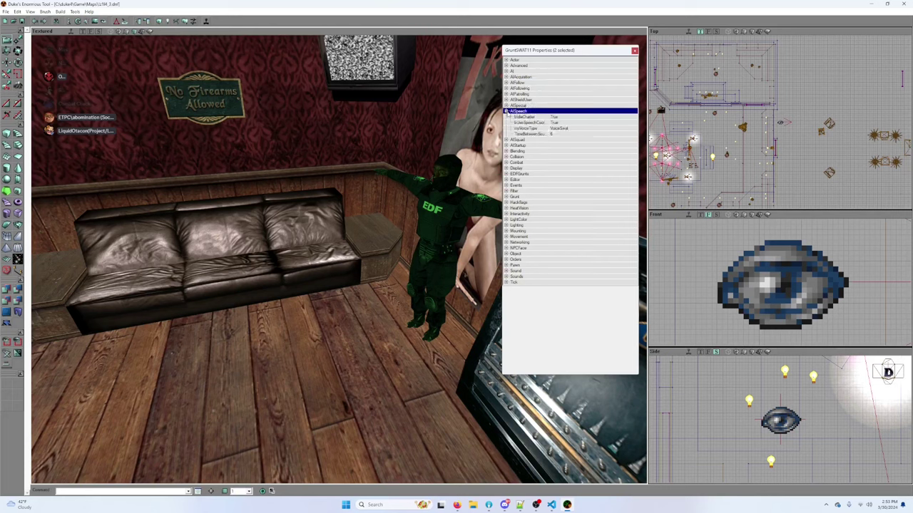
pyautogui.click(581, 117)
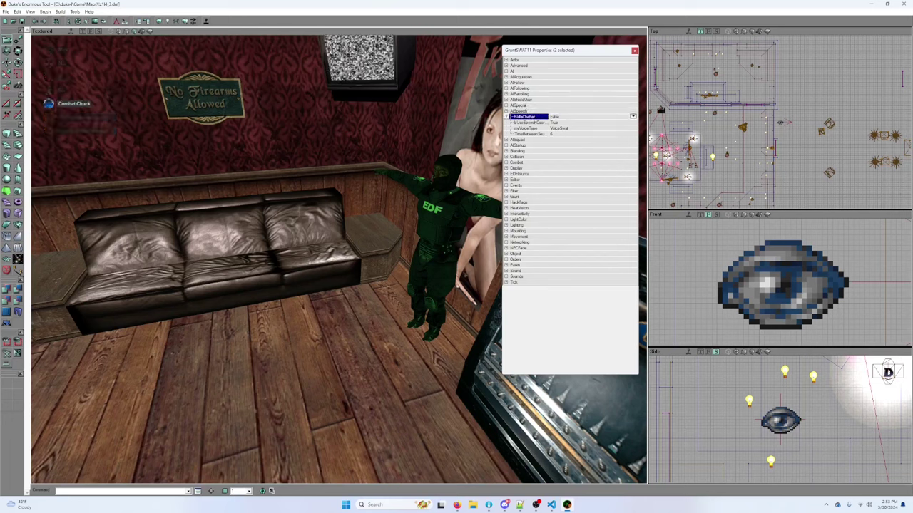
pyautogui.click(506, 111)
# Step: Check the soldiers' AISquad category and review the AIStartup properties down to WeaponInfo
pyautogui.click(506, 117)
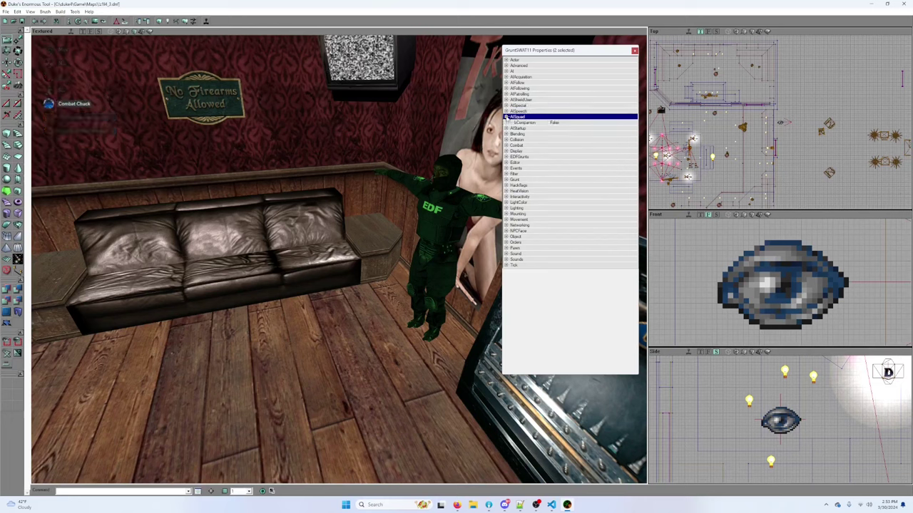
pyautogui.click(506, 117)
pyautogui.click(506, 122)
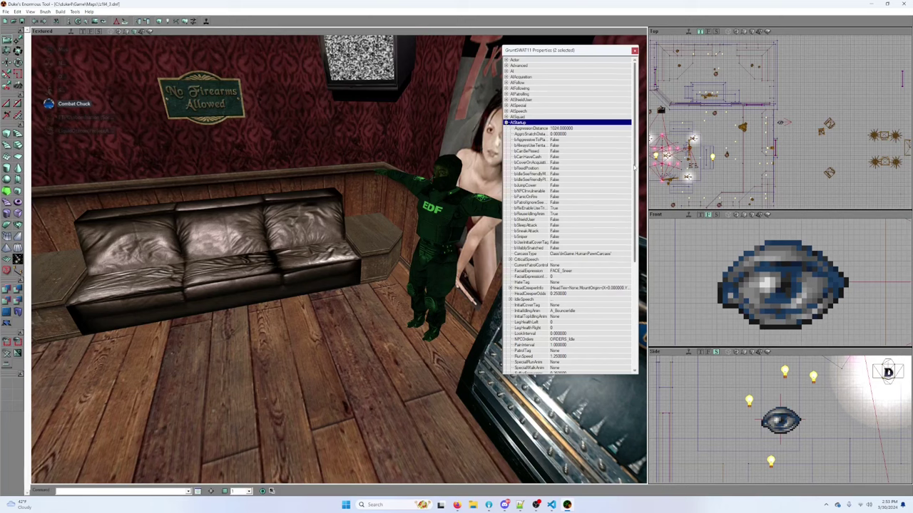
pyautogui.scroll(-5, 629, 200)
pyautogui.scroll(1, 631, 221)
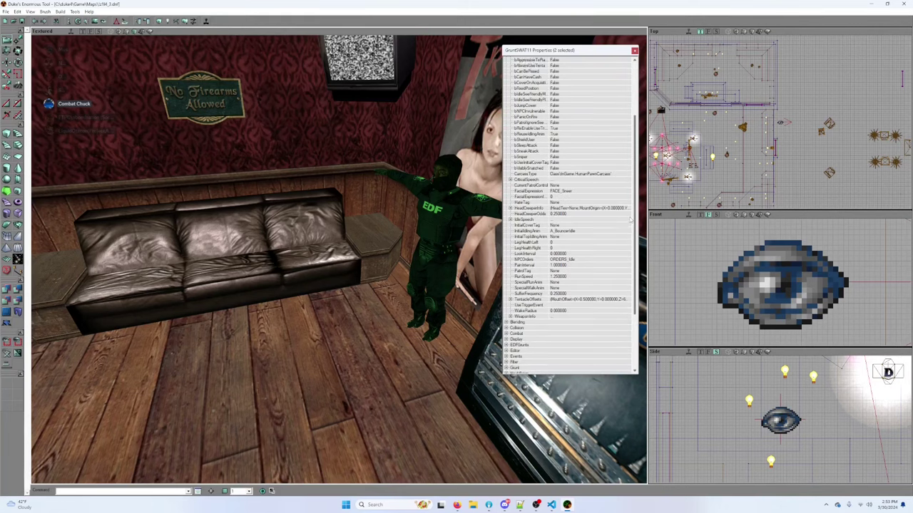
# Step: Set both ammo counts of WeaponInfo entry 2 and the primary ammo count of entry 1 to 0
pyautogui.click(507, 316)
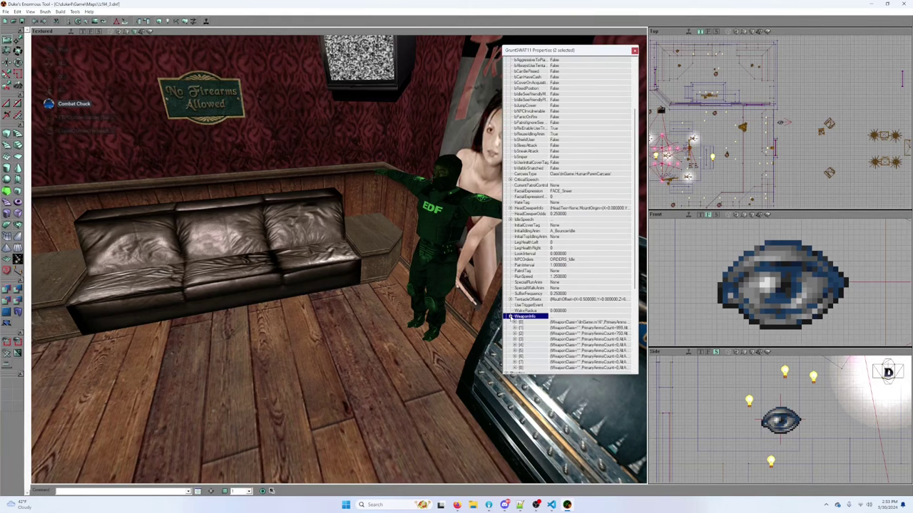
pyautogui.click(531, 327)
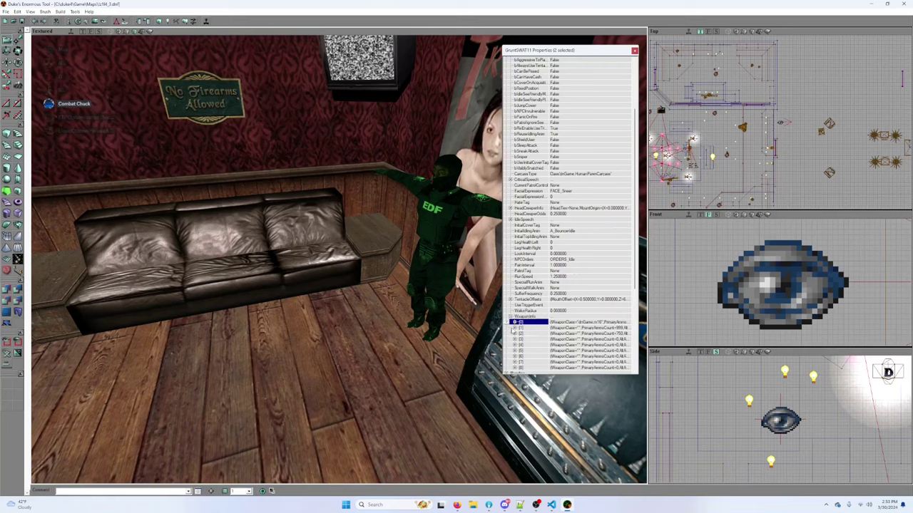
pyautogui.click(514, 328)
pyautogui.click(515, 351)
pyautogui.click(567, 356)
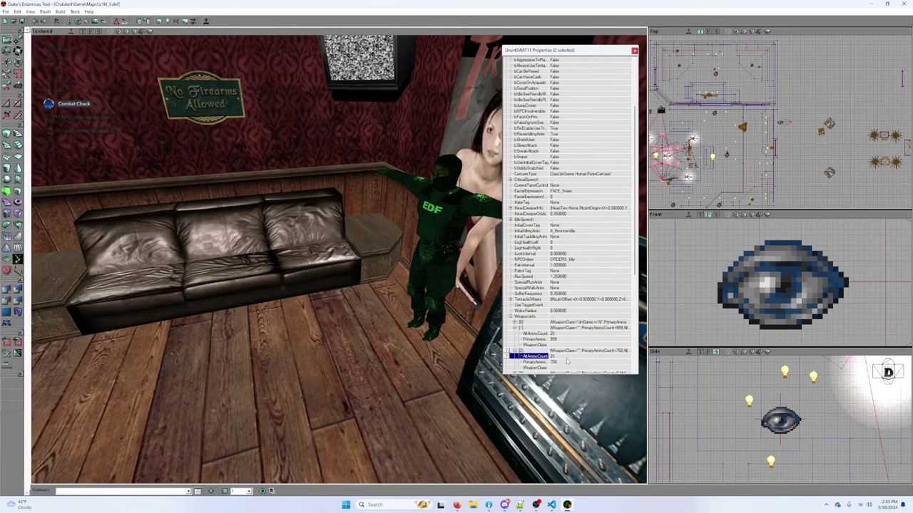
pyautogui.write('0')
pyautogui.click(562, 362)
pyautogui.write('0')
pyautogui.click(568, 344)
pyautogui.write('0')
pyautogui.press('Return')
# Step: Collapse WeaponInfo entries 1 and 2 and expand entry 0 to check its weapon class and ammo counts
pyautogui.click(515, 327)
pyautogui.click(514, 328)
pyautogui.click(515, 328)
pyautogui.click(515, 328)
pyautogui.click(515, 334)
pyautogui.click(515, 322)
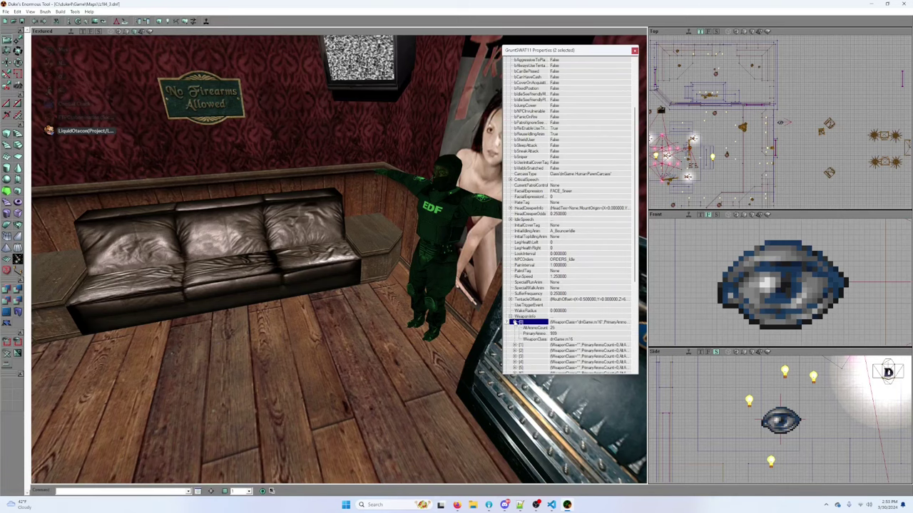
# Step: Set both ammo counts of the soldiers' WeaponInfo entry 0 to 0 and clear its weapon class
pyautogui.click(578, 328)
pyautogui.write('0')
pyautogui.click(578, 333)
pyautogui.write('0')
pyautogui.click(580, 339)
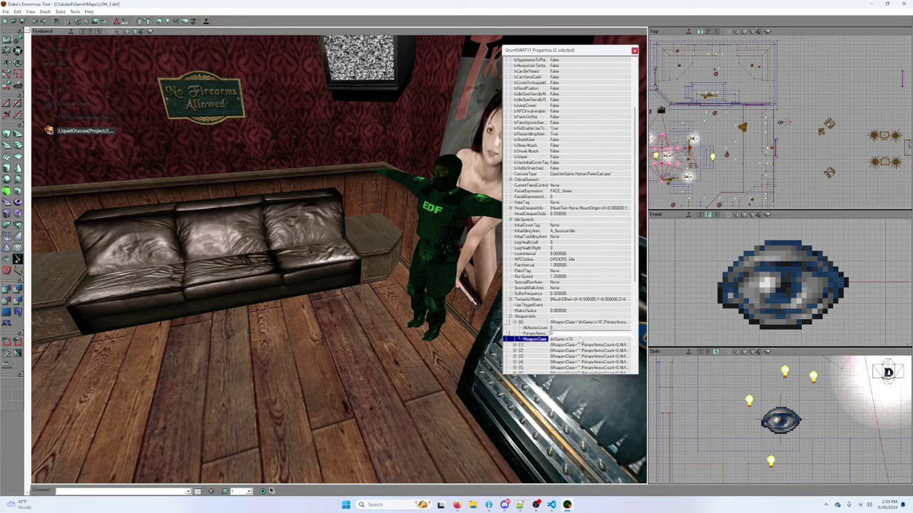
pyautogui.press('Delete')
pyautogui.press('Return')
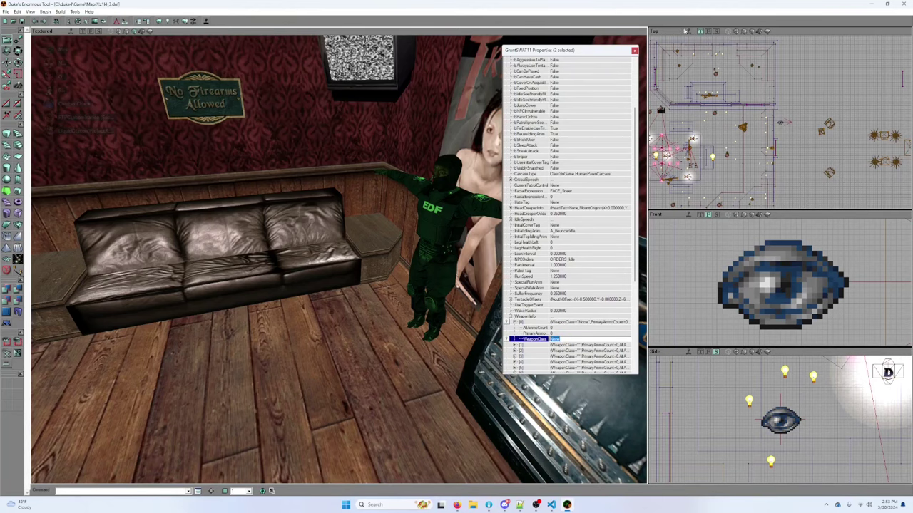
pyautogui.click(635, 51)
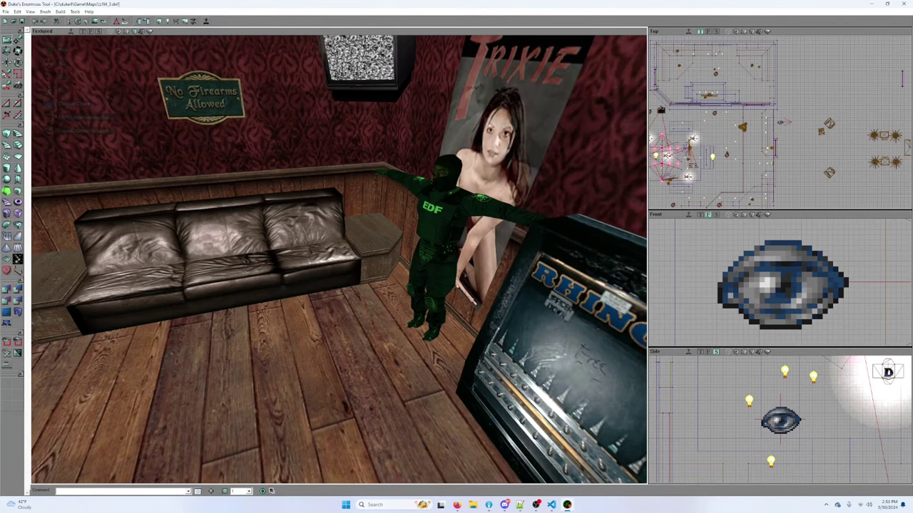
# Step: Save the map under the new file name !e1c4_3_LO in the Maps folder
pyautogui.moveTo(442, 122)
pyautogui.mouseDown()
pyautogui.moveTo(442, 185)
pyautogui.moveTo(442, 122)
pyautogui.mouseUp()
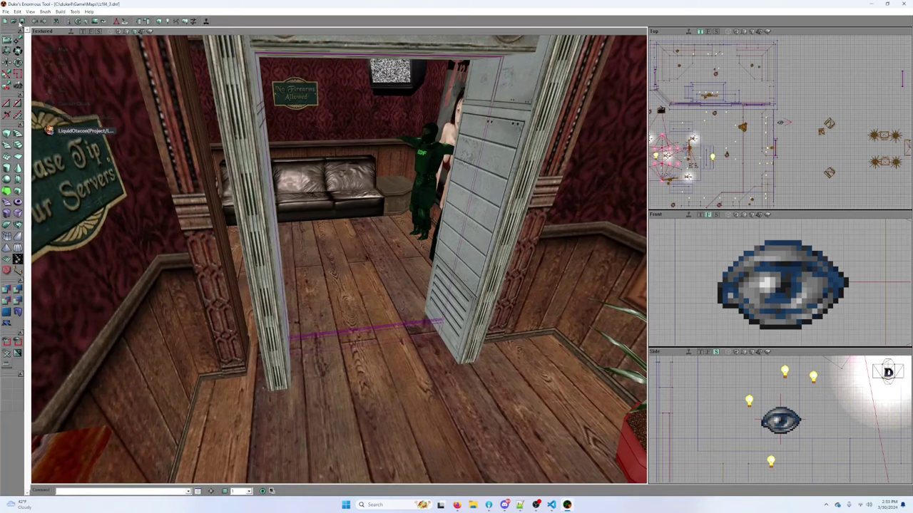
pyautogui.click(6, 12)
pyautogui.click(20, 47)
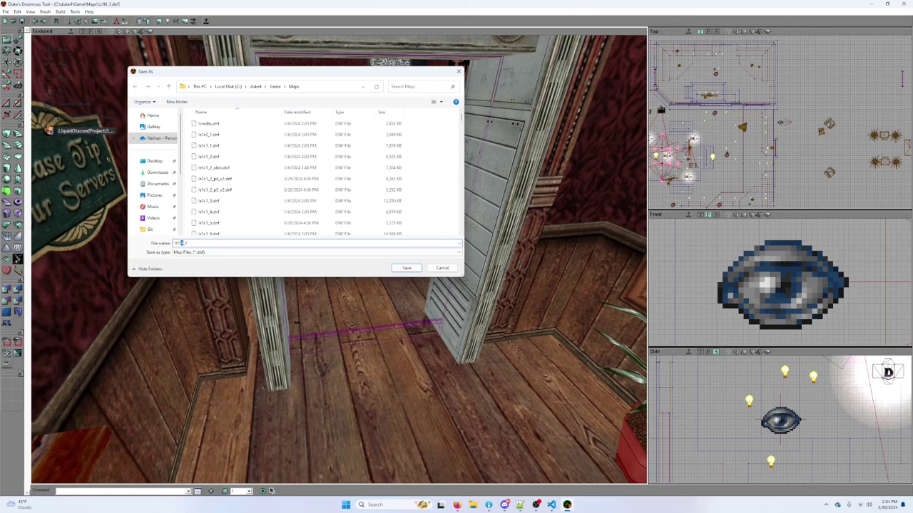
pyautogui.write('c1')
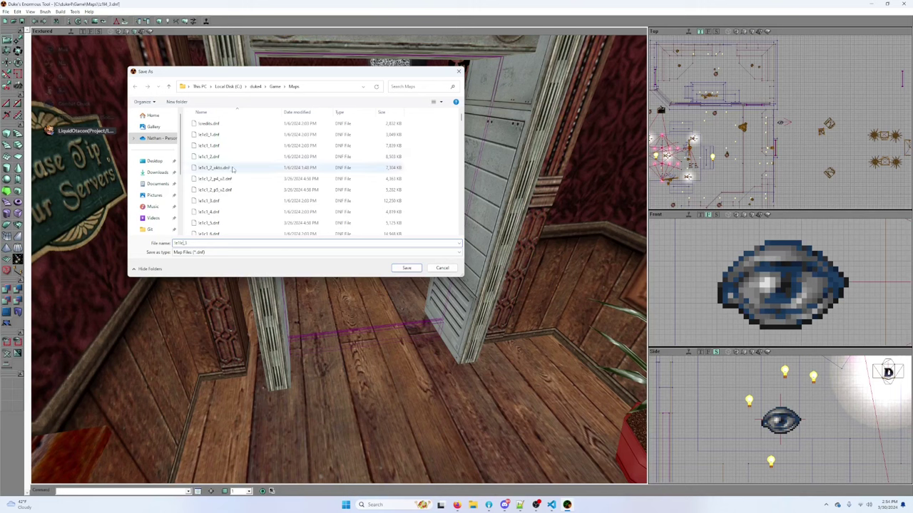
pyautogui.scroll(-4, 229, 204)
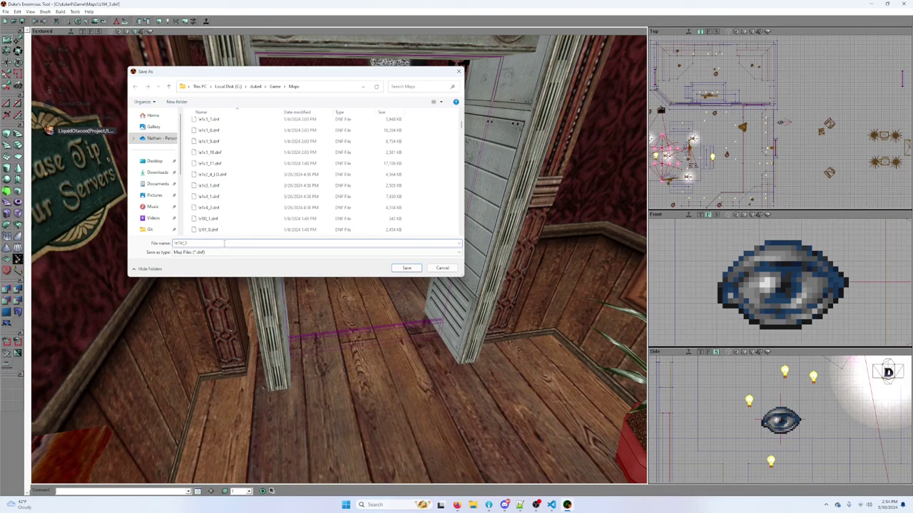
pyautogui.press('BackSpace')
pyautogui.write('4')
pyautogui.write('O')
pyautogui.click(181, 243)
pyautogui.press('BackSpace')
pyautogui.press('Return')
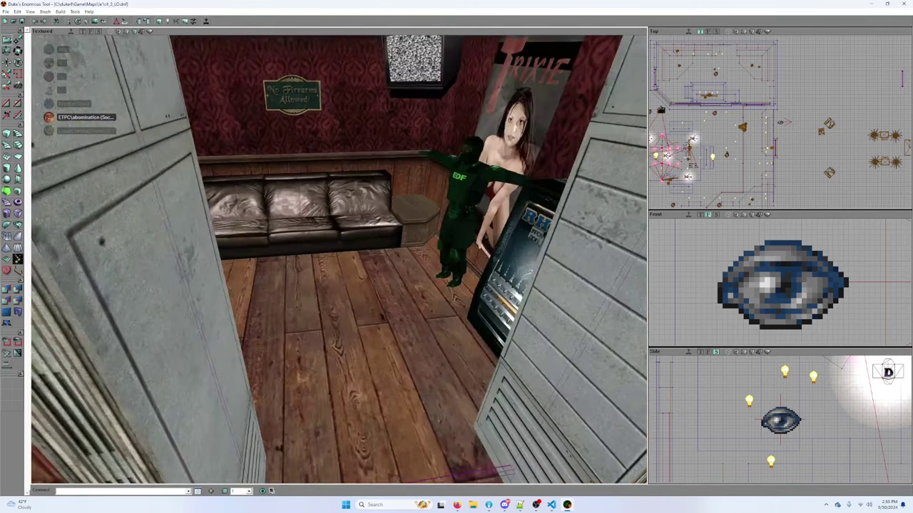
# Step: Launch the map in the game with the default video configuration and walk in to check the EDF soldiers
pyautogui.moveTo(254, 218); pyautogui.dragTo(254, 285)
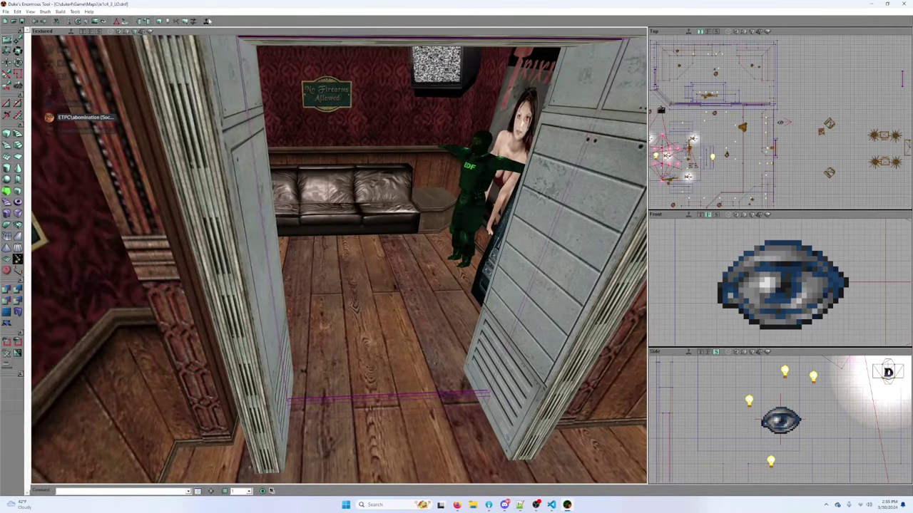
pyautogui.click(207, 21)
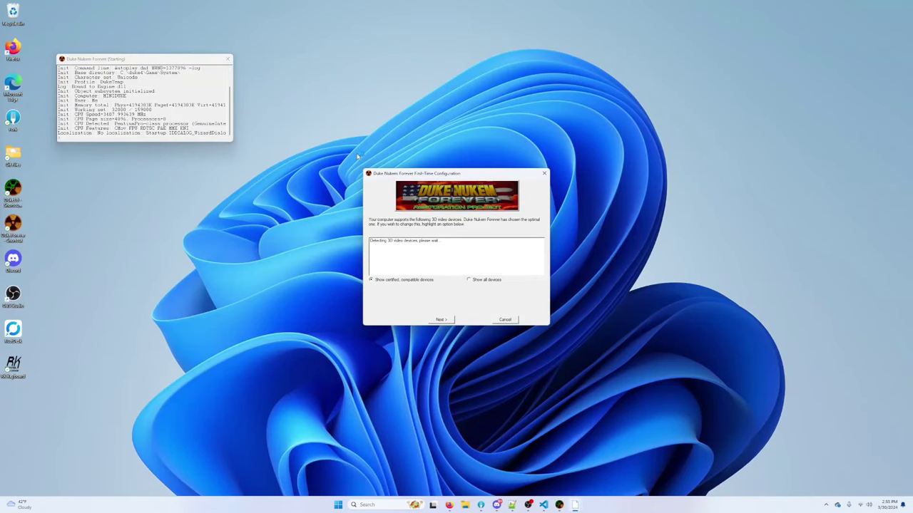
pyautogui.click(442, 320)
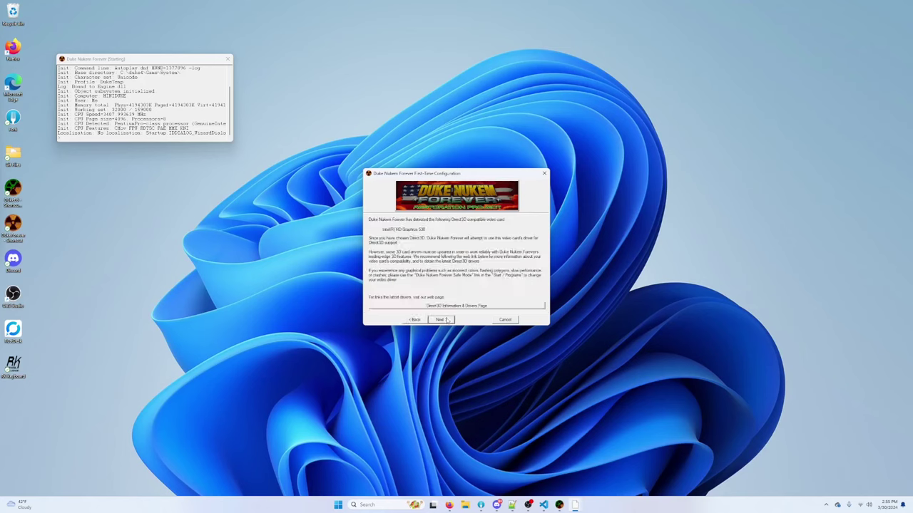
pyautogui.click(443, 320)
pyautogui.click(444, 319)
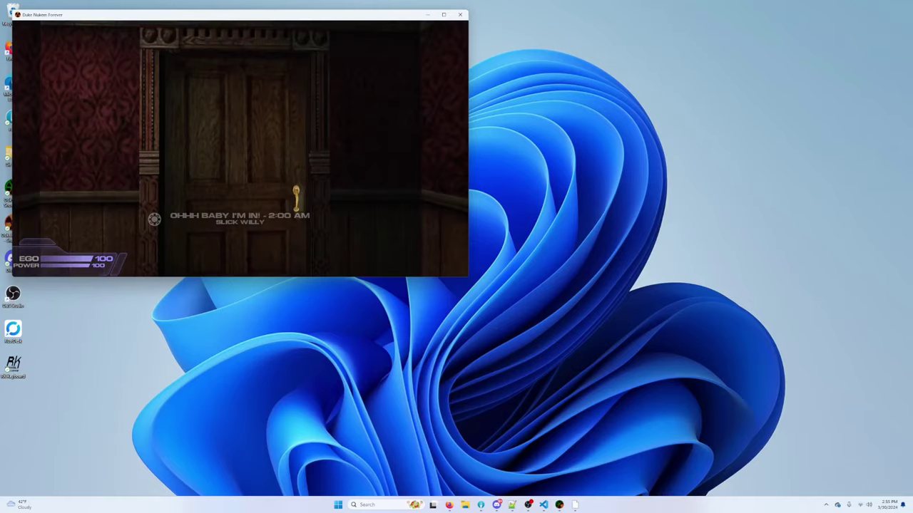
pyautogui.press('w')
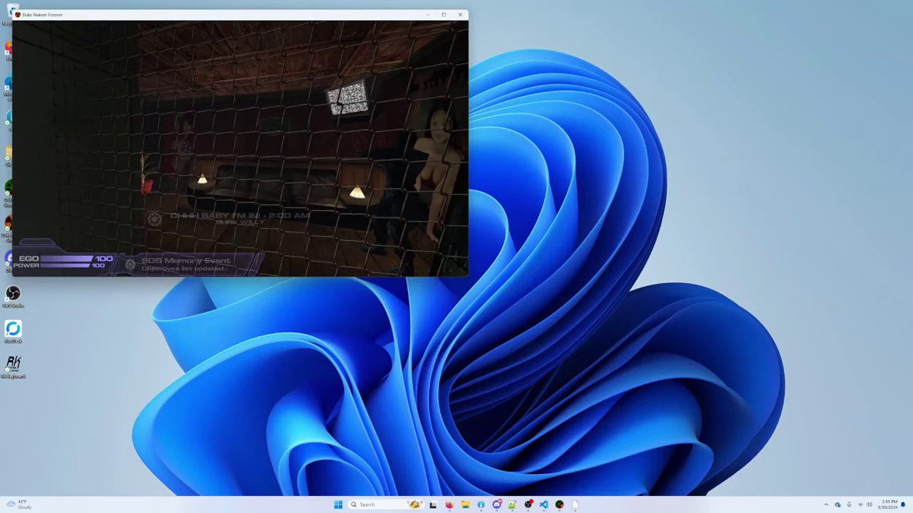
pyautogui.press('w')
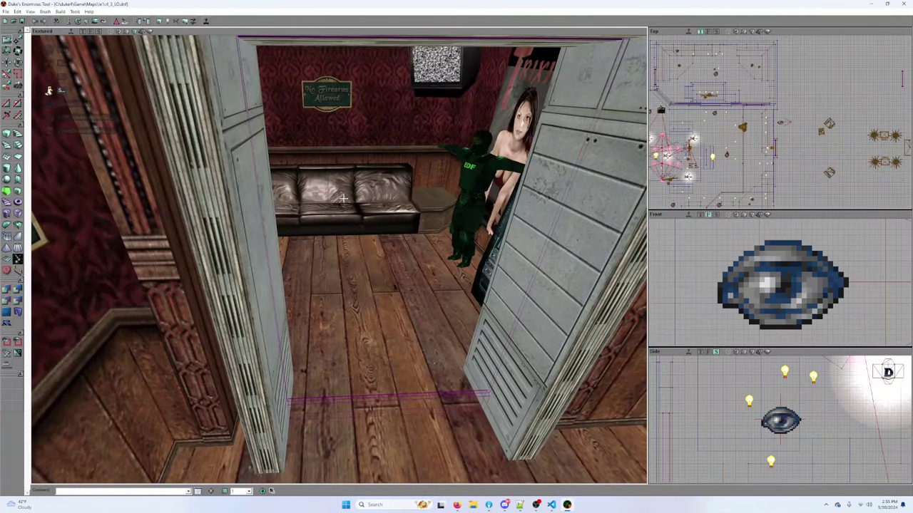
# Step: Examine the Events properties of the hallway trigger and of the male NPC by the bar steps
pyautogui.moveTo(335, 203); pyautogui.dragTo(128, 271)
pyautogui.moveTo(285, 307); pyautogui.dragTo(332, 280)
pyautogui.moveTo(303, 375); pyautogui.dragTo(242, 236)
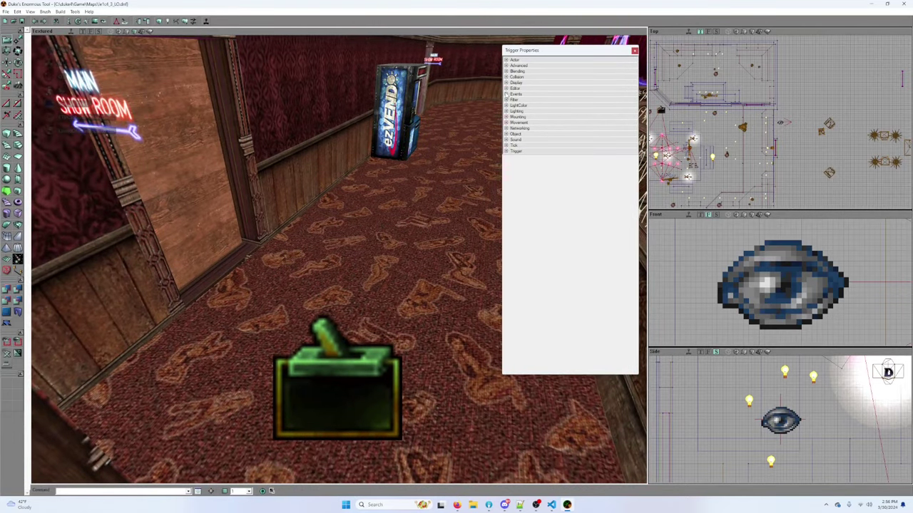
pyautogui.moveTo(339, 260); pyautogui.dragTo(399, 128)
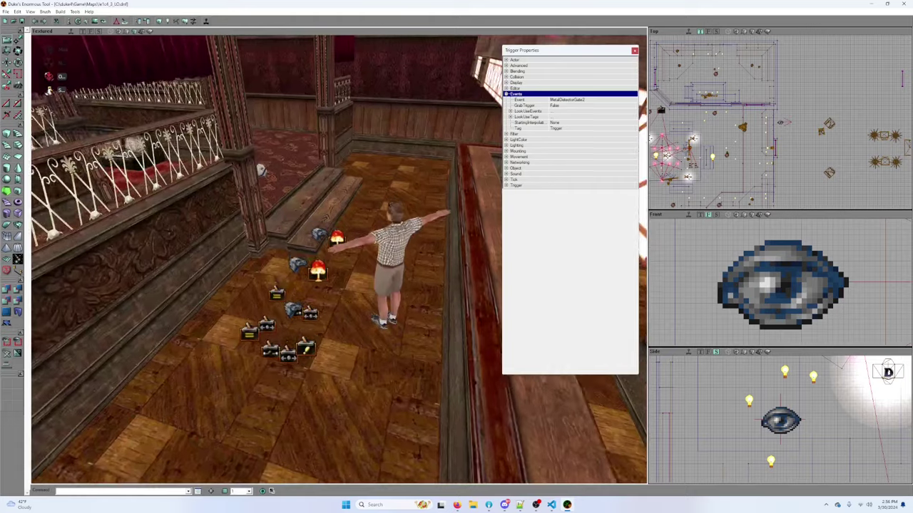
pyautogui.click(404, 275)
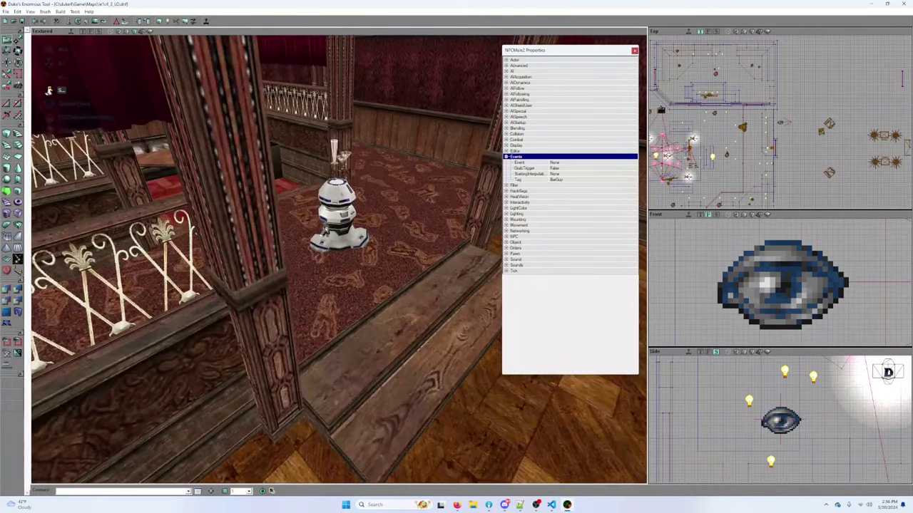
pyautogui.moveTo(339, 260)
pyautogui.mouseDown()
pyautogui.moveTo(335, 236)
pyautogui.moveTo(271, 207)
pyautogui.moveTo(335, 193)
pyautogui.moveTo(442, 192)
pyautogui.moveTo(228, 221)
pyautogui.moveTo(214, 271)
pyautogui.moveTo(339, 299)
pyautogui.moveTo(428, 235)
pyautogui.moveTo(378, 200)
pyautogui.moveTo(338, 214)
pyautogui.moveTo(338, 193)
pyautogui.mouseUp()
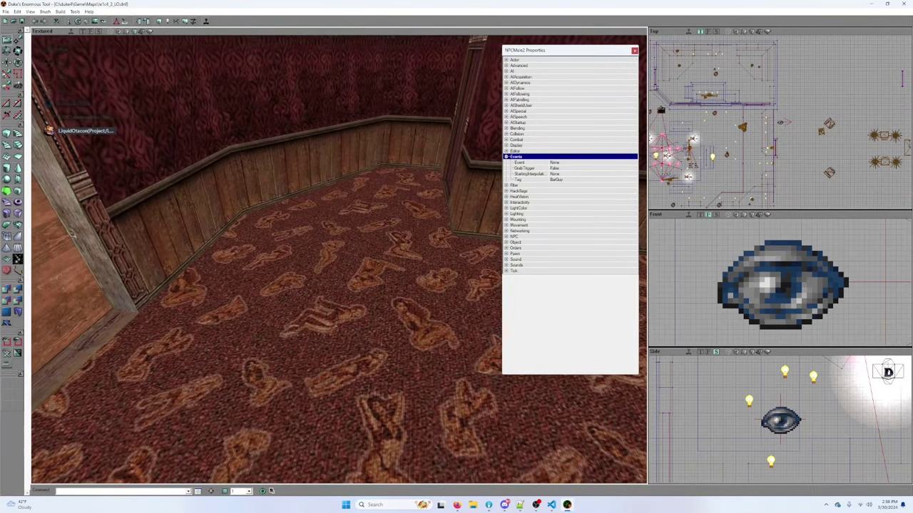
# Step: Select the female NPC behind the cash register counter and check her Events properties
pyautogui.hotkey('alt', 'Tab')
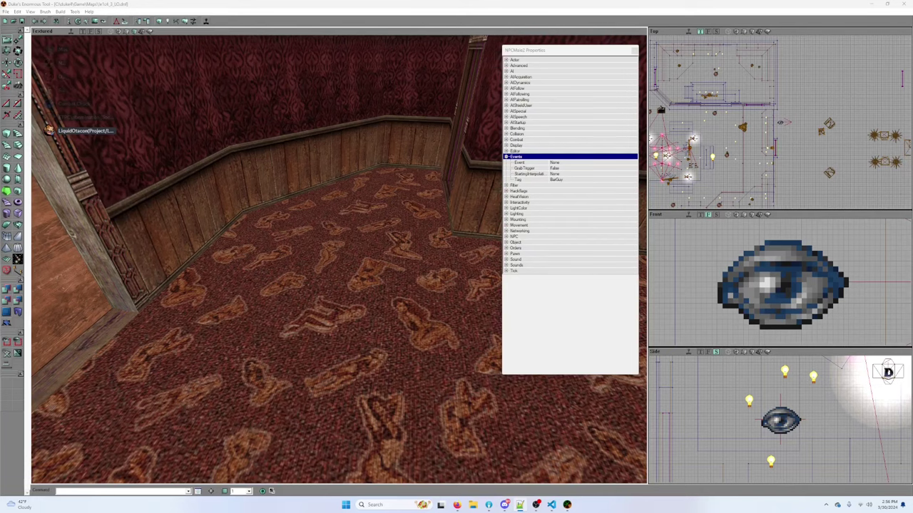
pyautogui.moveTo(216, 156); pyautogui.dragTo(178, 142, button='right')
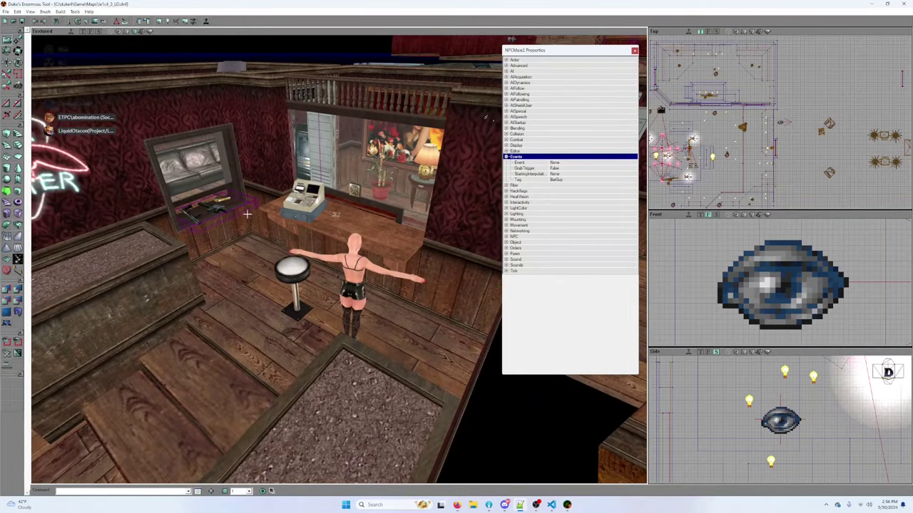
pyautogui.moveTo(246, 214)
pyautogui.mouseDown()
pyautogui.moveTo(247, 143)
pyautogui.moveTo(247, 171)
pyautogui.moveTo(285, 214)
pyautogui.moveTo(292, 200)
pyautogui.moveTo(342, 193)
pyautogui.moveTo(246, 271)
pyautogui.moveTo(247, 221)
pyautogui.mouseUp()
pyautogui.moveTo(246, 221); pyautogui.dragTo(246, 285, button='right')
pyautogui.click(308, 234)
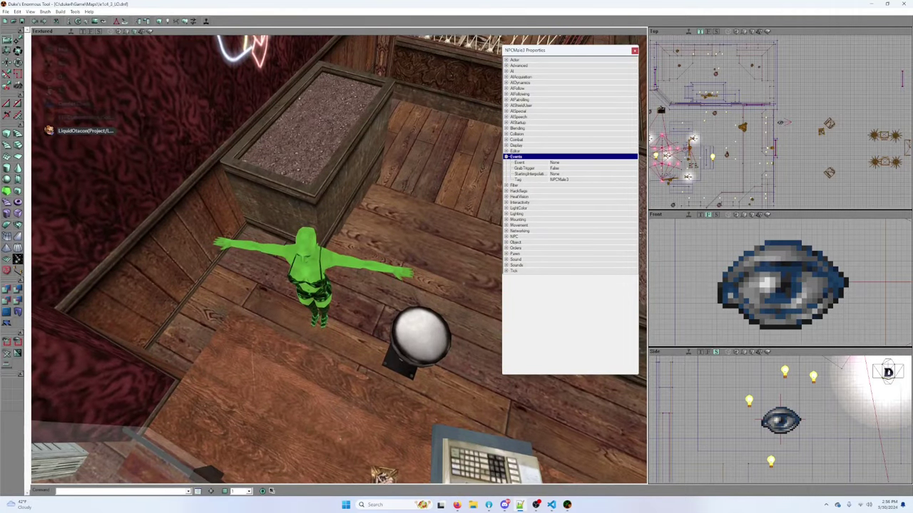
pyautogui.moveTo(308, 234); pyautogui.dragTo(308, 179, button='right')
pyautogui.moveTo(308, 178); pyautogui.dragTo(321, 207)
pyautogui.moveTo(325, 256); pyautogui.dragTo(325, 307)
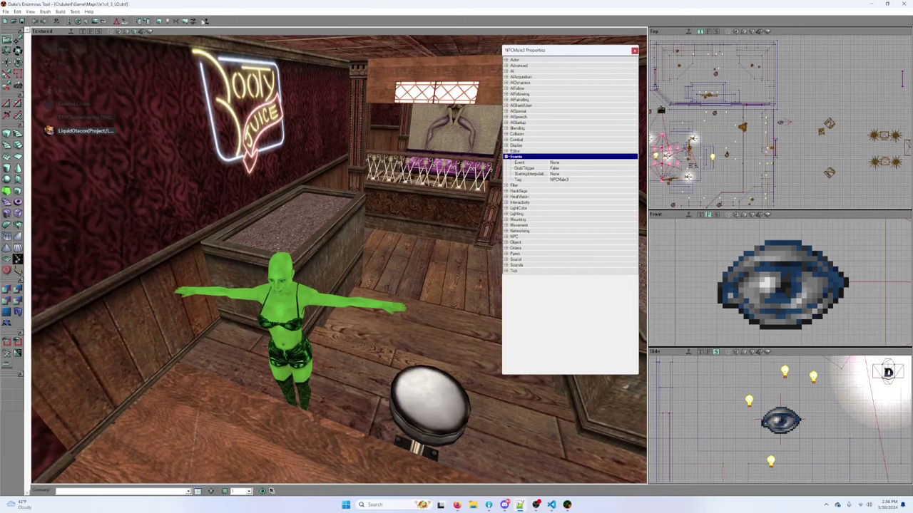
# Step: List only render actors in the Actor Classes browser and choose NPCStripper under Pawn, AIPawn, HumanNPC, NPC
pyautogui.click(67, 21)
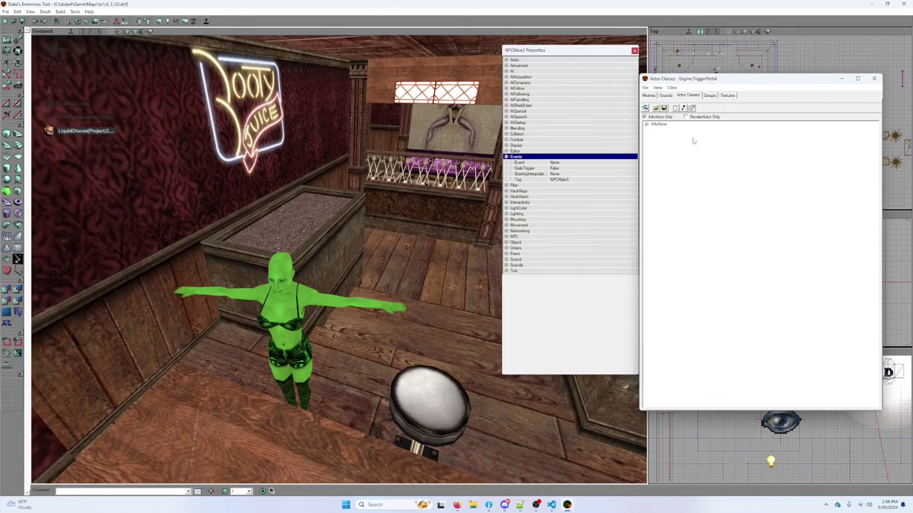
pyautogui.click(685, 118)
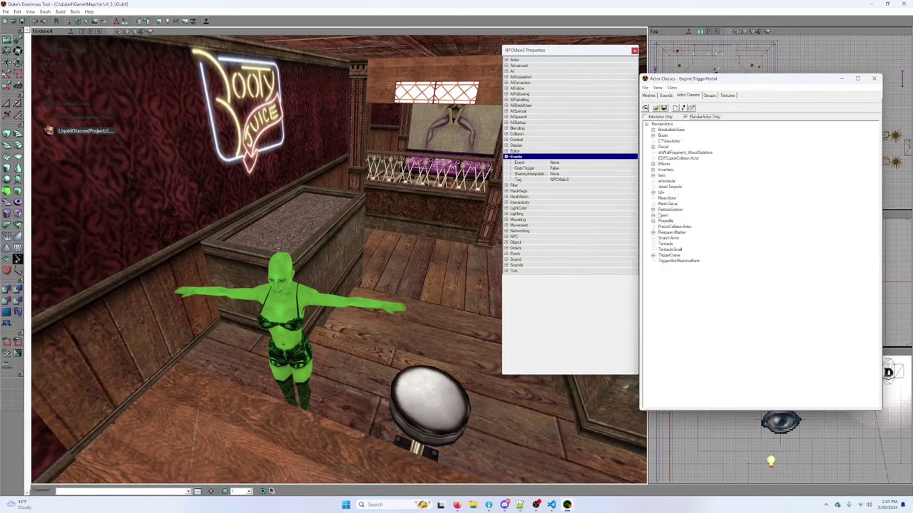
pyautogui.click(652, 216)
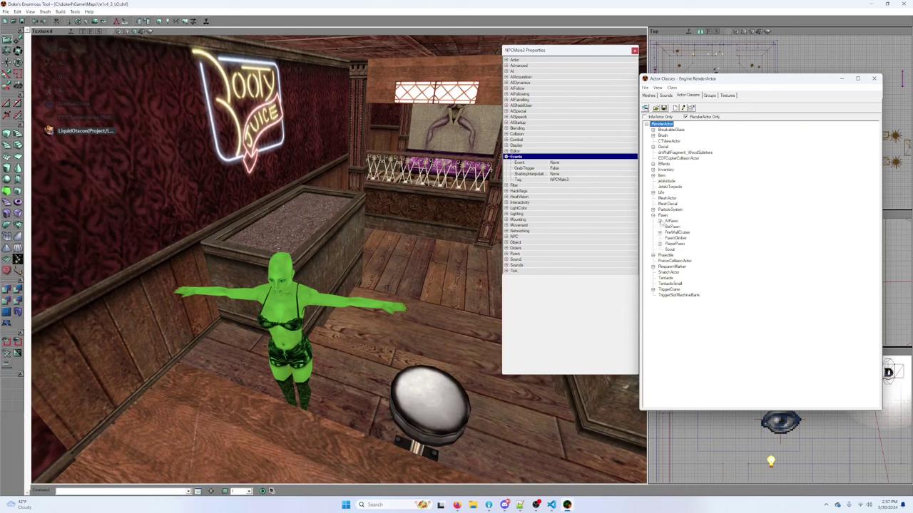
pyautogui.click(659, 221)
pyautogui.click(666, 263)
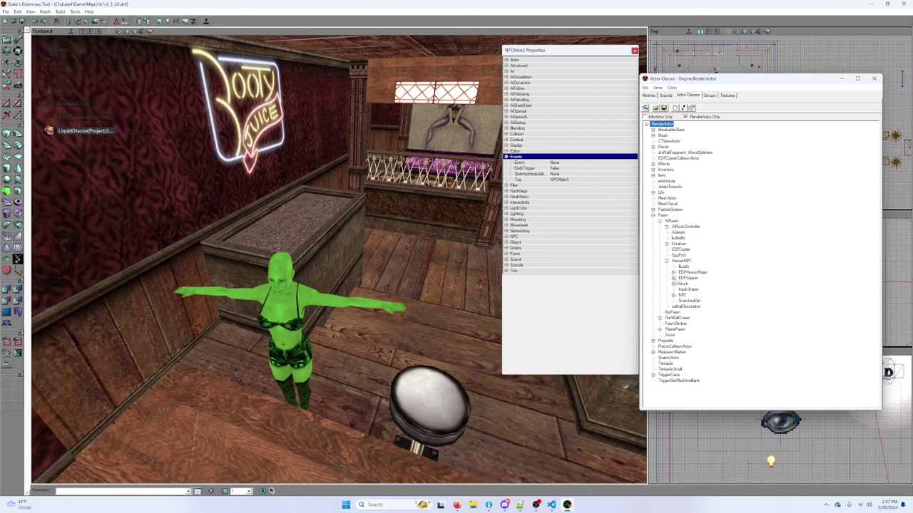
pyautogui.click(673, 295)
pyautogui.scroll(-2, 671, 306)
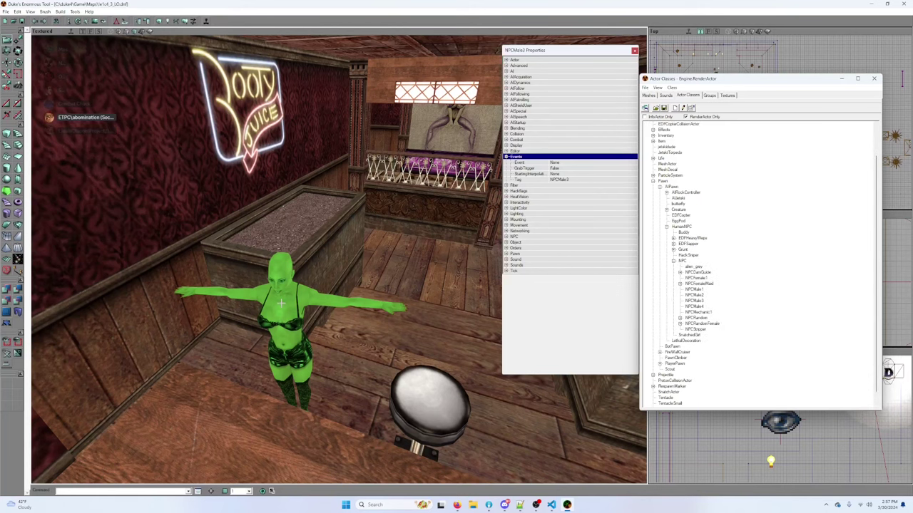
pyautogui.click(700, 329)
# Step: Add an NPCStripper actor on the floor beside the stool behind the cash register counter
pyautogui.moveTo(441, 262); pyautogui.dragTo(431, 294, button='right')
pyautogui.rightClick(430, 295)
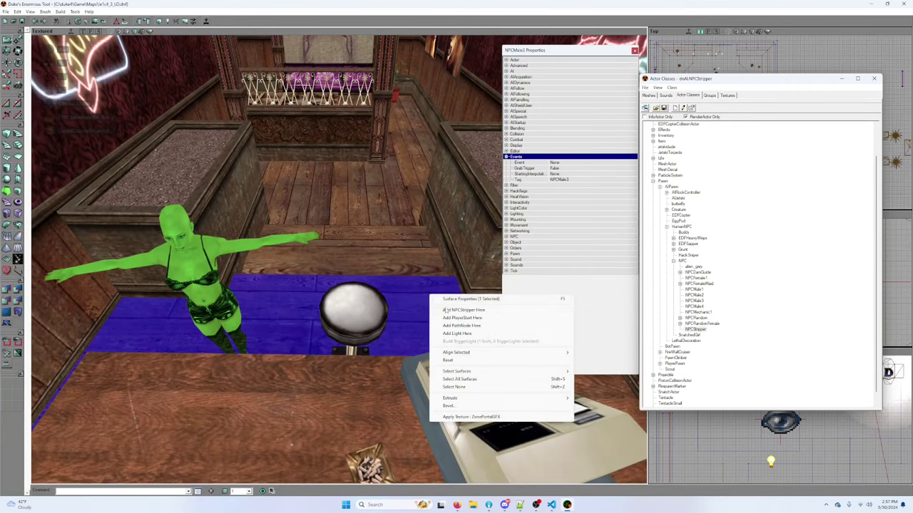
pyautogui.click(445, 310)
pyautogui.click(450, 238)
# Step: Select the original female NPC and review her Pawn, NPC and Object properties
pyautogui.click(206, 243)
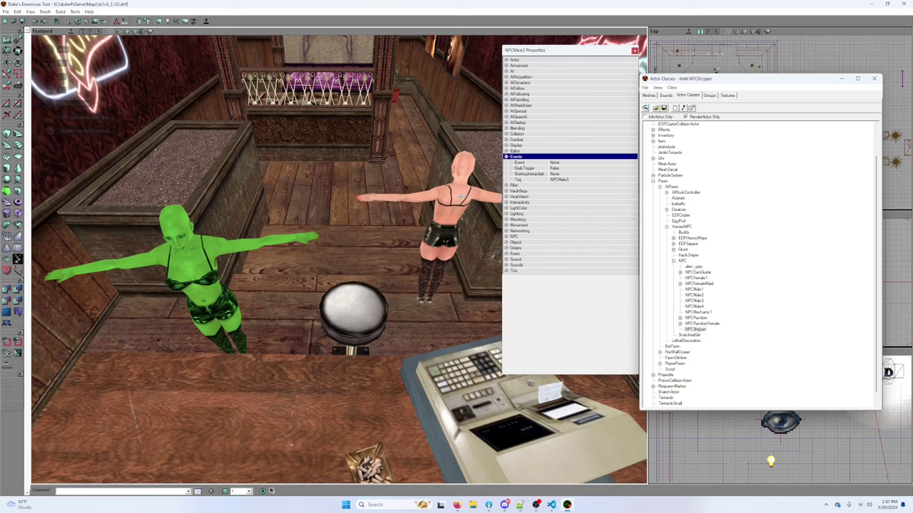
pyautogui.click(507, 253)
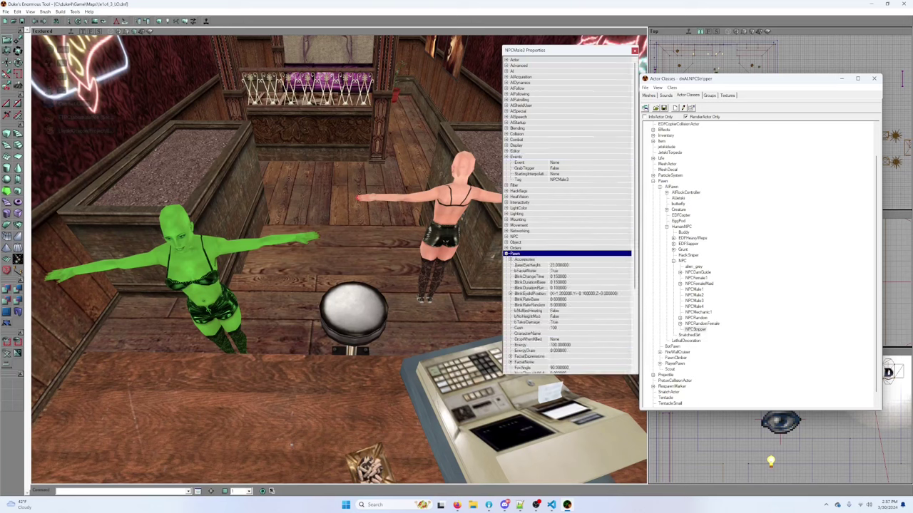
pyautogui.scroll(-4, 567, 214)
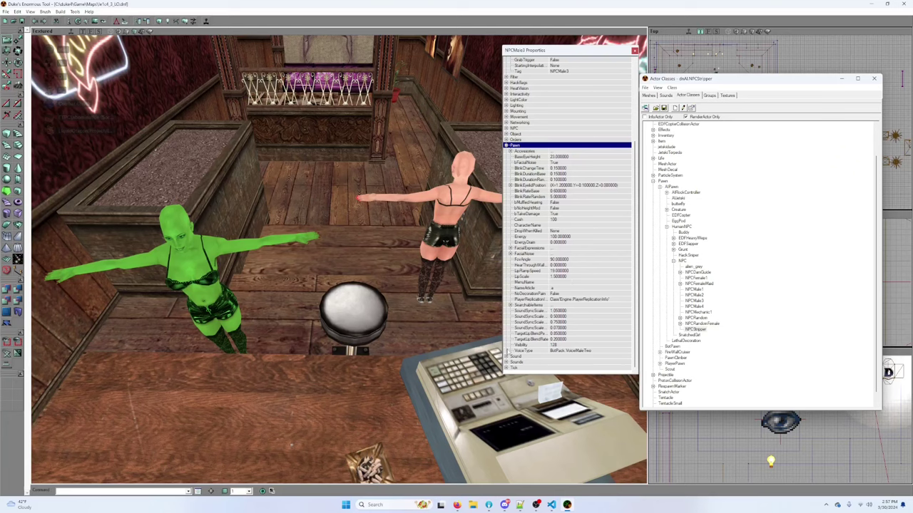
pyautogui.click(506, 139)
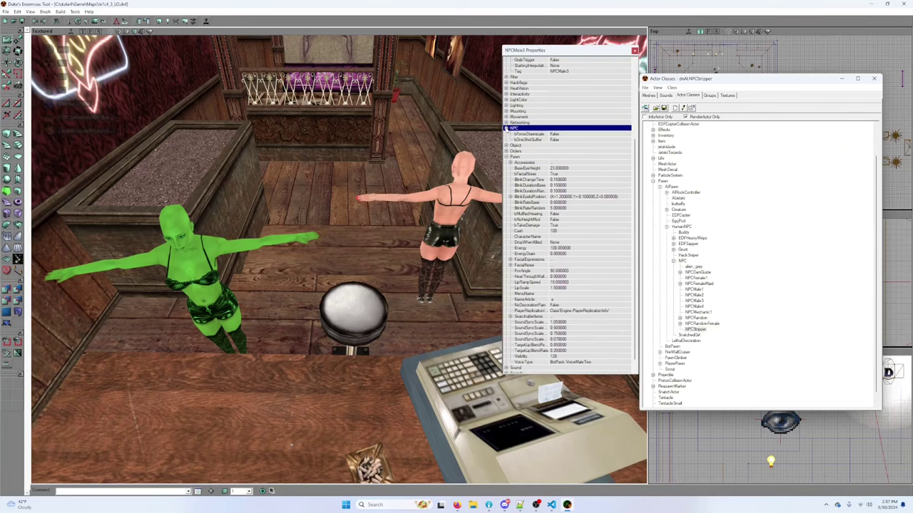
pyautogui.click(506, 139)
pyautogui.click(506, 133)
pyautogui.click(506, 133)
pyautogui.scroll(-1, 509, 125)
pyautogui.scroll(5, 509, 128)
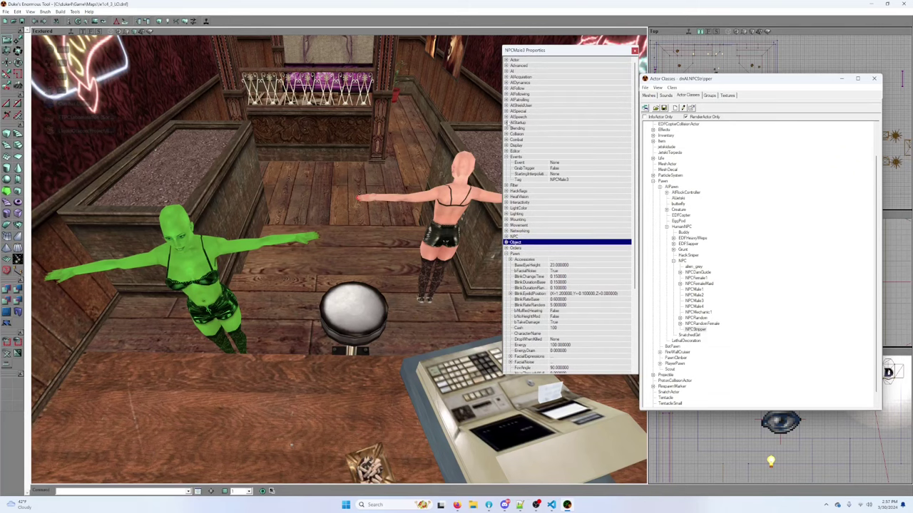
# Step: Check the original female NPC's AISpeech and AIStartup properties
pyautogui.click(506, 117)
pyautogui.click(506, 117)
pyautogui.click(506, 123)
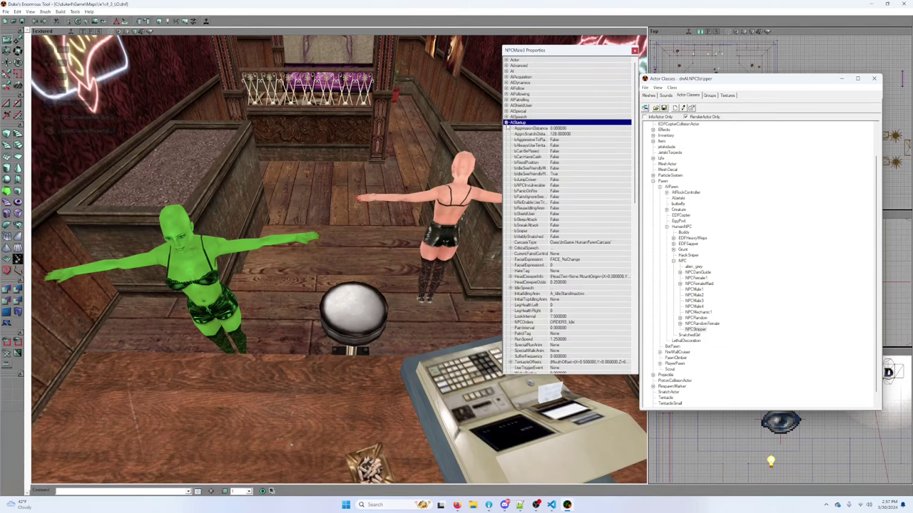
pyautogui.click(507, 123)
pyautogui.moveTo(271, 262)
pyautogui.mouseDown()
pyautogui.moveTo(271, 306)
pyautogui.moveTo(271, 262)
pyautogui.mouseUp()
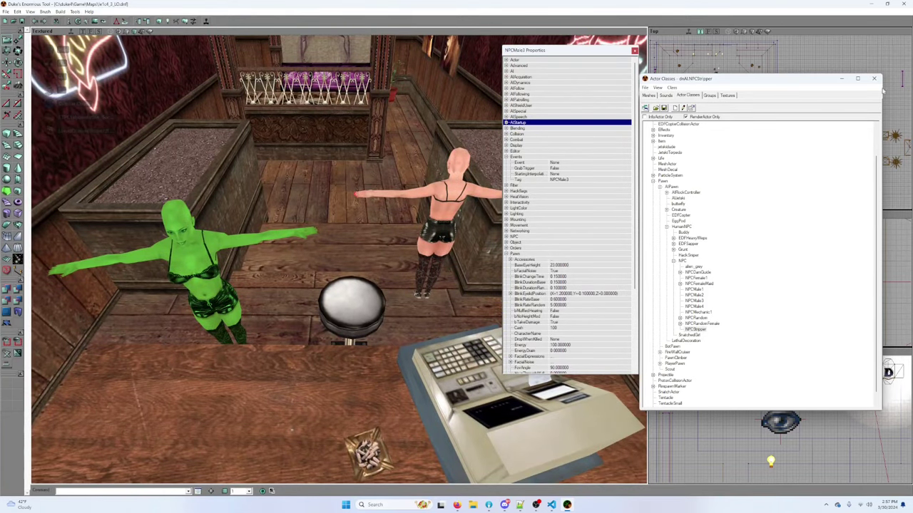
# Step: Make every unchecked group visible in the Groups browser, including Cube, PoolTable, Room_A, both SlotMachineIslands, TemporaryGroup and VideoPokerIsland4, and close the browser
pyautogui.moveTo(828, 81); pyautogui.dragTo(628, 147)
pyautogui.moveTo(794, 125); pyautogui.dragTo(615, 140)
pyautogui.moveTo(757, 146); pyautogui.dragTo(782, 119)
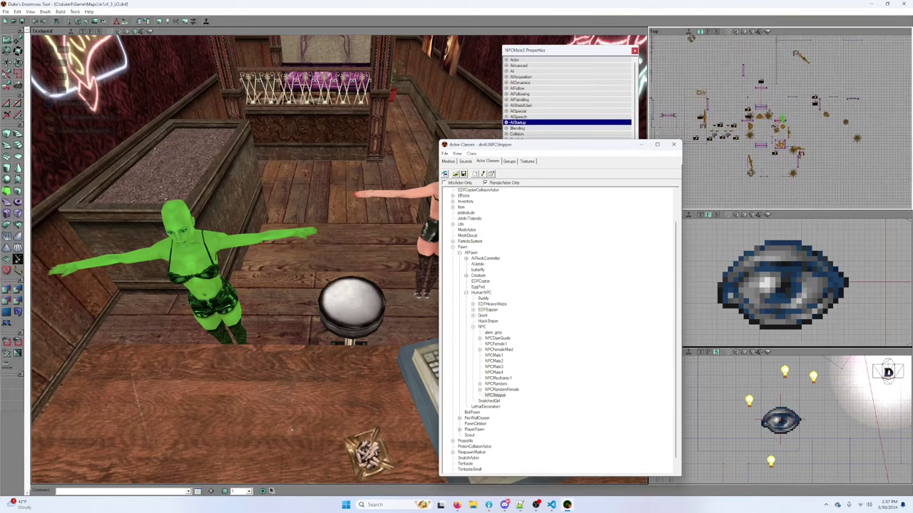
pyautogui.click(78, 22)
pyautogui.click(445, 184)
pyautogui.click(445, 189)
pyautogui.click(445, 194)
pyautogui.click(446, 200)
pyautogui.click(445, 212)
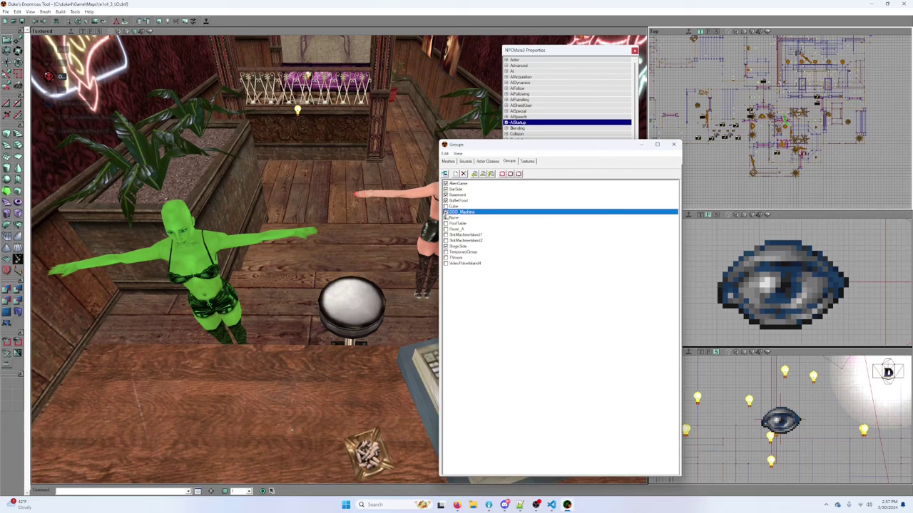
pyautogui.click(445, 206)
pyautogui.click(445, 223)
pyautogui.click(446, 229)
pyautogui.click(446, 235)
pyautogui.click(446, 241)
pyautogui.click(445, 234)
pyautogui.click(445, 240)
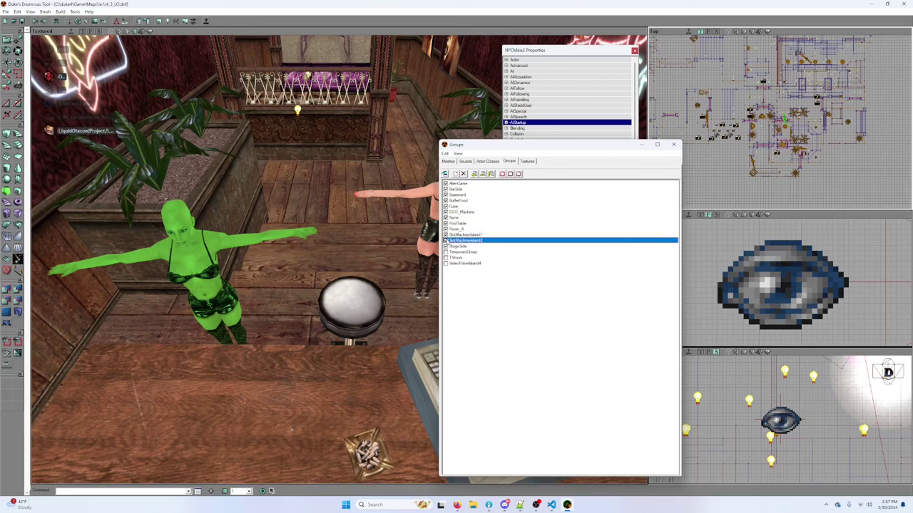
pyautogui.click(446, 251)
pyautogui.click(445, 257)
pyautogui.click(445, 264)
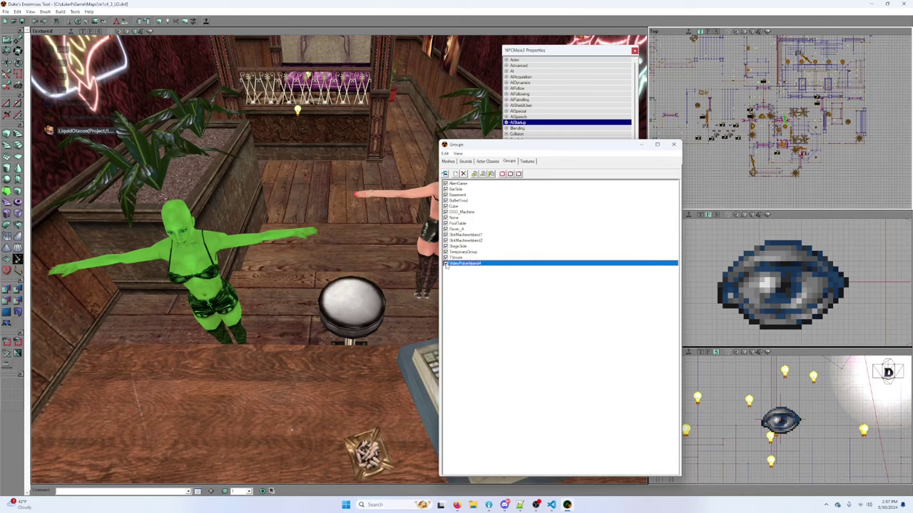
pyautogui.click(672, 145)
# Step: Delete the original female NPC behind the cash register counter
pyautogui.moveTo(359, 160)
pyautogui.mouseDown()
pyautogui.moveTo(358, 235)
pyautogui.moveTo(359, 160)
pyautogui.mouseUp()
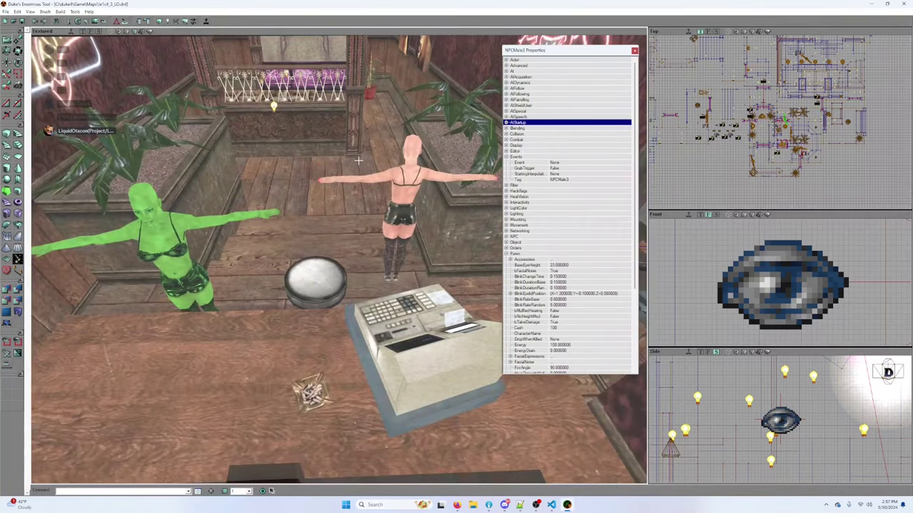
pyautogui.scroll(8, 782, 117)
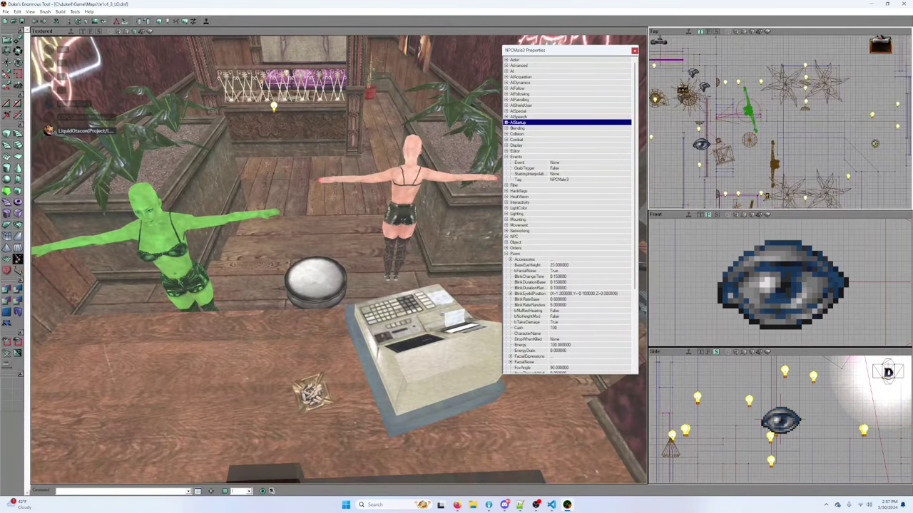
pyautogui.press('Delete')
# Step: Move the NPCStripper into the deleted NPC's place beside the stool and rotate her to face the counter opening
pyautogui.click(780, 146)
pyautogui.keyDown('ctrl'); pyautogui.keyDown('shift'); pyautogui.moveTo(780, 147); pyautogui.dragTo(750, 92); pyautogui.keyUp('shift'); pyautogui.keyUp('ctrl')
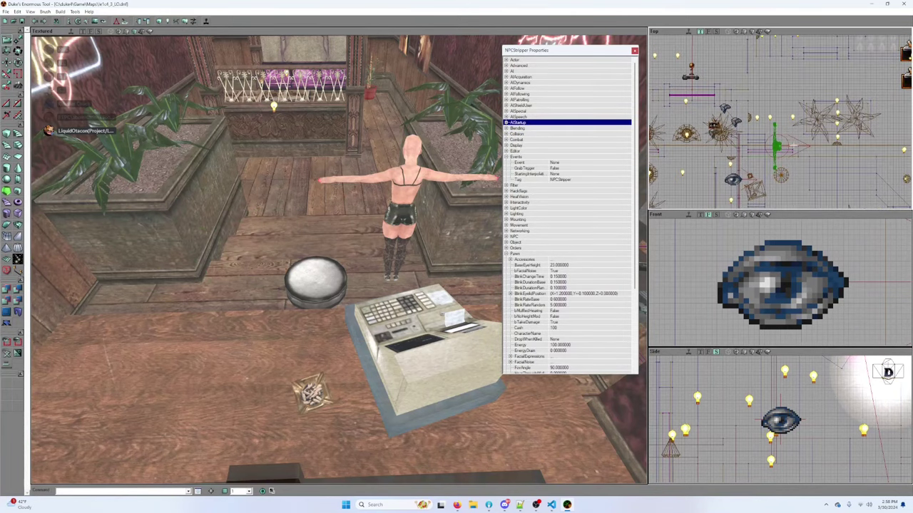
pyautogui.moveTo(387, 257); pyautogui.dragTo(383, 214)
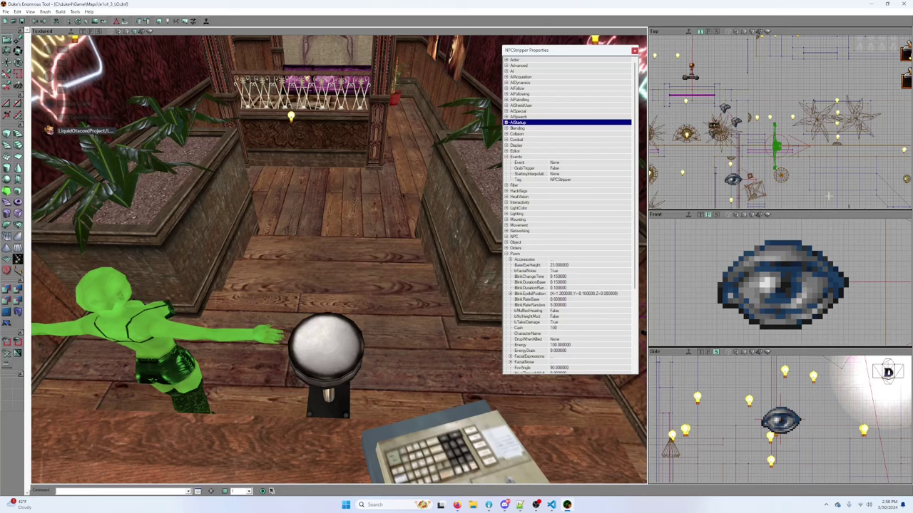
pyautogui.keyDown('ctrl'); pyautogui.moveTo(777, 146); pyautogui.dragTo(831, 146, button='right'); pyautogui.keyUp('ctrl')
pyautogui.moveTo(464, 221)
pyautogui.mouseDown()
pyautogui.moveTo(439, 260)
pyautogui.moveTo(453, 224)
pyautogui.mouseUp()
pyautogui.moveTo(290, 207)
pyautogui.mouseDown()
pyautogui.moveTo(290, 178)
pyautogui.moveTo(289, 250)
pyautogui.moveTo(289, 208)
pyautogui.mouseUp()
pyautogui.moveTo(289, 207); pyautogui.dragTo(341, 247, button='right')
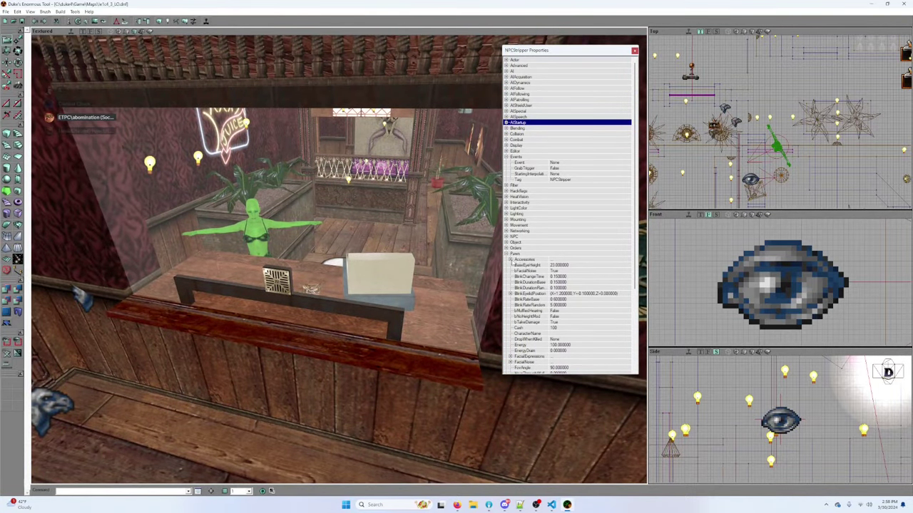
# Step: Expand the NPCStripper's Accessories under Pawn, open slot [0] for editing, and bring up the Meshes browser beside the properties
pyautogui.click(510, 259)
pyautogui.click(561, 265)
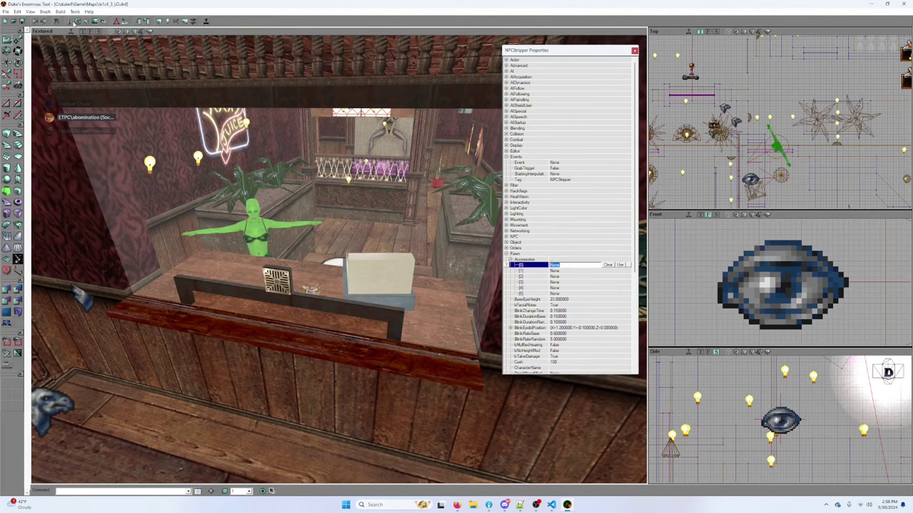
pyautogui.click(77, 21)
pyautogui.moveTo(526, 153); pyautogui.dragTo(735, 26)
pyautogui.click(656, 36)
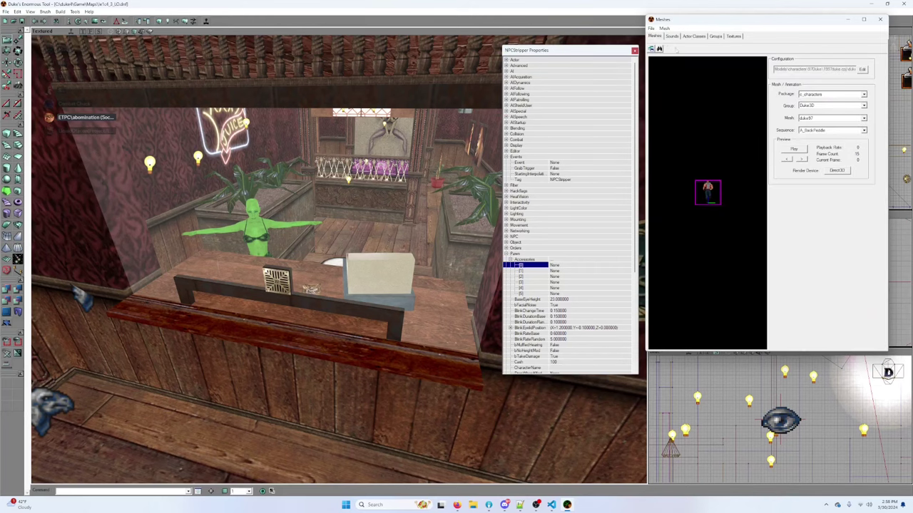
# Step: Look through the meshes of the c_characters and c_generic packages for an accessory for the NPC
pyautogui.moveTo(700, 198); pyautogui.dragTo(700, 142)
pyautogui.click(842, 95)
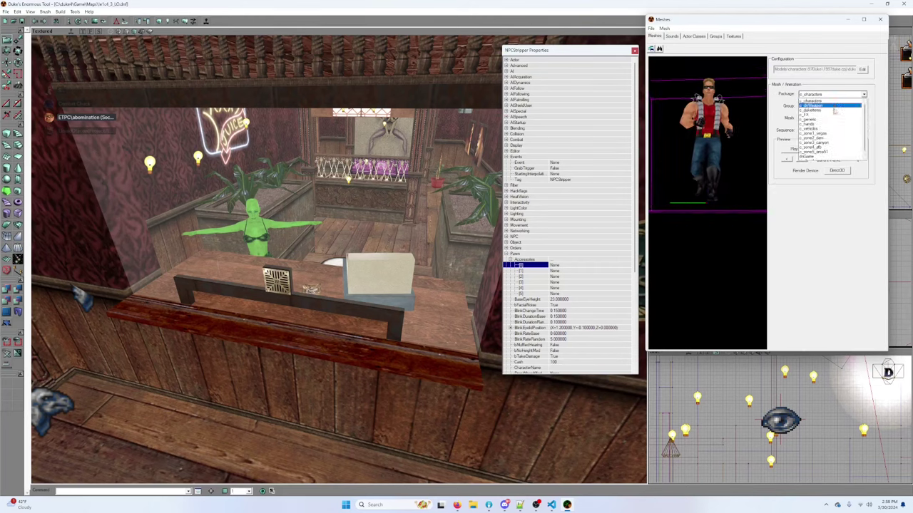
pyautogui.scroll(1, 841, 117)
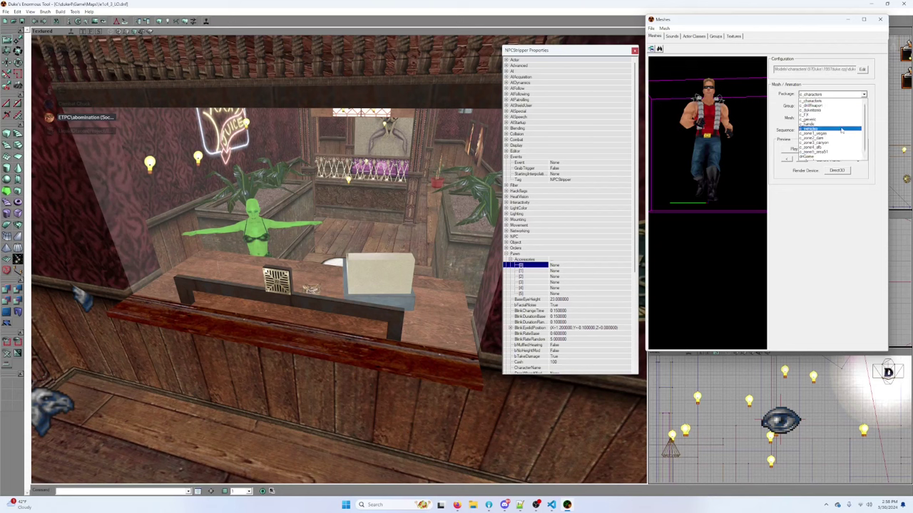
pyautogui.click(831, 118)
pyautogui.click(831, 105)
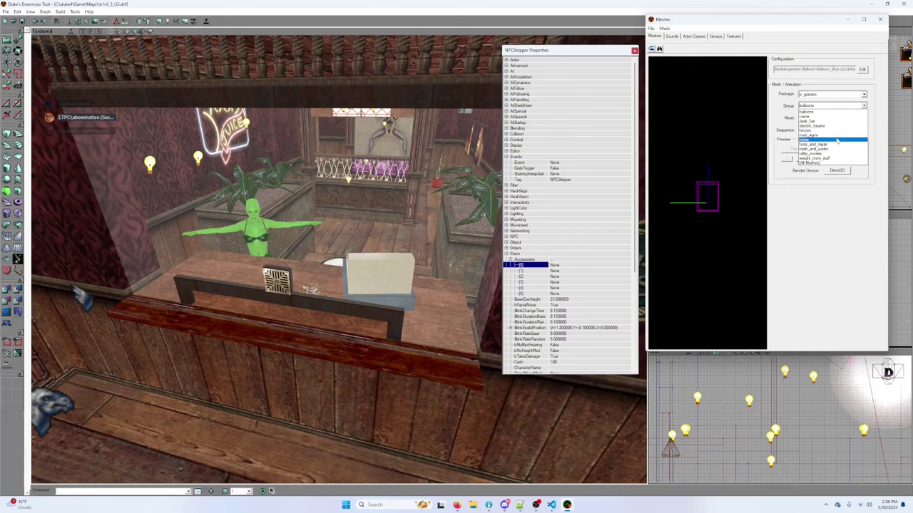
pyautogui.click(827, 164)
pyautogui.click(838, 96)
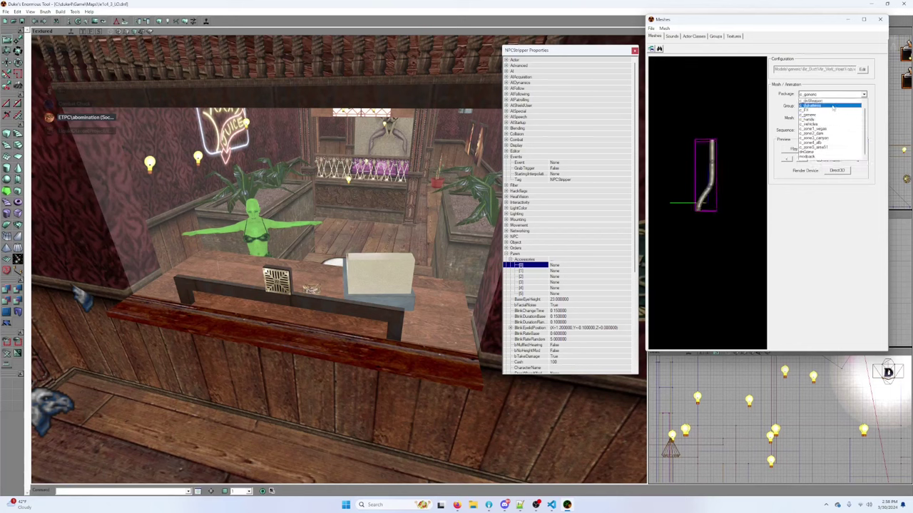
pyautogui.click(833, 101)
pyautogui.click(835, 118)
pyautogui.click(836, 120)
# Step: Look through the full mesh list of the c_generic package with the group set to All Meshes
pyautogui.click(833, 94)
pyautogui.scroll(1, 838, 125)
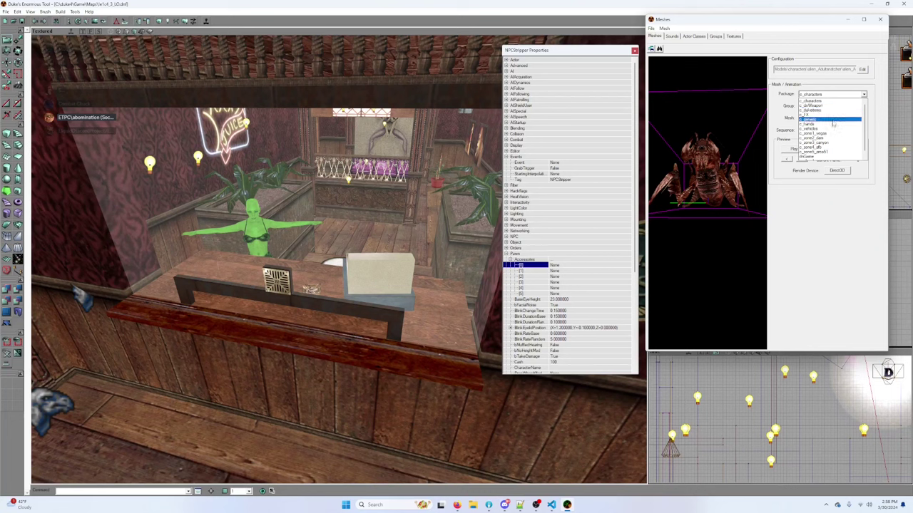
pyautogui.click(831, 119)
pyautogui.click(840, 107)
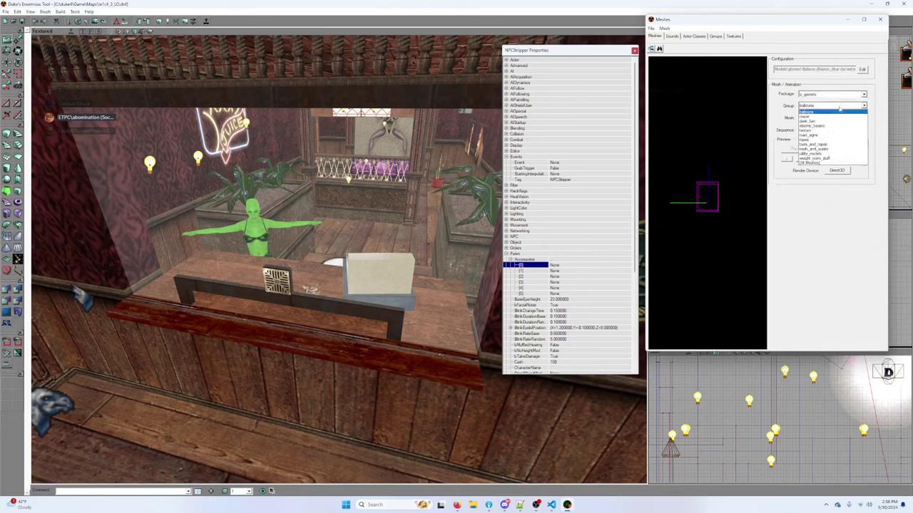
pyautogui.click(812, 163)
pyautogui.click(832, 117)
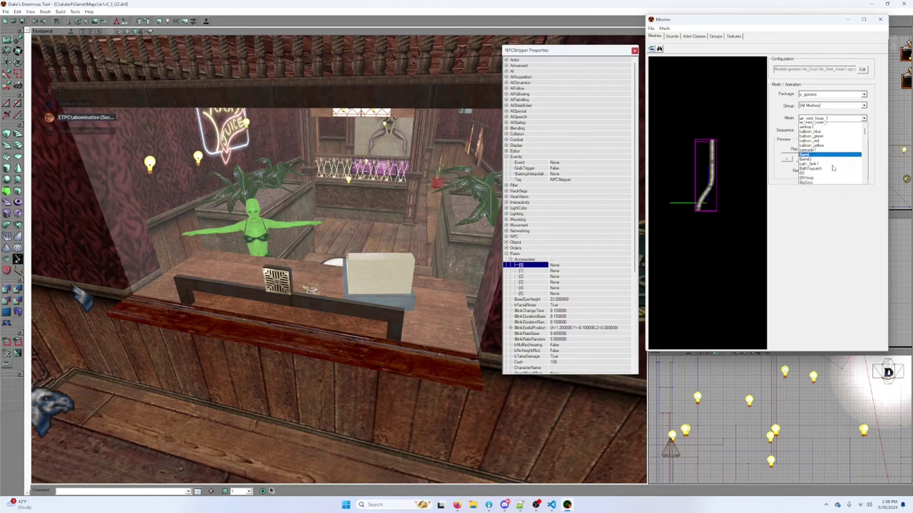
pyautogui.scroll(-5, 835, 165)
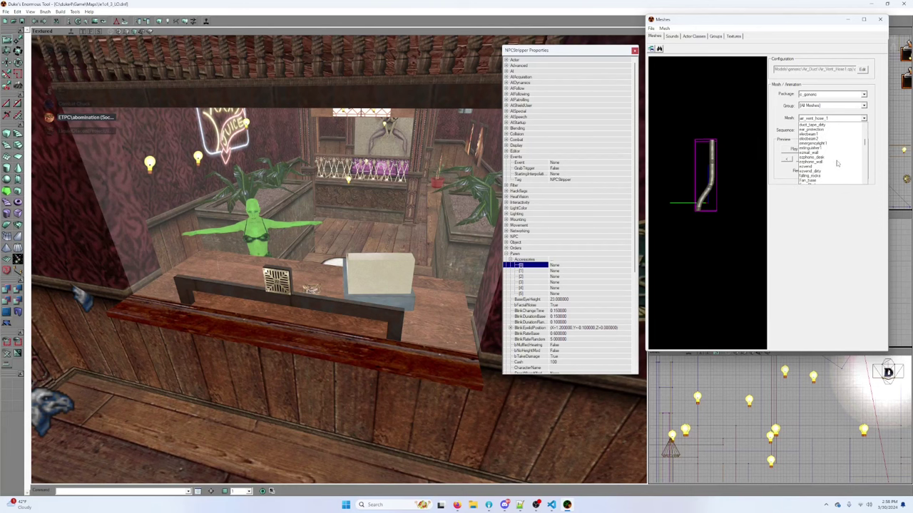
pyautogui.scroll(5, 837, 164)
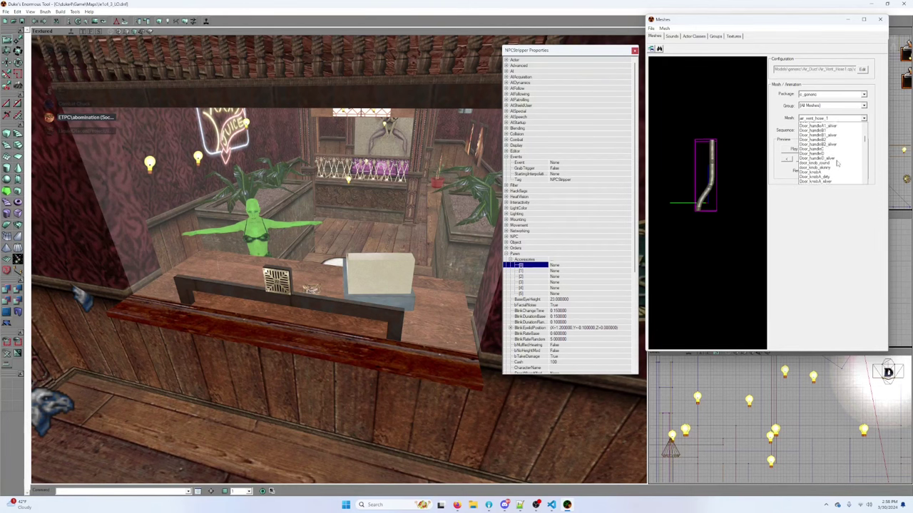
pyautogui.scroll(-2, 837, 163)
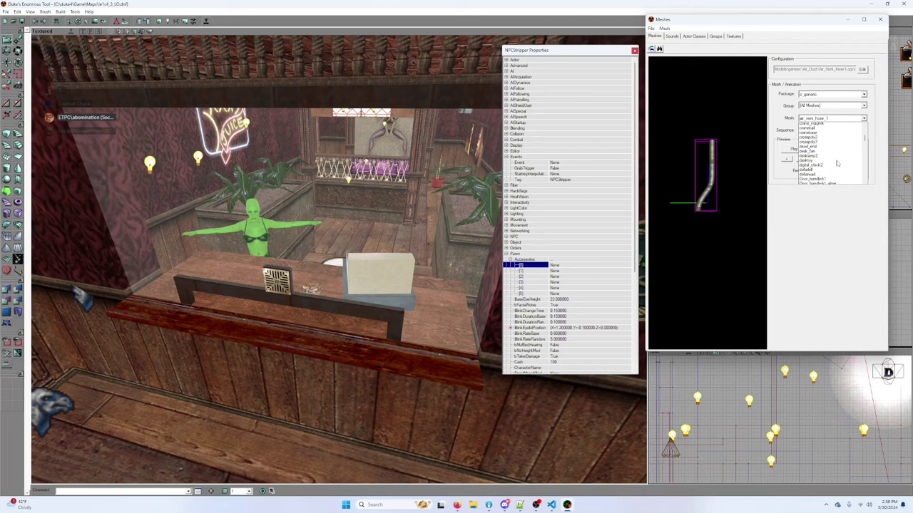
pyautogui.scroll(-10, 837, 163)
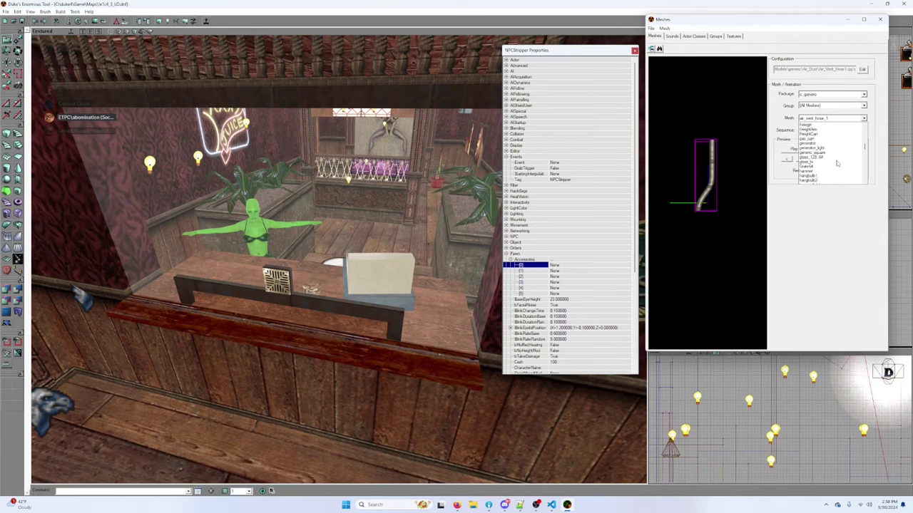
pyautogui.scroll(-10, 837, 164)
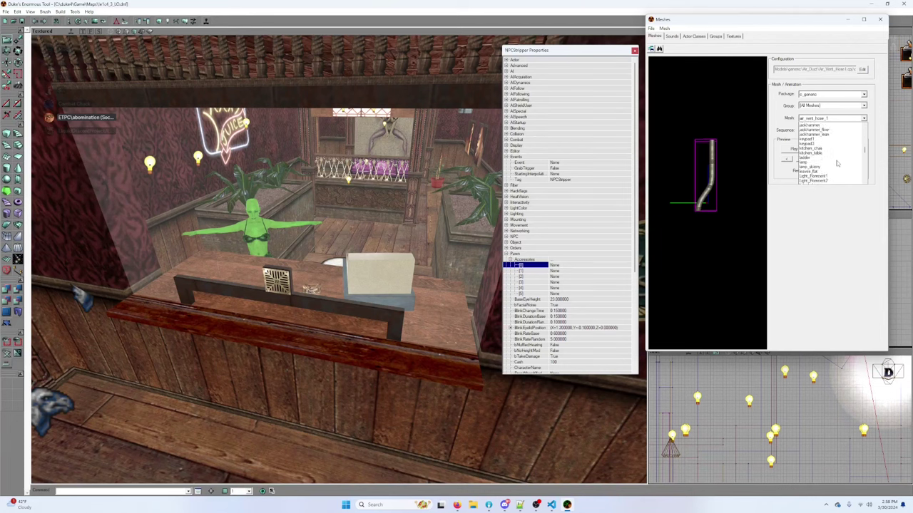
pyautogui.scroll(-10, 837, 163)
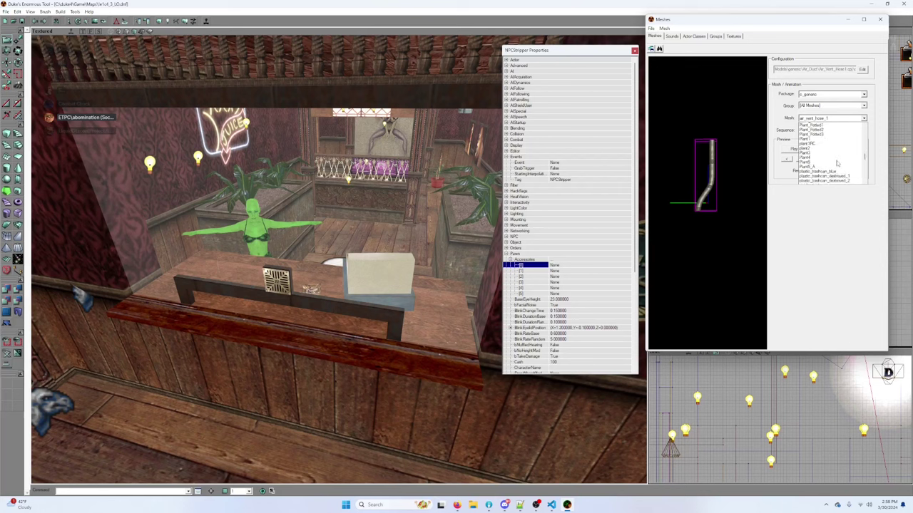
pyautogui.scroll(-3, 837, 163)
pyautogui.click(835, 165)
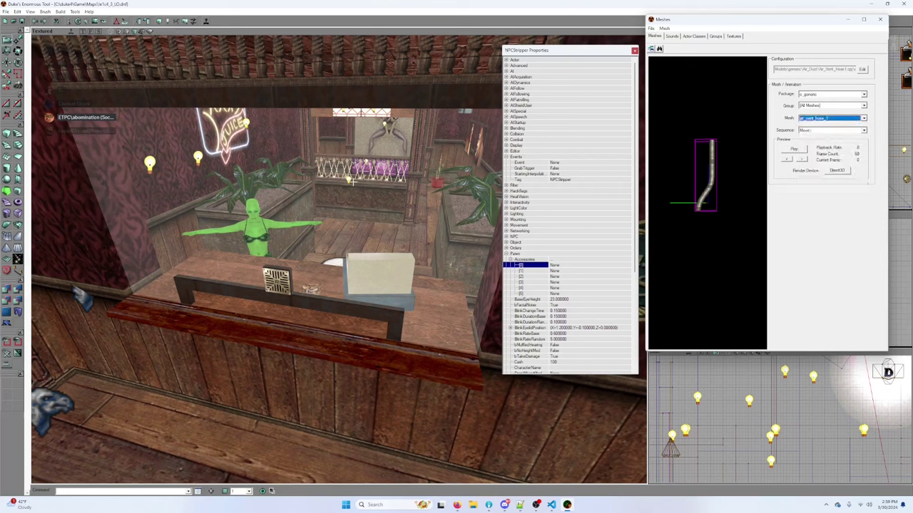
# Step: Close the open property and mesh windows and check the dnDecoration properties of the hair object at the dance stage's edge
pyautogui.click(320, 222)
pyautogui.click(633, 50)
pyautogui.click(880, 19)
pyautogui.hotkey('shift', 'n')
pyautogui.moveTo(446, 193); pyautogui.dragTo(371, 78)
pyautogui.doubleClick(227, 256)
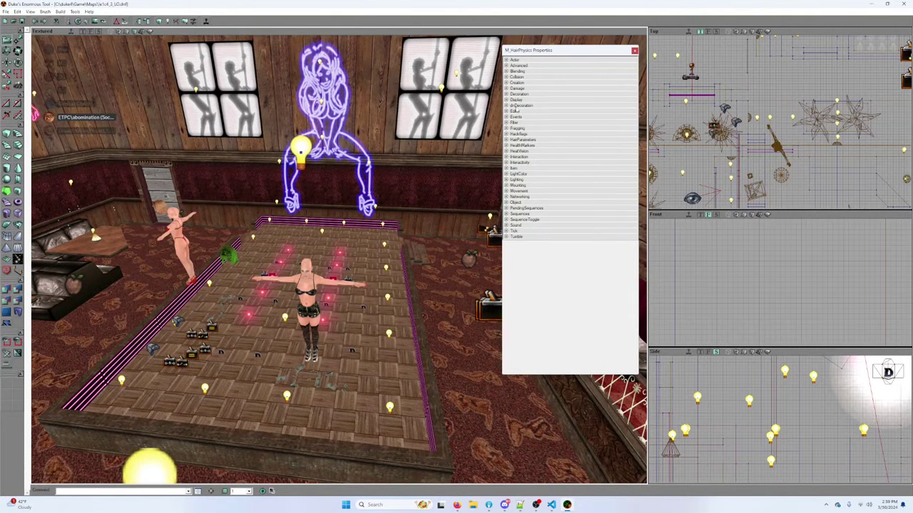
pyautogui.click(507, 105)
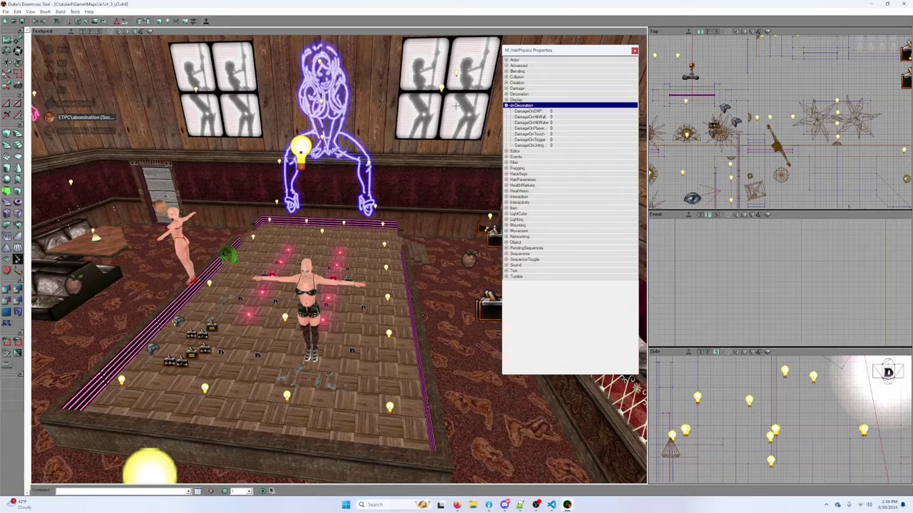
# Step: Select the other hair object above the dancer beside the stage and review its Display properties
pyautogui.moveTo(454, 103); pyautogui.dragTo(598, 104)
pyautogui.press('Left')
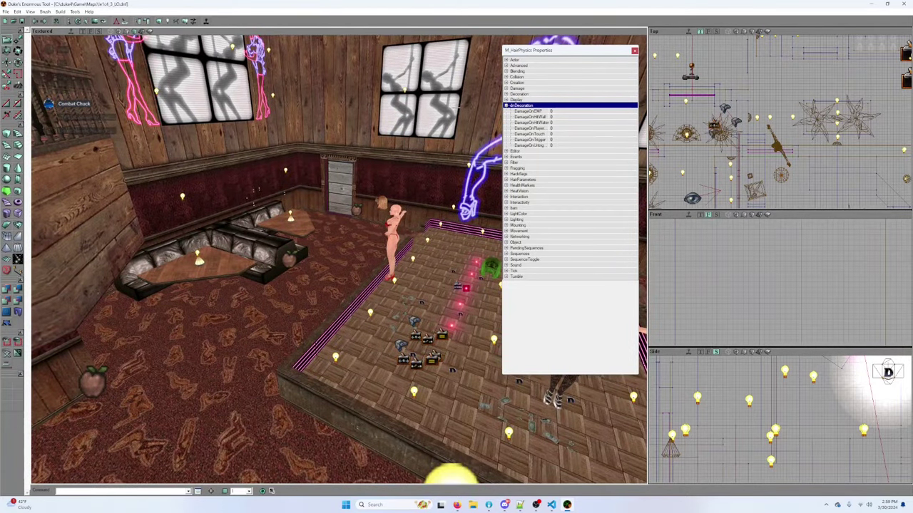
pyautogui.click(380, 201)
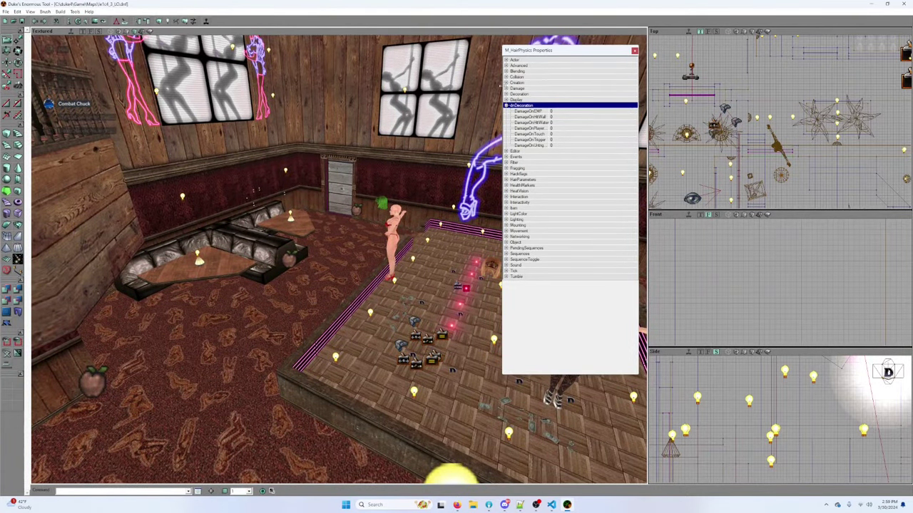
pyautogui.click(508, 99)
pyautogui.click(505, 99)
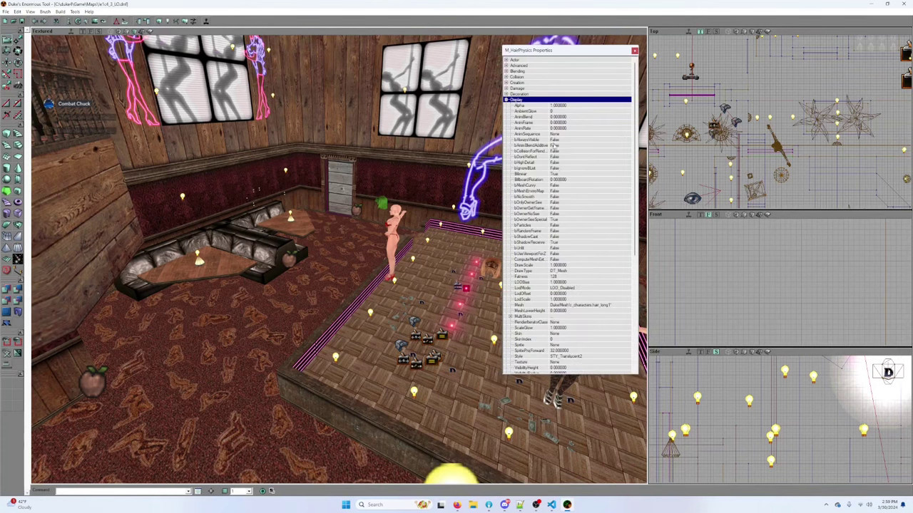
# Step: Select the NPCStripper behind the bar counter and open the first Accessories slot in her Pawn properties for choosing a class
pyautogui.moveTo(209, 253); pyautogui.dragTo(179, 53)
pyautogui.moveTo(228, 178); pyautogui.dragTo(214, 255)
pyautogui.moveTo(274, 308); pyautogui.dragTo(273, 285)
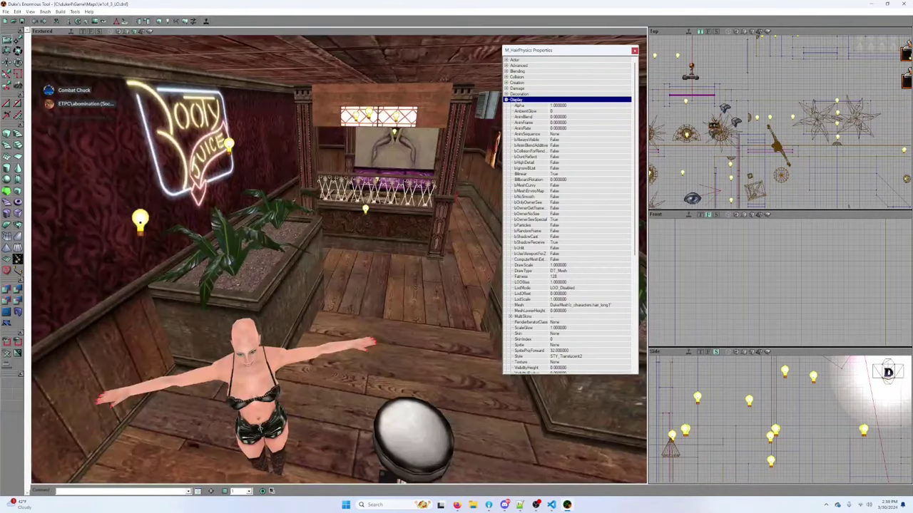
pyautogui.click(256, 350)
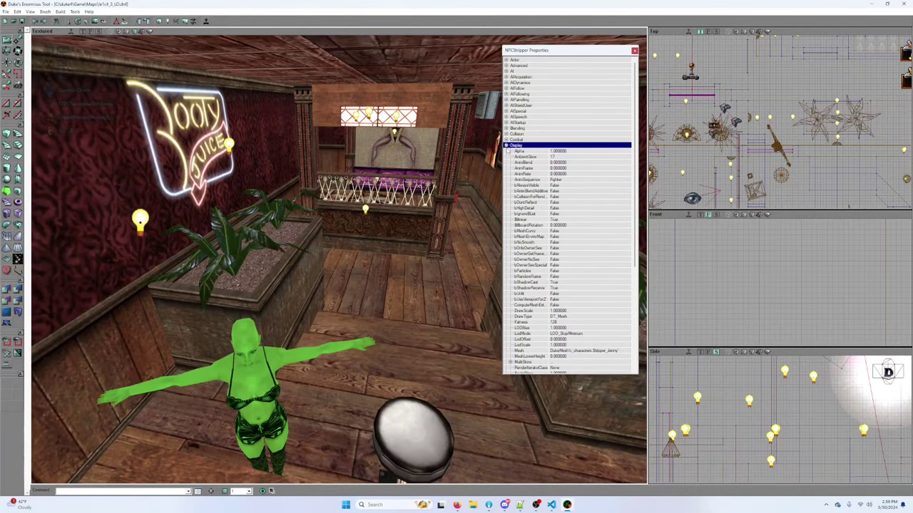
pyautogui.click(506, 145)
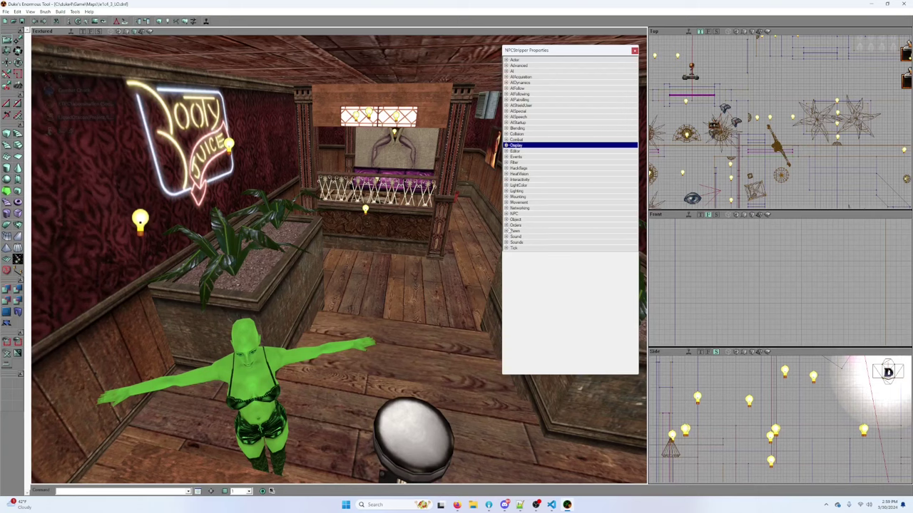
pyautogui.click(505, 231)
pyautogui.click(511, 236)
pyautogui.click(586, 243)
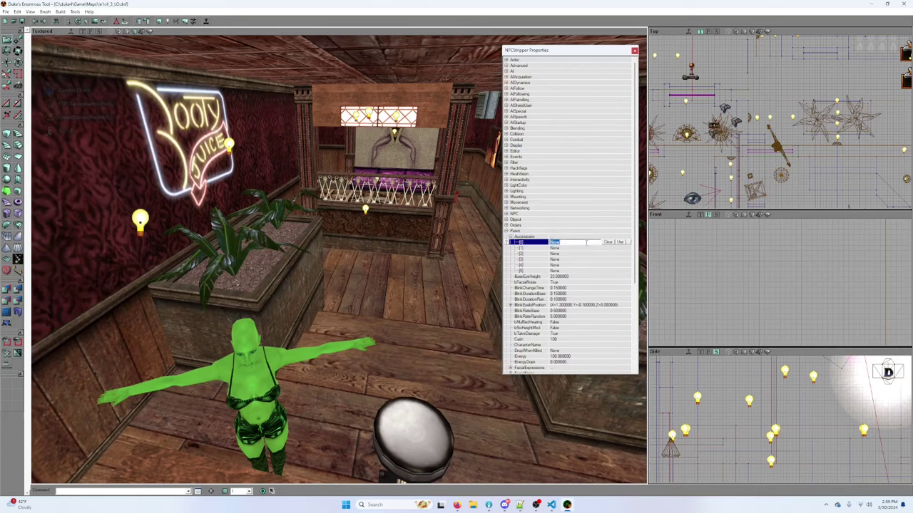
pyautogui.click(626, 243)
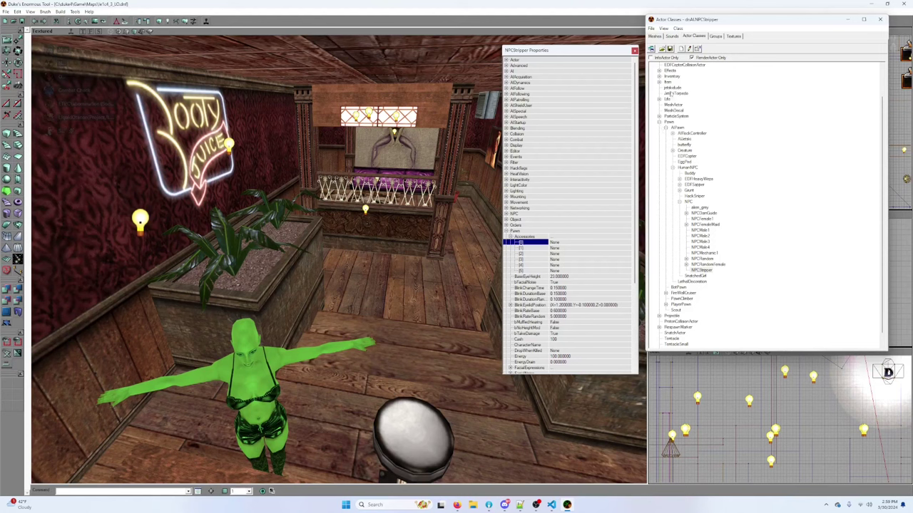
# Step: Expand the actor class tree through Item, Decoration, dnDecoration and MountableDecoration to list the M_Hair subclasses
pyautogui.click(659, 122)
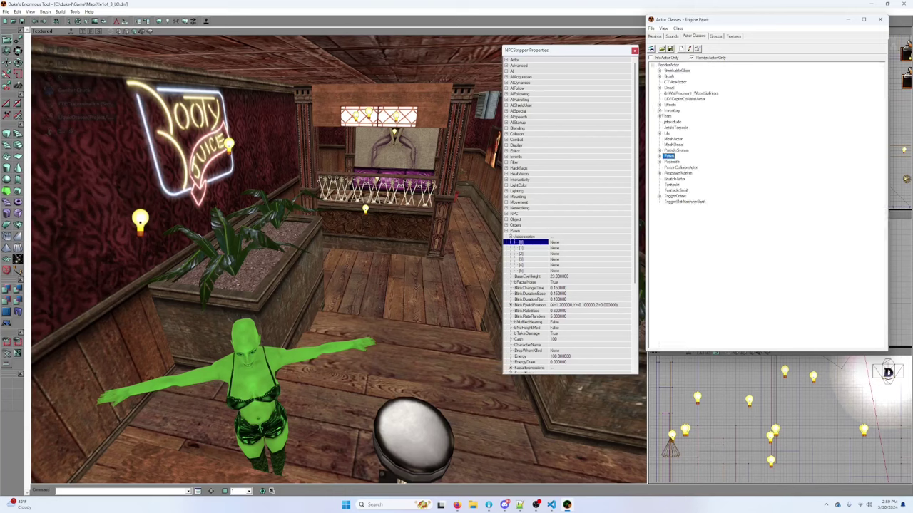
pyautogui.doubleClick(659, 112)
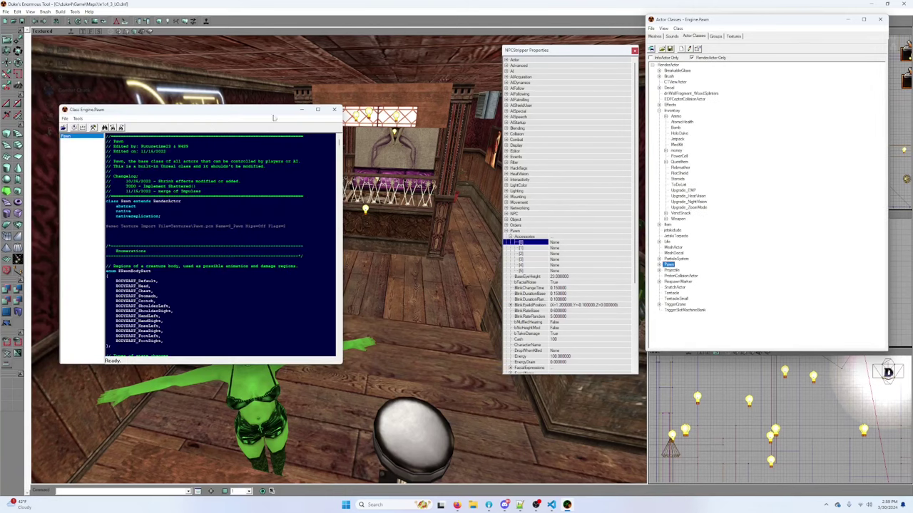
pyautogui.click(334, 110)
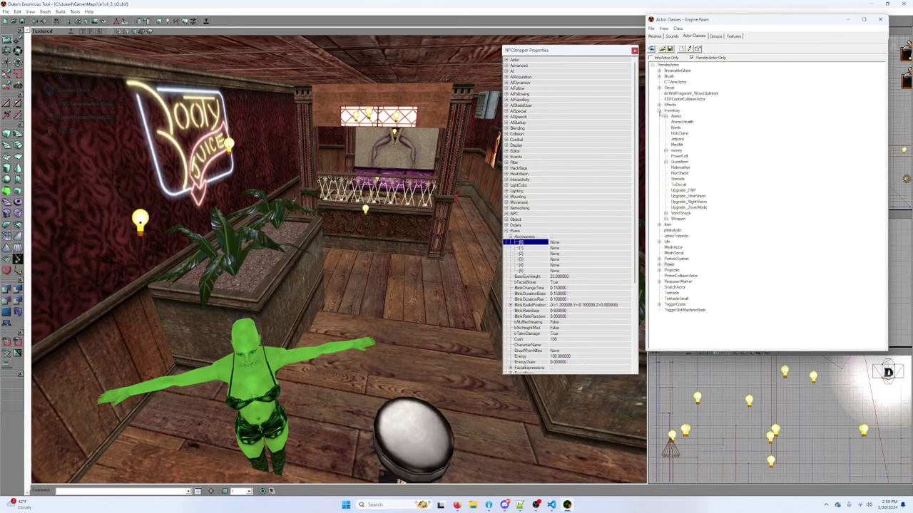
pyautogui.click(659, 110)
pyautogui.click(658, 116)
pyautogui.click(665, 122)
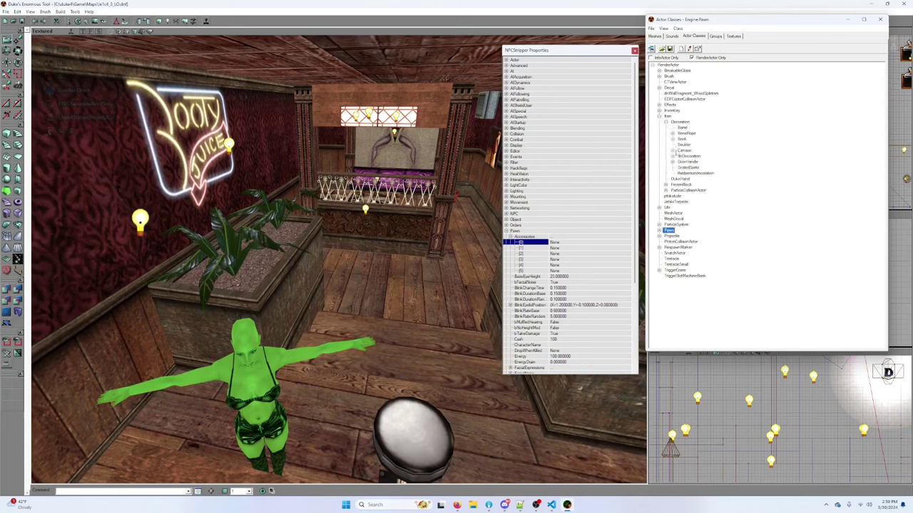
pyautogui.click(672, 156)
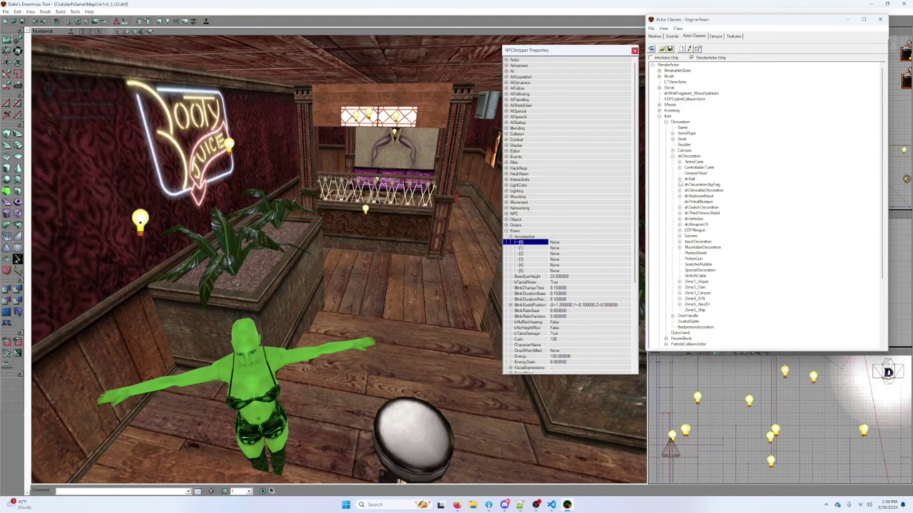
pyautogui.click(680, 247)
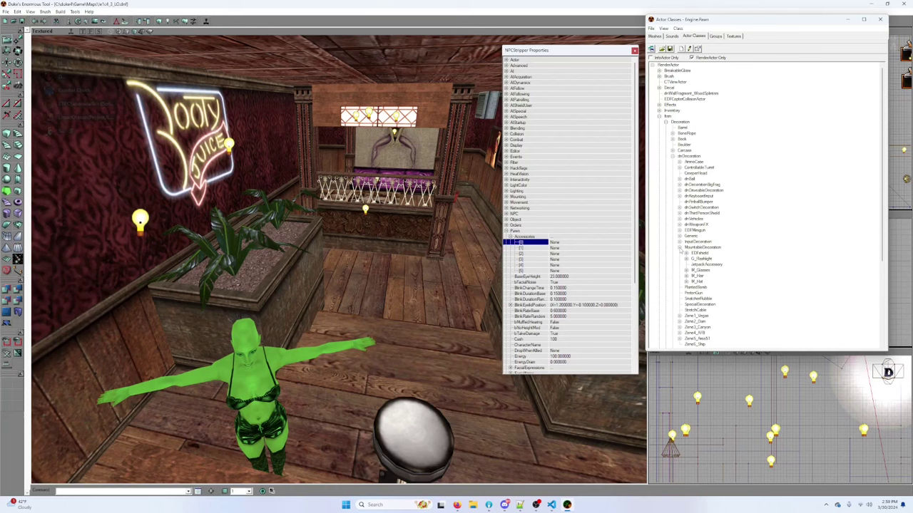
pyautogui.click(687, 276)
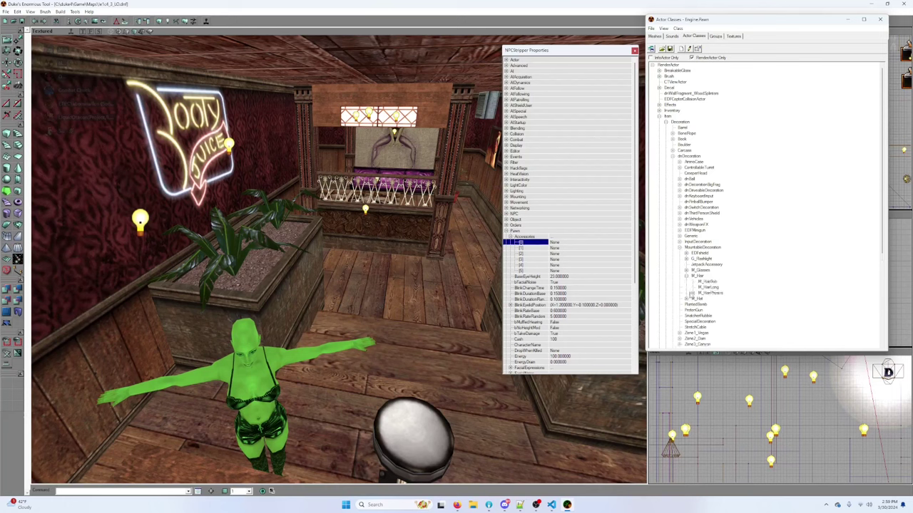
# Step: Try the M_Hair class in the counter NPC's first accessory slot and clear the slot again
pyautogui.click(686, 299)
pyautogui.click(703, 276)
pyautogui.click(589, 243)
pyautogui.click(619, 243)
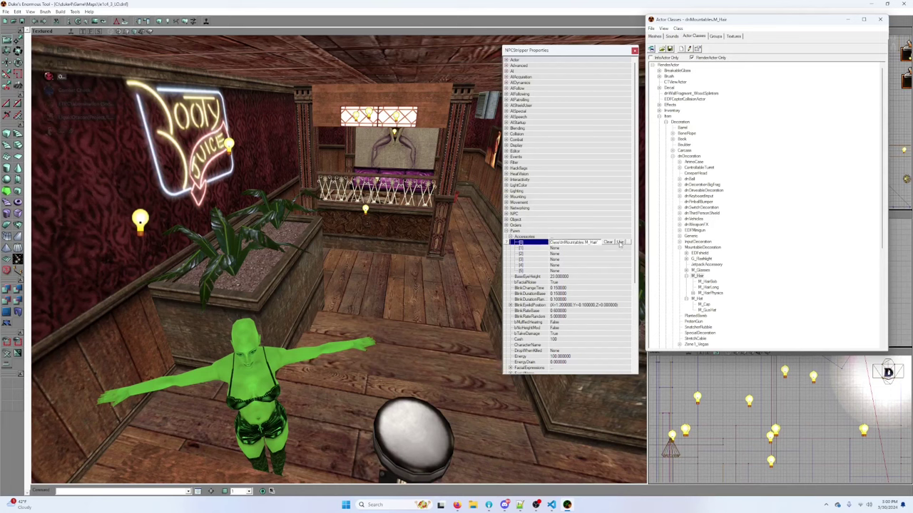
pyautogui.click(608, 242)
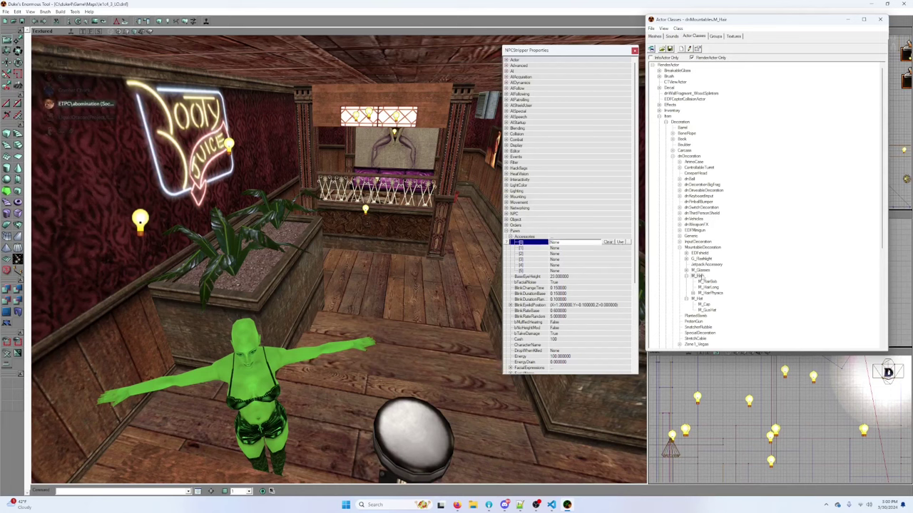
# Step: Assign the dnMountables M_HairLong class to the counter NPC's first accessory slot
pyautogui.click(590, 242)
pyautogui.click(620, 242)
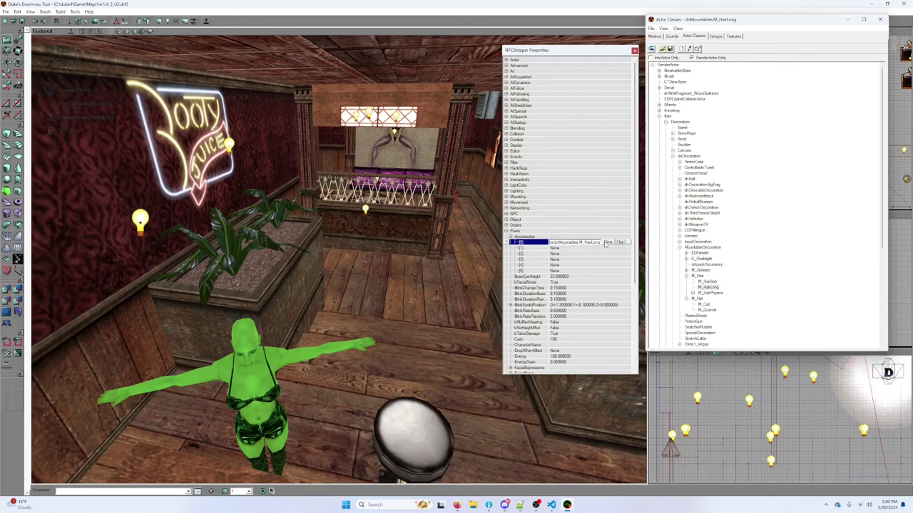
pyautogui.scroll(-3, 591, 251)
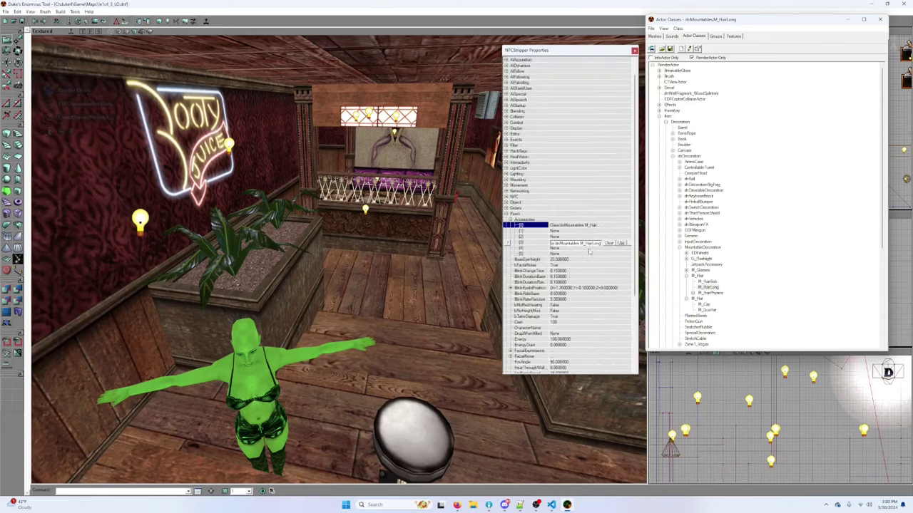
pyautogui.scroll(-4, 589, 251)
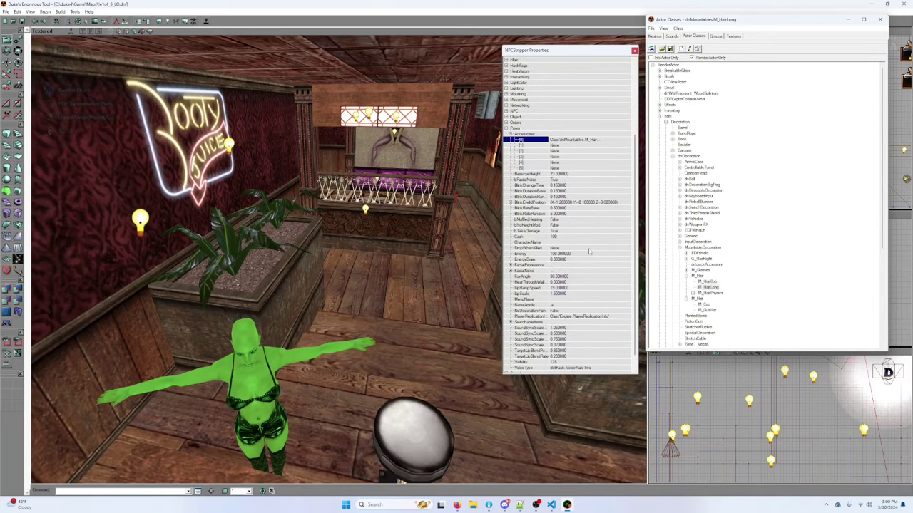
pyautogui.scroll(7, 589, 251)
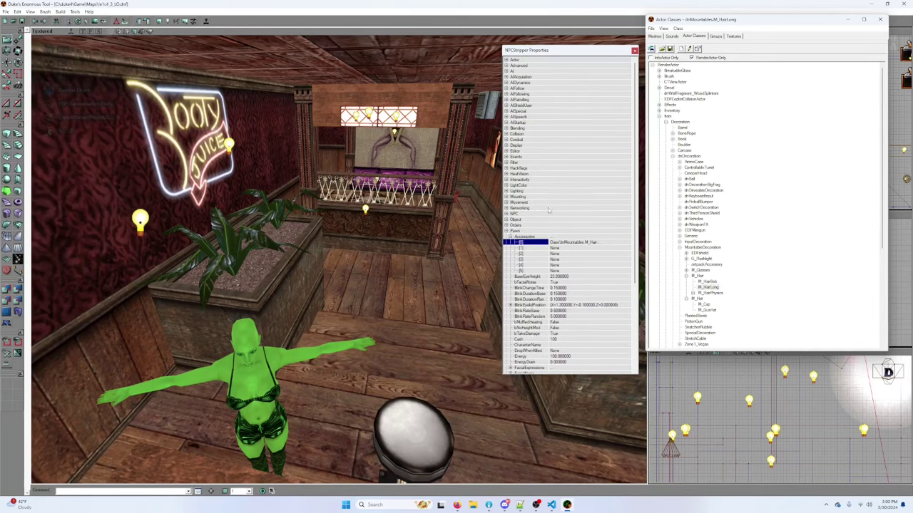
# Step: Rebuild the map, playtest it with the default first-time configuration to check the counter NPC's hair, and close the game
pyautogui.click(182, 22)
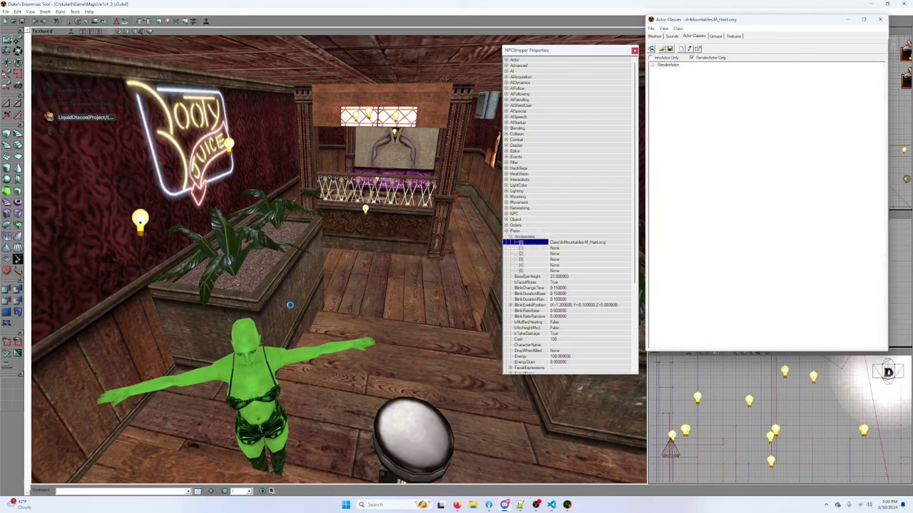
pyautogui.moveTo(368, 251); pyautogui.dragTo(368, 335)
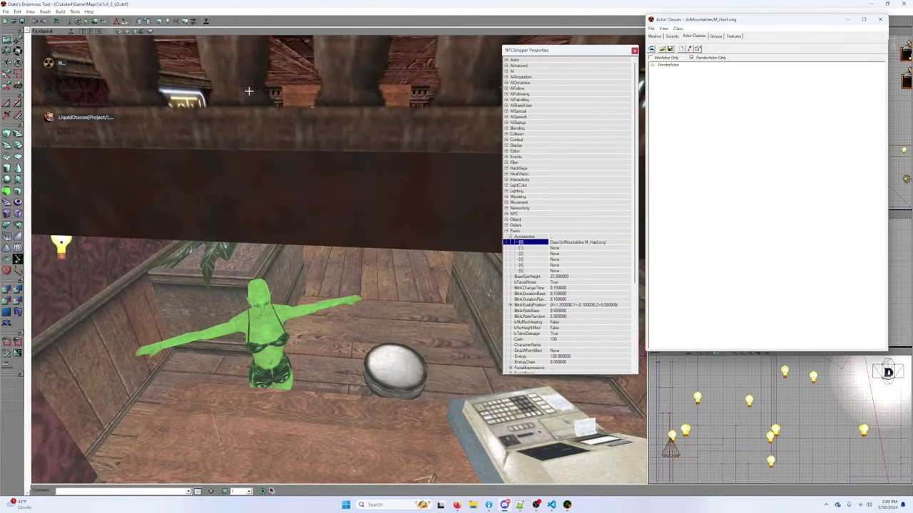
pyautogui.click(205, 21)
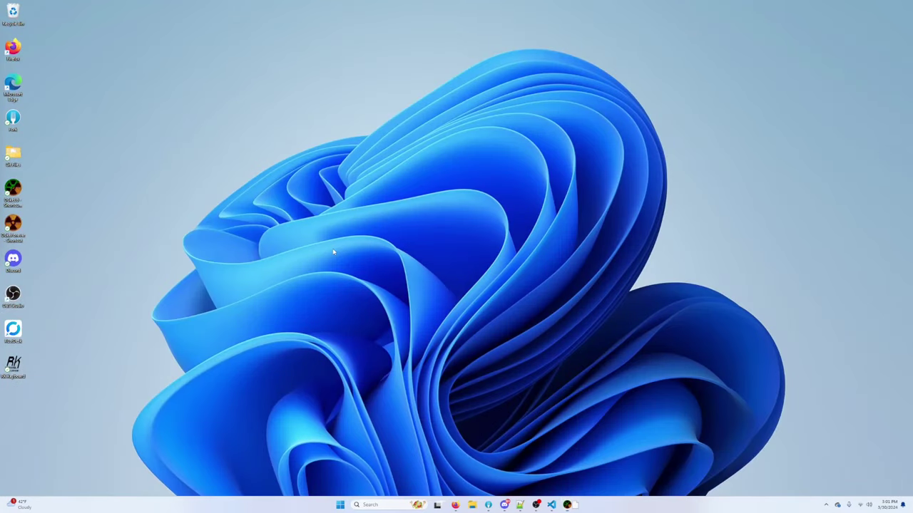
pyautogui.click(441, 321)
pyautogui.click(441, 320)
pyautogui.click(441, 320)
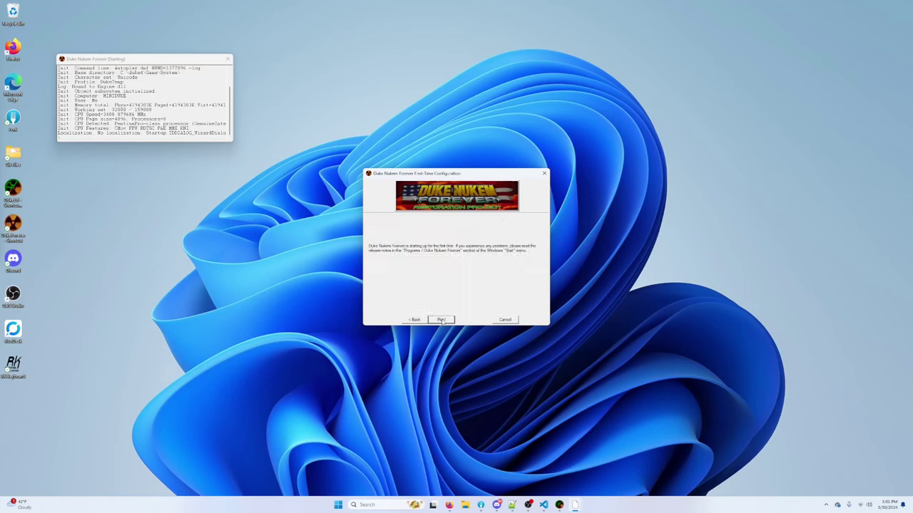
pyautogui.click(441, 320)
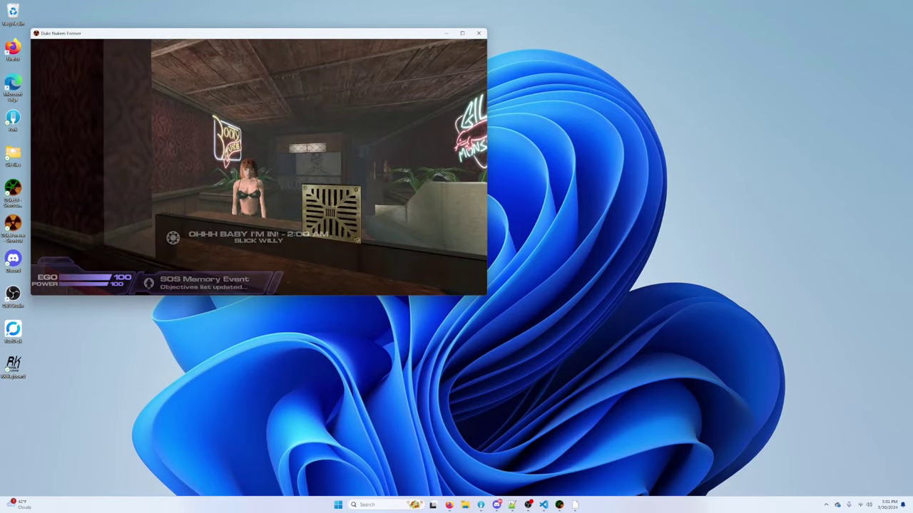
pyautogui.click(476, 35)
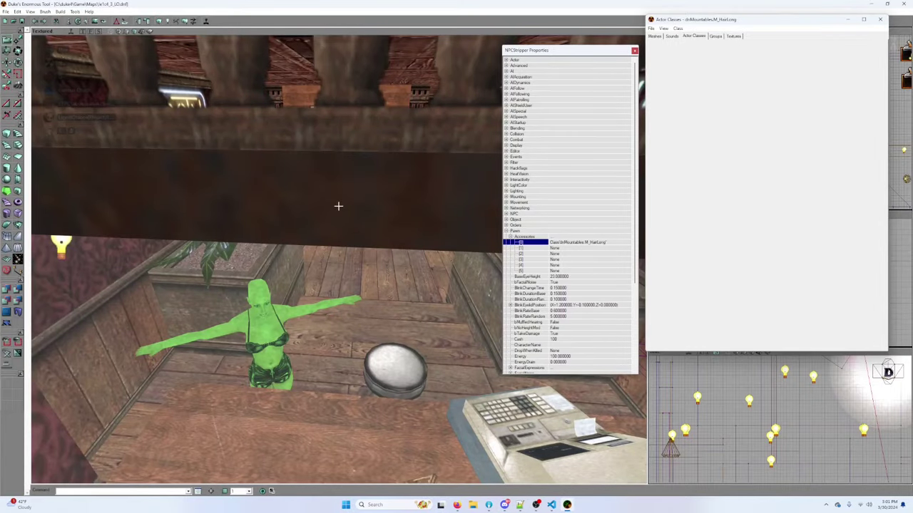
# Step: Delete the loose M_HairPhysics object at the far edge of the dance stage
pyautogui.moveTo(338, 206); pyautogui.dragTo(275, 221)
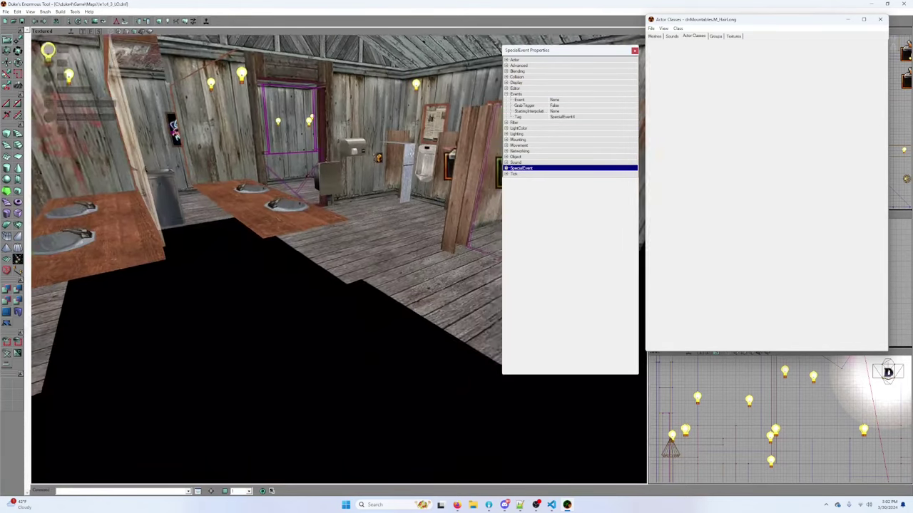
pyautogui.moveTo(339, 321); pyautogui.dragTo(335, 164)
pyautogui.moveTo(335, 260); pyautogui.dragTo(357, 150)
pyautogui.moveTo(285, 214); pyautogui.dragTo(322, 169)
pyautogui.click(236, 174)
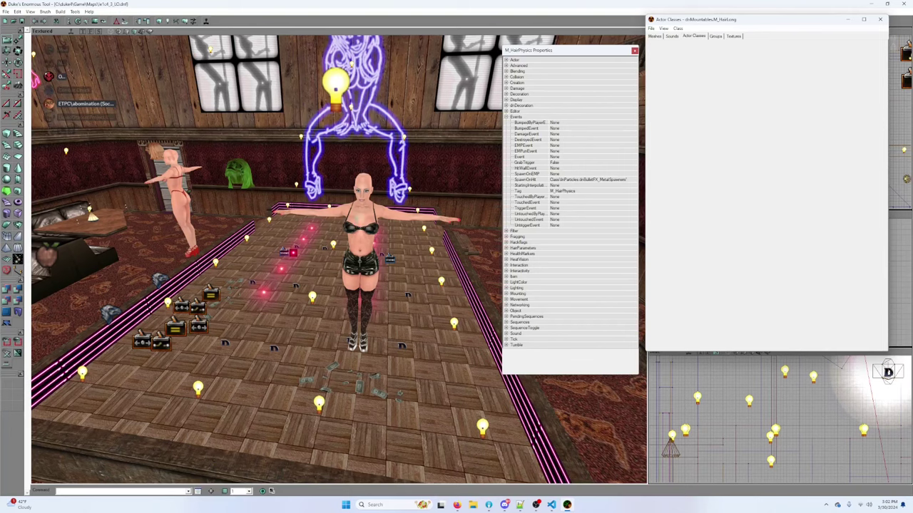
pyautogui.press('Delete')
# Step: Select the bald dancer NPC in the middle of the stage and expand the Accessories list in the Pawn properties
pyautogui.click(360, 242)
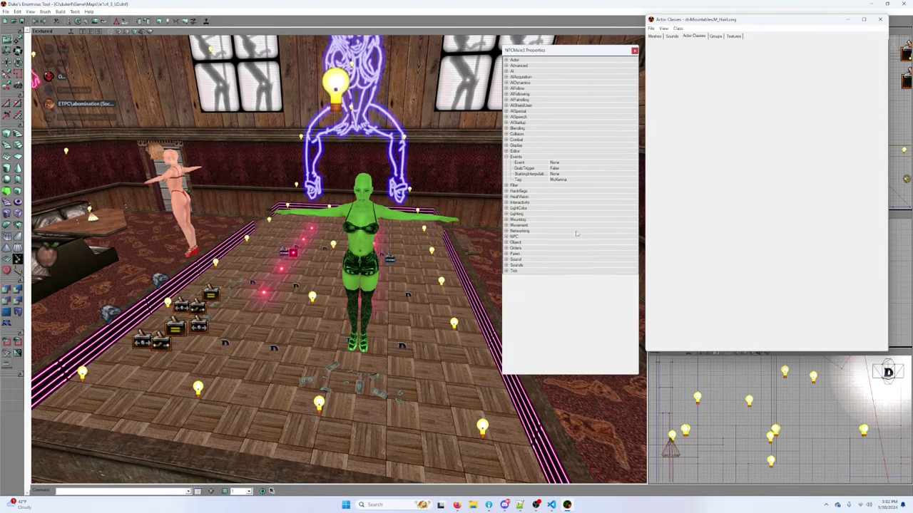
pyautogui.doubleClick(513, 254)
pyautogui.click(511, 259)
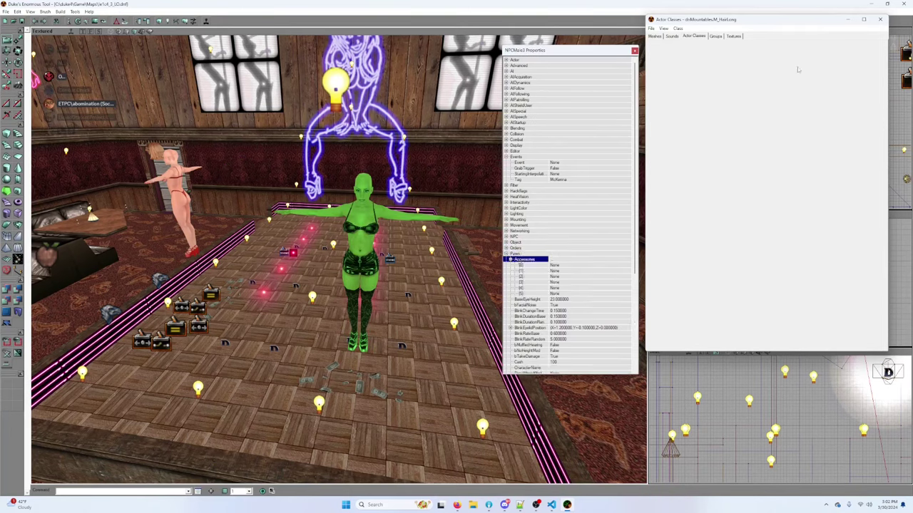
# Step: Browse the actor classes through RenderActor, Item, Decoration, dnDecoration and MountableDecoration to reveal the M_Hair subclasses
pyautogui.click(694, 37)
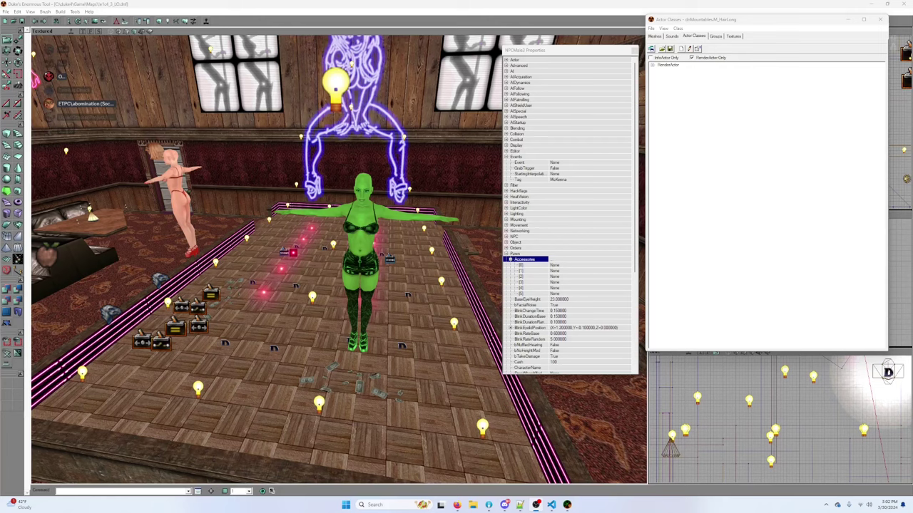
pyautogui.doubleClick(655, 65)
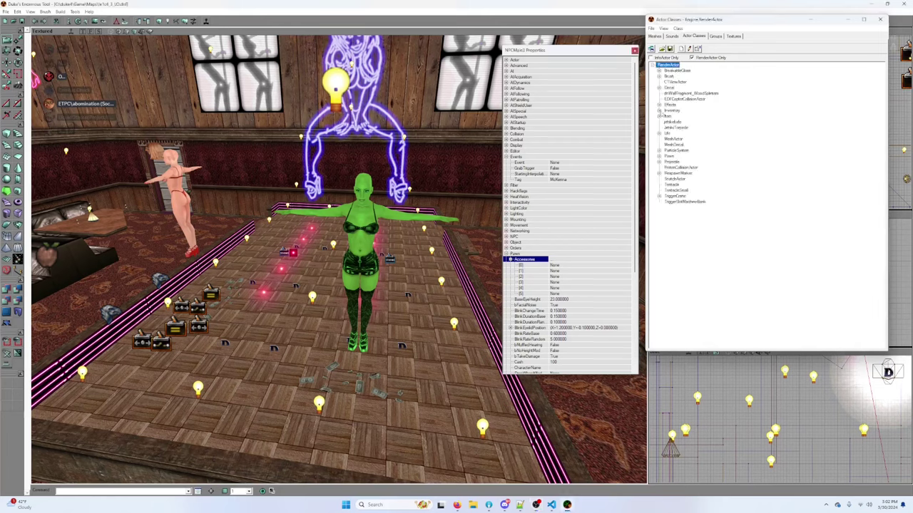
pyautogui.click(659, 116)
pyautogui.click(665, 123)
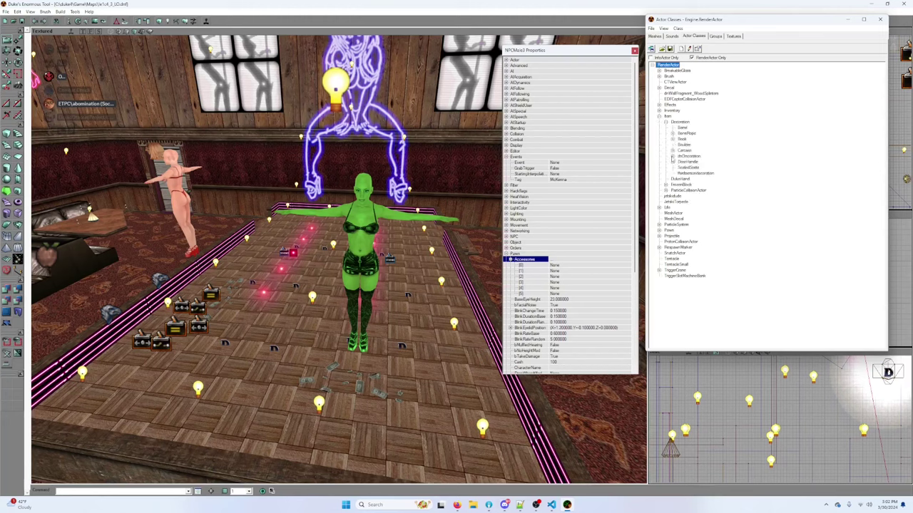
pyautogui.click(673, 156)
pyautogui.scroll(-1, 698, 236)
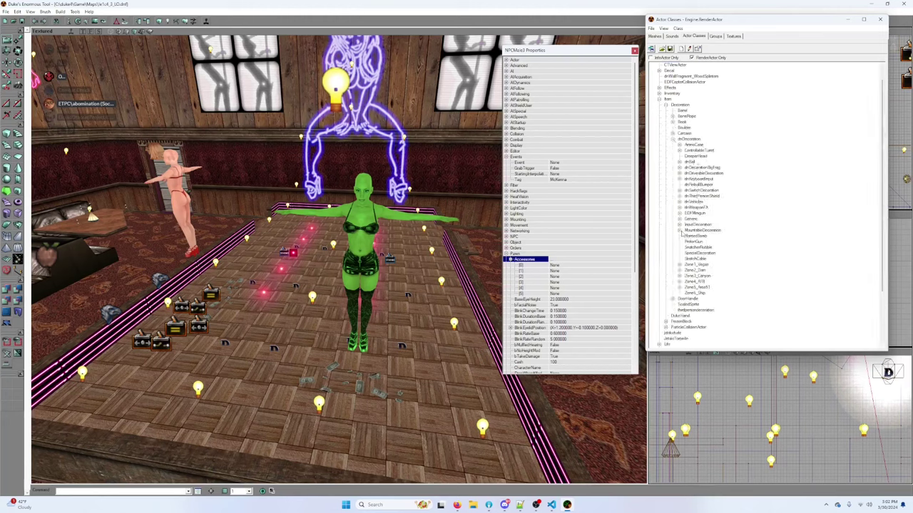
pyautogui.click(678, 230)
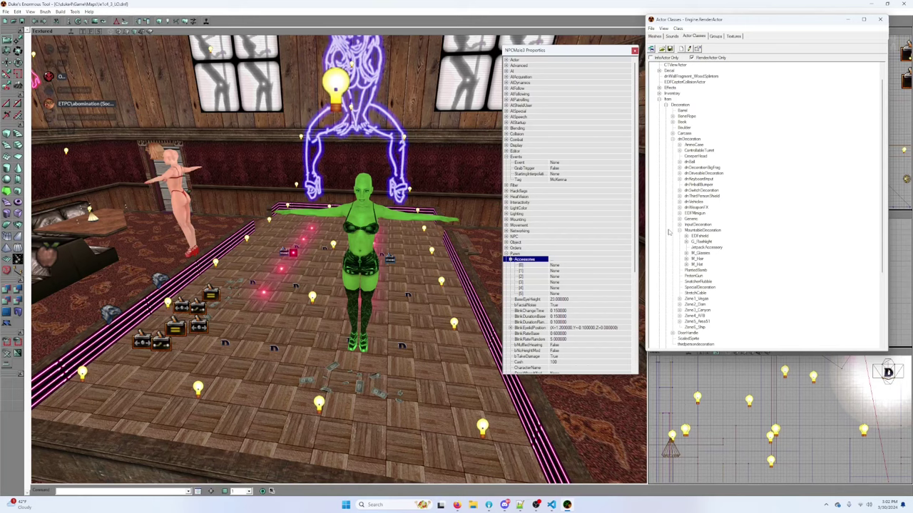
pyautogui.scroll(-3, 669, 232)
pyautogui.click(686, 208)
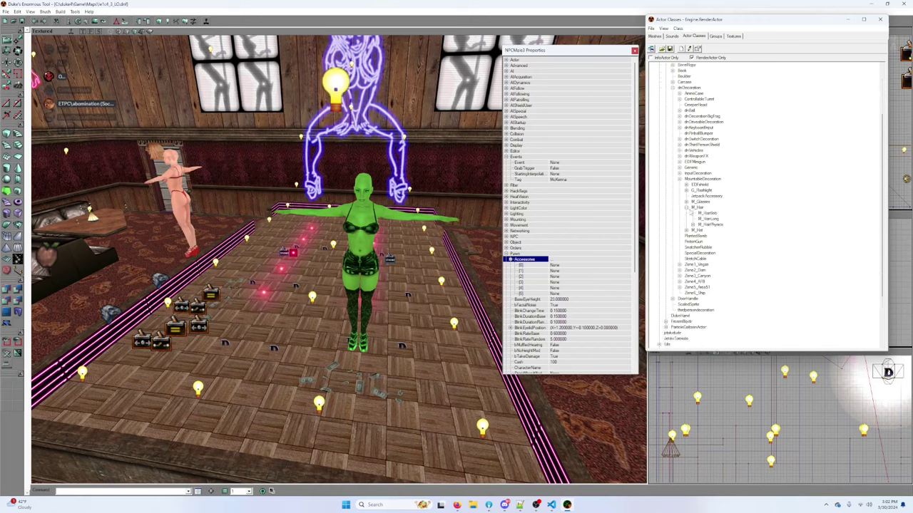
# Step: Assign the dnMountables M_Hair class to the first accessory slot of the dancer in the middle of the stage
pyautogui.click(696, 207)
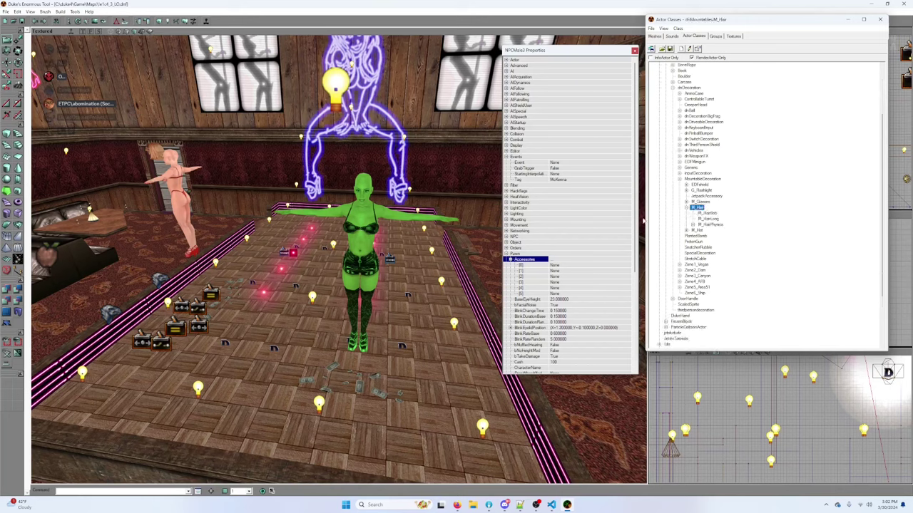
pyautogui.click(577, 265)
pyautogui.click(619, 266)
# Step: Delete the loose M_HairPhysics object on the head of the red-bikini dancer at the stage's edge
pyautogui.moveTo(303, 222); pyautogui.dragTo(257, 178)
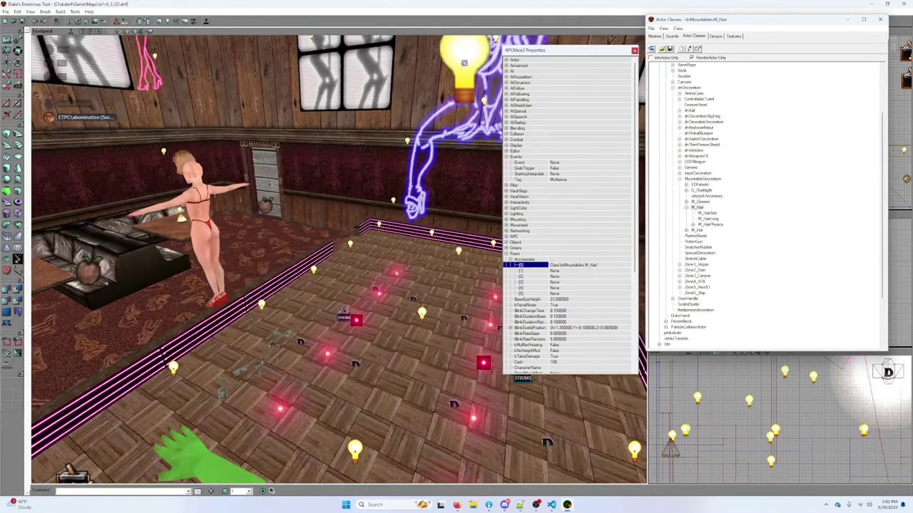
pyautogui.click(225, 155)
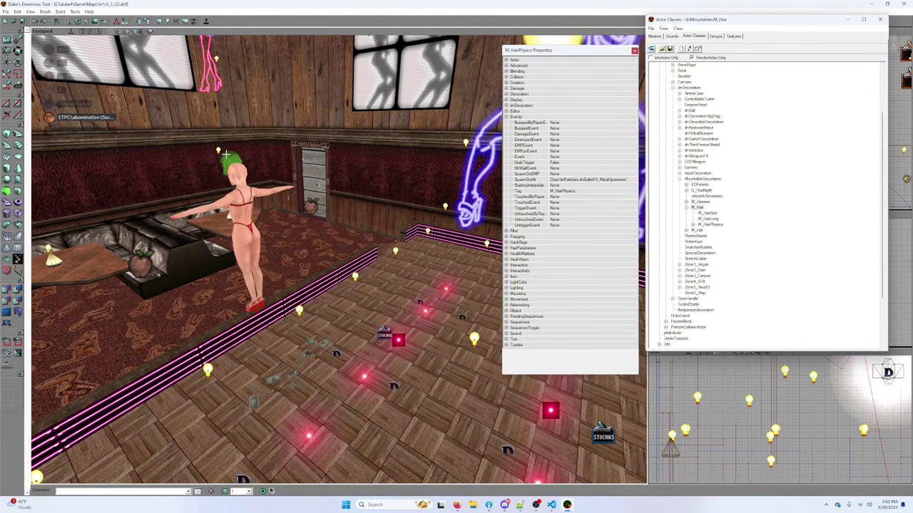
pyautogui.press('Delete')
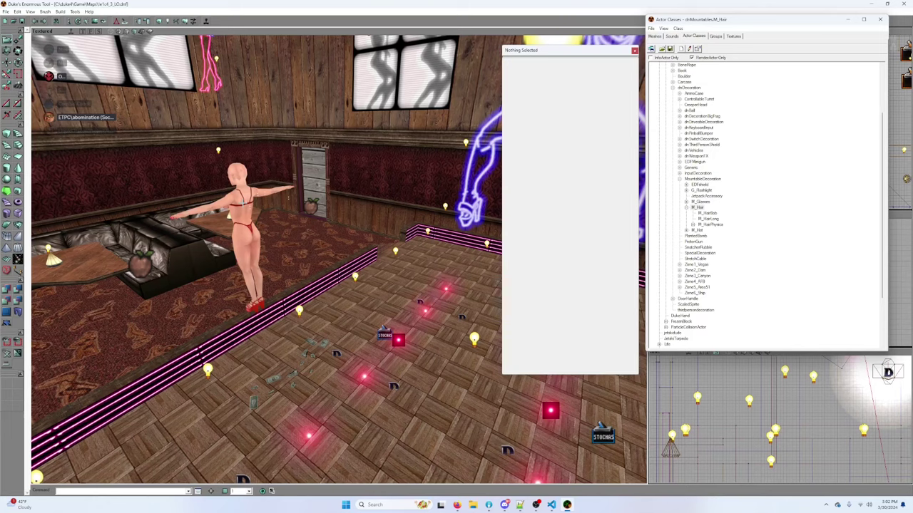
# Step: Assign the M_HairBob class to the red-bikini dancer's first Pawn accessory slot
pyautogui.click(244, 202)
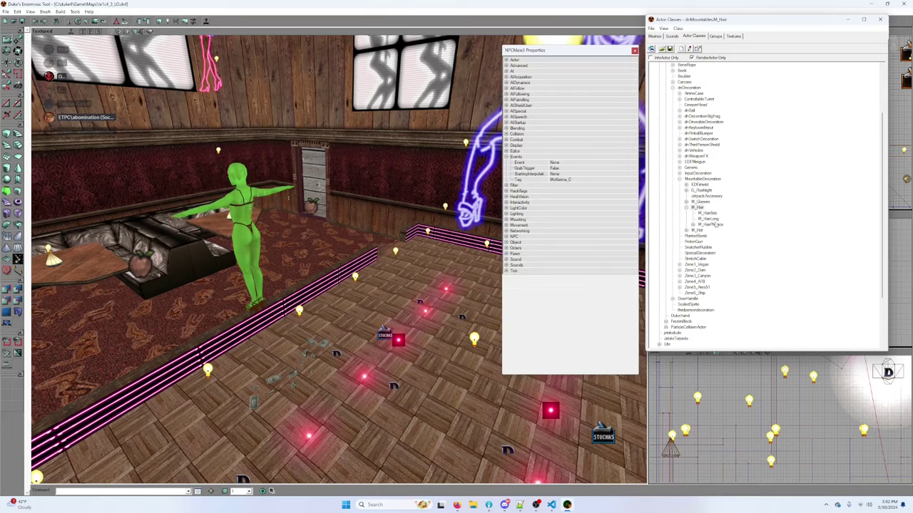
pyautogui.click(693, 224)
pyautogui.click(718, 230)
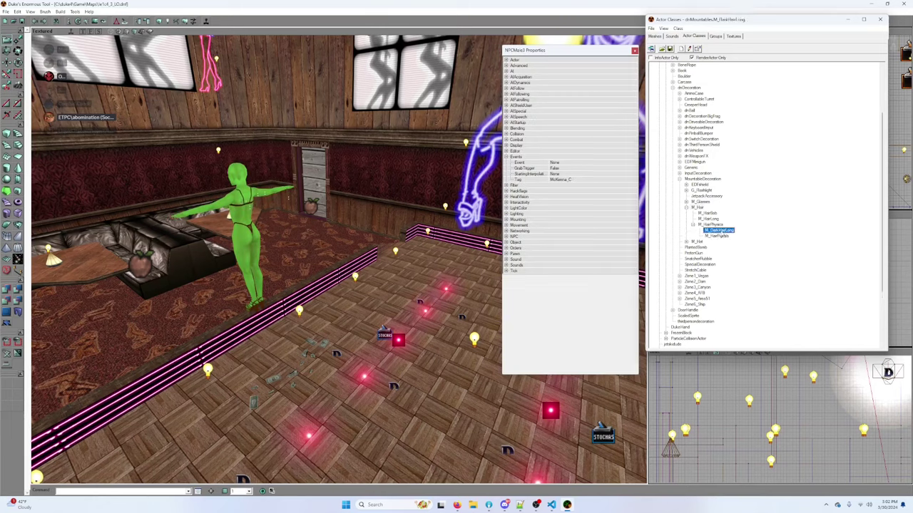
pyautogui.click(708, 219)
pyautogui.click(714, 230)
pyautogui.click(714, 236)
pyautogui.click(706, 213)
pyautogui.click(506, 254)
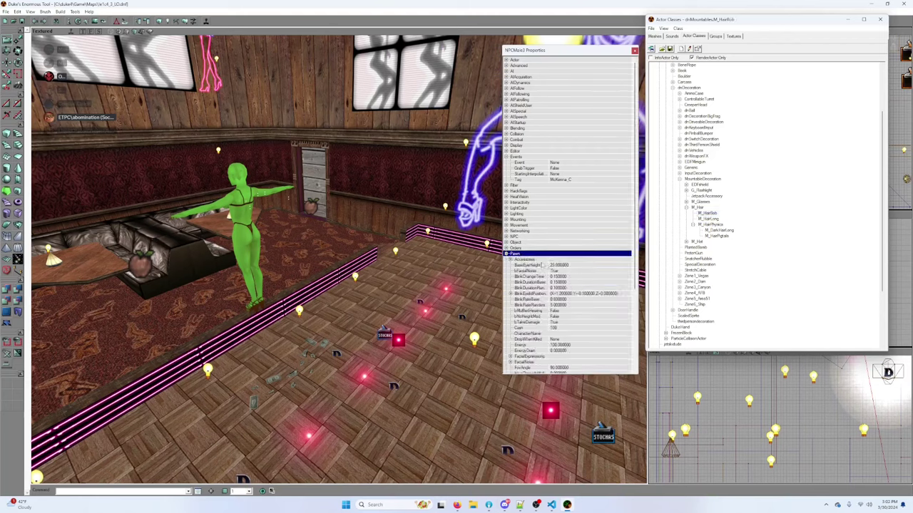
pyautogui.click(509, 259)
pyautogui.click(564, 265)
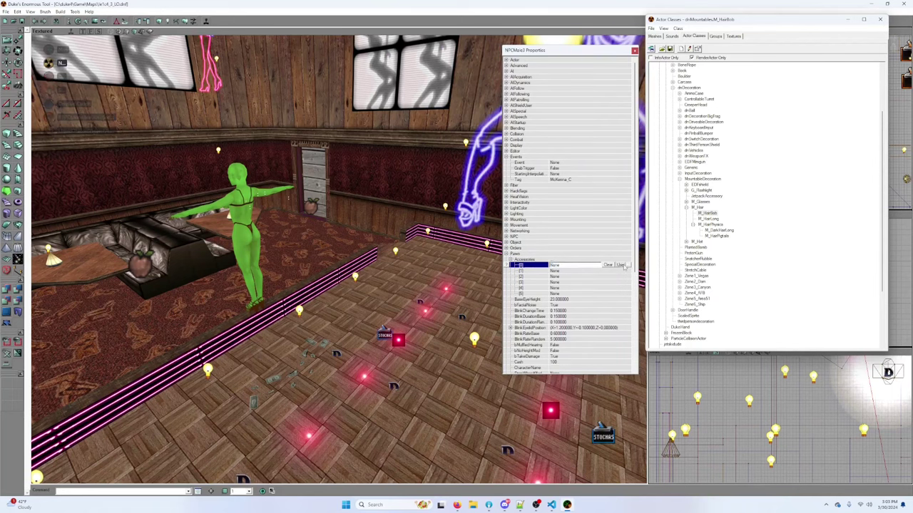
pyautogui.click(622, 265)
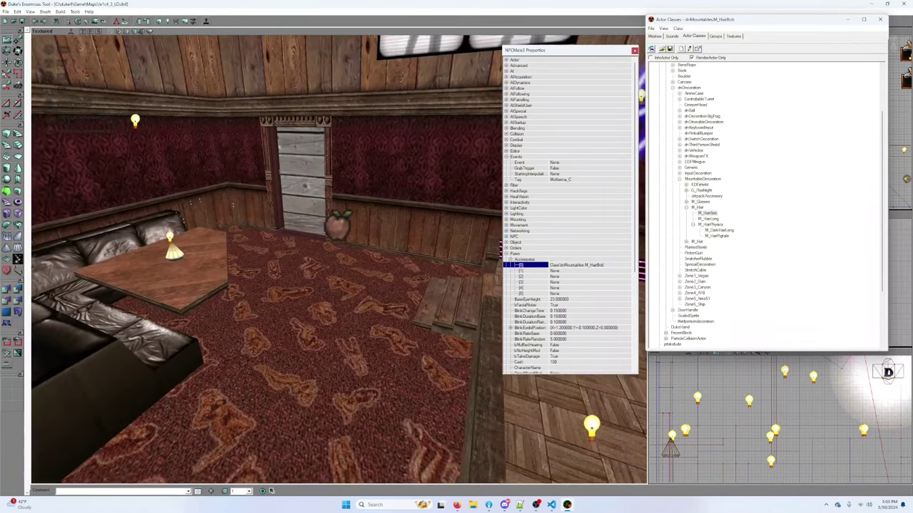
# Step: Select the bald dancer NPC in the blue locker room and expand the Accessories list in the Pawn properties
pyautogui.moveTo(338, 260); pyautogui.dragTo(214, 207)
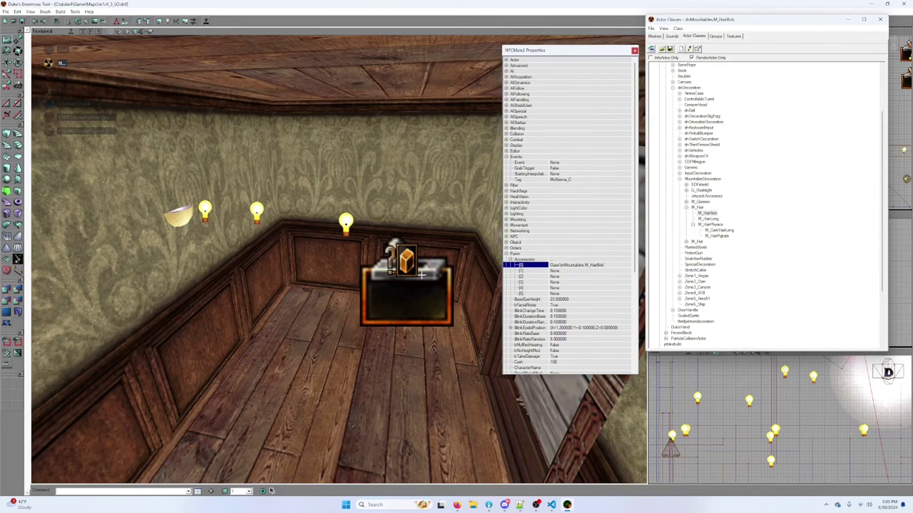
pyautogui.moveTo(421, 275); pyautogui.dragTo(578, 275, button='right')
pyautogui.moveTo(338, 275); pyautogui.dragTo(252, 225)
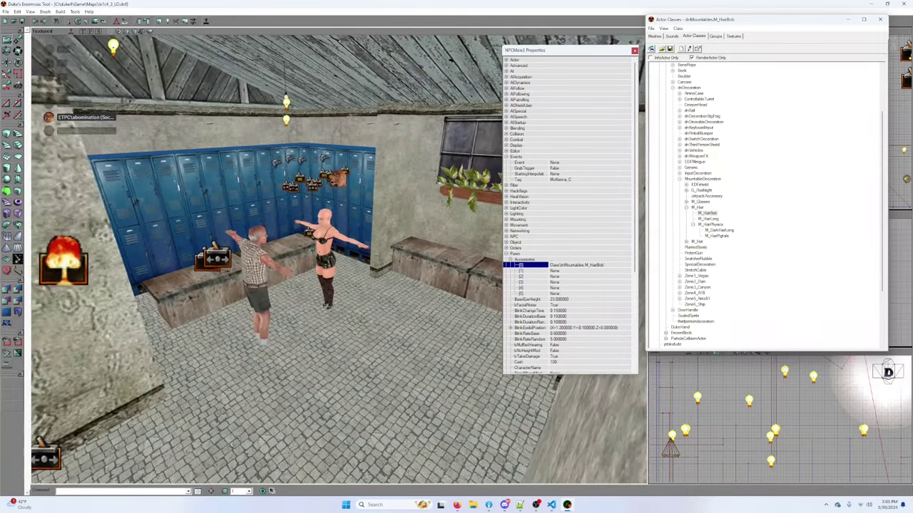
pyautogui.moveTo(381, 189); pyautogui.dragTo(414, 207)
pyautogui.click(340, 245)
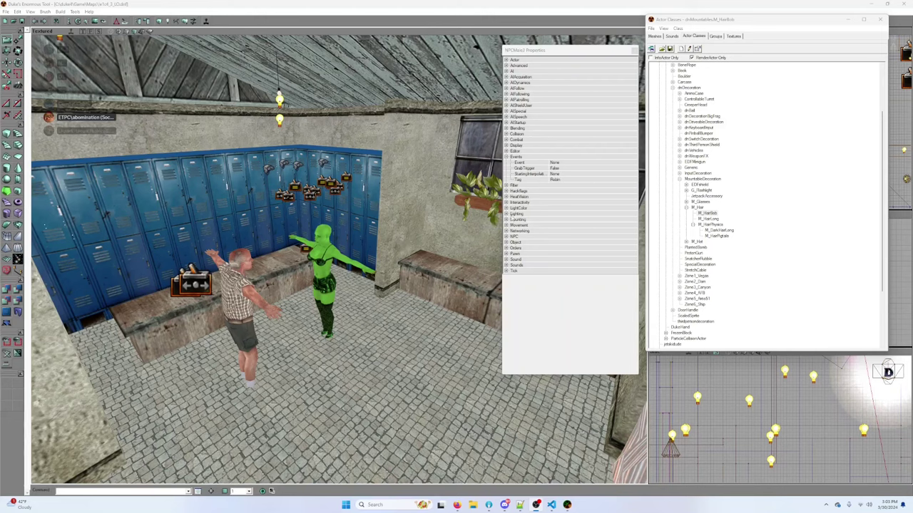
pyautogui.click(507, 254)
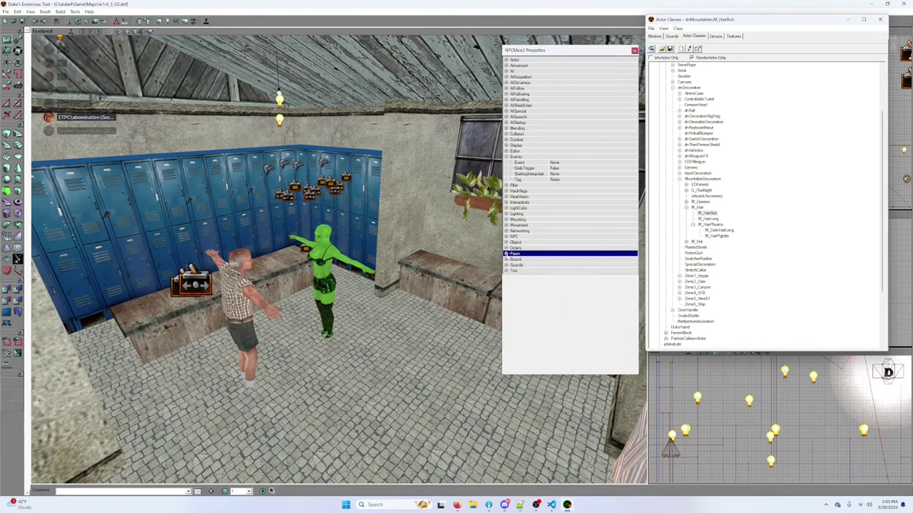
pyautogui.click(507, 254)
pyautogui.click(509, 259)
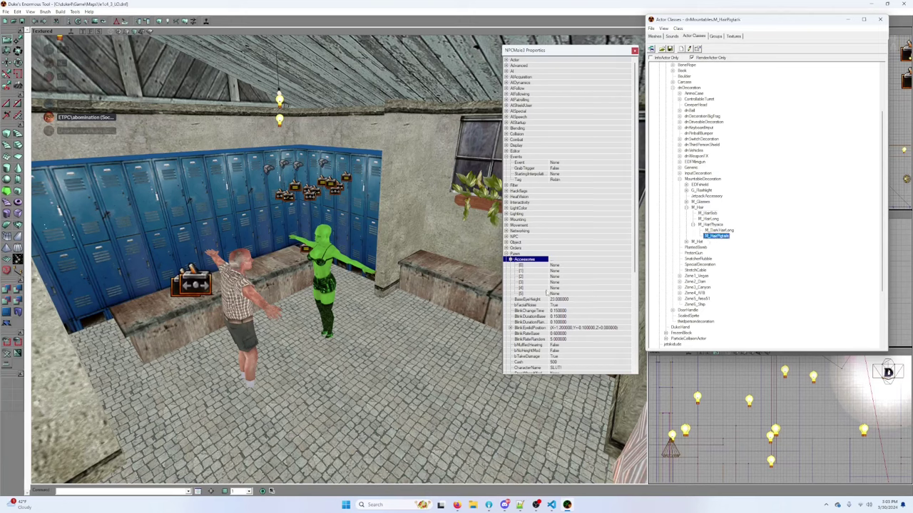
# Step: Assign the M_HairLong class to the locker-room dancer's first accessory slot
pyautogui.click(577, 266)
pyautogui.click(715, 235)
pyautogui.click(709, 219)
pyautogui.click(590, 267)
pyautogui.click(618, 266)
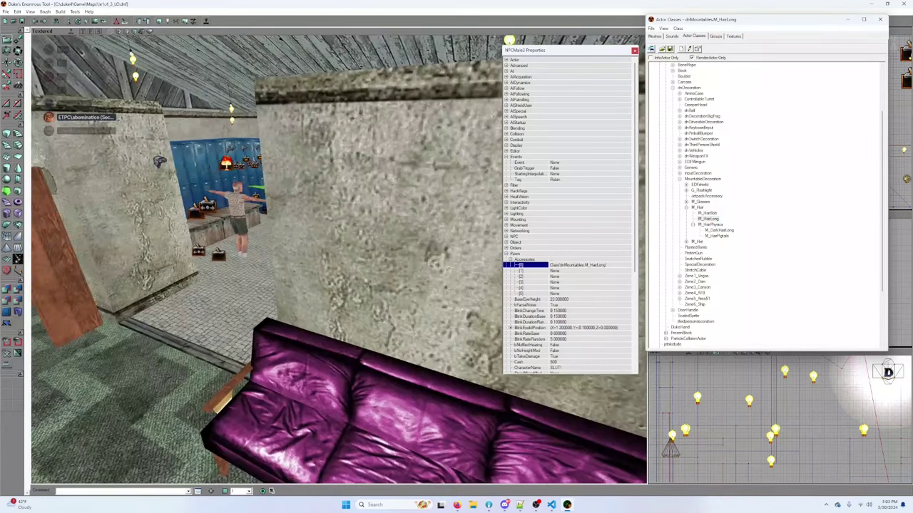
# Step: Delete the loose M_HairPhysics object beside the dancer on the small stage in the Tequila sign room
pyautogui.moveTo(434, 264); pyautogui.dragTo(264, 285)
pyautogui.moveTo(350, 313)
pyautogui.mouseDown()
pyautogui.moveTo(307, 285)
pyautogui.moveTo(306, 243)
pyautogui.moveTo(335, 271)
pyautogui.moveTo(350, 314)
pyautogui.mouseUp()
pyautogui.click(412, 273)
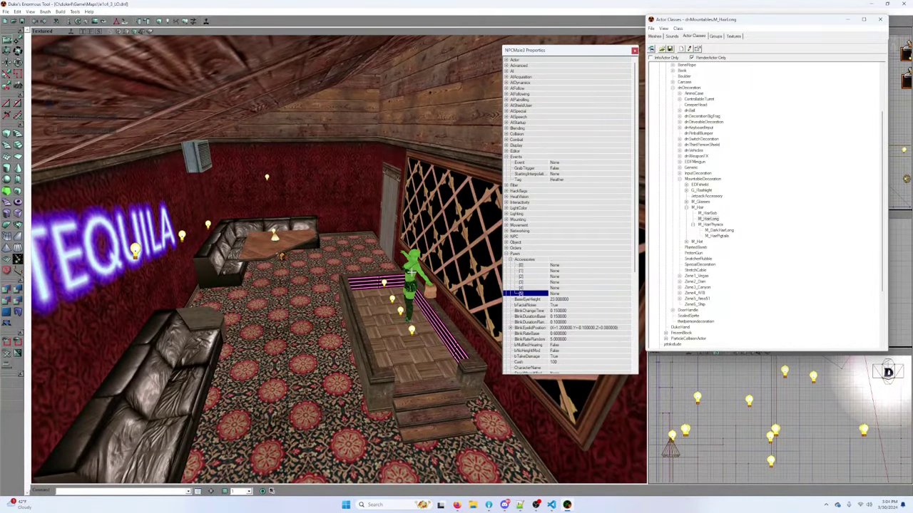
pyautogui.click(431, 293)
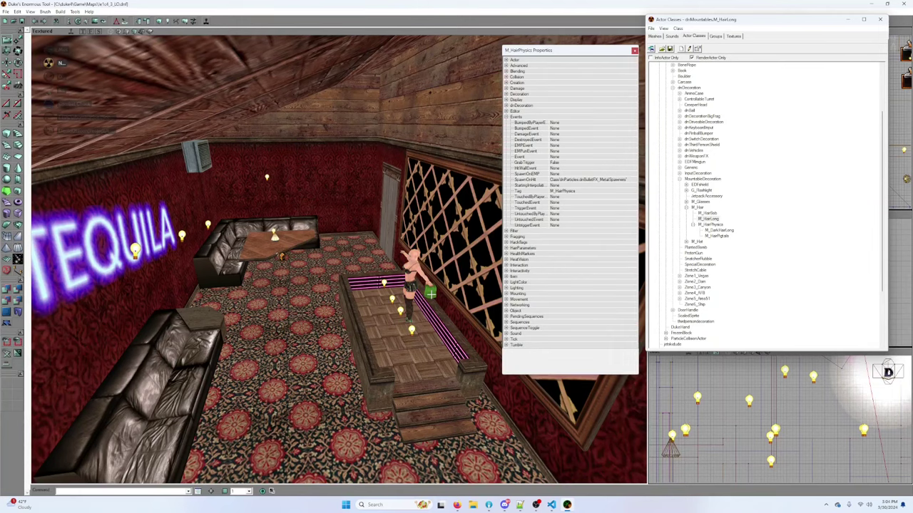
# Step: Assign the M_HairPigtails class to the first Pawn accessory slot of the dancer on the small stage
pyautogui.click(411, 274)
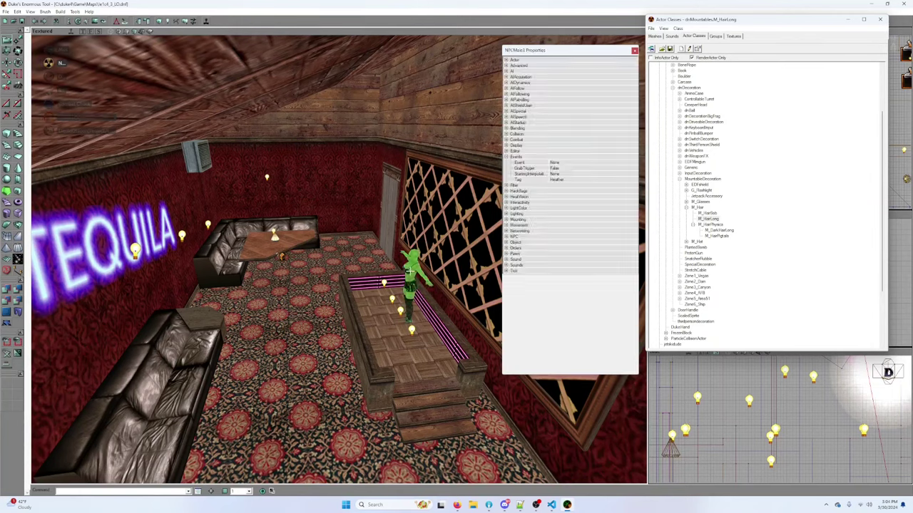
pyautogui.click(506, 254)
pyautogui.click(520, 260)
pyautogui.click(511, 259)
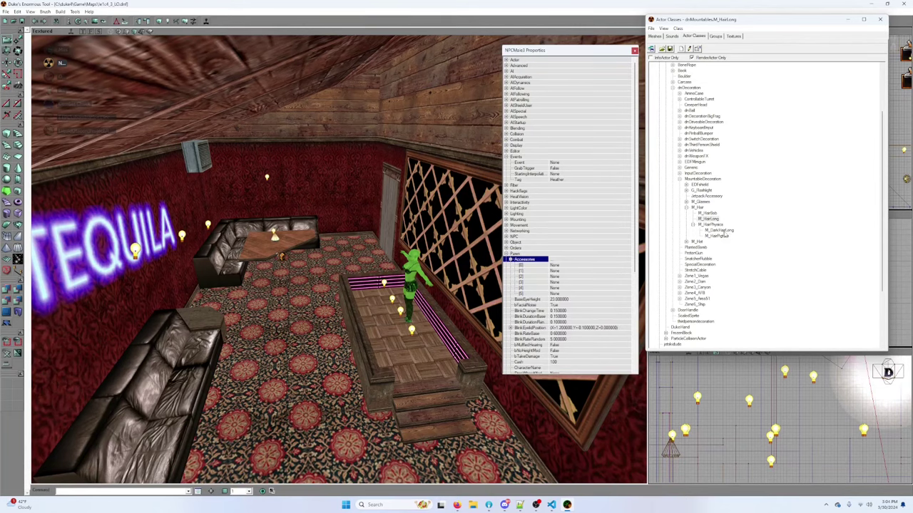
pyautogui.click(606, 266)
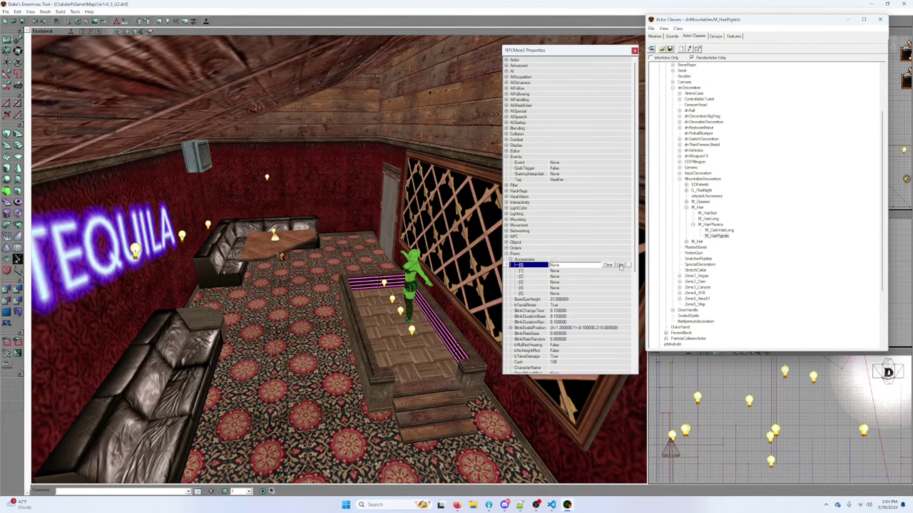
pyautogui.click(620, 265)
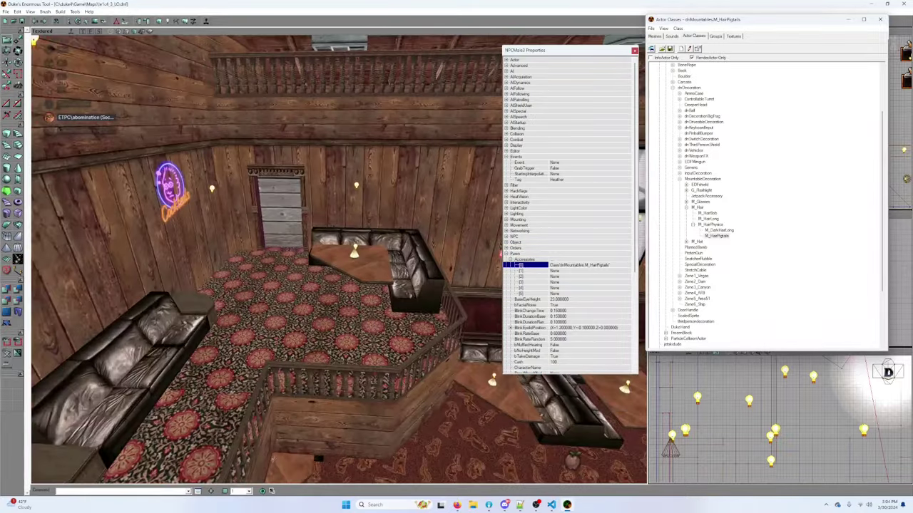
# Step: Remove the loose hair beside the dancer in the red-carpet booth and assign M_HairLong to the dancer's first accessory slot
pyautogui.moveTo(337, 260); pyautogui.dragTo(357, 214)
pyautogui.moveTo(321, 335); pyautogui.dragTo(374, 290)
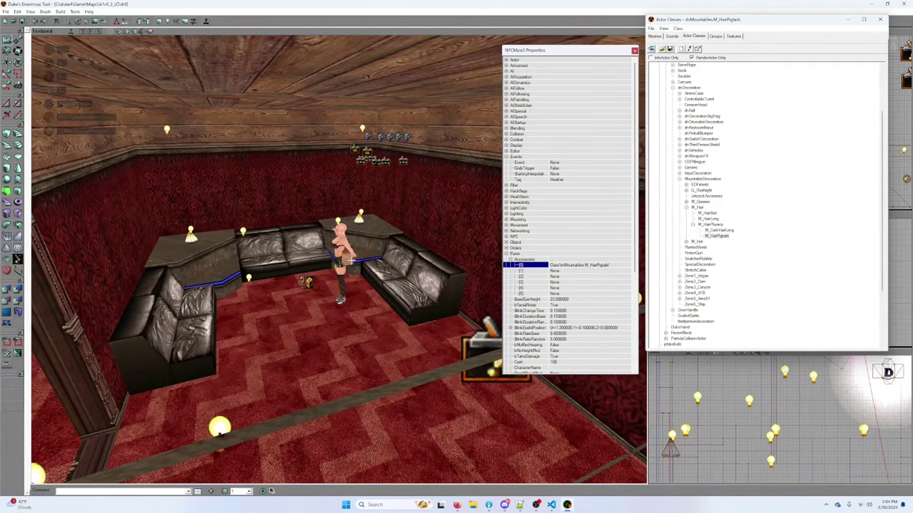
pyautogui.click(350, 260)
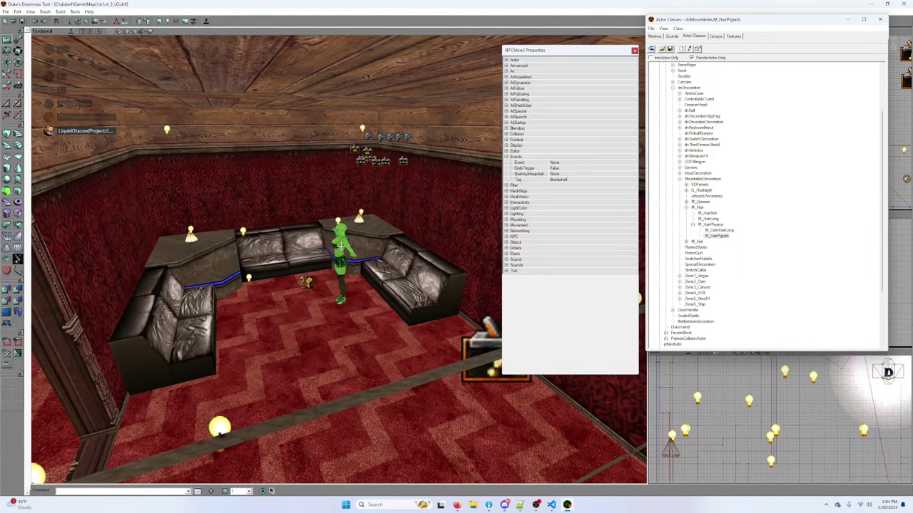
pyautogui.click(510, 260)
pyautogui.click(571, 268)
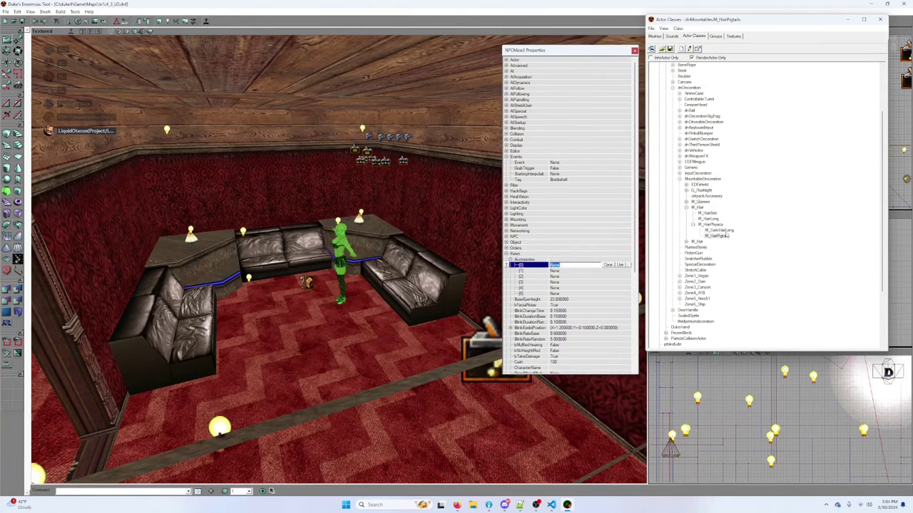
pyautogui.click(714, 219)
pyautogui.click(582, 267)
# Step: Launch a playtest of the bar map from the editor
pyautogui.moveTo(456, 286); pyautogui.dragTo(342, 164)
pyautogui.moveTo(342, 257)
pyautogui.mouseDown()
pyautogui.moveTo(385, 200)
pyautogui.moveTo(371, 271)
pyautogui.moveTo(406, 249)
pyautogui.moveTo(300, 286)
pyautogui.moveTo(335, 214)
pyautogui.moveTo(299, 271)
pyautogui.moveTo(335, 207)
pyautogui.moveTo(370, 285)
pyautogui.mouseUp()
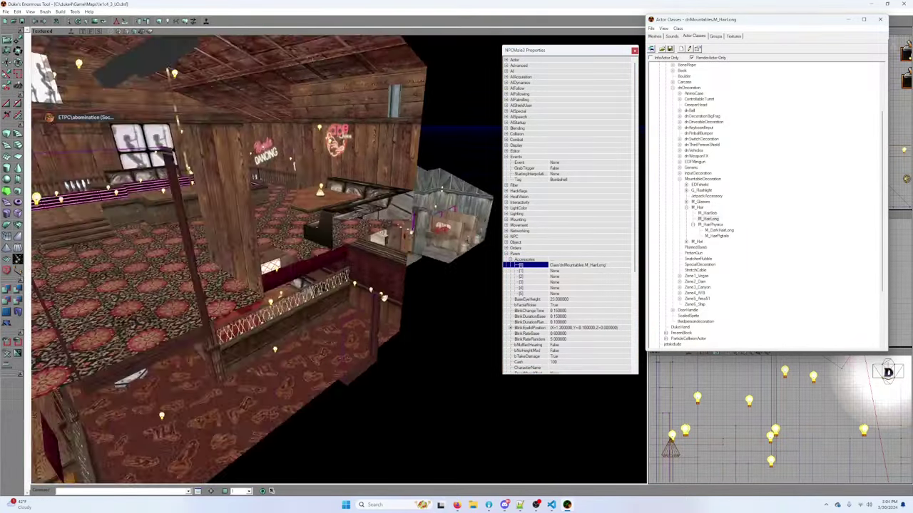
pyautogui.moveTo(335, 256); pyautogui.dragTo(263, 257)
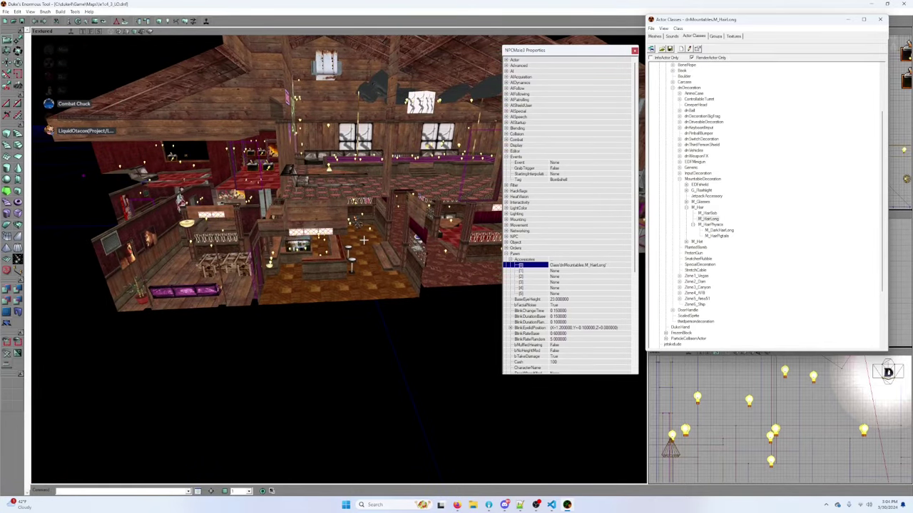
pyautogui.moveTo(365, 241); pyautogui.dragTo(427, 171)
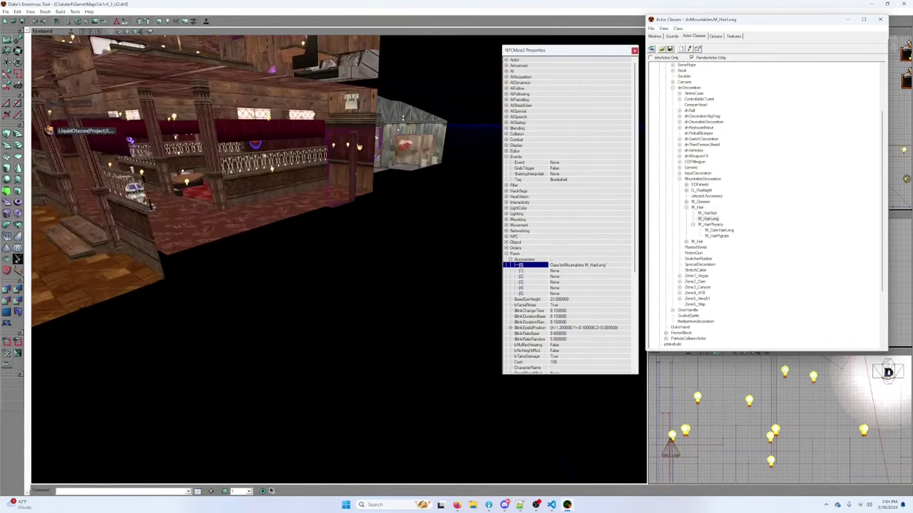
pyautogui.moveTo(335, 256); pyautogui.dragTo(299, 114)
pyautogui.moveTo(300, 256); pyautogui.dragTo(435, 200)
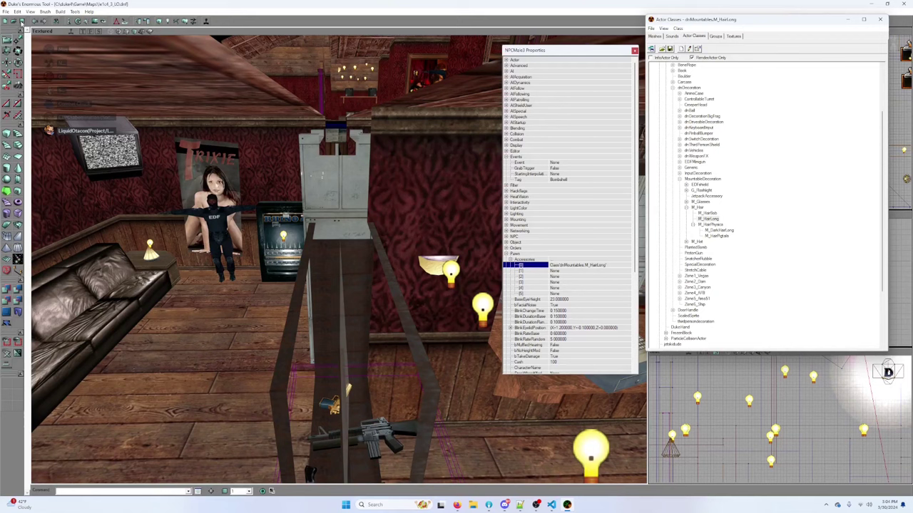
pyautogui.click(186, 21)
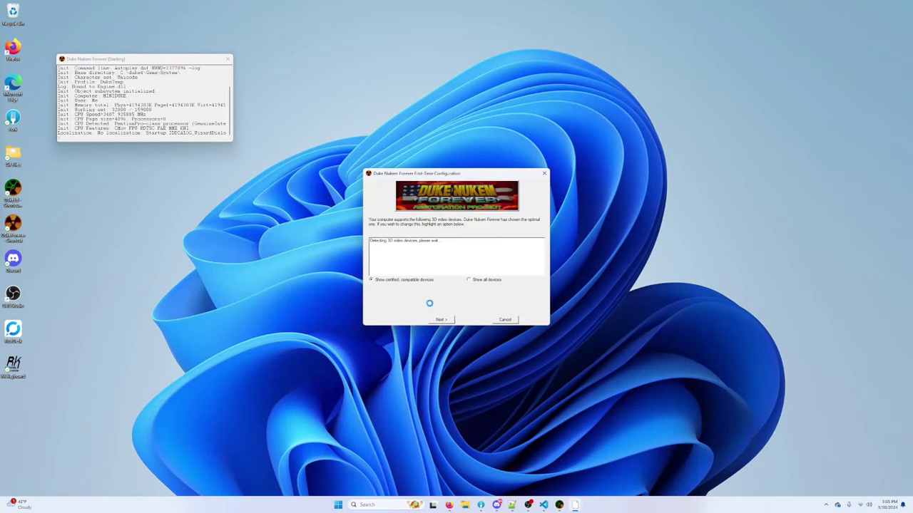
# Step: Go through the Duke Nukem Forever First-Time Configuration with the default video device option, run the game and bring its window into focus
pyautogui.click(441, 319)
pyautogui.click(441, 319)
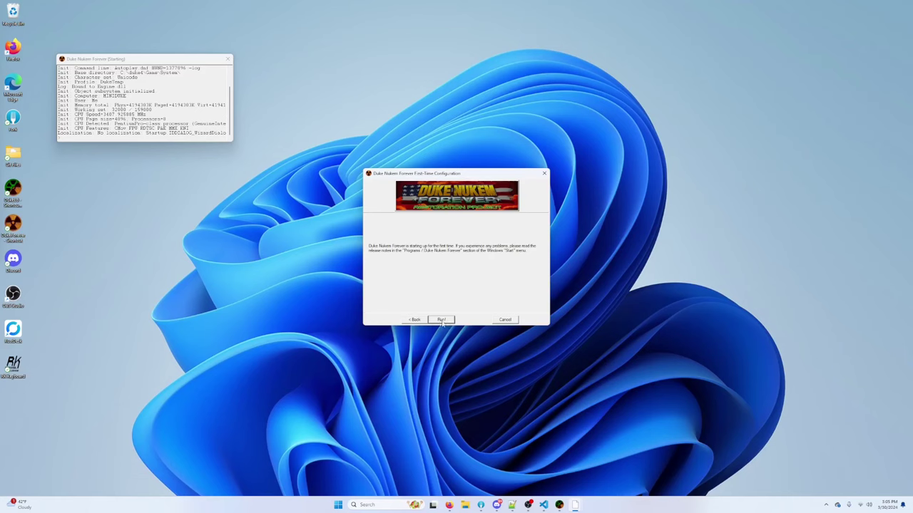
pyautogui.click(441, 320)
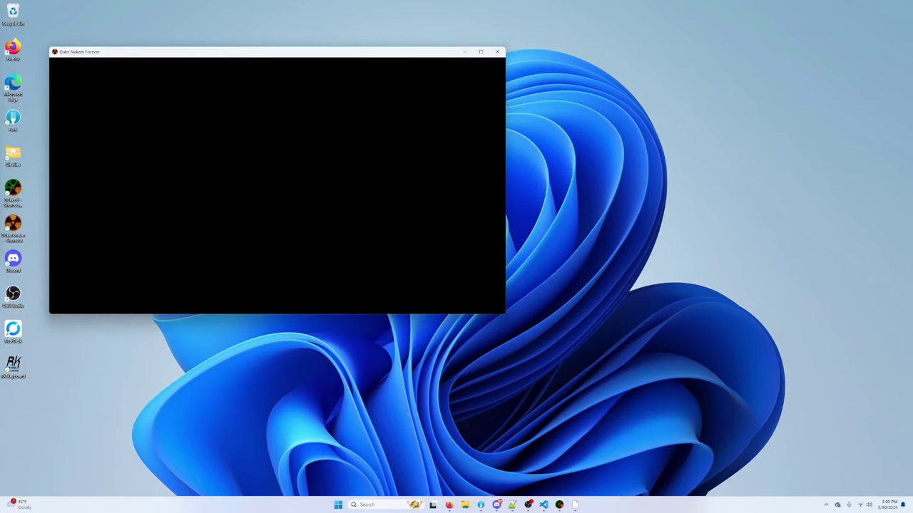
pyautogui.hotkey('alt', 'Tab')
pyautogui.click(261, 111)
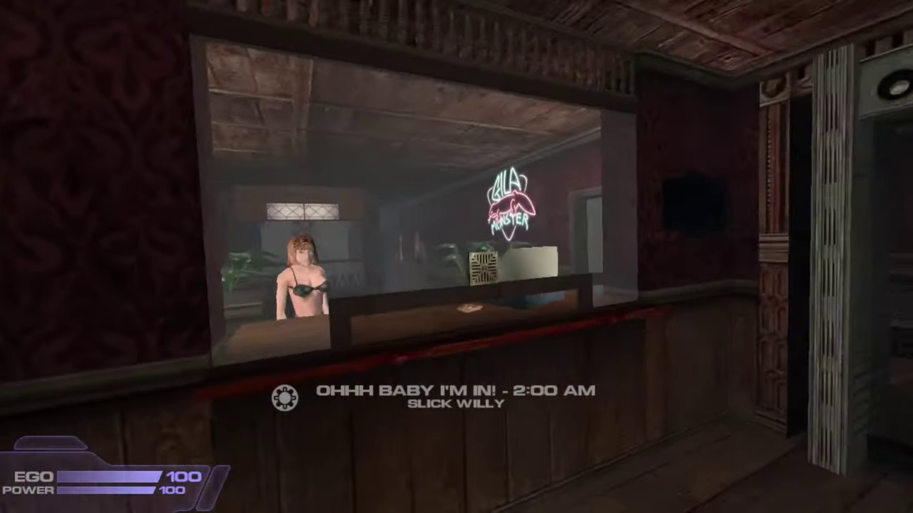
# Step: Walk from the entrance lobby through the door into the club and look around the bar and the railed seating area
pyautogui.press('w')
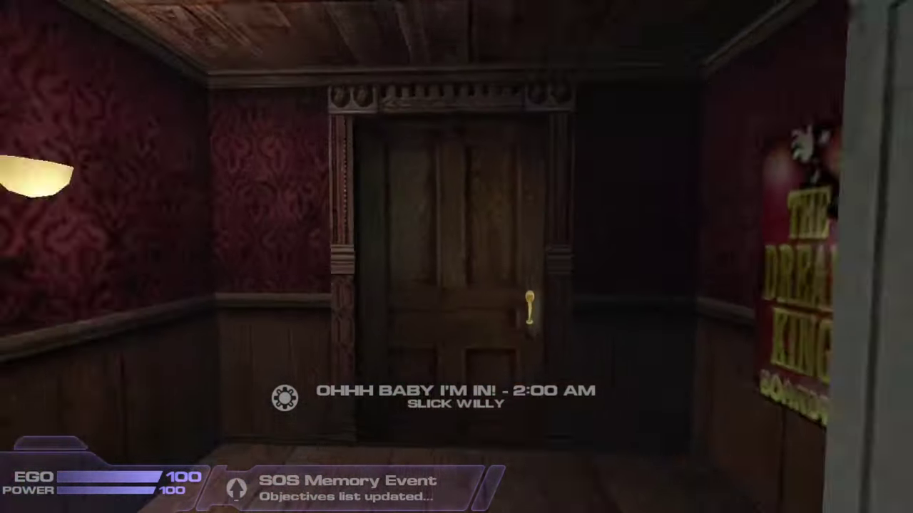
pyautogui.press('w')
pyautogui.press('e')
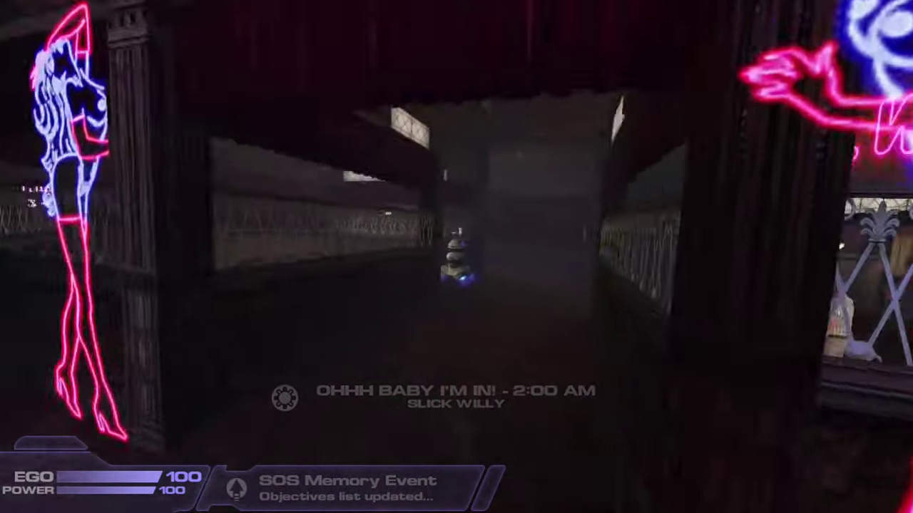
pyautogui.press('w')
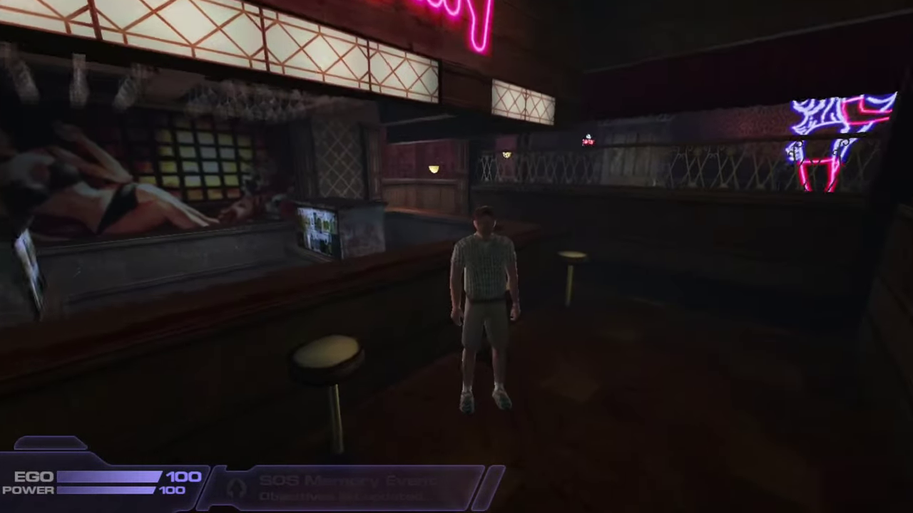
pyautogui.press('w')
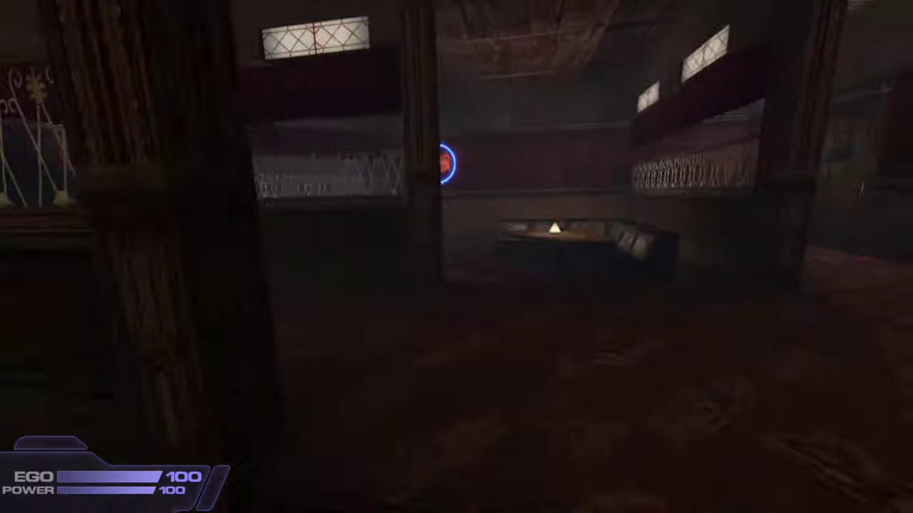
pyautogui.press('w')
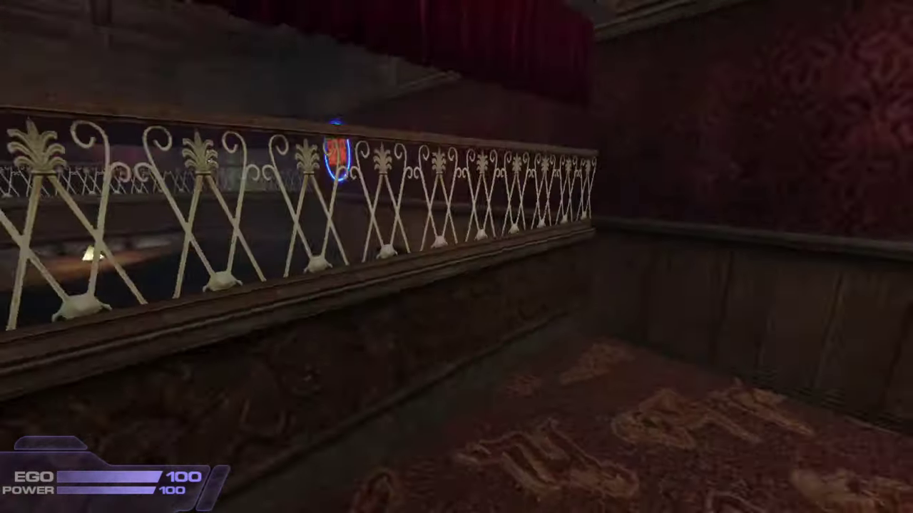
# Step: Inspect the ezVend machine and the Main Show Room neon sign on the wall above it
pyautogui.press('w')
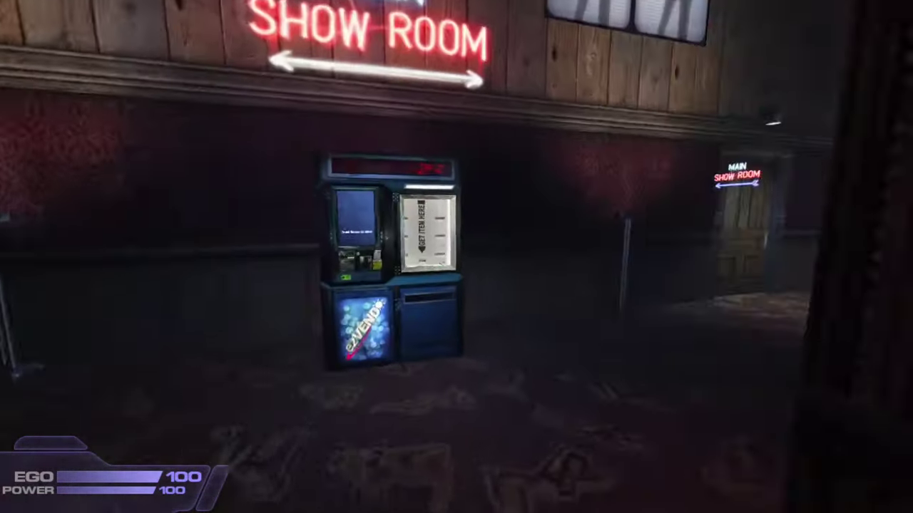
pyautogui.press('s')
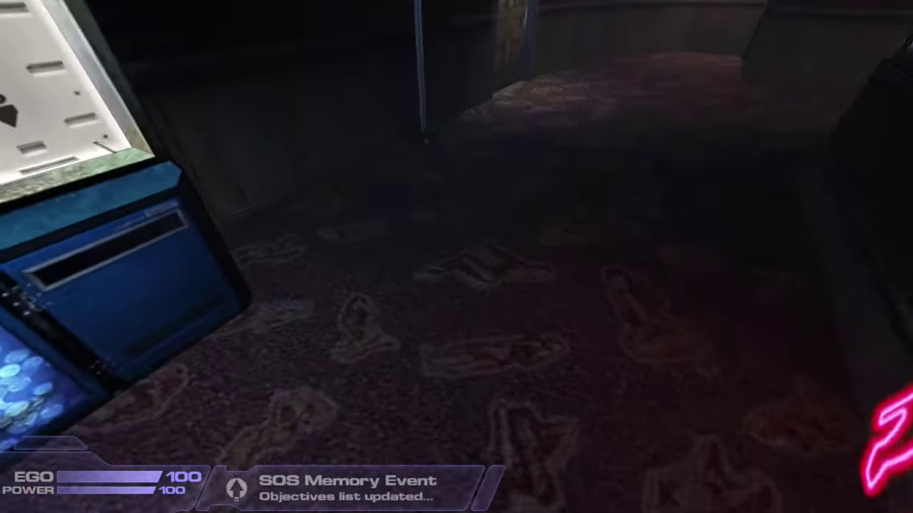
pyautogui.press('w')
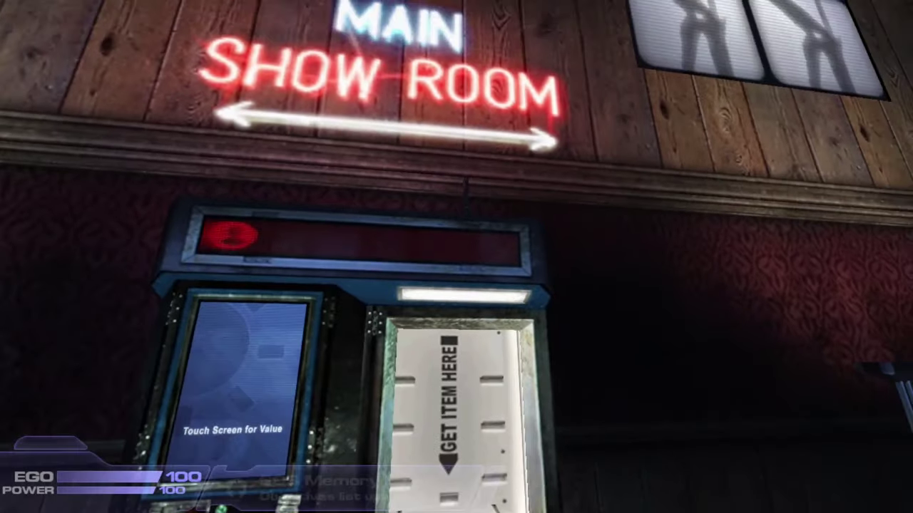
pyautogui.press('w')
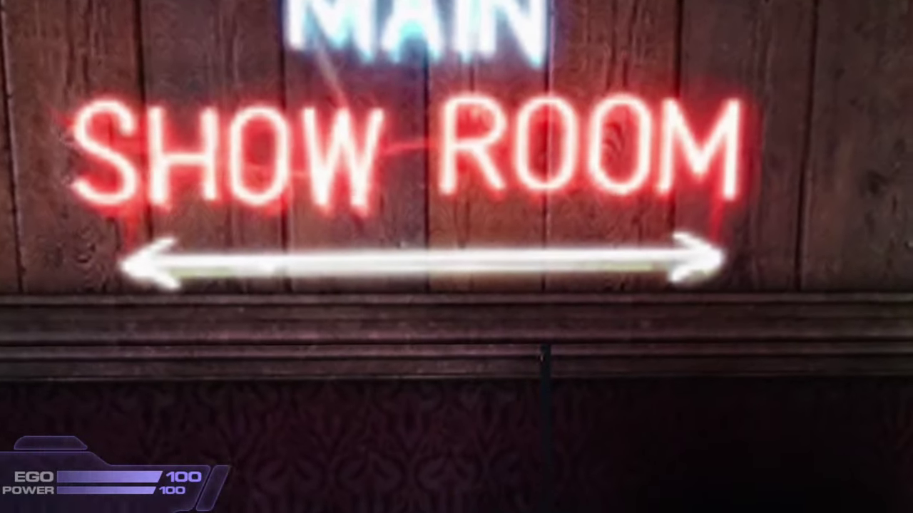
pyautogui.press('s')
pyautogui.press('s')
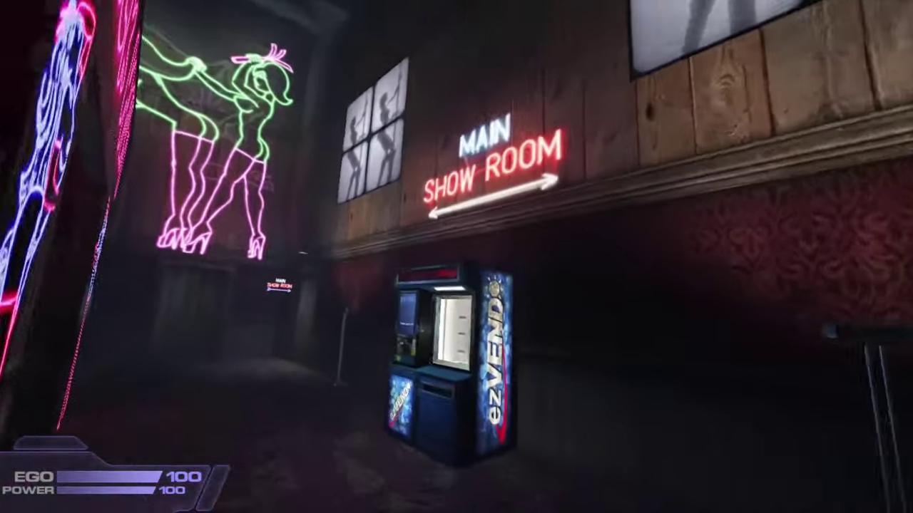
# Step: Walk through the Dream King hallway into the Nutt Beer lounge and check the doorway to the main stage
pyautogui.press('w')
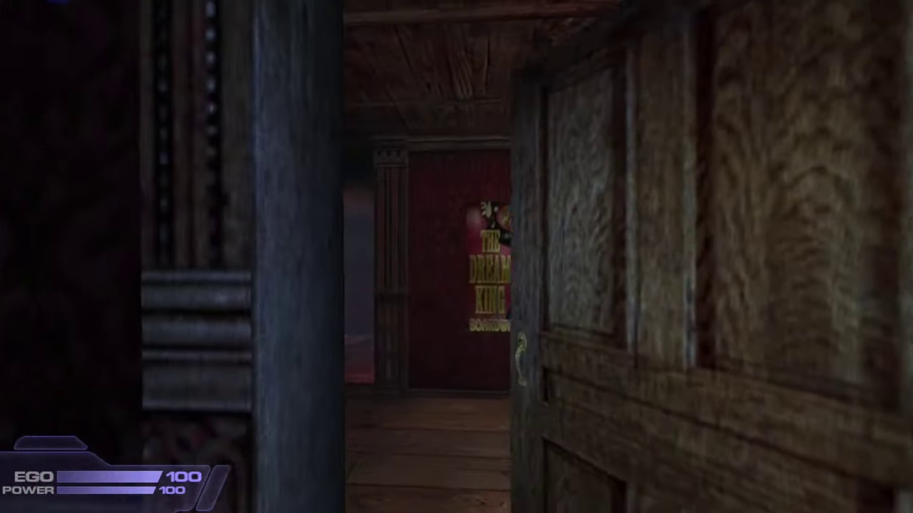
pyautogui.press('w')
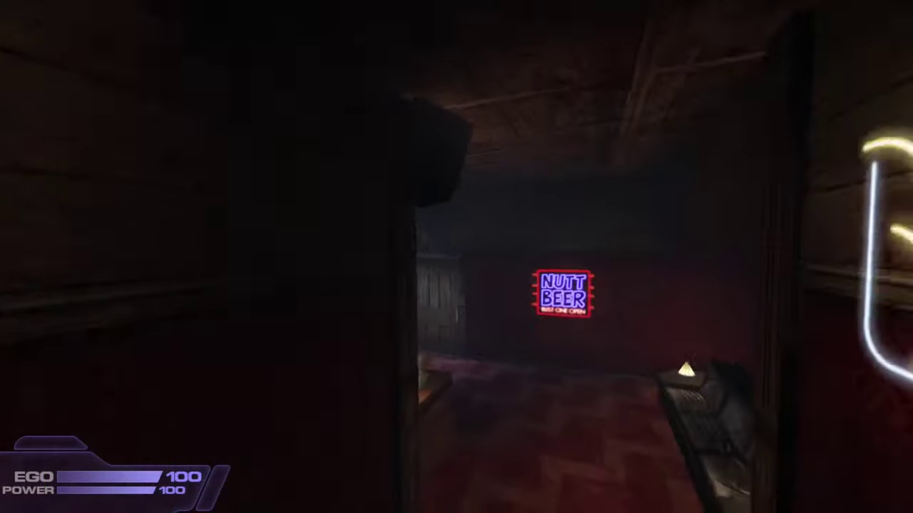
pyautogui.press('w')
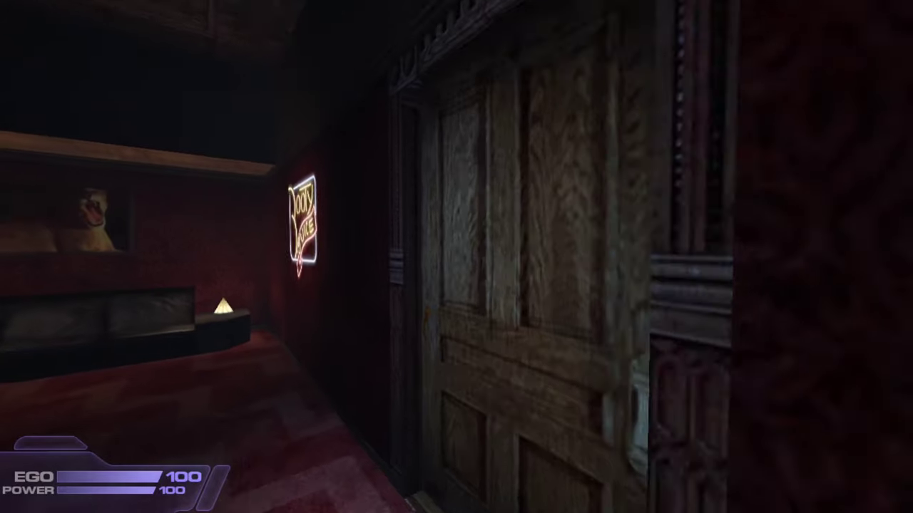
pyautogui.press('w')
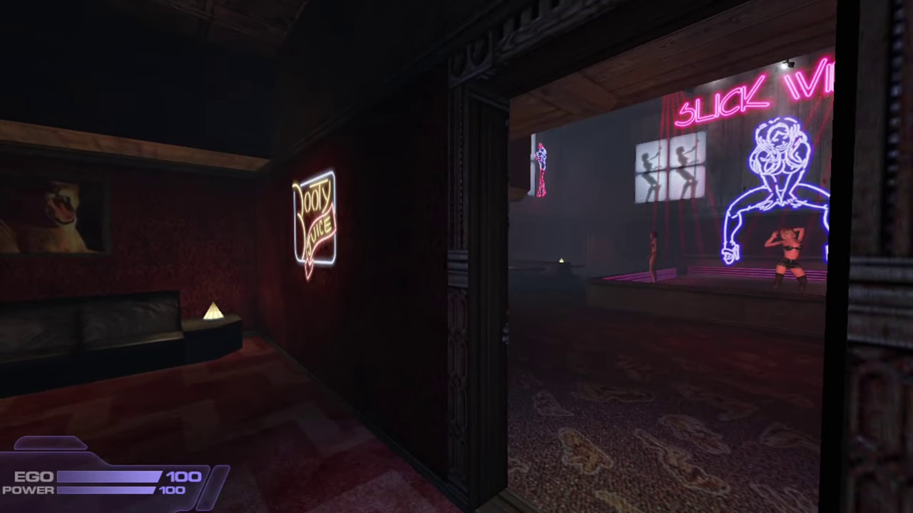
pyautogui.press('w')
# Step: Enable the ghost cheat and fly through the arcade into the locker room to check the dancer's hair
pyautogui.write('ghost')
pyautogui.press('Return')
pyautogui.press('w')
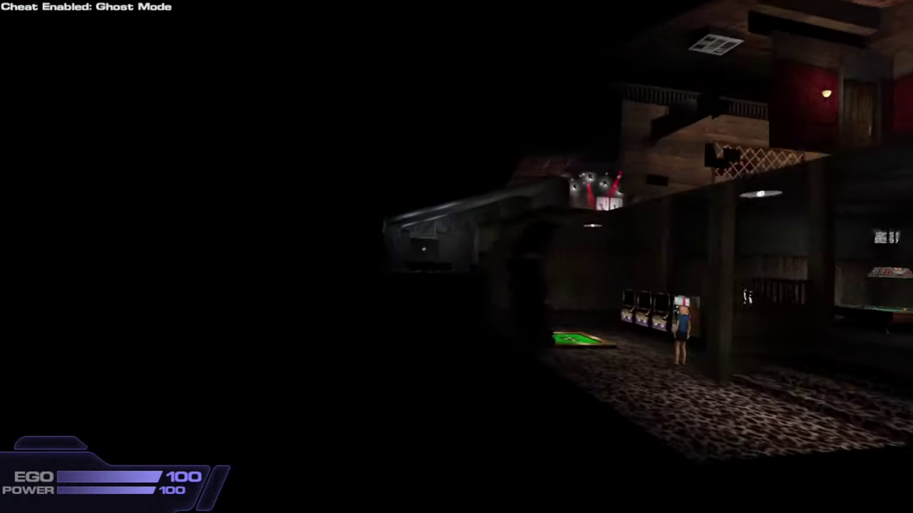
pyautogui.press('w')
pyautogui.press('Left')
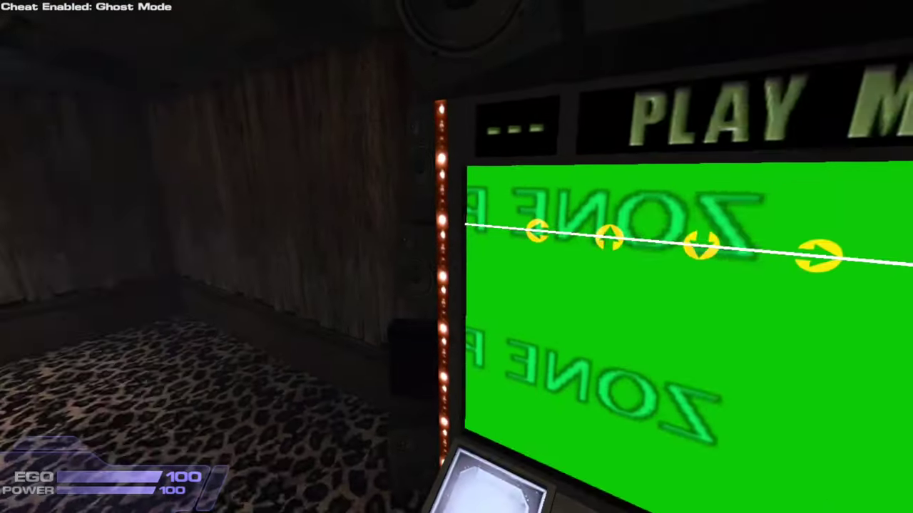
pyautogui.press('w')
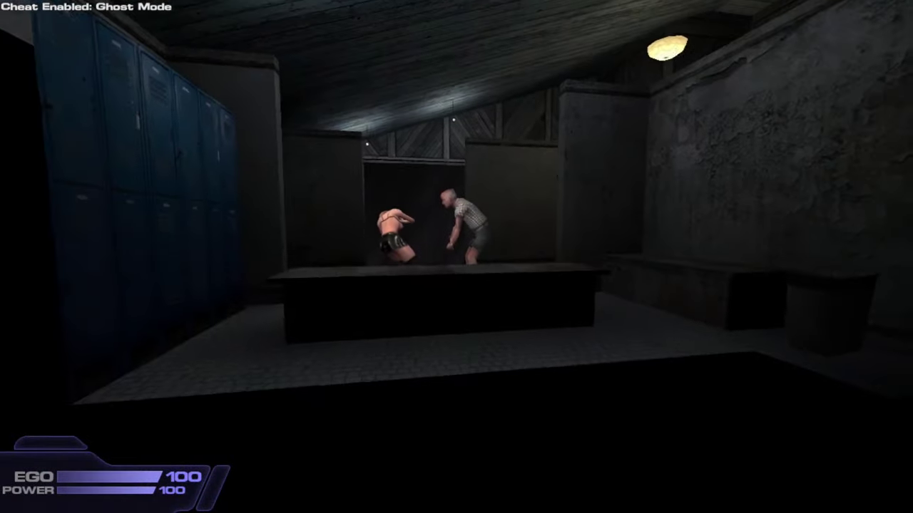
pyautogui.press('w')
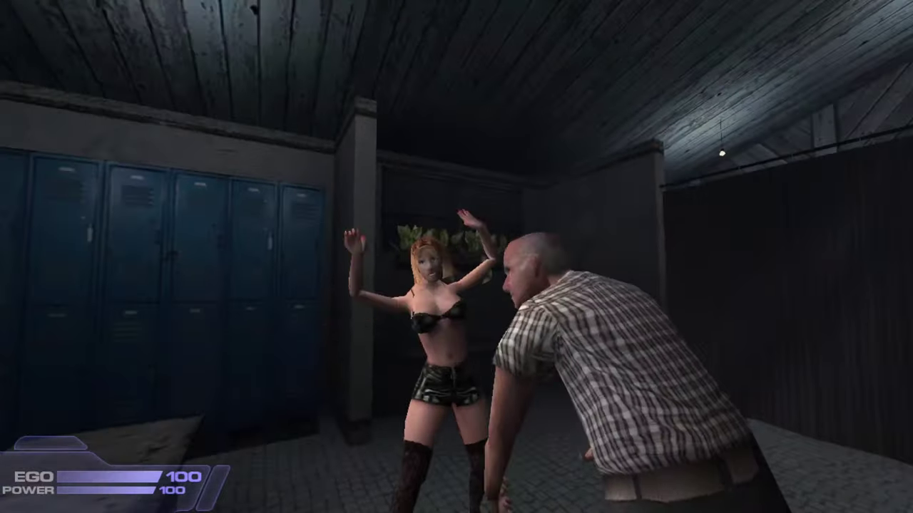
# Step: Fly to the Tequila sign room to check the stage dancer's pigtails, look over the upper hallway and exit the playtest
pyautogui.press('w')
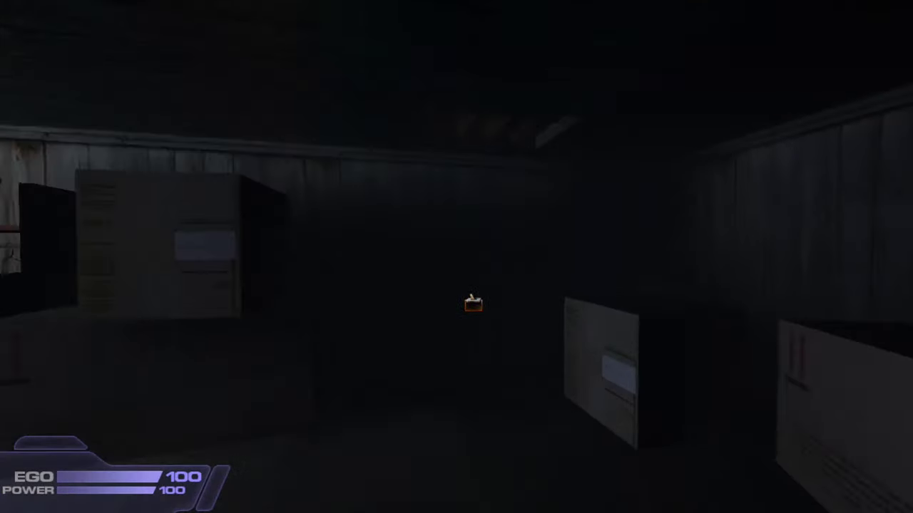
pyautogui.press('w')
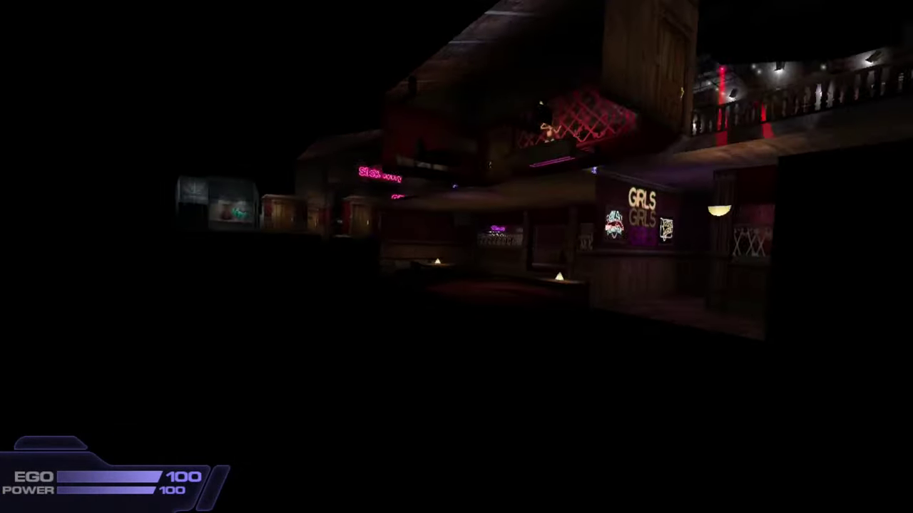
pyautogui.press('w')
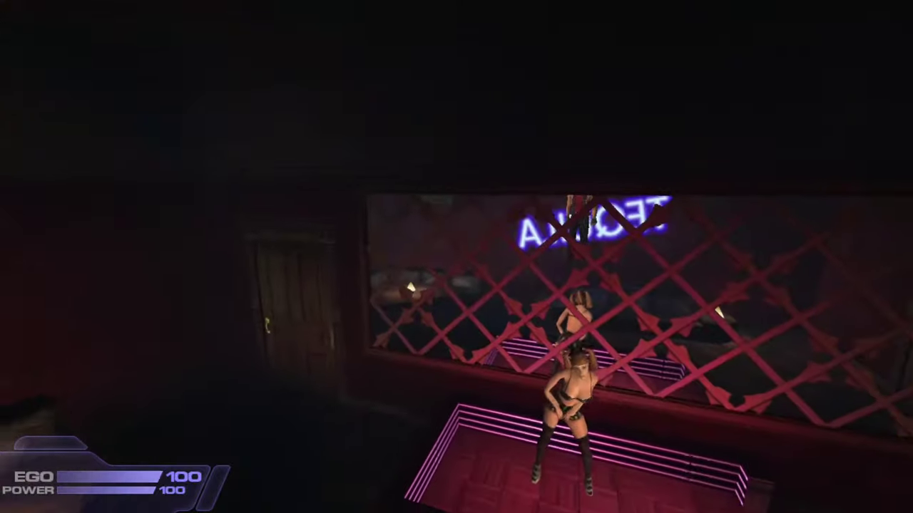
pyautogui.press('w')
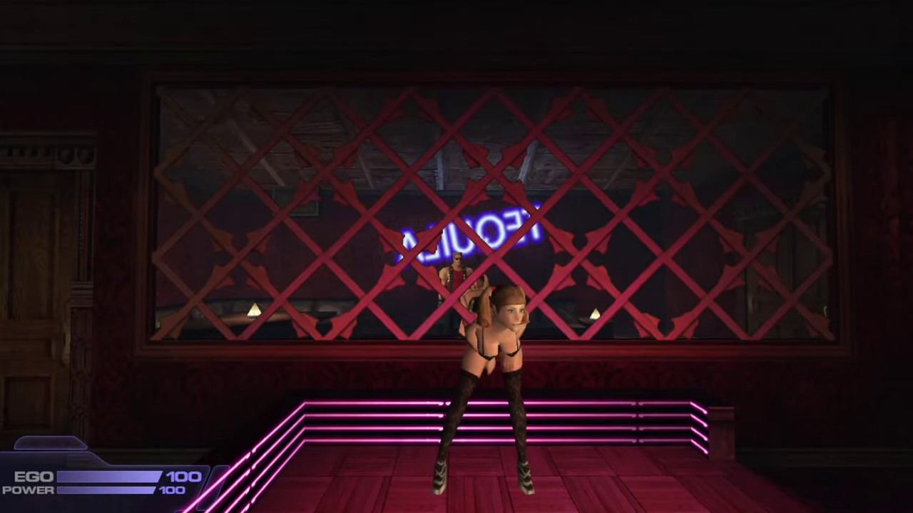
pyautogui.press('w')
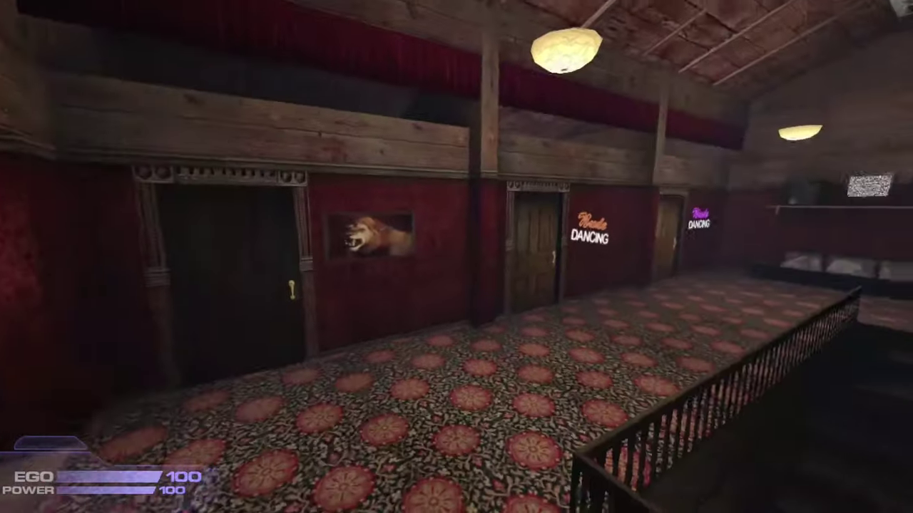
pyautogui.press('w')
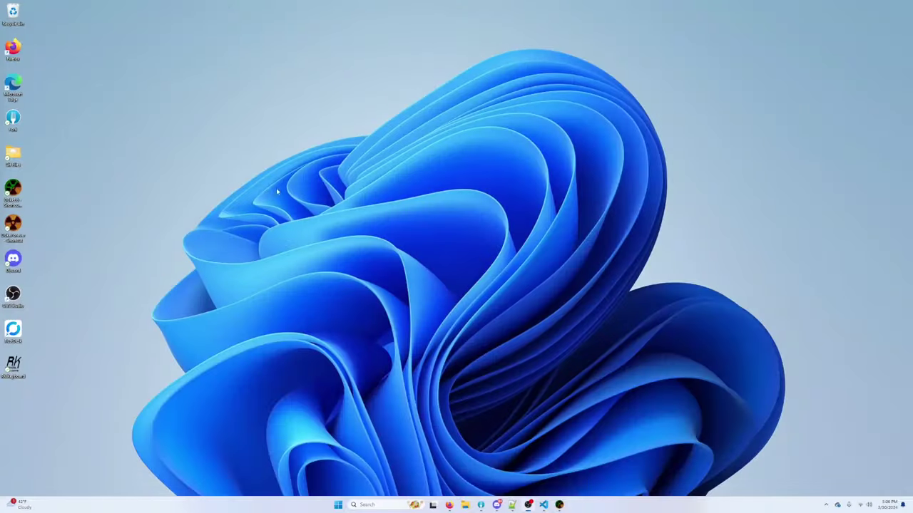
# Step: Switch back to the map editor, view the entrance reception area and save the map
pyautogui.hotkey('alt', 'Tab')
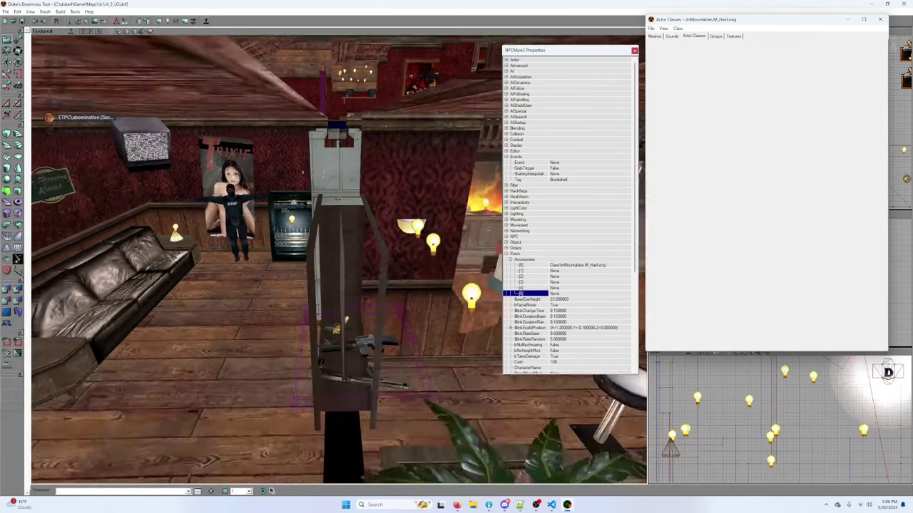
pyautogui.moveTo(125, 137)
pyautogui.mouseDown()
pyautogui.moveTo(125, 185)
pyautogui.moveTo(171, 157)
pyautogui.moveTo(125, 136)
pyautogui.mouseUp()
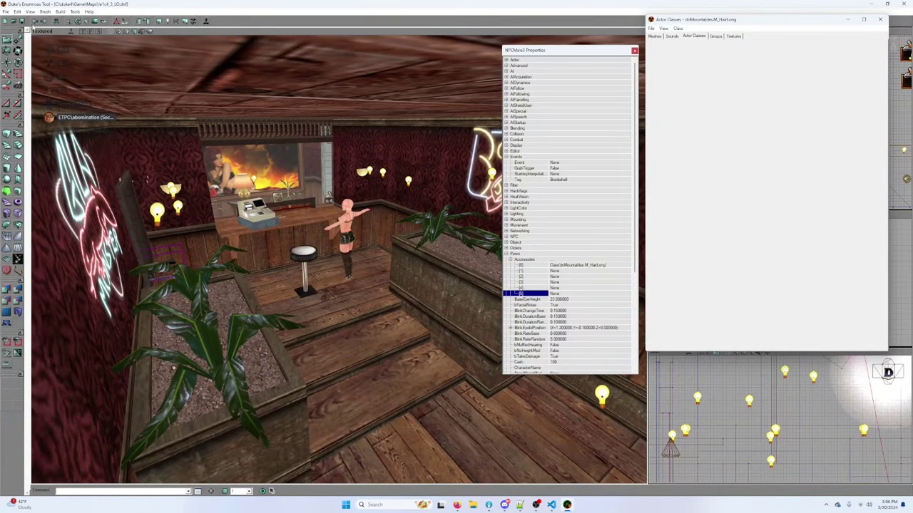
pyautogui.click(21, 20)
pyautogui.hotkey('alt', 'Tab')
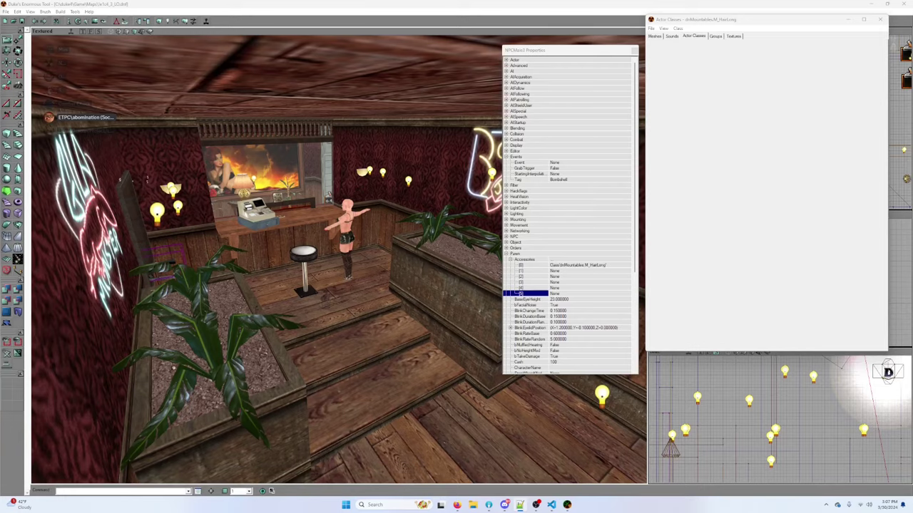
# Step: Set the Message of the SpecialEvent trigger beside the restroom toilet to "What Duke? Trying to see what I'm packing?" and close its properties
pyautogui.moveTo(274, 241); pyautogui.dragTo(150, 178)
pyautogui.moveTo(301, 161)
pyautogui.mouseDown()
pyautogui.moveTo(335, 156)
pyautogui.moveTo(307, 178)
pyautogui.mouseUp()
pyautogui.moveTo(307, 178); pyautogui.dragTo(269, 224, button='right')
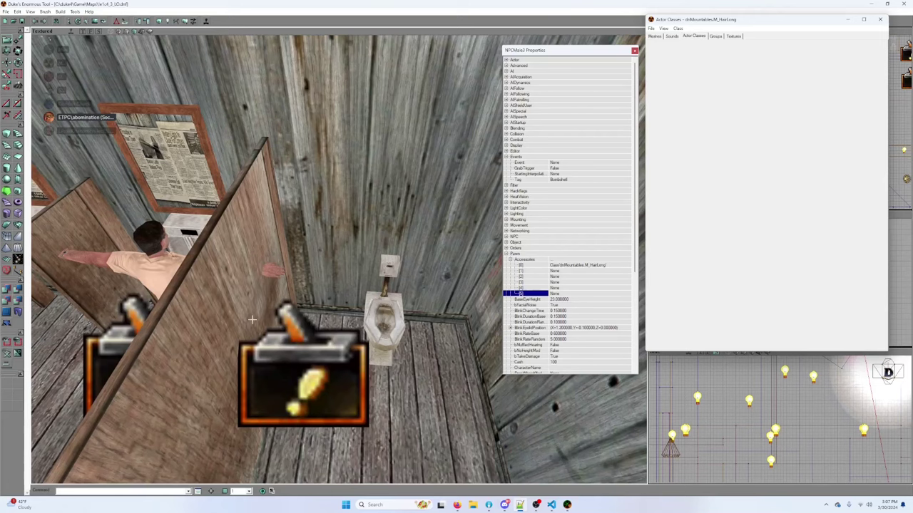
pyautogui.click(253, 315)
pyautogui.click(506, 168)
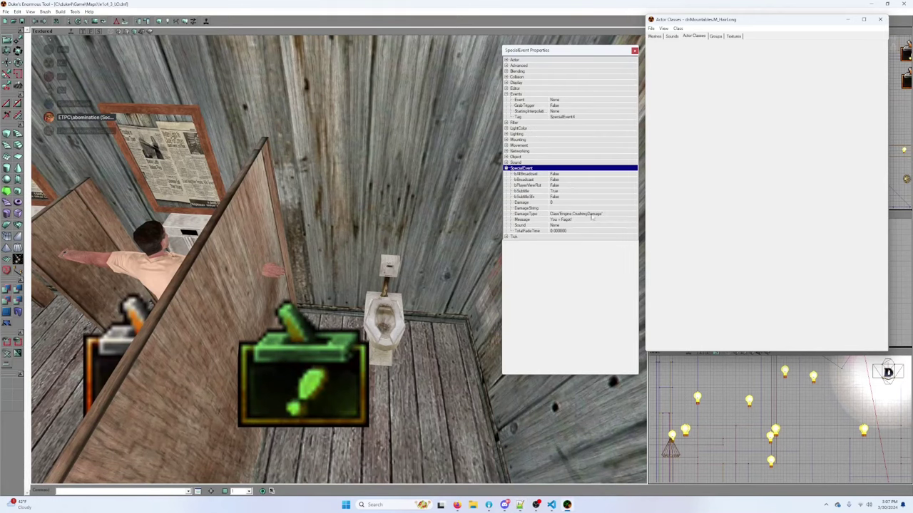
pyautogui.click(609, 225)
pyautogui.click(606, 220)
pyautogui.write('"What, Duke? Trying to see what I\'m packing?"')
pyautogui.press('Return')
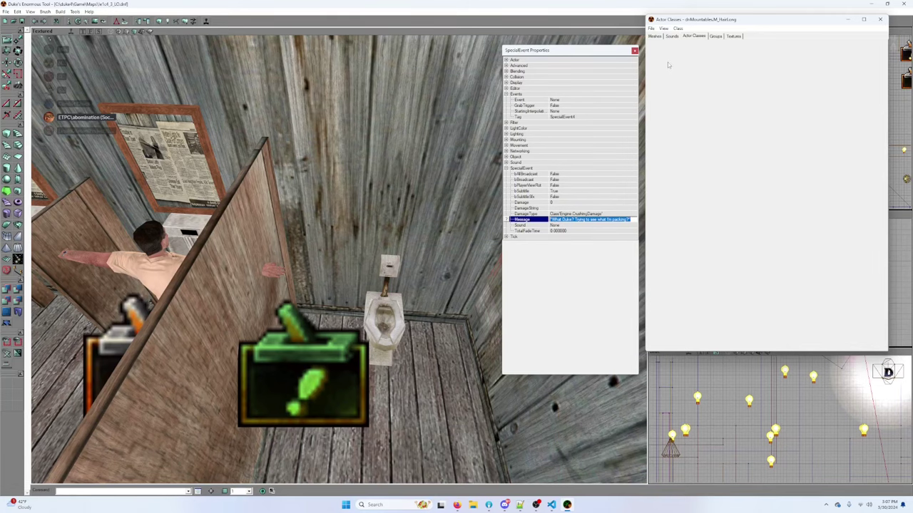
pyautogui.click(633, 52)
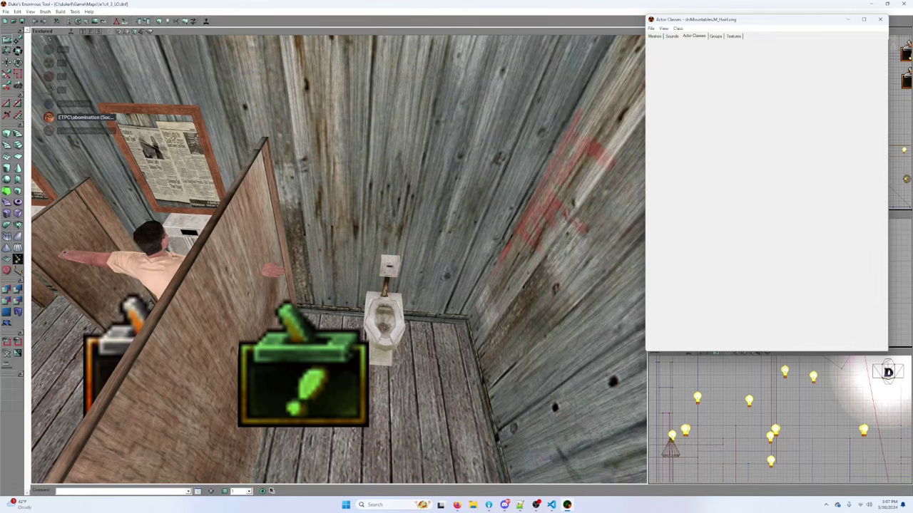
pyautogui.moveTo(333, 115); pyautogui.dragTo(302, 162)
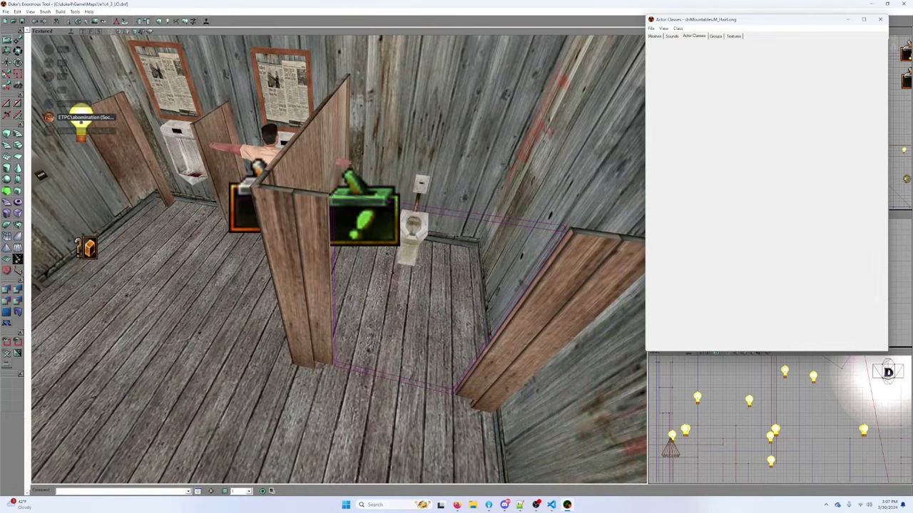
pyautogui.hotkey('alt', 'Tab')
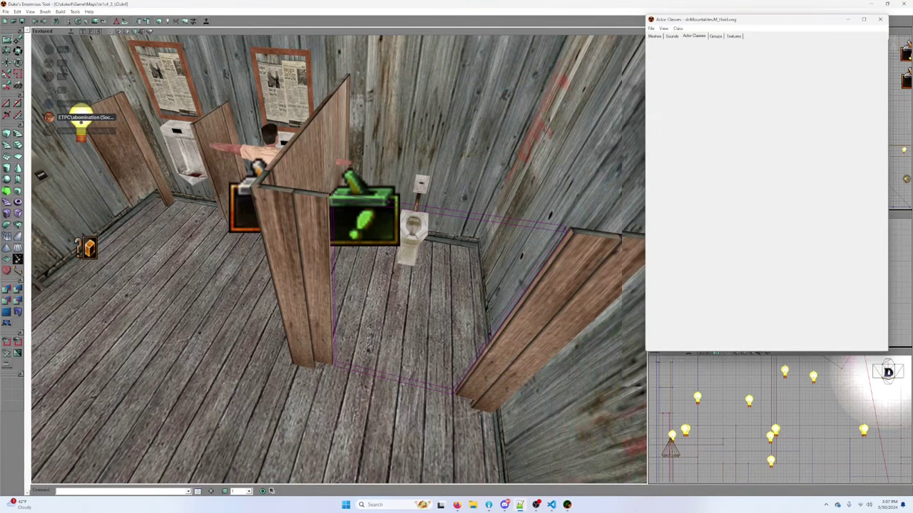
# Step: Examine the club interior around the hallway doors in wireframe
pyautogui.moveTo(338, 259); pyautogui.dragTo(278, 164)
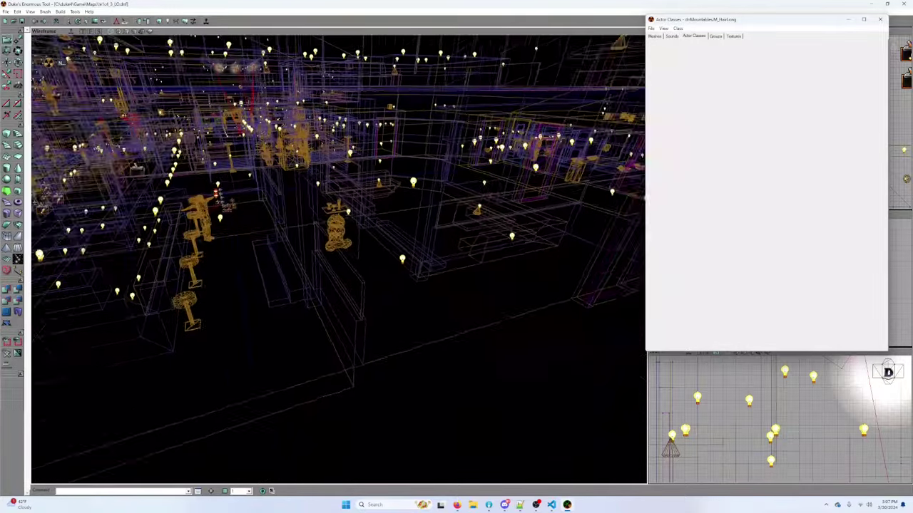
pyautogui.moveTo(338, 285); pyautogui.dragTo(342, 135)
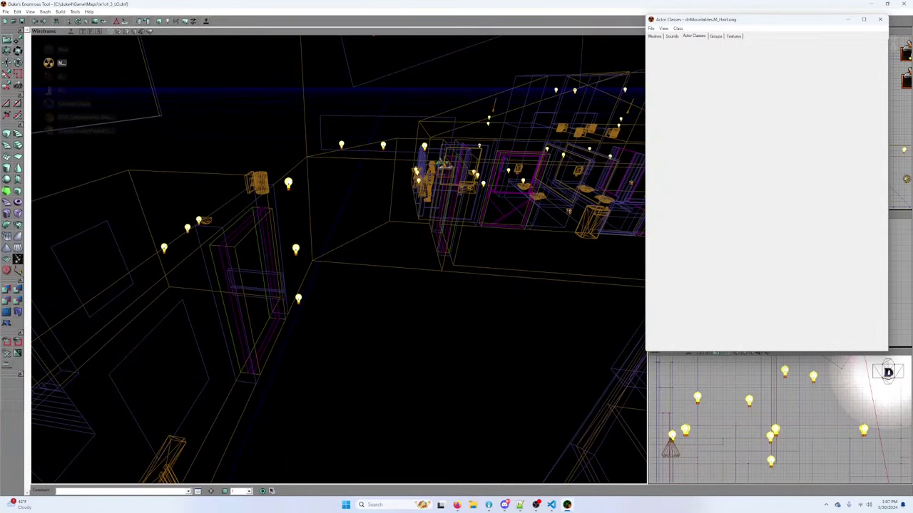
pyautogui.moveTo(338, 259); pyautogui.dragTo(249, 192)
pyautogui.moveTo(213, 98); pyautogui.dragTo(242, 157)
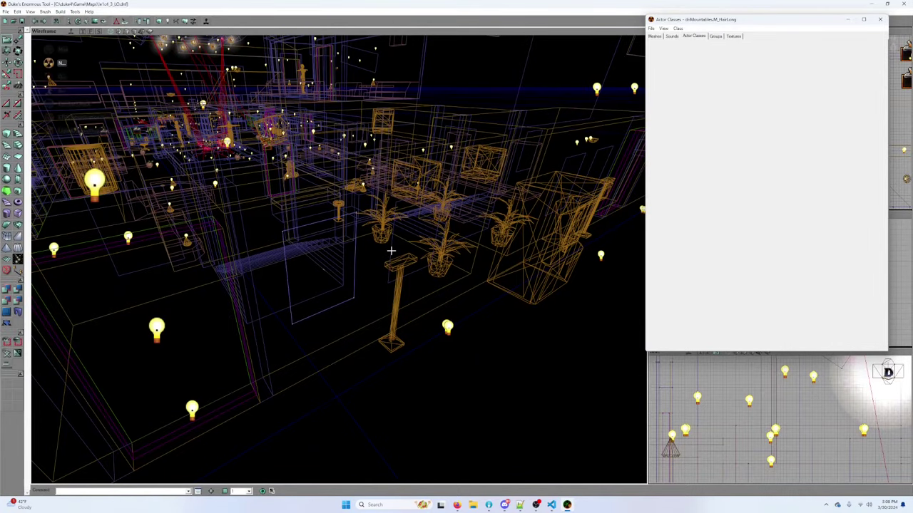
pyautogui.moveTo(406, 241); pyautogui.dragTo(456, 78)
pyautogui.moveTo(338, 260); pyautogui.dragTo(335, 185)
pyautogui.moveTo(338, 259)
pyautogui.mouseDown()
pyautogui.moveTo(266, 252)
pyautogui.moveTo(263, 167)
pyautogui.moveTo(264, 188)
pyautogui.mouseUp()
pyautogui.moveTo(338, 260); pyautogui.dragTo(188, 159)
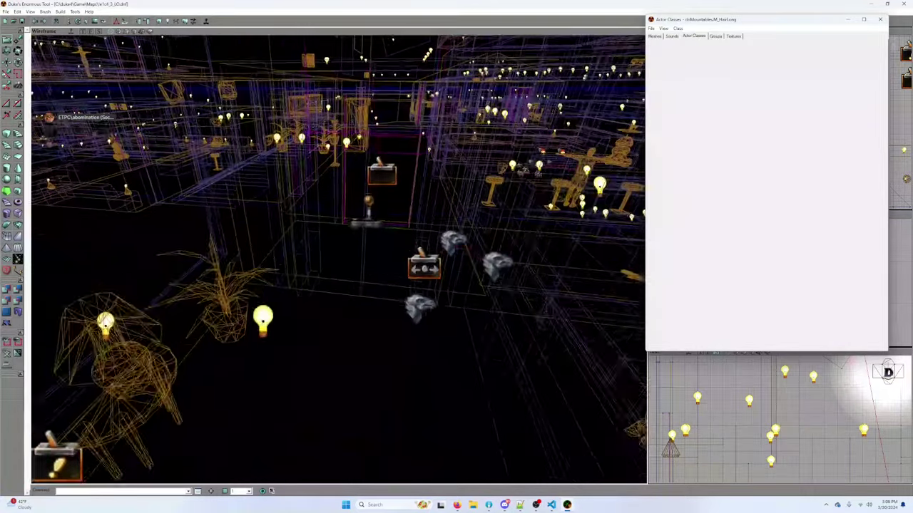
pyautogui.press('Up')
pyautogui.moveTo(338, 259); pyautogui.dragTo(258, 188)
pyautogui.moveTo(387, 220); pyautogui.dragTo(344, 220)
# Step: Select the wooden hallway door mover in wireframe and show its polygons
pyautogui.click(141, 31)
pyautogui.moveTo(338, 259); pyautogui.dragTo(409, 167)
pyautogui.moveTo(219, 194); pyautogui.dragTo(161, 222)
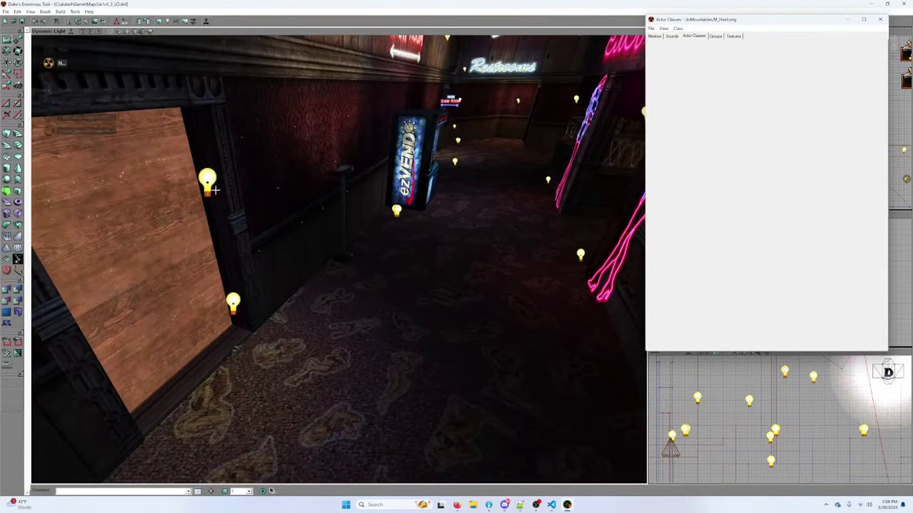
pyautogui.click(109, 32)
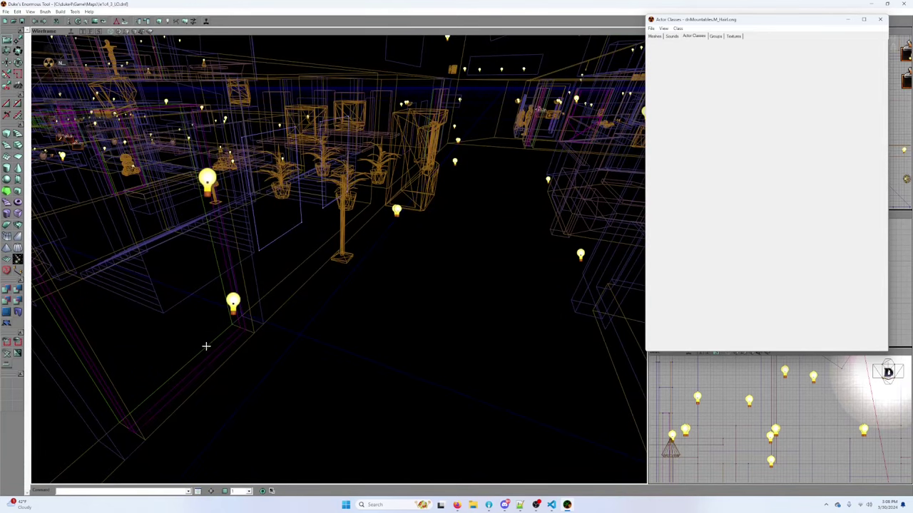
pyautogui.rightClick(231, 342)
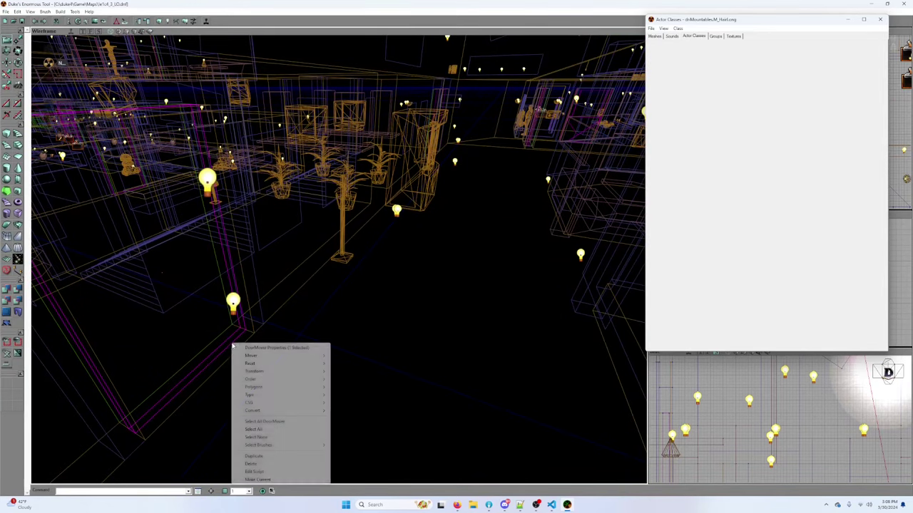
pyautogui.moveTo(285, 356)
pyautogui.click(356, 356)
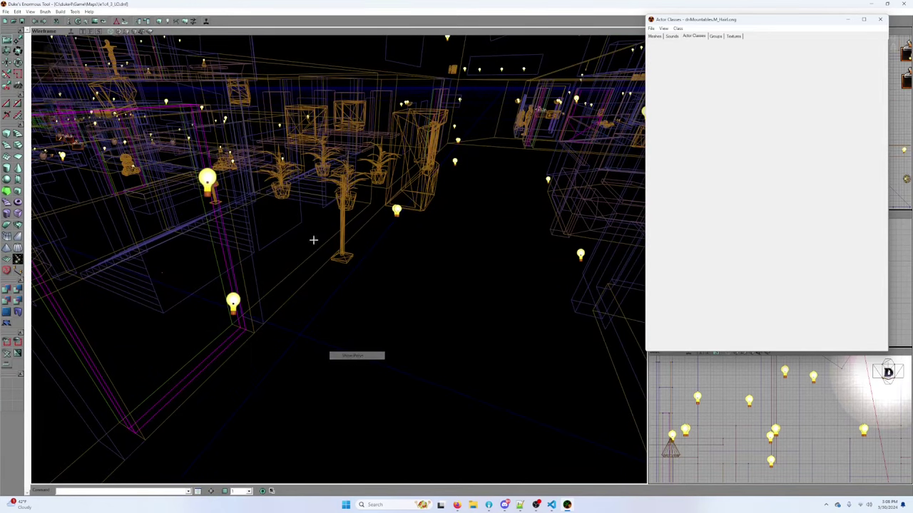
# Step: Try to open the surface properties of the hallway door's selected face with dynamic lighting on
pyautogui.click(141, 32)
pyautogui.moveTo(151, 53); pyautogui.dragTo(187, 50)
pyautogui.moveTo(338, 260); pyautogui.dragTo(197, 114)
pyautogui.moveTo(206, 214); pyautogui.dragTo(214, 196, button='right')
pyautogui.click(206, 164)
pyautogui.moveTo(208, 179); pyautogui.dragTo(338, 167)
pyautogui.rightClick(338, 167)
pyautogui.click(375, 175)
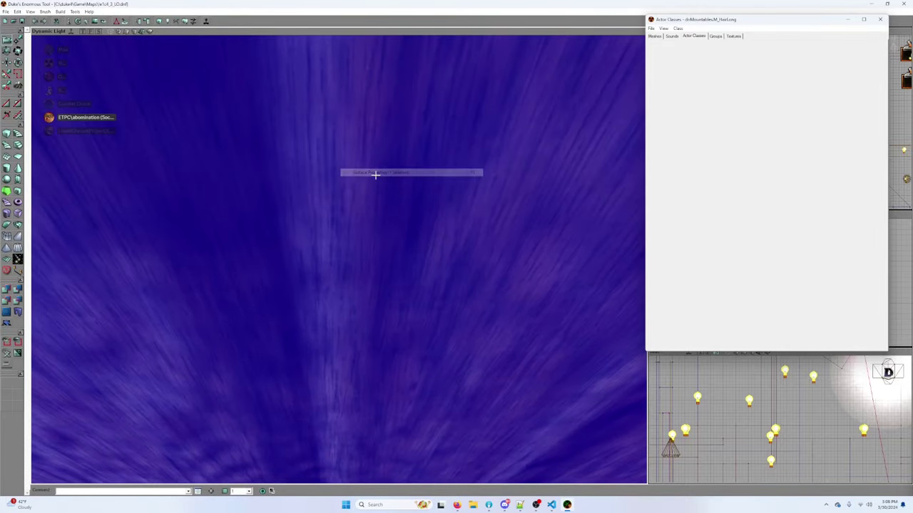
# Step: Move the Actor Classes browser off the edge of the main viewport and retry opening the selected surface's properties
pyautogui.moveTo(712, 19); pyautogui.dragTo(642, 50)
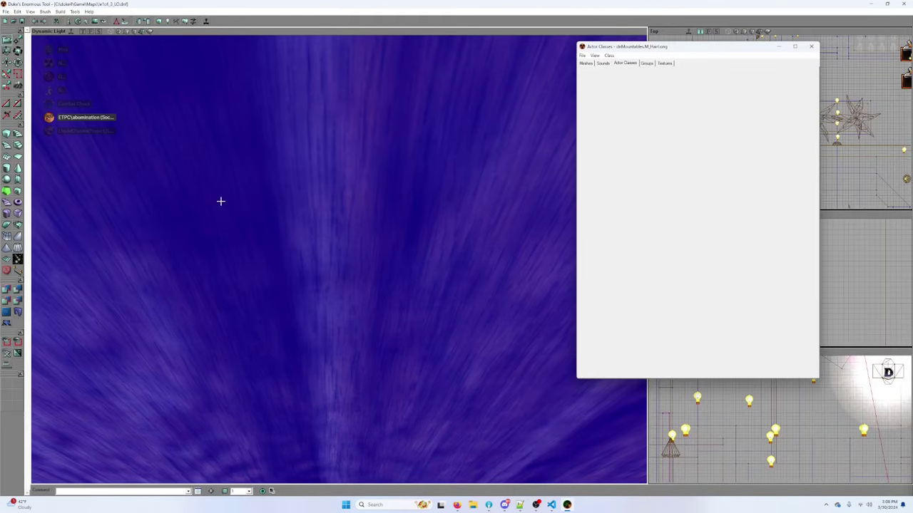
pyautogui.rightClick(337, 179)
pyautogui.click(370, 183)
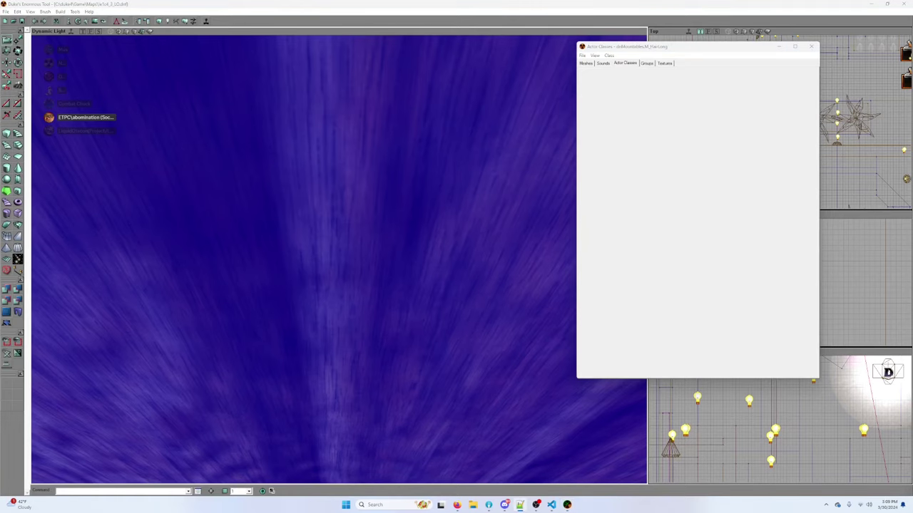
pyautogui.moveTo(727, 49); pyautogui.dragTo(381, 123)
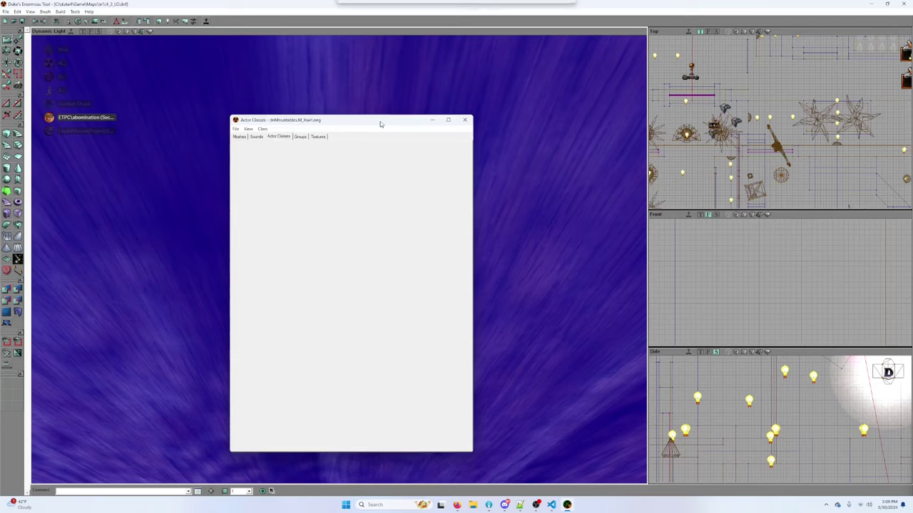
pyautogui.moveTo(429, 4); pyautogui.dragTo(608, 1)
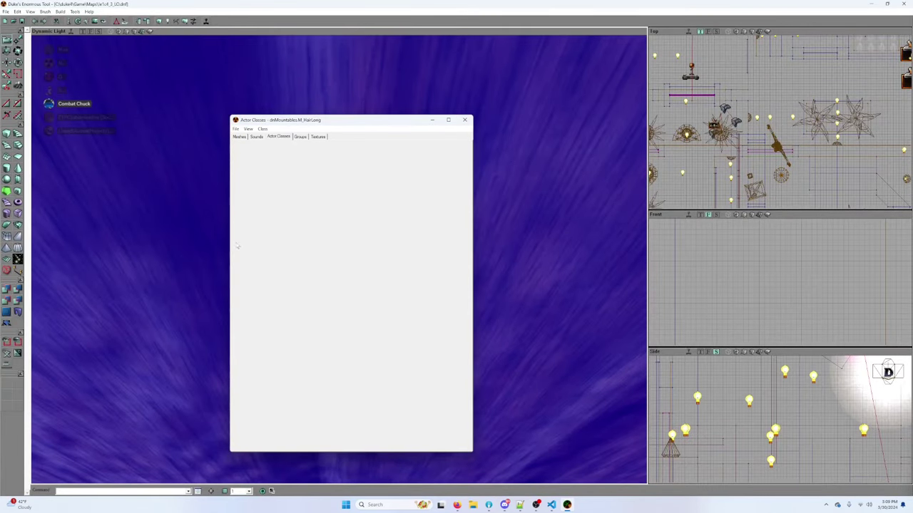
pyautogui.rightClick(144, 246)
pyautogui.click(30, 11)
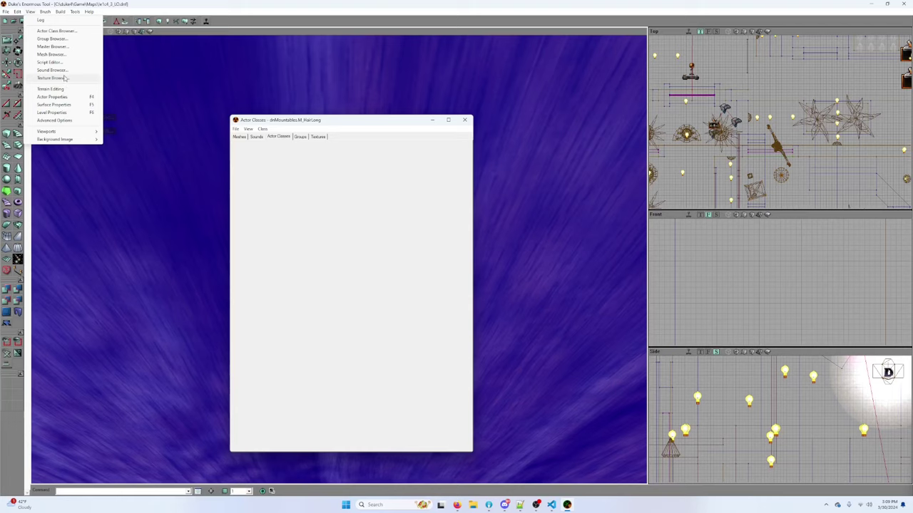
pyautogui.moveTo(20, 13)
pyautogui.click(270, 118)
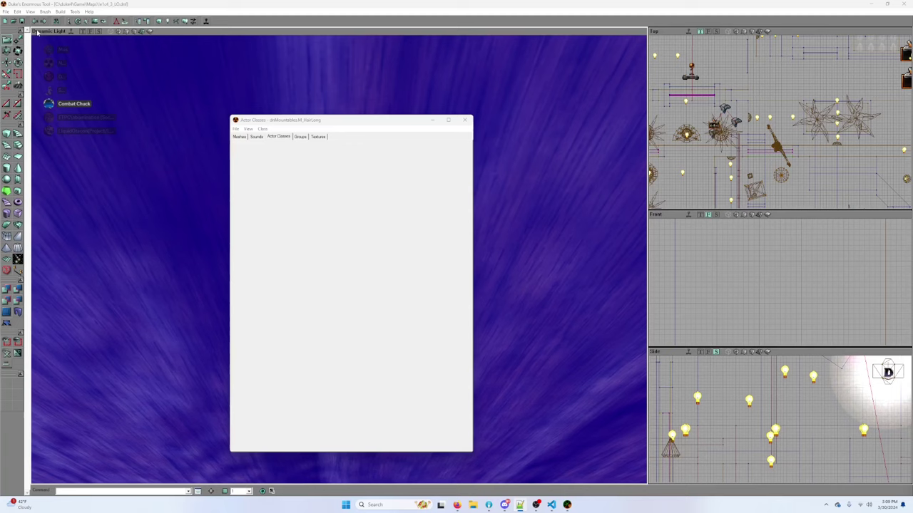
# Step: Exit the level editor and relaunch it from the desktop
pyautogui.click(6, 12)
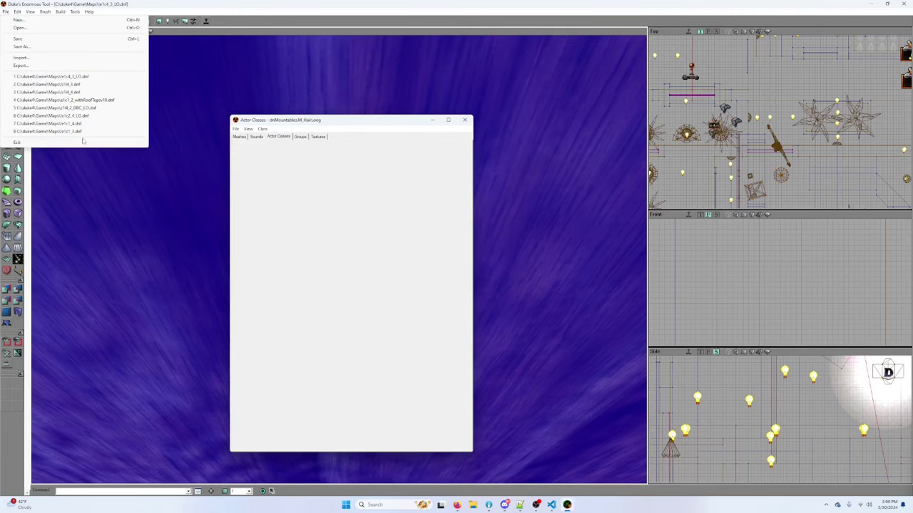
pyautogui.click(82, 143)
pyautogui.click(455, 276)
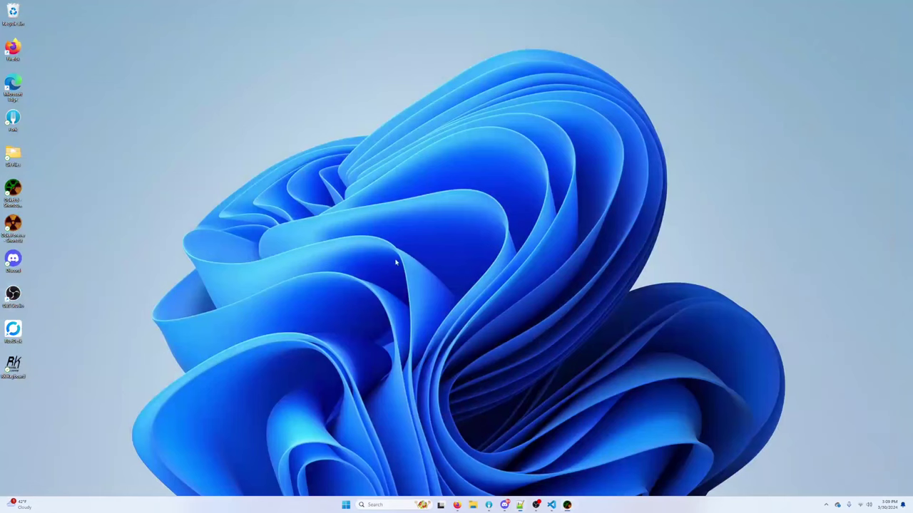
pyautogui.click(10, 192)
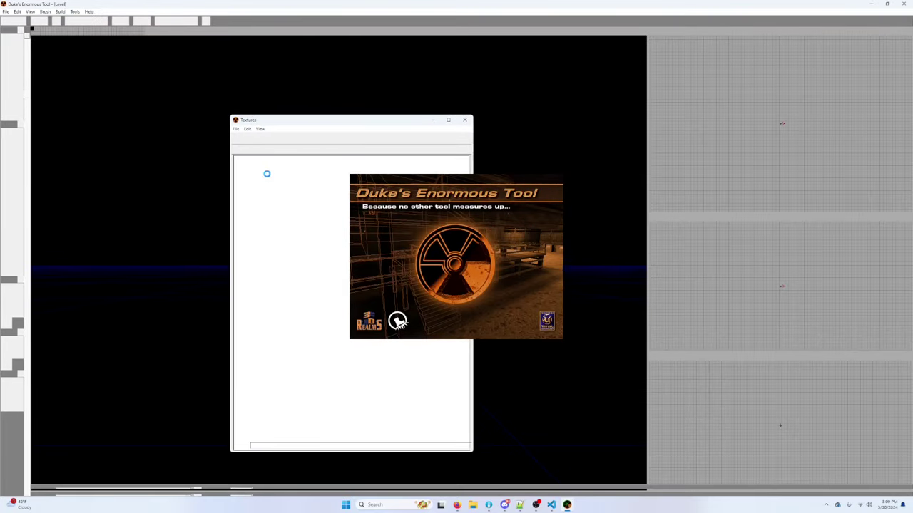
# Step: Close the Textures browser and reopen the recent map !e1c4_3_LO.dnf
pyautogui.click(465, 119)
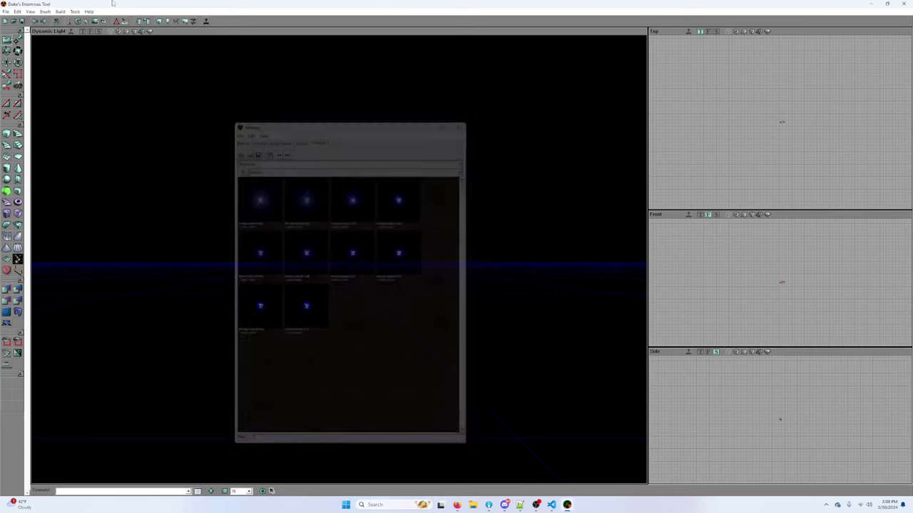
pyautogui.click(5, 11)
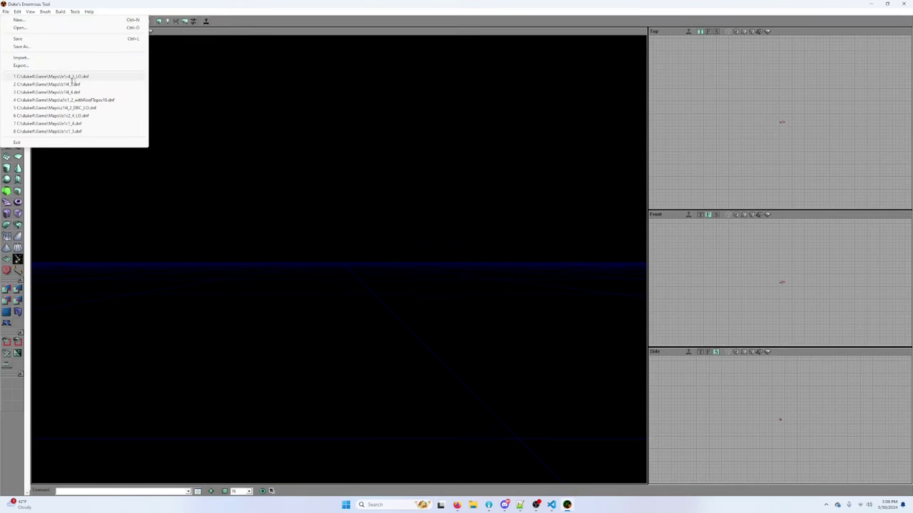
pyautogui.click(71, 77)
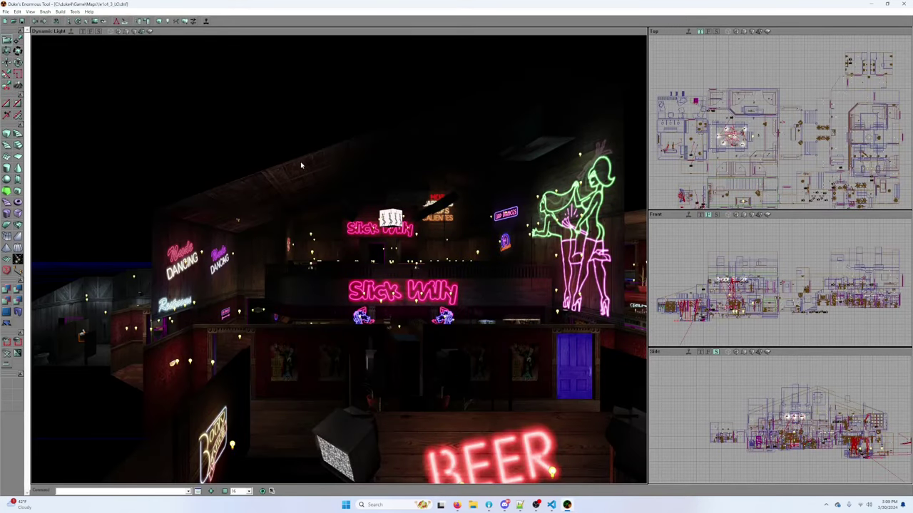
# Step: Open the properties of the floor lamp in the hallway near the Main Show Room sign, and close them again
pyautogui.moveTo(310, 175); pyautogui.dragTo(300, 271, button='right')
pyautogui.moveTo(299, 271); pyautogui.dragTo(475, 321)
pyautogui.moveTo(302, 207); pyautogui.dragTo(301, 207)
pyautogui.moveTo(338, 260); pyautogui.dragTo(552, 260)
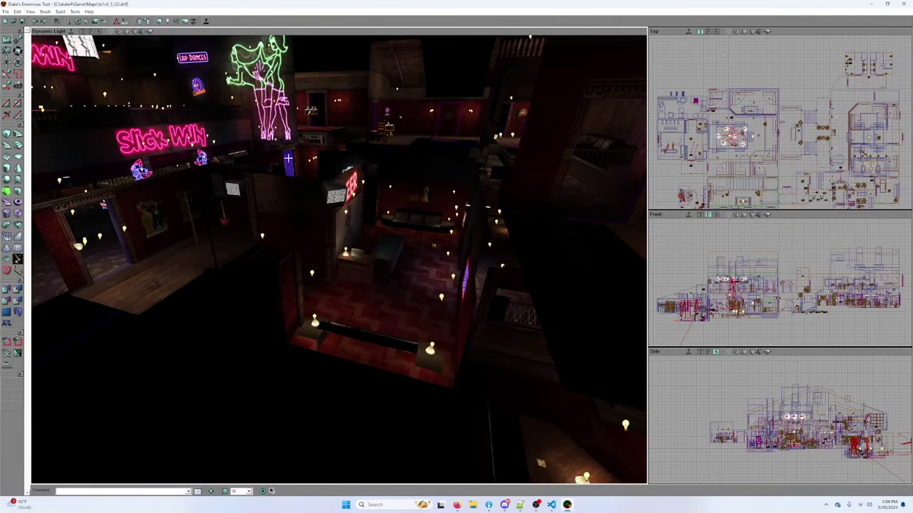
pyautogui.moveTo(140, 37); pyautogui.dragTo(49, 37)
pyautogui.moveTo(339, 259); pyautogui.dragTo(421, 178)
pyautogui.moveTo(338, 260); pyautogui.dragTo(401, 224, button='right')
pyautogui.moveTo(339, 260); pyautogui.dragTo(260, 144)
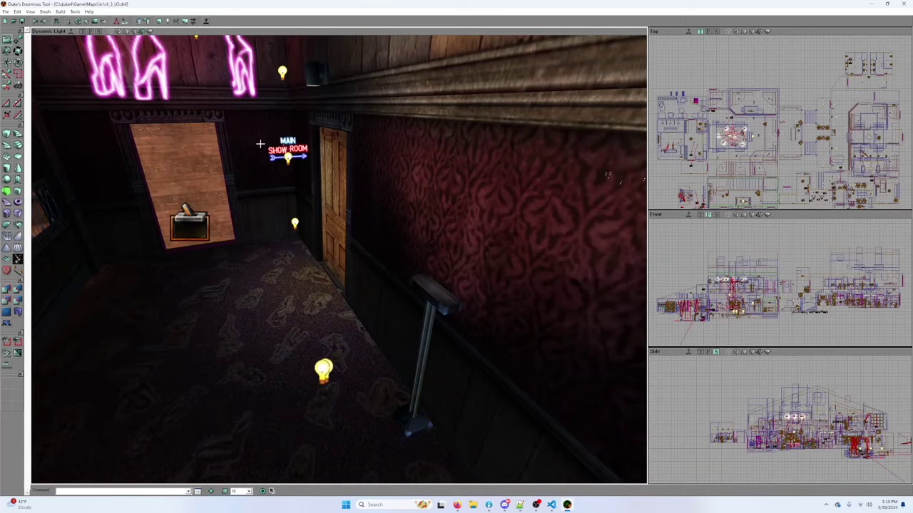
pyautogui.click(430, 295)
pyautogui.doubleClick(413, 416)
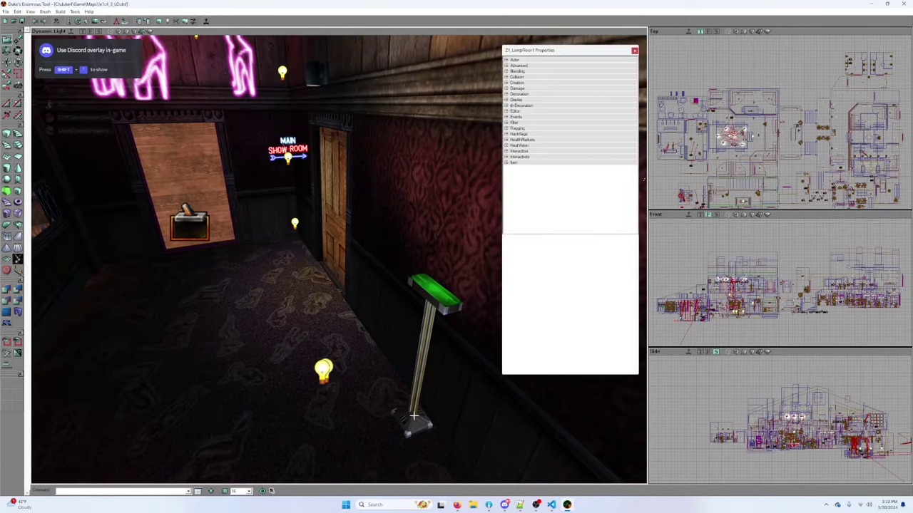
pyautogui.click(633, 51)
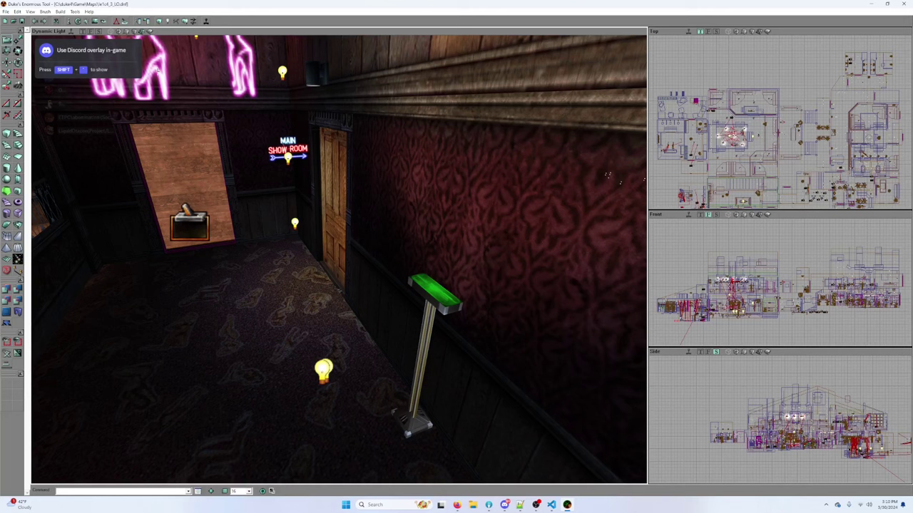
# Step: Try to open the surface properties of the blue-highlighted door in the red-walled room
pyautogui.moveTo(223, 158); pyautogui.dragTo(211, 86)
pyautogui.moveTo(499, 289); pyautogui.dragTo(628, 229)
pyautogui.moveTo(455, 236)
pyautogui.mouseDown()
pyautogui.moveTo(454, 203)
pyautogui.moveTo(454, 237)
pyautogui.mouseUp()
pyautogui.click(402, 203)
pyautogui.rightClick(401, 203)
pyautogui.click(428, 193)
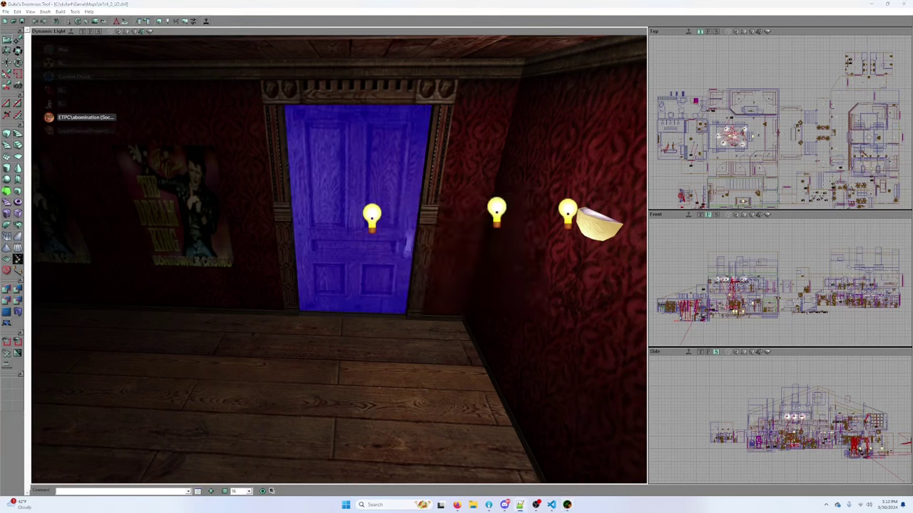
# Step: Close the level editor and open the file location of its desktop shortcut
pyautogui.click(903, 3)
pyautogui.click(445, 275)
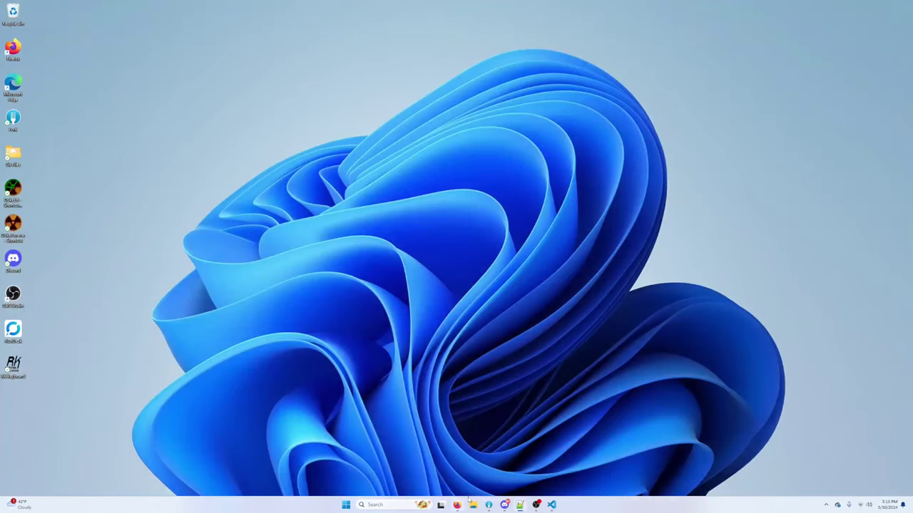
pyautogui.click(484, 505)
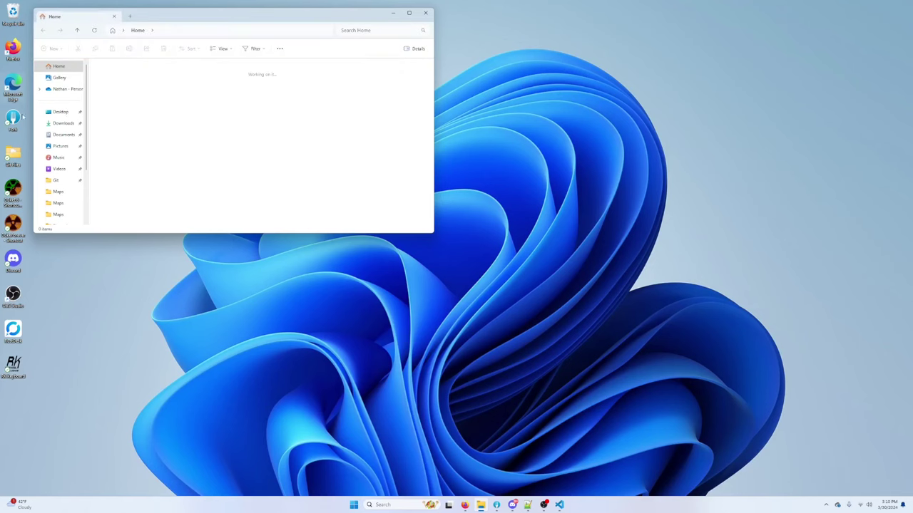
pyautogui.rightClick(14, 194)
pyautogui.click(45, 249)
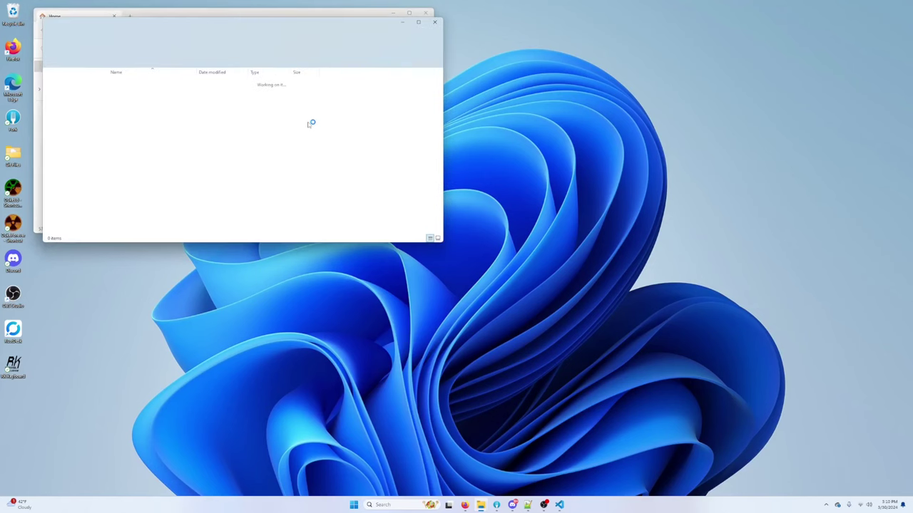
# Step: Delete the DukeEd configuration settings file from the game's System folder
pyautogui.moveTo(219, 25); pyautogui.dragTo(401, 41)
pyautogui.scroll(-3, 364, 197)
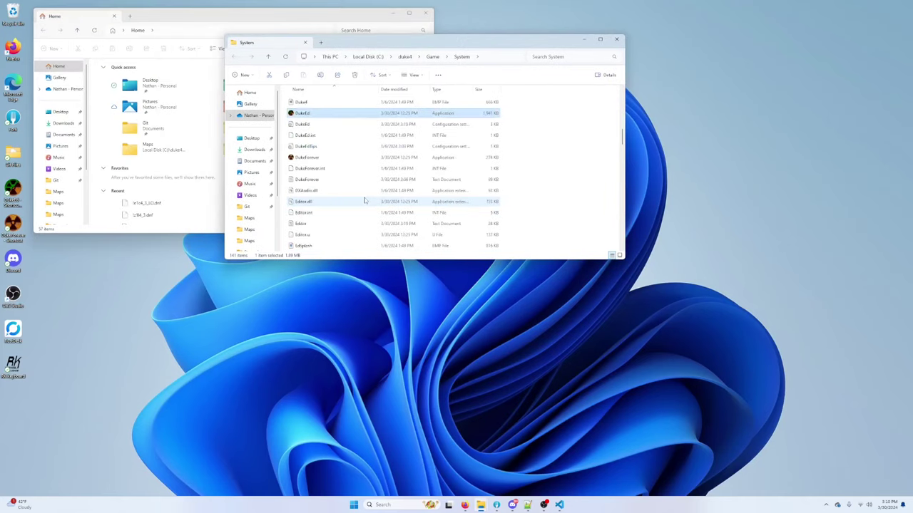
pyautogui.click(342, 154)
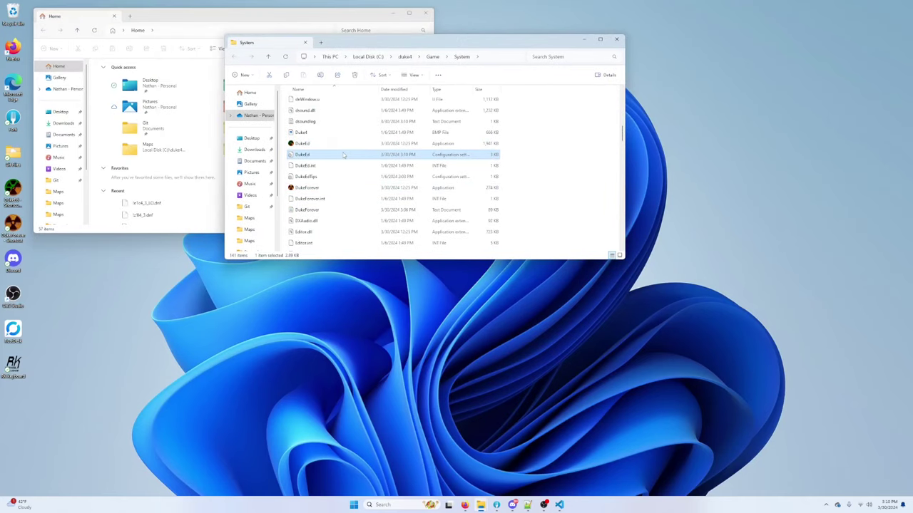
pyautogui.press('Delete')
pyautogui.press('Return')
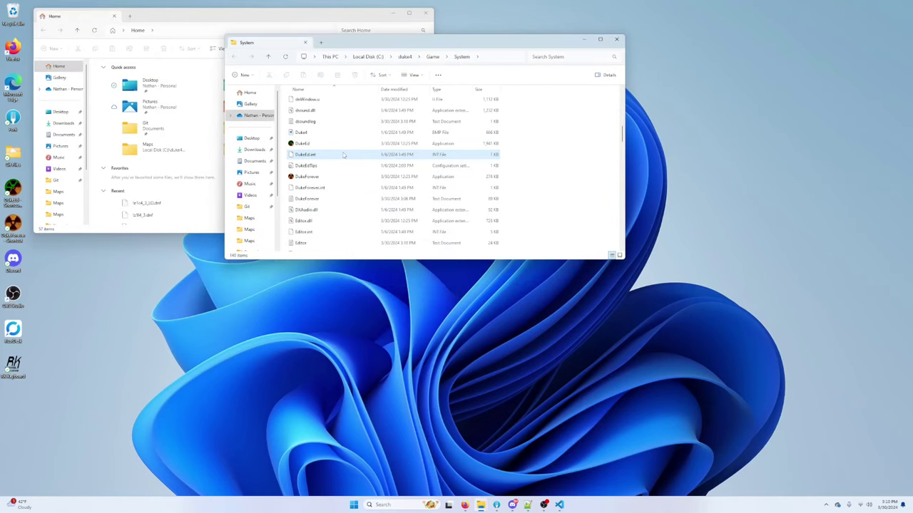
# Step: Launch the level editor, dismiss the startup tip, place the texture browser beside the 3D view, and load !e1c4_3_LO.dnf
pyautogui.doubleClick(19, 201)
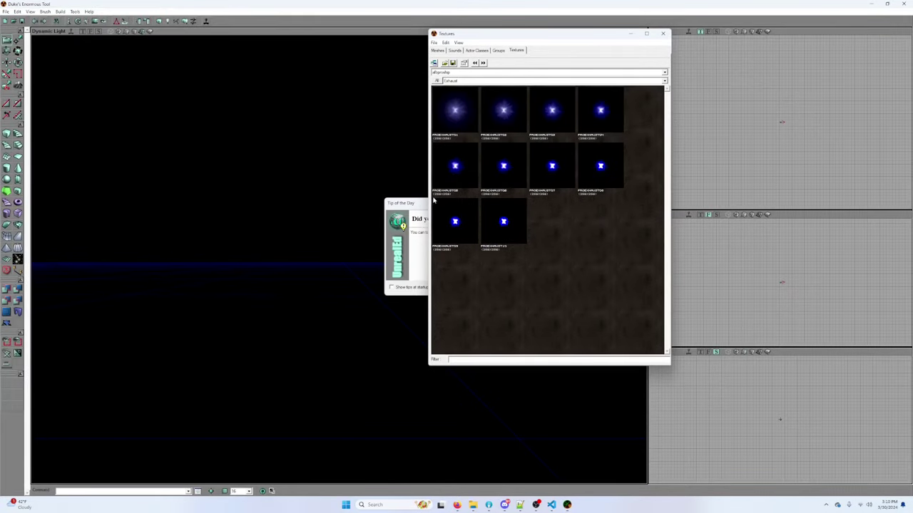
pyautogui.click(285, 293)
pyautogui.moveTo(499, 36); pyautogui.dragTo(701, 49)
pyautogui.click(5, 12)
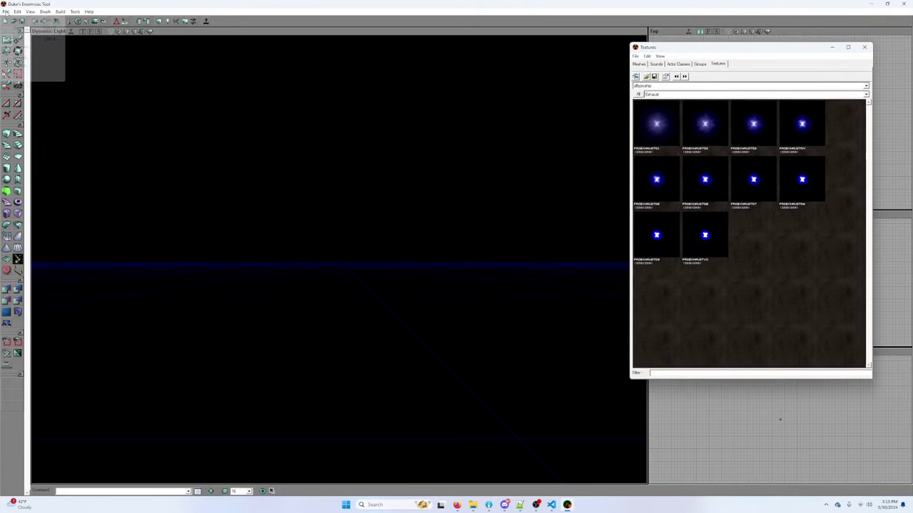
pyautogui.click(17, 28)
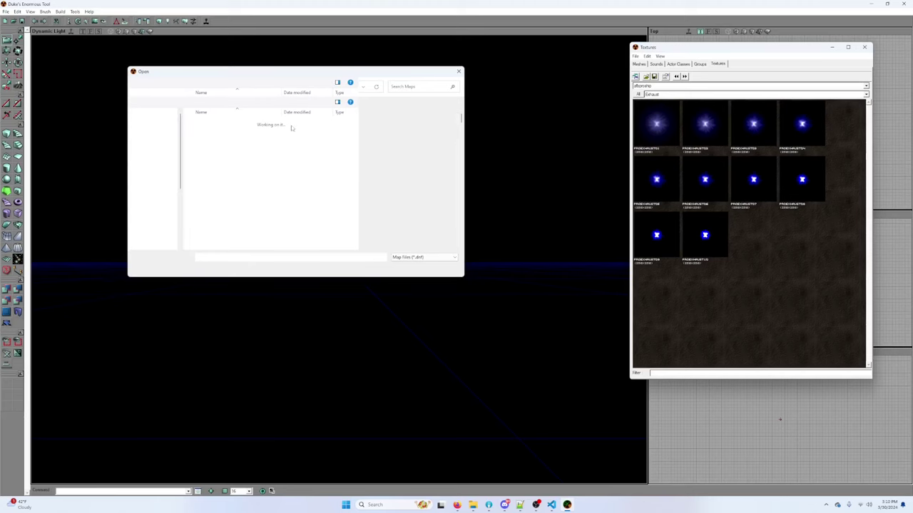
pyautogui.doubleClick(227, 125)
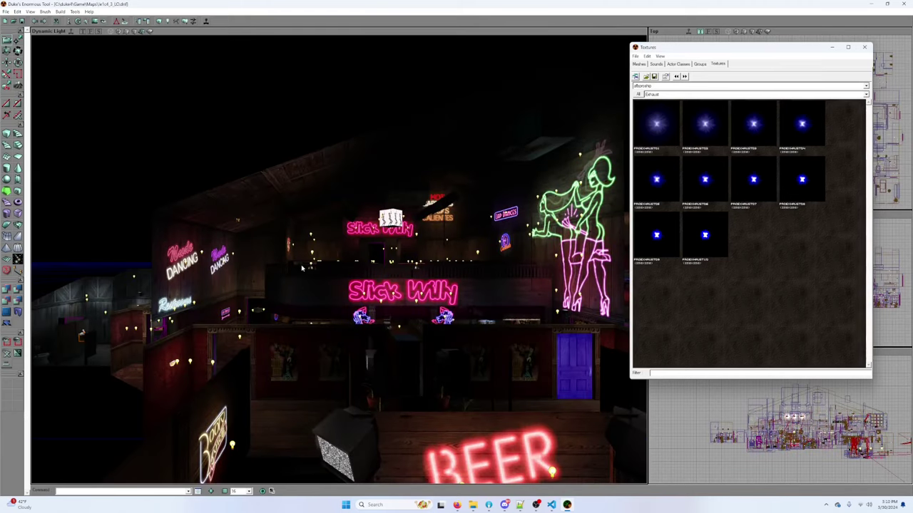
# Step: Try to open the surface properties of the wooden door in the red-walled room
pyautogui.moveTo(314, 275); pyautogui.dragTo(359, 329, button='right')
pyautogui.moveTo(359, 330); pyautogui.dragTo(309, 277)
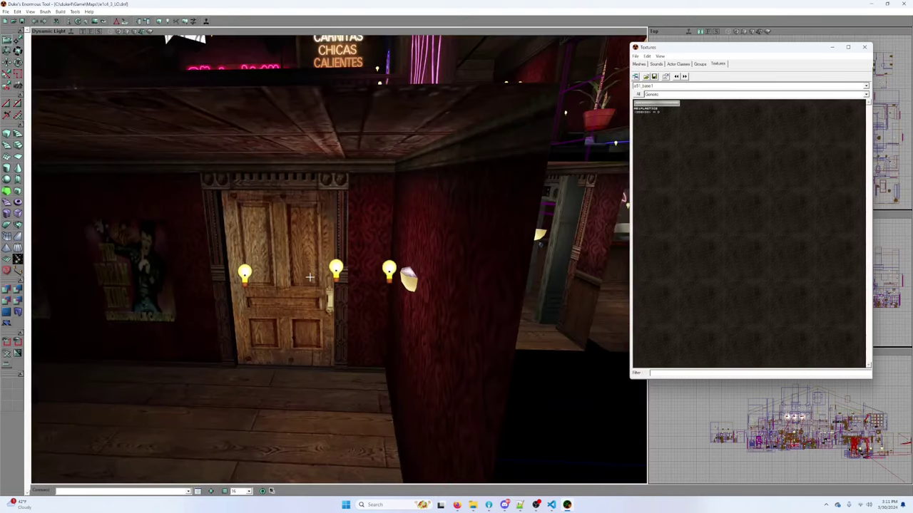
pyautogui.rightClick(321, 271)
pyautogui.click(332, 278)
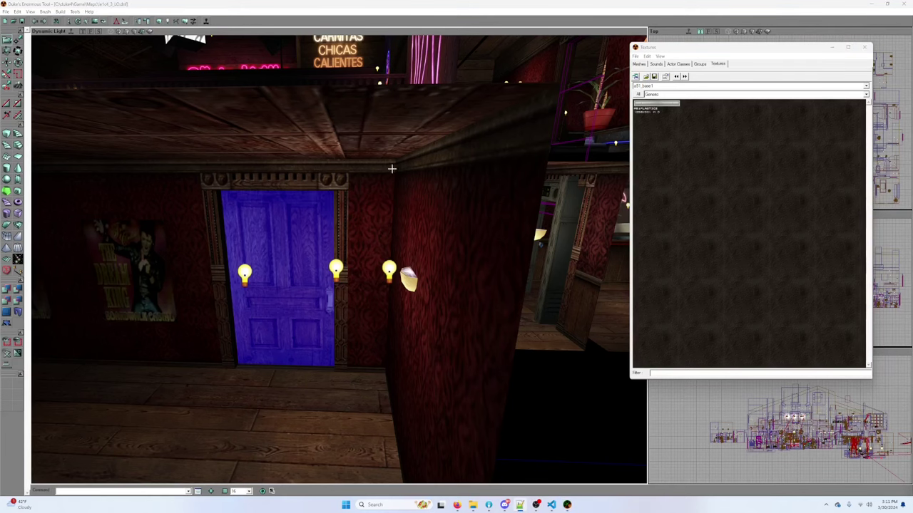
# Step: Move the editor and texture browser aside to check for hidden windows, close both folder windows, and maximize the editor again
pyautogui.moveTo(719, 50); pyautogui.dragTo(680, 132)
pyautogui.moveTo(131, 5); pyautogui.dragTo(0, 187)
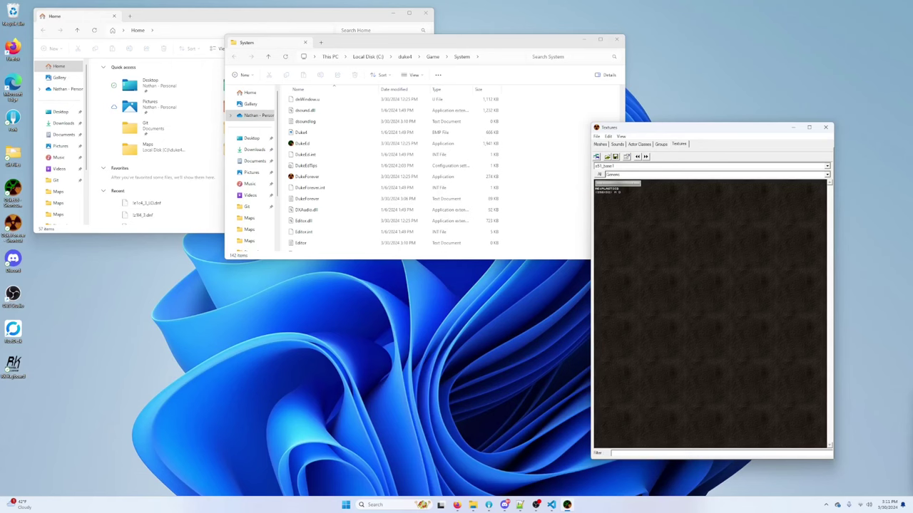
pyautogui.moveTo(710, 128); pyautogui.dragTo(217, 166)
pyautogui.click(617, 40)
pyautogui.click(426, 13)
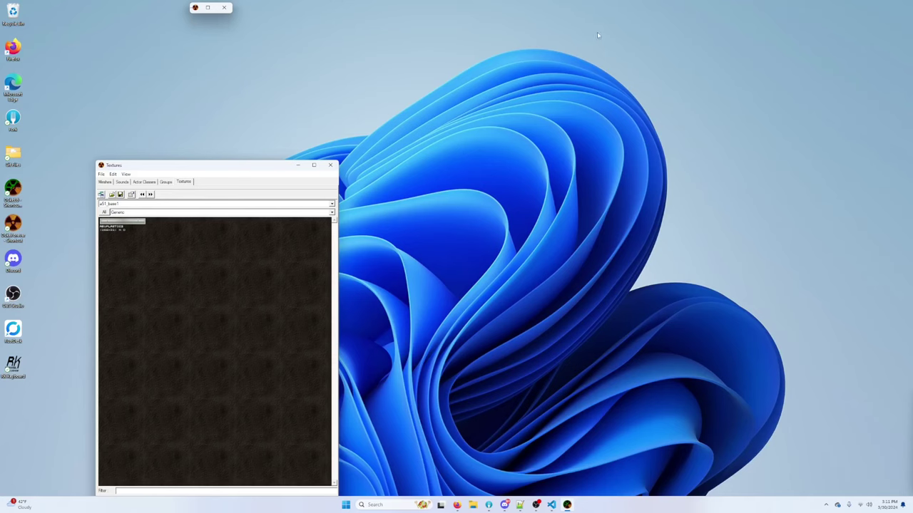
pyautogui.click(206, 8)
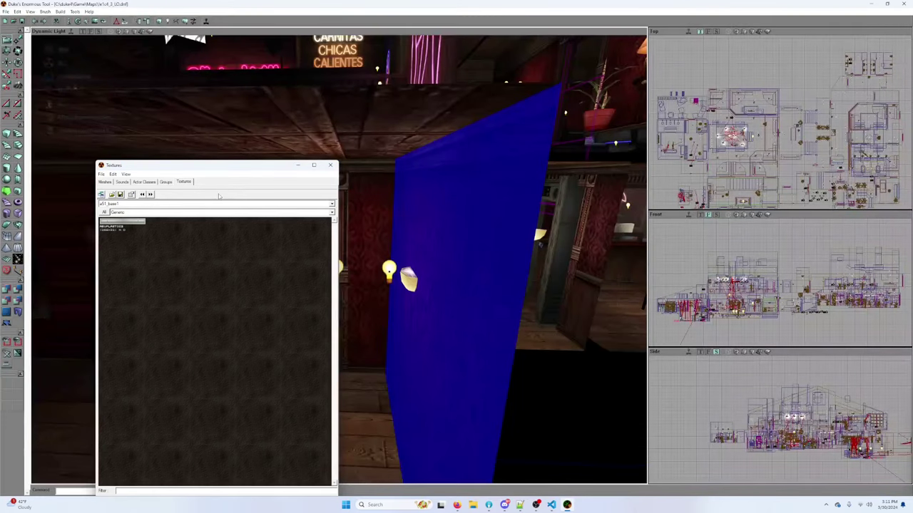
# Step: Move the texture browser clear of the 3D view and try to open the surface properties of another wall surface
pyautogui.moveTo(437, 286); pyautogui.dragTo(428, 281)
pyautogui.moveTo(217, 170); pyautogui.dragTo(747, 61)
pyautogui.moveTo(348, 248)
pyautogui.mouseDown()
pyautogui.moveTo(349, 299)
pyautogui.moveTo(348, 248)
pyautogui.mouseUp()
pyautogui.moveTo(352, 292); pyautogui.dragTo(371, 285)
pyautogui.click(352, 292)
pyautogui.rightClick(380, 292)
pyautogui.click(399, 298)
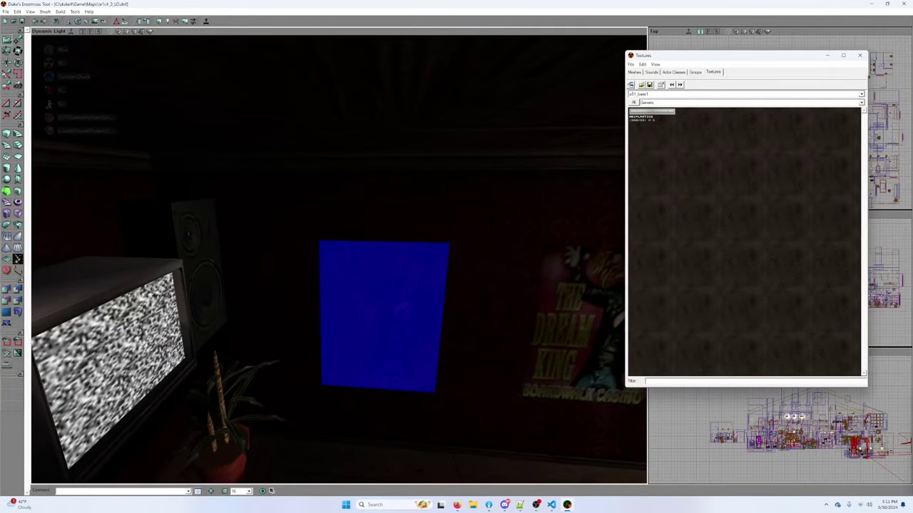
# Step: Close the level editor and open a File Explorer window
pyautogui.hotkey('alt', 'Tab')
pyautogui.click(903, 5)
pyautogui.click(448, 278)
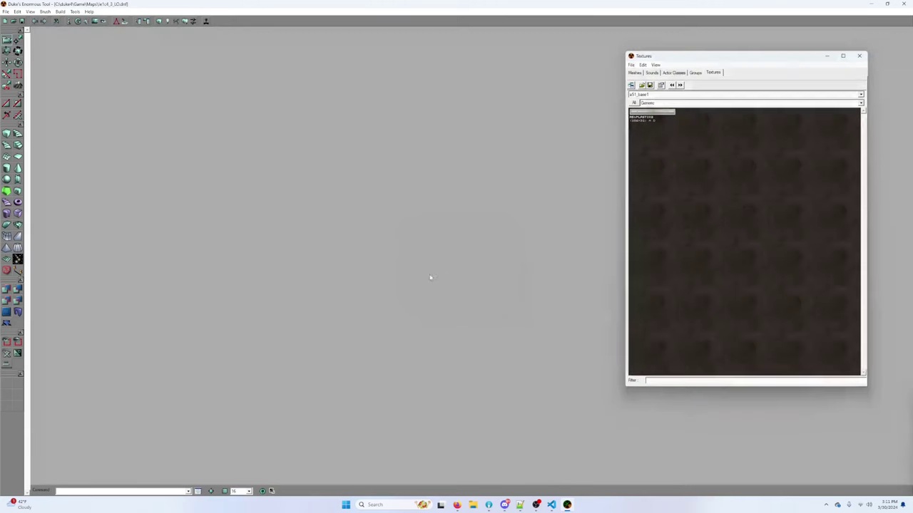
pyautogui.moveTo(512, 505)
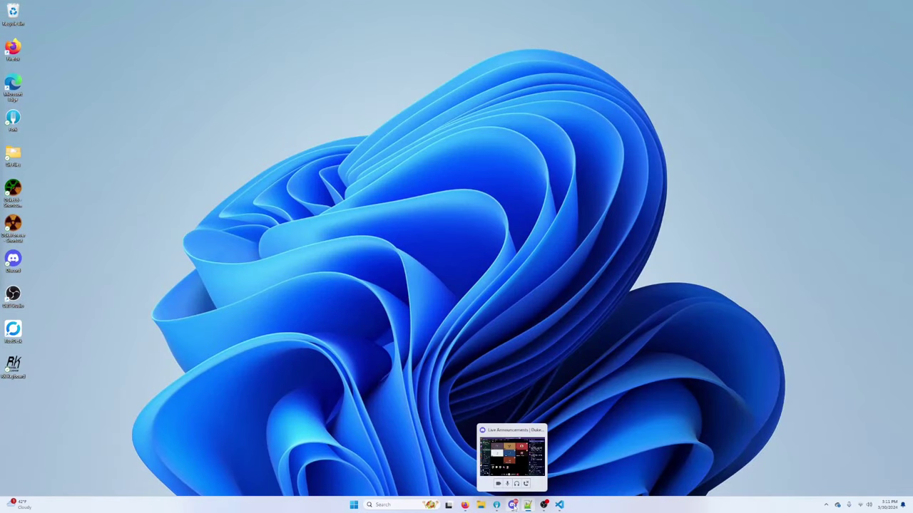
pyautogui.click(479, 507)
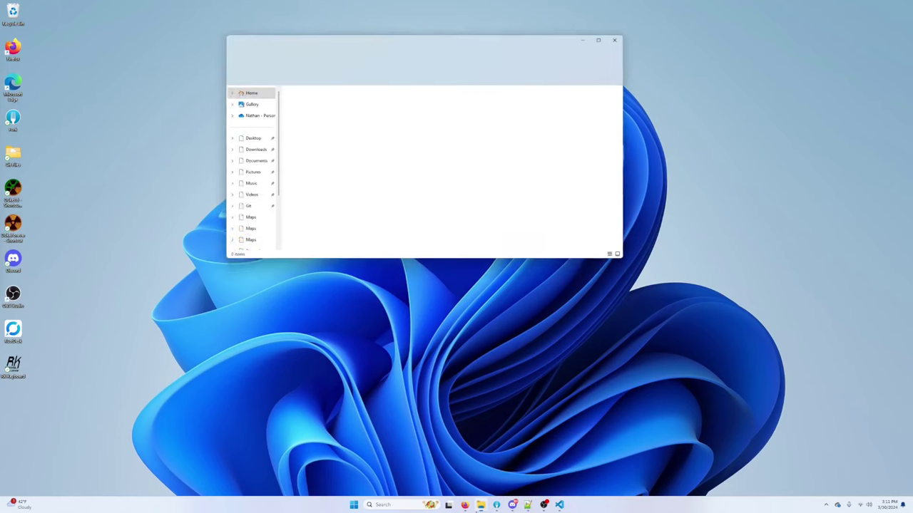
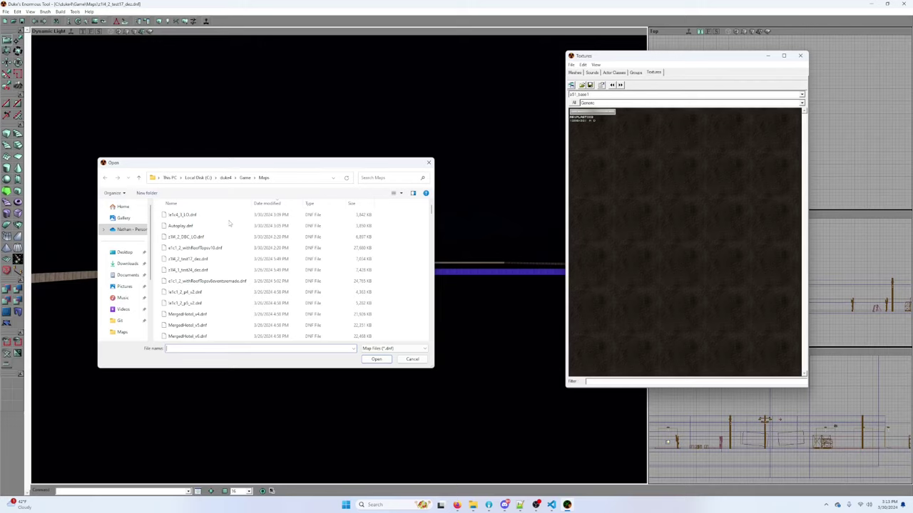
# Step: Cancel opening a map, close the level editor, and close the System folder window
pyautogui.click(428, 163)
pyautogui.click(902, 5)
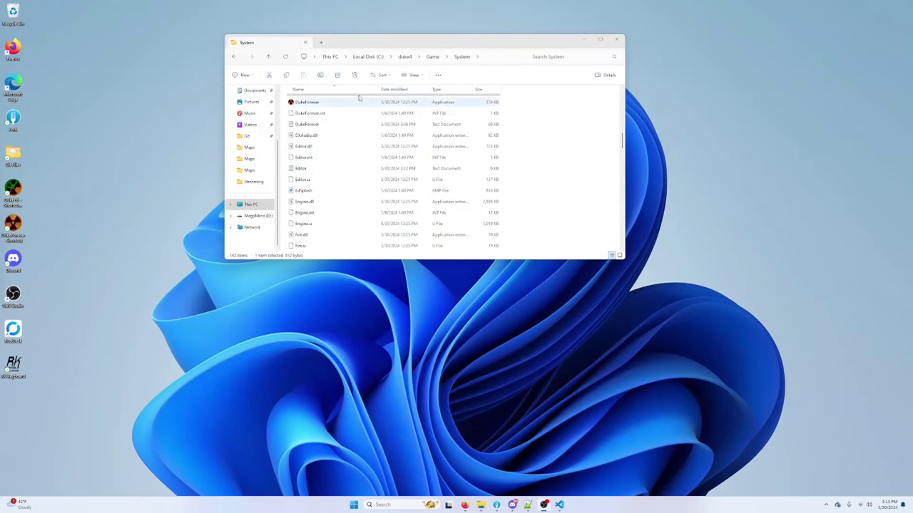
pyautogui.click(603, 39)
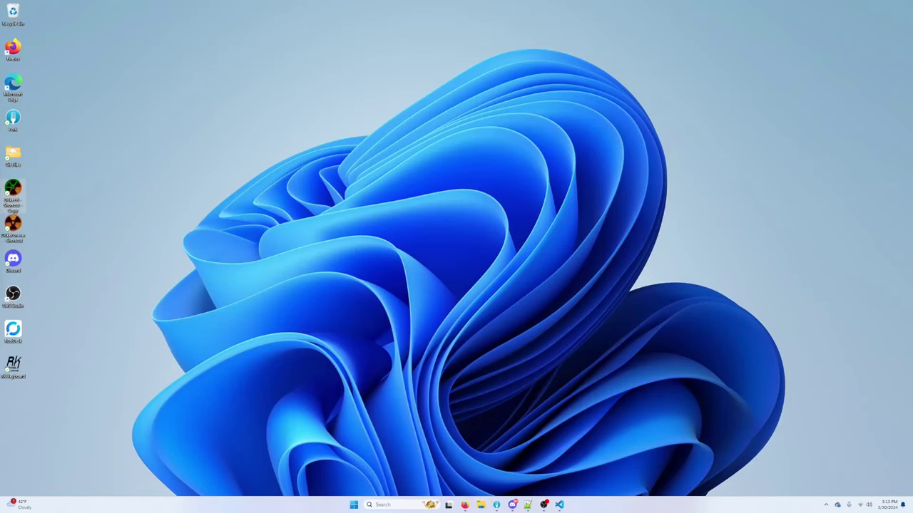
# Step: Relaunch the level editor and load the map !e1c4_3_LO.dnf
pyautogui.doubleClick(12, 188)
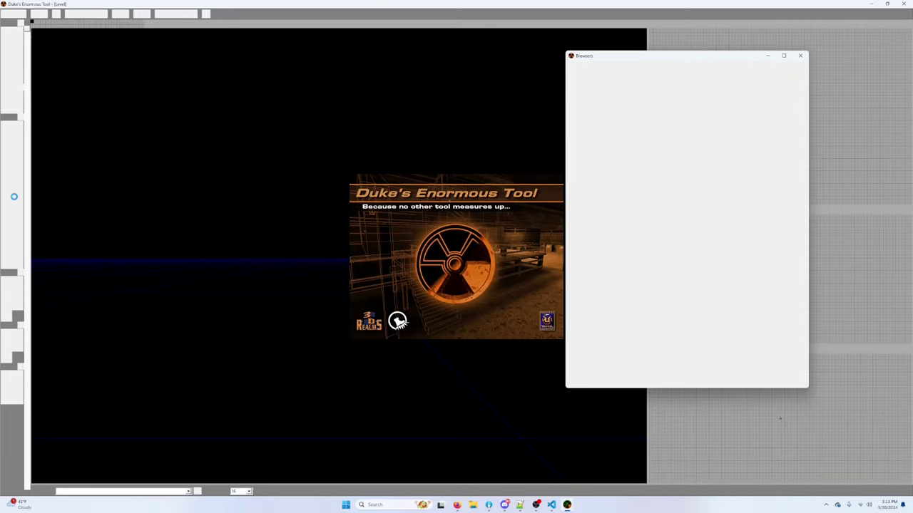
pyautogui.click(5, 12)
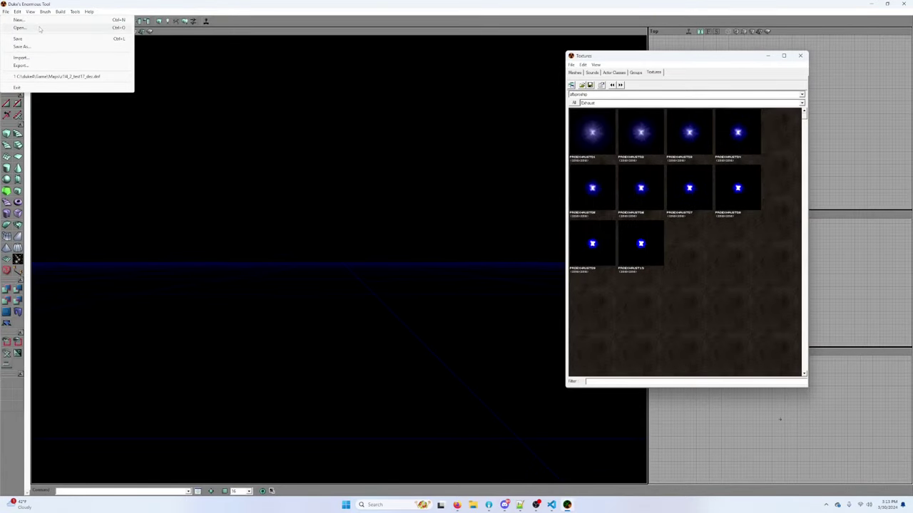
pyautogui.click(40, 28)
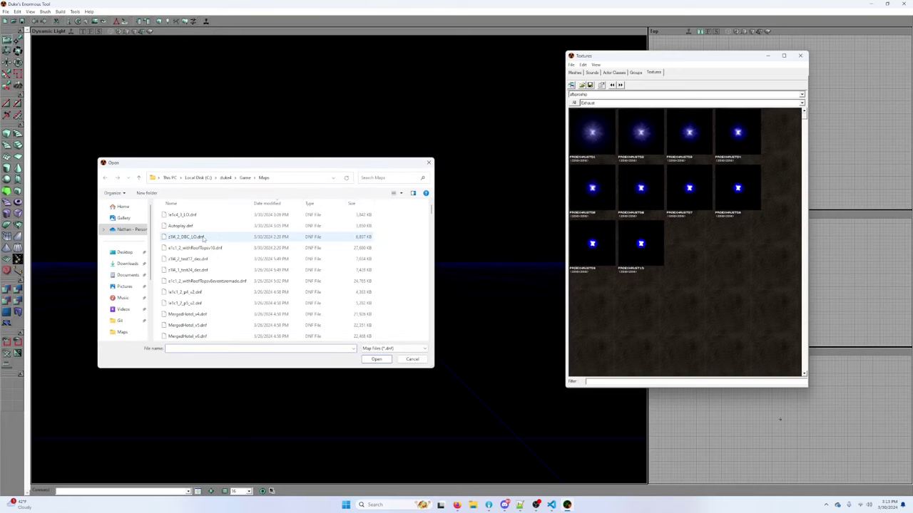
pyautogui.doubleClick(205, 216)
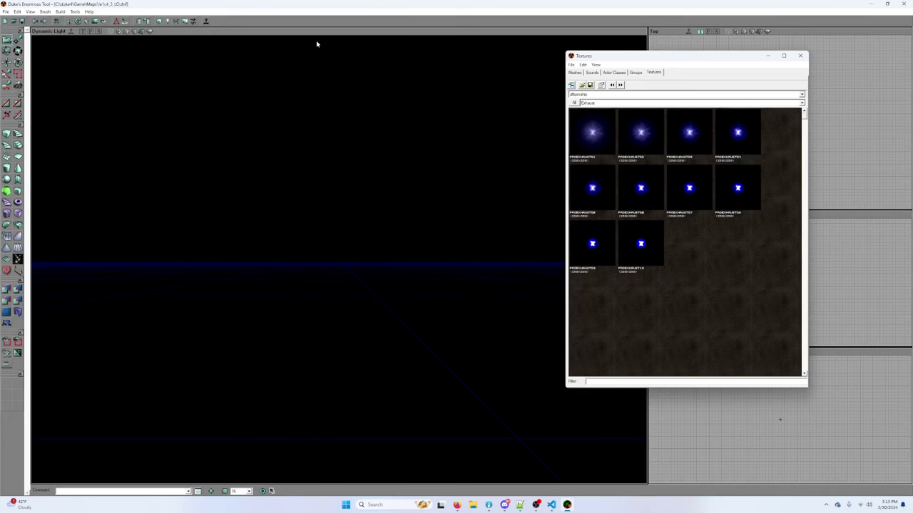
pyautogui.click(289, 186)
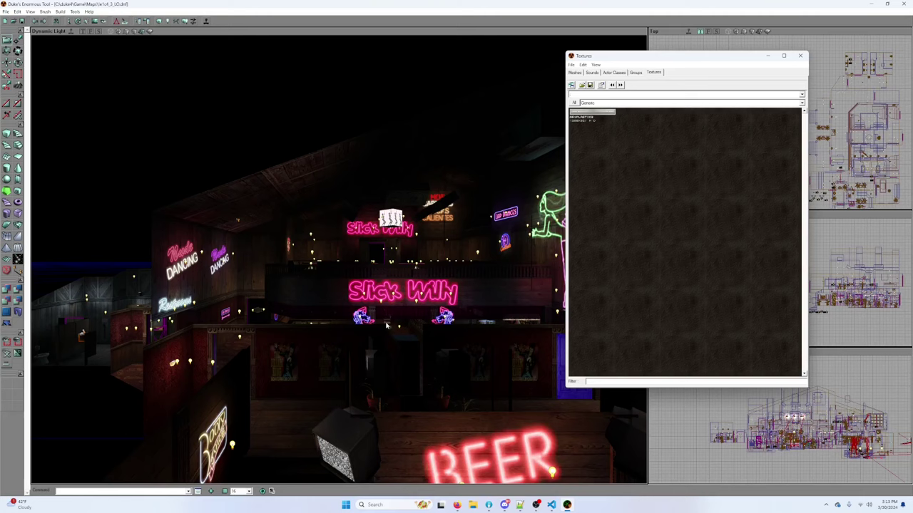
# Step: Select the wooden door in the red-walled room and open its surface properties
pyautogui.moveTo(342, 275); pyautogui.dragTo(322, 240, button='right')
pyautogui.click(335, 295)
pyautogui.moveTo(249, 251)
pyautogui.mouseDown(button='right')
pyautogui.moveTo(310, 336)
pyautogui.moveTo(495, 332)
pyautogui.moveTo(244, 242)
pyautogui.mouseUp(button='right')
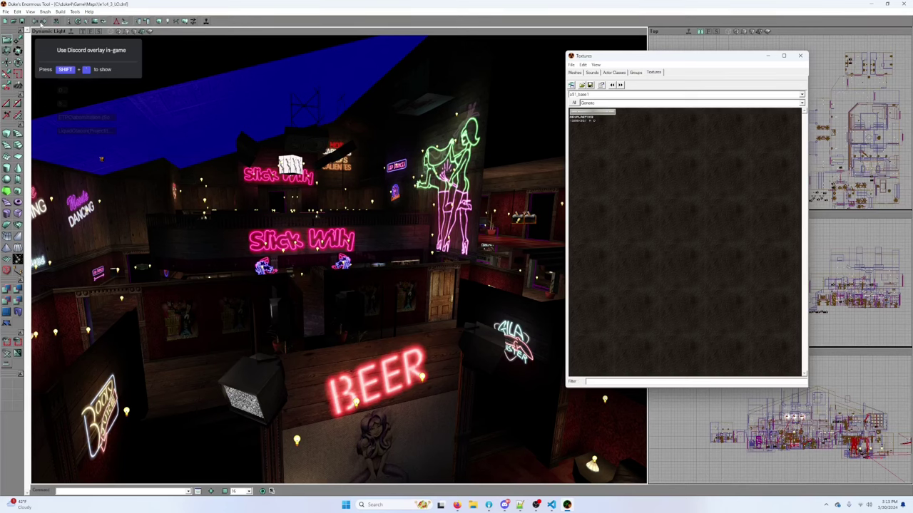
pyautogui.moveTo(360, 244); pyautogui.dragTo(464, 157)
pyautogui.moveTo(295, 451); pyautogui.dragTo(369, 218, button='right')
pyautogui.click(369, 219)
pyautogui.rightClick(367, 218)
pyautogui.click(385, 225)
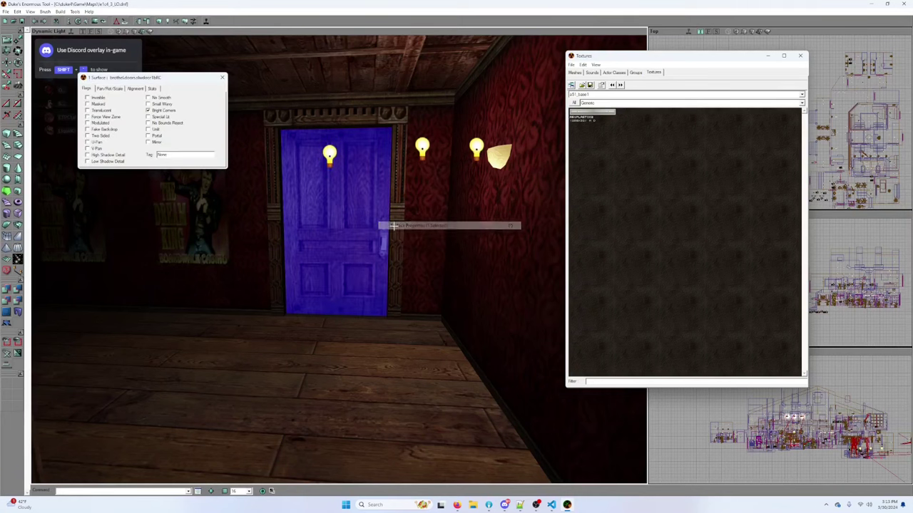
# Step: Place the surface properties window beside the door and flip the door texture in the U direction
pyautogui.moveTo(159, 82); pyautogui.dragTo(154, 178)
pyautogui.click(103, 183)
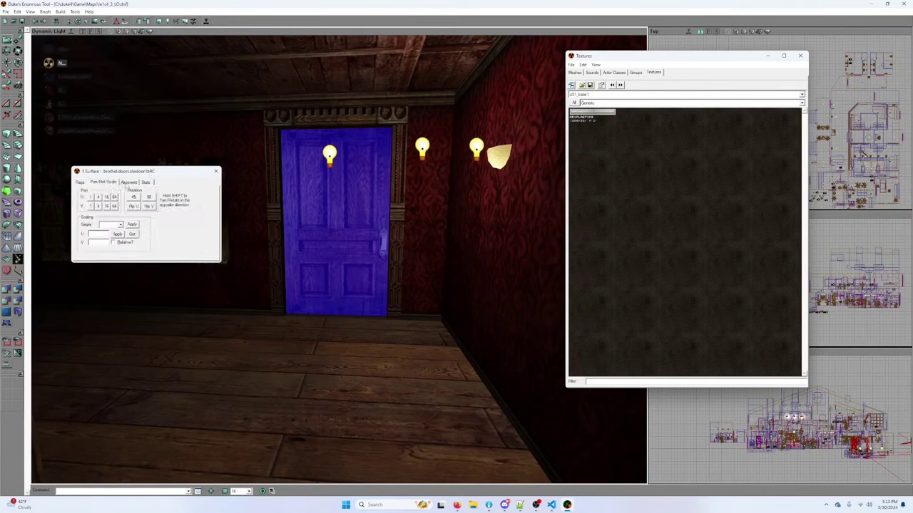
pyautogui.click(128, 183)
pyautogui.click(101, 182)
pyautogui.click(131, 206)
# Step: Select the dark surface at the edge of the doorway near the Restroom sign
pyautogui.moveTo(339, 259); pyautogui.dragTo(260, 39)
pyautogui.moveTo(377, 214); pyautogui.dragTo(310, 263)
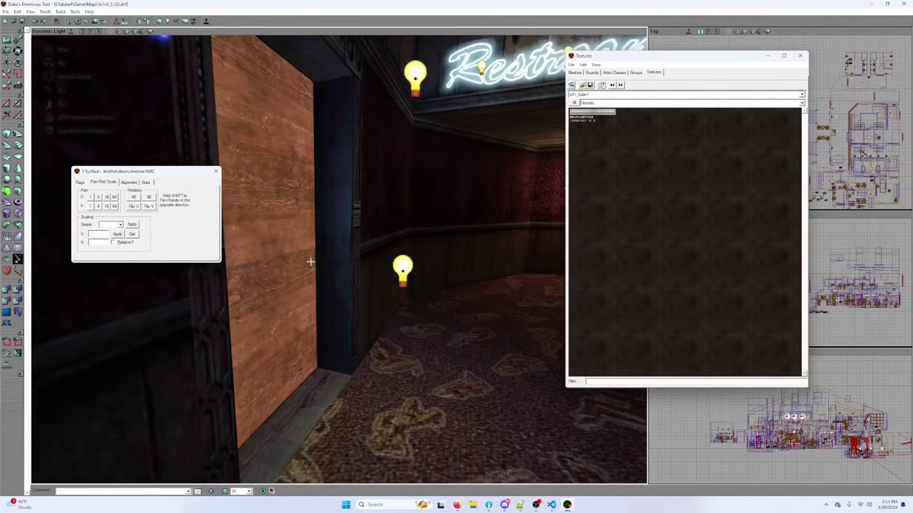
pyautogui.click(337, 248)
pyautogui.click(336, 248)
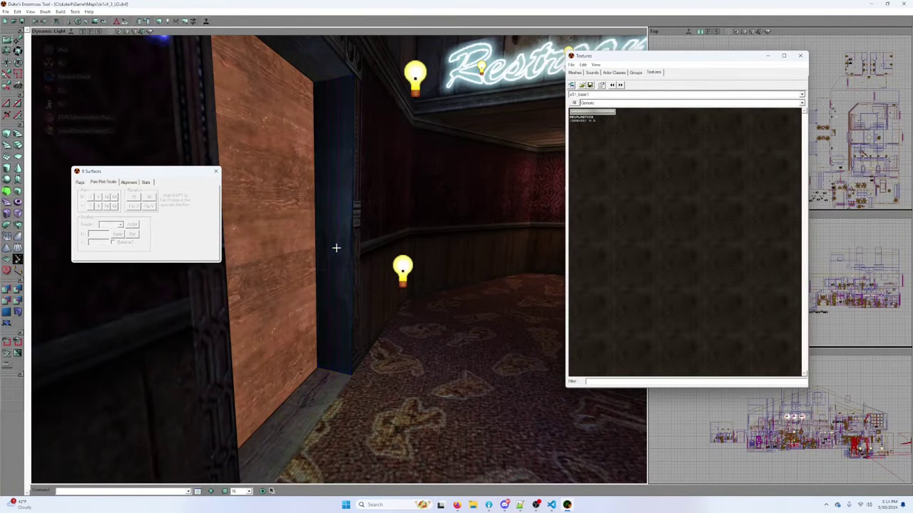
pyautogui.click(329, 247)
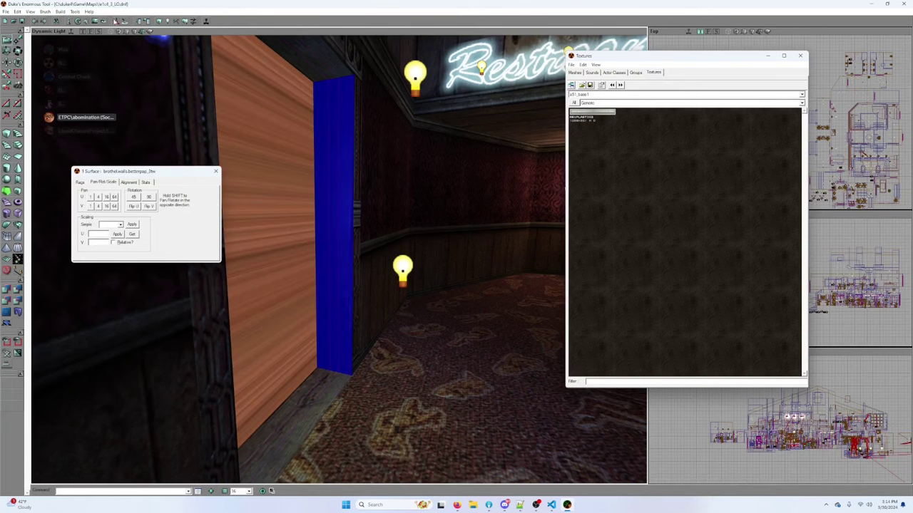
# Step: Switch the 3D view to wireframe, select the door mover, and open and close its DoorMover properties
pyautogui.click(110, 31)
pyautogui.click(324, 388)
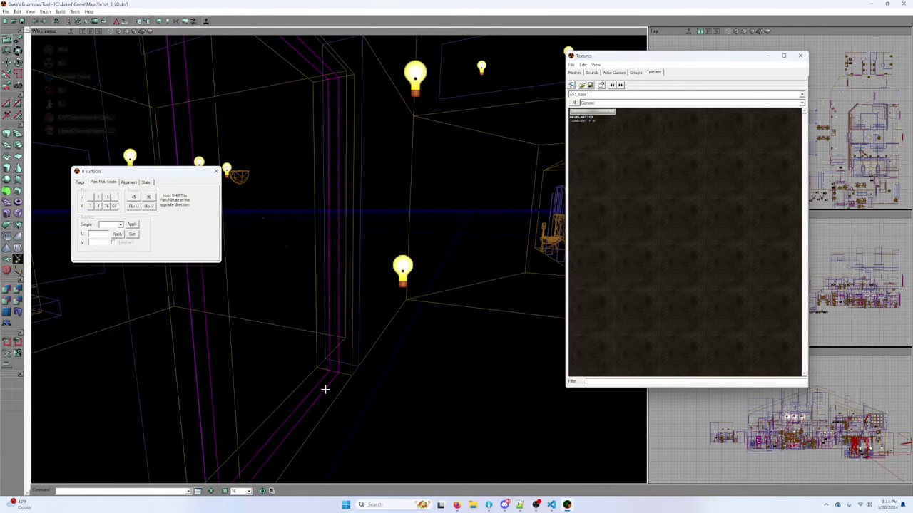
pyautogui.rightClick(325, 388)
pyautogui.click(372, 253)
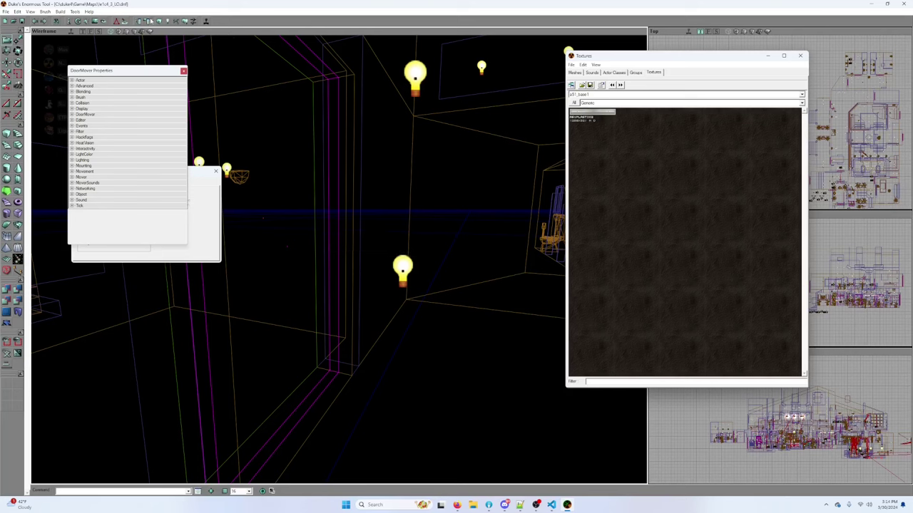
pyautogui.click(183, 70)
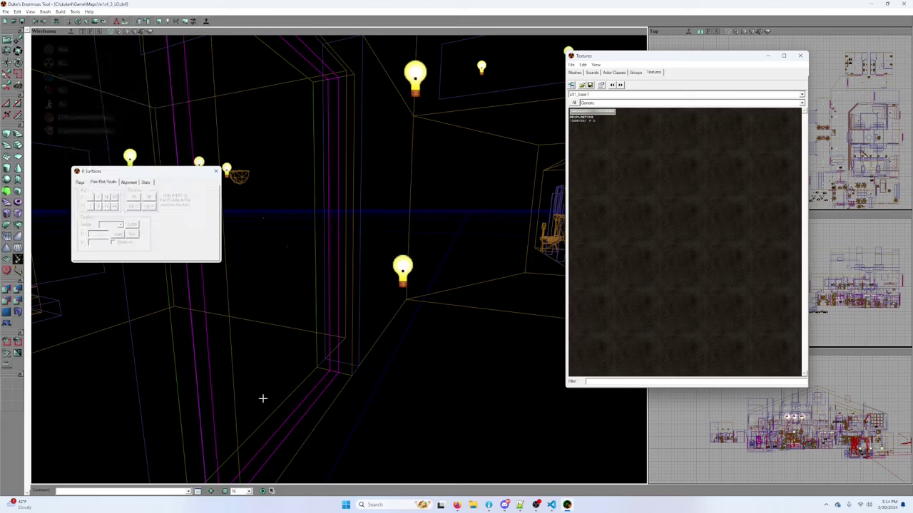
# Step: Apply the first Mover option to the selected DoorMover and set the 3D view to textured
pyautogui.rightClick(320, 394)
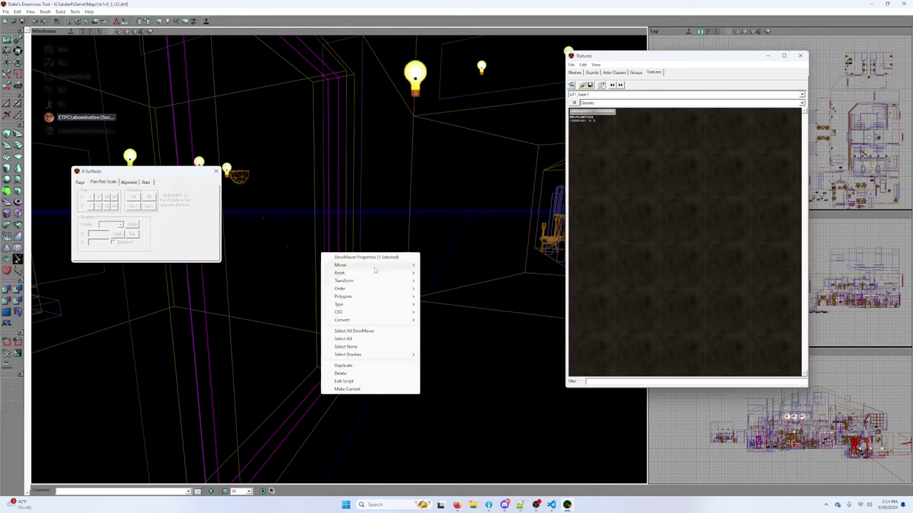
pyautogui.moveTo(374, 265)
pyautogui.click(437, 267)
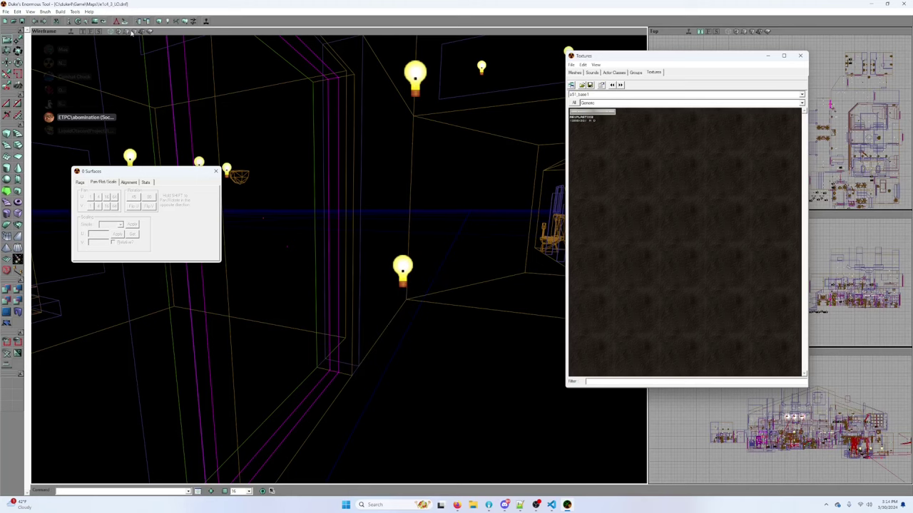
pyautogui.click(134, 32)
# Step: Select the door's front surface in the red-walled room and check its available surface commands without applying any
pyautogui.moveTo(259, 136); pyautogui.dragTo(263, 166)
pyautogui.click(270, 190)
pyautogui.rightClick(270, 190)
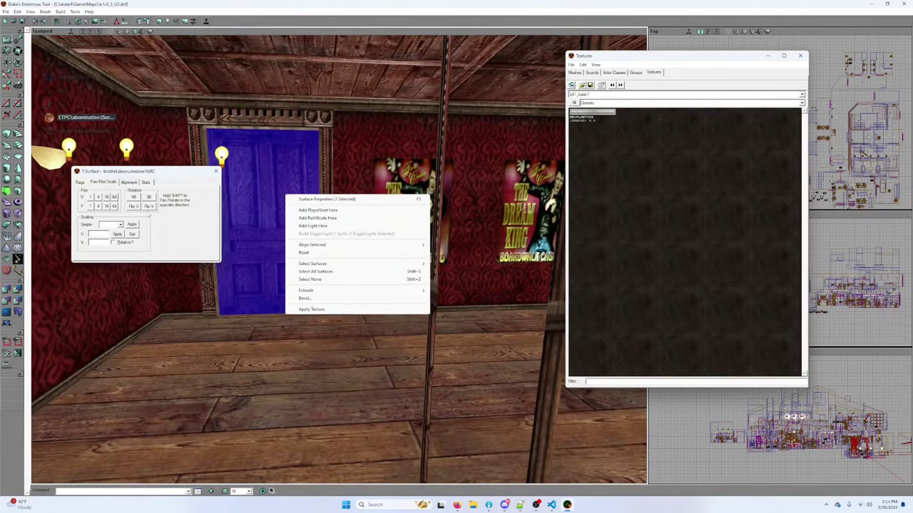
pyautogui.press('Escape')
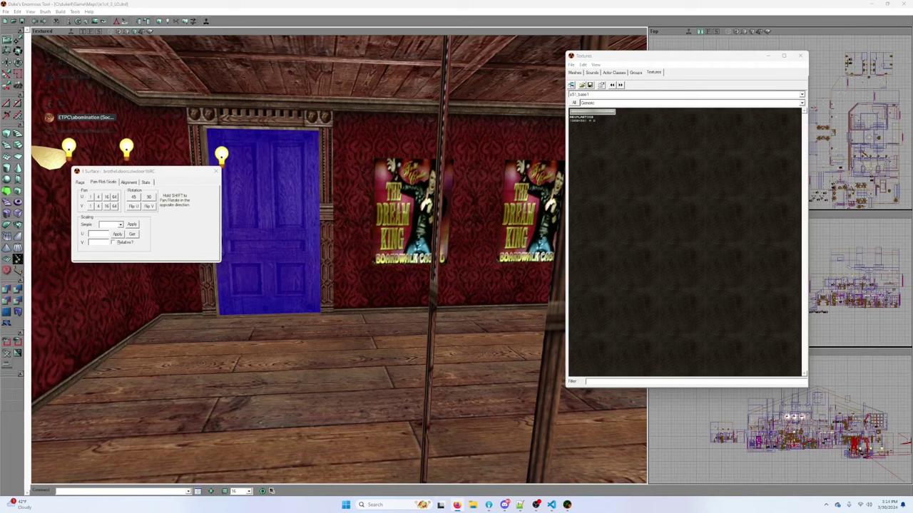
pyautogui.moveTo(269, 227)
pyautogui.mouseDown()
pyautogui.moveTo(270, 285)
pyautogui.moveTo(313, 306)
pyautogui.moveTo(371, 306)
pyautogui.moveTo(371, 242)
pyautogui.moveTo(428, 242)
pyautogui.moveTo(457, 207)
pyautogui.moveTo(513, 207)
pyautogui.moveTo(542, 171)
pyautogui.moveTo(531, 157)
pyautogui.moveTo(560, 156)
pyautogui.moveTo(620, 121)
pyautogui.moveTo(720, 107)
pyautogui.mouseUp()
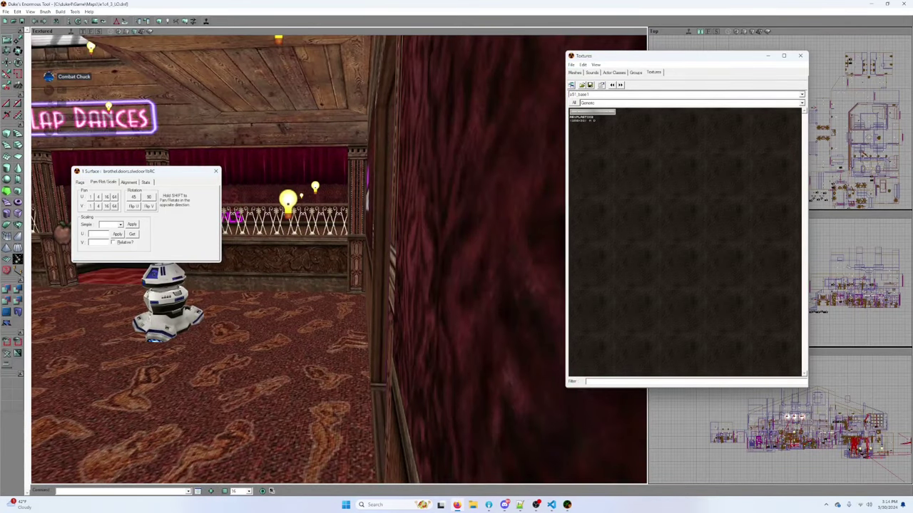
# Step: Switch the 3D view to wireframe, select the DoorMover at the red-walled doorway and apply Show Polys to it
pyautogui.moveTo(164, 146); pyautogui.dragTo(236, 153)
pyautogui.click(111, 31)
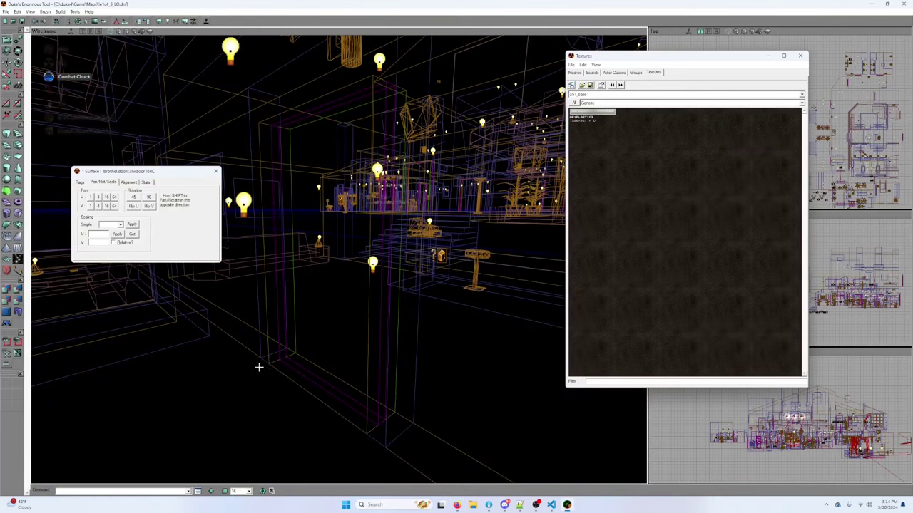
pyautogui.click(287, 365)
pyautogui.rightClick(286, 365)
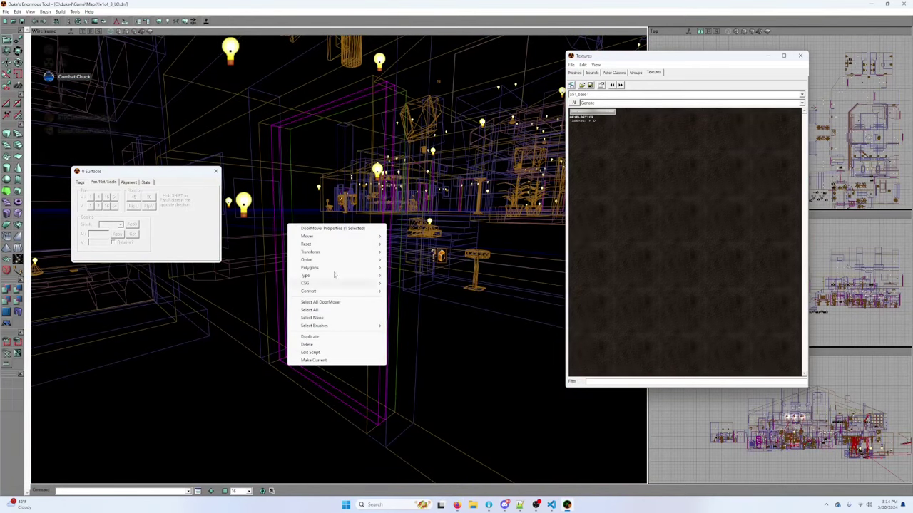
pyautogui.moveTo(307, 236)
pyautogui.click(410, 238)
# Step: Switch the 3D view to dynamic light and apply Flip U to the door surface beside the Nude Dancing sign
pyautogui.moveTo(413, 242); pyautogui.dragTo(226, 84)
pyautogui.click(142, 31)
pyautogui.moveTo(320, 144); pyautogui.dragTo(296, 107)
pyautogui.moveTo(312, 204); pyautogui.dragTo(312, 286)
pyautogui.moveTo(312, 204); pyautogui.dragTo(312, 285)
pyautogui.click(381, 234)
pyautogui.rightClick(380, 231)
pyautogui.click(396, 235)
pyautogui.click(134, 207)
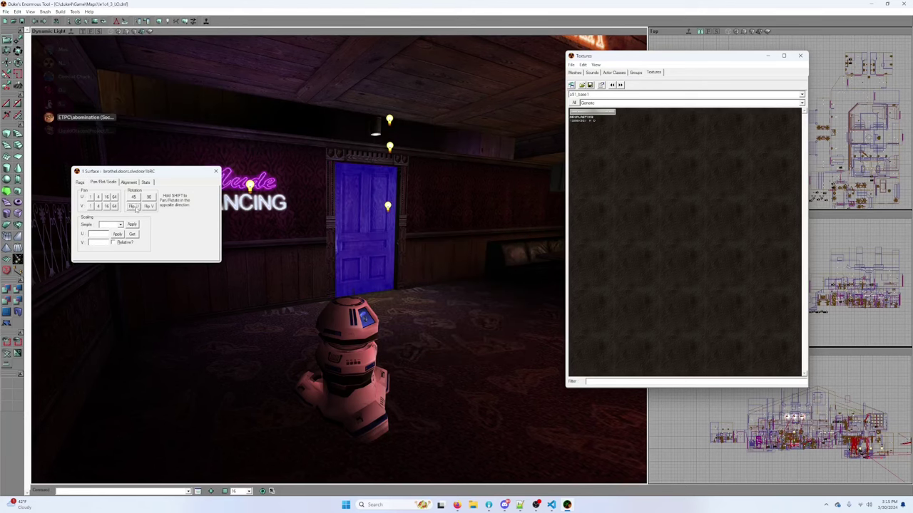
# Step: In wireframe, select the DoorMover in the dark doorway showing grey planks and apply Show Polys to it
pyautogui.moveTo(319, 195); pyautogui.dragTo(457, 164)
pyautogui.moveTo(538, 280); pyautogui.dragTo(203, 410)
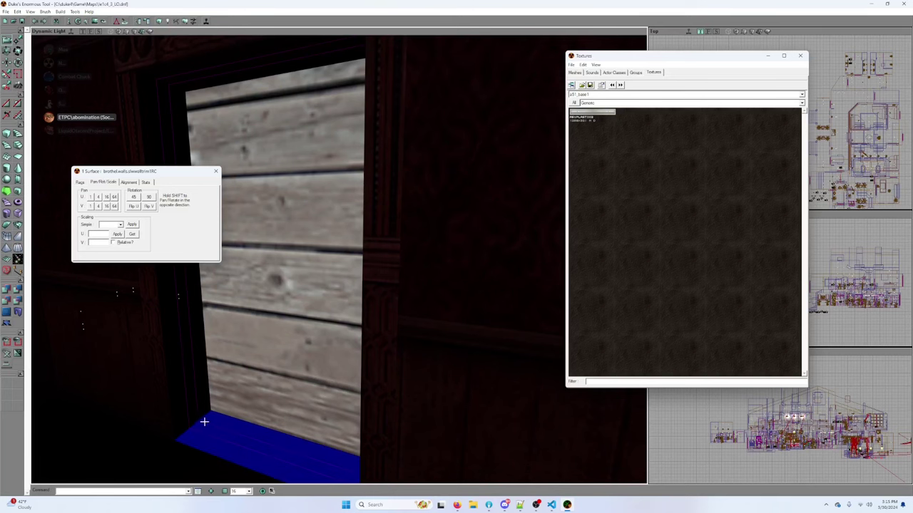
pyautogui.click(207, 422)
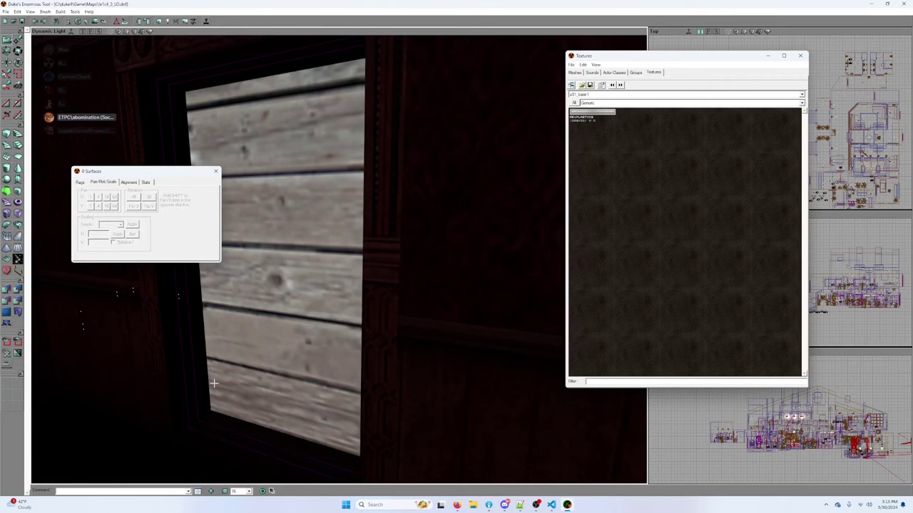
pyautogui.click(109, 33)
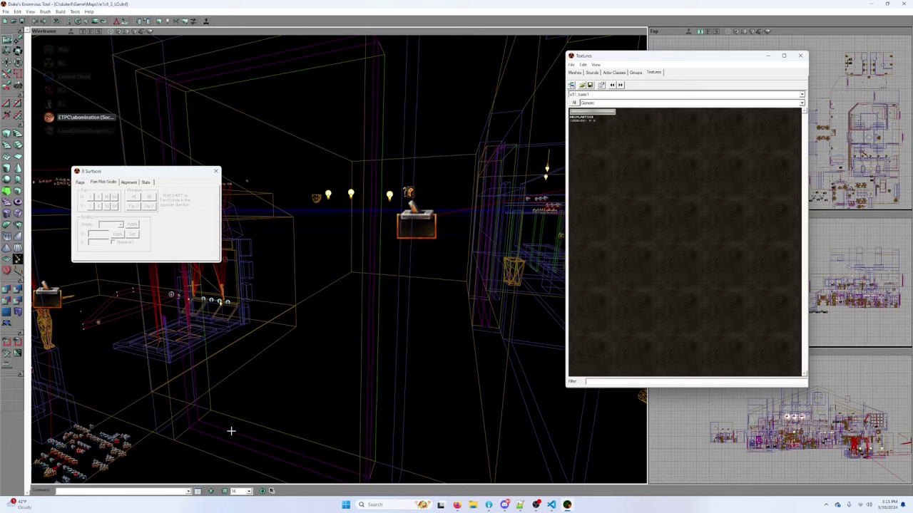
pyautogui.rightClick(231, 432)
pyautogui.moveTo(274, 302)
pyautogui.click(335, 303)
# Step: Switch back to dynamic light and apply Flip U to the door surface at the end of the wood-floored corridor
pyautogui.click(143, 32)
pyautogui.moveTo(179, 109); pyautogui.dragTo(114, 136)
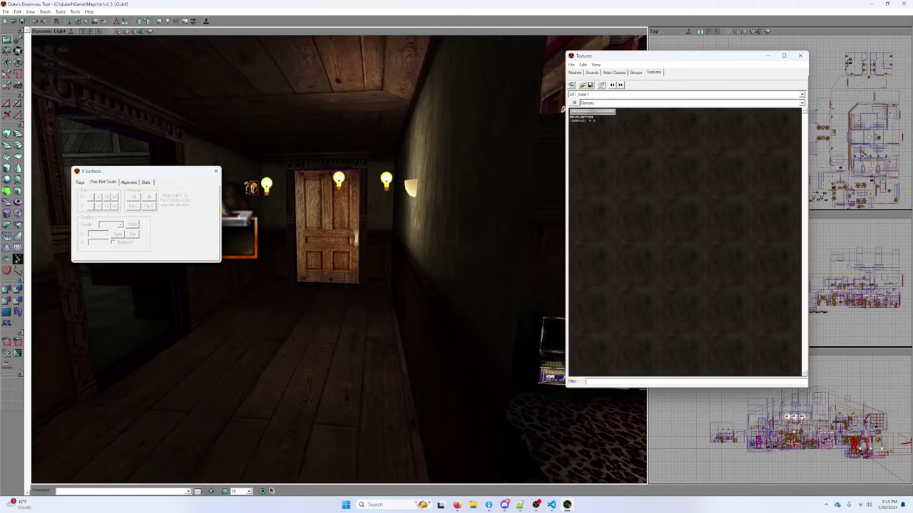
pyautogui.click(322, 214)
pyautogui.click(135, 207)
# Step: In wireframe, apply Show Polys to the DoorMover of the grey-plank doorway in the dark wood-walled room
pyautogui.moveTo(314, 193); pyautogui.dragTo(143, 107)
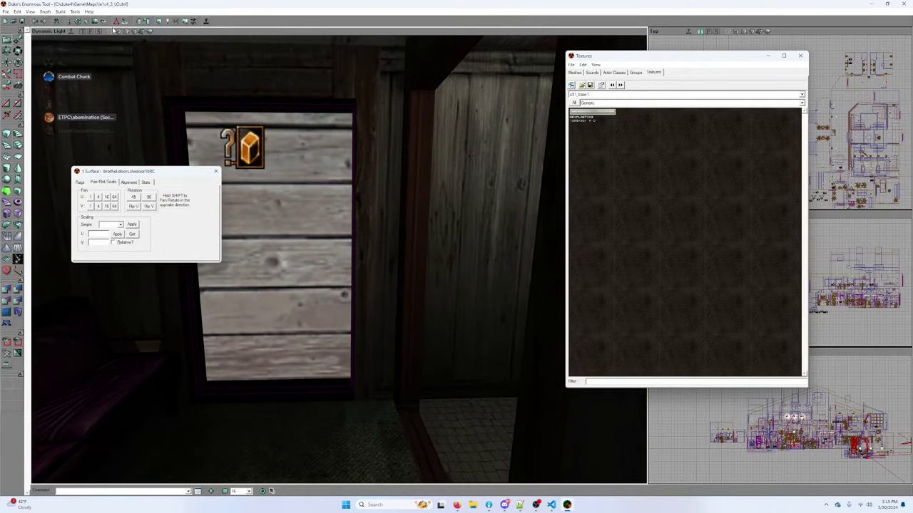
pyautogui.hotkey('alt', '1')
pyautogui.rightClick(295, 391)
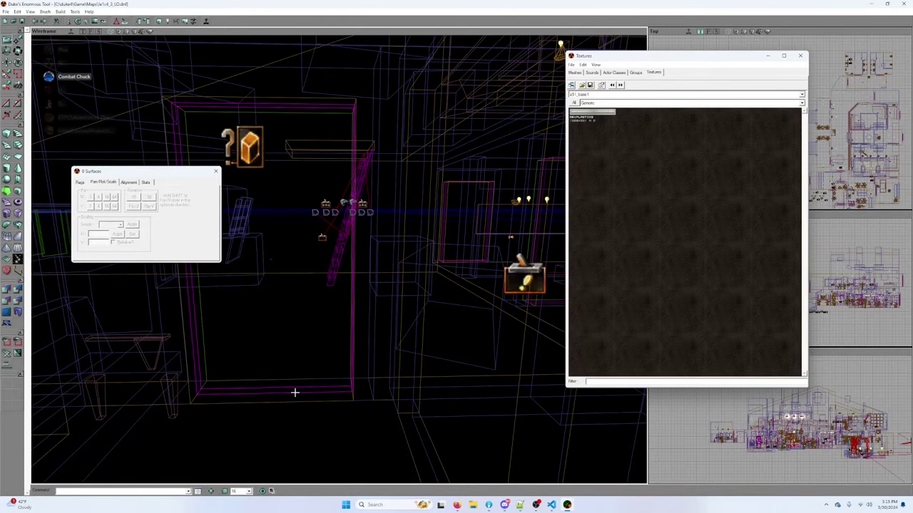
pyautogui.moveTo(341, 264)
pyautogui.click(417, 264)
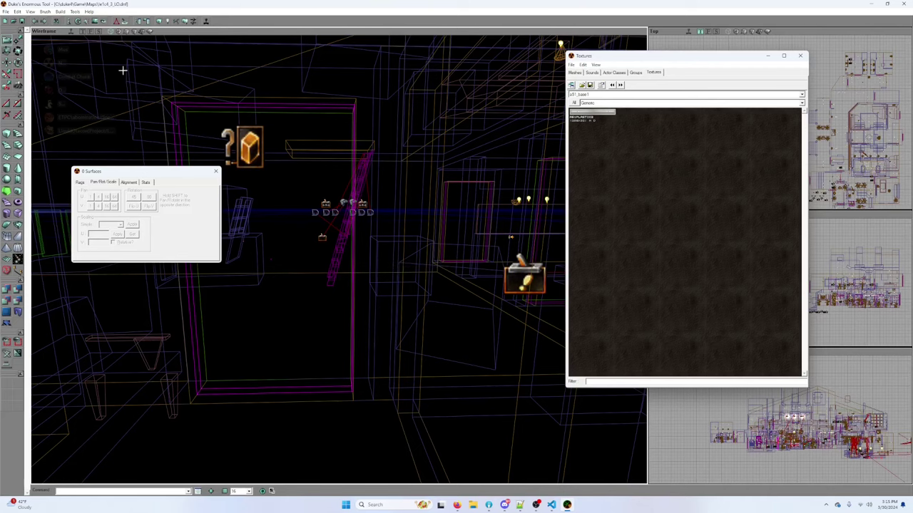
# Step: Set the 3D view to textured and select the wooden door's surface in the storage room with cardboard boxes
pyautogui.click(142, 31)
pyautogui.click(149, 31)
pyautogui.moveTo(170, 74); pyautogui.dragTo(290, 129)
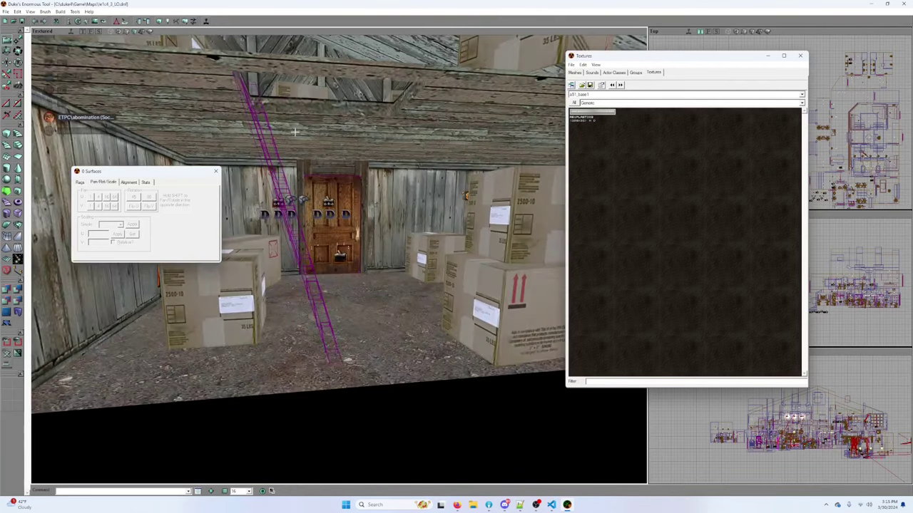
pyautogui.click(351, 187)
pyautogui.moveTo(351, 186); pyautogui.dragTo(351, 186)
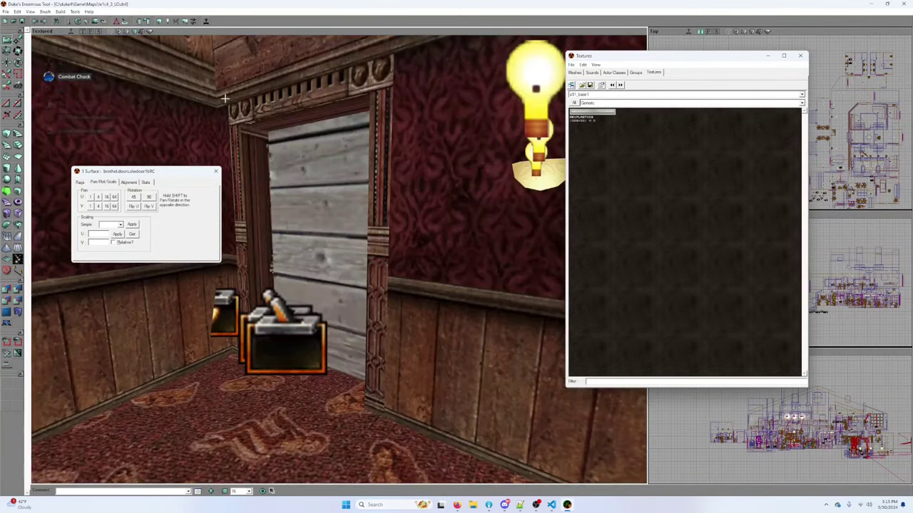
# Step: In wireframe, apply Show Polys to the DoorMover in the red-wallpapered corner behind the switch icons
pyautogui.click(108, 32)
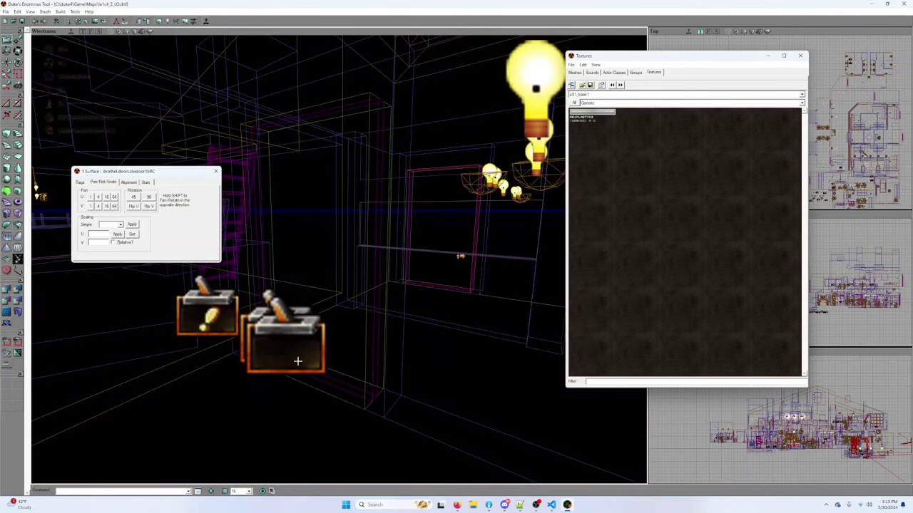
pyautogui.rightClick(344, 391)
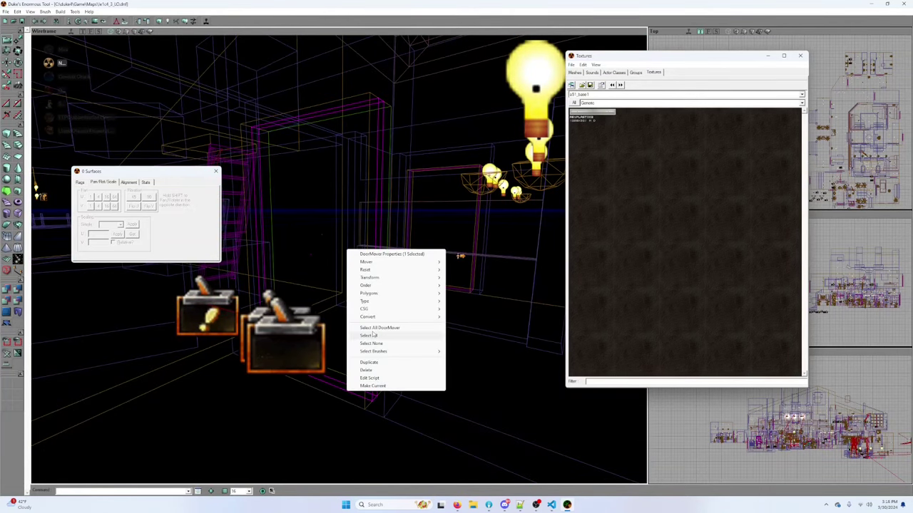
pyautogui.click(464, 262)
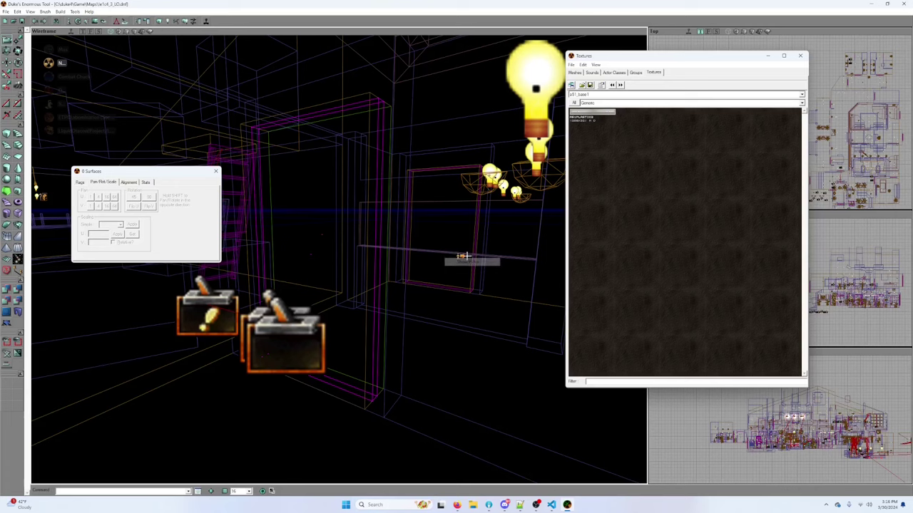
# Step: Set the 3D view to textured and apply Flip U to the door surface behind the ornate railing
pyautogui.click(134, 32)
pyautogui.moveTo(328, 164); pyautogui.dragTo(428, 171)
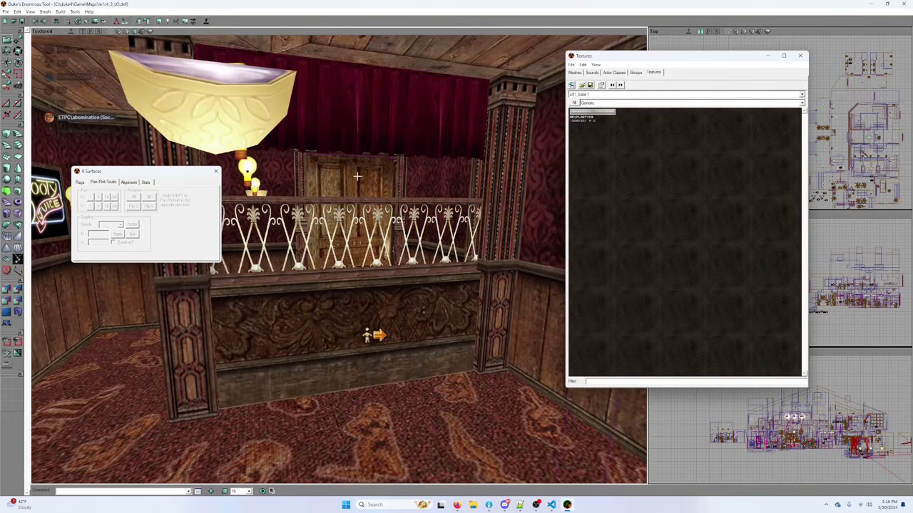
pyautogui.click(357, 176)
pyautogui.click(134, 206)
# Step: In wireframe, select the DoorMover of the plank-filled doorway near the leather seating and apply Show Polys to it
pyautogui.moveTo(286, 185); pyautogui.dragTo(242, 121)
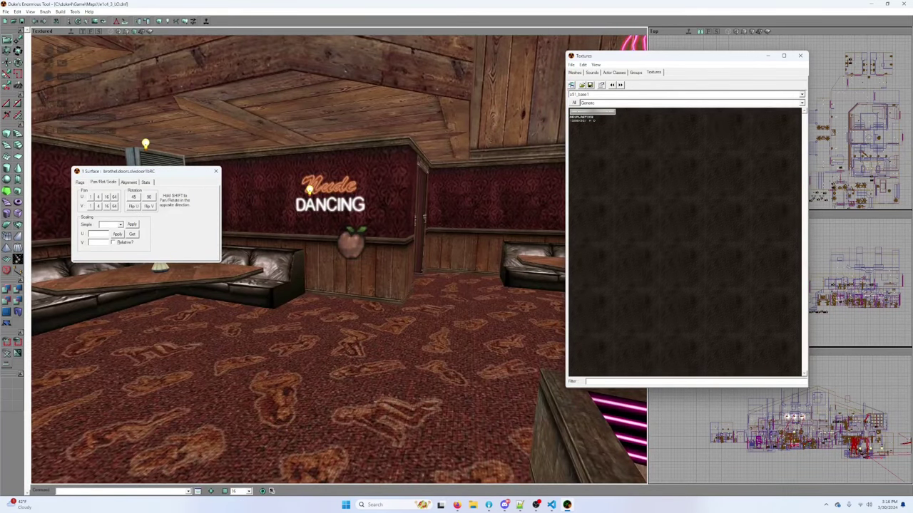
pyautogui.moveTo(333, 189)
pyautogui.mouseDown()
pyautogui.moveTo(270, 118)
pyautogui.moveTo(333, 189)
pyautogui.mouseUp()
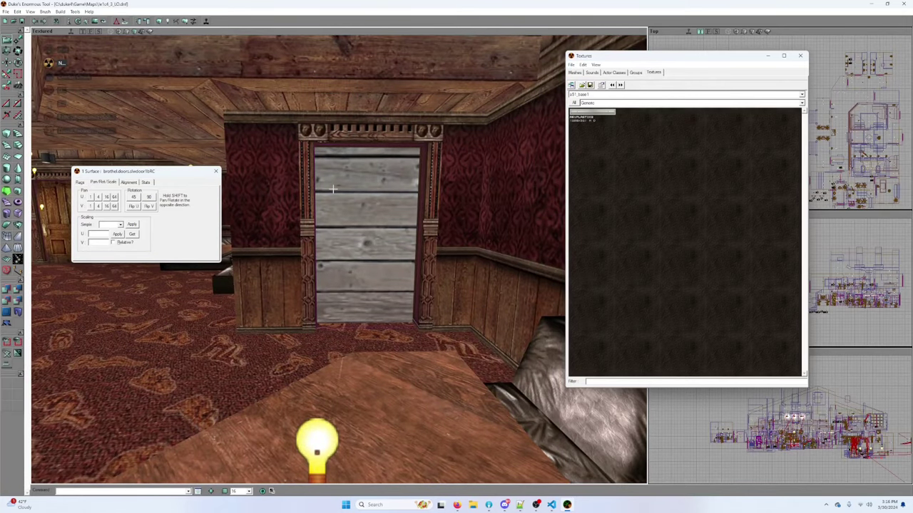
pyautogui.click(108, 32)
pyautogui.click(380, 328)
pyautogui.rightClick(382, 329)
pyautogui.moveTo(406, 341)
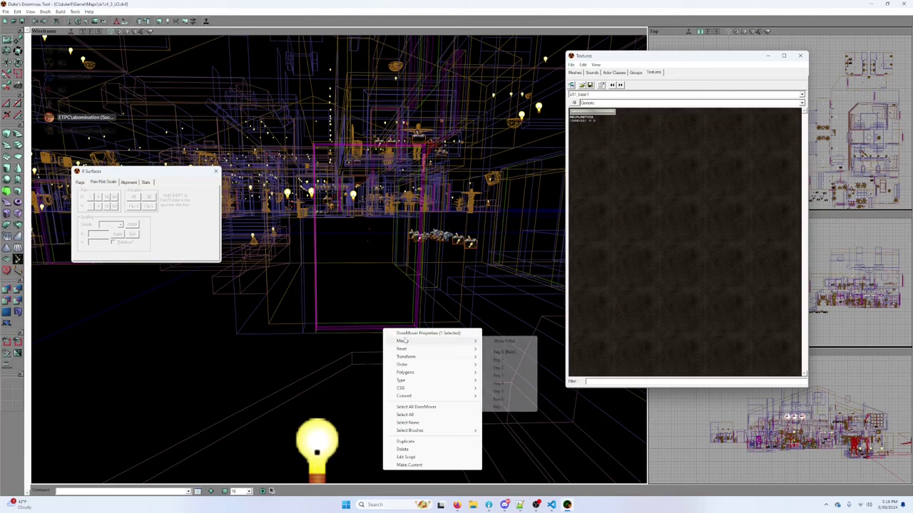
pyautogui.click(491, 341)
# Step: Switch the 3D view to dynamic light and select the door surface at the end of the red-wallpapered hallway
pyautogui.click(143, 31)
pyautogui.moveTo(201, 125); pyautogui.dragTo(201, 178)
pyautogui.moveTo(444, 190); pyautogui.dragTo(275, 176)
pyautogui.click(346, 241)
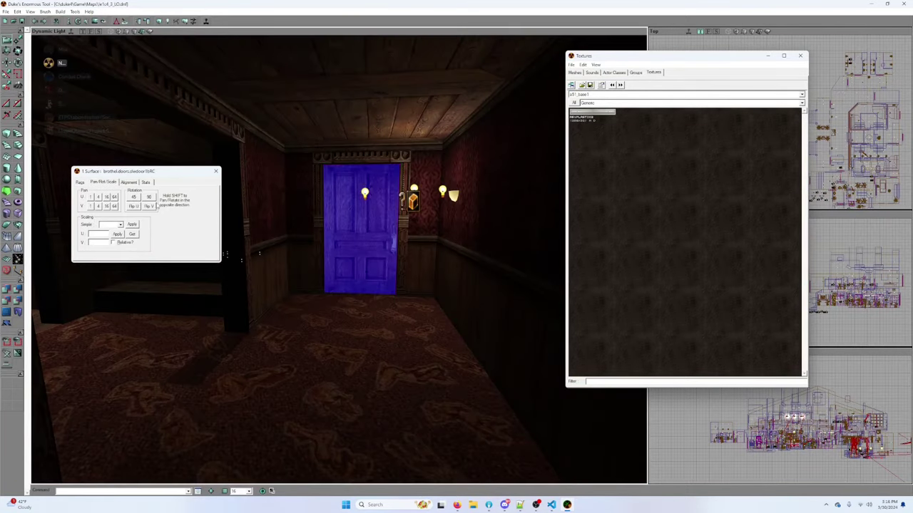
pyautogui.moveTo(346, 240); pyautogui.dragTo(280, 251)
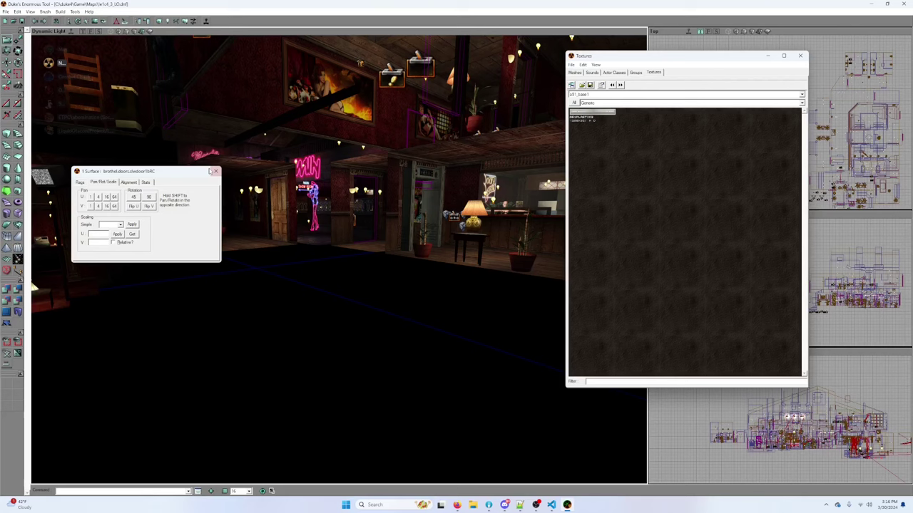
# Step: Close the surface properties window, then rebuild the level and launch it in the game
pyautogui.click(216, 171)
pyautogui.click(187, 21)
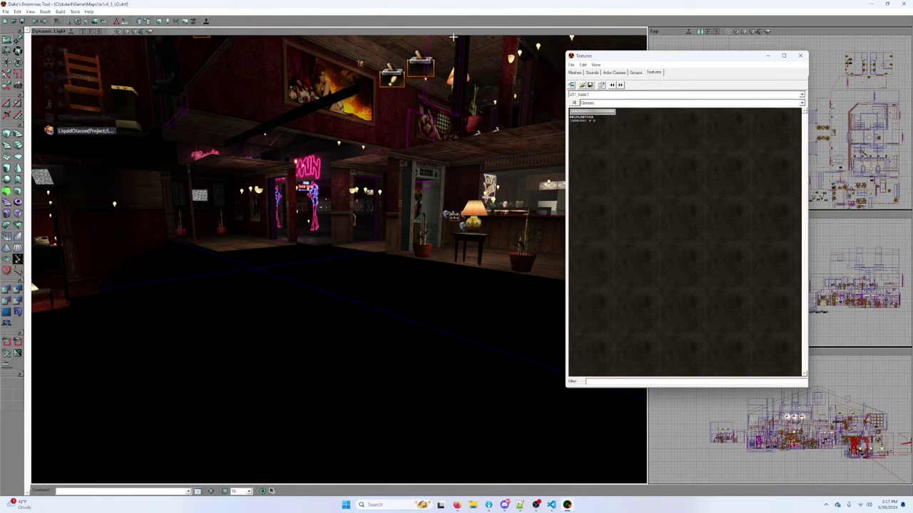
pyautogui.click(206, 22)
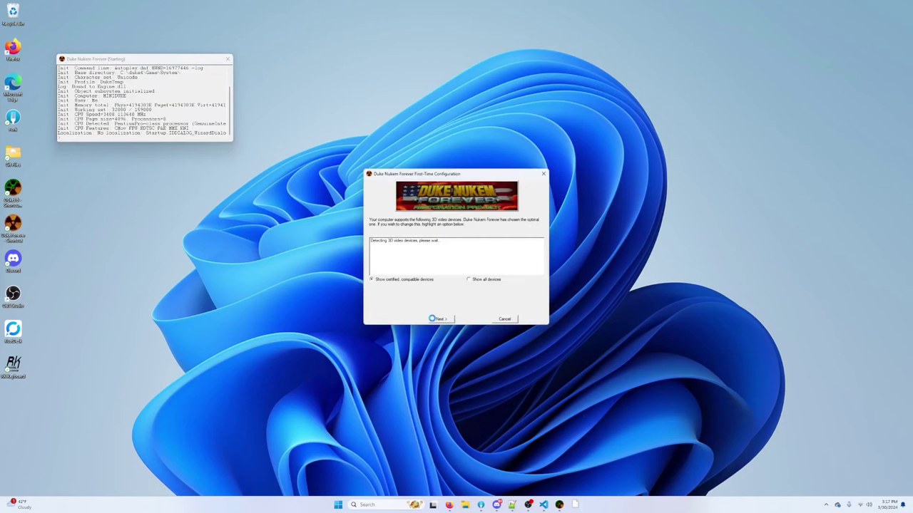
# Step: Go through the Duke Nukem Forever First-Time Configuration with the preselected options to start the test map
pyautogui.click(441, 319)
pyautogui.click(441, 319)
pyautogui.click(441, 319)
pyautogui.click(441, 319)
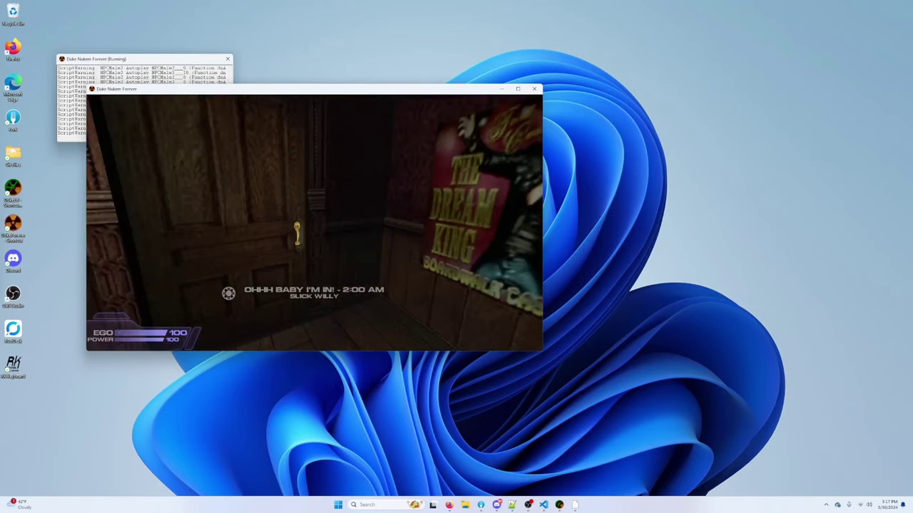
# Step: In the running game, open the starting door and the door across the carpeted hall to examine both sides
pyautogui.press('w')
pyautogui.press('e')
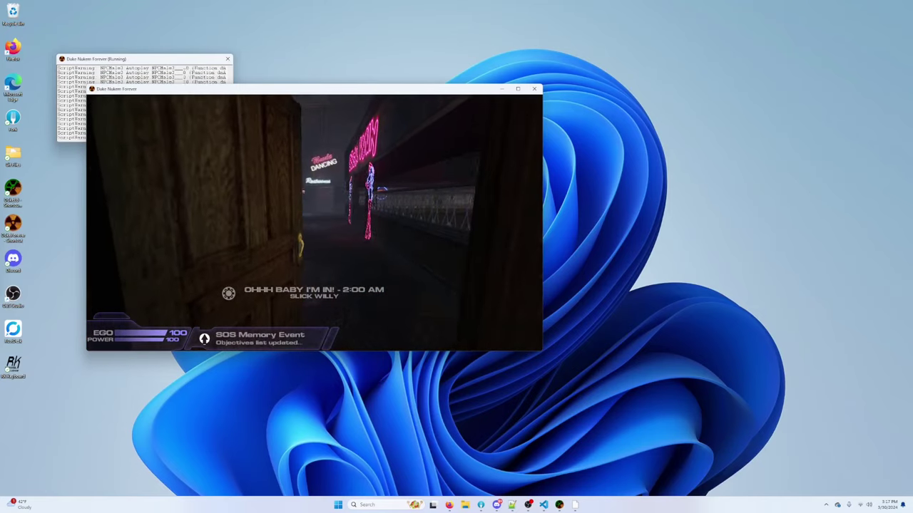
pyautogui.press('s')
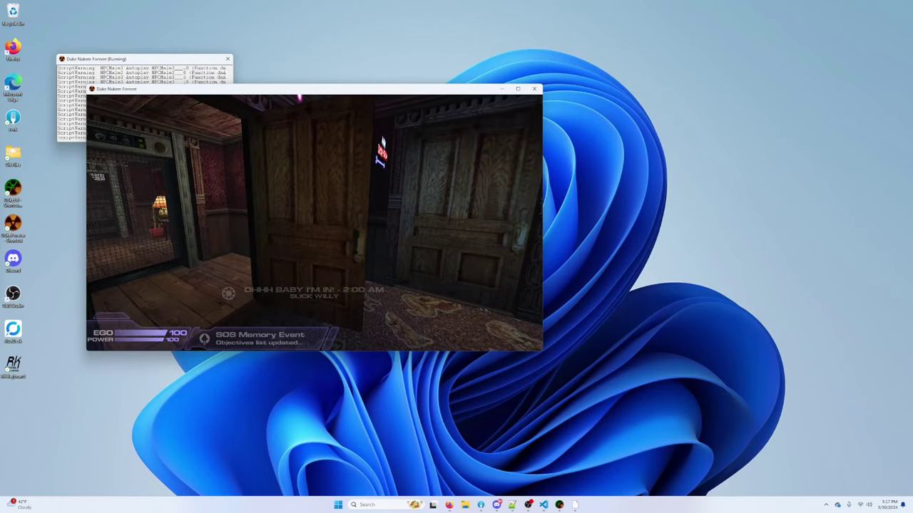
pyautogui.press('s')
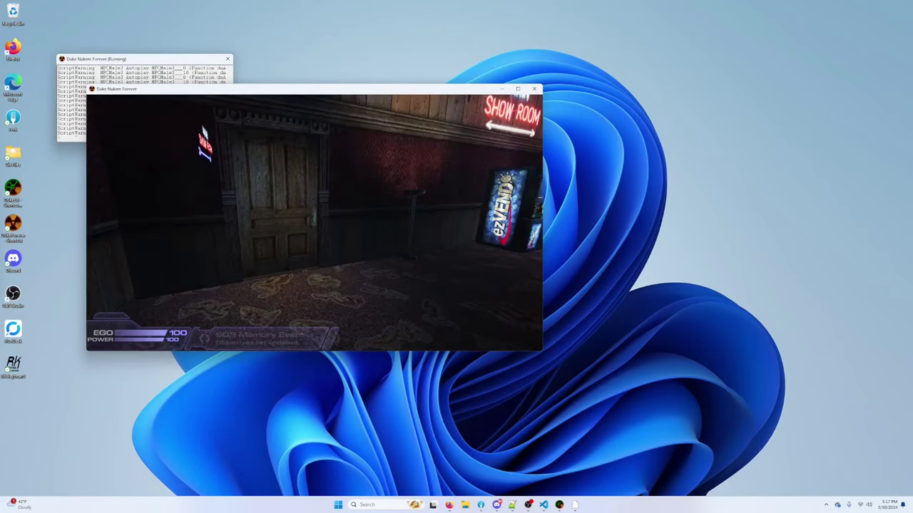
pyautogui.press('w')
pyautogui.press('e')
pyautogui.press('w')
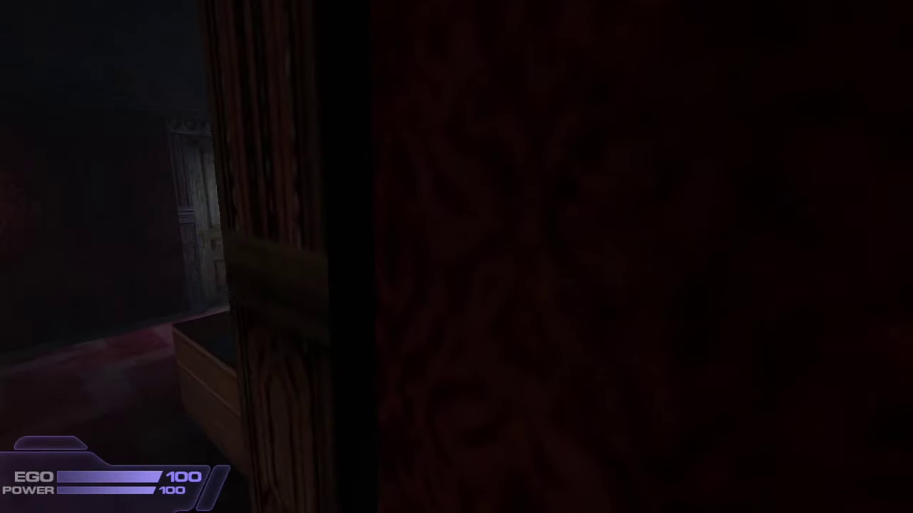
# Step: Examine the door, its handle and its threshold in the red-lit room with the Nutt Beer sign
pyautogui.press('w')
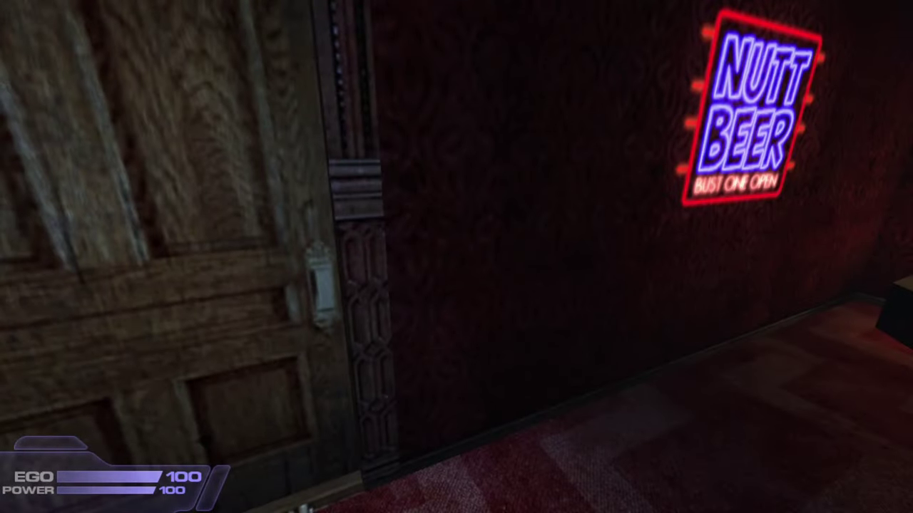
pyautogui.press('w')
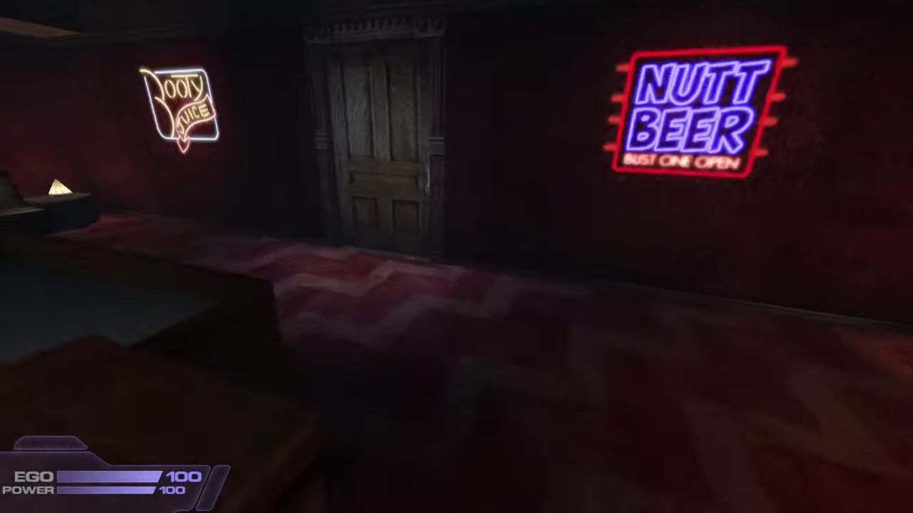
pyautogui.press('w')
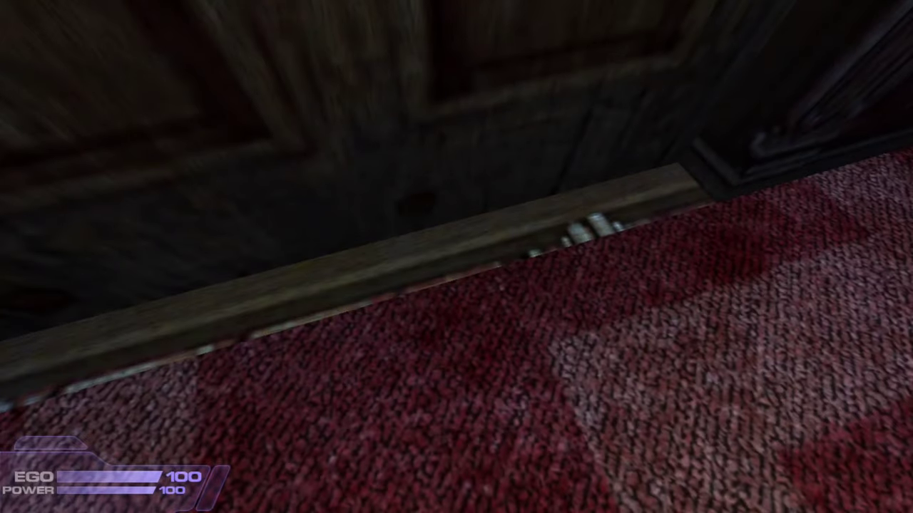
pyautogui.press('w')
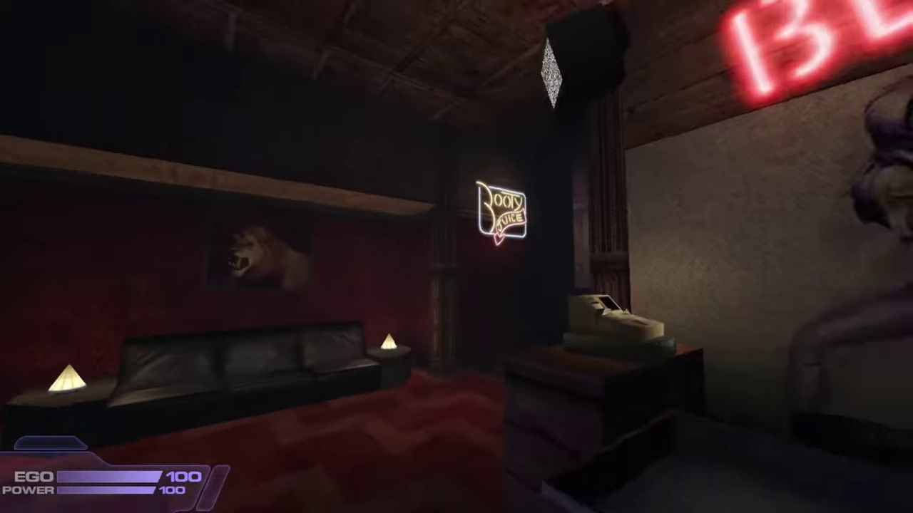
# Step: Examine the hall between the Slick Willy neon sign and the Show Room sign in the game
pyautogui.press('w')
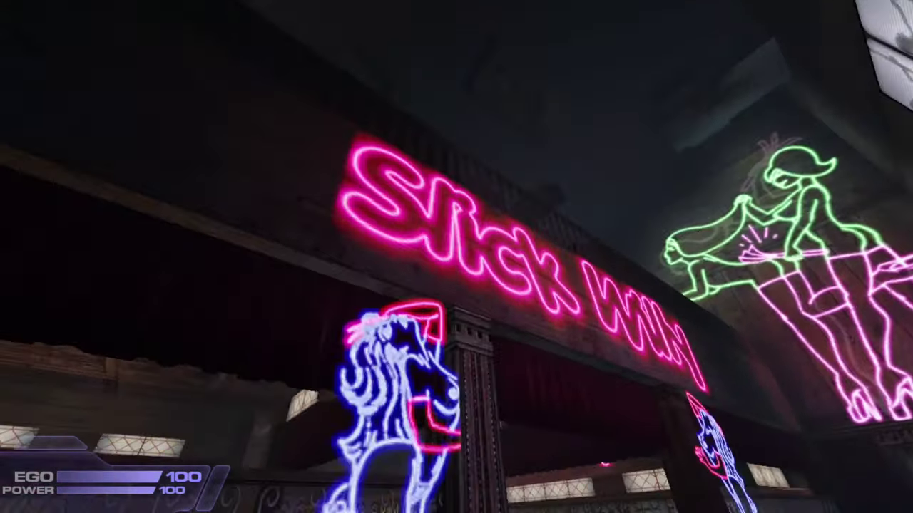
pyautogui.press('w')
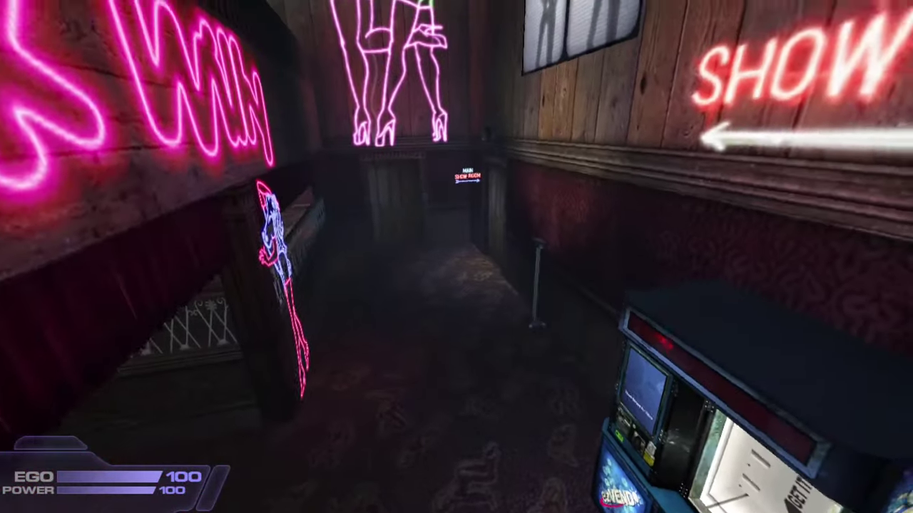
pyautogui.press('s')
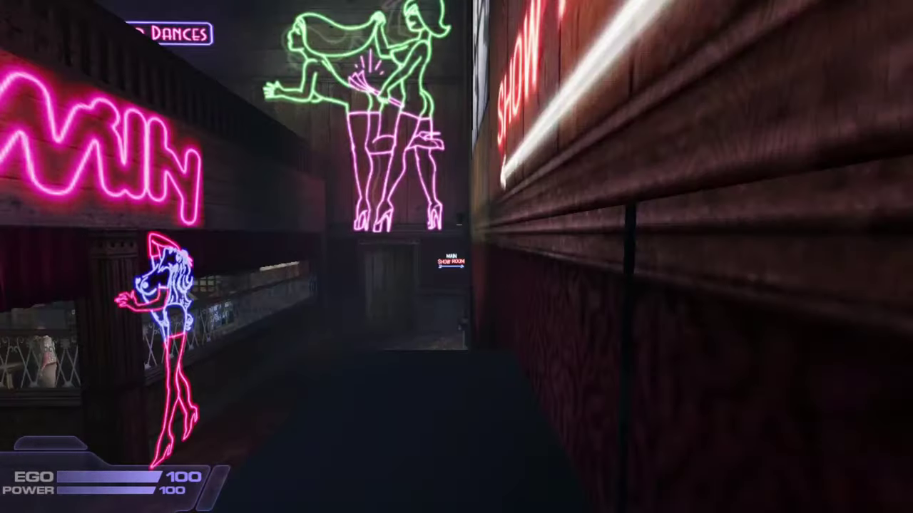
# Step: Show the polygons of the door mover beside the Dream King poster, then return the viewport to dynamic lighting
pyautogui.press('a')
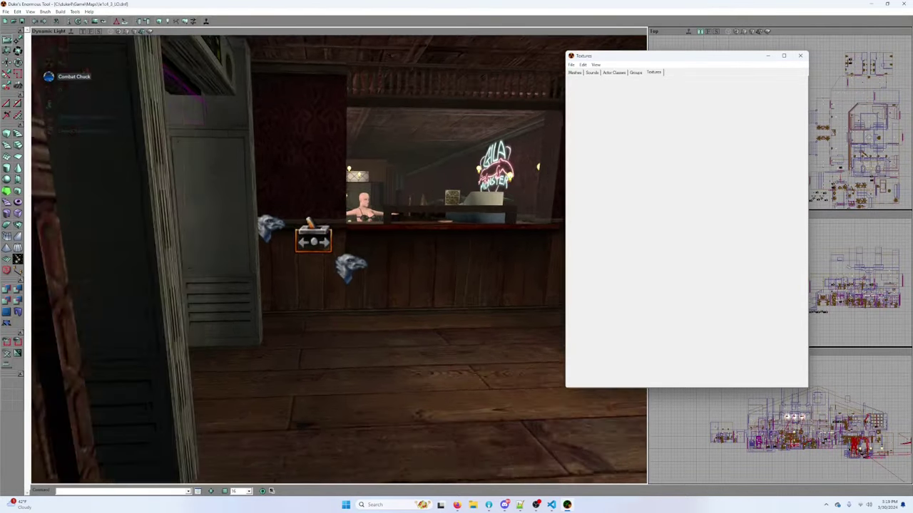
pyautogui.moveTo(339, 260); pyautogui.dragTo(191, 126)
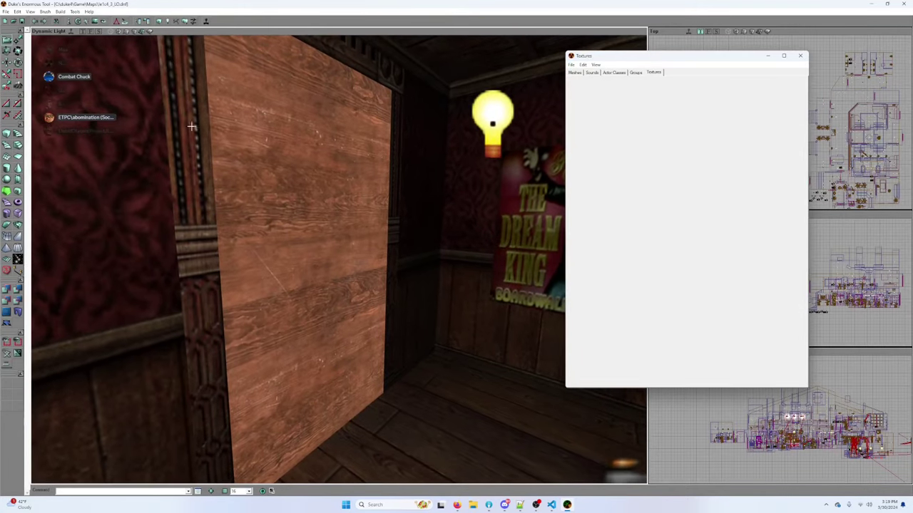
pyautogui.click(113, 32)
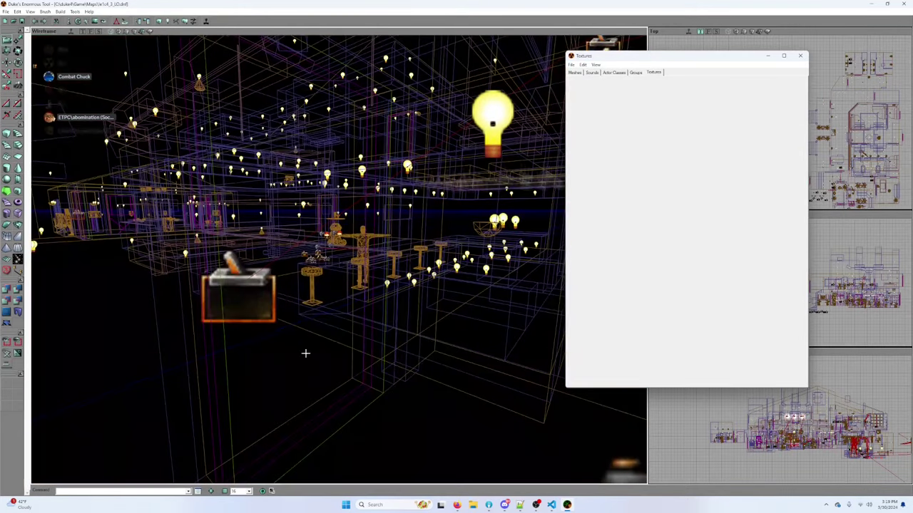
pyautogui.rightClick(332, 416)
pyautogui.moveTo(371, 287)
pyautogui.click(464, 288)
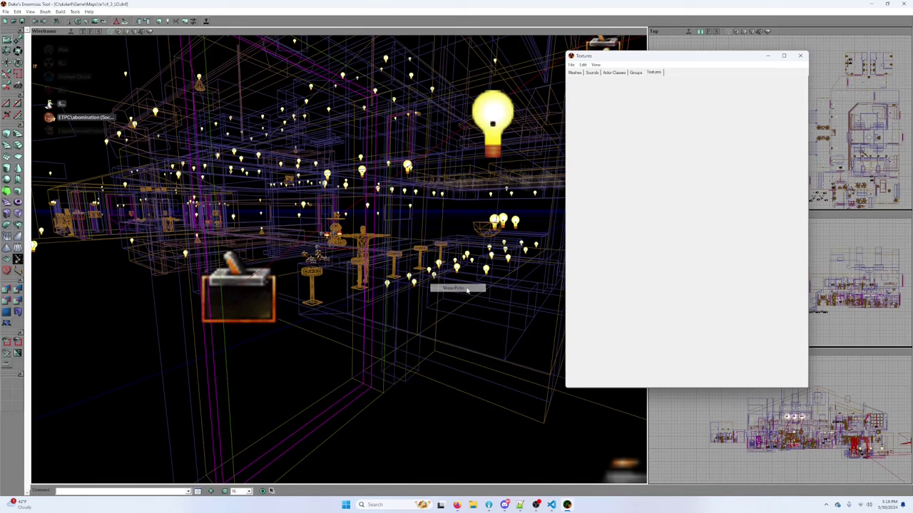
pyautogui.click(141, 31)
# Step: Open the surface properties of the door below the neon legs and flip its texture horizontally
pyautogui.moveTo(338, 260); pyautogui.dragTo(457, 214)
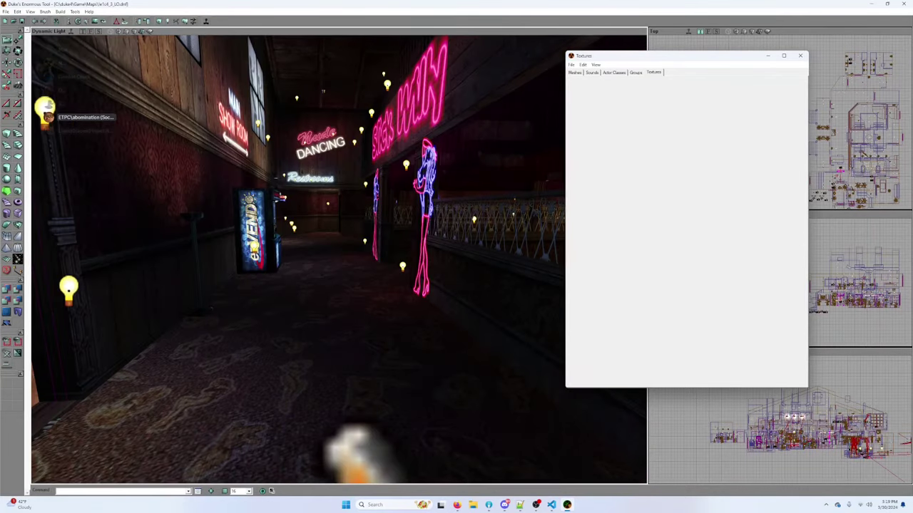
pyautogui.moveTo(338, 259); pyautogui.dragTo(456, 200)
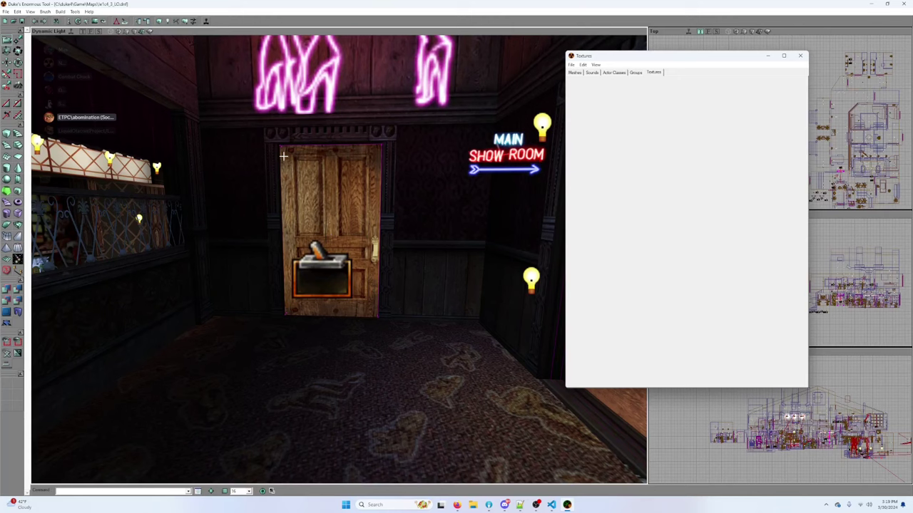
pyautogui.click(351, 172)
pyautogui.rightClick(351, 171)
pyautogui.click(388, 181)
pyautogui.moveTo(339, 259); pyautogui.dragTo(295, 345)
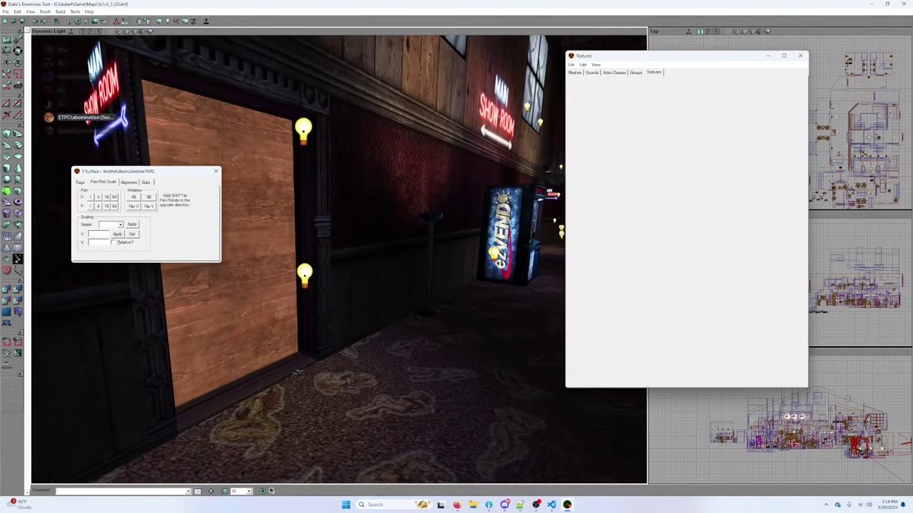
# Step: Show the polygons of the door mover beside the Main Show Room sign, then restore dynamic lighting
pyautogui.moveTo(368, 214)
pyautogui.mouseDown()
pyautogui.moveTo(454, 171)
pyautogui.moveTo(482, 143)
pyautogui.moveTo(411, 228)
pyautogui.moveTo(368, 214)
pyautogui.mouseUp()
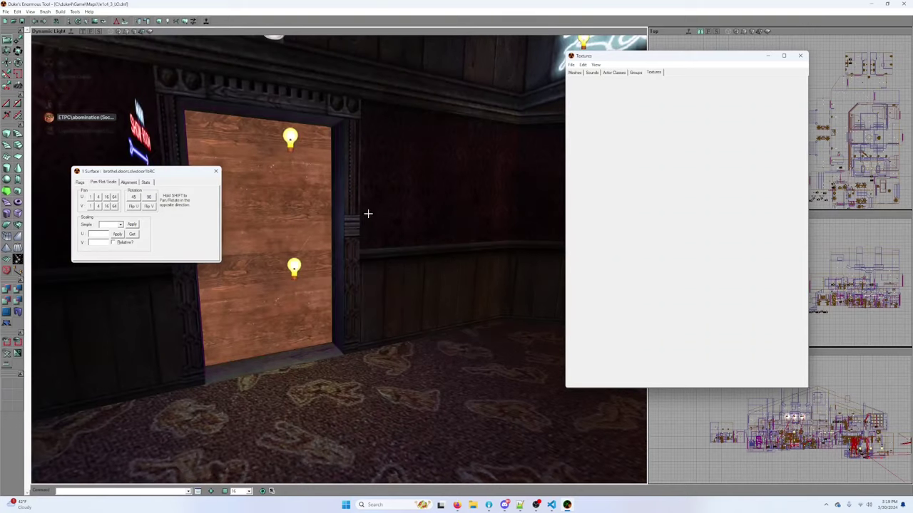
pyautogui.click(313, 354)
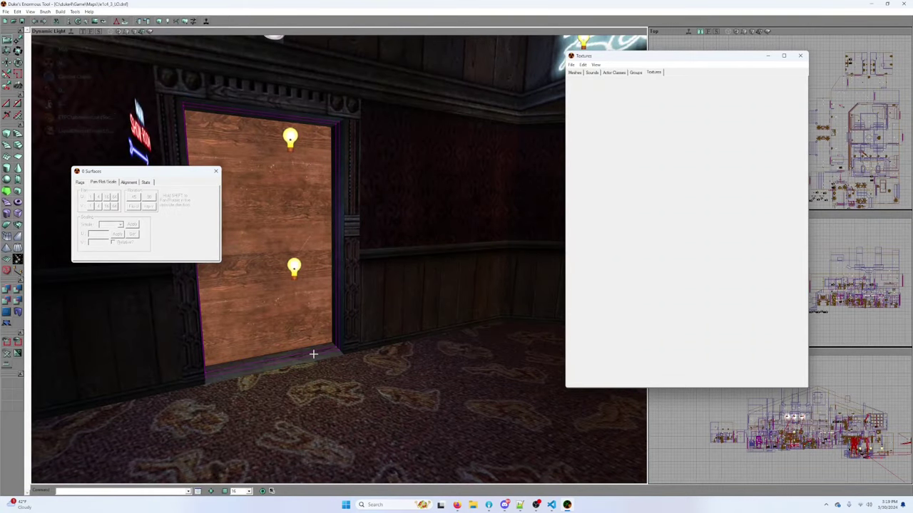
pyautogui.rightClick(318, 354)
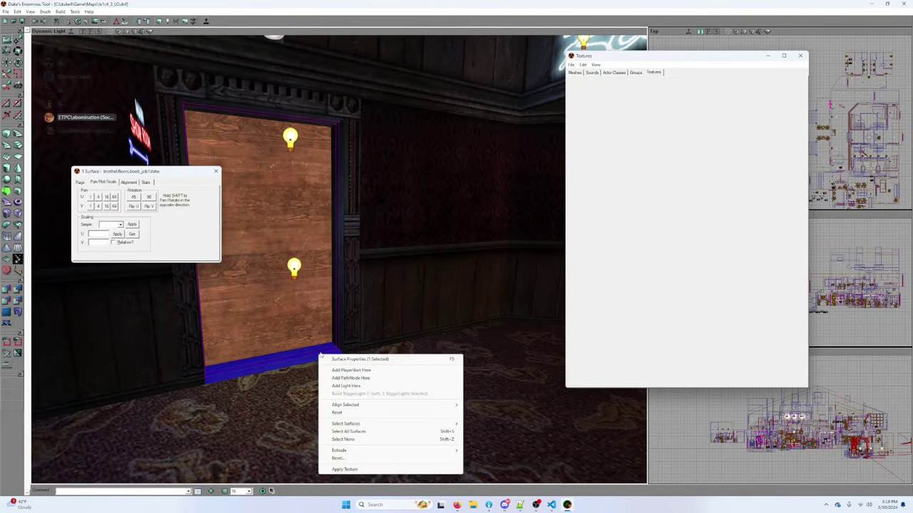
pyautogui.click(110, 32)
pyautogui.click(314, 362)
pyautogui.rightClick(318, 354)
pyautogui.moveTo(356, 366)
pyautogui.click(441, 366)
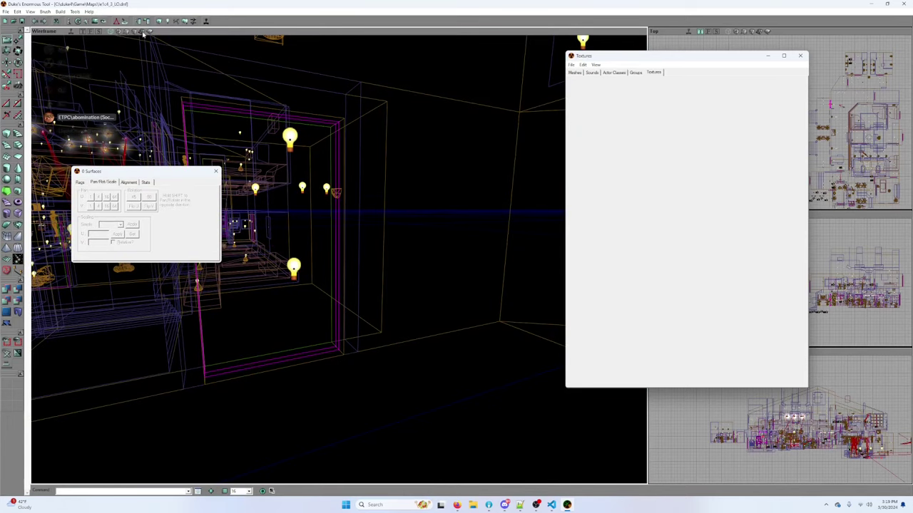
pyautogui.click(143, 32)
# Step: Flip the texture in U on the face of the door beside the Main Show Room sign
pyautogui.click(273, 217)
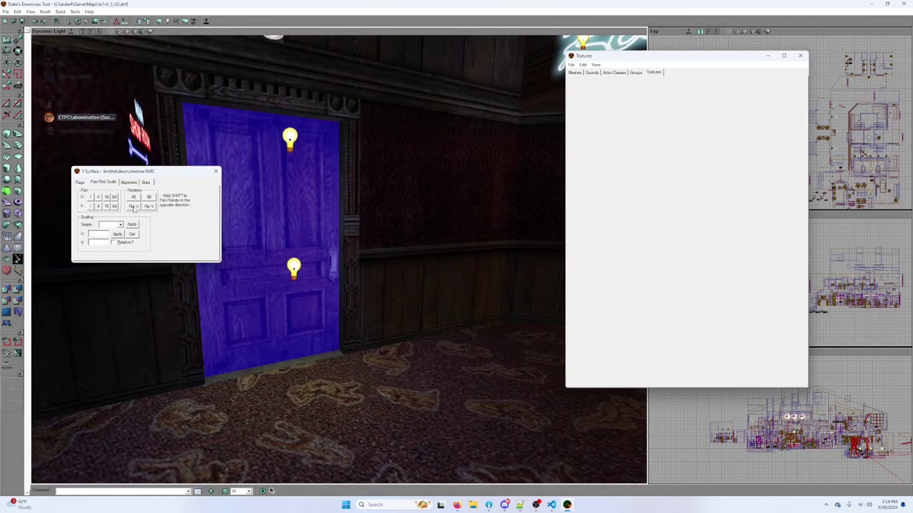
pyautogui.click(133, 207)
pyautogui.moveTo(342, 205); pyautogui.dragTo(369, 210)
pyautogui.click(369, 209)
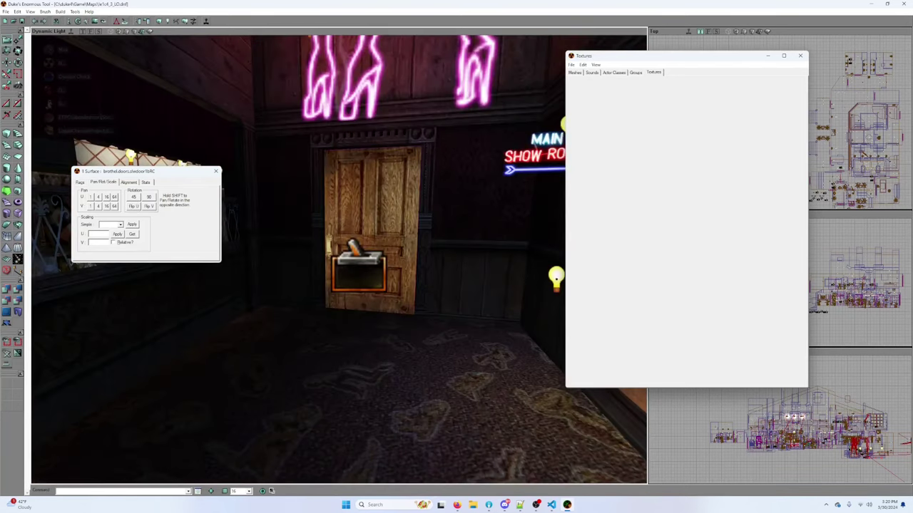
# Step: Show the polygons of the door mover in the red-carpeted room and switch the viewport to textured view
pyautogui.moveTo(338, 259); pyautogui.dragTo(283, 195)
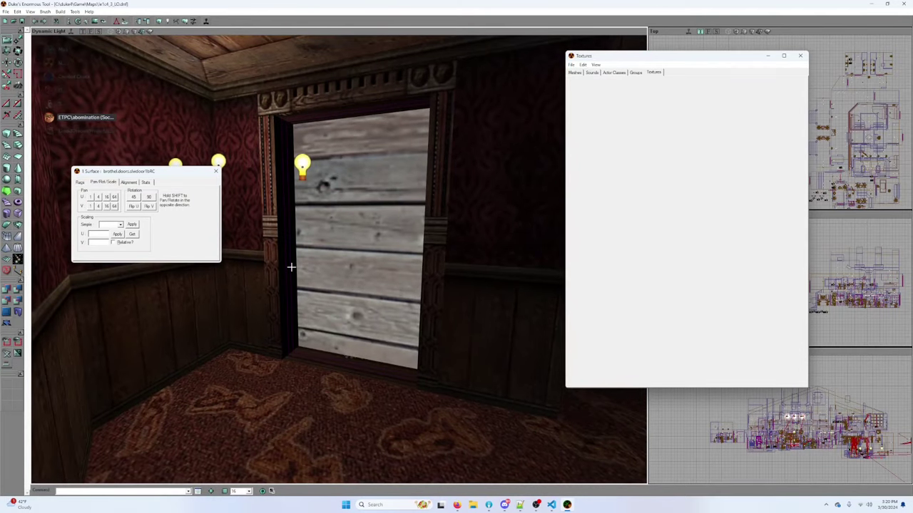
pyautogui.click(113, 32)
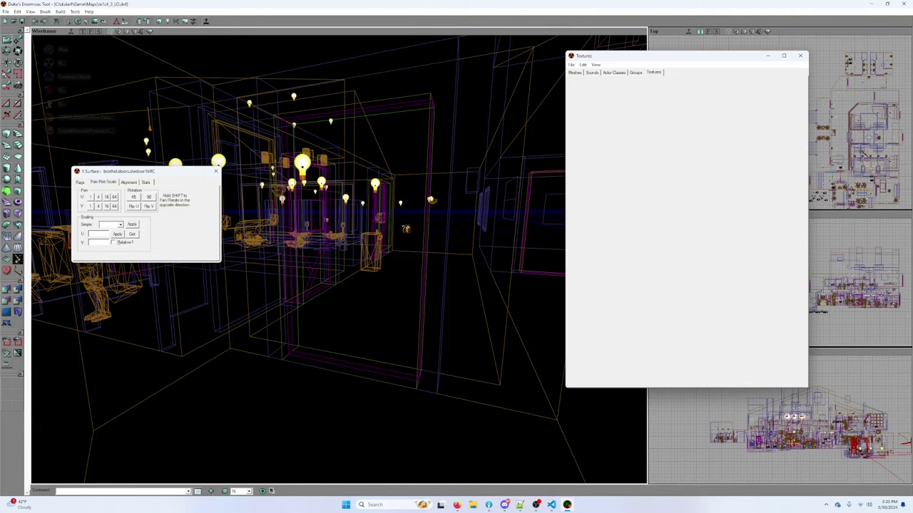
pyautogui.rightClick(350, 221)
pyautogui.moveTo(405, 234)
pyautogui.click(479, 235)
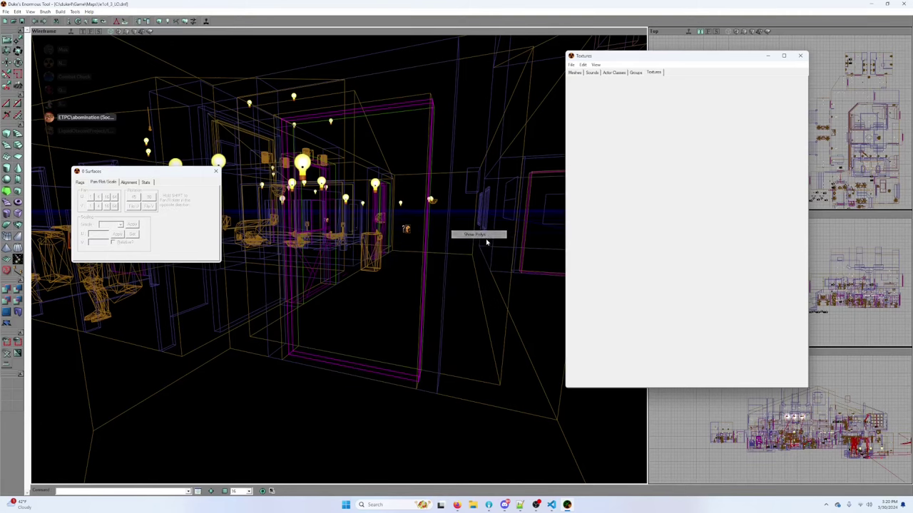
pyautogui.click(136, 32)
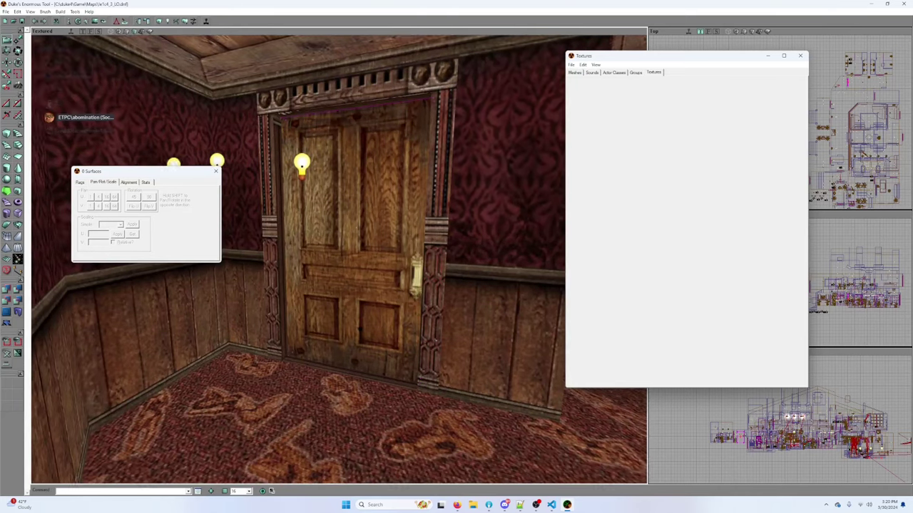
# Step: Select the face of the door at the far end of the wood-planked restroom hallway
pyautogui.moveTo(412, 162); pyautogui.dragTo(411, 163)
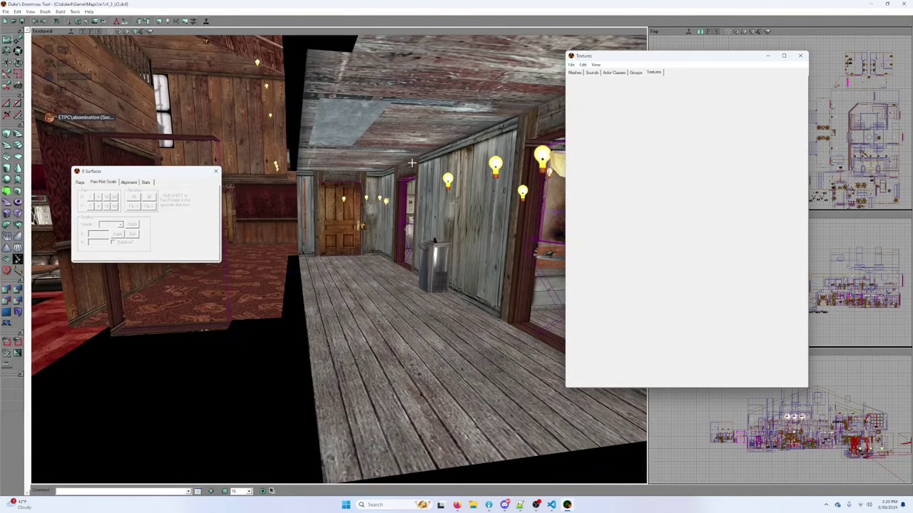
pyautogui.click(340, 222)
pyautogui.moveTo(363, 208); pyautogui.dragTo(364, 210)
# Step: Rebuild the level with the corrected door surfaces
pyautogui.click(184, 22)
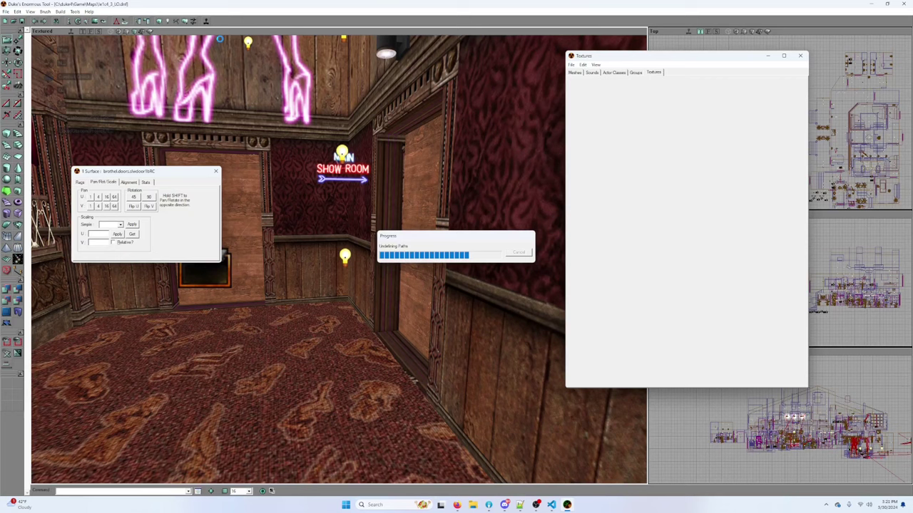
pyautogui.hotkey('alt', 'Tab')
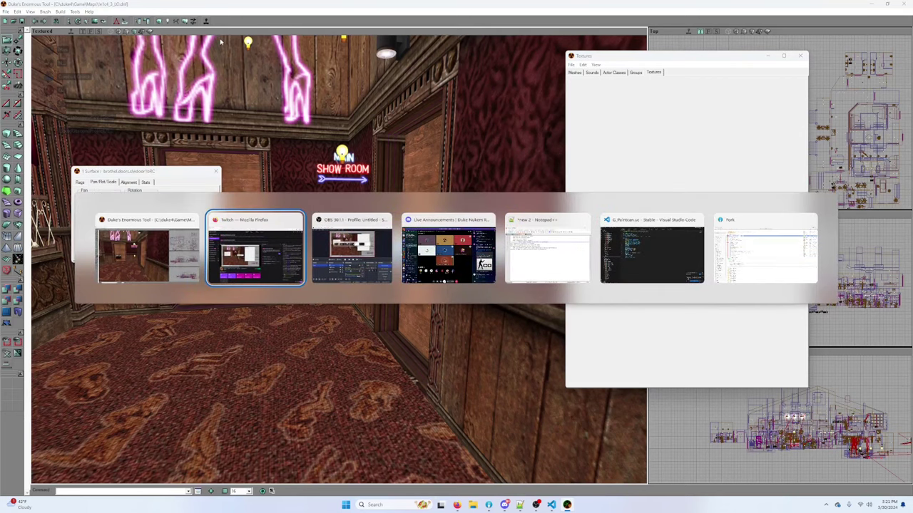
pyautogui.press('Escape')
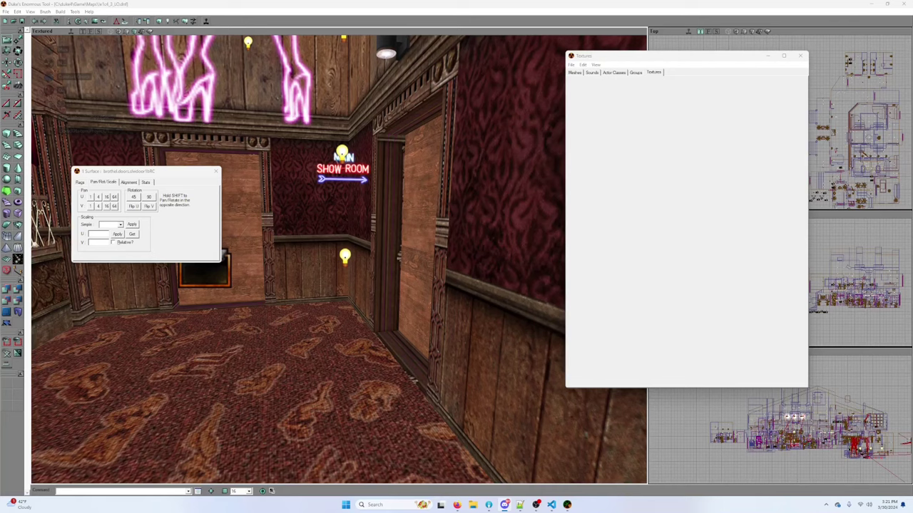
# Step: Launch the map for testing, accepting the preselected first-time configuration options, including Direct3D 8 Support
pyautogui.click(206, 21)
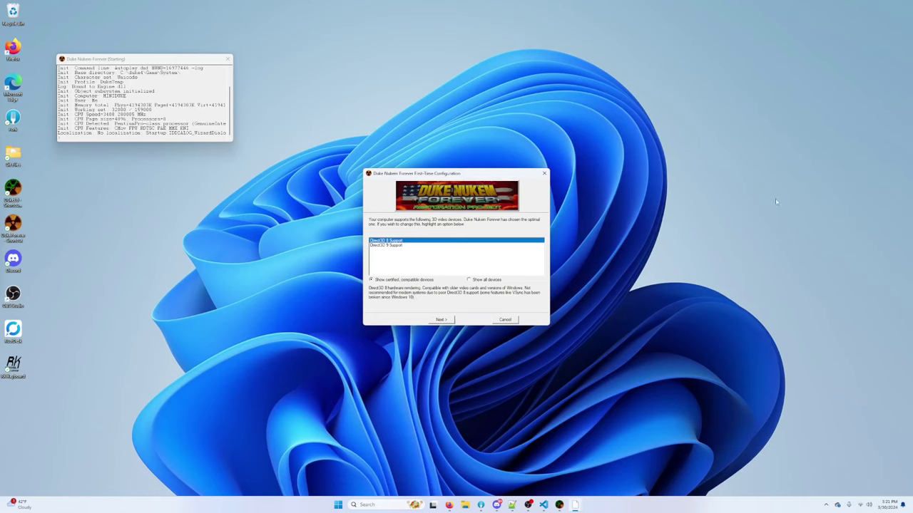
pyautogui.click(442, 320)
pyautogui.click(441, 319)
pyautogui.click(441, 319)
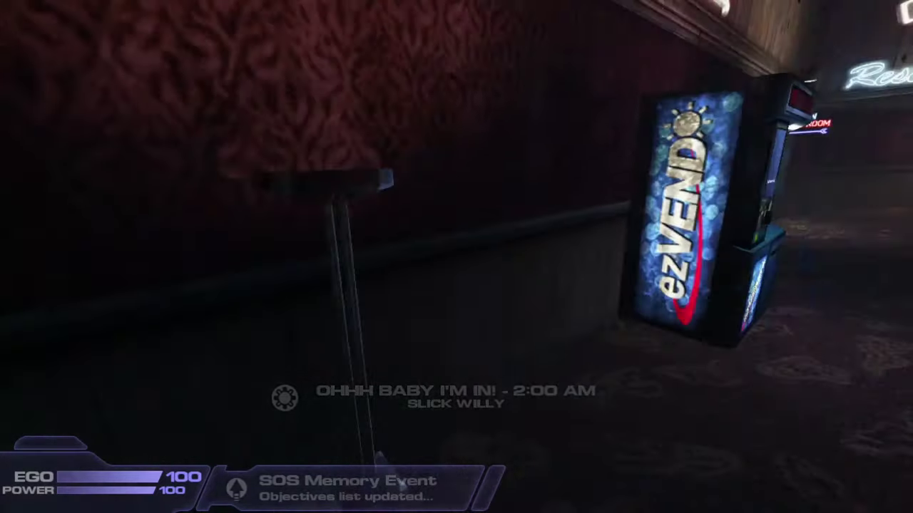
# Step: In the running game, open the door beside the Main Show Room sign and examine both sides and its handle
pyautogui.press('s')
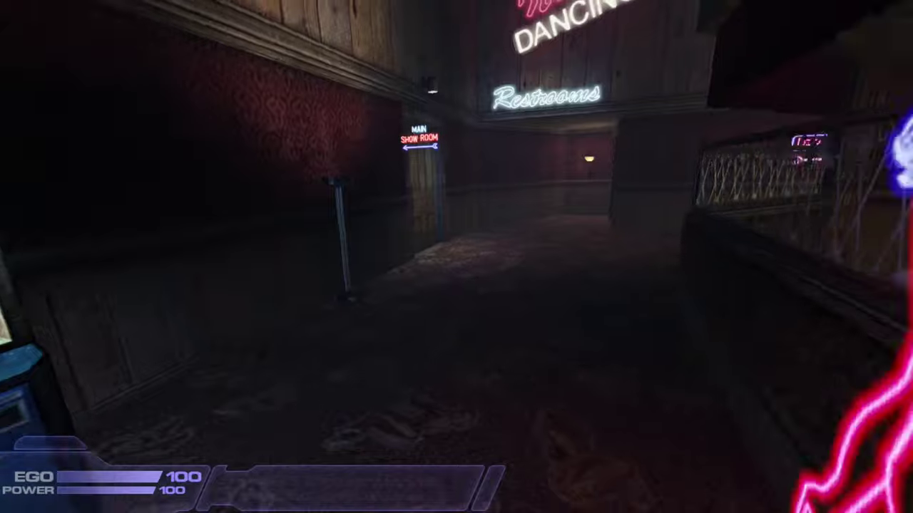
pyautogui.press('w')
pyautogui.press('e')
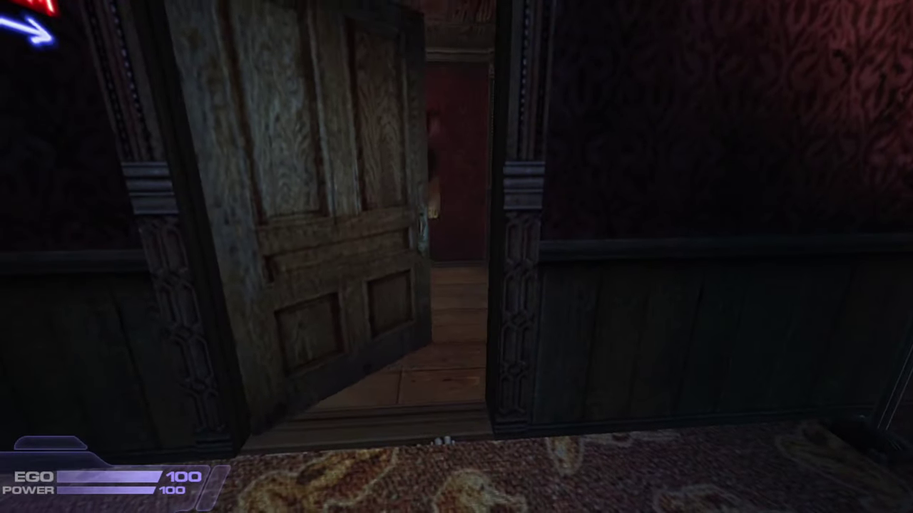
pyautogui.press('w')
pyautogui.press('s')
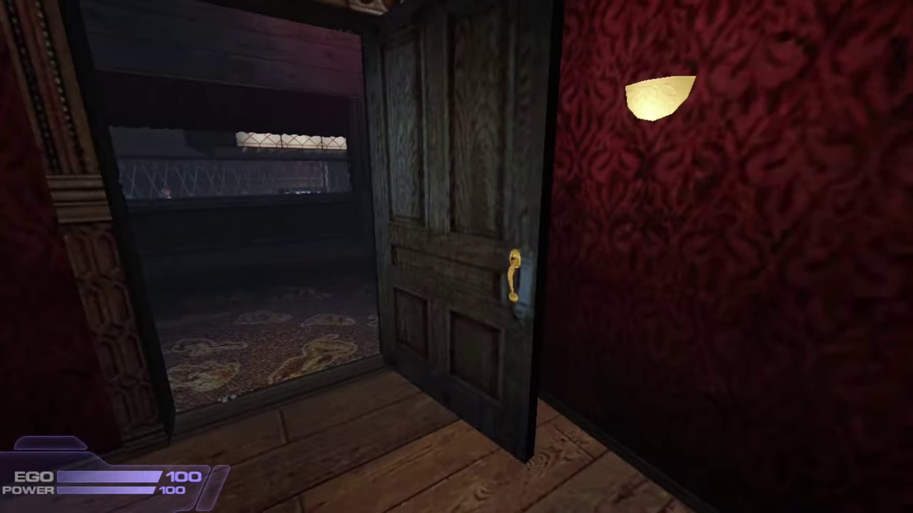
pyautogui.press('e')
pyautogui.press('w')
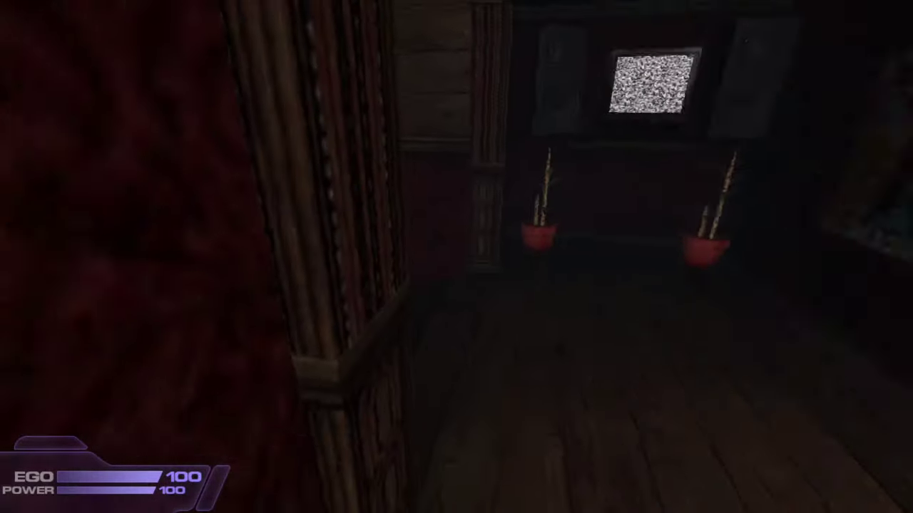
# Step: Examine and open the door off the Nutt Beer lounge and the door leading into the restroom hallway
pyautogui.press('w')
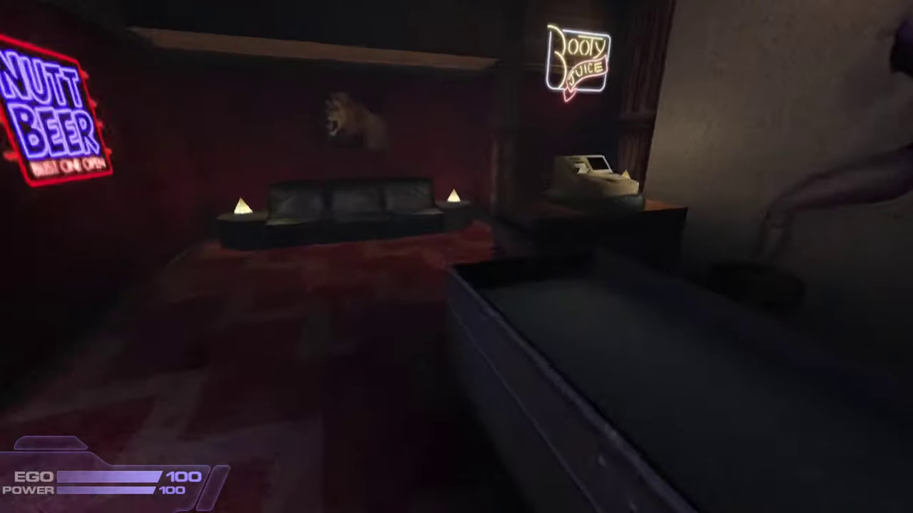
pyautogui.press('w')
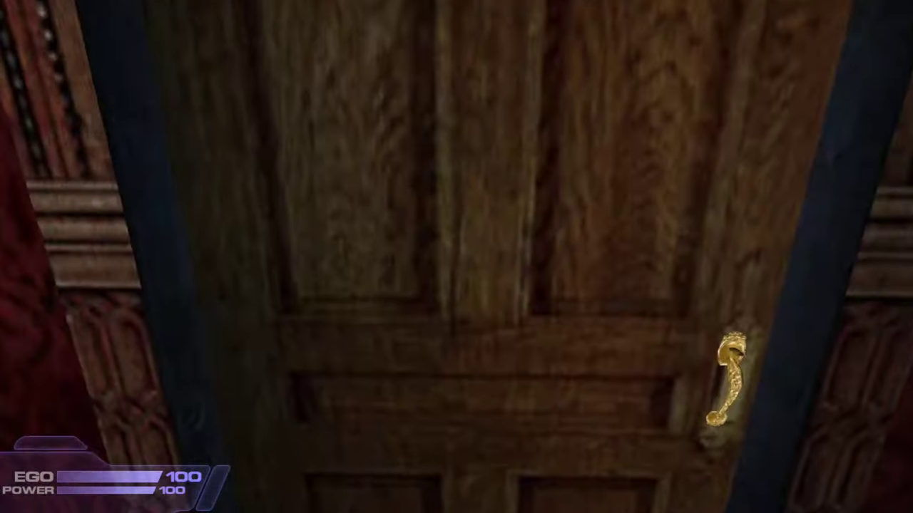
pyautogui.press('e')
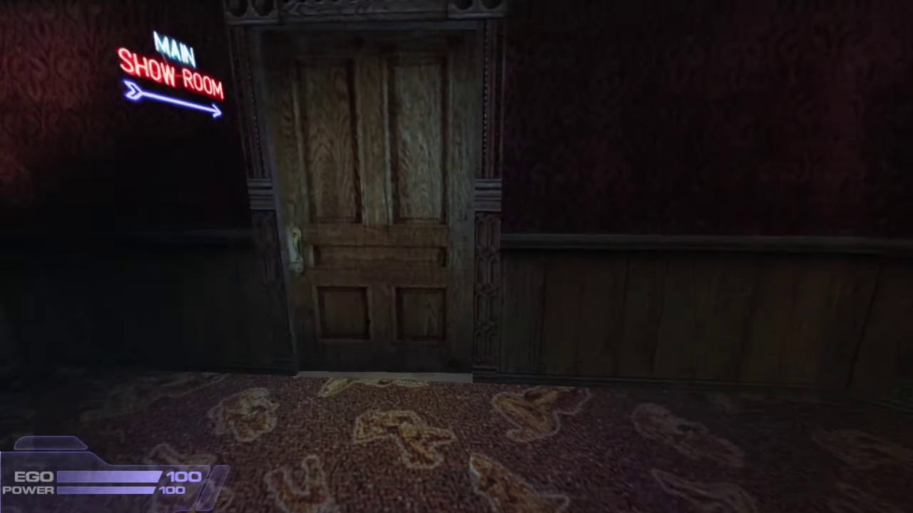
pyautogui.press('w')
pyautogui.press('e')
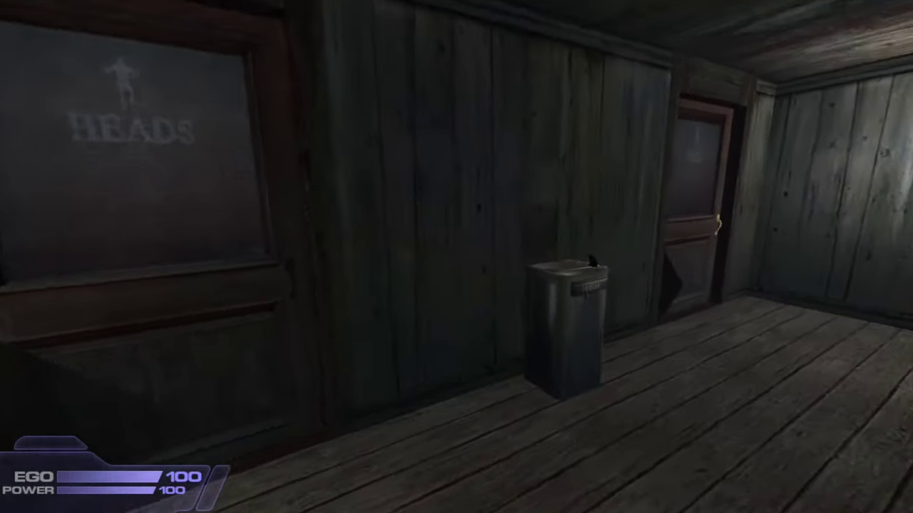
# Step: Return past the Dream King poster, open the door to the red-tiled lounge, and examine its handle placement
pyautogui.press('w')
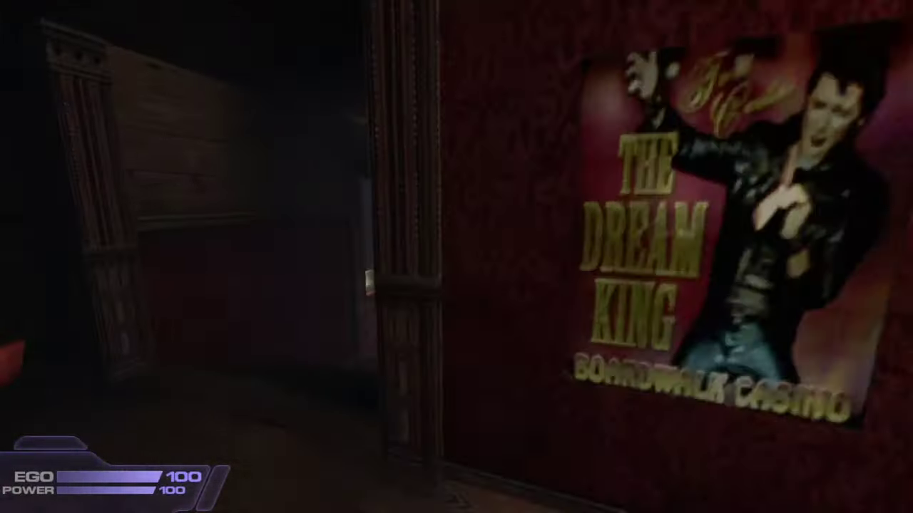
pyautogui.press('w')
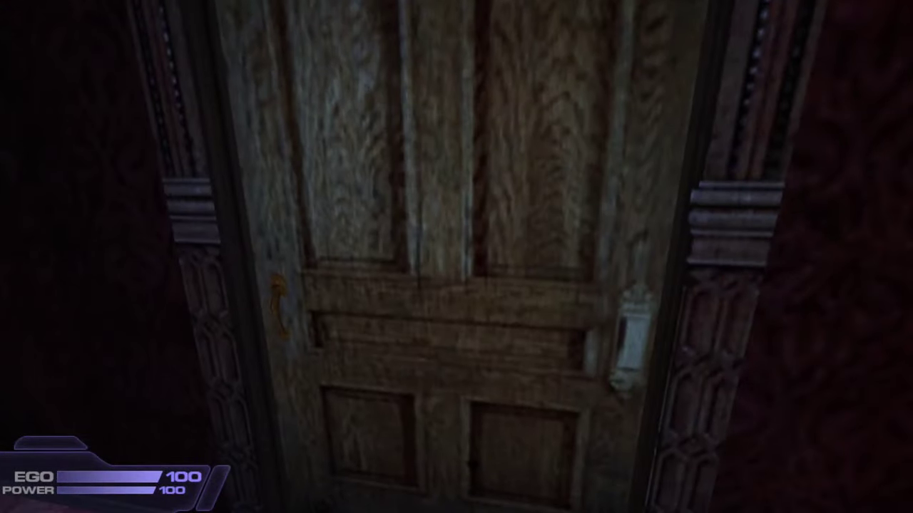
pyautogui.press('e')
pyautogui.press('w')
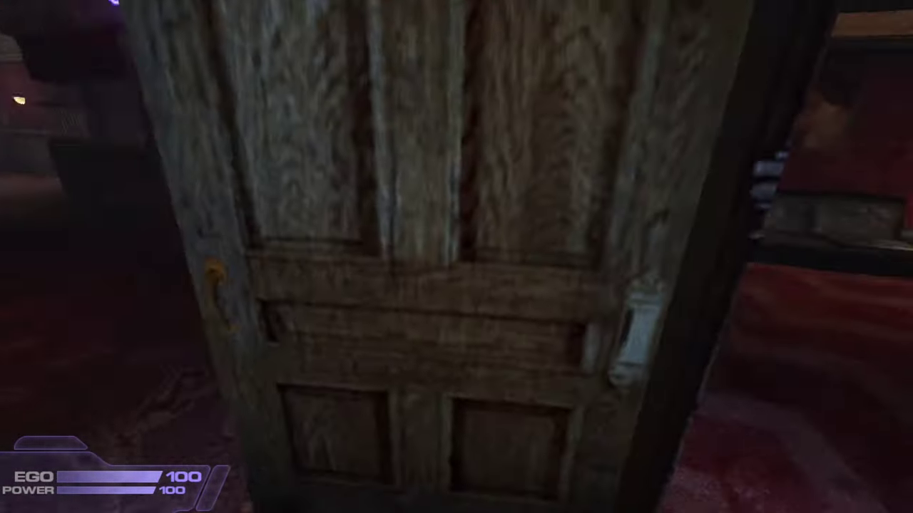
pyautogui.press('a')
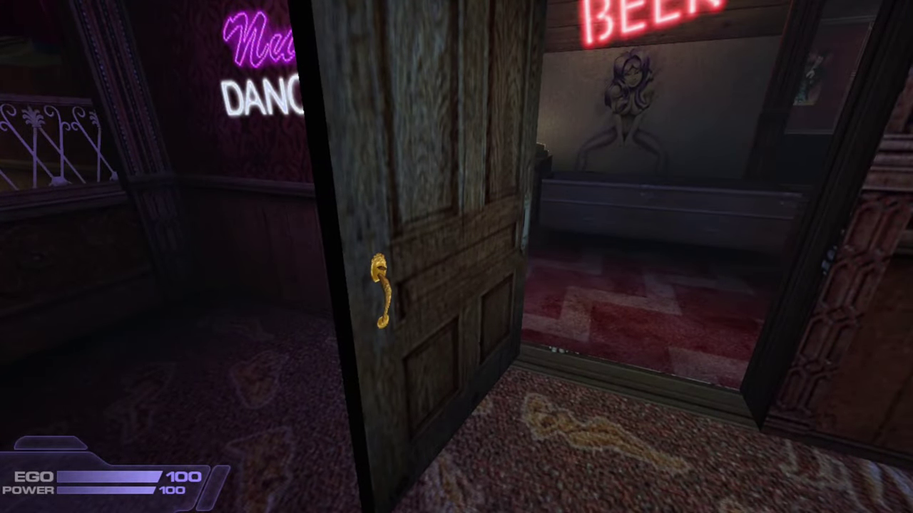
# Step: Examine both sides of the door in the red-wallpapered corridor and walk on through the pool table room
pyautogui.press('s')
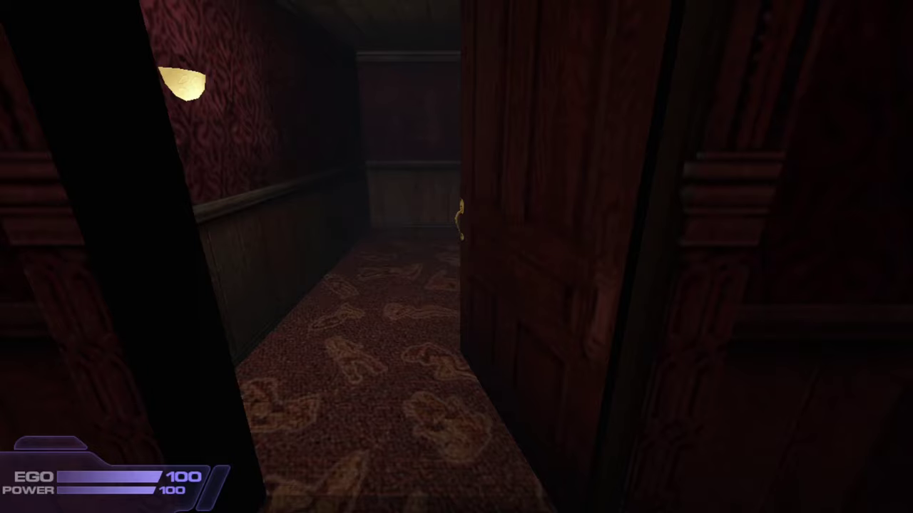
pyautogui.press('w')
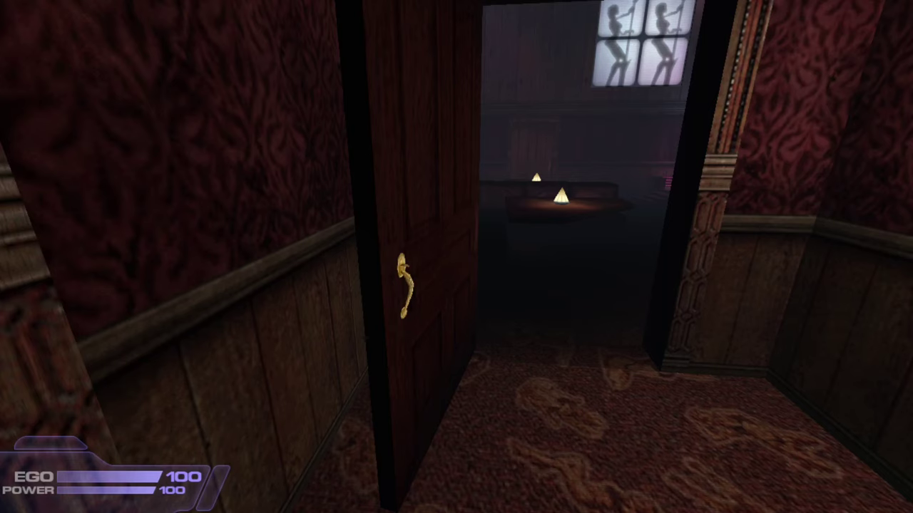
pyautogui.press('s')
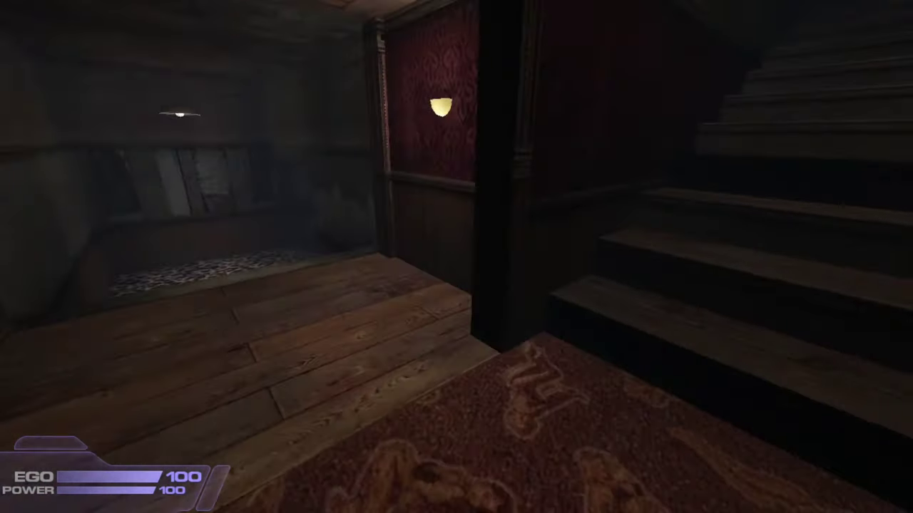
pyautogui.press('w')
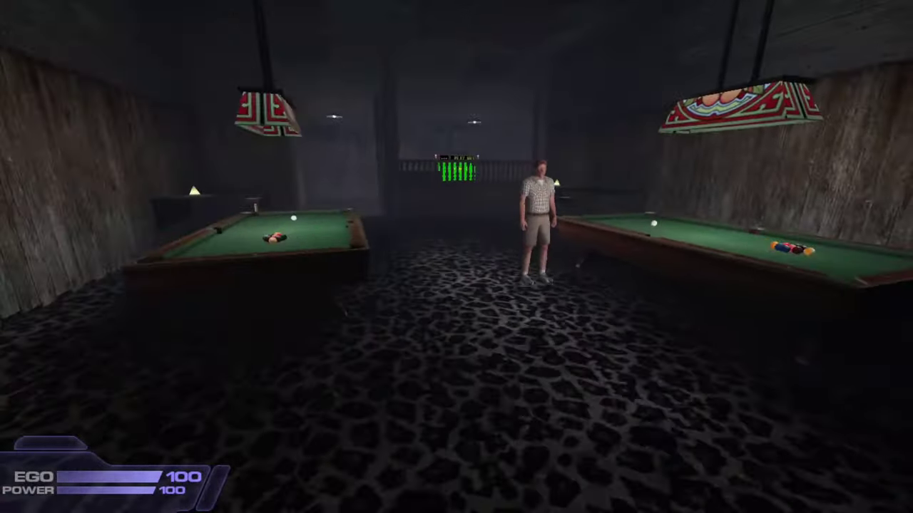
pyautogui.press('w')
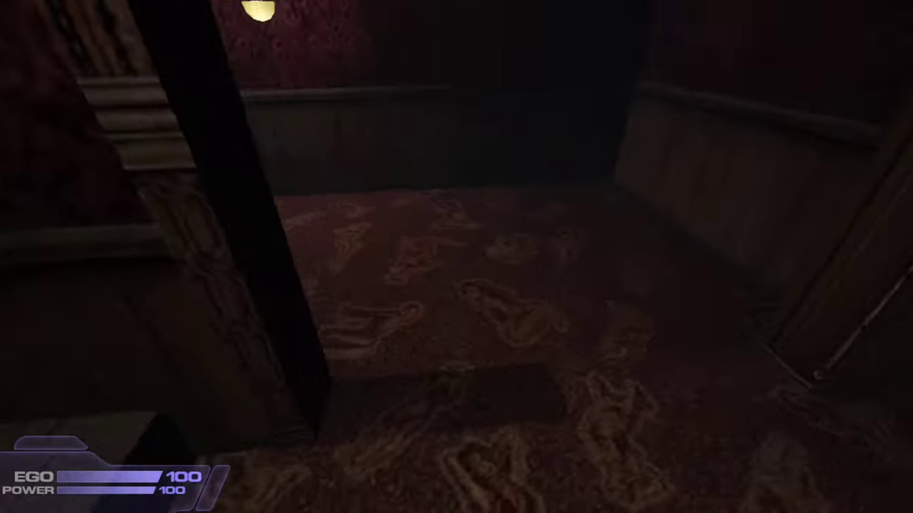
# Step: Open the door to the lion-painting corridor, examine its inner side, and open the next door inside that corridor
pyautogui.press('w')
pyautogui.press('e')
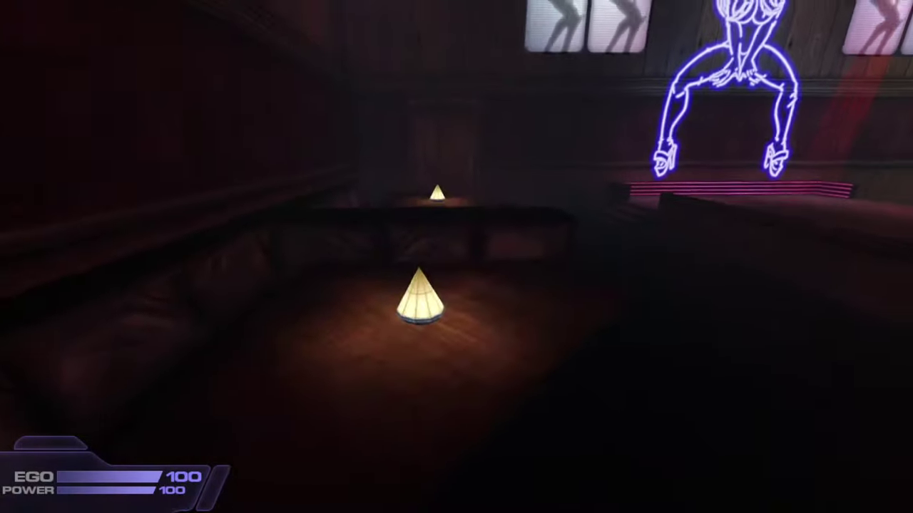
pyautogui.press('w')
pyautogui.press('e')
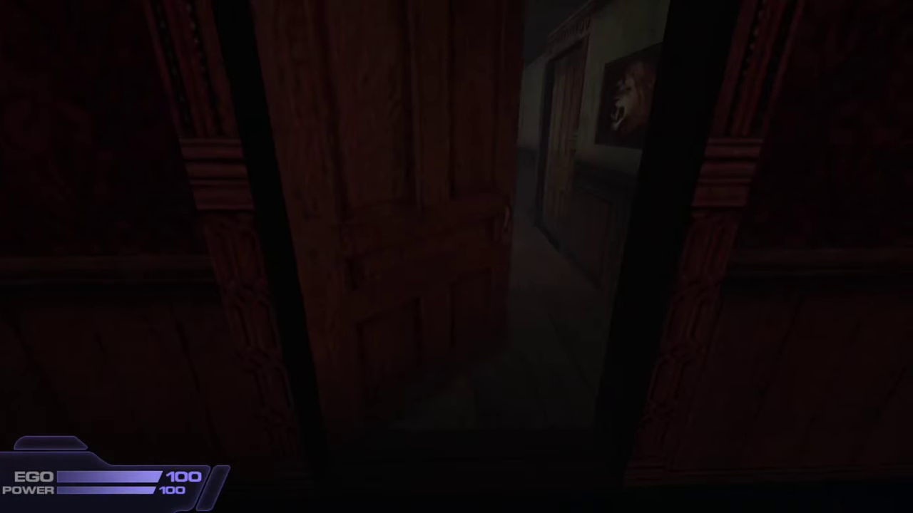
pyautogui.press('w')
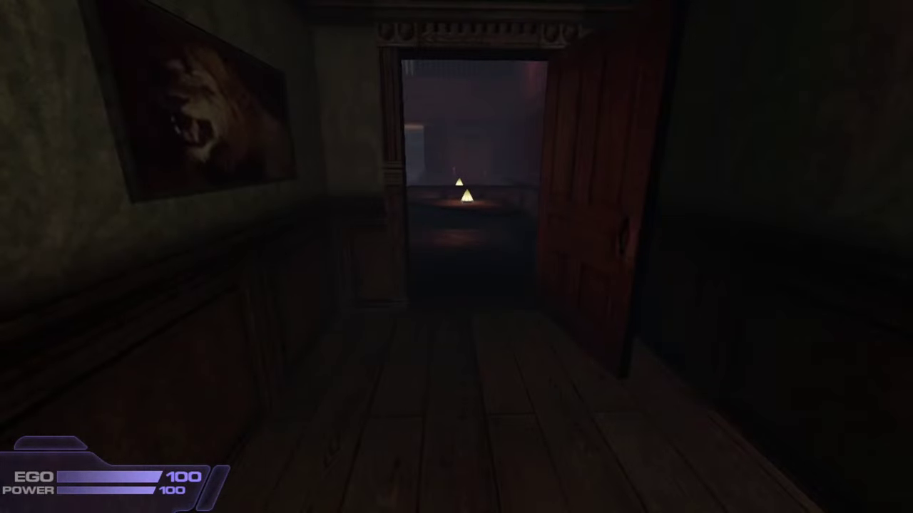
pyautogui.press('w')
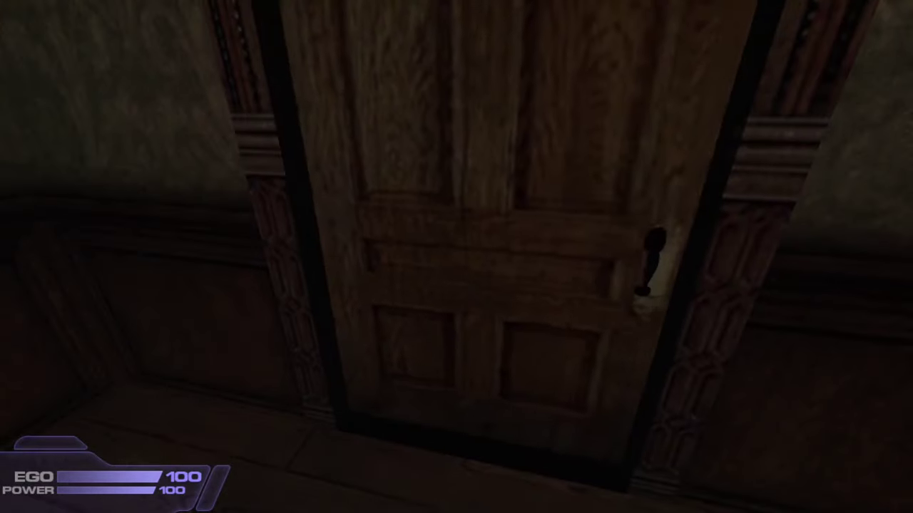
pyautogui.press('e')
# Step: Draw the golden pistol, examine the dark door beside the dressing room's clothes rack, and look through the locker room
pyautogui.press('2')
pyautogui.press('s')
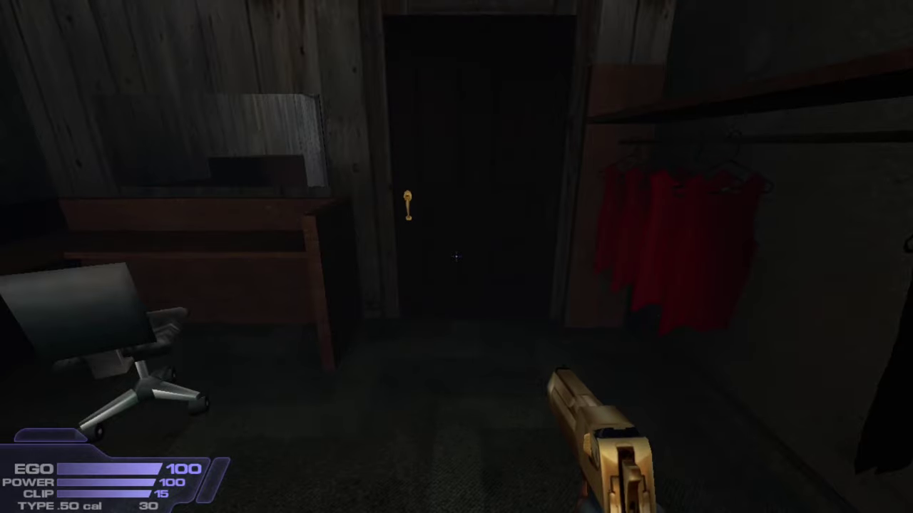
pyautogui.press('w')
pyautogui.press('s')
pyautogui.press('w')
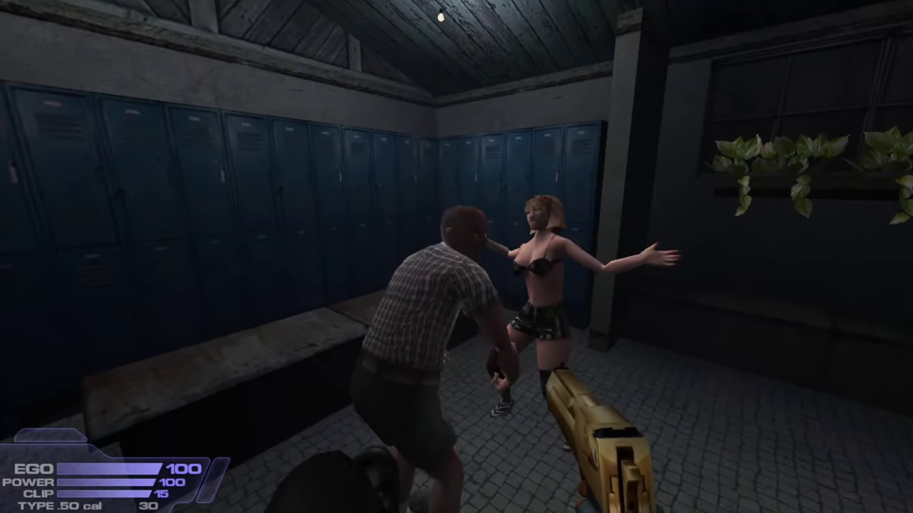
pyautogui.press('q')
pyautogui.press('s')
pyautogui.press('1')
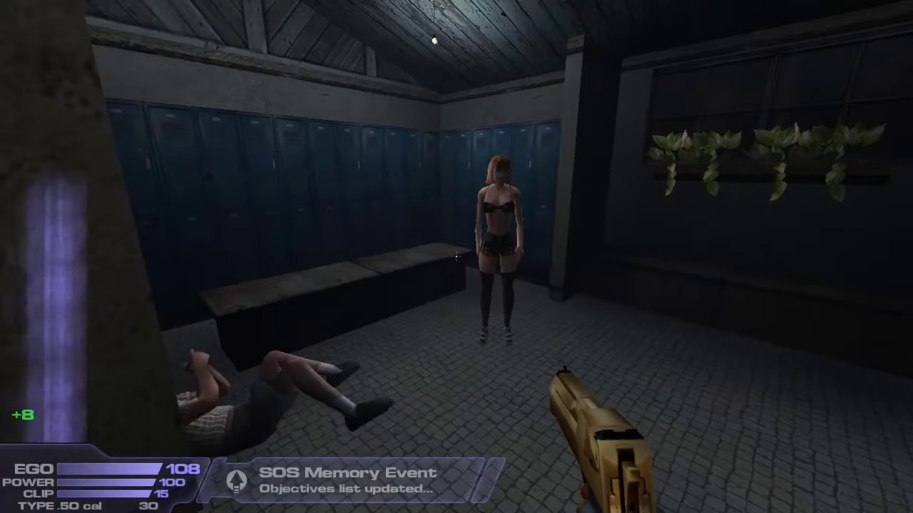
# Step: Open the dressing room door beside the purple sofa, examine it from the storage room, and return to the level editor
pyautogui.press('w')
pyautogui.press('w')
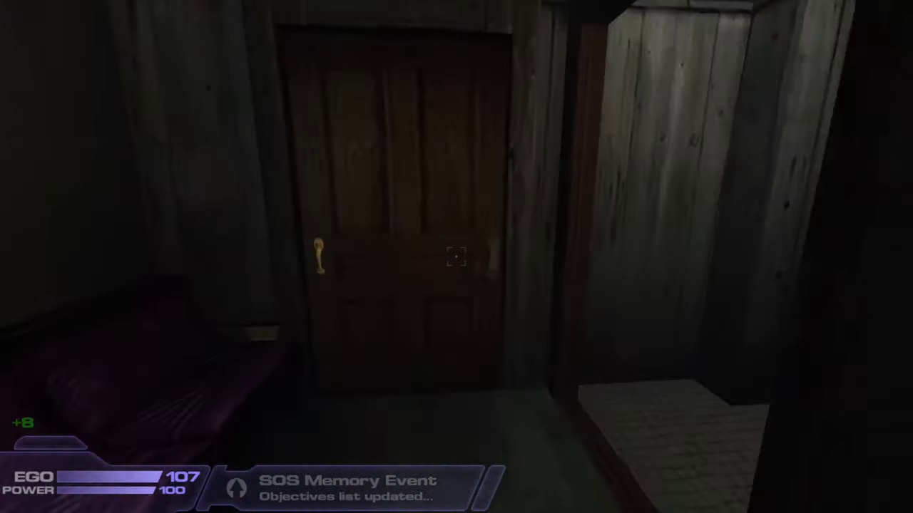
pyautogui.press('e')
pyautogui.press('s')
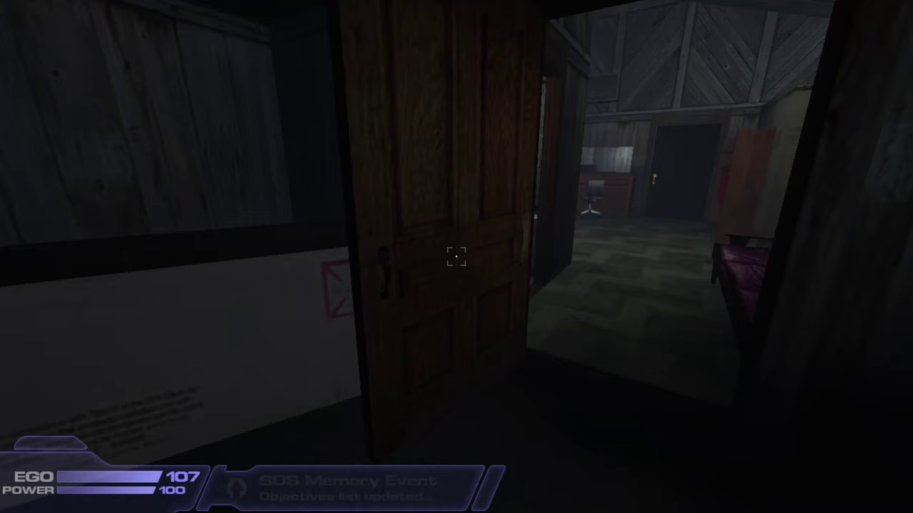
pyautogui.press('e')
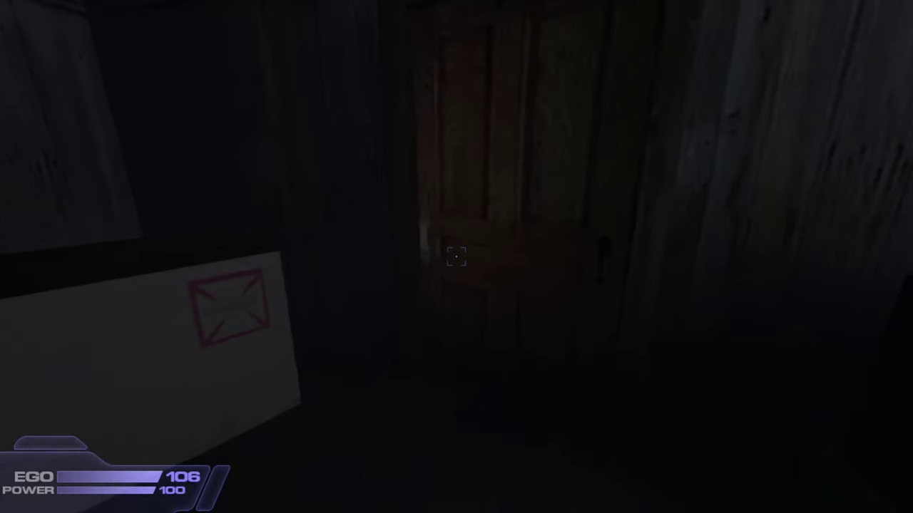
pyautogui.press('Escape')
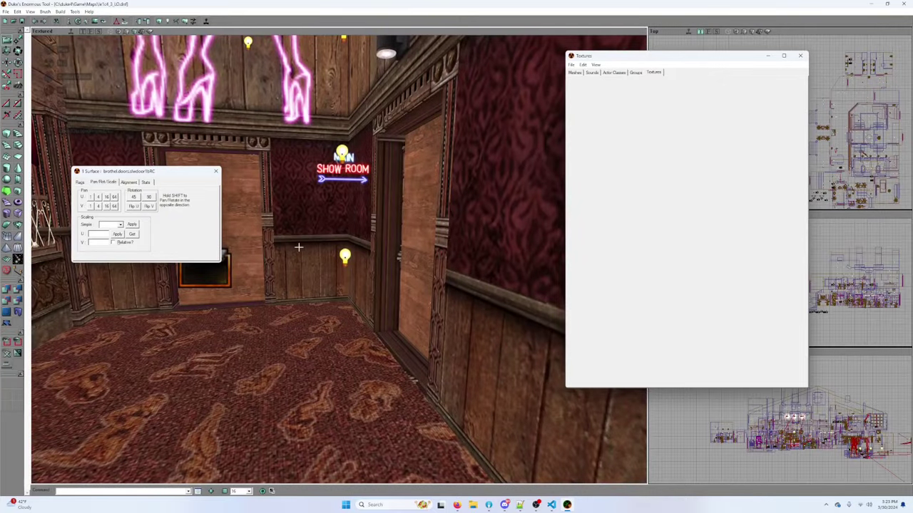
# Step: Show the mover polygons of the door beside the Nutt Beer sign and select its surfaces on both sides
pyautogui.moveTo(281, 254); pyautogui.dragTo(635, 399)
pyautogui.moveTo(339, 259); pyautogui.dragTo(542, 257)
pyautogui.click(117, 31)
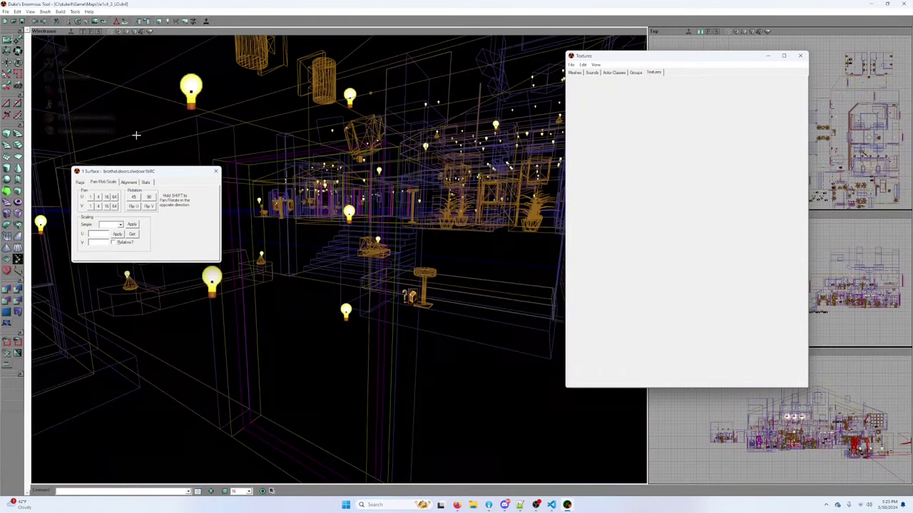
pyautogui.rightClick(260, 428)
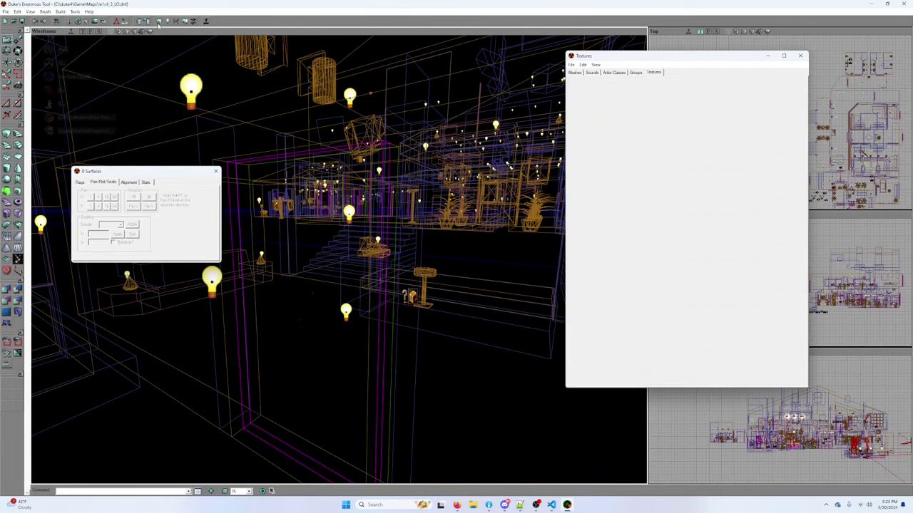
pyautogui.click(141, 31)
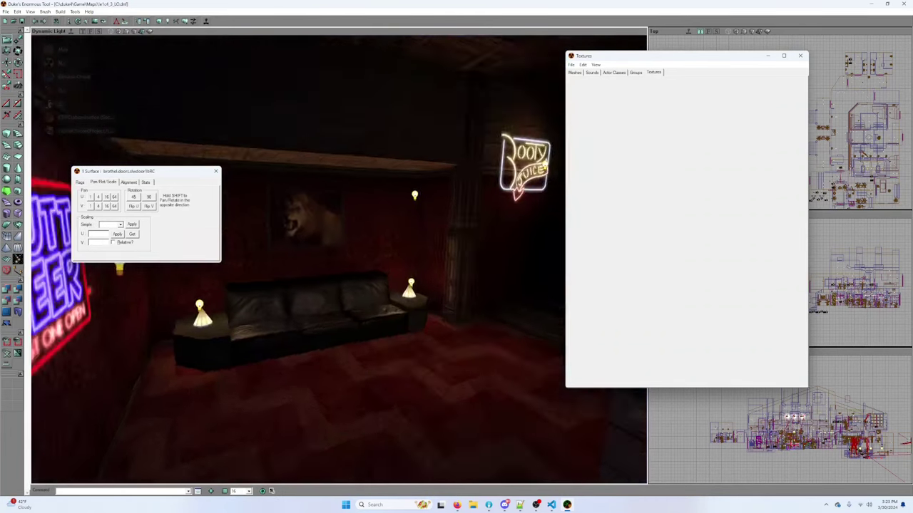
pyautogui.press('Up')
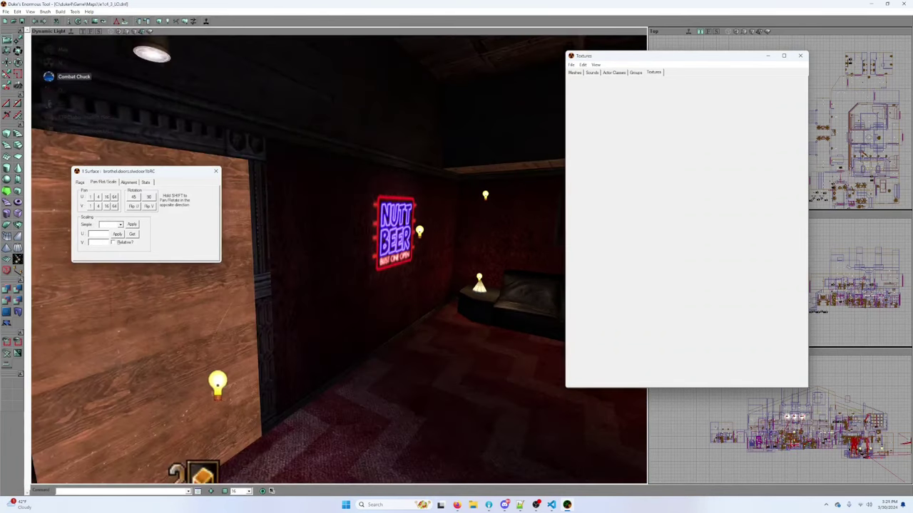
pyautogui.press('Down')
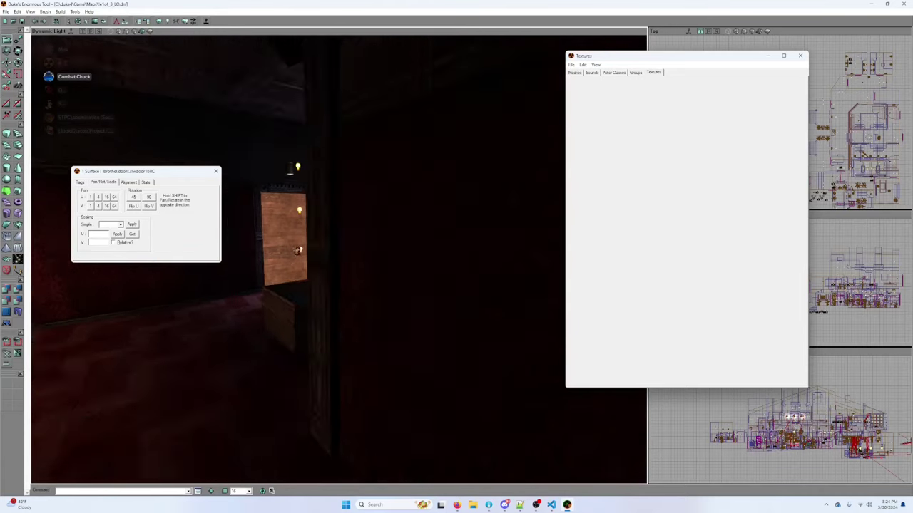
pyautogui.press('Up')
pyautogui.moveTo(297, 335); pyautogui.dragTo(296, 366)
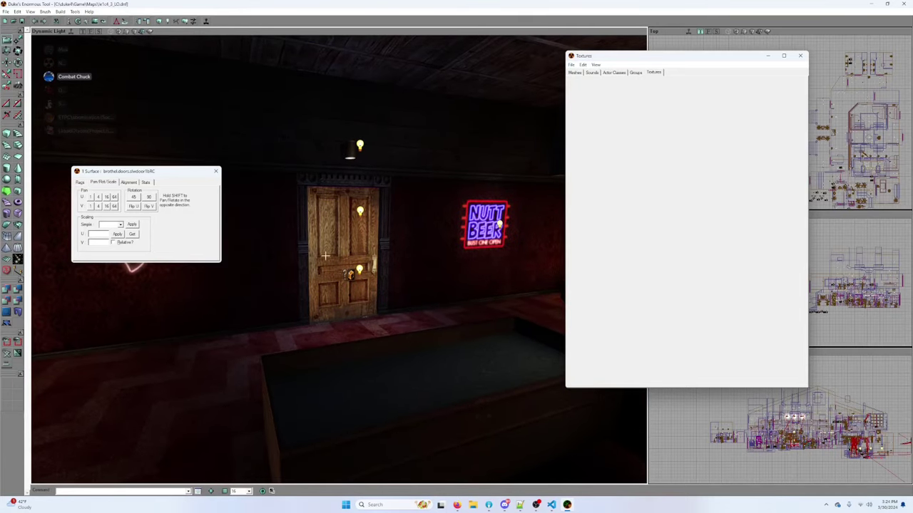
pyautogui.keyDown('ctrl'); pyautogui.click(338, 229); pyautogui.keyUp('ctrl')
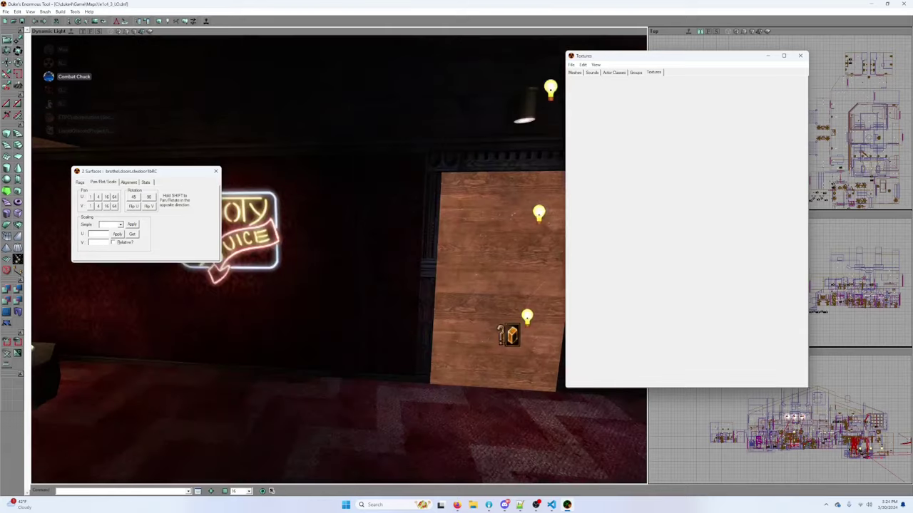
# Step: Show the mover polygons of the plain wood door beside the Booty Juice sign and restore the Dynamic Light view
pyautogui.moveTo(338, 259); pyautogui.dragTo(92, 164)
pyautogui.moveTo(257, 280); pyautogui.dragTo(228, 193)
pyautogui.click(110, 30)
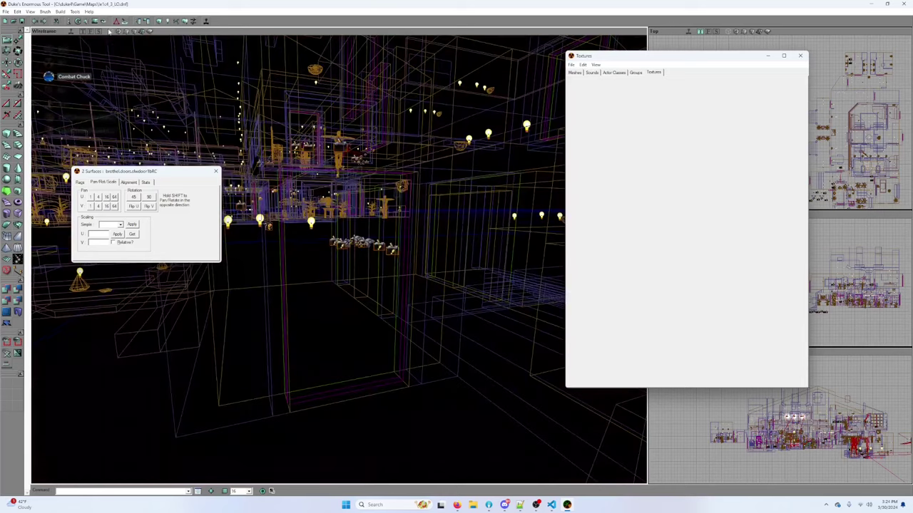
pyautogui.rightClick(349, 390)
pyautogui.moveTo(423, 261)
pyautogui.click(463, 259)
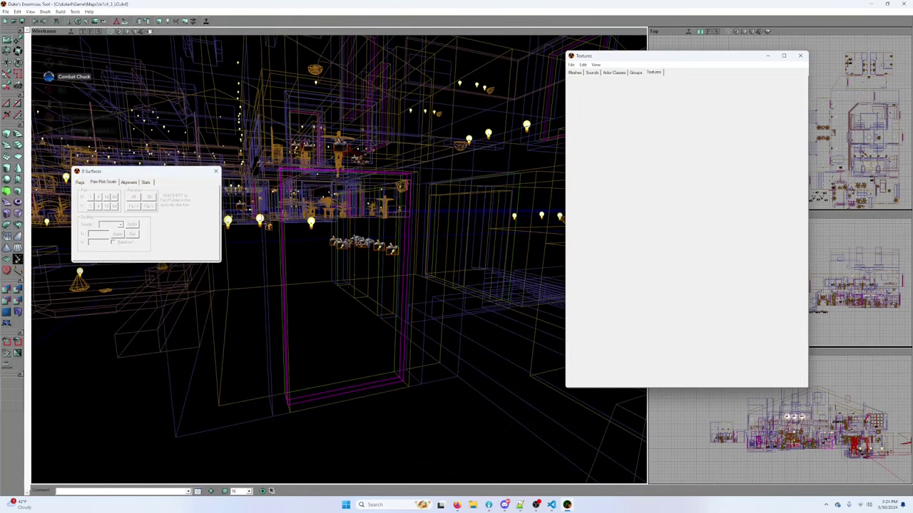
pyautogui.click(148, 31)
pyautogui.click(143, 33)
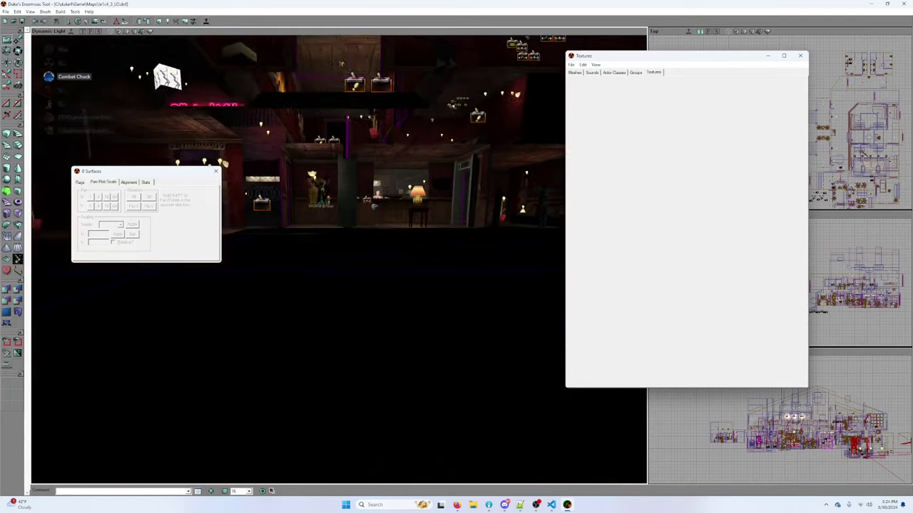
# Step: Select both faces of that door and flip their texture in U
pyautogui.moveTo(284, 137)
pyautogui.mouseDown()
pyautogui.moveTo(284, 200)
pyautogui.moveTo(321, 200)
pyautogui.moveTo(321, 107)
pyautogui.moveTo(285, 137)
pyautogui.mouseUp()
pyautogui.click(343, 209)
pyautogui.moveTo(343, 209); pyautogui.dragTo(168, 106)
pyautogui.keyDown('ctrl'); pyautogui.click(356, 199); pyautogui.keyUp('ctrl')
pyautogui.click(134, 206)
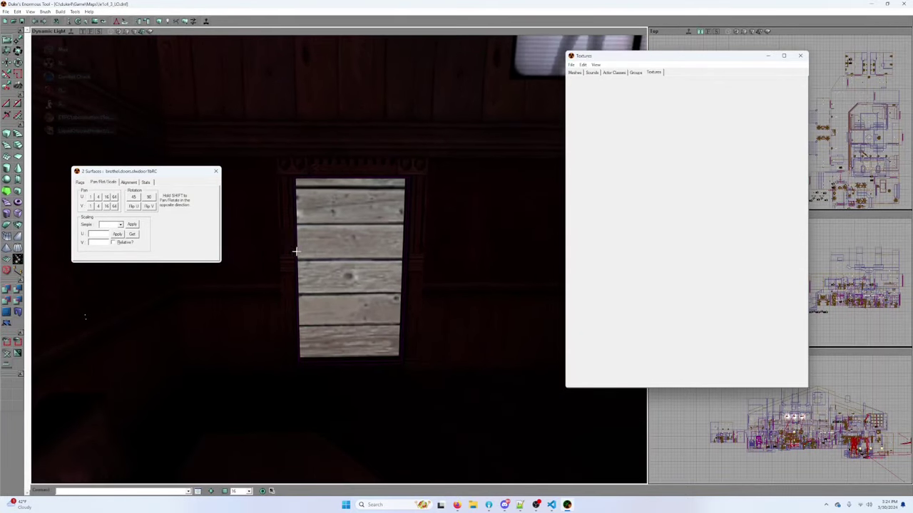
# Step: Show the mover polygons of the plank-textured door leading into the dressing room, with the viewport back in Dynamic Light
pyautogui.click(112, 33)
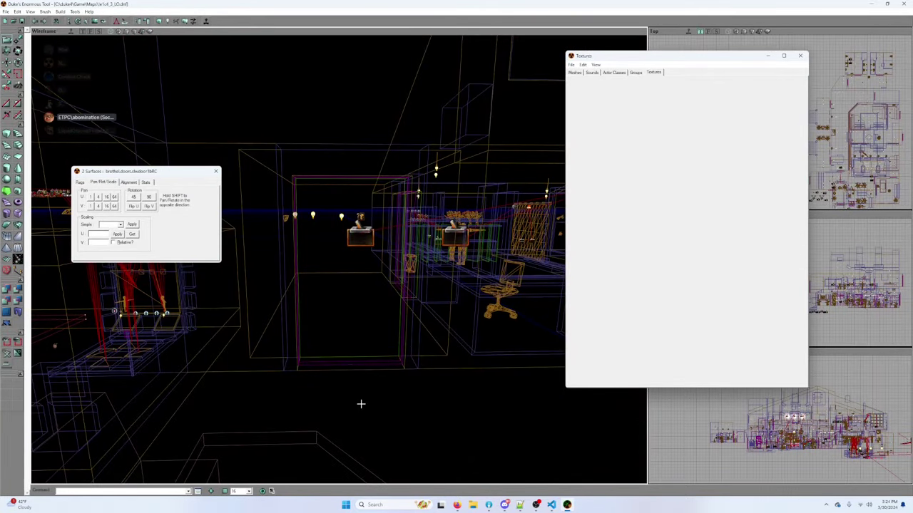
pyautogui.click(364, 362)
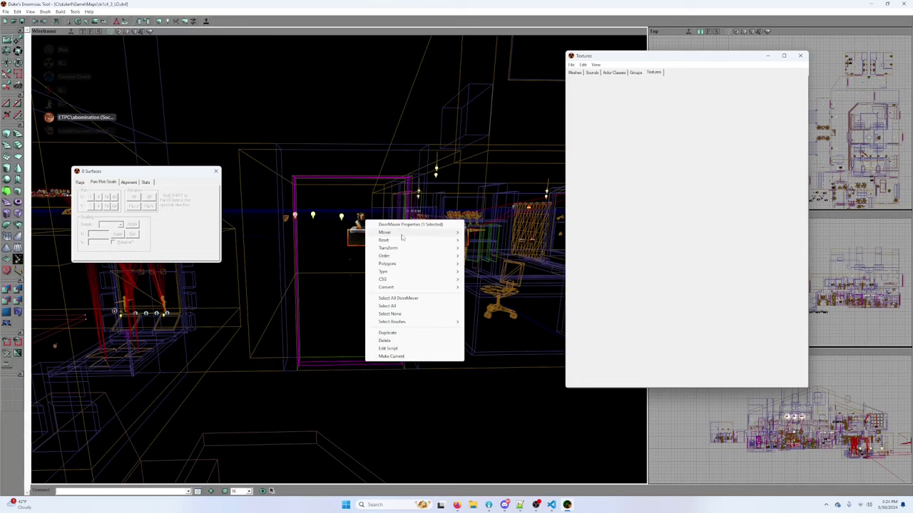
pyautogui.click(146, 32)
pyautogui.moveTo(179, 75); pyautogui.dragTo(179, 76)
pyautogui.moveTo(106, 318); pyautogui.dragTo(204, 112)
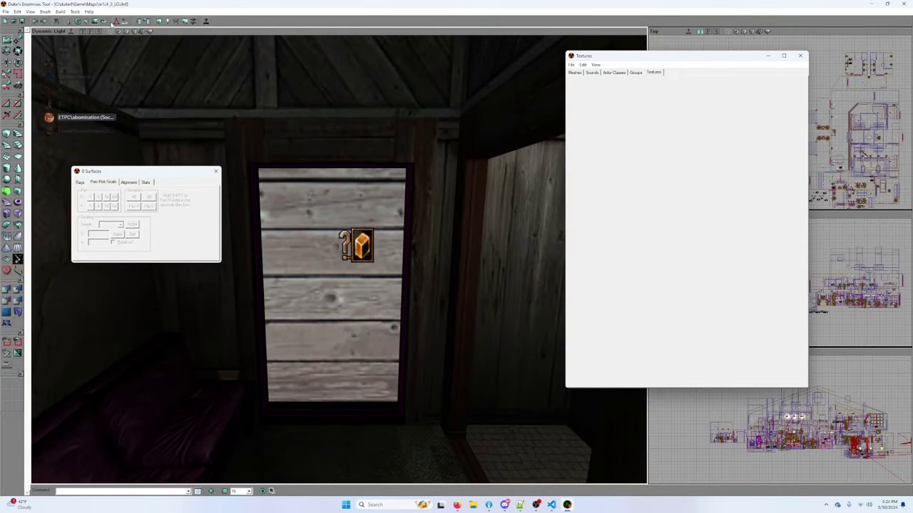
# Step: Show the mover polygons of the plank-textured door beside the purple sofa and return to Dynamic Light
pyautogui.click(111, 30)
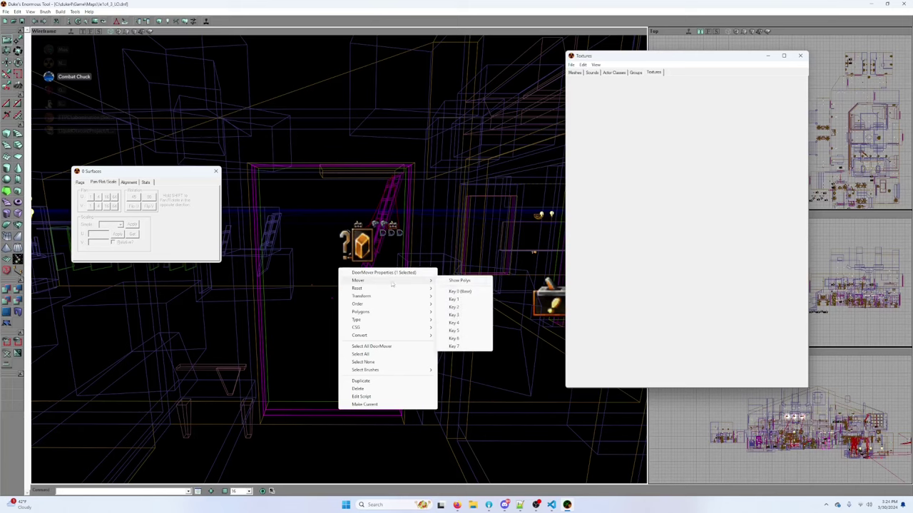
pyautogui.click(446, 280)
pyautogui.click(141, 32)
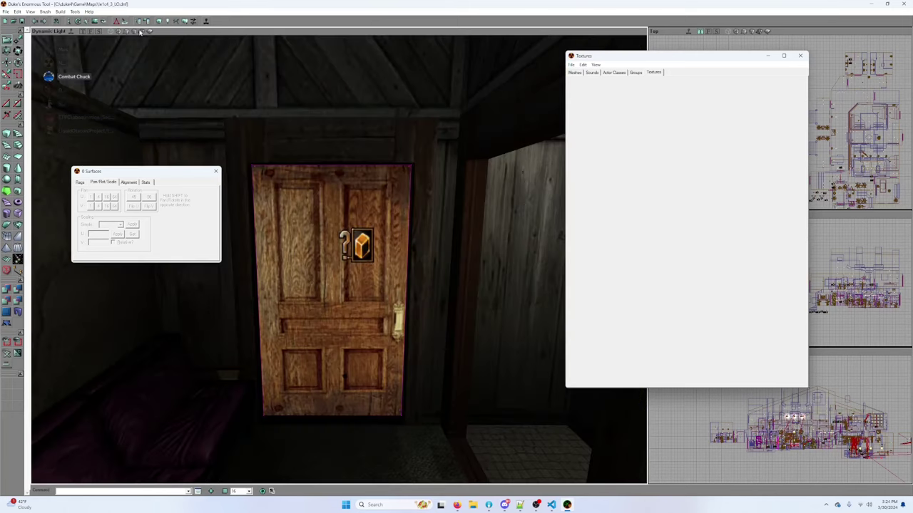
# Step: Select both faces of the door between the sofa and the storage room and flip their texture in U
pyautogui.click(348, 277)
pyautogui.moveTo(347, 278)
pyautogui.mouseDown()
pyautogui.moveTo(285, 264)
pyautogui.moveTo(228, 271)
pyautogui.moveTo(229, 328)
pyautogui.moveTo(236, 214)
pyautogui.moveTo(299, 235)
pyautogui.moveTo(342, 207)
pyautogui.moveTo(286, 243)
pyautogui.moveTo(342, 214)
pyautogui.moveTo(399, 242)
pyautogui.moveTo(385, 157)
pyautogui.moveTo(492, 186)
pyautogui.moveTo(442, 164)
pyautogui.moveTo(414, 192)
pyautogui.moveTo(356, 200)
pyautogui.moveTo(343, 157)
pyautogui.moveTo(336, 278)
pyautogui.mouseUp()
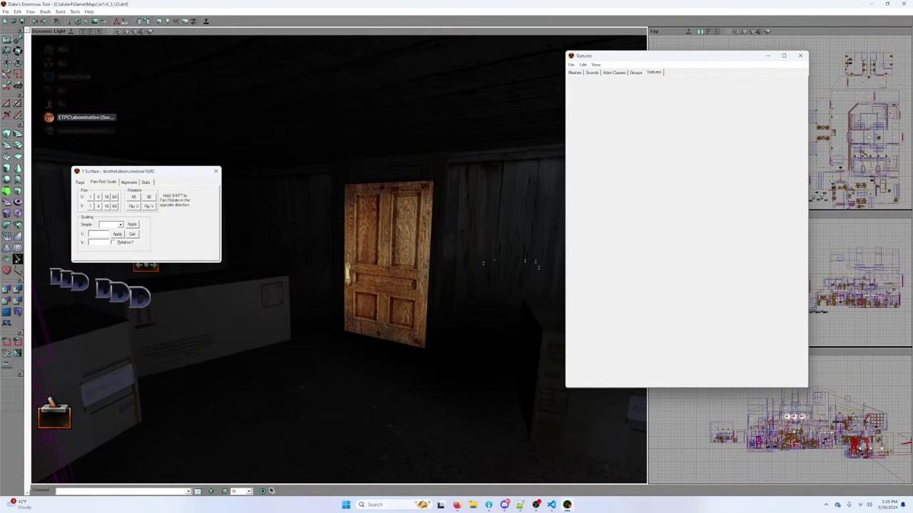
pyautogui.moveTo(337, 278); pyautogui.dragTo(348, 276)
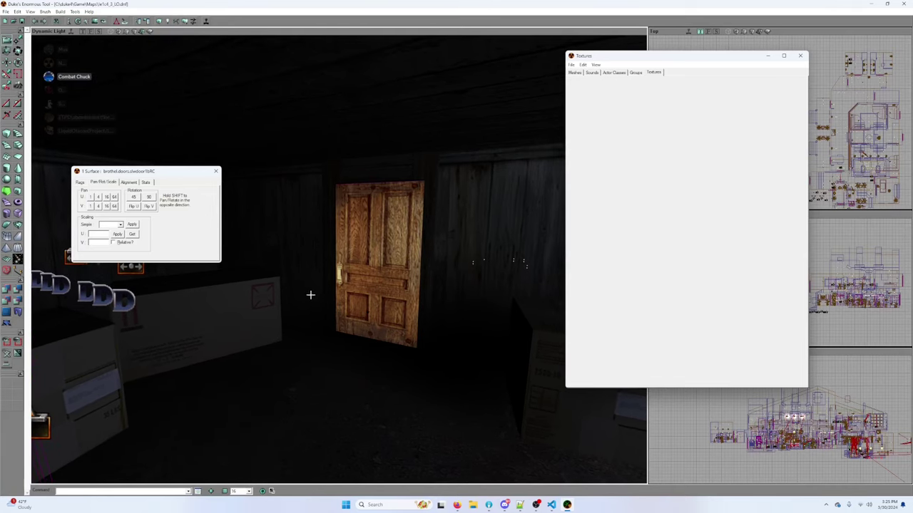
pyautogui.keyDown('ctrl'); pyautogui.click(359, 258); pyautogui.keyUp('ctrl')
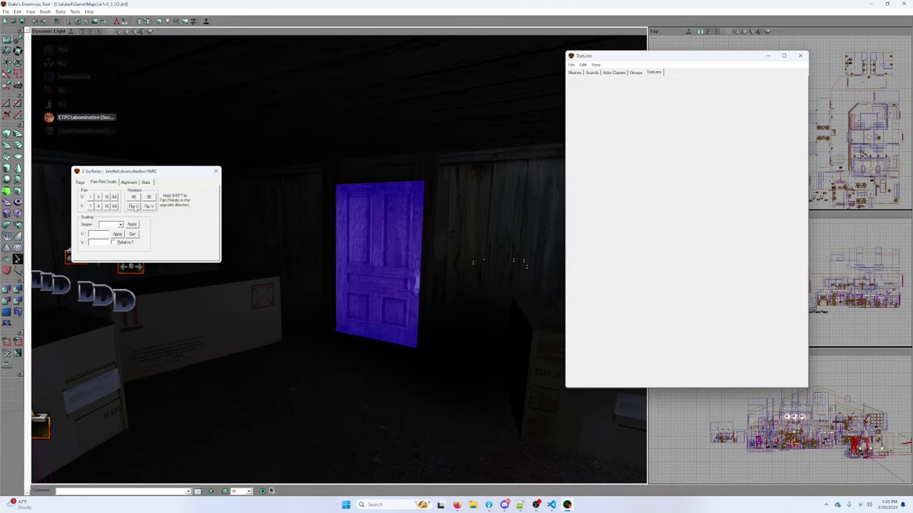
# Step: Inspect the storage room, locker room and wallpapered rooms through to the bar with the BEER sign for remaining doors to correct
pyautogui.moveTo(264, 233); pyautogui.dragTo(414, 107)
pyautogui.moveTo(319, 220); pyautogui.dragTo(318, 225)
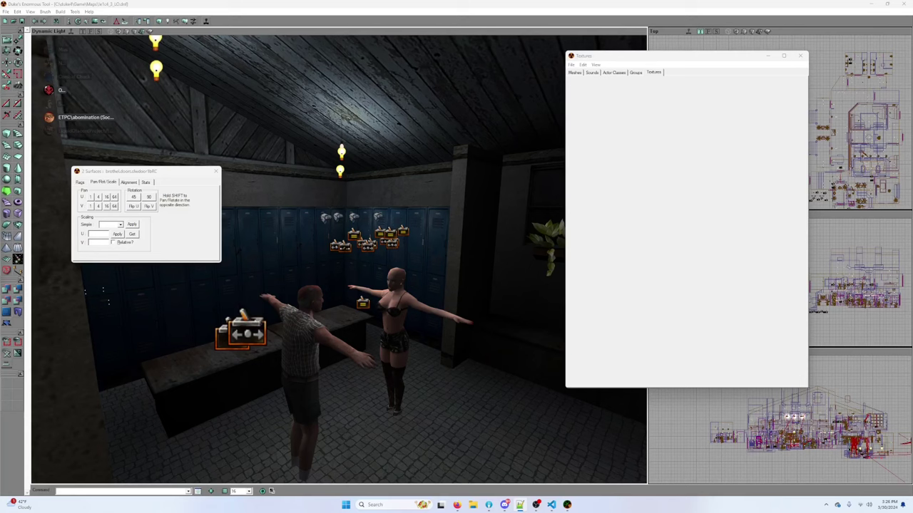
pyautogui.moveTo(336, 232); pyautogui.dragTo(336, 232, button='right')
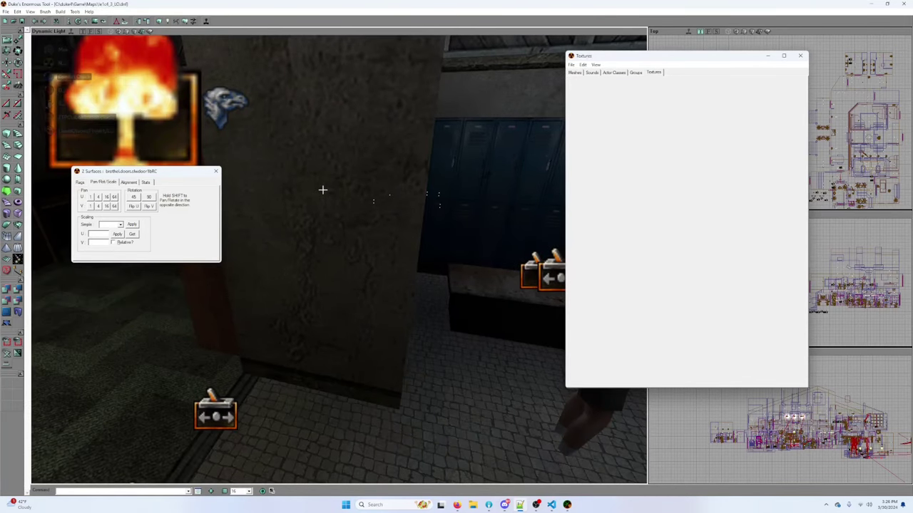
pyautogui.moveTo(330, 193); pyautogui.dragTo(332, 194)
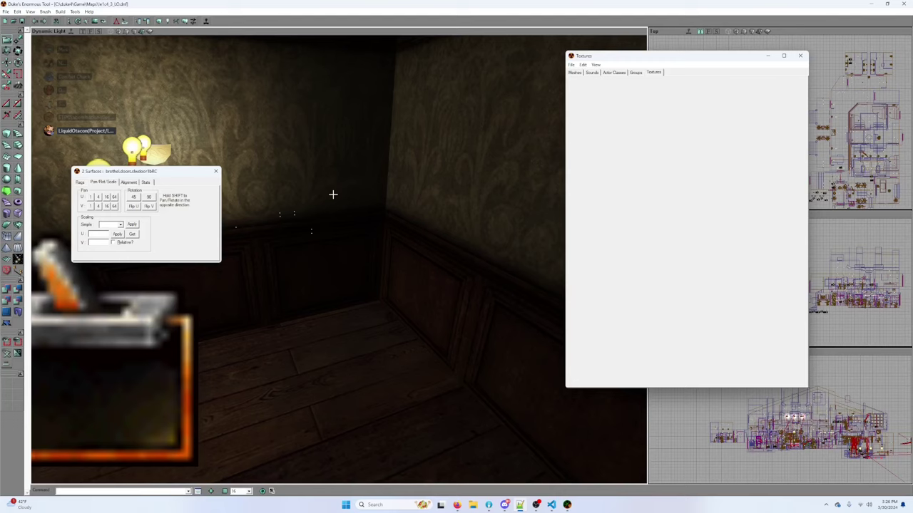
pyautogui.moveTo(332, 173); pyautogui.dragTo(442, 236)
pyautogui.click(318, 215)
pyautogui.click(500, 101)
pyautogui.moveTo(500, 102); pyautogui.dragTo(435, 157)
pyautogui.moveTo(318, 215); pyautogui.dragTo(144, 45)
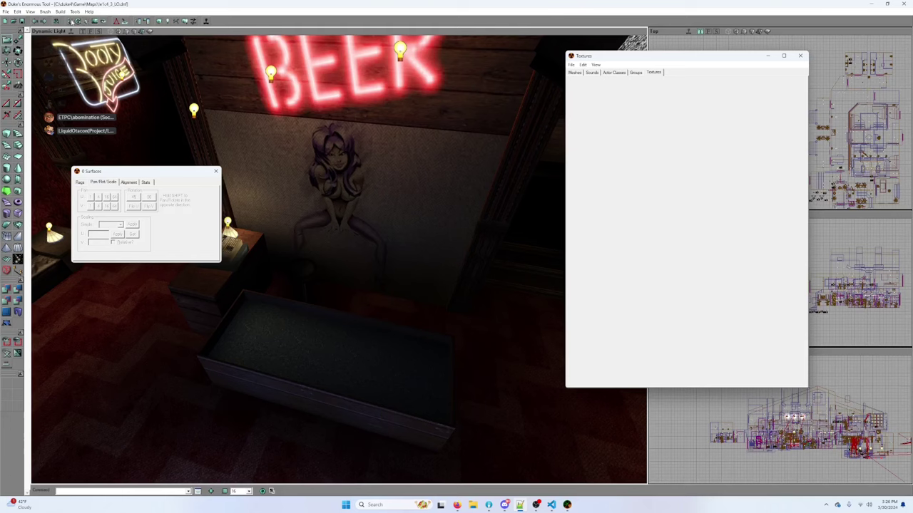
# Step: Select the NPCStripper actor class within the Pawn, AIPawn, HumanNPC and NPC class hierarchy
pyautogui.click(613, 72)
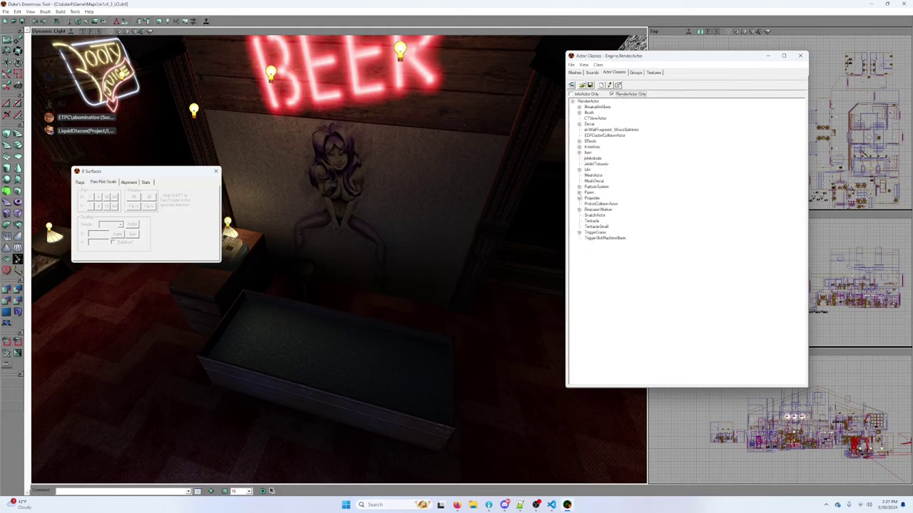
pyautogui.click(579, 193)
pyautogui.click(580, 193)
pyautogui.click(579, 193)
pyautogui.click(586, 199)
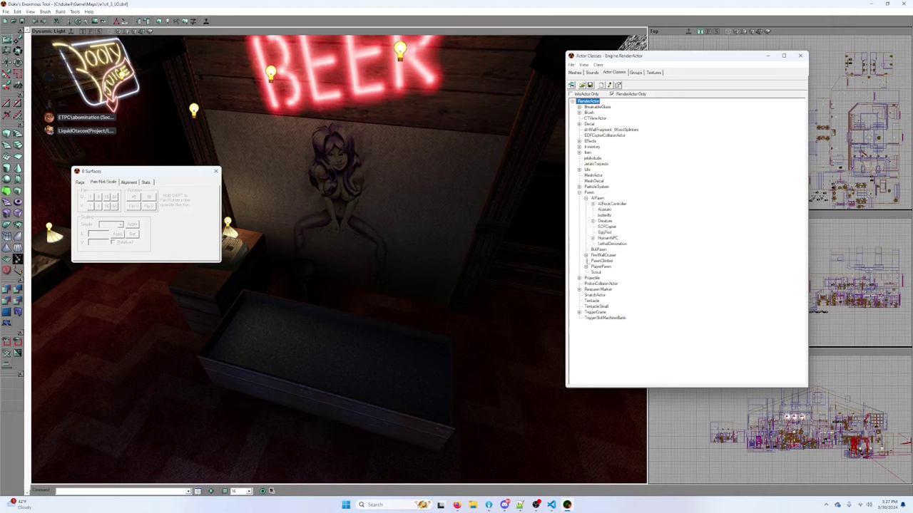
pyautogui.click(593, 238)
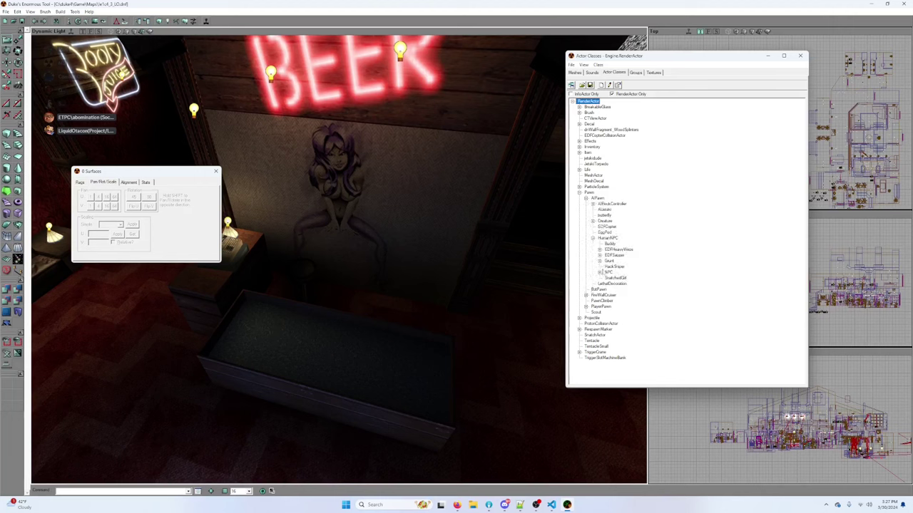
pyautogui.click(599, 273)
pyautogui.click(618, 340)
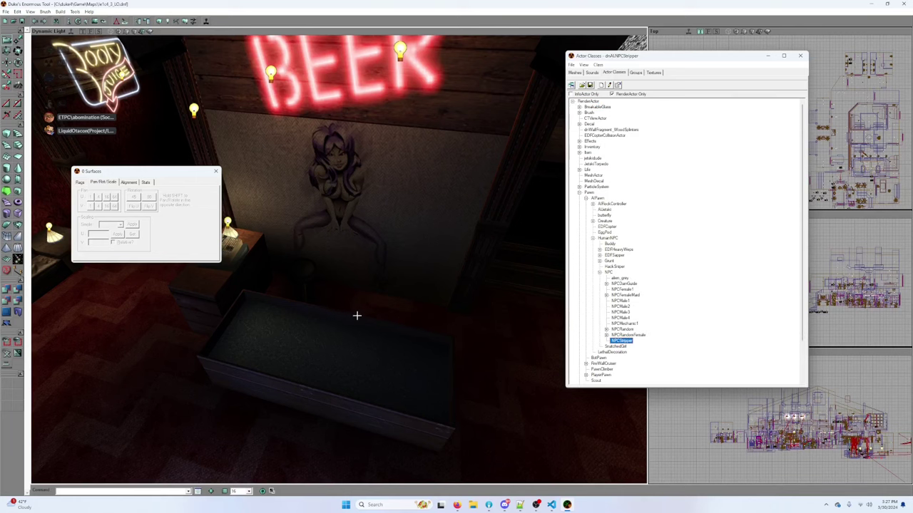
pyautogui.rightClick(368, 311)
pyautogui.click(385, 326)
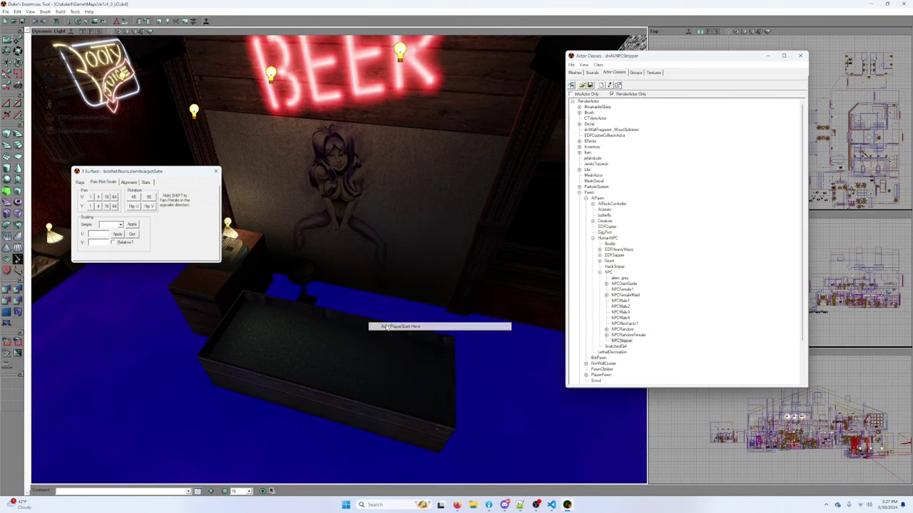
pyautogui.press('Delete')
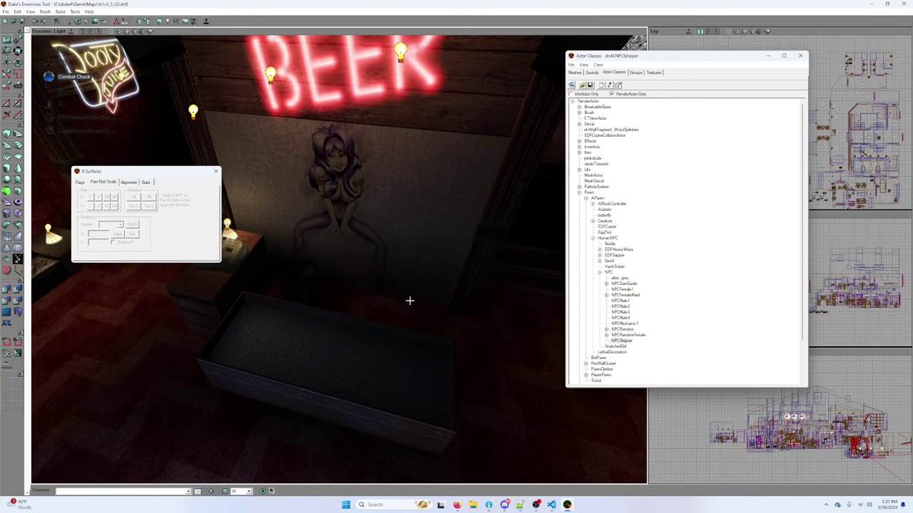
pyautogui.click(621, 341)
pyautogui.rightClick(533, 376)
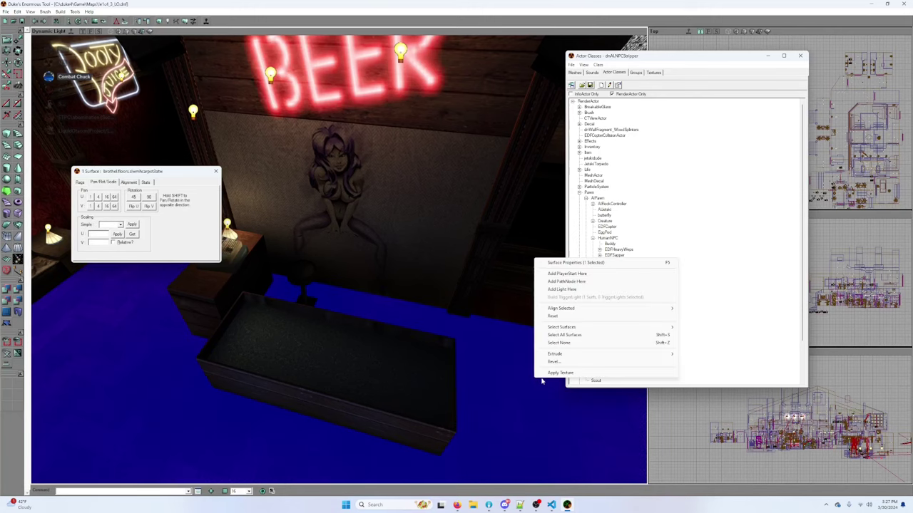
# Step: Place an NPCStripper on the floor behind the bar counter using the wireframe view, then return the viewport to Dynamic Light
pyautogui.moveTo(485, 330); pyautogui.dragTo(449, 321)
pyautogui.moveTo(449, 321); pyautogui.dragTo(464, 378, button='right')
pyautogui.moveTo(496, 343); pyautogui.dragTo(472, 347)
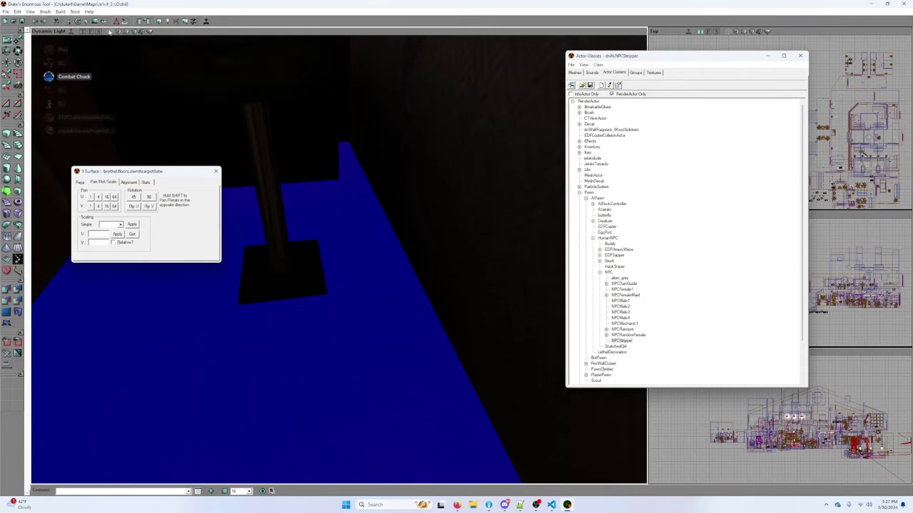
pyautogui.click(109, 31)
pyautogui.rightClick(354, 383)
pyautogui.click(392, 388)
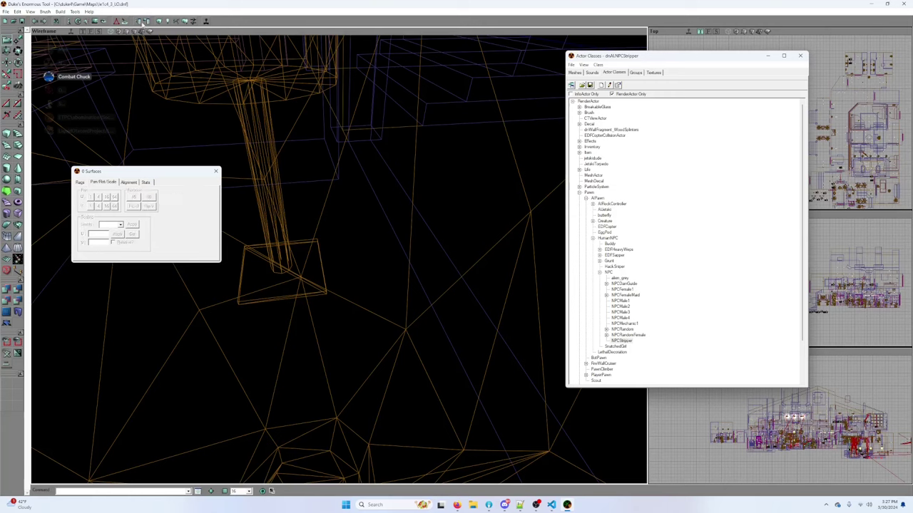
pyautogui.click(141, 31)
pyautogui.moveTo(296, 105); pyautogui.dragTo(342, 153)
pyautogui.moveTo(339, 259); pyautogui.dragTo(435, 275)
pyautogui.moveTo(304, 112); pyautogui.dragTo(305, 112)
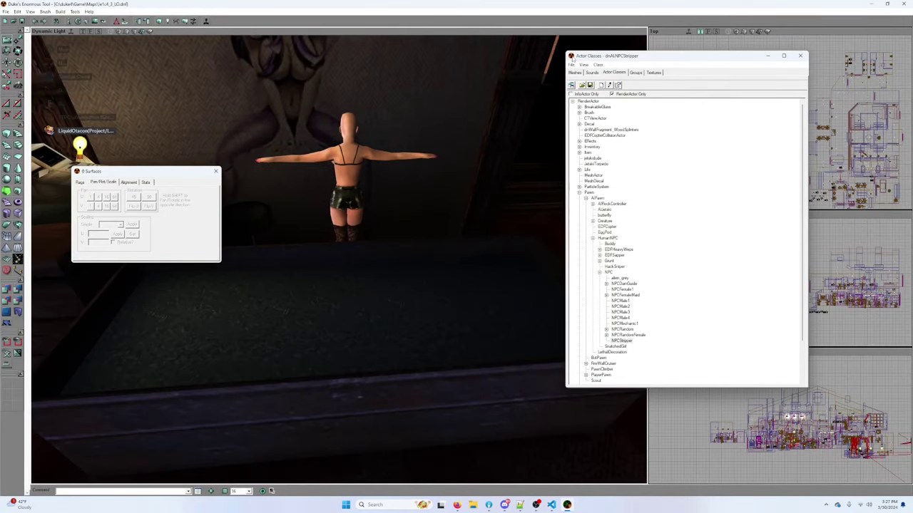
# Step: Close the class browser, shift the NPC slightly toward the bar counter in the Top view, and check its placement in 3D
pyautogui.click(800, 56)
pyautogui.scroll(-4, 784, 123)
pyautogui.scroll(5, 767, 142)
pyautogui.moveTo(766, 114); pyautogui.dragTo(739, 161)
pyautogui.scroll(5, 780, 121)
pyautogui.keyDown('ctrl'); pyautogui.moveTo(777, 117); pyautogui.dragTo(795, 116, button='right'); pyautogui.keyUp('ctrl')
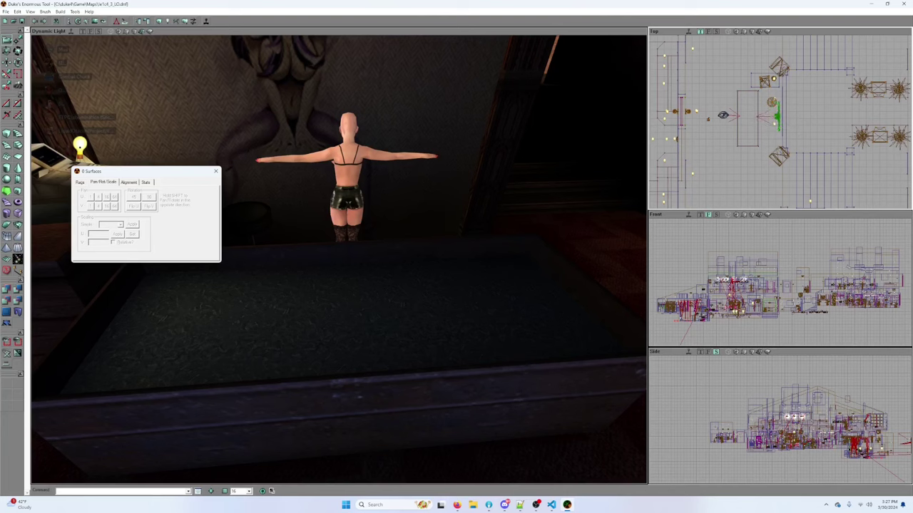
pyautogui.keyDown('ctrl'); pyautogui.moveTo(834, 124); pyautogui.dragTo(826, 124); pyautogui.keyUp('ctrl')
pyautogui.keyDown('ctrl'); pyautogui.moveTo(772, 116); pyautogui.dragTo(771, 116); pyautogui.keyUp('ctrl')
pyautogui.moveTo(473, 160); pyautogui.dragTo(449, 160)
pyautogui.moveTo(473, 160); pyautogui.dragTo(473, 159, button='right')
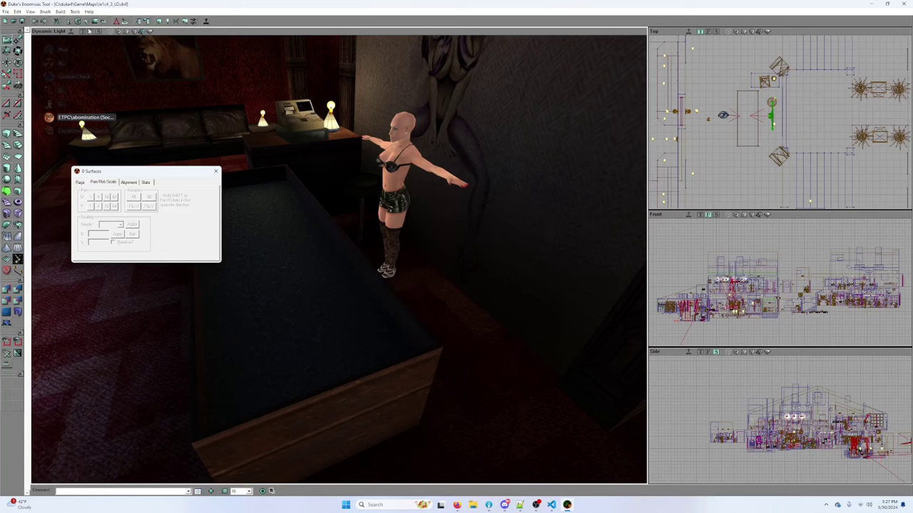
# Step: Reopen the actor classes and expand Item's Decoration branch down to the dnDecoration classes
pyautogui.click(70, 21)
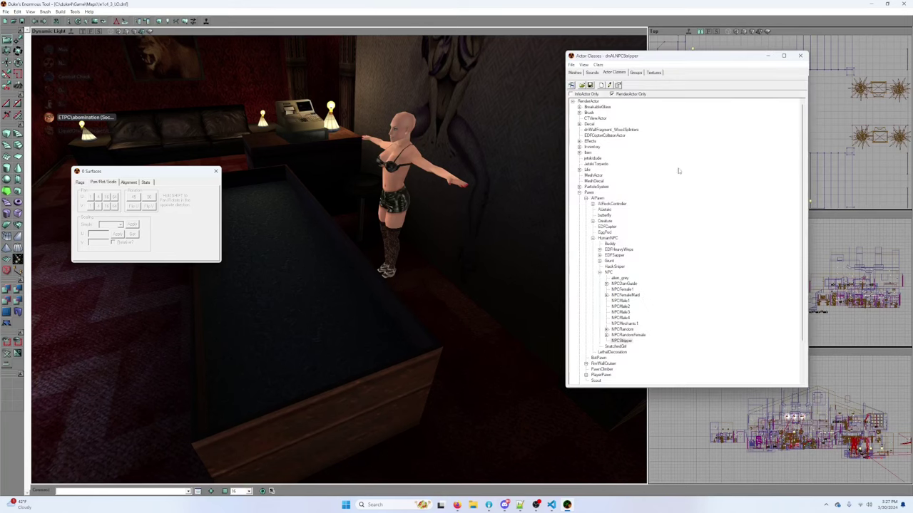
pyautogui.click(574, 94)
pyautogui.click(612, 94)
pyautogui.click(579, 152)
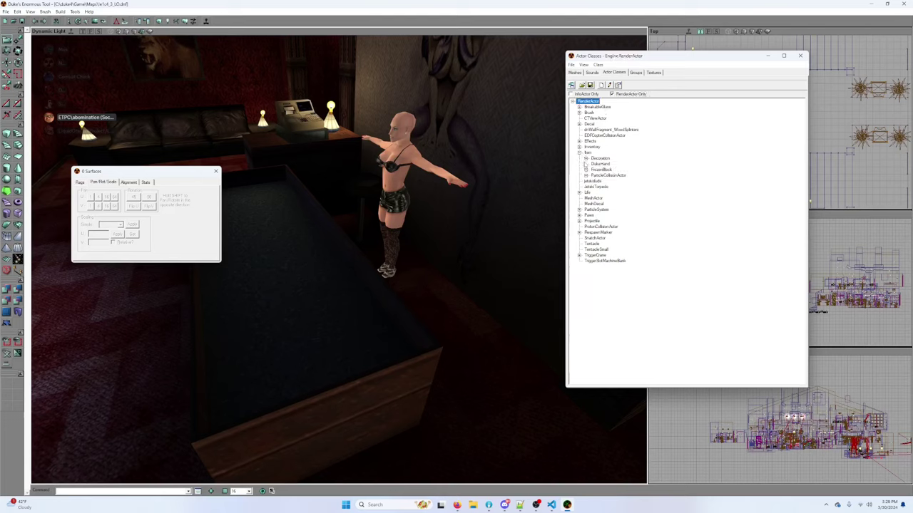
pyautogui.click(586, 158)
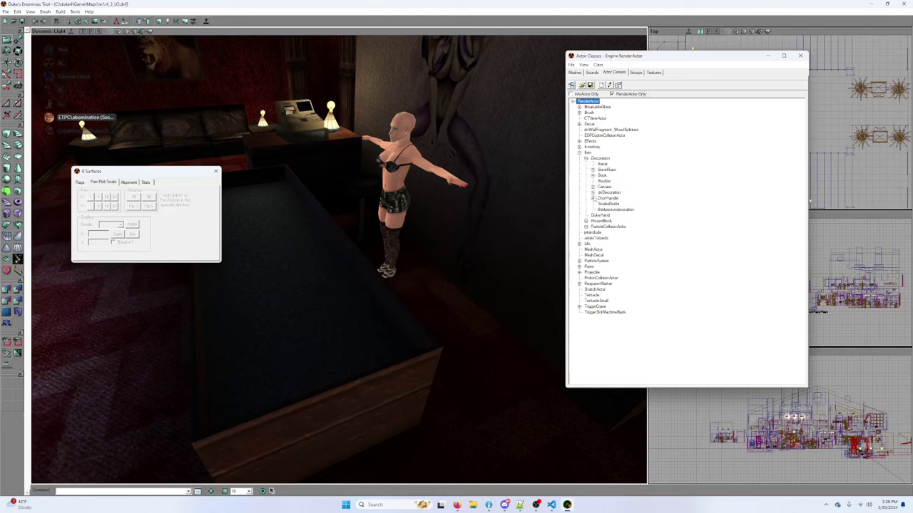
pyautogui.click(592, 193)
pyautogui.scroll(-1, 601, 262)
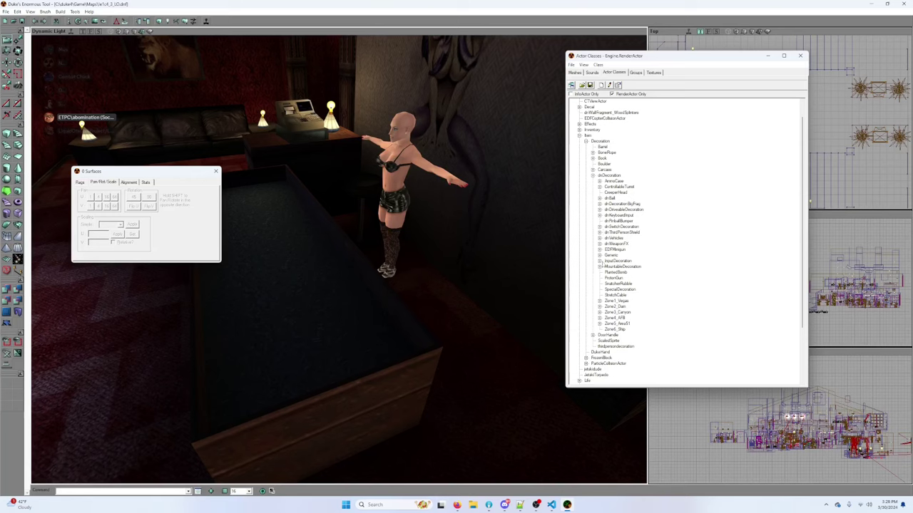
# Step: Look through the Generic decorations and expand MountableDecoration's M_Hair and M_HairPhysics classes
pyautogui.click(600, 255)
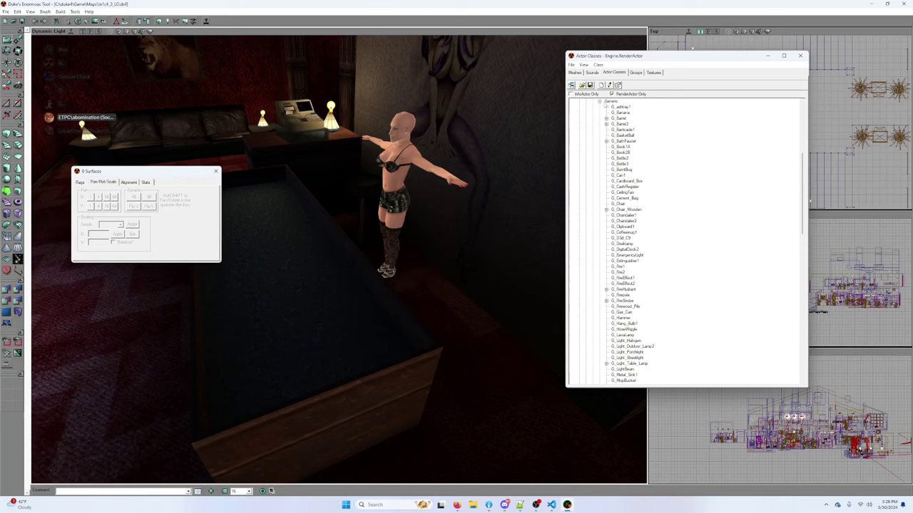
pyautogui.click(599, 101)
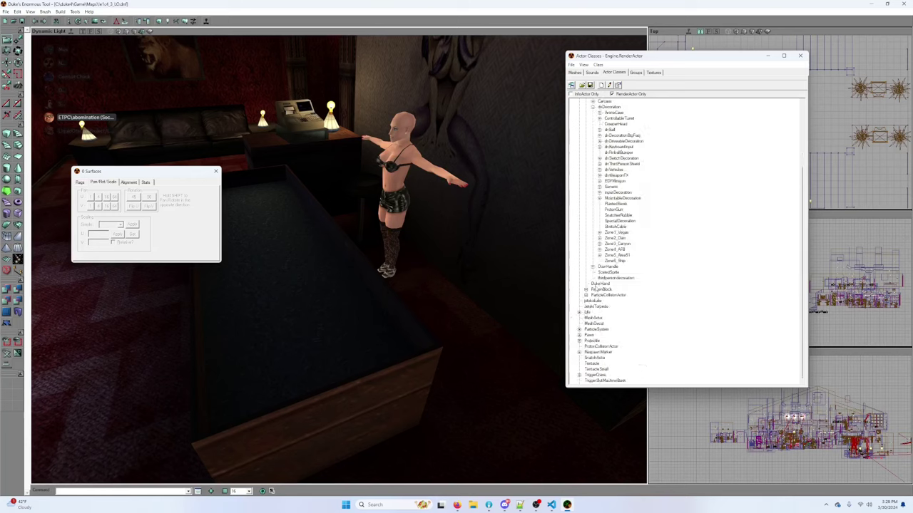
pyautogui.scroll(2, 592, 278)
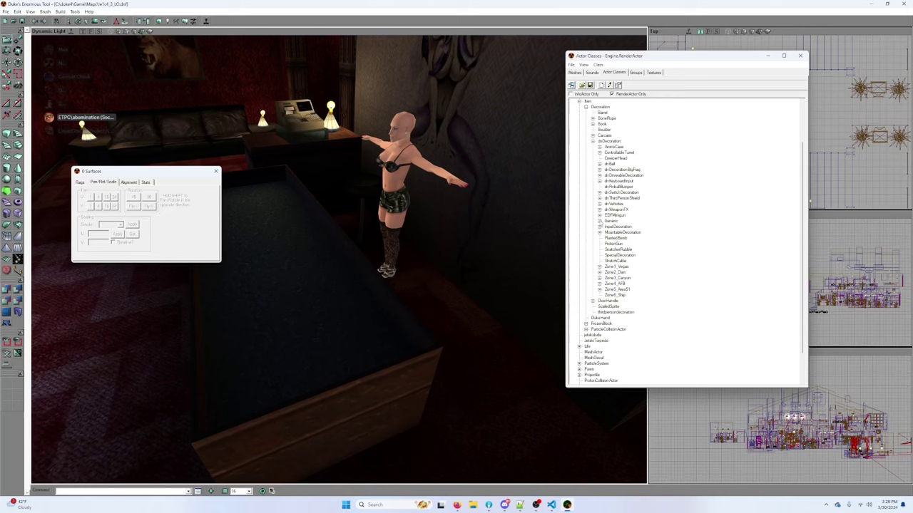
pyautogui.scroll(-1, 600, 226)
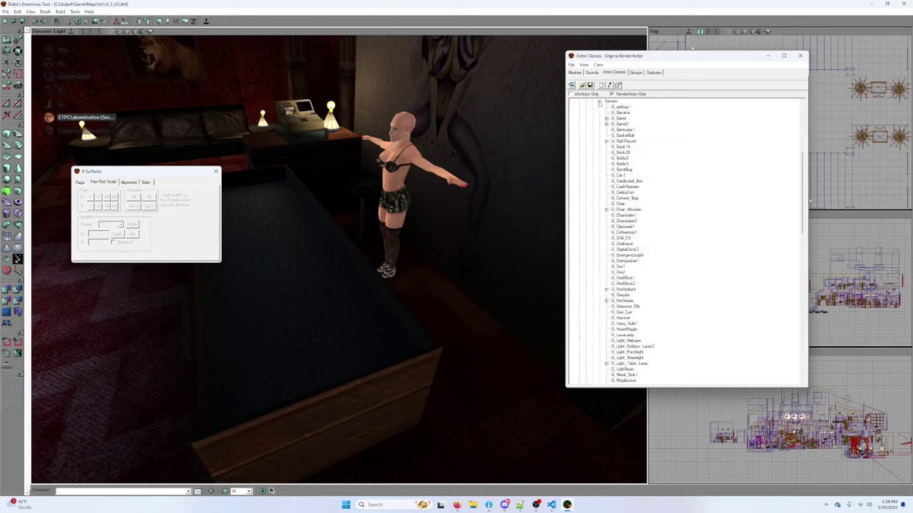
pyautogui.scroll(-1, 605, 221)
pyautogui.click(599, 198)
pyautogui.click(606, 227)
pyautogui.click(613, 244)
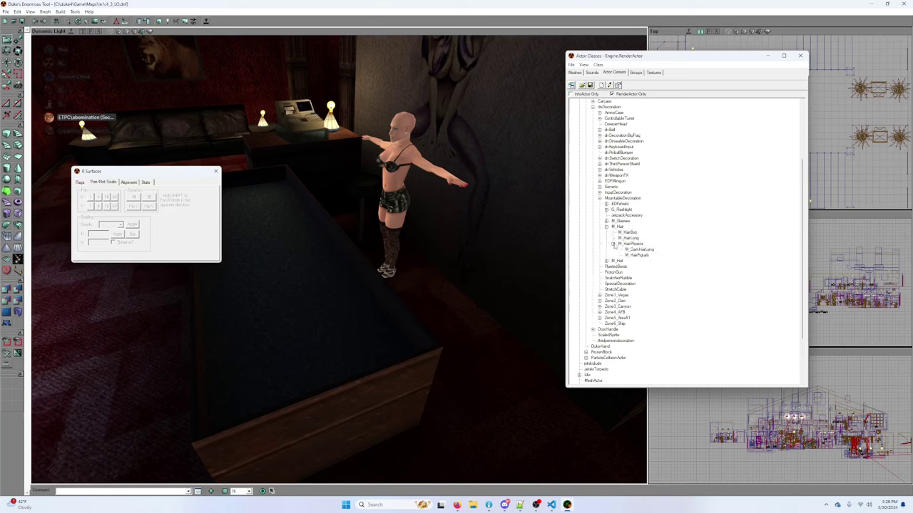
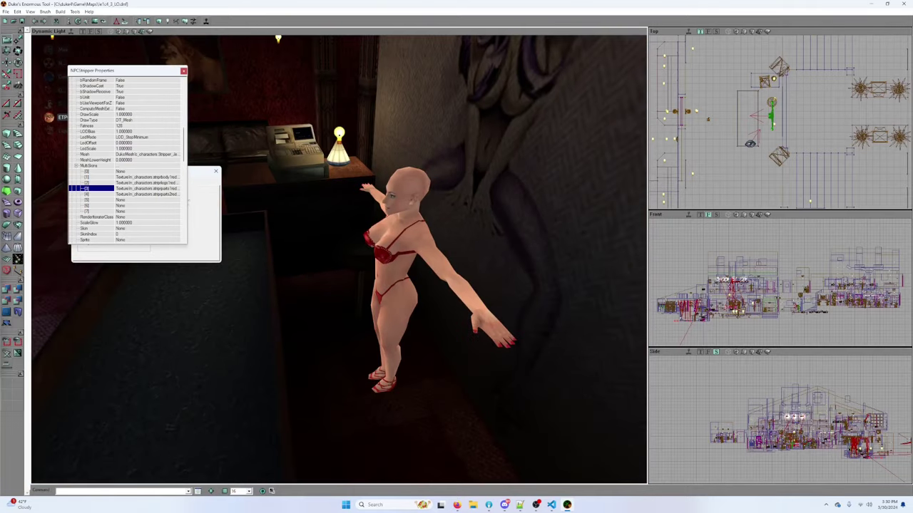
# Step: Close the NPCStripper and surface property windows and rebuild the level, including its paths
pyautogui.click(183, 70)
pyautogui.click(216, 171)
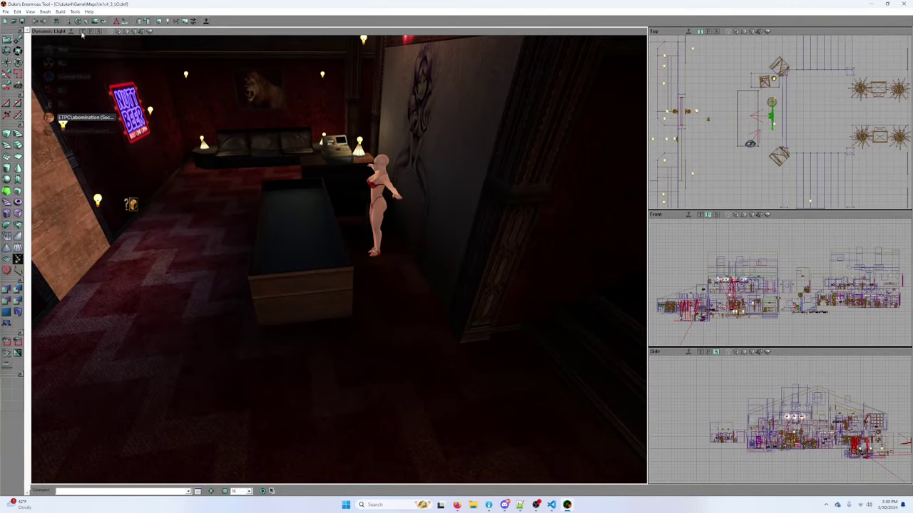
pyautogui.click(187, 21)
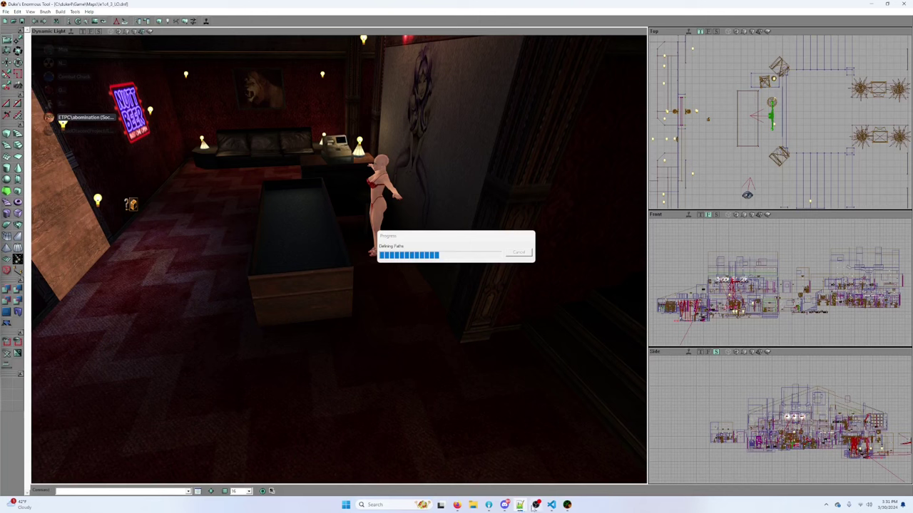
pyautogui.moveTo(504, 505)
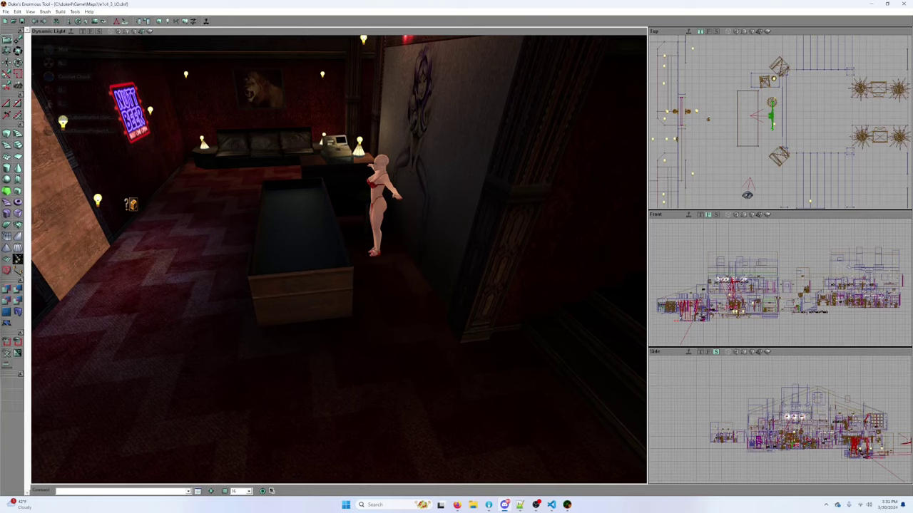
pyautogui.moveTo(163, 214); pyautogui.dragTo(174, 98)
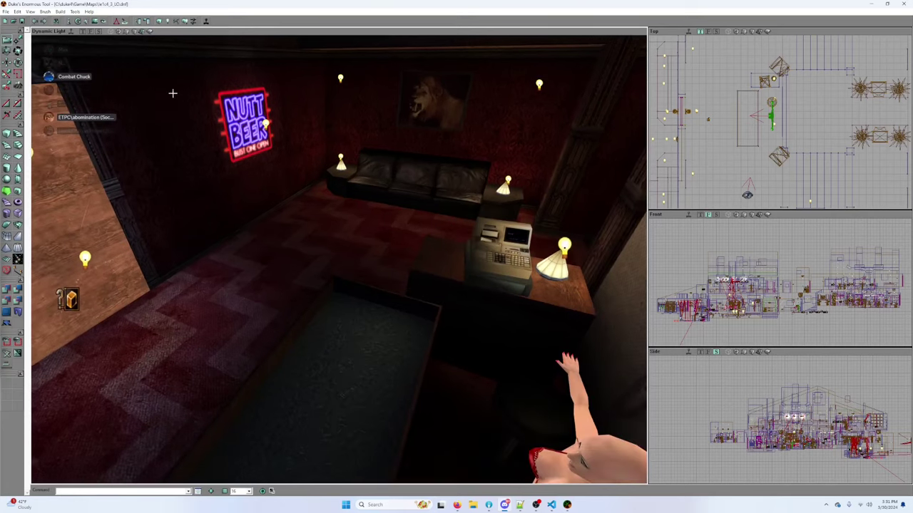
# Step: Bring up the starting Duke Nukem Forever test and complete its first-time configuration with the default choices
pyautogui.press('super+d')
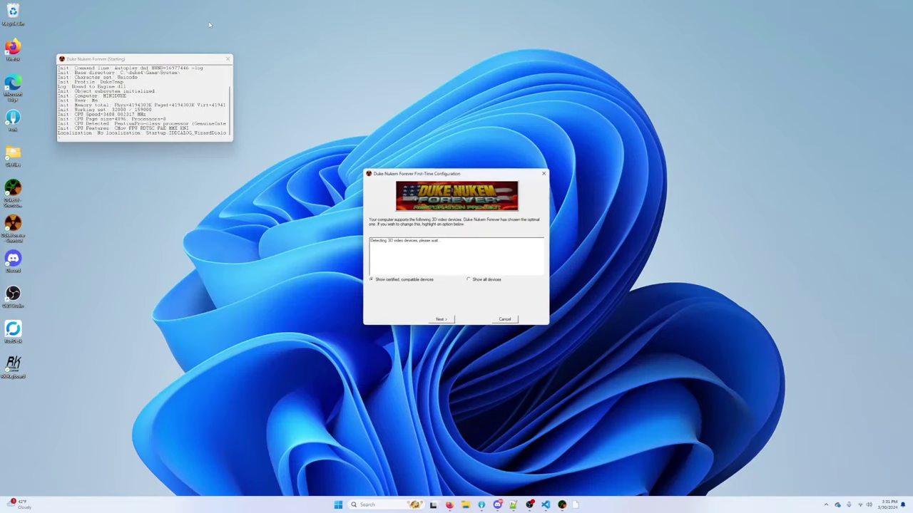
pyautogui.click(443, 320)
pyautogui.click(445, 321)
pyautogui.click(444, 320)
pyautogui.click(443, 320)
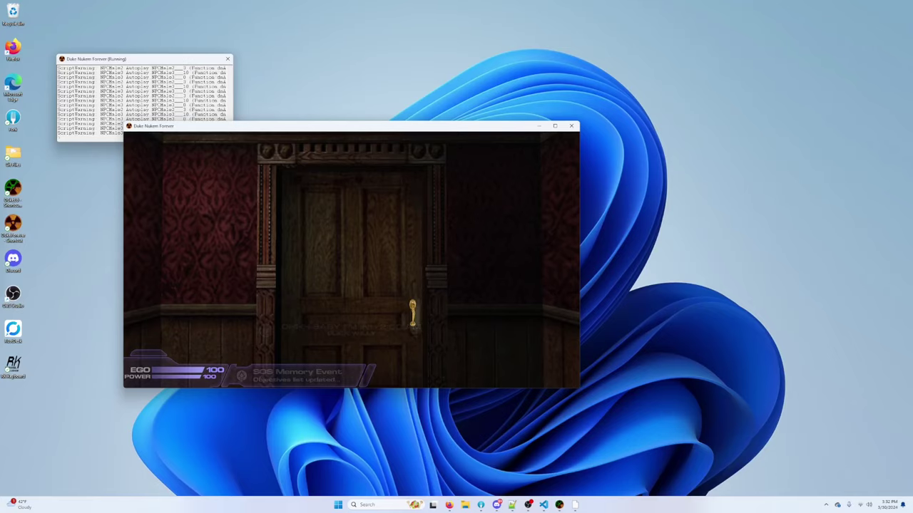
# Step: Open the wooden door at the start point and switch the game to full screen
pyautogui.press('w')
pyautogui.press('e')
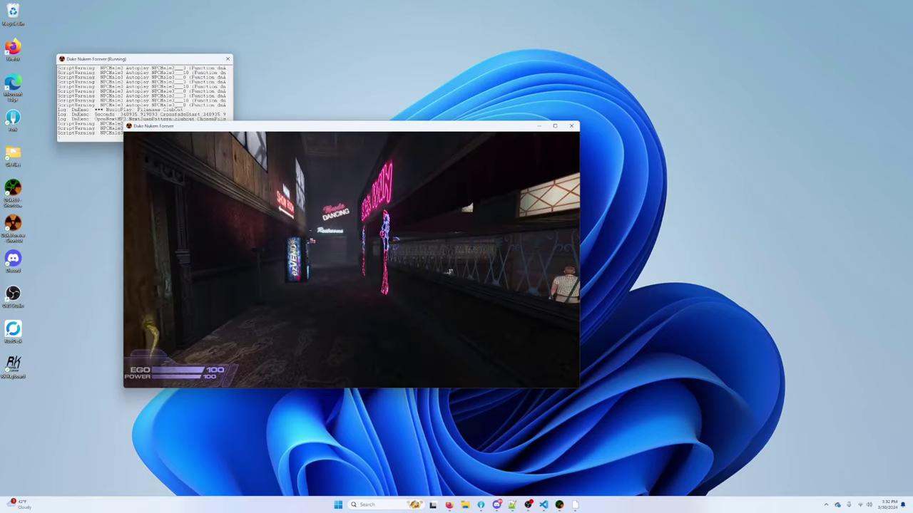
pyautogui.hotkey('alt', 'Return')
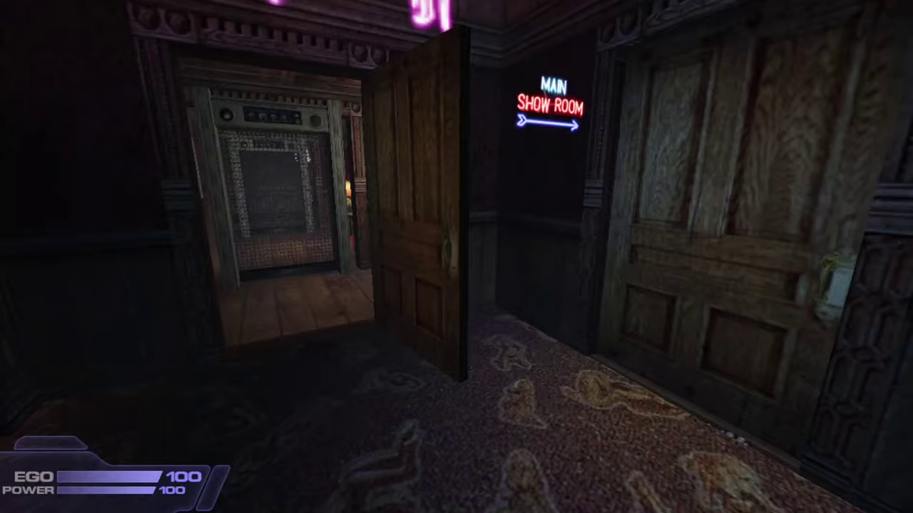
# Step: Open the wooden door beside the Main Show Room sign and check the texture and handle on both of its sides
pyautogui.press('w')
pyautogui.press('e')
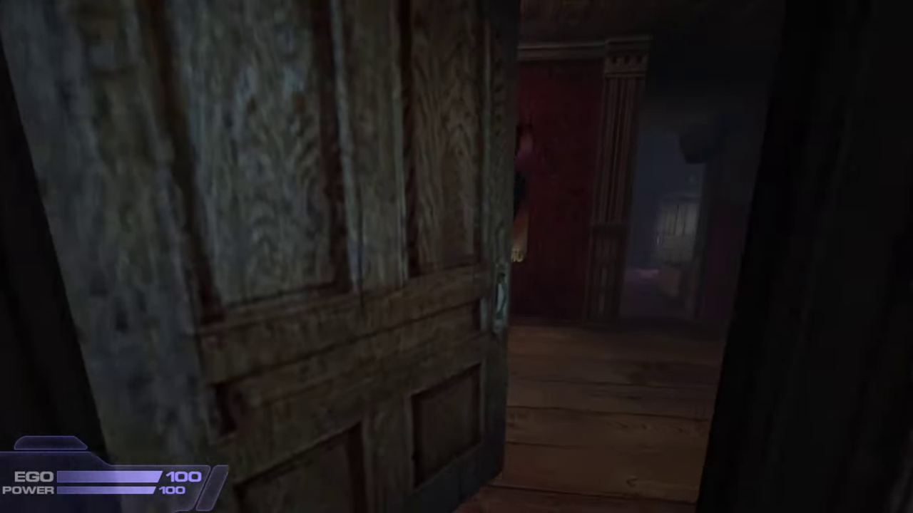
pyautogui.press('w')
pyautogui.press('a')
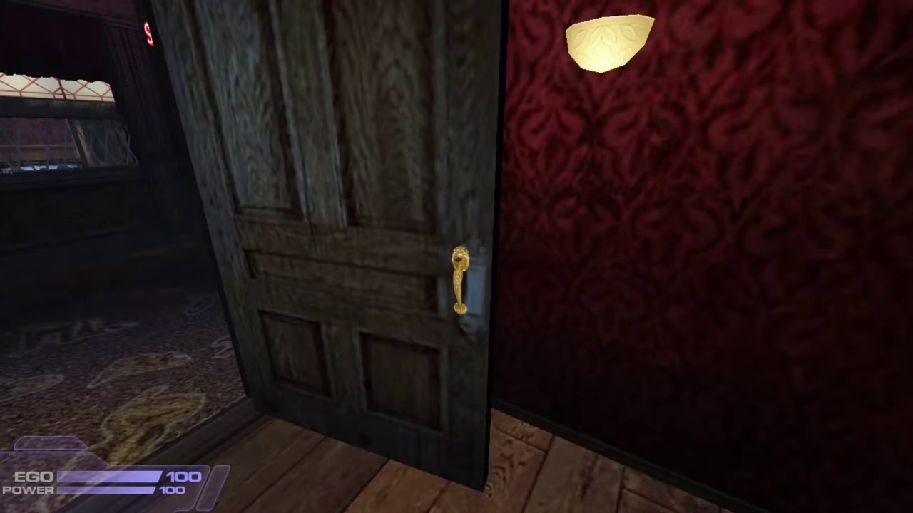
pyautogui.press('a')
pyautogui.press('e')
pyautogui.press('d')
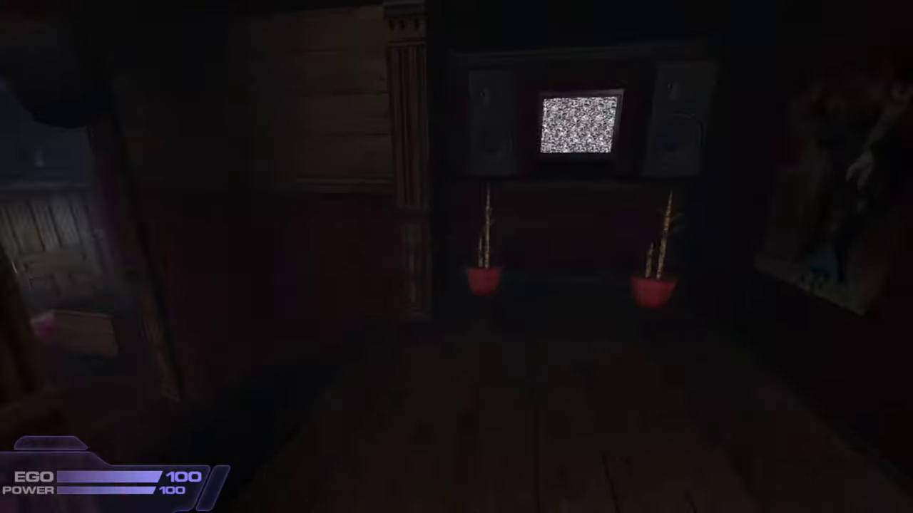
# Step: Examine the stripper placed behind the bar, including her position and lighting, and look around the lounge by the Nutt Beer sign
pyautogui.press('w')
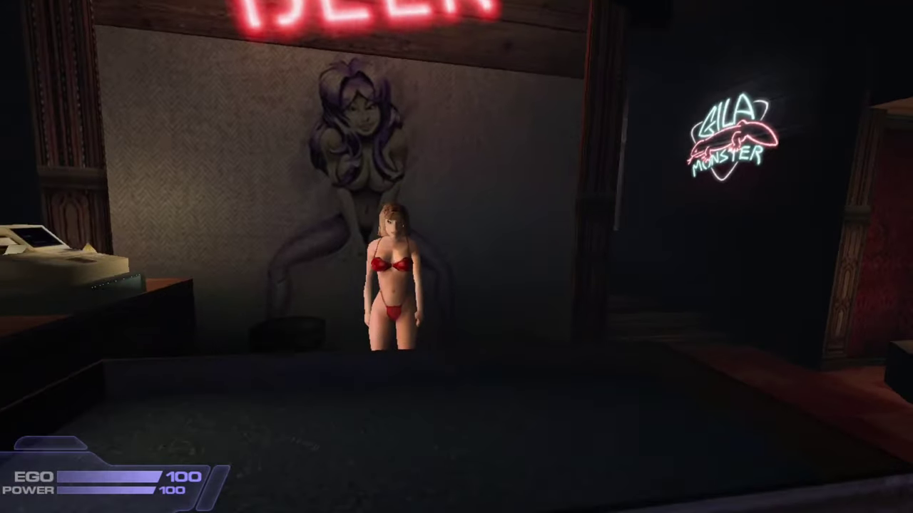
pyautogui.press('w')
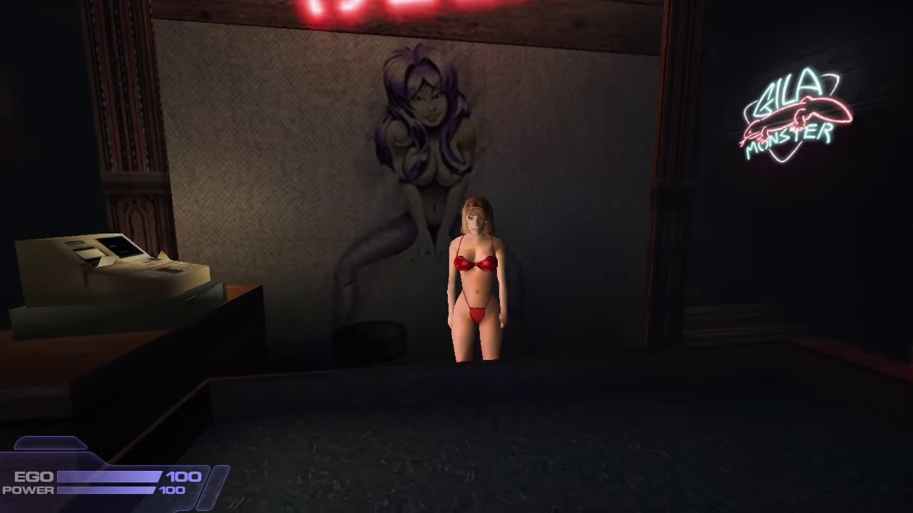
pyautogui.press('w')
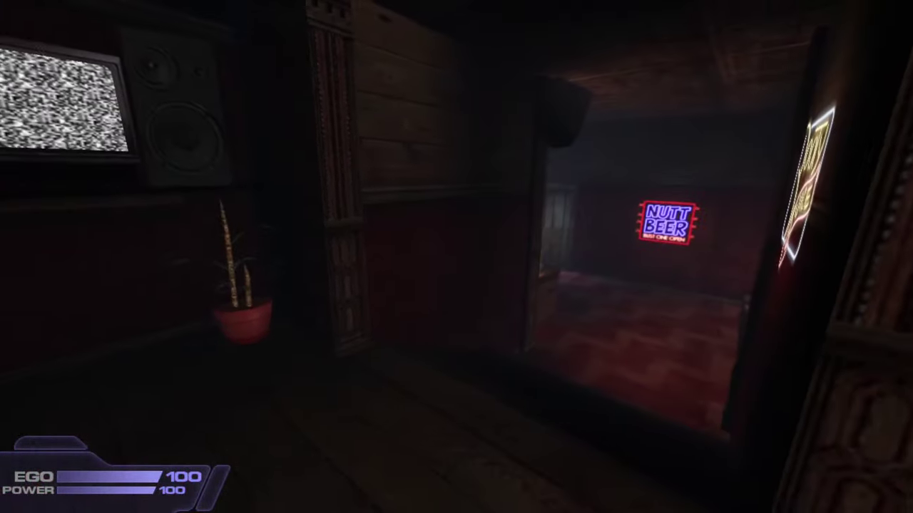
pyautogui.press('w')
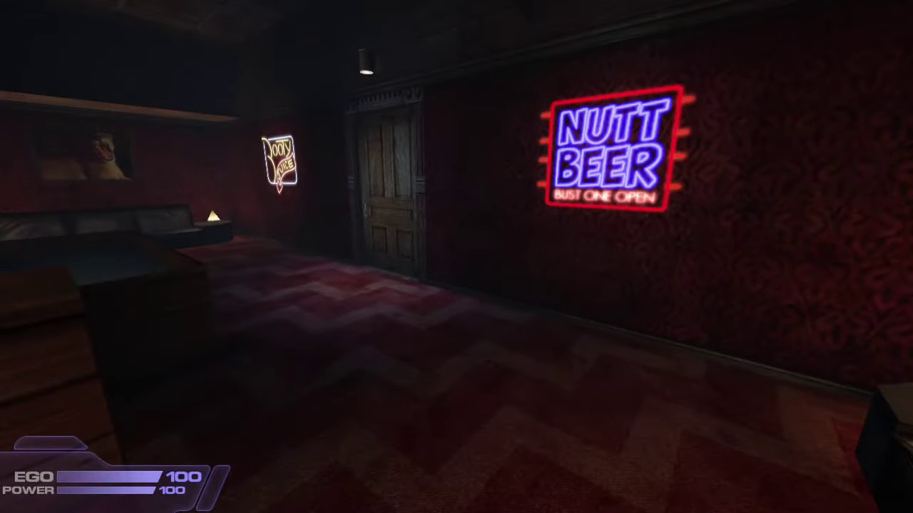
pyautogui.press('w')
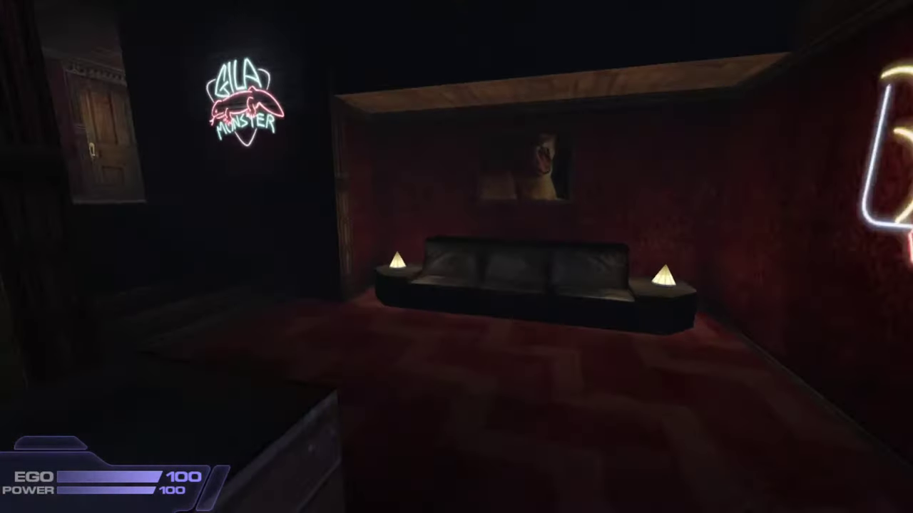
pyautogui.press('w')
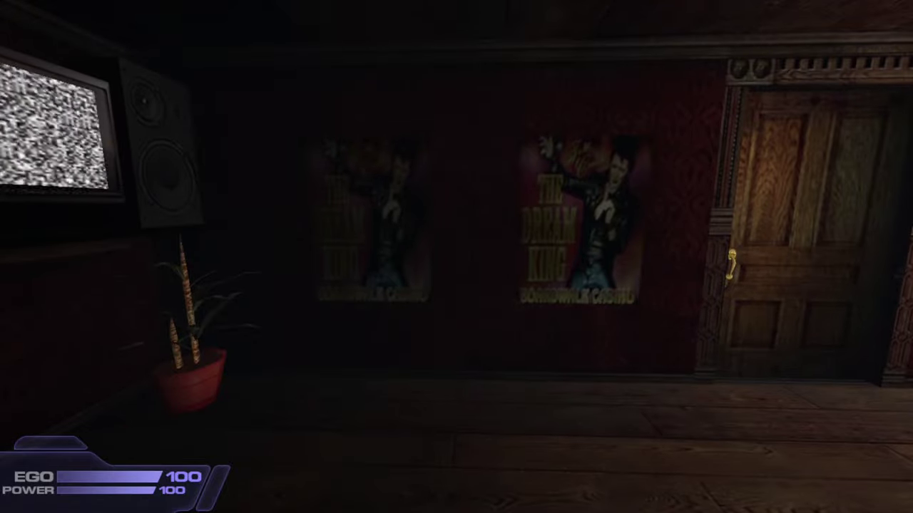
# Step: Circle the bar and open the lounge door between the Booty Juice and Nutt Beer signs to check its far side
pyautogui.press('w')
pyautogui.press('w')
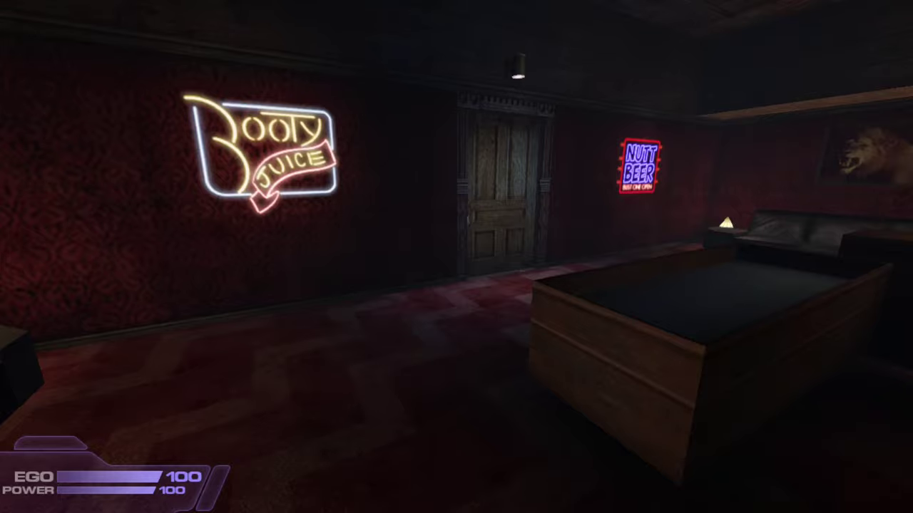
pyautogui.press('w')
pyautogui.press('w')
pyautogui.press('e')
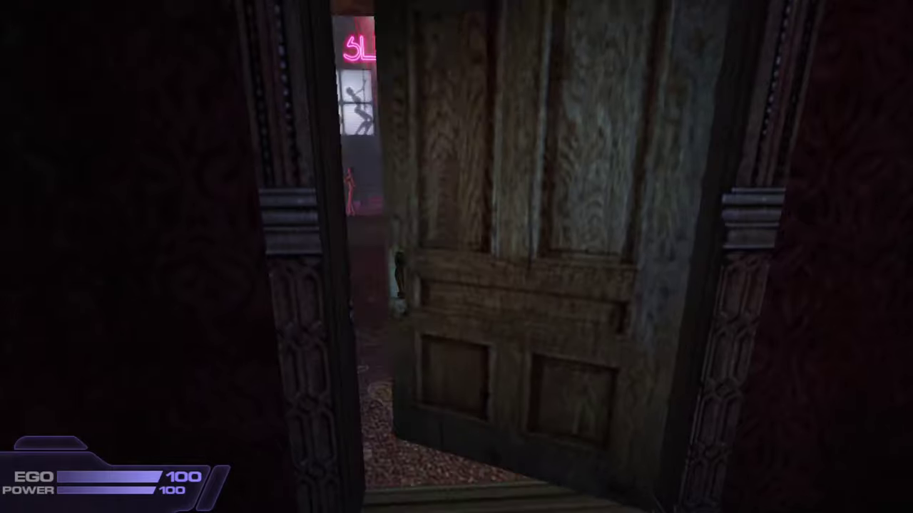
pyautogui.press('w')
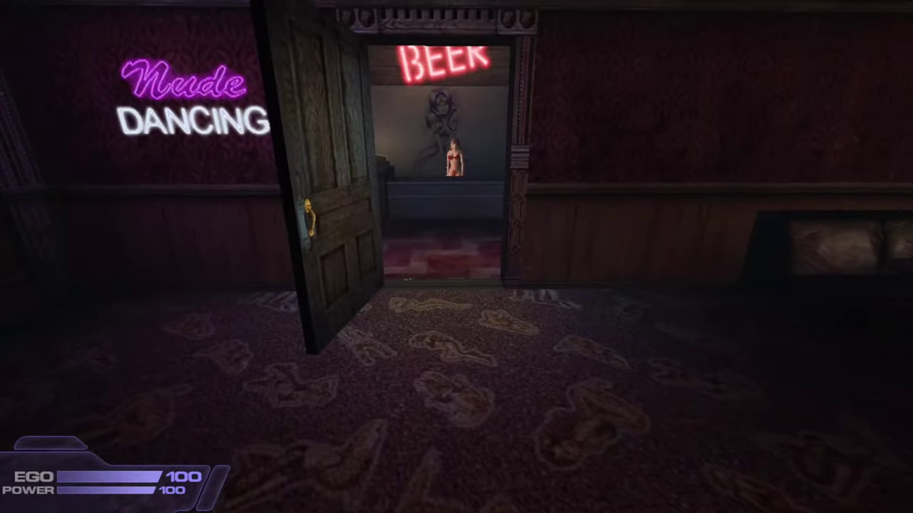
# Step: Cross the main show room to the dark red door past the booths, open it and inspect its inner face
pyautogui.press('w')
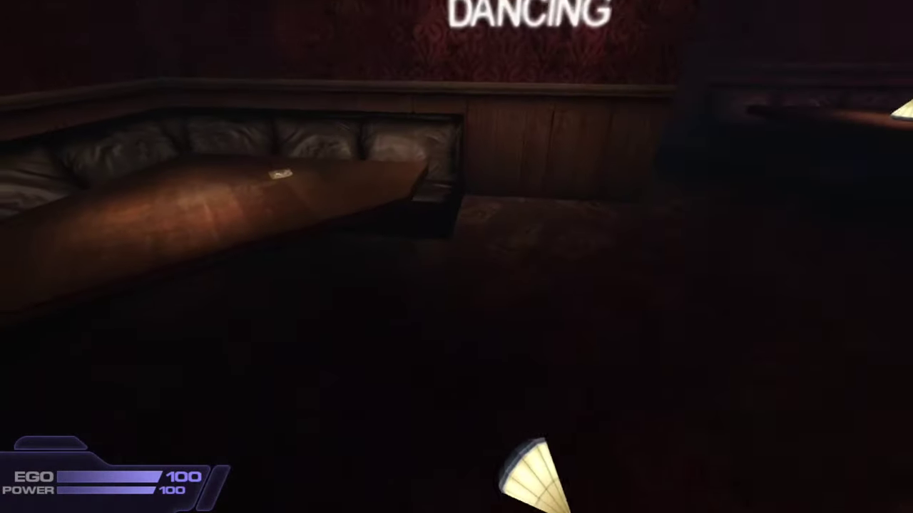
pyautogui.press('w')
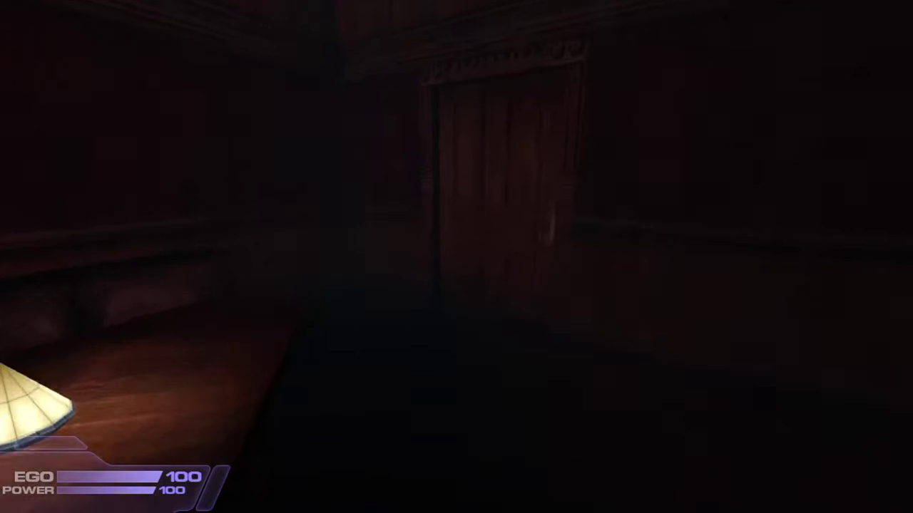
pyautogui.press('w')
pyautogui.press('e')
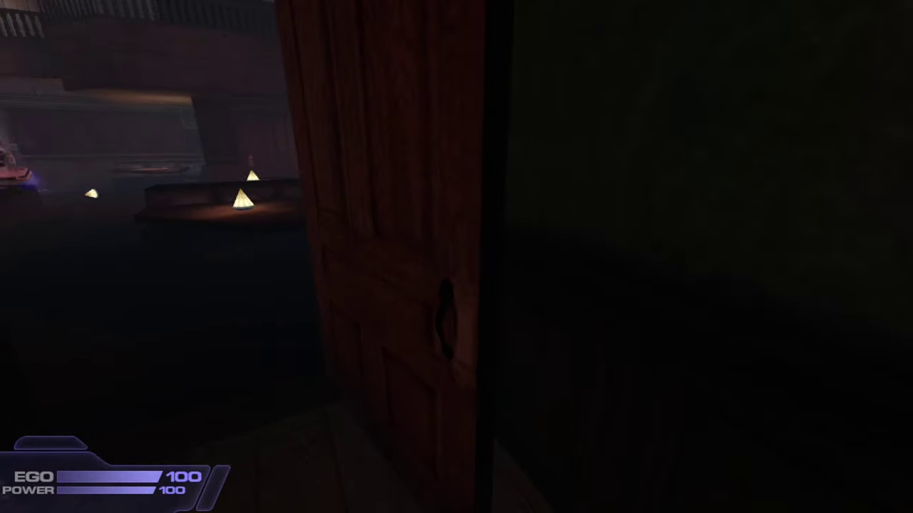
pyautogui.press('s')
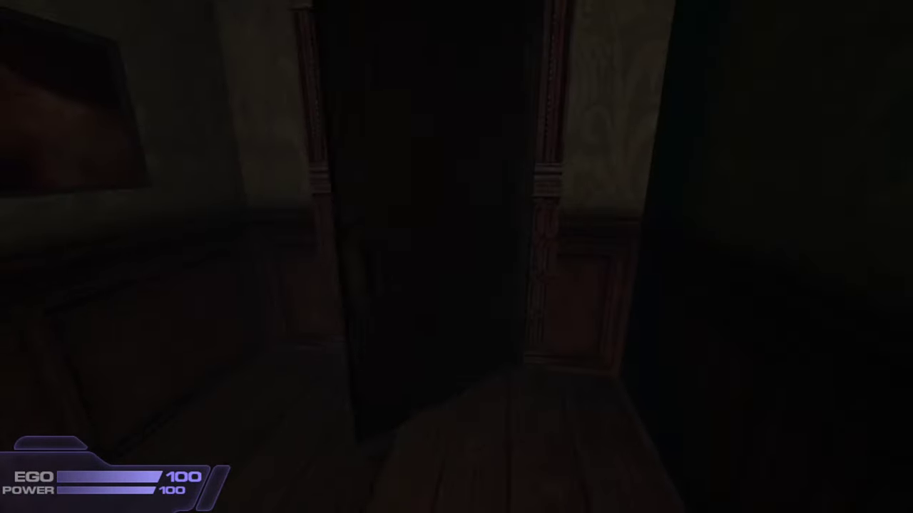
# Step: Open the other dark red door along the booth wall and check both sides before entering the stairway corridor
pyautogui.press('w')
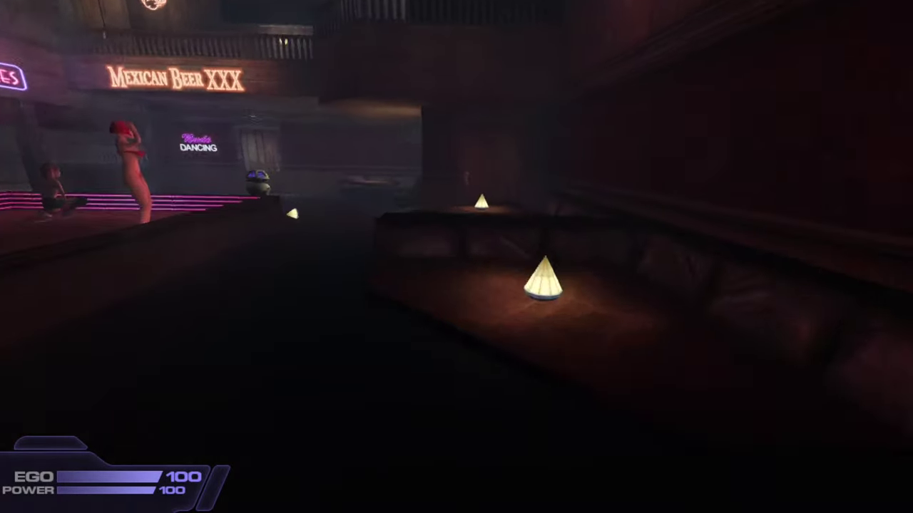
pyautogui.press('w')
pyautogui.press('e')
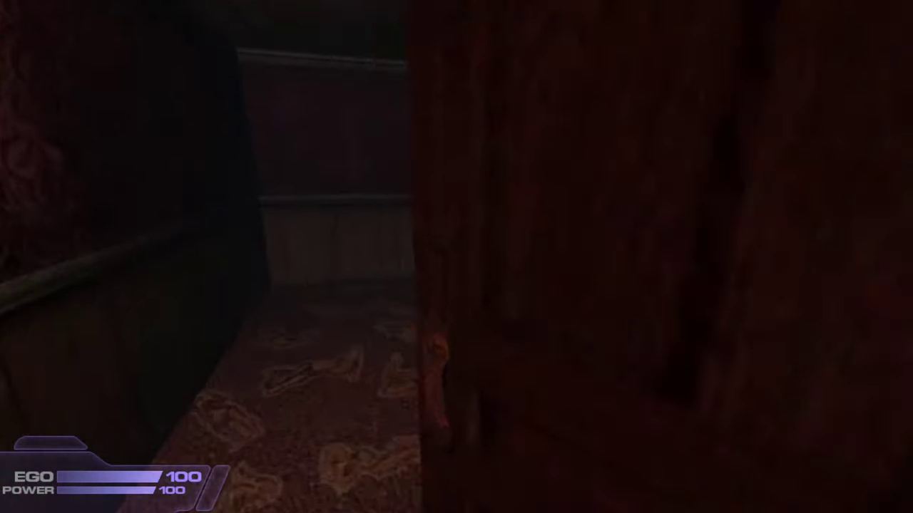
pyautogui.press('s')
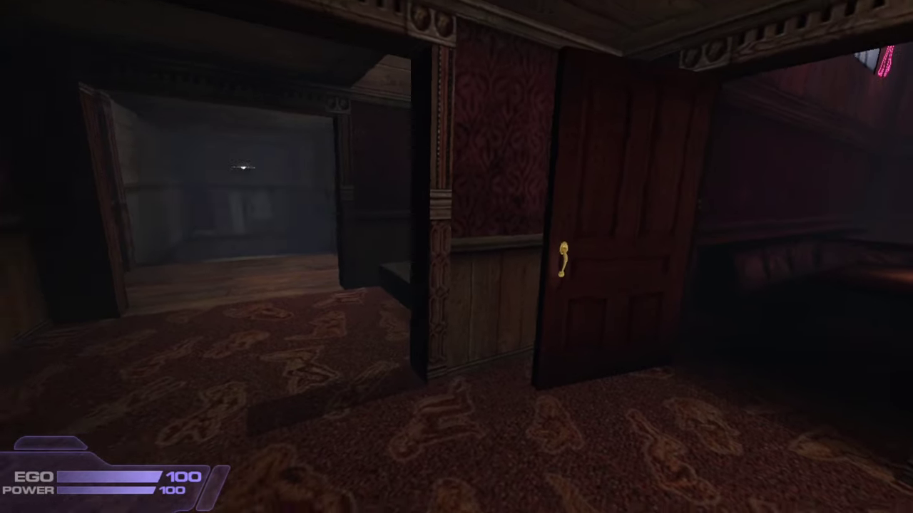
pyautogui.press('a')
pyautogui.press('w')
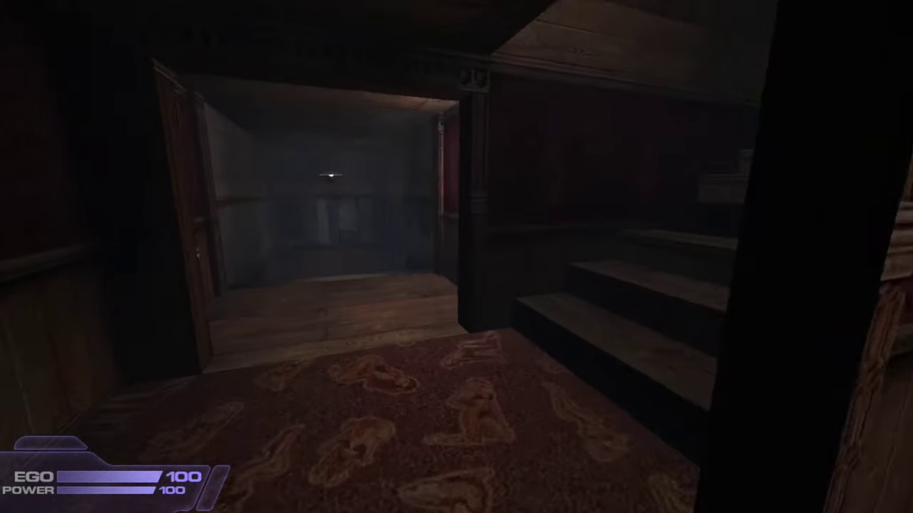
# Step: Explore the upper floor and jump onto the television shelf to view the curtained opening above the Nude Dancing sign
pyautogui.press('w')
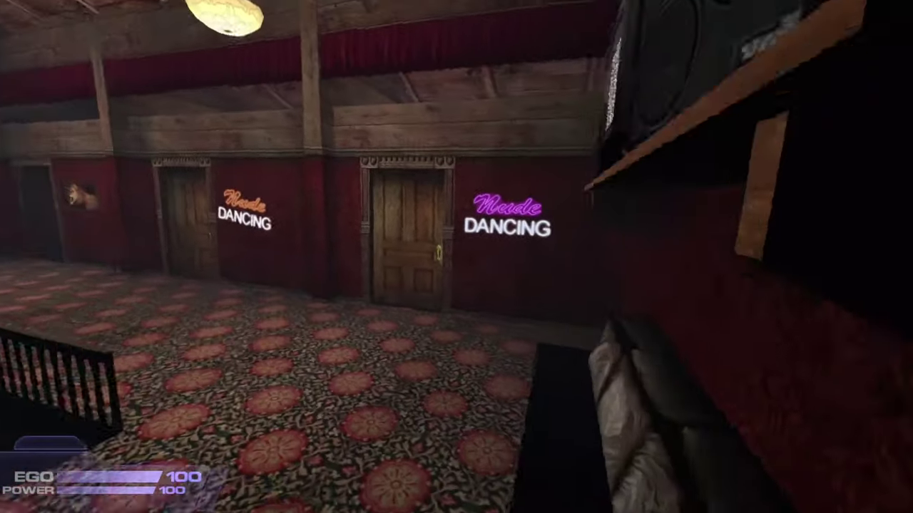
pyautogui.press('w')
pyautogui.press('space')
pyautogui.press('space')
pyautogui.press('w')
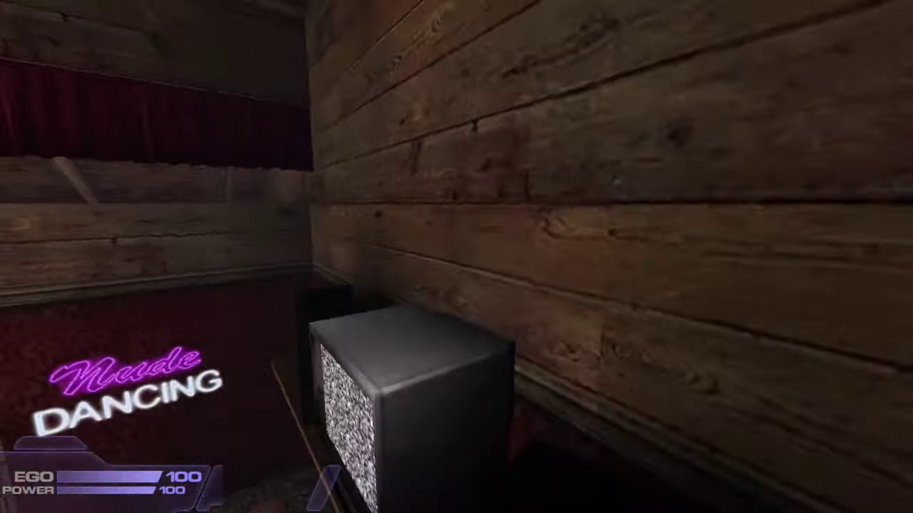
pyautogui.press('space')
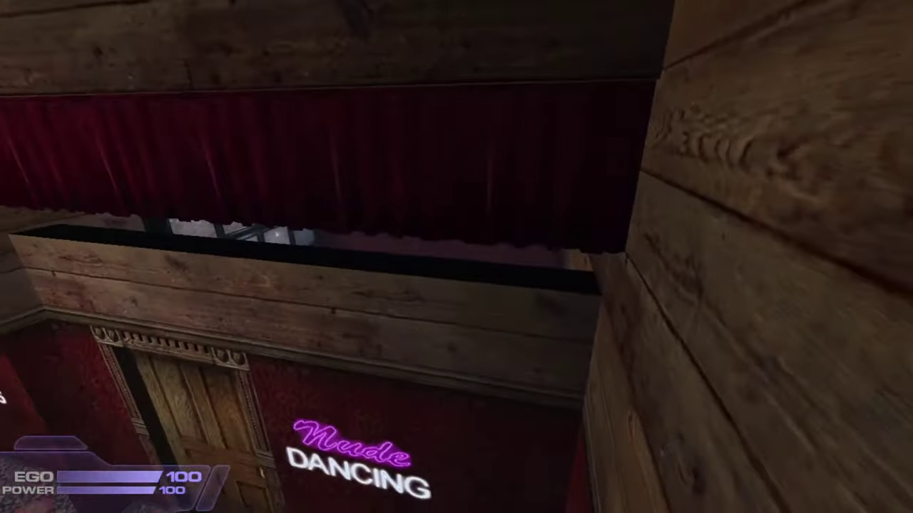
pyautogui.press('w')
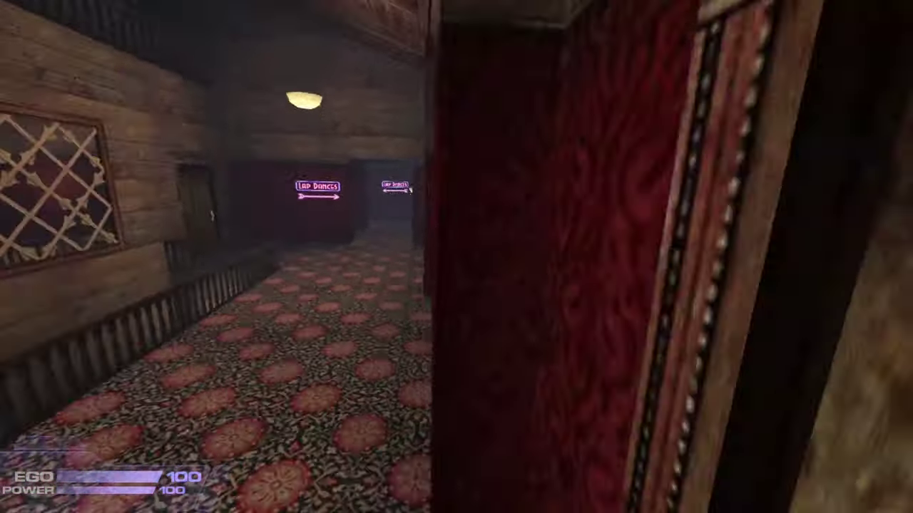
# Step: Test the upstairs balcony doors and those of the Tequila dance room, checking the textures and handles on their faces
pyautogui.press('w')
pyautogui.press('e')
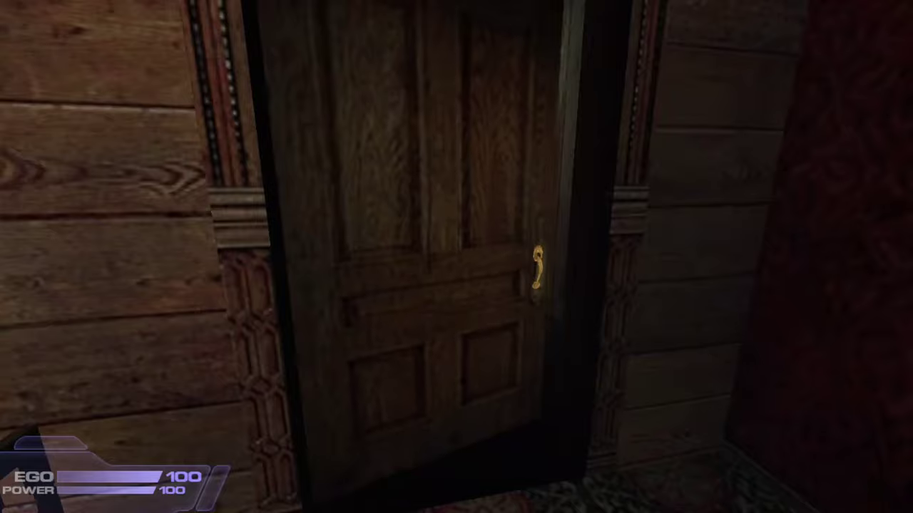
pyautogui.press('w')
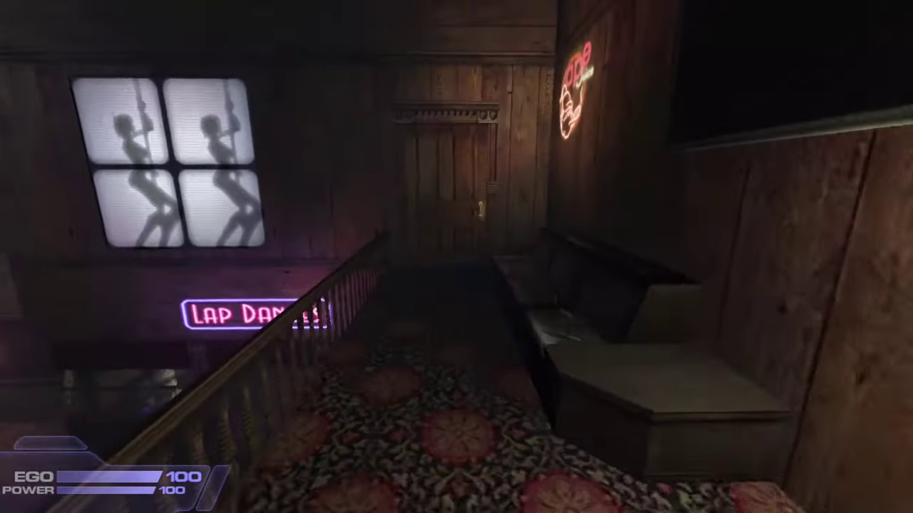
pyautogui.press('e')
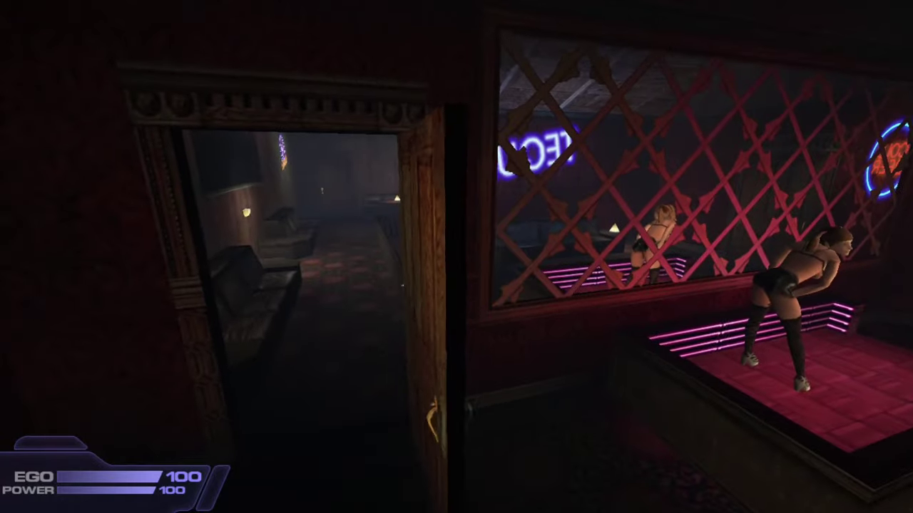
pyautogui.press('w')
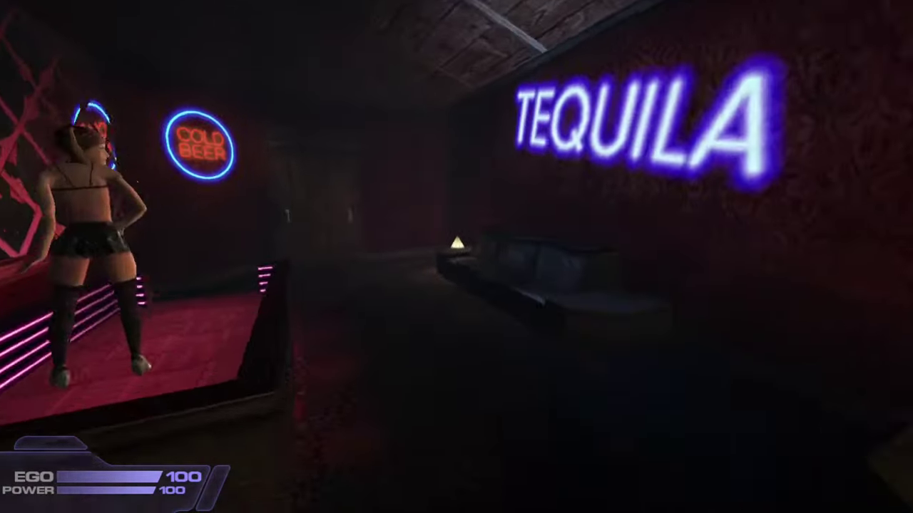
pyautogui.press('e')
pyautogui.press('w')
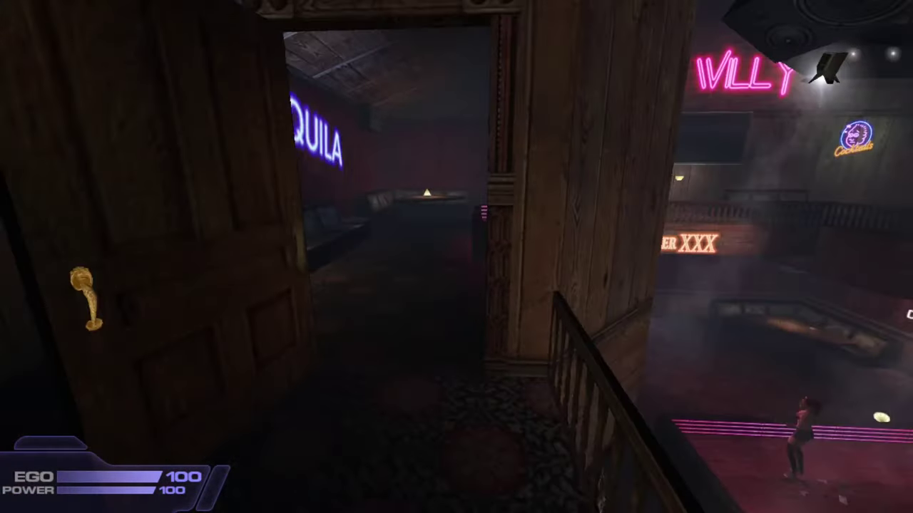
pyautogui.press('e')
# Step: Drop from the balcony to the main show room floor and look over the corner booths and the nearby doors
pyautogui.press('w')
pyautogui.press('w')
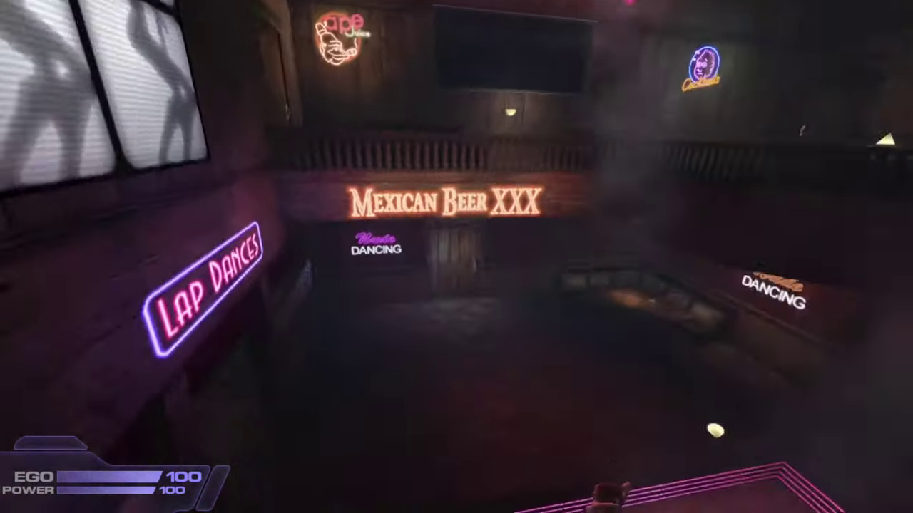
pyautogui.press('w')
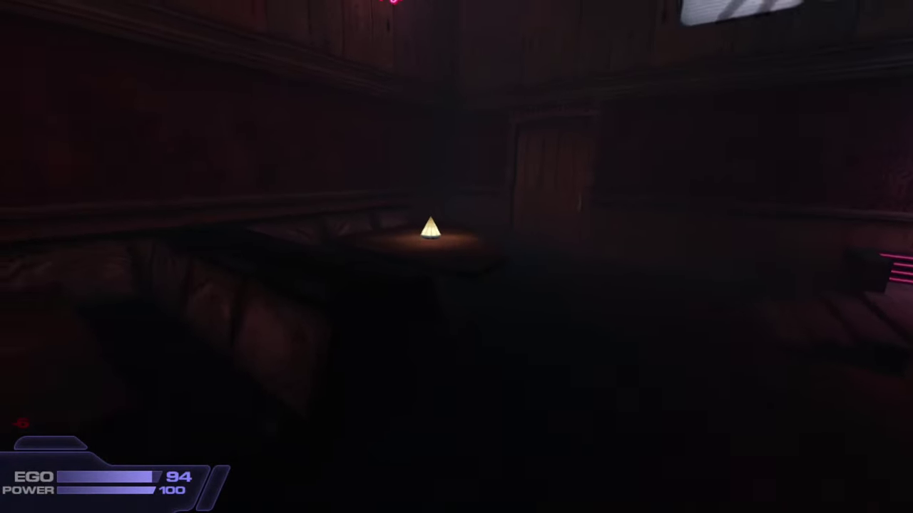
pyautogui.press('w')
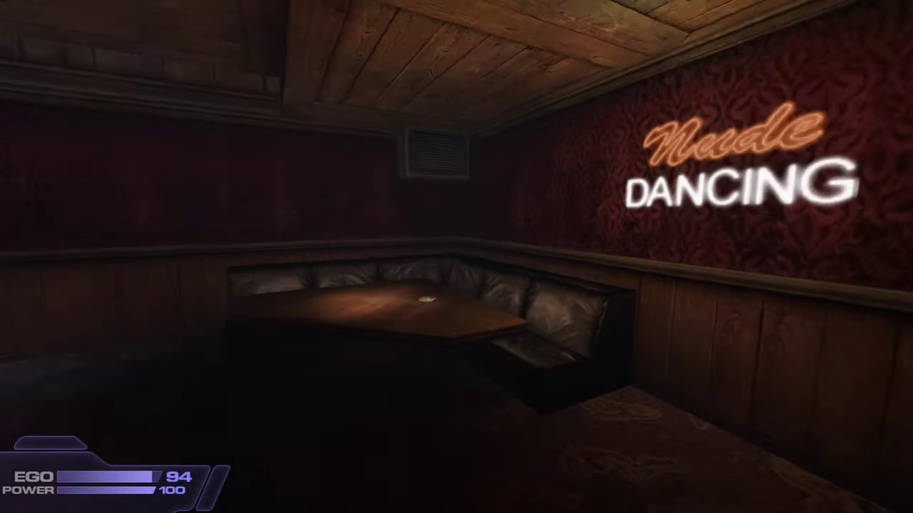
pyautogui.press('w')
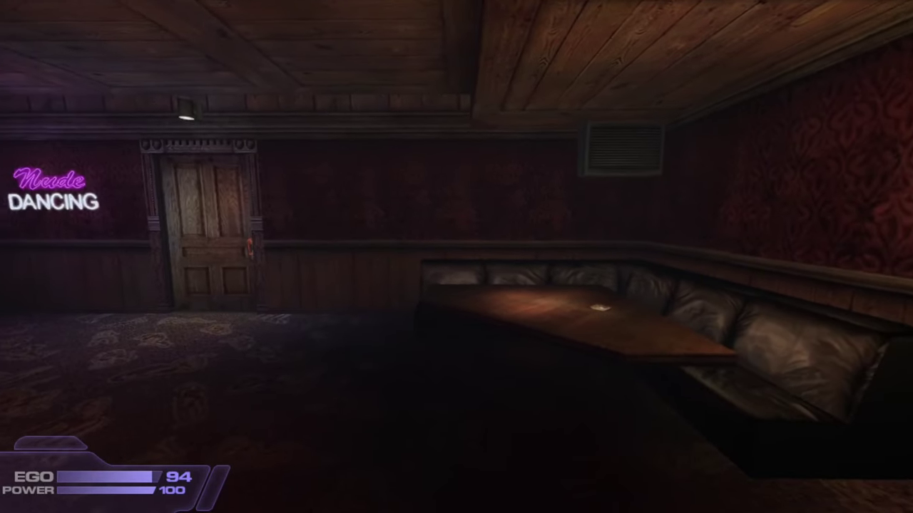
# Step: Walk from the corner booths past the cash register counter and through the wooden doors into the restroom corridor, checking each door face
pyautogui.press('w')
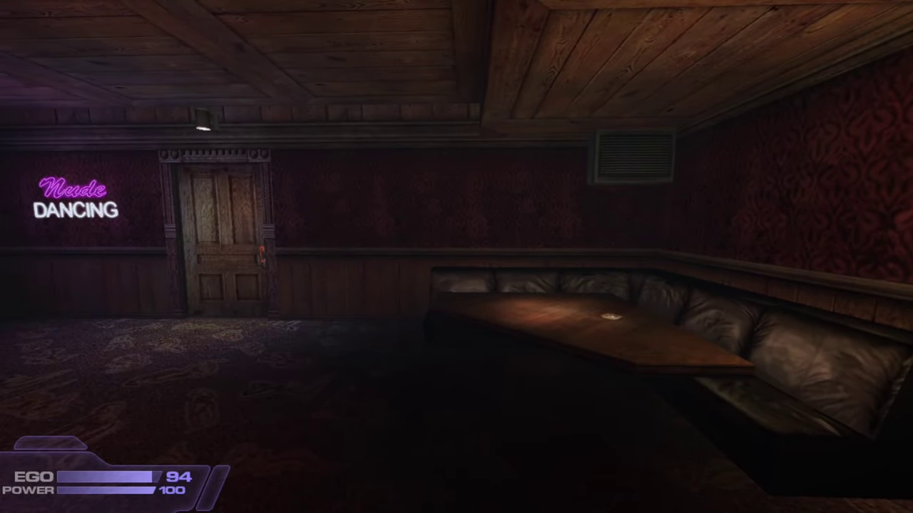
pyautogui.press('w')
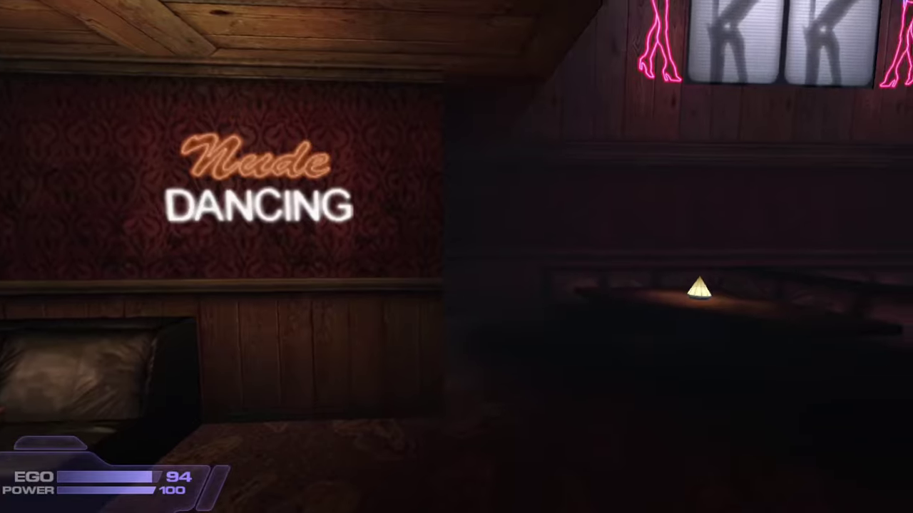
pyautogui.press('e')
pyautogui.press('w')
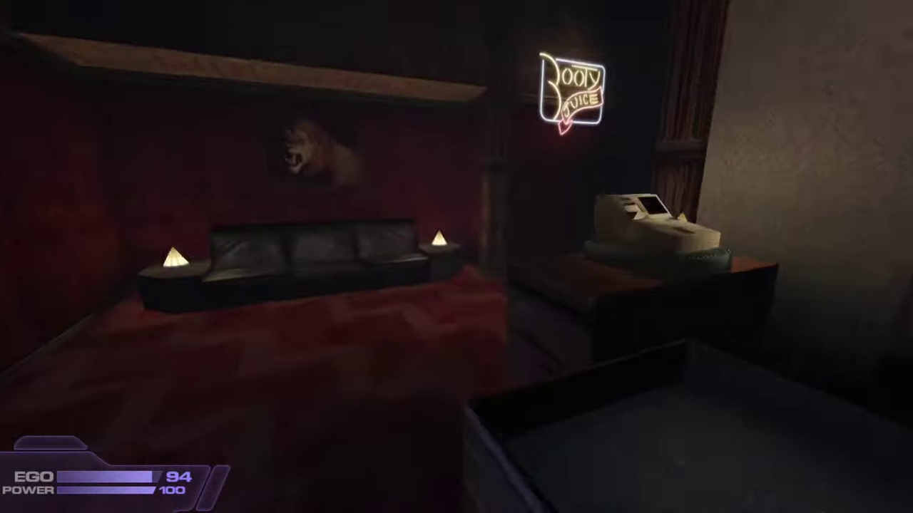
pyautogui.press('w')
pyautogui.press('e')
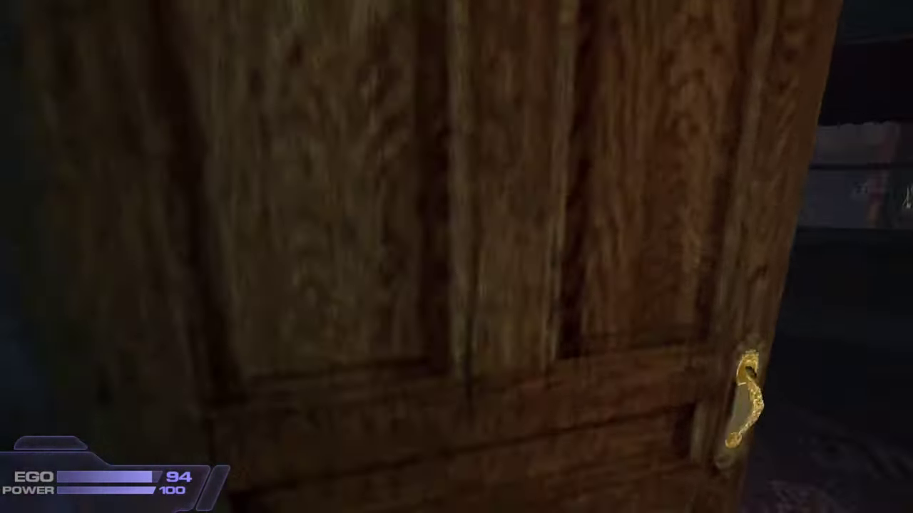
pyautogui.press('e')
pyautogui.press('w')
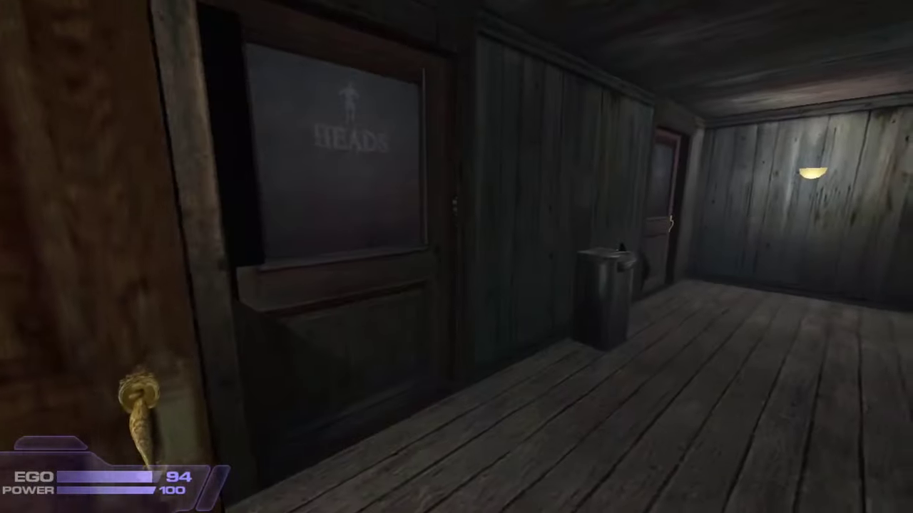
# Step: Enter the Heads restroom, talk to the man beside the urinals, and look over the stall, hand dryer and door
pyautogui.press('w')
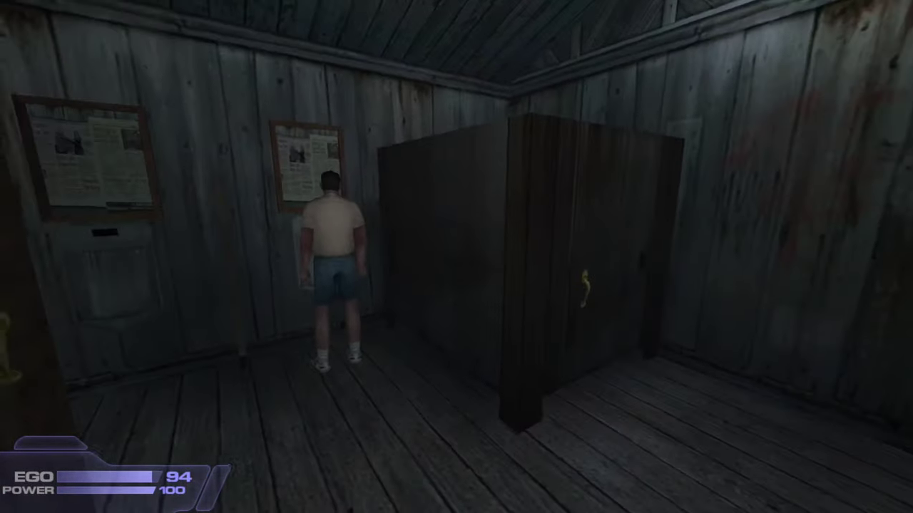
pyautogui.press('w')
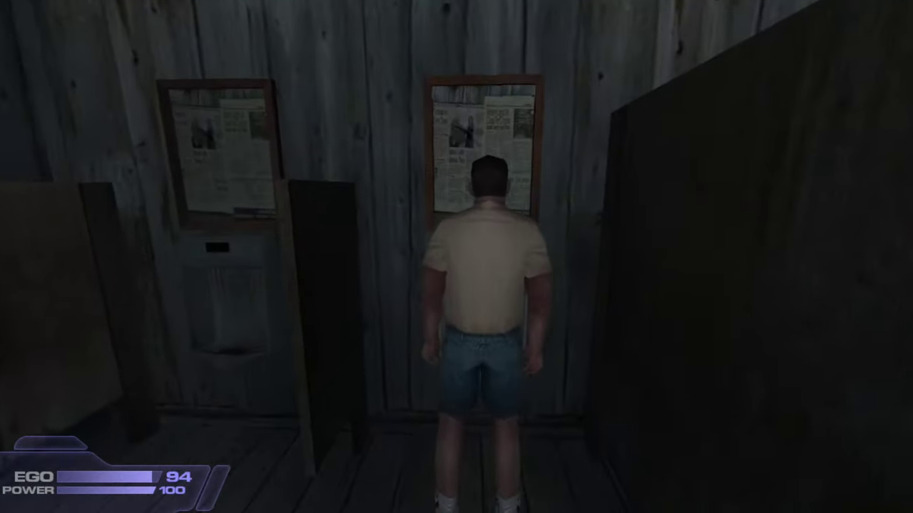
pyautogui.press('w')
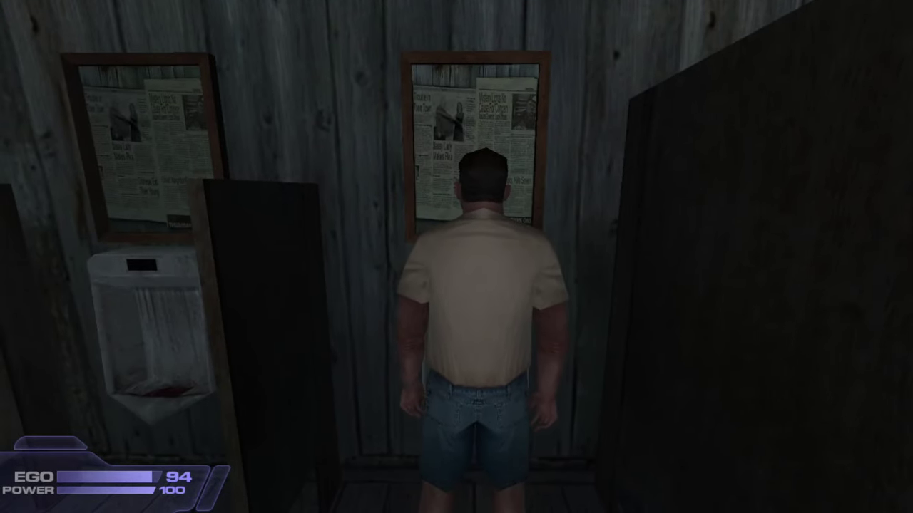
pyautogui.press('e')
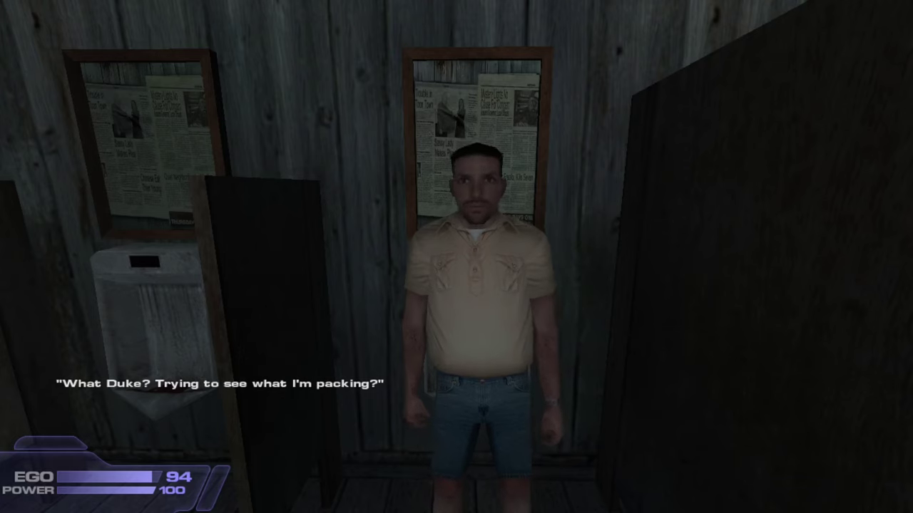
pyautogui.press('s')
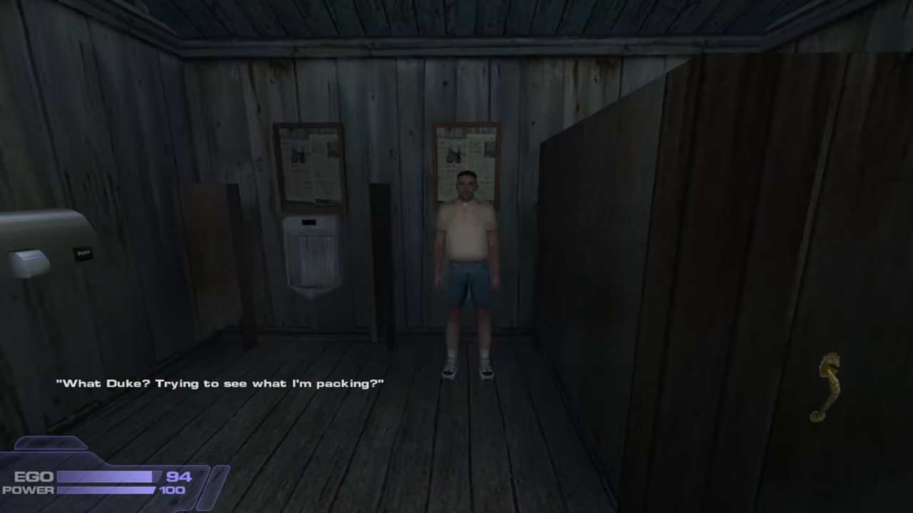
pyautogui.press('a')
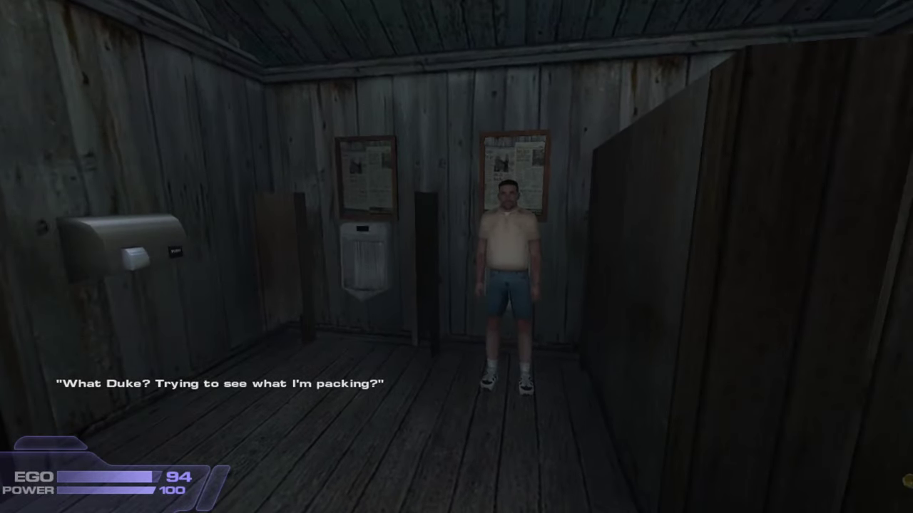
pyautogui.press('w')
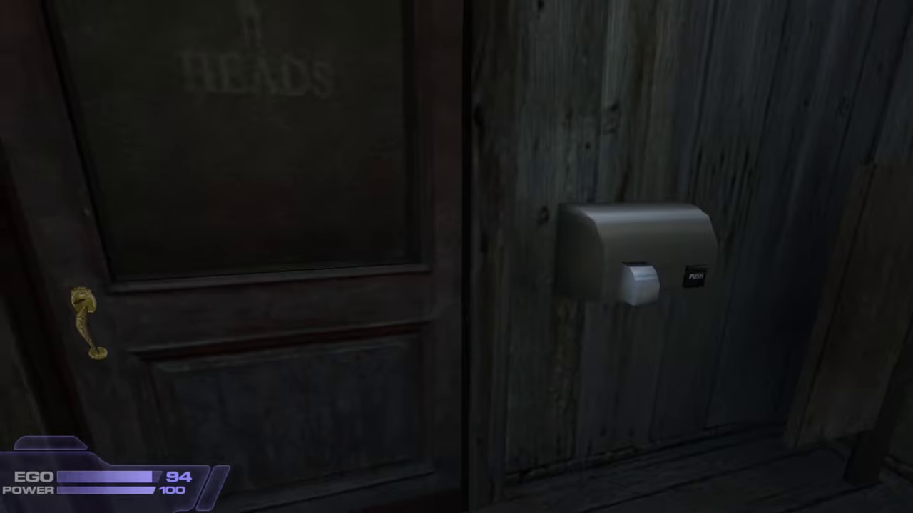
# Step: Test the Heads door from inside, walk down the corridor, and enter the Tails restroom to inspect its entrance and stall doors
pyautogui.press('e')
pyautogui.press('s')
pyautogui.press('w')
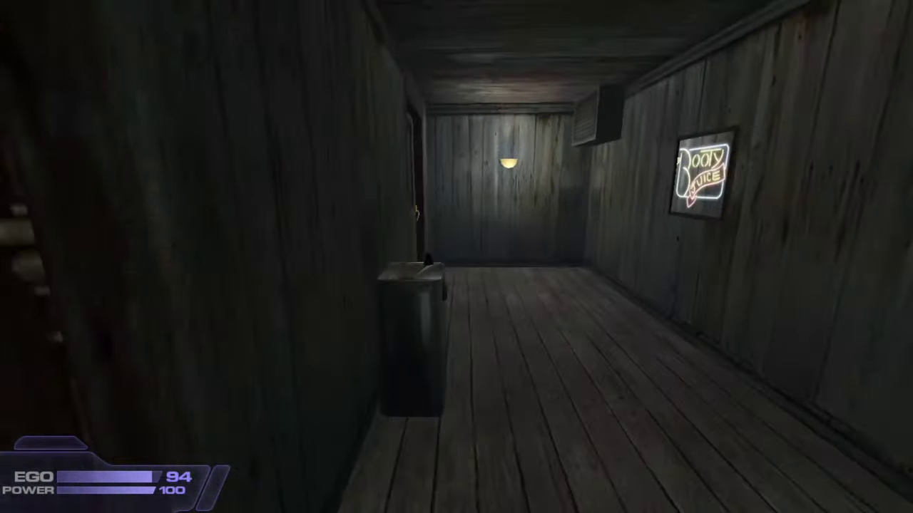
pyautogui.press('w')
pyautogui.press('e')
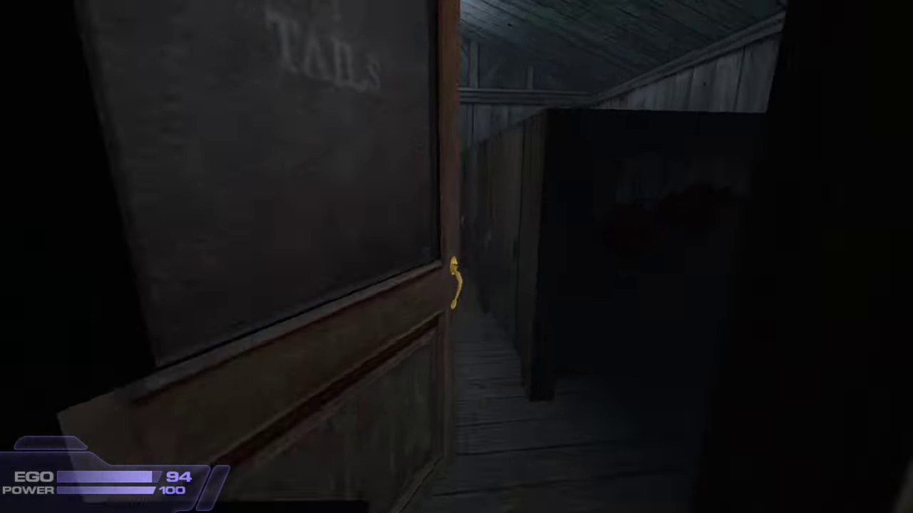
pyautogui.press('w')
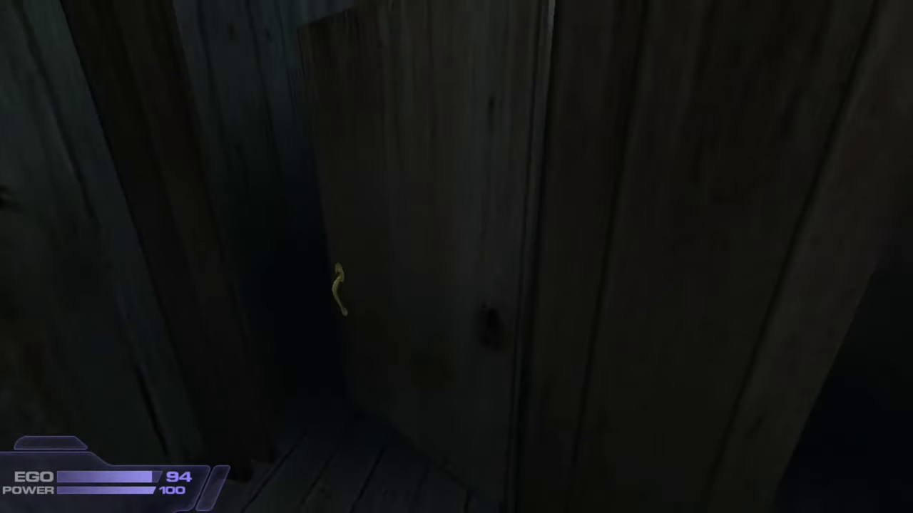
# Step: Use the toilet in the Tails stall, then return to the Heads restroom and check its door again before leaving
pyautogui.press('s')
pyautogui.press('w')
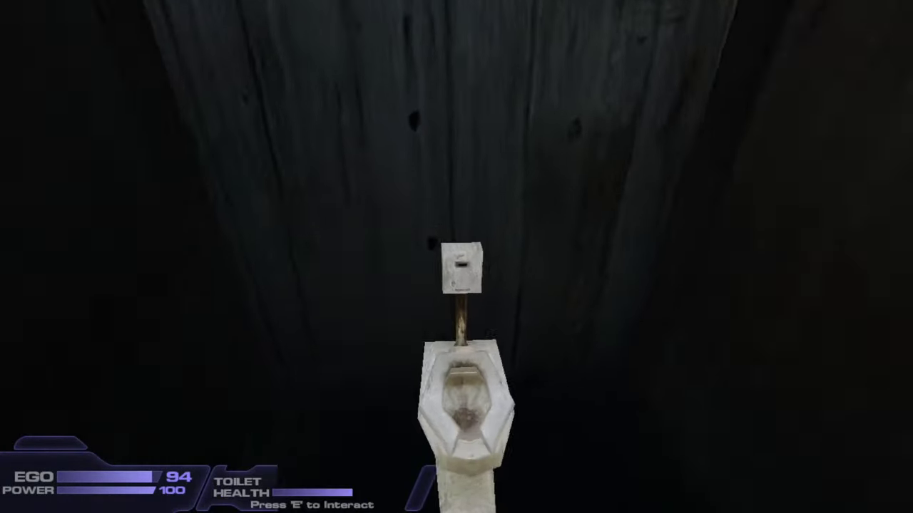
pyautogui.press('e')
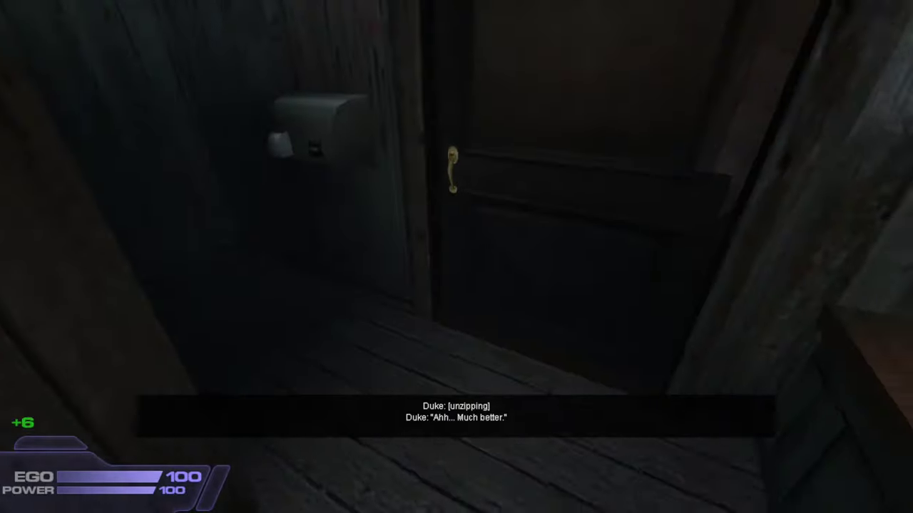
pyautogui.press('s')
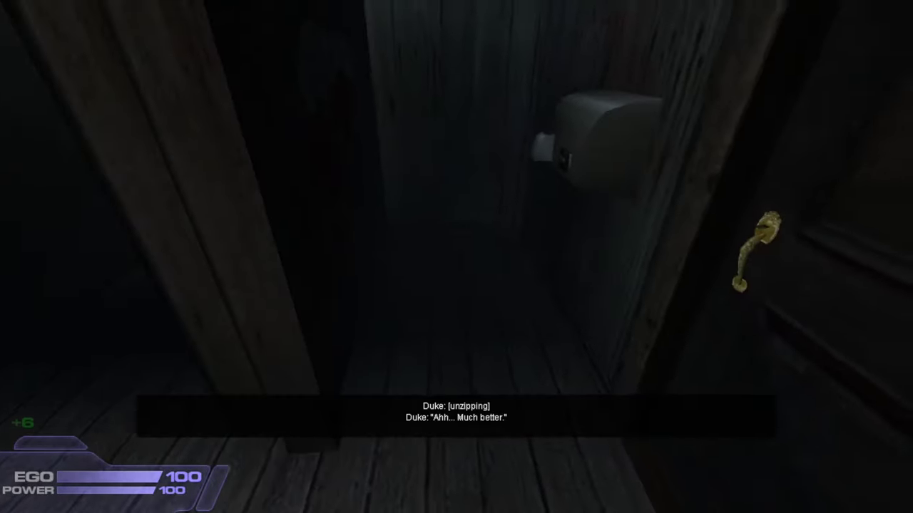
pyautogui.press('w')
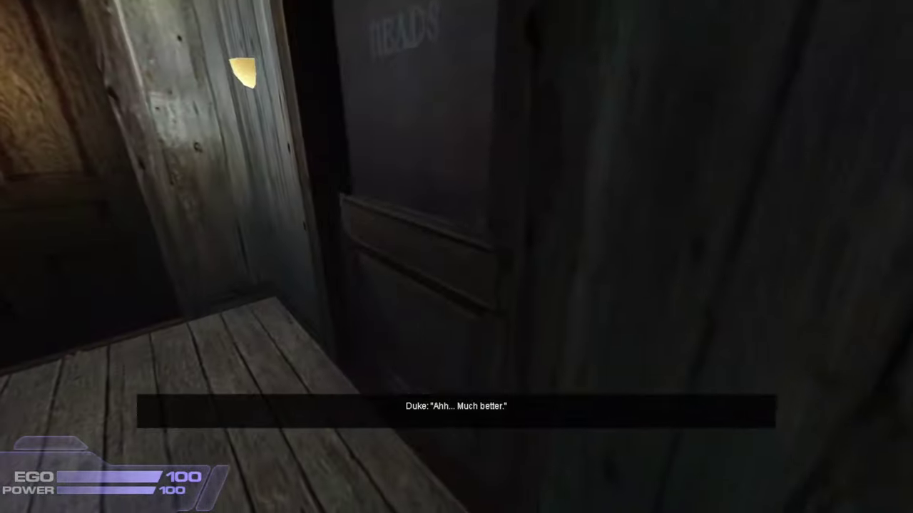
pyautogui.press('w')
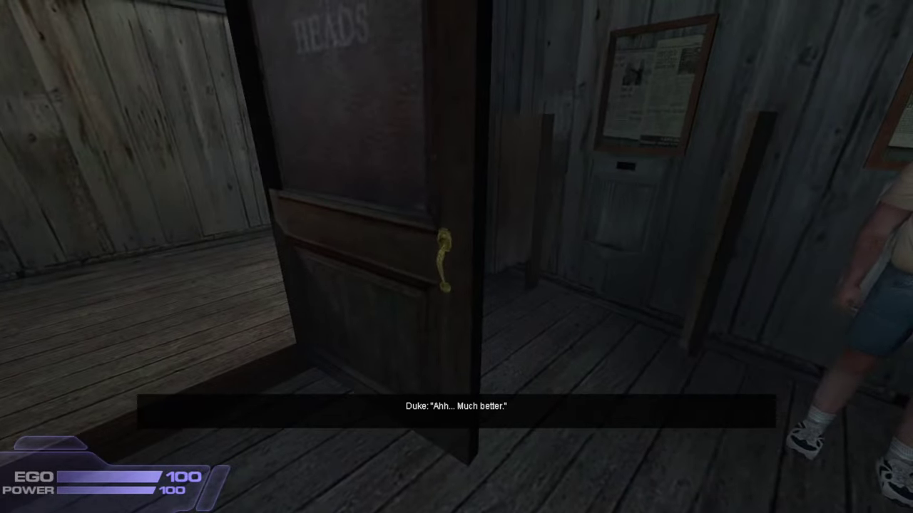
pyautogui.press('w')
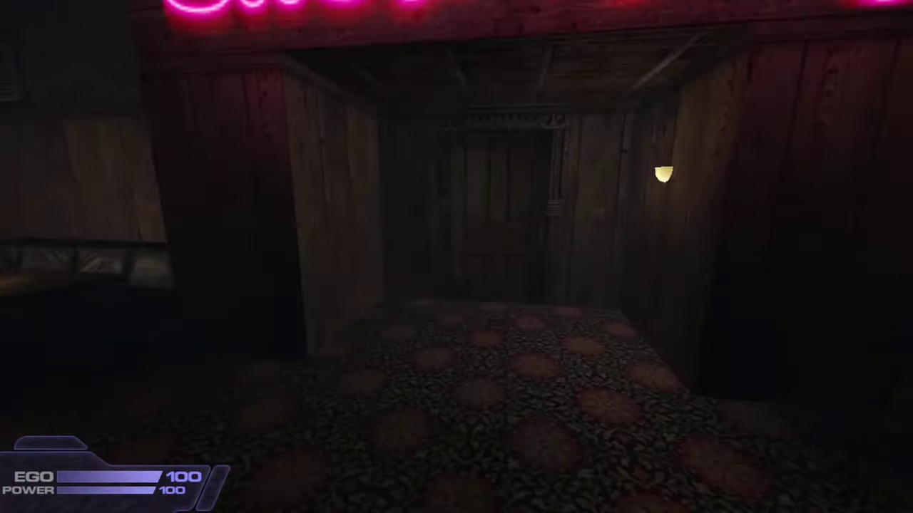
# Step: Turn on ghost mode with the ghost console command and fly across the main stage room to the Lap Dances hallway
pyautogui.write('w')
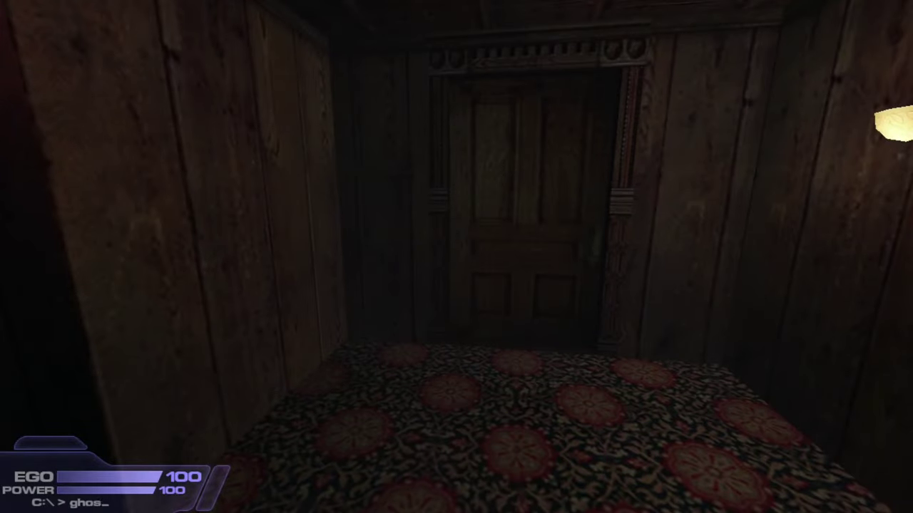
pyautogui.write('t')
pyautogui.press('Return')
pyautogui.press('w')
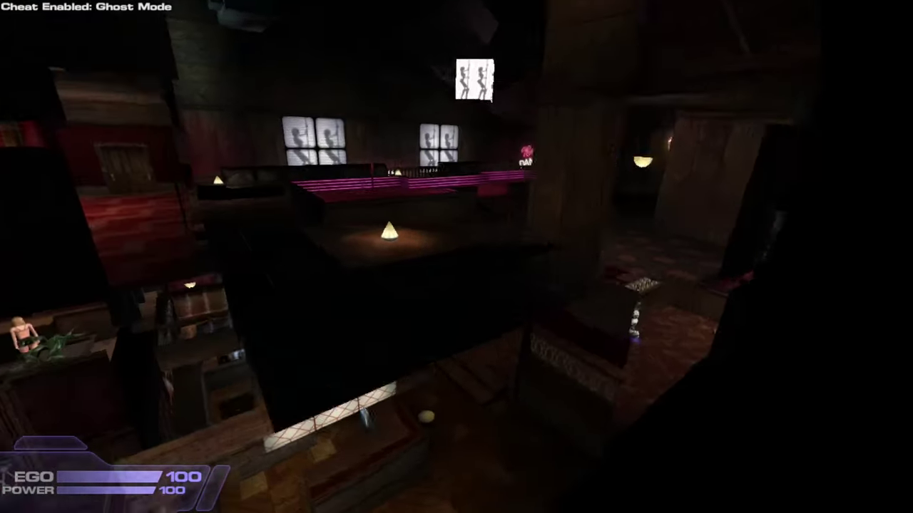
pyautogui.press('w')
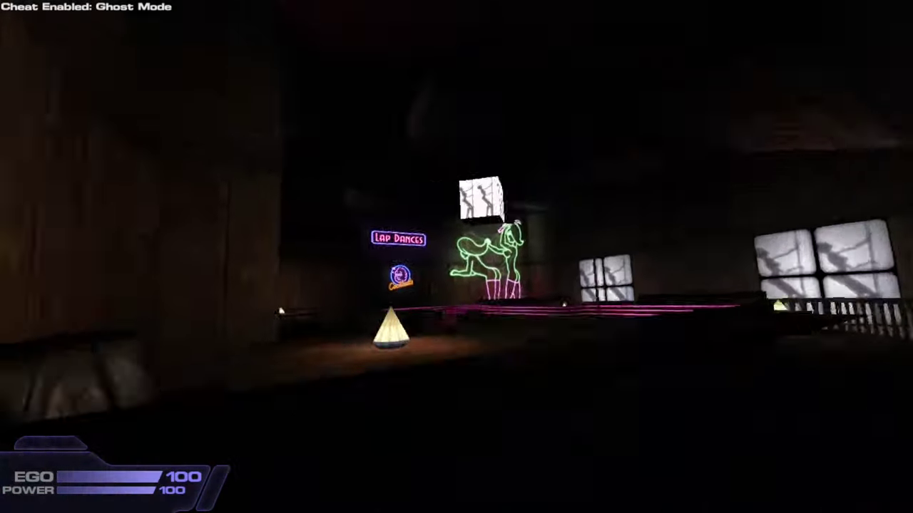
pyautogui.press('w')
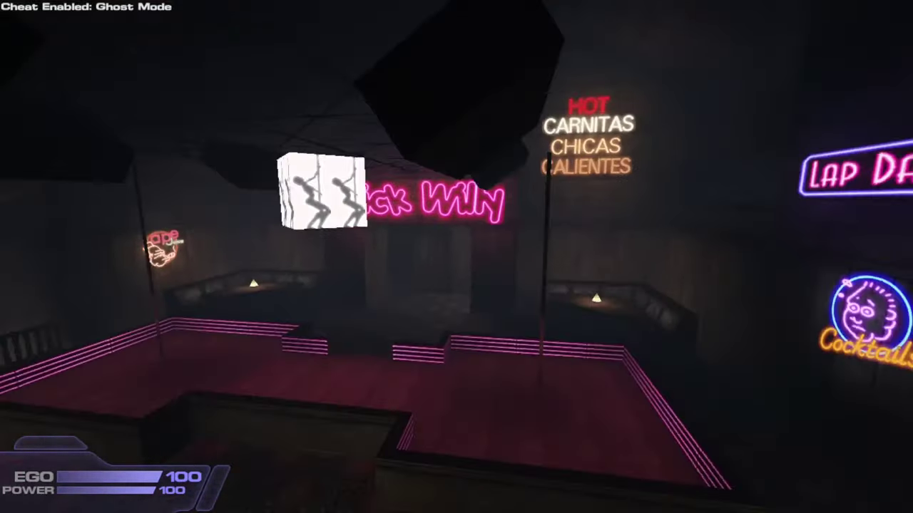
pyautogui.press('w')
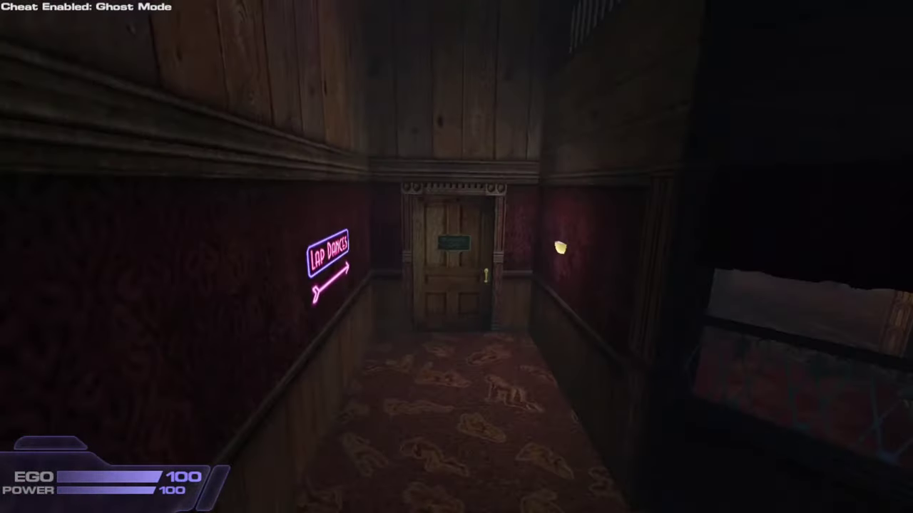
# Step: Quit the playtest, switch to Duke's Enormous Tool, and move the texture browser over the orthographic views
pyautogui.press('Escape')
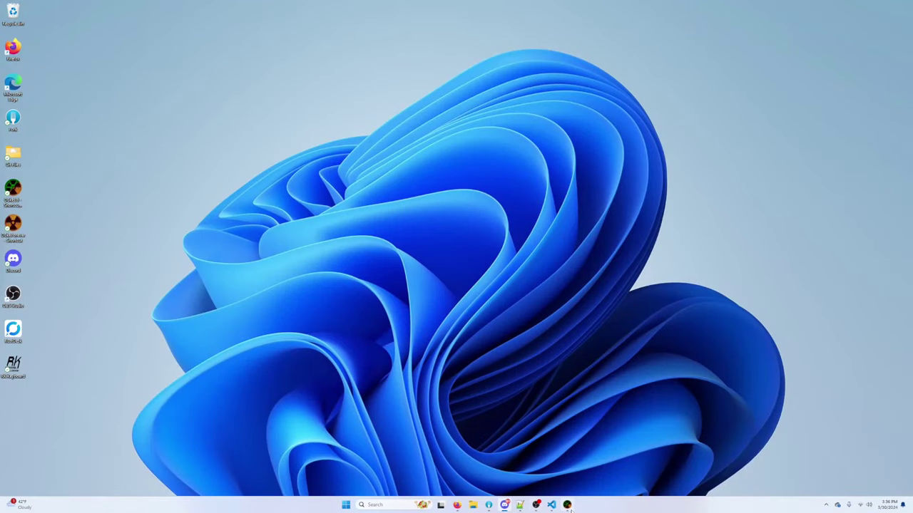
pyautogui.click(567, 505)
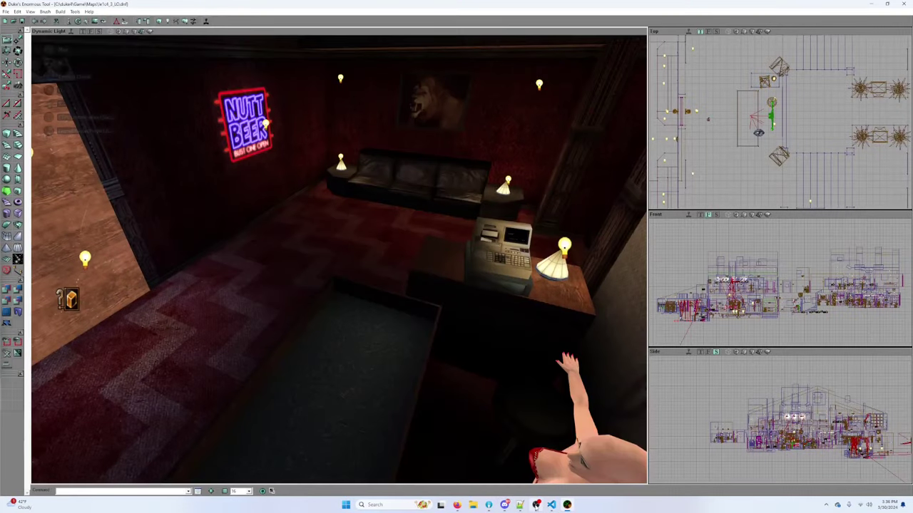
pyautogui.moveTo(520, 505)
pyautogui.moveTo(485, 421); pyautogui.dragTo(456, 389)
pyautogui.moveTo(456, 389); pyautogui.dragTo(434, 370, button='right')
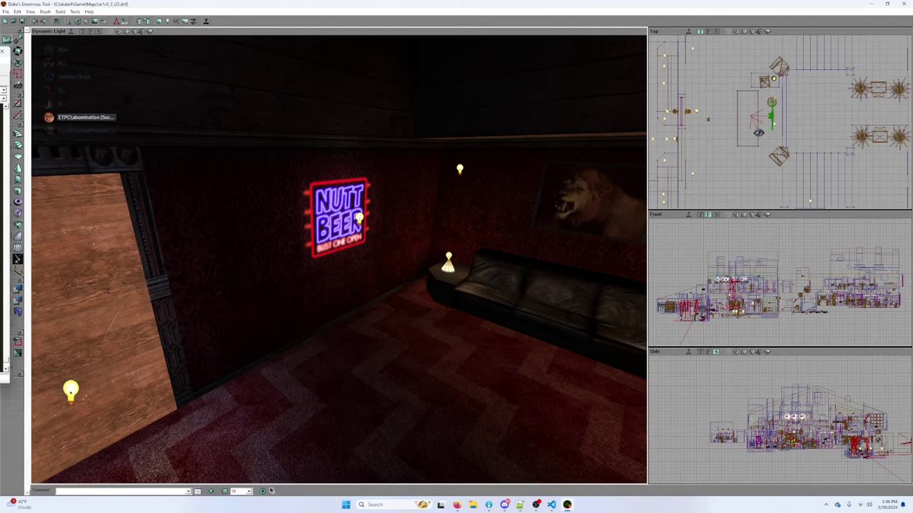
pyautogui.moveTo(0, 52); pyautogui.dragTo(742, 60)
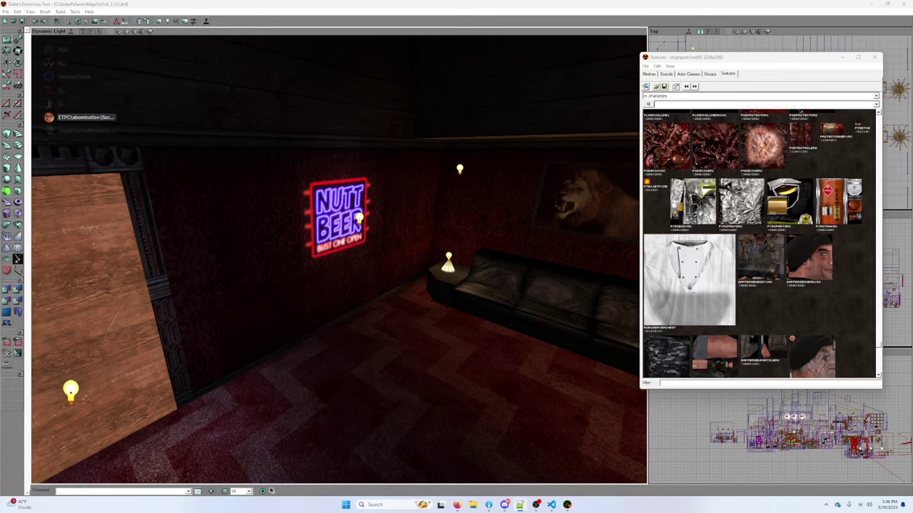
# Step: Go to the locker room and examine the Events properties of the TriggerAssignPawn near the floor beside the lockers
pyautogui.moveTo(264, 216); pyautogui.dragTo(294, 224, button='right')
pyautogui.moveTo(294, 224); pyautogui.dragTo(342, 261)
pyautogui.moveTo(265, 279)
pyautogui.mouseDown()
pyautogui.moveTo(235, 242)
pyautogui.moveTo(321, 285)
pyautogui.moveTo(274, 277)
pyautogui.mouseUp()
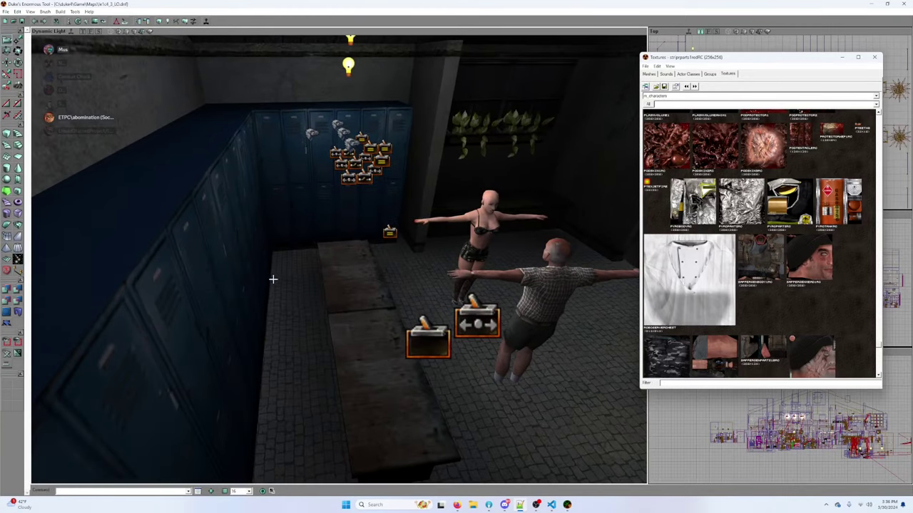
pyautogui.doubleClick(386, 235)
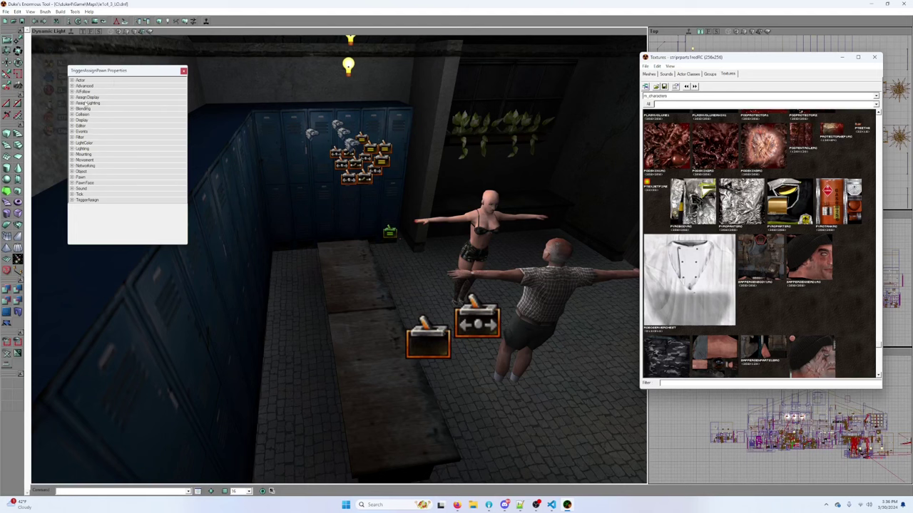
pyautogui.click(72, 132)
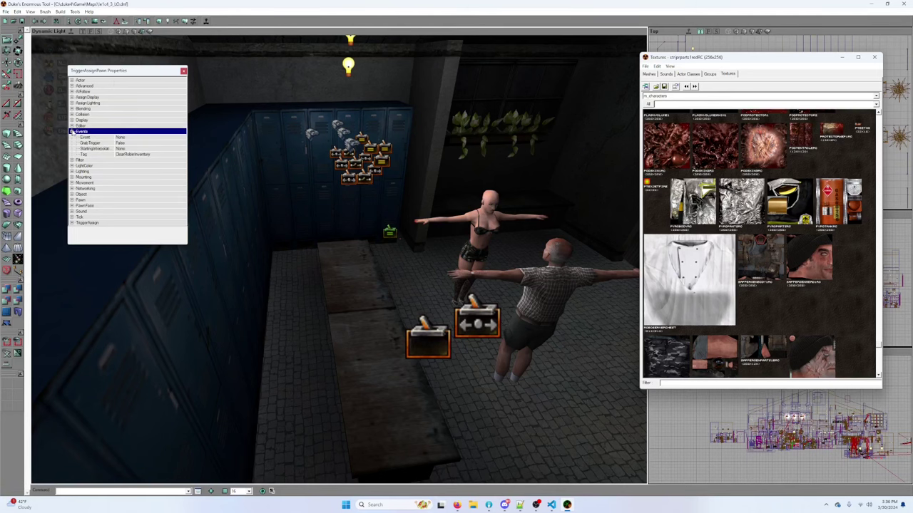
# Step: Compare the Event and Tag values of the TriggerAssign actors clustered in front of the lockers
pyautogui.moveTo(306, 196); pyautogui.dragTo(392, 269)
pyautogui.click(388, 217)
pyautogui.click(415, 298)
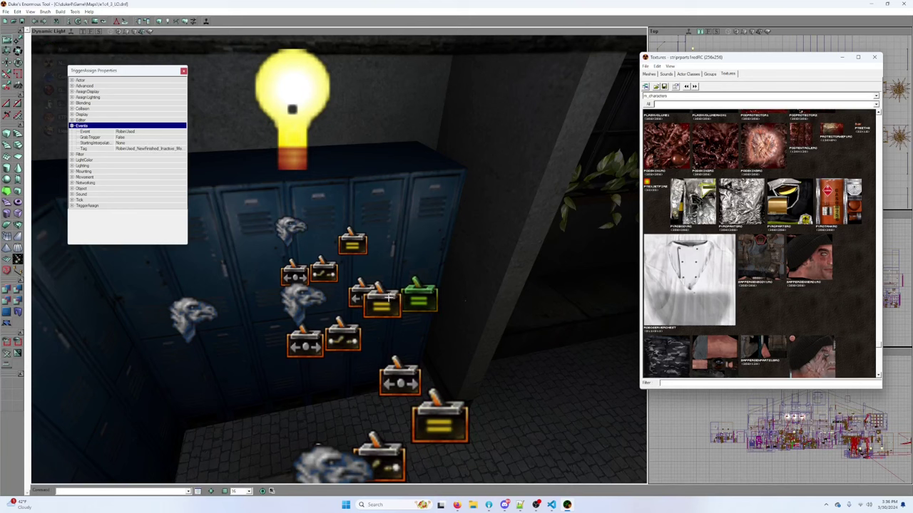
pyautogui.click(388, 298)
pyautogui.click(360, 241)
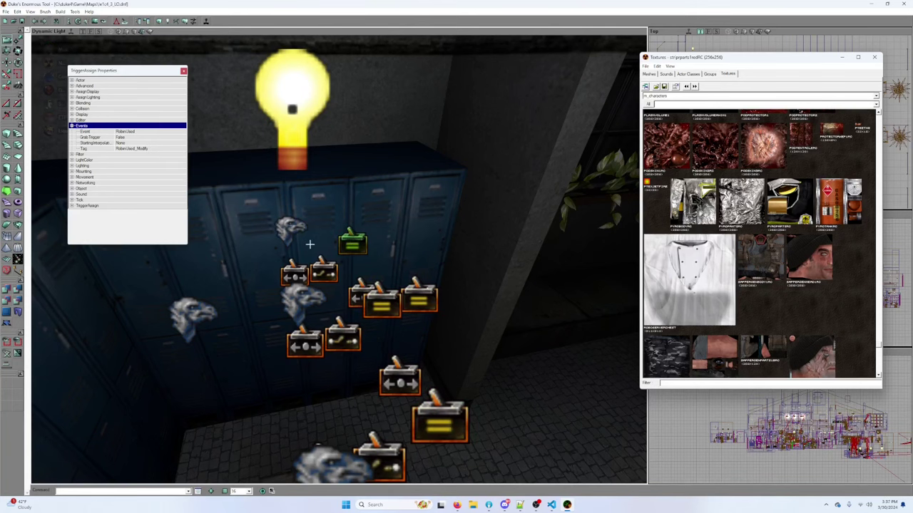
# Step: Examine the Events, NPCActivityEvent and AEGiveItem properties of the NPCActivityEvent actors in front of the lockers
pyautogui.click(285, 229)
pyautogui.scroll(-5, 289, 221)
pyautogui.click(313, 205)
pyautogui.click(260, 207)
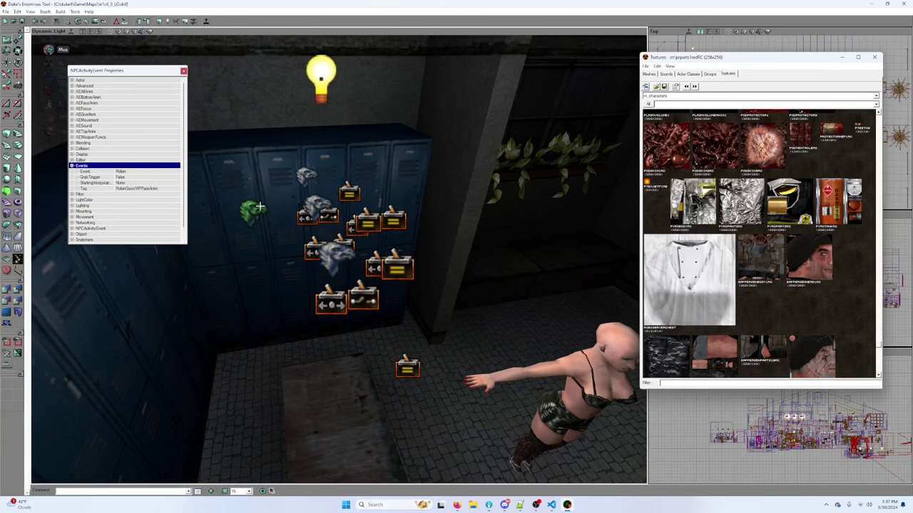
pyautogui.doubleClick(99, 227)
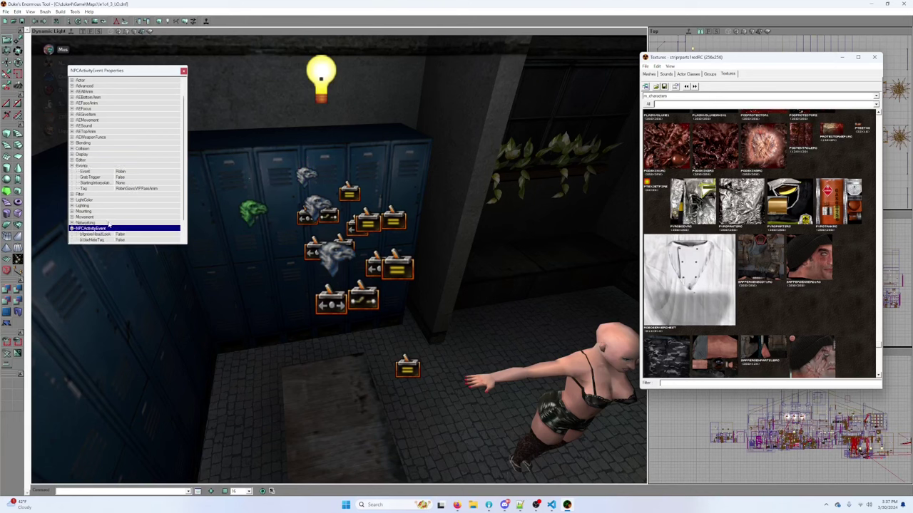
pyautogui.scroll(-2, 108, 224)
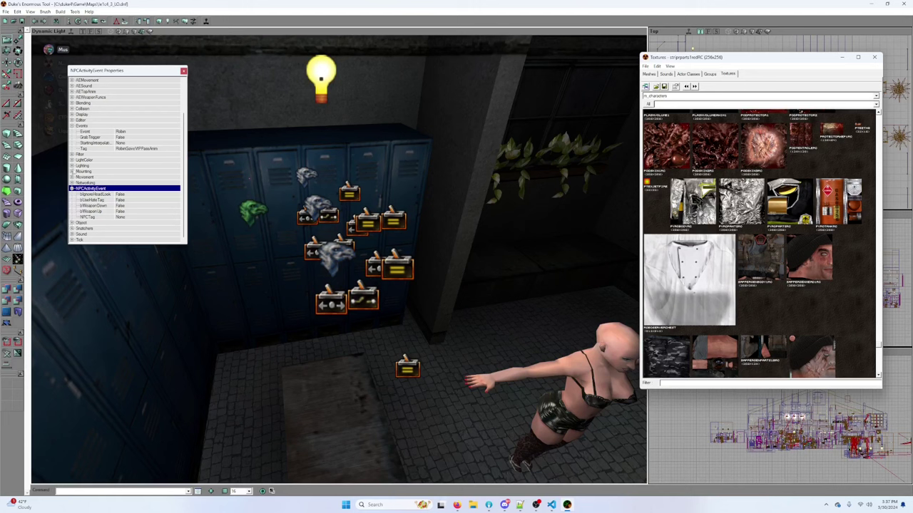
pyautogui.scroll(1, 74, 142)
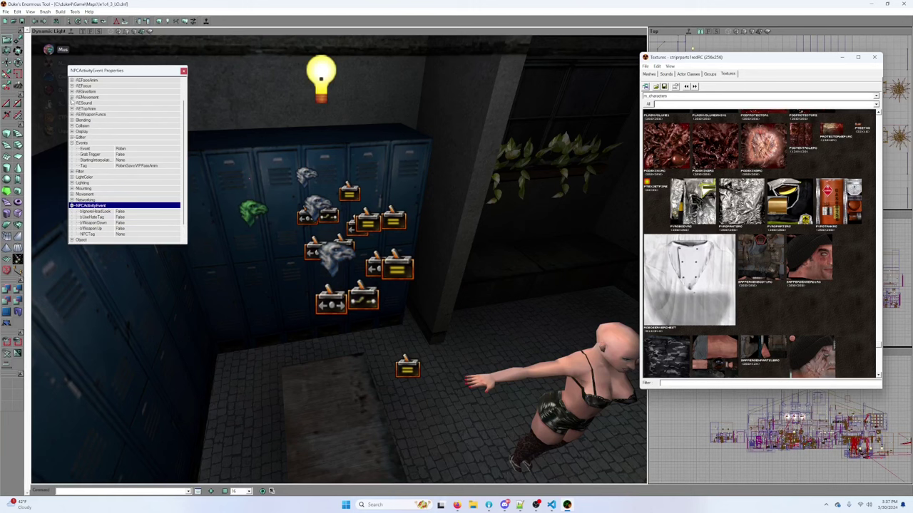
pyautogui.click(72, 92)
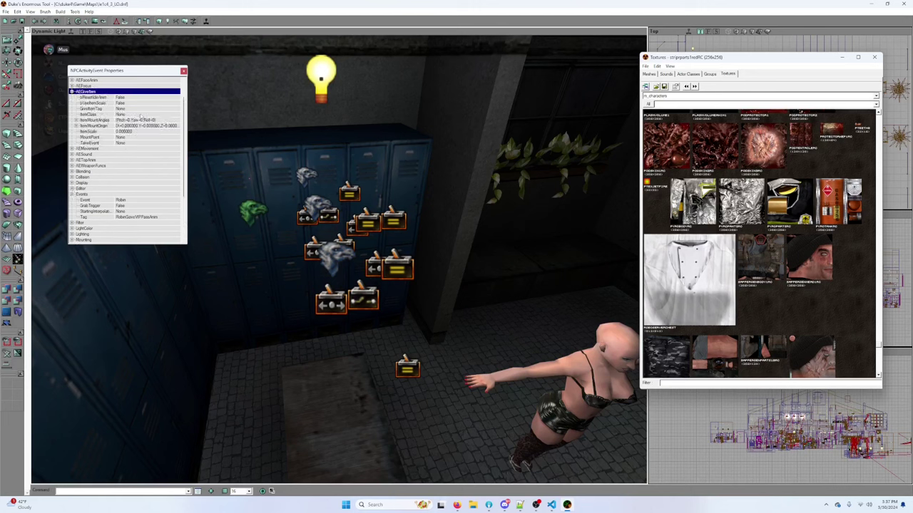
pyautogui.click(309, 203)
pyautogui.click(306, 175)
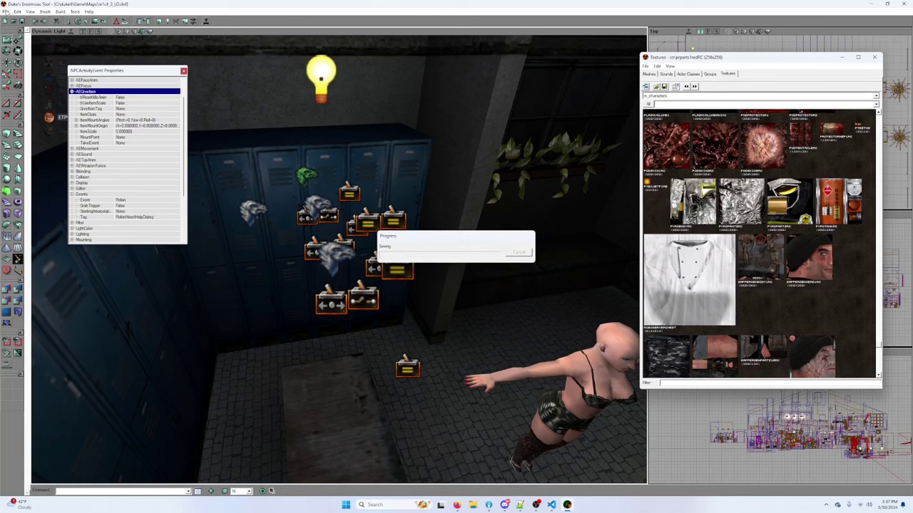
# Step: Open the e1c1_3.dnf map from the Maps folder
pyautogui.click(17, 12)
pyautogui.moveTo(7, 12)
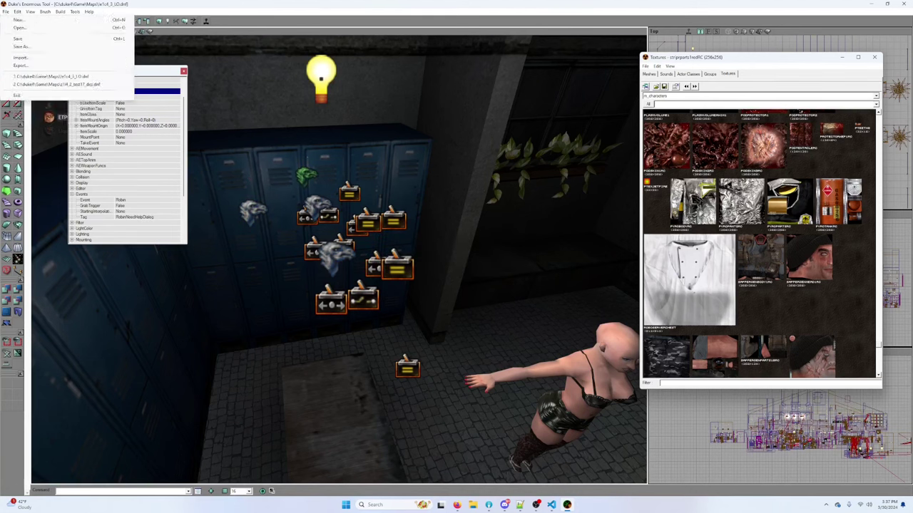
pyautogui.click(19, 29)
pyautogui.click(499, 274)
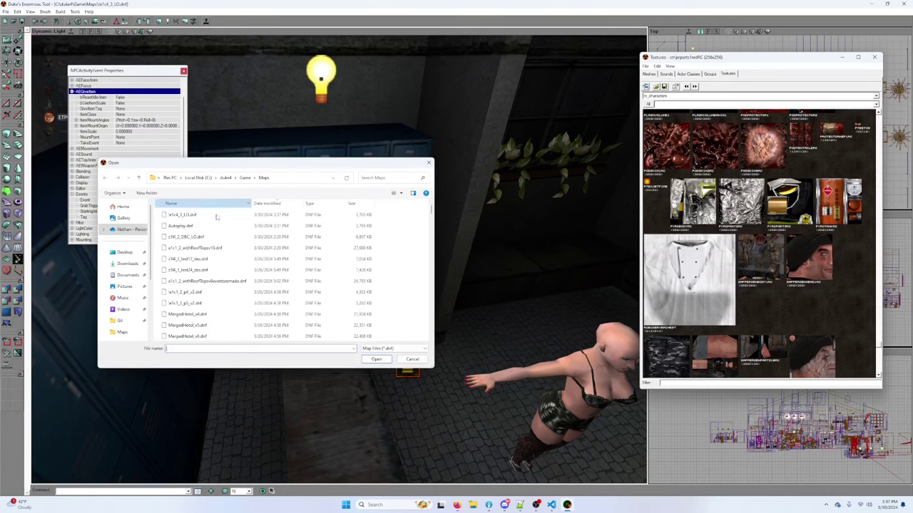
pyautogui.click(203, 203)
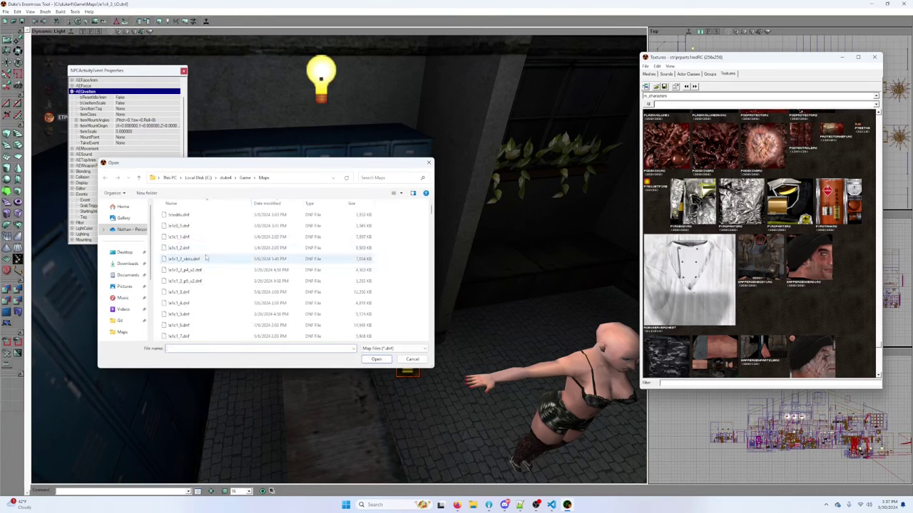
pyautogui.doubleClick(208, 293)
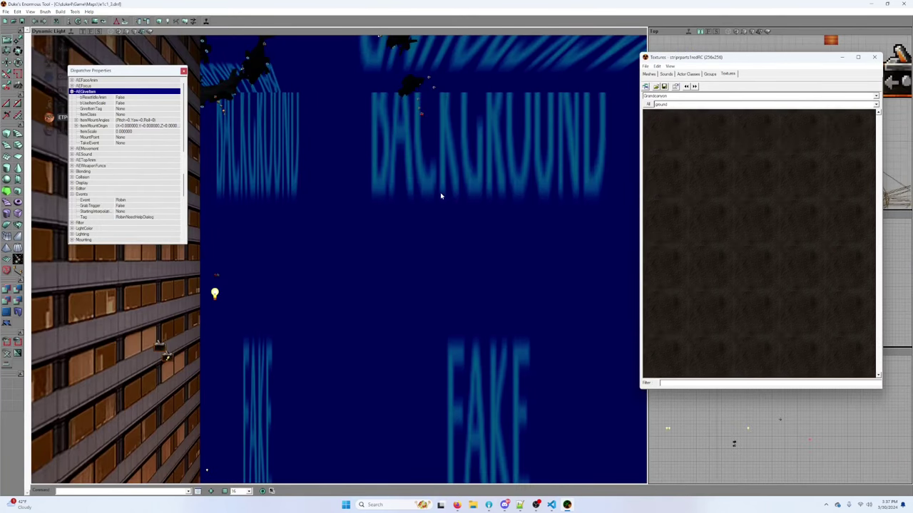
# Step: Find the TalkToEugene2 NPCActivityEvent beside the maid in the marble bathroom and examine its AEGiveItem properties
pyautogui.click(303, 192)
pyautogui.moveTo(303, 192); pyautogui.dragTo(178, 139, button='right')
pyautogui.moveTo(338, 260); pyautogui.dragTo(228, 150, button='right')
pyautogui.moveTo(338, 259); pyautogui.dragTo(320, 314)
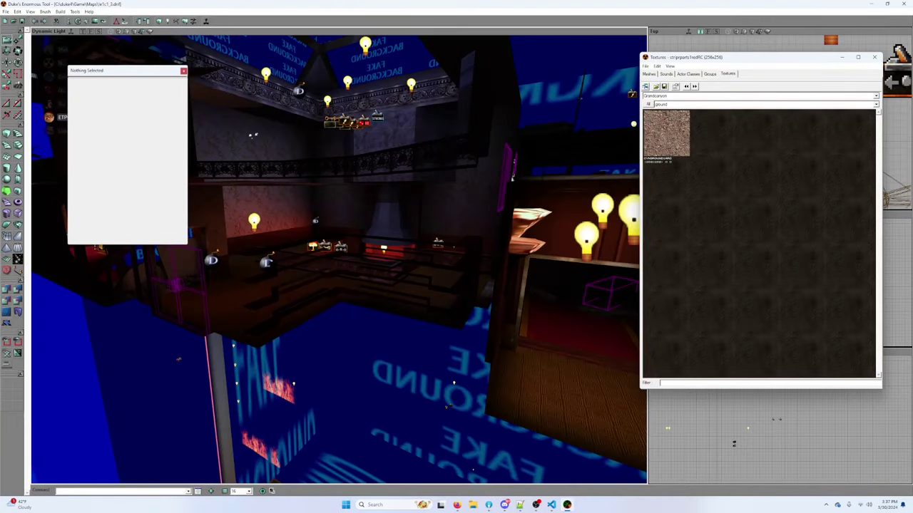
pyautogui.moveTo(398, 192); pyautogui.dragTo(398, 193)
pyautogui.moveTo(339, 260); pyautogui.dragTo(370, 121)
pyautogui.moveTo(399, 193); pyautogui.dragTo(398, 193)
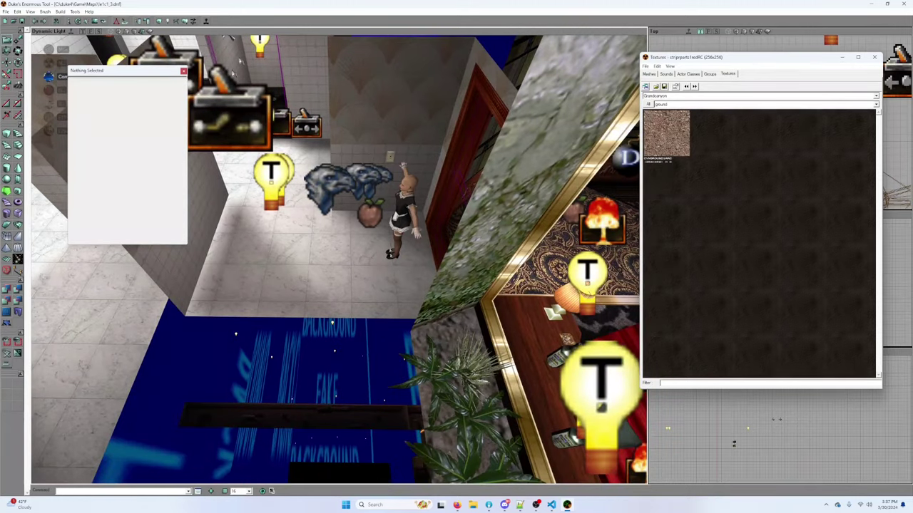
pyautogui.click(351, 255)
pyautogui.moveTo(352, 254); pyautogui.dragTo(351, 254)
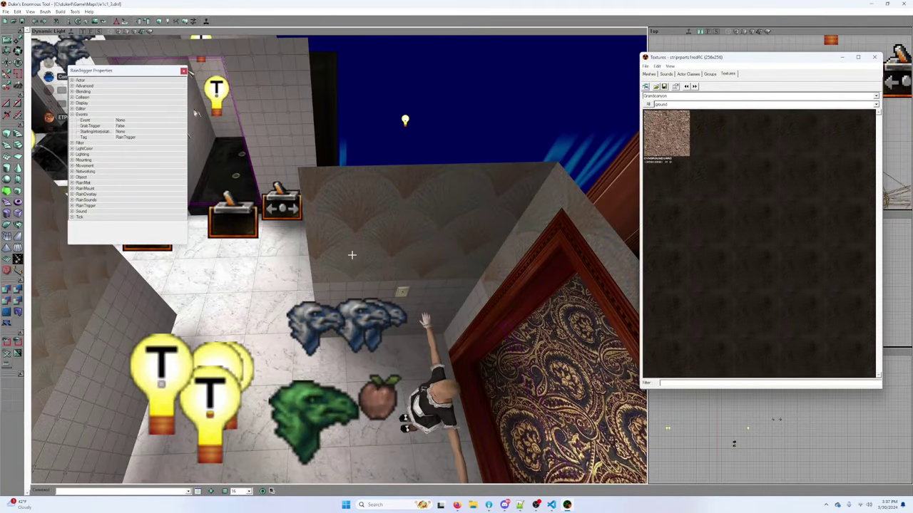
pyautogui.click(315, 323)
pyautogui.click(370, 319)
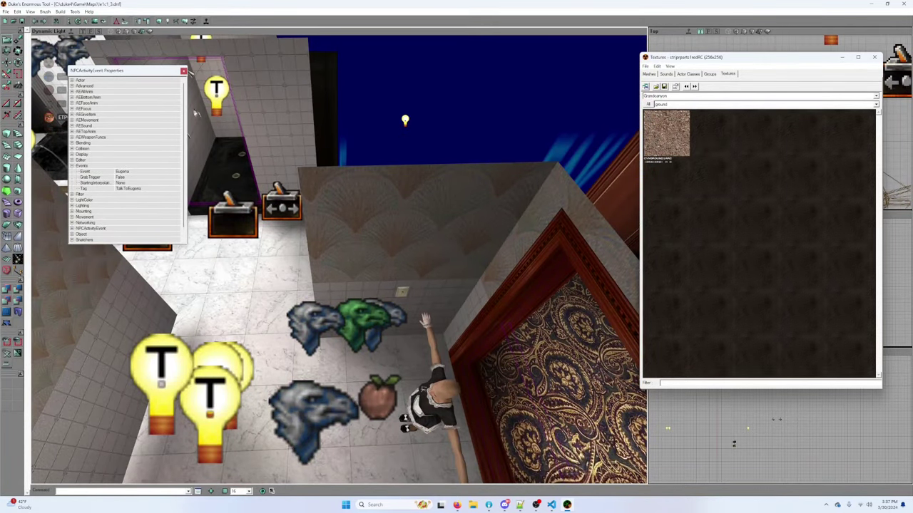
pyautogui.click(403, 308)
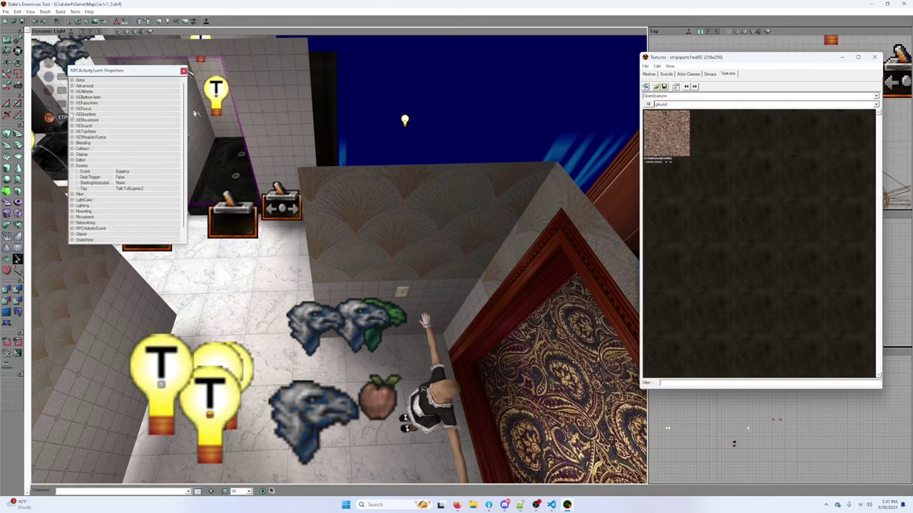
pyautogui.click(72, 114)
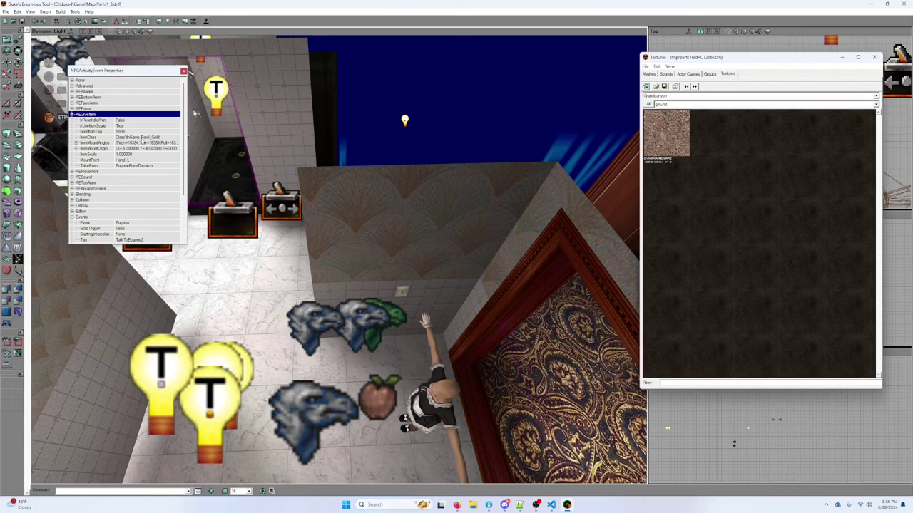
pyautogui.moveTo(124, 75); pyautogui.dragTo(101, 45)
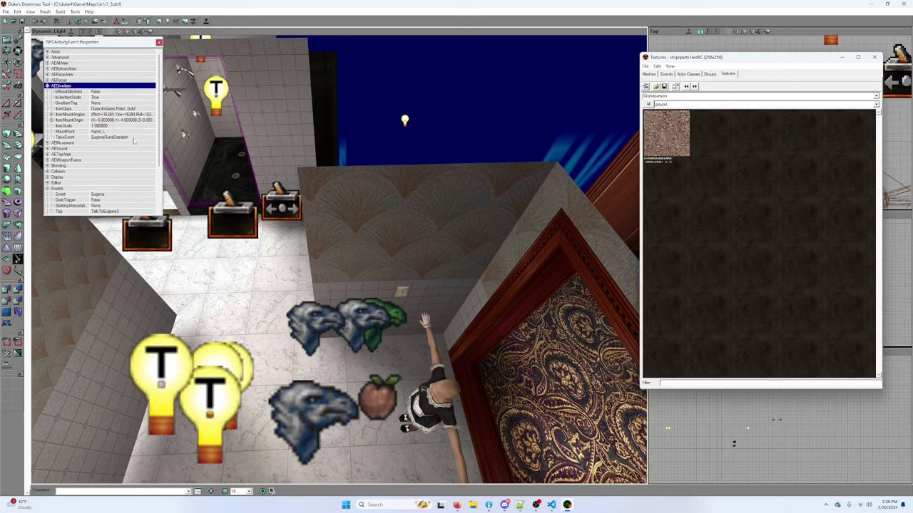
# Step: Reopen the e1c4_3_LO.dnf map and return to the event actors in front of the lockers
pyautogui.click(5, 12)
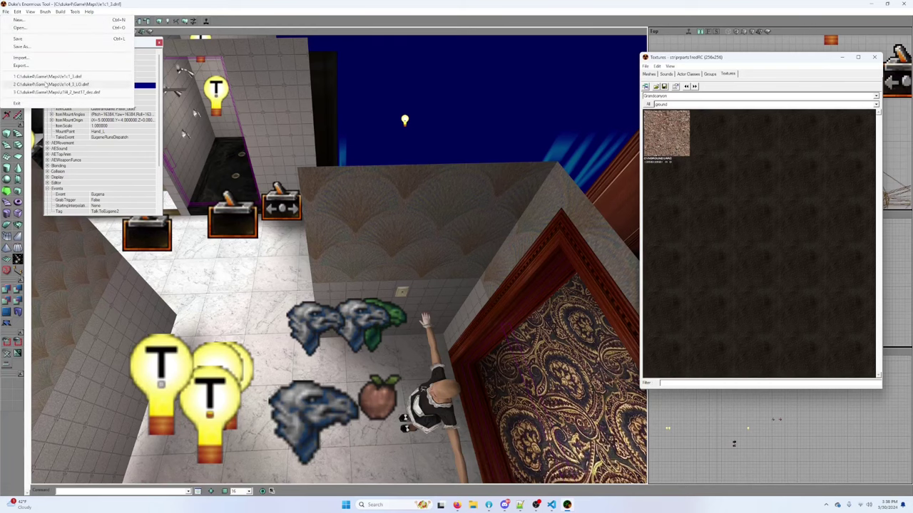
pyautogui.click(44, 84)
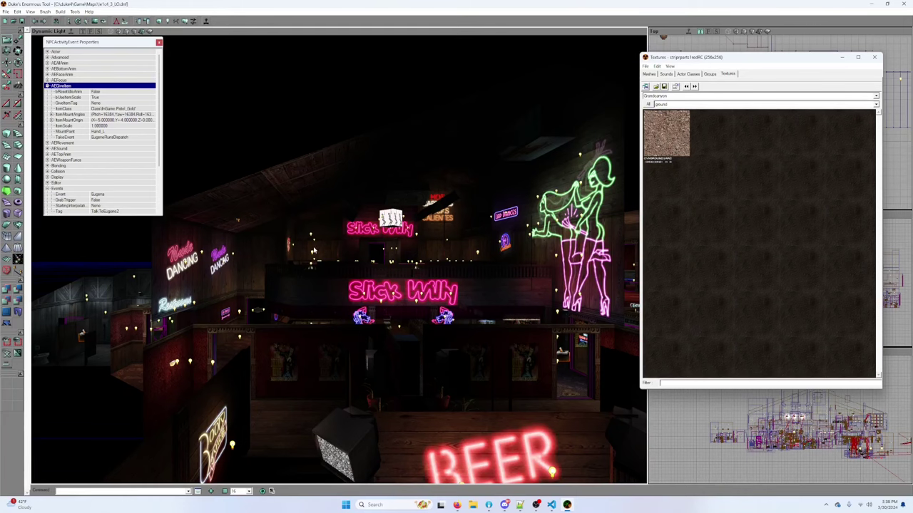
pyautogui.moveTo(326, 220); pyautogui.dragTo(326, 187)
pyautogui.moveTo(325, 187); pyautogui.dragTo(326, 236, button='right')
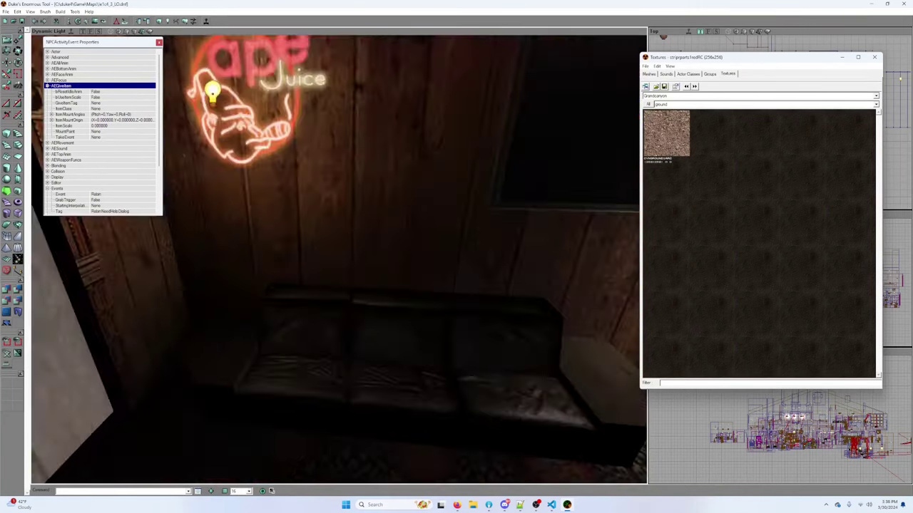
pyautogui.moveTo(338, 259); pyautogui.dragTo(313, 242)
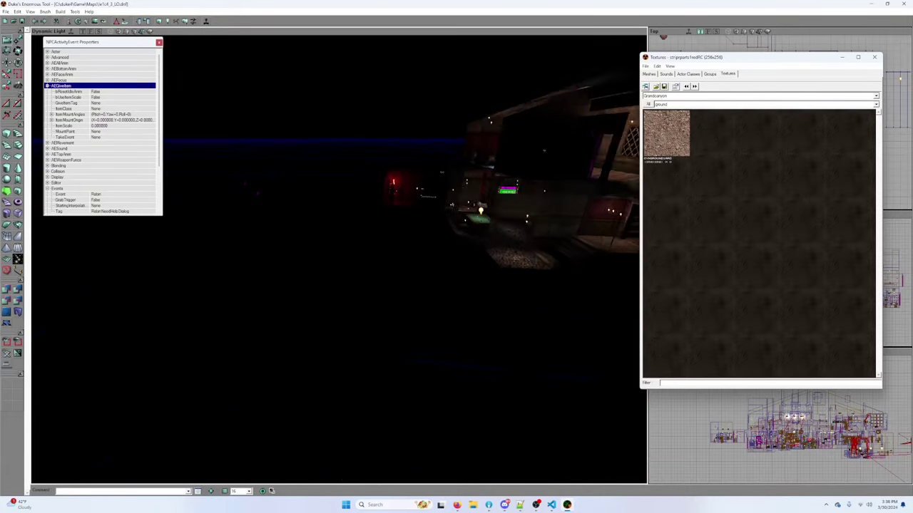
pyautogui.moveTo(454, 160); pyautogui.dragTo(456, 57)
pyautogui.moveTo(456, 271); pyautogui.dragTo(312, 237)
pyautogui.moveTo(312, 237); pyautogui.dragTo(293, 268, button='right')
pyautogui.moveTo(345, 206); pyautogui.dragTo(345, 256, button='right')
pyautogui.moveTo(345, 256); pyautogui.dragTo(345, 206)
# Step: On the VIP pass animation's NPCActivityEvent by the lockers, set the AEGiveItem MountPoint to Hand_Left and bUseItemScale to True
pyautogui.click(421, 263)
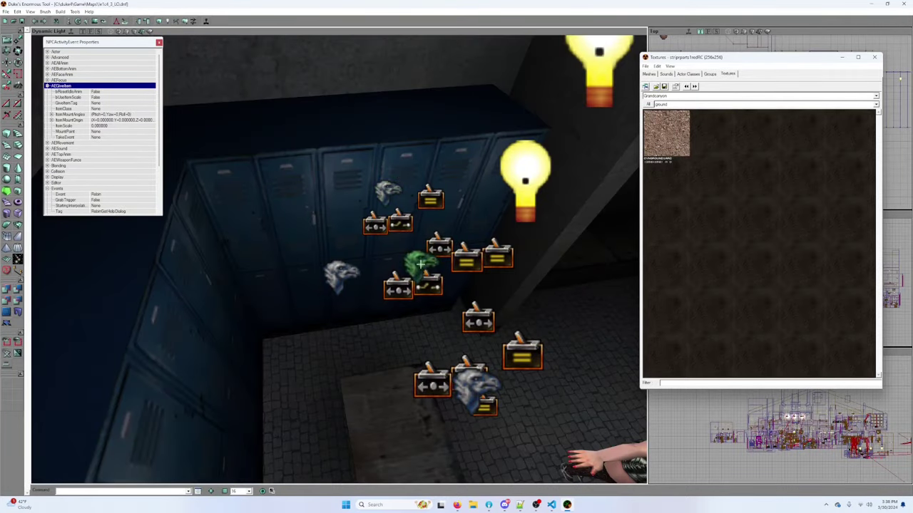
pyautogui.click(460, 389)
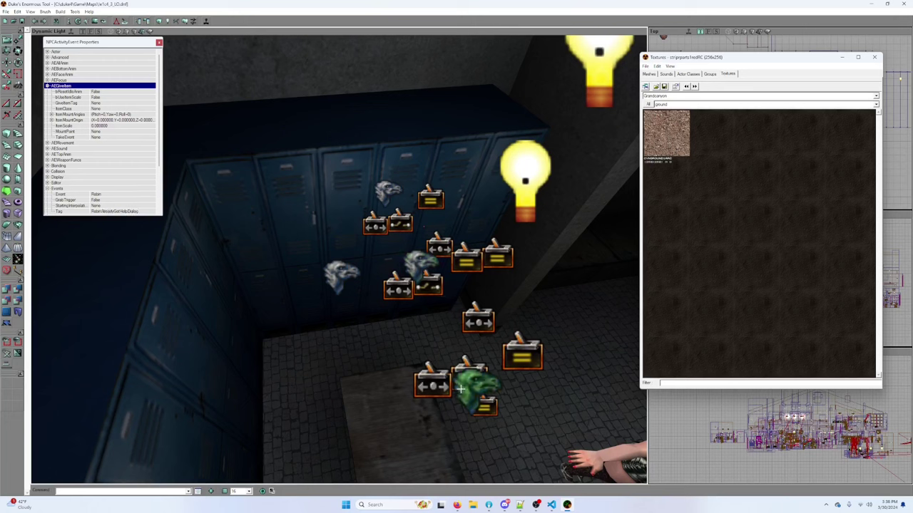
pyautogui.click(411, 258)
pyautogui.click(353, 277)
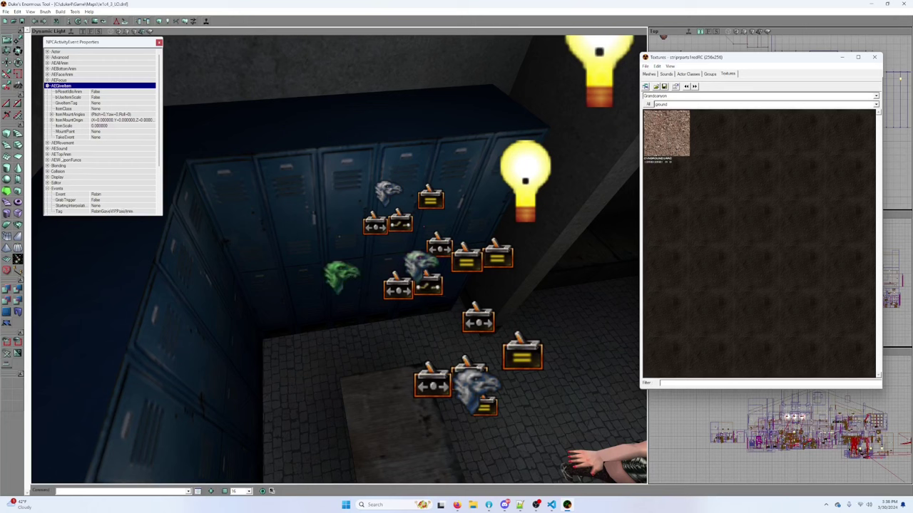
pyautogui.scroll(-2, 150, 122)
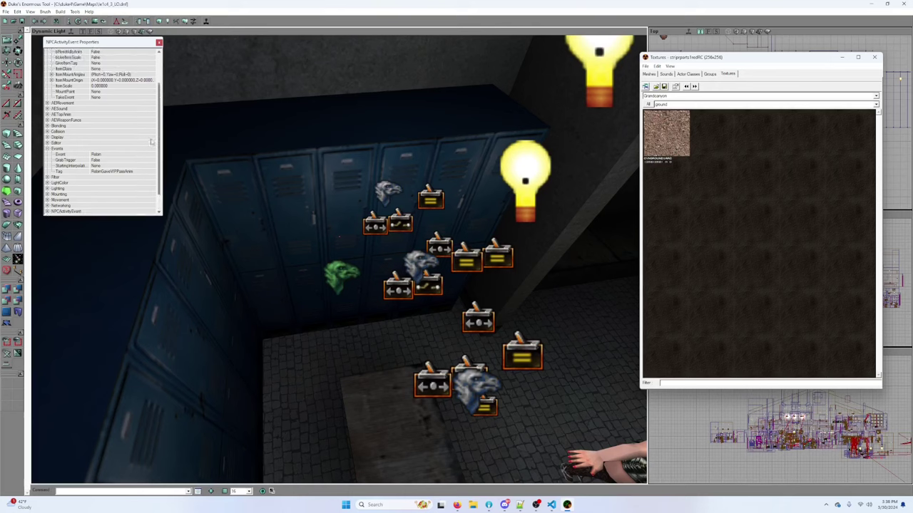
pyautogui.click(122, 122)
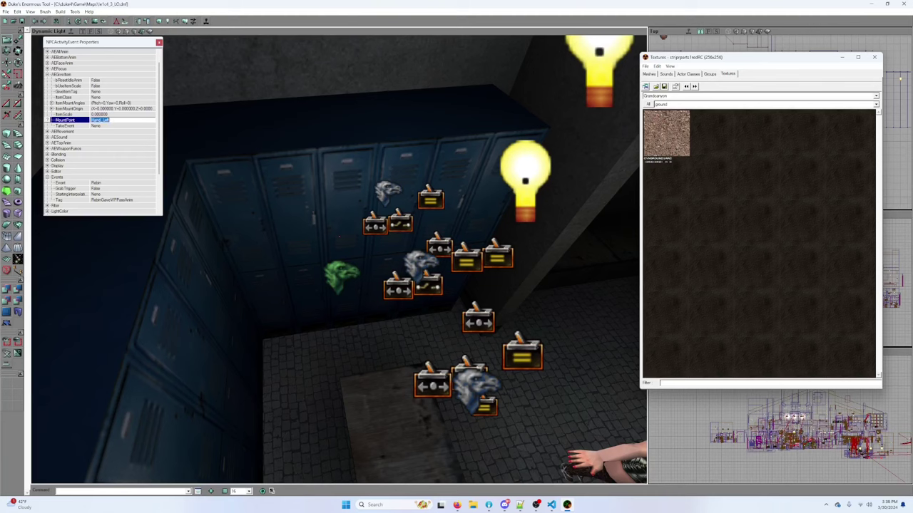
pyautogui.press('Up')
pyautogui.press('Up')
pyautogui.press('Up')
pyautogui.press('Up')
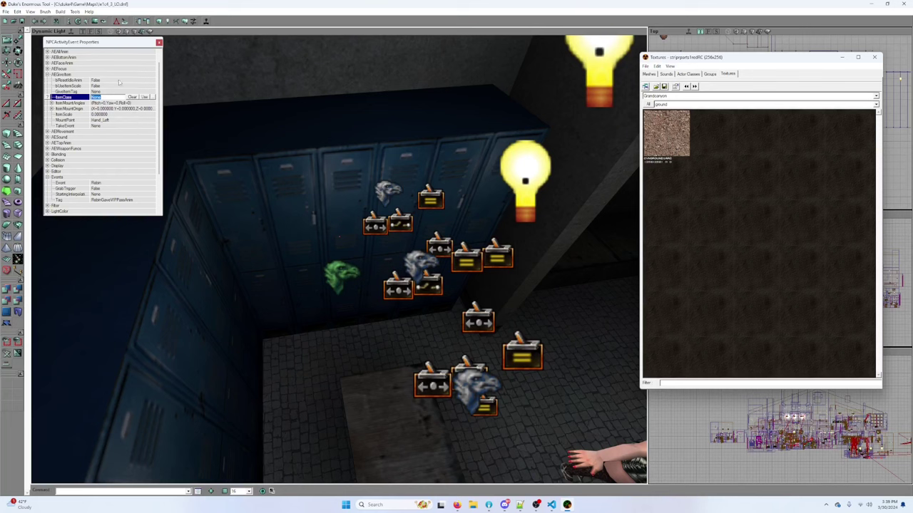
pyautogui.doubleClick(116, 86)
# Step: Assign the Z1_Keycard class from the Inventory quest items as the VIP pass event's ItemClass
pyautogui.click(114, 96)
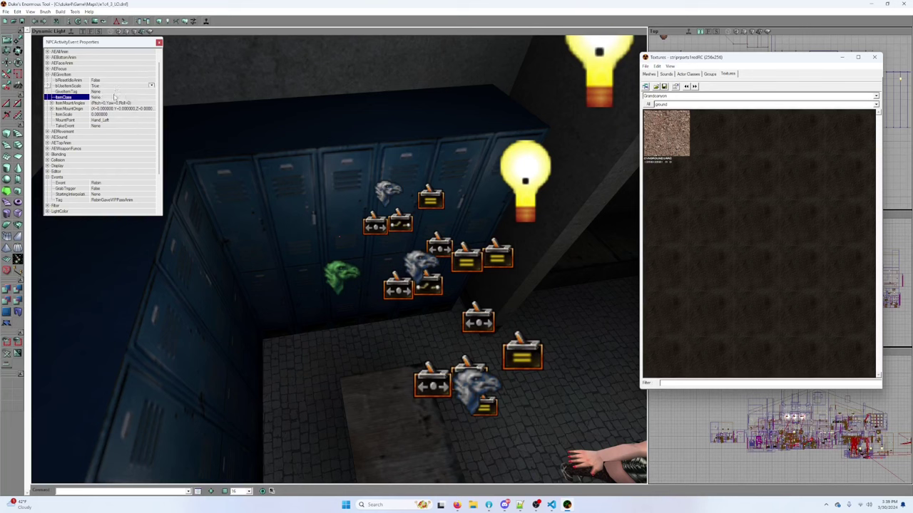
pyautogui.click(686, 75)
pyautogui.click(647, 103)
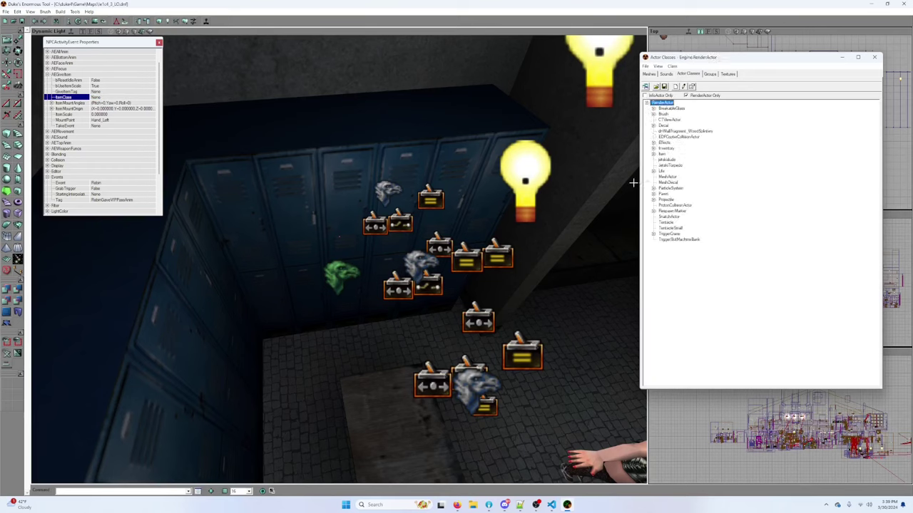
pyautogui.click(653, 155)
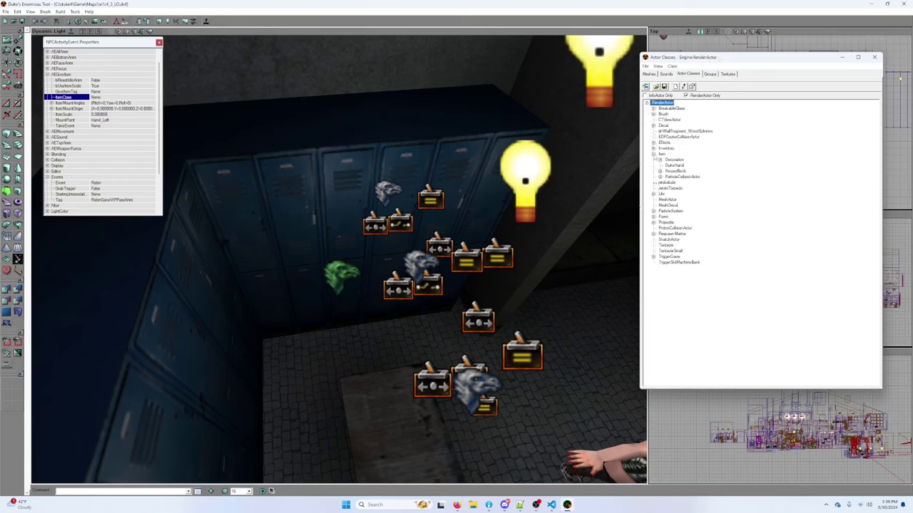
pyautogui.click(653, 148)
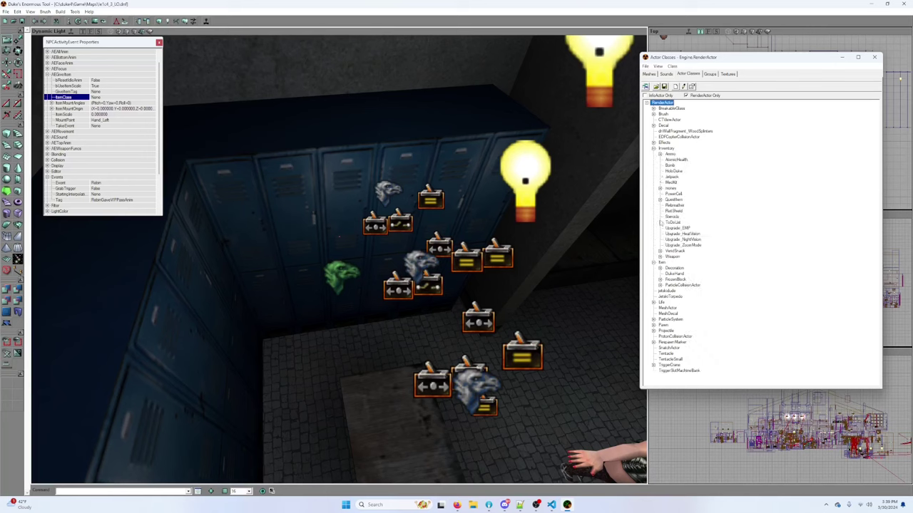
pyautogui.click(660, 199)
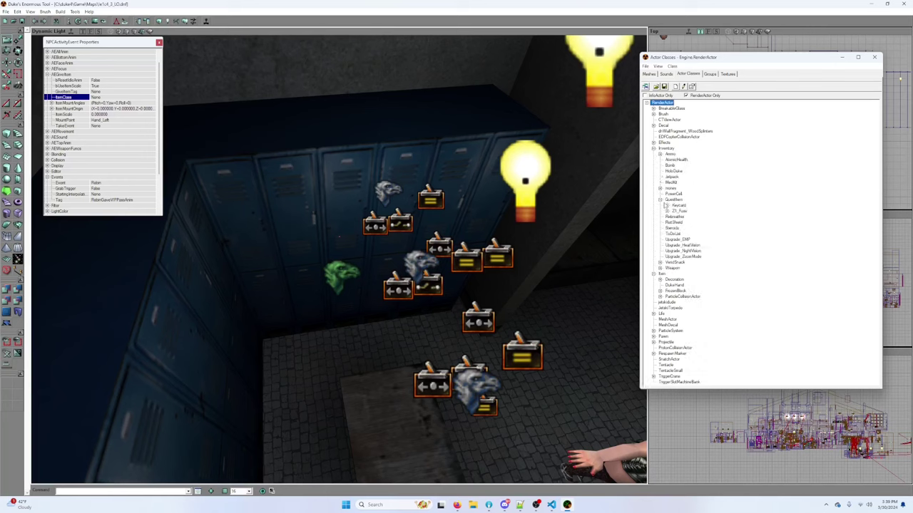
pyautogui.click(665, 206)
pyautogui.click(688, 211)
pyautogui.click(114, 97)
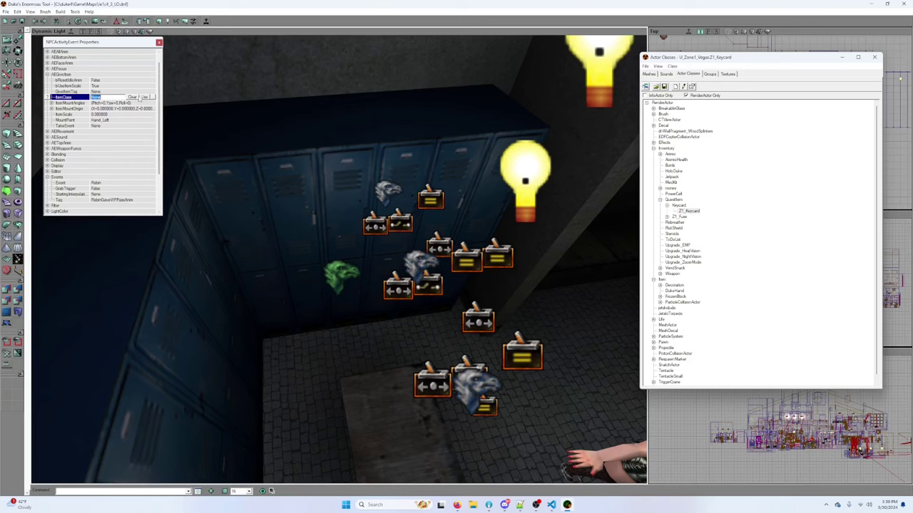
pyautogui.click(144, 97)
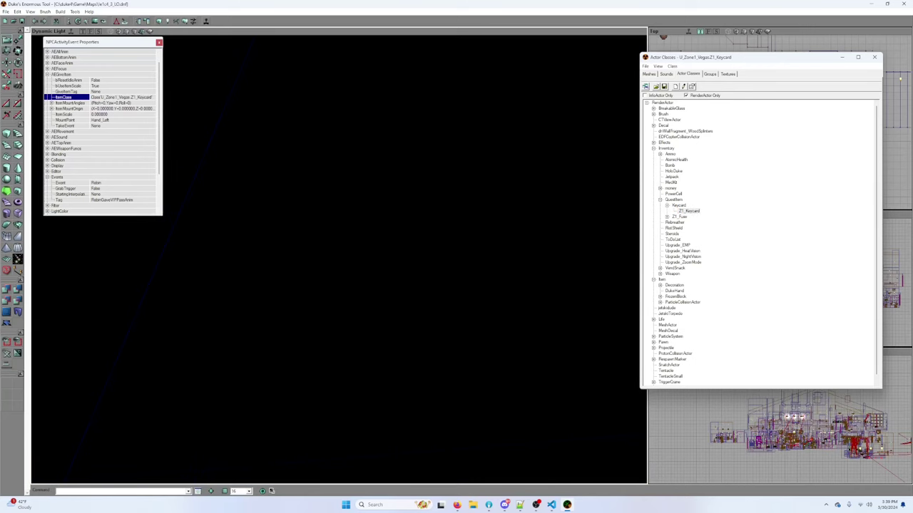
# Step: Launch a playtest of the e1c4_3_LO map, accepting the default choices in the first-time configuration wizard
pyautogui.moveTo(339, 214); pyautogui.dragTo(339, 300)
pyautogui.moveTo(338, 300); pyautogui.dragTo(292, 264, button='right')
pyautogui.moveTo(339, 257); pyautogui.dragTo(339, 307)
pyautogui.moveTo(338, 256); pyautogui.dragTo(275, 288)
pyautogui.moveTo(338, 256); pyautogui.dragTo(356, 207)
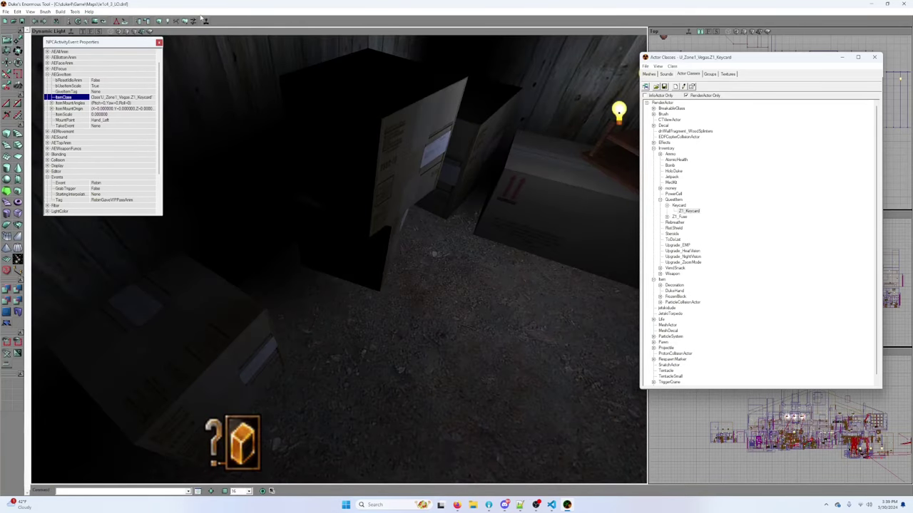
pyautogui.click(207, 21)
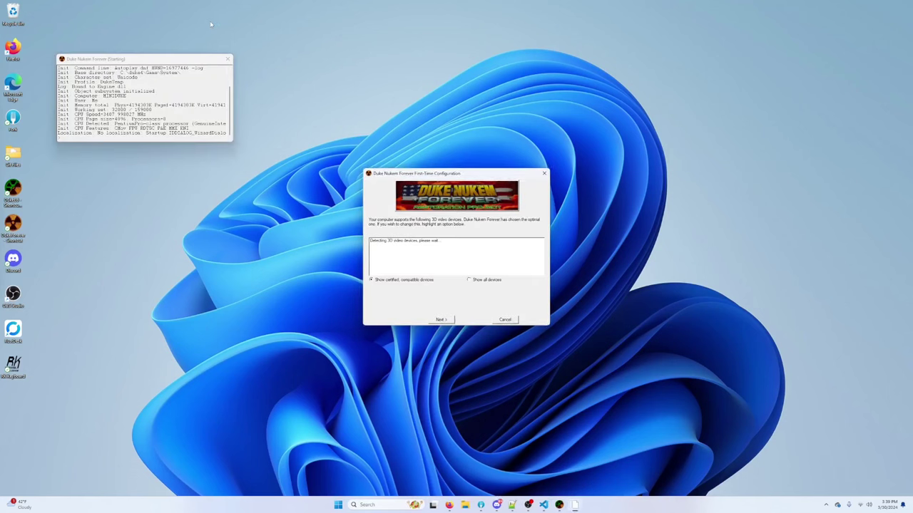
pyautogui.click(440, 320)
pyautogui.click(440, 320)
pyautogui.click(440, 320)
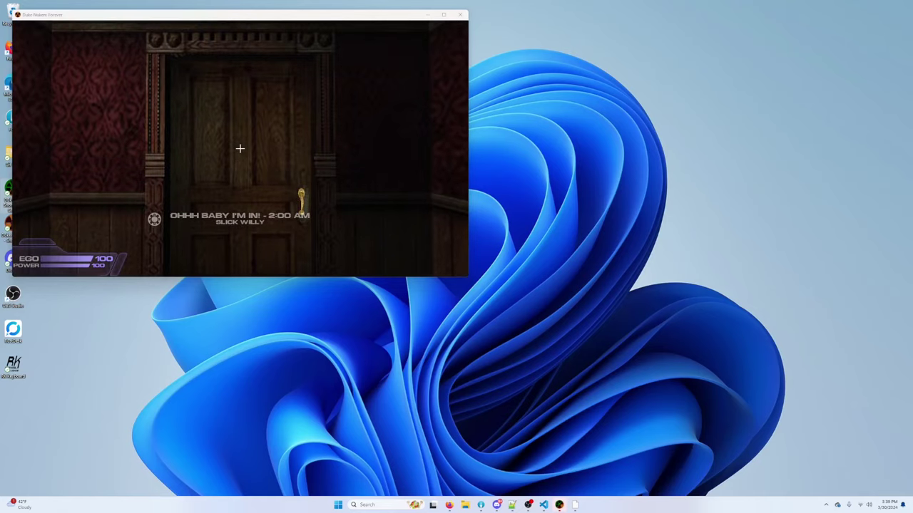
# Step: Go through the opening door into the club's neon-lit room and switch the playtest to full screen
pyautogui.press('w')
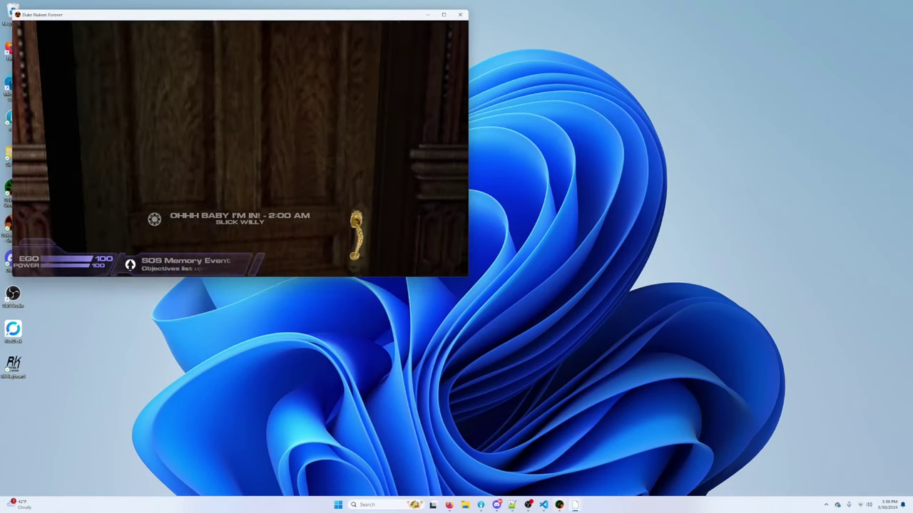
pyautogui.press('e')
pyautogui.press('w')
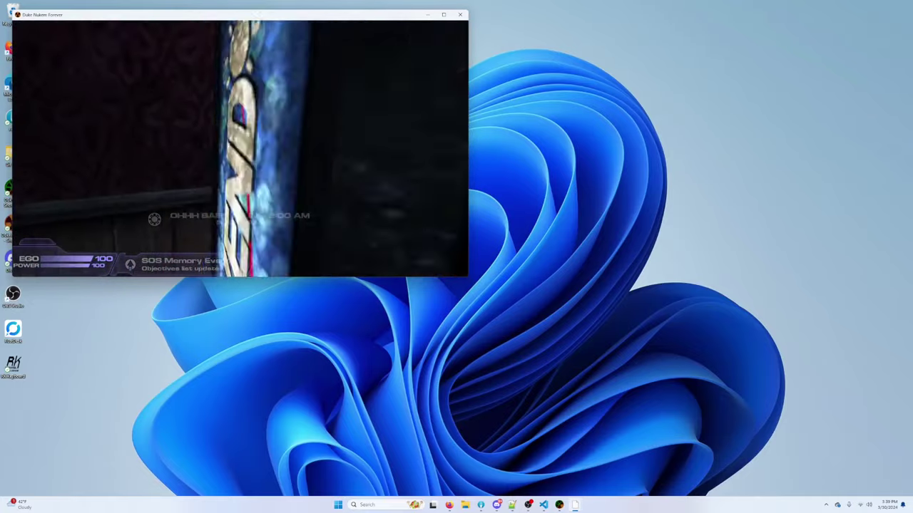
pyautogui.press('w')
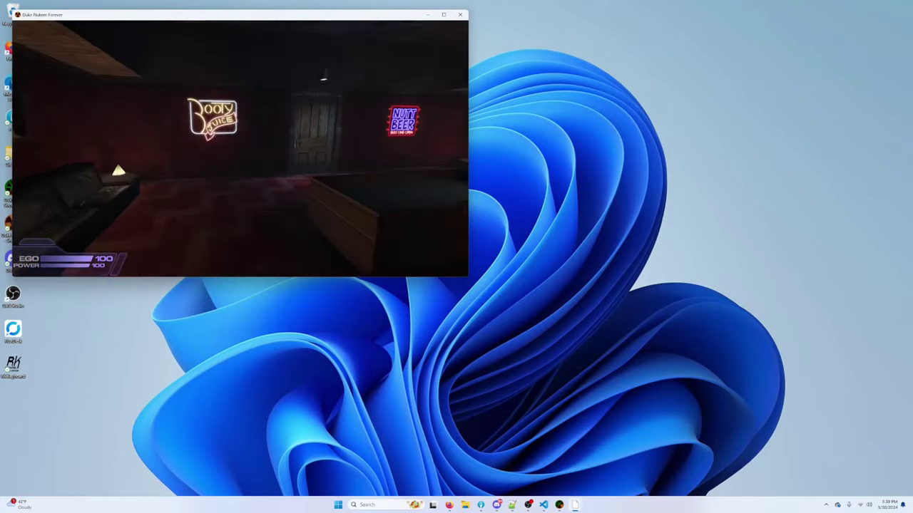
pyautogui.hotkey('alt', 'Return')
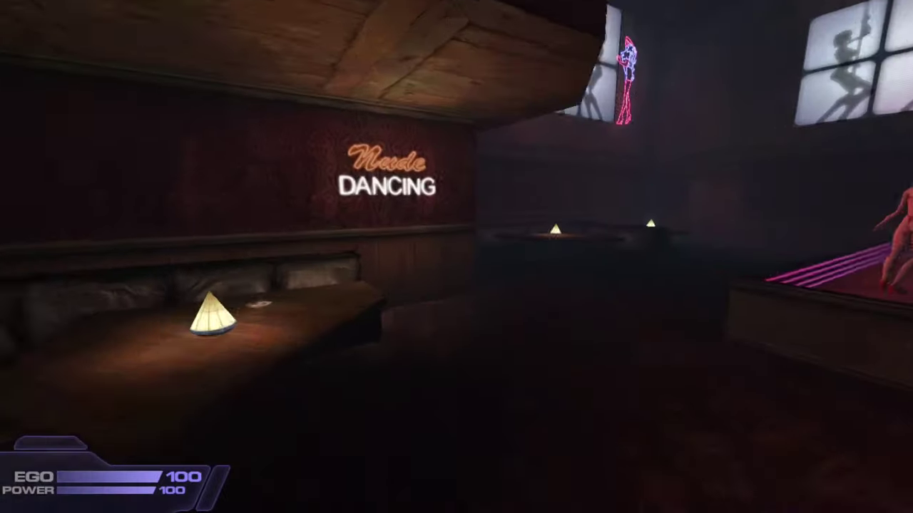
# Step: Walk through the club's doors and hallways to the blue locker room where Robin is being attacked
pyautogui.press('w')
pyautogui.press('e')
pyautogui.press('w')
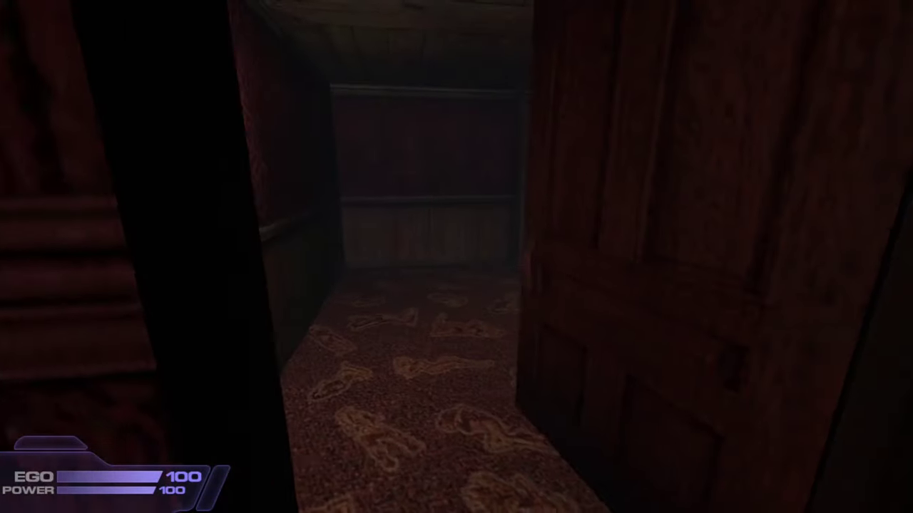
pyautogui.press('w')
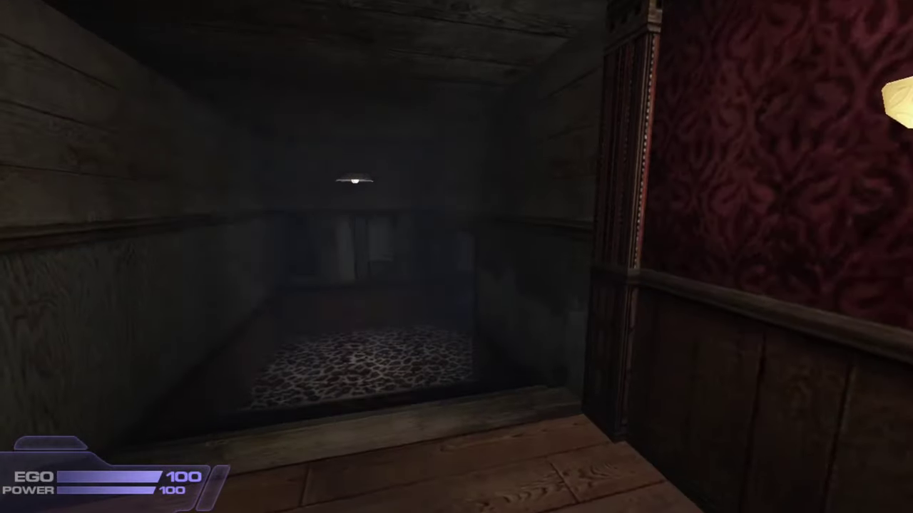
pyautogui.press('w')
pyautogui.press('s')
pyautogui.press('w')
pyautogui.press('w')
pyautogui.press('e')
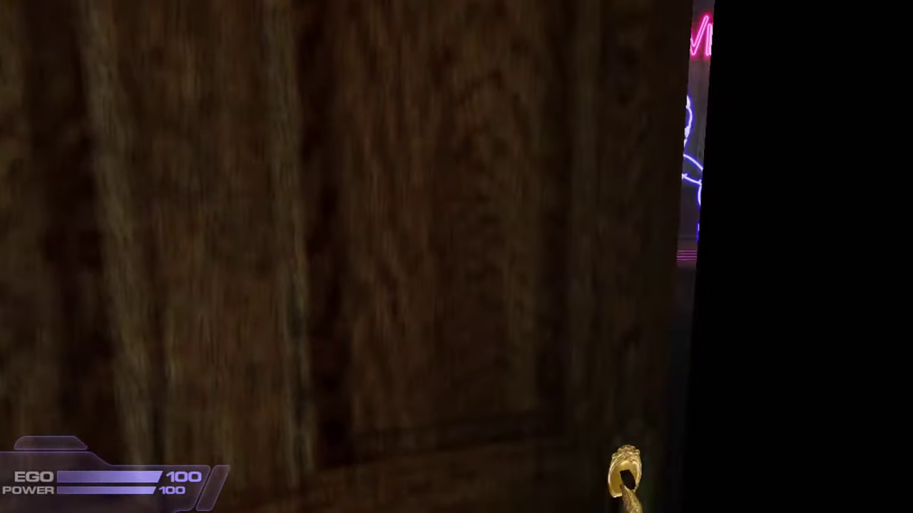
pyautogui.press('w')
pyautogui.press('space')
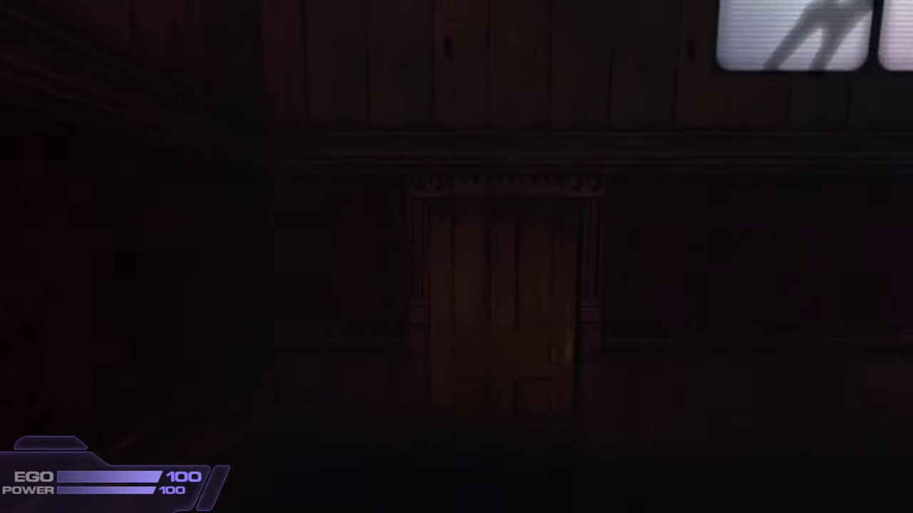
pyautogui.press('e')
pyautogui.press('w')
pyautogui.press('e')
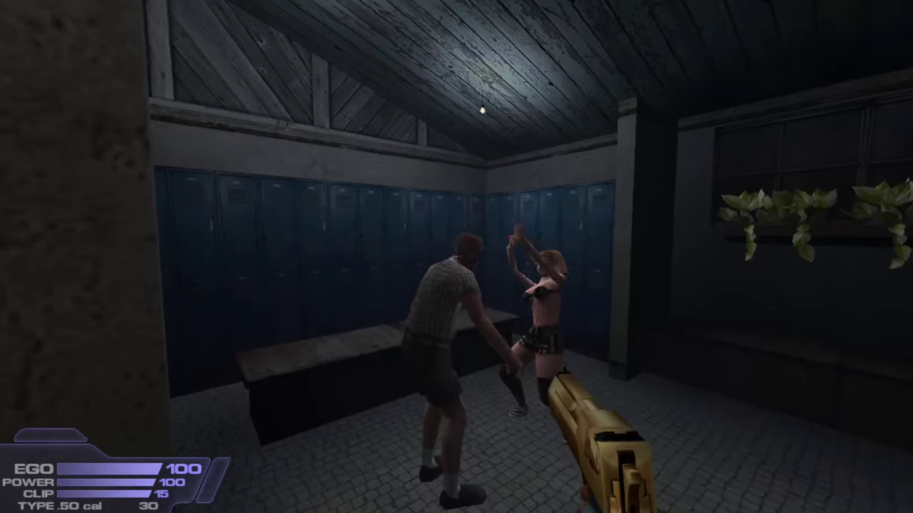
# Step: Shoot the man attacking Robin with the gold pistol, reload and put the weapon away
pyautogui.click(456, 257)
pyautogui.click(456, 257)
pyautogui.click(456, 257)
pyautogui.click(457, 257)
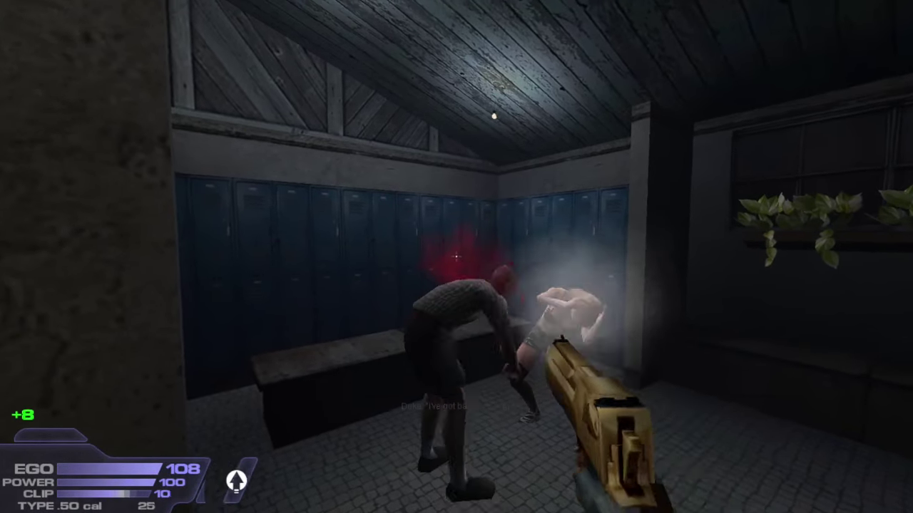
pyautogui.click(457, 256)
pyautogui.press('r')
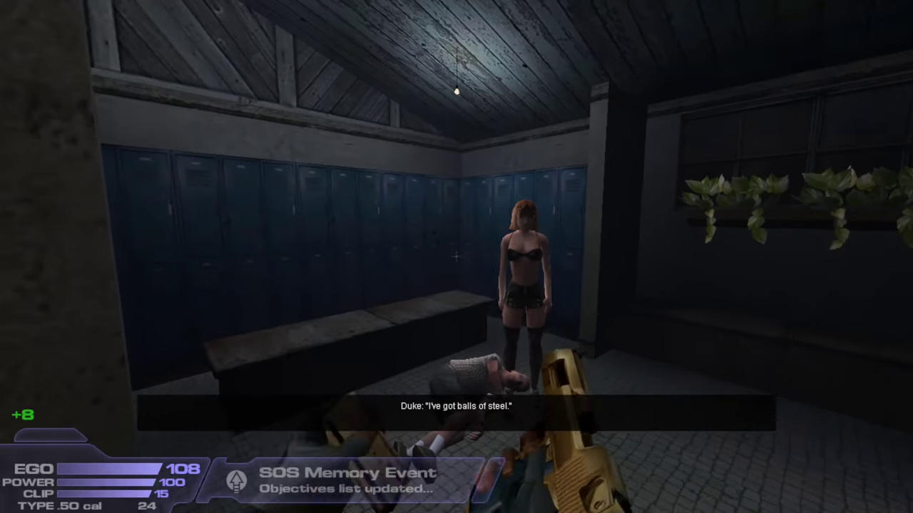
pyautogui.press('1')
# Step: Approach Robin by the lockers and check whether her VIP pass handover event plays
pyautogui.press('w')
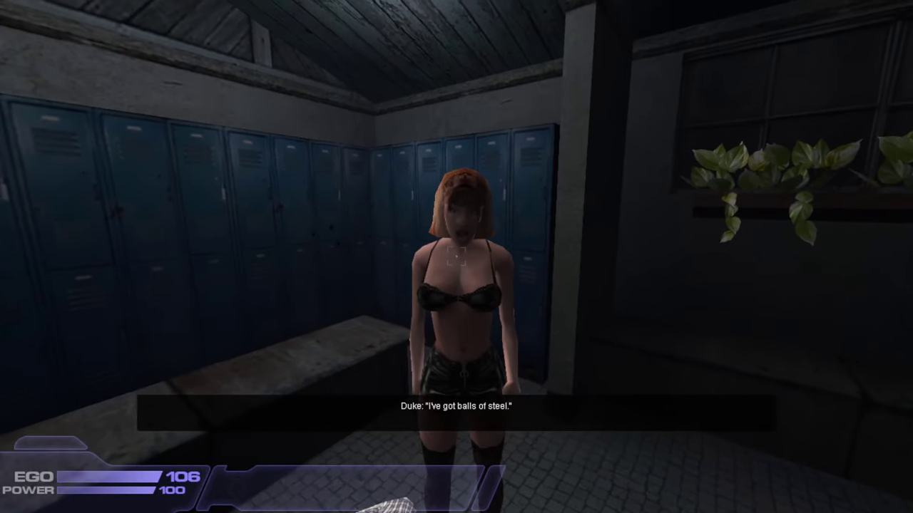
pyautogui.press('s')
pyautogui.press('s')
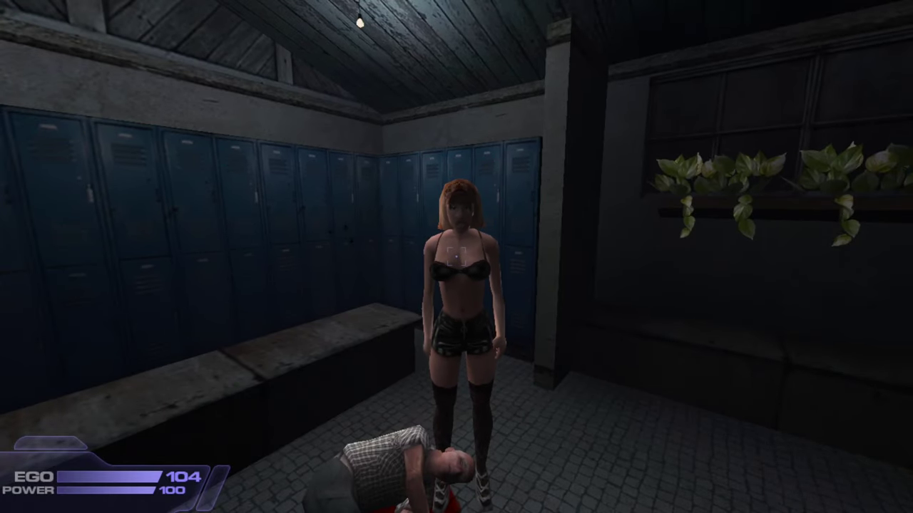
pyautogui.press('w')
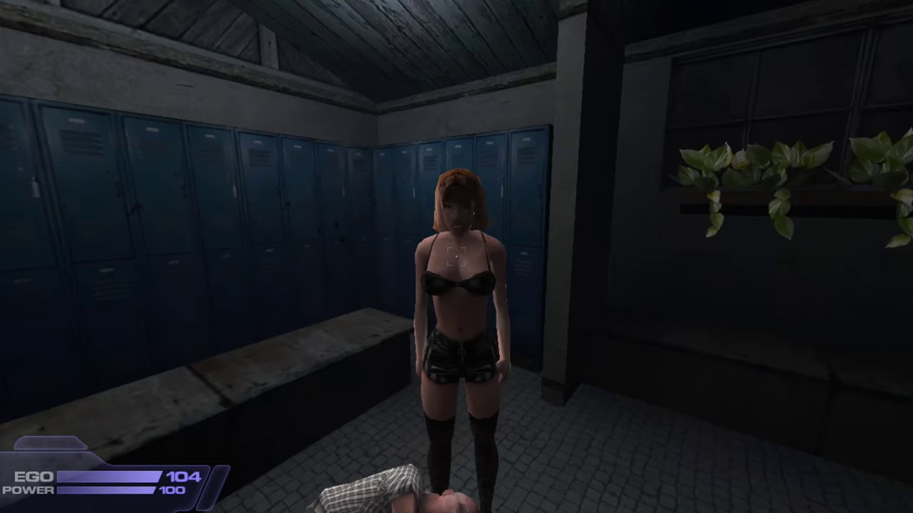
pyautogui.press('s')
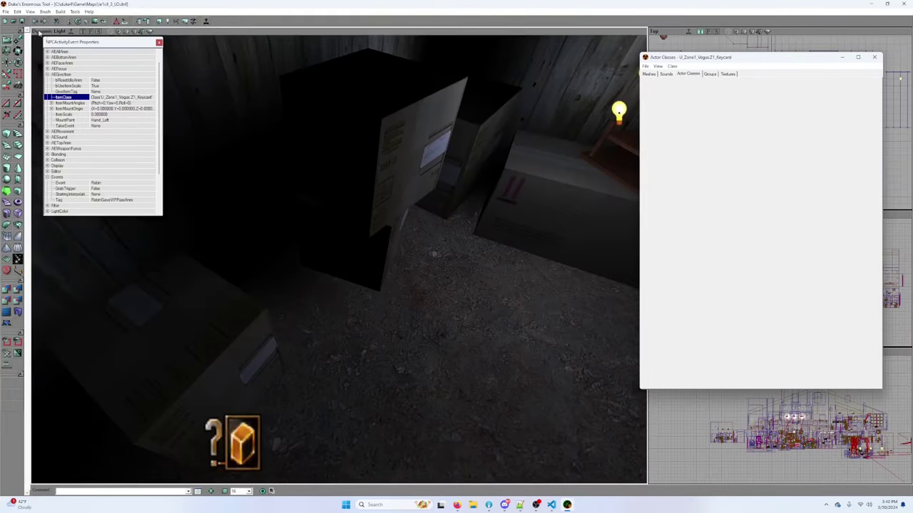
# Step: Save the e1c4_3_LO map and open the e1c1_3.dnf reference map
pyautogui.click(24, 23)
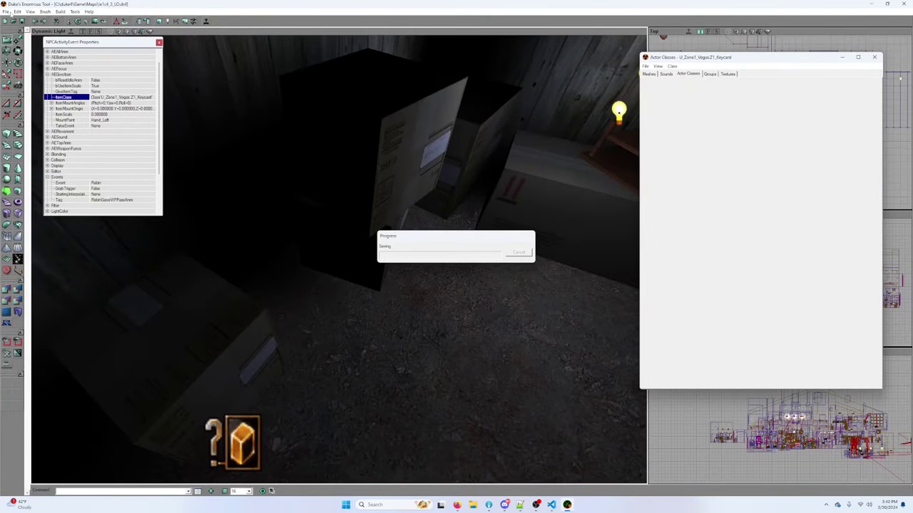
pyautogui.click(4, 12)
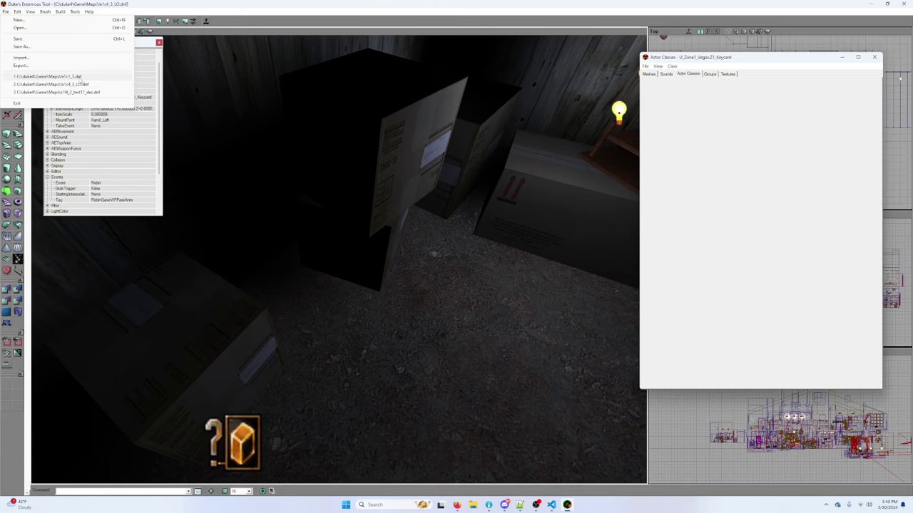
pyautogui.click(47, 77)
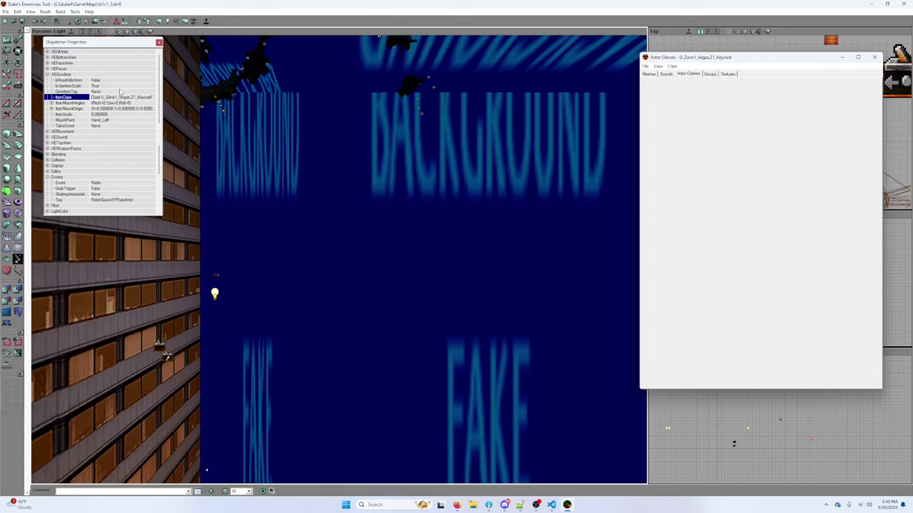
# Step: Find the TalkToEugene2 NPCActivityEvent beside the maid in the marble bathroom and select it
pyautogui.moveTo(256, 143); pyautogui.dragTo(199, 135, button='right')
pyautogui.moveTo(256, 171); pyautogui.dragTo(271, 54)
pyautogui.moveTo(271, 54); pyautogui.dragTo(370, 156, button='right')
pyautogui.click(392, 236)
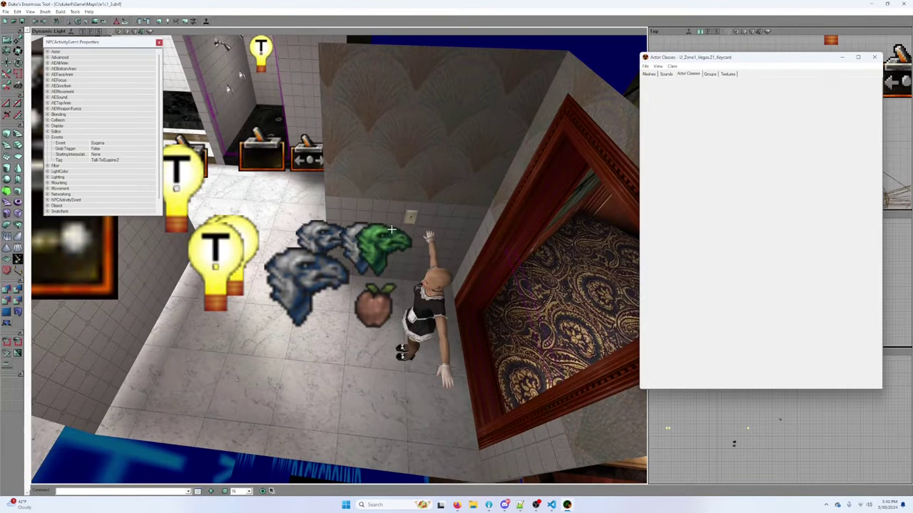
pyautogui.click(341, 214)
pyautogui.moveTo(341, 214); pyautogui.dragTo(426, 254)
pyautogui.click(424, 280)
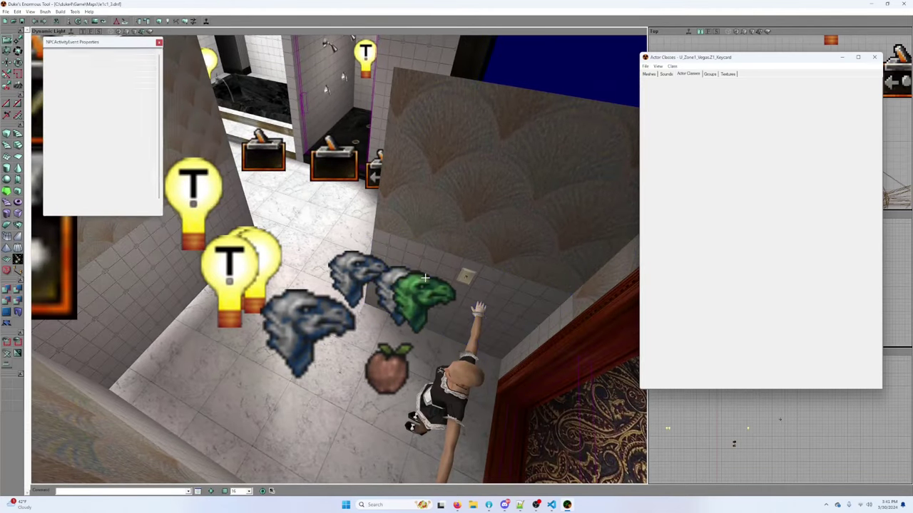
# Step: Examine the TalkToEugene2 event's AEGiveItem settings, including its mount angles and origin, plus its AEMovement and AESound groups
pyautogui.click(48, 85)
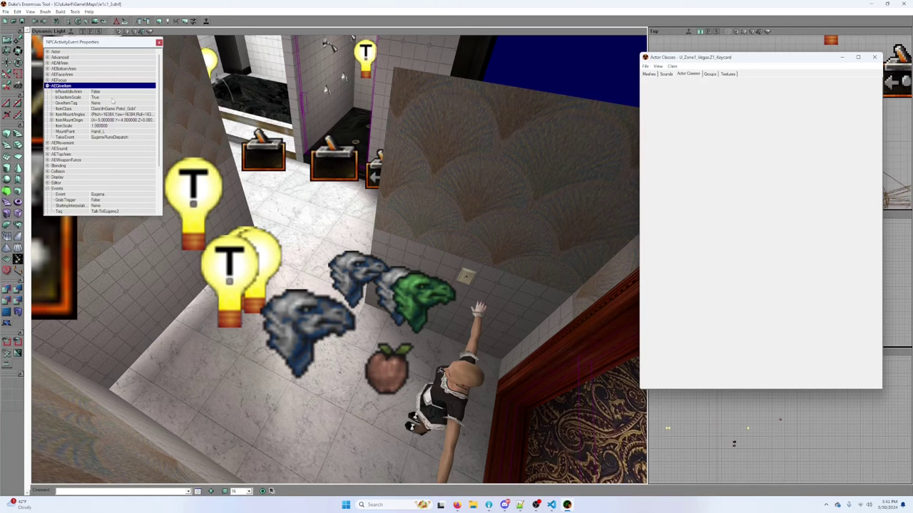
pyautogui.click(51, 119)
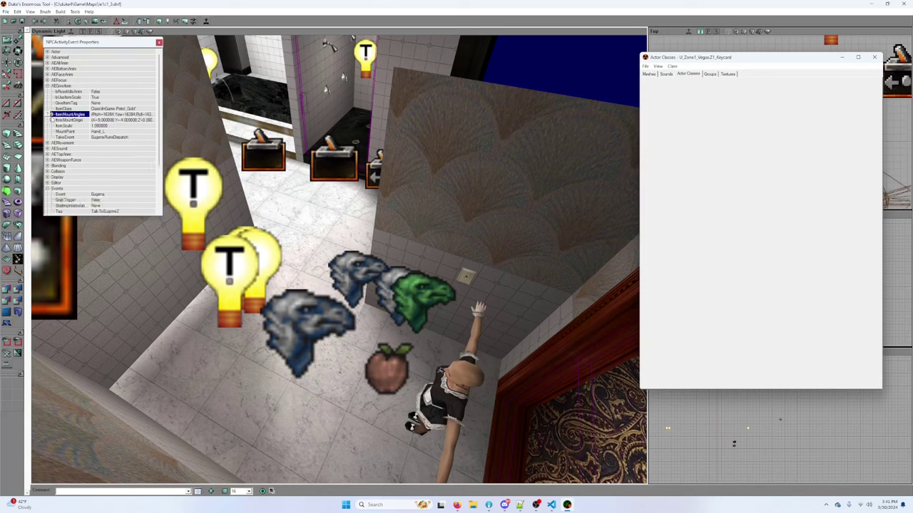
pyautogui.click(51, 120)
pyautogui.click(51, 120)
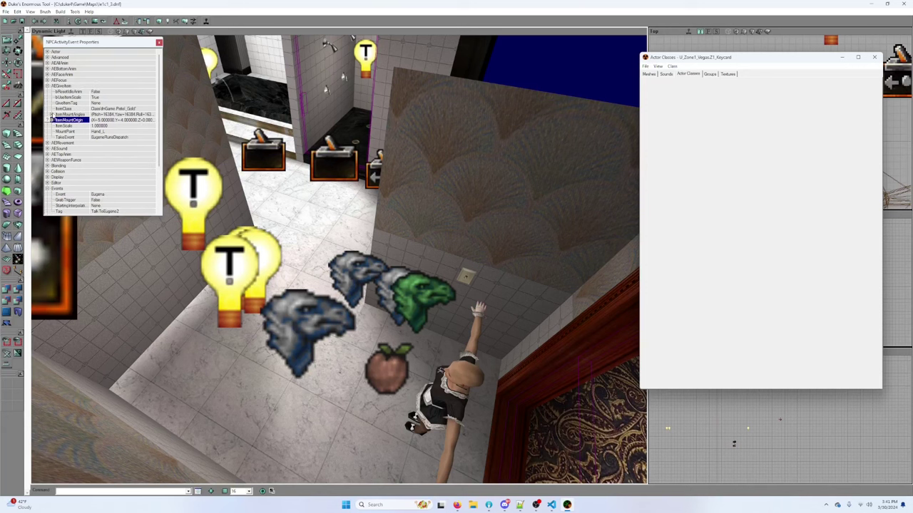
pyautogui.click(47, 149)
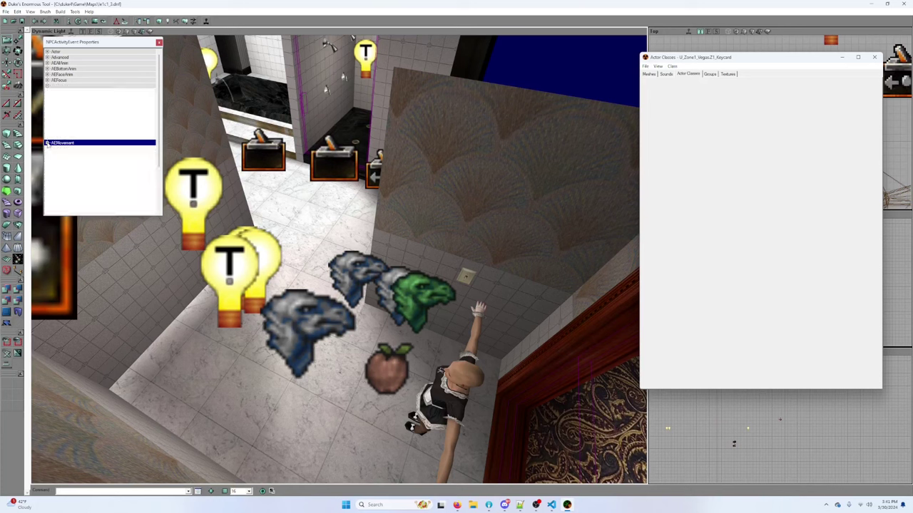
pyautogui.click(47, 149)
pyautogui.click(47, 148)
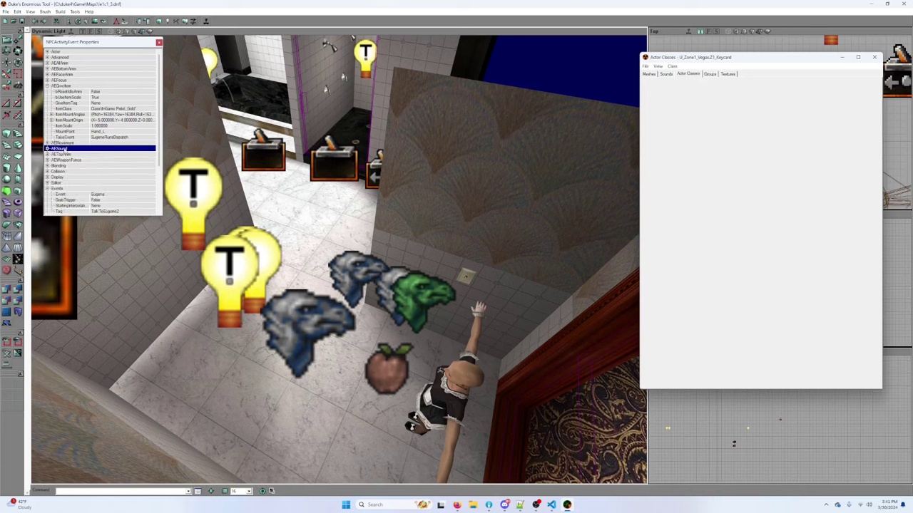
# Step: Open the recently used map e1c4_3_LO.dnf
pyautogui.scroll(-2, 156, 128)
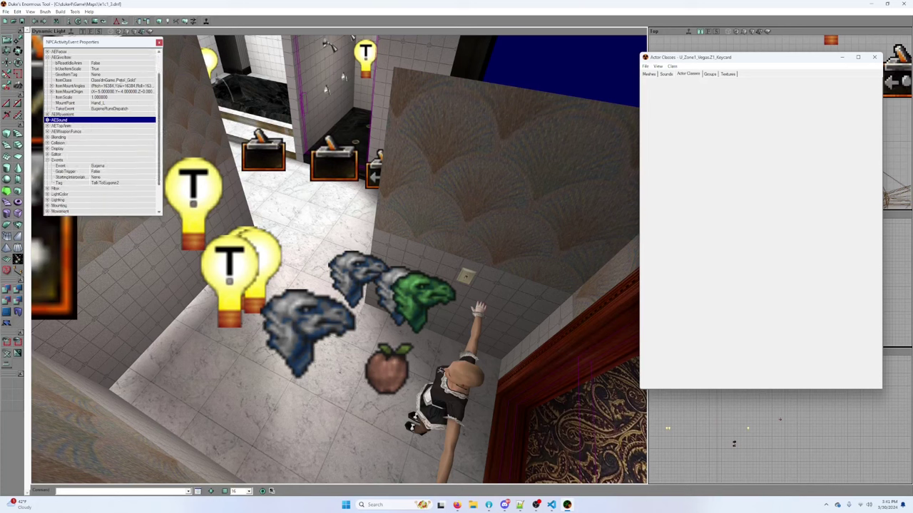
pyautogui.click(6, 11)
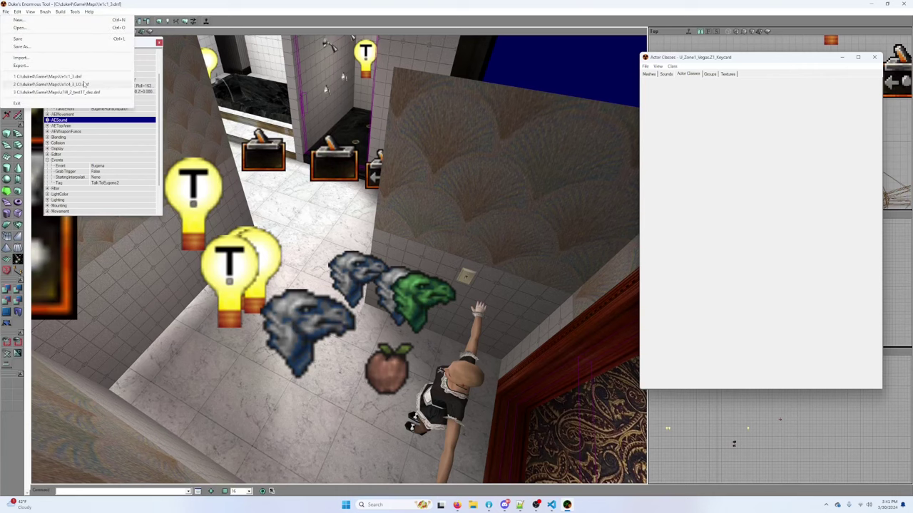
pyautogui.click(84, 85)
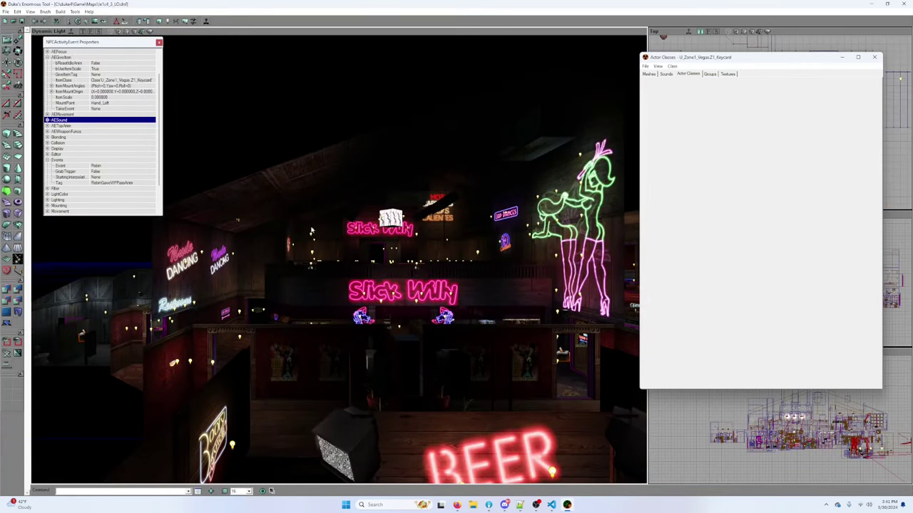
# Step: Inspect the OutEvents of the locker-room Dispatcher tagged RobinGaveVIPPass
pyautogui.moveTo(318, 233); pyautogui.dragTo(318, 214, button='right')
pyautogui.click(283, 264)
pyautogui.moveTo(283, 265); pyautogui.dragTo(258, 335, button='right')
pyautogui.moveTo(259, 335); pyautogui.dragTo(178, 200)
pyautogui.moveTo(338, 259); pyautogui.dragTo(242, 263)
pyautogui.moveTo(339, 259); pyautogui.dragTo(356, 385)
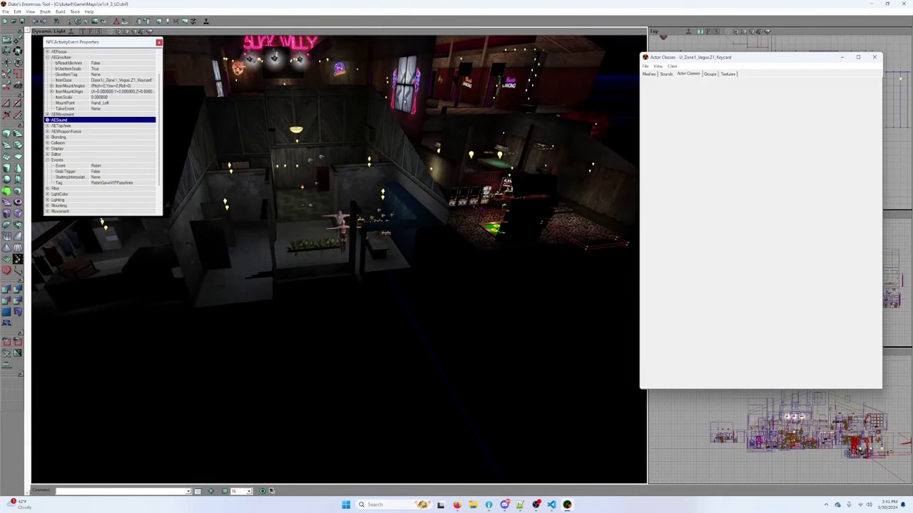
pyautogui.moveTo(339, 260); pyautogui.dragTo(331, 128)
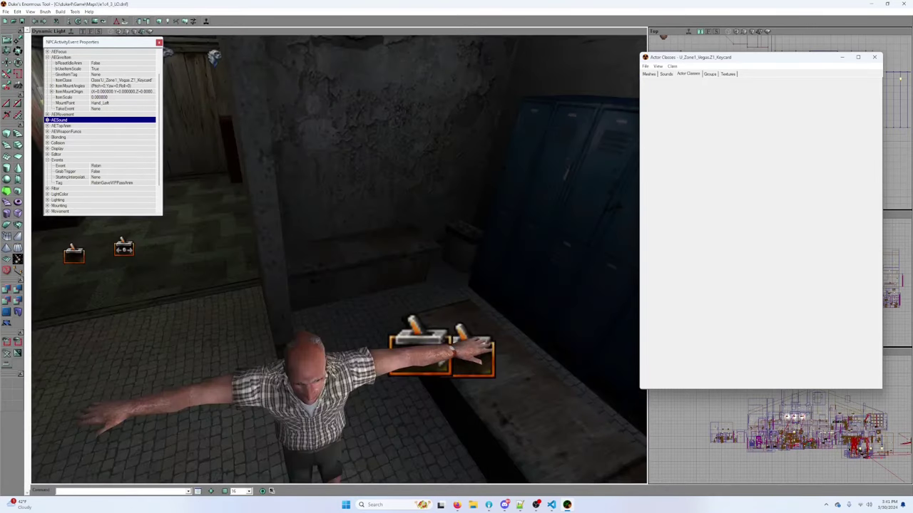
pyautogui.moveTo(339, 260); pyautogui.dragTo(446, 246)
pyautogui.click(349, 184)
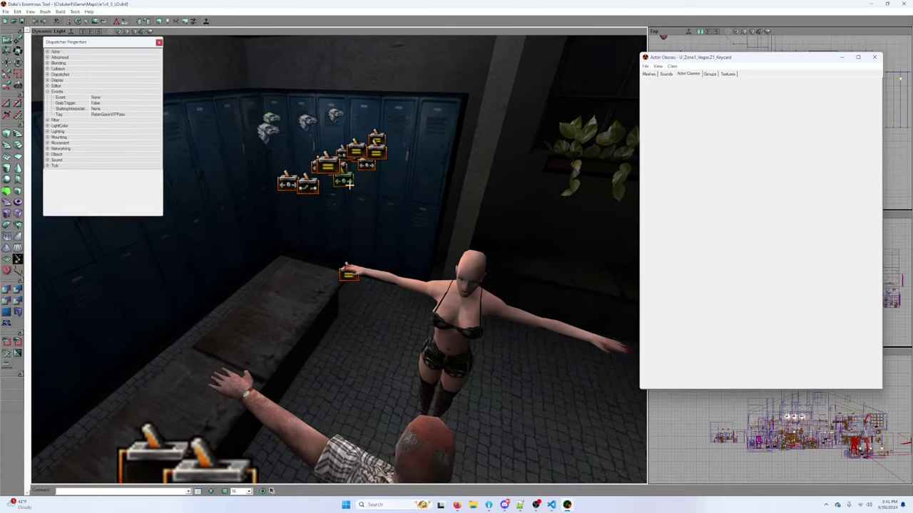
pyautogui.rightClick(349, 180)
pyautogui.click(385, 184)
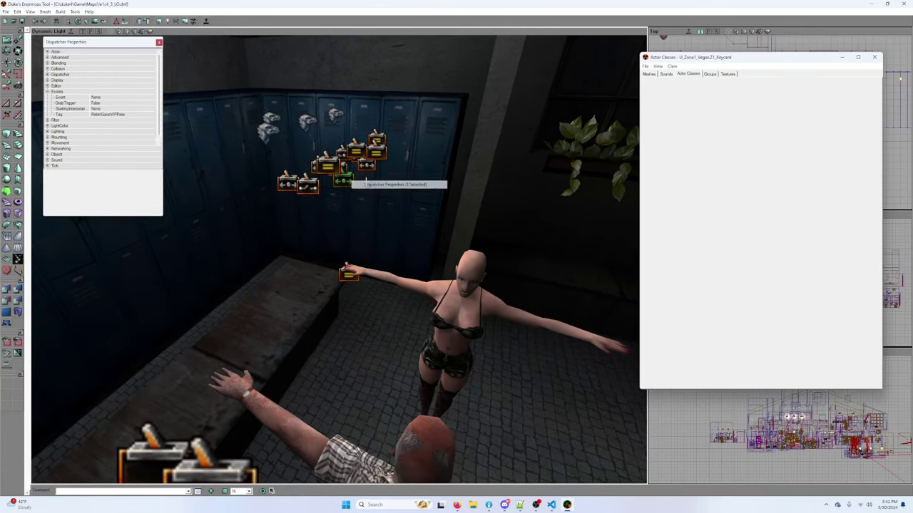
pyautogui.moveTo(118, 44); pyautogui.dragTo(135, 74)
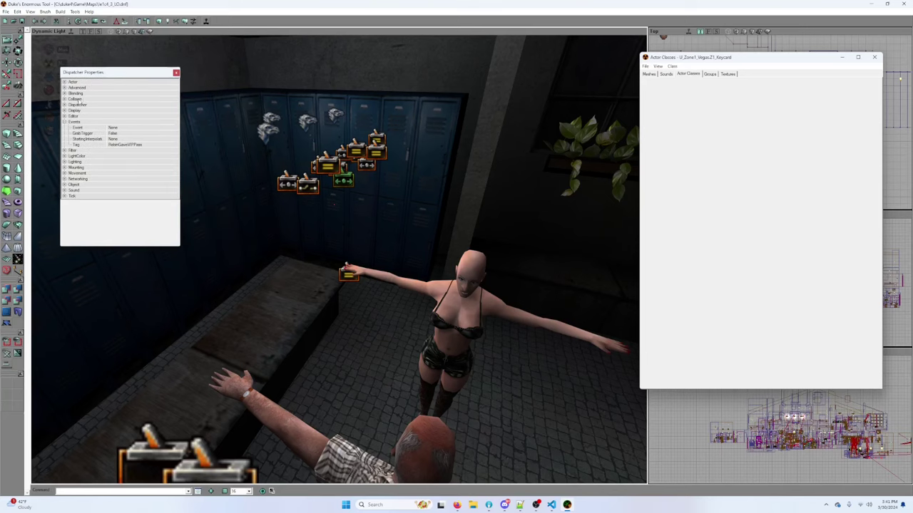
pyautogui.click(65, 105)
pyautogui.click(78, 128)
pyautogui.click(68, 127)
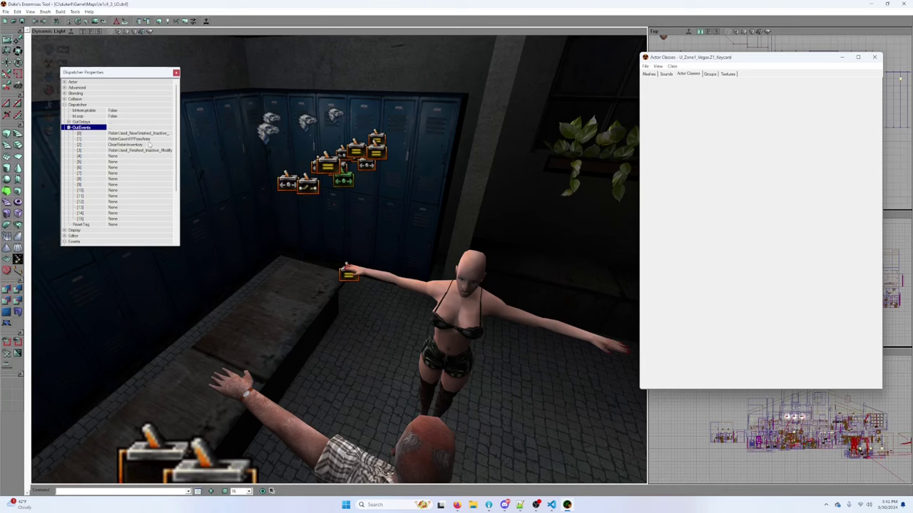
# Step: Check the neighbouring TriggerRelay's events and the OutEvents of the Dispatcher tagged RobinAlreadyHelped
pyautogui.click(310, 184)
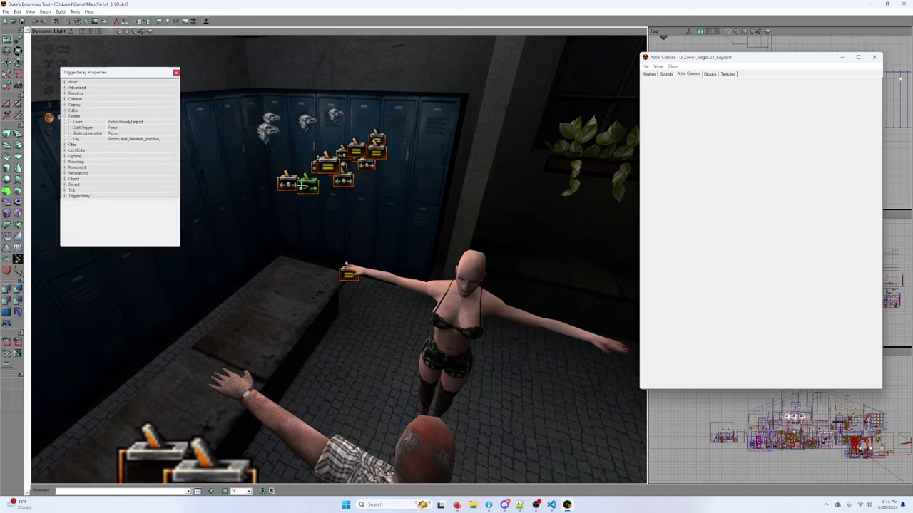
pyautogui.click(287, 184)
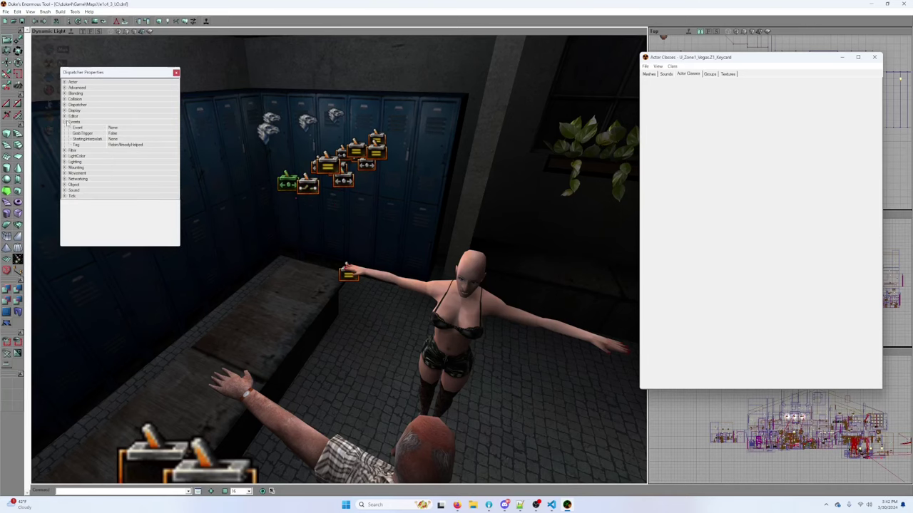
pyautogui.click(65, 105)
pyautogui.click(68, 128)
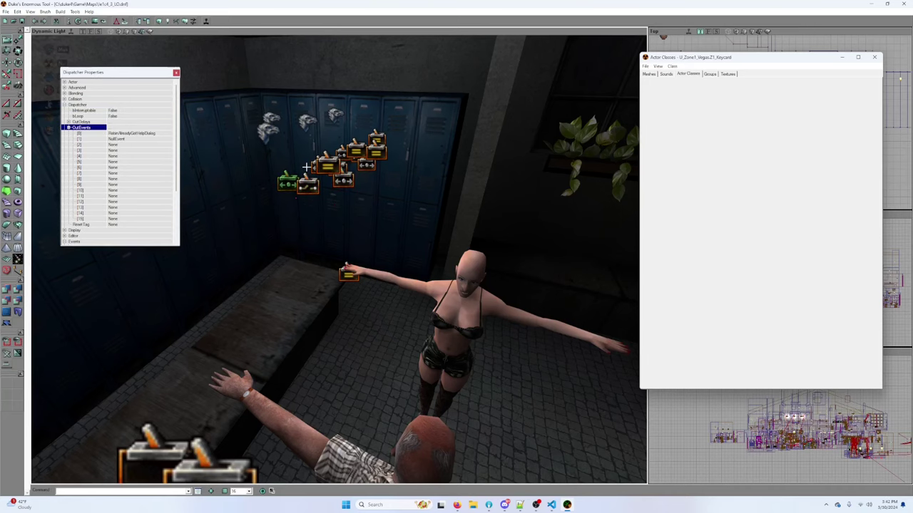
# Step: Go through the triggers and NPC activity events by the lockers to locate the one tagged RobinGaveVIPPassAnim
pyautogui.moveTo(295, 197); pyautogui.dragTo(295, 210)
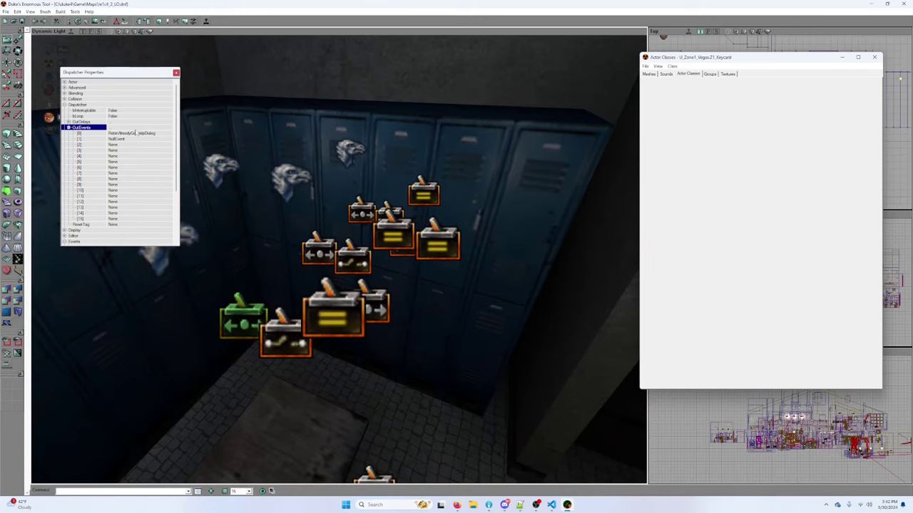
pyautogui.click(354, 255)
pyautogui.click(392, 234)
pyautogui.click(437, 243)
pyautogui.click(424, 189)
pyautogui.click(350, 150)
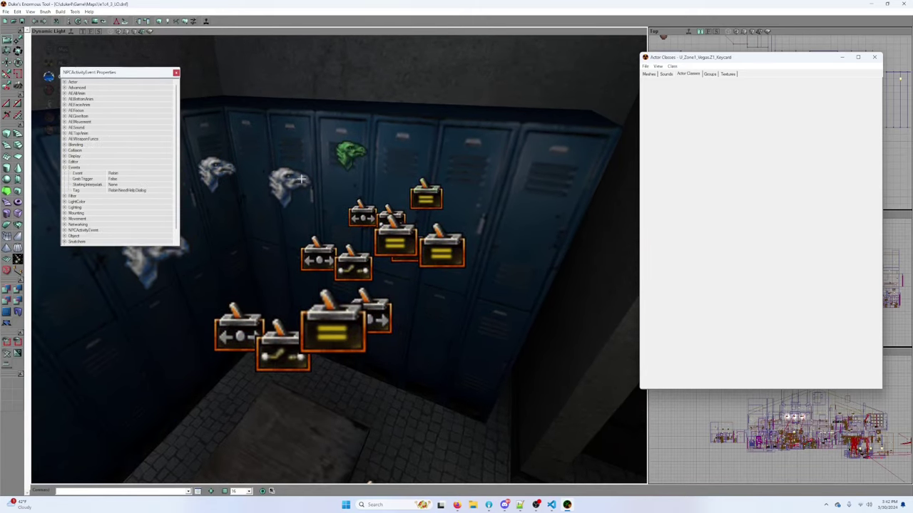
pyautogui.click(288, 182)
pyautogui.click(240, 164)
pyautogui.click(239, 169)
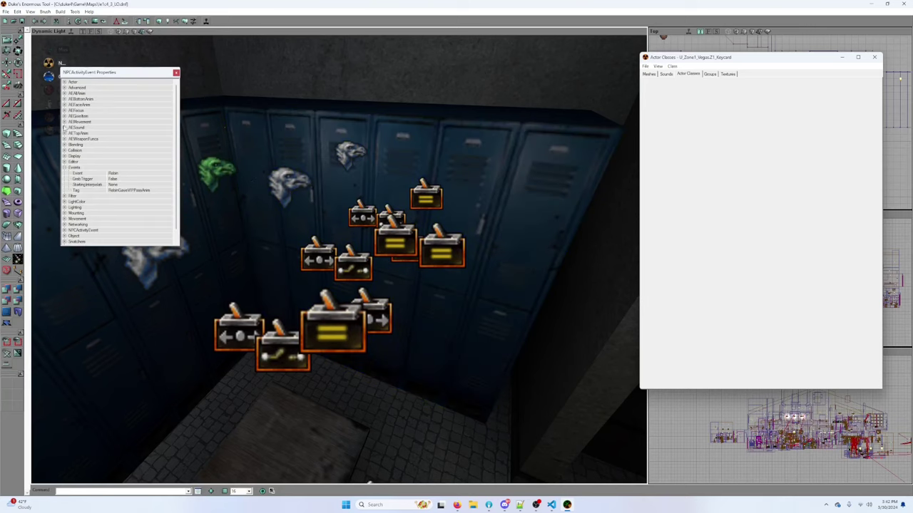
# Step: Set the AEGiveItem MountPoint of the RobinGaveVIPPassAnim activity event to Hand_L
pyautogui.click(64, 122)
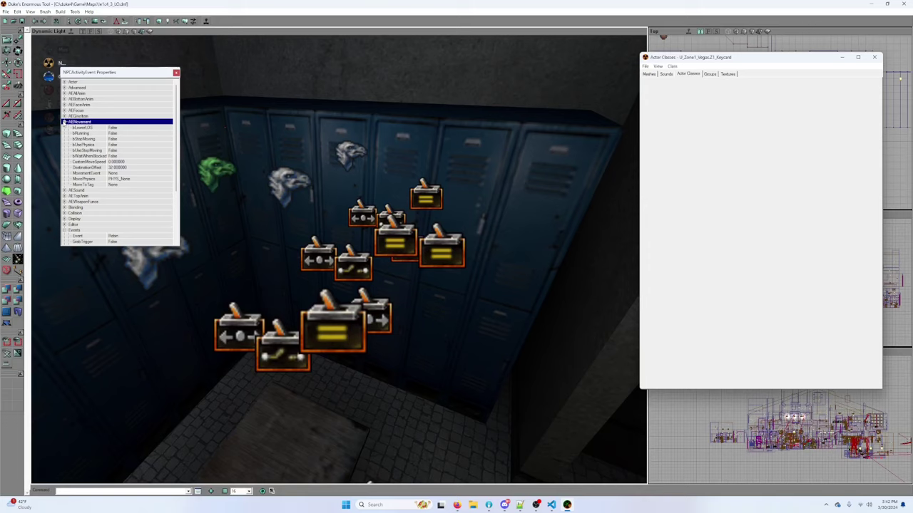
pyautogui.click(65, 122)
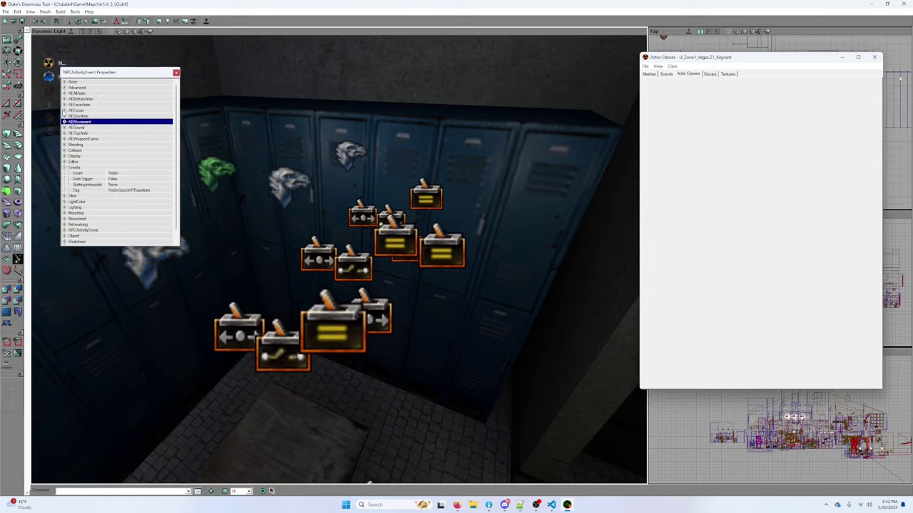
pyautogui.click(64, 117)
pyautogui.click(148, 162)
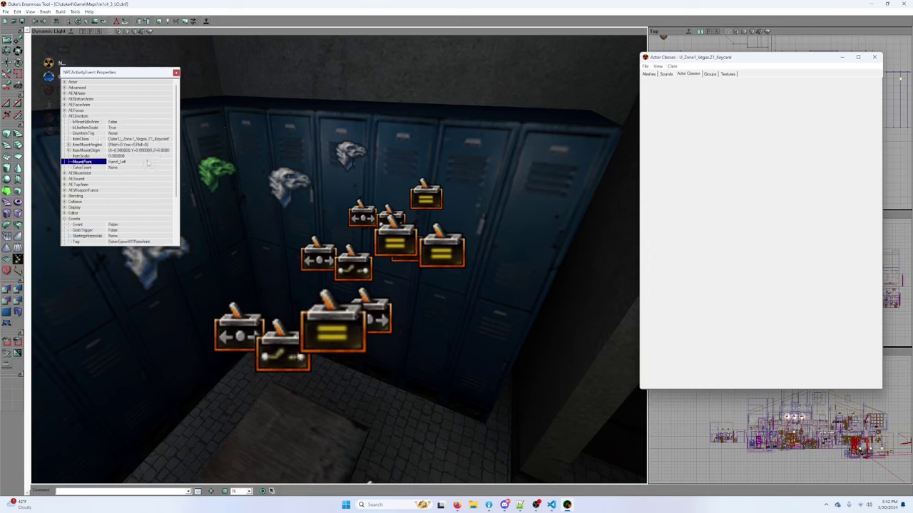
pyautogui.write('ft')
pyautogui.press('Return')
# Step: Launch a play-test of the map and accept the first-time configuration defaults
pyautogui.click(206, 22)
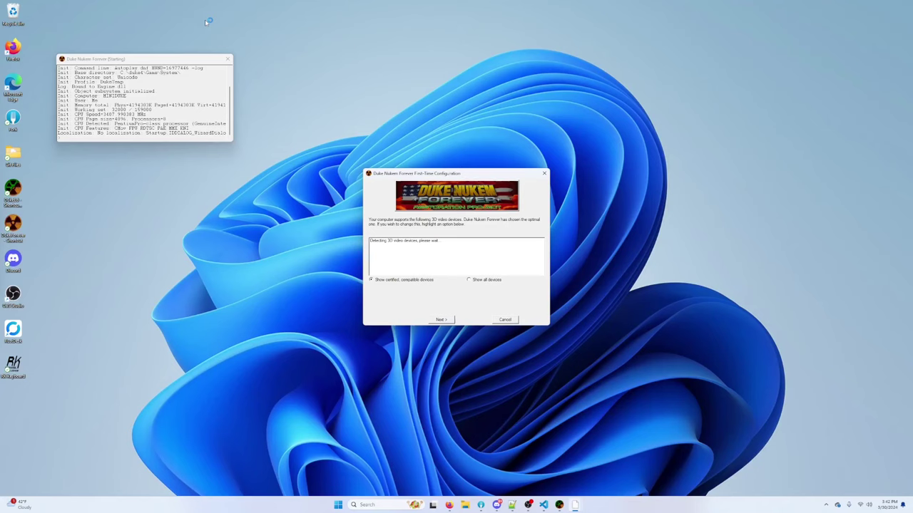
pyautogui.click(450, 320)
pyautogui.click(450, 320)
pyautogui.click(449, 321)
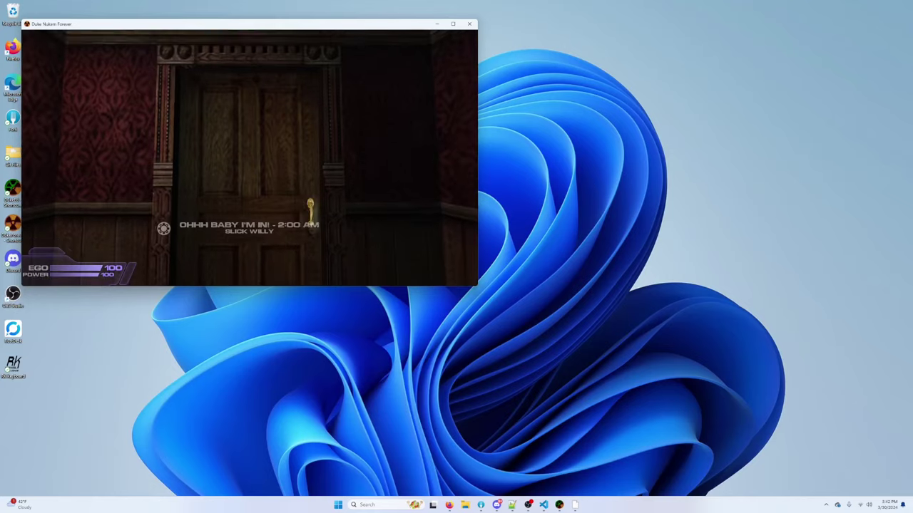
# Step: Try to cross the club in Ghost Mode, switch the cheat off and close the game window
pyautogui.press('Return')
pyautogui.press('w')
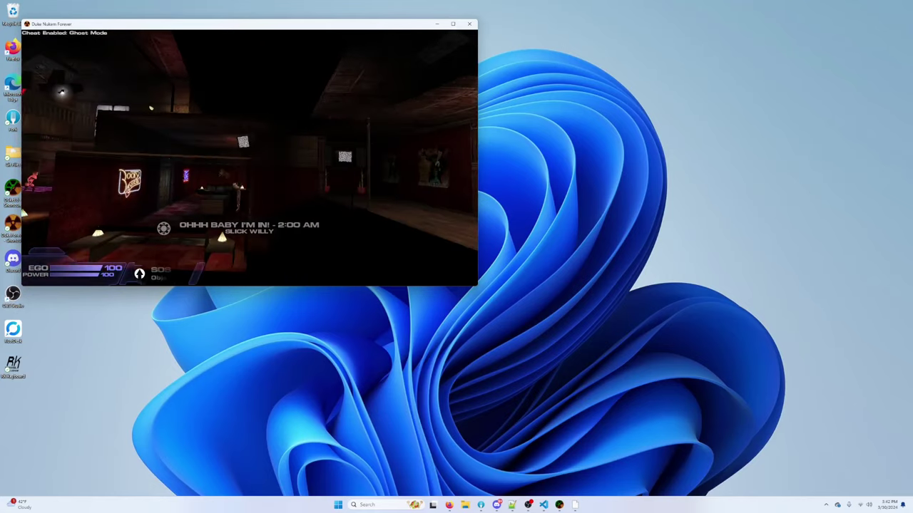
pyautogui.press('w')
pyautogui.press('a')
pyautogui.press('space')
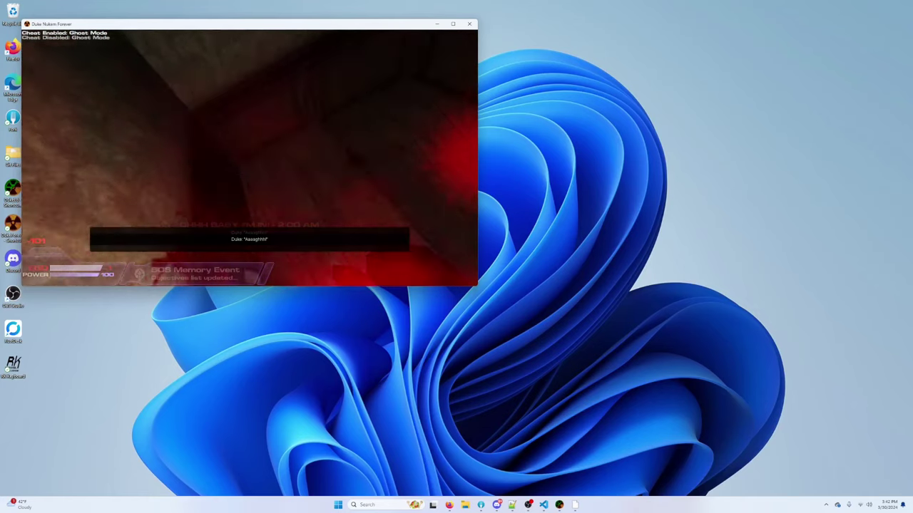
pyautogui.press('Escape')
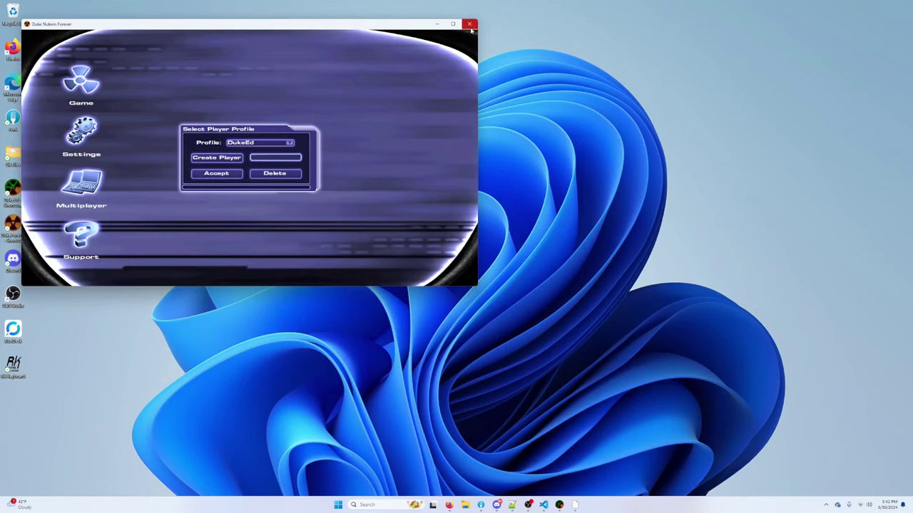
pyautogui.click(469, 25)
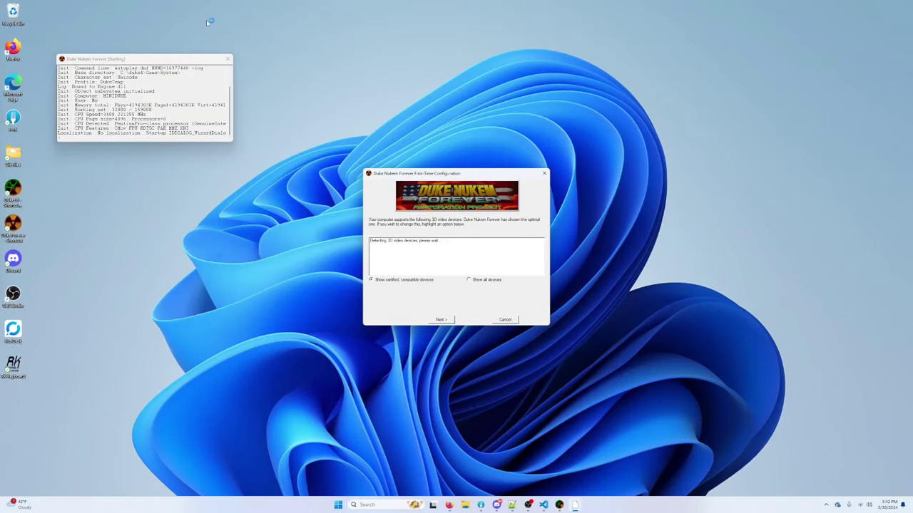
# Step: Start the map's play-test again, accepting the first-time configuration defaults
pyautogui.click(442, 320)
pyautogui.click(442, 319)
pyautogui.click(442, 320)
pyautogui.click(442, 319)
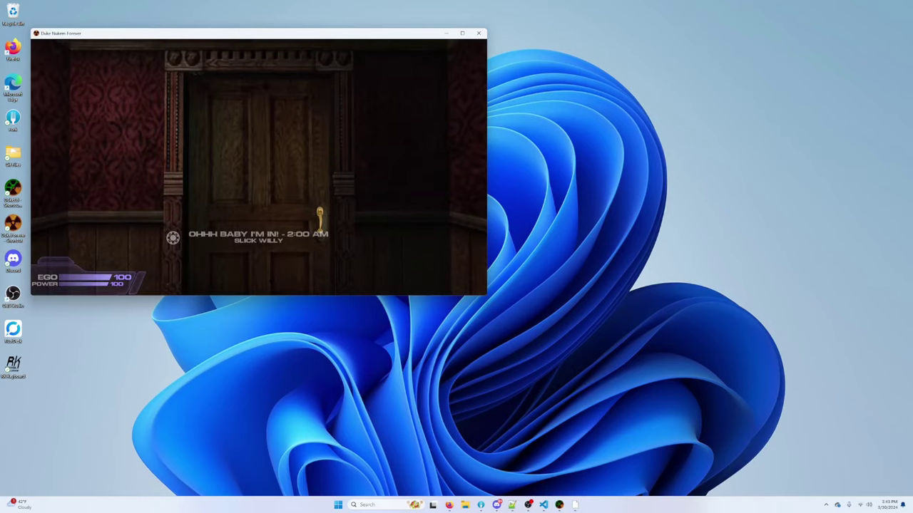
# Step: Walk through the club's doors and past the stage to the backstage locker-room door
pyautogui.press('w')
pyautogui.press('e')
pyautogui.press('w')
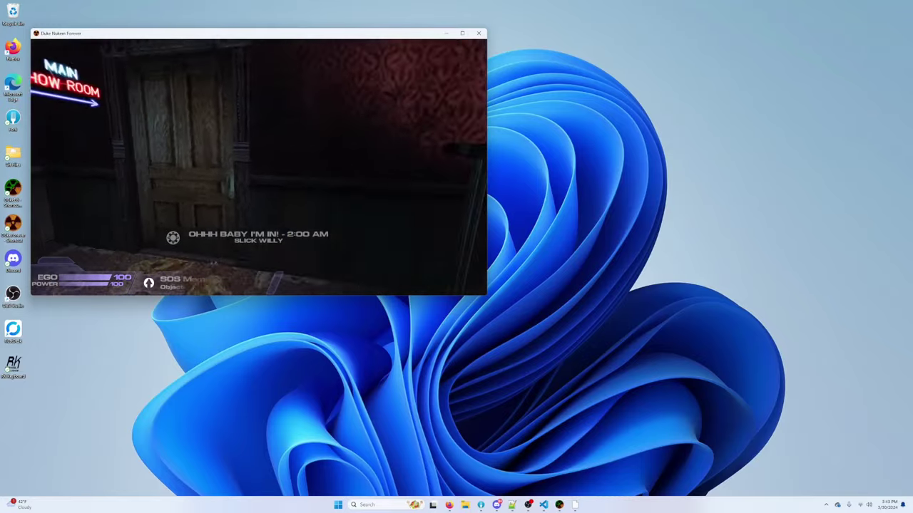
pyautogui.press('e')
pyautogui.press('w')
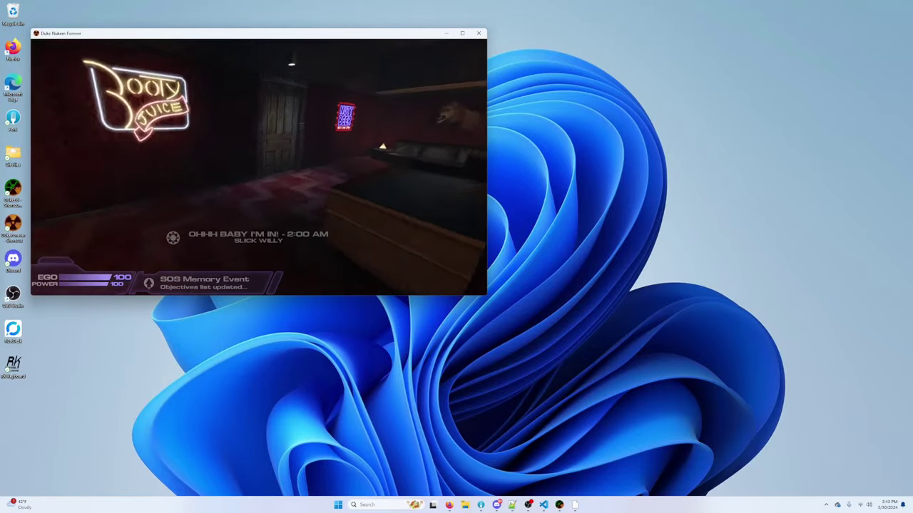
pyautogui.press('e')
pyautogui.press('w')
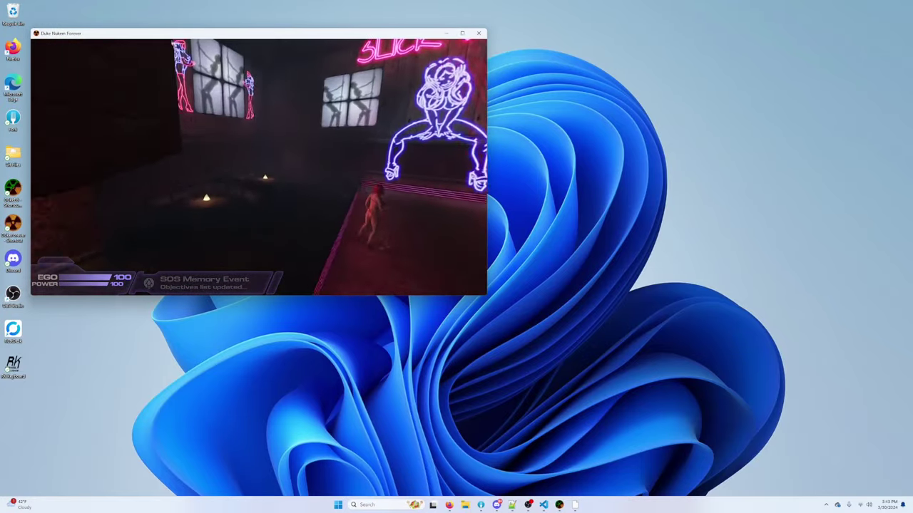
pyautogui.press('w')
pyautogui.press('e')
pyautogui.press('e')
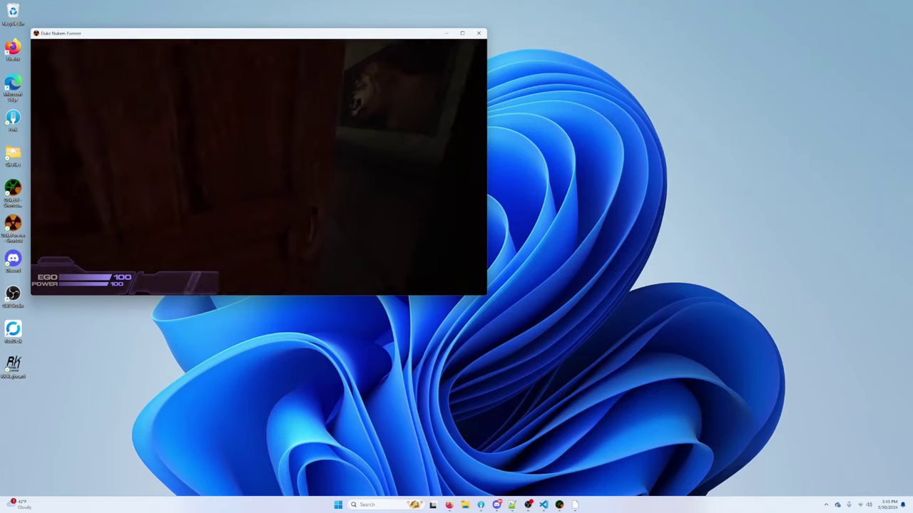
# Step: Draw the gold pistol, deal with the man in the locker room and approach the dancer
pyautogui.press('2')
pyautogui.press('w')
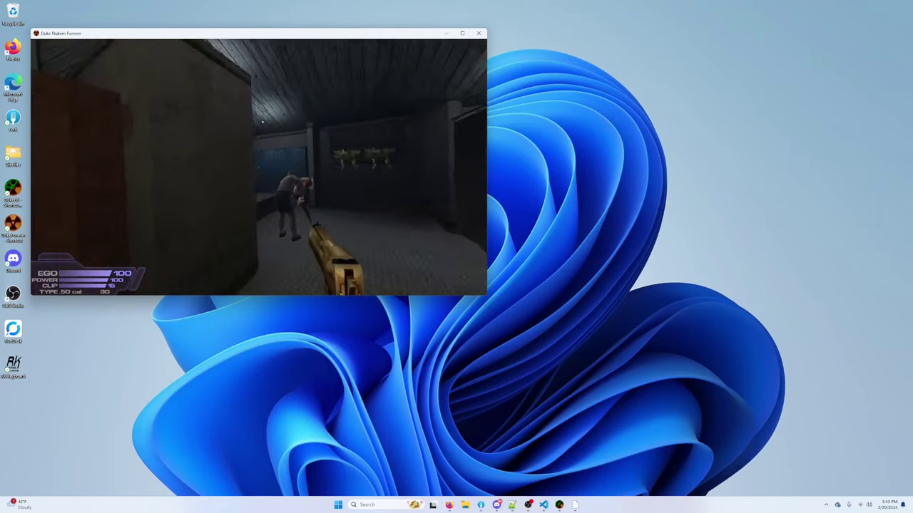
pyautogui.press('w')
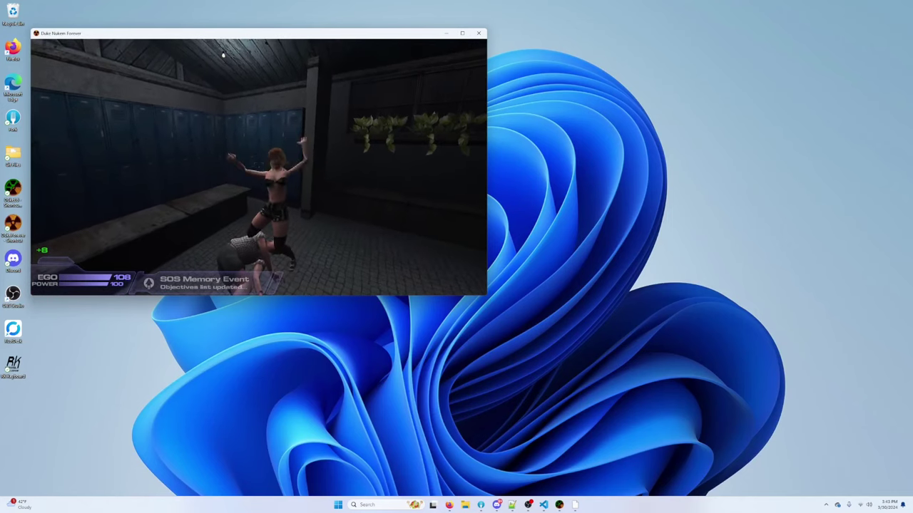
pyautogui.press('w')
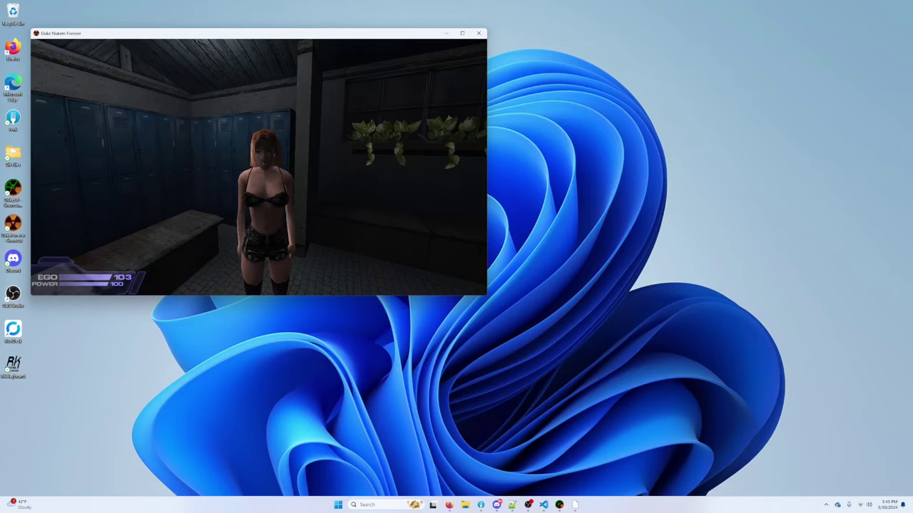
# Step: Switch the game to full screen and examine the dancer's item-giving sequence up close
pyautogui.hotkey('alt', 'Return')
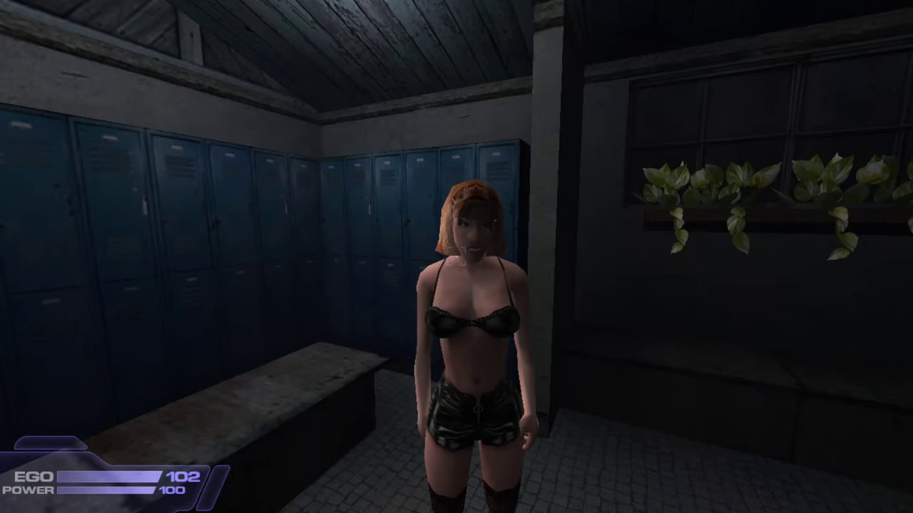
pyautogui.press('s')
pyautogui.press('w')
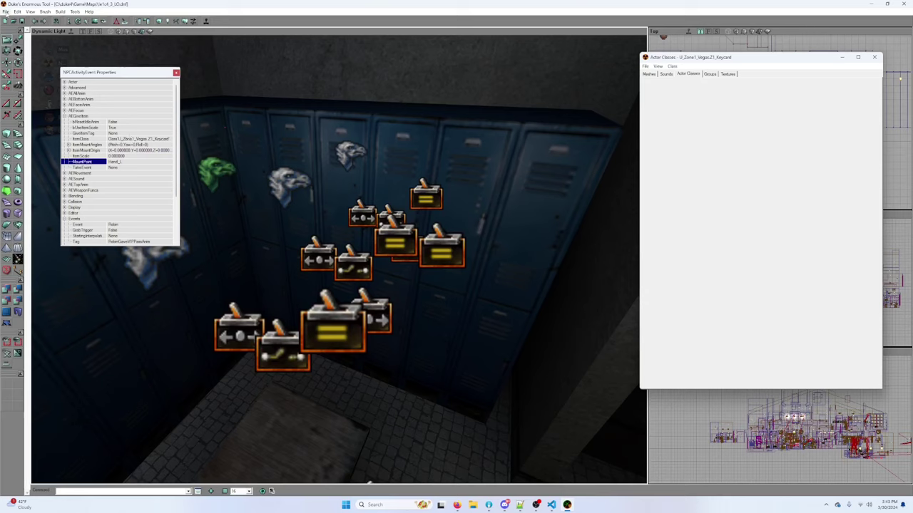
# Step: Open the recently used e1c1_1 map and bring up the properties of the TalkToEugene2 NPC activity event near the maid
pyautogui.click(5, 13)
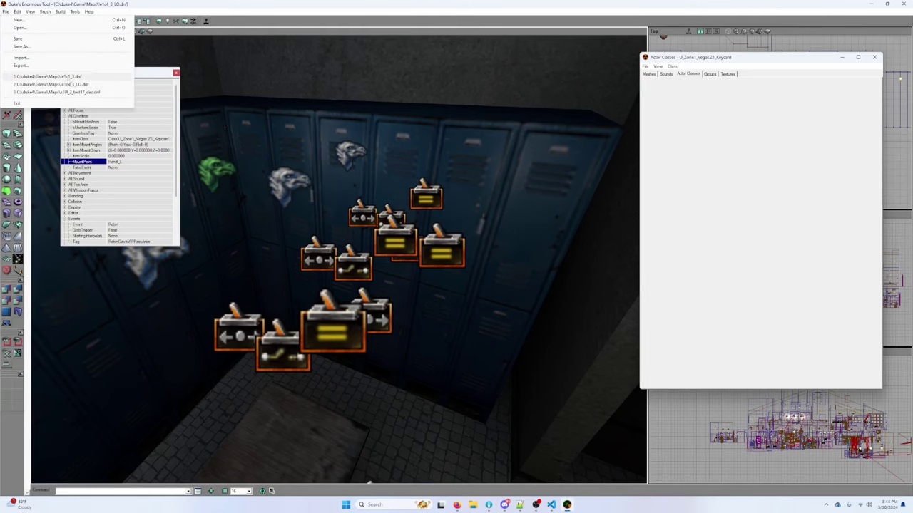
pyautogui.click(63, 77)
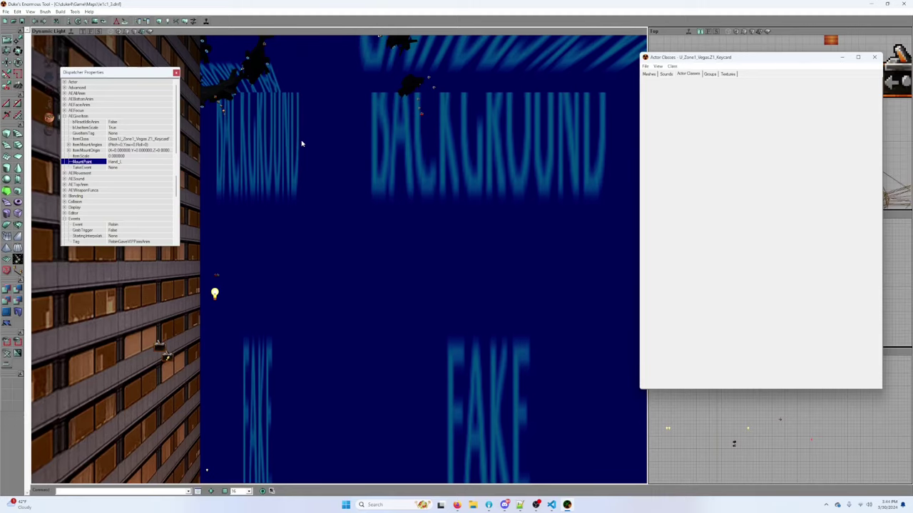
pyautogui.moveTo(307, 152); pyautogui.dragTo(306, 85, button='right')
pyautogui.moveTo(296, 153); pyautogui.dragTo(297, 55)
pyautogui.moveTo(308, 152); pyautogui.dragTo(307, 152, button='right')
pyautogui.click(382, 181)
pyautogui.click(383, 181)
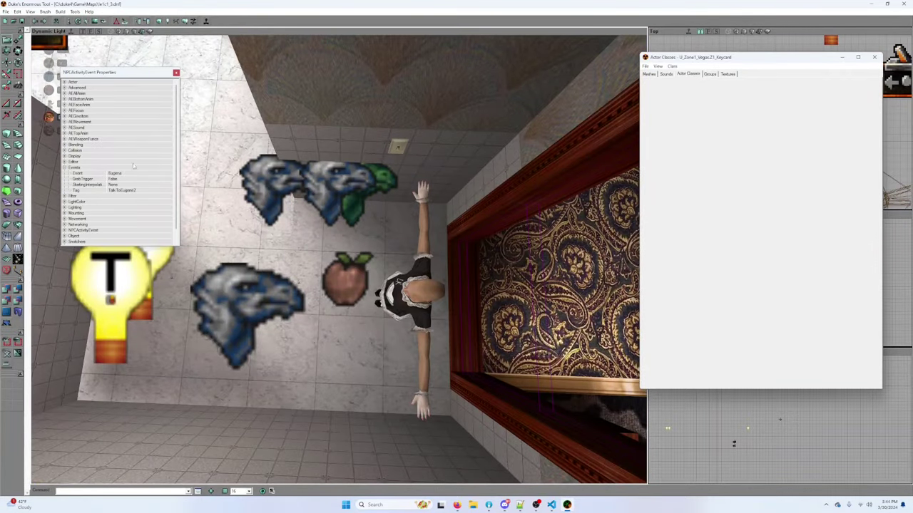
# Step: Examine the TalkToEugene2 event's movement, item-giving, focus and face-animation settings
pyautogui.click(64, 122)
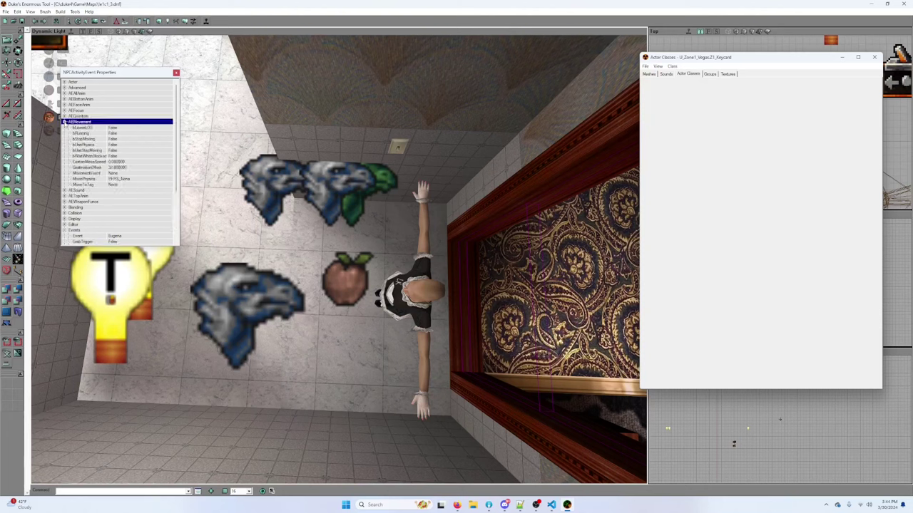
pyautogui.click(65, 122)
pyautogui.click(64, 116)
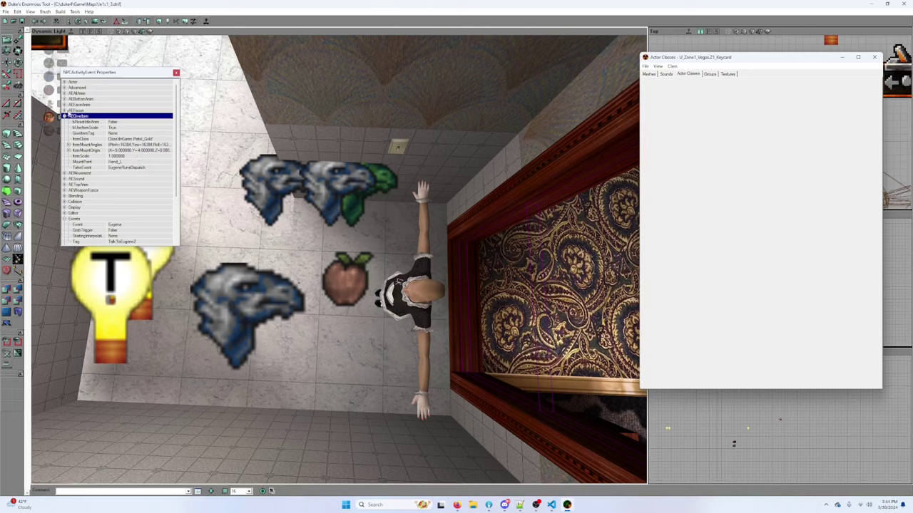
pyautogui.click(64, 111)
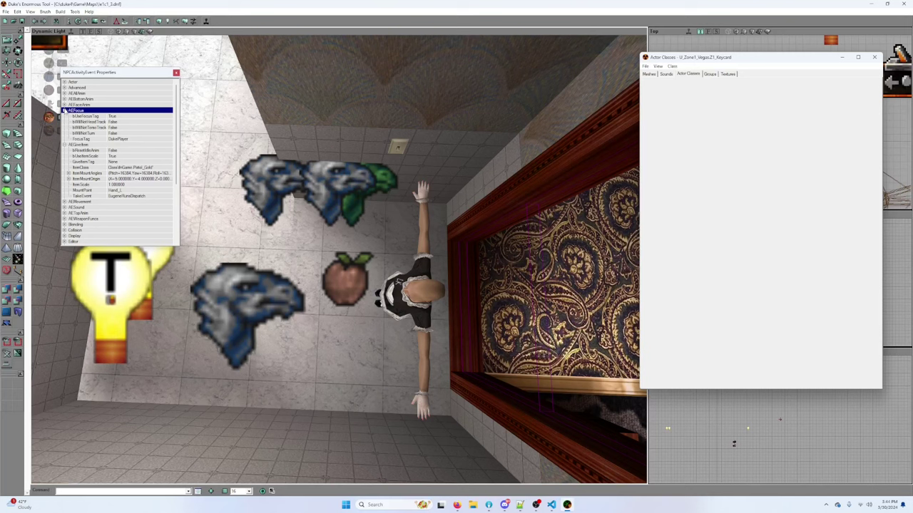
pyautogui.click(64, 110)
pyautogui.click(64, 105)
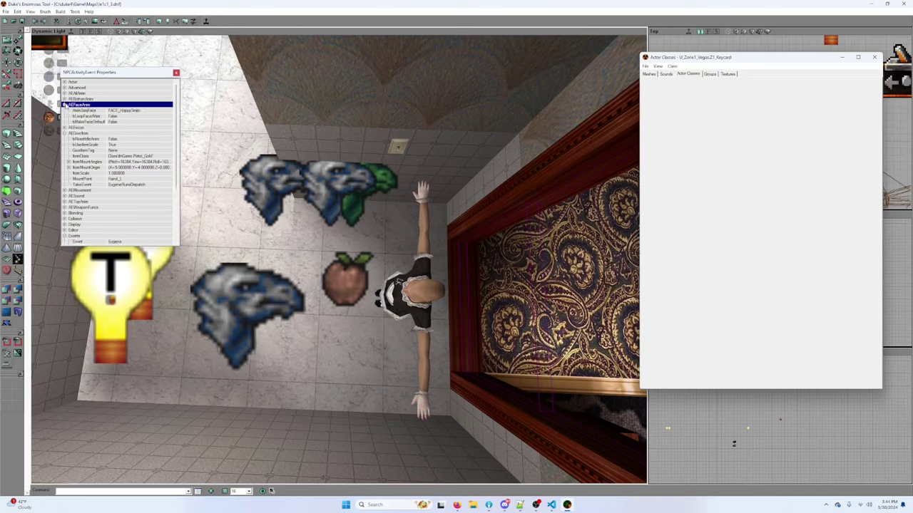
pyautogui.click(64, 105)
# Step: Copy the event's AnimSeqAll and DefaultAllAnim names, A_NPCGiveItemStart and A_NPCGiveItemLoop, over to the other open application
pyautogui.click(64, 93)
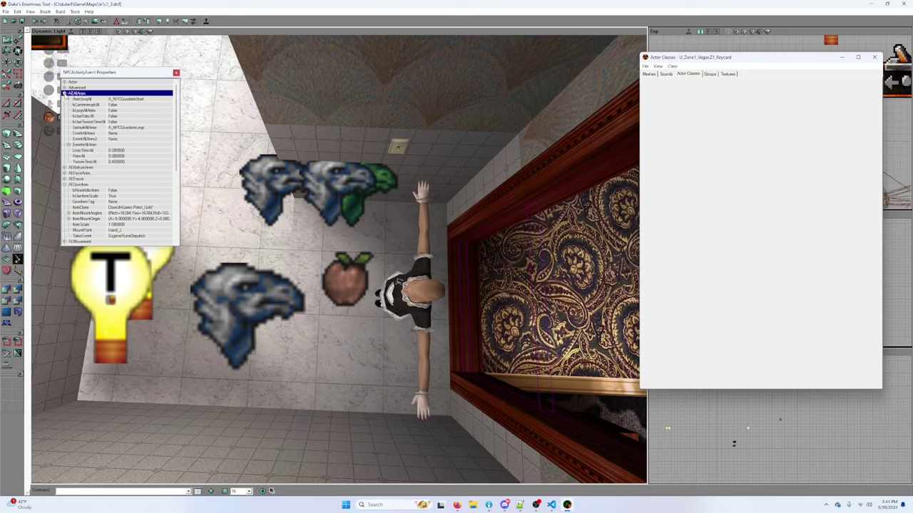
pyautogui.click(150, 98)
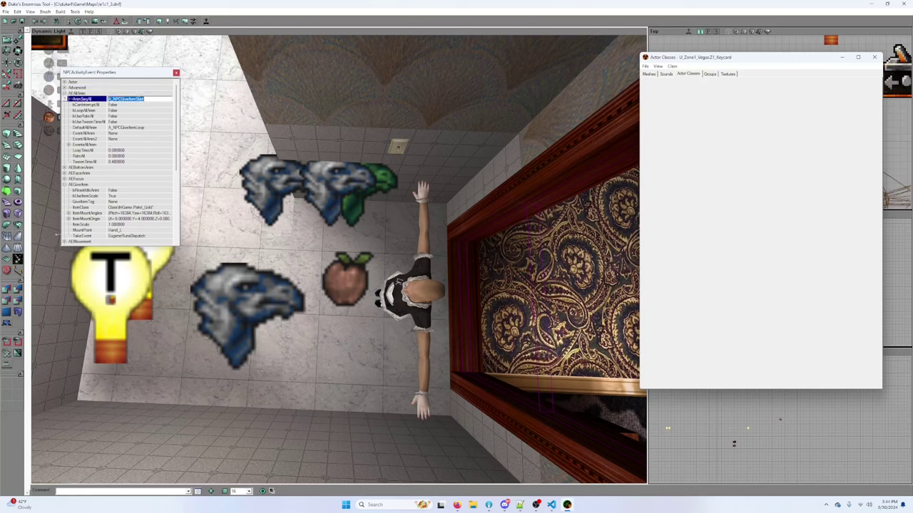
pyautogui.hotkey('alt', 'Tab')
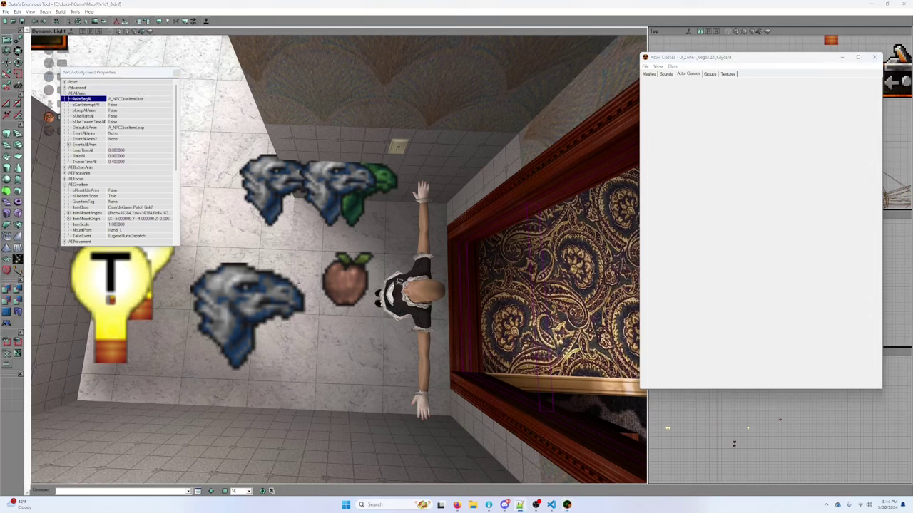
pyautogui.click(159, 128)
pyautogui.hotkey('alt', 'Tab')
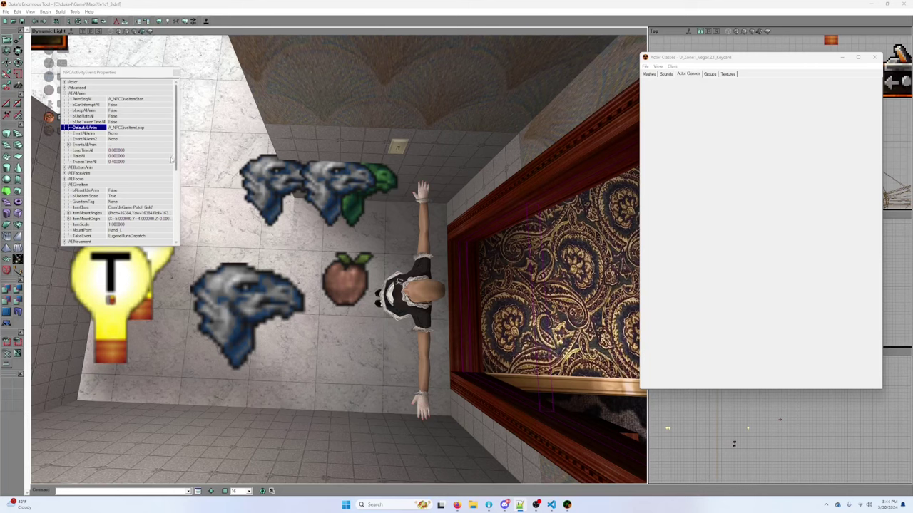
# Step: Reopen the e1c4_3_LO map and select the RobinGaveVIPPassAnim activity event in the locker room
pyautogui.click(5, 11)
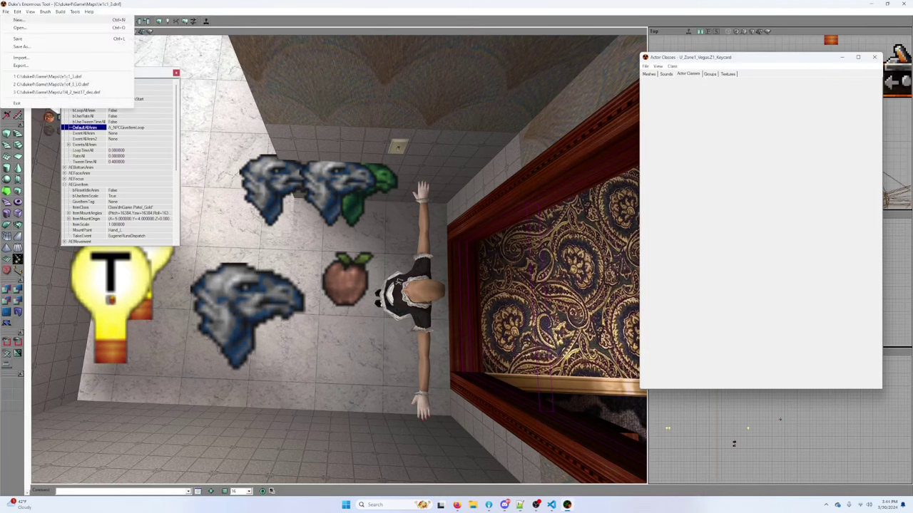
pyautogui.click(84, 86)
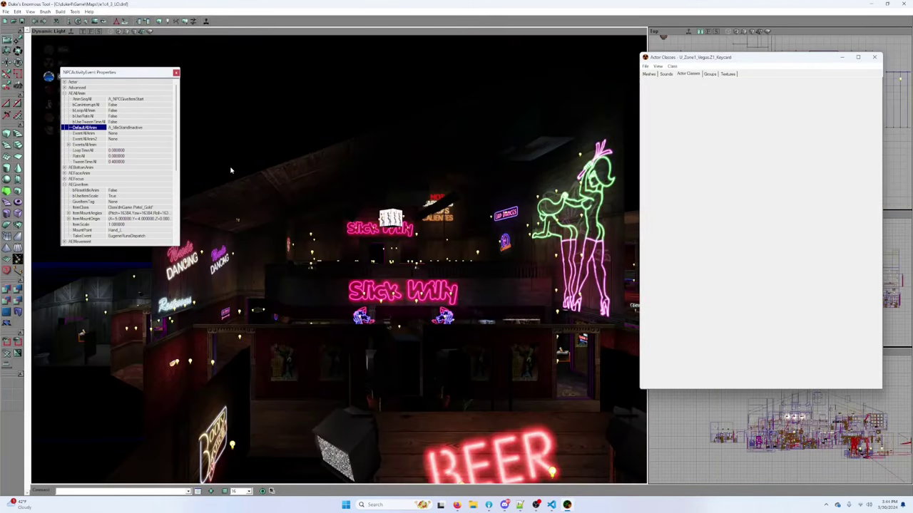
pyautogui.moveTo(311, 305); pyautogui.dragTo(421, 378, button='right')
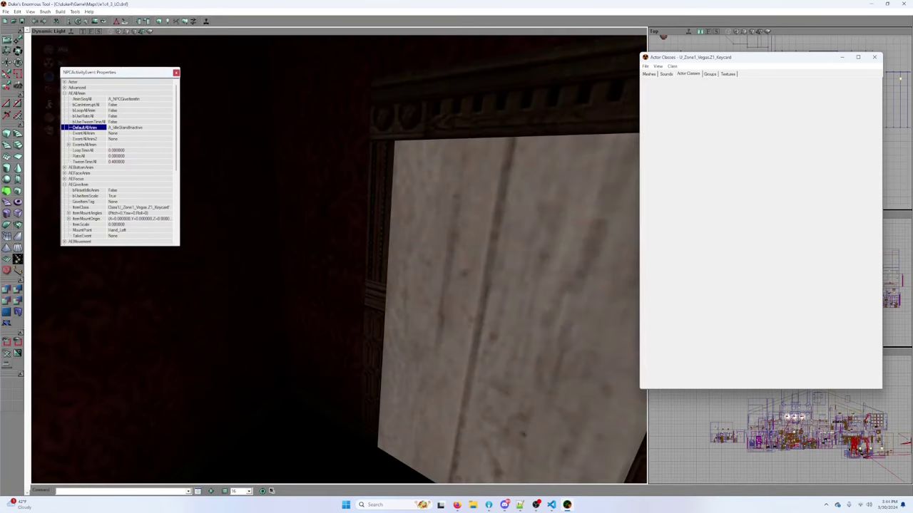
pyautogui.moveTo(338, 260); pyautogui.dragTo(428, 335)
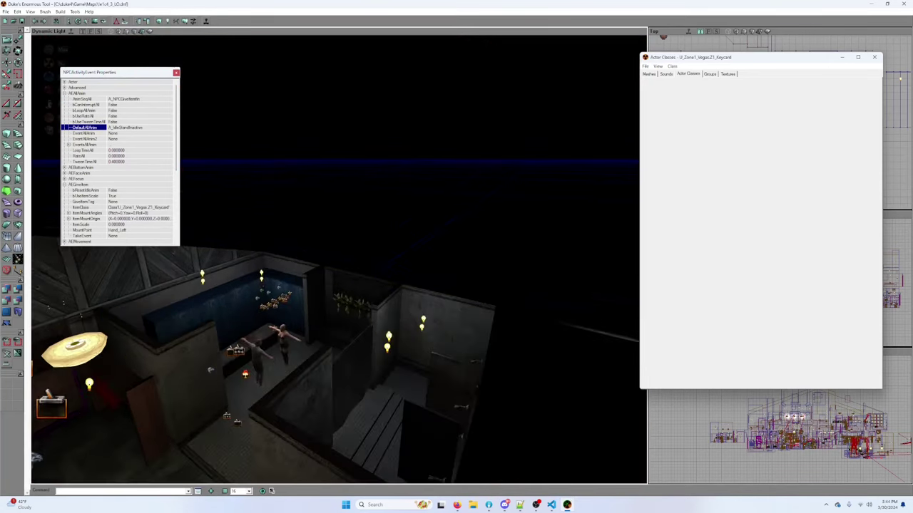
pyautogui.moveTo(304, 328); pyautogui.dragTo(303, 263)
pyautogui.moveTo(304, 264); pyautogui.dragTo(302, 342, button='right')
pyautogui.moveTo(302, 342); pyautogui.dragTo(302, 273)
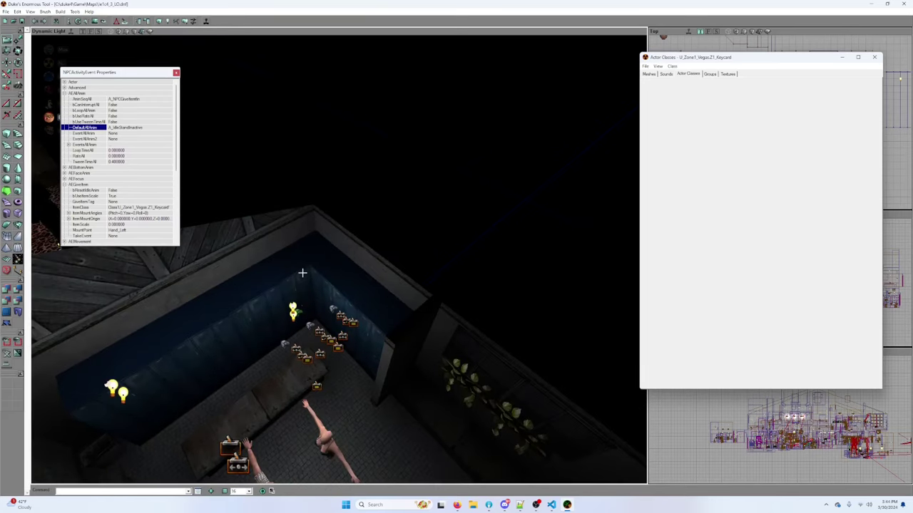
pyautogui.click(295, 311)
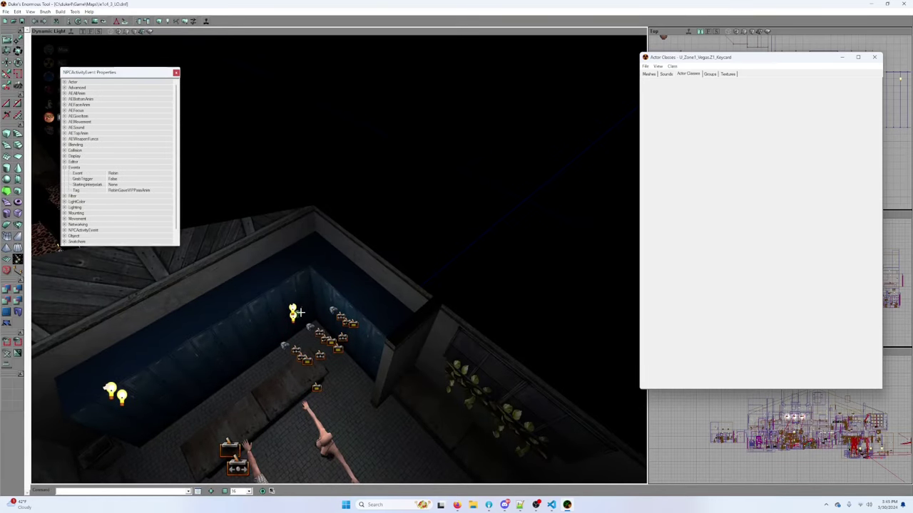
# Step: Set the event's AnimSeqAll to A_NPCGiveItemStart and DefaultAllAnim to A_NPCGiveItemLoop, and rebuild the map
pyautogui.click(65, 93)
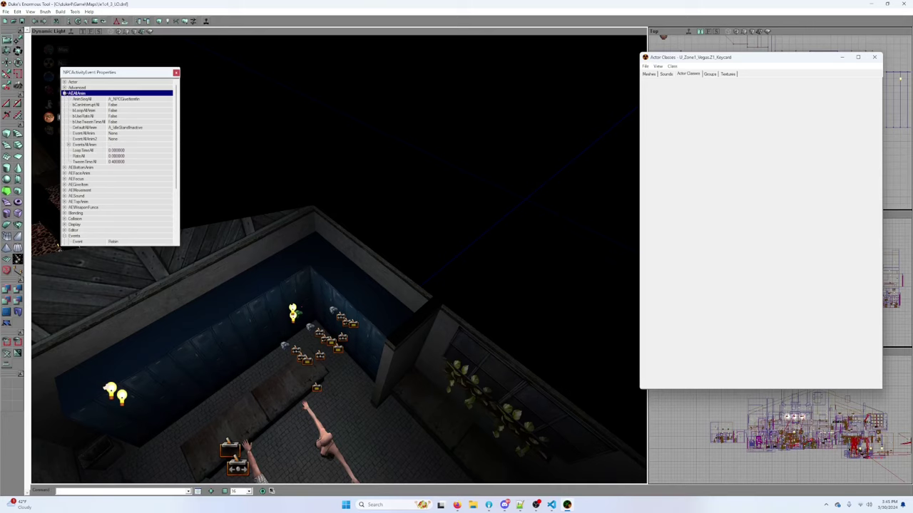
pyautogui.hotkey('alt', 'Tab')
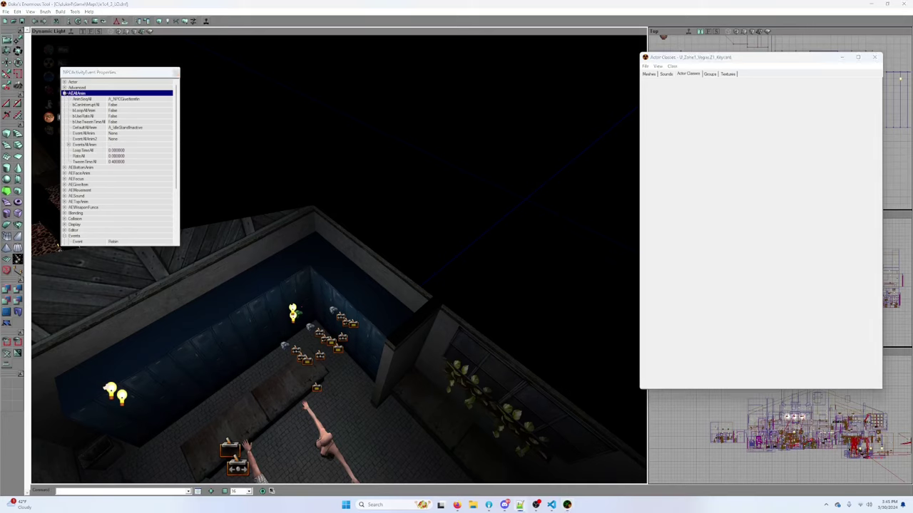
pyautogui.click(144, 100)
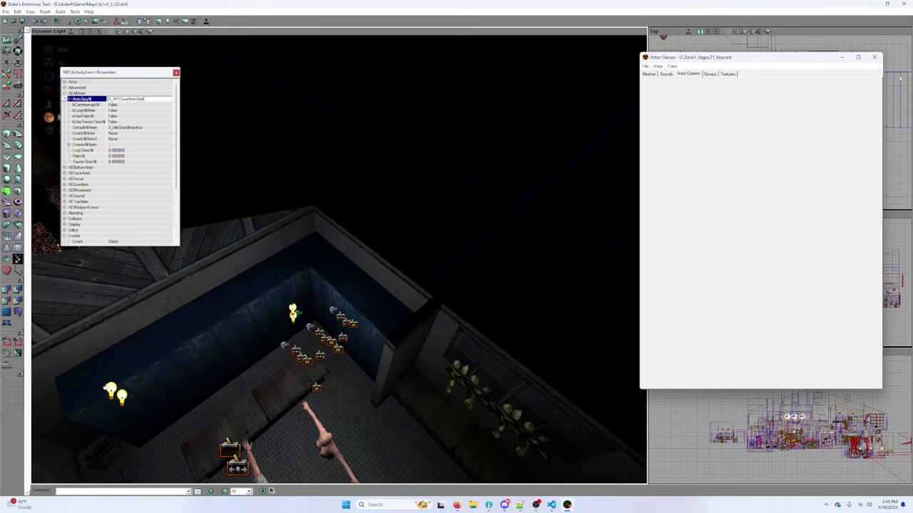
pyautogui.click(157, 128)
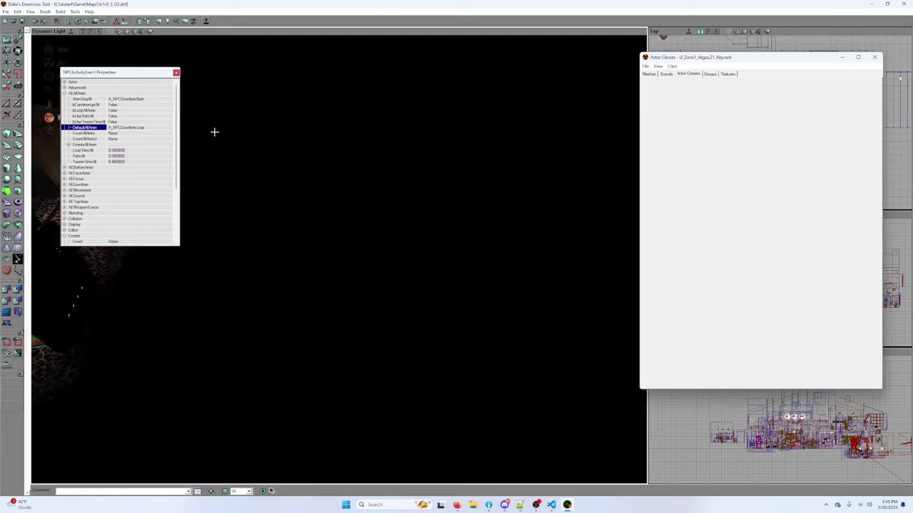
pyautogui.click(184, 22)
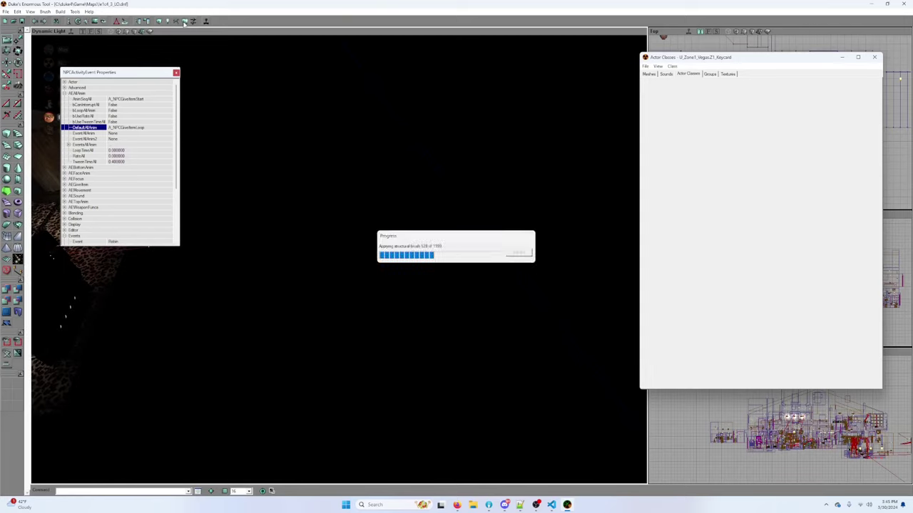
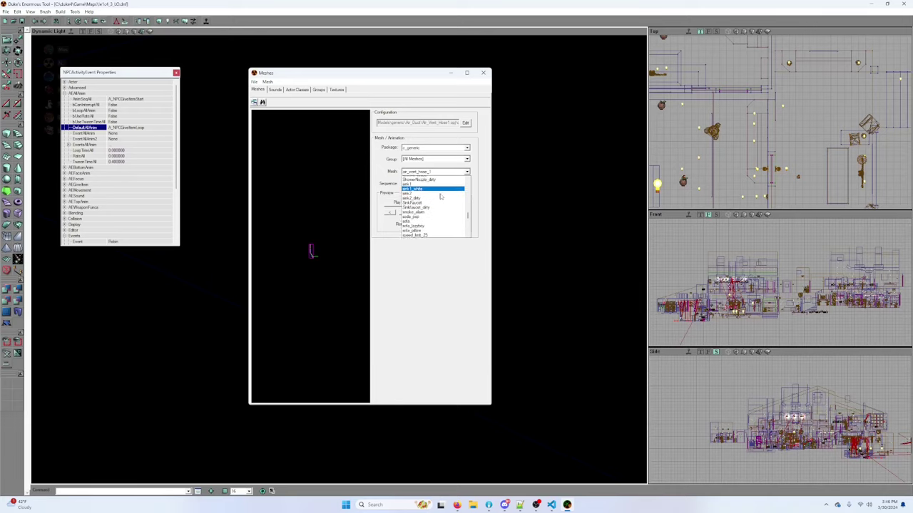
# Step: Look through the mesh list of the c_generic package without choosing a mesh
pyautogui.scroll(2, 441, 196)
pyautogui.scroll(-2, 440, 195)
pyautogui.scroll(-3, 440, 200)
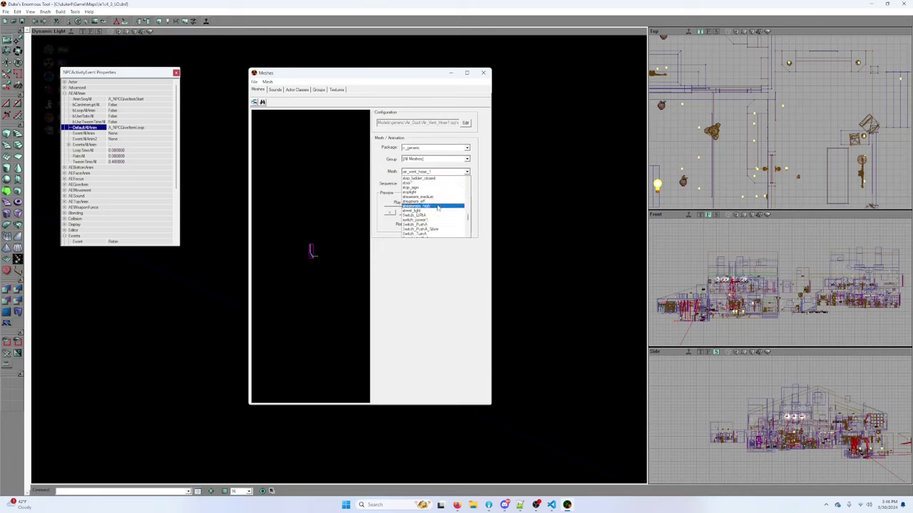
pyautogui.click(431, 261)
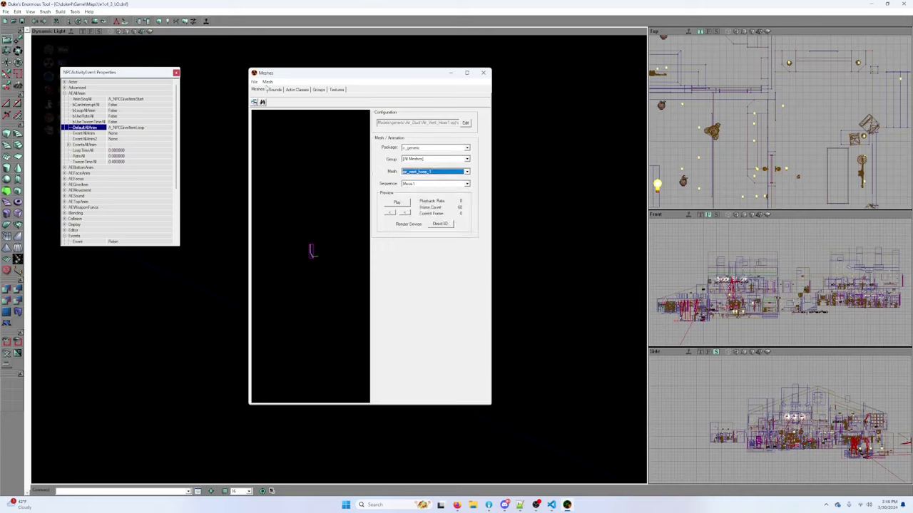
# Step: Switch to the texture browser, load the t_generic package and look through its list of groups
pyautogui.click(340, 90)
pyautogui.click(312, 111)
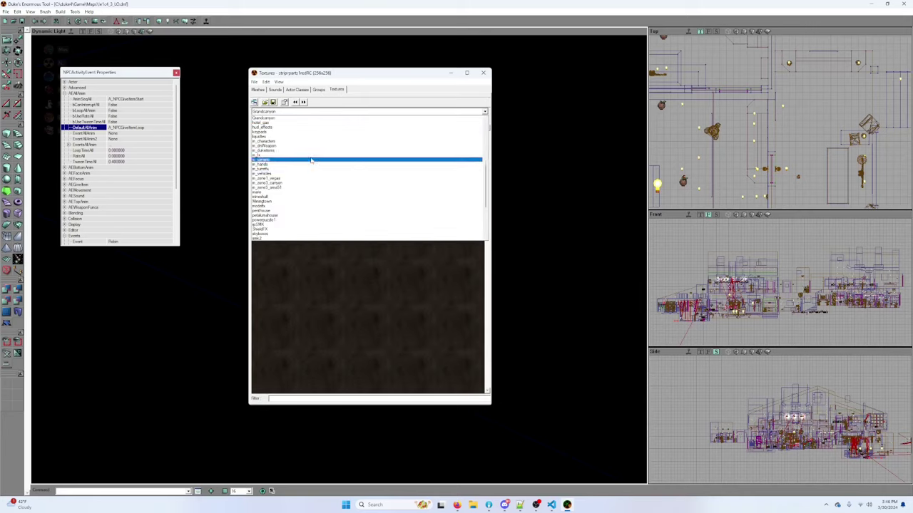
pyautogui.scroll(-1, 303, 206)
pyautogui.click(298, 208)
pyautogui.click(305, 120)
pyautogui.scroll(-7, 297, 195)
pyautogui.scroll(-7, 301, 188)
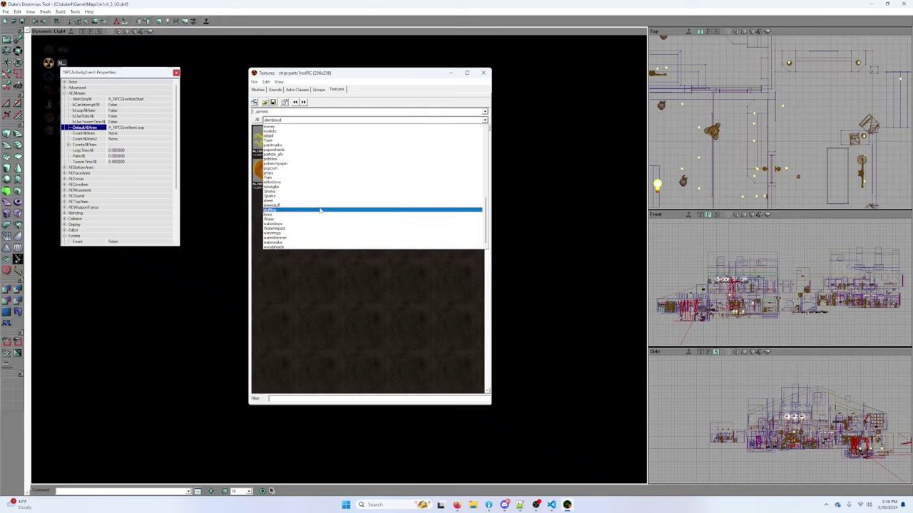
pyautogui.scroll(3, 320, 211)
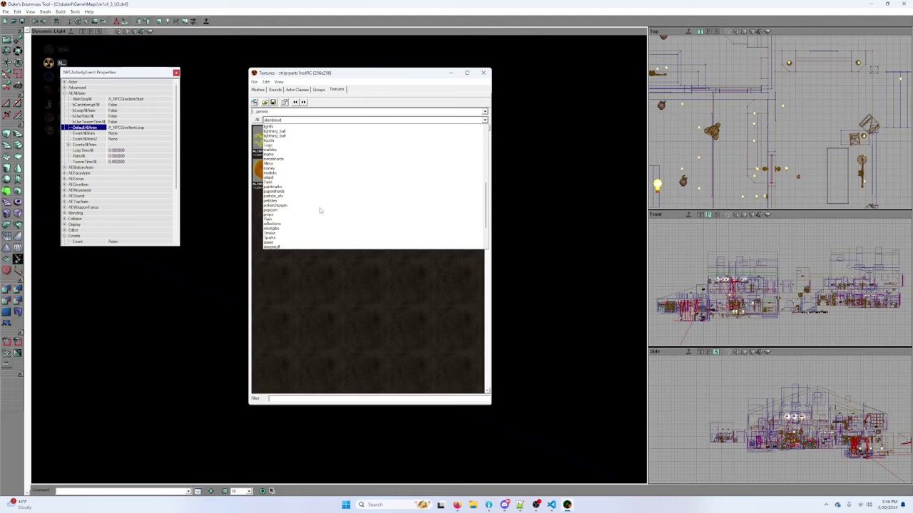
pyautogui.scroll(10, 320, 208)
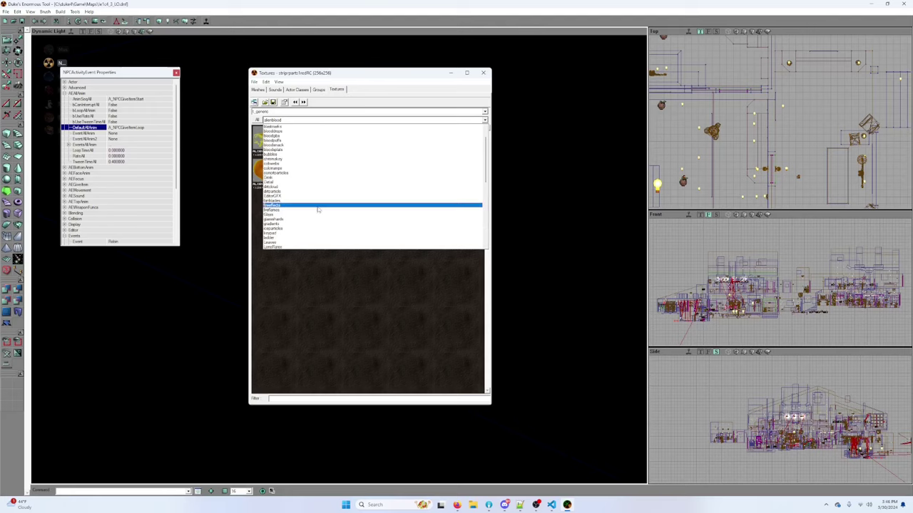
pyautogui.click(310, 288)
# Step: Show the textures of all t_generic groups and look through them to the end
pyautogui.click(256, 119)
pyautogui.scroll(-8, 343, 180)
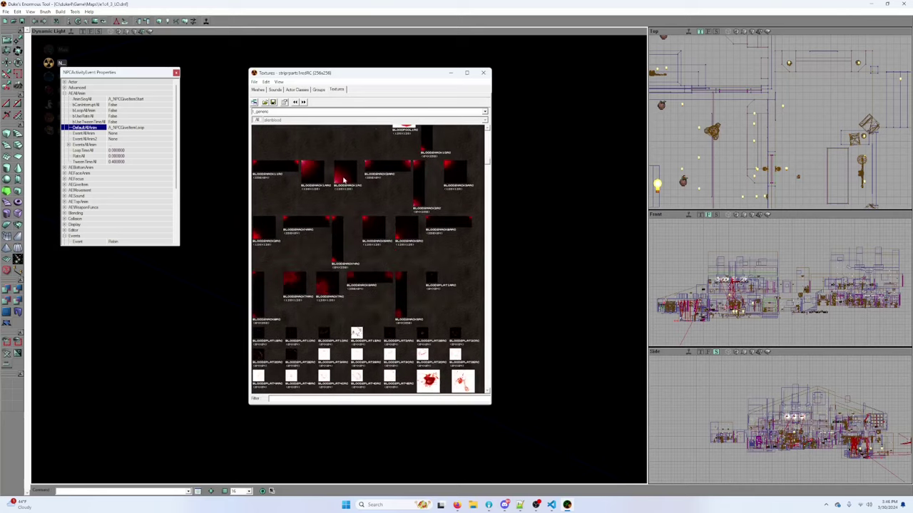
pyautogui.scroll(-15, 343, 185)
pyautogui.scroll(-20, 343, 200)
pyautogui.scroll(-20, 343, 199)
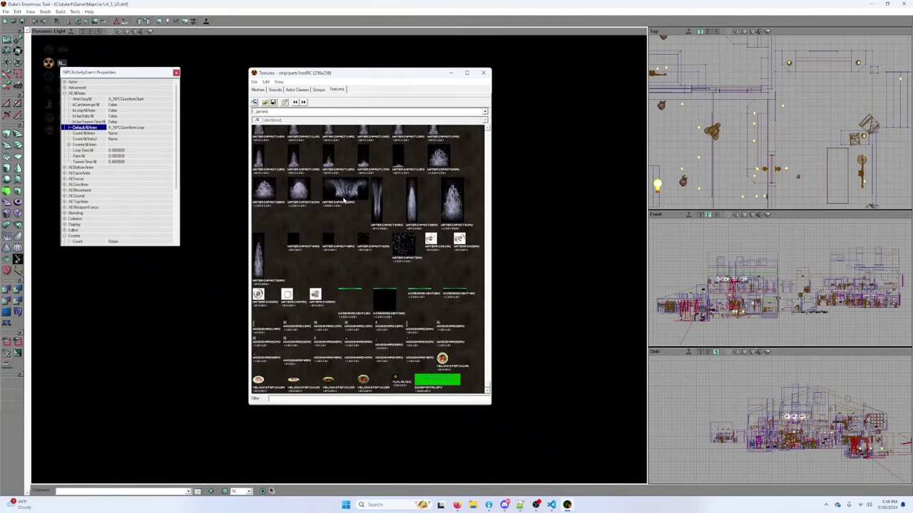
# Step: Load the m_generic package in the texture browser and look through its textures to the end
pyautogui.click(298, 112)
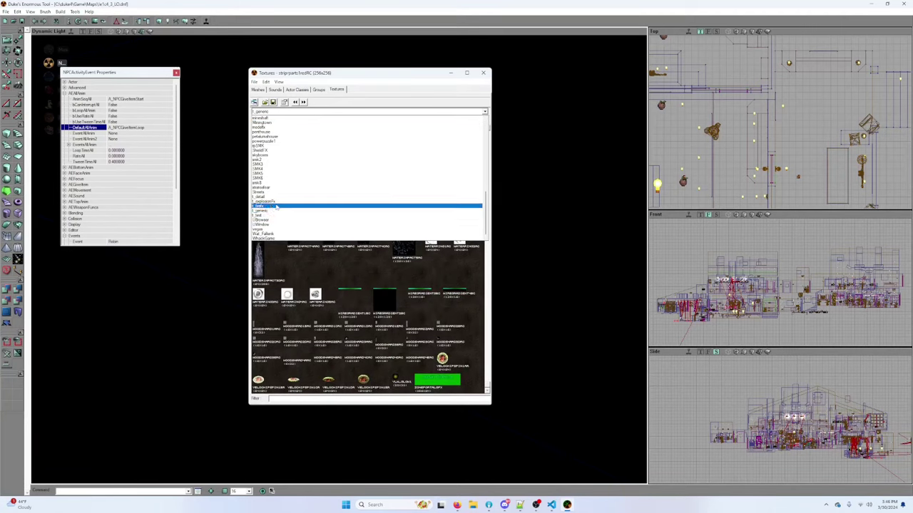
pyautogui.scroll(7, 280, 171)
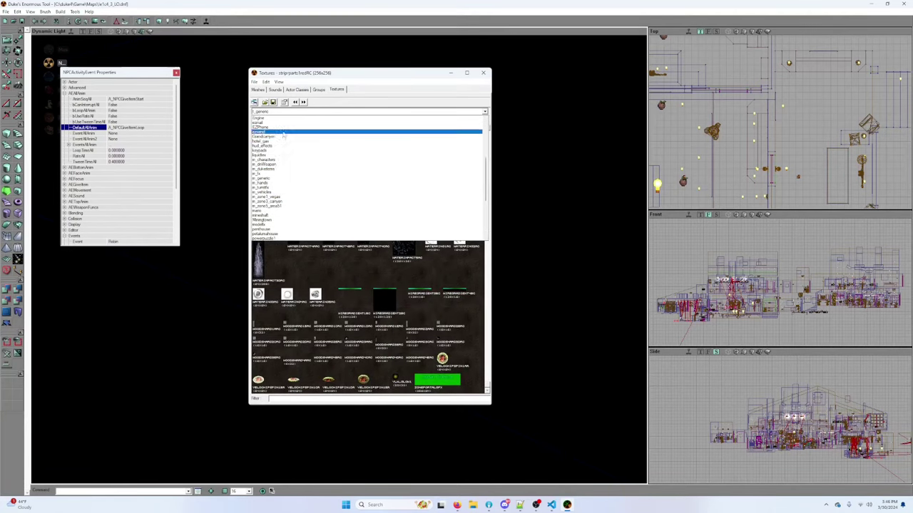
pyautogui.click(281, 180)
pyautogui.scroll(-15, 327, 232)
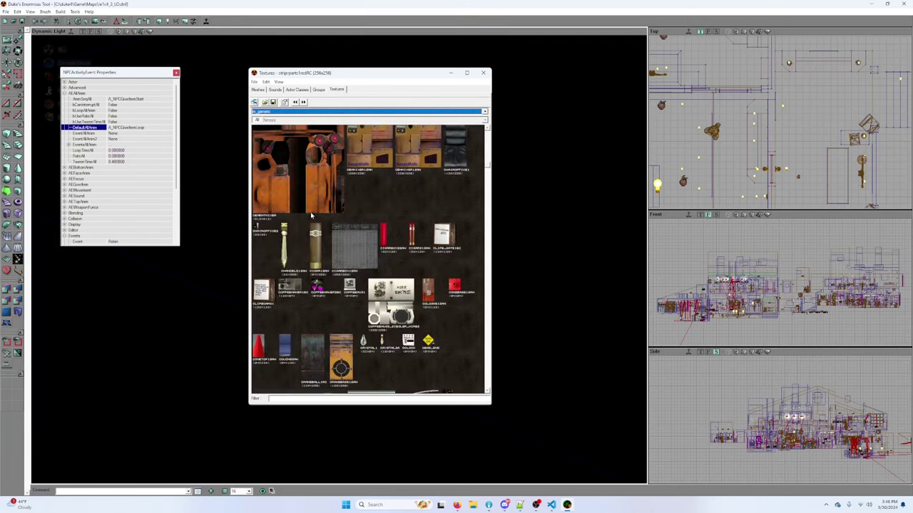
pyautogui.scroll(-15, 327, 231)
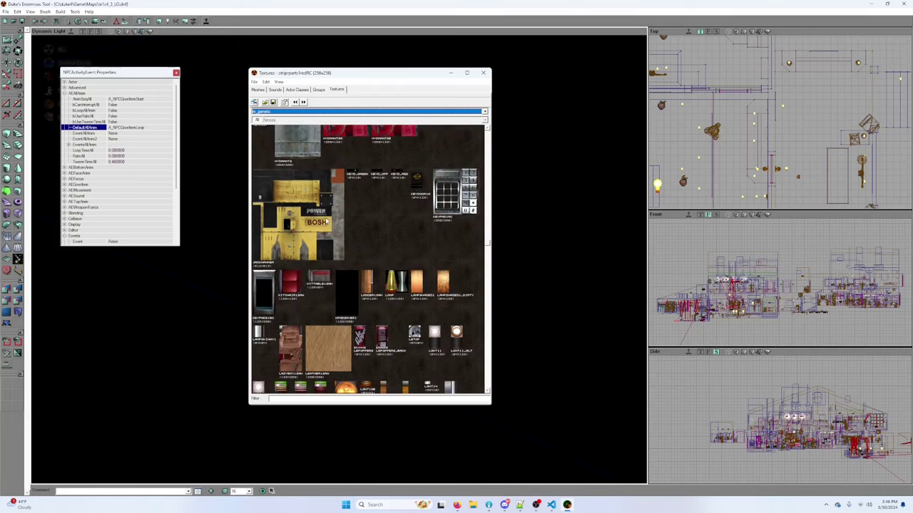
pyautogui.scroll(-8, 323, 211)
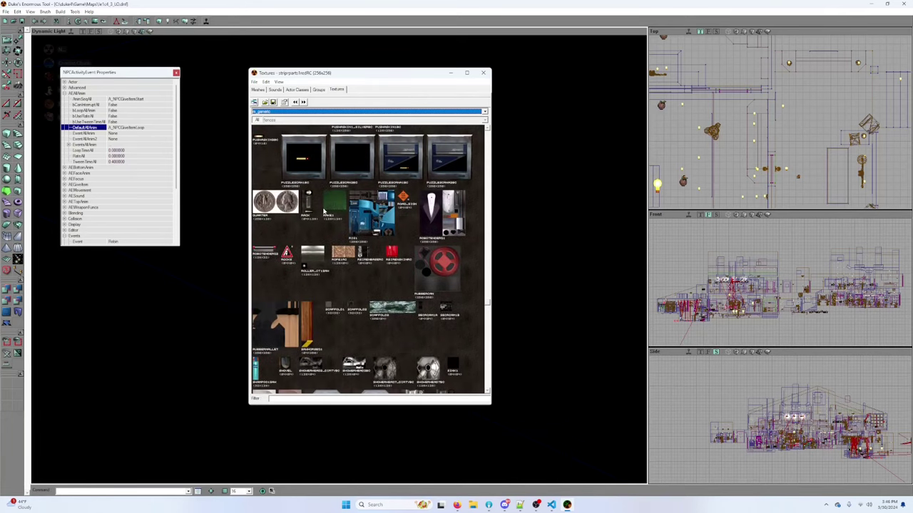
pyautogui.scroll(-15, 323, 212)
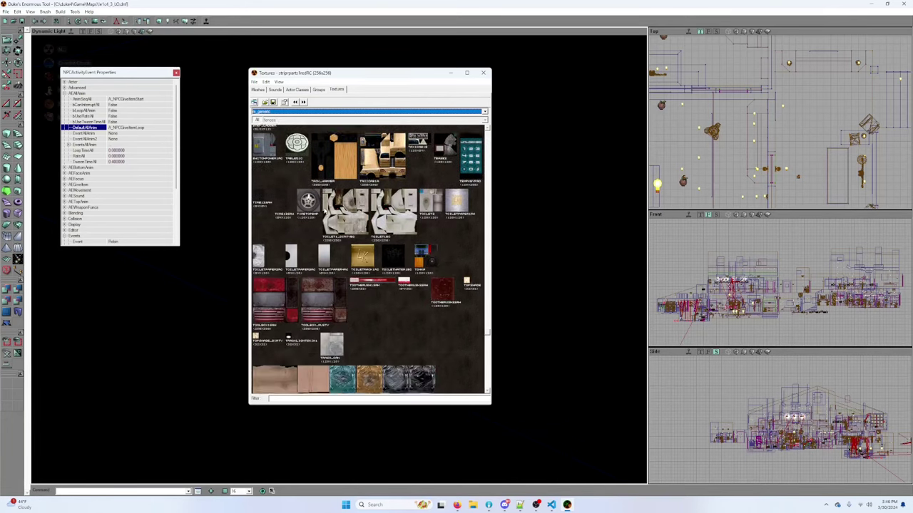
pyautogui.scroll(-12, 326, 211)
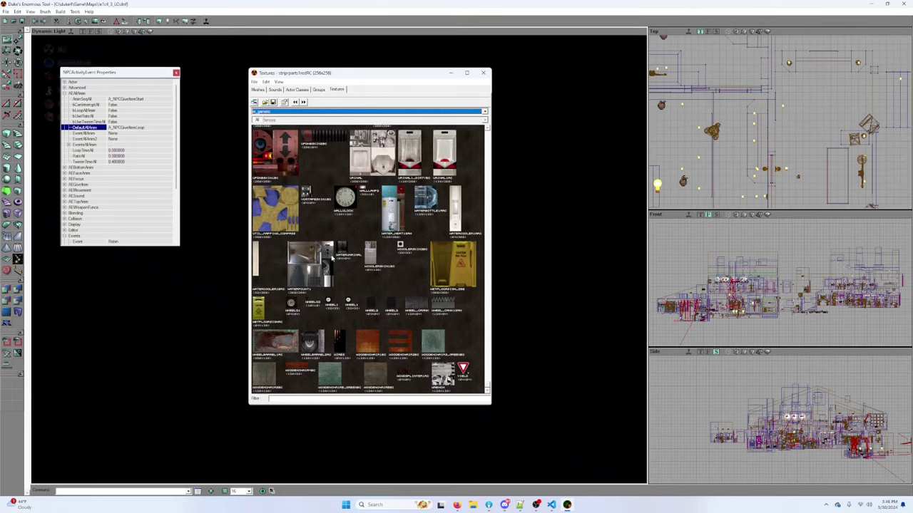
# Step: Look back through the m_generic textures from the end and select the pc_monitor texture
pyautogui.scroll(2, 323, 351)
pyautogui.scroll(2, 325, 345)
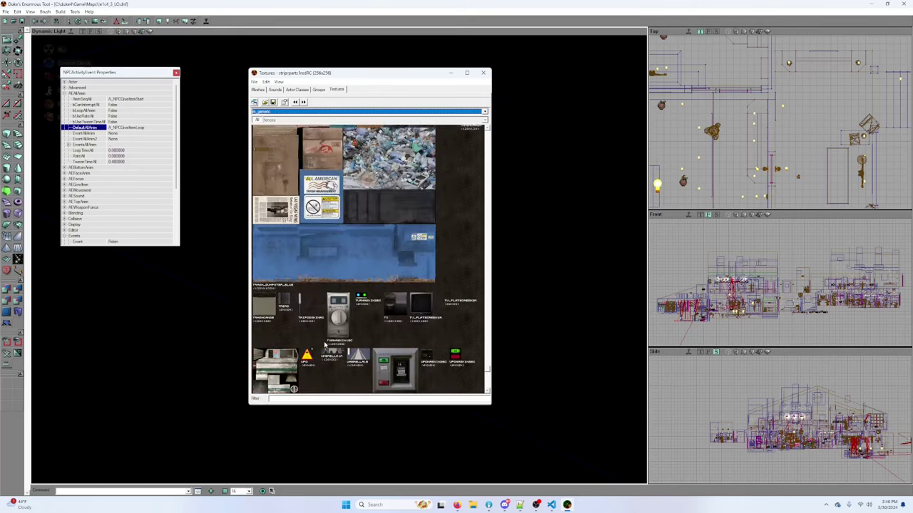
pyautogui.scroll(-2, 326, 338)
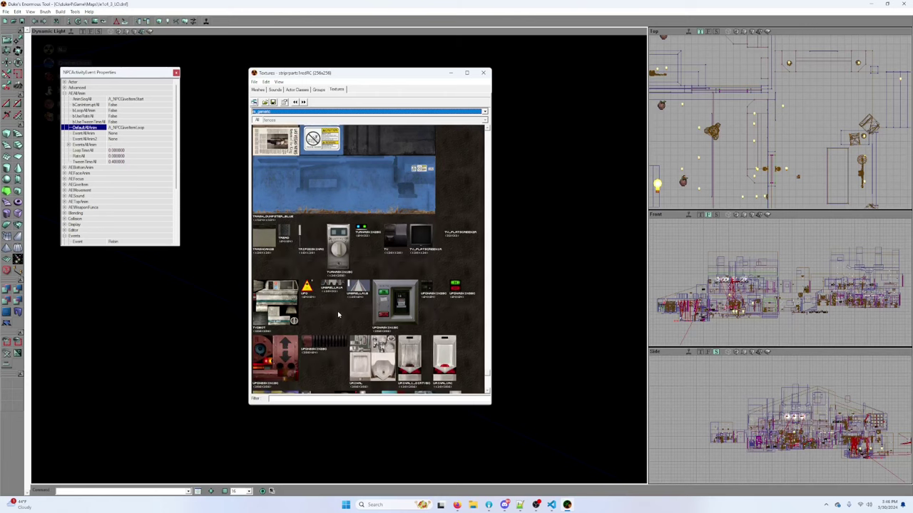
pyautogui.scroll(1, 338, 313)
pyautogui.scroll(-3, 337, 312)
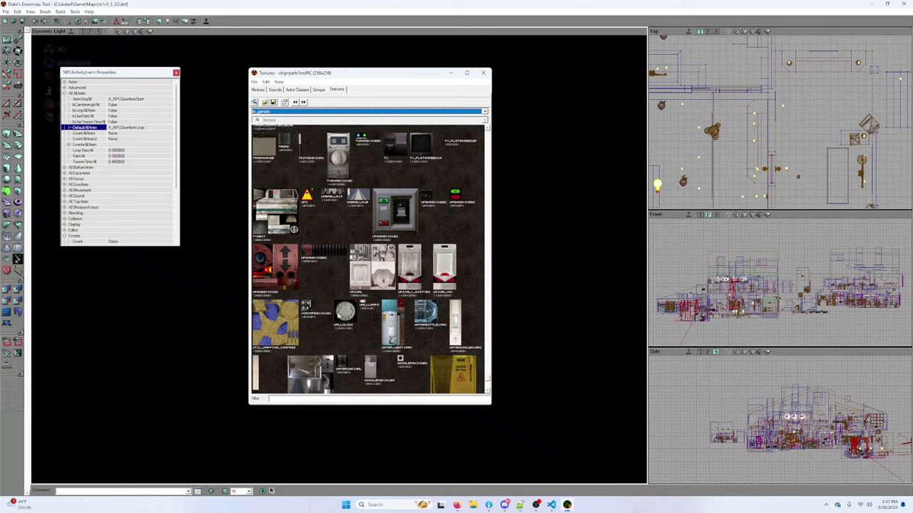
pyautogui.scroll(1, 338, 313)
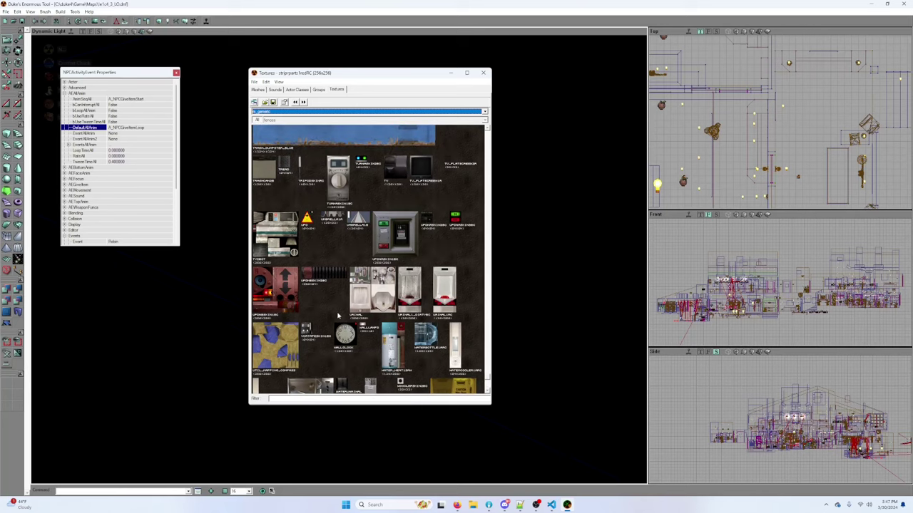
pyautogui.scroll(10, 338, 315)
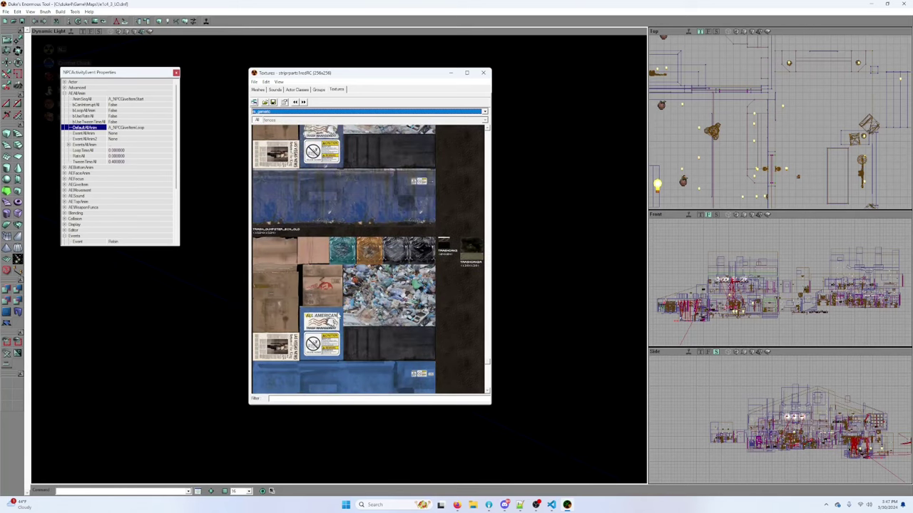
pyautogui.scroll(12, 337, 316)
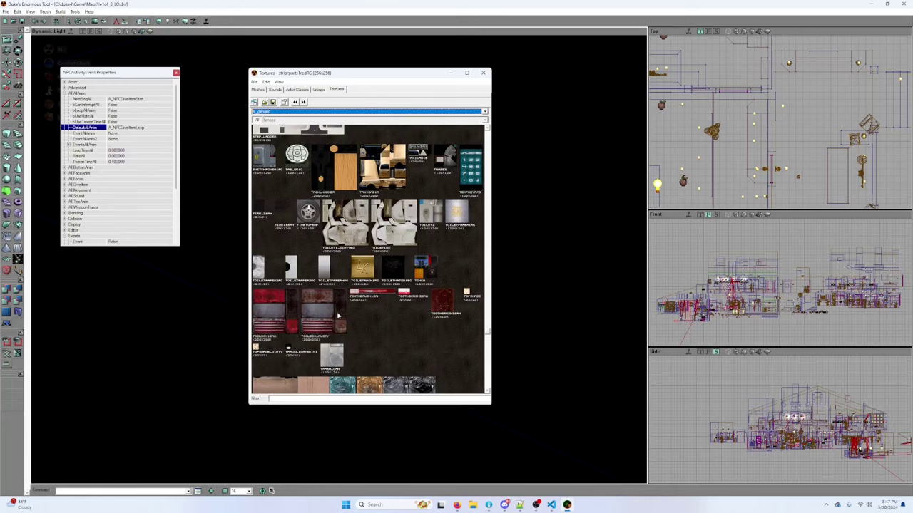
pyautogui.scroll(9, 337, 315)
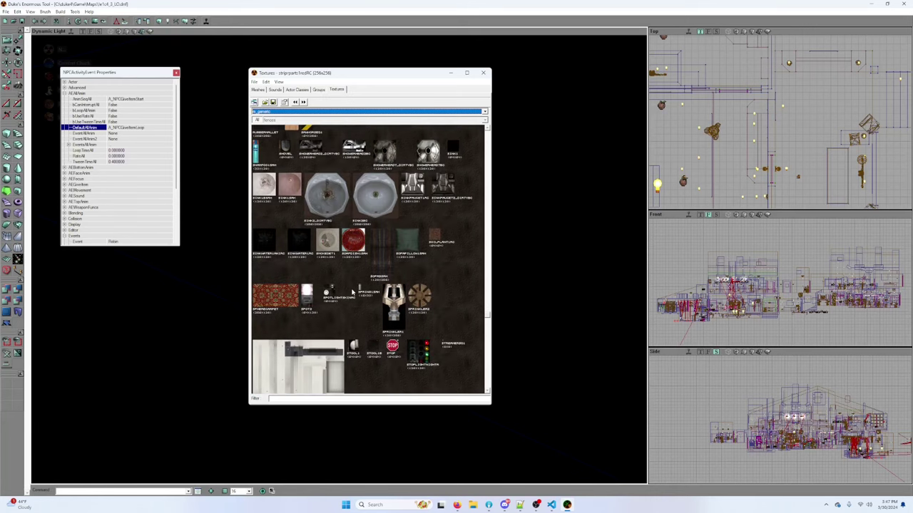
pyautogui.scroll(8, 410, 253)
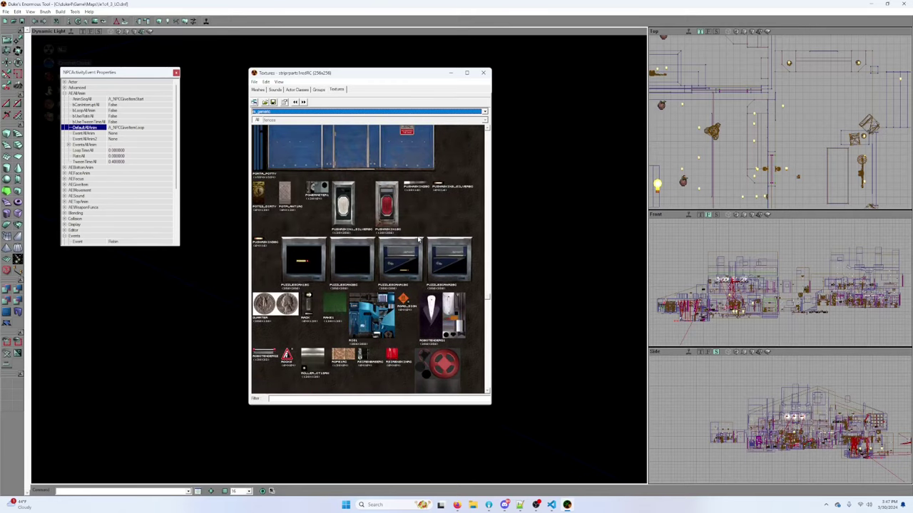
pyautogui.scroll(10, 422, 234)
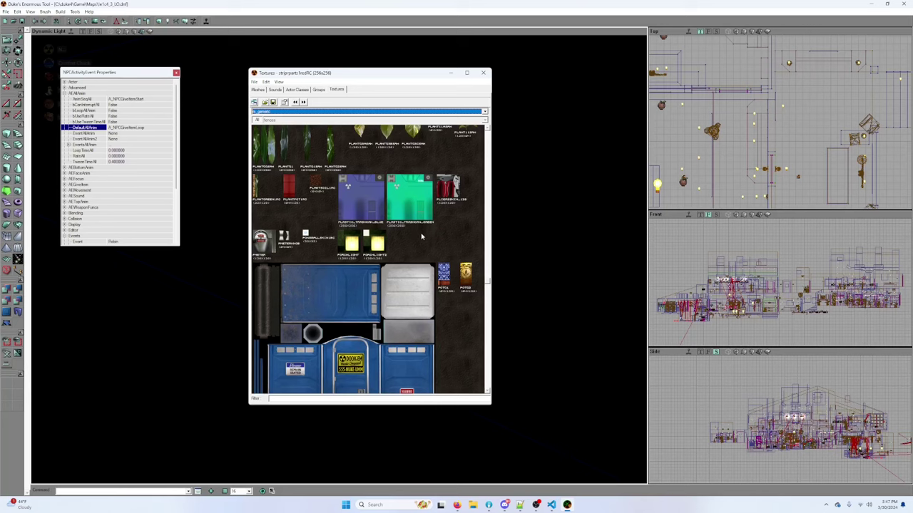
pyautogui.scroll(5, 422, 234)
pyautogui.scroll(-5, 421, 231)
pyautogui.scroll(7, 421, 231)
pyautogui.scroll(2, 421, 230)
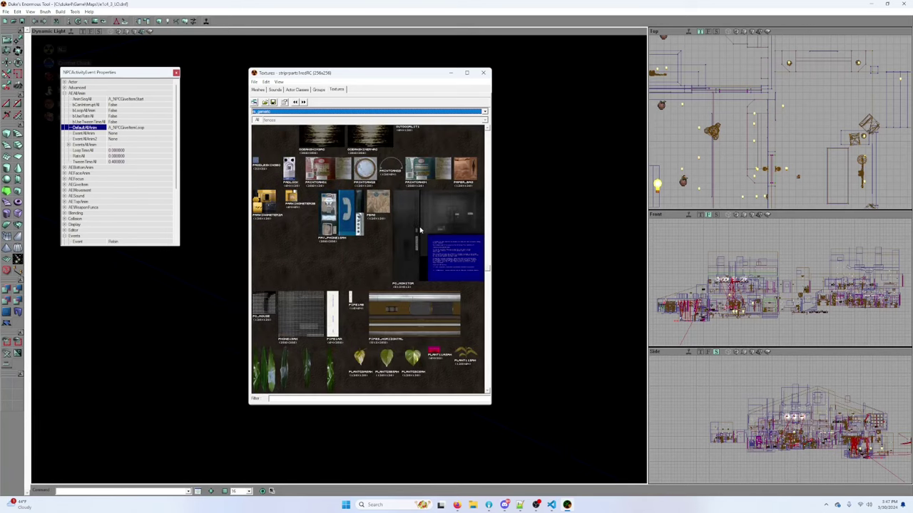
pyautogui.click(454, 254)
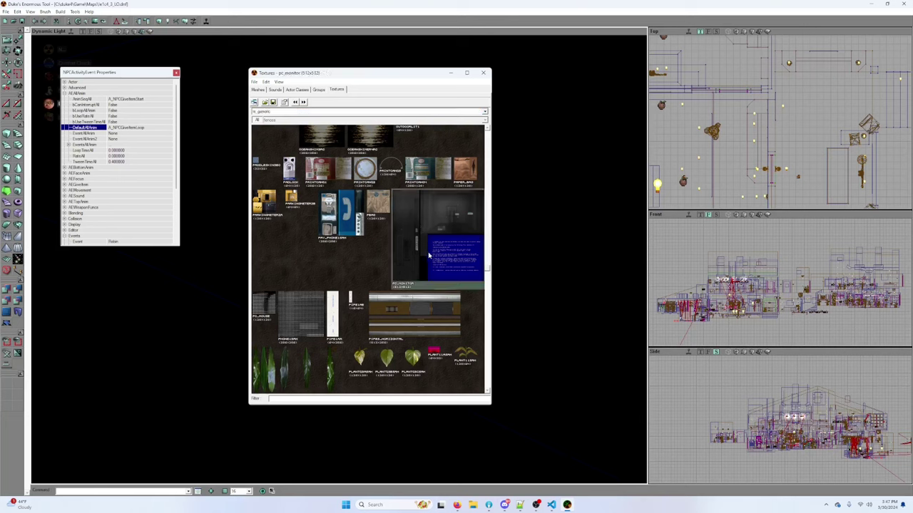
# Step: Look through the m_generic textures listed before pc_monitor and close the texture browser
pyautogui.scroll(15, 393, 250)
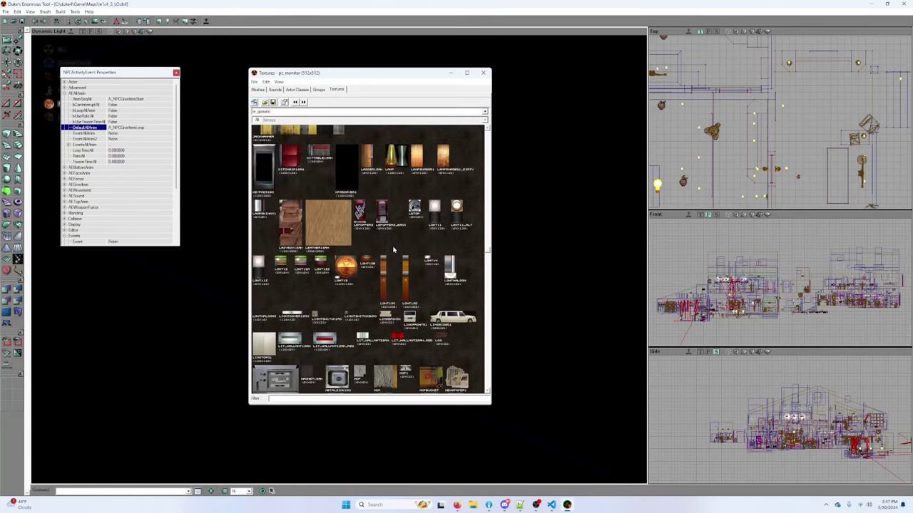
pyautogui.scroll(5, 392, 249)
pyautogui.click(482, 72)
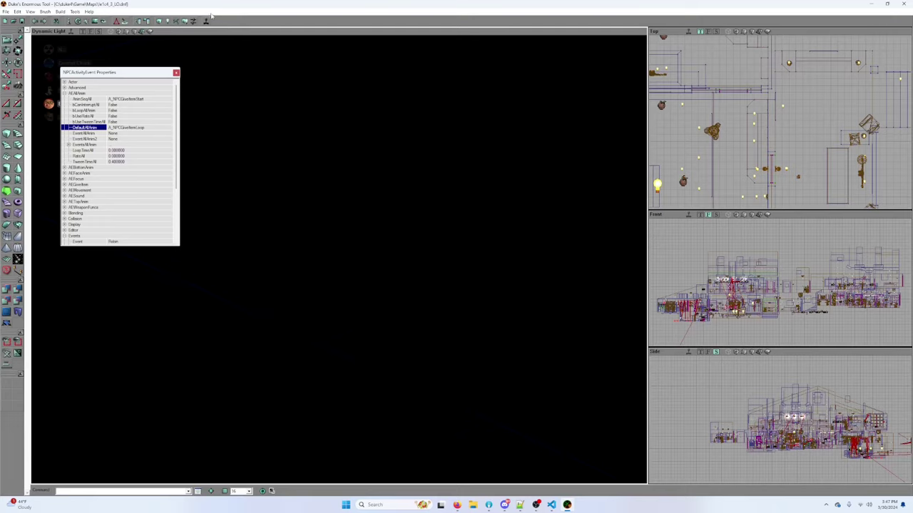
# Step: Launch the map in the game for a playtest, accepting the first-time configuration's preset choices
pyautogui.click(206, 20)
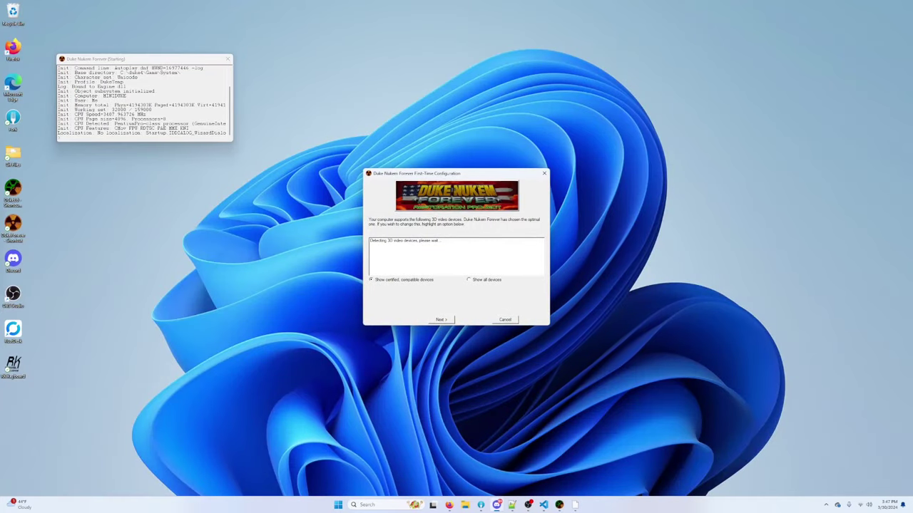
pyautogui.click(442, 320)
pyautogui.click(442, 319)
pyautogui.click(442, 320)
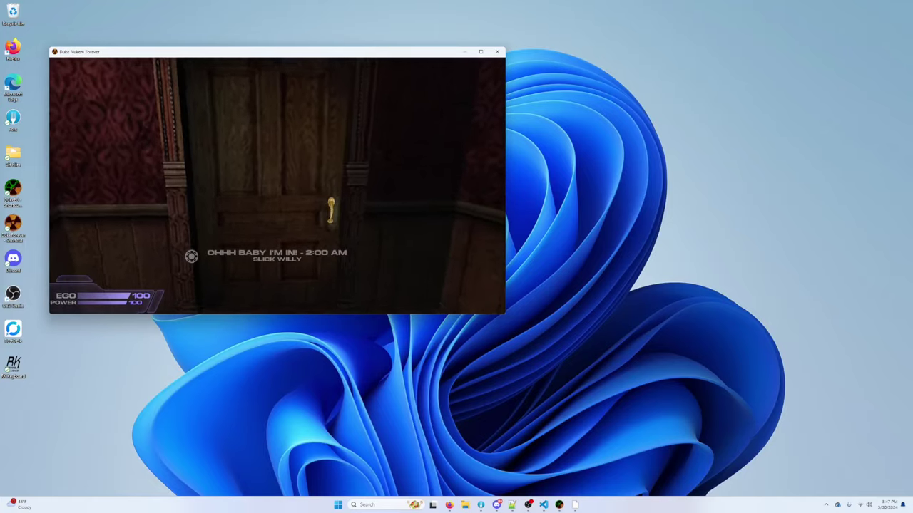
# Step: Switch the game to full screen, walk through the club to the locker room and open its door
pyautogui.press('w')
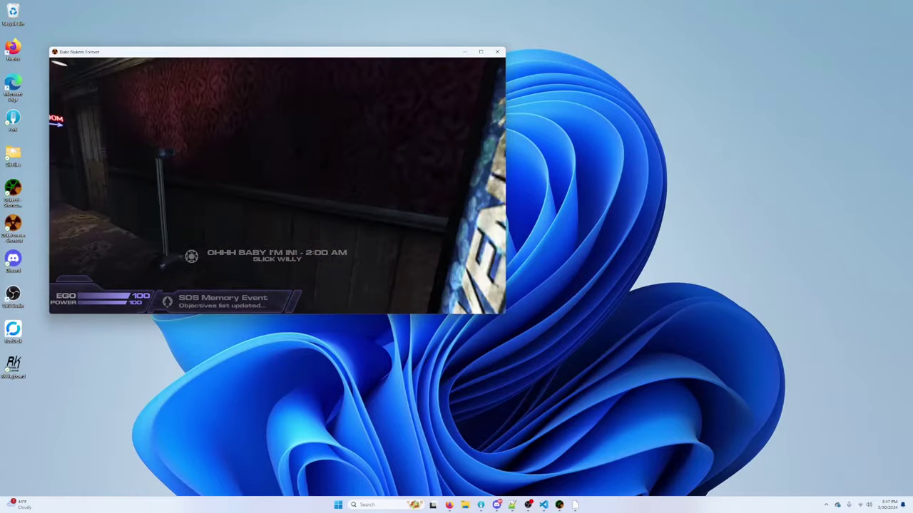
pyautogui.hotkey('alt', 'Return')
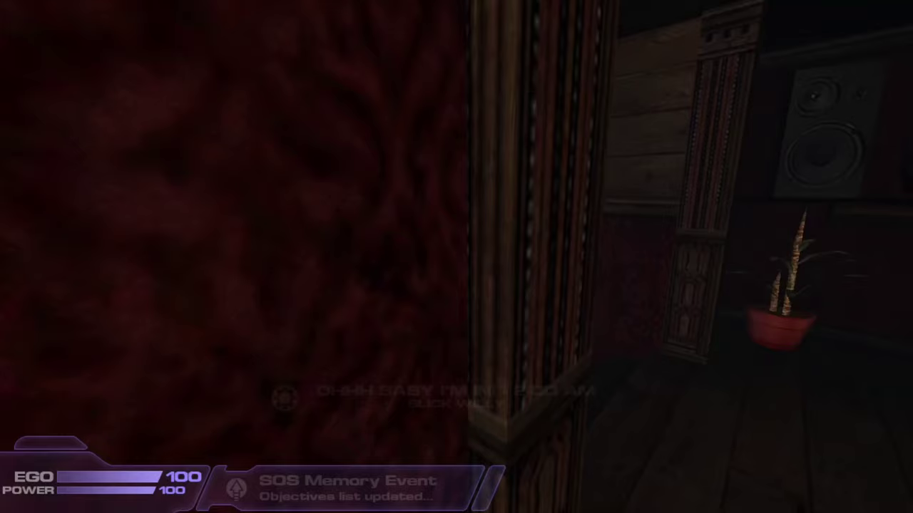
pyautogui.press('w')
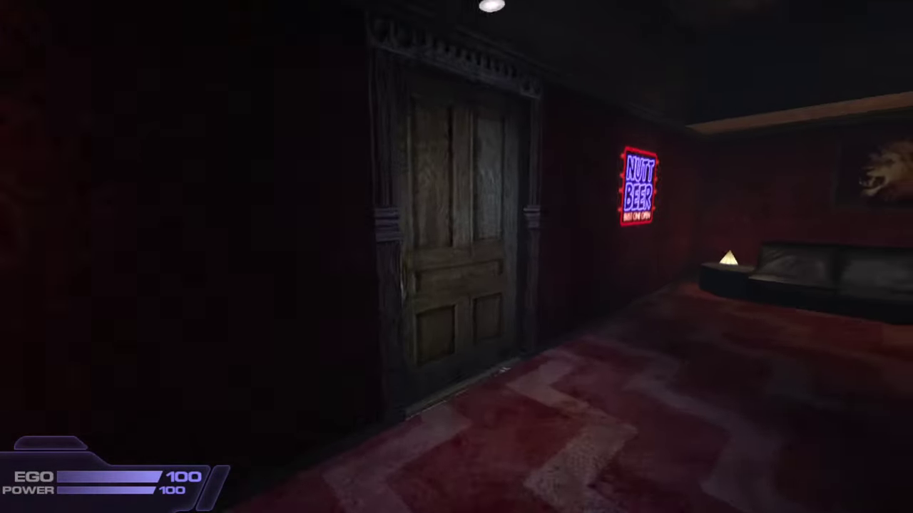
pyautogui.press('w')
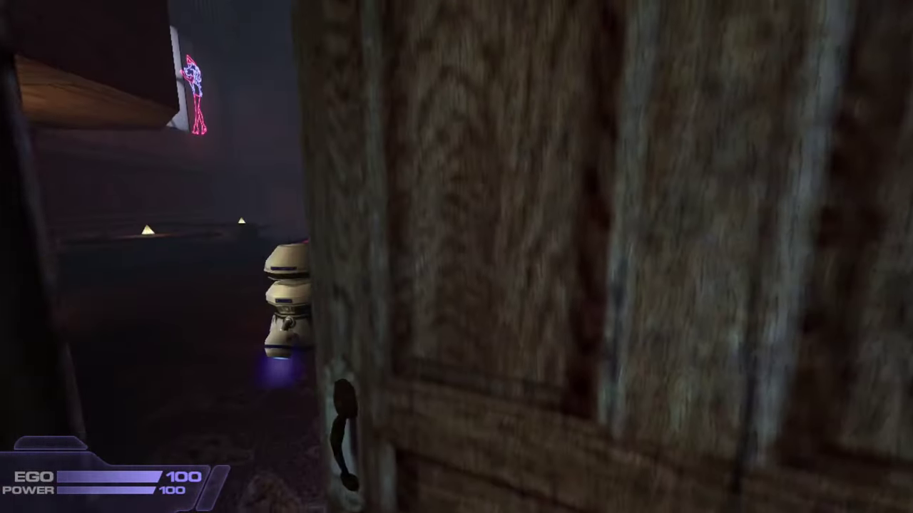
pyautogui.press('w')
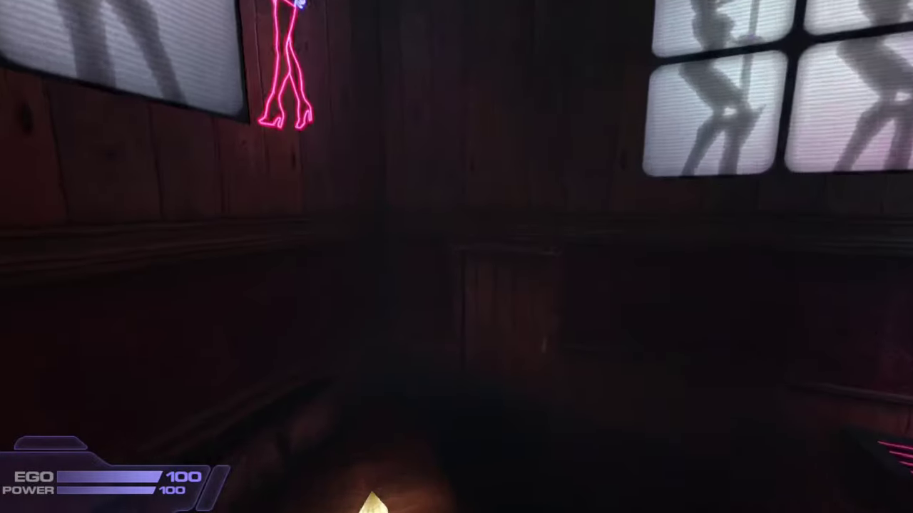
pyautogui.press('w')
pyautogui.press('e')
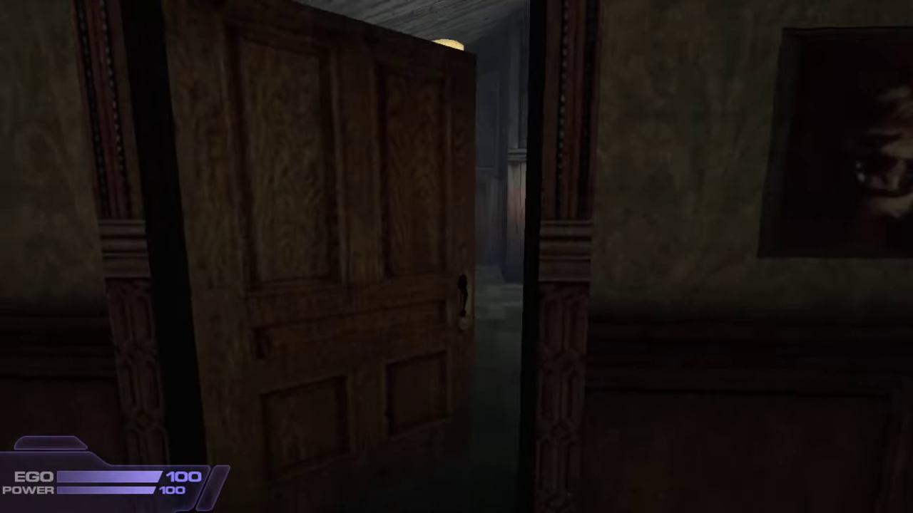
# Step: Draw the pistol, play through the locker-room confrontation, test the woman's item-giving event up close, and quit the game
pyautogui.press('2')
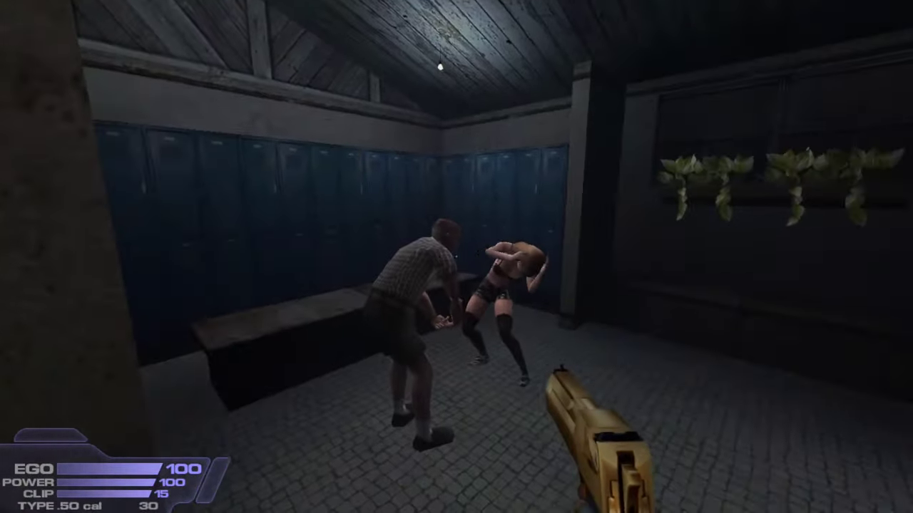
pyautogui.press('r')
pyautogui.press('s')
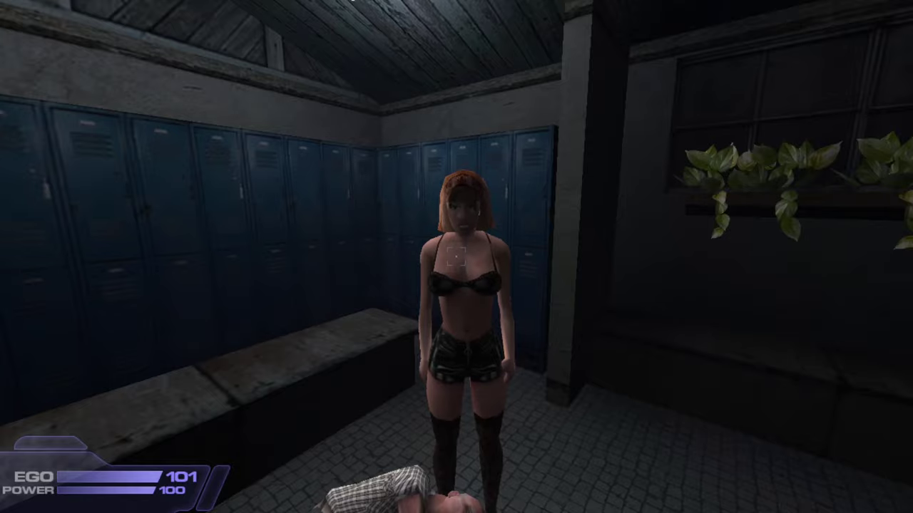
pyautogui.press('w')
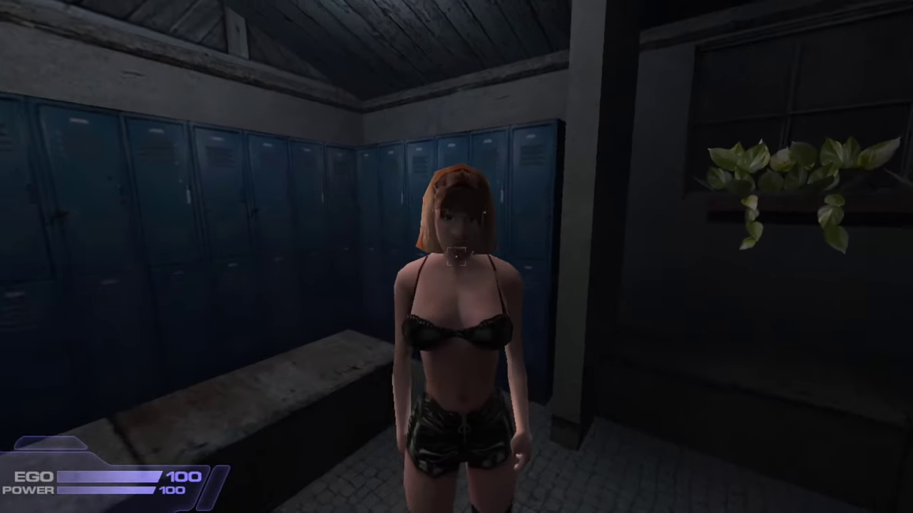
pyautogui.press('s')
pyautogui.press('w')
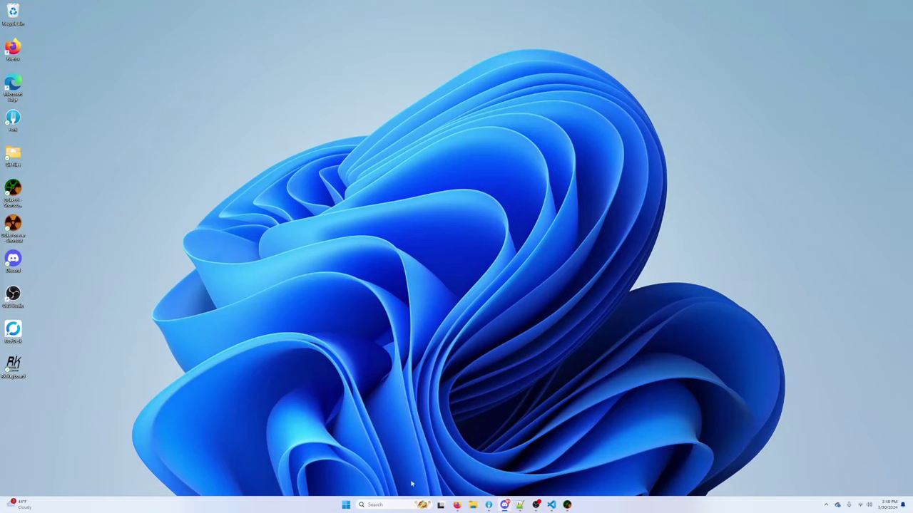
# Step: Return to the map editor and select the NPCActivityEvent that plays A_IdleTalkA beside the locker-room lockers
pyautogui.click(567, 505)
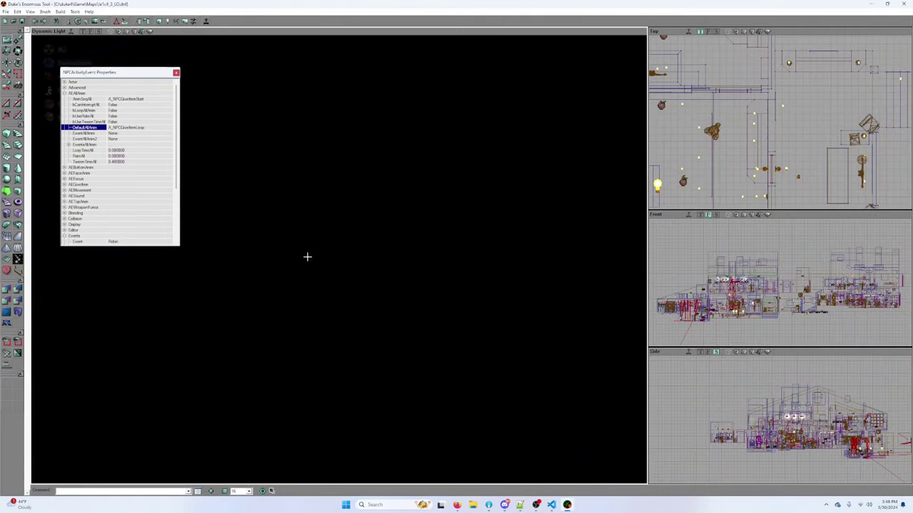
pyautogui.moveTo(339, 260); pyautogui.dragTo(135, 103)
pyautogui.moveTo(299, 236); pyautogui.dragTo(299, 221)
pyautogui.moveTo(298, 235); pyautogui.dragTo(298, 368, button='right')
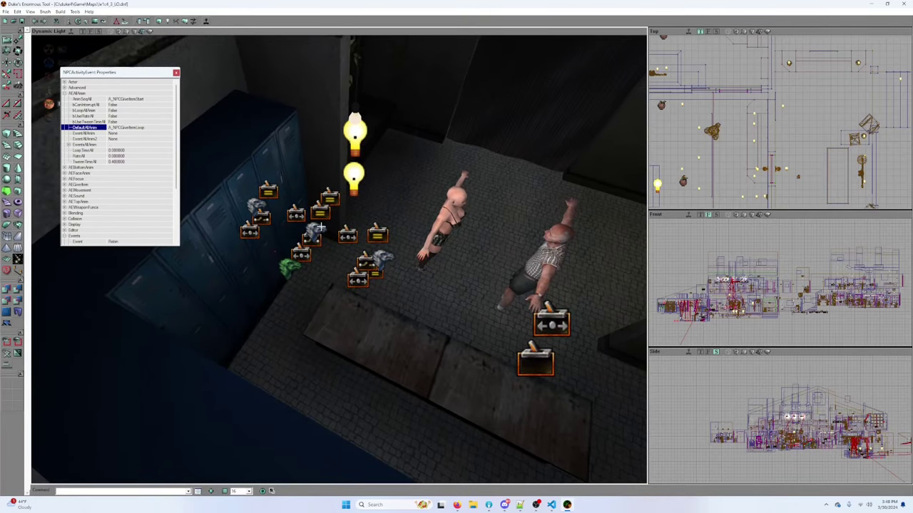
pyautogui.click(315, 231)
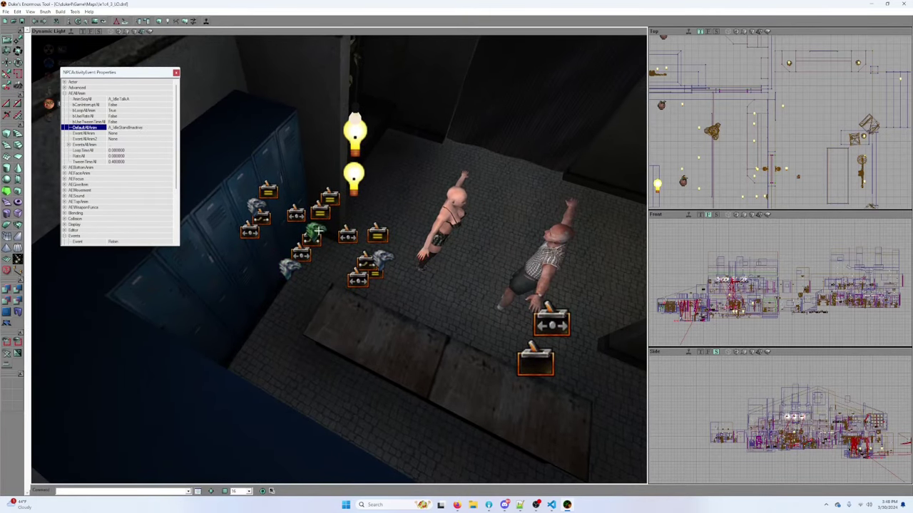
# Step: Check the event and tag settings of the NPCActivityEvent that plays A_IdleTalkA beside the lockers
pyautogui.click(284, 265)
pyautogui.click(312, 234)
pyautogui.scroll(-3, 123, 189)
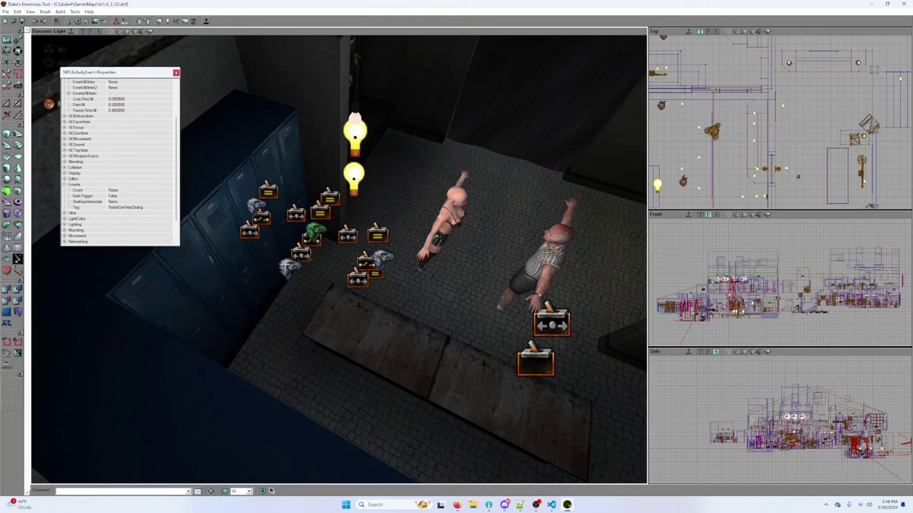
pyautogui.click(285, 266)
pyautogui.click(316, 231)
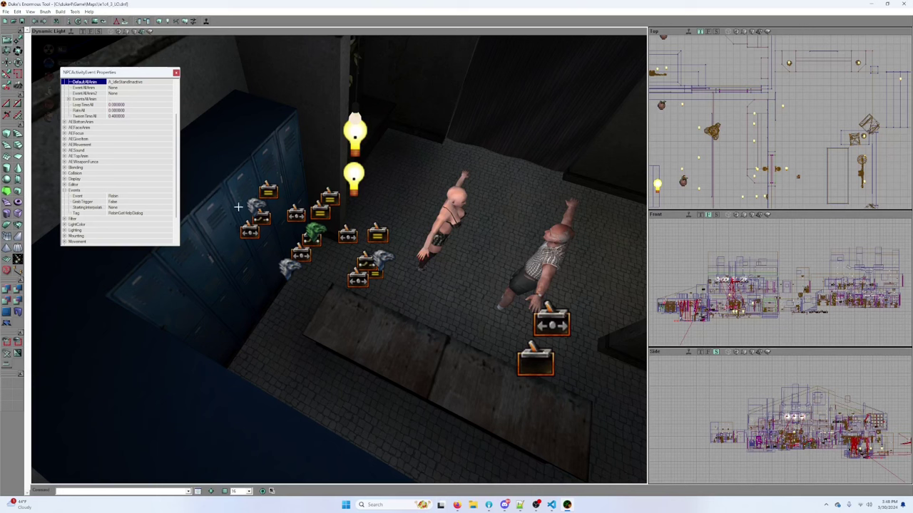
pyautogui.scroll(-2, 180, 189)
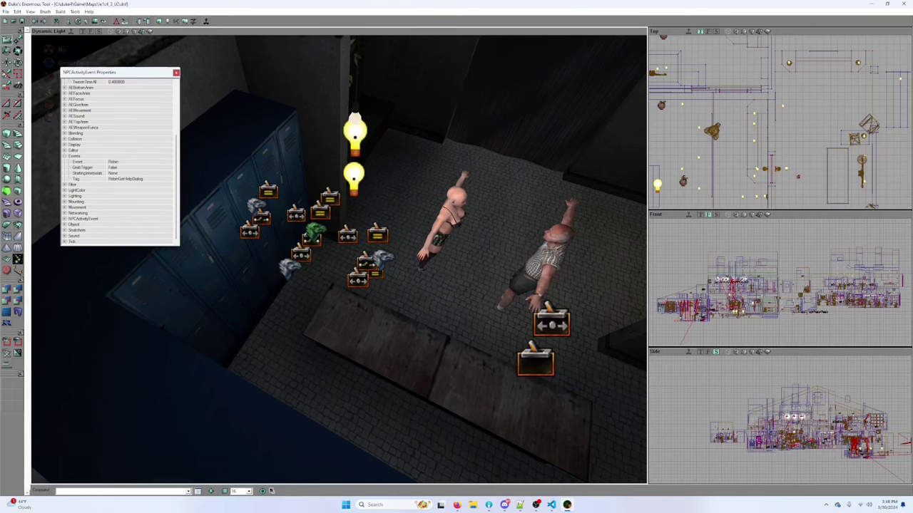
# Step: Inspect the OutEvents and tags of the RobinHelped dispatcher and the neighbouring dispatcher nearer the woman
pyautogui.moveTo(308, 250); pyautogui.dragTo(309, 214)
pyautogui.click(301, 335)
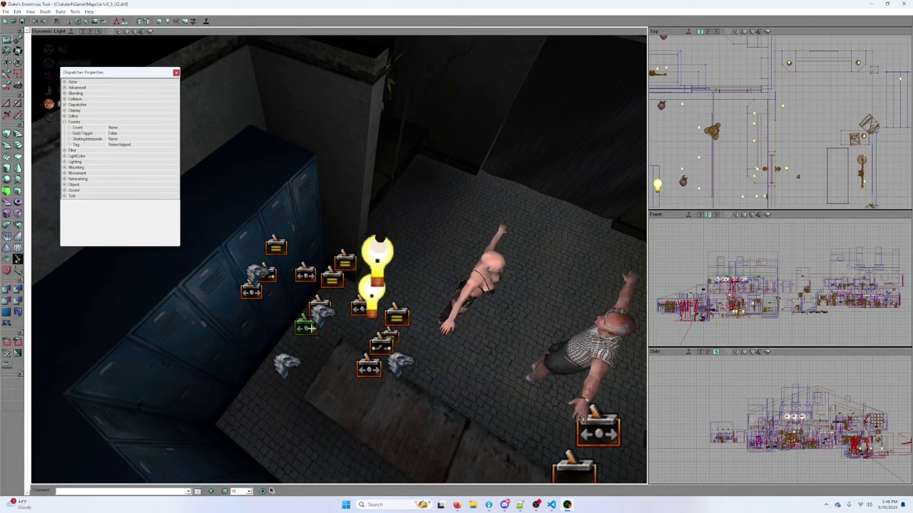
pyautogui.scroll(4, 299, 338)
pyautogui.scroll(-5, 365, 247)
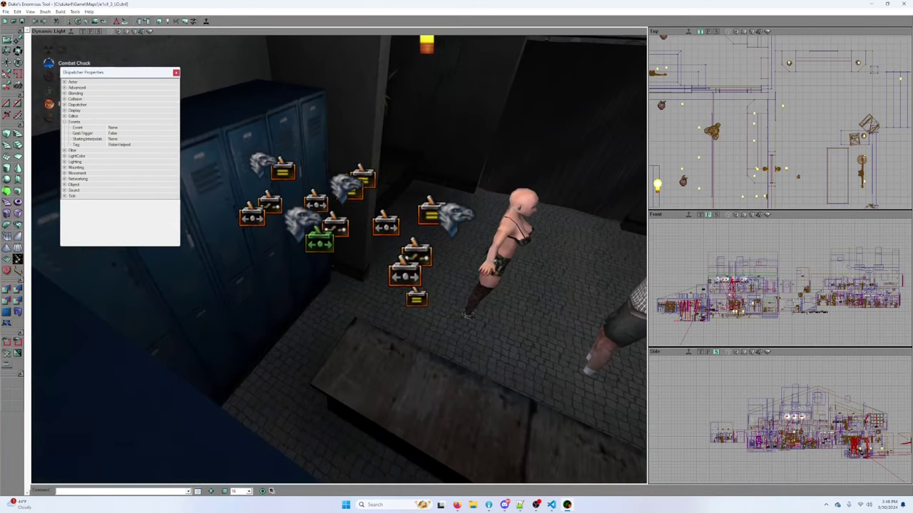
pyautogui.click(64, 105)
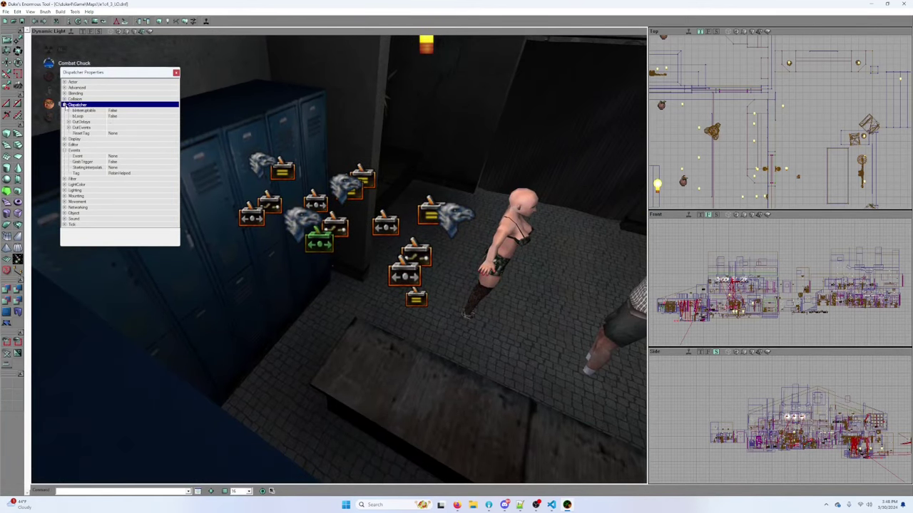
pyautogui.click(69, 127)
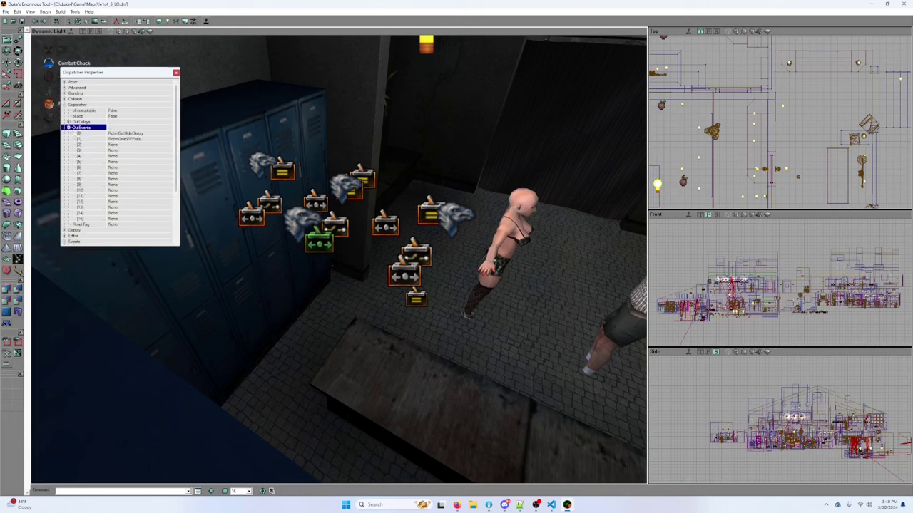
pyautogui.click(389, 227)
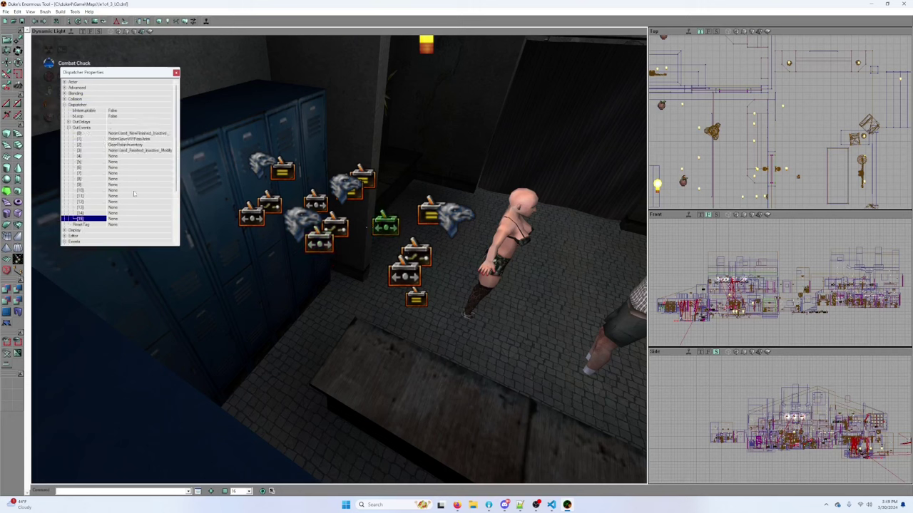
pyautogui.click(64, 242)
pyautogui.scroll(-4, 80, 233)
pyautogui.moveTo(405, 235); pyautogui.dragTo(499, 242)
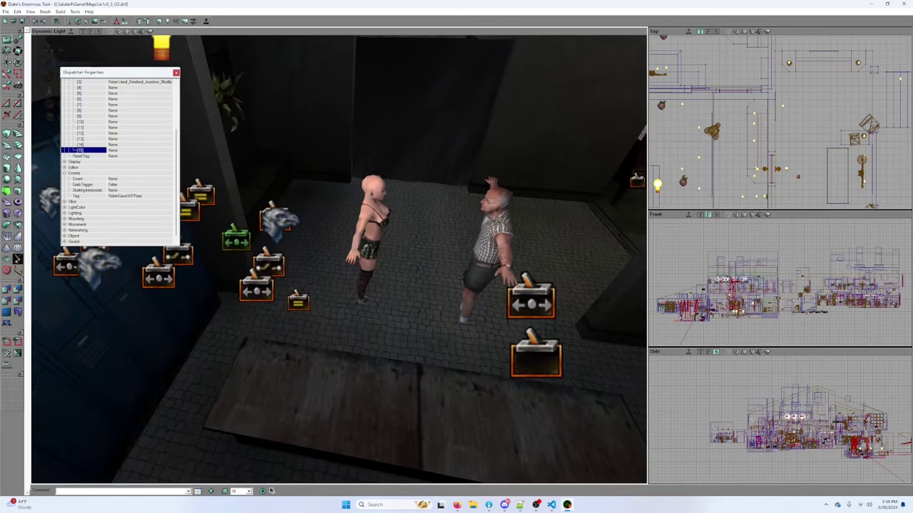
# Step: Trace the man's death event to the CreepKilled dispatcher beside him and examine its OutEvents
pyautogui.click(476, 240)
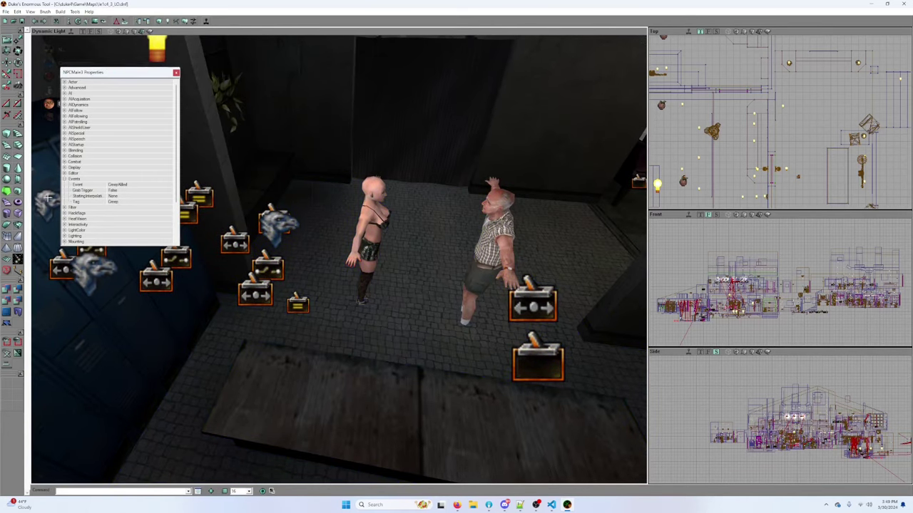
pyautogui.scroll(-3, 86, 202)
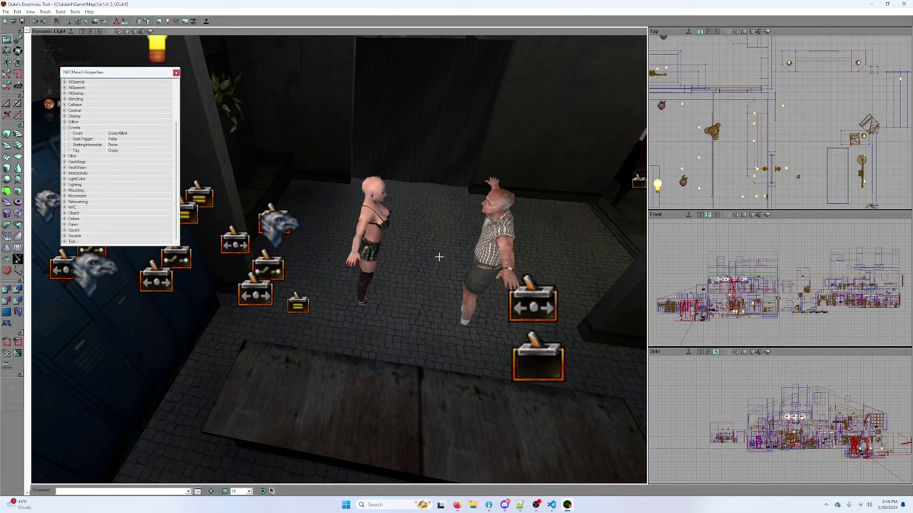
pyautogui.click(549, 302)
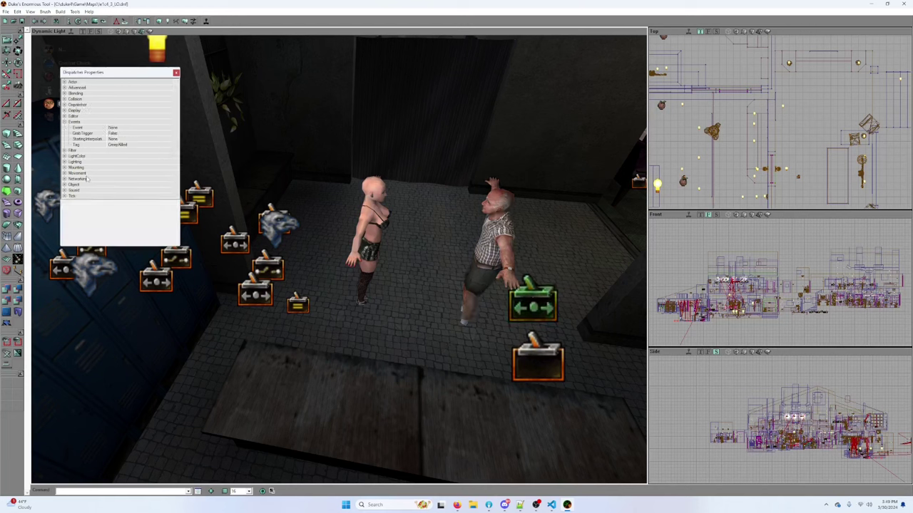
pyautogui.click(64, 105)
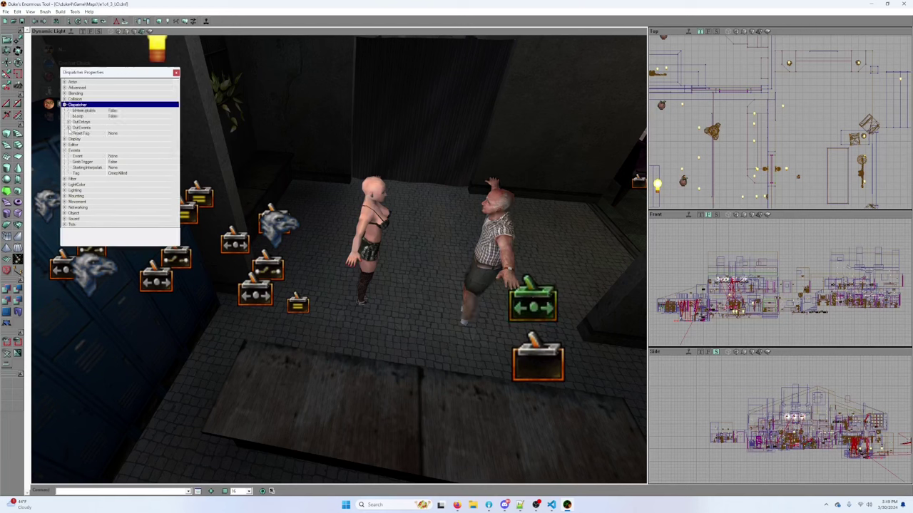
pyautogui.click(68, 128)
pyautogui.click(69, 128)
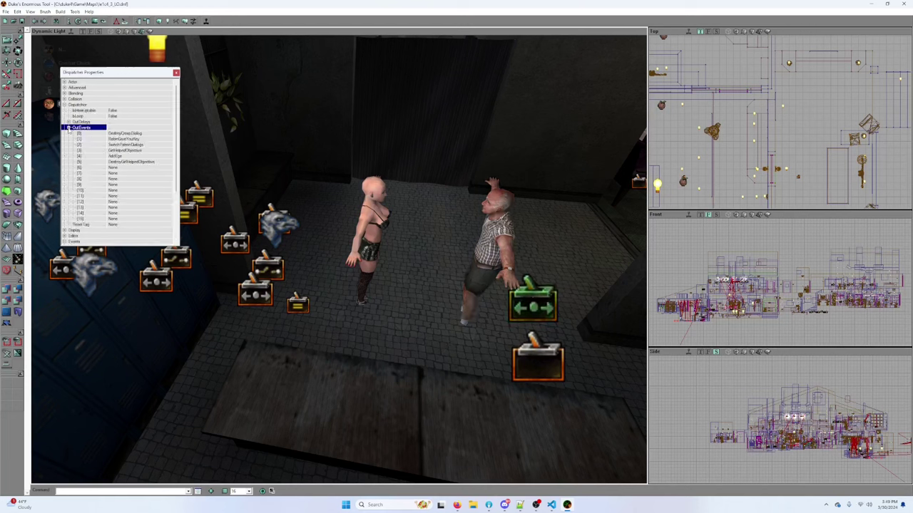
pyautogui.click(161, 134)
pyautogui.click(159, 139)
# Step: Examine the tags and events of the dispatchers and trigger relays grouped in front of the lockers
pyautogui.moveTo(306, 223); pyautogui.dragTo(285, 200)
pyautogui.moveTo(274, 293); pyautogui.dragTo(274, 276)
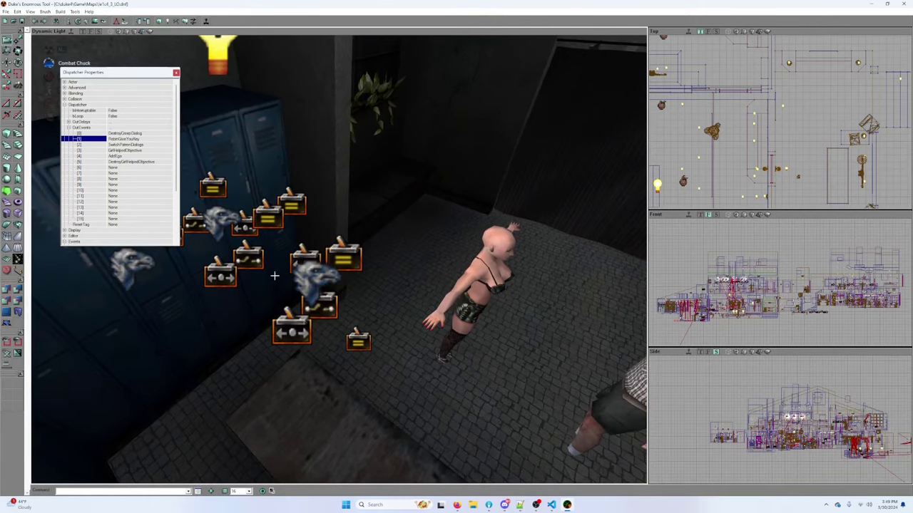
pyautogui.click(222, 271)
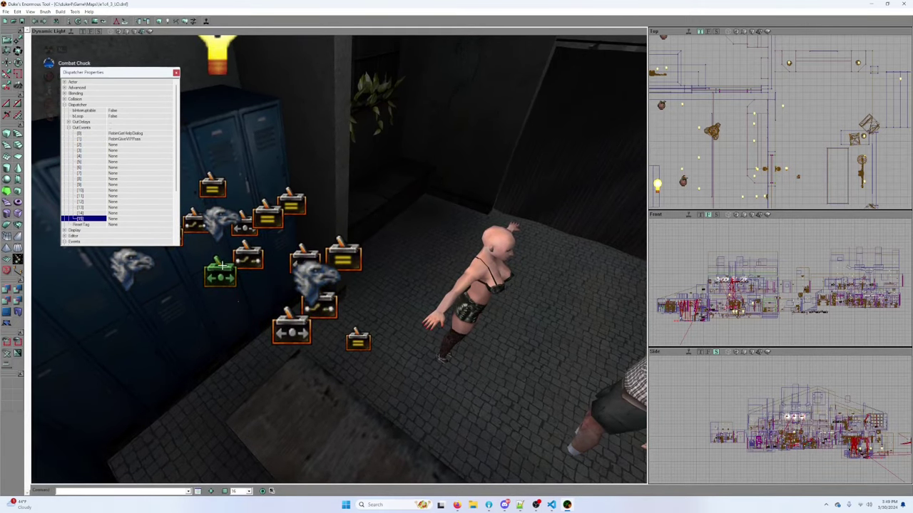
pyautogui.scroll(-3, 81, 211)
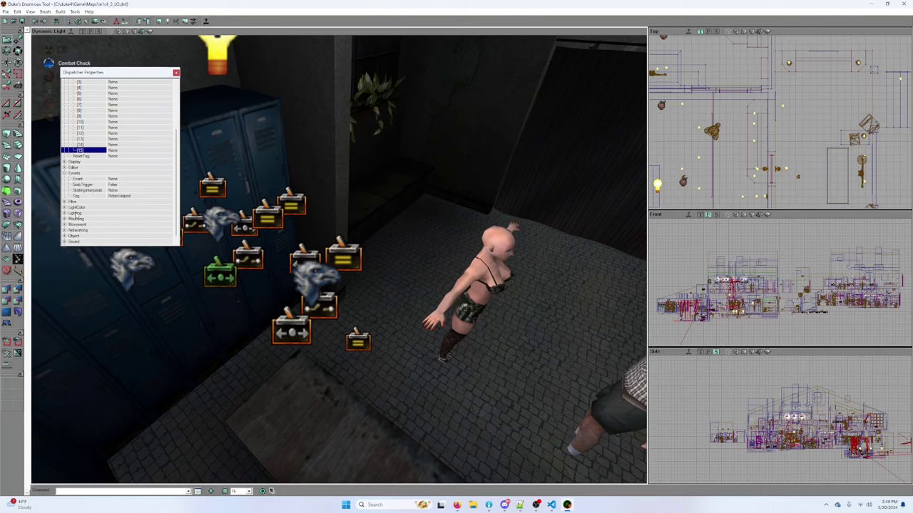
pyautogui.click(274, 320)
pyautogui.moveTo(320, 268); pyautogui.dragTo(319, 225)
pyautogui.click(288, 364)
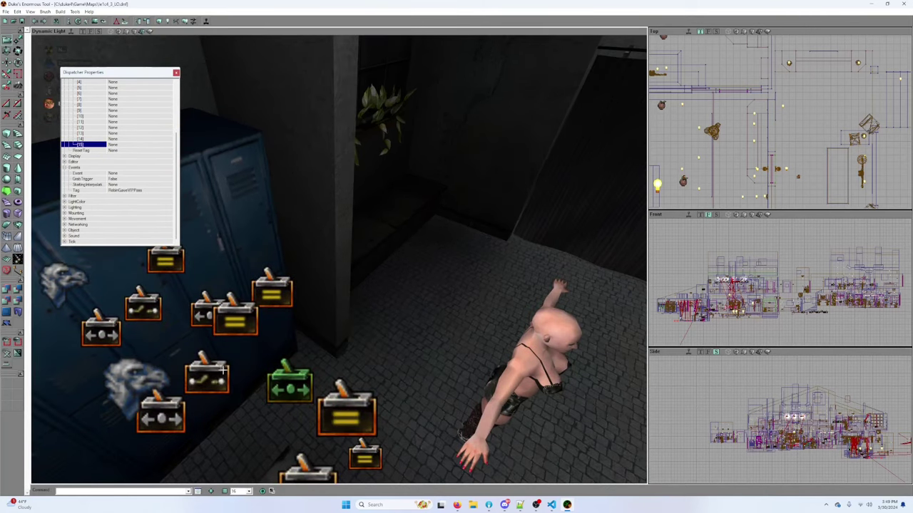
pyautogui.click(208, 372)
pyautogui.click(193, 314)
pyautogui.click(143, 304)
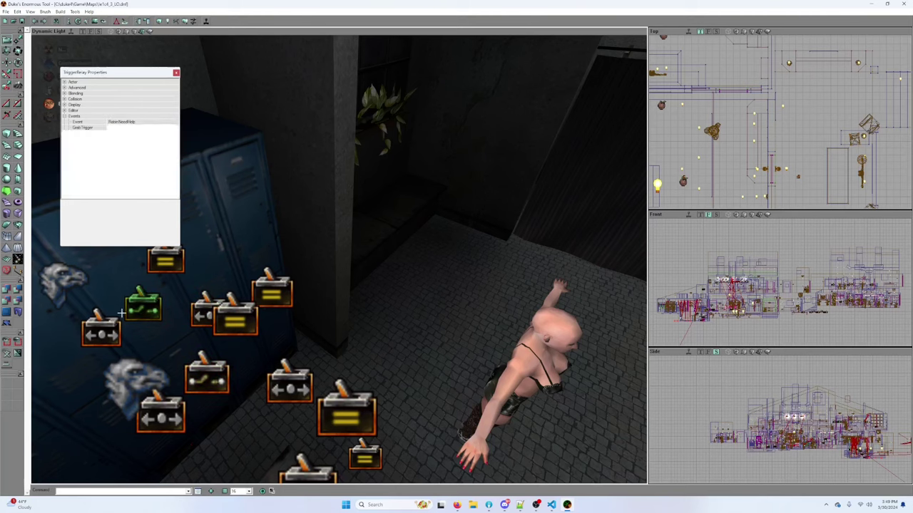
pyautogui.click(87, 330)
# Step: Copy the RobinGaveVIPPass dispatcher's tag into OutEvents [1] of the CreepKilled dispatcher beside the man
pyautogui.click(291, 383)
pyautogui.click(158, 147)
pyautogui.moveTo(311, 208); pyautogui.dragTo(312, 321)
pyautogui.click(385, 267)
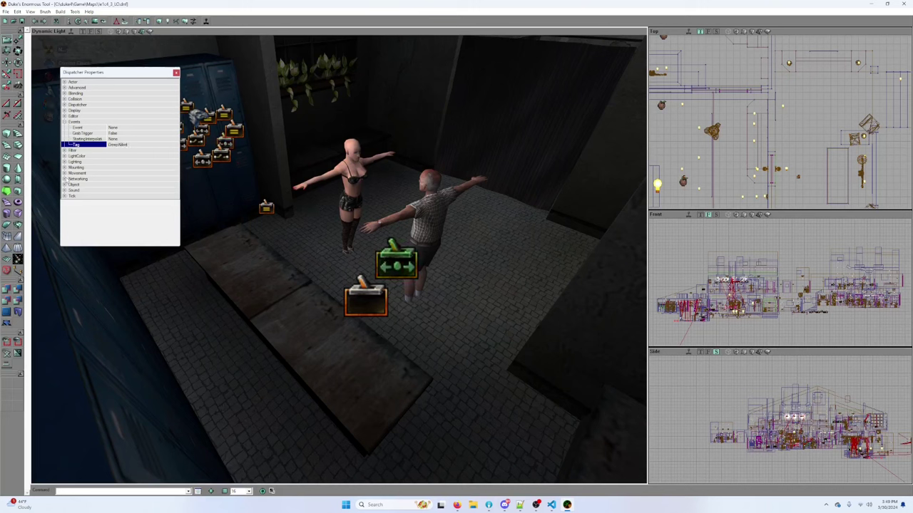
pyautogui.click(64, 105)
pyautogui.click(69, 127)
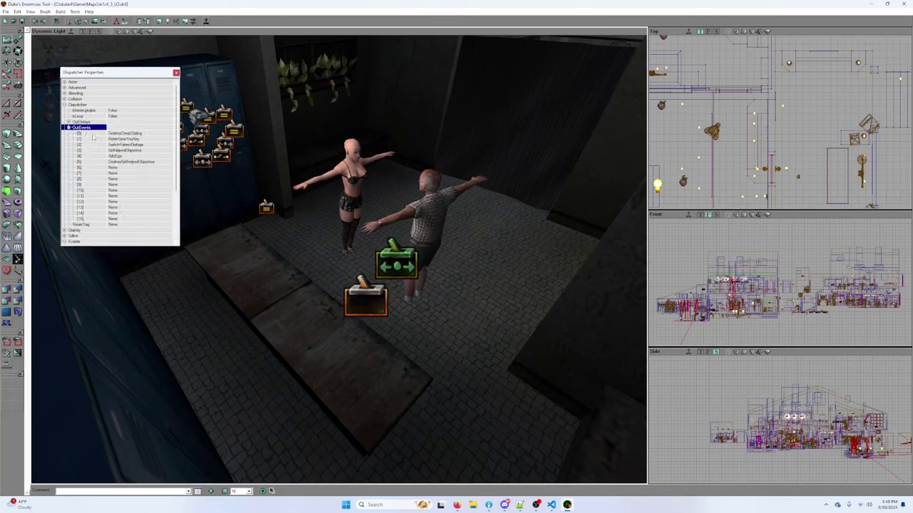
pyautogui.click(154, 140)
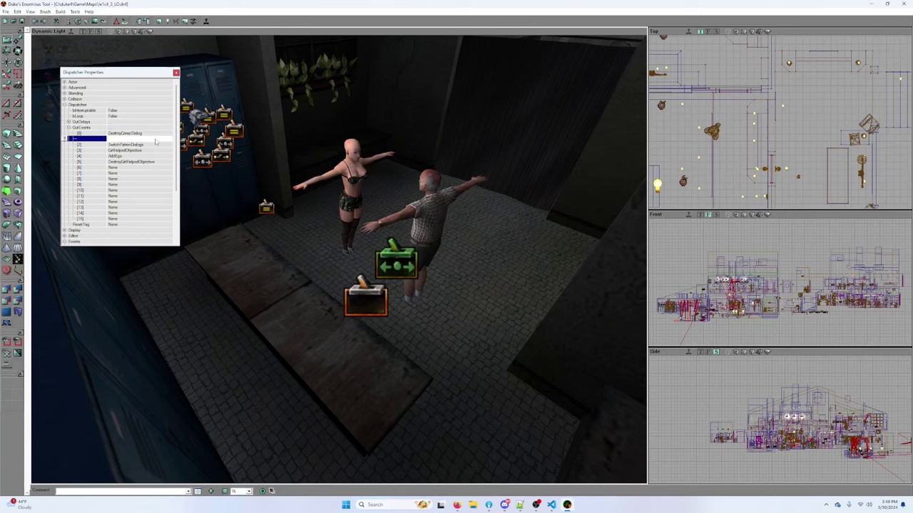
pyautogui.hotkey('ctrl', 'a')
# Step: Add a PlayerStart on the wooden floor just outside the locker-room door
pyautogui.moveTo(218, 191); pyautogui.dragTo(219, 142)
pyautogui.moveTo(338, 259); pyautogui.dragTo(301, 371)
pyautogui.moveTo(218, 200); pyautogui.dragTo(209, 180, button='right')
pyautogui.moveTo(197, 121); pyautogui.dragTo(106, 135)
pyautogui.moveTo(249, 199)
pyautogui.mouseDown()
pyautogui.moveTo(248, 257)
pyautogui.moveTo(249, 199)
pyautogui.mouseUp()
pyautogui.rightClick(376, 291)
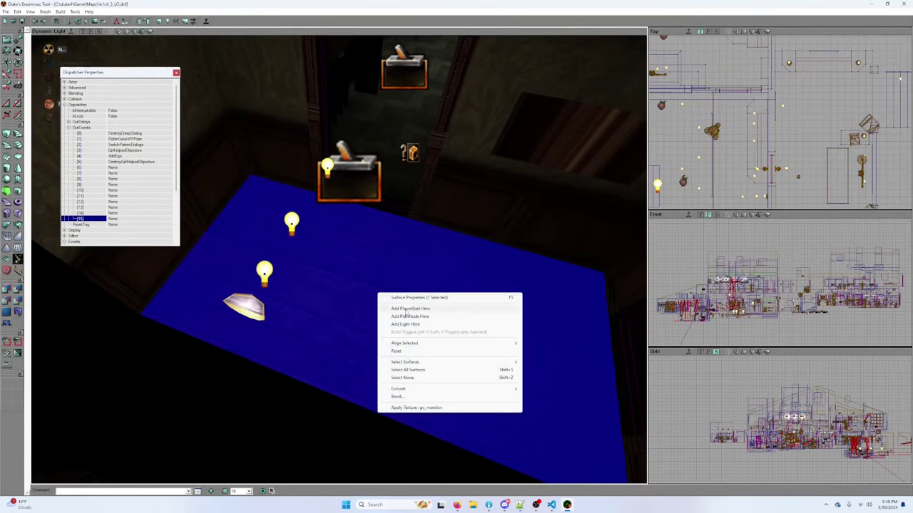
pyautogui.click(413, 308)
pyautogui.click(396, 266)
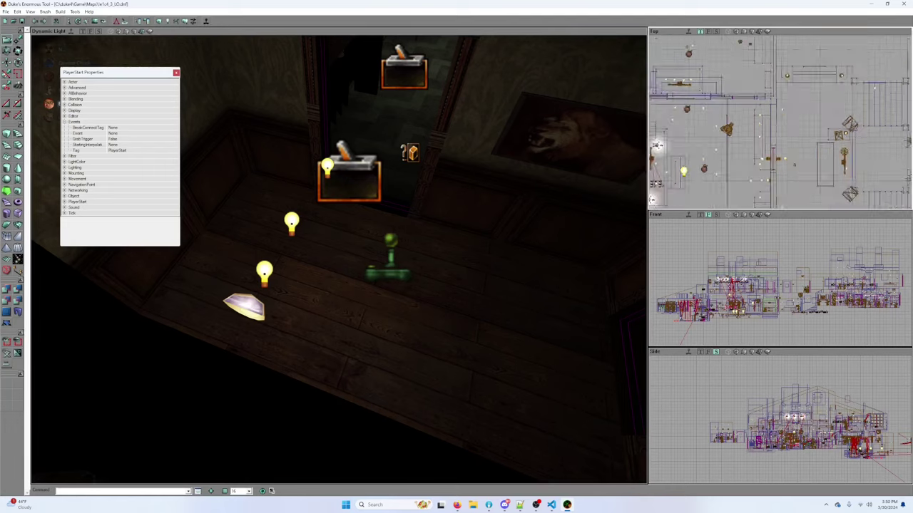
# Step: Find the map's original PlayerStart in the top view and set its bEnabled property to False
pyautogui.moveTo(779, 123); pyautogui.dragTo(813, 129)
pyautogui.scroll(5, 779, 123)
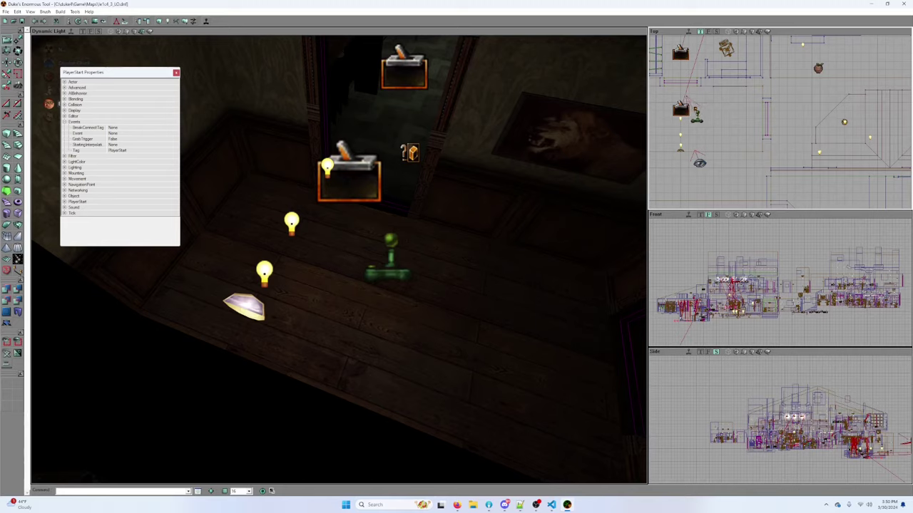
pyautogui.scroll(-5, 779, 122)
pyautogui.moveTo(779, 123); pyautogui.dragTo(766, 72)
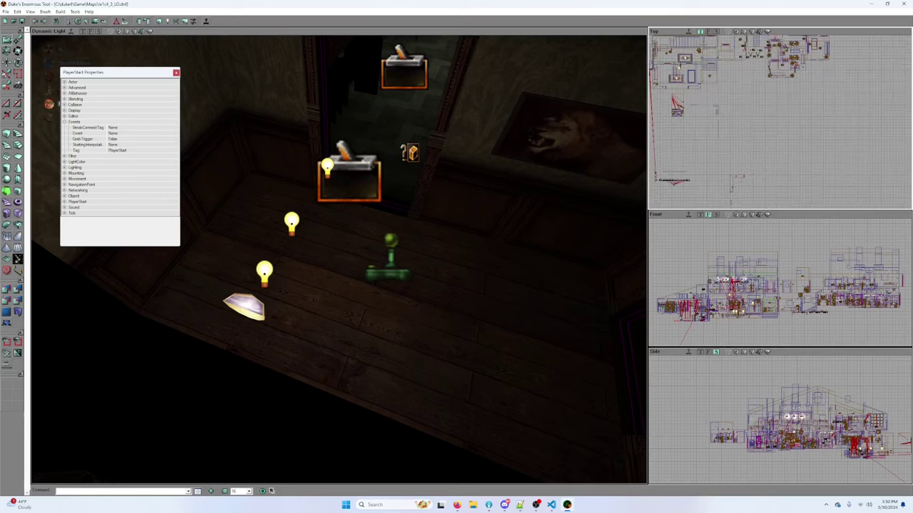
pyautogui.moveTo(779, 43); pyautogui.dragTo(695, 164)
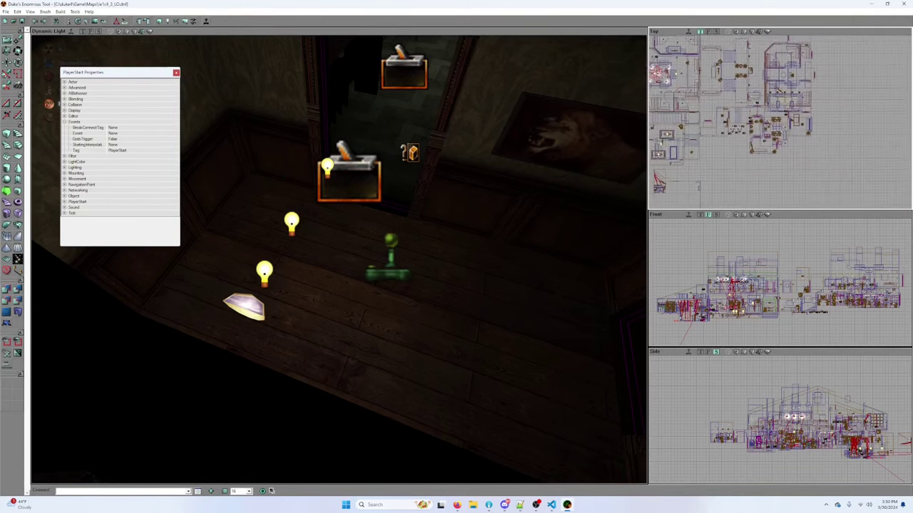
pyautogui.scroll(3, 779, 123)
pyautogui.scroll(5, 779, 121)
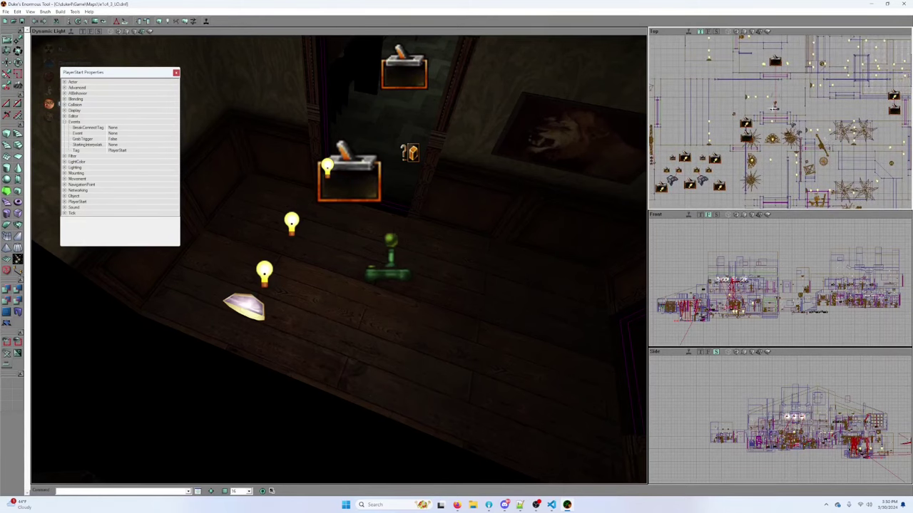
pyautogui.click(64, 202)
pyautogui.click(122, 208)
pyautogui.doubleClick(122, 213)
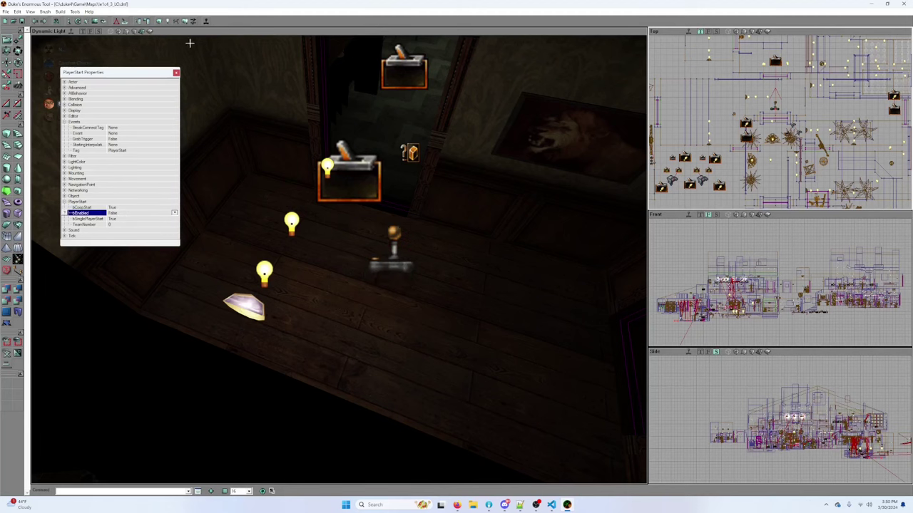
# Step: Launch the map in the game, accepting Direct3D 8 Support and the preset detail options
pyautogui.click(205, 23)
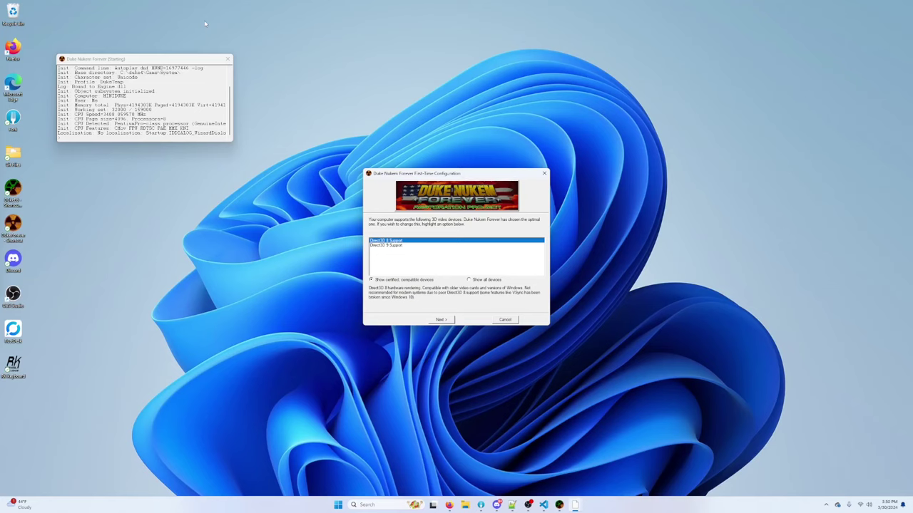
pyautogui.click(442, 321)
pyautogui.click(442, 321)
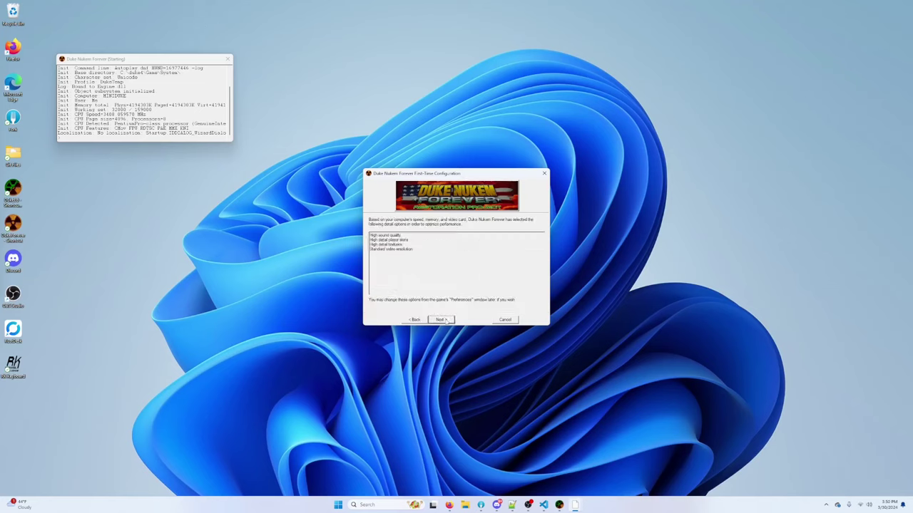
pyautogui.click(442, 321)
pyautogui.click(442, 321)
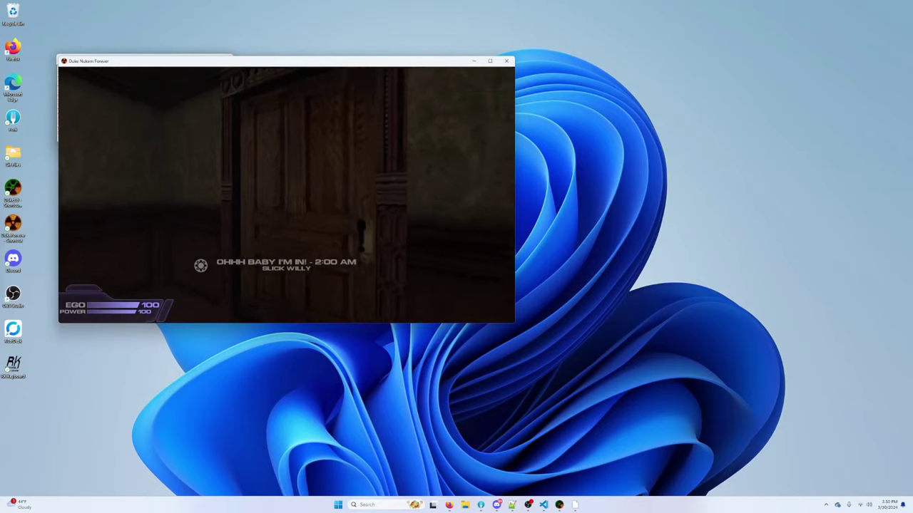
# Step: Enter the locker room, shoot the man, reload the pistol and approach the woman to test her item-giving event
pyautogui.press('e')
pyautogui.press('w')
pyautogui.press('w')
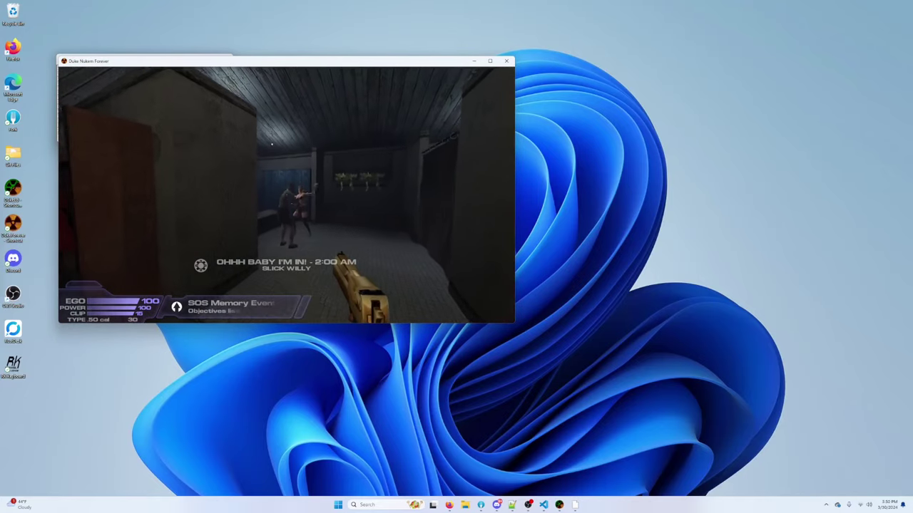
pyautogui.click(286, 194)
pyautogui.click(286, 194)
pyautogui.press('r')
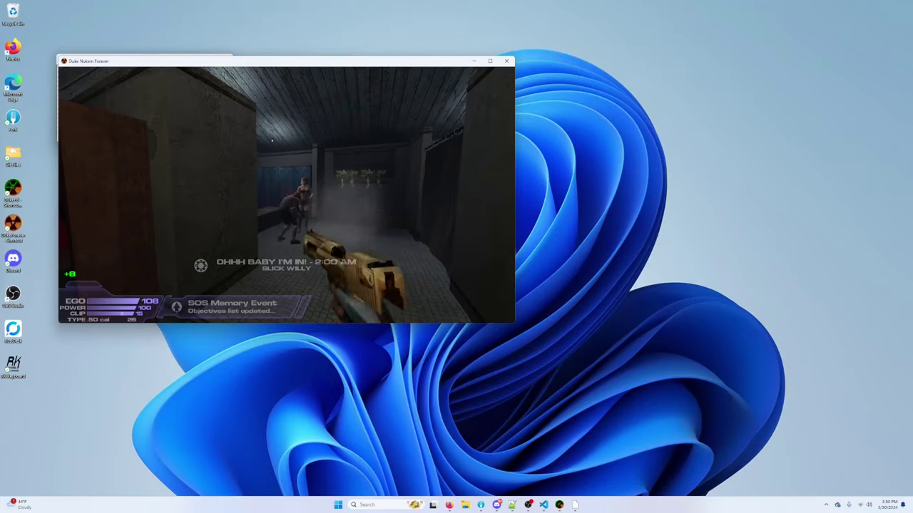
pyautogui.press('w')
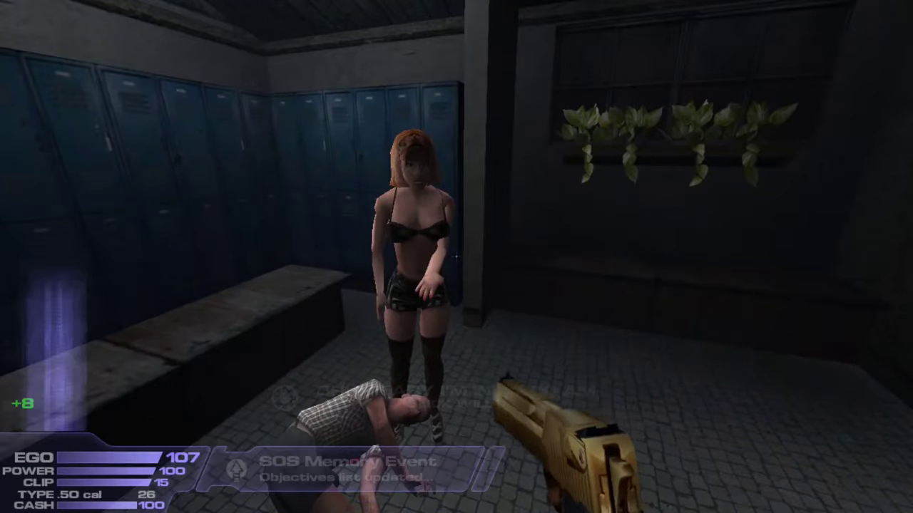
# Step: Quit the playtest and expand the OutEvents of the dispatcher beside the man in the locker room
pyautogui.press('s')
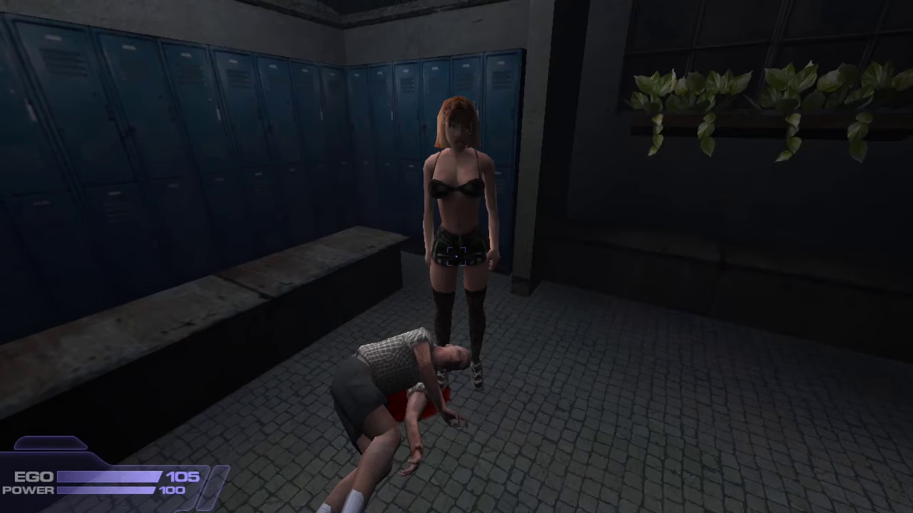
pyautogui.press('Escape')
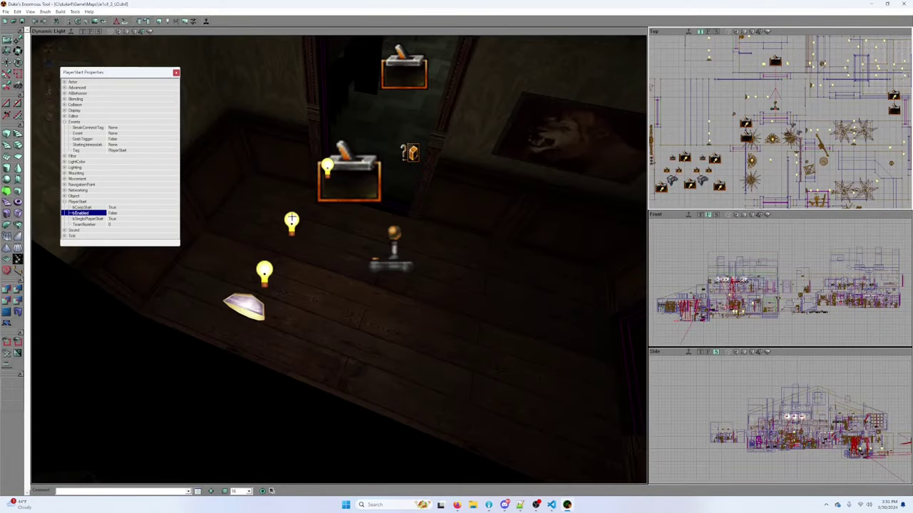
pyautogui.moveTo(251, 246); pyautogui.dragTo(250, 314, button='right')
pyautogui.moveTo(353, 257); pyautogui.dragTo(249, 235, button='right')
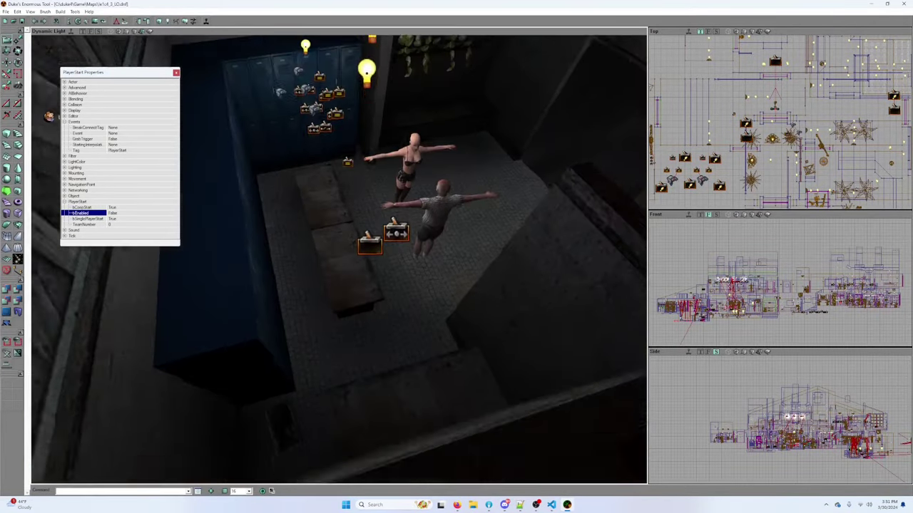
pyautogui.moveTo(353, 257); pyautogui.dragTo(353, 214)
pyautogui.click(397, 330)
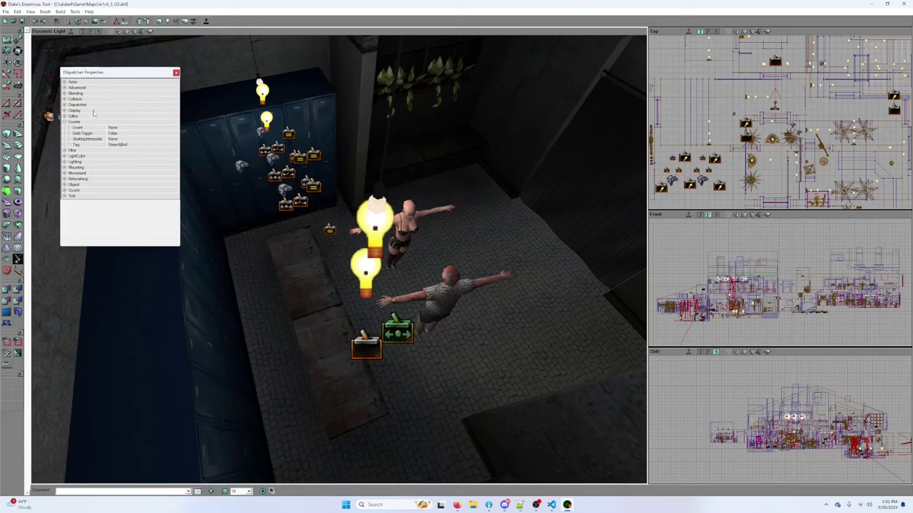
pyautogui.click(65, 105)
pyautogui.moveTo(127, 72); pyautogui.dragTo(109, 149)
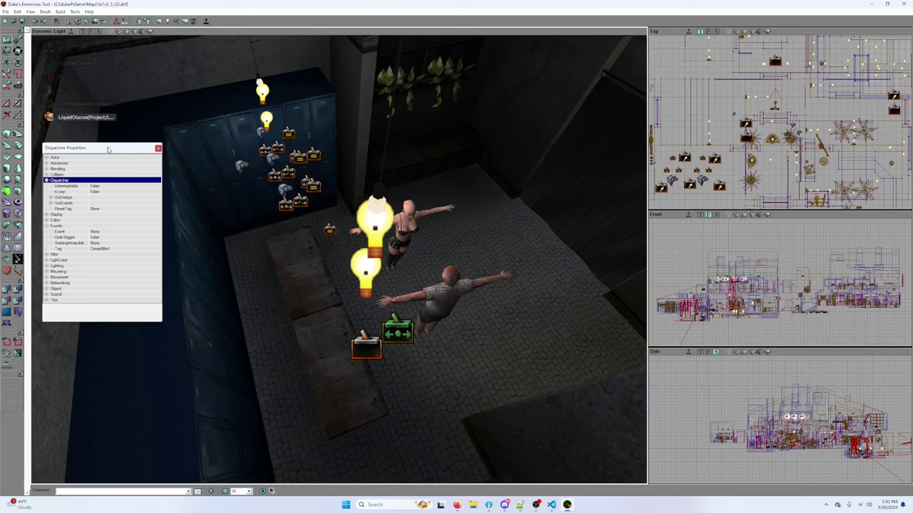
pyautogui.moveTo(539, 295); pyautogui.dragTo(488, 239, button='right')
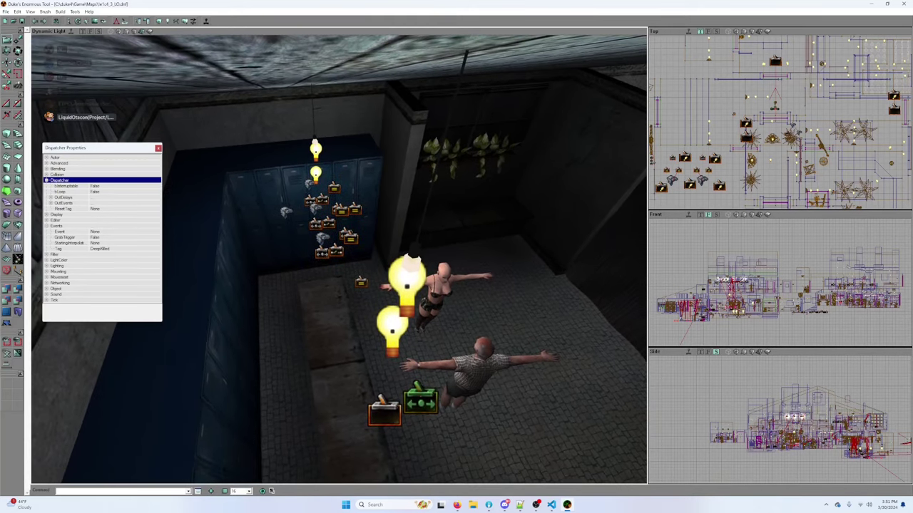
pyautogui.moveTo(540, 335); pyautogui.dragTo(548, 303)
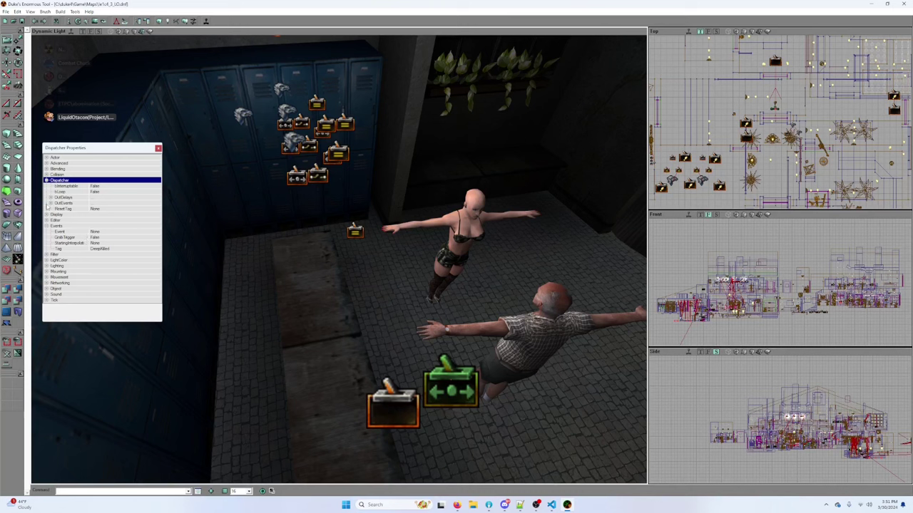
pyautogui.click(50, 204)
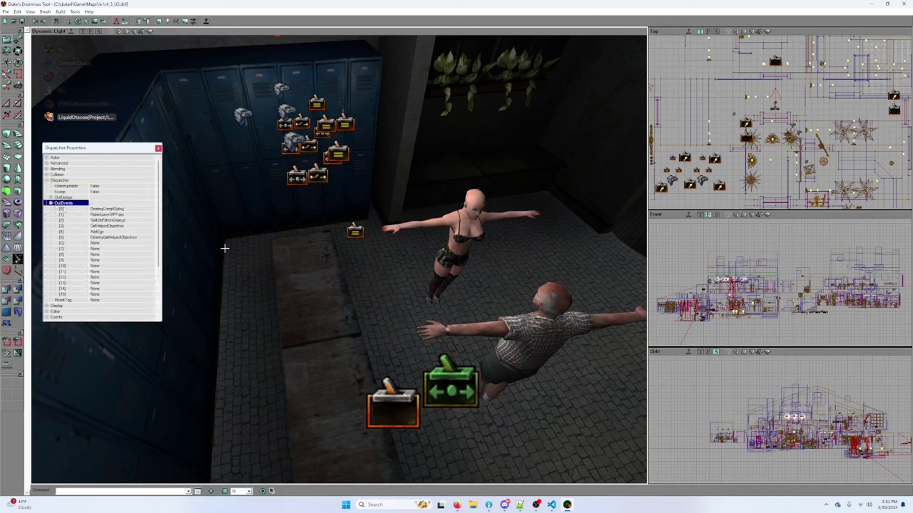
# Step: Copy the SwitchPatronDialogs event name from the dispatcher and search the map's actors for that tag
pyautogui.click(127, 221)
pyautogui.click(127, 221)
pyautogui.hotkey('ctrl', 'c')
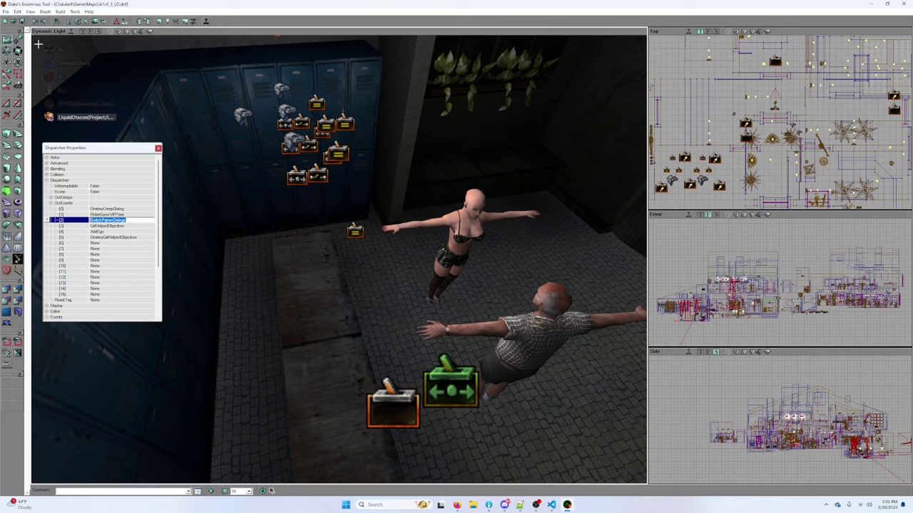
pyautogui.click(7, 11)
pyautogui.moveTo(17, 11)
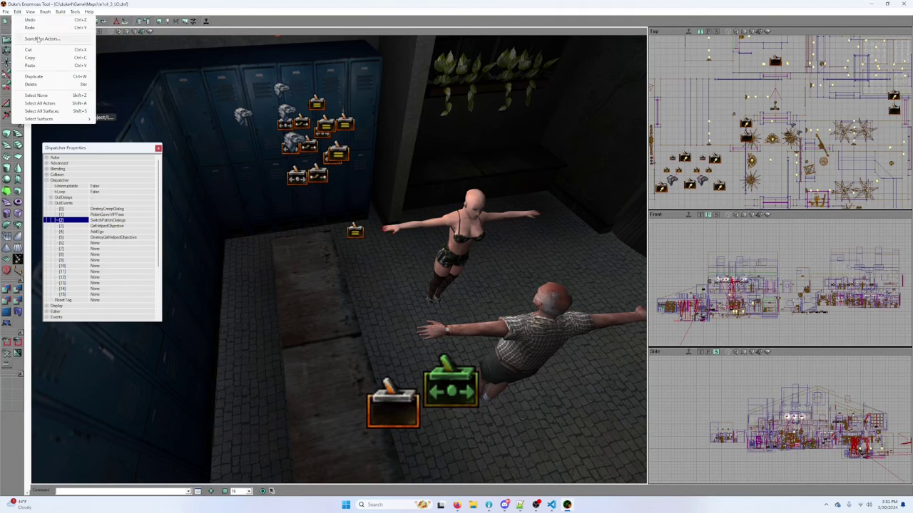
pyautogui.click(40, 39)
pyautogui.hotkey('ctrl', 'f')
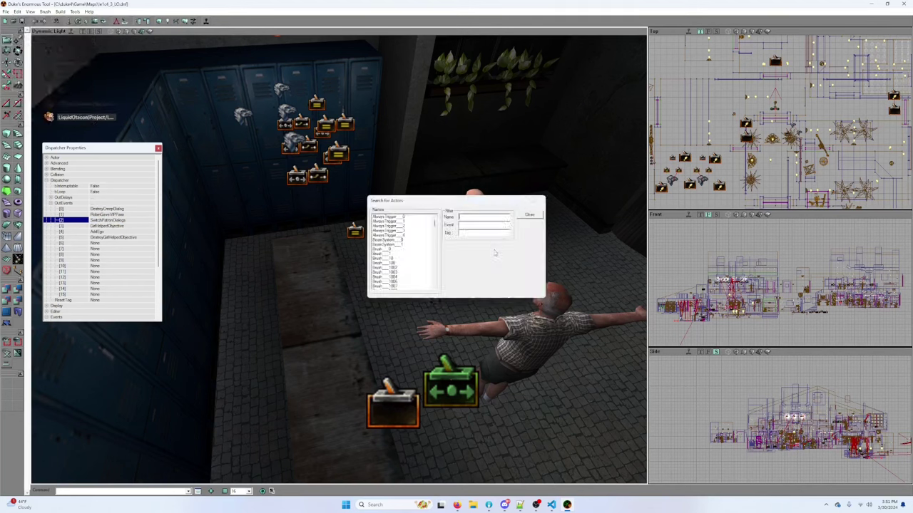
pyautogui.click(491, 232)
pyautogui.hotkey('ctrl', 'v')
# Step: Go to each dispatcher tagged SwitchPatronDialogs and examine its OutEvents, returning to the locker-room one
pyautogui.doubleClick(388, 217)
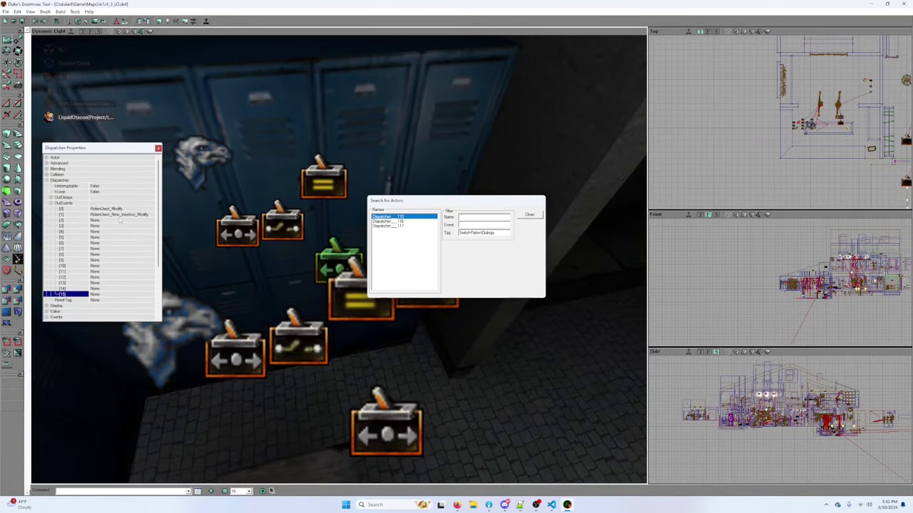
pyautogui.doubleClick(385, 222)
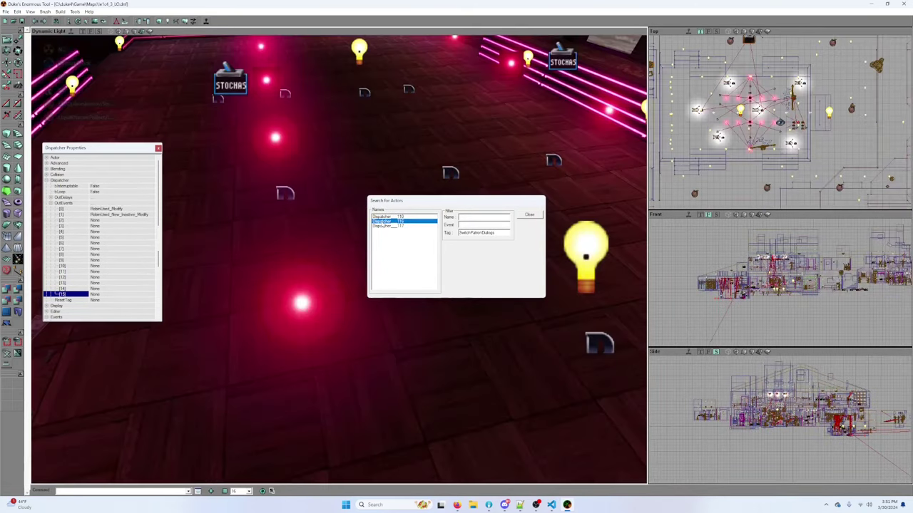
pyautogui.doubleClick(382, 227)
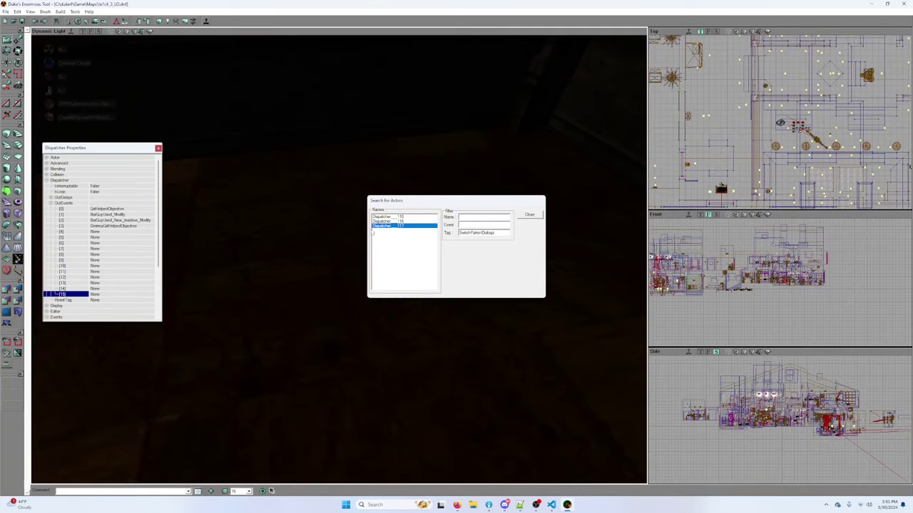
pyautogui.moveTo(285, 257); pyautogui.dragTo(286, 306)
pyautogui.moveTo(285, 306); pyautogui.dragTo(285, 213, button='right')
pyautogui.moveTo(263, 244); pyautogui.dragTo(263, 233, button='right')
pyautogui.doubleClick(395, 216)
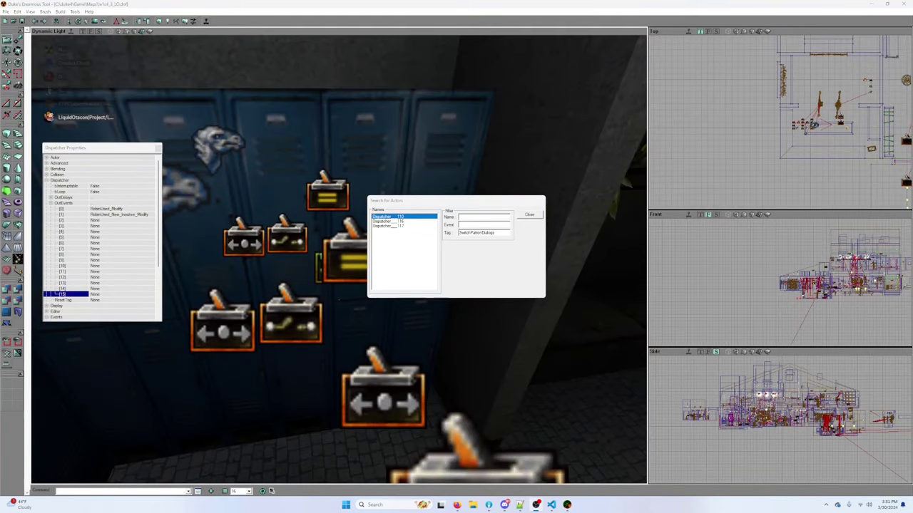
# Step: Reselect the dispatcher beside the man and review the first two entries in its OutEvents list
pyautogui.moveTo(261, 183); pyautogui.dragTo(281, 225)
pyautogui.click(296, 327)
pyautogui.moveTo(294, 320); pyautogui.dragTo(178, 247)
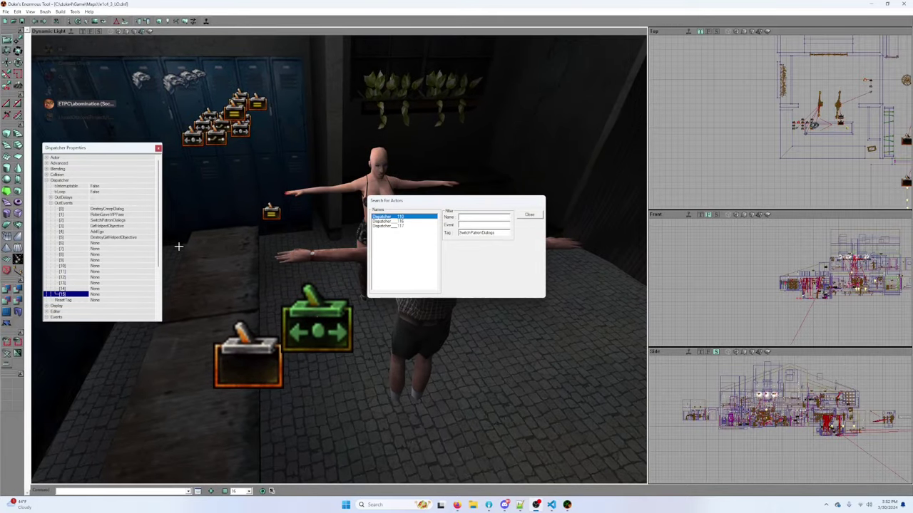
pyautogui.click(135, 216)
pyautogui.moveTo(219, 207)
pyautogui.mouseDown(button='right')
pyautogui.moveTo(178, 173)
pyautogui.moveTo(188, 205)
pyautogui.moveTo(209, 213)
pyautogui.mouseUp(button='right')
pyautogui.moveTo(221, 221); pyautogui.dragTo(218, 209)
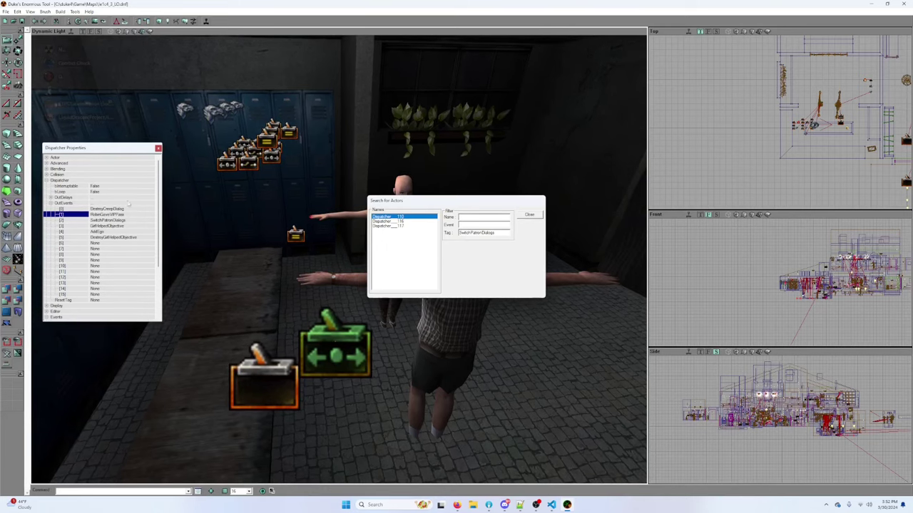
pyautogui.click(132, 208)
pyautogui.moveTo(289, 389)
pyautogui.mouseDown()
pyautogui.moveTo(275, 361)
pyautogui.moveTo(299, 410)
pyautogui.moveTo(291, 353)
pyautogui.moveTo(310, 378)
pyautogui.moveTo(291, 401)
pyautogui.mouseUp()
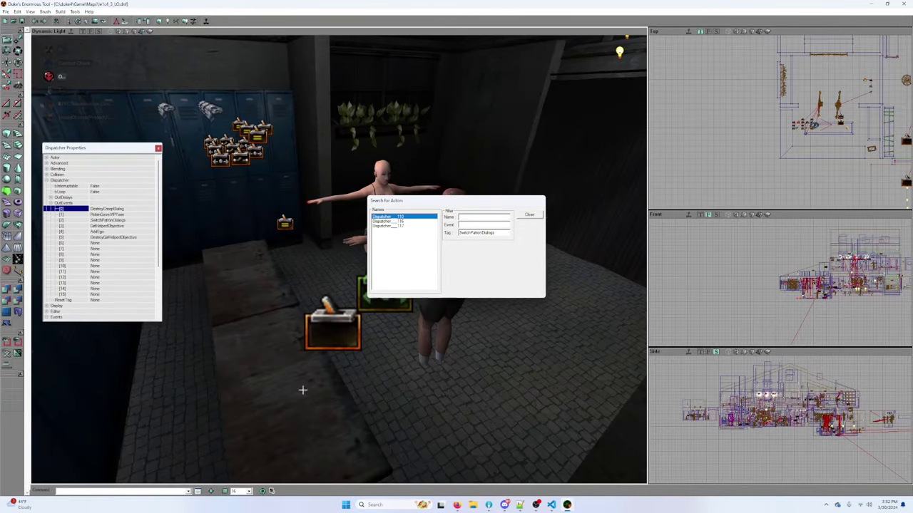
# Step: Select the TriggerEgo actor above the bench and inspect its ego action and amount settings
pyautogui.click(310, 347)
pyautogui.moveTo(310, 347); pyautogui.dragTo(292, 339)
pyautogui.click(46, 272)
pyautogui.moveTo(273, 306); pyautogui.dragTo(273, 278, button='right')
pyautogui.moveTo(273, 278); pyautogui.dragTo(273, 243)
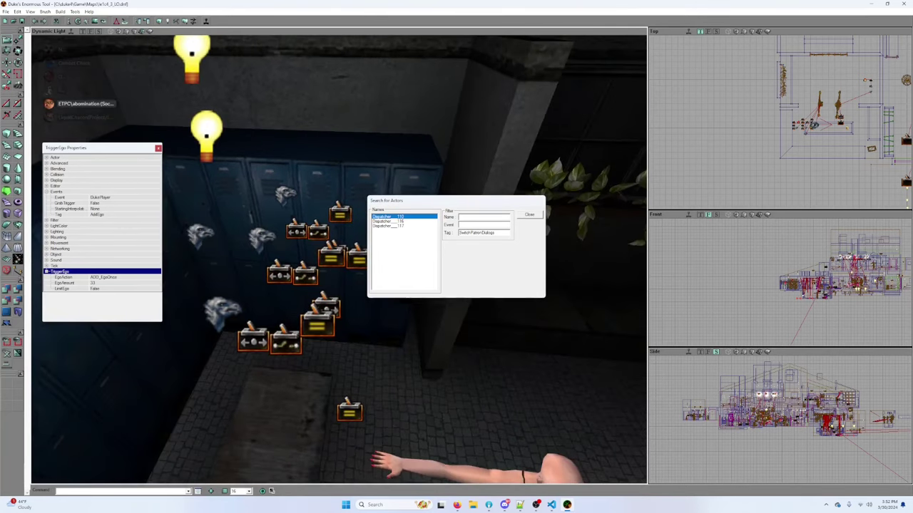
# Step: Inspect the nearest NPCActivityEvent by the lockers and the OutEvents of the dispatcher next to it
pyautogui.moveTo(268, 336); pyautogui.dragTo(287, 294)
pyautogui.click(238, 296)
pyautogui.scroll(-1, 150, 283)
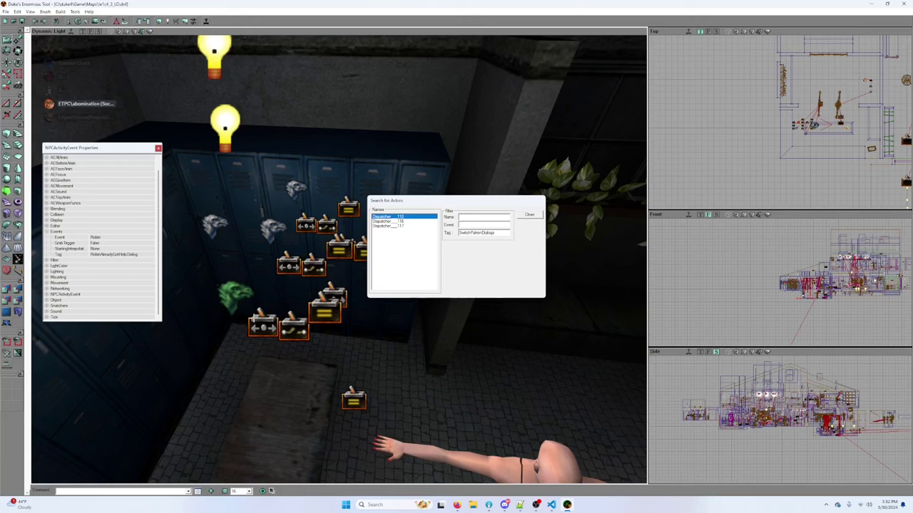
pyautogui.click(262, 326)
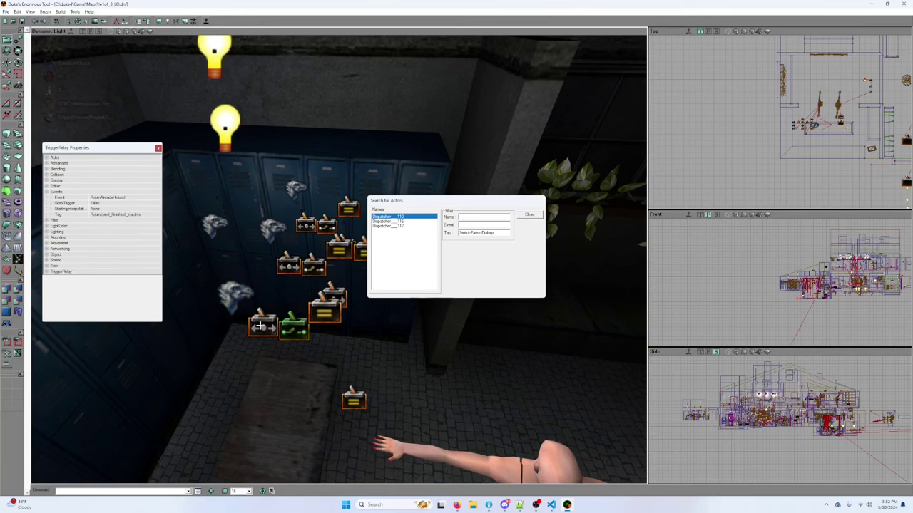
pyautogui.click(47, 180)
pyautogui.click(50, 203)
pyautogui.moveTo(265, 287)
pyautogui.mouseDown()
pyautogui.moveTo(268, 307)
pyautogui.moveTo(265, 274)
pyautogui.moveTo(270, 291)
pyautogui.mouseUp()
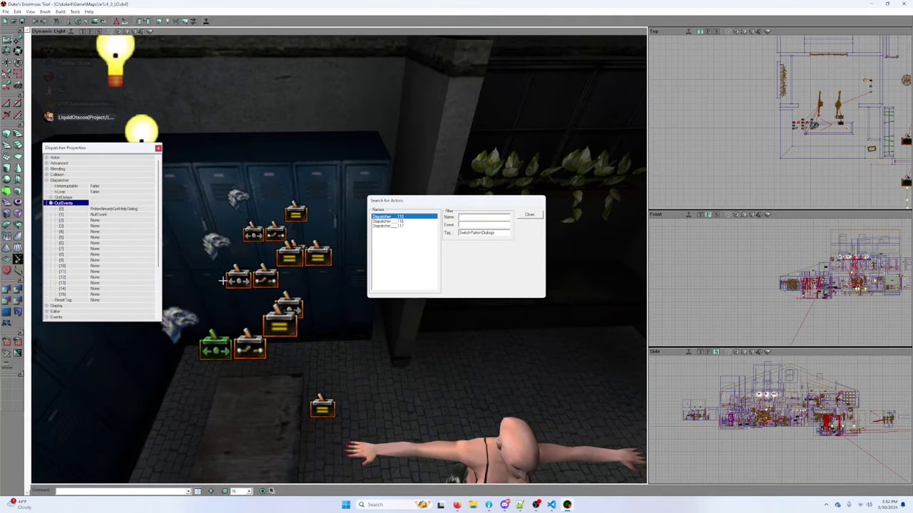
# Step: Copy the NullEvent name from the dispatcher, search actors for that tag and go to the matching SpecialEvent
pyautogui.click(117, 216)
pyautogui.hotkey('ctrl', 'c')
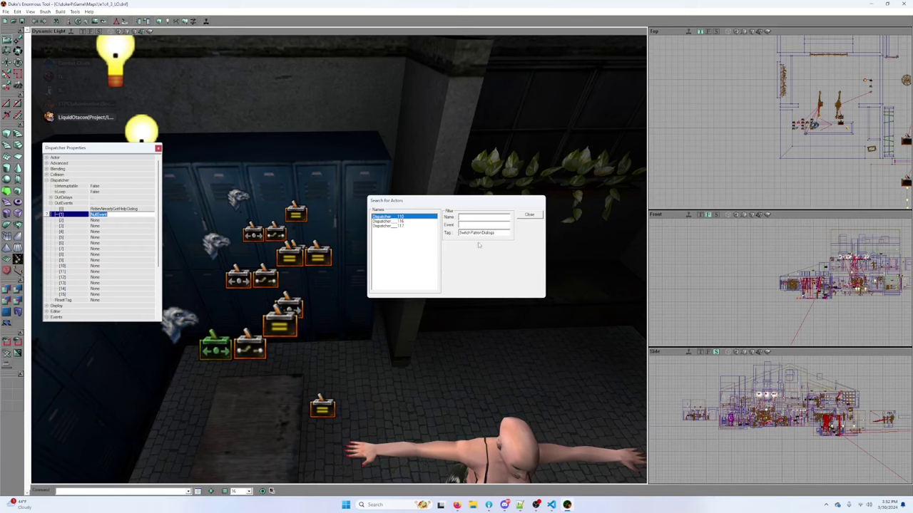
pyautogui.doubleClick(484, 233)
pyautogui.press('BackSpace')
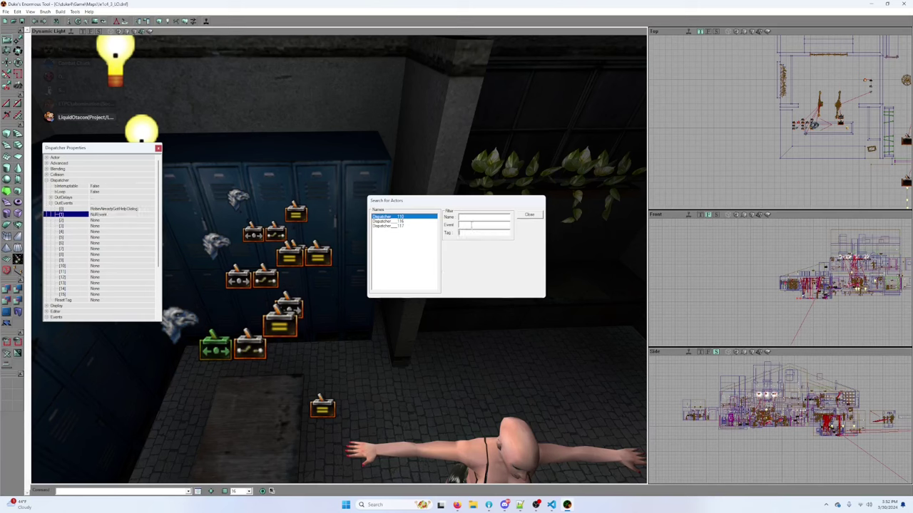
pyautogui.hotkey('ctrl', 'v')
pyautogui.hotkey('ctrl', 'v')
pyautogui.hotkey('ctrl', 'v')
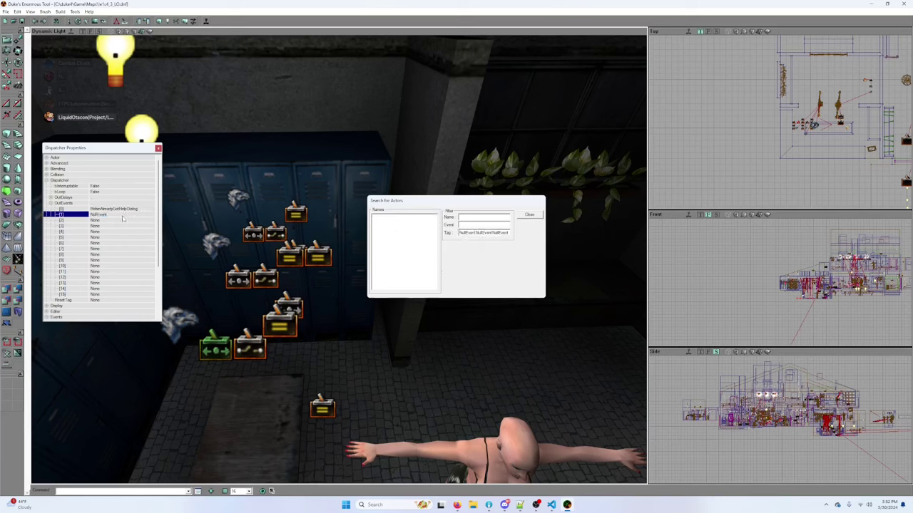
pyautogui.doubleClick(476, 233)
pyautogui.hotkey('ctrl', 'v')
pyautogui.doubleClick(403, 217)
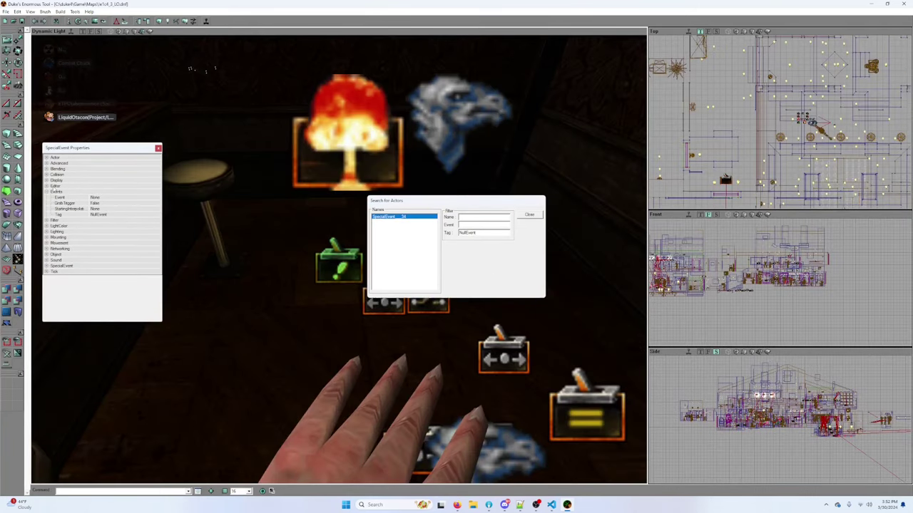
# Step: Examine the SpecialEvent, Sound and Tick properties of the actor tagged NullEvent
pyautogui.moveTo(195, 266); pyautogui.dragTo(196, 306)
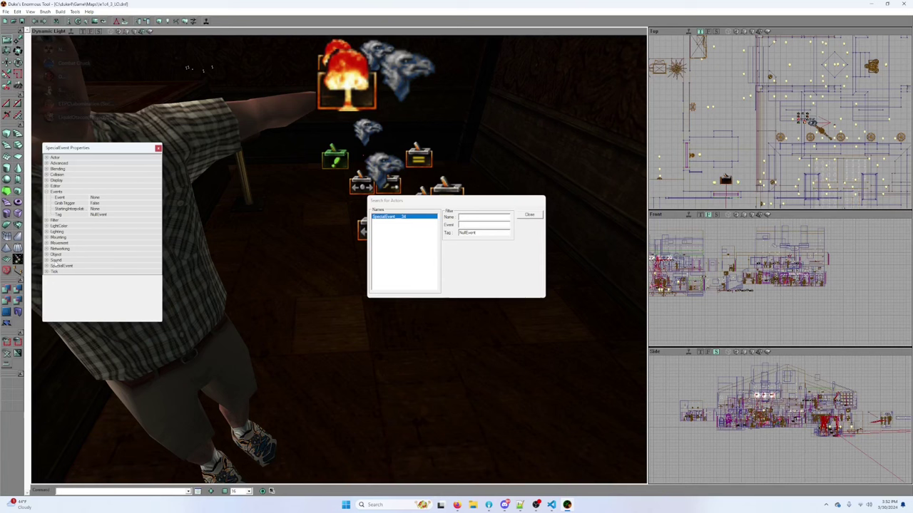
pyautogui.click(46, 266)
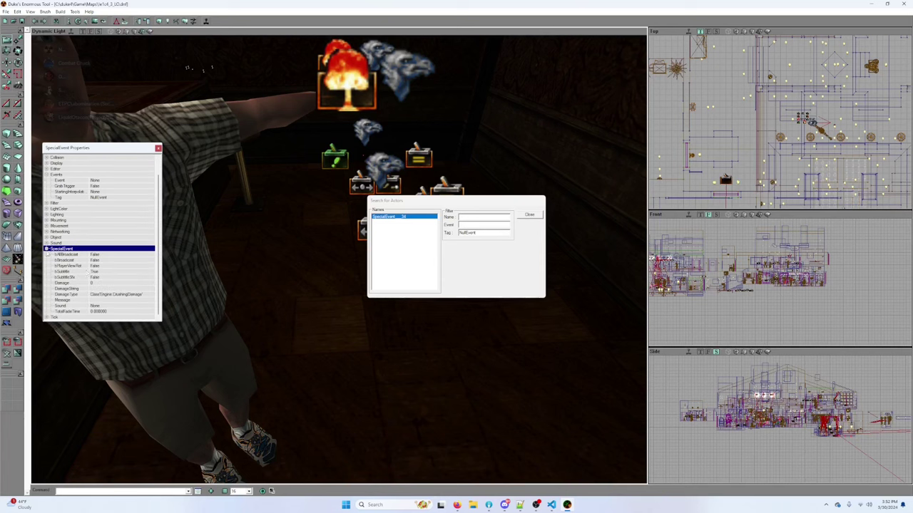
pyautogui.scroll(-3, 47, 235)
pyautogui.scroll(4, 48, 222)
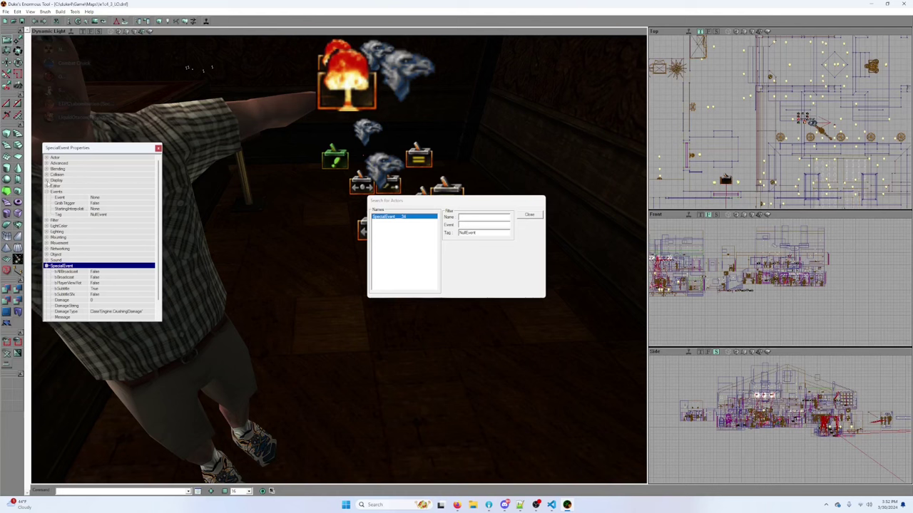
pyautogui.scroll(-1, 52, 240)
pyautogui.click(47, 243)
pyautogui.scroll(-1, 61, 246)
pyautogui.scroll(-3, 63, 248)
pyautogui.click(49, 318)
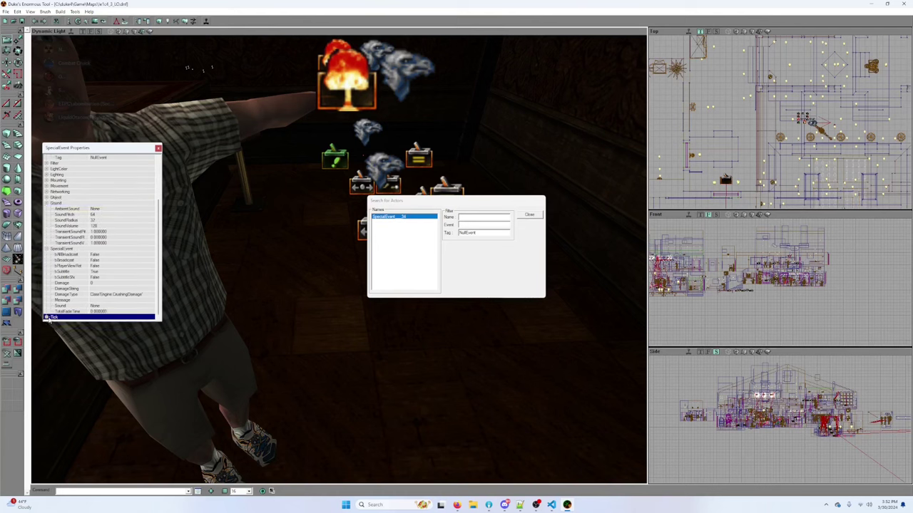
pyautogui.click(47, 317)
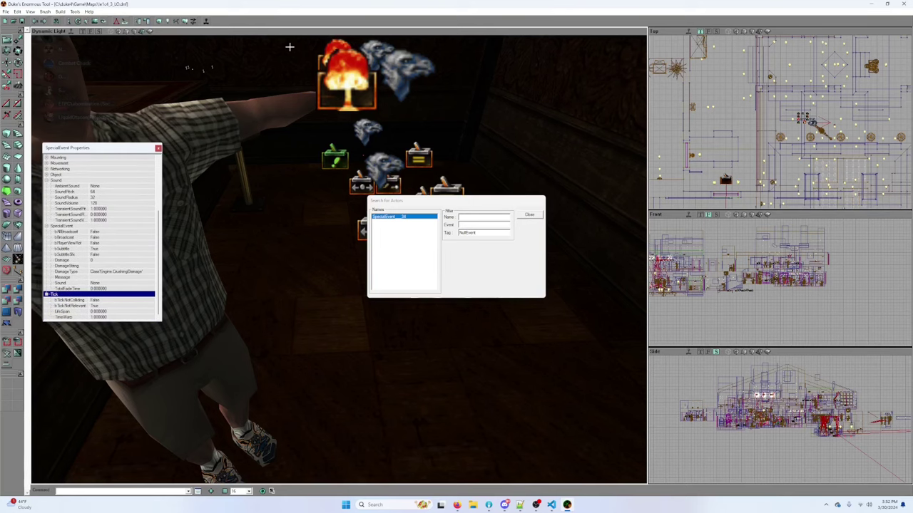
# Step: Return to the locker room and inspect the Events properties of a TriggerAssign by the lockers and the TriggerAssignPawn near the bench
pyautogui.moveTo(339, 342); pyautogui.dragTo(311, 256)
pyautogui.moveTo(300, 130); pyautogui.dragTo(296, 218)
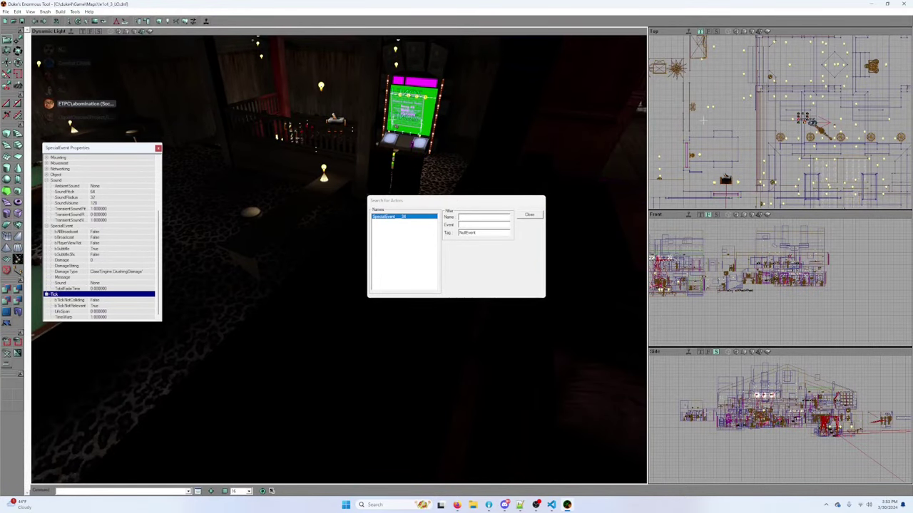
pyautogui.moveTo(542, 155)
pyautogui.mouseDown()
pyautogui.moveTo(541, 121)
pyautogui.moveTo(527, 92)
pyautogui.moveTo(484, 93)
pyautogui.moveTo(478, 67)
pyautogui.moveTo(464, 64)
pyautogui.moveTo(456, 78)
pyautogui.moveTo(457, 65)
pyautogui.moveTo(456, 93)
pyautogui.moveTo(470, 93)
pyautogui.moveTo(428, 122)
pyautogui.moveTo(485, 107)
pyautogui.moveTo(484, 93)
pyautogui.moveTo(456, 92)
pyautogui.moveTo(442, 78)
pyautogui.moveTo(485, 93)
pyautogui.moveTo(484, 79)
pyautogui.moveTo(456, 93)
pyautogui.moveTo(456, 78)
pyautogui.moveTo(484, 93)
pyautogui.moveTo(484, 78)
pyautogui.moveTo(428, 78)
pyautogui.moveTo(399, 53)
pyautogui.moveTo(421, 43)
pyautogui.moveTo(399, 37)
pyautogui.moveTo(532, 152)
pyautogui.mouseUp()
pyautogui.click(343, 266)
pyautogui.moveTo(343, 267); pyautogui.dragTo(340, 217, button='right')
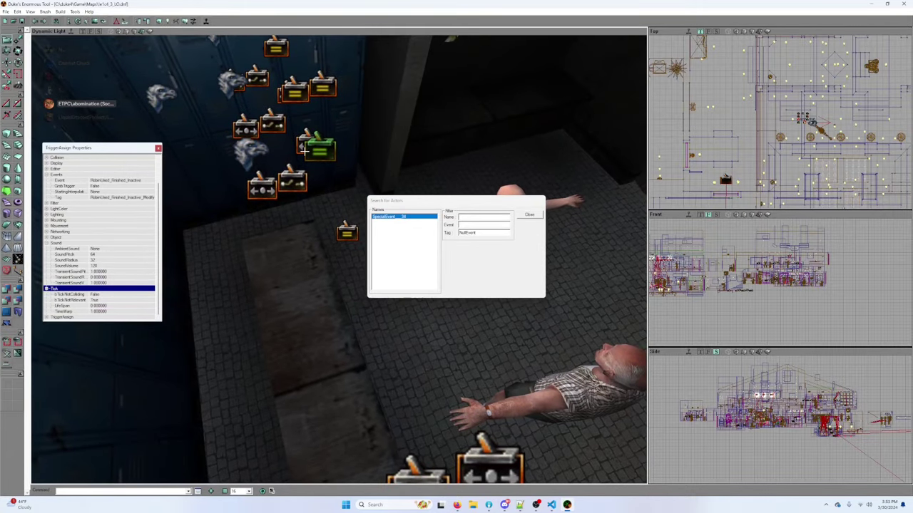
pyautogui.moveTo(316, 149); pyautogui.dragTo(321, 189)
pyautogui.click(325, 144)
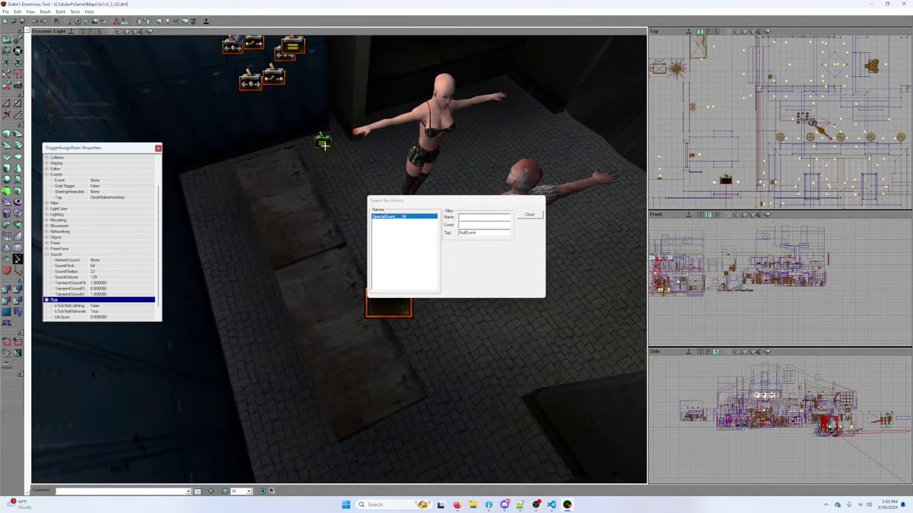
# Step: Check the event and tag of the two adjacent TriggerAssign actors in the middle of the locker cluster
pyautogui.moveTo(325, 145); pyautogui.dragTo(326, 108)
pyautogui.moveTo(307, 161); pyautogui.dragTo(307, 162, button='right')
pyautogui.click(285, 163)
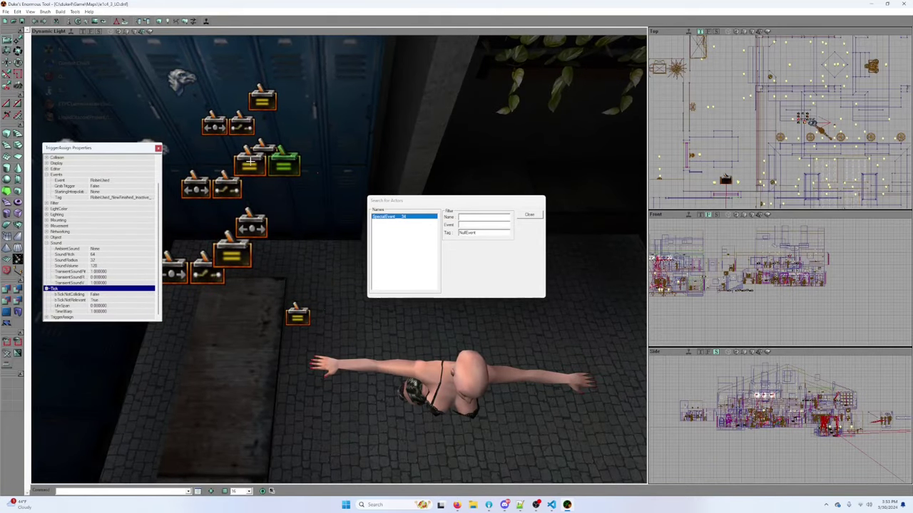
pyautogui.click(251, 163)
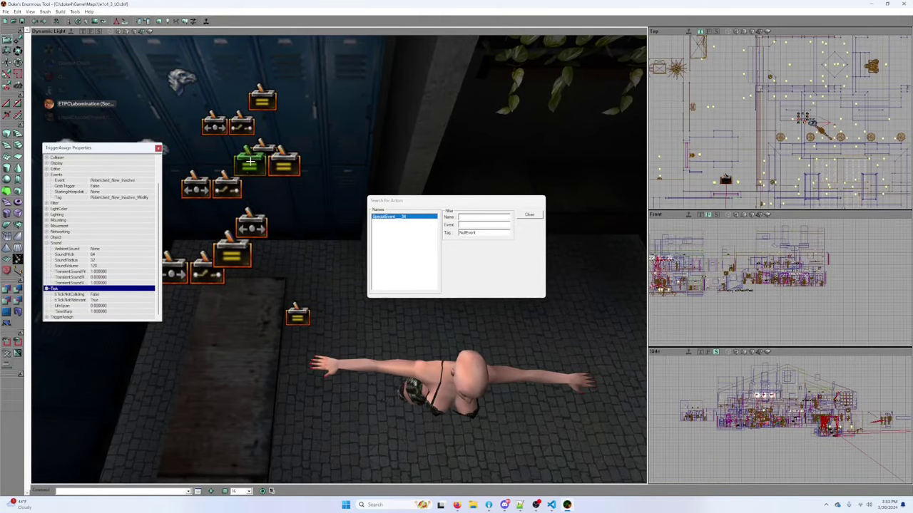
pyautogui.moveTo(262, 146); pyautogui.dragTo(262, 146, button='right')
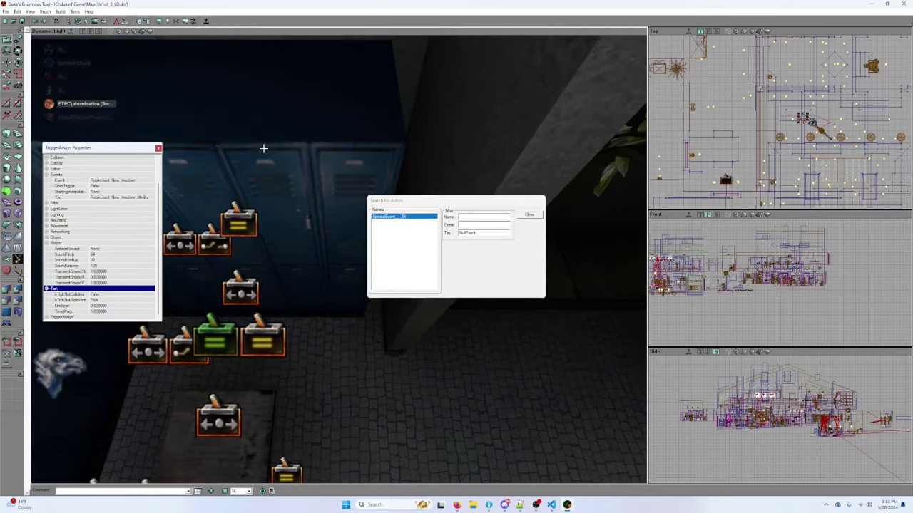
# Step: Select the uppermost TriggerAssign by the lockers and examine its TriggerAssign property group down to NewTag
pyautogui.click(253, 213)
pyautogui.moveTo(254, 213); pyautogui.dragTo(254, 299)
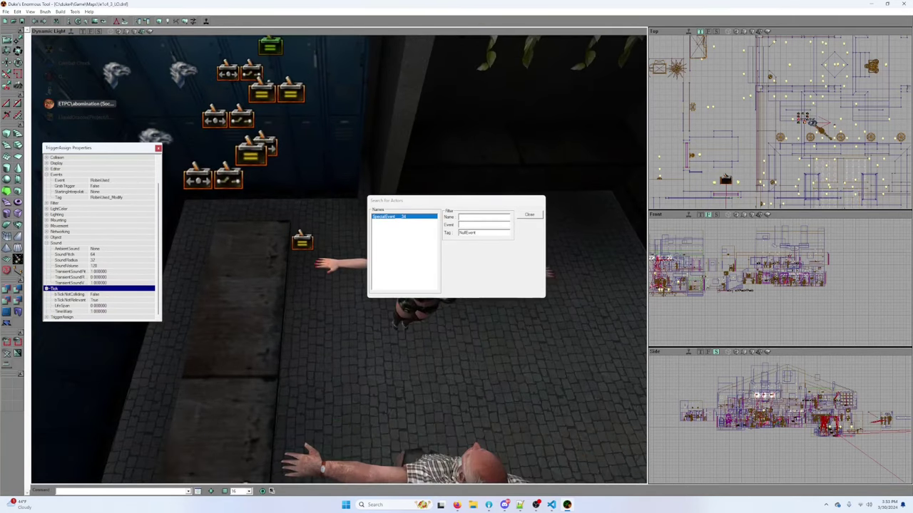
pyautogui.moveTo(278, 231); pyautogui.dragTo(281, 207, button='right')
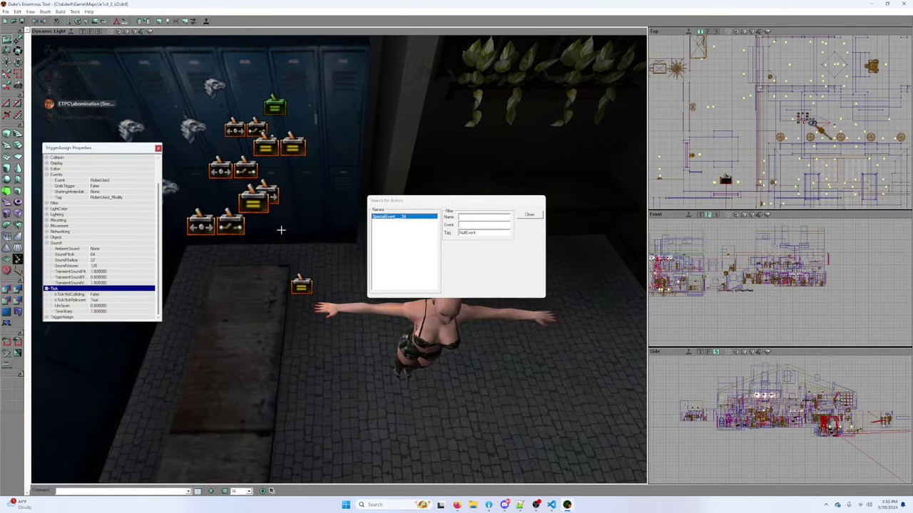
pyautogui.click(49, 318)
pyautogui.scroll(-6, 93, 286)
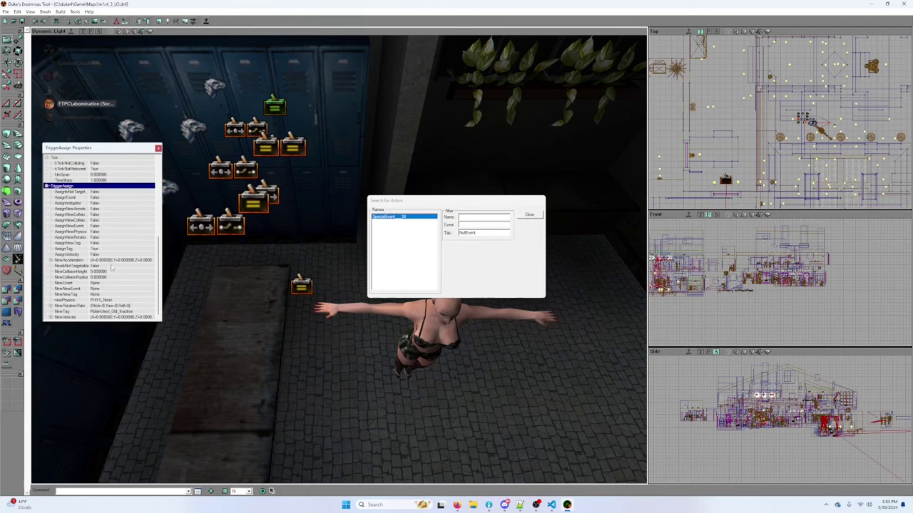
# Step: Check the tags of the two dispatchers at the lower end of the locker cluster
pyautogui.click(211, 228)
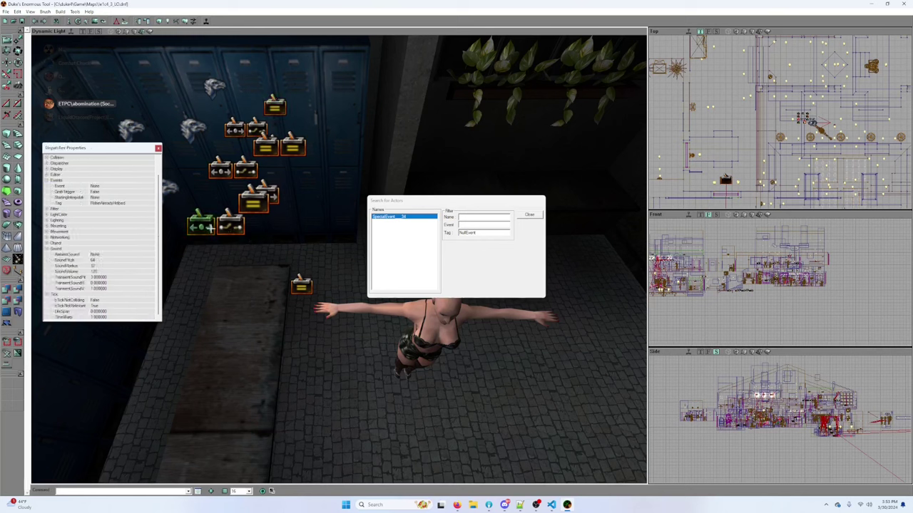
pyautogui.click(274, 194)
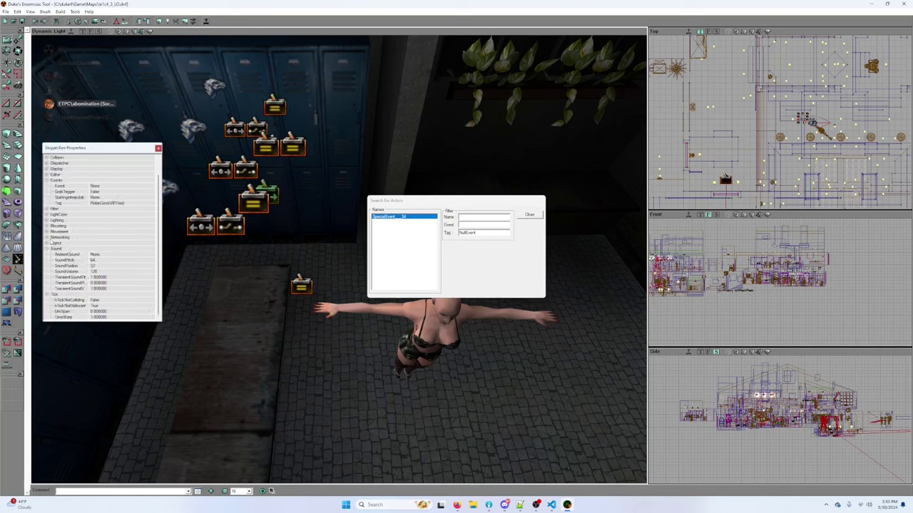
pyautogui.click(189, 228)
pyautogui.click(271, 187)
pyautogui.moveTo(272, 187); pyautogui.dragTo(271, 285)
# Step: Select the dispatcher by the bench, collapse its unneeded property groups and examine its OutEvents, highlighting the RobinGaveVIPPass entry
pyautogui.moveTo(328, 242); pyautogui.dragTo(328, 221)
pyautogui.click(327, 220)
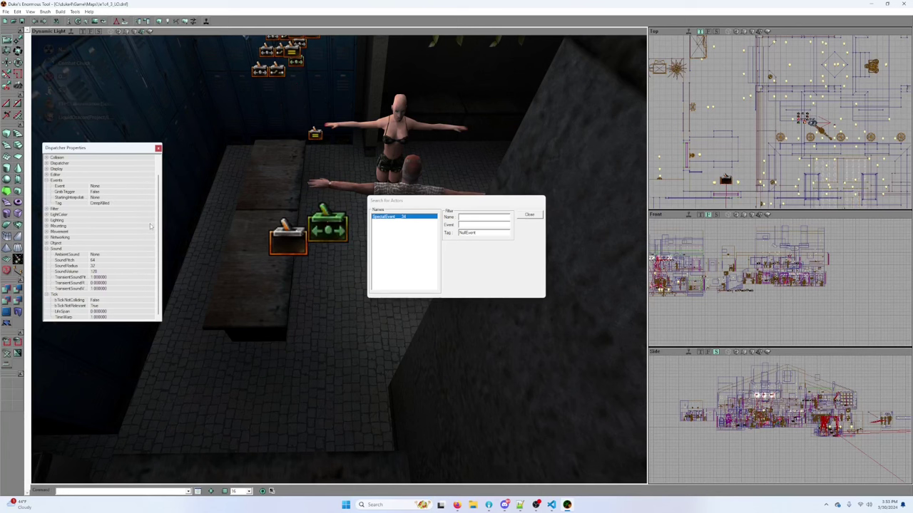
pyautogui.click(47, 248)
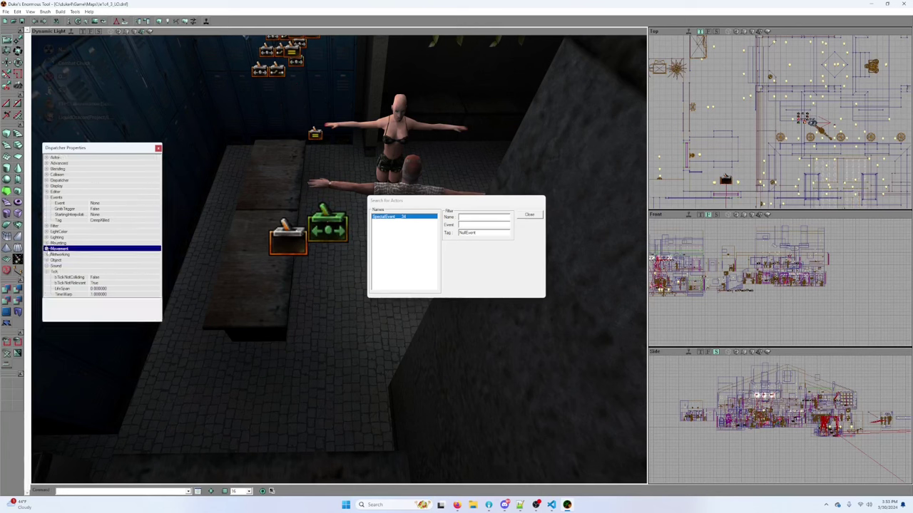
pyautogui.click(46, 272)
pyautogui.click(47, 197)
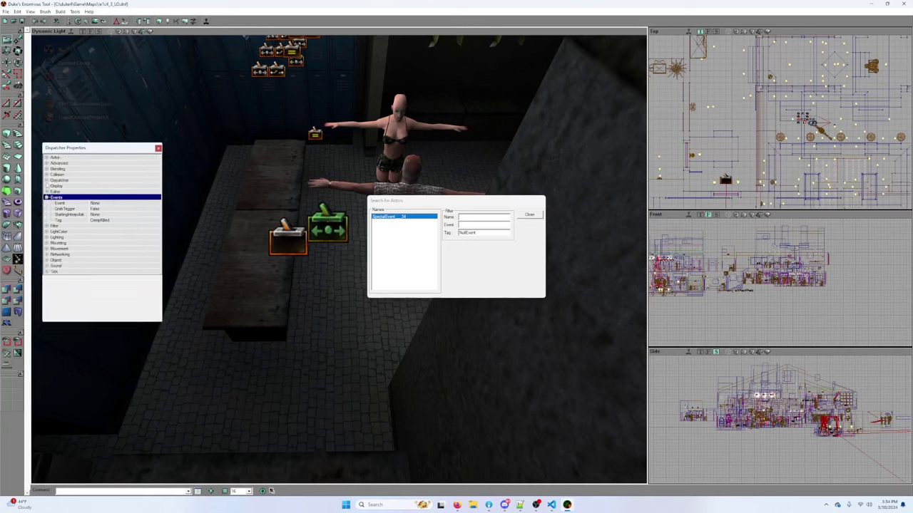
pyautogui.click(47, 180)
pyautogui.click(51, 203)
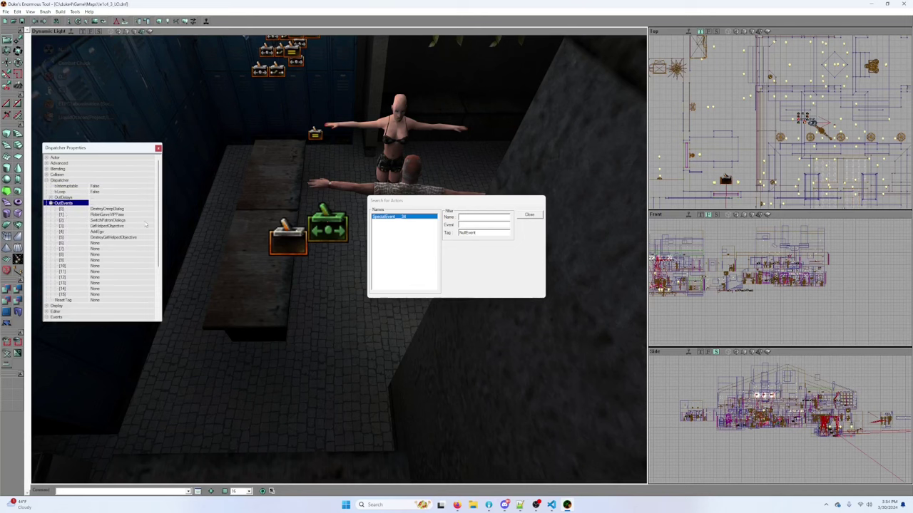
pyautogui.click(141, 215)
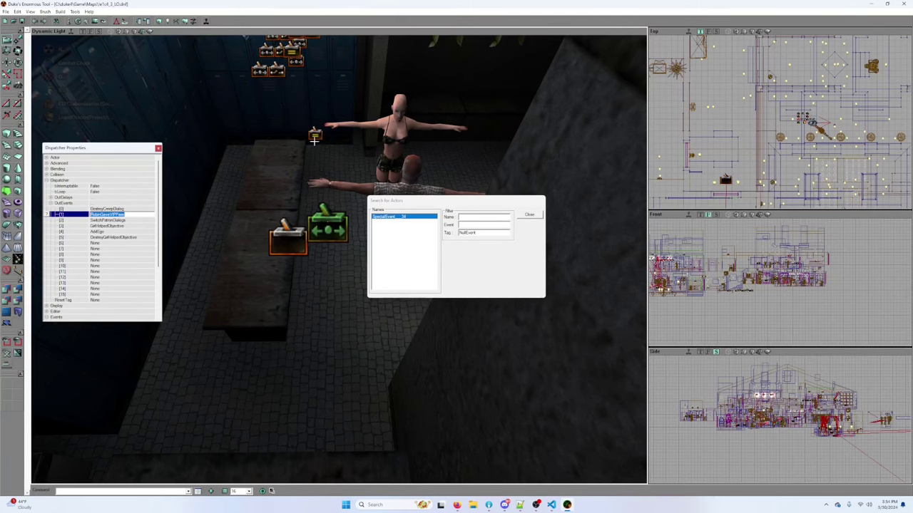
# Step: Check the TriggerEgo's events, inspect the OutEvents of the RobinGaveVIPPass dispatcher and enlarge the properties window to show them all
pyautogui.moveTo(273, 160)
pyautogui.mouseDown(button='right')
pyautogui.moveTo(300, 186)
pyautogui.moveTo(236, 228)
pyautogui.moveTo(256, 128)
pyautogui.moveTo(273, 160)
pyautogui.mouseUp(button='right')
pyautogui.click(247, 332)
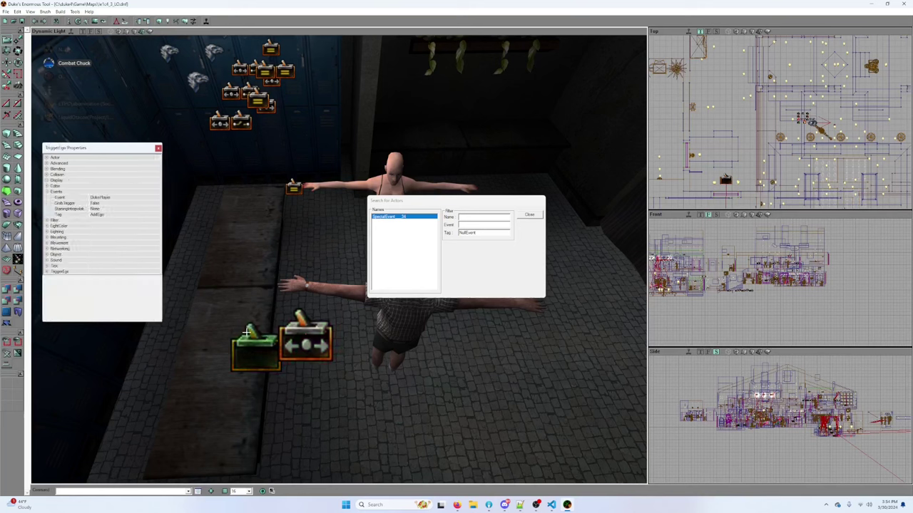
pyautogui.click(219, 124)
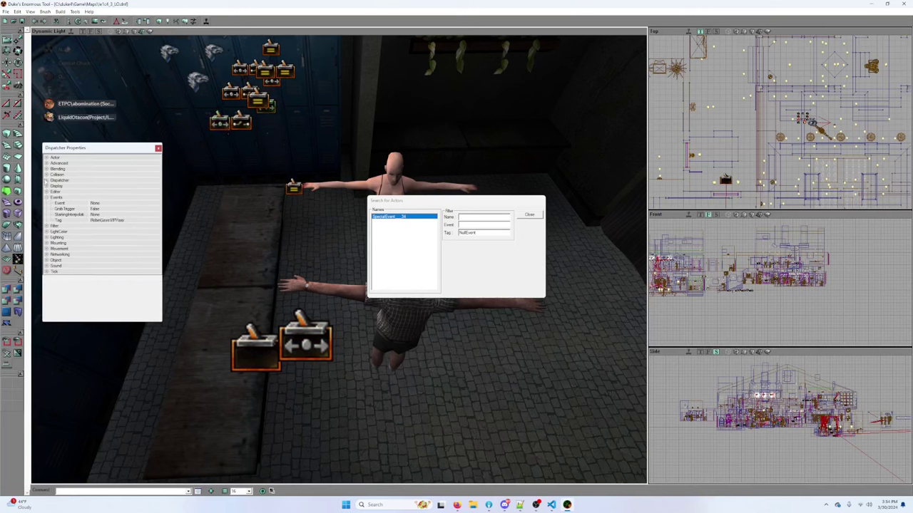
pyautogui.click(46, 180)
pyautogui.click(51, 205)
pyautogui.click(52, 204)
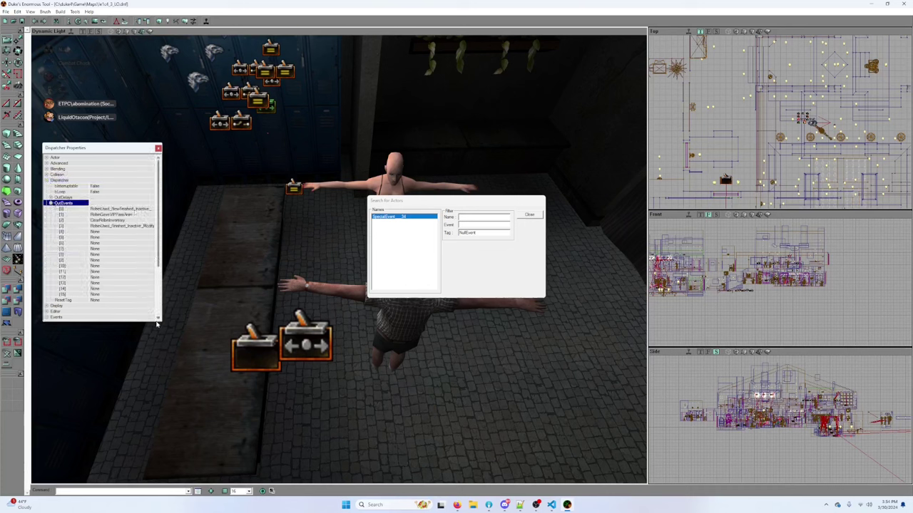
pyautogui.moveTo(152, 319); pyautogui.dragTo(156, 403)
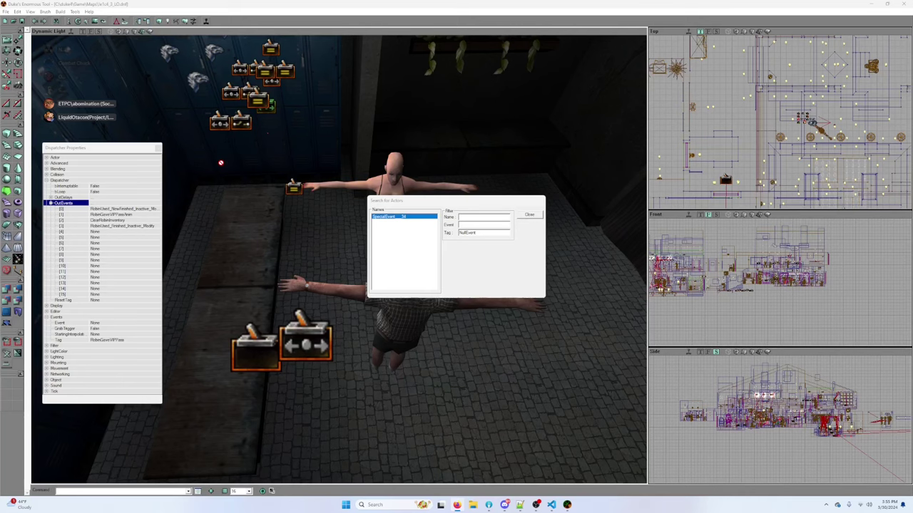
# Step: View the two kitchen stove screenshots side by side in the browser, and close them to return to the map editor
pyautogui.moveTo(0, 57); pyautogui.dragTo(912, 194)
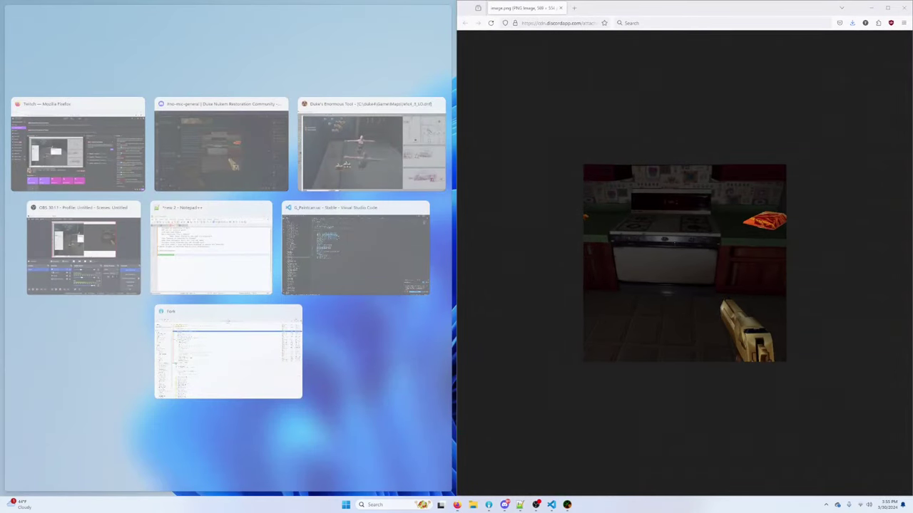
pyautogui.press('Escape')
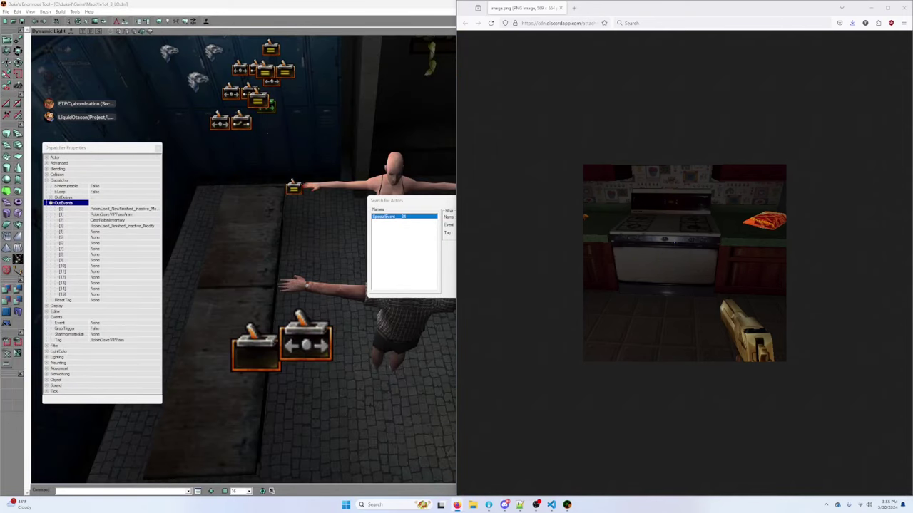
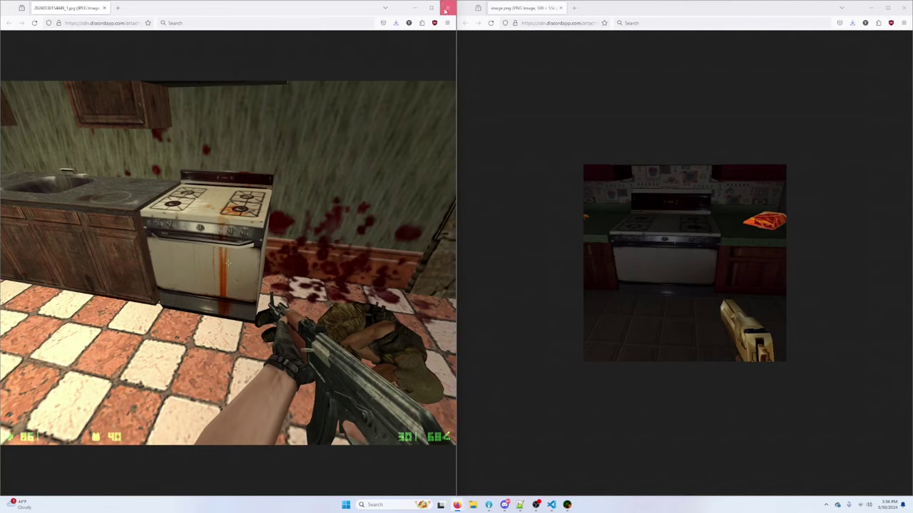
pyautogui.click(904, 8)
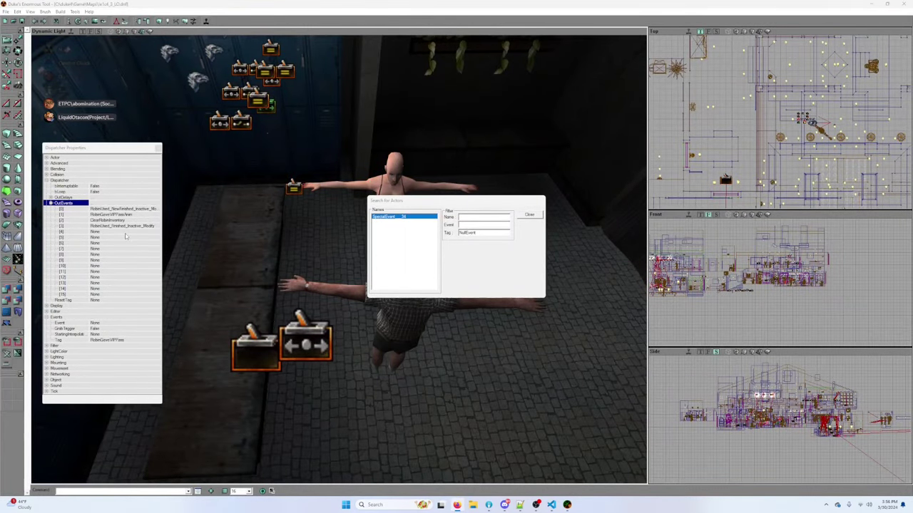
# Step: Select the NPCActivityEvent tagged RobinGaveVIPPassAnim by the lockers and examine its AEGiveItem settings
pyautogui.moveTo(189, 214)
pyautogui.mouseDown()
pyautogui.moveTo(179, 156)
pyautogui.moveTo(192, 212)
pyautogui.mouseUp()
pyautogui.click(210, 184)
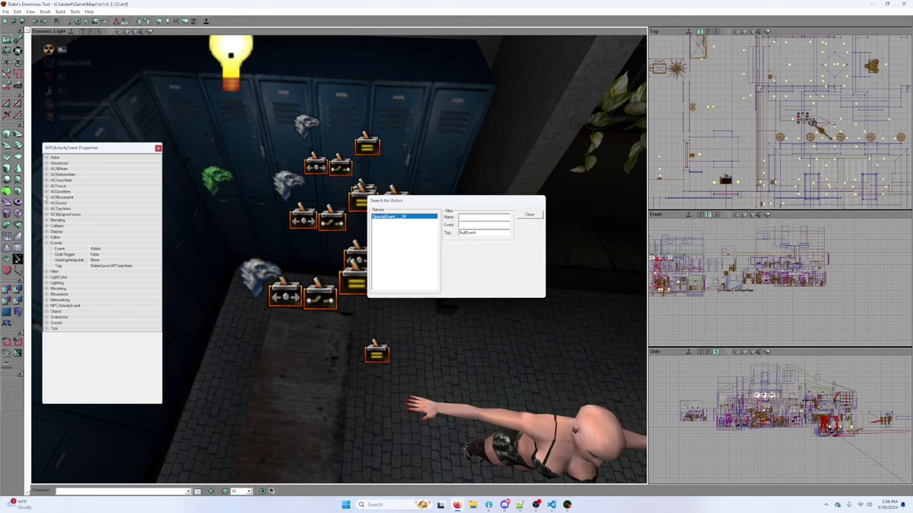
pyautogui.click(48, 197)
pyautogui.click(47, 197)
pyautogui.doubleClick(48, 197)
pyautogui.click(47, 192)
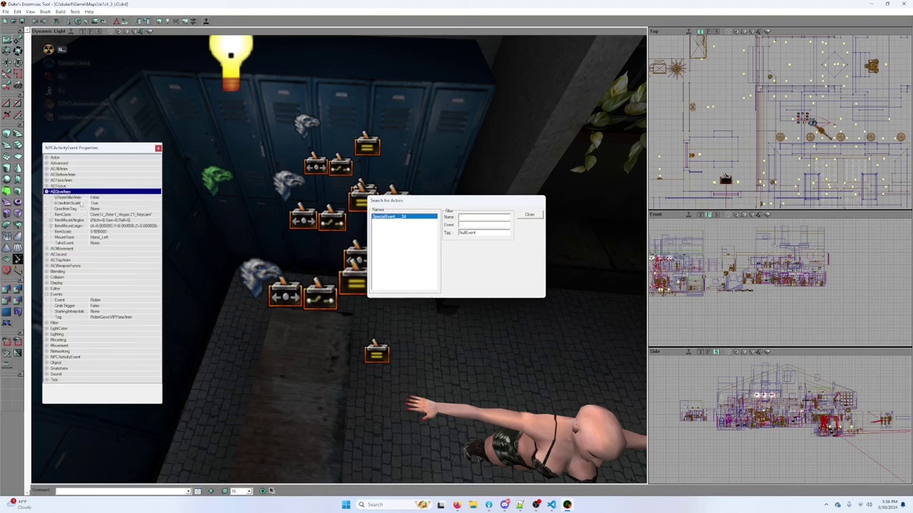
# Step: Check the AEGiveItem settings of the neighbouring NPCActivityEvents and reselect the one tagged RobinGaveVIPPassAnim
pyautogui.click(300, 128)
pyautogui.click(284, 182)
pyautogui.moveTo(286, 183); pyautogui.dragTo(328, 235)
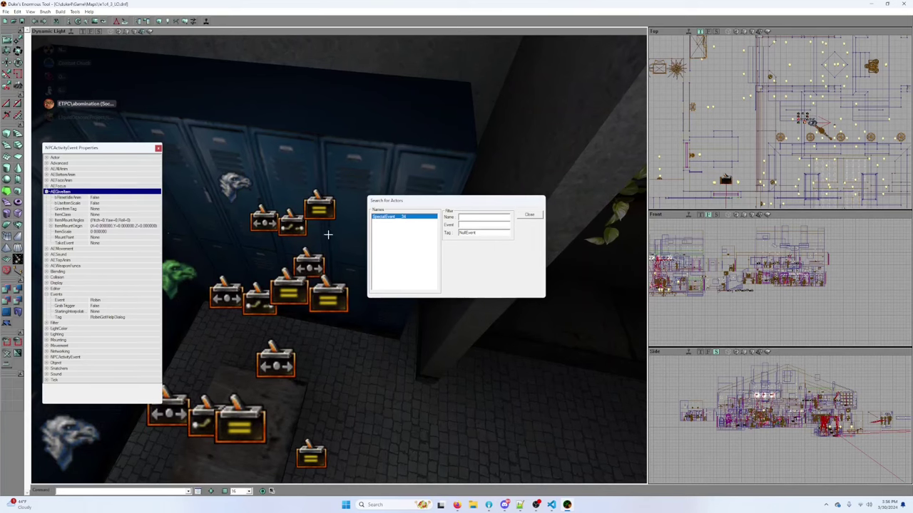
pyautogui.click(280, 339)
pyautogui.moveTo(250, 263); pyautogui.dragTo(250, 263)
pyautogui.click(210, 229)
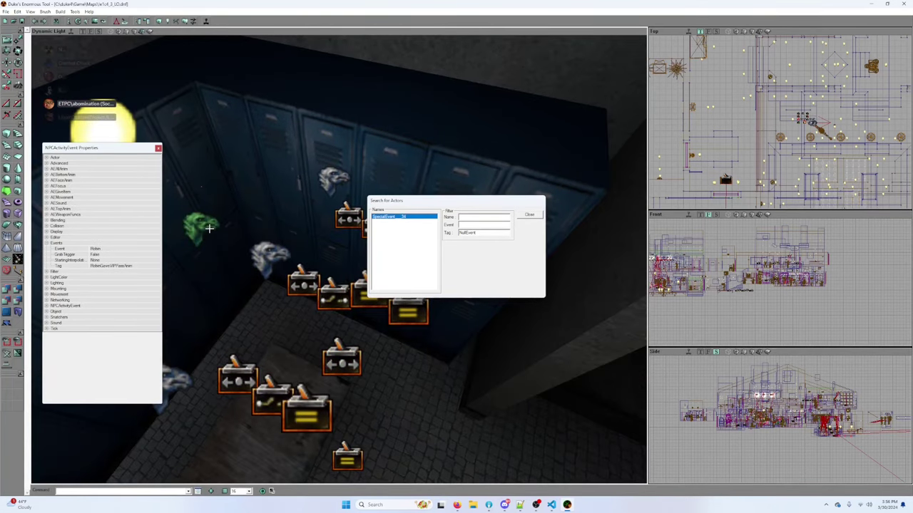
# Step: Select the RobinGaveVIPPass dispatcher again and review the order of its OutEvents
pyautogui.click(339, 358)
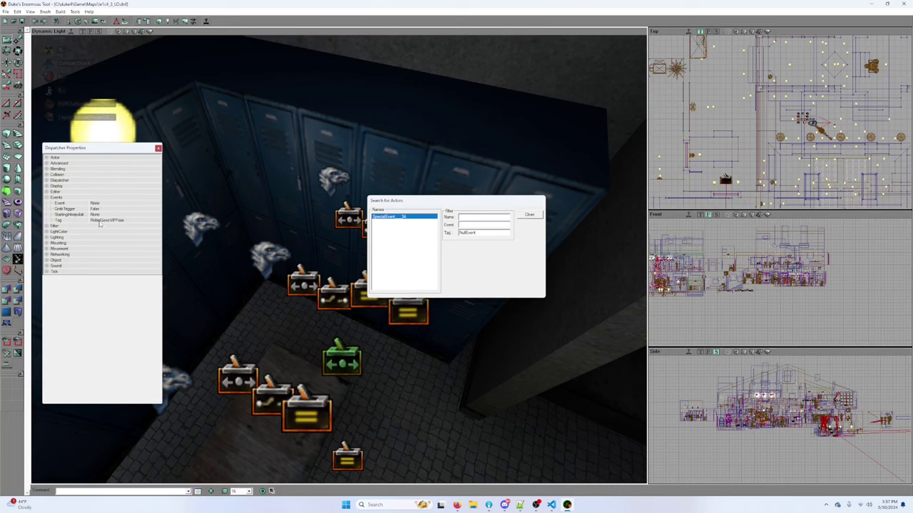
pyautogui.click(47, 180)
pyautogui.click(52, 202)
pyautogui.moveTo(258, 216); pyautogui.dragTo(258, 216)
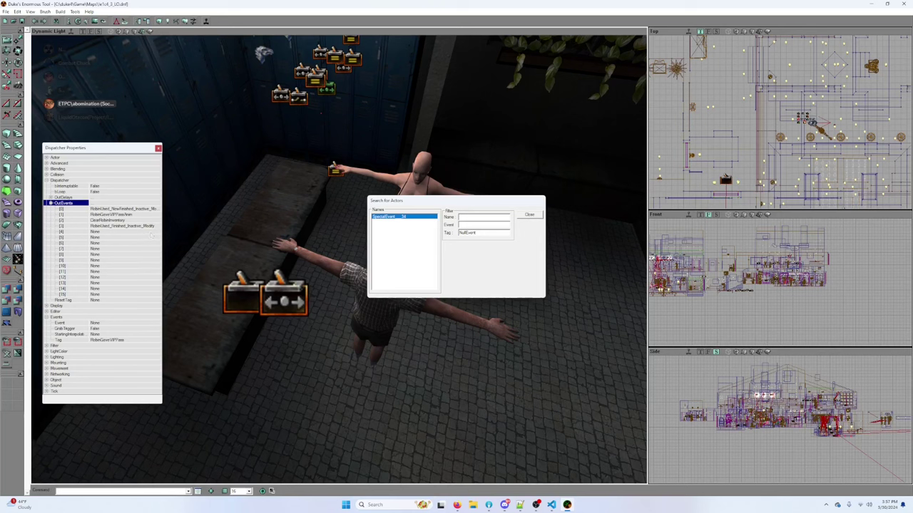
# Step: Select the CreepKilled dispatcher by the bench and trace its OutEvents one by one against the actors by the lockers
pyautogui.click(297, 300)
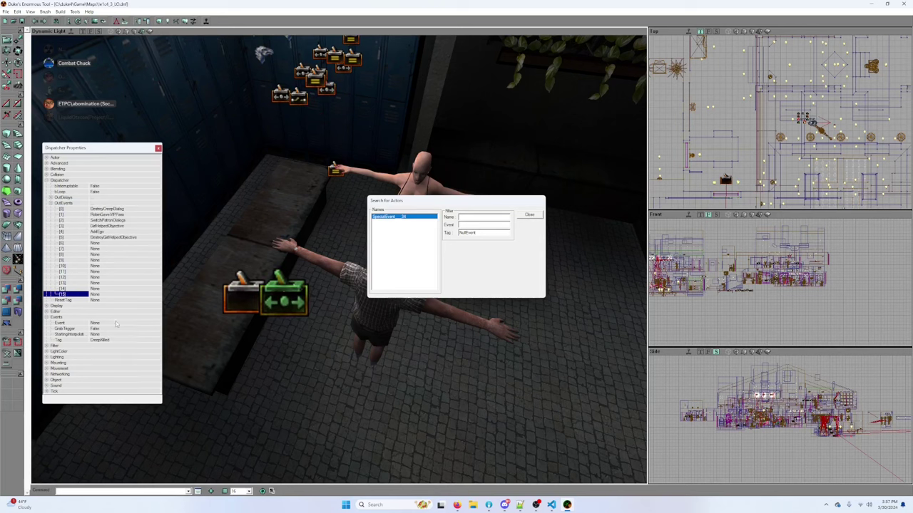
pyautogui.moveTo(252, 278); pyautogui.dragTo(253, 269, button='right')
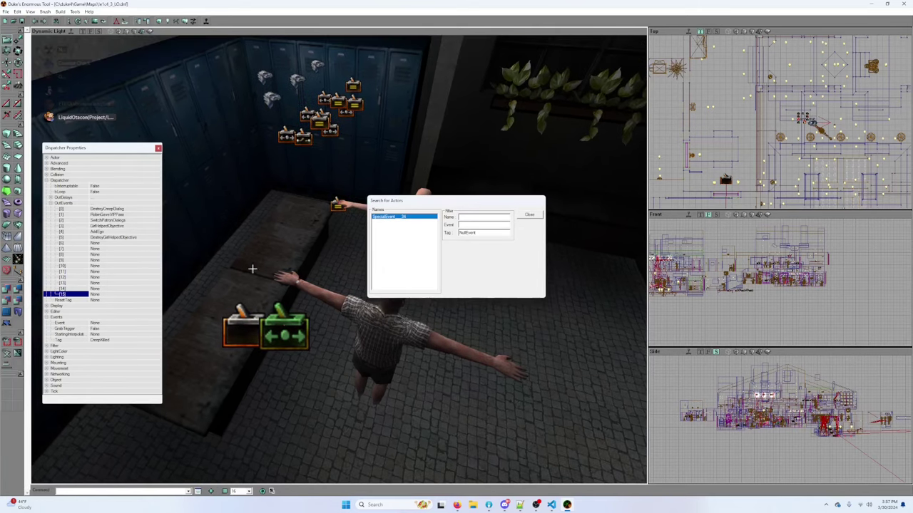
pyautogui.click(138, 215)
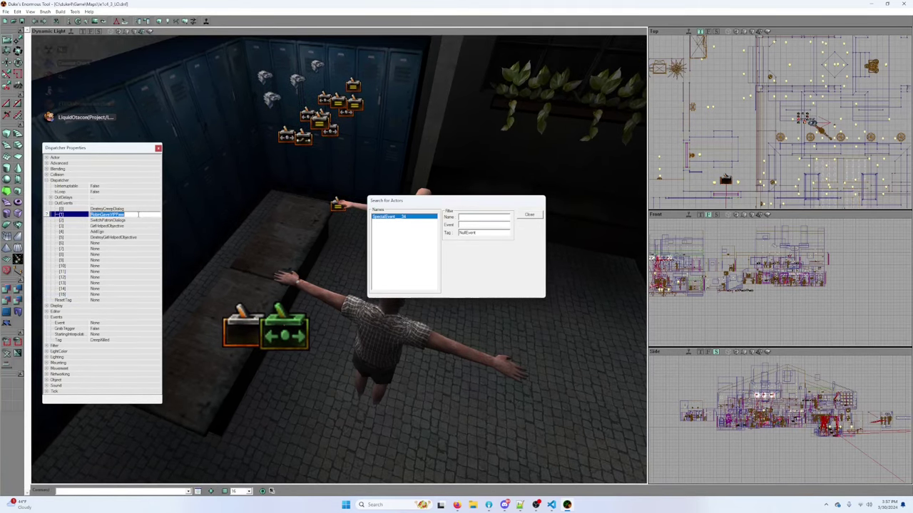
pyautogui.click(138, 226)
pyautogui.click(132, 232)
pyautogui.click(132, 237)
pyautogui.moveTo(193, 254); pyautogui.dragTo(142, 254, button='right')
pyautogui.moveTo(197, 257); pyautogui.dragTo(236, 214)
pyautogui.click(133, 260)
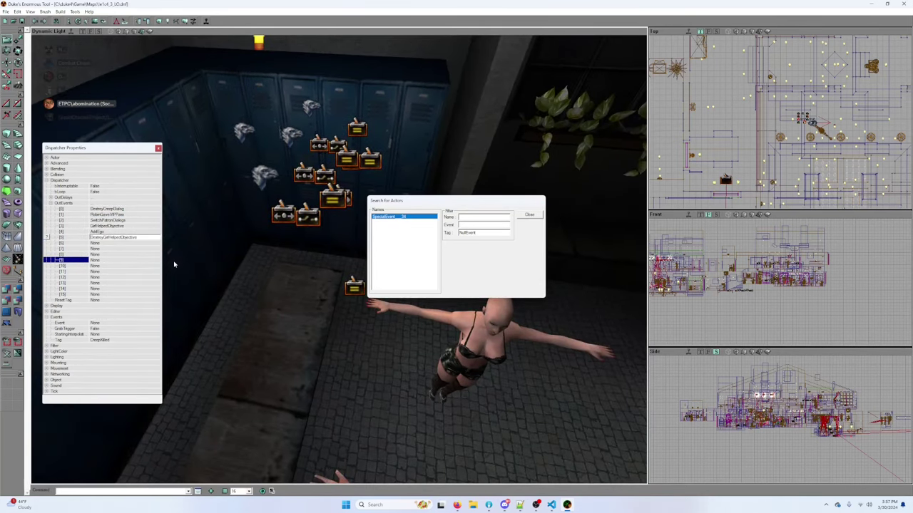
pyautogui.moveTo(189, 259); pyautogui.dragTo(185, 214)
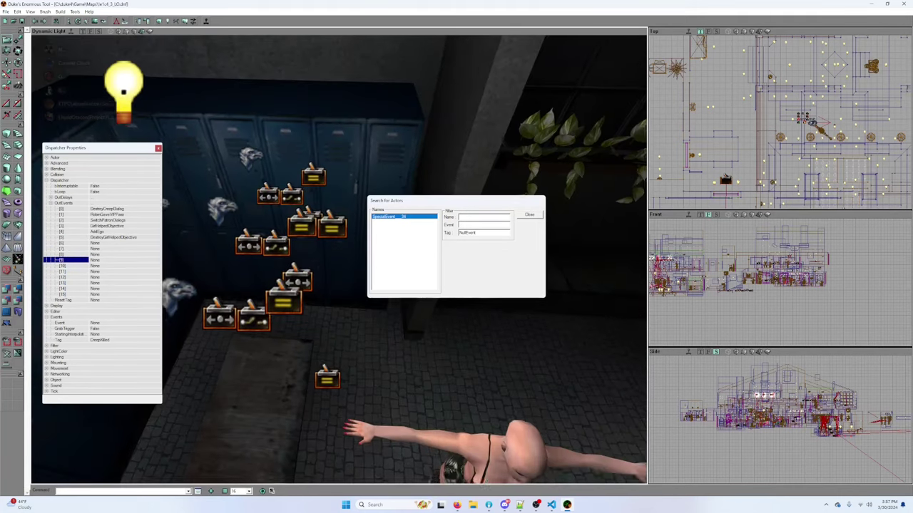
# Step: Inspect the ClearRobinInventory TriggerAssignPawn, the RobinAlreadyHelped dispatcher's OutEvents and the RobinUsed_Finished_Inactive_Modify TriggerAssign near the lockers
pyautogui.moveTo(189, 267); pyautogui.dragTo(190, 269, button='right')
pyautogui.click(335, 301)
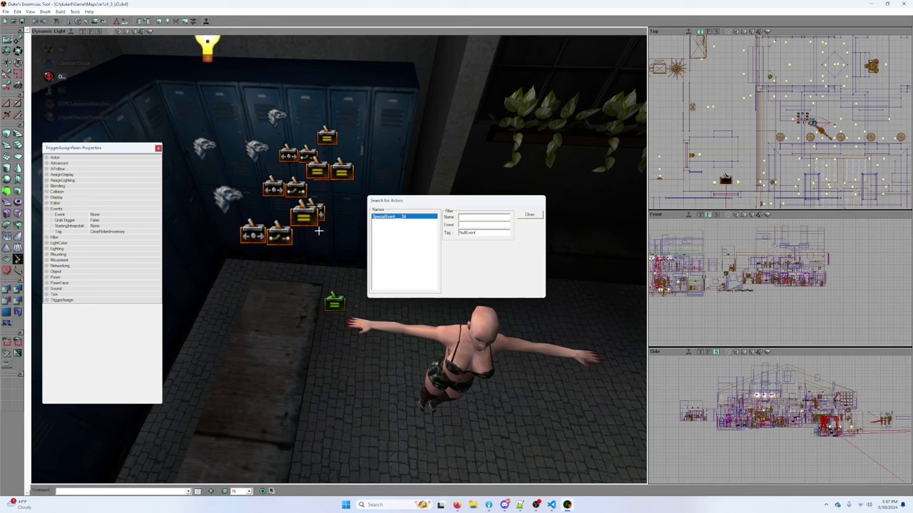
pyautogui.click(253, 233)
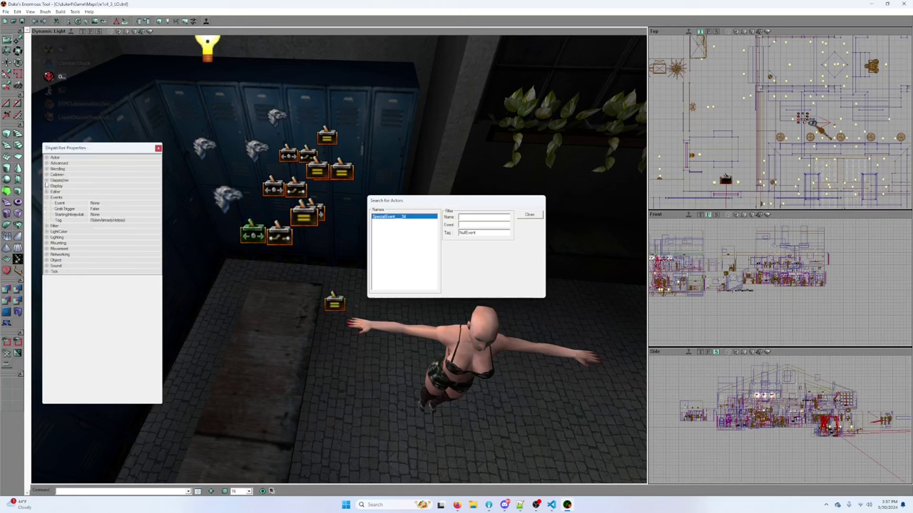
pyautogui.click(47, 183)
pyautogui.click(50, 204)
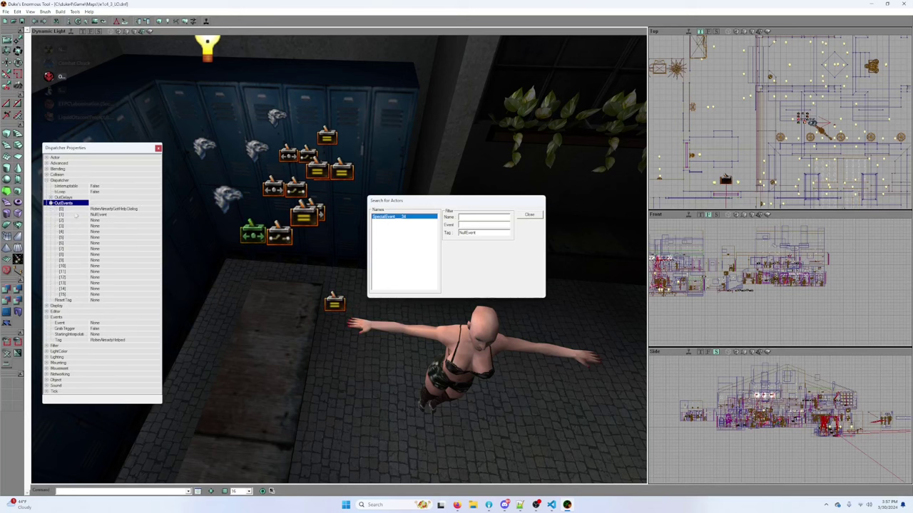
pyautogui.moveTo(314, 258)
pyautogui.mouseDown()
pyautogui.moveTo(336, 242)
pyautogui.moveTo(286, 249)
pyautogui.moveTo(328, 253)
pyautogui.mouseUp()
pyautogui.moveTo(240, 329); pyautogui.dragTo(241, 329)
pyautogui.click(224, 350)
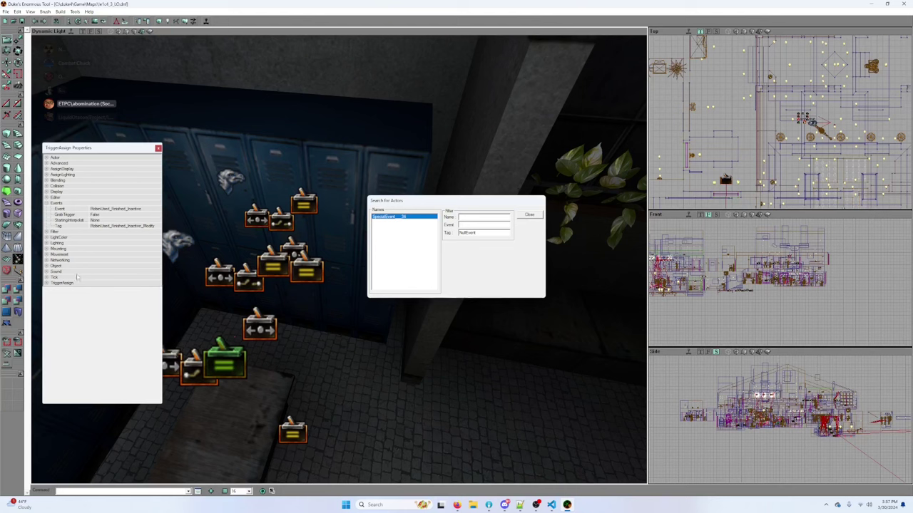
pyautogui.click(44, 284)
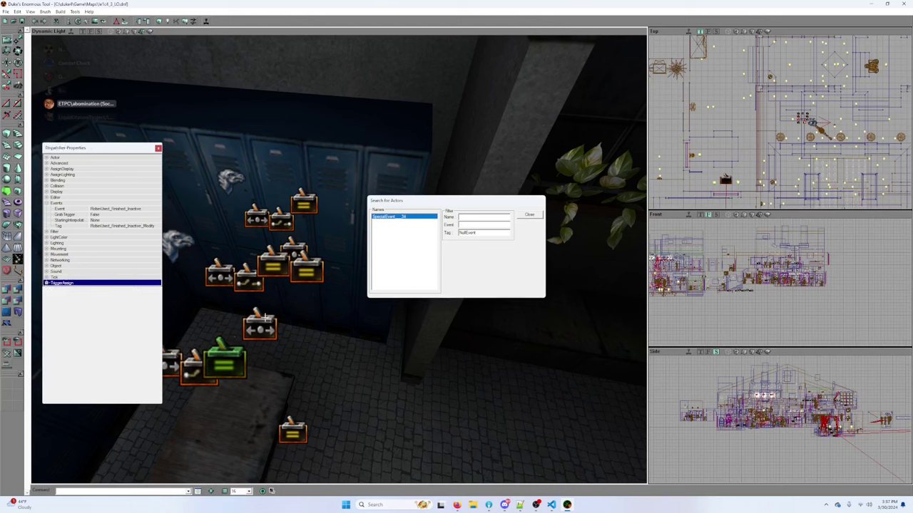
# Step: Select the RobinGaveVIPPass dispatcher and review its OutEvents together with the matching OutDelays
pyautogui.click(257, 319)
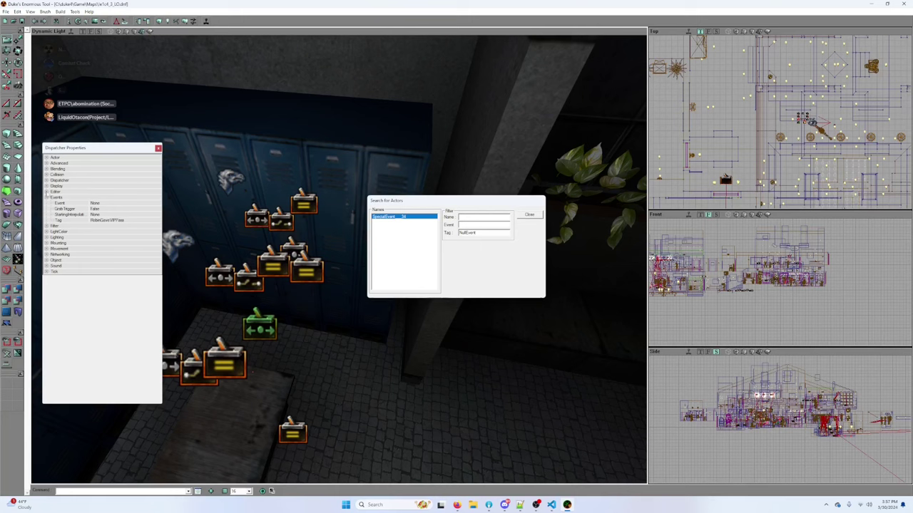
pyautogui.click(47, 181)
pyautogui.click(51, 202)
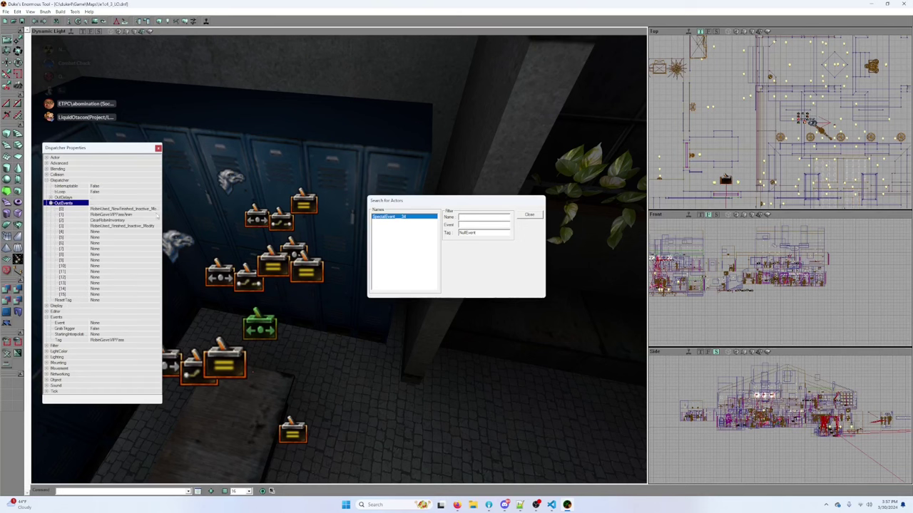
pyautogui.moveTo(164, 214)
pyautogui.mouseDown()
pyautogui.moveTo(211, 216)
pyautogui.moveTo(165, 217)
pyautogui.mouseUp()
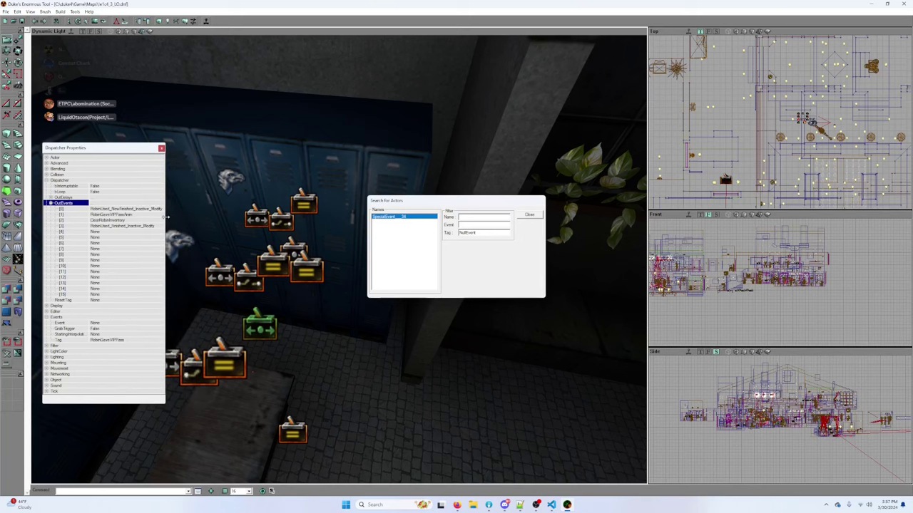
pyautogui.moveTo(210, 239)
pyautogui.mouseDown()
pyautogui.moveTo(210, 285)
pyautogui.moveTo(204, 239)
pyautogui.mouseUp()
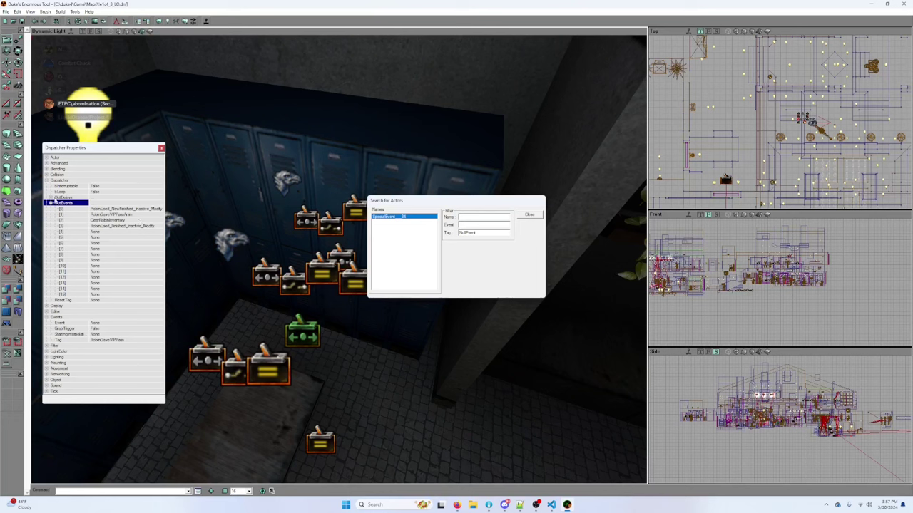
pyautogui.click(51, 197)
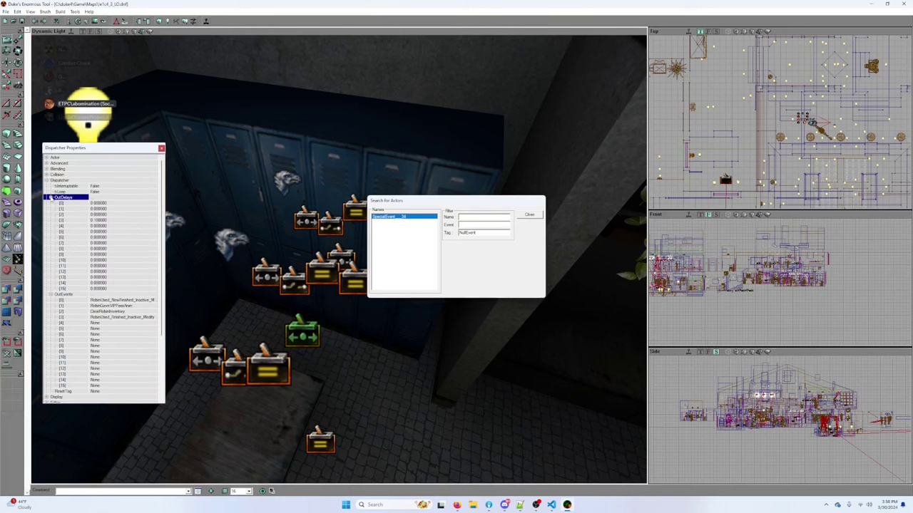
pyautogui.click(50, 198)
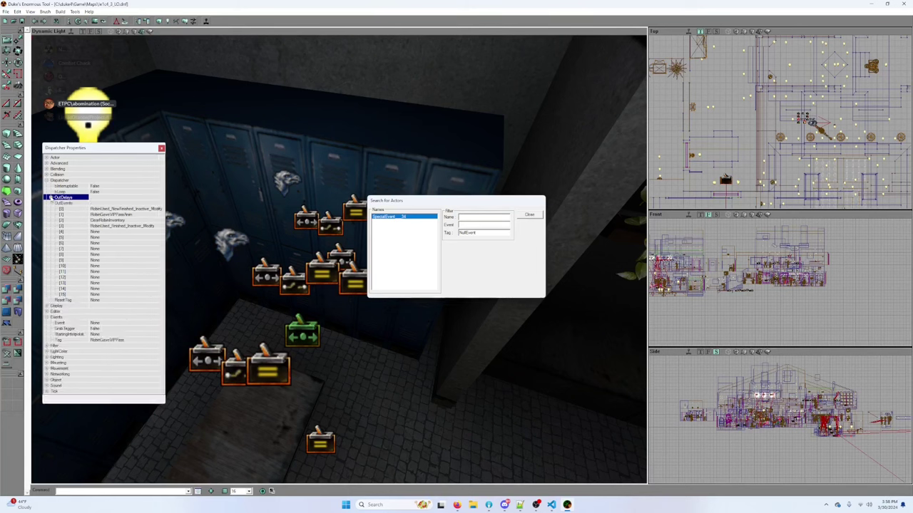
pyautogui.click(135, 220)
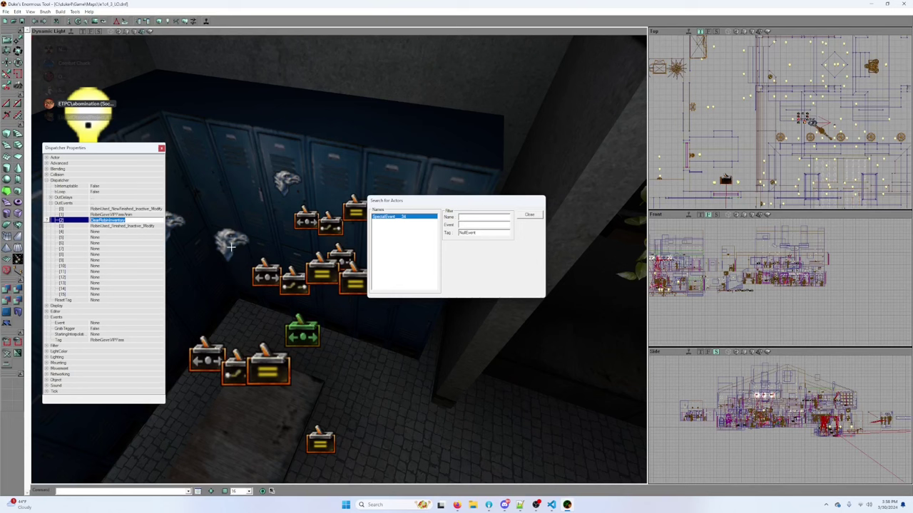
pyautogui.moveTo(231, 248); pyautogui.dragTo(207, 282)
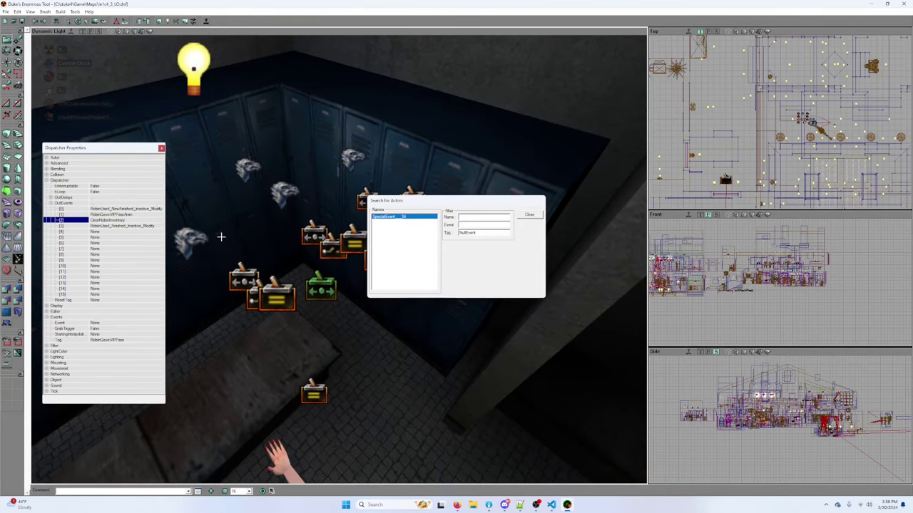
pyautogui.click(241, 174)
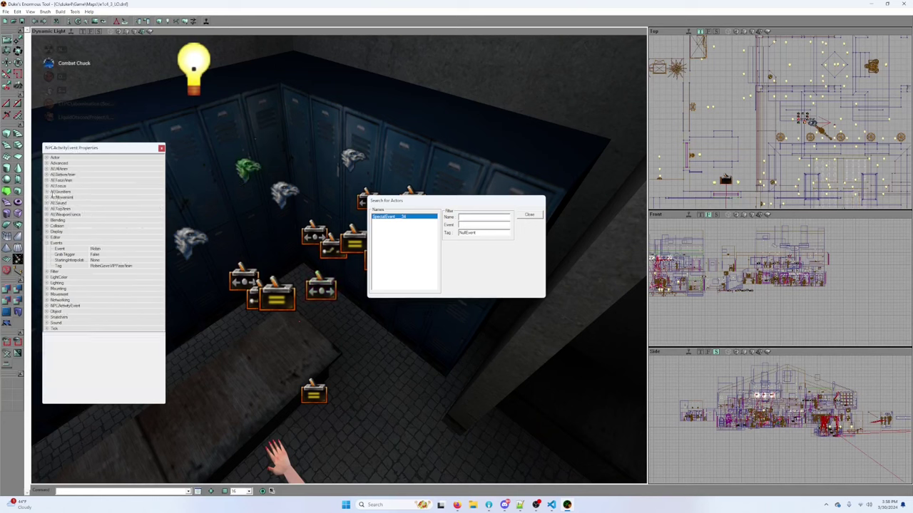
pyautogui.click(47, 191)
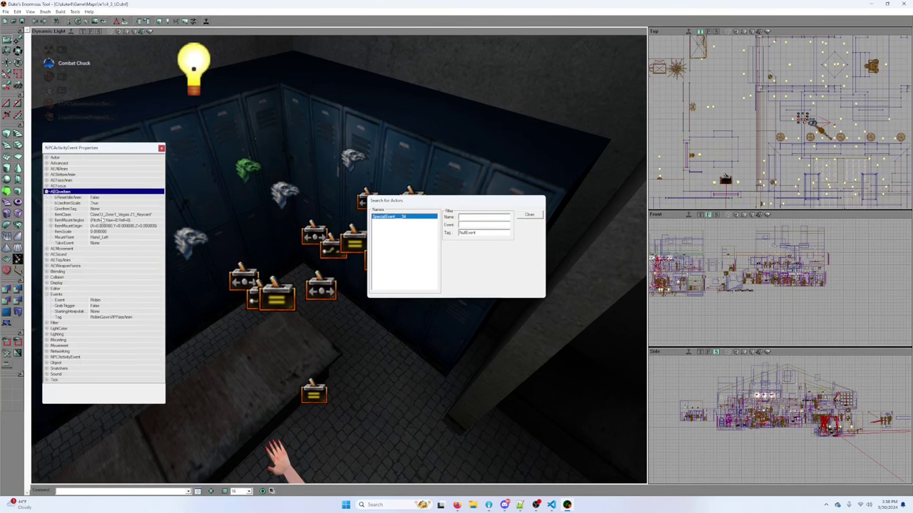
pyautogui.click(111, 243)
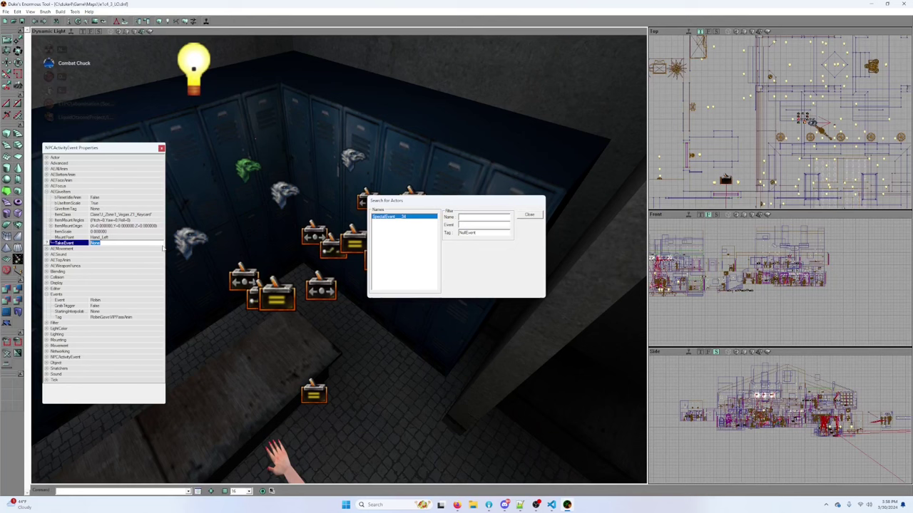
pyautogui.write('ClearRobinInventory')
pyautogui.press('Escape')
pyautogui.moveTo(332, 290); pyautogui.dragTo(299, 248)
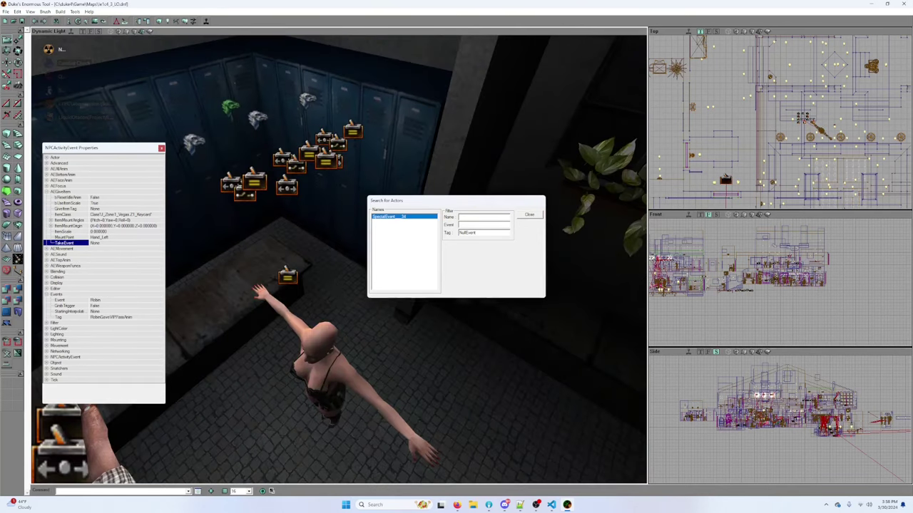
# Step: Copy RobinUsed_Finished_Inactive_Modify from the RobinGaveVIPPass dispatcher into the RobinGaveVIPPassAnim activity event's TakeEvent and set its MountPoint to Hand_L
pyautogui.click(288, 188)
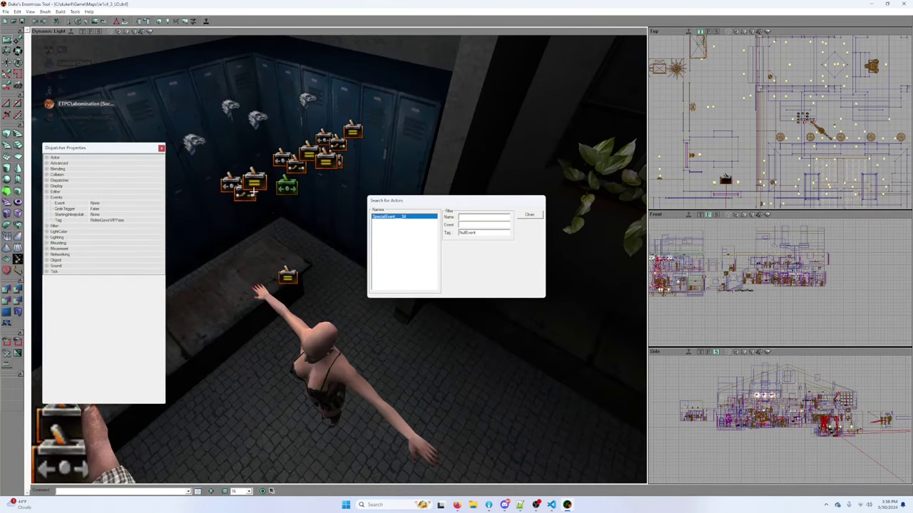
pyautogui.click(46, 181)
pyautogui.click(50, 204)
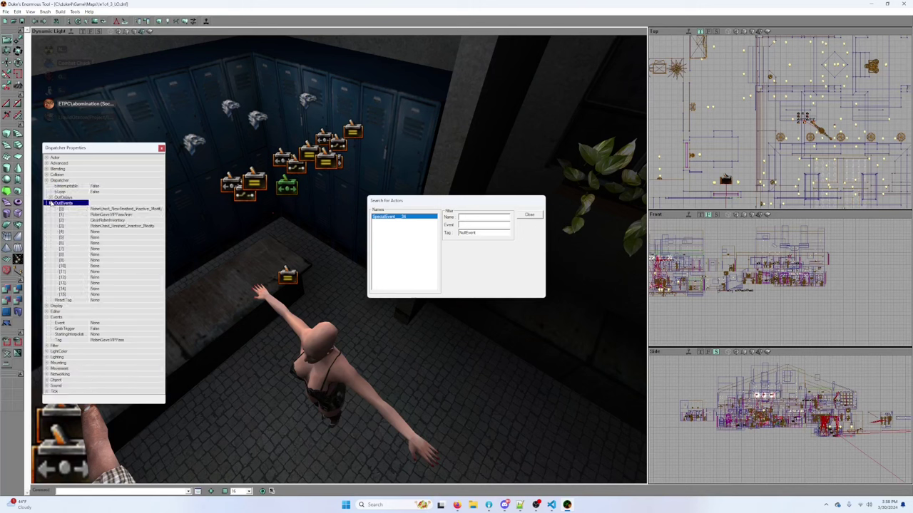
pyautogui.click(150, 227)
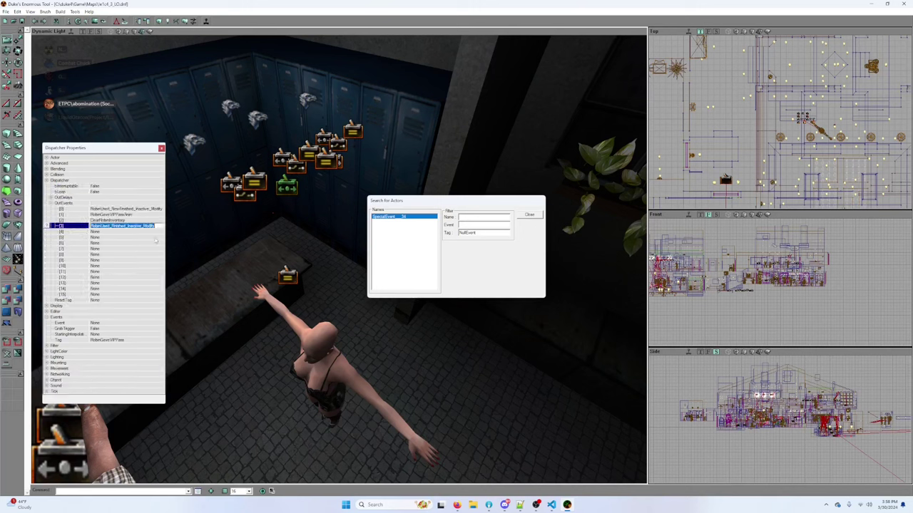
pyautogui.moveTo(205, 196); pyautogui.dragTo(238, 179)
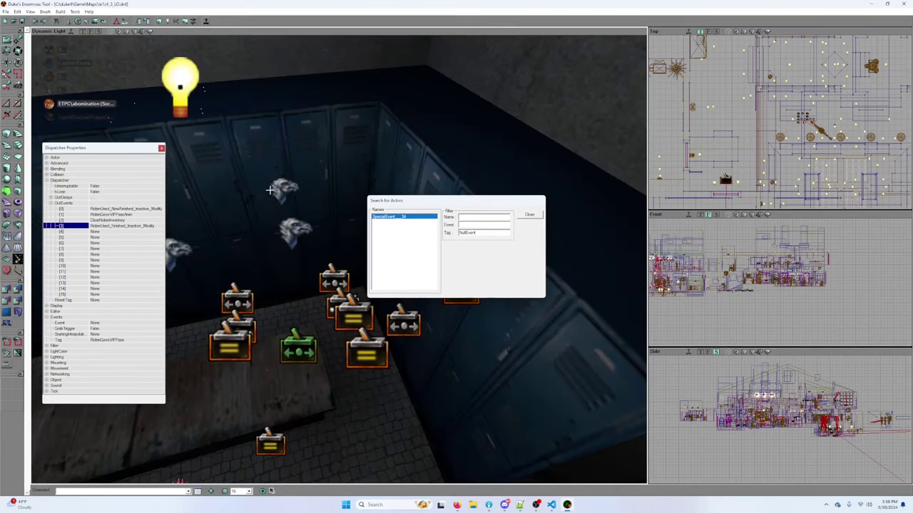
pyautogui.click(282, 190)
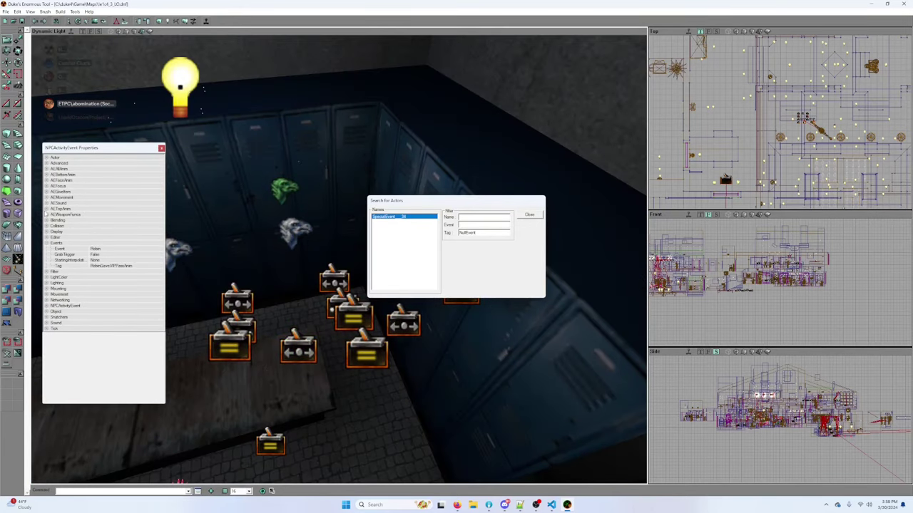
pyautogui.click(46, 192)
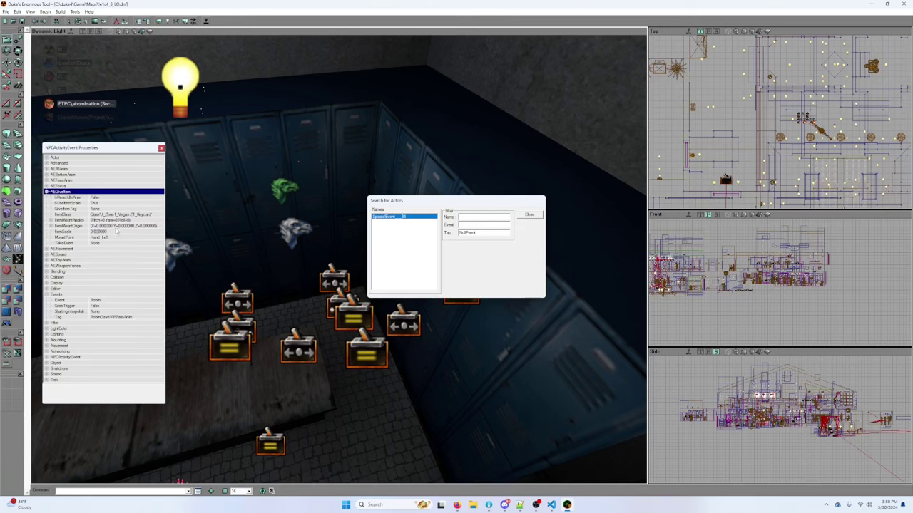
pyautogui.click(123, 243)
pyautogui.click(125, 238)
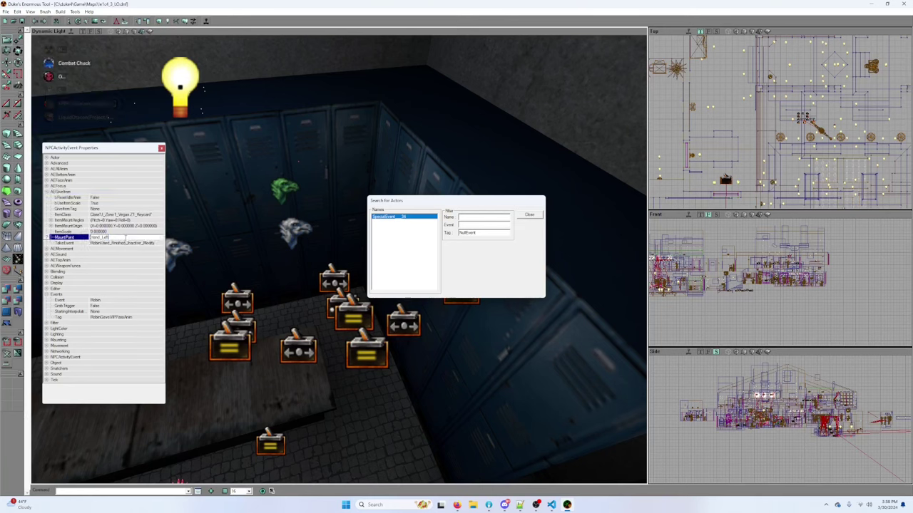
pyautogui.press('Return')
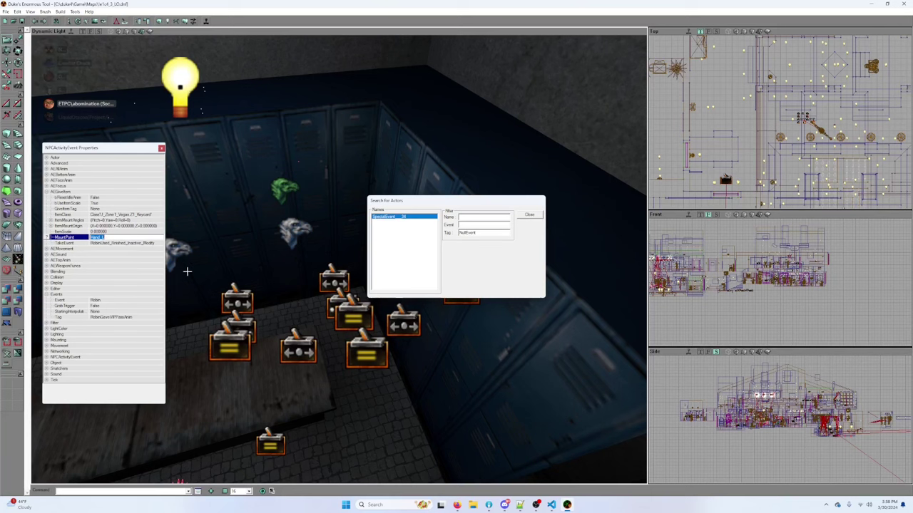
# Step: Clear OutEvents [2] and [3], ClearRobinInventory and RobinUsed_Finished_Inactive_Modify, from the RobinGaveVIPPass dispatcher
pyautogui.moveTo(300, 338); pyautogui.dragTo(325, 253)
pyautogui.click(319, 240)
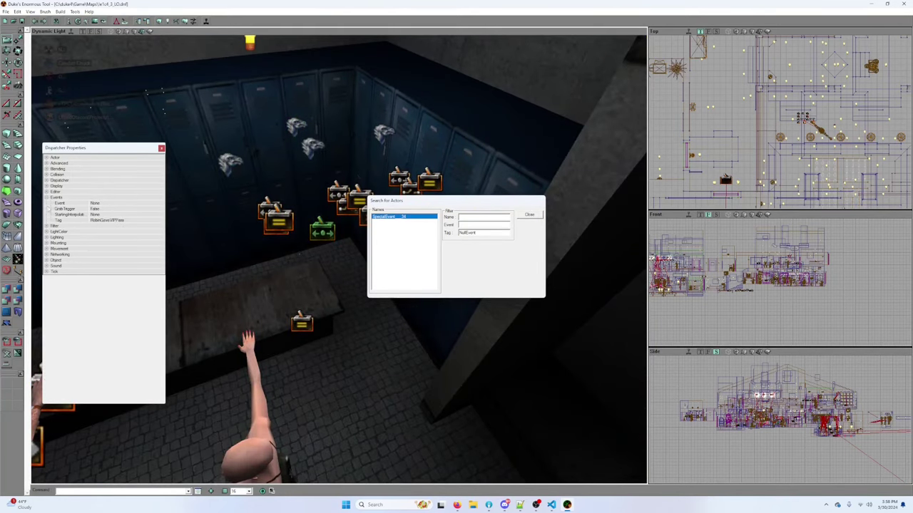
pyautogui.click(47, 181)
pyautogui.click(50, 203)
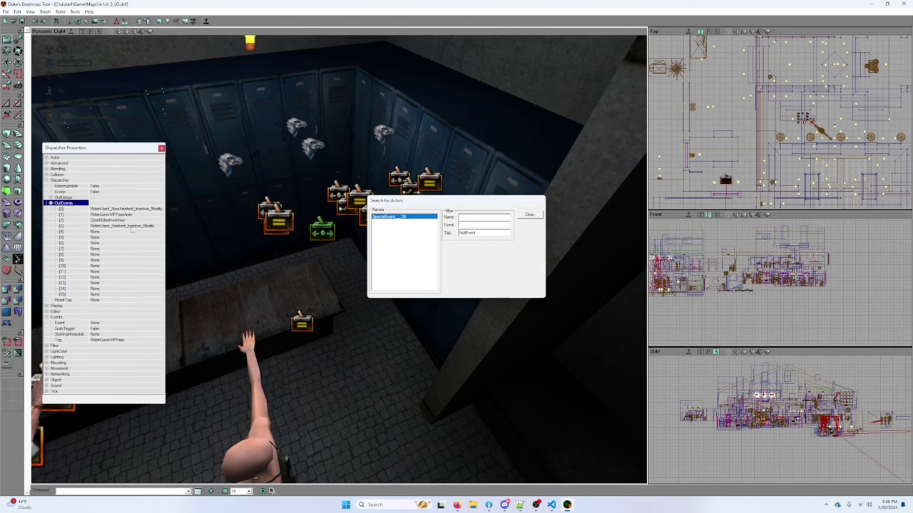
pyautogui.click(47, 219)
pyautogui.press('BackSpace')
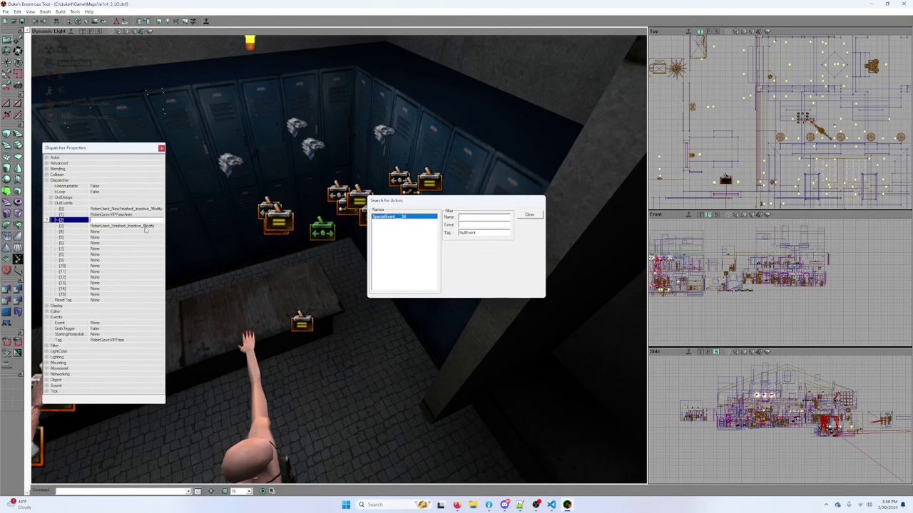
pyautogui.click(146, 227)
pyautogui.press('BackSpace')
pyautogui.press('Return')
pyautogui.moveTo(199, 252); pyautogui.dragTo(197, 137)
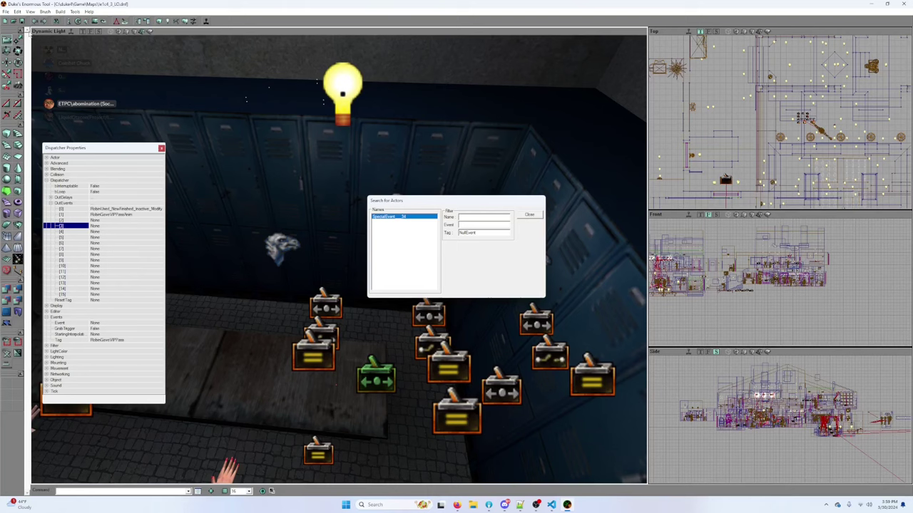
# Step: Save the map and launch a playtest, accepting the first-time configuration with the preselected Direct3D 8 Support
pyautogui.click(22, 20)
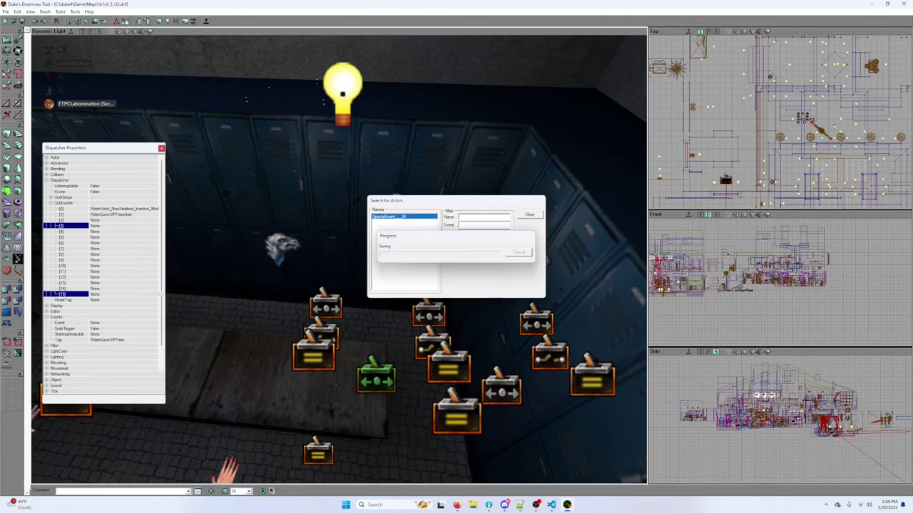
pyautogui.click(206, 21)
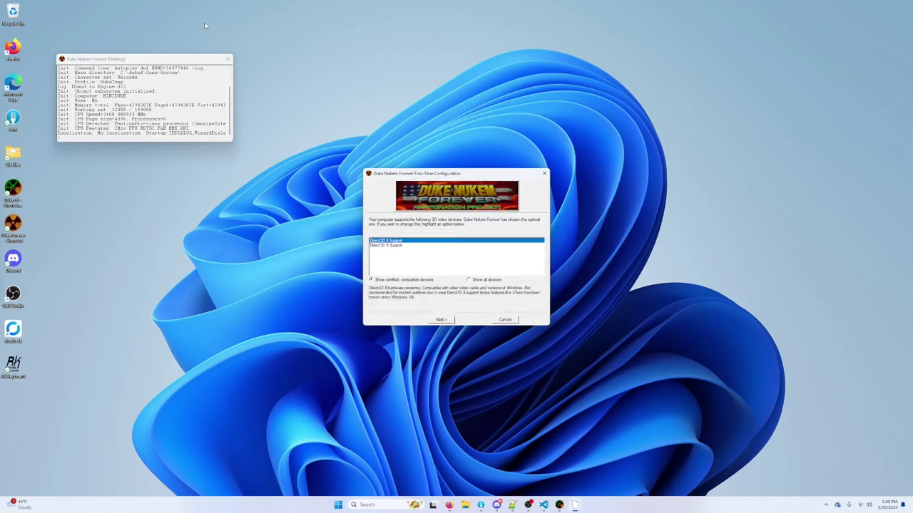
pyautogui.click(442, 319)
pyautogui.click(442, 319)
pyautogui.click(442, 320)
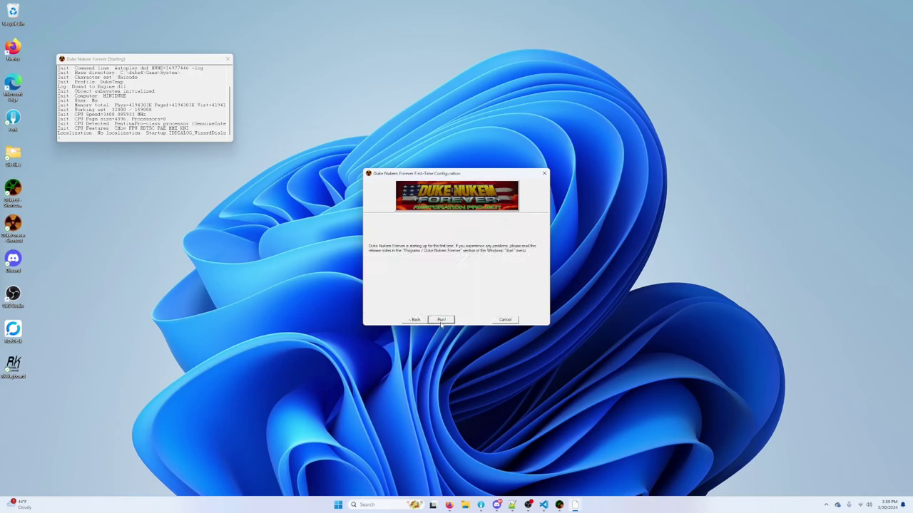
pyautogui.click(441, 320)
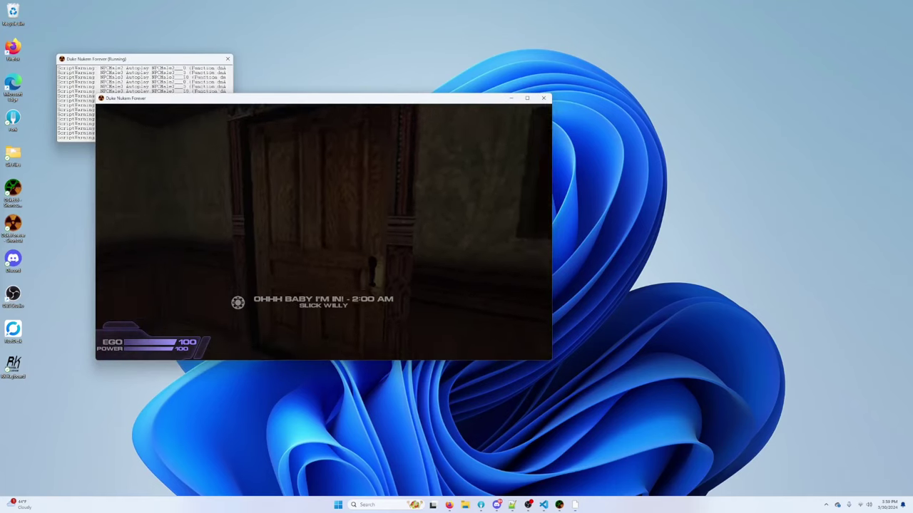
# Step: Playtest the locker-room scene by shooting the attacker and approaching the woman, and quit the game to return to the editor
pyautogui.press('w')
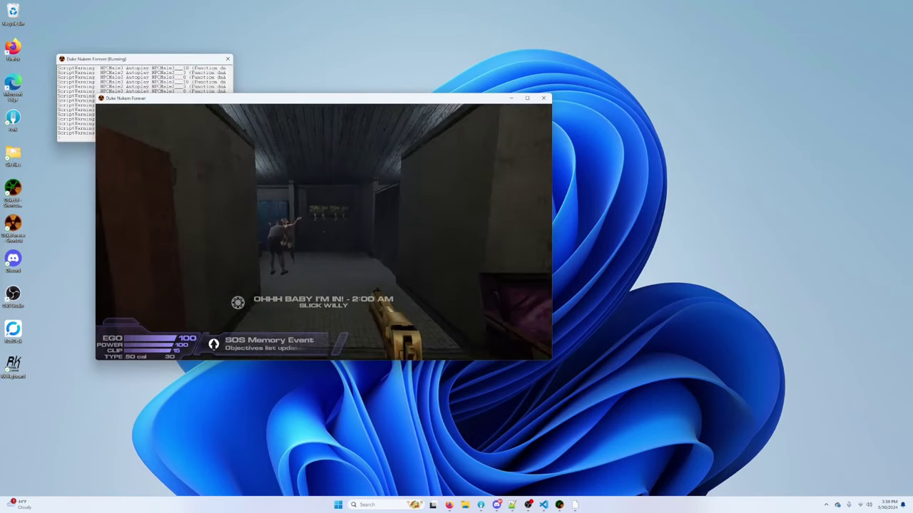
pyautogui.press('w')
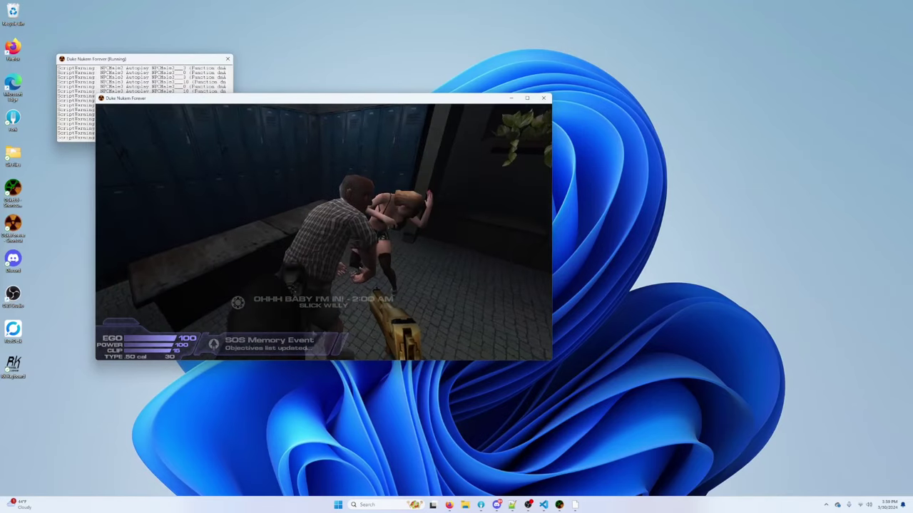
pyautogui.click(324, 231)
pyautogui.press('s')
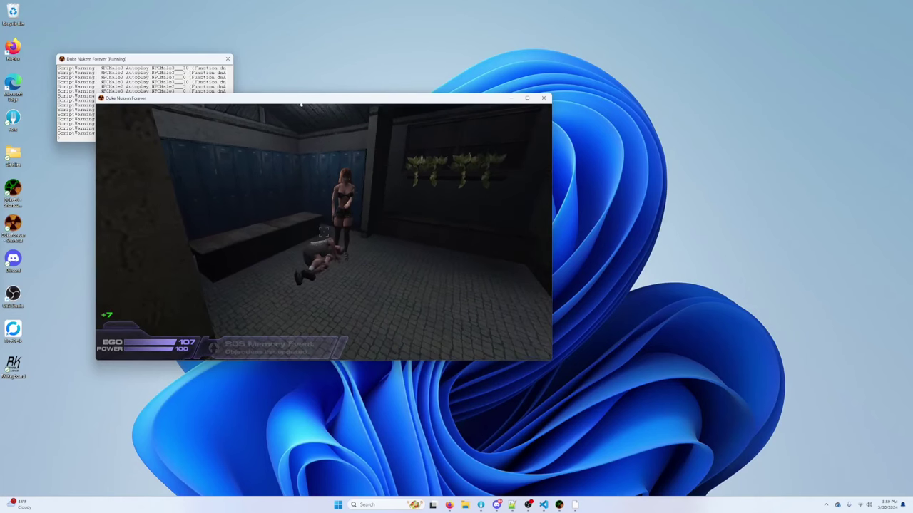
pyautogui.press('w')
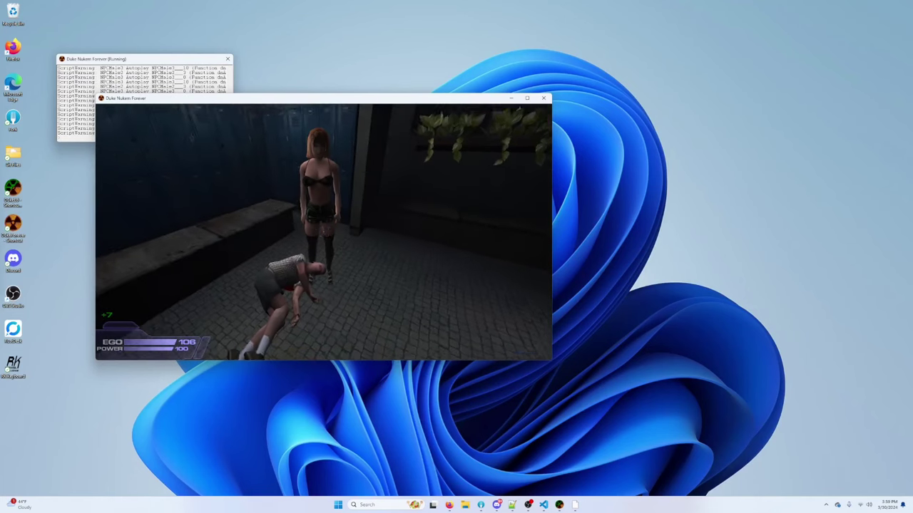
pyautogui.scroll(-1, 323, 232)
pyautogui.press('Escape')
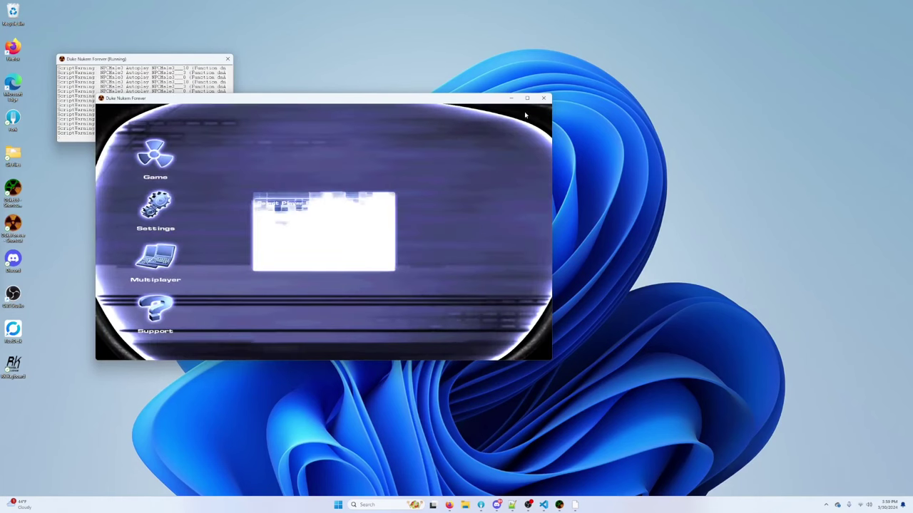
pyautogui.click(543, 98)
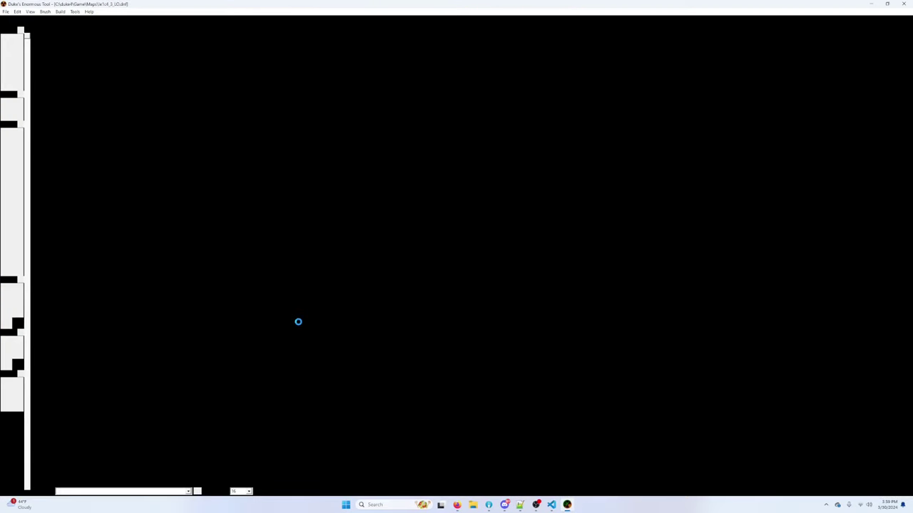
# Step: Inspect the locker-room NPC's Pawn properties, checking Accessories, SearchableItems [0] and CharacterName
pyautogui.moveTo(326, 296); pyautogui.dragTo(313, 291)
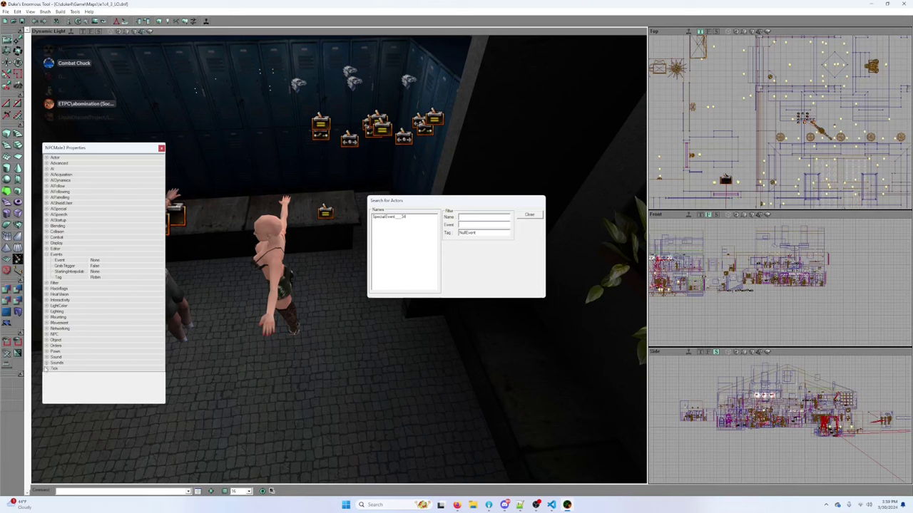
pyautogui.click(47, 352)
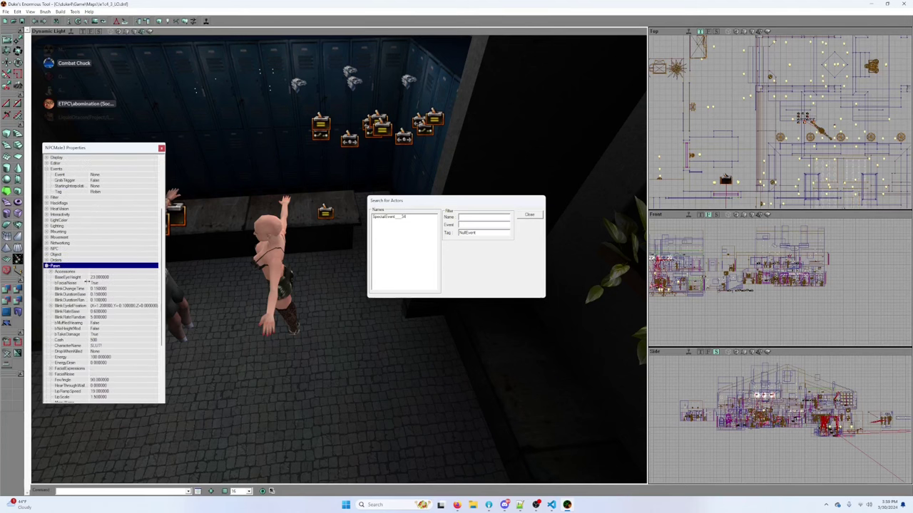
pyautogui.click(51, 271)
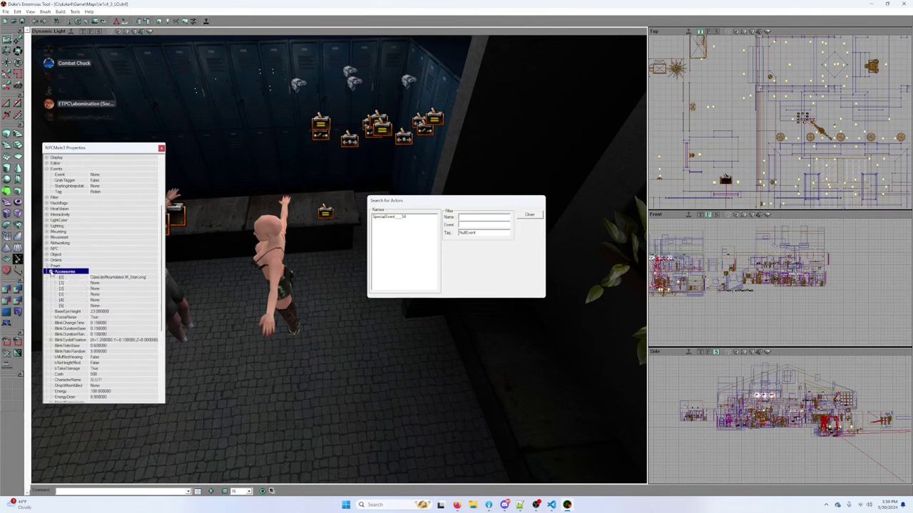
pyautogui.click(50, 271)
pyautogui.scroll(-1, 51, 355)
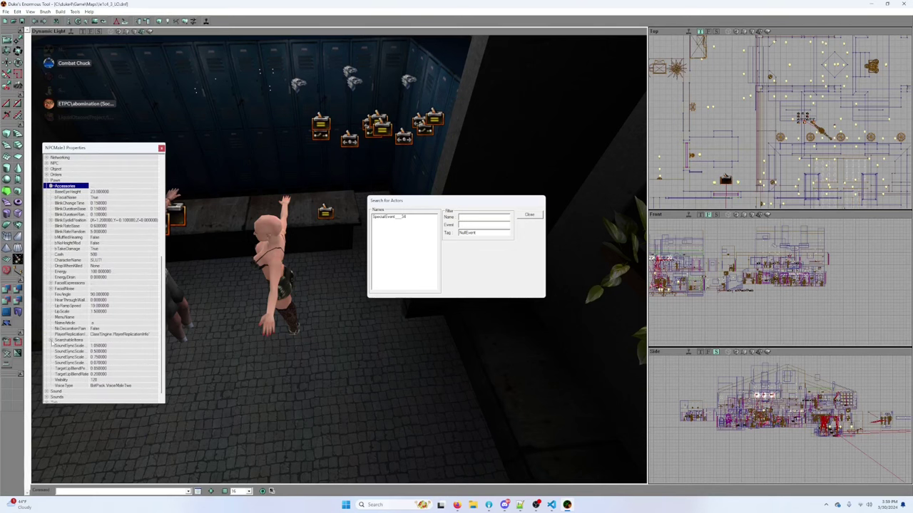
pyautogui.click(52, 340)
pyautogui.click(107, 345)
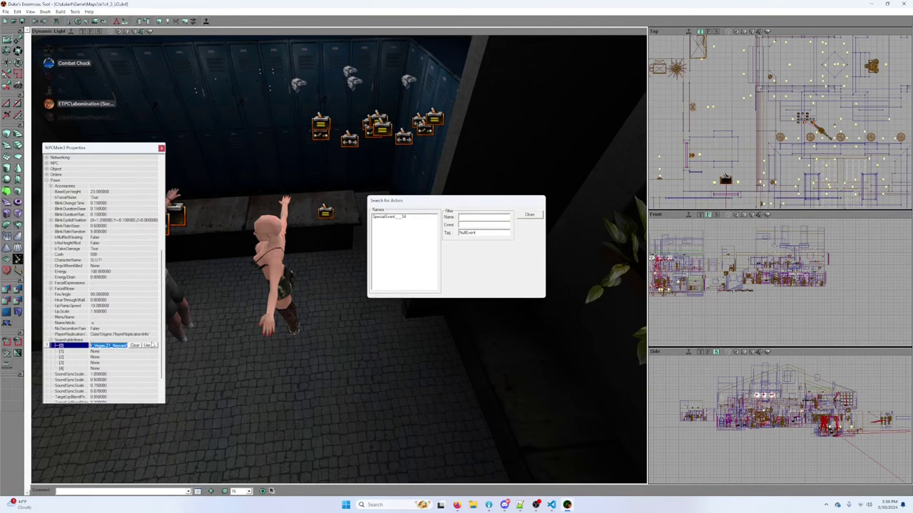
pyautogui.moveTo(203, 345); pyautogui.dragTo(220, 335)
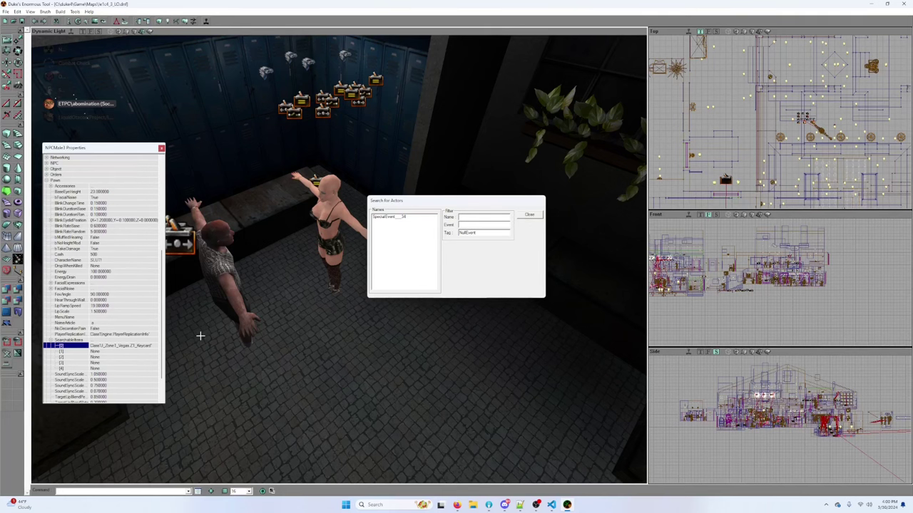
pyautogui.moveTo(237, 279); pyautogui.dragTo(257, 282)
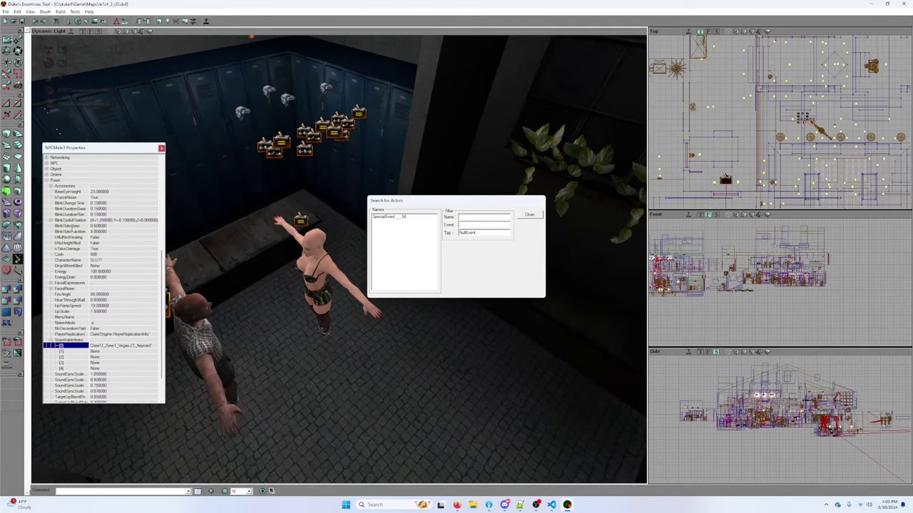
pyautogui.hotkey('alt', 'Tab')
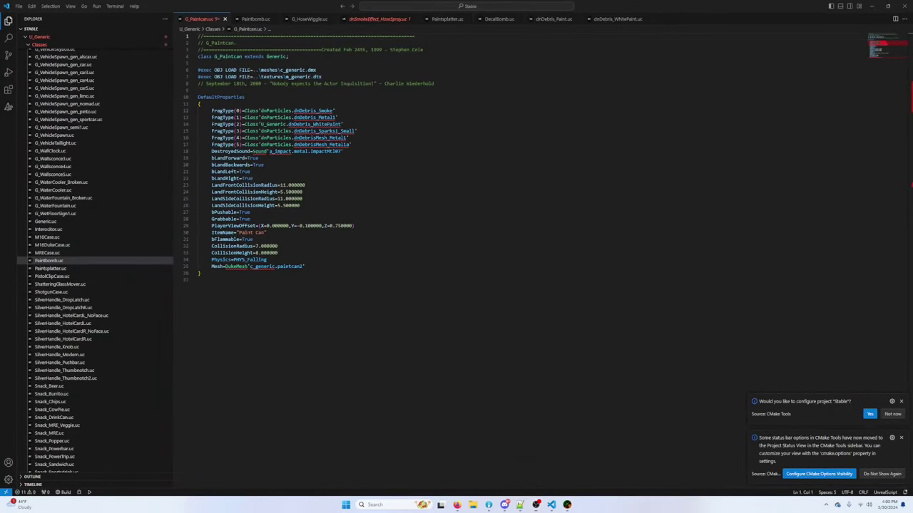
pyautogui.hotkey('alt', 'Tab')
pyautogui.click(71, 260)
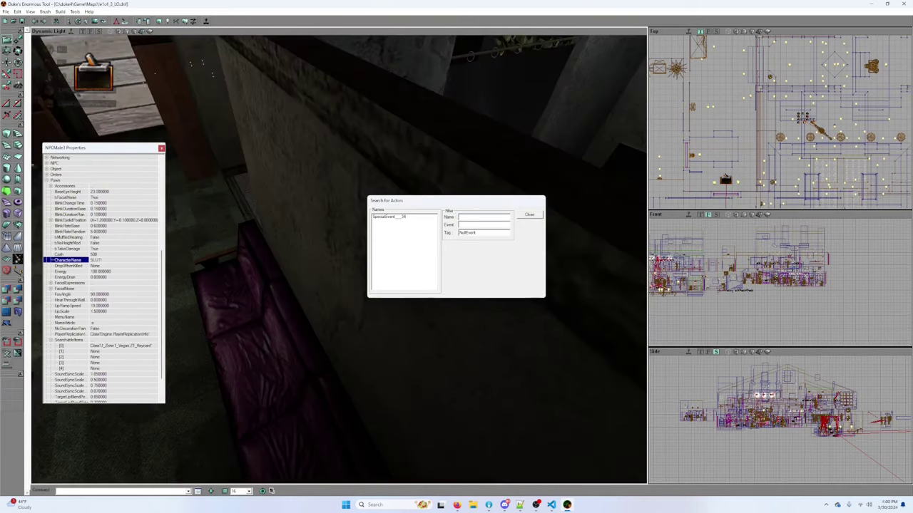
# Step: Select the RobinGaveVIPPass dispatcher by the lockers, review its OutEvents and dismiss the actor search
pyautogui.moveTo(339, 342); pyautogui.dragTo(321, 318)
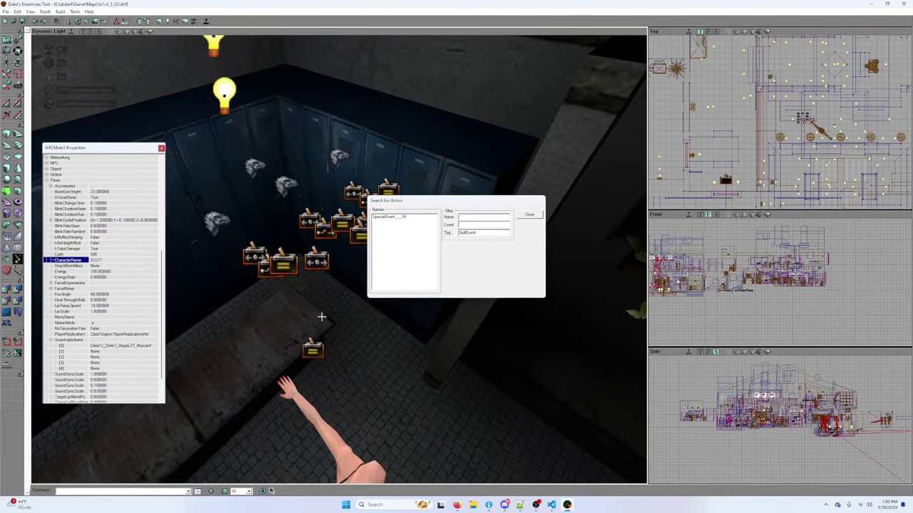
pyautogui.click(317, 256)
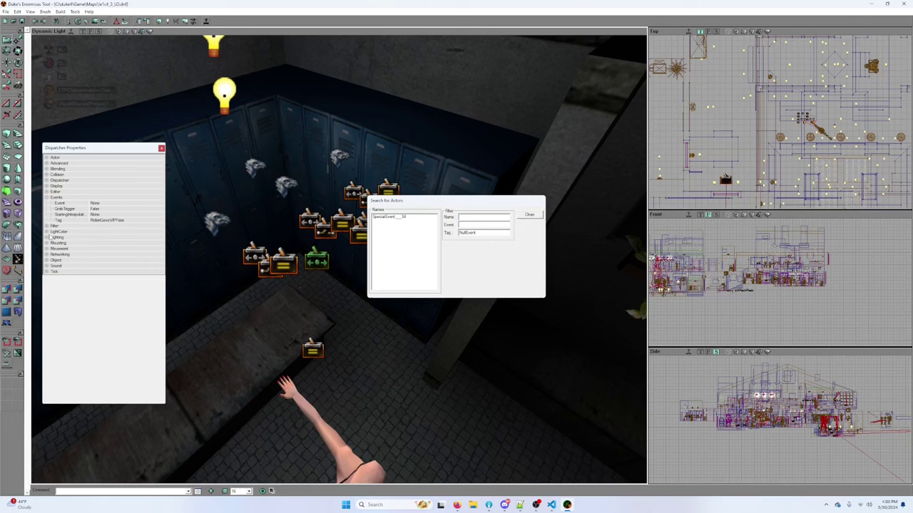
pyautogui.click(46, 180)
pyautogui.click(48, 204)
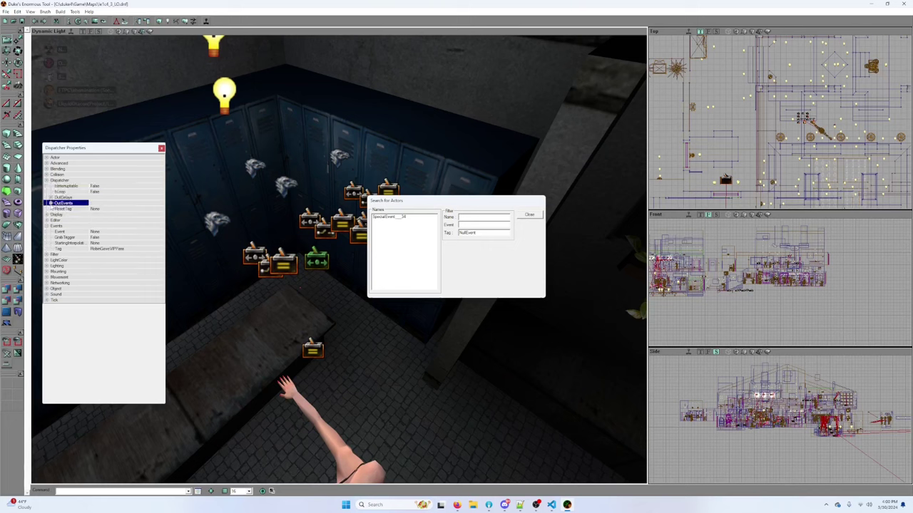
pyautogui.click(51, 203)
pyautogui.click(529, 215)
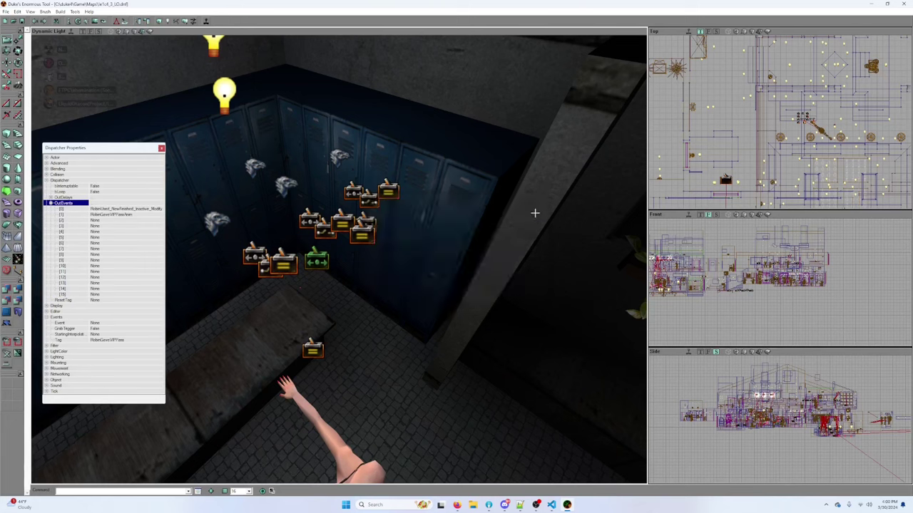
# Step: Check the AEGiveItem settings of the RobinGetHelpDialog activity event by the lockers
pyautogui.click(274, 183)
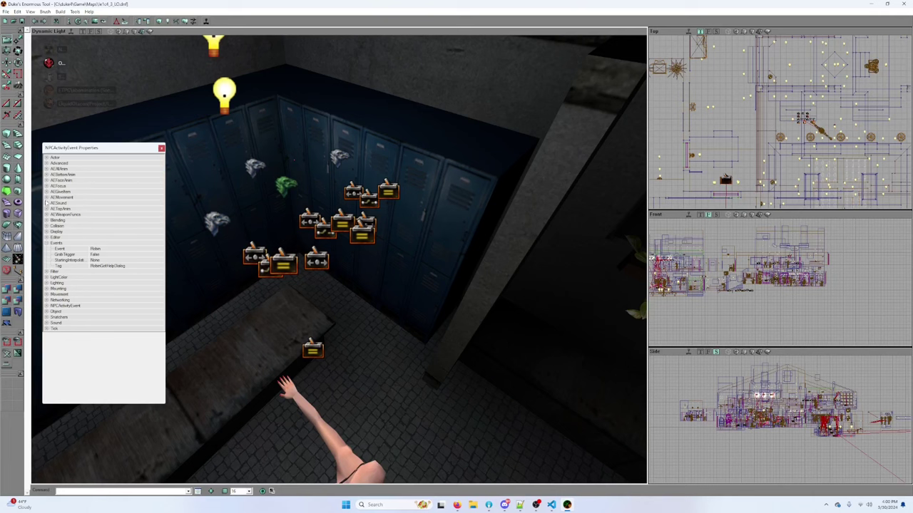
pyautogui.click(47, 193)
pyautogui.click(46, 192)
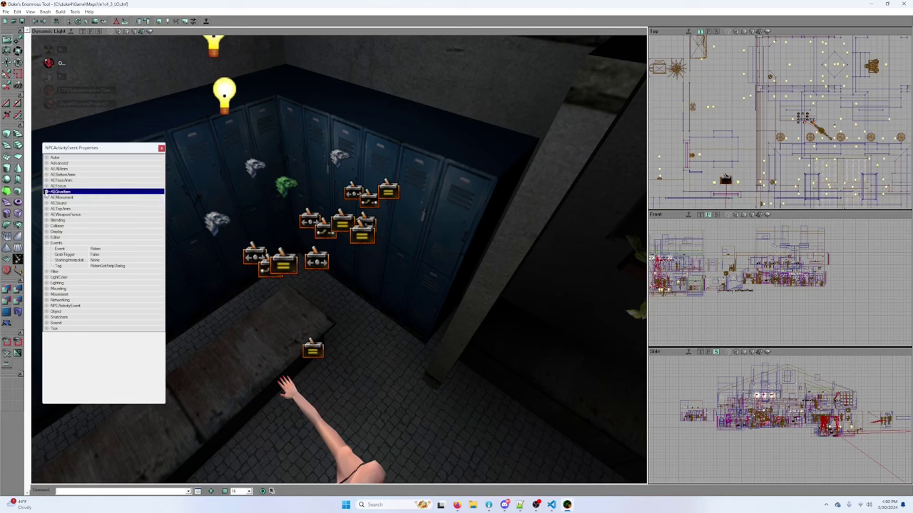
pyautogui.click(47, 191)
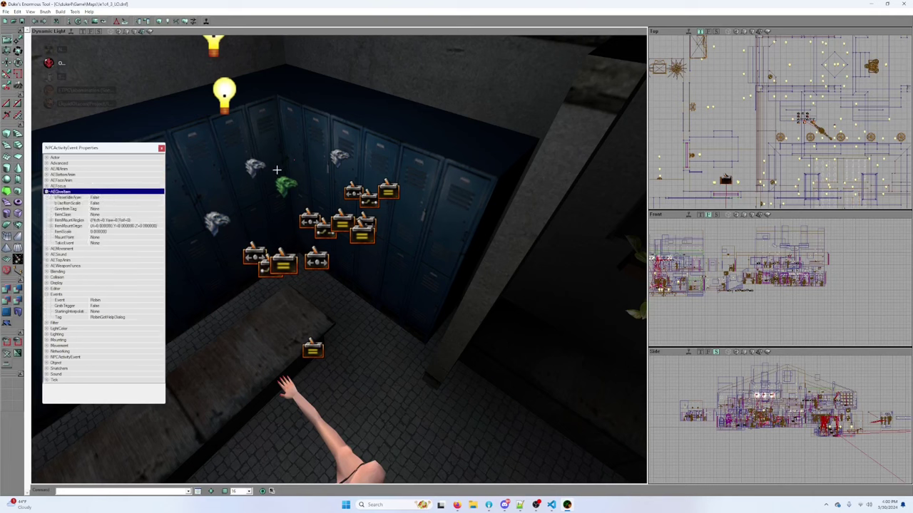
# Step: Review the RobinGaveVIPPassAnim activity event's AEGiveItem settings and set bUseItemScale to False
pyautogui.click(255, 166)
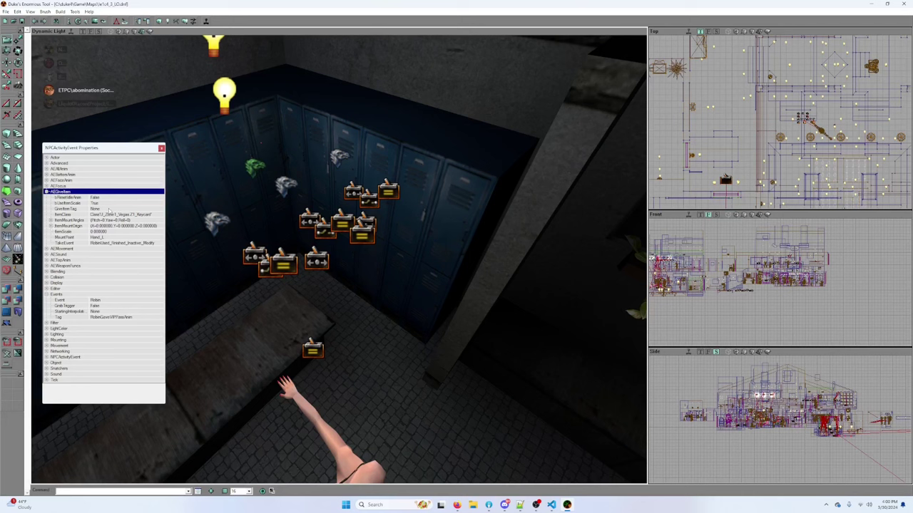
pyautogui.click(109, 208)
pyautogui.click(107, 203)
pyautogui.click(109, 198)
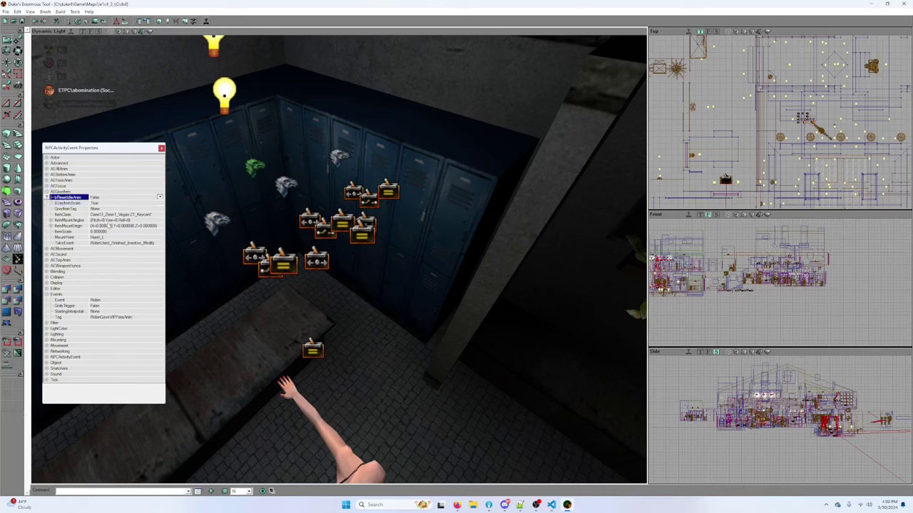
pyautogui.click(122, 243)
pyautogui.click(124, 238)
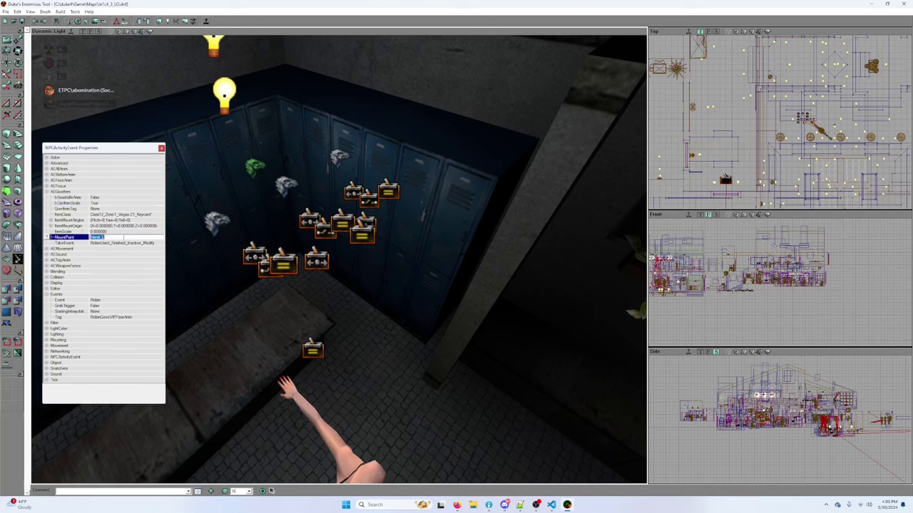
pyautogui.press('Up')
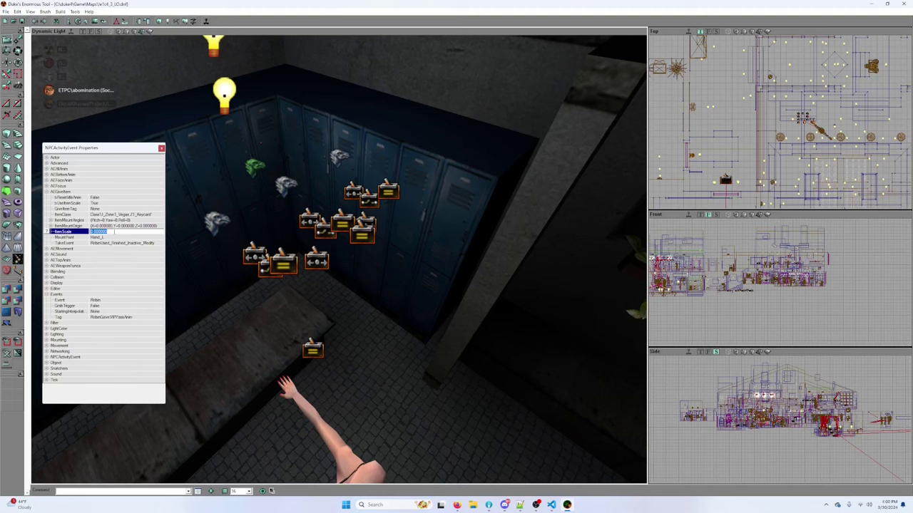
pyautogui.click(116, 204)
pyautogui.doubleClick(116, 204)
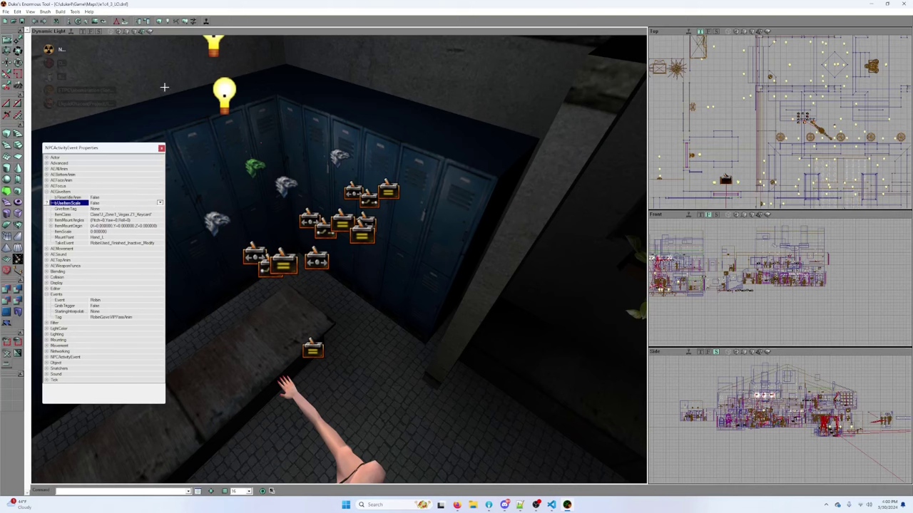
# Step: Launch another playtest of the map, accept the first-time configuration with its preselected video device and close the code editor
pyautogui.click(207, 21)
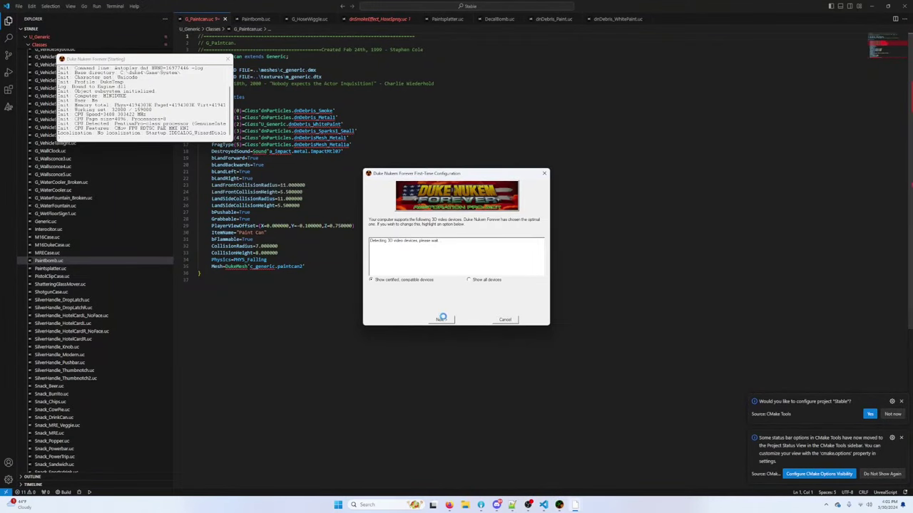
pyautogui.click(442, 320)
pyautogui.click(449, 320)
pyautogui.click(449, 320)
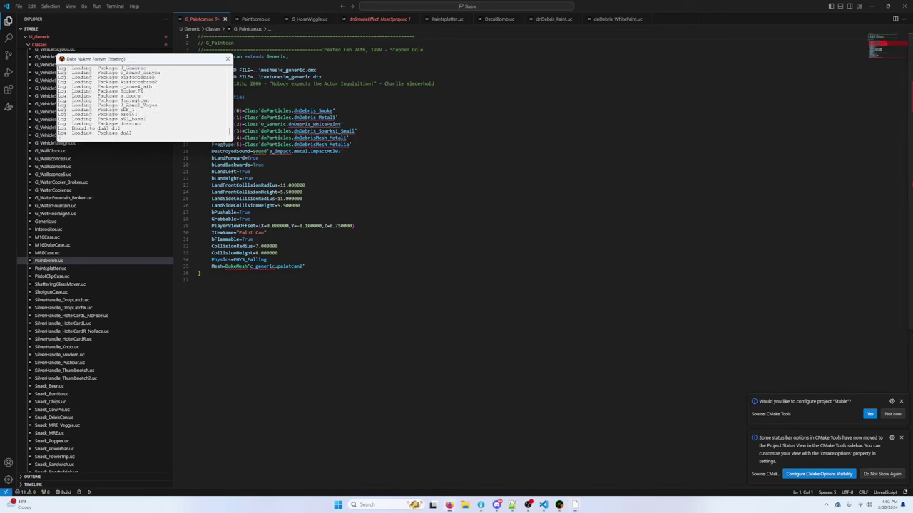
pyautogui.click(611, 350)
pyautogui.click(904, 6)
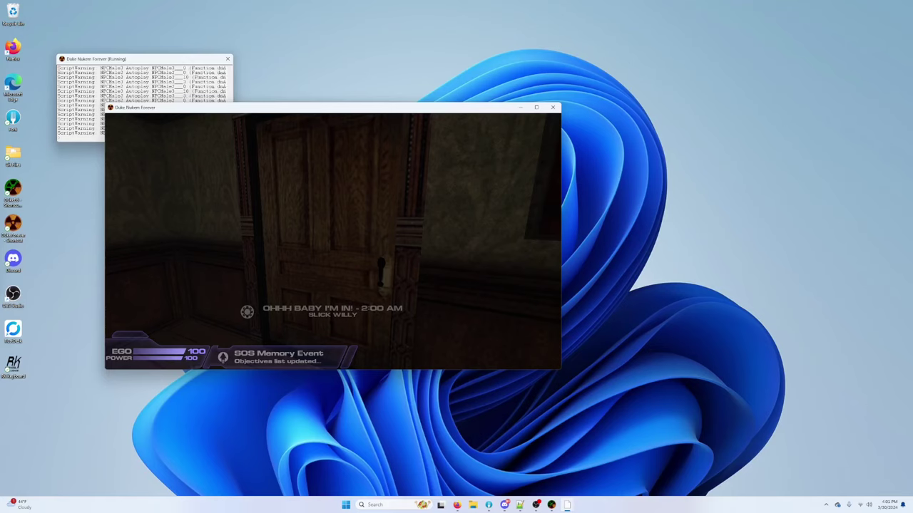
# Step: Go through the playtest map to the locker room with the pistol and shoot the man attacking the woman
pyautogui.press('e')
pyautogui.press('w')
pyautogui.press('2')
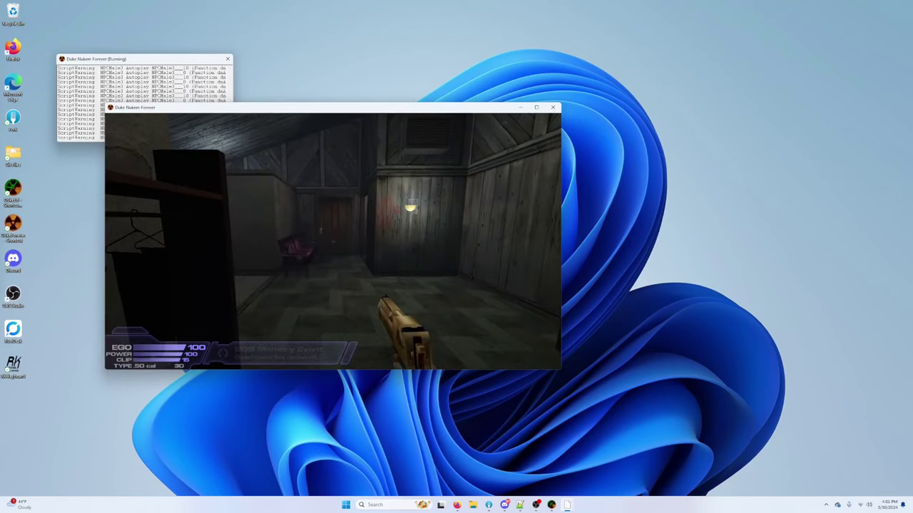
pyautogui.press('w')
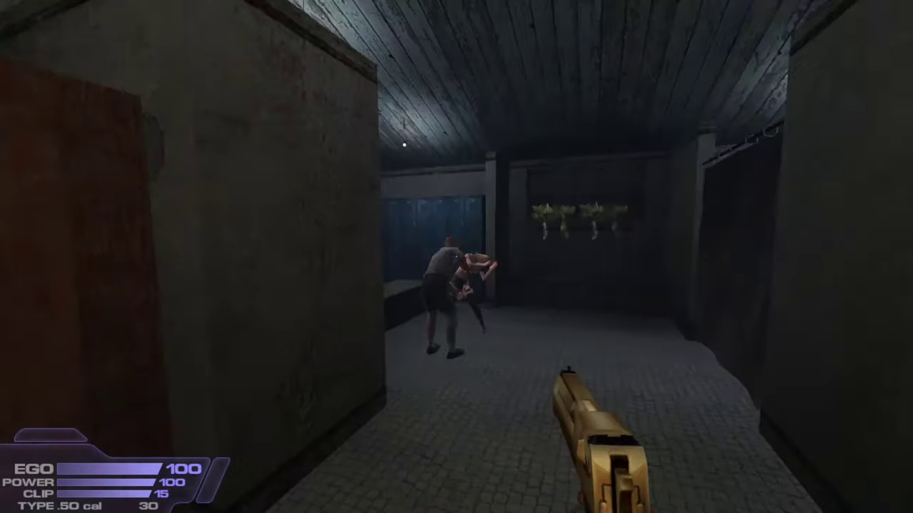
pyautogui.press('w')
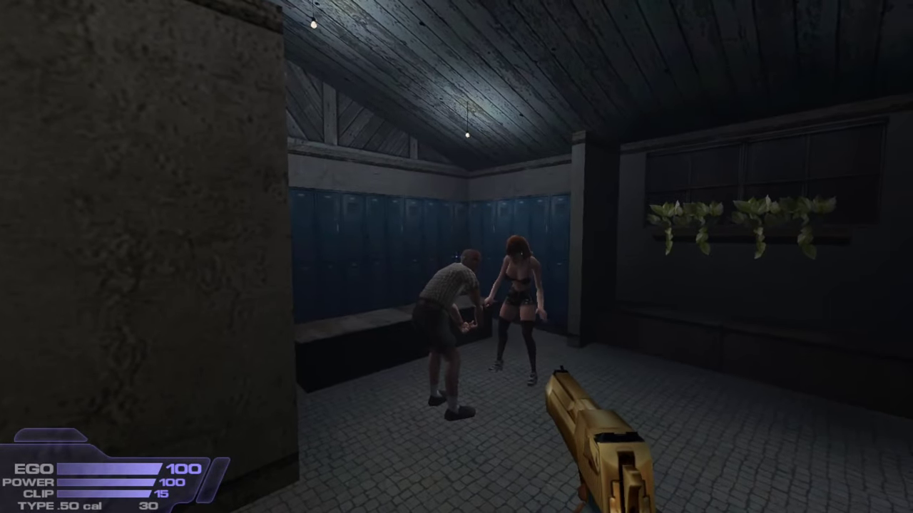
pyautogui.click(456, 257)
pyautogui.click(456, 257)
pyautogui.click(456, 256)
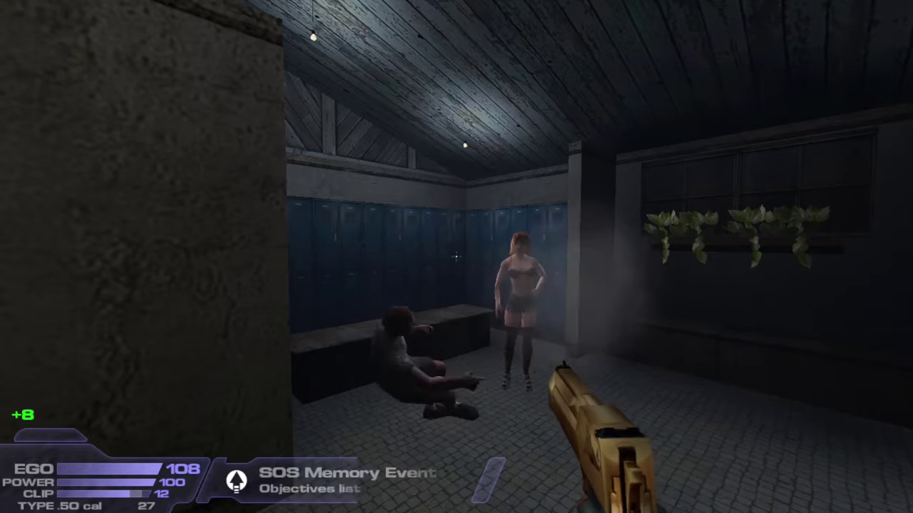
# Step: Approach the rescued woman to test the item handover, end the playtest and return to the map editor
pyautogui.press('w')
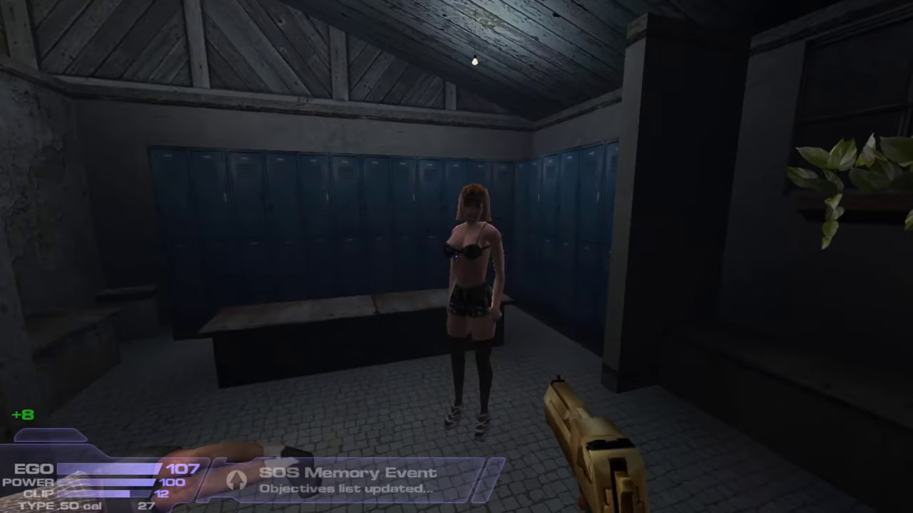
pyautogui.press('d')
pyautogui.press('a')
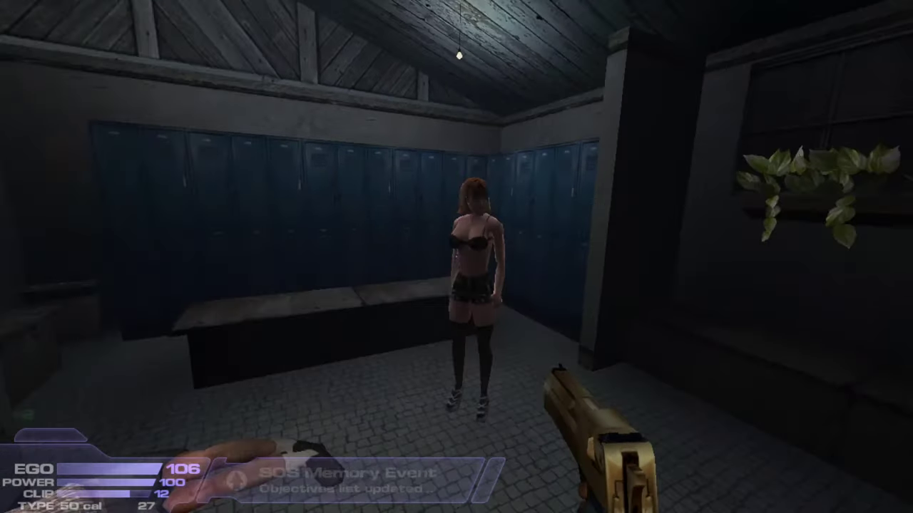
pyautogui.press('w')
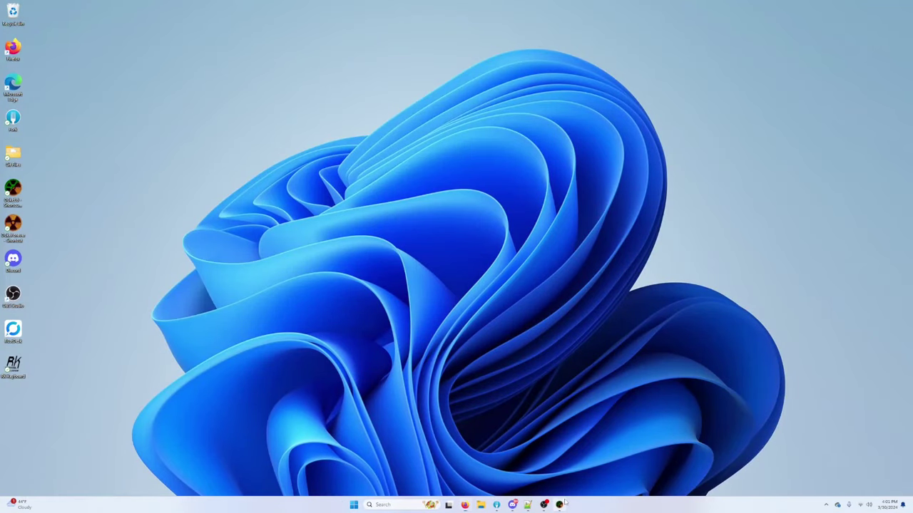
pyautogui.click(558, 504)
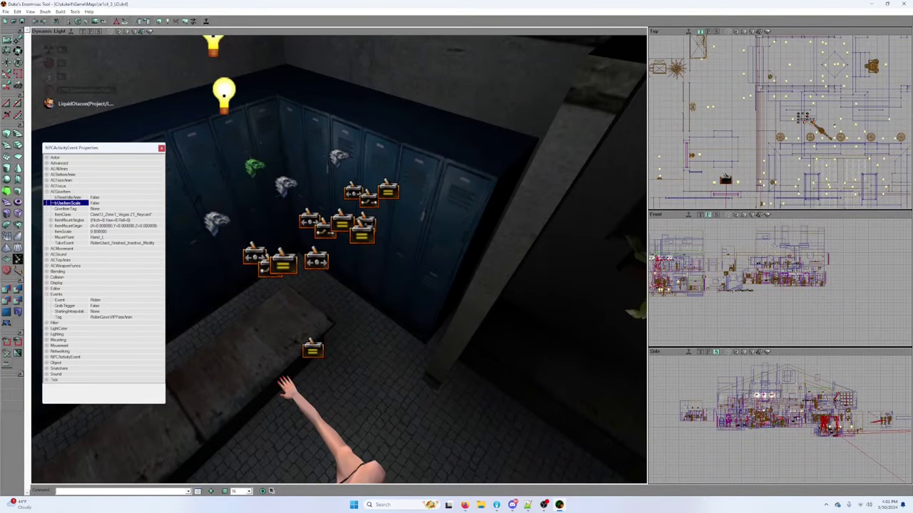
# Step: Select the locker-room woman tagged Robin and examine the NPC and Pawn categories of her properties
pyautogui.moveTo(410, 267); pyautogui.dragTo(436, 307)
pyautogui.moveTo(408, 382); pyautogui.dragTo(456, 353, button='right')
pyautogui.rightClick(417, 361)
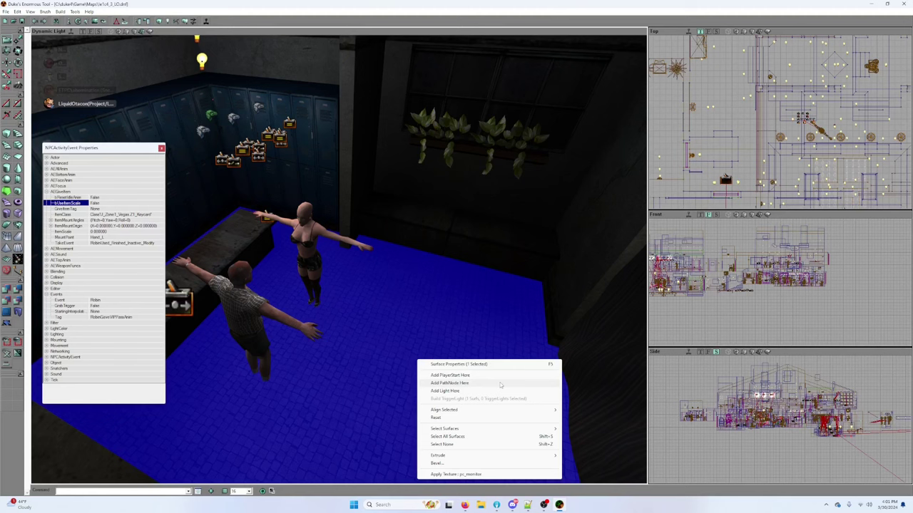
pyautogui.click(451, 323)
pyautogui.moveTo(437, 318)
pyautogui.mouseDown()
pyautogui.moveTo(438, 385)
pyautogui.moveTo(434, 318)
pyautogui.mouseUp()
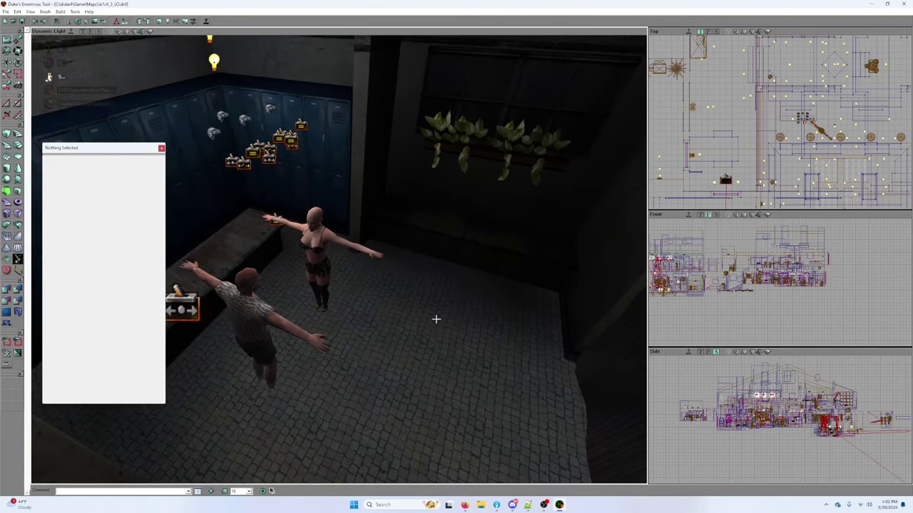
pyautogui.click(325, 254)
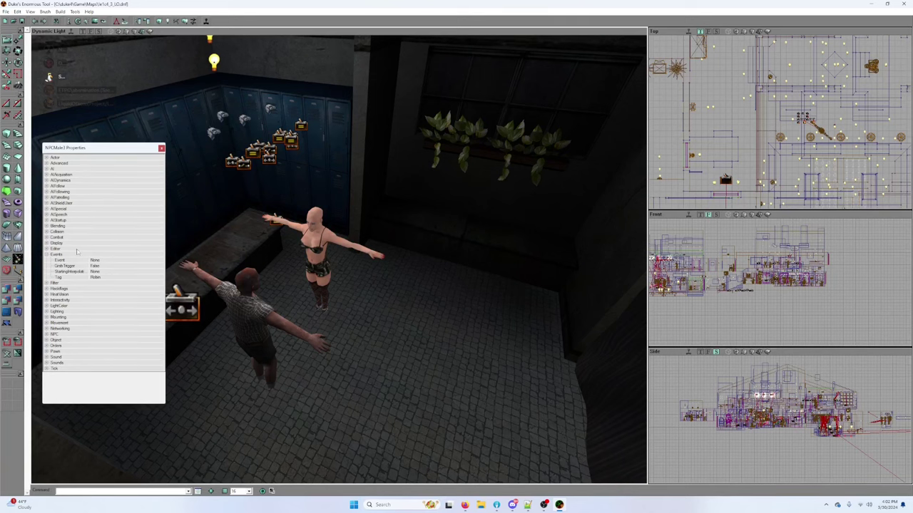
pyautogui.moveTo(184, 267); pyautogui.dragTo(128, 252, button='right')
pyautogui.click(47, 334)
pyautogui.click(47, 335)
pyautogui.click(47, 351)
pyautogui.scroll(-5, 95, 336)
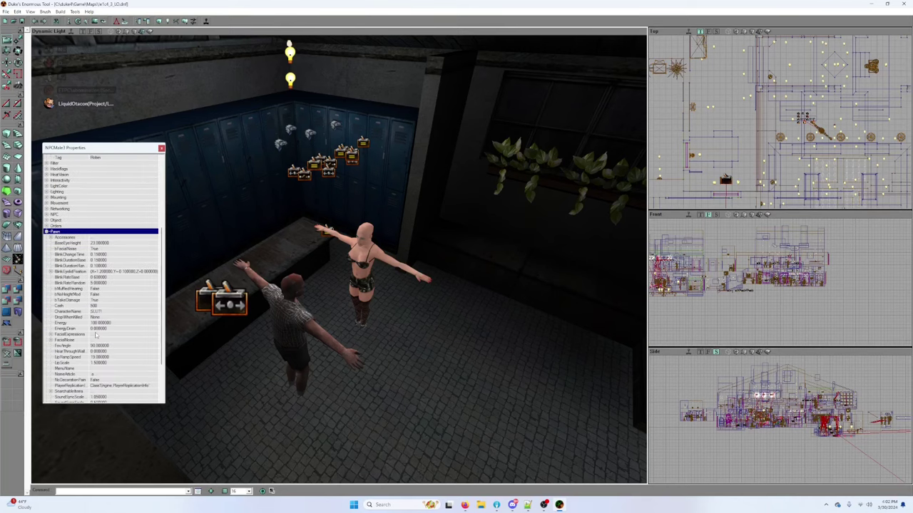
pyautogui.scroll(3, 96, 334)
pyautogui.scroll(-6, 96, 335)
pyautogui.moveTo(258, 264)
pyautogui.mouseDown()
pyautogui.moveTo(253, 367)
pyautogui.moveTo(242, 271)
pyautogui.mouseUp()
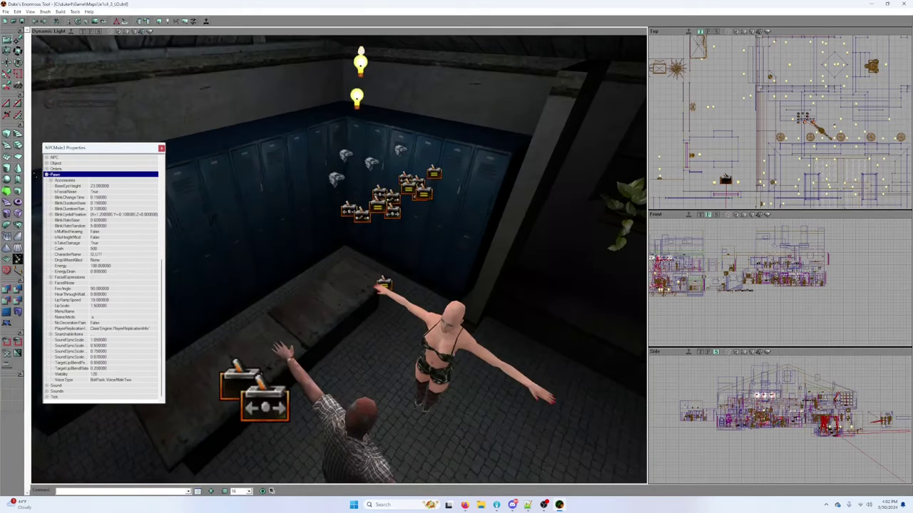
# Step: Review the AESound, AEMovement and AEGiveItem settings of the RobinGetHelpDialog activity event by the lockers
pyautogui.press('Up')
pyautogui.press('Up')
pyautogui.press('Up')
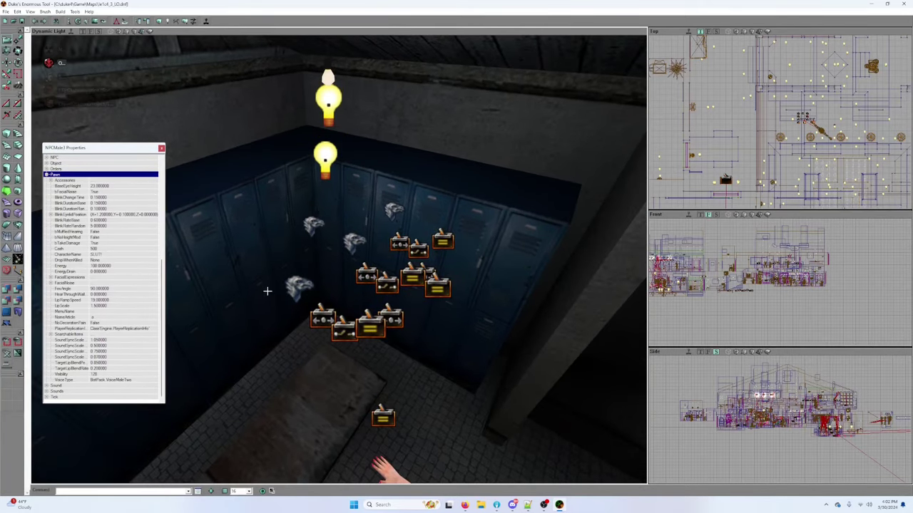
pyautogui.click(293, 287)
pyautogui.click(359, 241)
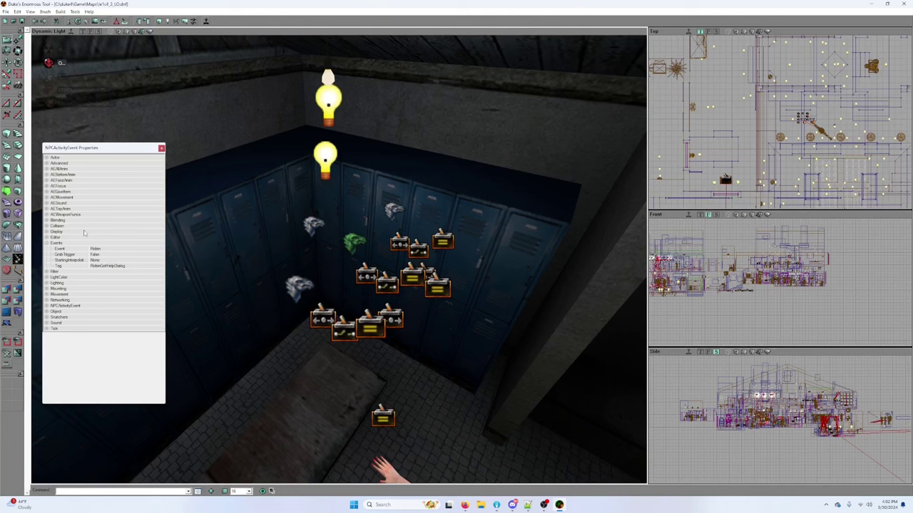
pyautogui.click(45, 204)
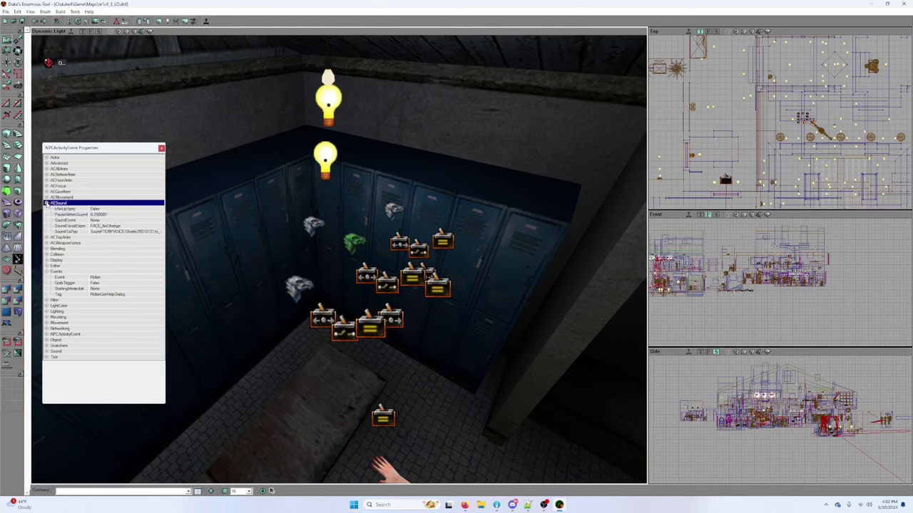
pyautogui.click(45, 204)
pyautogui.click(45, 197)
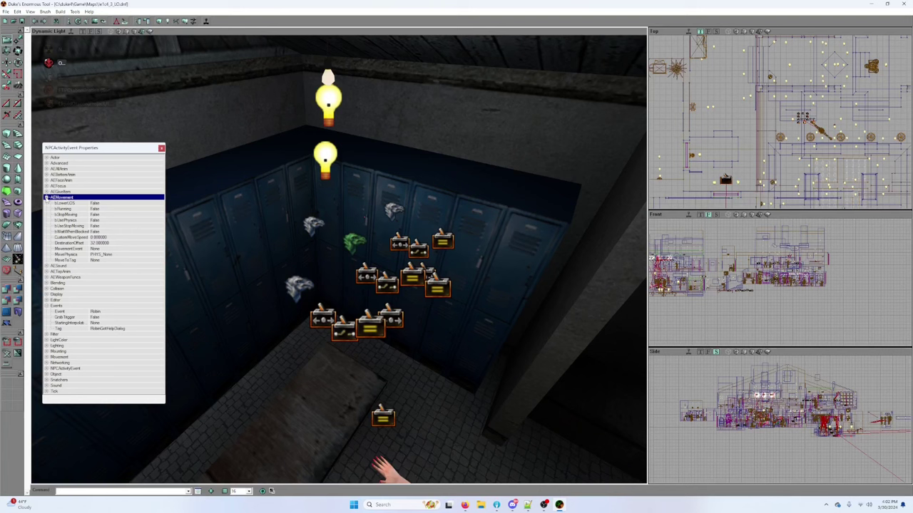
pyautogui.click(46, 197)
pyautogui.click(45, 192)
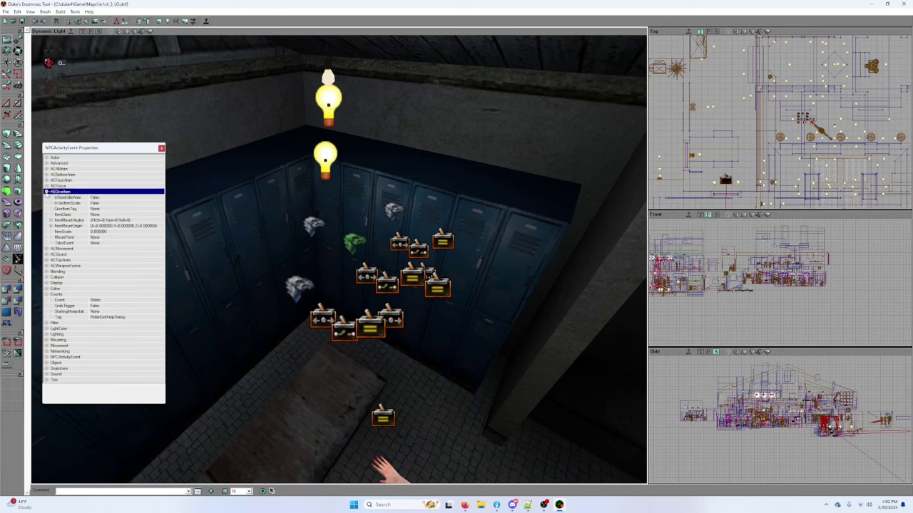
pyautogui.click(45, 191)
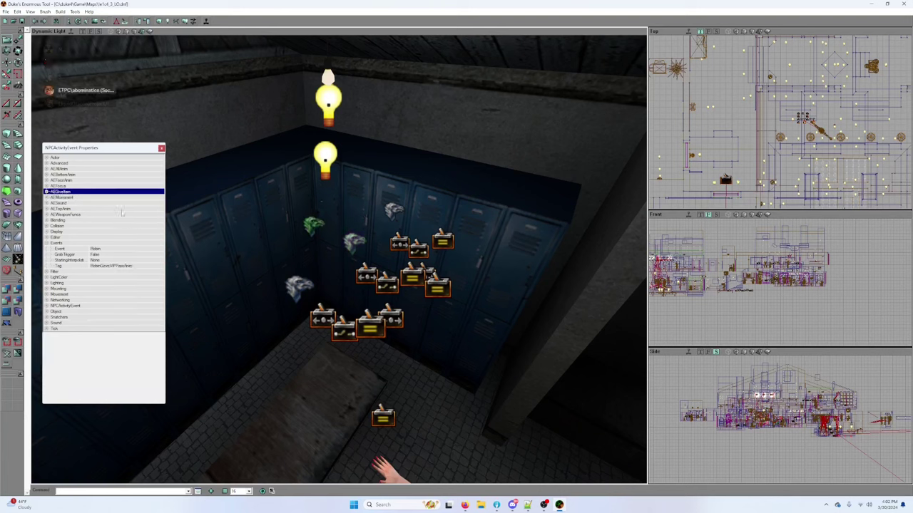
# Step: Review the Advanced and AEAllAnim settings of the RobinGaveVIPPassAnim activity event
pyautogui.click(46, 163)
pyautogui.click(46, 163)
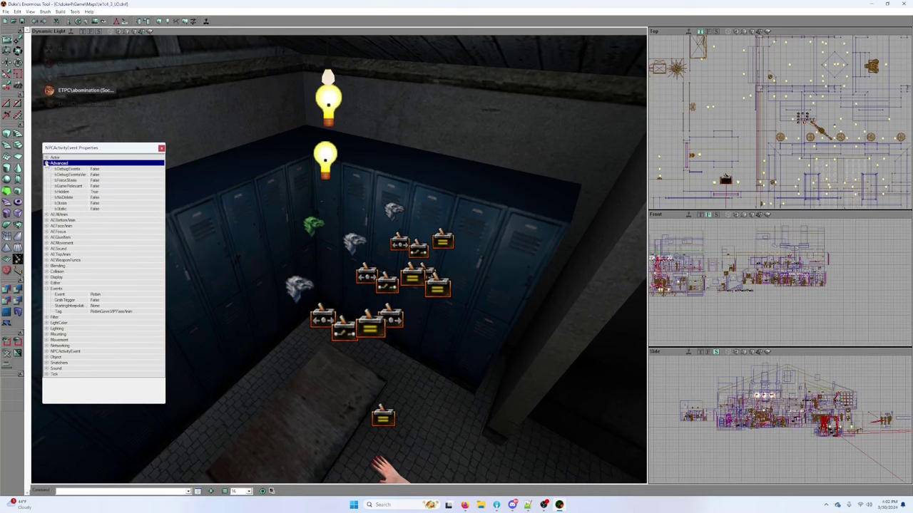
pyautogui.click(46, 163)
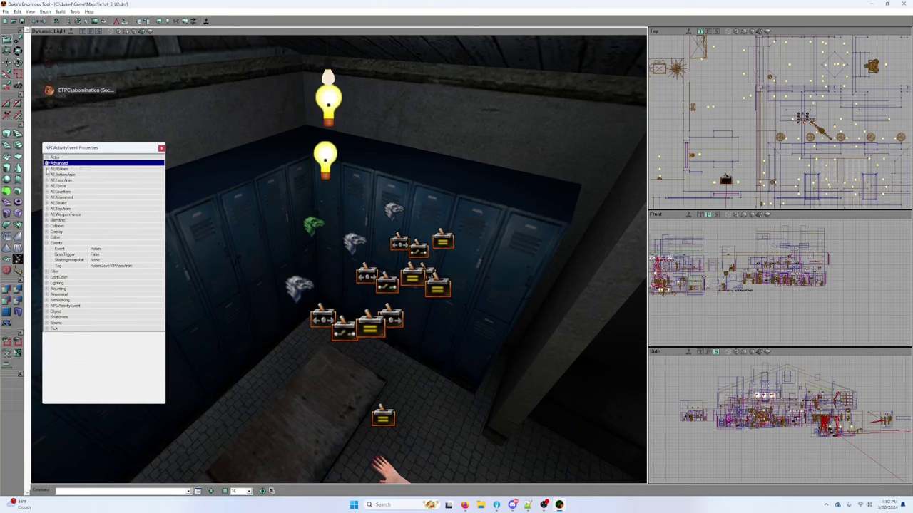
pyautogui.click(46, 169)
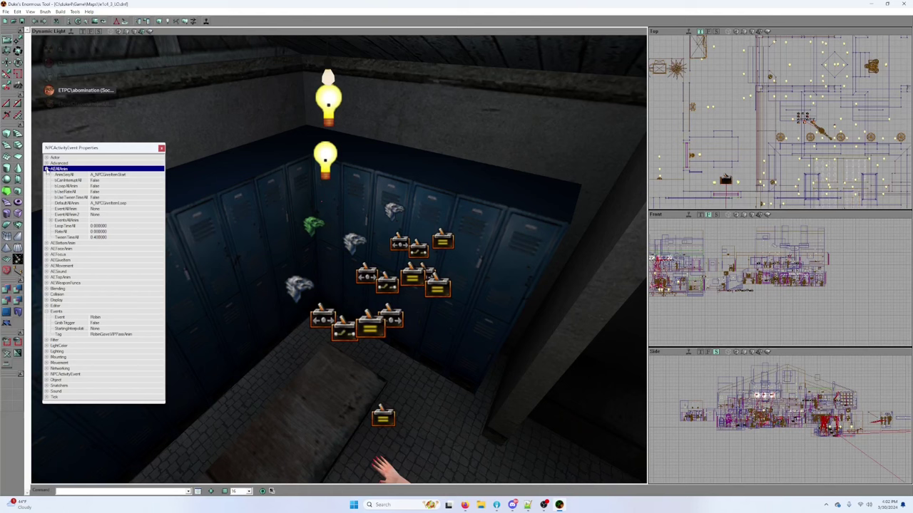
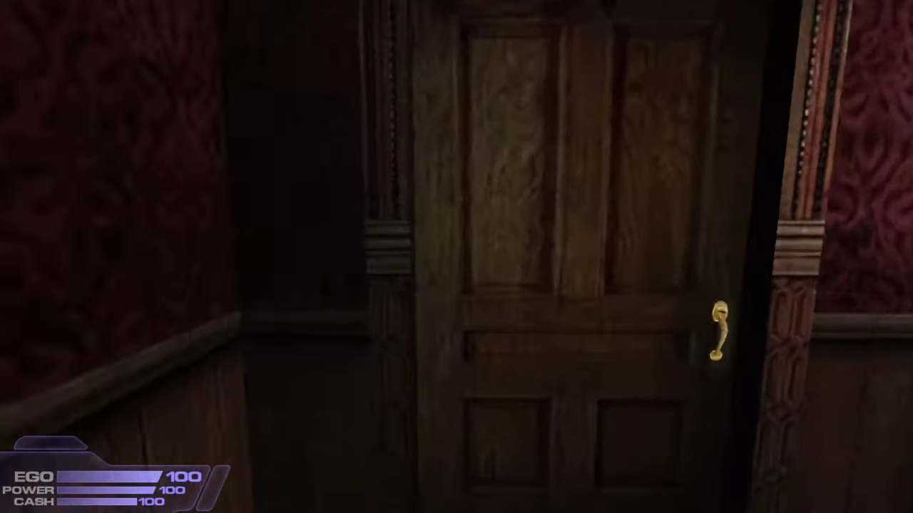
# Step: Walk through the club in the playtest, take out the keycard and try it on the wooden door
pyautogui.press('w')
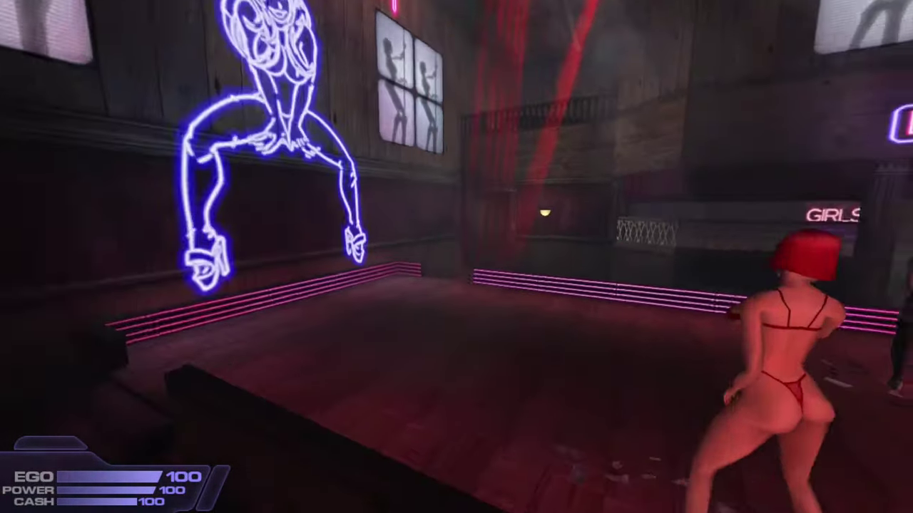
pyautogui.press('7')
pyautogui.press('w')
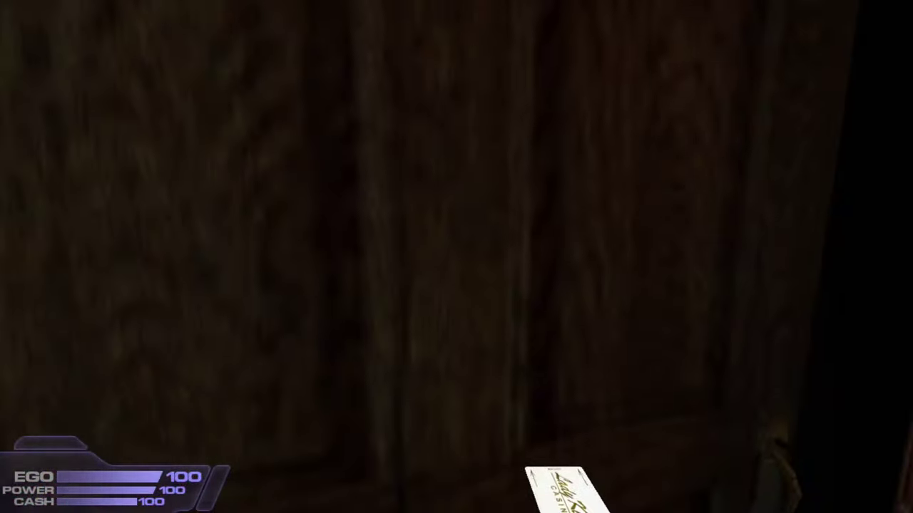
pyautogui.press('e')
pyautogui.press('s')
pyautogui.press('s')
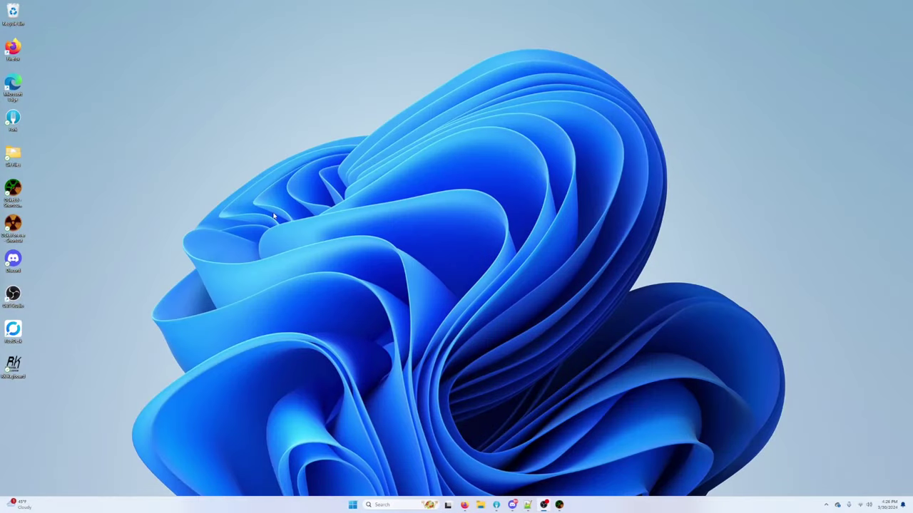
# Step: Return to the map editor, show the 3D view in Dynamic Light mode and bring the booth's activity events into view
pyautogui.hotkey('alt', 'Tab')
pyautogui.press('Escape')
pyautogui.hotkey('alt', 'Tab')
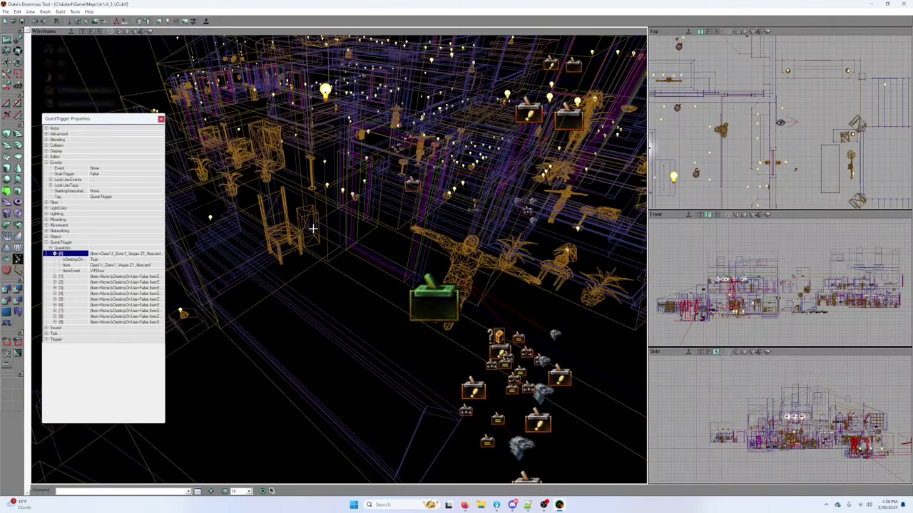
pyautogui.moveTo(313, 229)
pyautogui.mouseDown()
pyautogui.moveTo(313, 285)
pyautogui.moveTo(313, 164)
pyautogui.mouseUp()
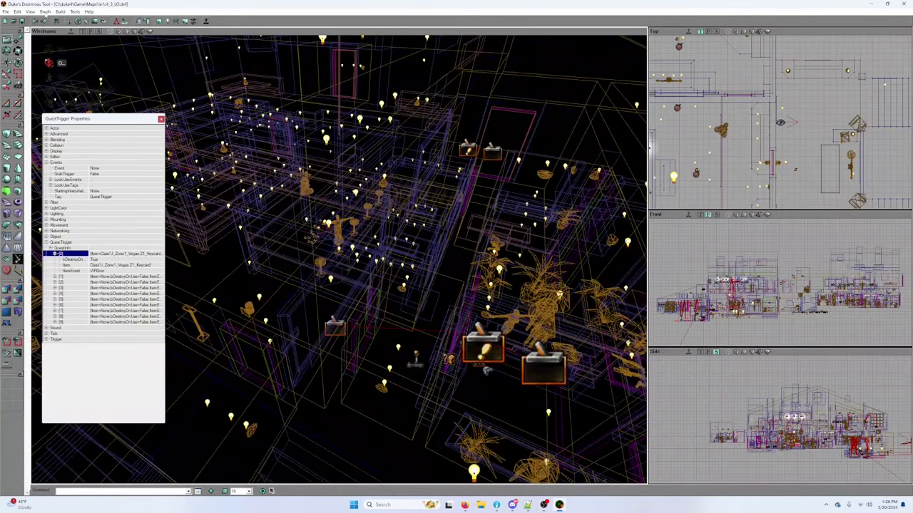
pyautogui.click(144, 31)
pyautogui.moveTo(281, 126); pyautogui.dragTo(321, 43)
pyautogui.moveTo(306, 156); pyautogui.dragTo(307, 130)
pyautogui.moveTo(472, 223); pyautogui.dragTo(499, 178)
pyautogui.moveTo(410, 142)
pyautogui.mouseDown()
pyautogui.moveTo(446, 92)
pyautogui.moveTo(420, 171)
pyautogui.moveTo(410, 142)
pyautogui.mouseUp()
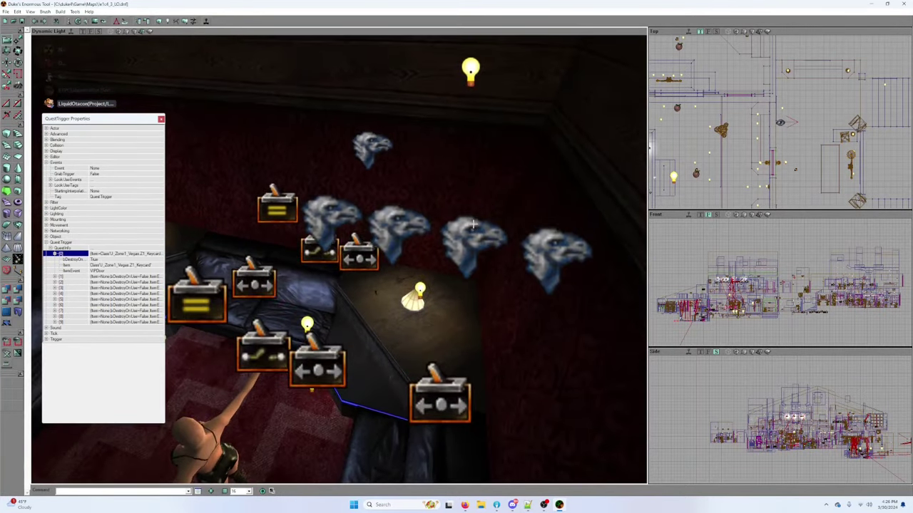
# Step: Inspect the Events tags of the five Bombshell activity events and the AEGiveItem settings of BombshellGiveKeyAnim
pyautogui.click(366, 144)
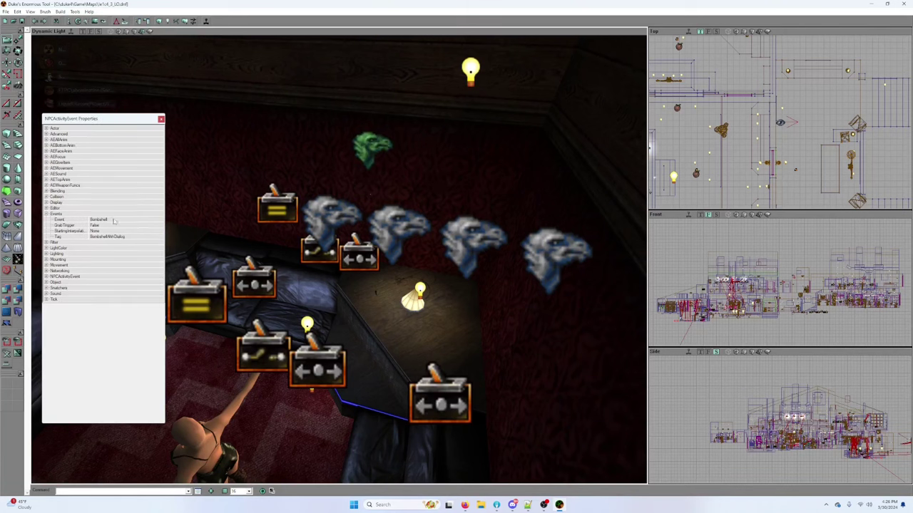
pyautogui.click(330, 212)
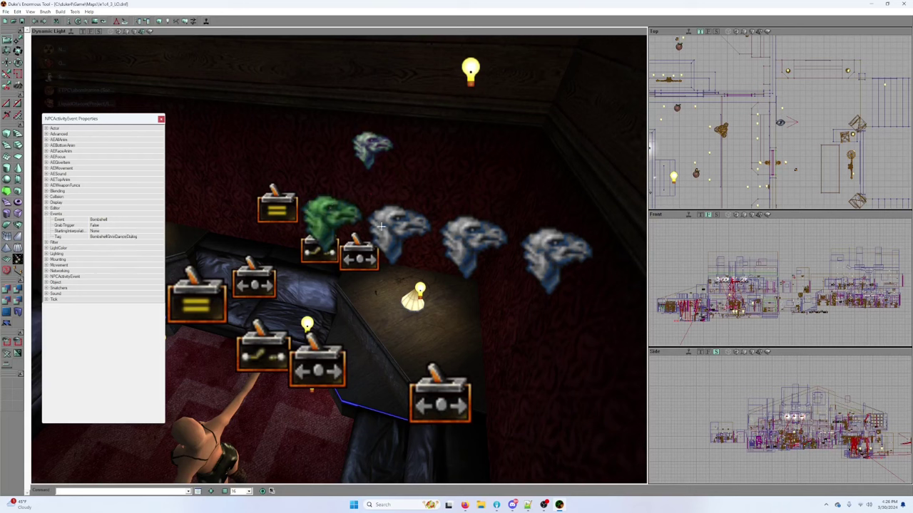
pyautogui.click(383, 226)
pyautogui.click(475, 227)
pyautogui.click(563, 253)
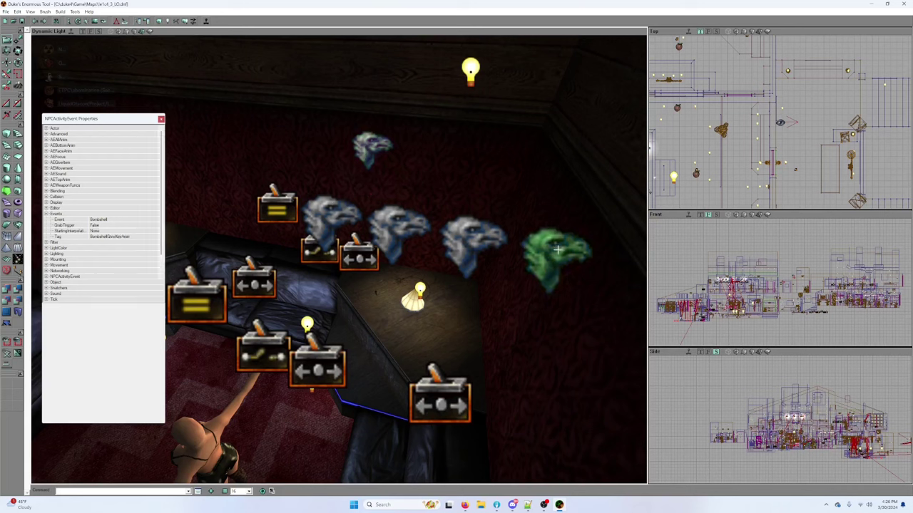
pyautogui.click(450, 225)
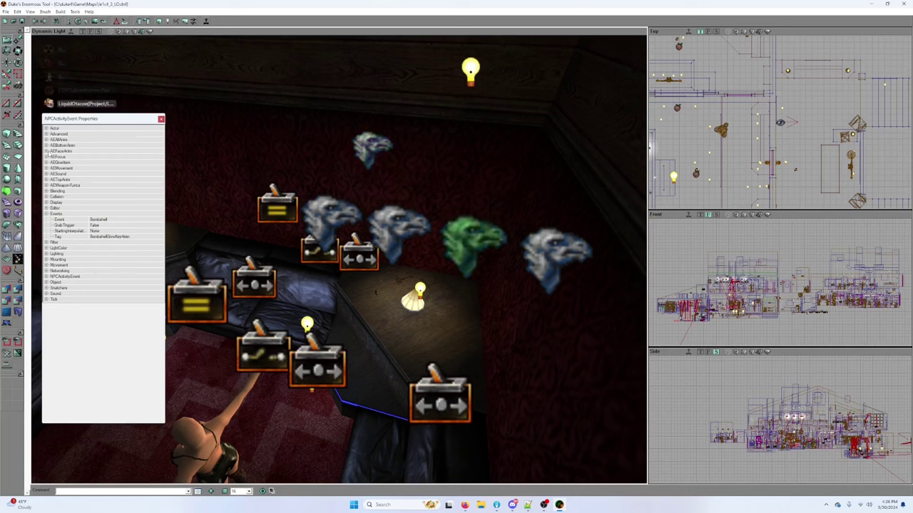
pyautogui.click(47, 162)
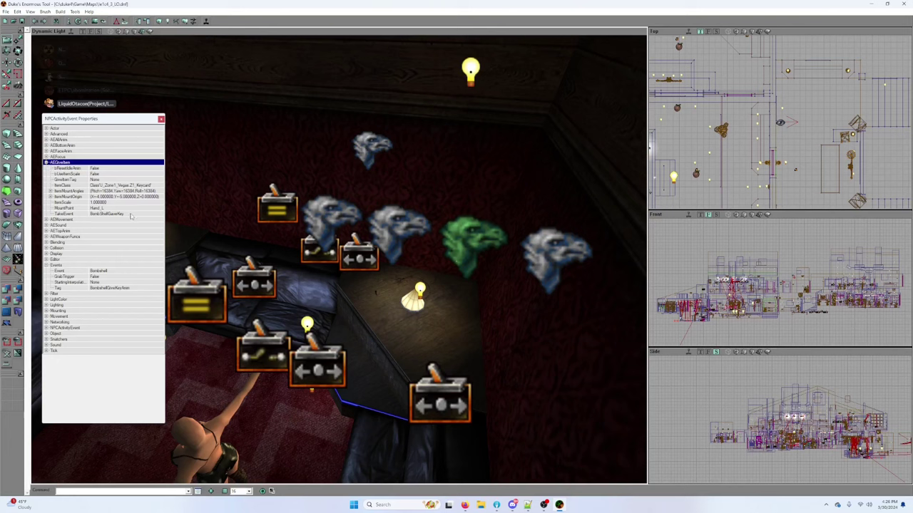
# Step: Compare the AEGiveItem settings across all five Bombshell activity events above the booth
pyautogui.click(535, 248)
pyautogui.click(470, 239)
pyautogui.click(402, 226)
pyautogui.click(332, 223)
pyautogui.click(369, 150)
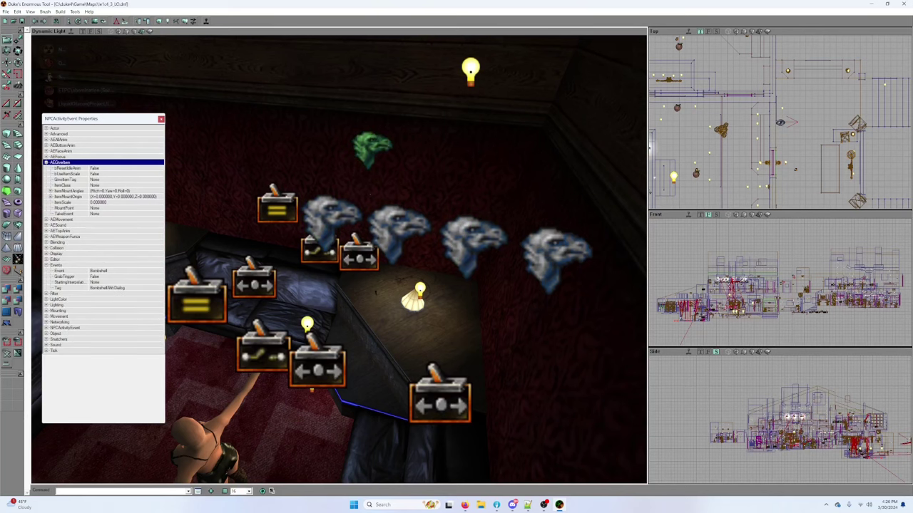
# Step: Search the map's actors for the tag BombShellGaveKey, the TakeEvent name used by the BombshellGiveKeyAnim activity event
pyautogui.click(476, 241)
pyautogui.click(121, 214)
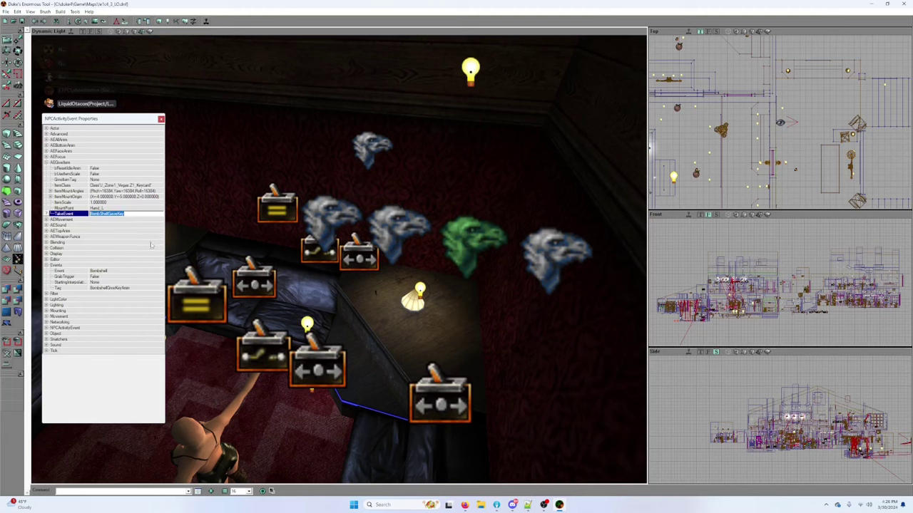
pyautogui.click(16, 11)
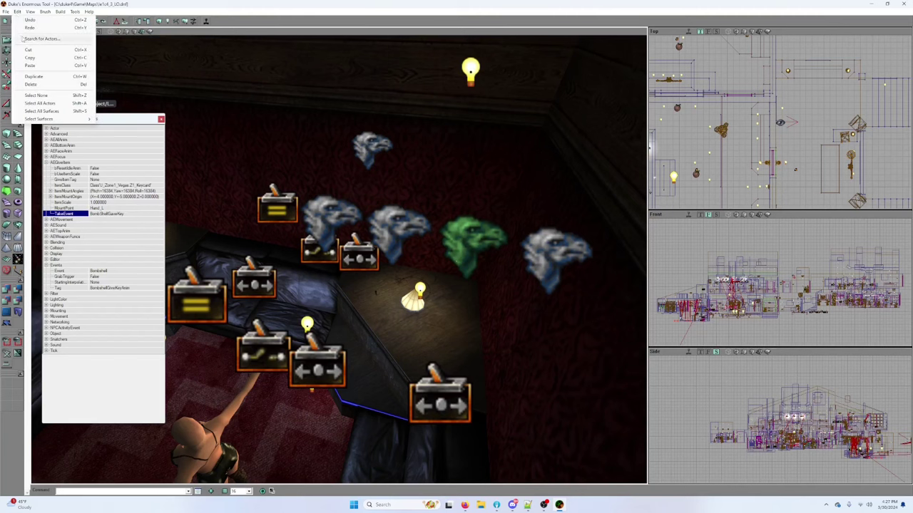
pyautogui.click(41, 39)
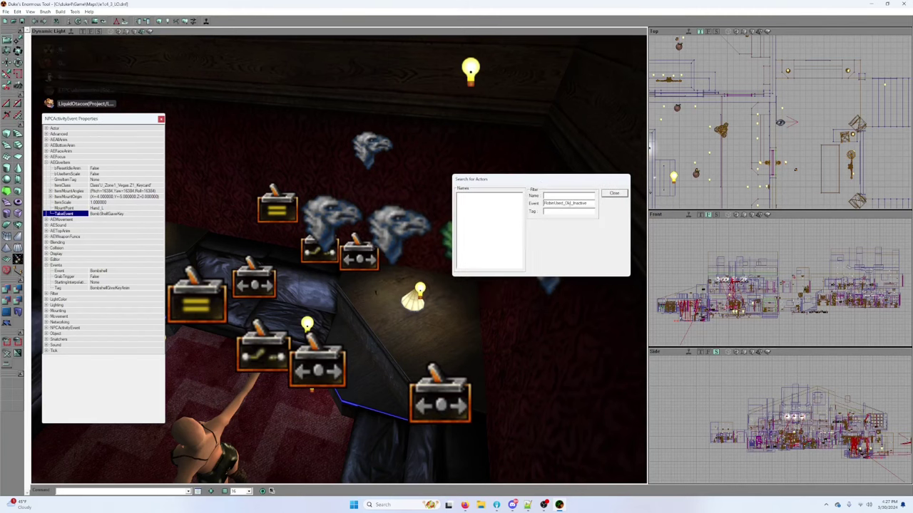
pyautogui.press('BackSpace')
pyautogui.write('BombShellGaveKey')
pyautogui.doubleClick(581, 203)
pyautogui.hotkey('ctrl', 'c')
pyautogui.press('BackSpace')
pyautogui.click(573, 212)
pyautogui.hotkey('ctrl', 'v')
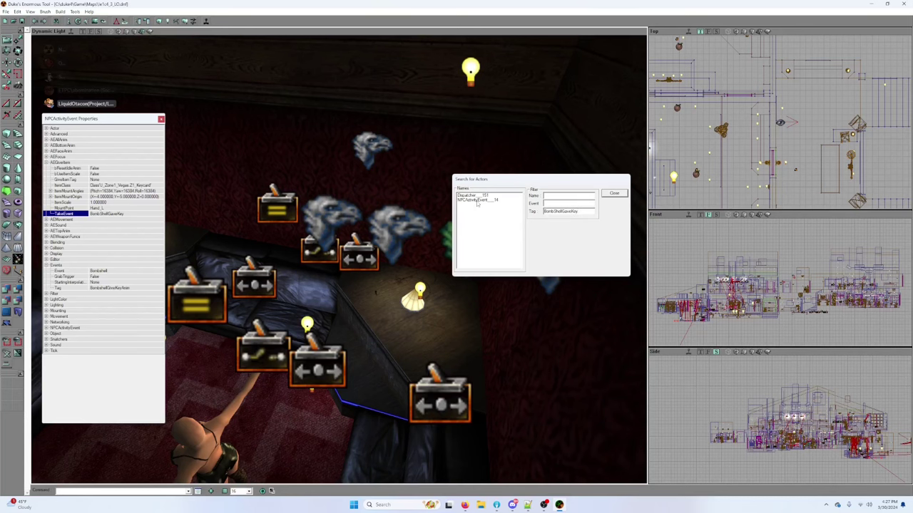
# Step: Locate the Dispatcher tagged BombShellGaveKey from the search and examine its OutEvents
pyautogui.click(477, 195)
pyautogui.doubleClick(477, 195)
pyautogui.click(46, 151)
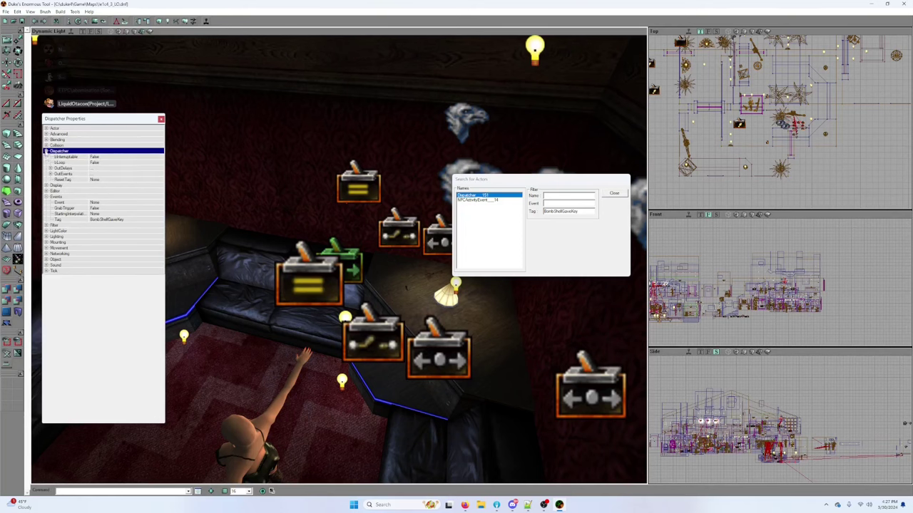
pyautogui.click(50, 174)
# Step: Recheck the AEGiveItem settings of BombshellGiveKeyAnim and compare them with the last activity event in the row
pyautogui.moveTo(221, 205); pyautogui.dragTo(221, 205)
pyautogui.click(284, 234)
pyautogui.moveTo(282, 291); pyautogui.dragTo(282, 291)
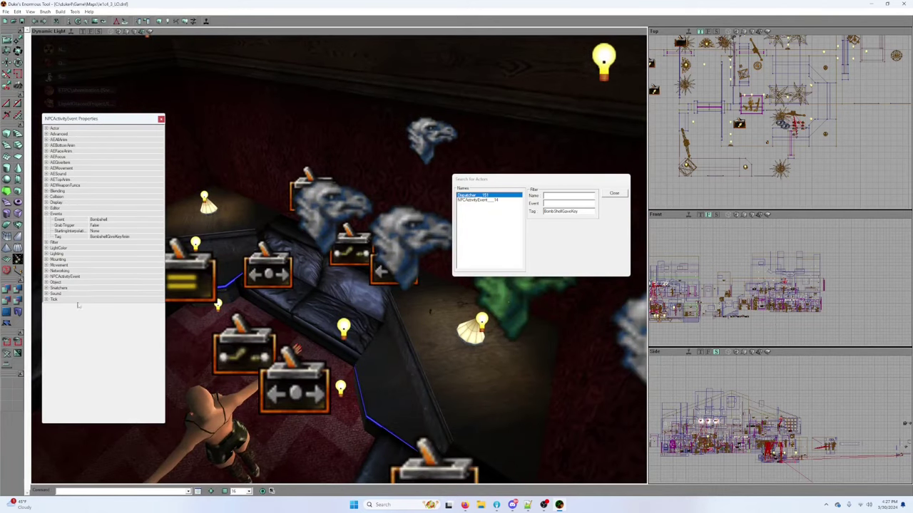
pyautogui.click(46, 163)
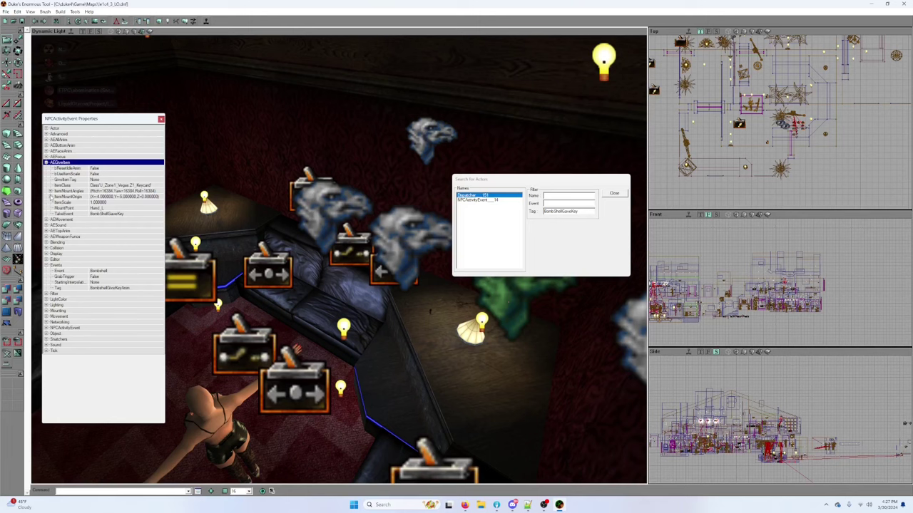
pyautogui.moveTo(339, 285); pyautogui.dragTo(360, 276)
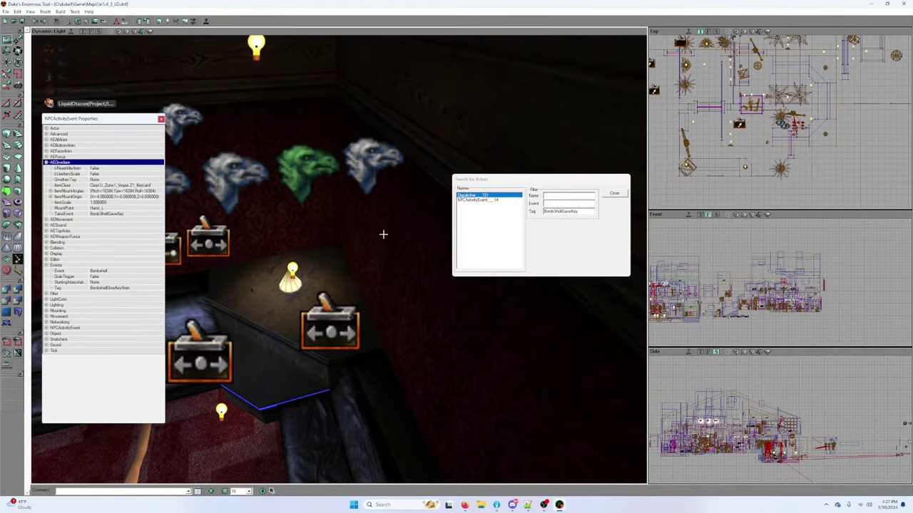
pyautogui.click(375, 167)
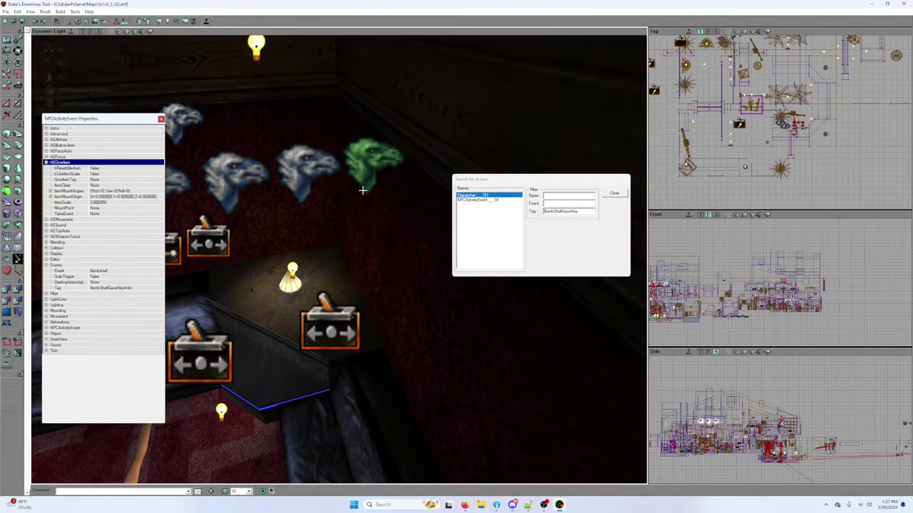
# Step: Inspect the OutEvents of the three Dispatchers around the Bombshell booth, starting with SOS_General_RecognizeBombshell_End
pyautogui.click(343, 309)
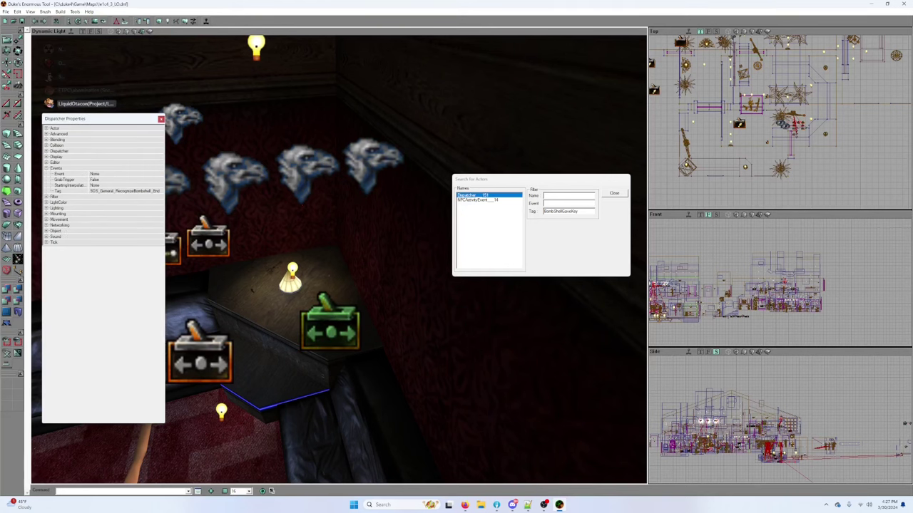
pyautogui.moveTo(287, 223); pyautogui.dragTo(232, 243, button='right')
pyautogui.click(46, 151)
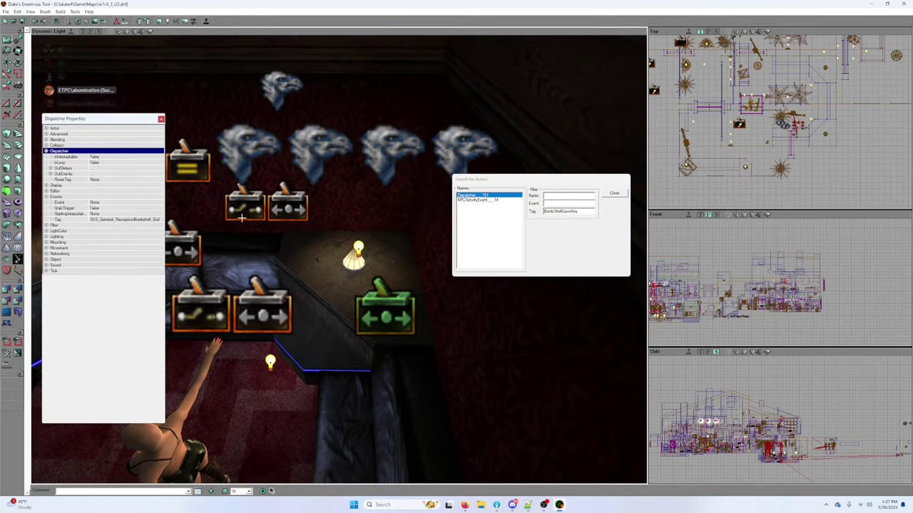
pyautogui.moveTo(313, 228); pyautogui.dragTo(263, 188, button='right')
pyautogui.click(50, 174)
pyautogui.click(50, 174)
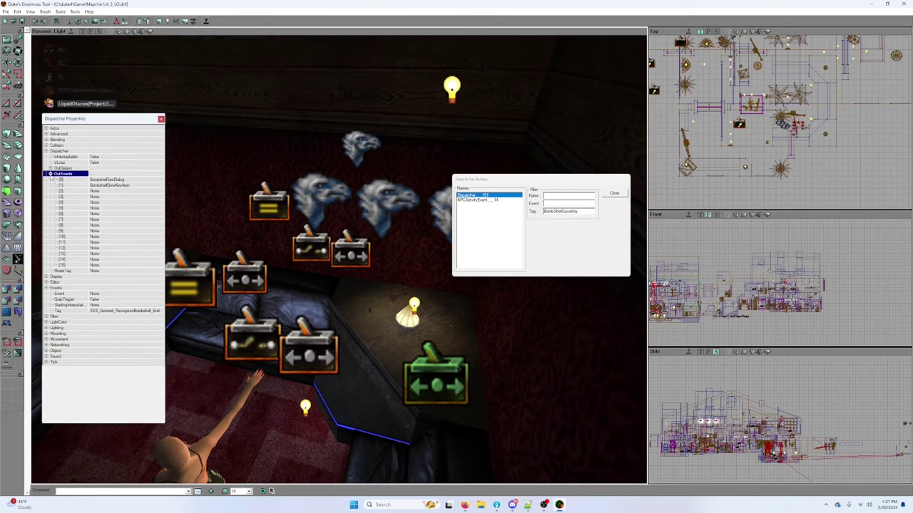
pyautogui.press('Down')
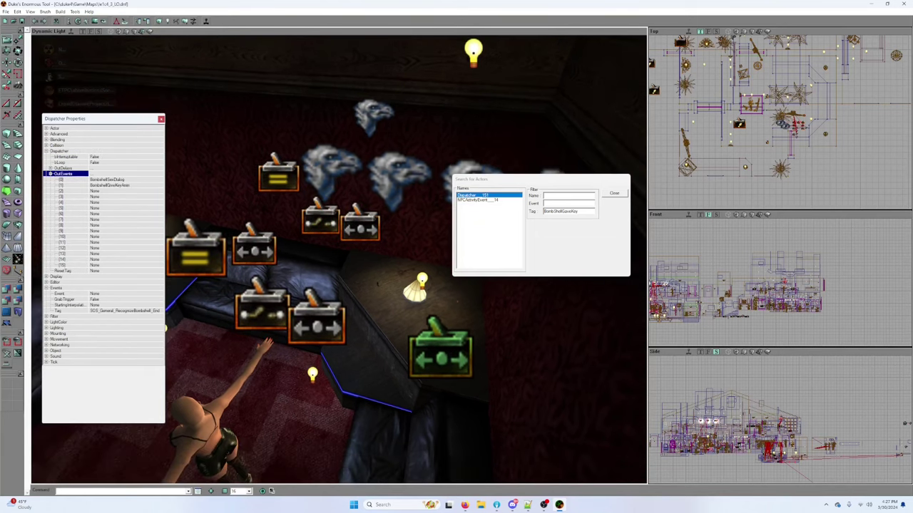
pyautogui.click(325, 303)
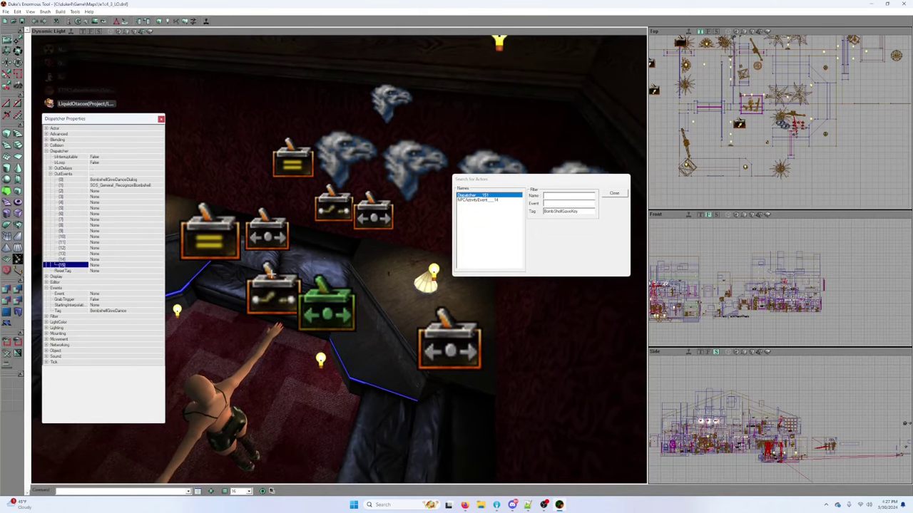
pyautogui.click(361, 214)
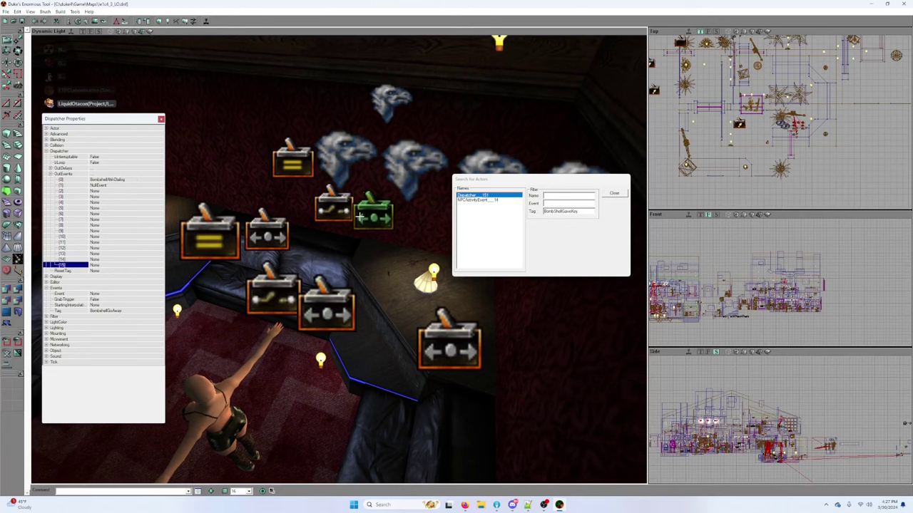
# Step: Inspect the TriggerAssign settings of the two Bombshell TriggerAssign actors above the booth
pyautogui.click(296, 162)
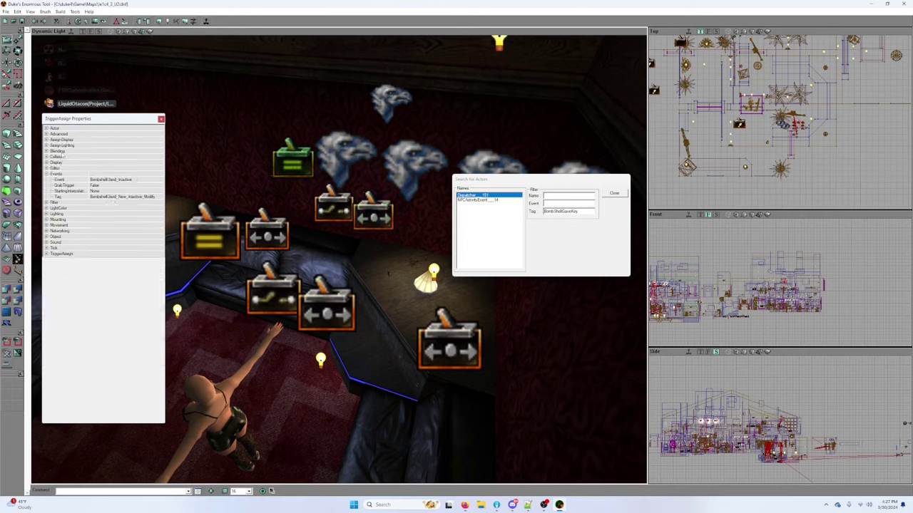
pyautogui.doubleClick(55, 254)
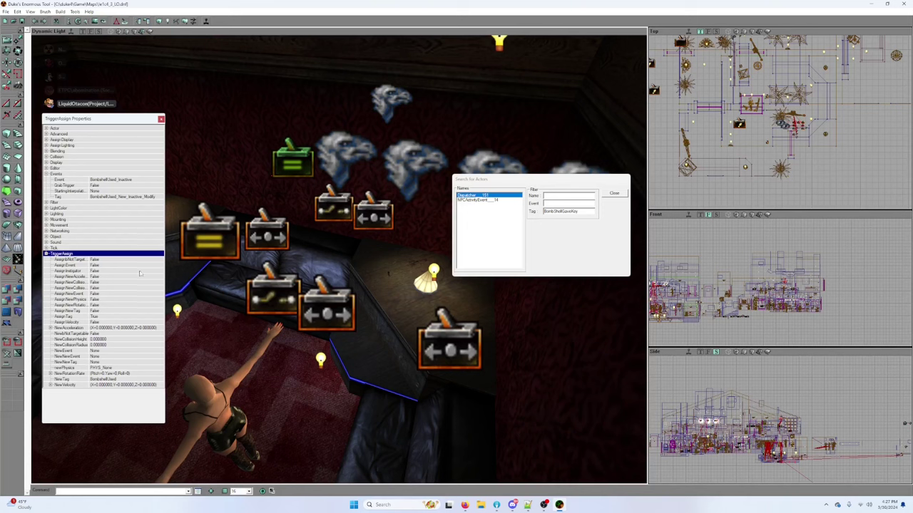
pyautogui.click(232, 234)
pyautogui.moveTo(232, 234); pyautogui.dragTo(385, 242, button='right')
pyautogui.moveTo(263, 186)
pyautogui.mouseDown(button='right')
pyautogui.moveTo(263, 235)
pyautogui.moveTo(263, 185)
pyautogui.mouseUp(button='right')
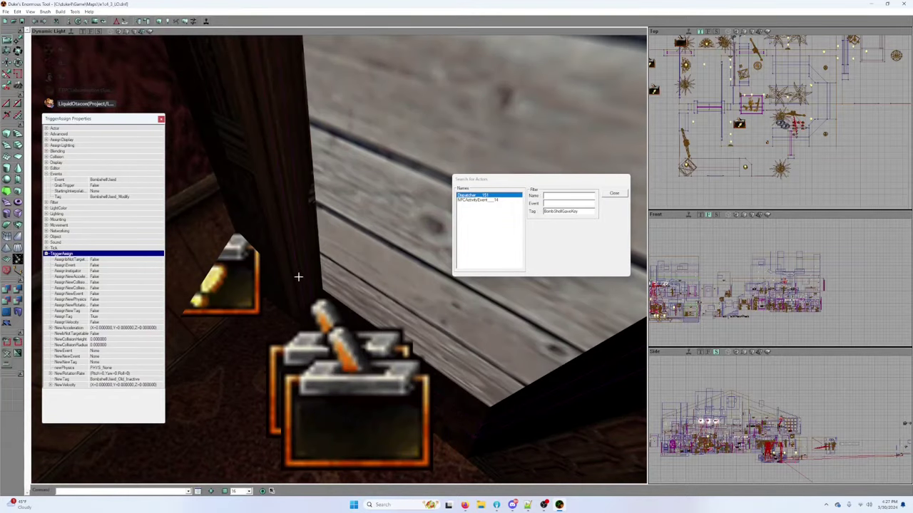
# Step: Select the BackDoor DoorMover in Wireframe mode and check its Mover, Interactivity and DoorMover settings
pyautogui.click(111, 34)
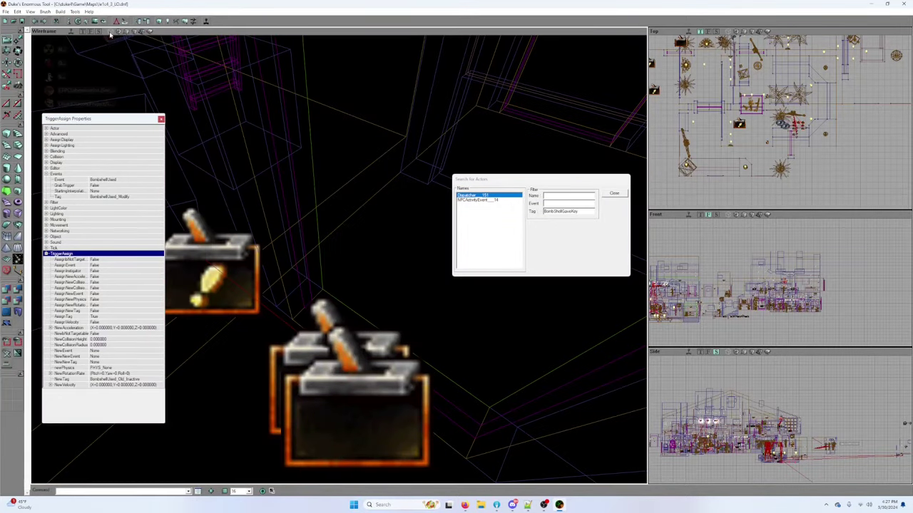
pyautogui.click(464, 415)
pyautogui.click(46, 266)
pyautogui.click(46, 266)
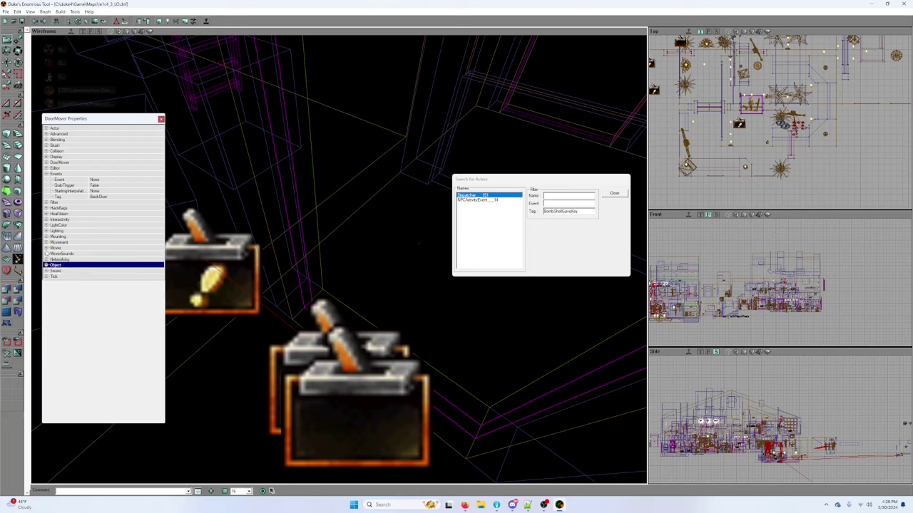
pyautogui.click(45, 248)
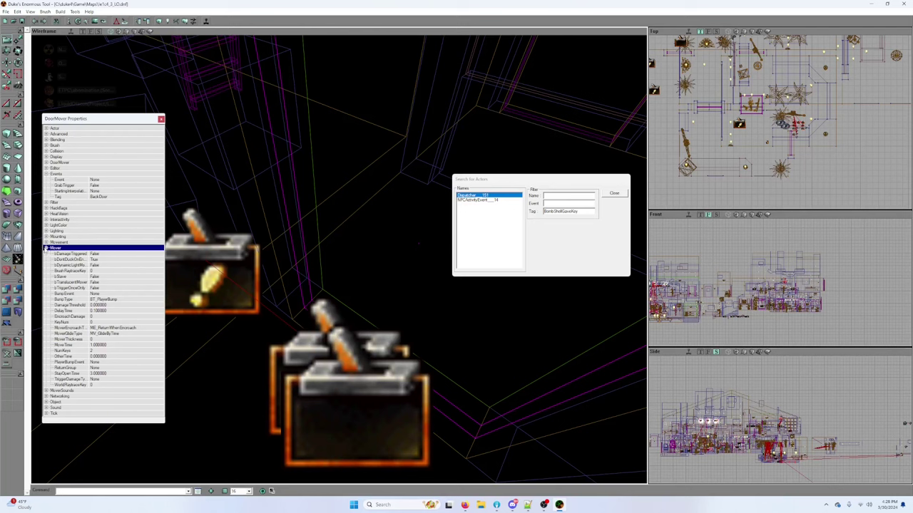
pyautogui.click(45, 248)
pyautogui.click(45, 219)
pyautogui.click(46, 219)
pyautogui.click(45, 163)
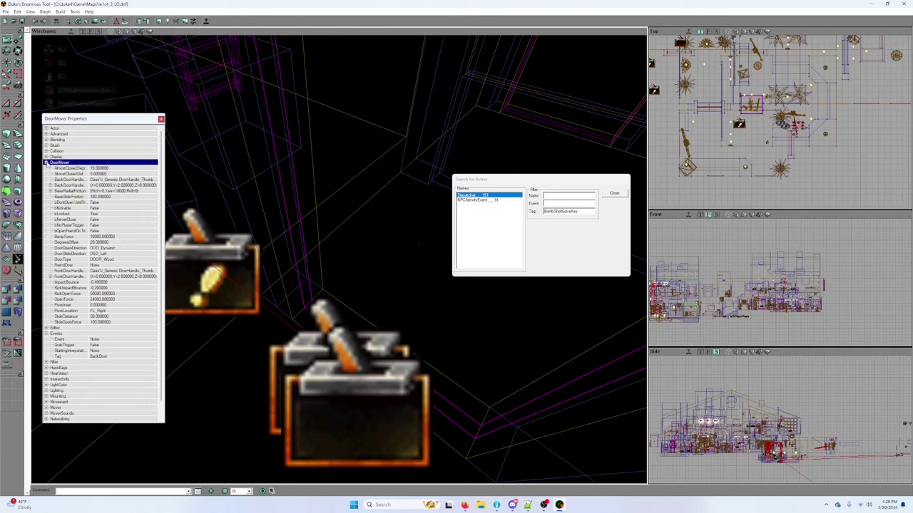
pyautogui.click(45, 162)
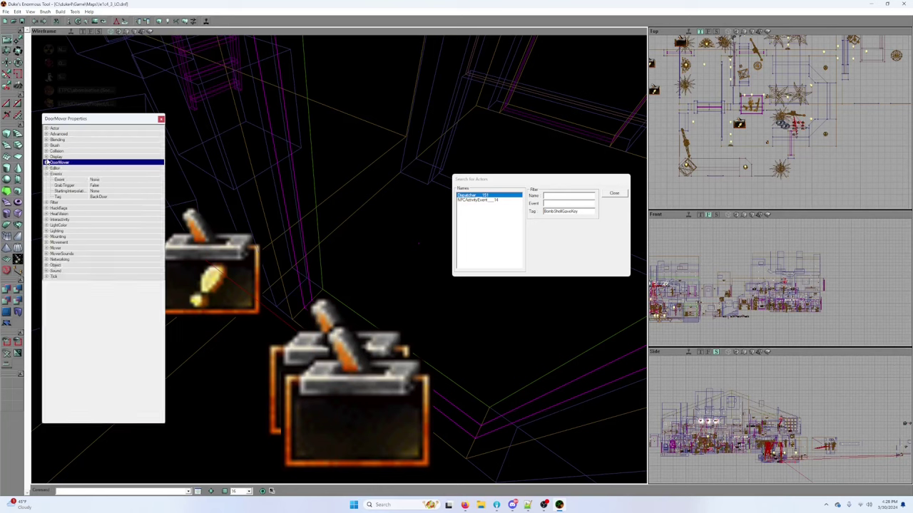
# Step: Inspect the Events and Object settings of the VIPDoor QuestTrigger in front of the door
pyautogui.click(345, 371)
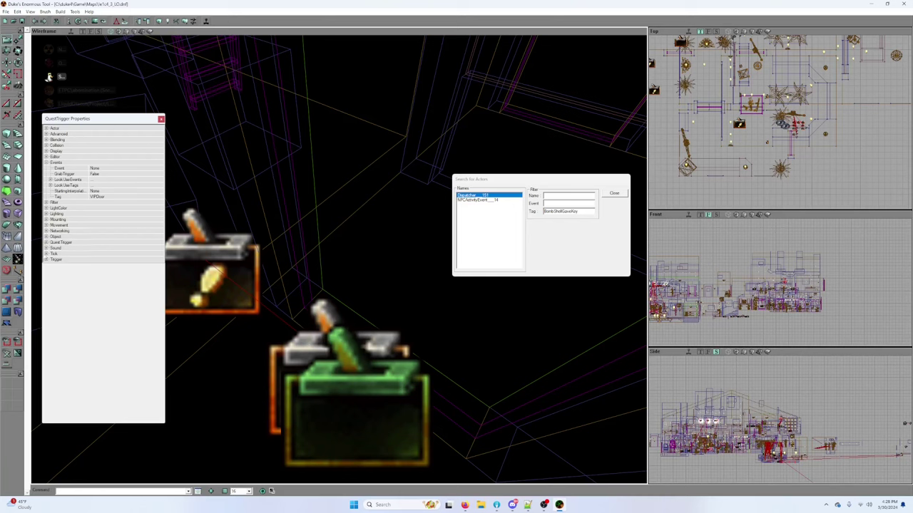
pyautogui.click(46, 237)
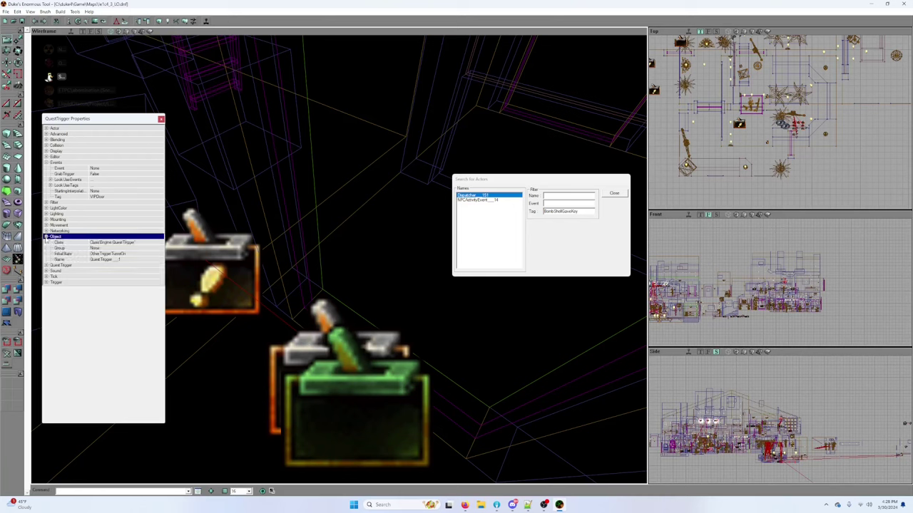
pyautogui.moveTo(347, 243); pyautogui.dragTo(286, 250, button='right')
pyautogui.moveTo(285, 250); pyautogui.dragTo(285, 335)
pyautogui.moveTo(285, 335); pyautogui.dragTo(285, 285, button='right')
pyautogui.moveTo(285, 285); pyautogui.dragTo(313, 343)
pyautogui.moveTo(353, 158); pyautogui.dragTo(288, 249)
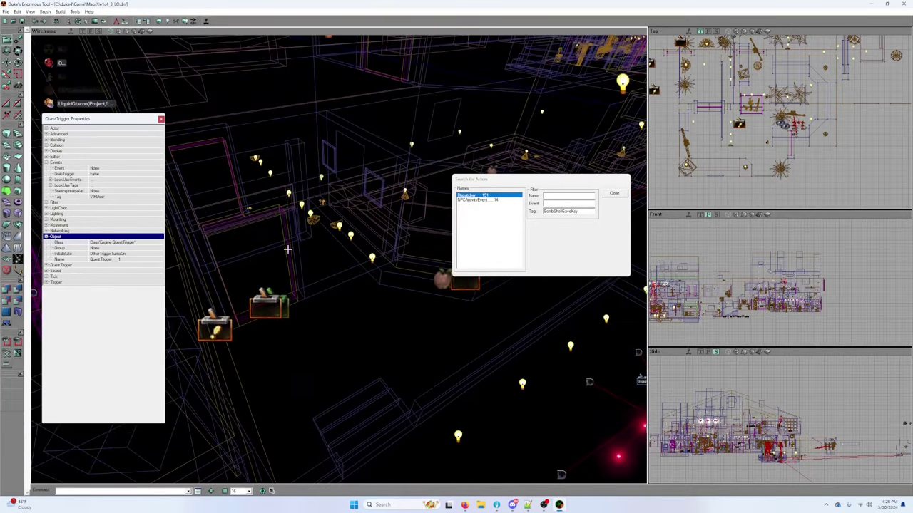
# Step: Close the trigger's properties, restore Dynamic Light mode and look over the club's doors and dance floor
pyautogui.click(161, 118)
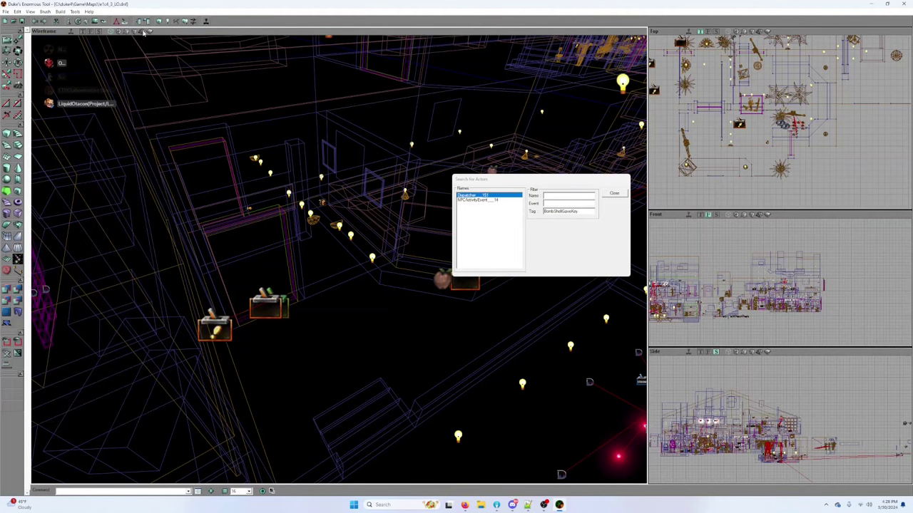
pyautogui.click(142, 32)
pyautogui.moveTo(299, 218); pyautogui.dragTo(354, 162)
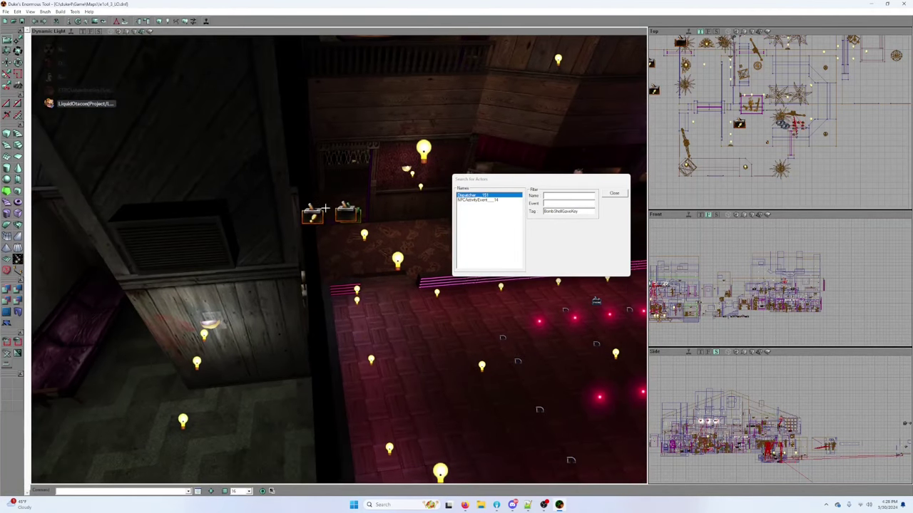
pyautogui.moveTo(358, 196); pyautogui.dragTo(214, 328)
pyautogui.moveTo(338, 260); pyautogui.dragTo(378, 142)
pyautogui.moveTo(291, 268); pyautogui.dragTo(266, 203)
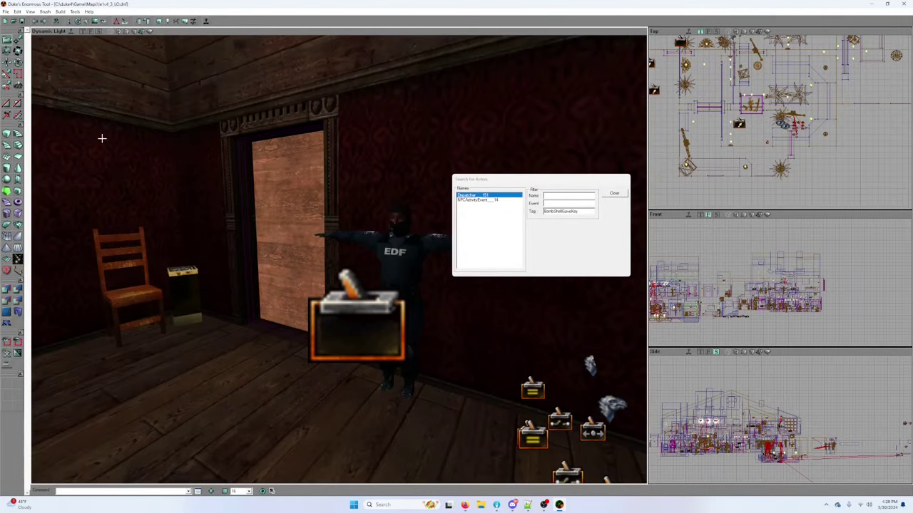
pyautogui.moveTo(287, 281); pyautogui.dragTo(287, 213)
pyautogui.moveTo(339, 260); pyautogui.dragTo(371, 178)
pyautogui.moveTo(289, 265); pyautogui.dragTo(282, 295)
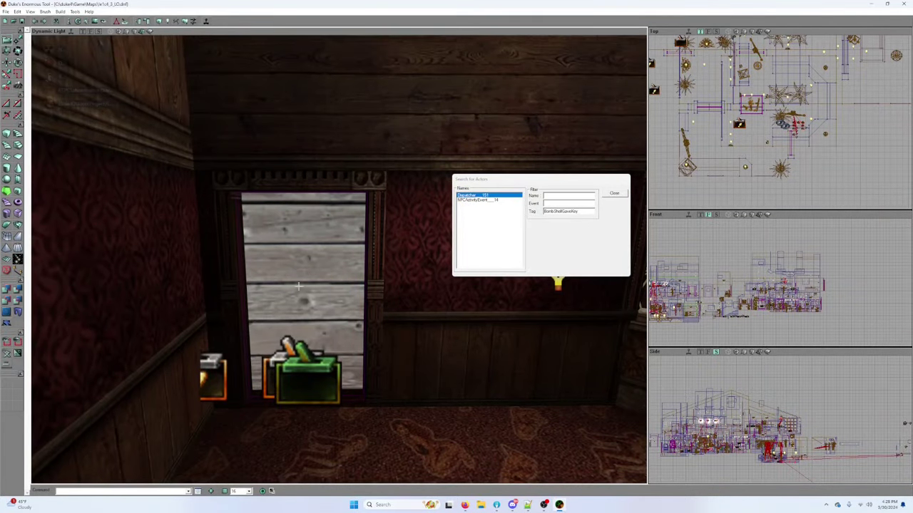
pyautogui.moveTo(302, 317); pyautogui.dragTo(323, 307)
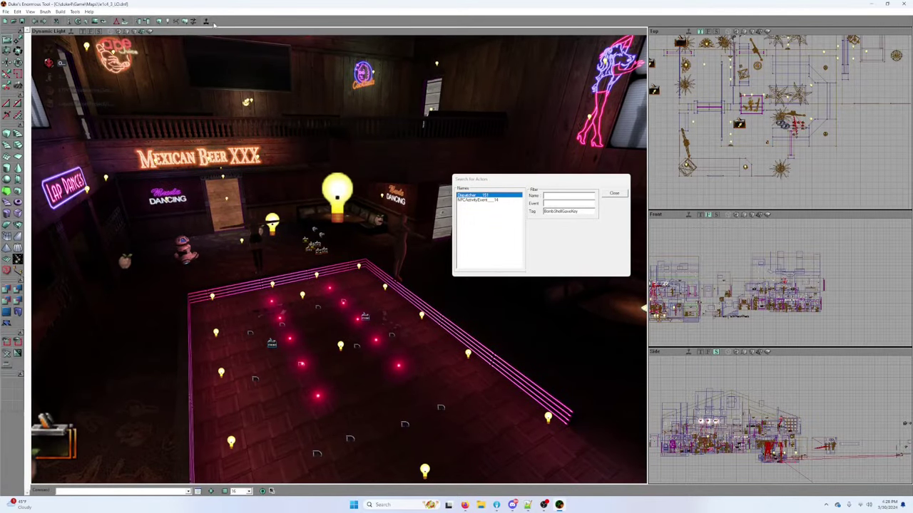
# Step: Launch a playtest of the map, and in the editor's 3D view examine the area around the guarded wooden door
pyautogui.click(206, 21)
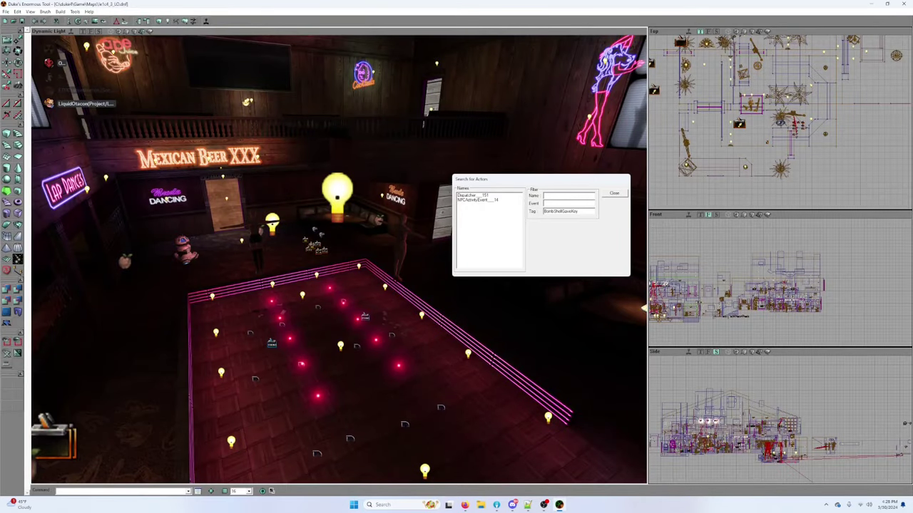
pyautogui.moveTo(293, 198); pyautogui.dragTo(293, 221, button='right')
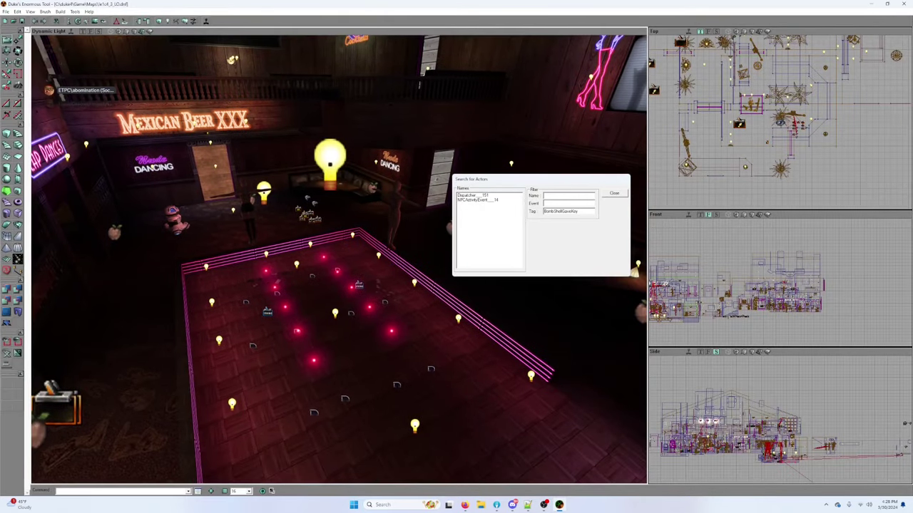
pyautogui.moveTo(325, 223); pyautogui.dragTo(378, 187)
pyautogui.moveTo(339, 259); pyautogui.dragTo(339, 229)
pyautogui.moveTo(338, 229); pyautogui.dragTo(346, 174, button='right')
pyautogui.moveTo(346, 175); pyautogui.dragTo(349, 135)
pyautogui.moveTo(339, 260); pyautogui.dragTo(278, 178)
pyautogui.moveTo(278, 178); pyautogui.dragTo(257, 161, button='right')
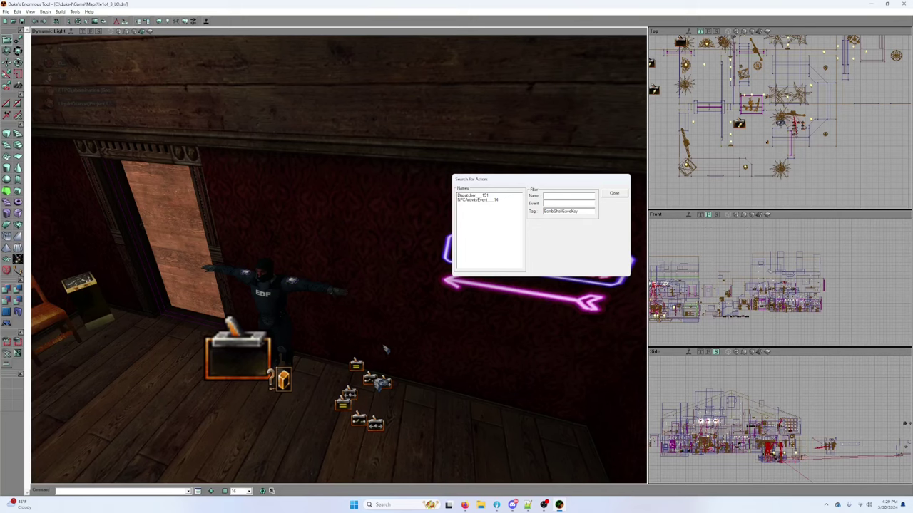
pyautogui.moveTo(306, 249); pyautogui.dragTo(305, 320)
pyautogui.moveTo(339, 260); pyautogui.dragTo(318, 173)
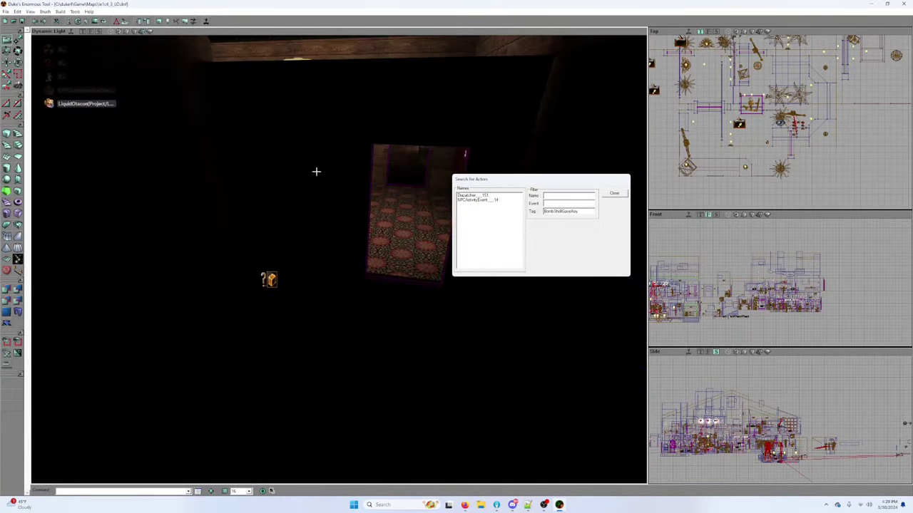
# Step: Open the properties of the ZoneInfo actor behind the door and examine its ZoneLight and ZoneInfo settings
pyautogui.click(279, 280)
pyautogui.doubleClick(277, 281)
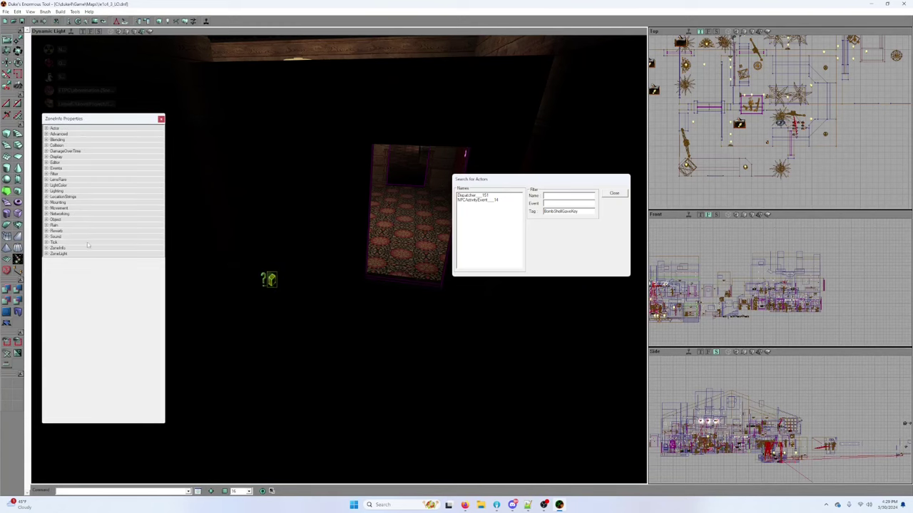
pyautogui.click(46, 254)
pyautogui.click(46, 248)
pyautogui.moveTo(338, 233)
pyautogui.mouseDown()
pyautogui.moveTo(335, 335)
pyautogui.moveTo(307, 299)
pyautogui.moveTo(285, 314)
pyautogui.moveTo(285, 364)
pyautogui.moveTo(307, 393)
pyautogui.moveTo(285, 357)
pyautogui.moveTo(285, 292)
pyautogui.moveTo(339, 233)
pyautogui.mouseUp()
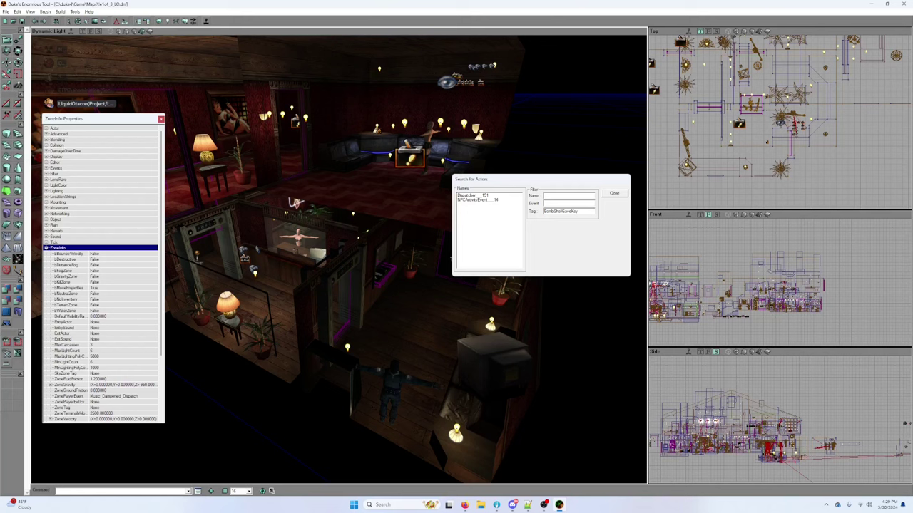